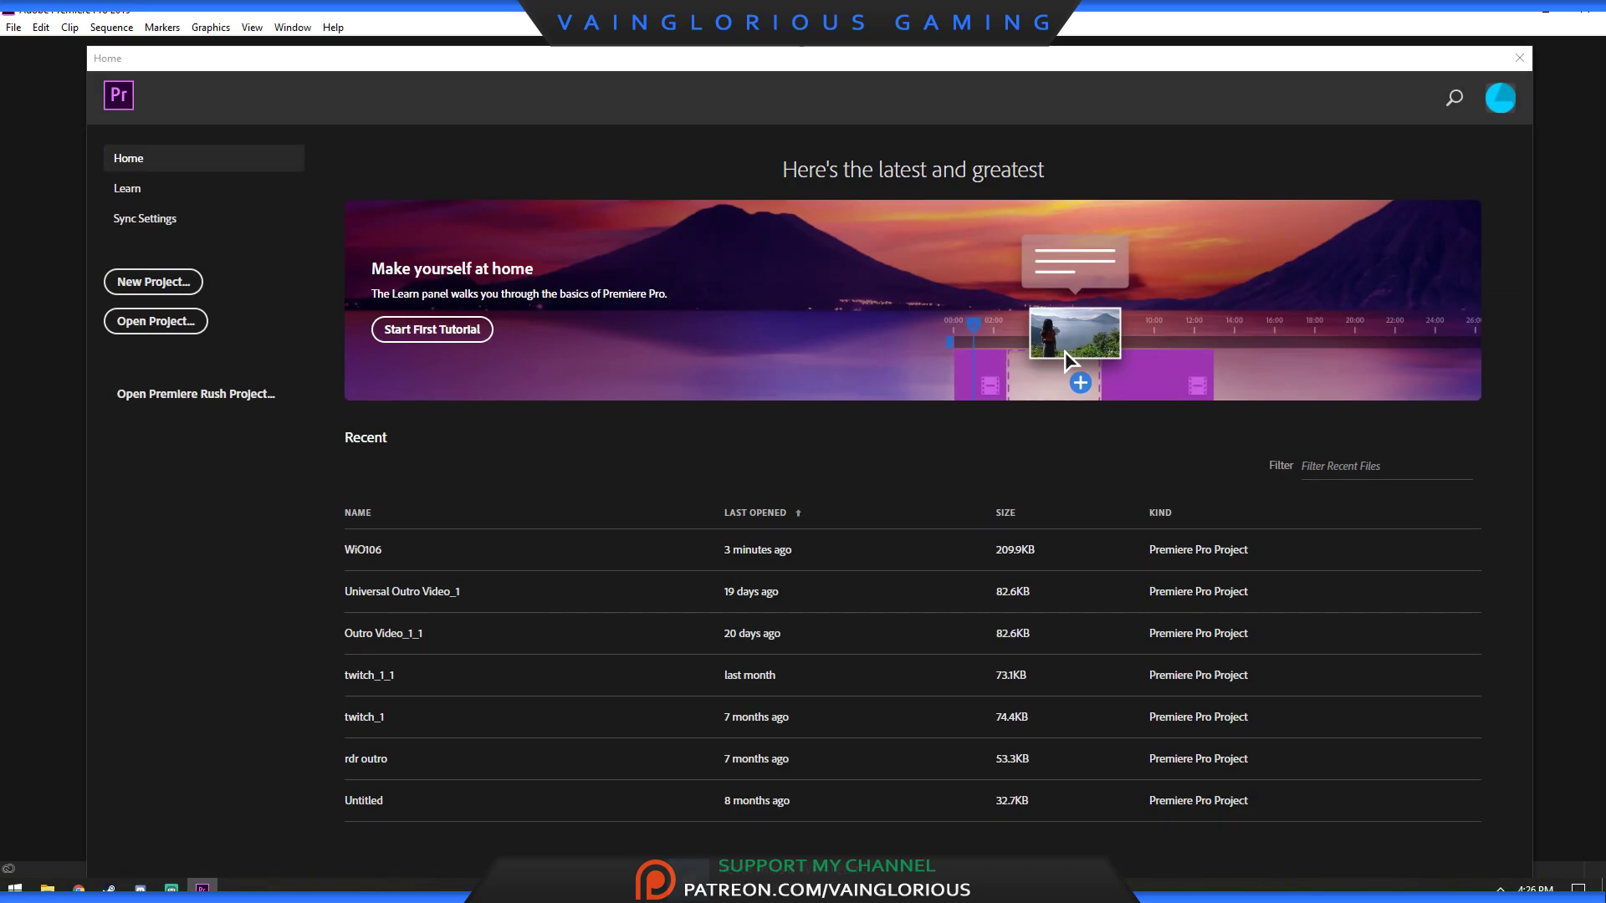
Open the recent project WiO106 and briefly play the sequence from about 00:05:27.
{"action": "left_click", "coordinate": [920, 549]}
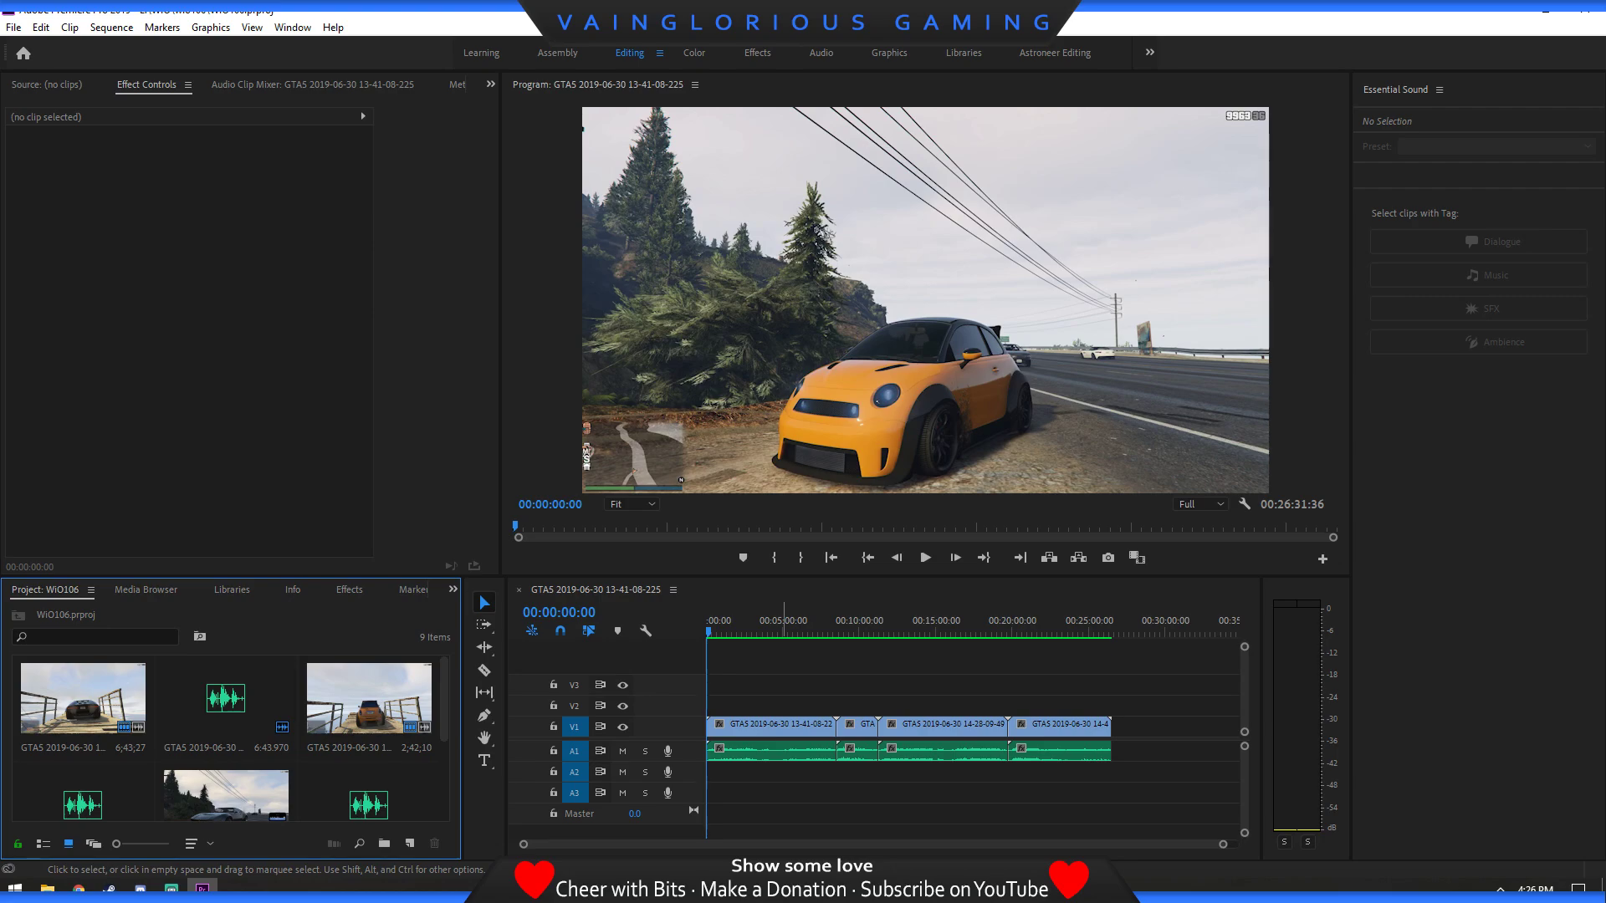
{"action": "left_click", "coordinate": [789, 632]}
{"action": "key", "text": "space"}
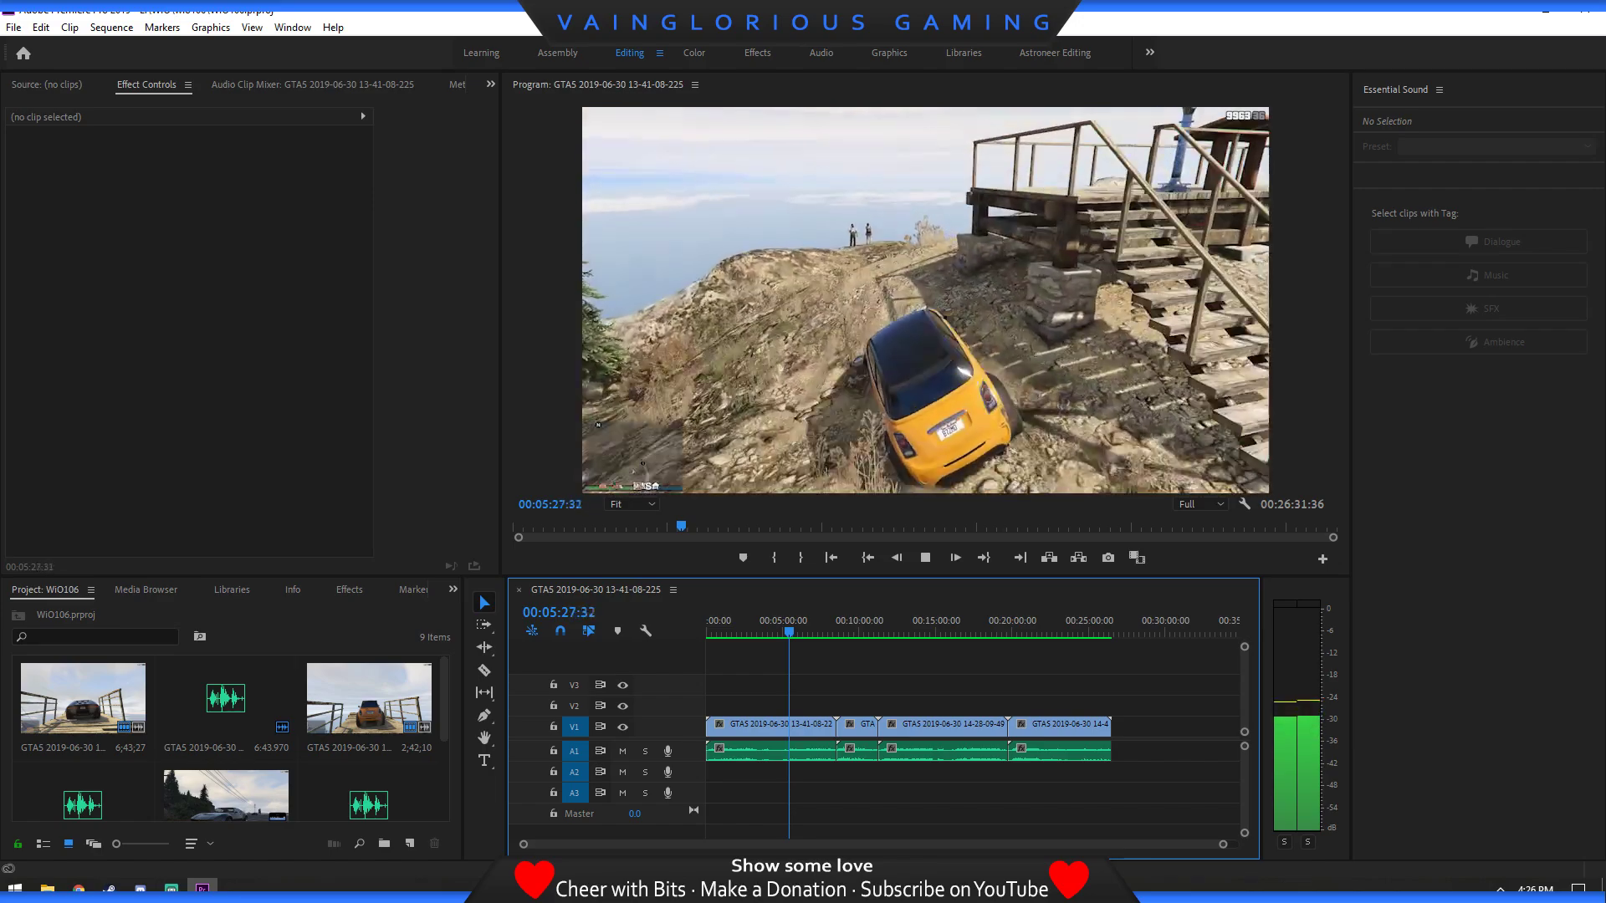
{"action": "key", "text": "space"}
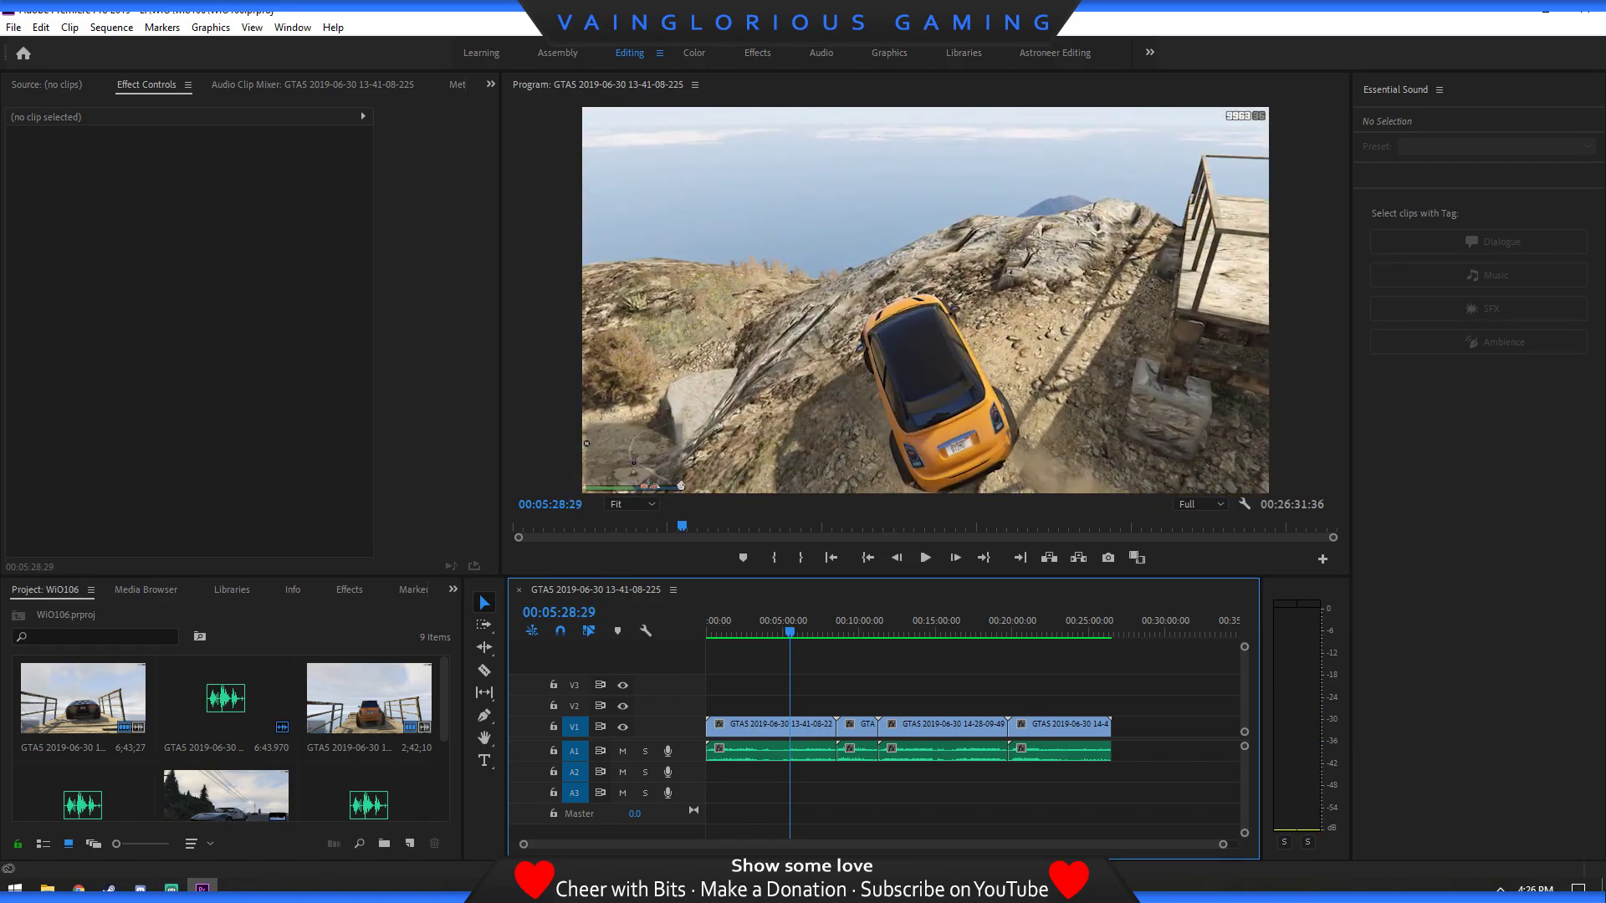
Look over the source video and audio files in the wio106 folder, then return to the project's imported clips.
{"action": "left_click", "coordinate": [111, 27]}
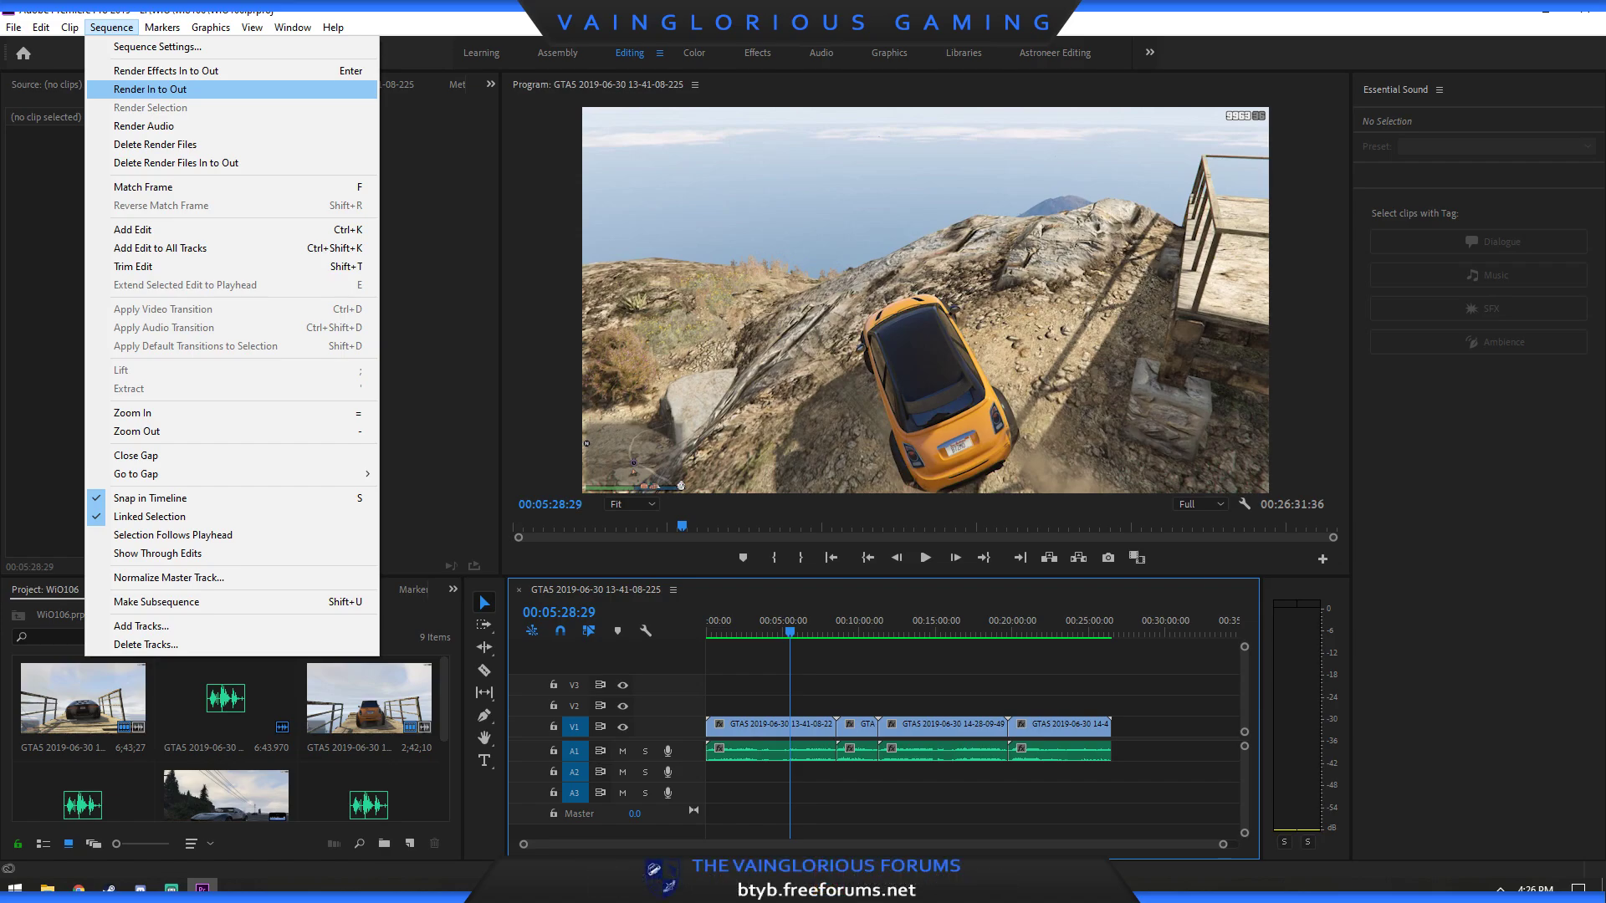
{"action": "key", "text": "Escape"}
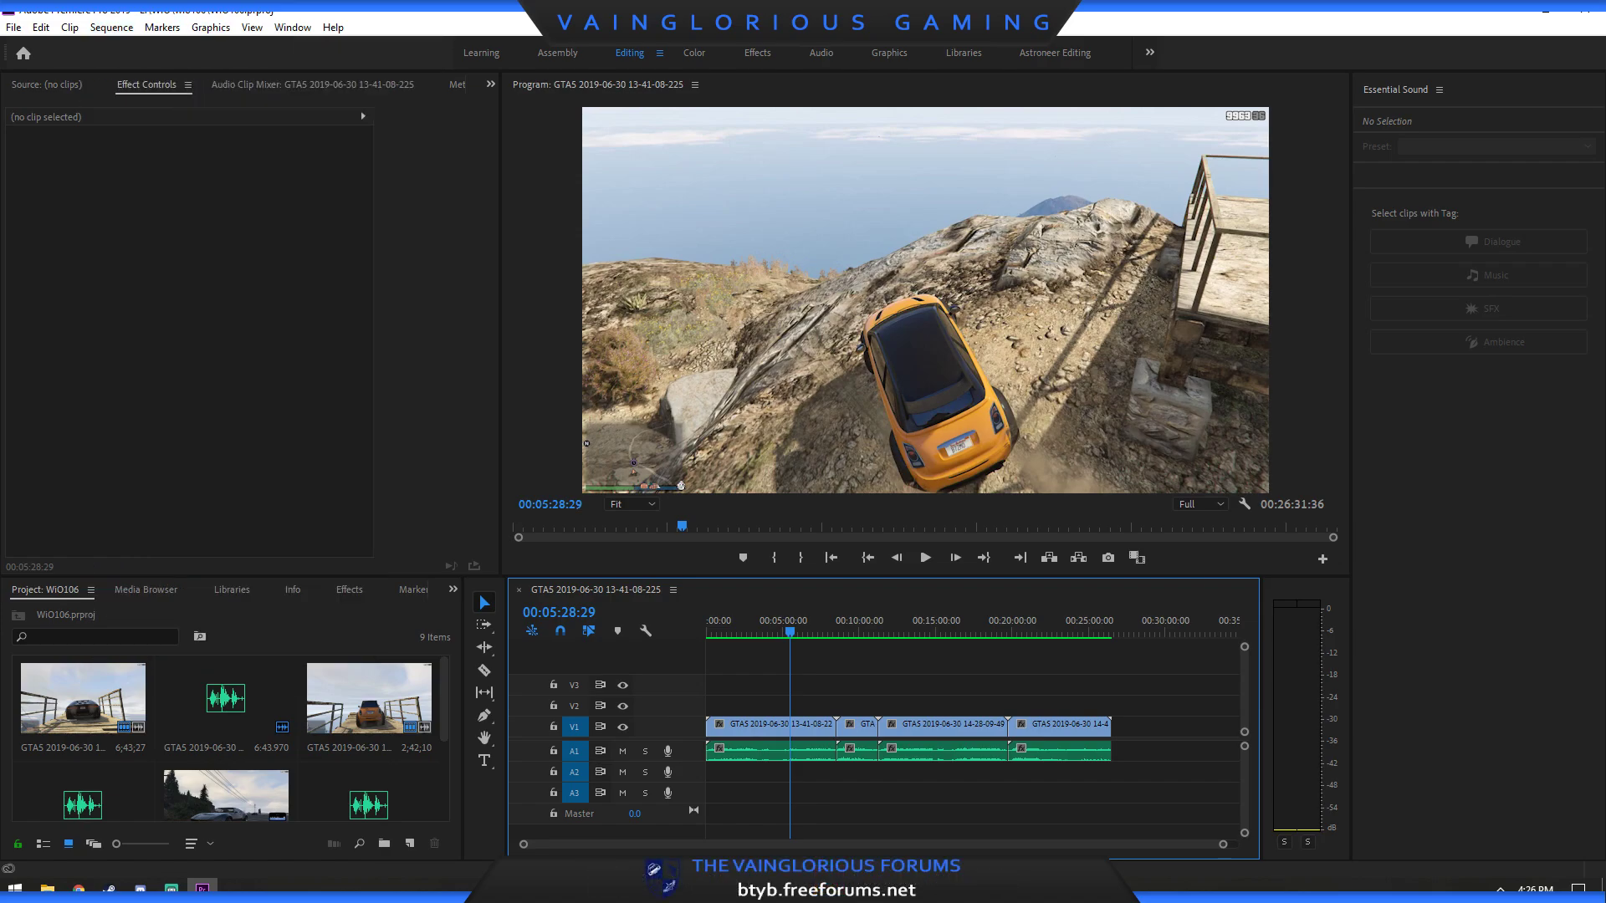
{"action": "key", "text": "shift+8"}
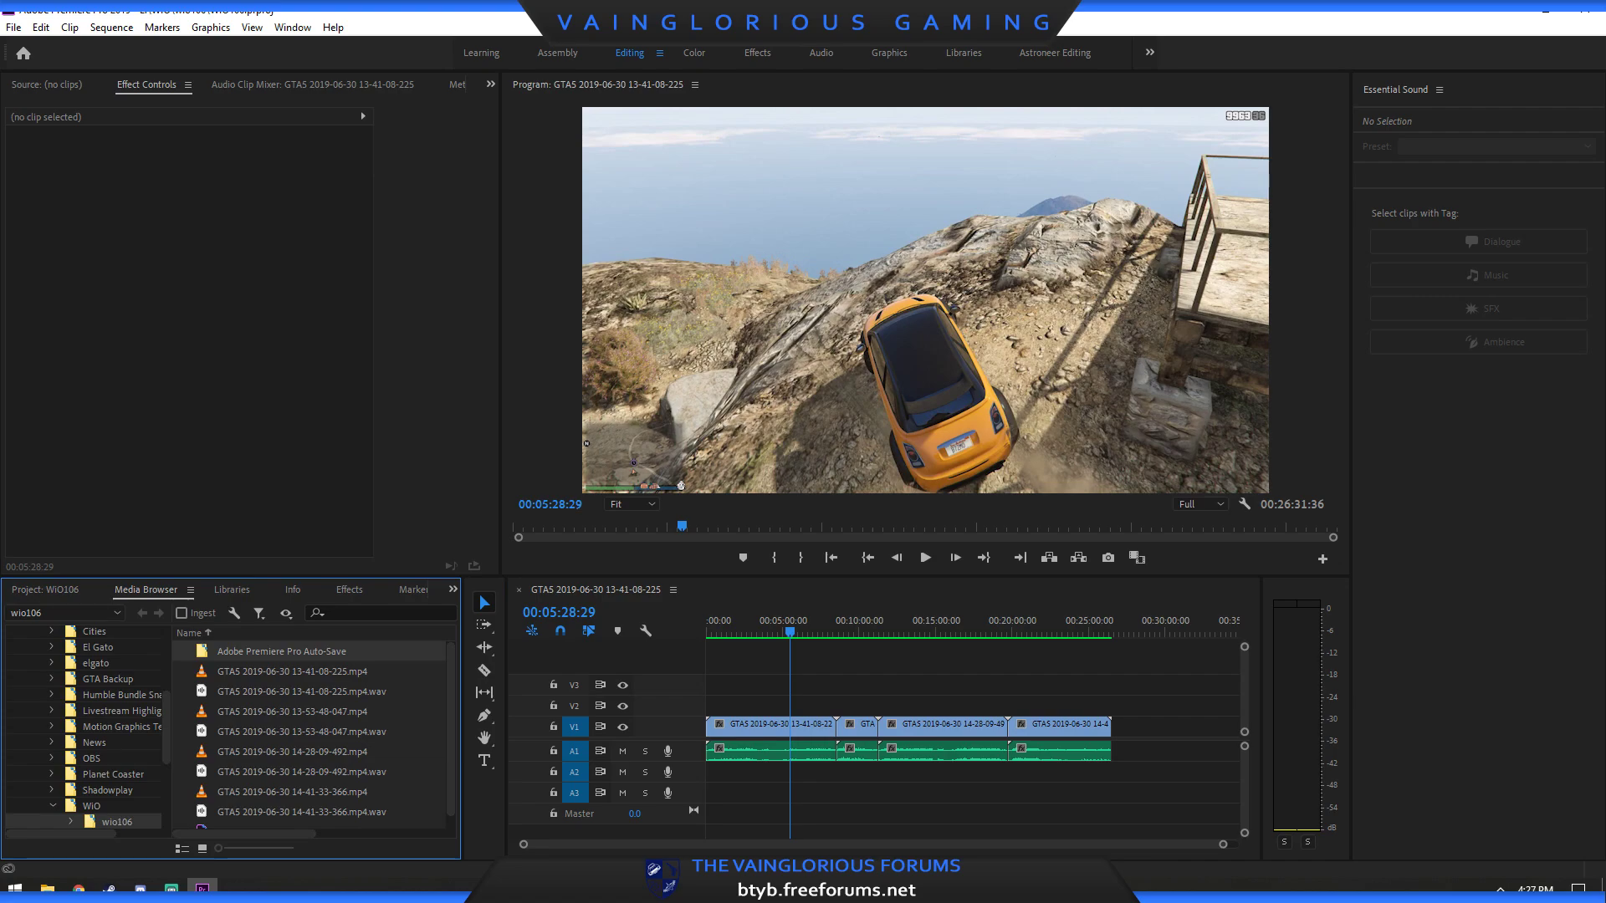
{"action": "key", "text": "Down"}
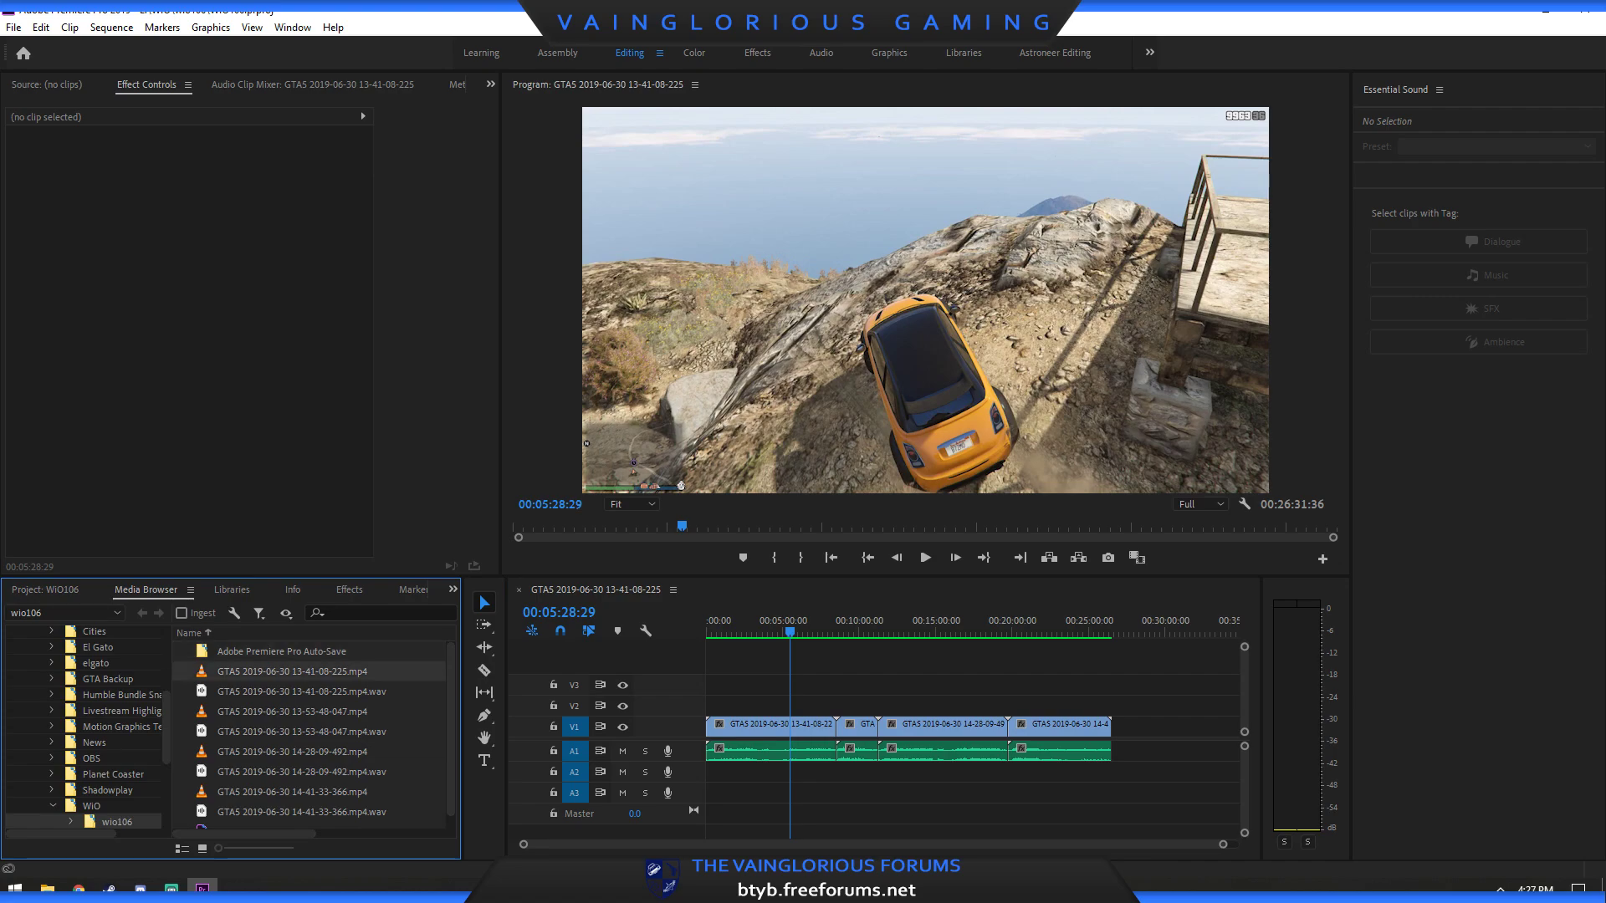
{"action": "scroll", "coordinate": [310, 736], "scroll_direction": "down", "scroll_amount": 1}
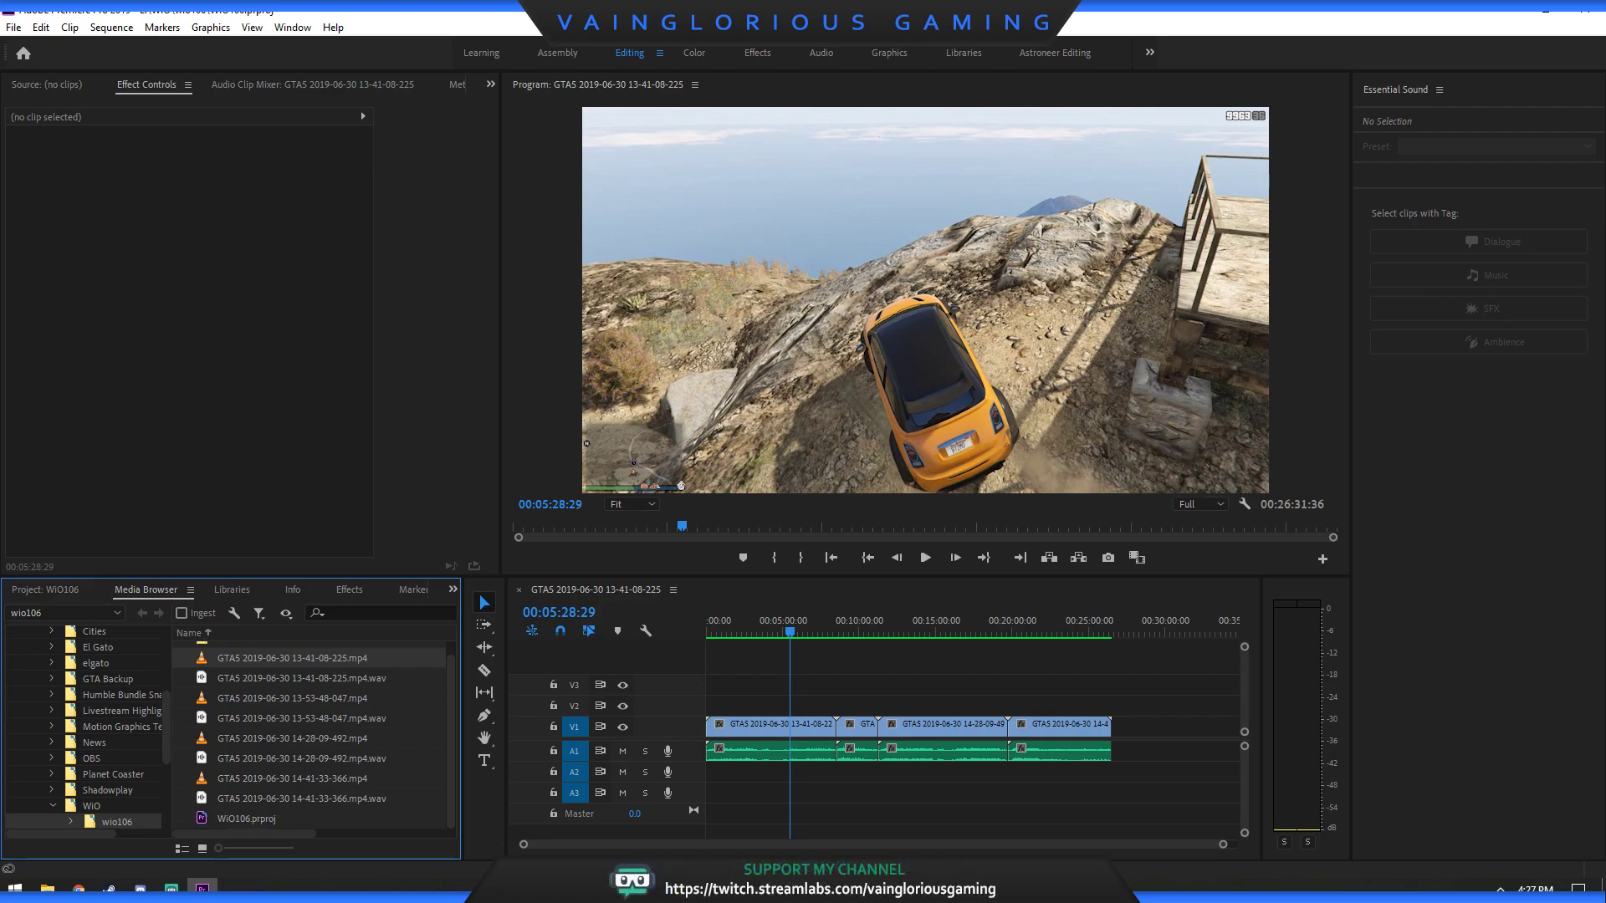
{"action": "right_click", "coordinate": [296, 691]}
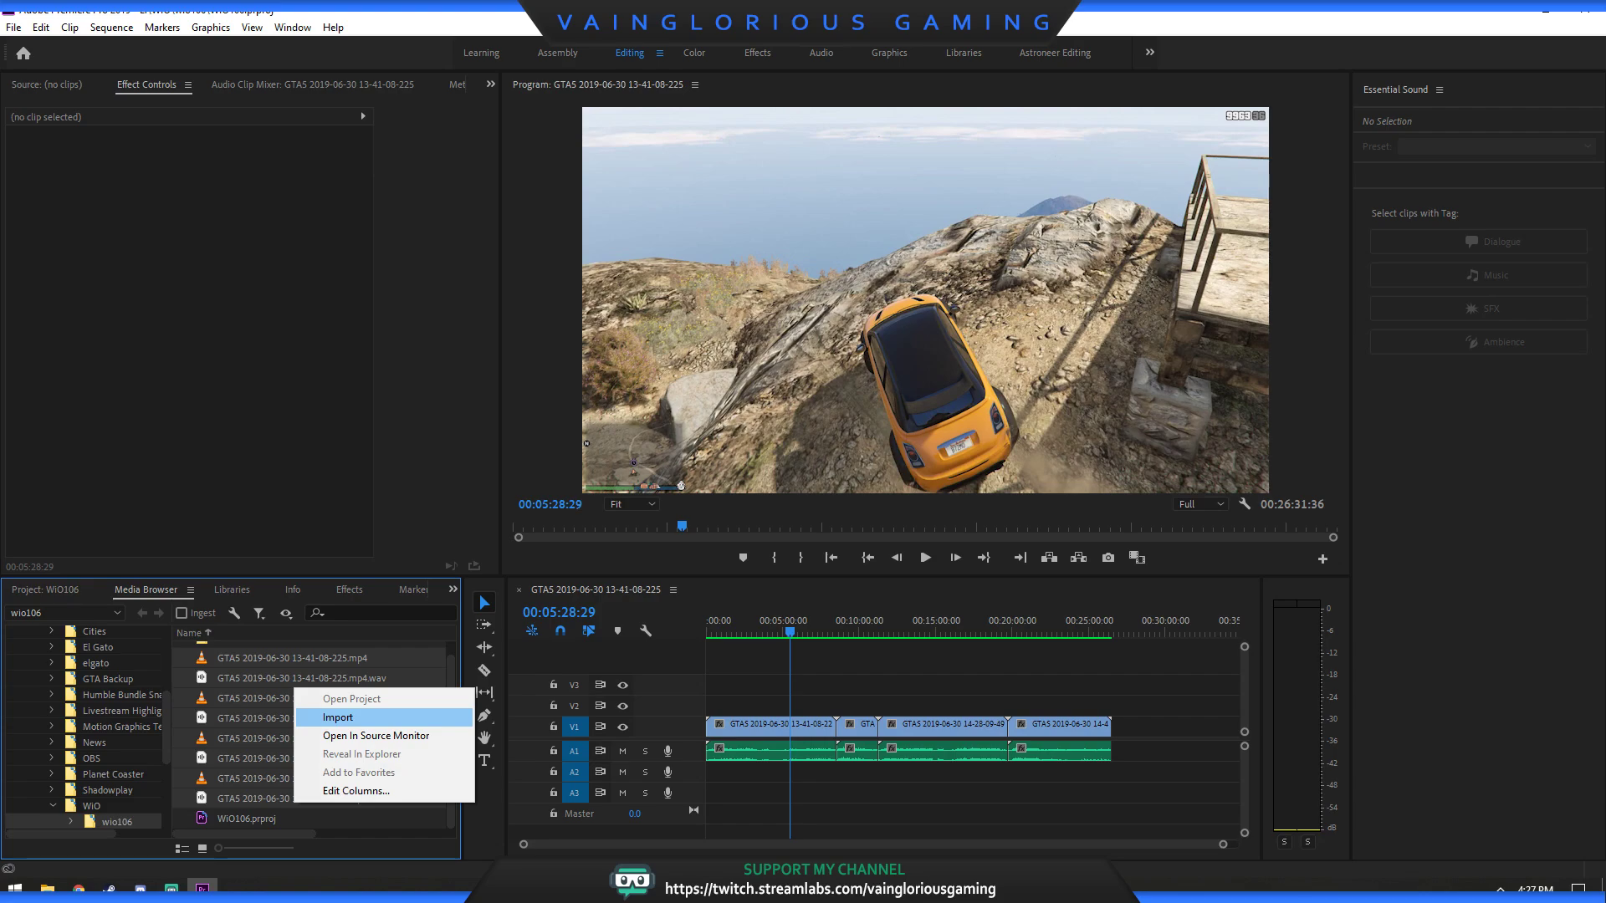
{"action": "left_click", "coordinate": [44, 590]}
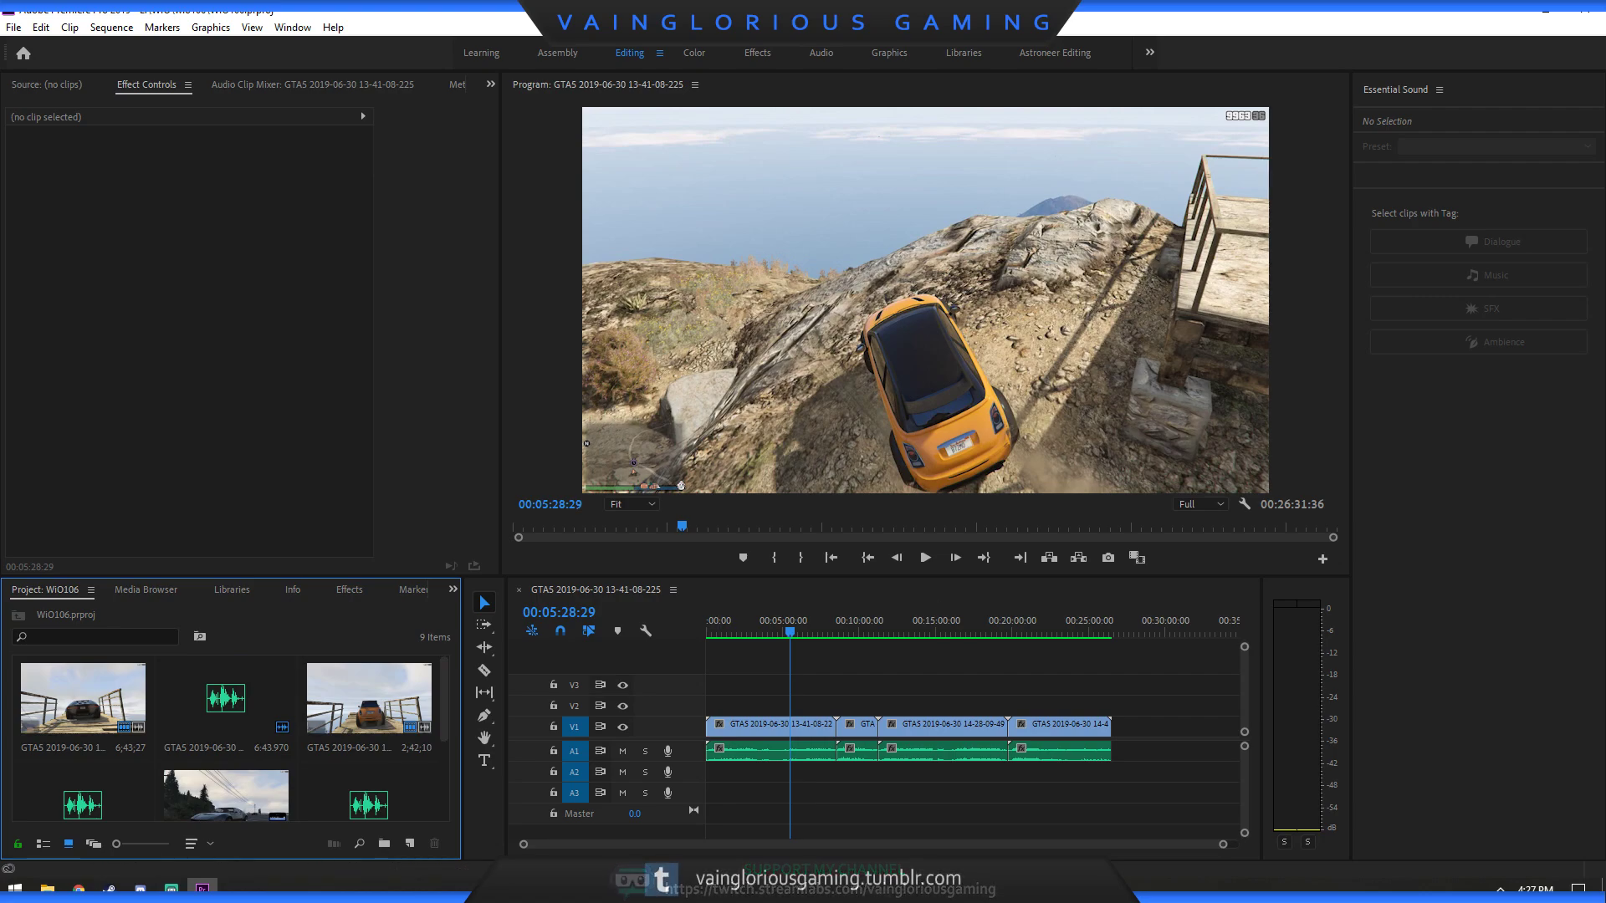
Return to the start of the sequence and play the first few seconds of the opening clip.
{"action": "left_click", "coordinate": [867, 557]}
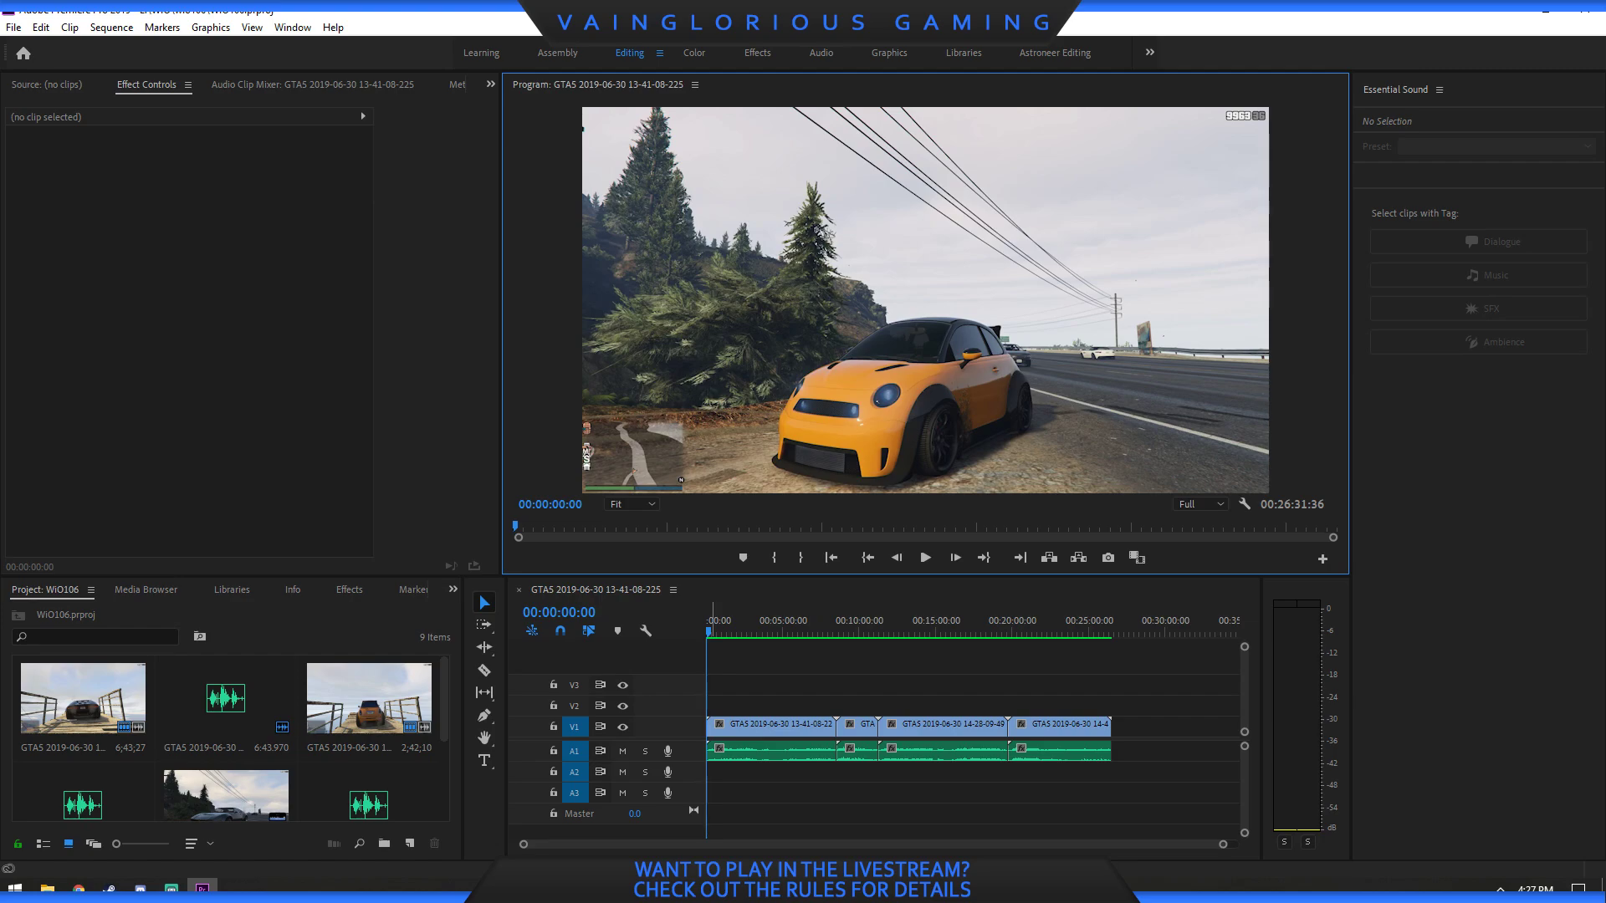
{"action": "left_click_drag", "start_coordinate": [1222, 844], "coordinate": [1051, 843]}
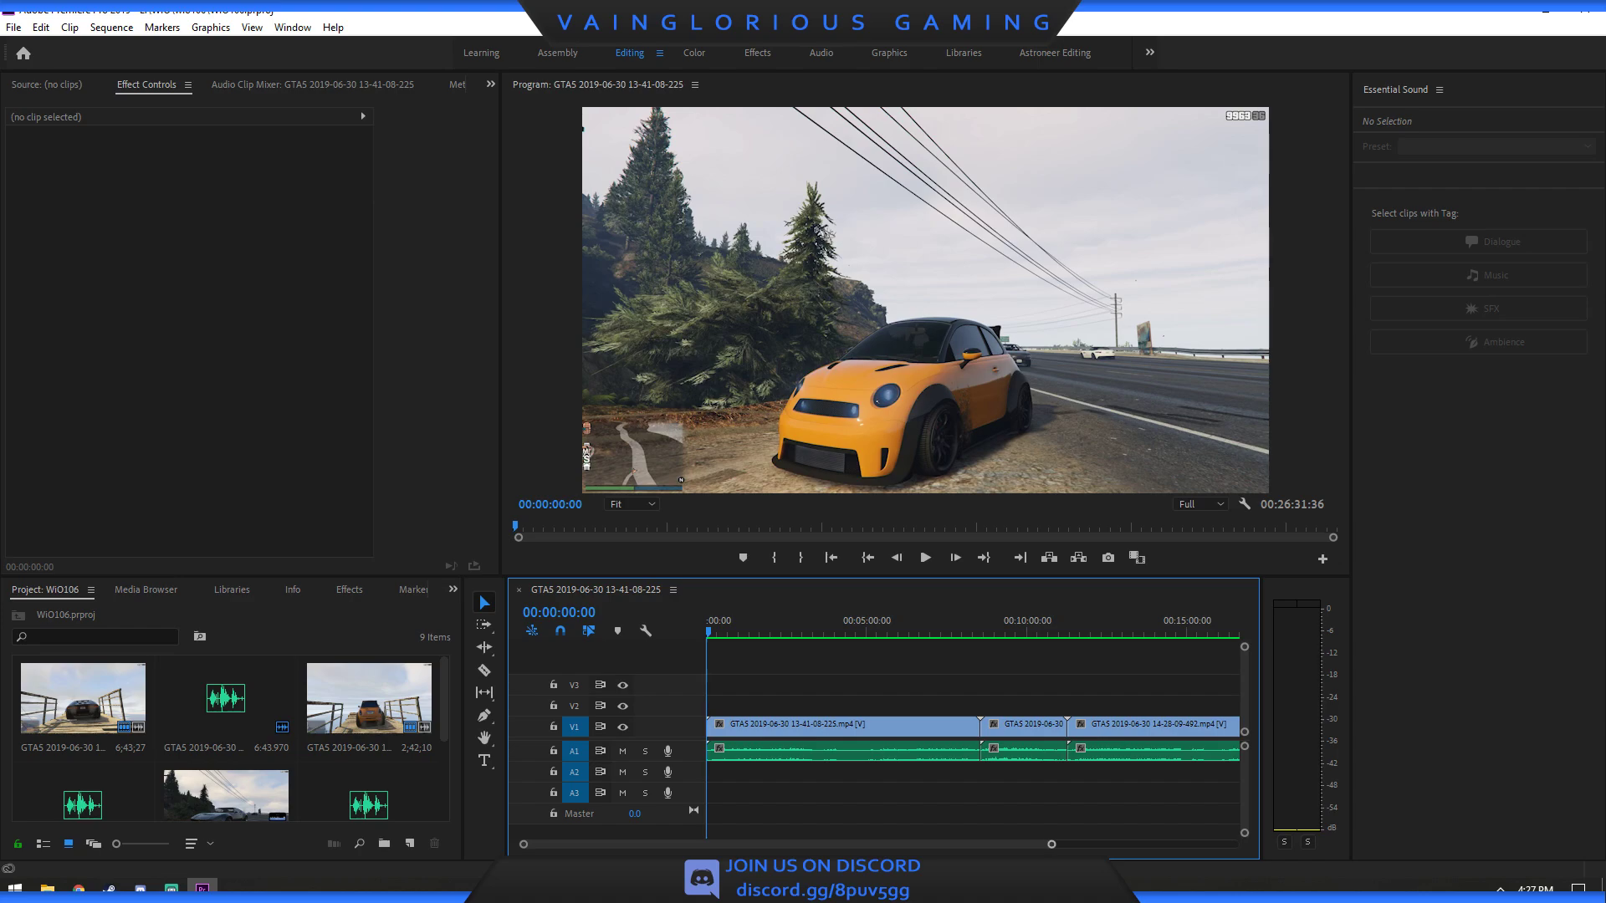
{"action": "left_click_drag", "start_coordinate": [1051, 844], "coordinate": [1160, 844]}
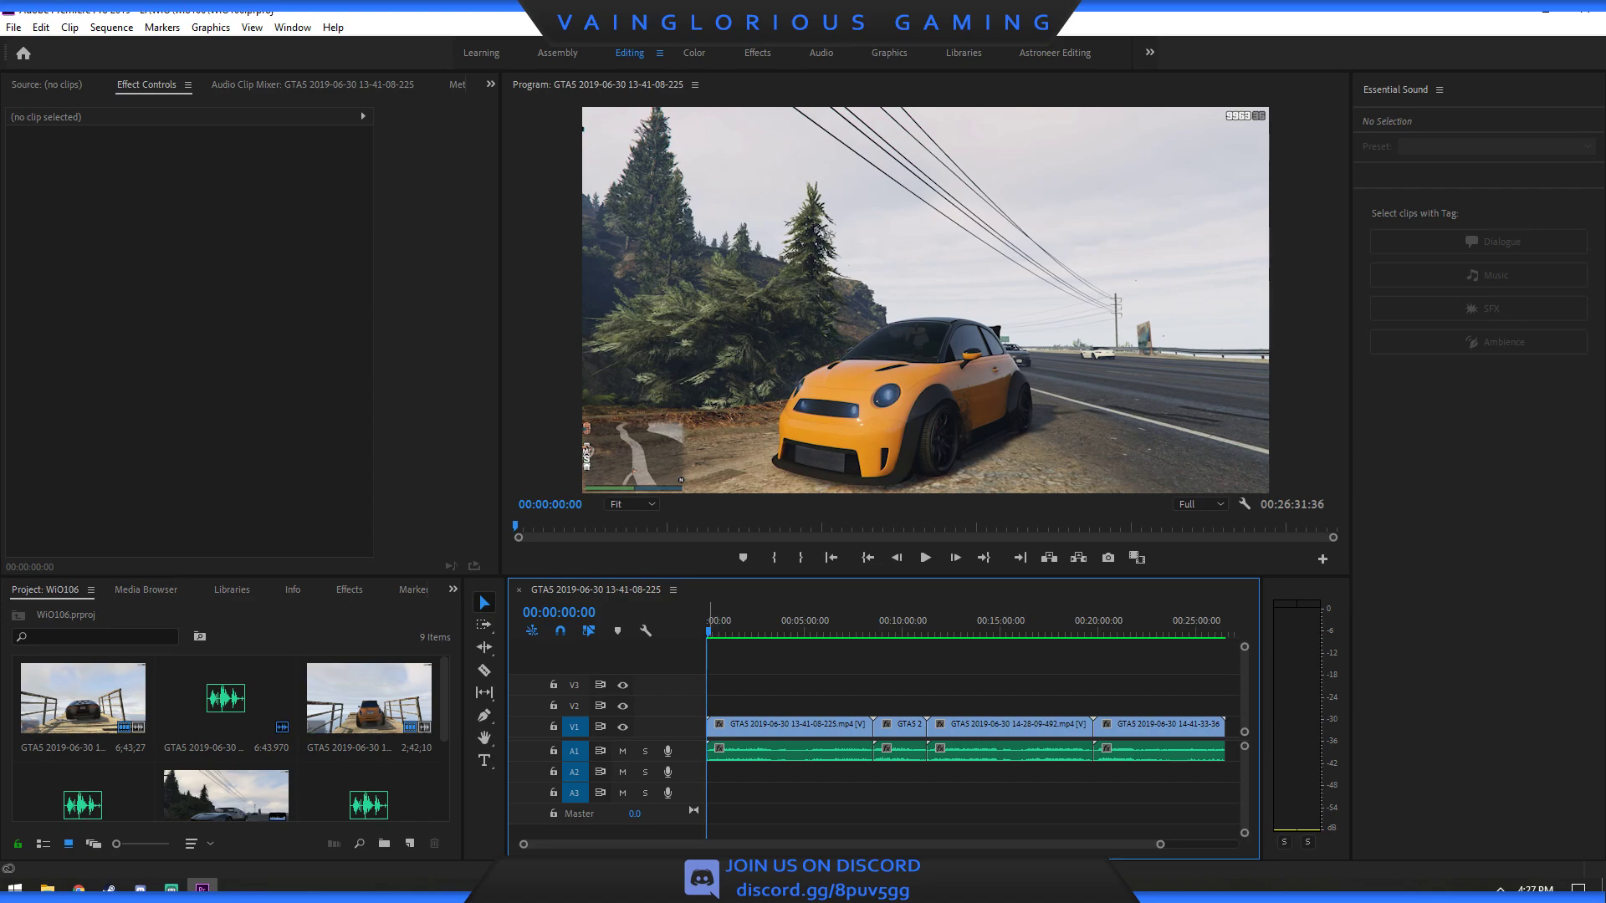
{"action": "left_click_drag", "start_coordinate": [706, 631], "coordinate": [706, 631]}
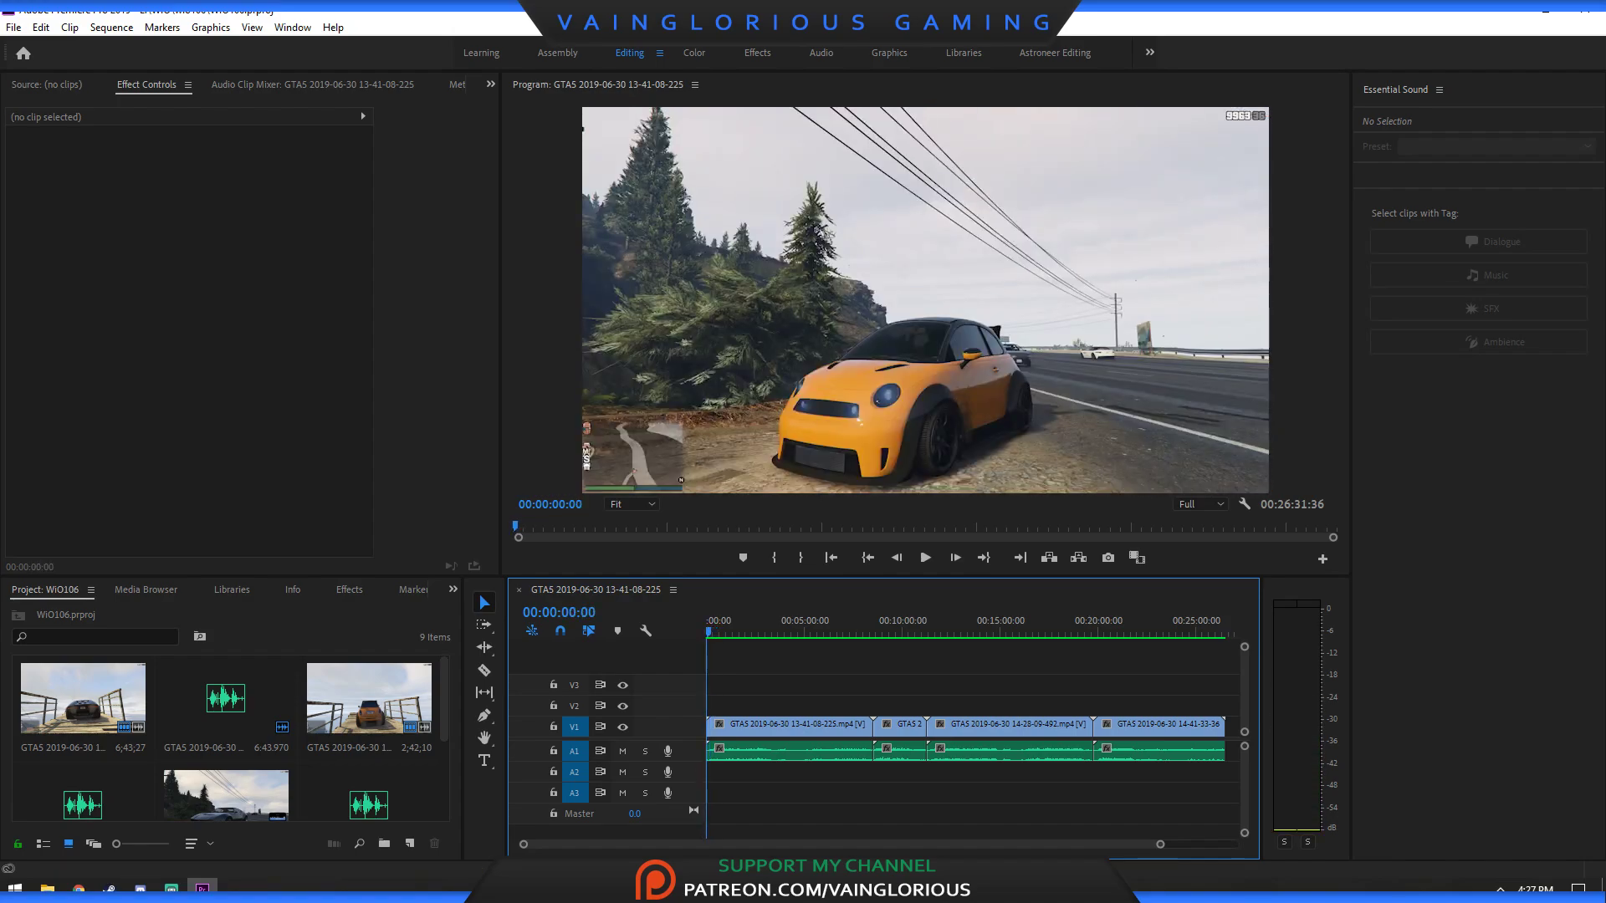
{"action": "key", "text": "="}
{"action": "key", "text": "="}
{"action": "key", "text": "="}
{"action": "key", "text": "space"}
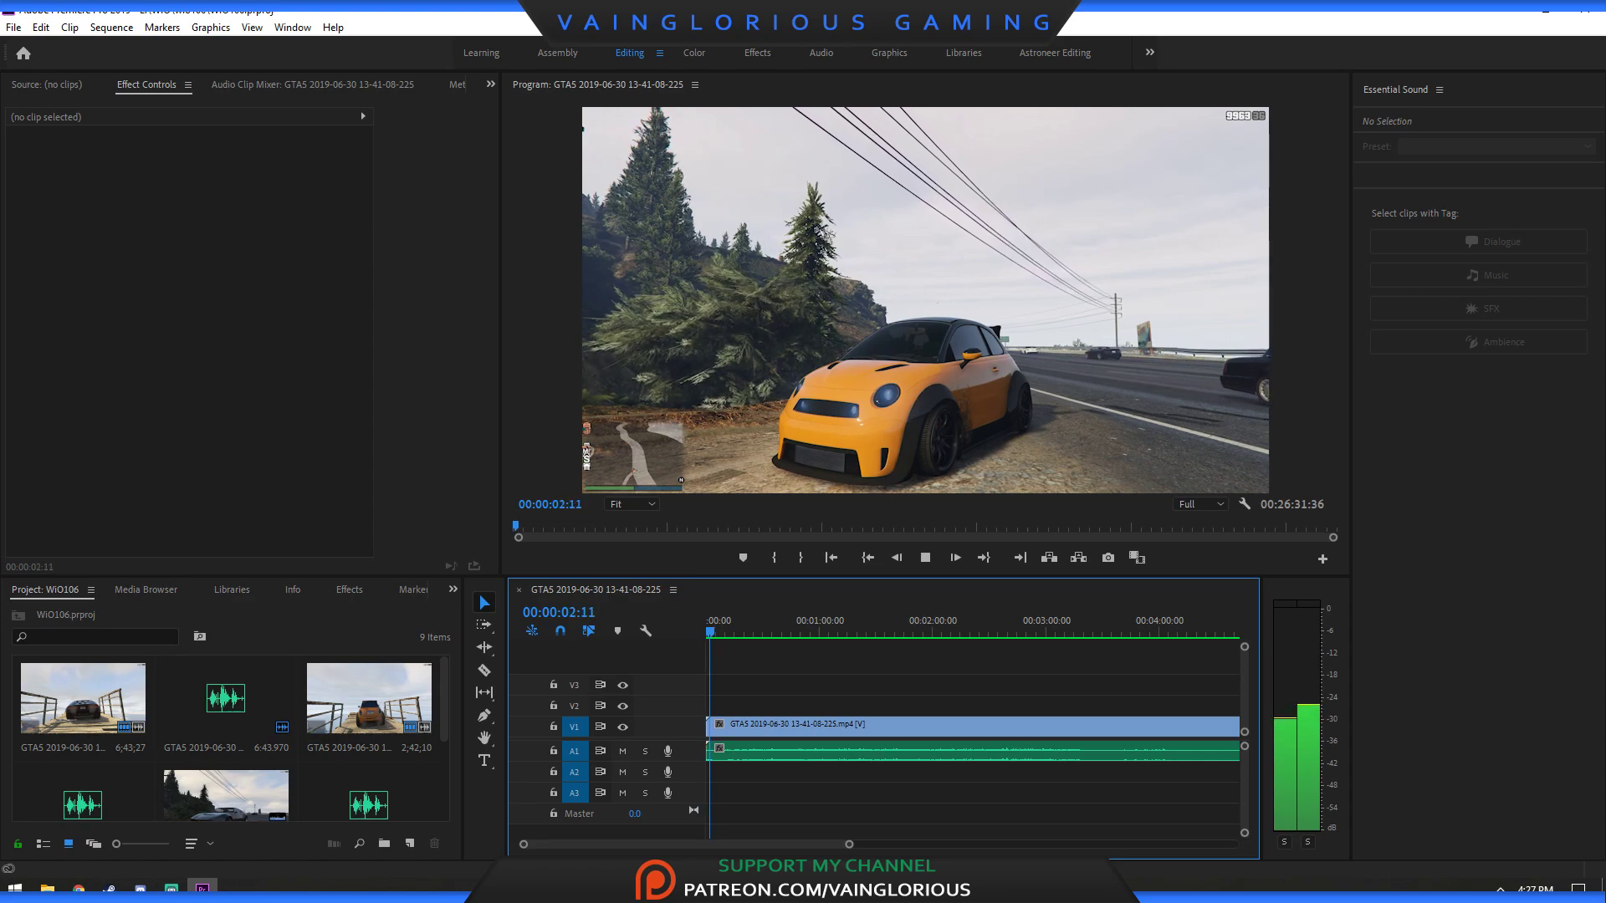
{"action": "key", "text": "space"}
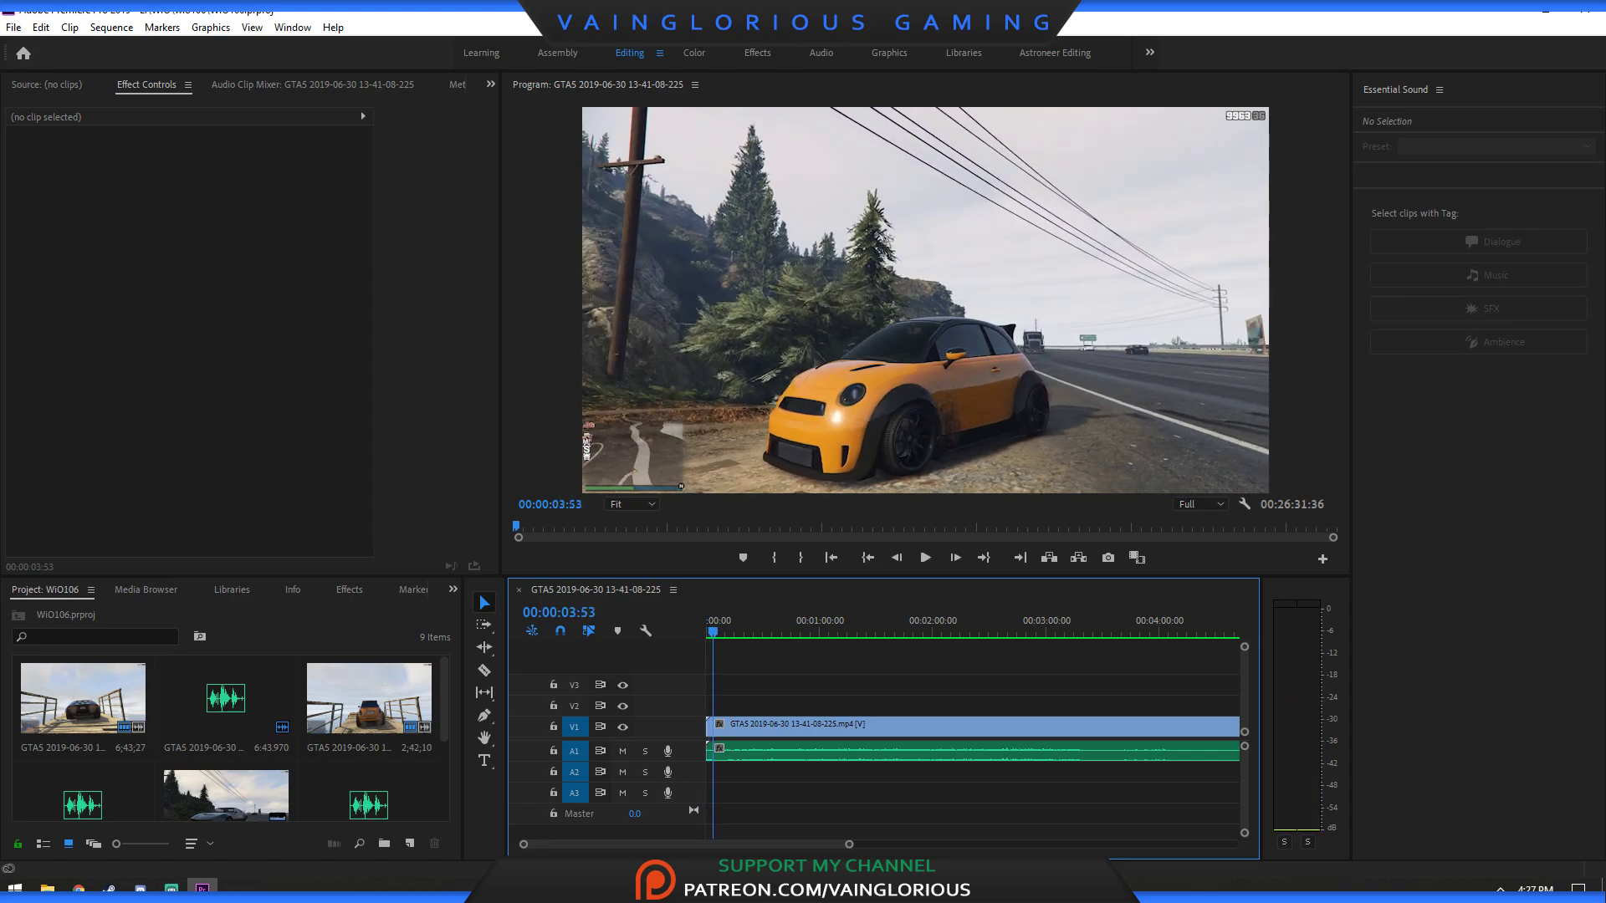
Step frame by frame to 00:00:02:27 and split the opening clip with its audio there.
{"action": "key", "text": "Left"}
{"action": "key", "text": "Left"}
{"action": "key", "text": "Left"}
{"action": "key", "text": "Left"}
{"action": "key", "text": "Left"}
{"action": "key", "text": "Left"}
{"action": "key", "text": "Left"}
{"action": "key", "text": "Left"}
{"action": "key", "text": "Left"}
{"action": "key", "text": "Left"}
{"action": "key", "text": "Left"}
{"action": "key", "text": "Left"}
{"action": "key", "text": "Left"}
{"action": "key", "text": "Left"}
{"action": "key", "text": "Left"}
{"action": "key", "text": "Left"}
{"action": "key", "text": "Left"}
{"action": "key", "text": "Left"}
{"action": "key", "text": "Left"}
{"action": "key", "text": "Left"}
{"action": "key", "text": "Right"}
{"action": "key", "text": "Right"}
{"action": "key", "text": "Right"}
{"action": "key", "text": "Right"}
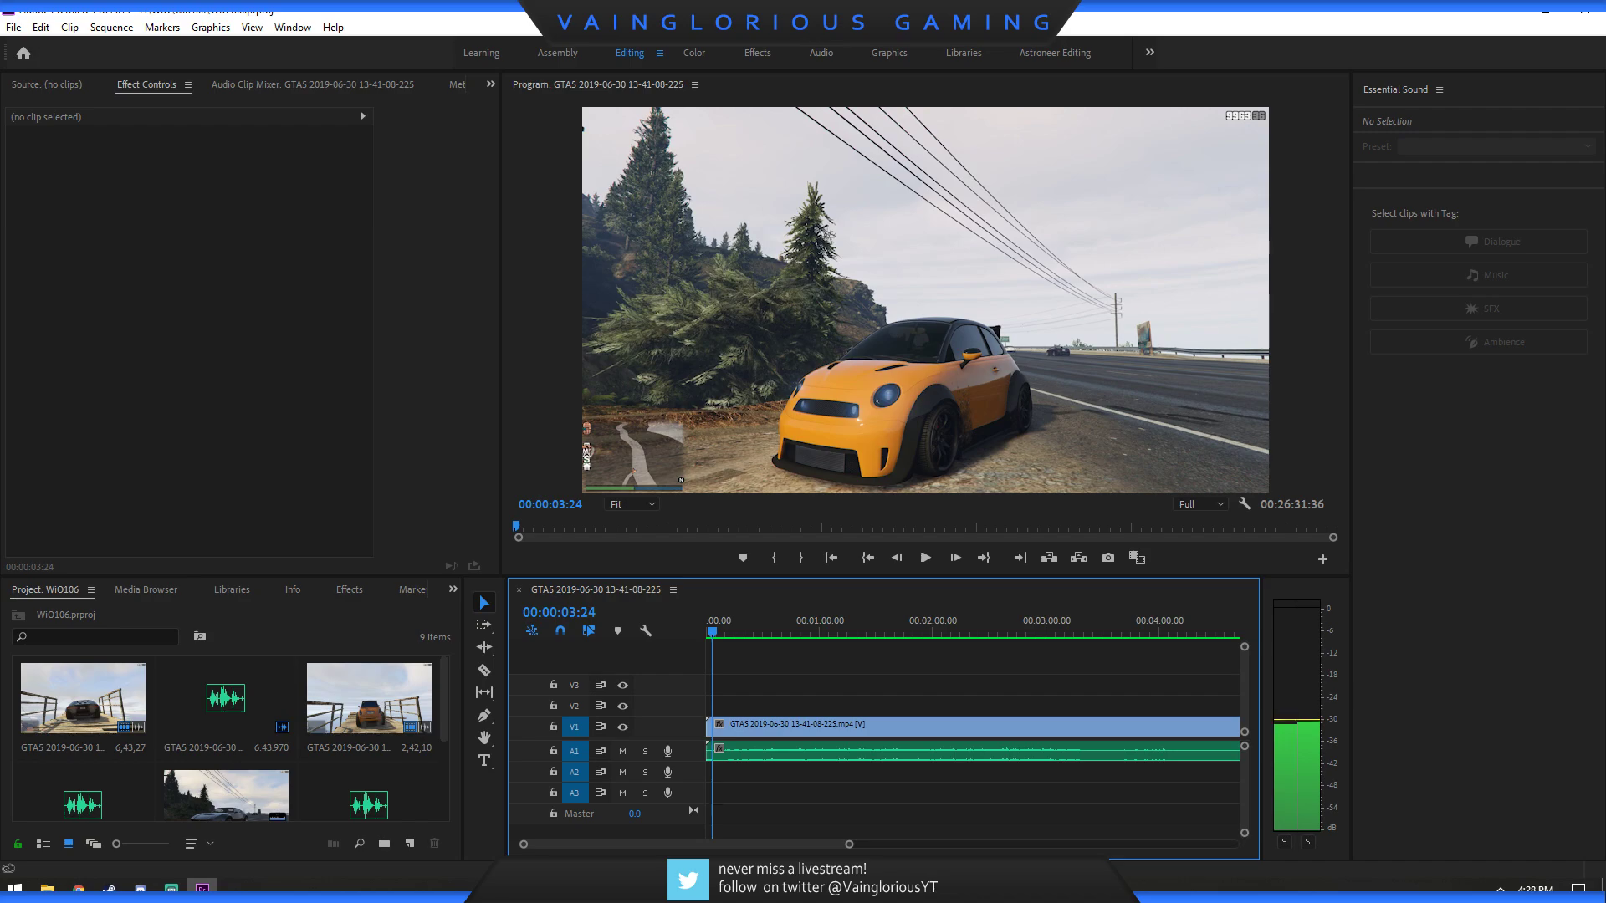
{"action": "key", "text": "Right"}
{"action": "key", "text": "Right"}
{"action": "key", "text": "Right"}
{"action": "key", "text": "Left"}
{"action": "key", "text": "Left"}
{"action": "key", "text": "Left"}
{"action": "key", "text": "Left"}
{"action": "key", "text": "Left"}
{"action": "key", "text": "Left"}
{"action": "key", "text": "Left"}
{"action": "key", "text": "Left"}
{"action": "key", "text": "Left"}
{"action": "key", "text": "Left"}
{"action": "key", "text": "Left"}
{"action": "key", "text": "Left"}
{"action": "key", "text": "Left"}
{"action": "key", "text": "Left"}
{"action": "key", "text": "Left"}
{"action": "key", "text": "Left"}
{"action": "key", "text": "Left"}
{"action": "key", "text": "Left"}
{"action": "key", "text": "Left"}
{"action": "key", "text": "Left"}
{"action": "key", "text": "Left"}
{"action": "key", "text": "Left"}
{"action": "key", "text": "Left"}
{"action": "key", "text": "Left"}
{"action": "key", "text": "Left"}
{"action": "key", "text": "Left"}
{"action": "key", "text": "Left"}
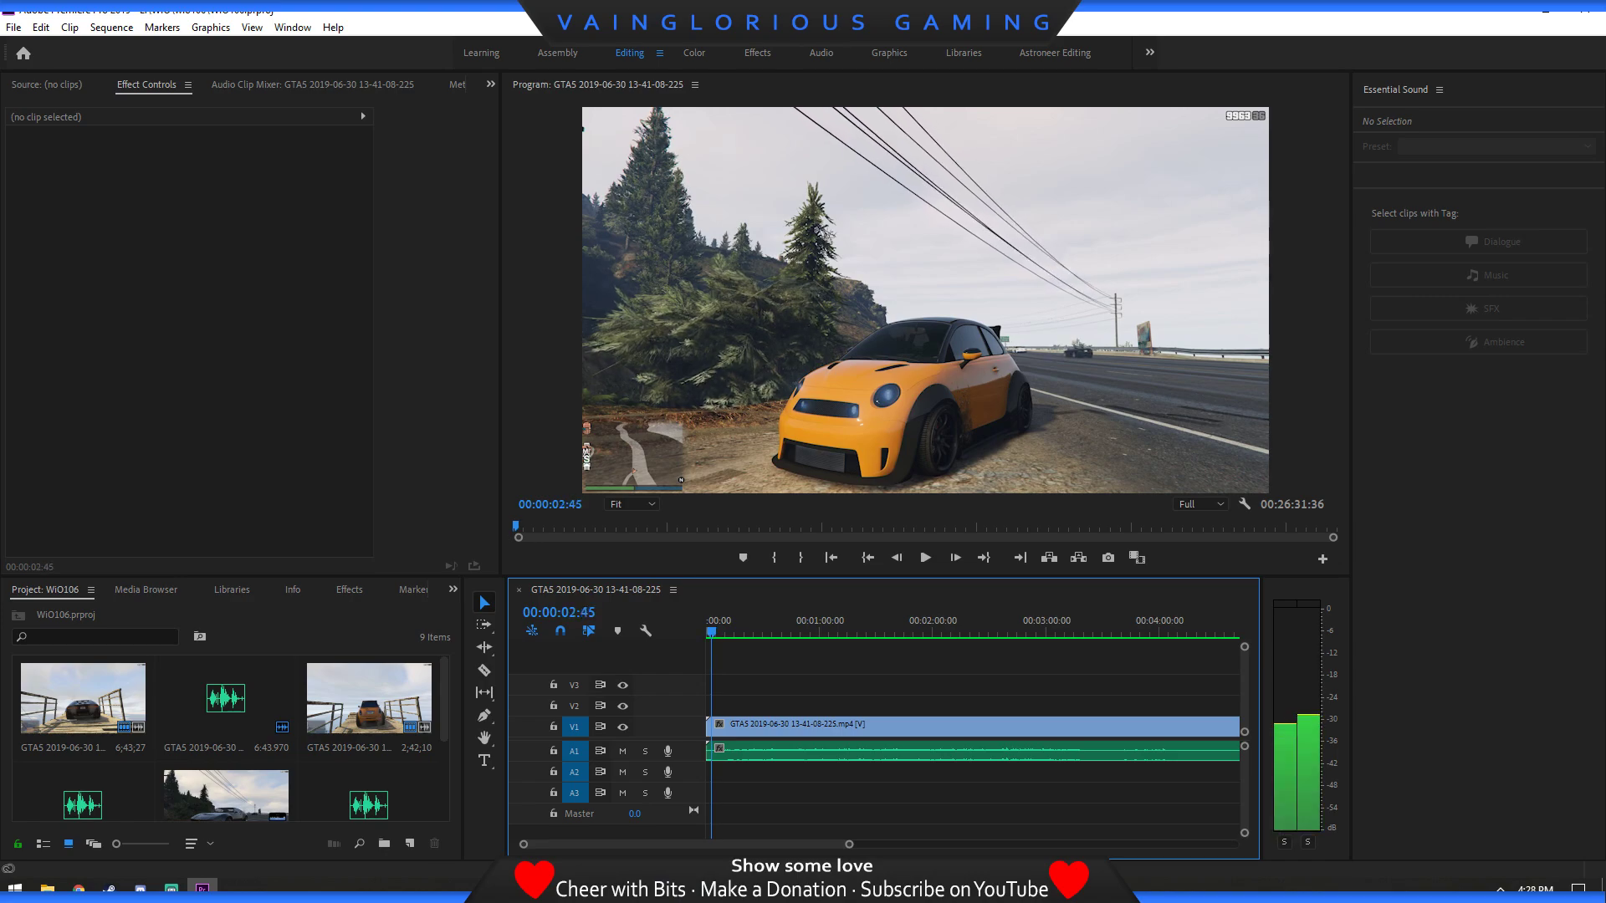
{"action": "key", "text": "Left"}
{"action": "key", "text": "Left"}
{"action": "key", "text": "Left"}
{"action": "key", "text": "Left"}
{"action": "key", "text": "Left"}
{"action": "key", "text": "Left"}
{"action": "key", "text": "Left"}
{"action": "key", "text": "Left"}
{"action": "key", "text": "Left"}
{"action": "key", "text": "Left"}
{"action": "key", "text": "Left"}
{"action": "key", "text": "Left"}
{"action": "key", "text": "Left"}
{"action": "key", "text": "Left"}
{"action": "key", "text": "Left"}
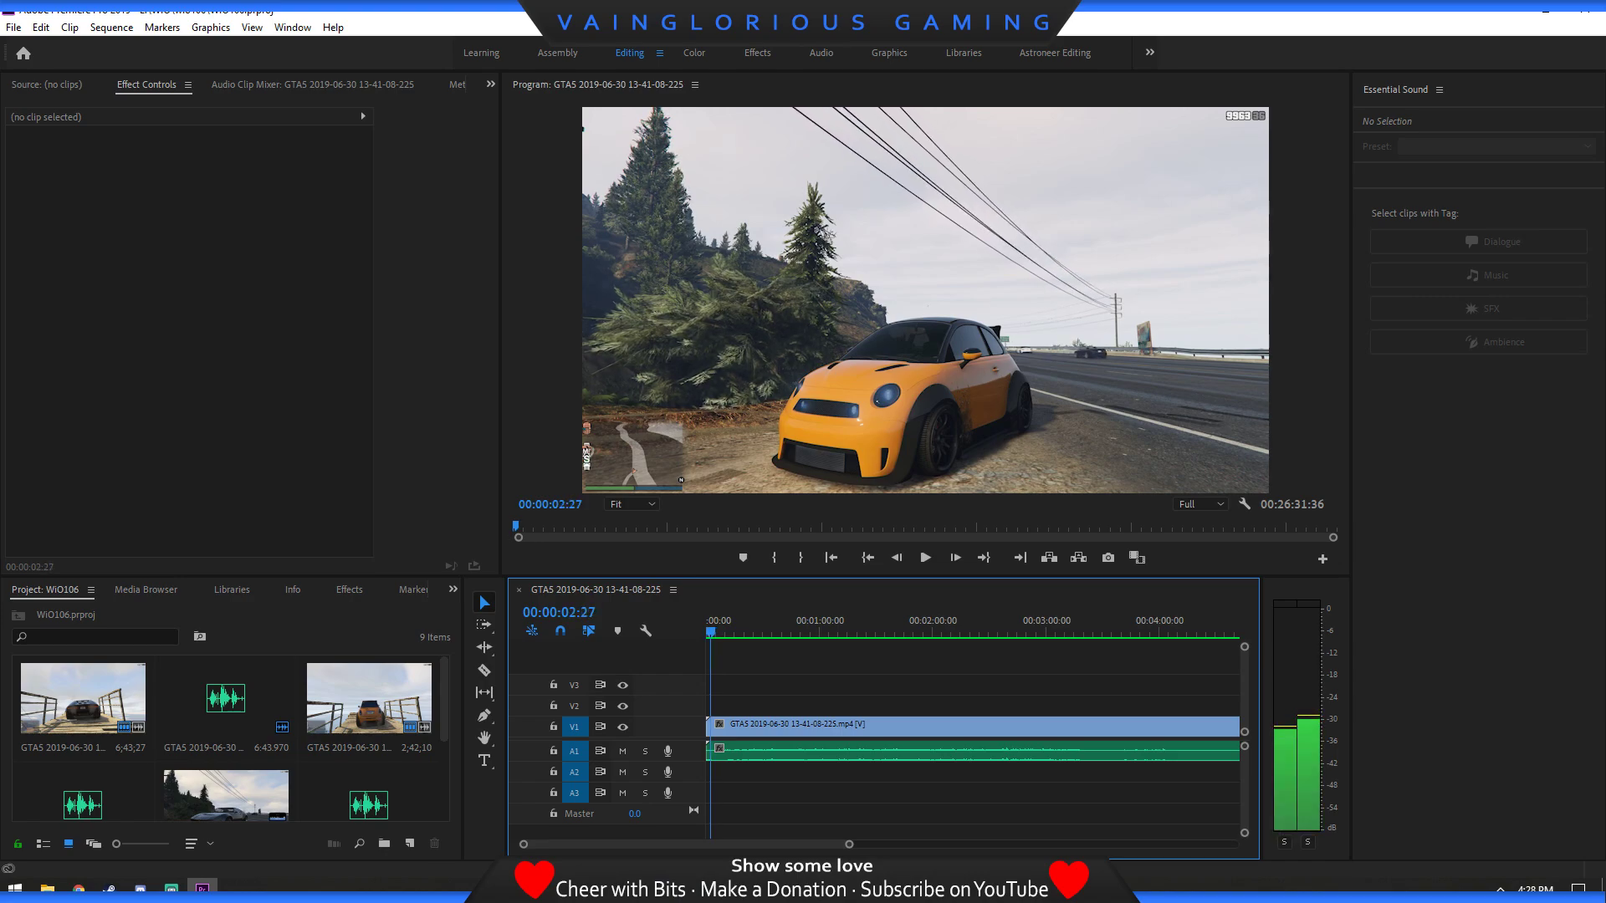
{"action": "key", "text": "c"}
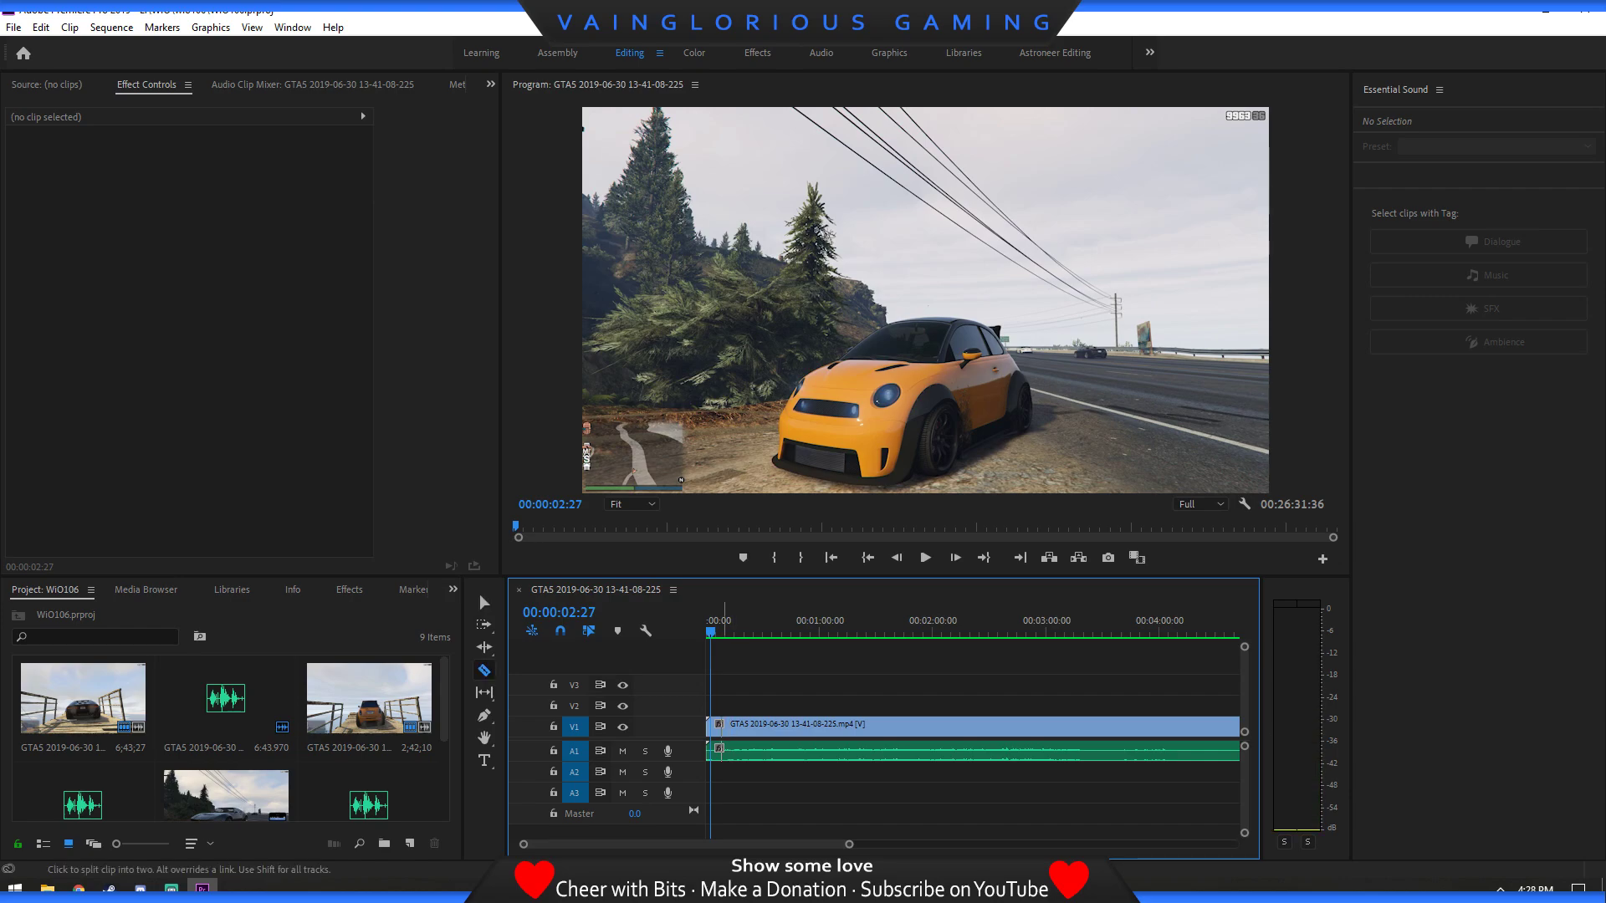
{"action": "key", "text": "ctrl+k"}
{"action": "key", "text": "v"}
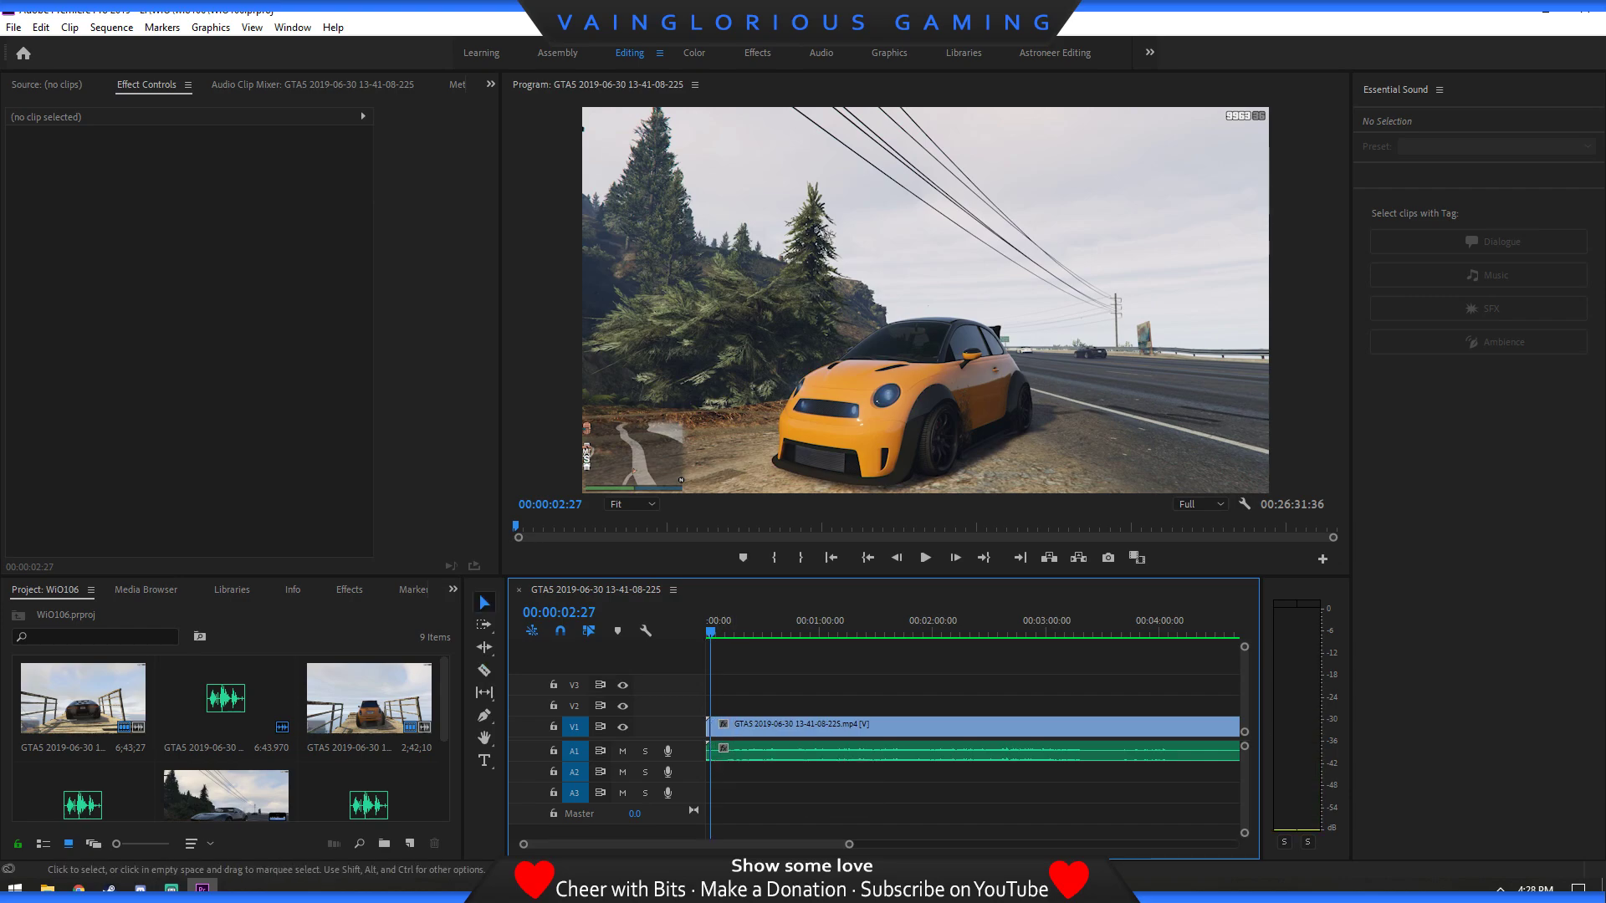
Ripple-delete the short segment before the cut at the start of the sequence.
{"action": "key", "text": "="}
{"action": "left_click_drag", "start_coordinate": [803, 843], "coordinate": [625, 844]}
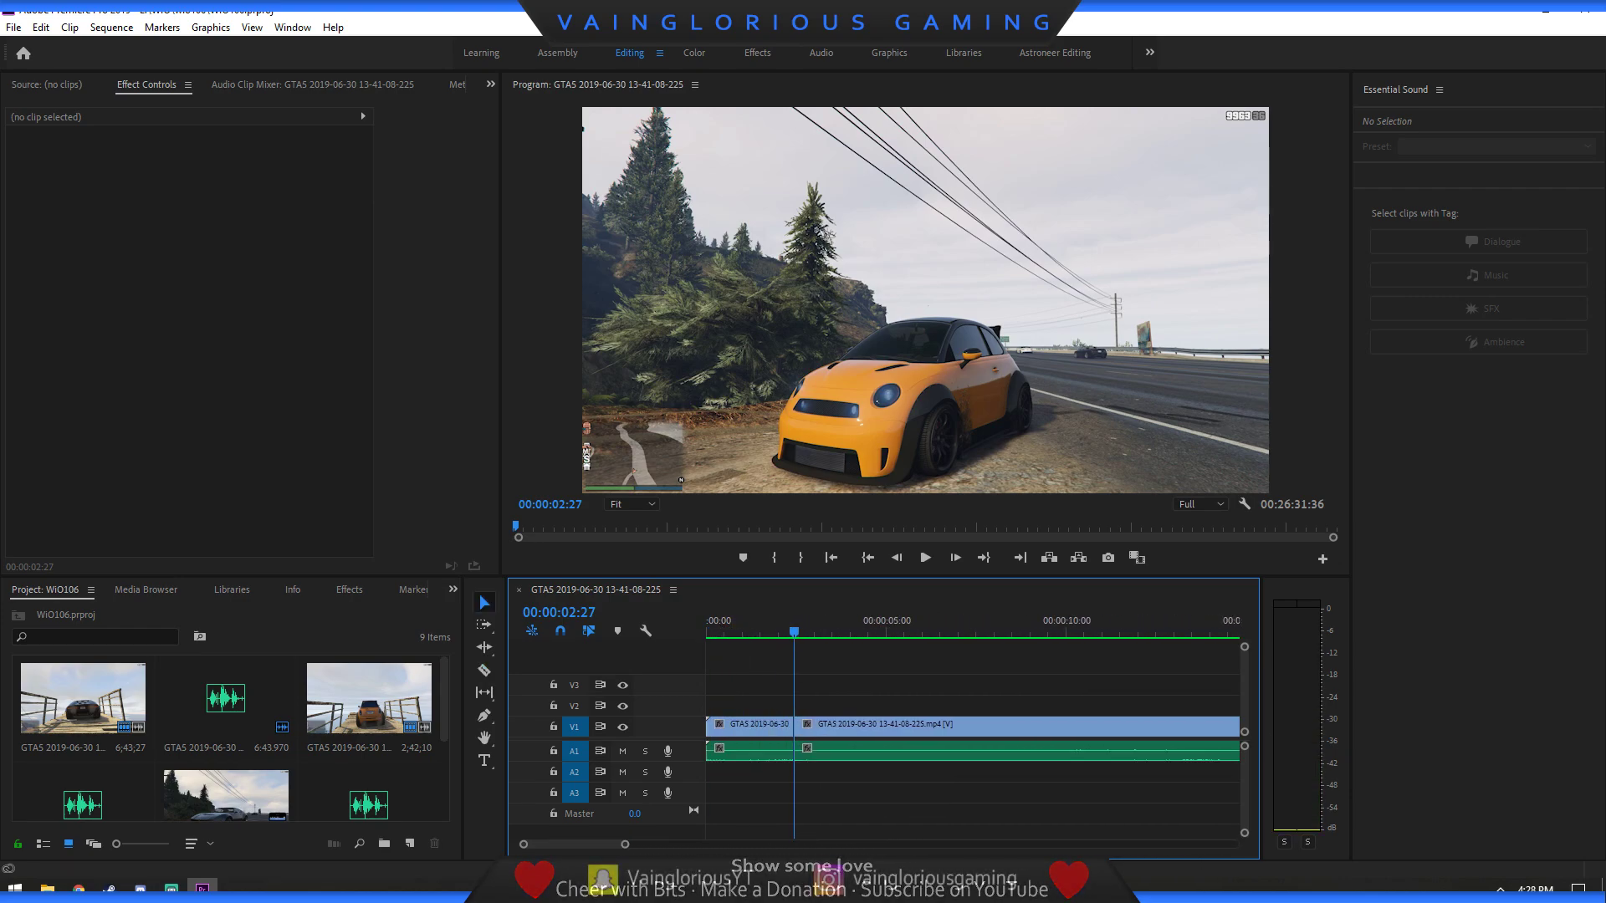
{"action": "left_click", "coordinate": [753, 724]}
{"action": "key", "text": "shift+Delete"}
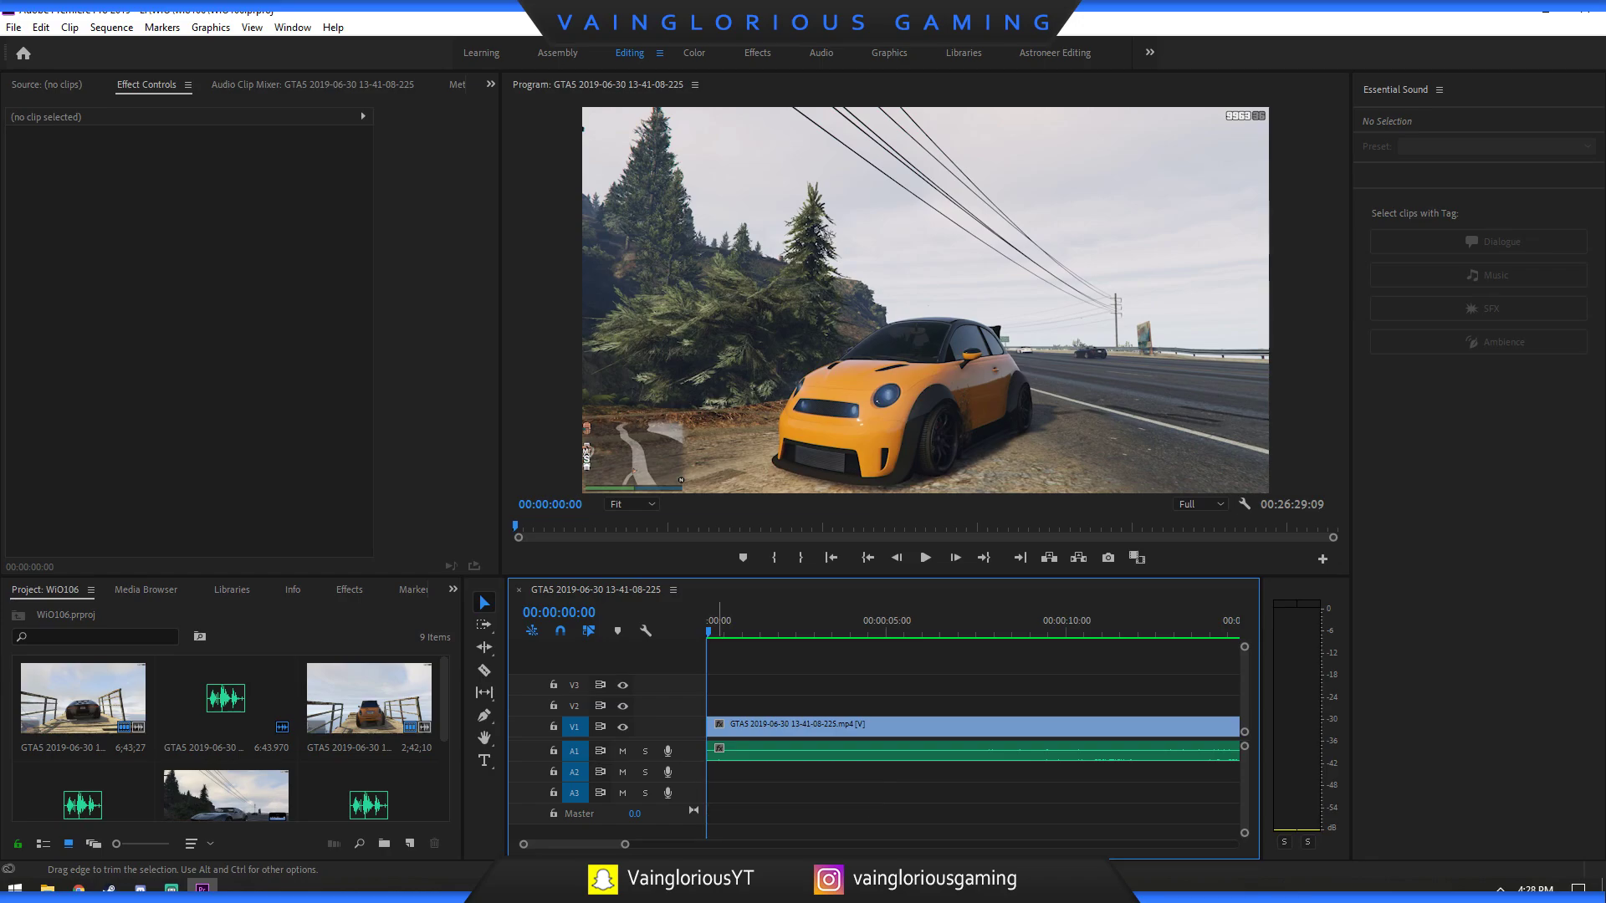
Find the frame at 00:00:18:18 in the log-yard driving shot and split the clip with its audio there.
{"action": "left_click_drag", "start_coordinate": [859, 623], "coordinate": [1099, 623]}
{"action": "key", "text": "minus"}
{"action": "key", "text": "minus"}
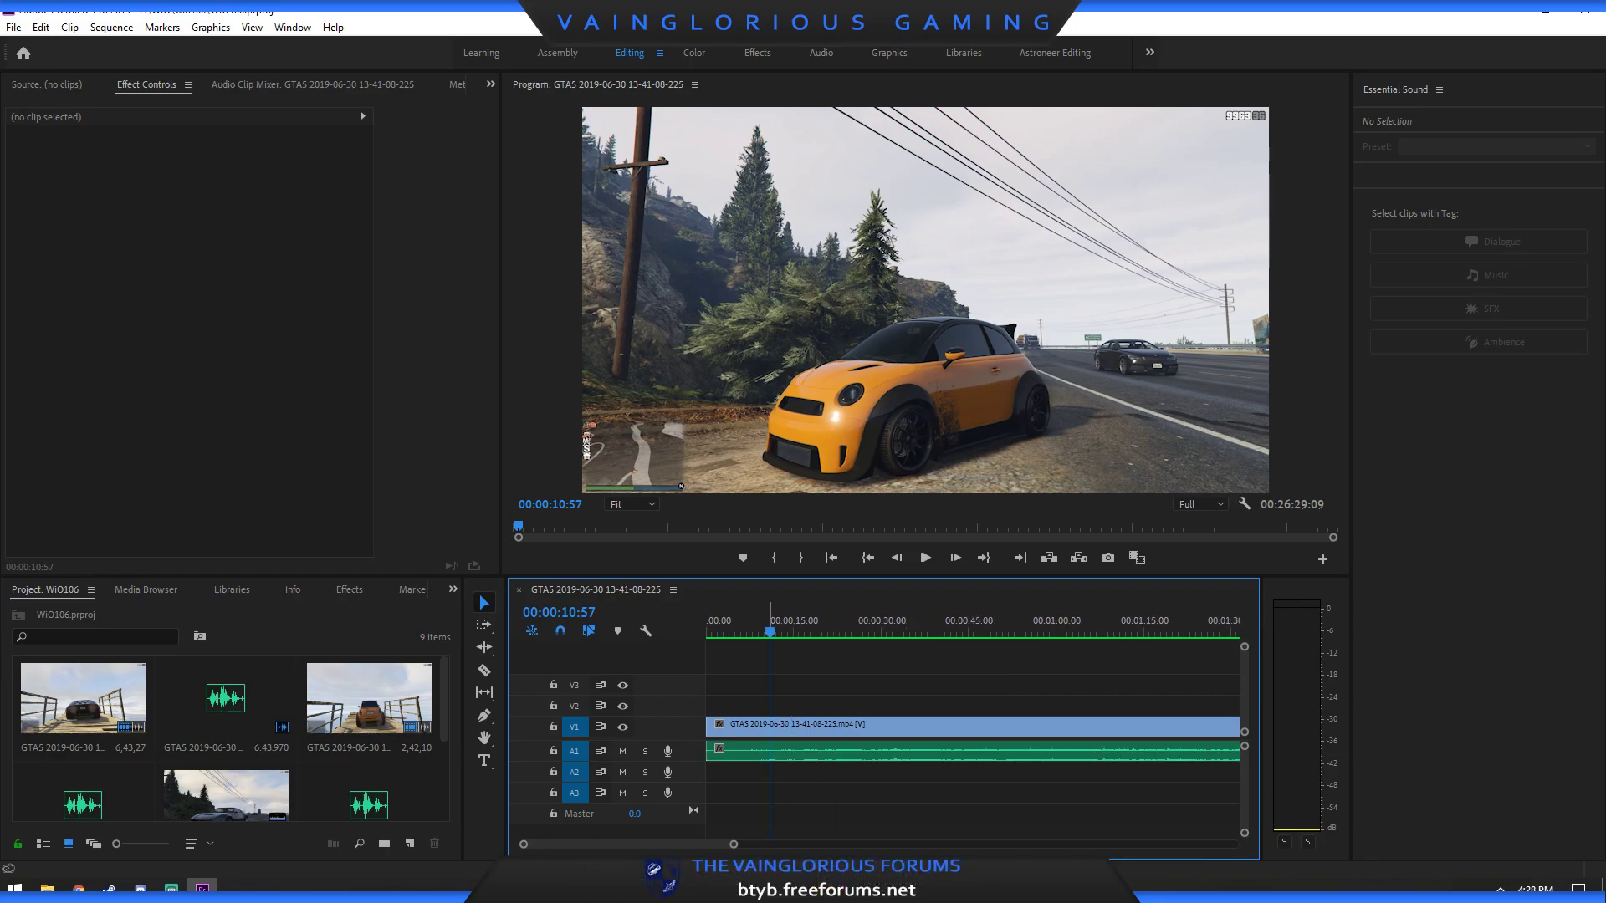
{"action": "left_click_drag", "start_coordinate": [770, 623], "coordinate": [810, 623]}
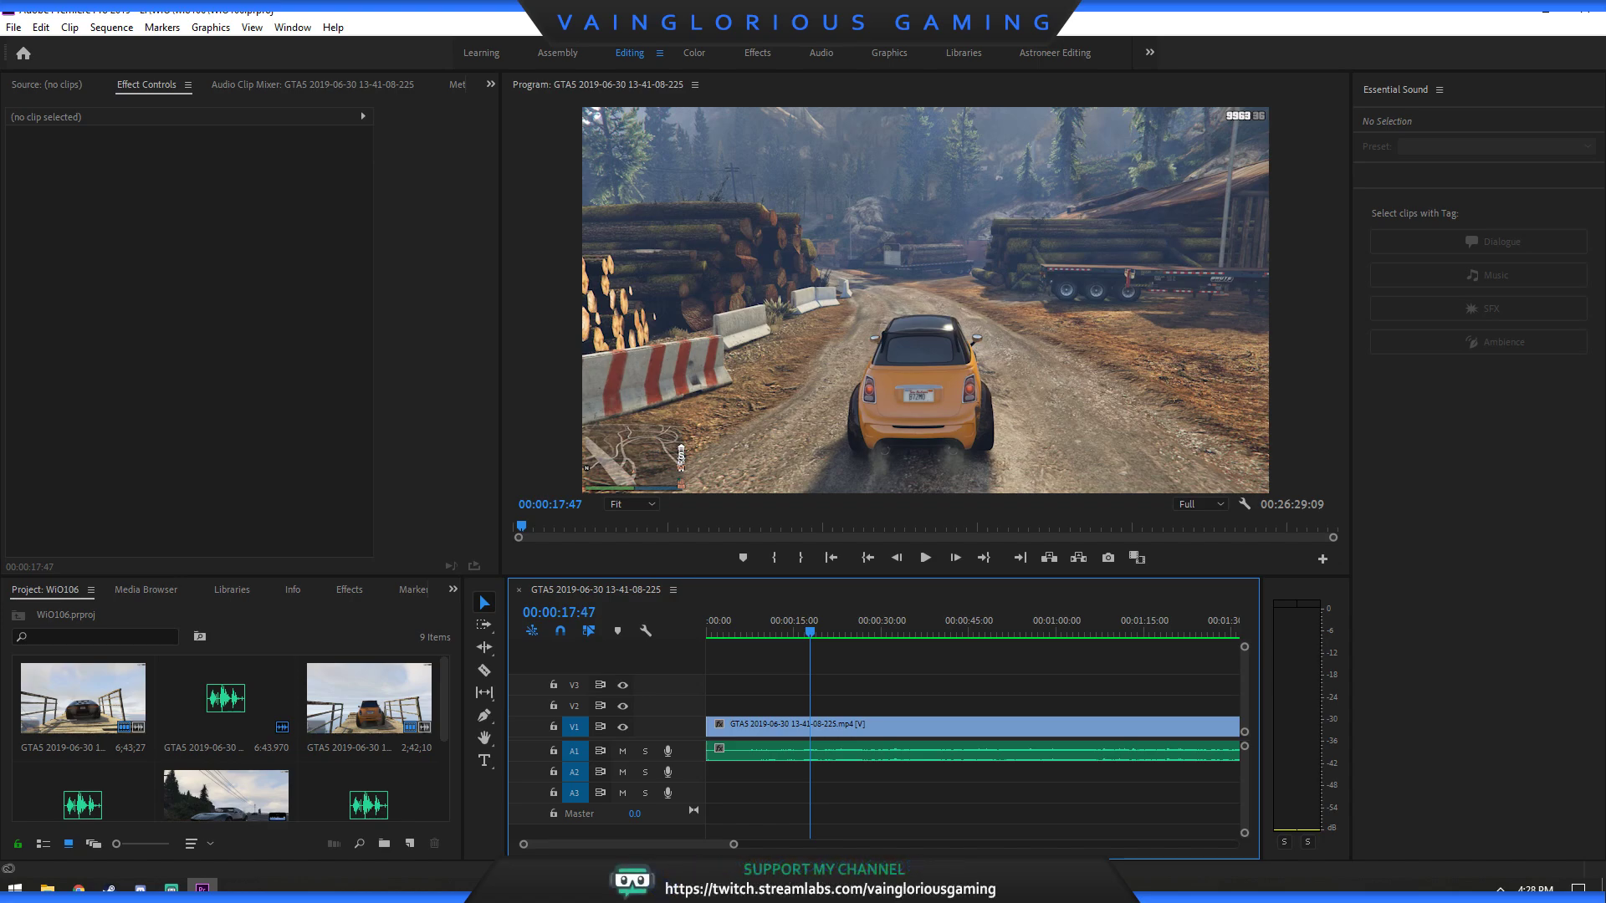
{"action": "key", "text": "Right"}
{"action": "key", "text": "Right"}
{"action": "key", "text": "Right"}
{"action": "key", "text": "Right"}
{"action": "key", "text": "Right"}
{"action": "key", "text": "Right"}
{"action": "key", "text": "Right"}
{"action": "key", "text": "Right"}
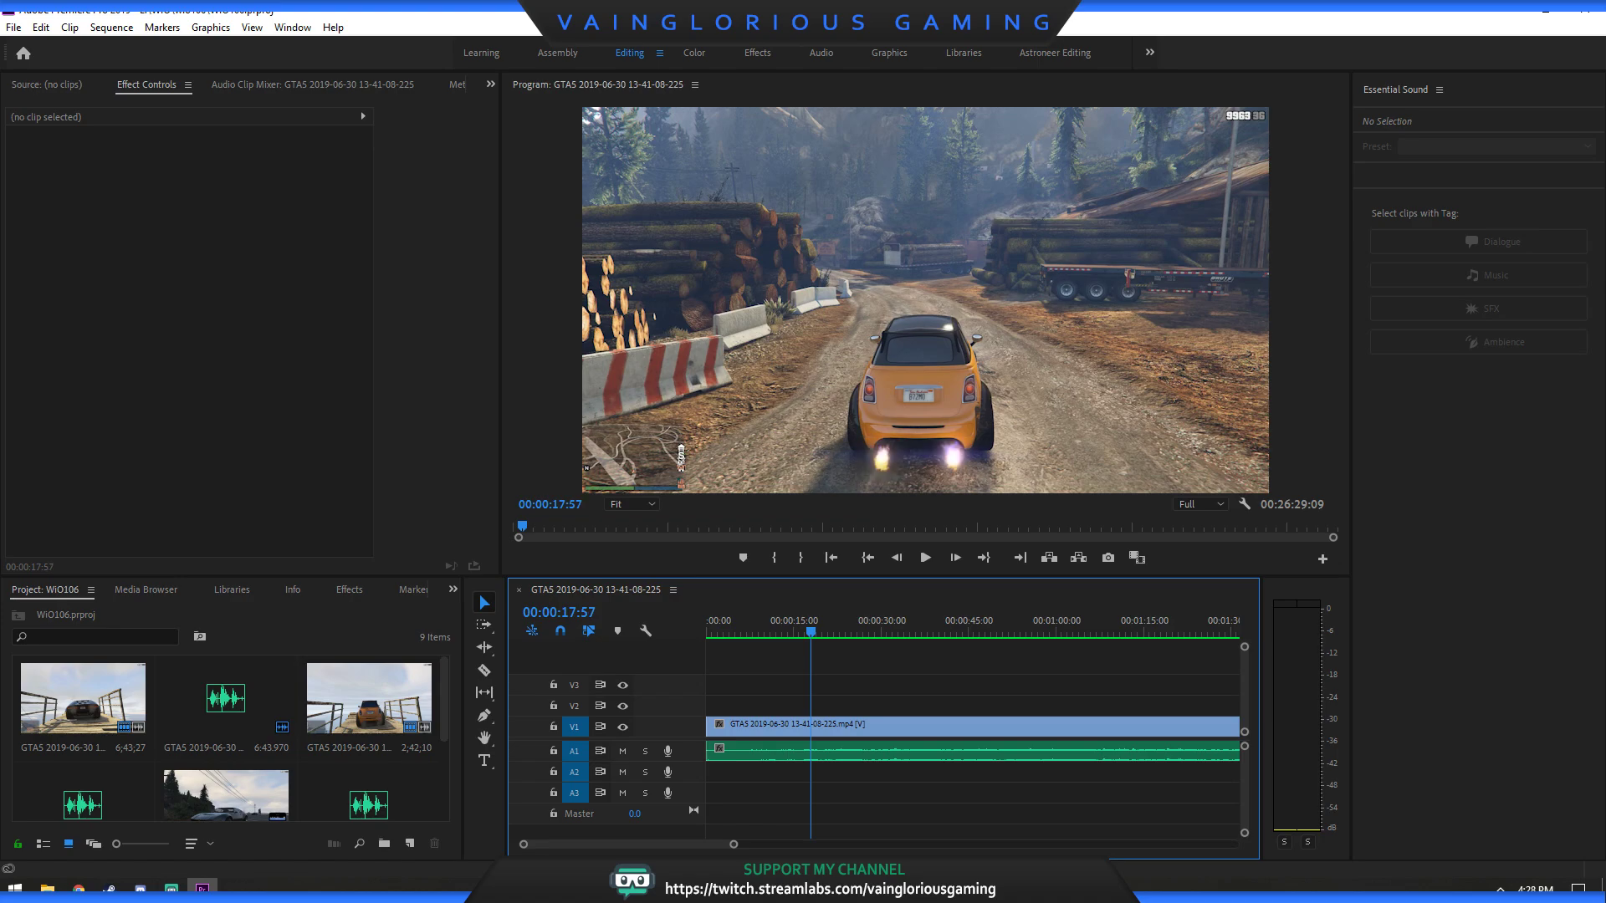
{"action": "key", "text": "Right"}
{"action": "key", "text": "Right"}
{"action": "key", "text": "Right"}
{"action": "key", "text": "Right"}
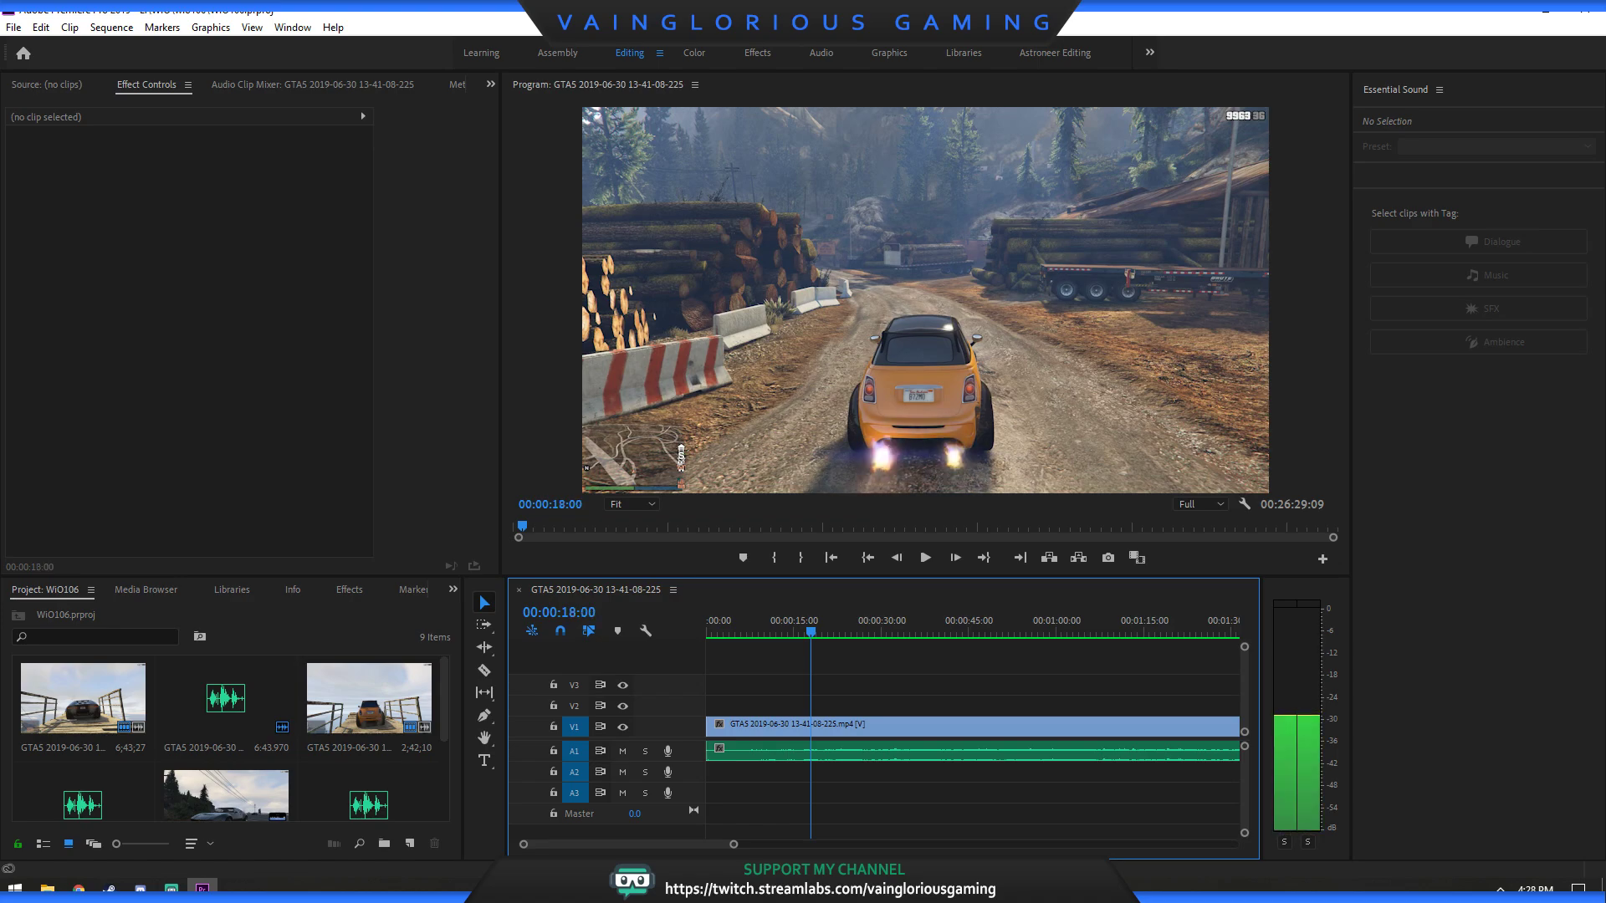
{"action": "key", "text": "Right"}
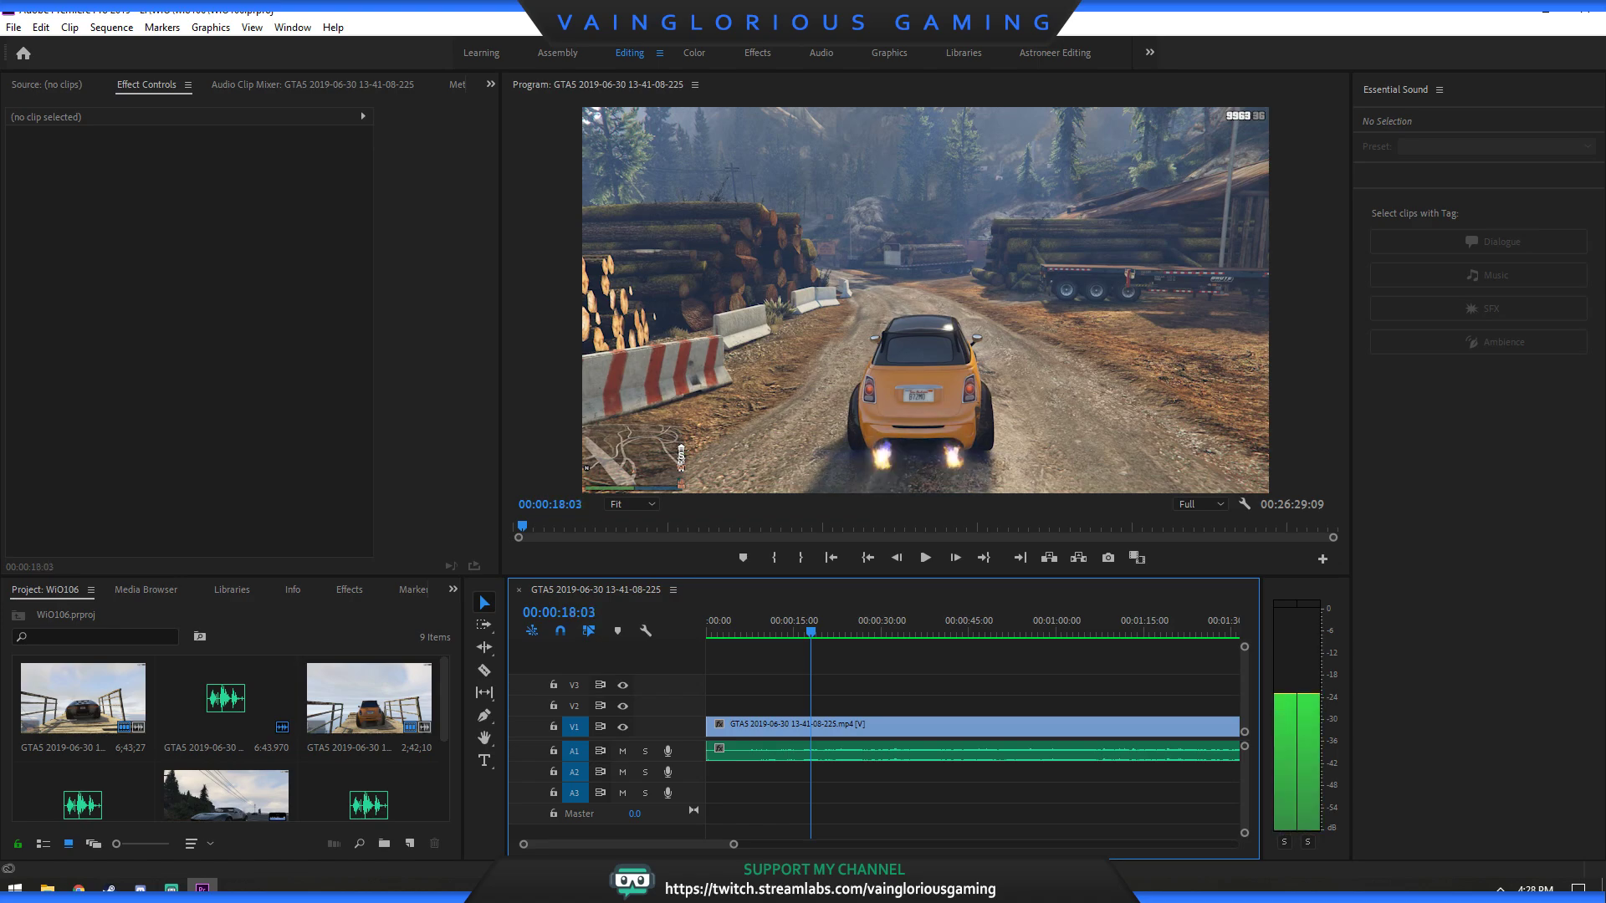
{"action": "key", "text": "Right"}
{"action": "key", "text": "Right"}
{"action": "key", "text": "Right"}
{"action": "key", "text": "Right"}
{"action": "key", "text": "Right"}
{"action": "key", "text": "Right"}
{"action": "key", "text": "Right"}
{"action": "key", "text": "Right"}
{"action": "key", "text": "Right"}
{"action": "key", "text": "Right"}
{"action": "key", "text": "Right"}
{"action": "key", "text": "Right"}
{"action": "key", "text": "Right"}
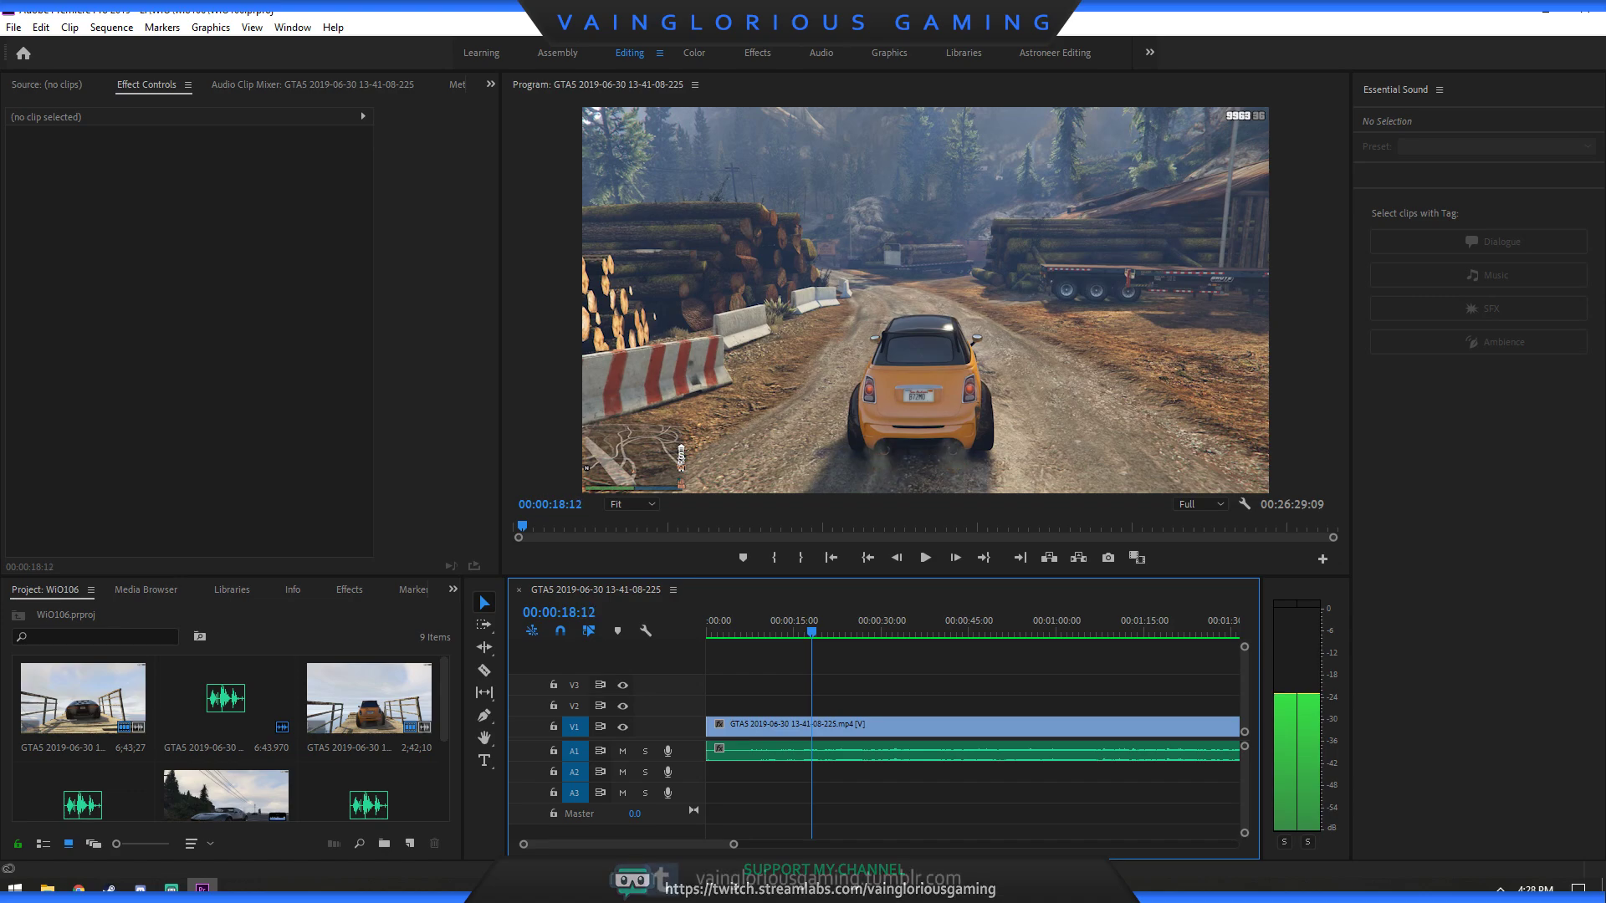
{"action": "key", "text": "Left"}
{"action": "key", "text": "Left"}
{"action": "key", "text": "Left"}
{"action": "key", "text": "Left"}
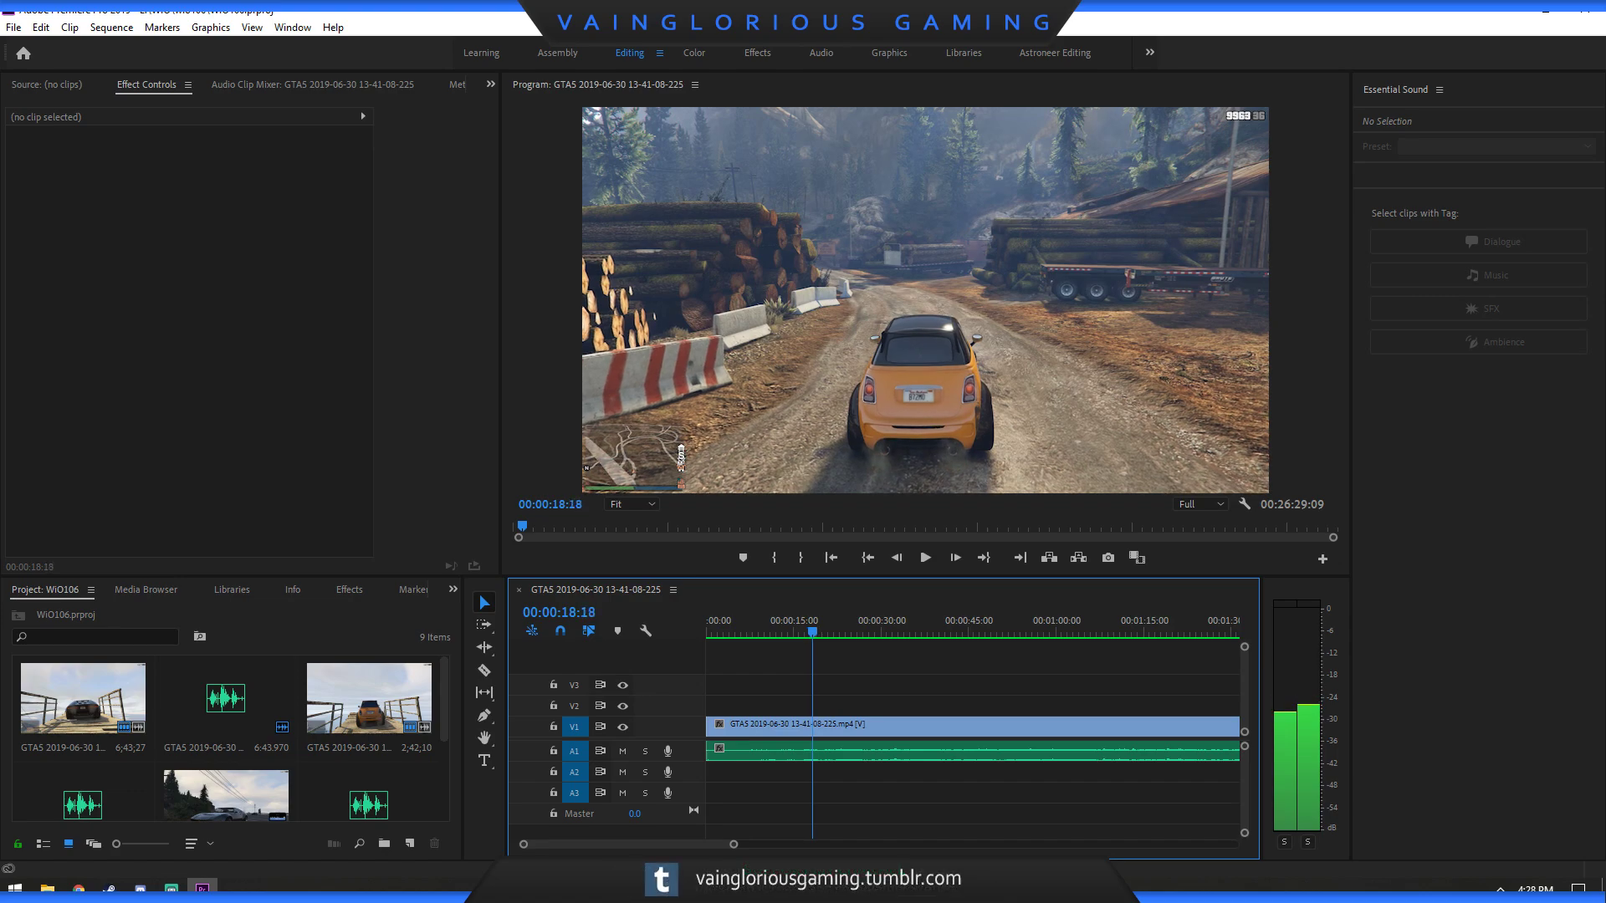
{"action": "key", "text": "Left"}
{"action": "key", "text": "Left"}
{"action": "key", "text": "Right"}
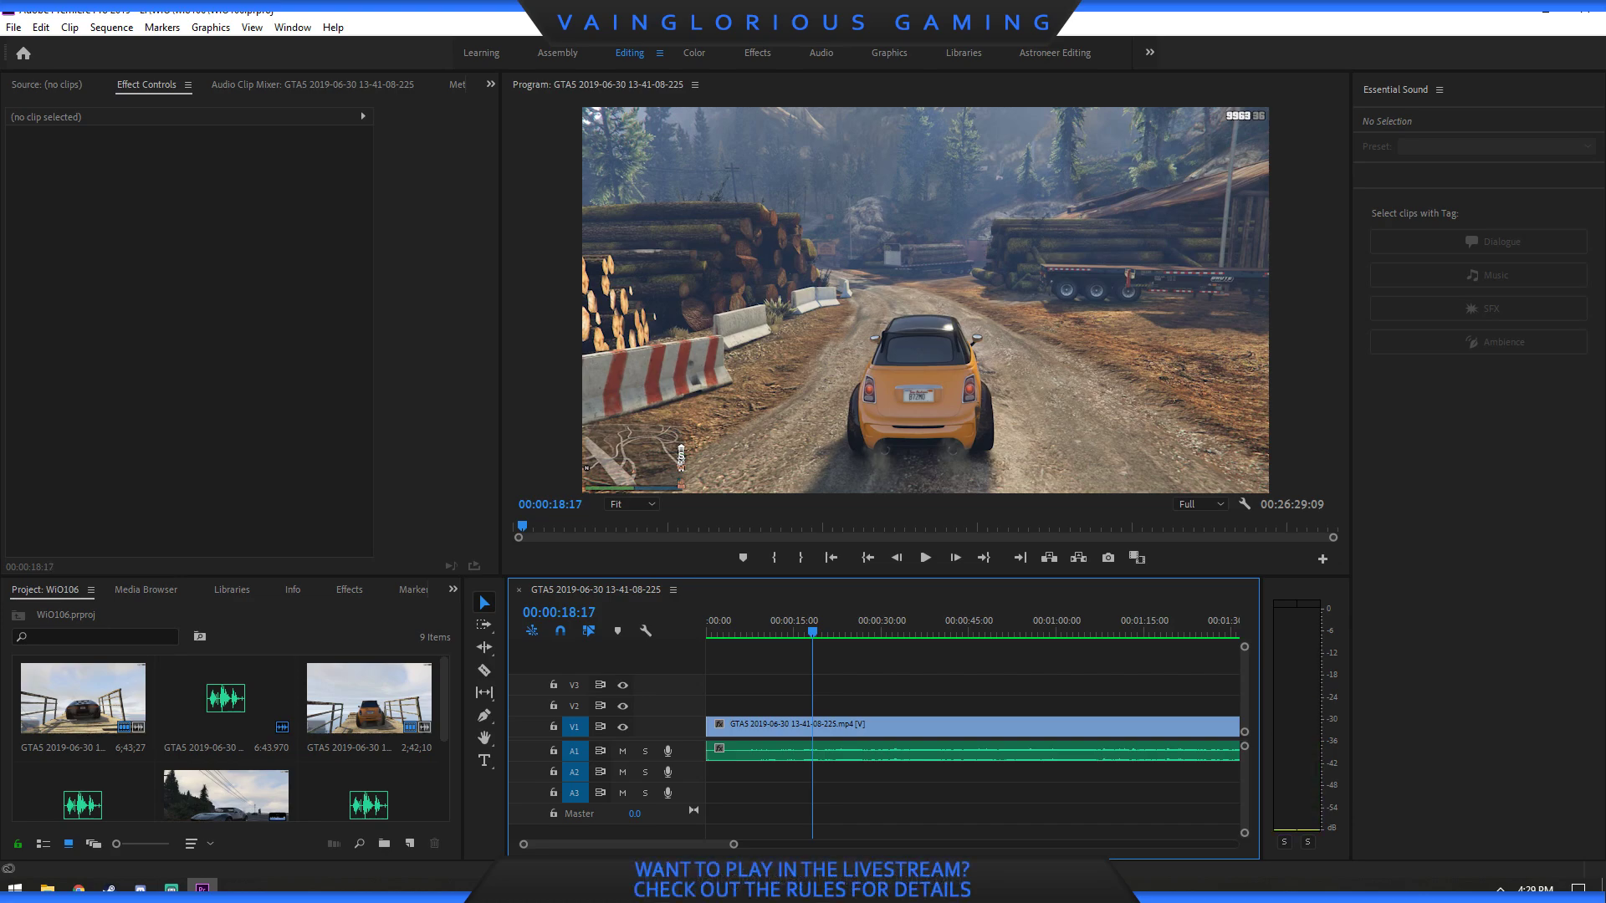
{"action": "key", "text": "Right"}
{"action": "key", "text": "Left"}
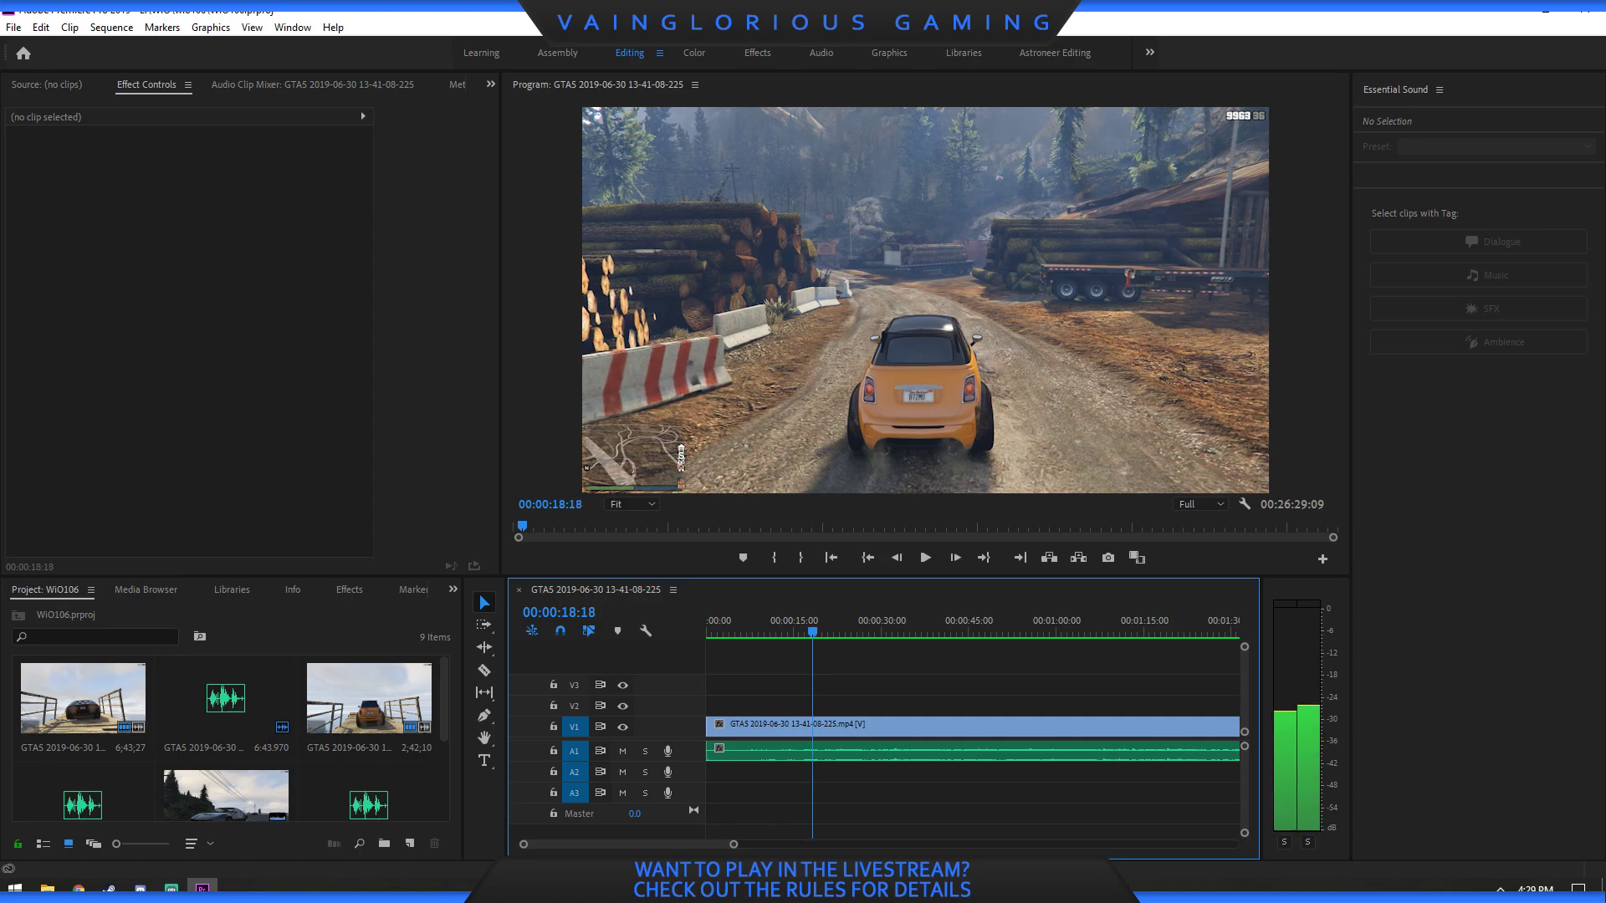
{"action": "key", "text": "c"}
{"action": "left_click", "coordinate": [812, 726]}
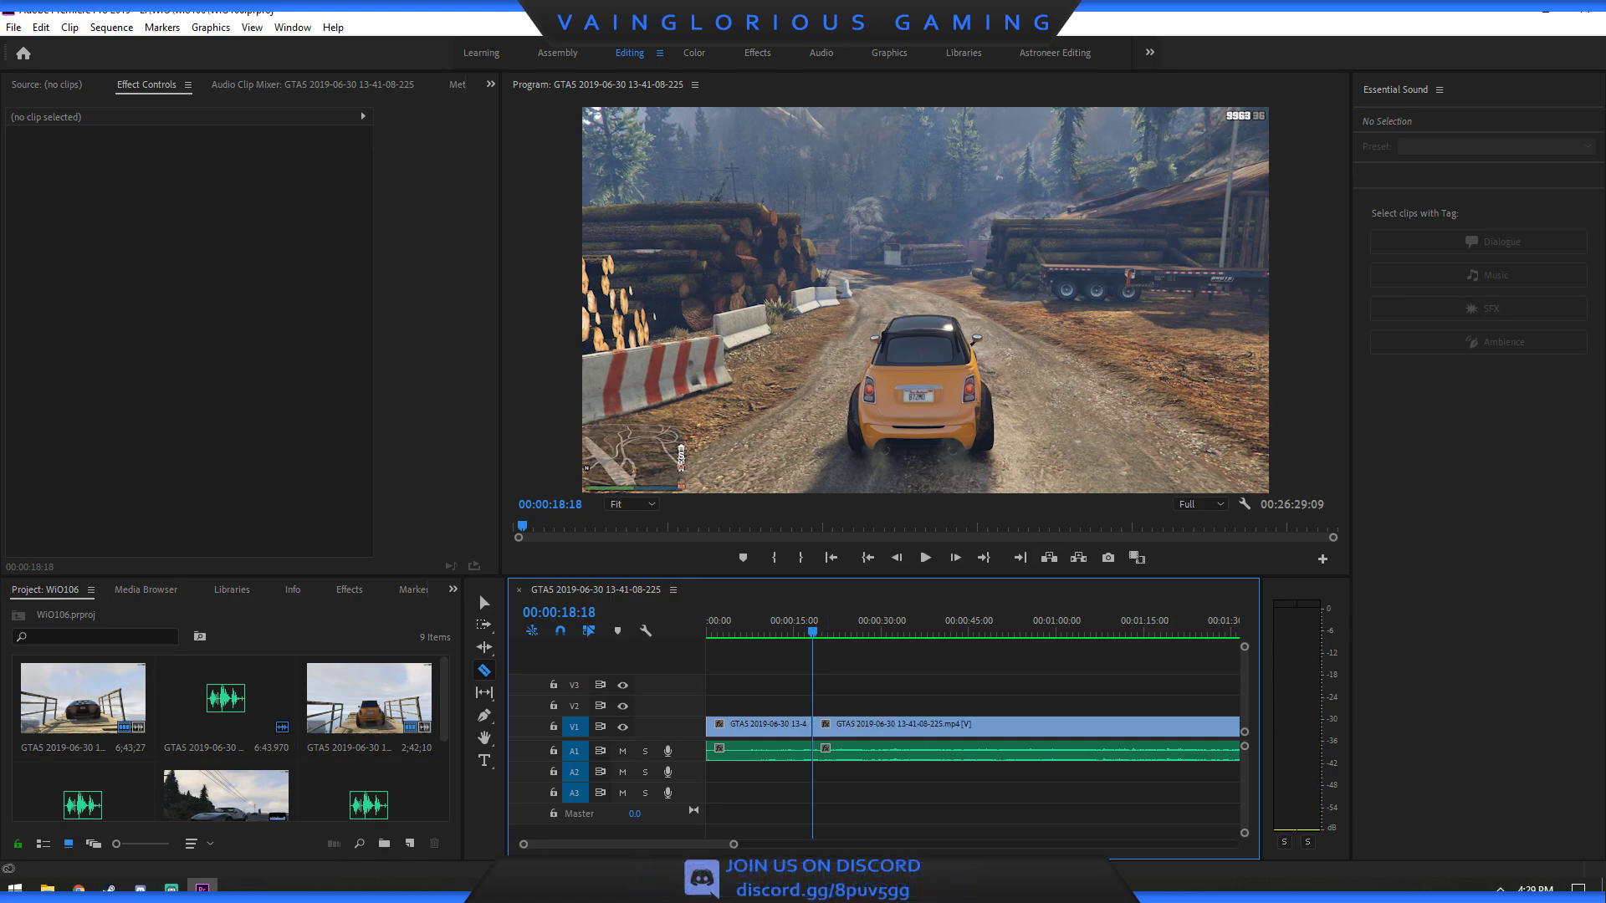
Find the frame at 00:03:16:13 where the car stands beside the hilltop building and split the clip with its audio there.
{"action": "key", "text": "minus"}
{"action": "key", "text": "minus"}
{"action": "key", "text": "minus"}
{"action": "key", "text": "minus"}
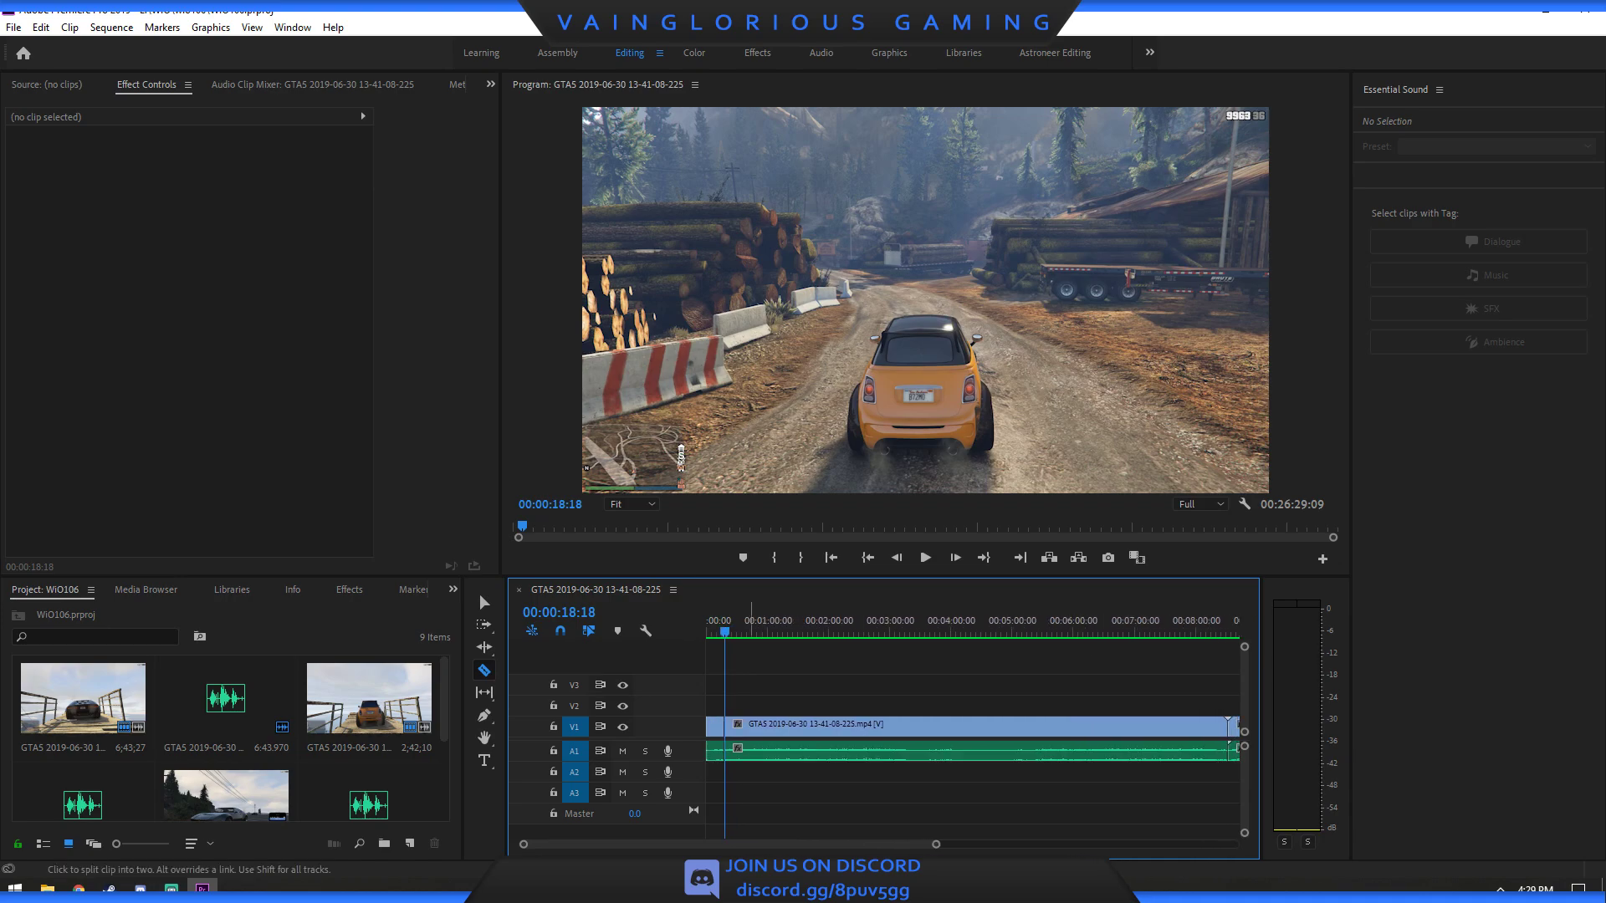
{"action": "left_click_drag", "start_coordinate": [724, 633], "coordinate": [902, 632]}
{"action": "key", "text": "space"}
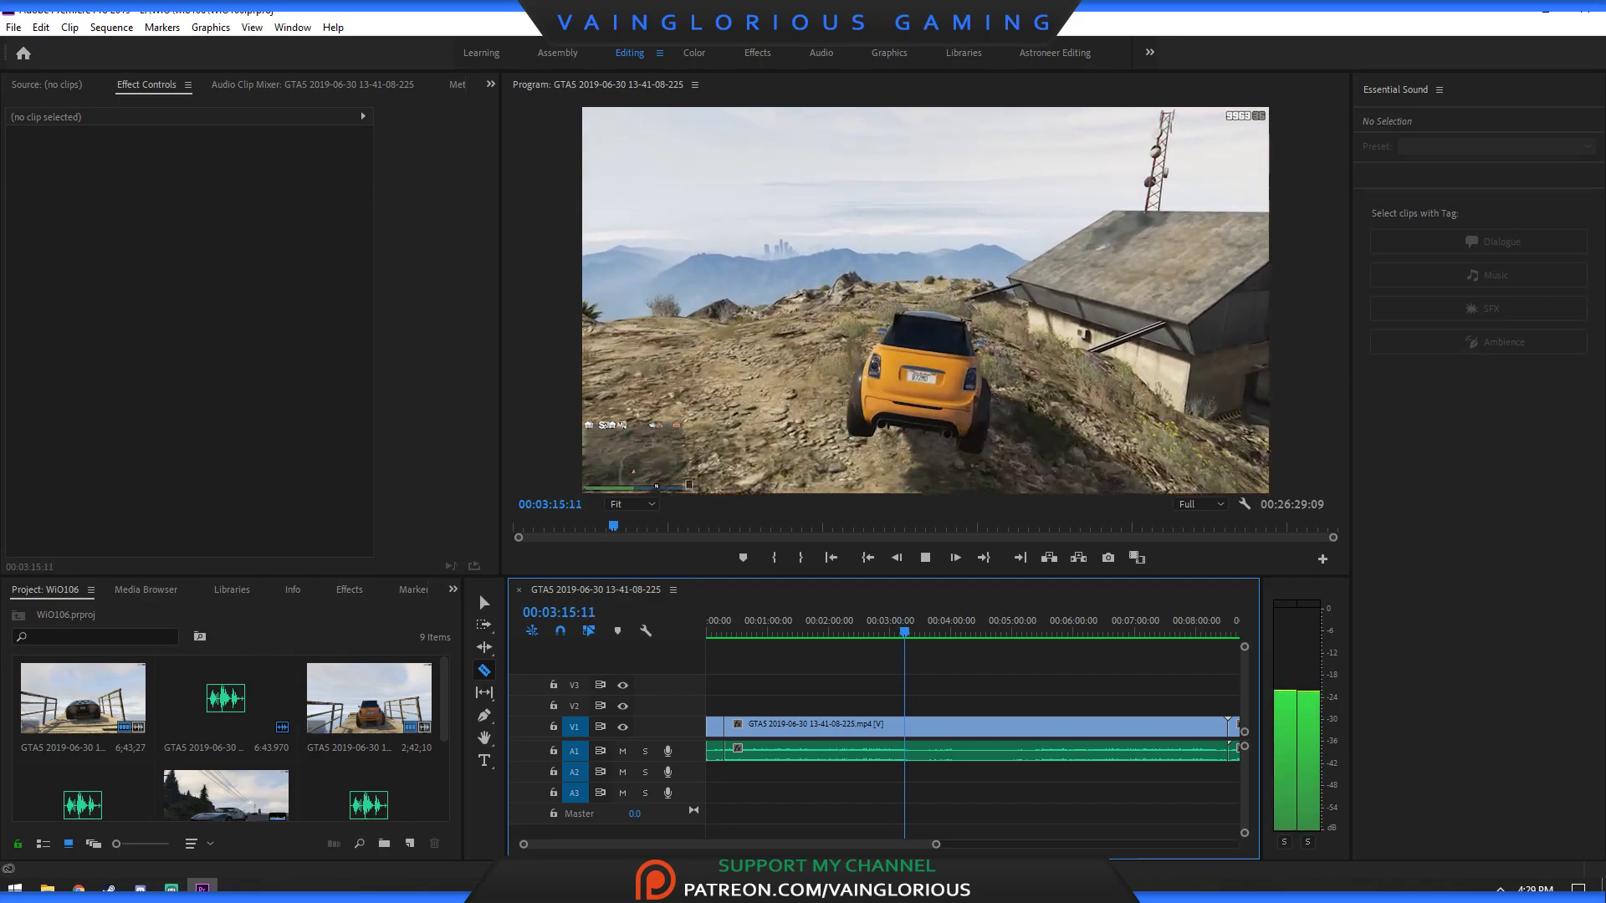
{"action": "key", "text": "space"}
{"action": "key", "text": "Left"}
{"action": "key", "text": "Left"}
{"action": "key", "text": "Left"}
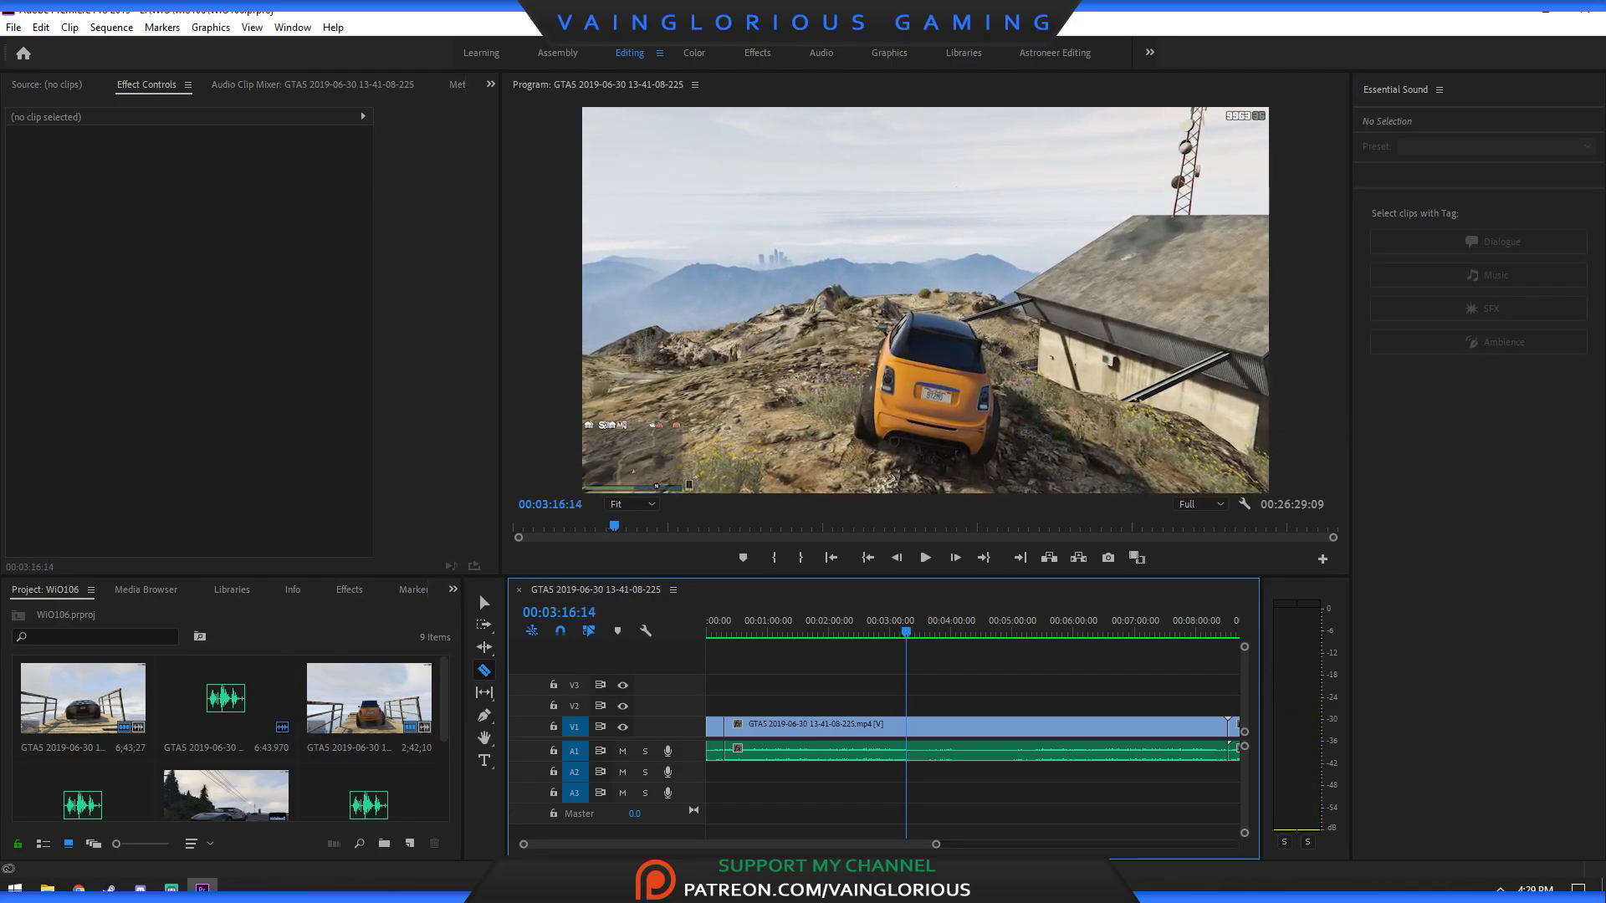
{"action": "key", "text": "Right"}
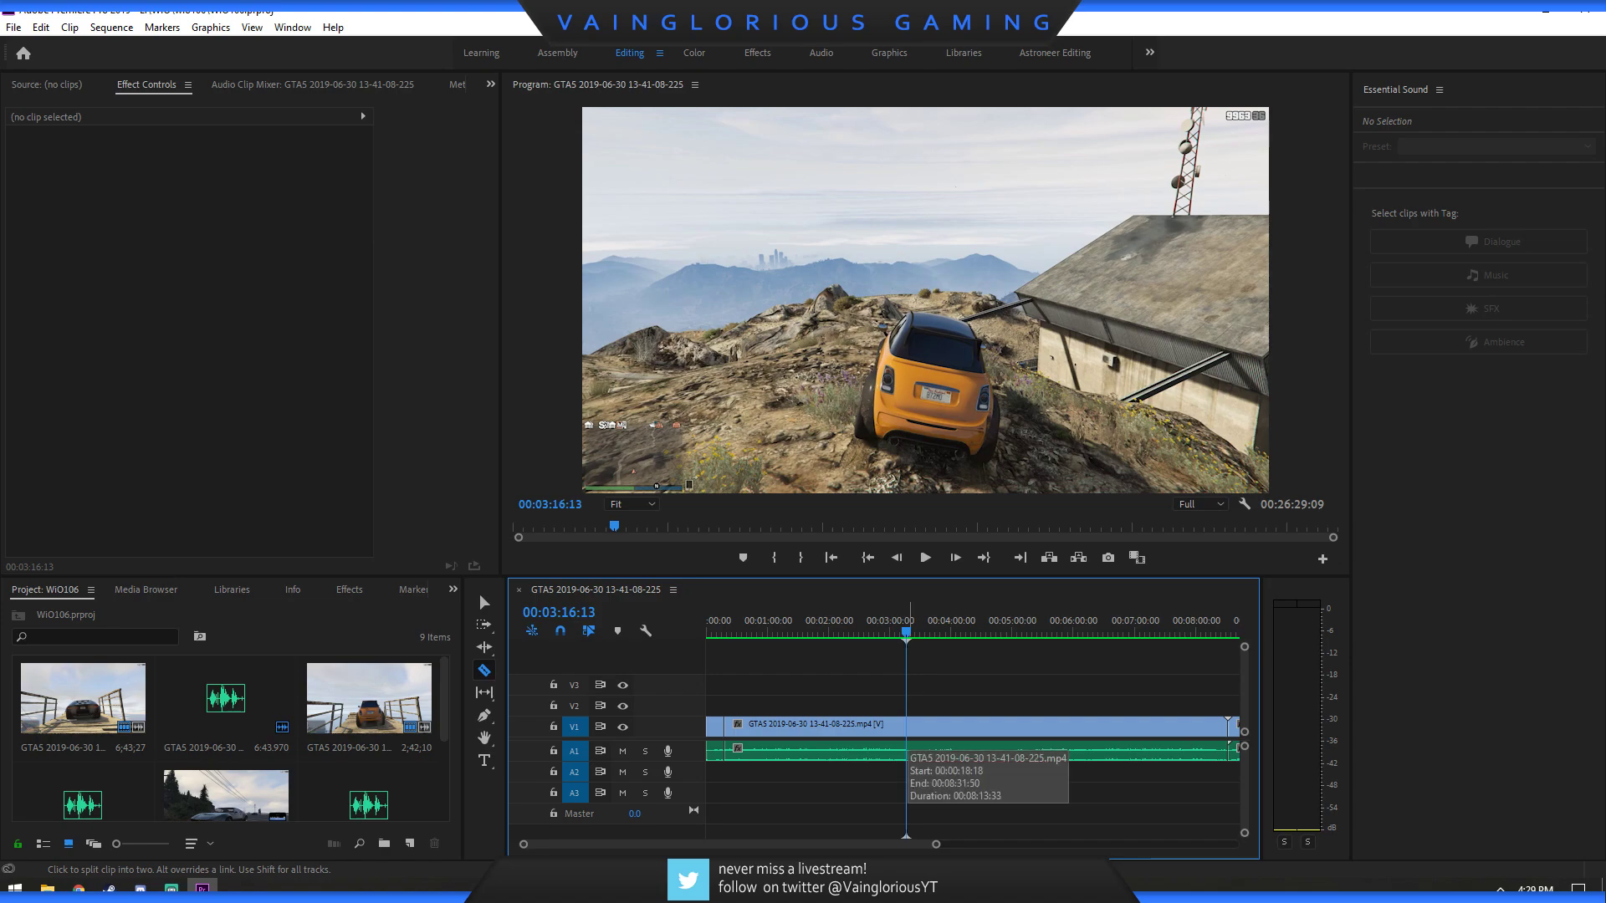
{"action": "key", "text": "Left"}
{"action": "key", "text": "Right"}
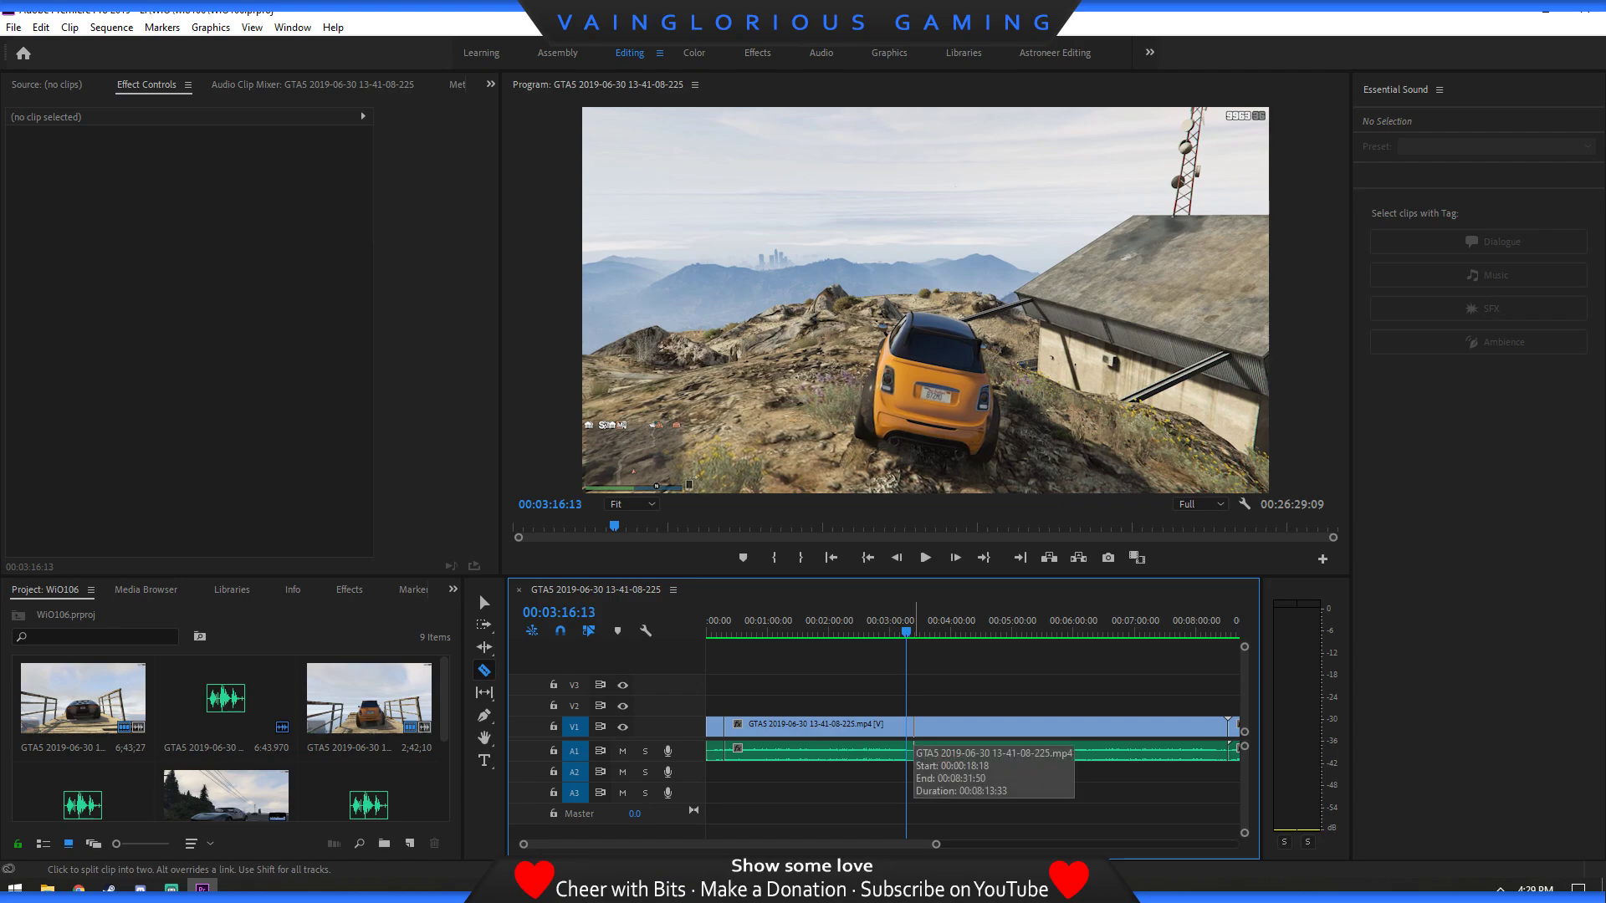
{"action": "left_click", "coordinate": [913, 748]}
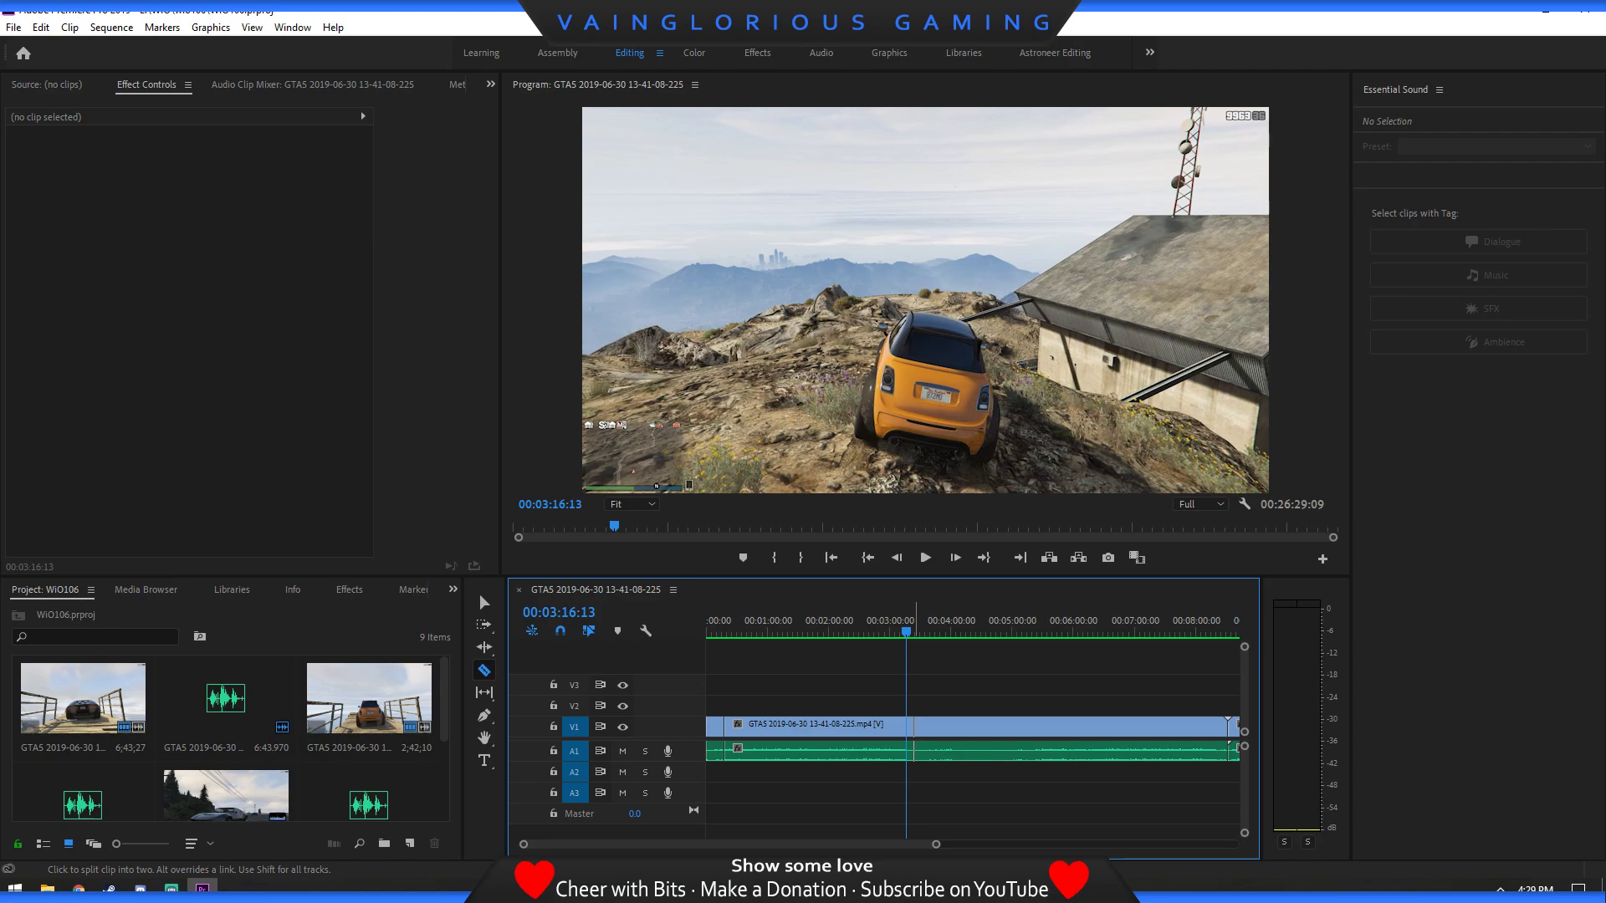
{"action": "left_click", "coordinate": [906, 728]}
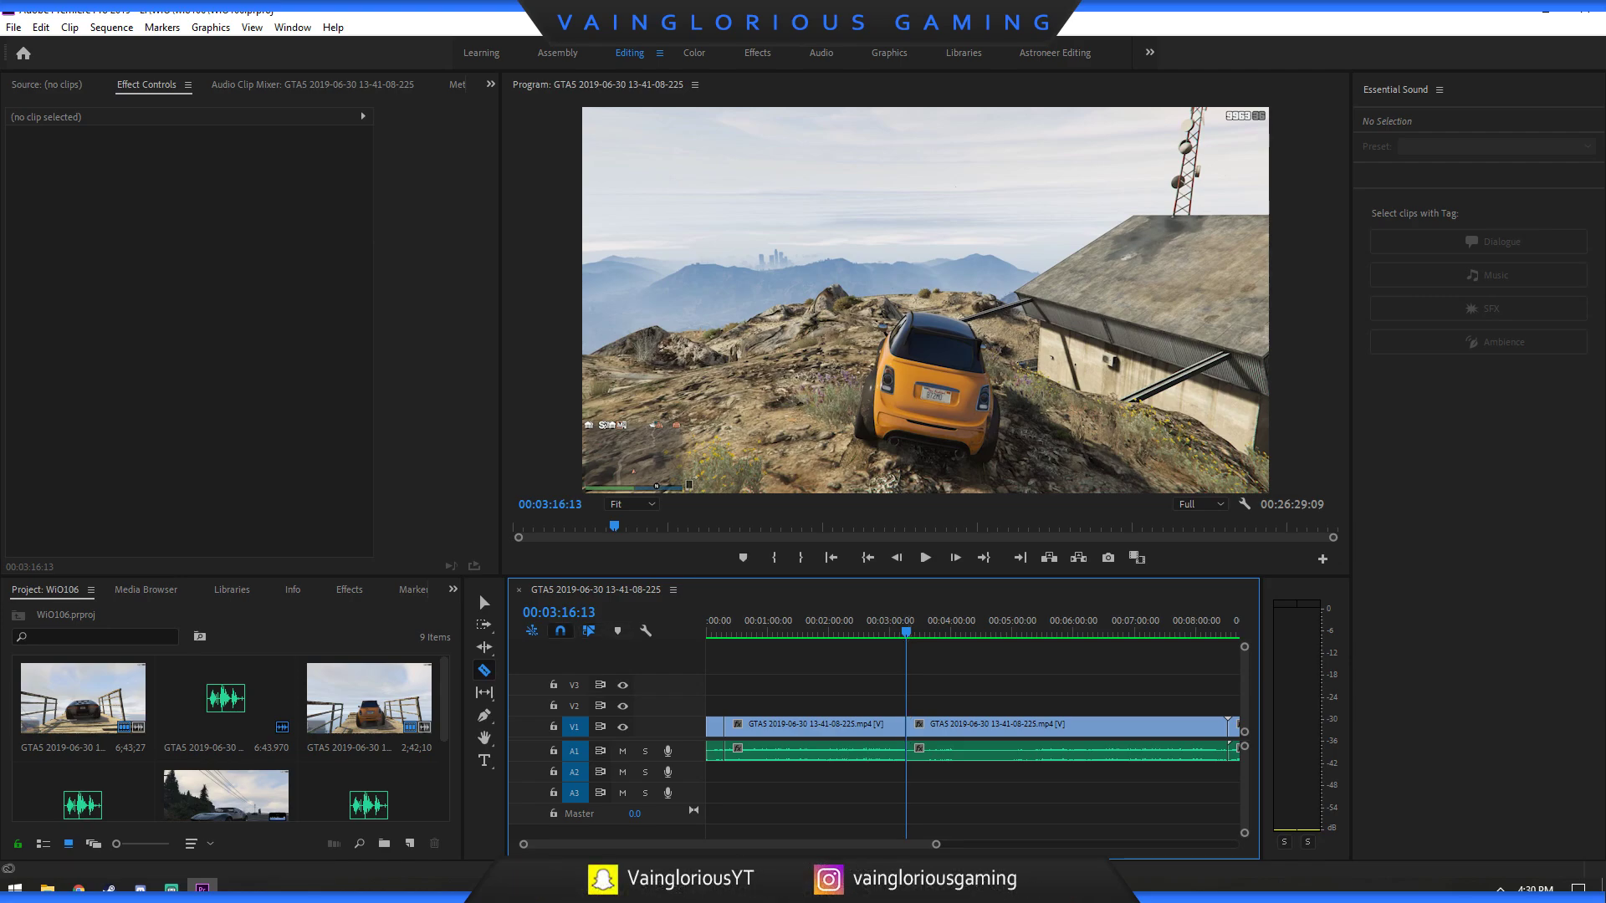
Split the clip with its audio again at 00:03:21:13, in the hilltop shot, and examine the short segment between the two cuts.
{"action": "mouse_move", "coordinate": [906, 631]}
{"action": "left_mouse_down"}
{"action": "mouse_move", "coordinate": [935, 632]}
{"action": "mouse_move", "coordinate": [911, 632]}
{"action": "left_mouse_up"}
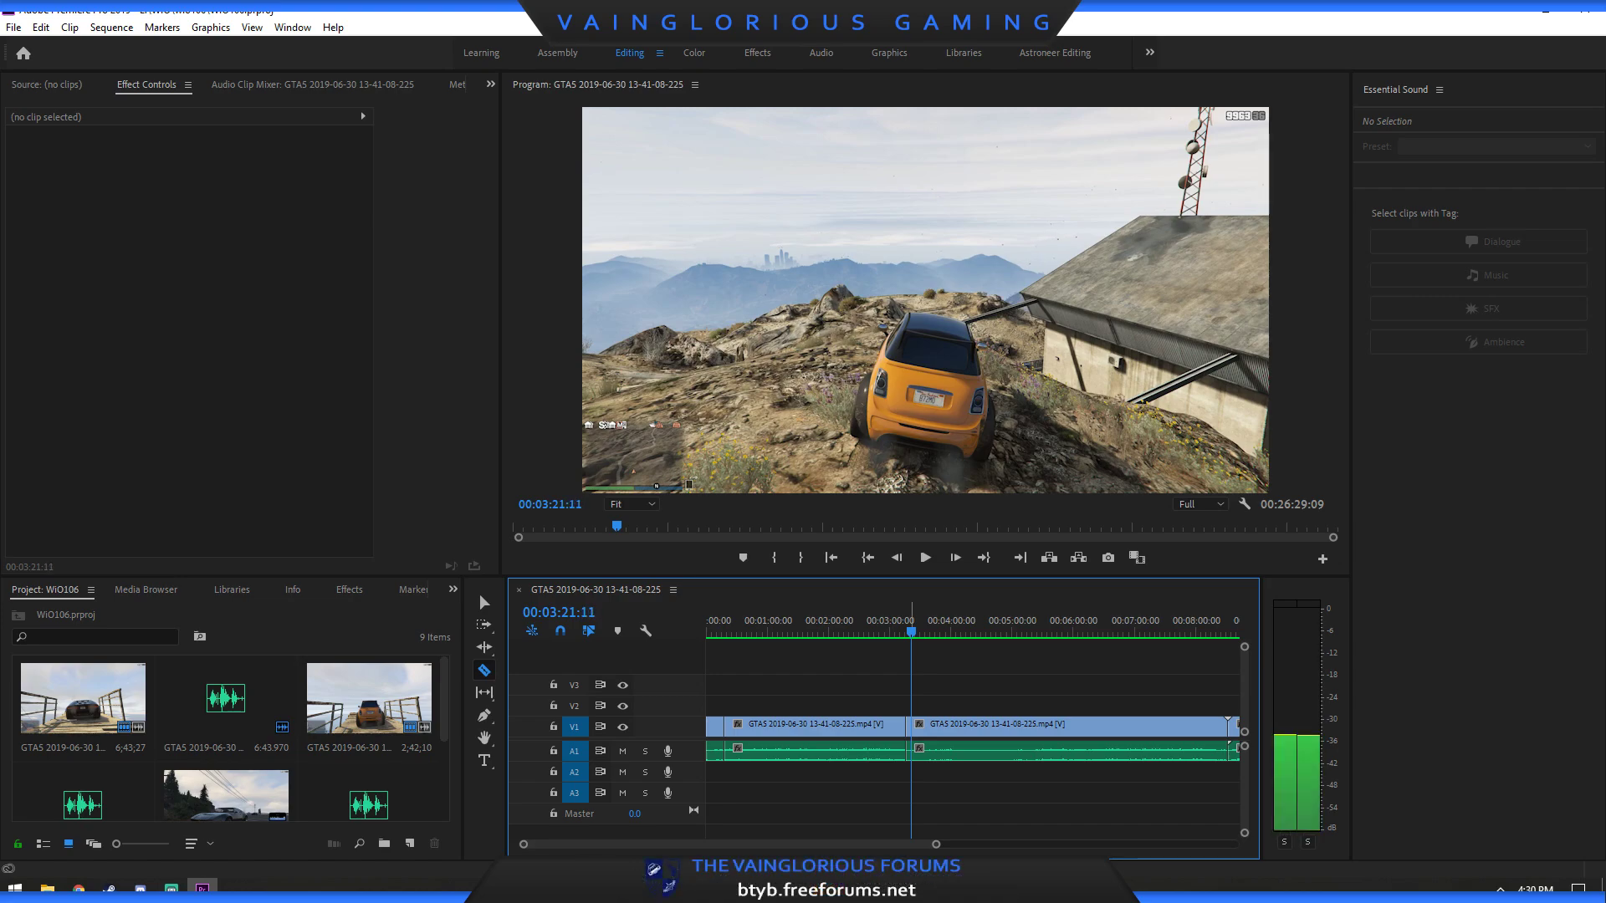
{"action": "left_click", "coordinate": [910, 726]}
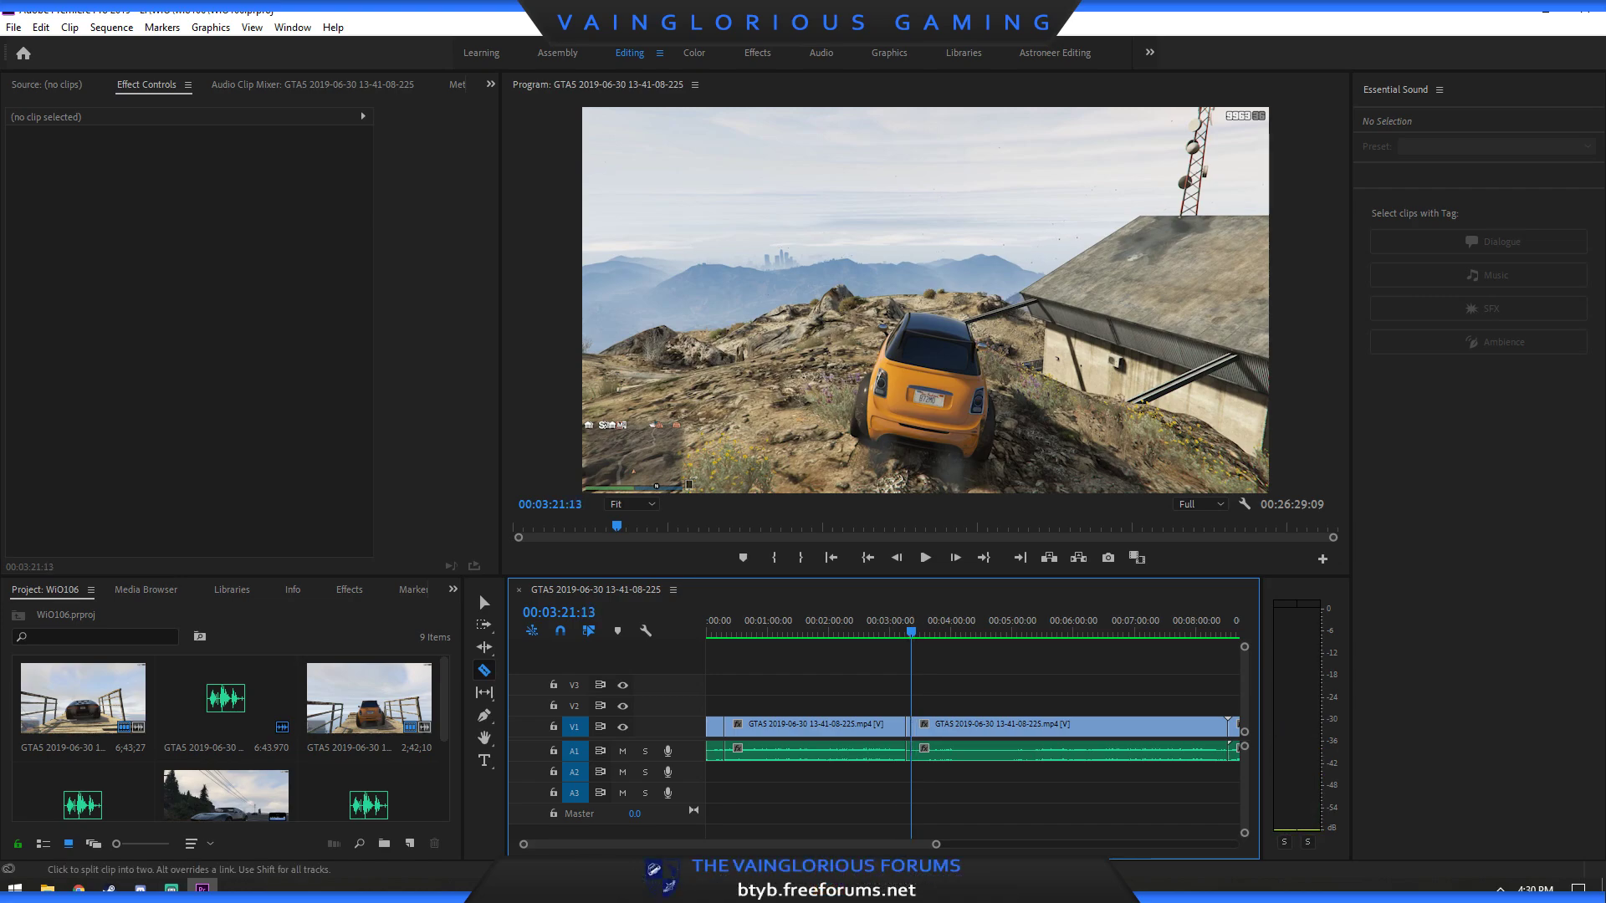
{"action": "key", "text": "equal"}
{"action": "key", "text": "equal"}
{"action": "key", "text": "equal"}
{"action": "key", "text": "equal"}
{"action": "key", "text": "equal"}
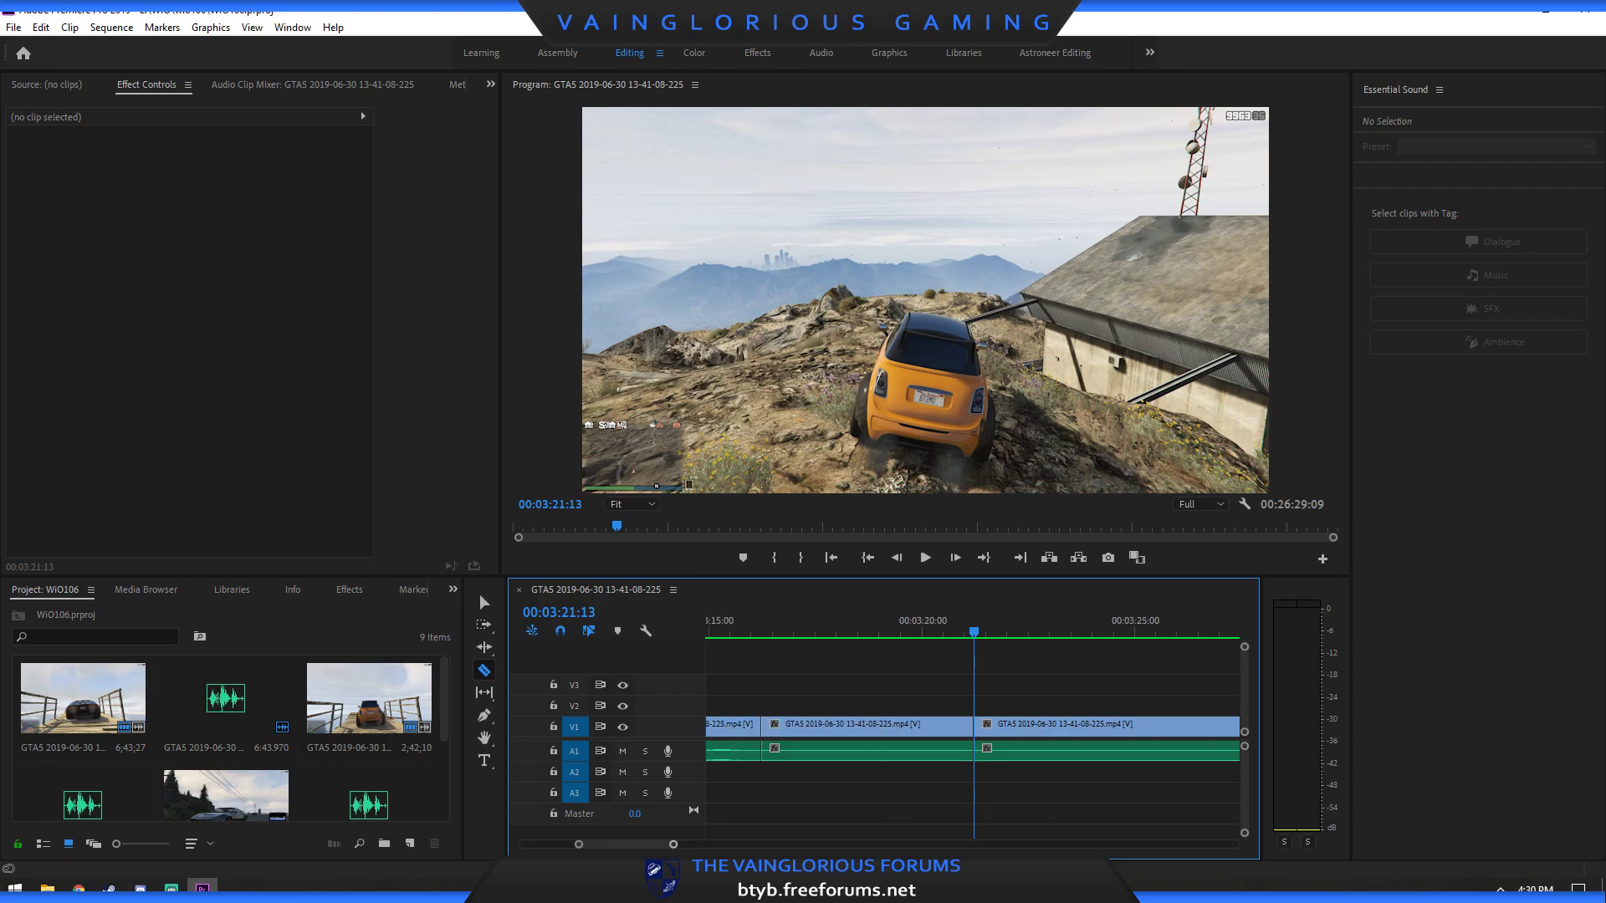
{"action": "key", "text": "minus"}
{"action": "key", "text": "minus"}
{"action": "key", "text": "minus"}
{"action": "key", "text": "minus"}
{"action": "key", "text": "minus"}
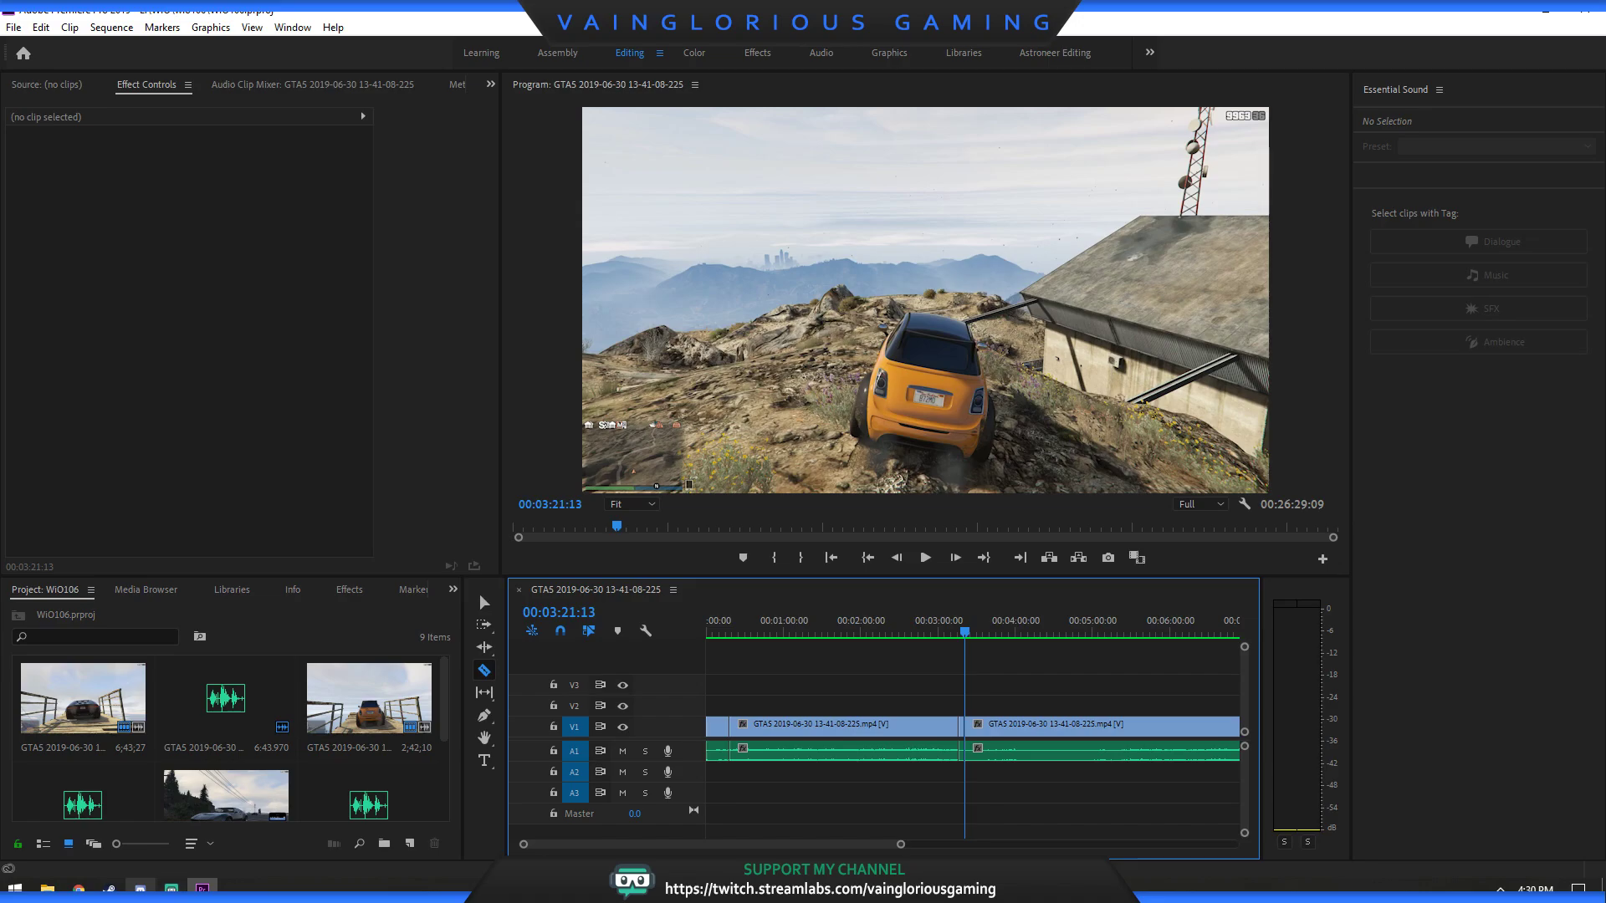
Switch to Discord to check the general_text channel and return to Premiere Pro.
{"action": "left_click", "coordinate": [141, 888]}
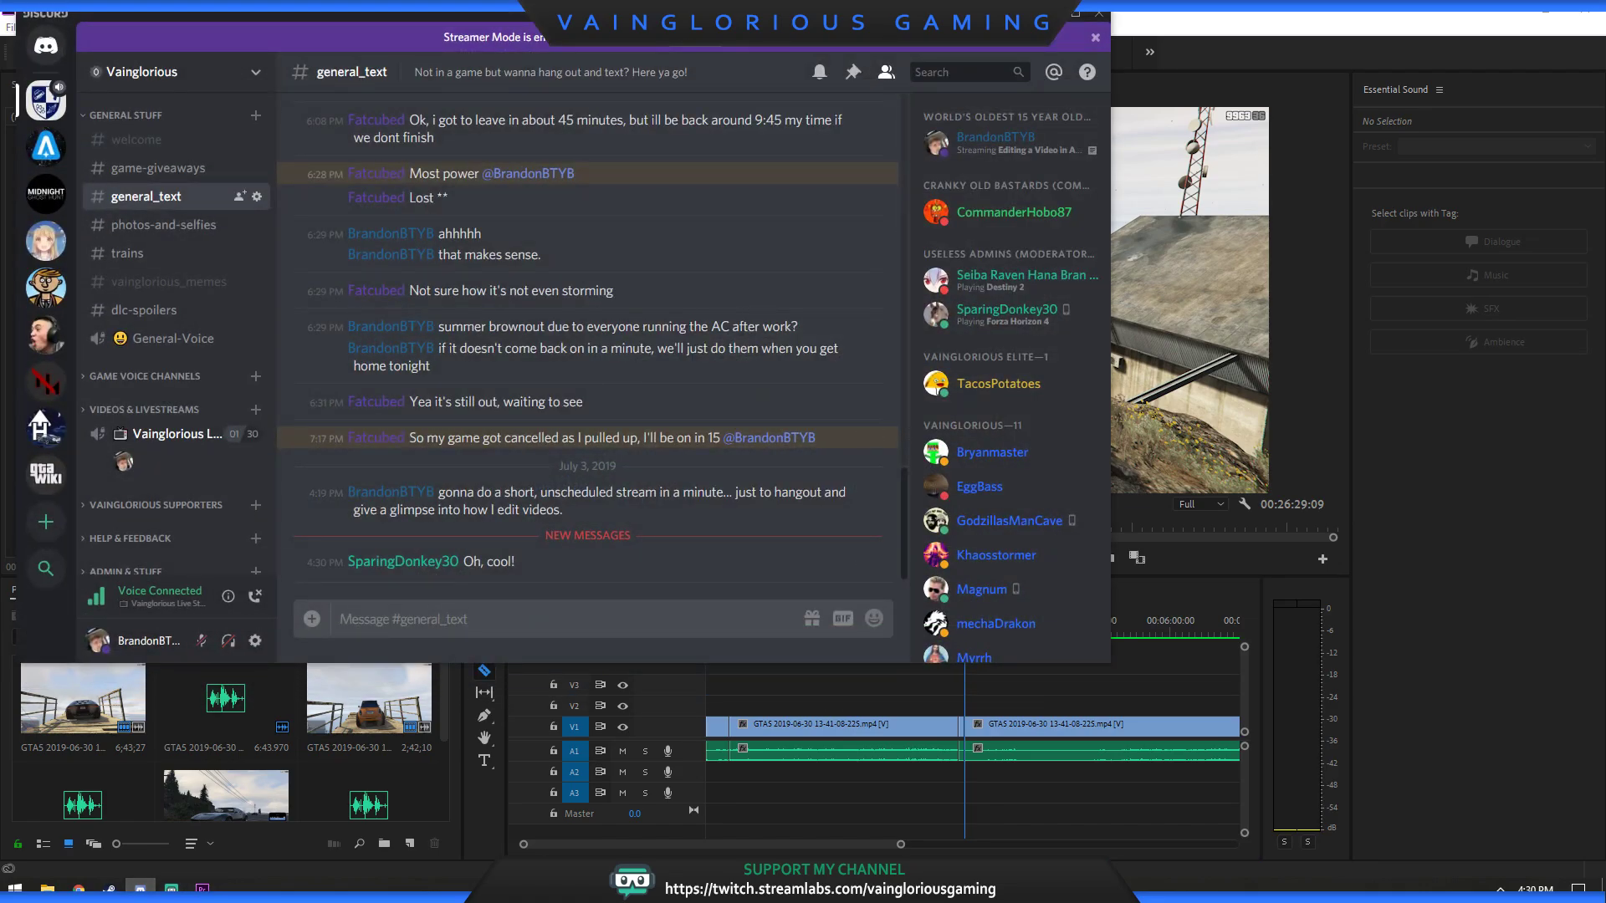
{"action": "key", "text": "alt+Tab"}
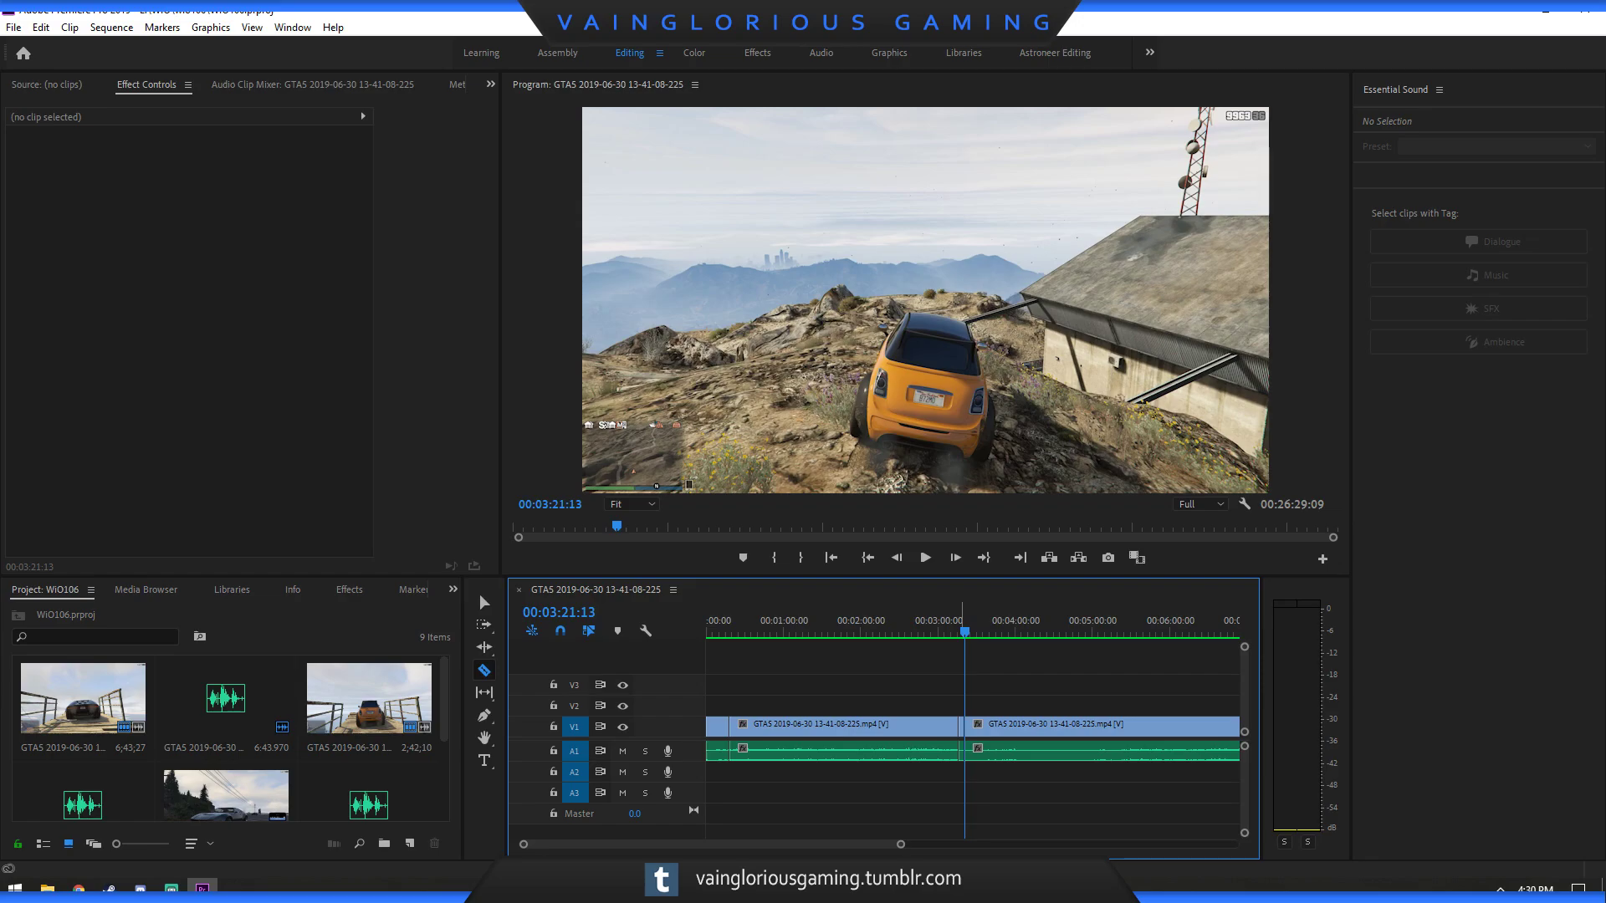
Split the clip with its audio in the parked-car side view at 00:05:03:20 and at about 00:04:53:21.
{"action": "left_click_drag", "start_coordinate": [965, 629], "coordinate": [1096, 629]}
{"action": "left_click", "coordinate": [1096, 726]}
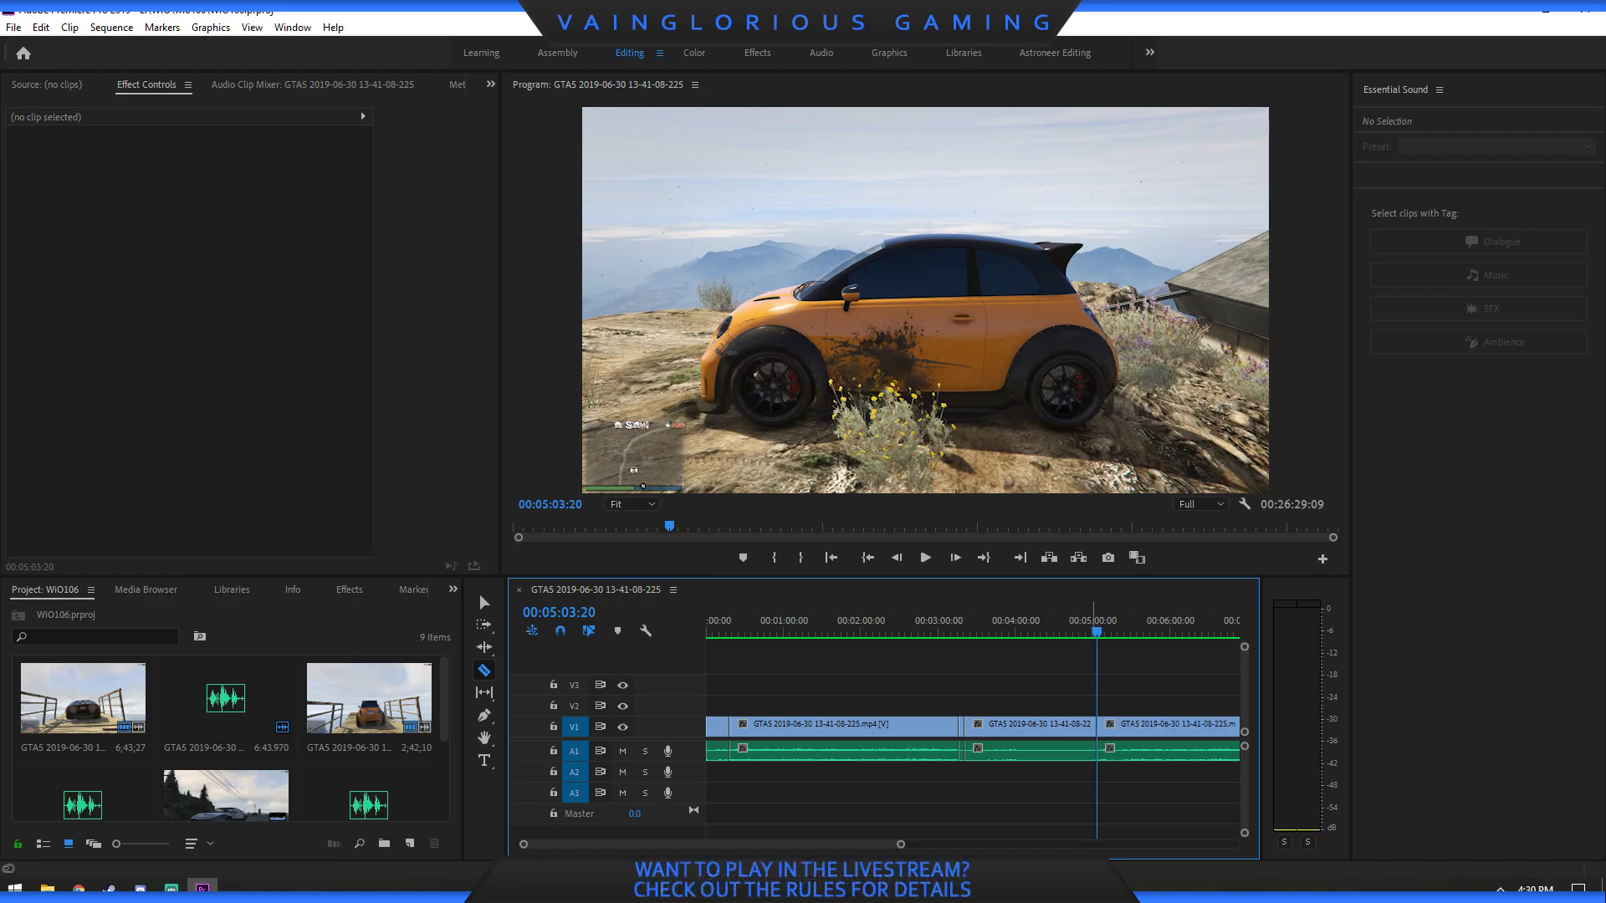
{"action": "left_click_drag", "start_coordinate": [1096, 631], "coordinate": [1083, 631]}
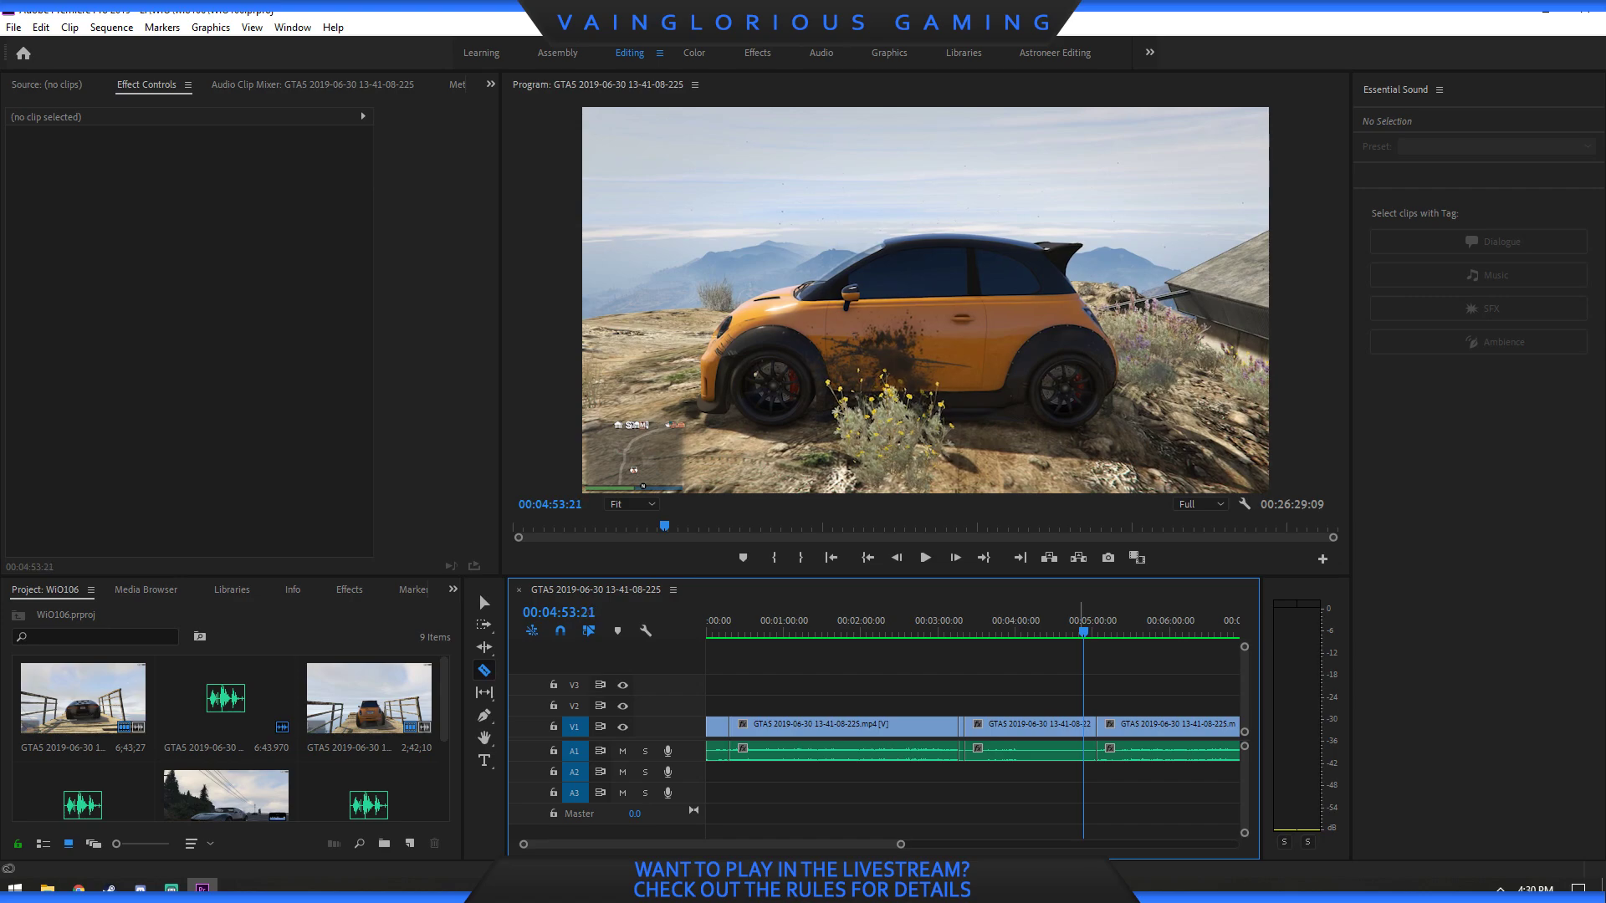
{"action": "left_click", "coordinate": [1083, 726]}
Ripple-delete the parked-car segment between the cuts at 00:03:21:13 and about 00:04:53:21.
{"action": "key", "text": "v"}
{"action": "left_click", "coordinate": [1057, 726]}
{"action": "key", "text": "shift+Delete"}
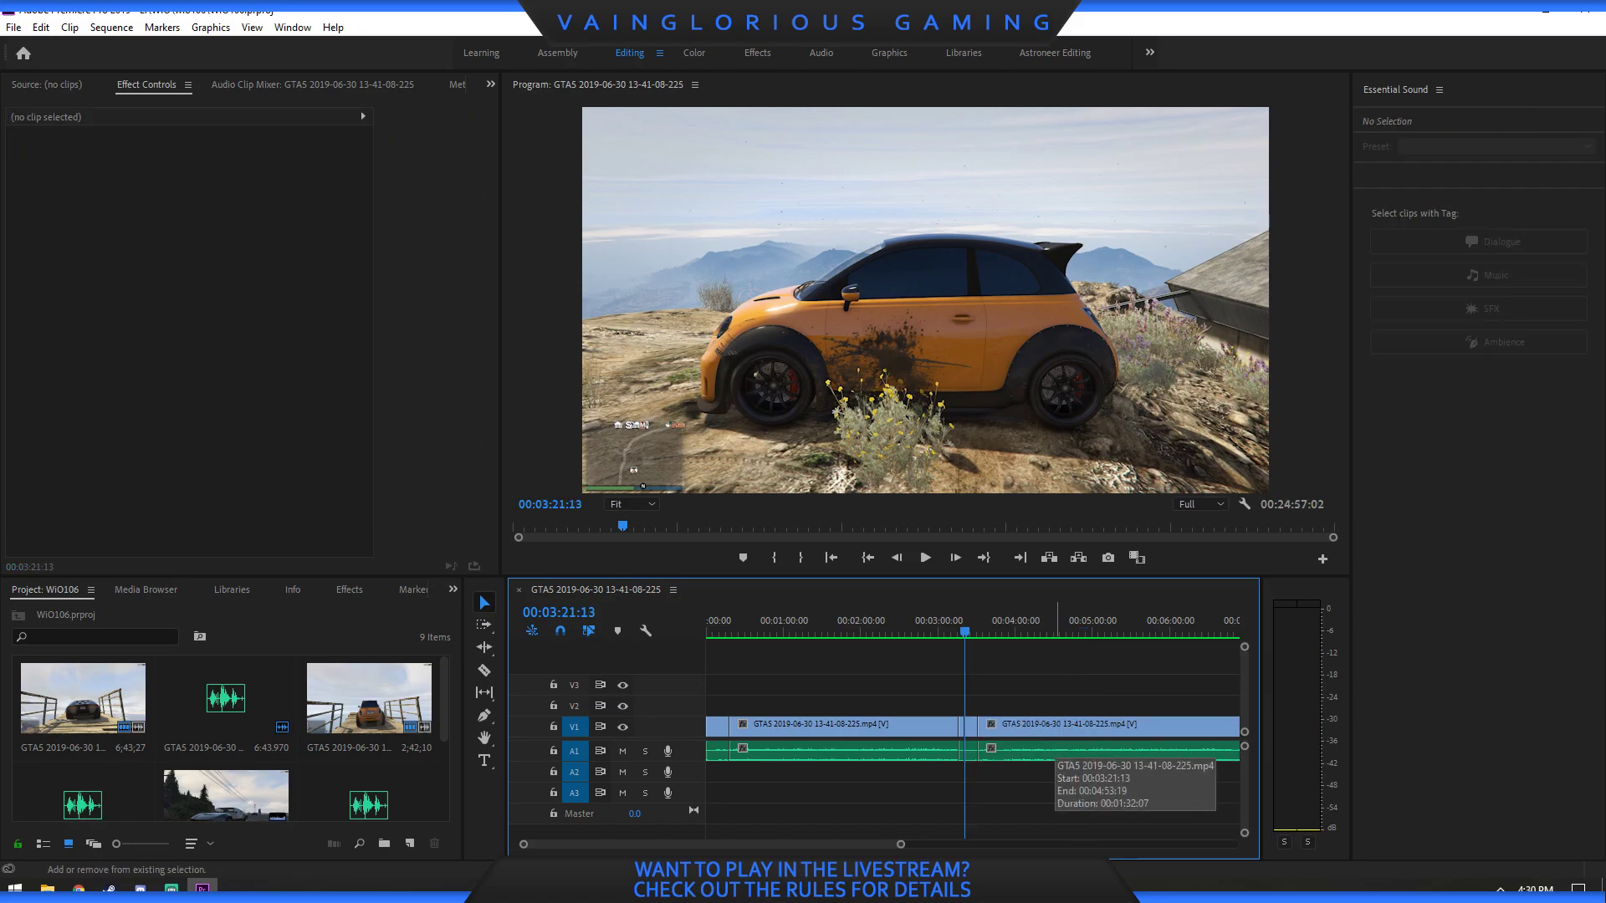
Go to about 00:03:50 in the shot facing the hilltop stairs and step frame by frame to check the car's movement.
{"action": "left_click_drag", "start_coordinate": [964, 631], "coordinate": [1001, 630]}
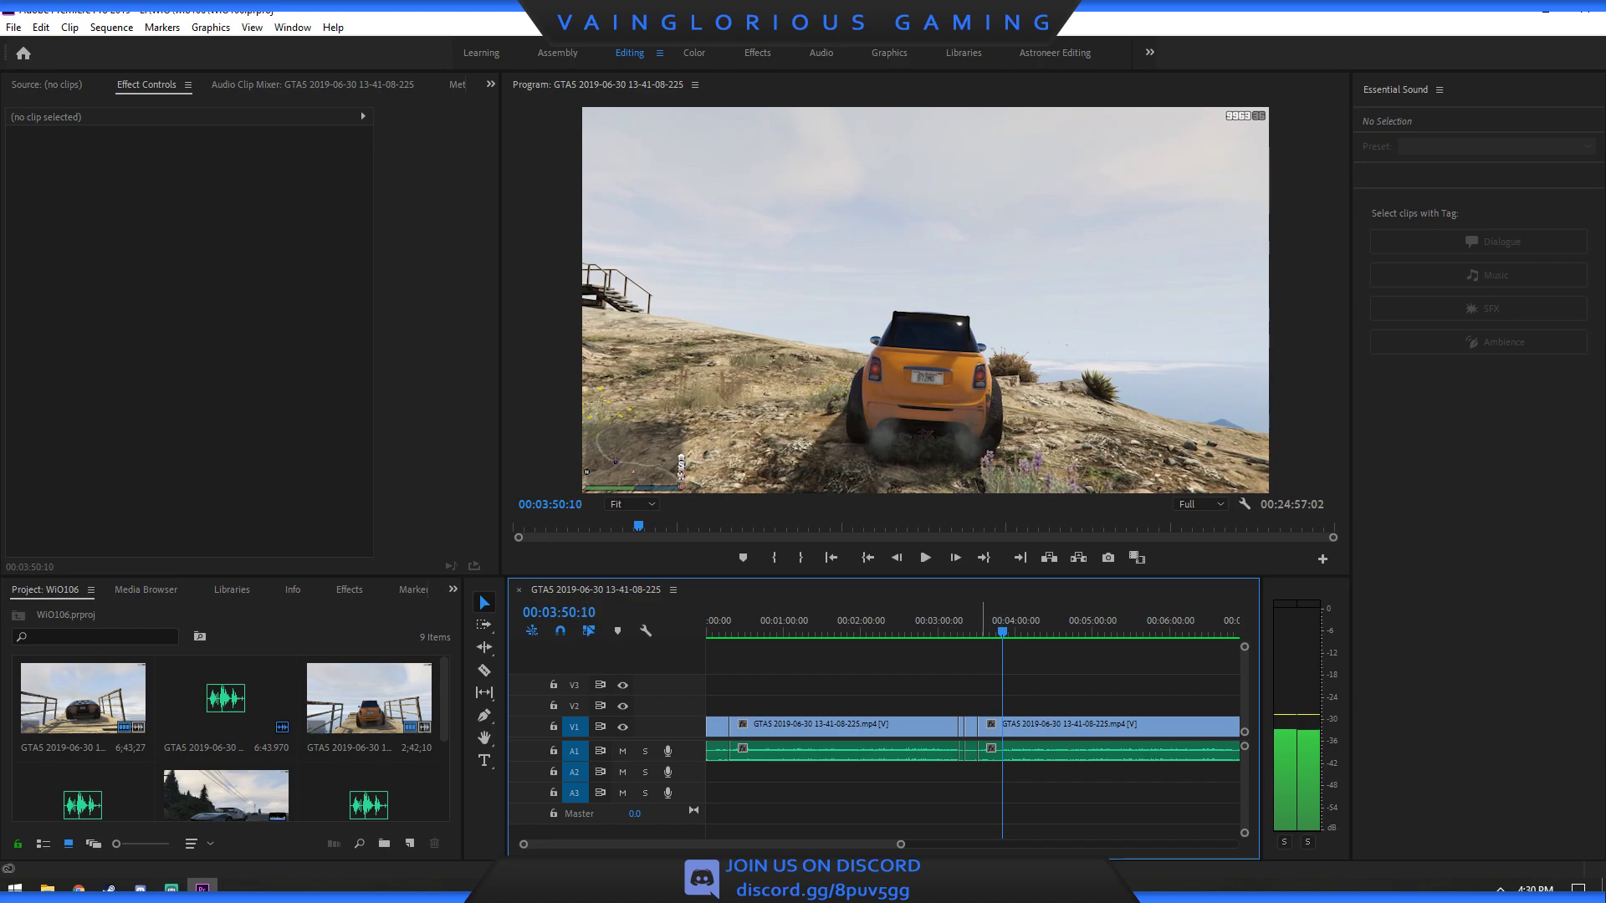
{"action": "key", "text": "Right"}
{"action": "key", "text": "Right"}
{"action": "key", "text": "Right"}
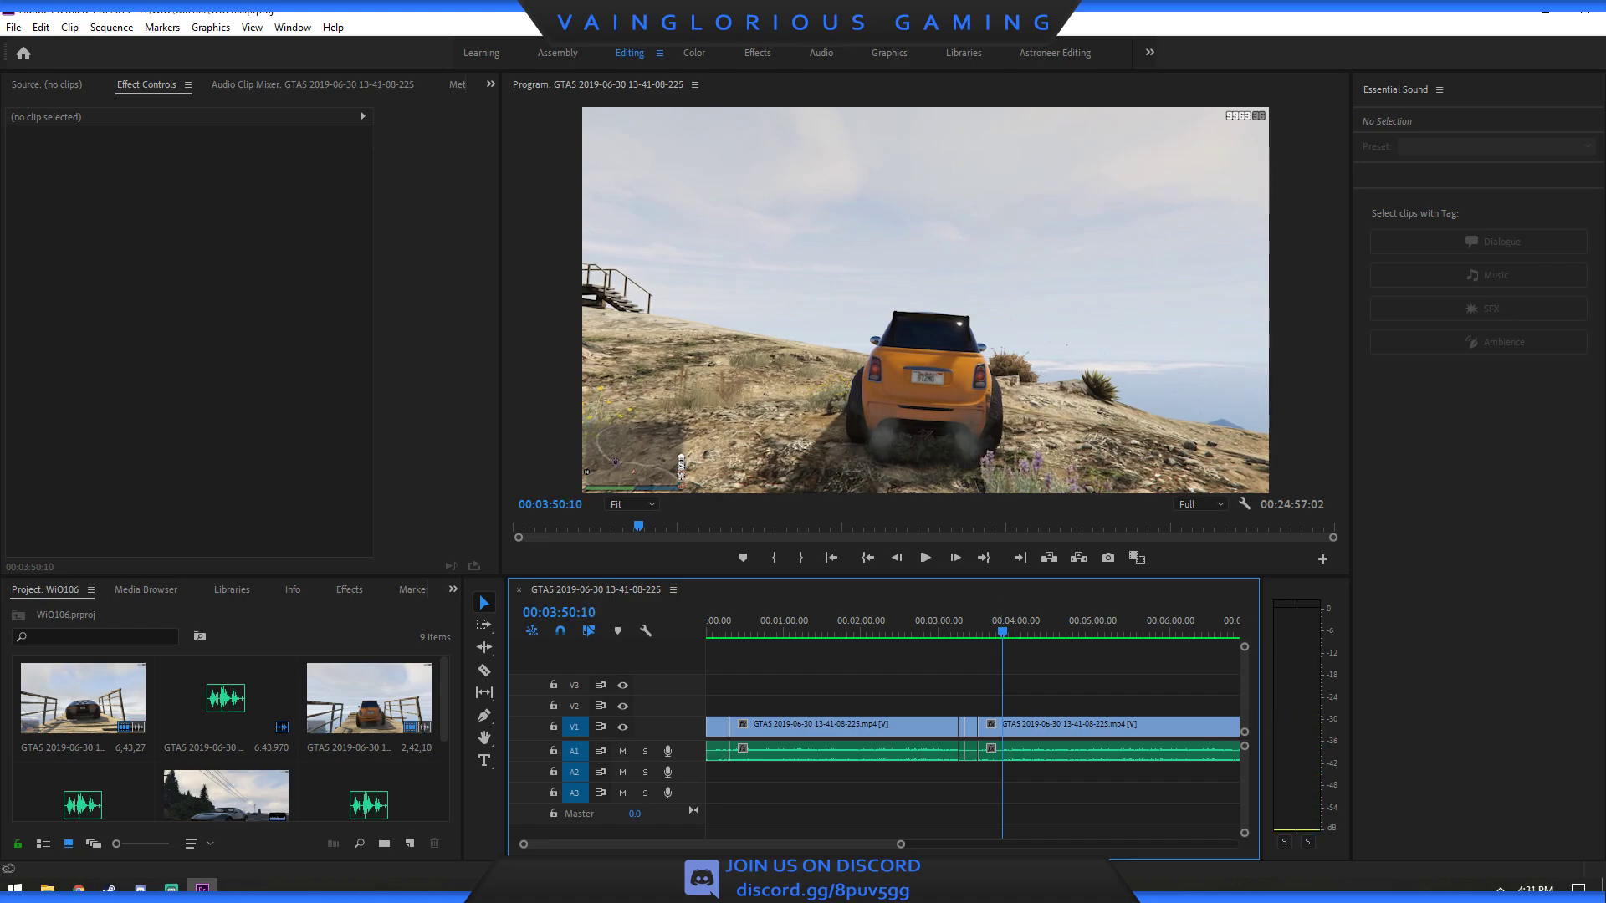
{"action": "key", "text": "Right"}
{"action": "key", "text": "Right"}
{"action": "key", "text": "Right"}
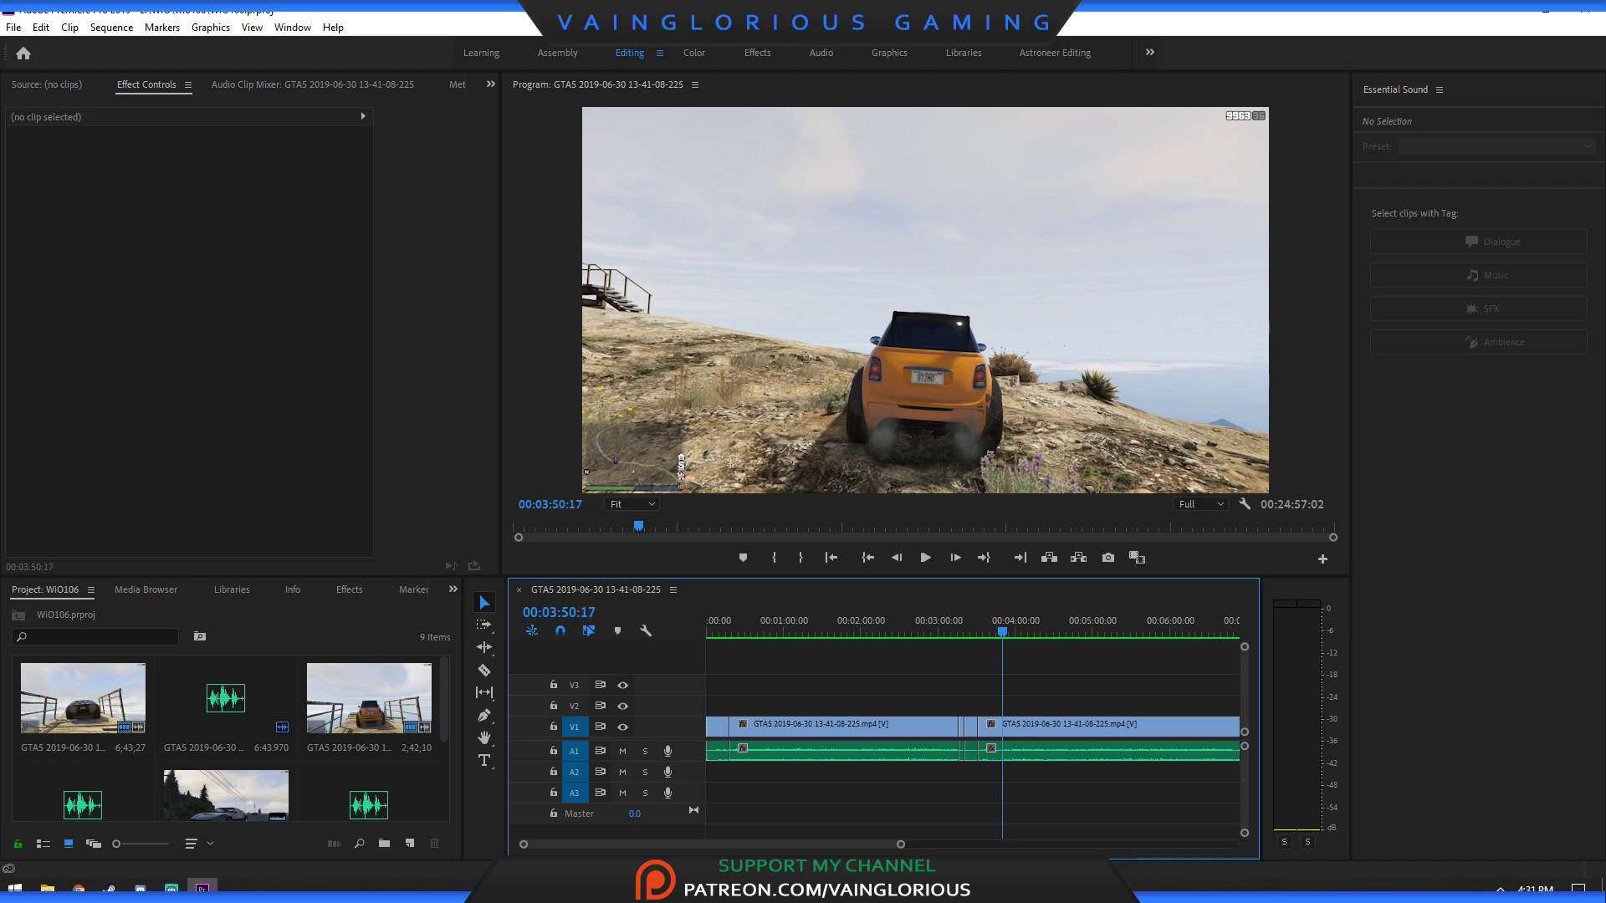
{"action": "key", "text": "Left"}
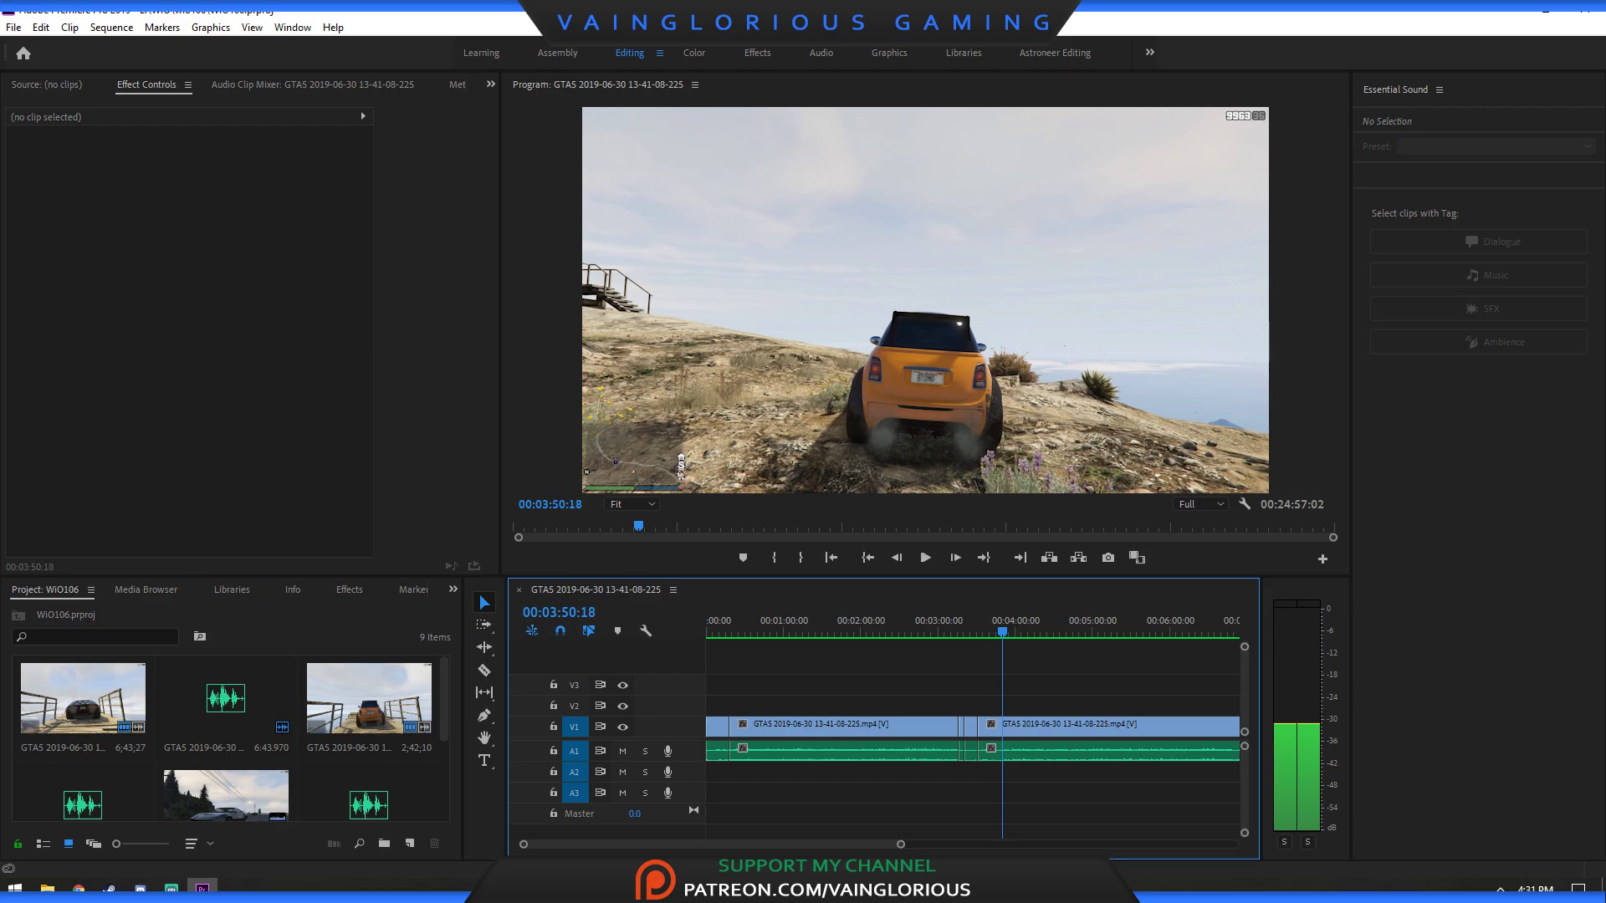
Switch to Streamlabs OBS to check the live stream and its chat, and return to Premiere Pro.
{"action": "left_click", "coordinate": [171, 888]}
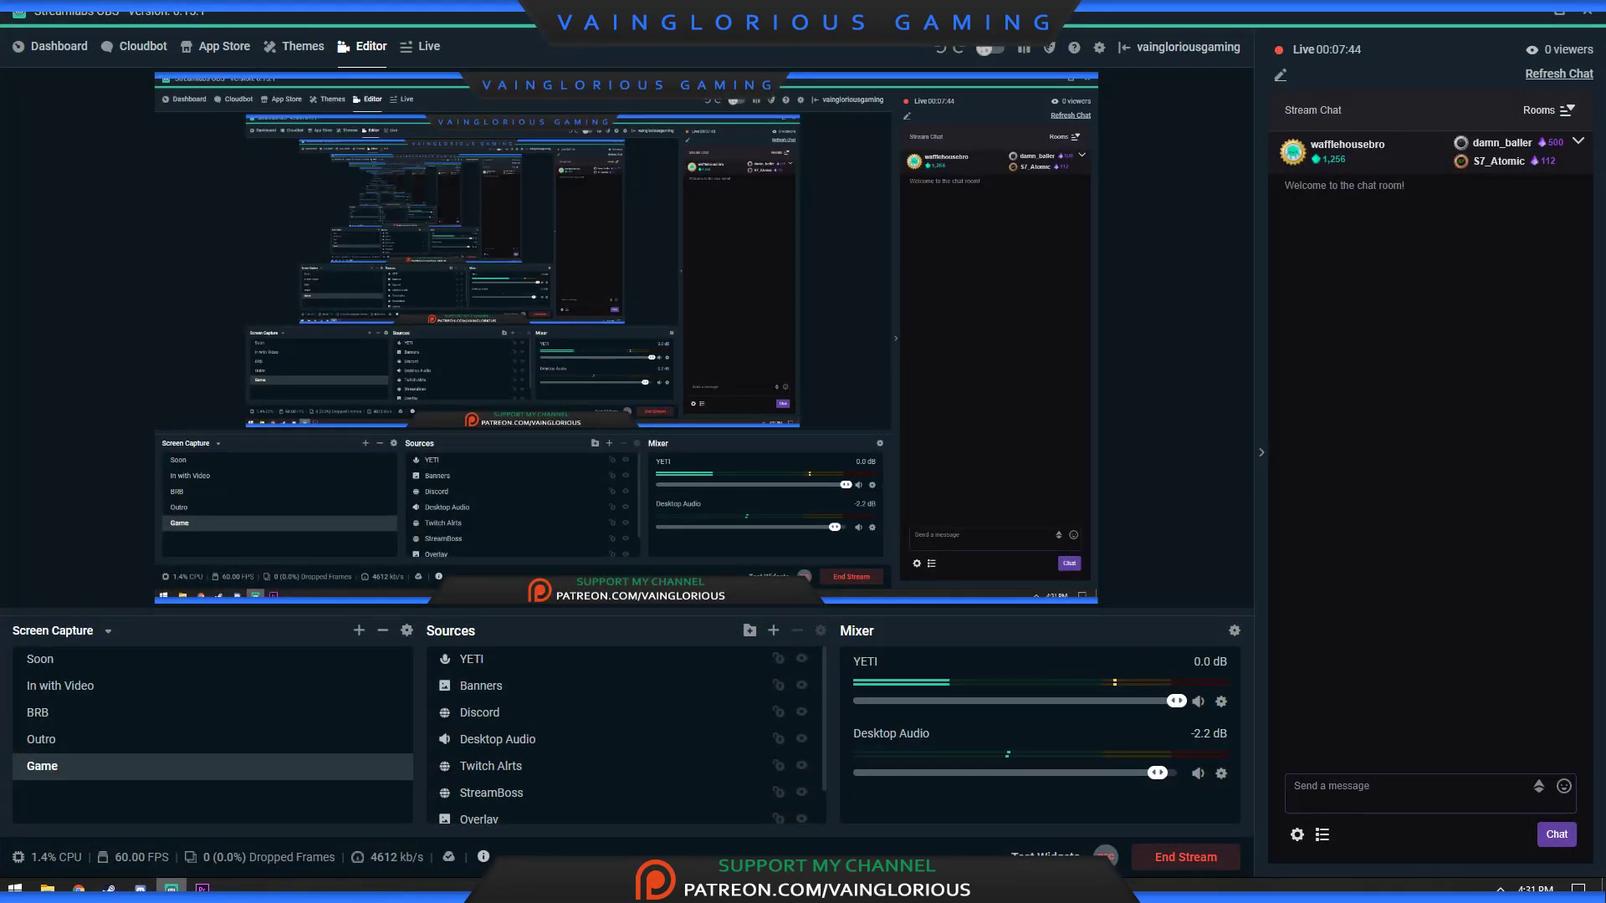
{"action": "mouse_move", "coordinate": [202, 888]}
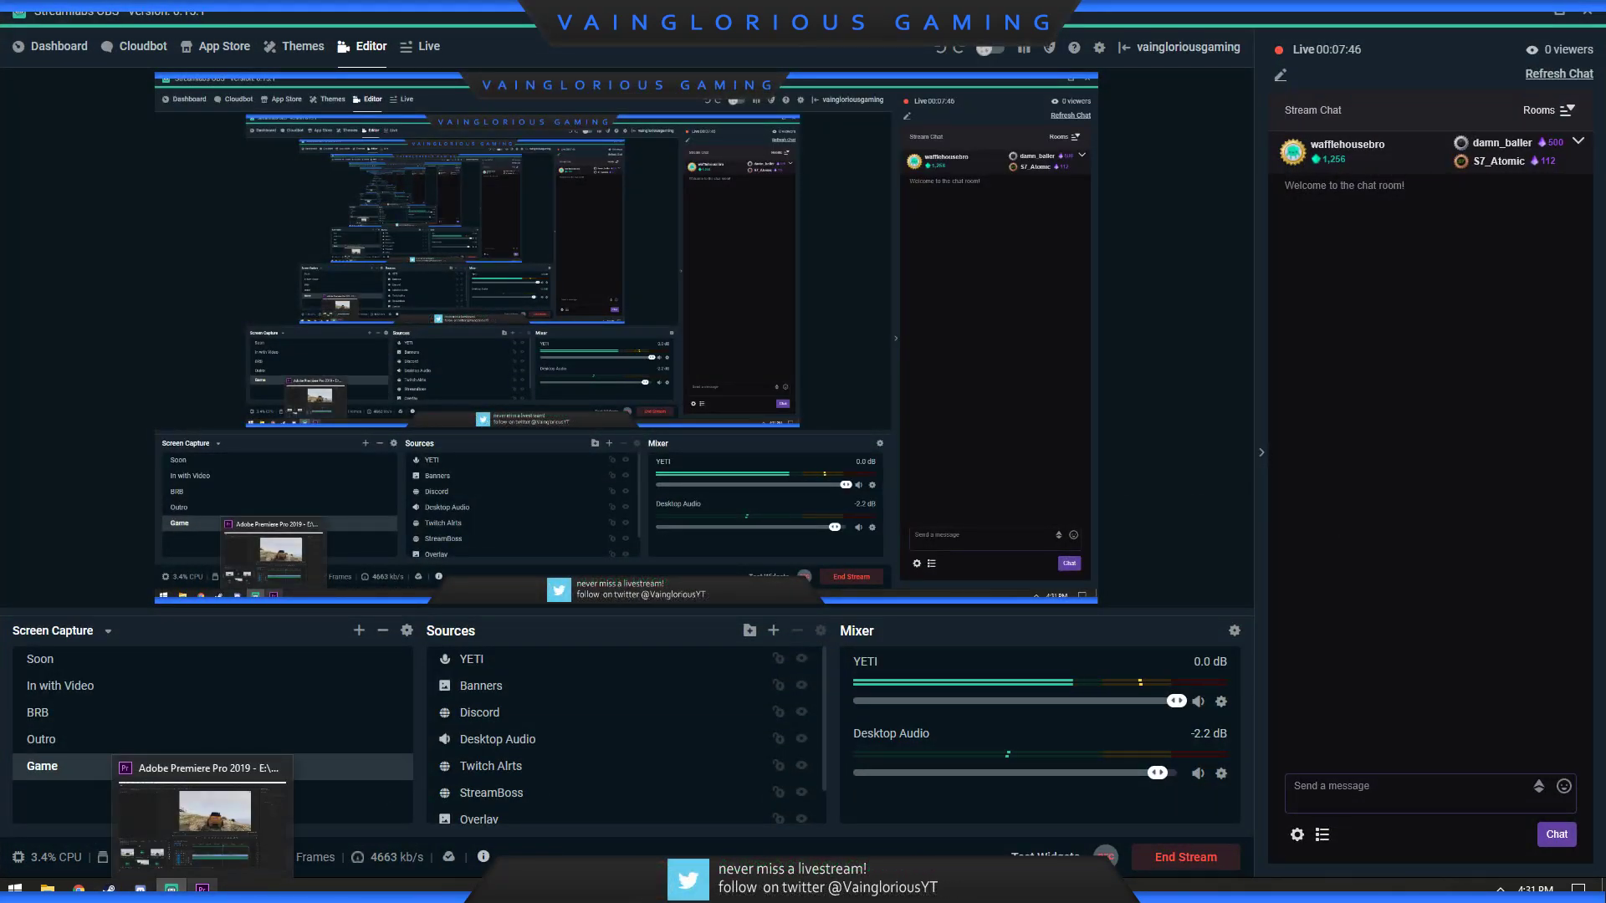
{"action": "left_click", "coordinate": [201, 815]}
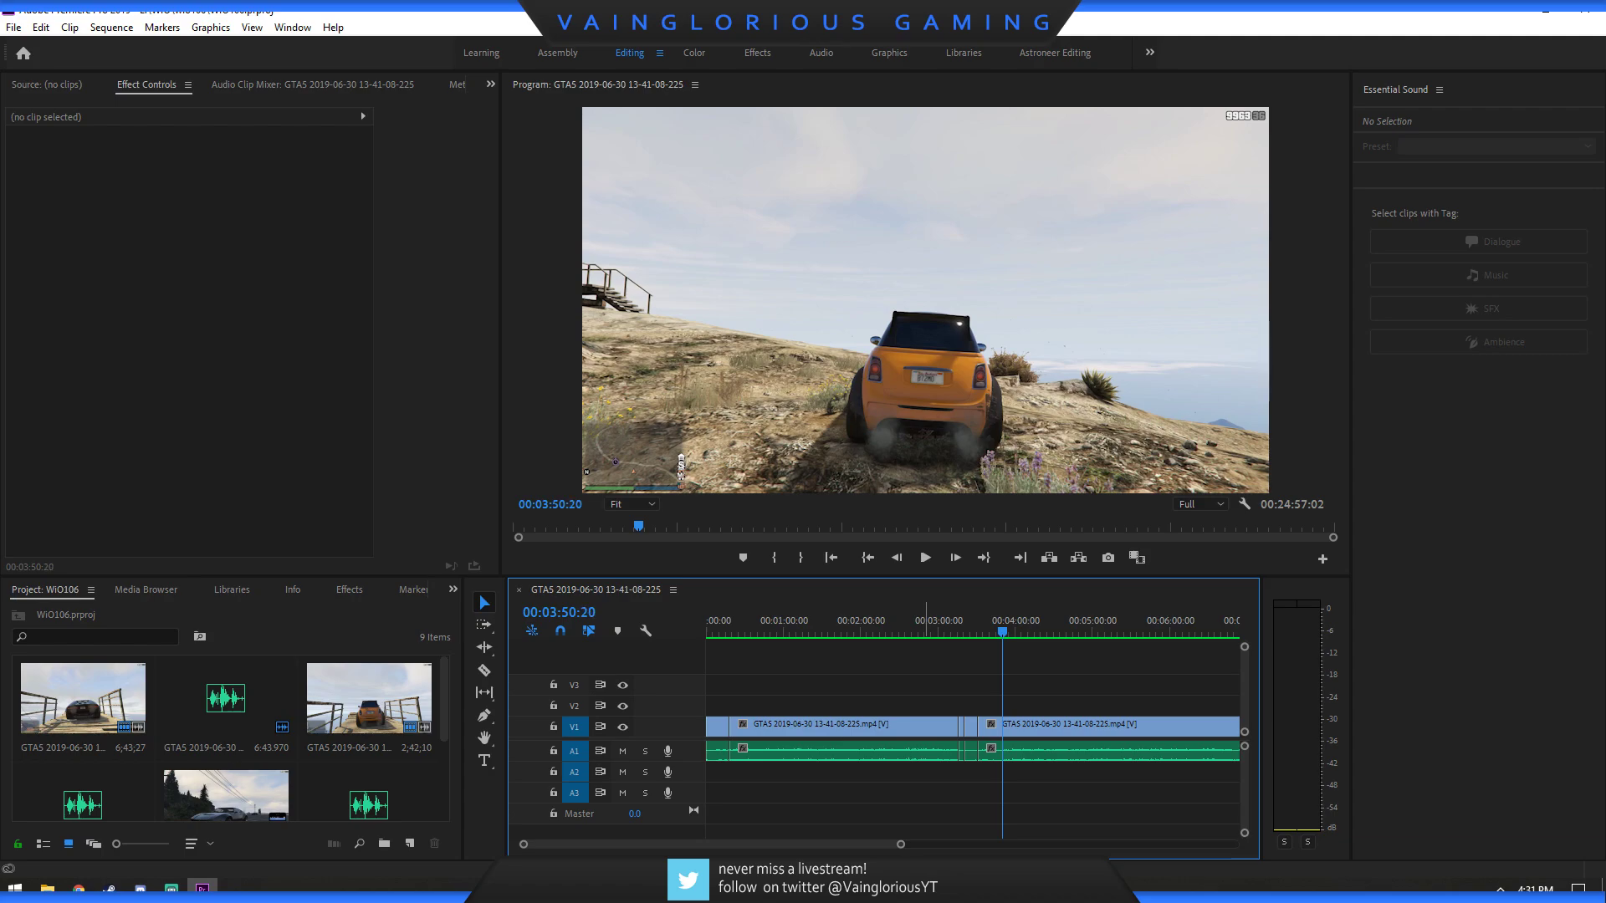
Split the clip with its audio at 00:03:50:20 in the shot facing the hilltop stairs.
{"action": "key", "text": "Left"}
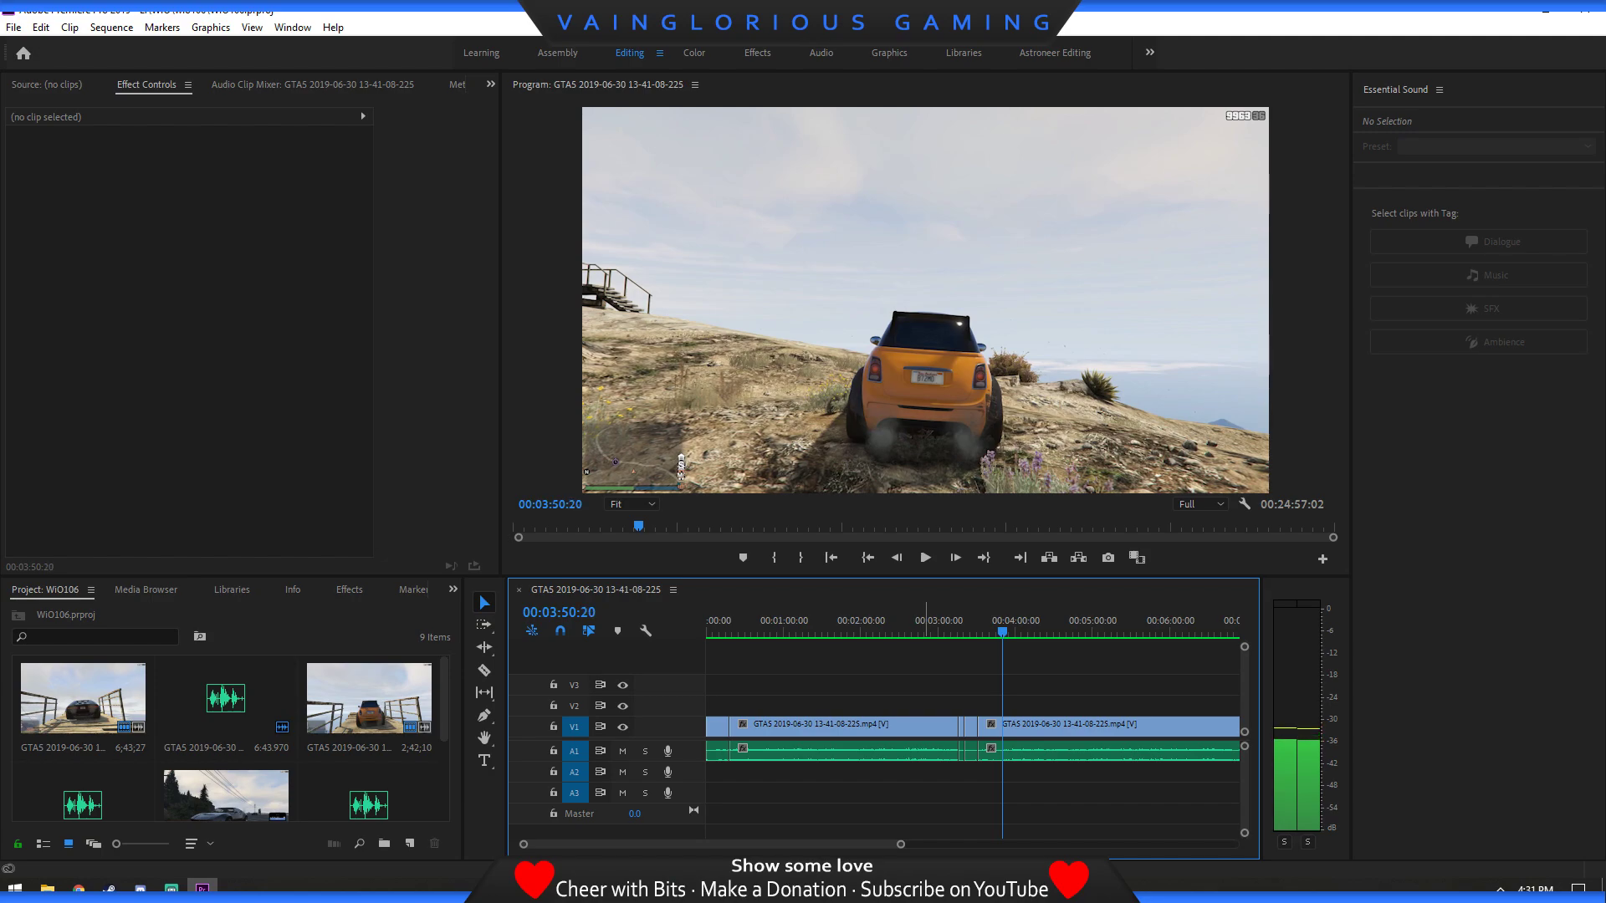
{"action": "key", "text": "Right"}
{"action": "key", "text": "c"}
{"action": "left_click", "coordinate": [1001, 724]}
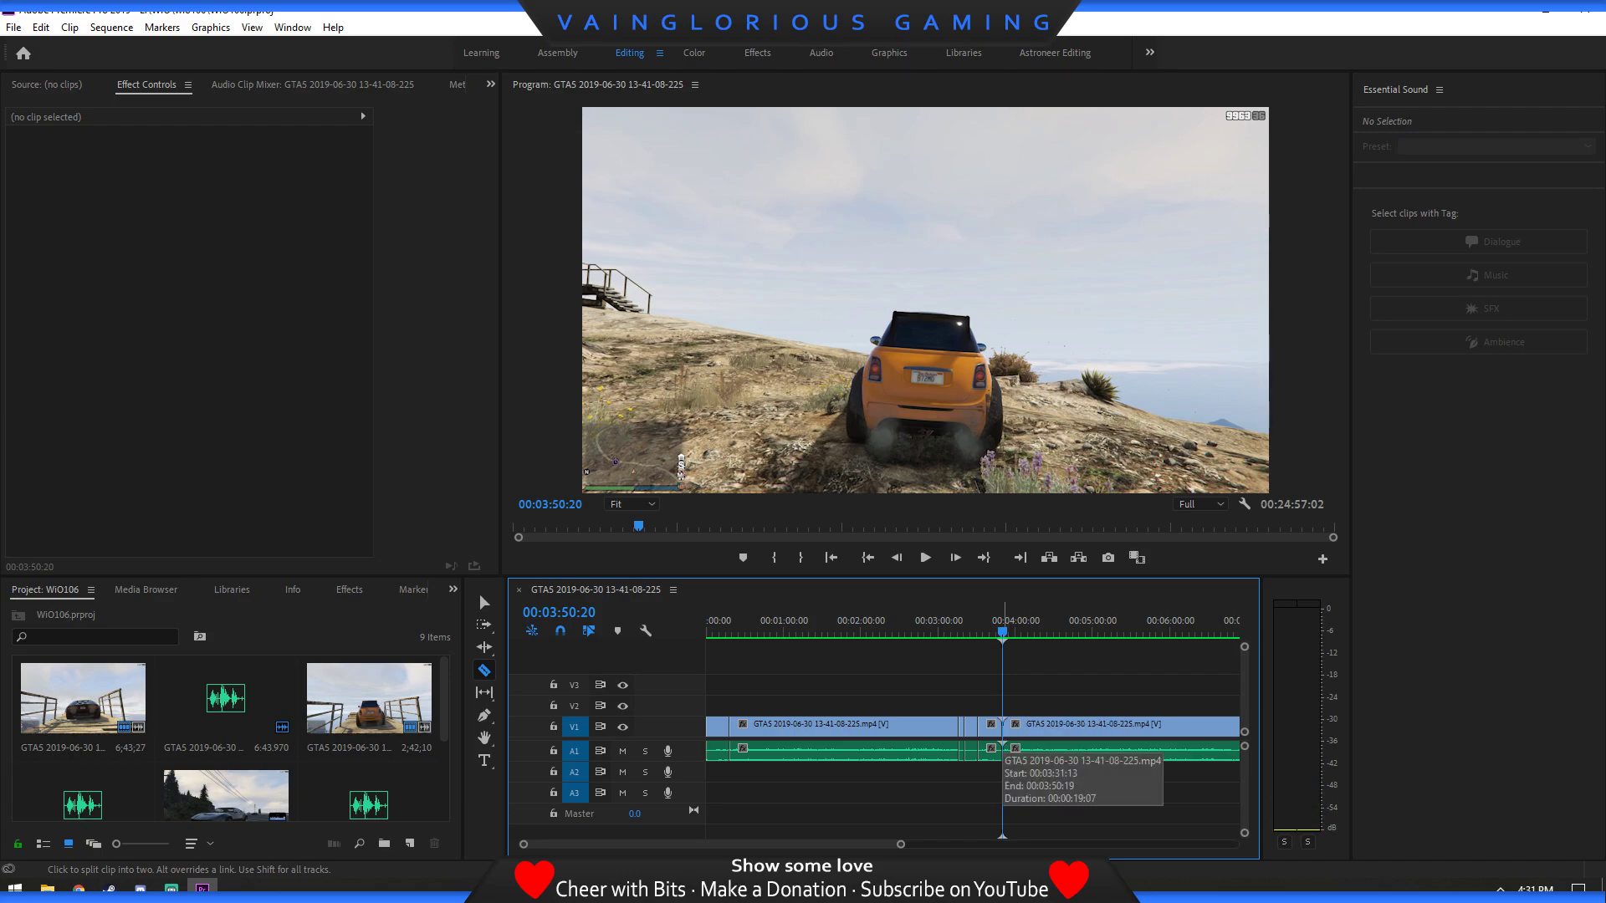
Play backward about six seconds, step frame by frame to 00:03:45:20, and split the clip with its audio there.
{"action": "key", "text": "j"}
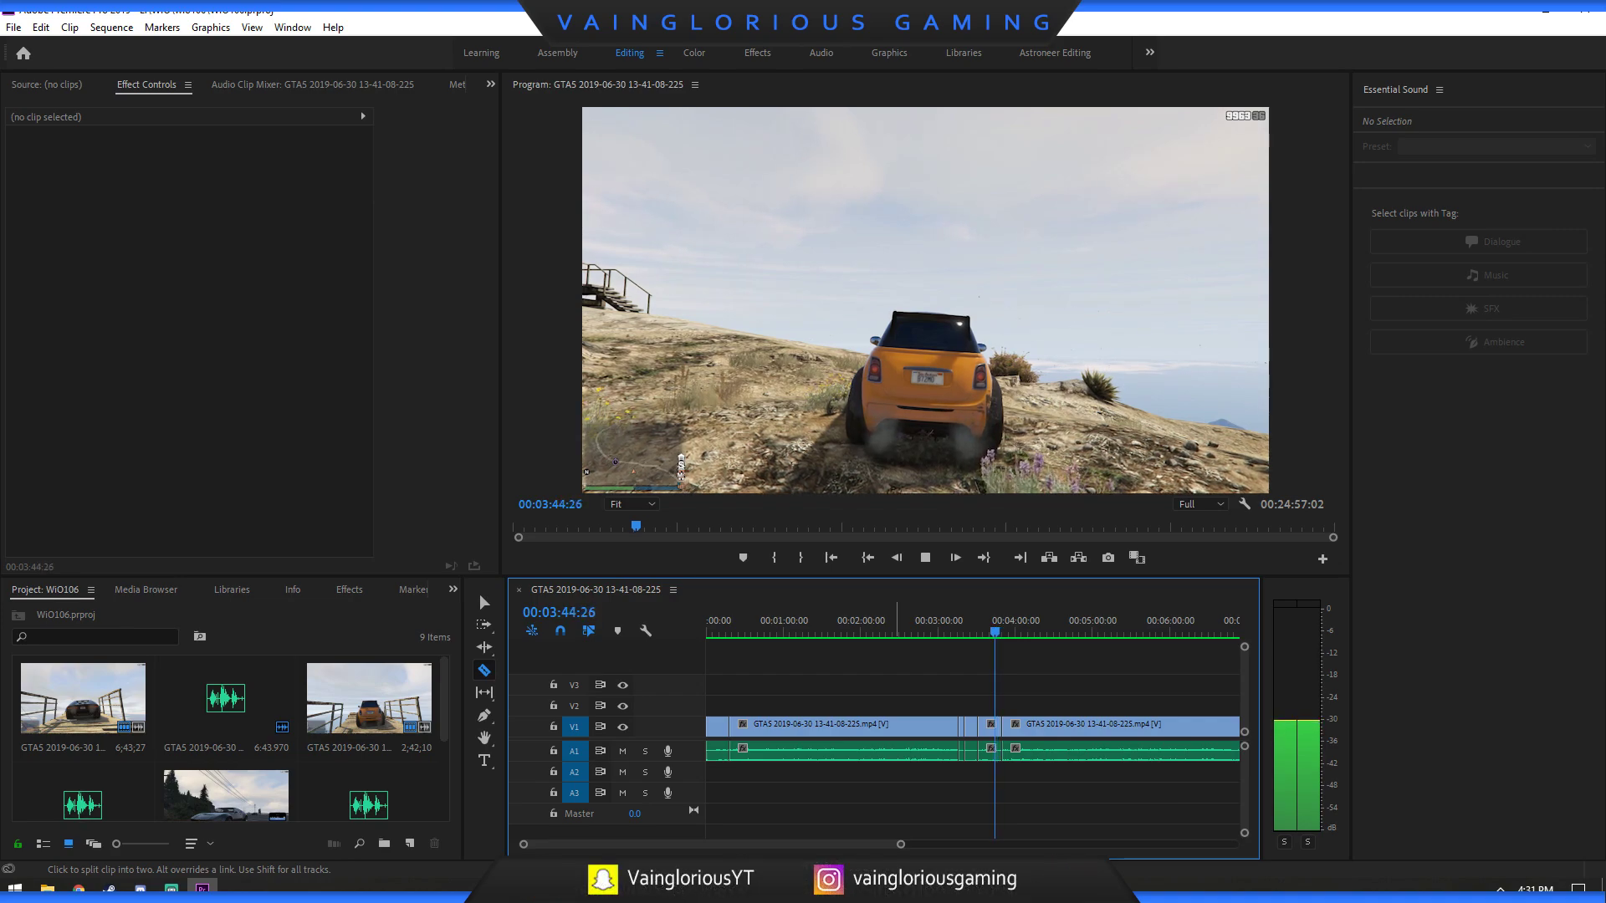
{"action": "key", "text": "k"}
{"action": "key", "text": "Right"}
{"action": "key", "text": "Right"}
{"action": "key", "text": "Right"}
{"action": "key", "text": "Right"}
{"action": "key", "text": "Right"}
{"action": "key", "text": "Right"}
{"action": "key", "text": "Right"}
{"action": "key", "text": "Right"}
{"action": "key", "text": "Right"}
{"action": "key", "text": "Right"}
{"action": "key", "text": "Right"}
{"action": "key", "text": "Right"}
{"action": "key", "text": "Right"}
{"action": "key", "text": "Right"}
{"action": "key", "text": "Right"}
{"action": "key", "text": "Right"}
{"action": "key", "text": "Right"}
{"action": "key", "text": "Right"}
{"action": "key", "text": "Right"}
{"action": "key", "text": "Right"}
{"action": "key", "text": "Right"}
{"action": "key", "text": "Right"}
{"action": "key", "text": "Right"}
{"action": "key", "text": "Right"}
{"action": "key", "text": "Right"}
{"action": "key", "text": "Right"}
{"action": "key", "text": "Right"}
{"action": "key", "text": "Right"}
{"action": "key", "text": "Right"}
{"action": "key", "text": "Right"}
{"action": "key", "text": "Right"}
{"action": "key", "text": "Right"}
{"action": "key", "text": "Right"}
{"action": "key", "text": "Right"}
{"action": "key", "text": "Right"}
{"action": "key", "text": "Right"}
{"action": "key", "text": "Right"}
{"action": "key", "text": "Right"}
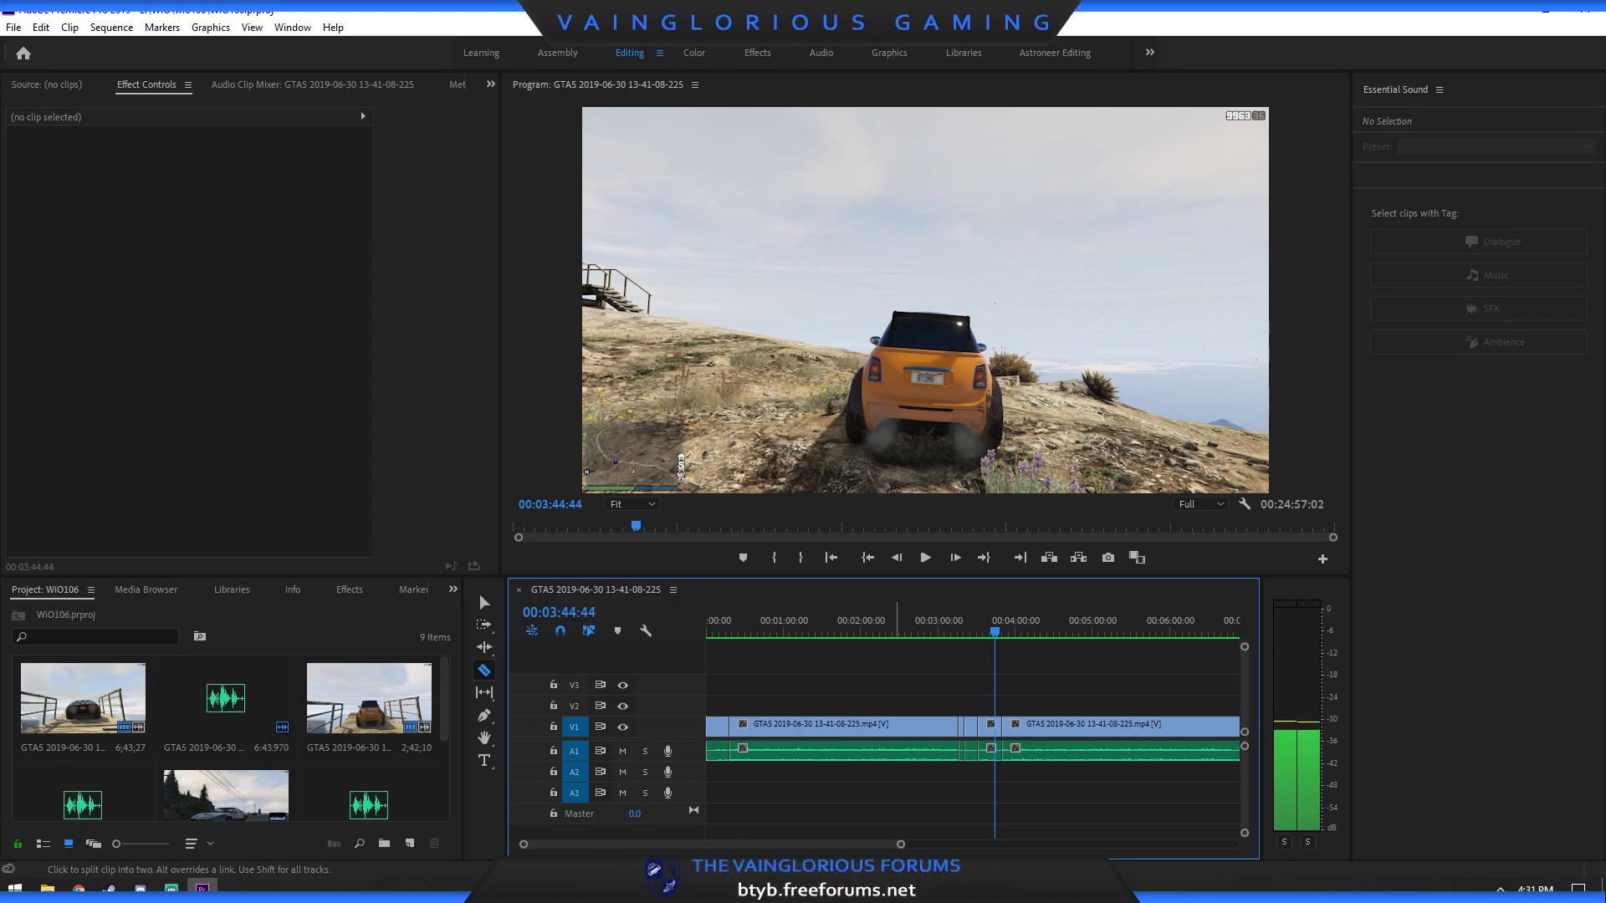
{"action": "key", "text": "Right"}
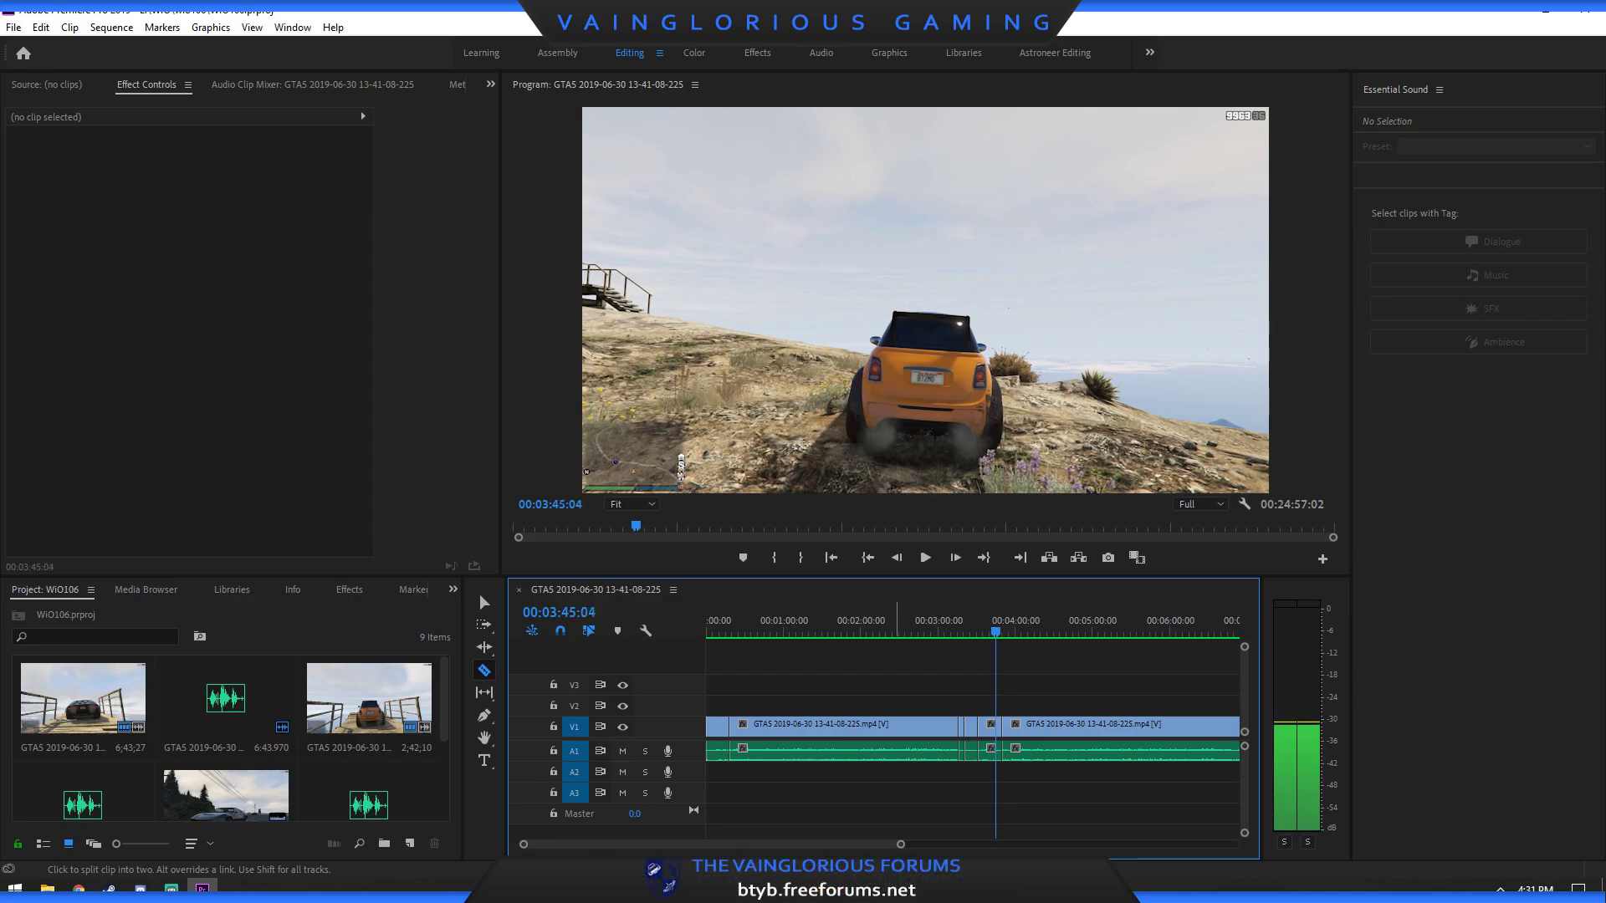
{"action": "key", "text": "Right"}
{"action": "key", "text": "Right"}
{"action": "key", "text": "Right"}
{"action": "key", "text": "Right"}
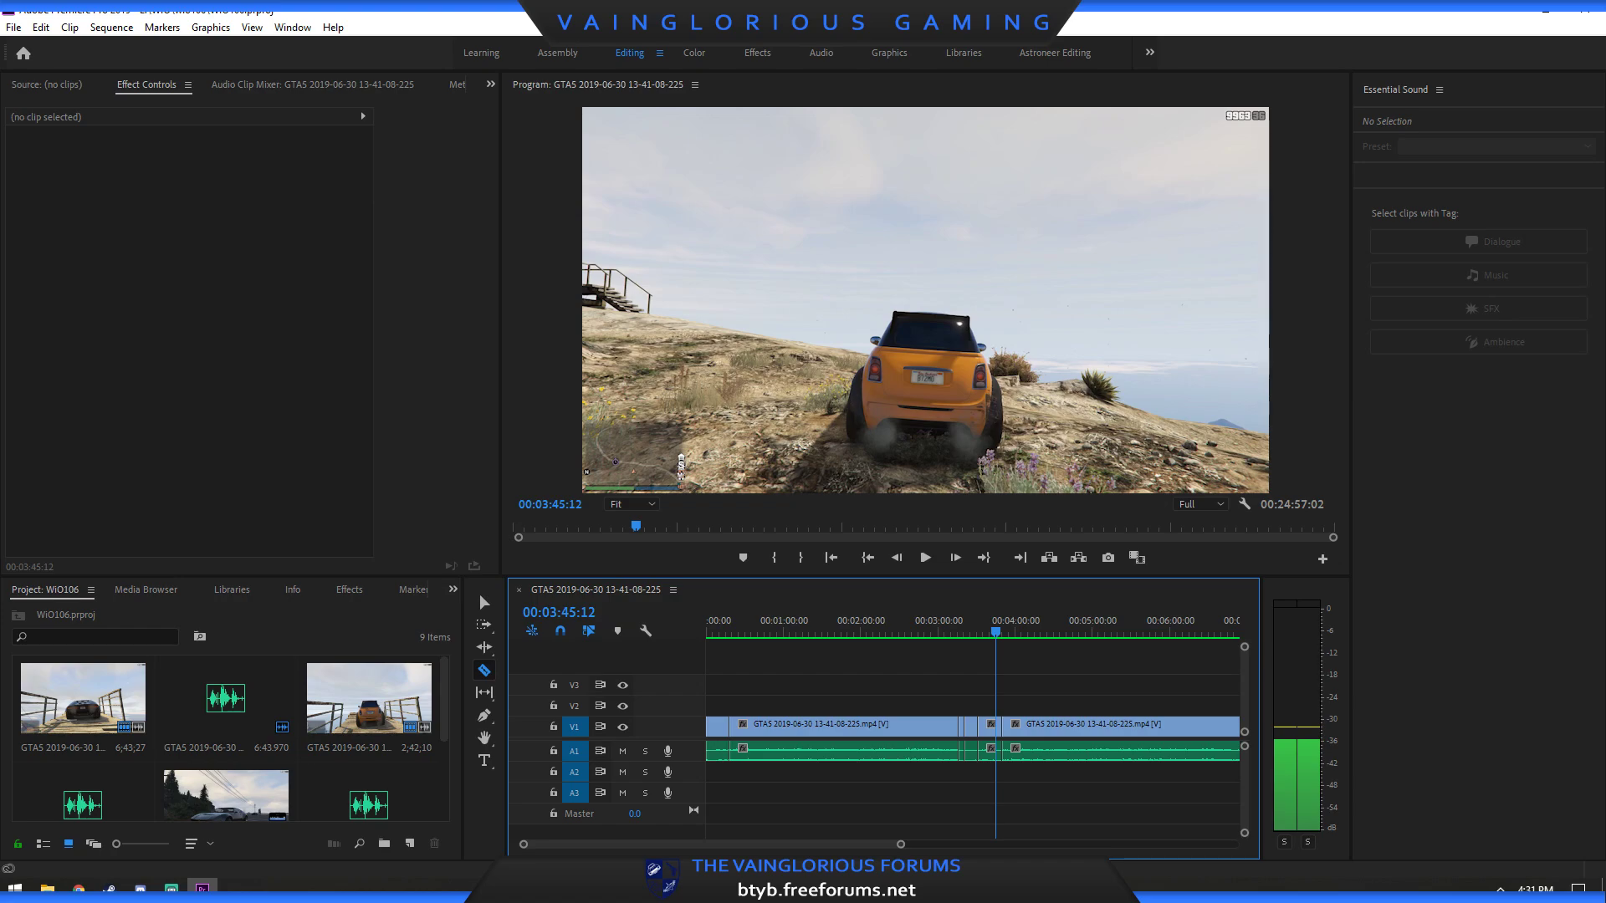
{"action": "key", "text": "Right"}
{"action": "key", "text": "Right"}
{"action": "key", "text": "Right"}
{"action": "key", "text": "Right"}
{"action": "key", "text": "Right"}
{"action": "key", "text": "Right"}
{"action": "key", "text": "Right"}
{"action": "key", "text": "Right"}
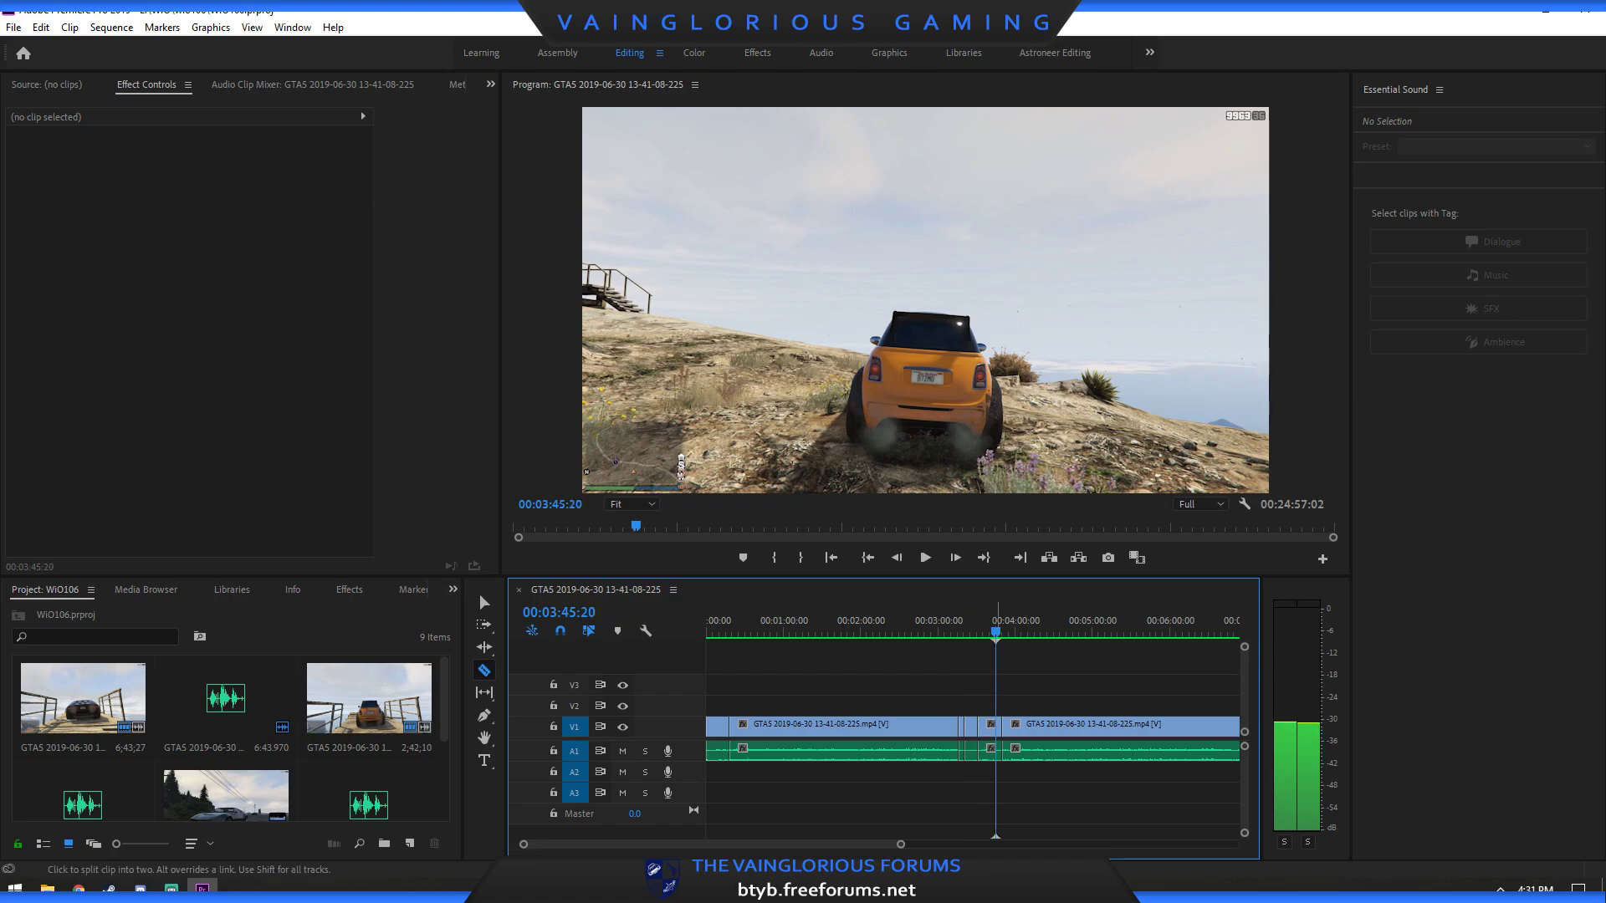
{"action": "left_click", "coordinate": [995, 726]}
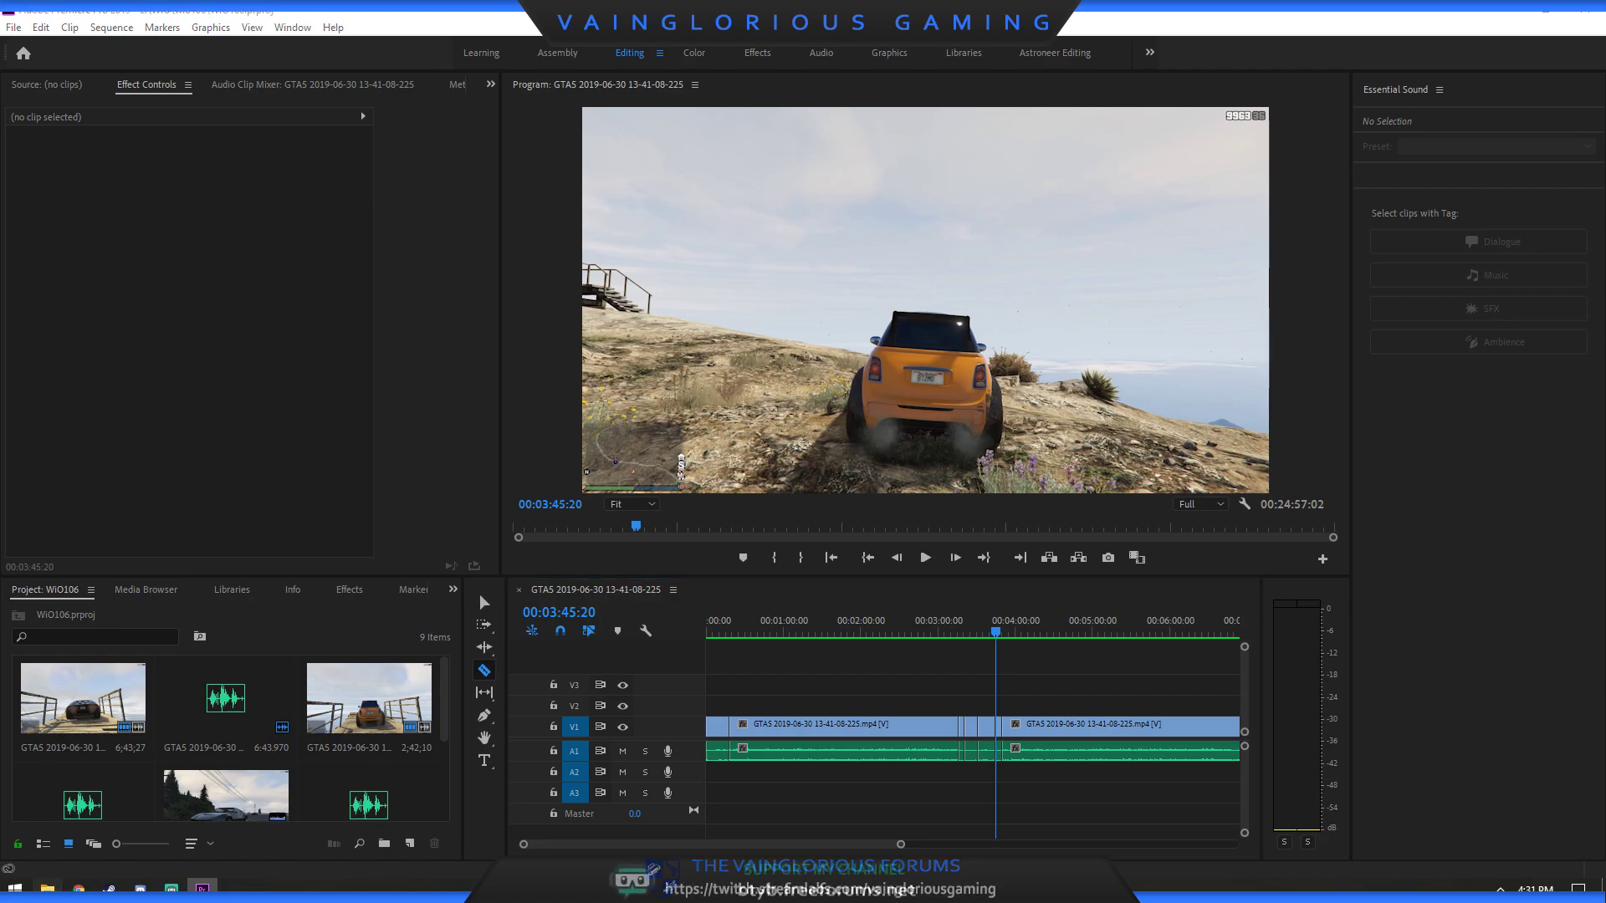
{"action": "left_click", "coordinate": [47, 888]}
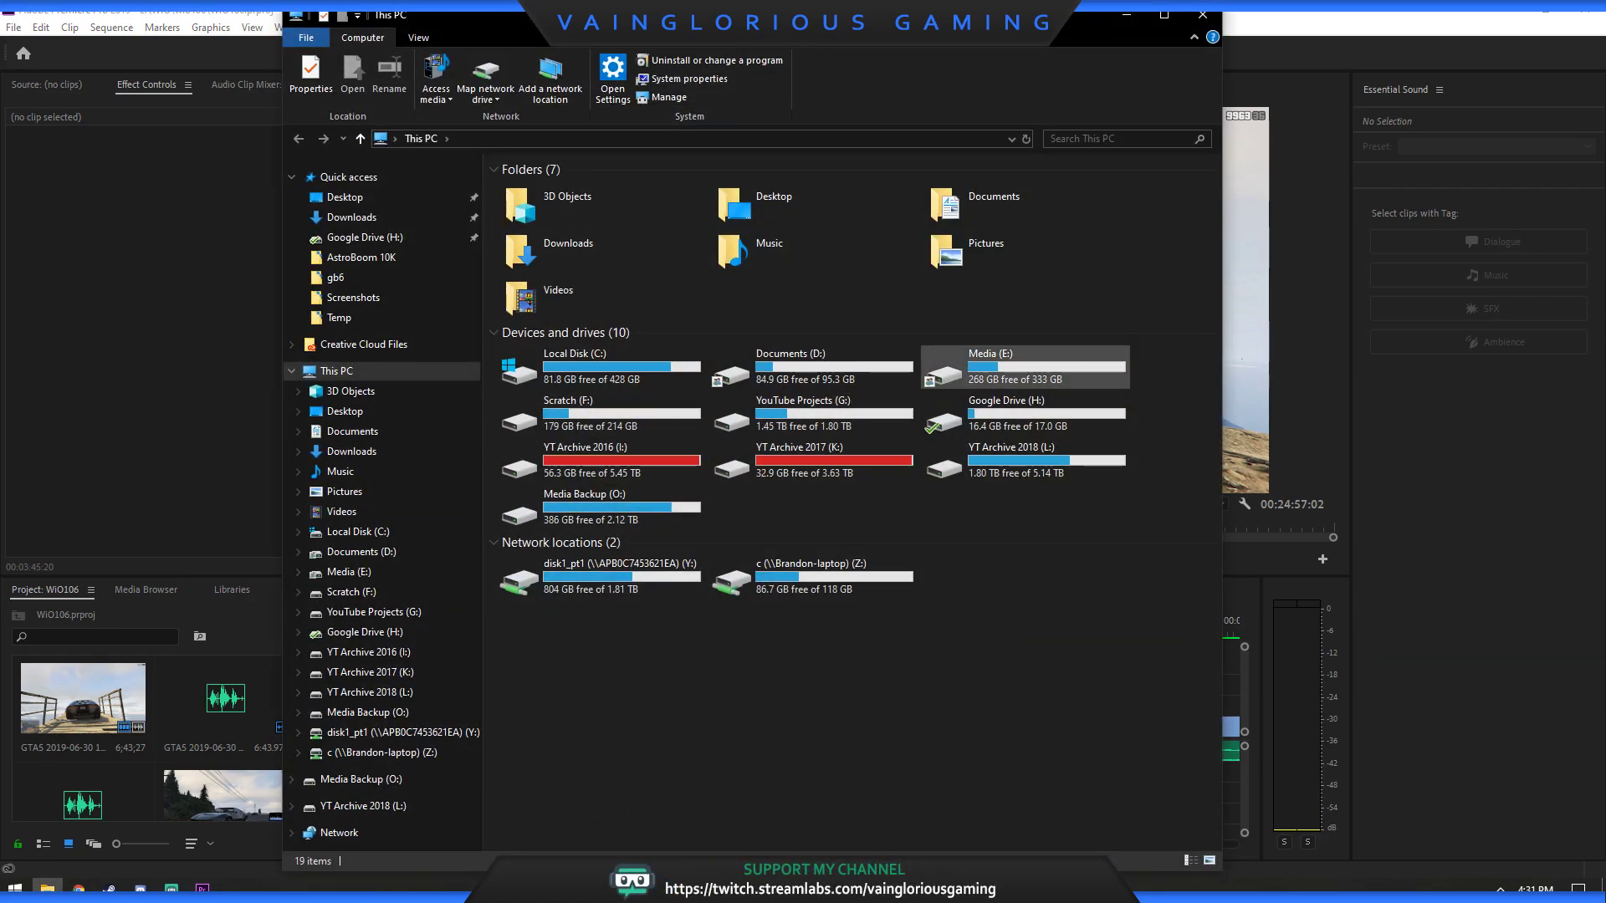
{"action": "double_click", "coordinate": [987, 368]}
{"action": "double_click", "coordinate": [1171, 305]}
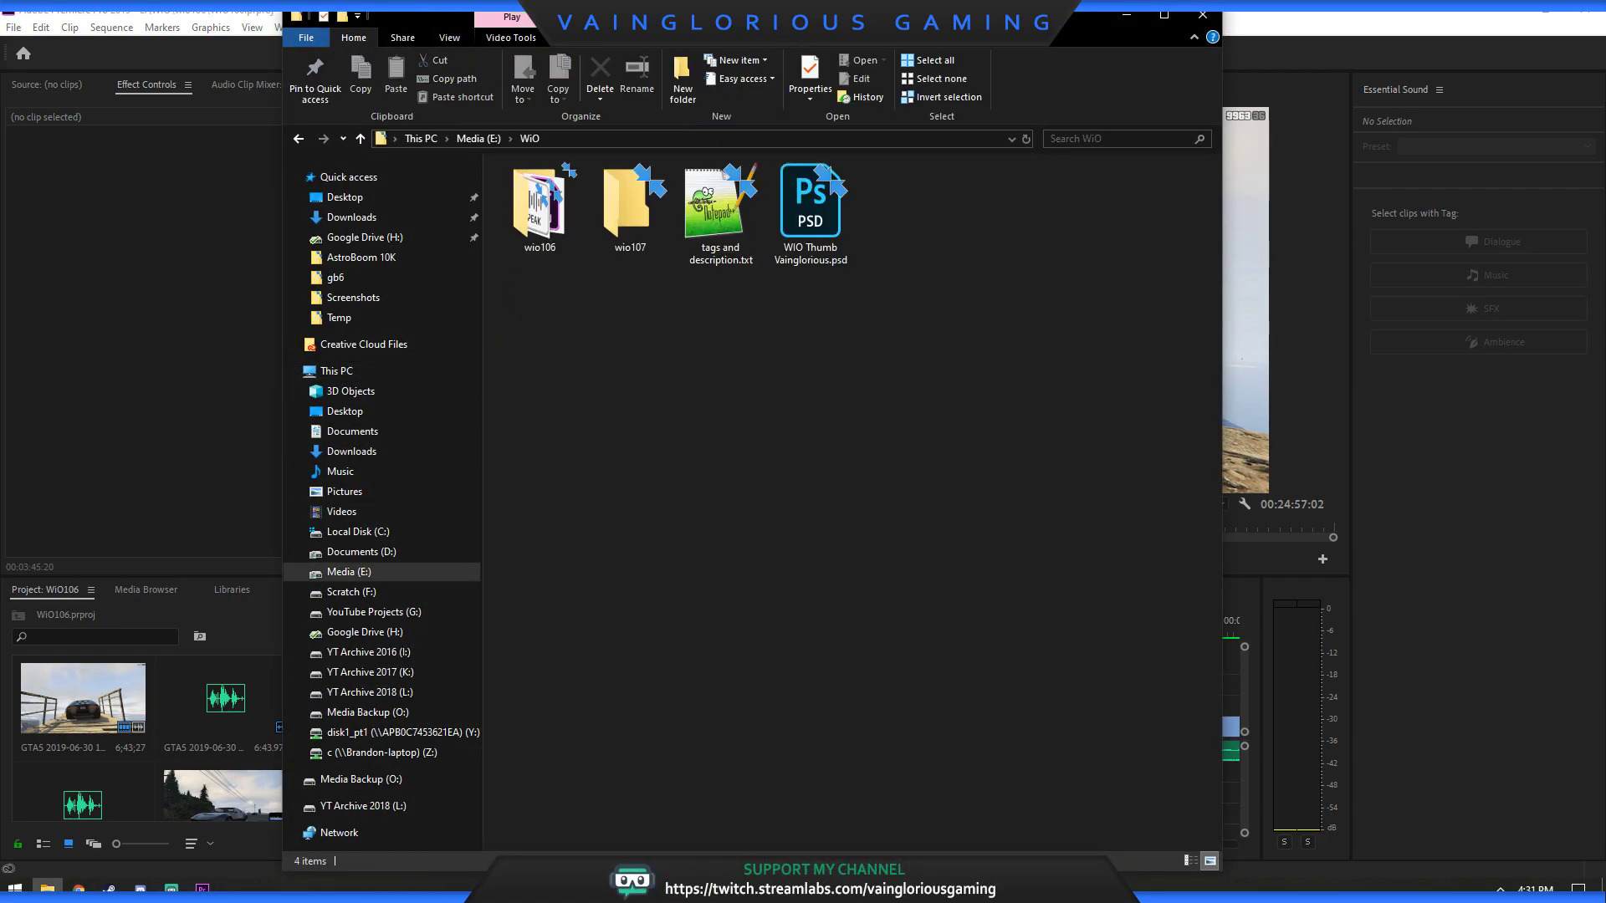
{"action": "left_click", "coordinate": [539, 209]}
{"action": "double_click", "coordinate": [539, 209]}
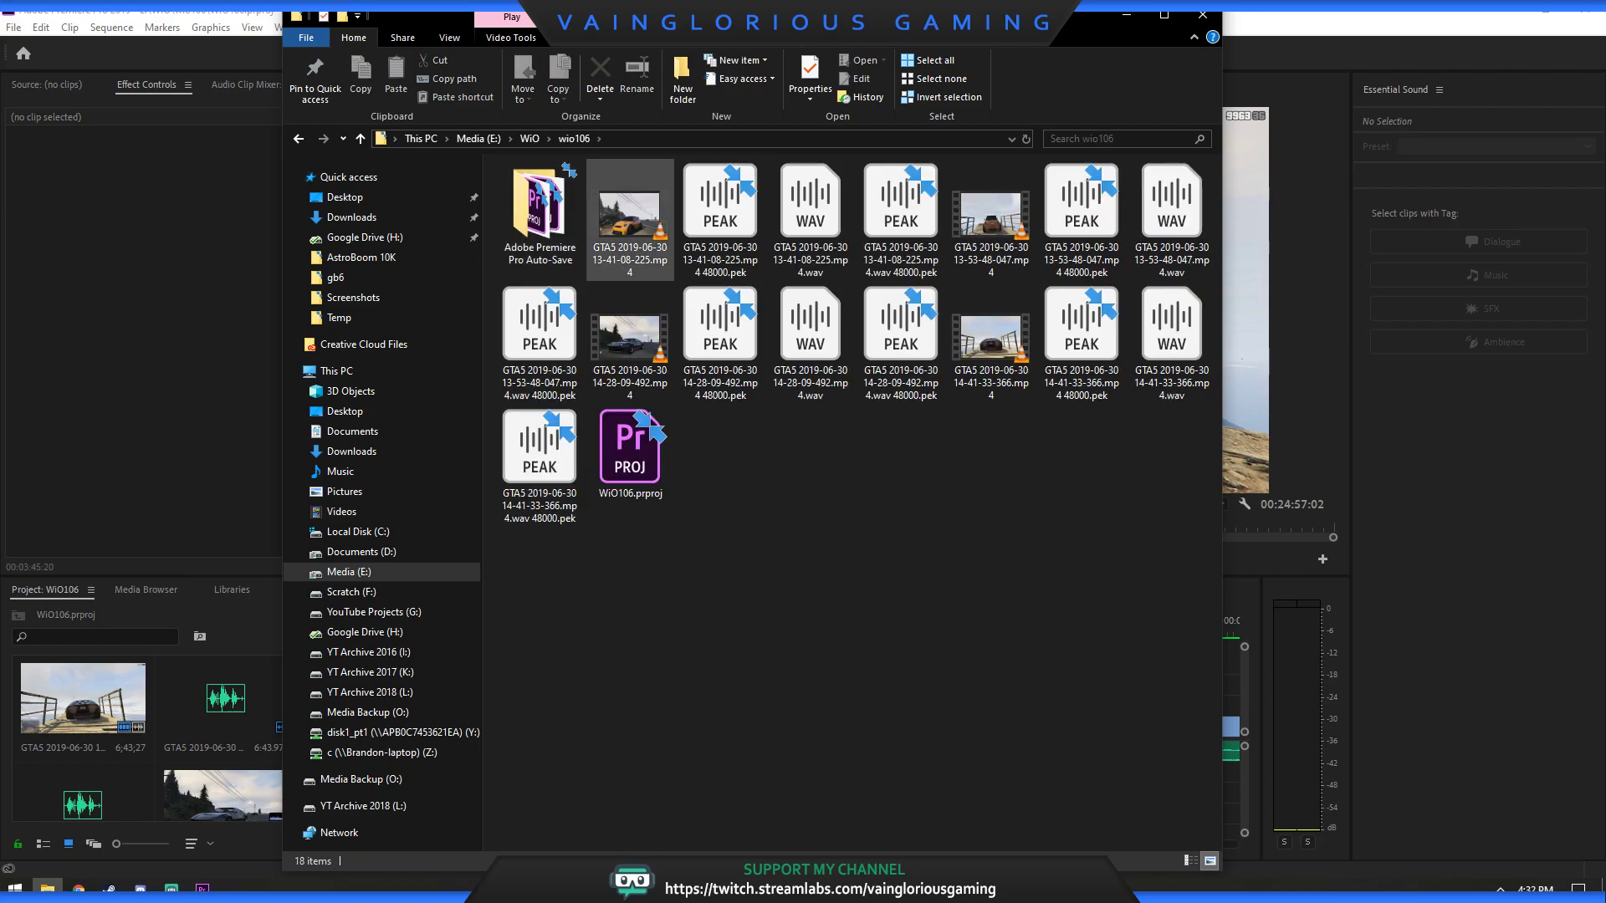
{"action": "right_click", "coordinate": [633, 225]}
{"action": "left_click", "coordinate": [681, 537]}
{"action": "left_click", "coordinate": [744, 265]}
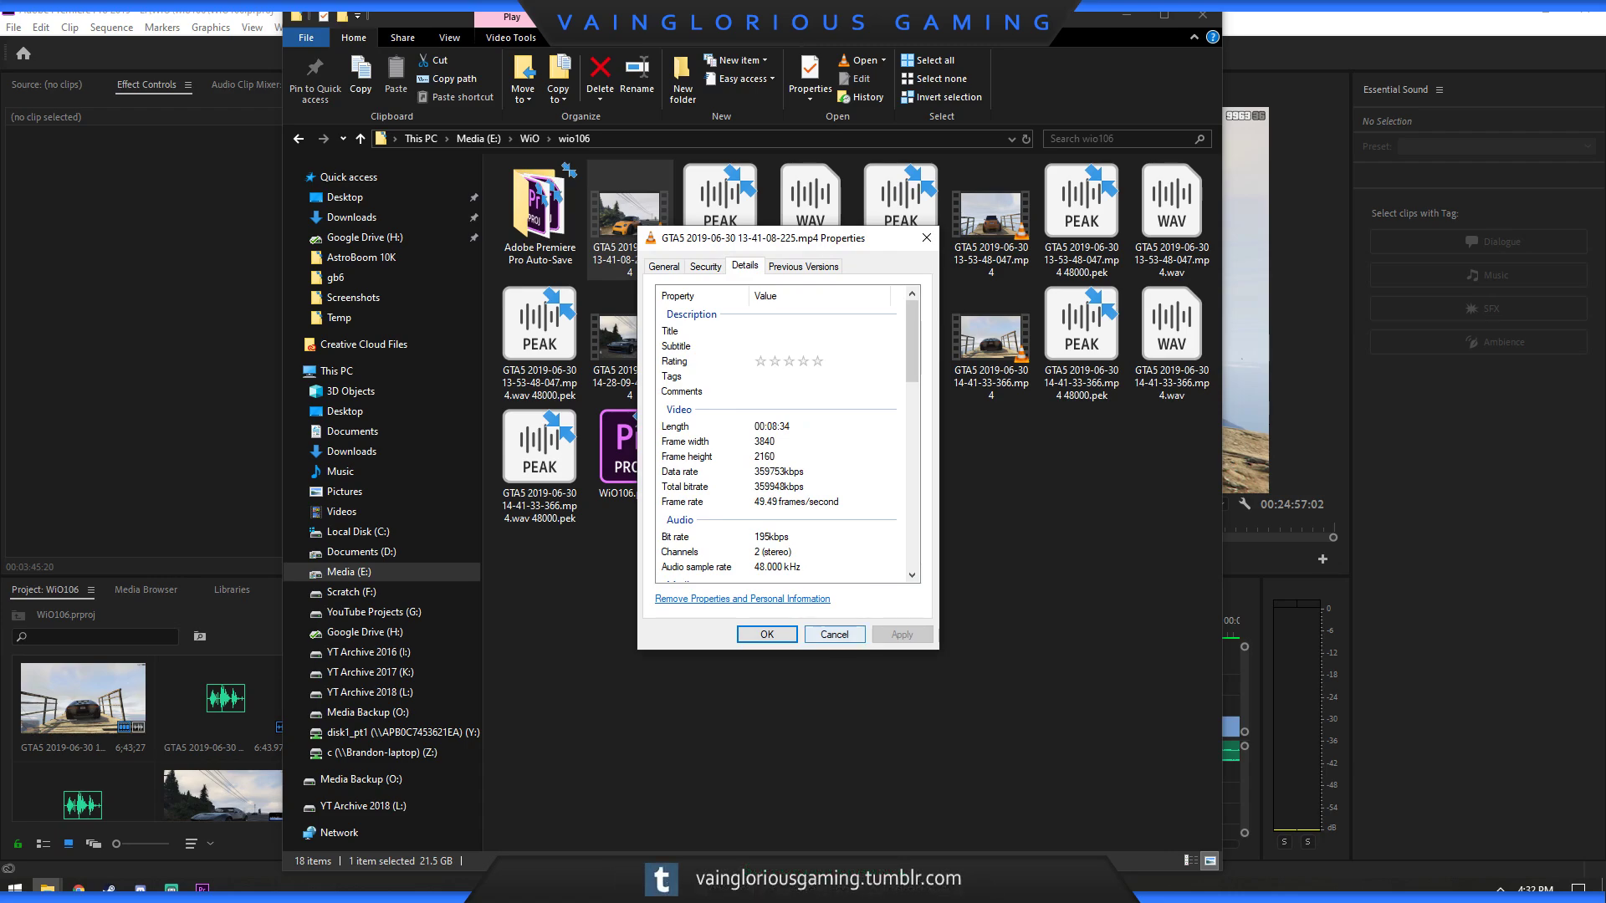
Close the file properties and File Explorer, and ripple delete the segment from 00:03:31:13 to 00:03:45:20 with its audio in Premiere Pro.
{"action": "left_click", "coordinate": [834, 634]}
{"action": "left_click", "coordinate": [1203, 15]}
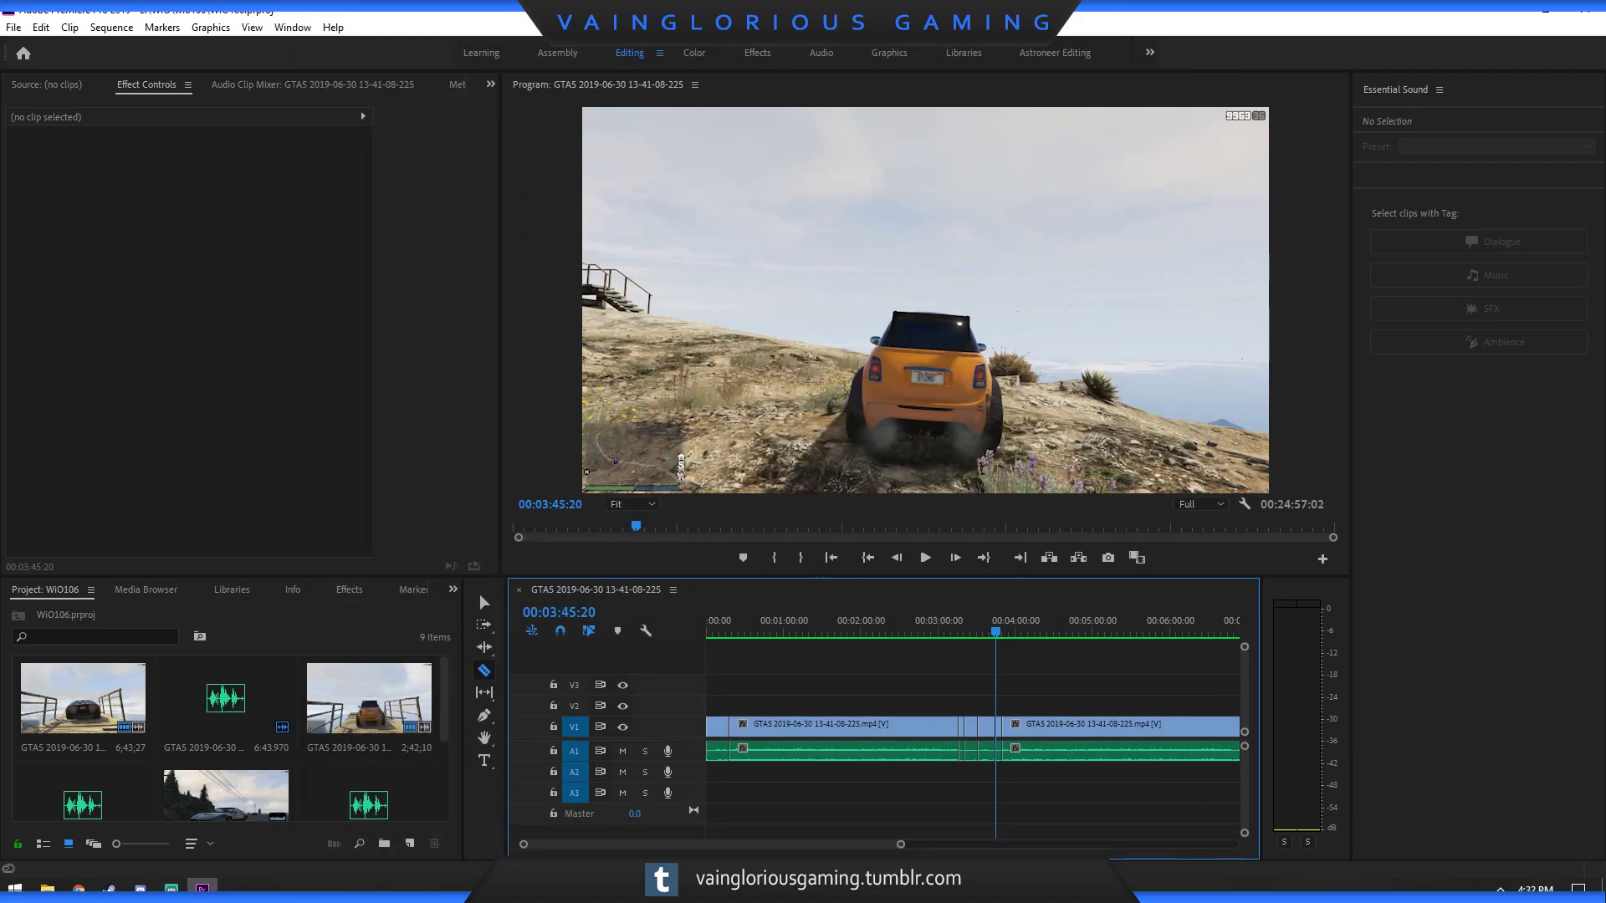
{"action": "key", "text": "="}
{"action": "key", "text": "="}
{"action": "key", "text": "="}
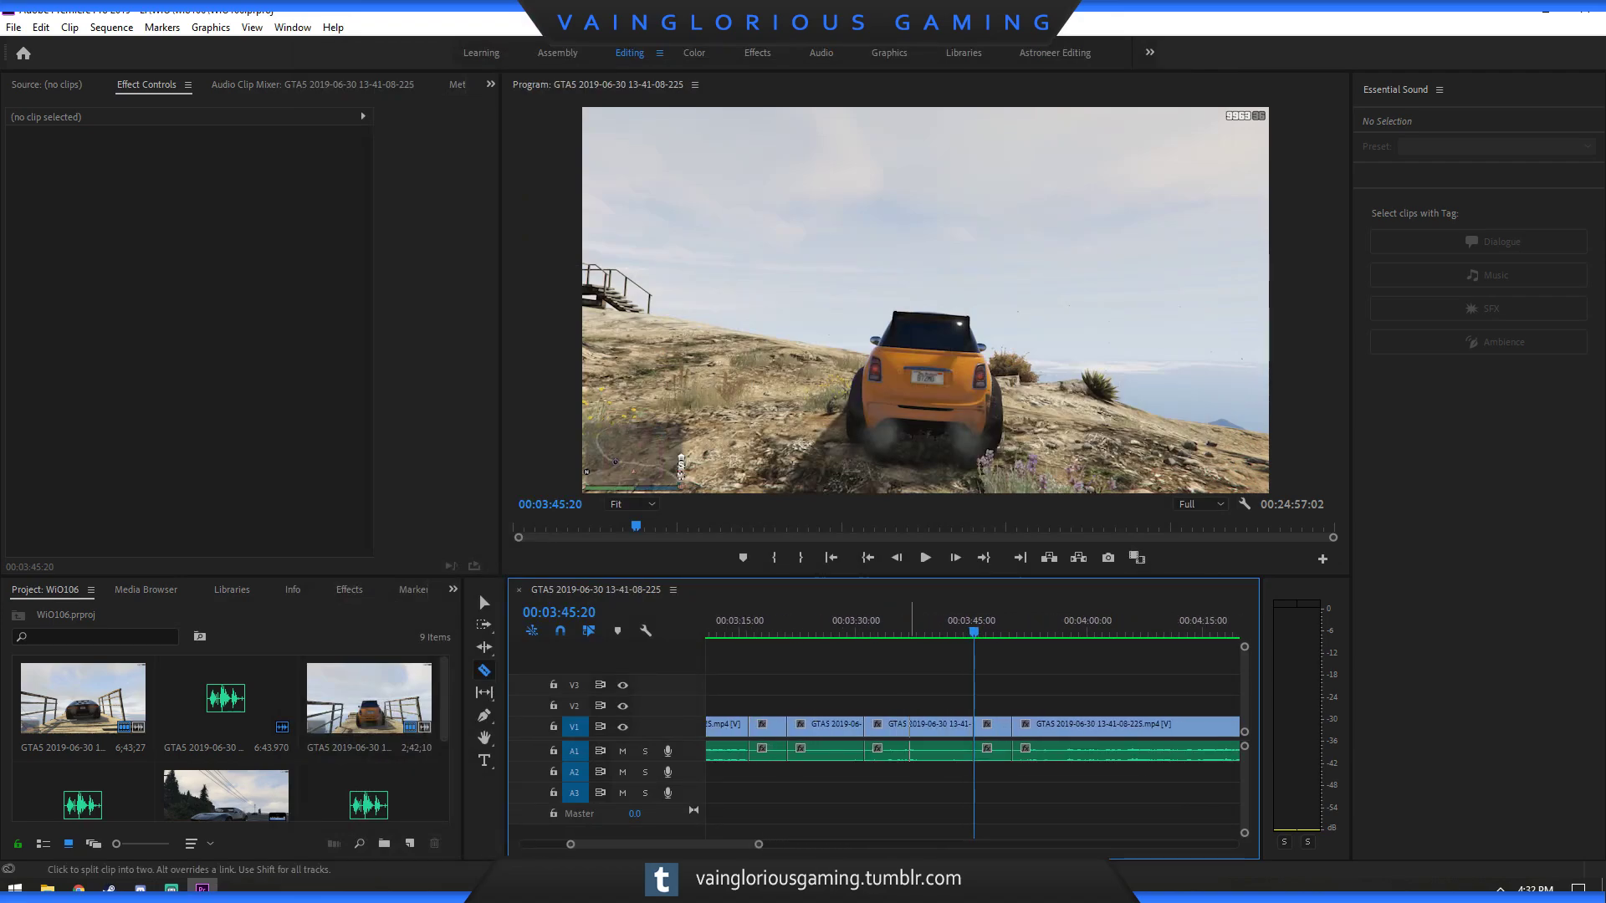
{"action": "key", "text": "v"}
{"action": "left_click", "coordinate": [909, 750]}
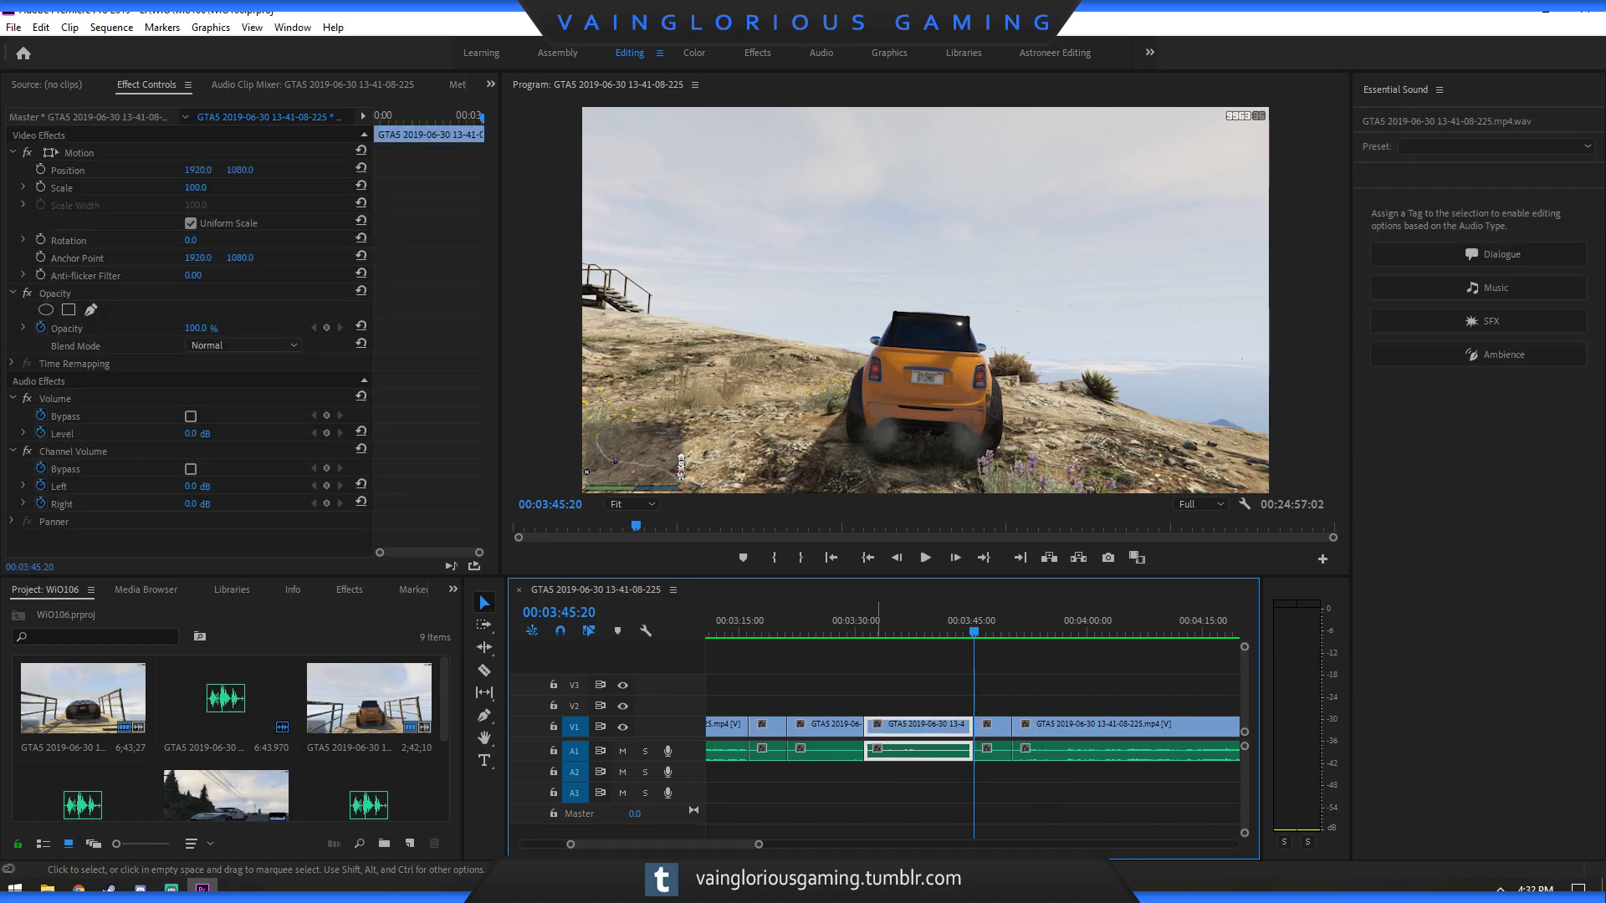
{"action": "key", "text": "shift+Delete"}
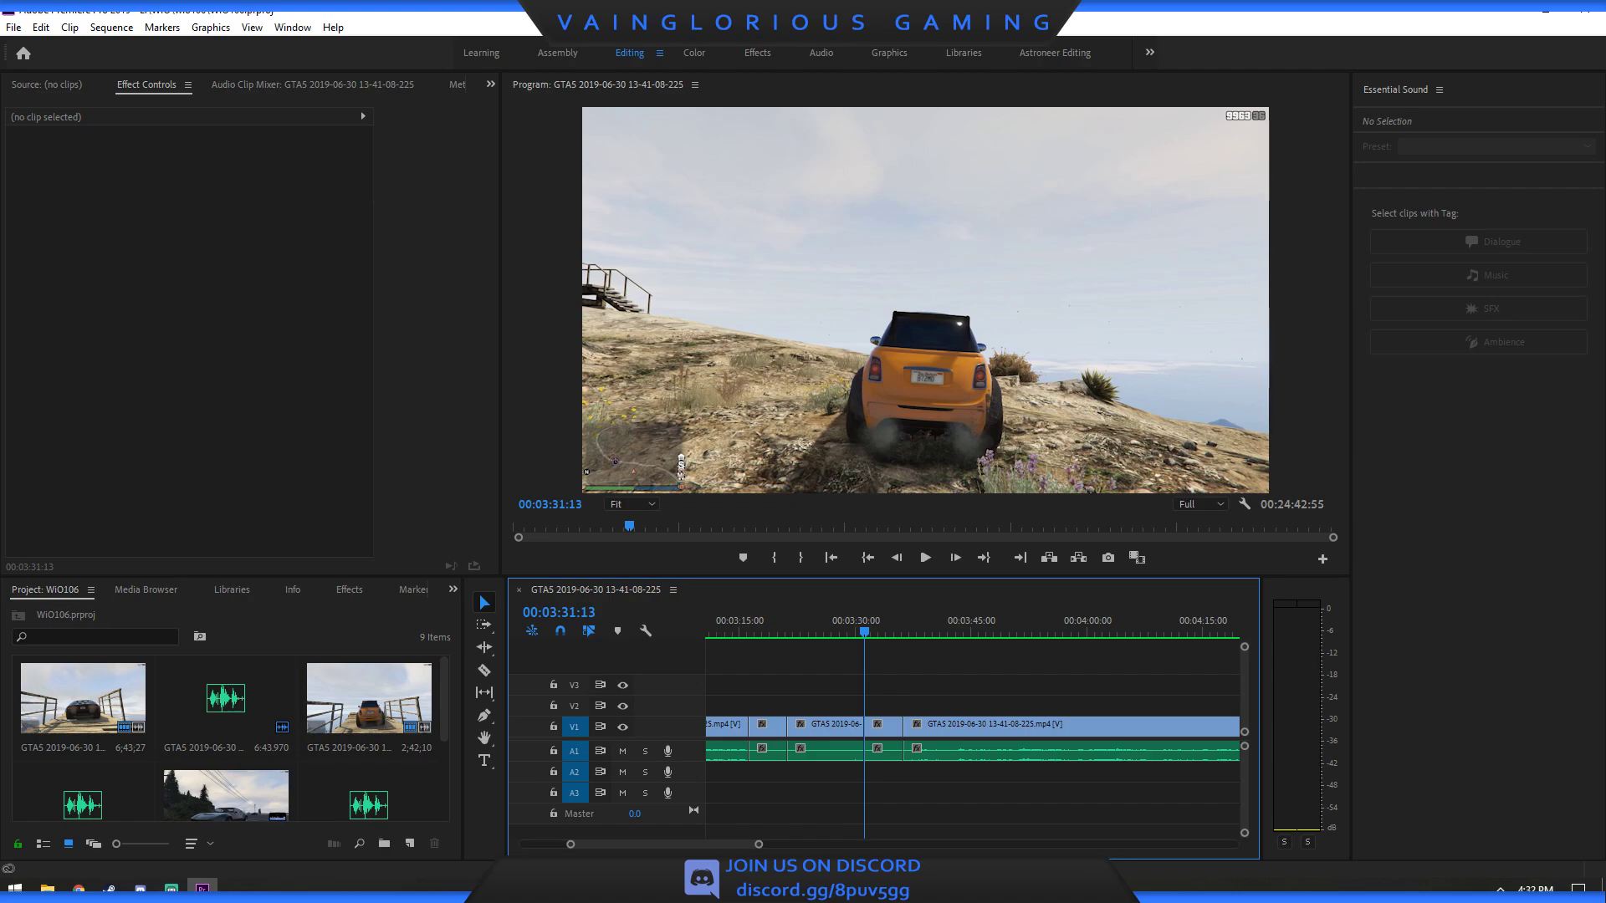
Find the shot where the yellow car stops beside the highway and split the clip with its audio at 00:06:34:53.
{"action": "key", "text": "minus"}
{"action": "key", "text": "minus"}
{"action": "key", "text": "minus"}
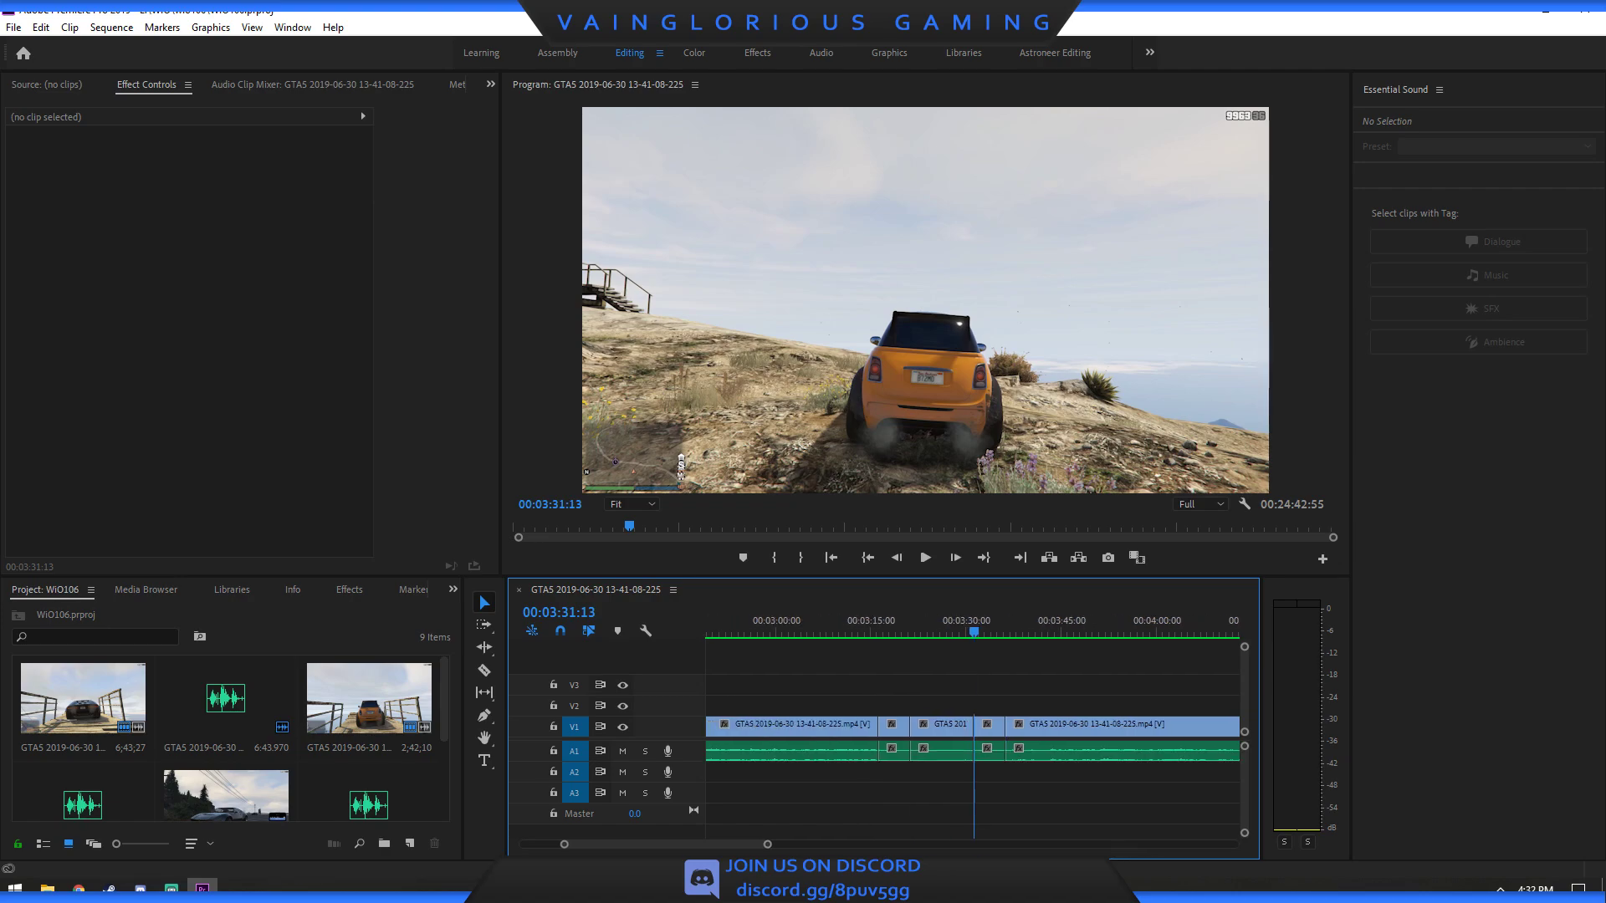
{"action": "key", "text": "minus"}
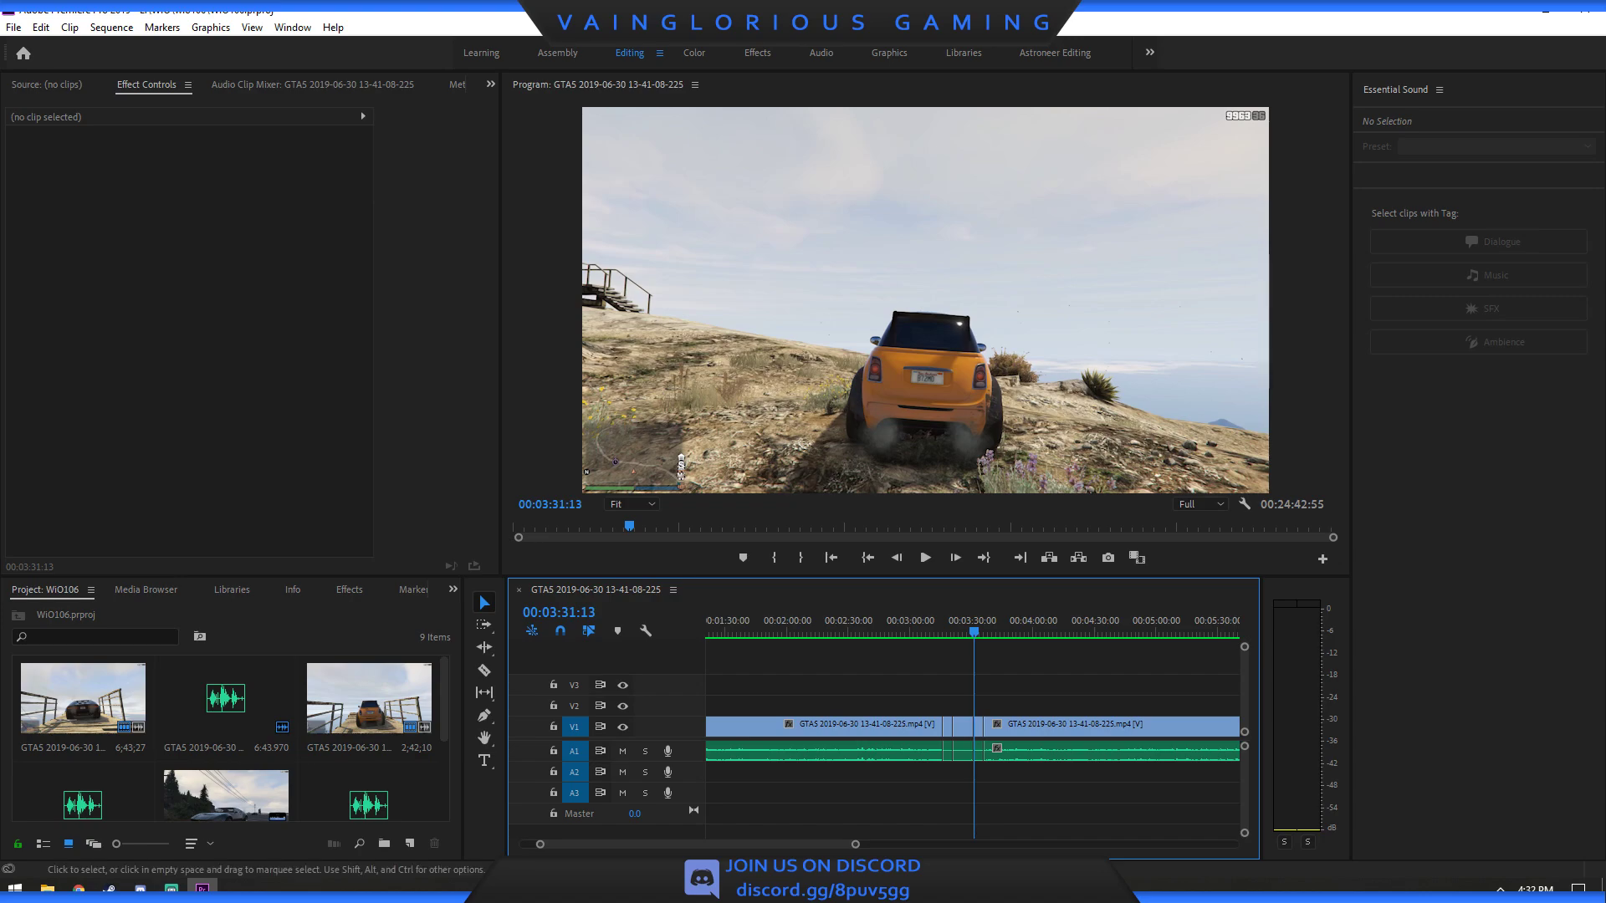
{"action": "scroll", "coordinate": [972, 736], "scroll_direction": "down", "scroll_amount": 3}
{"action": "scroll", "coordinate": [971, 736], "scroll_direction": "down", "scroll_amount": 2}
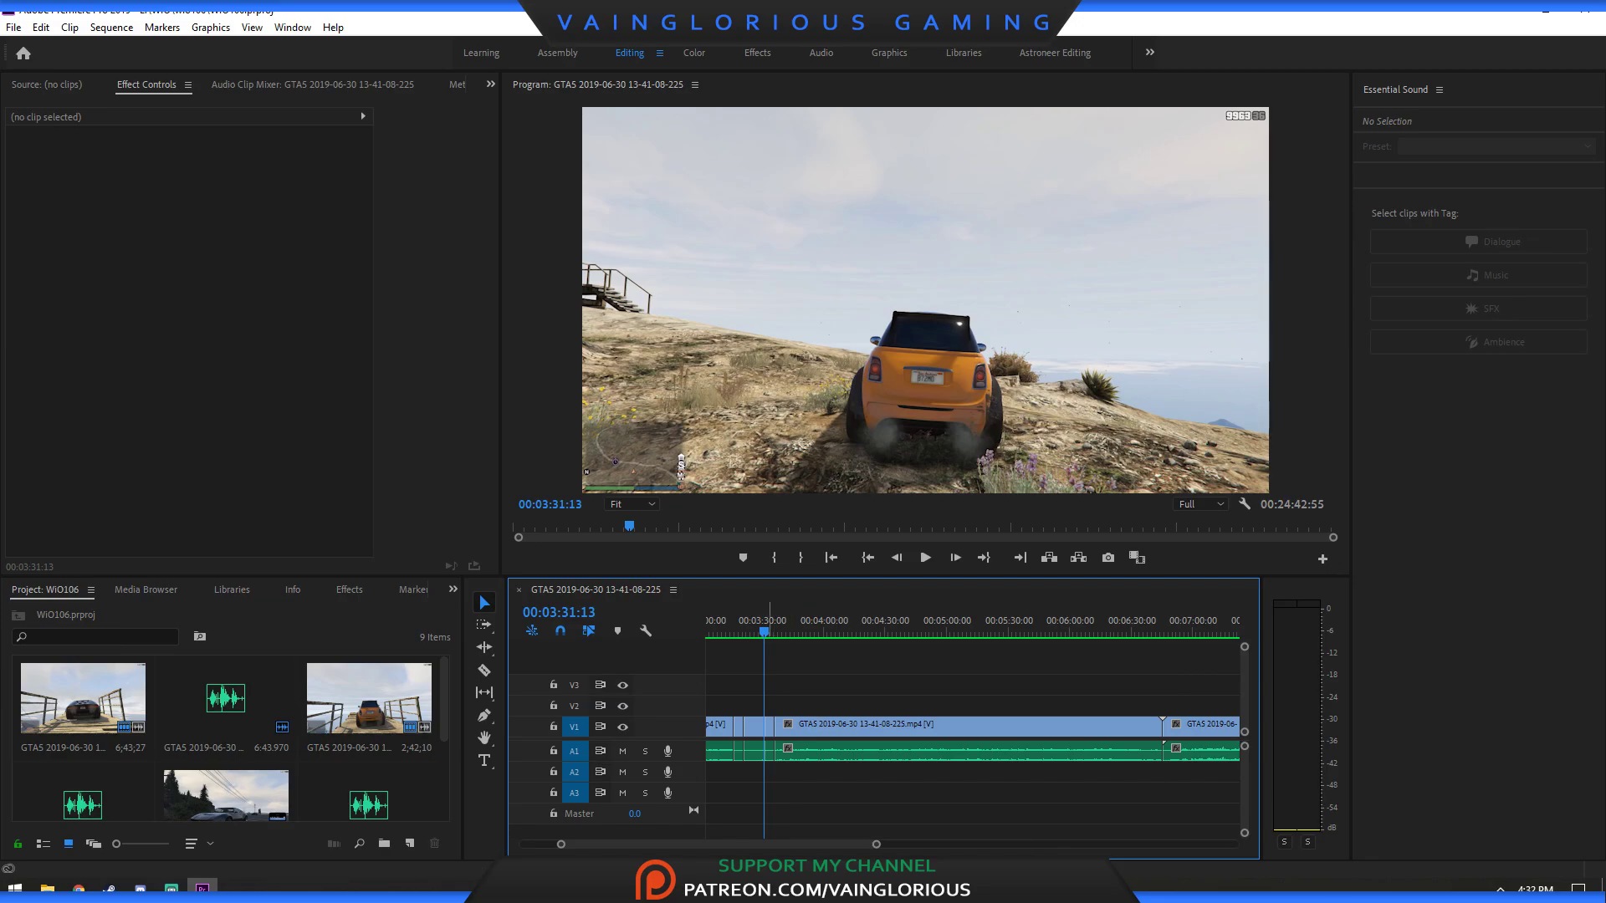
{"action": "left_click_drag", "start_coordinate": [763, 632], "coordinate": [1139, 632]}
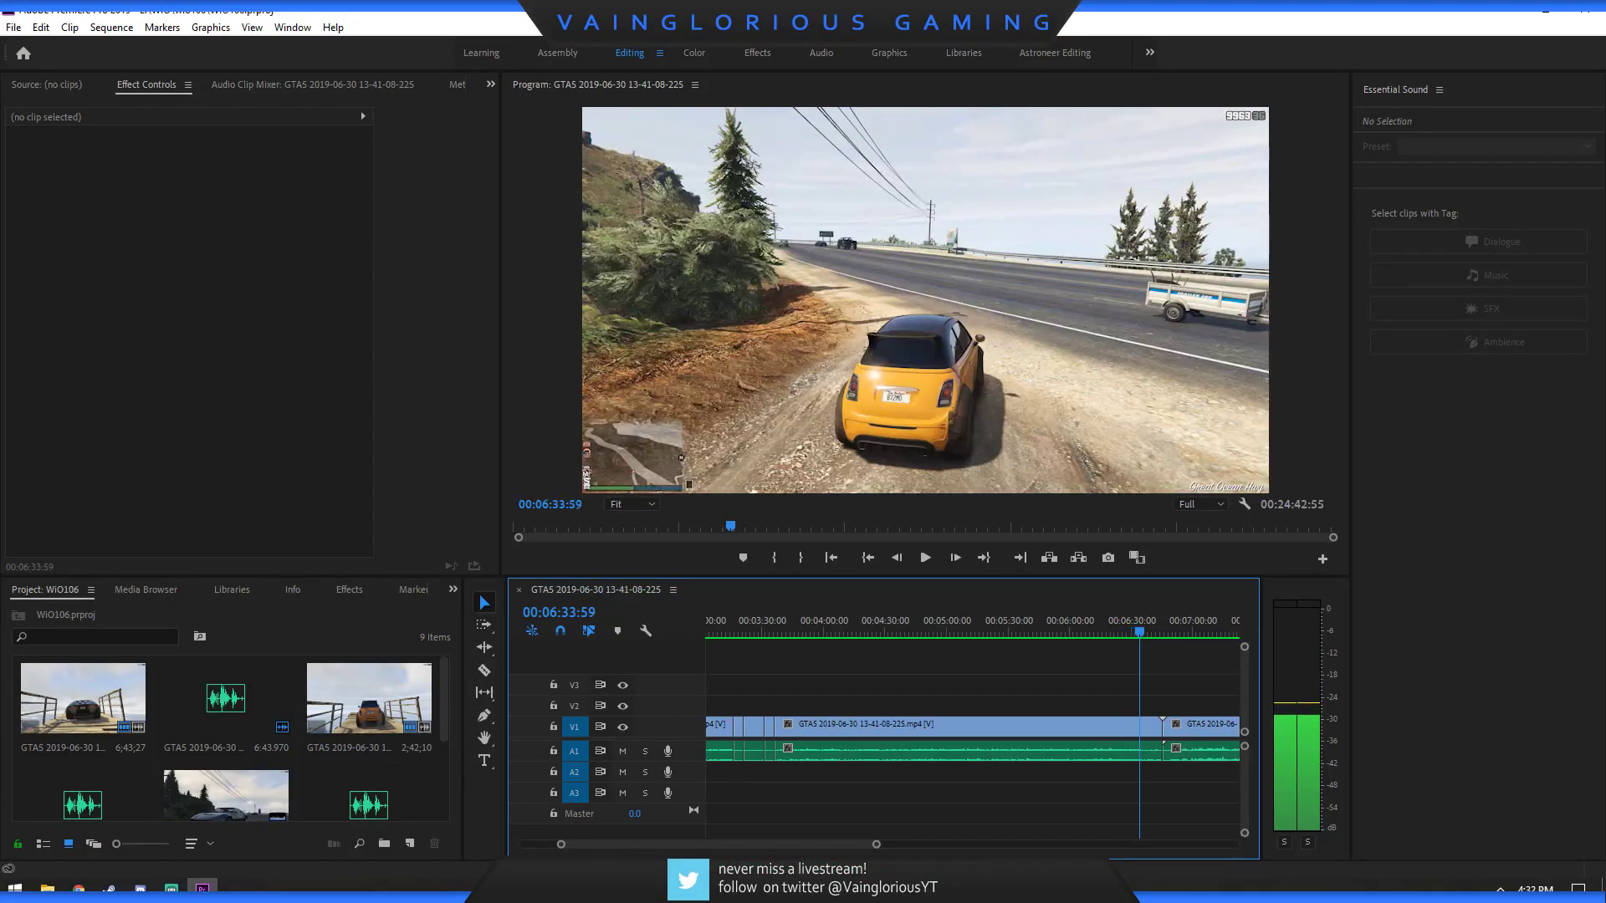
{"action": "key", "text": "space"}
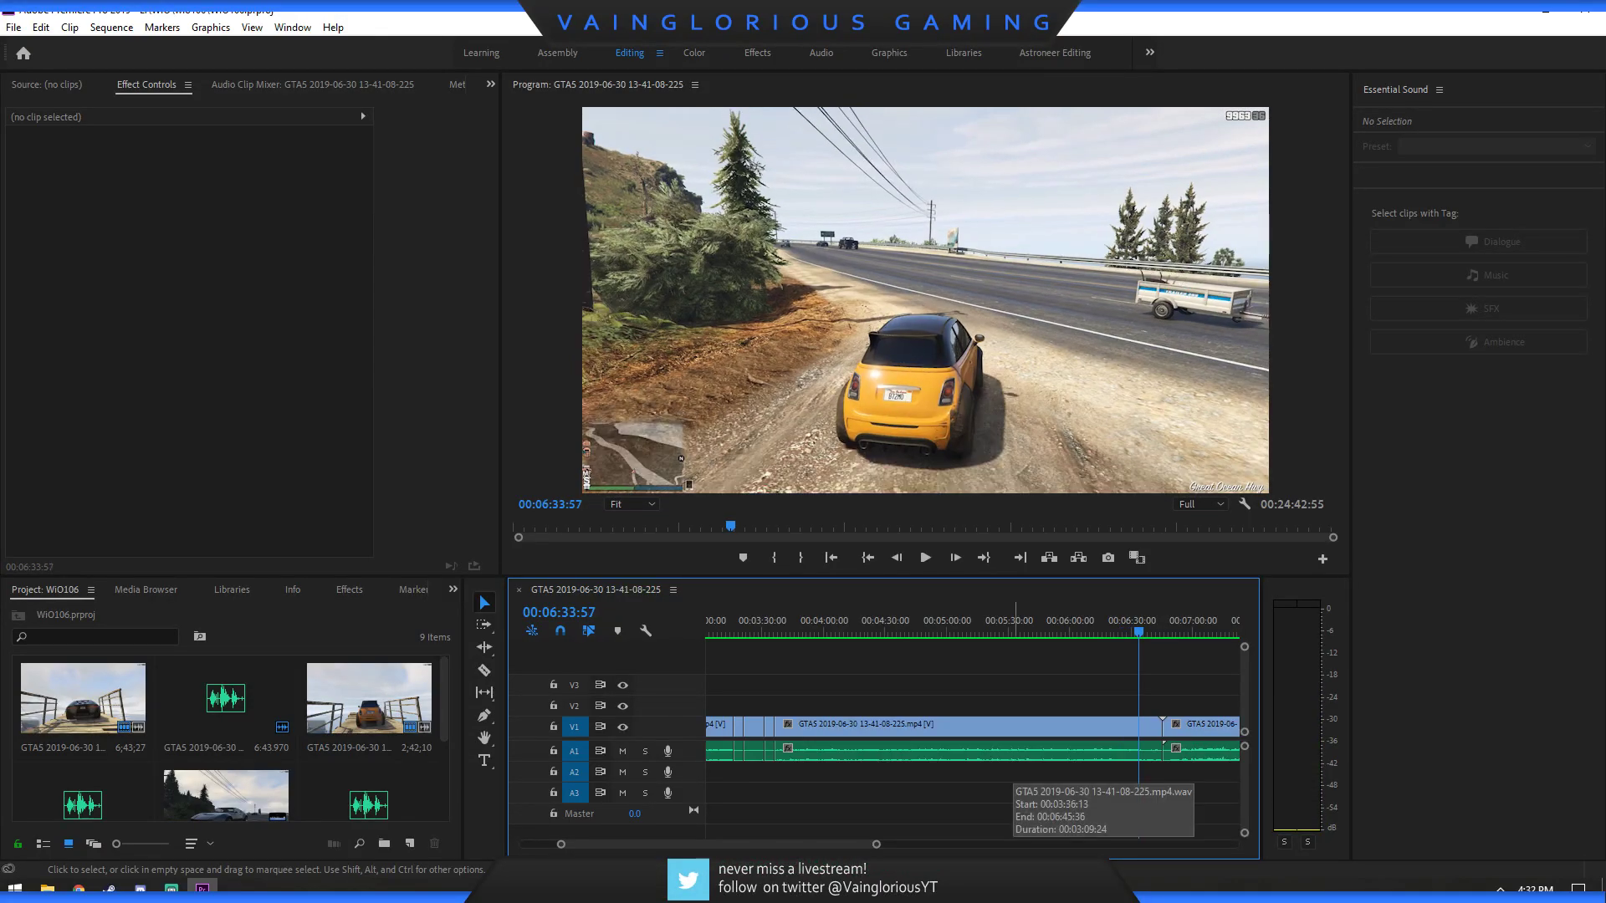
{"action": "key", "text": "space"}
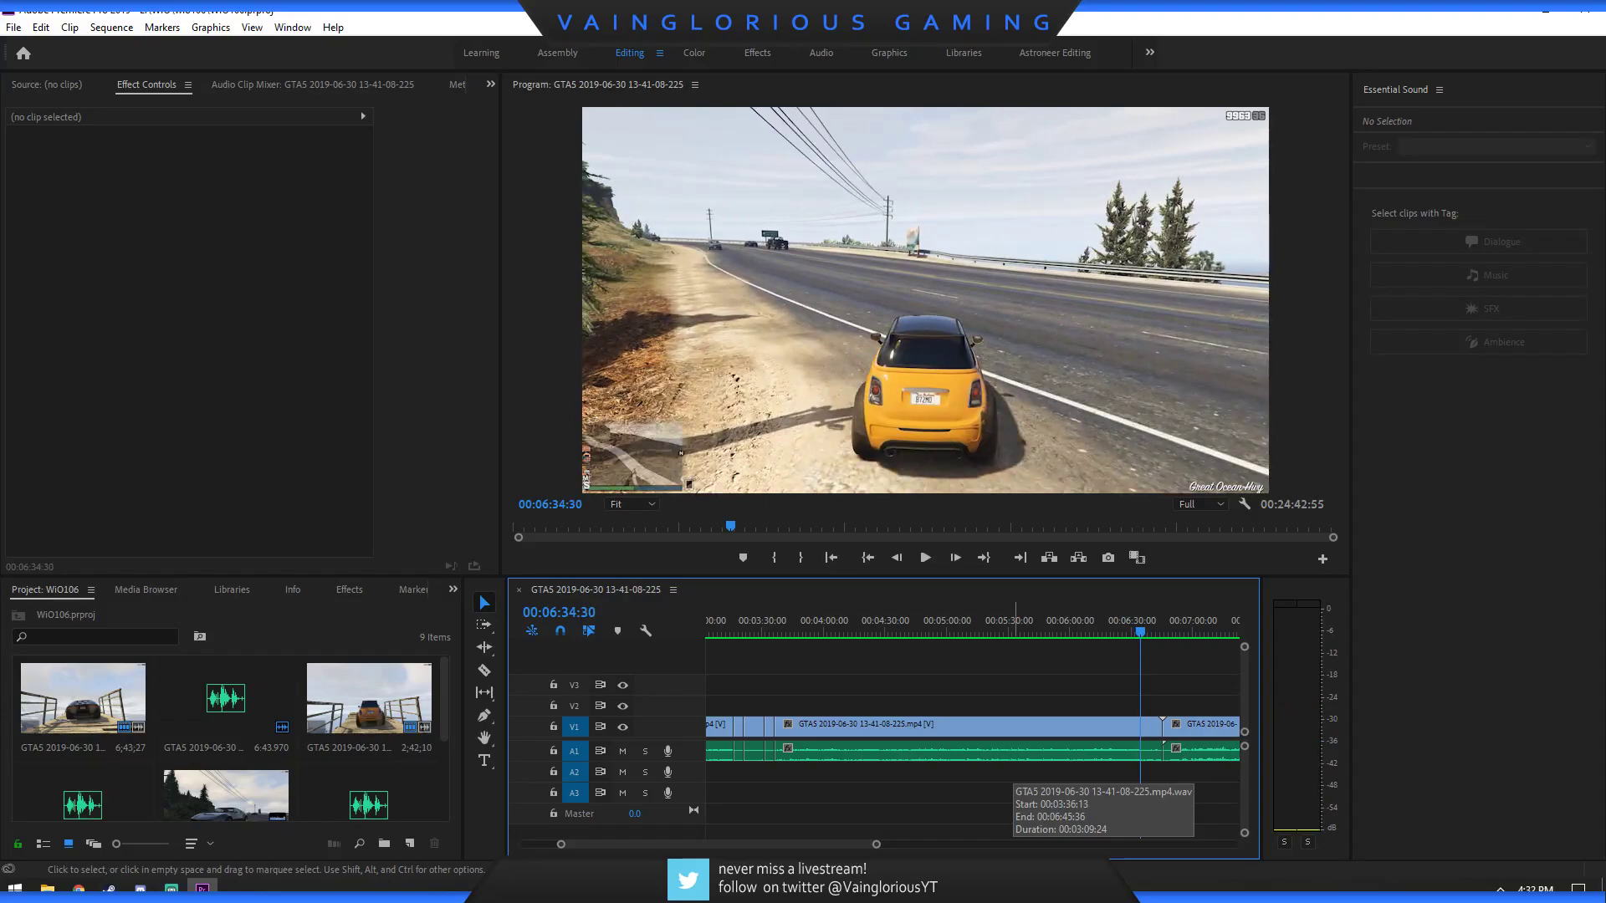
{"action": "key", "text": "Right"}
{"action": "key", "text": "Right"}
{"action": "key", "text": "Right"}
{"action": "key", "text": "Right"}
{"action": "key", "text": "Right"}
{"action": "key", "text": "Right"}
{"action": "key", "text": "Right"}
{"action": "key", "text": "Right"}
{"action": "key", "text": "Right"}
{"action": "key", "text": "Right"}
{"action": "key", "text": "Right"}
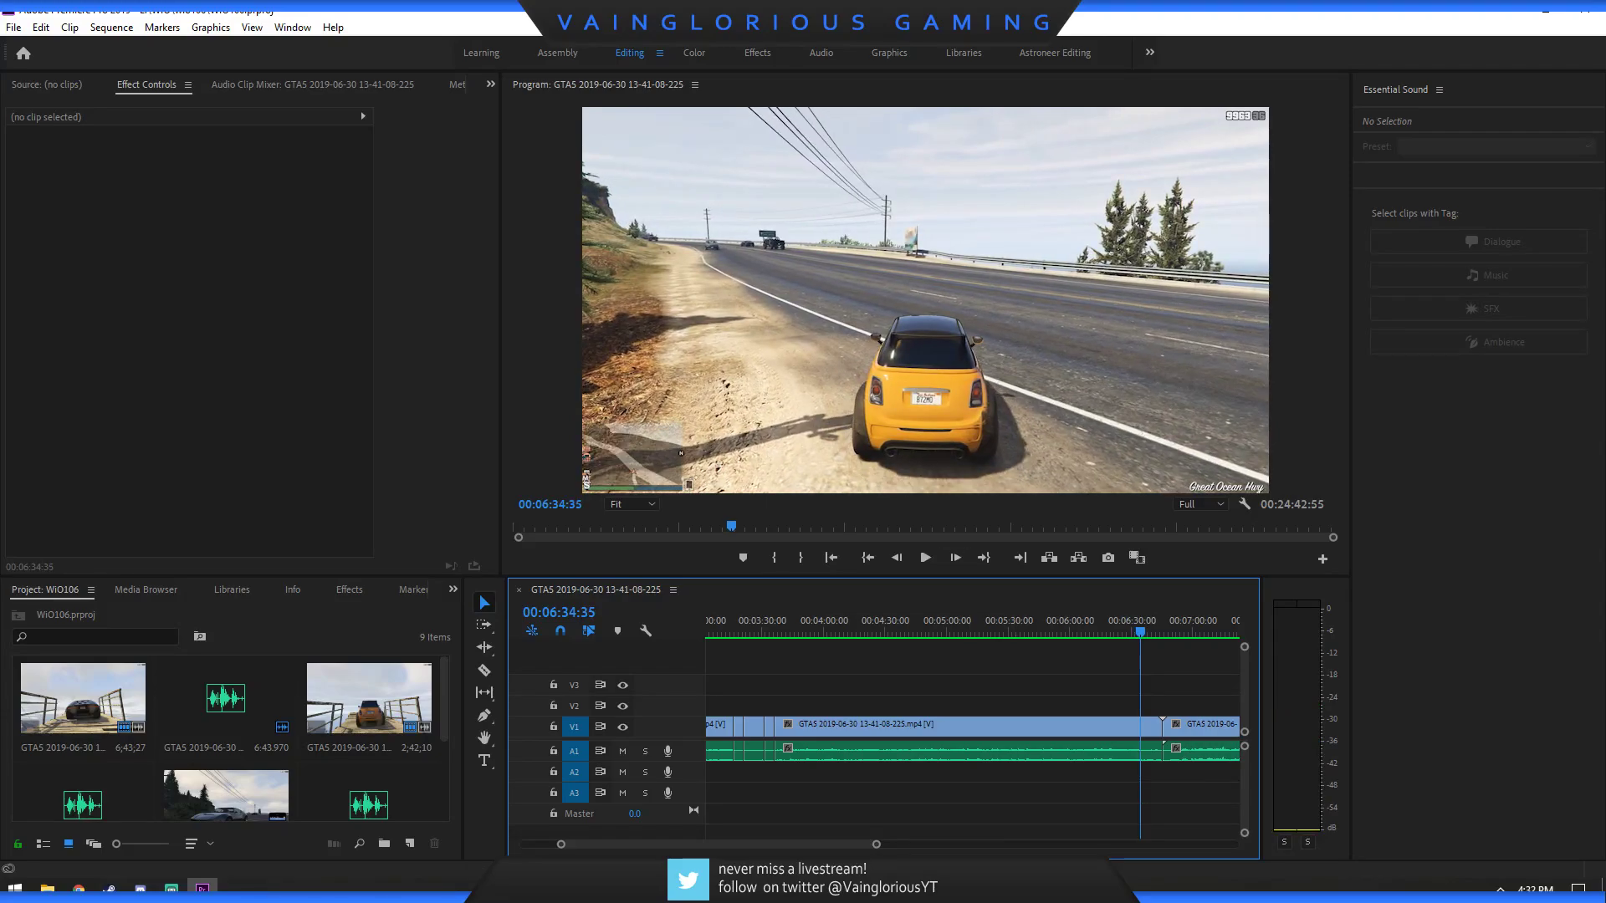
{"action": "key", "text": "Right"}
{"action": "key", "text": "Right"}
{"action": "key", "text": "Right"}
{"action": "key", "text": "Right"}
{"action": "key", "text": "Right"}
{"action": "key", "text": "Right"}
{"action": "key", "text": "Right"}
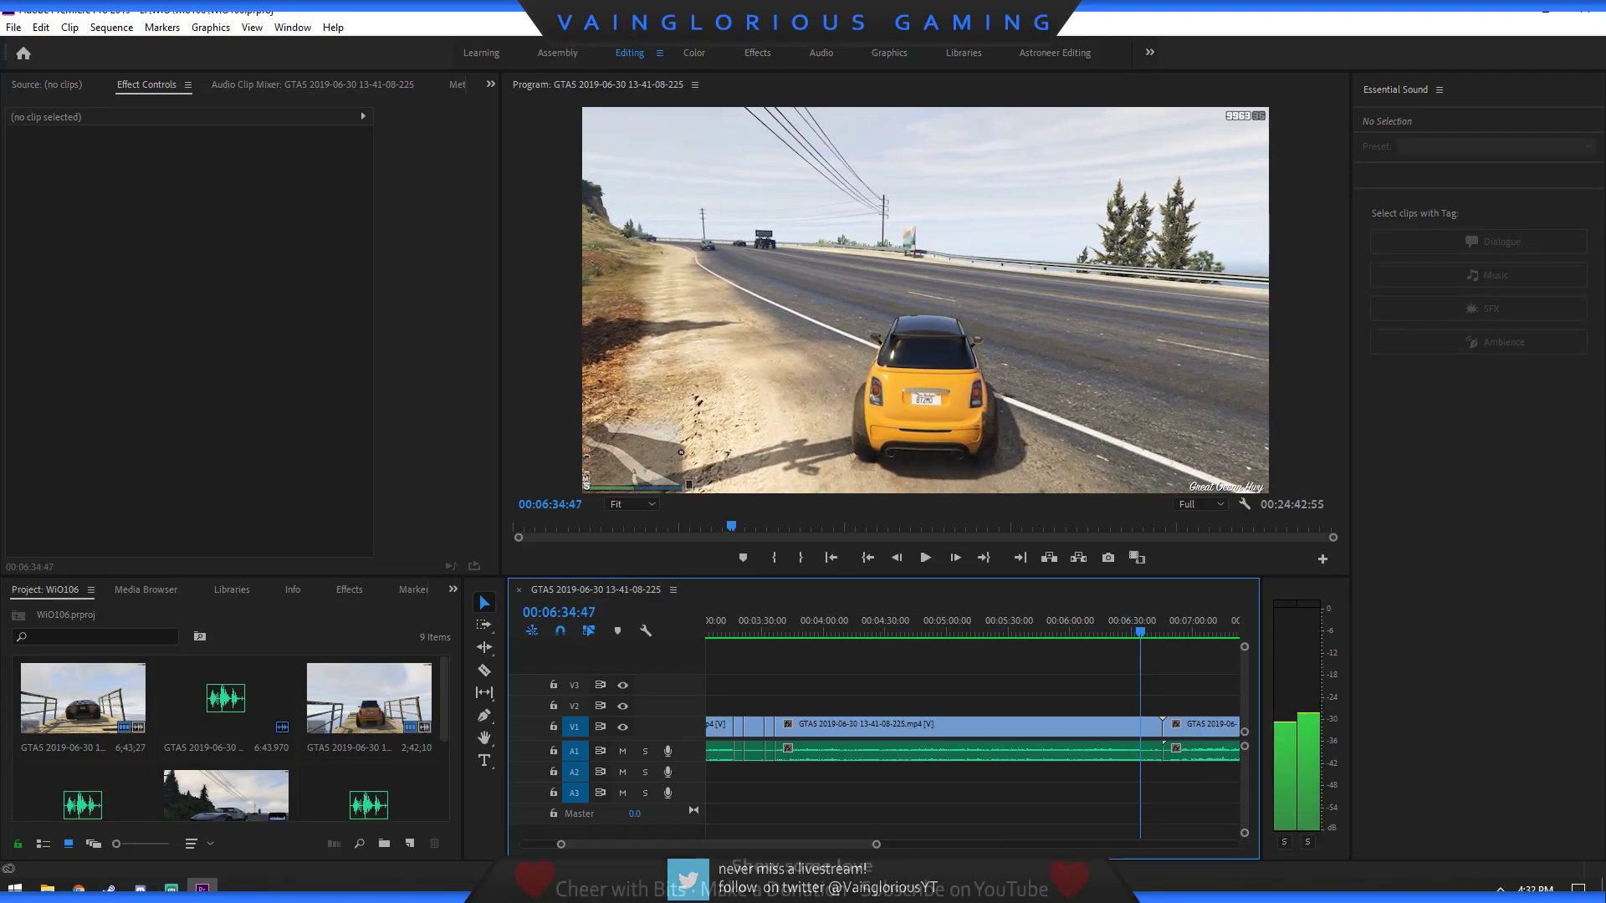
{"action": "key", "text": "Right"}
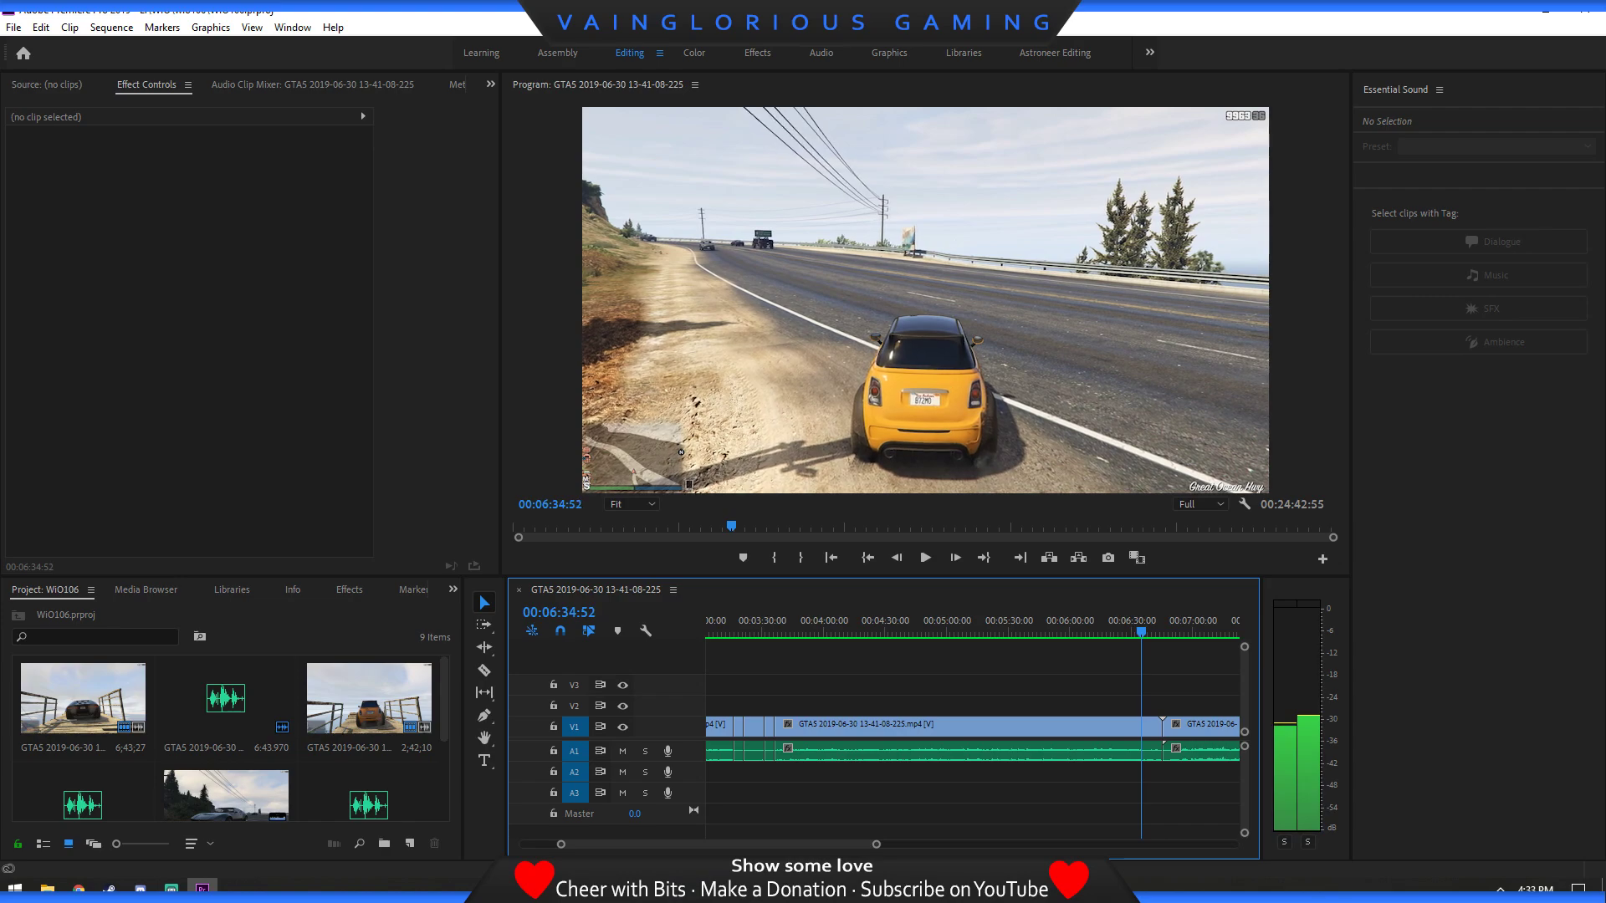
{"action": "key", "text": "c"}
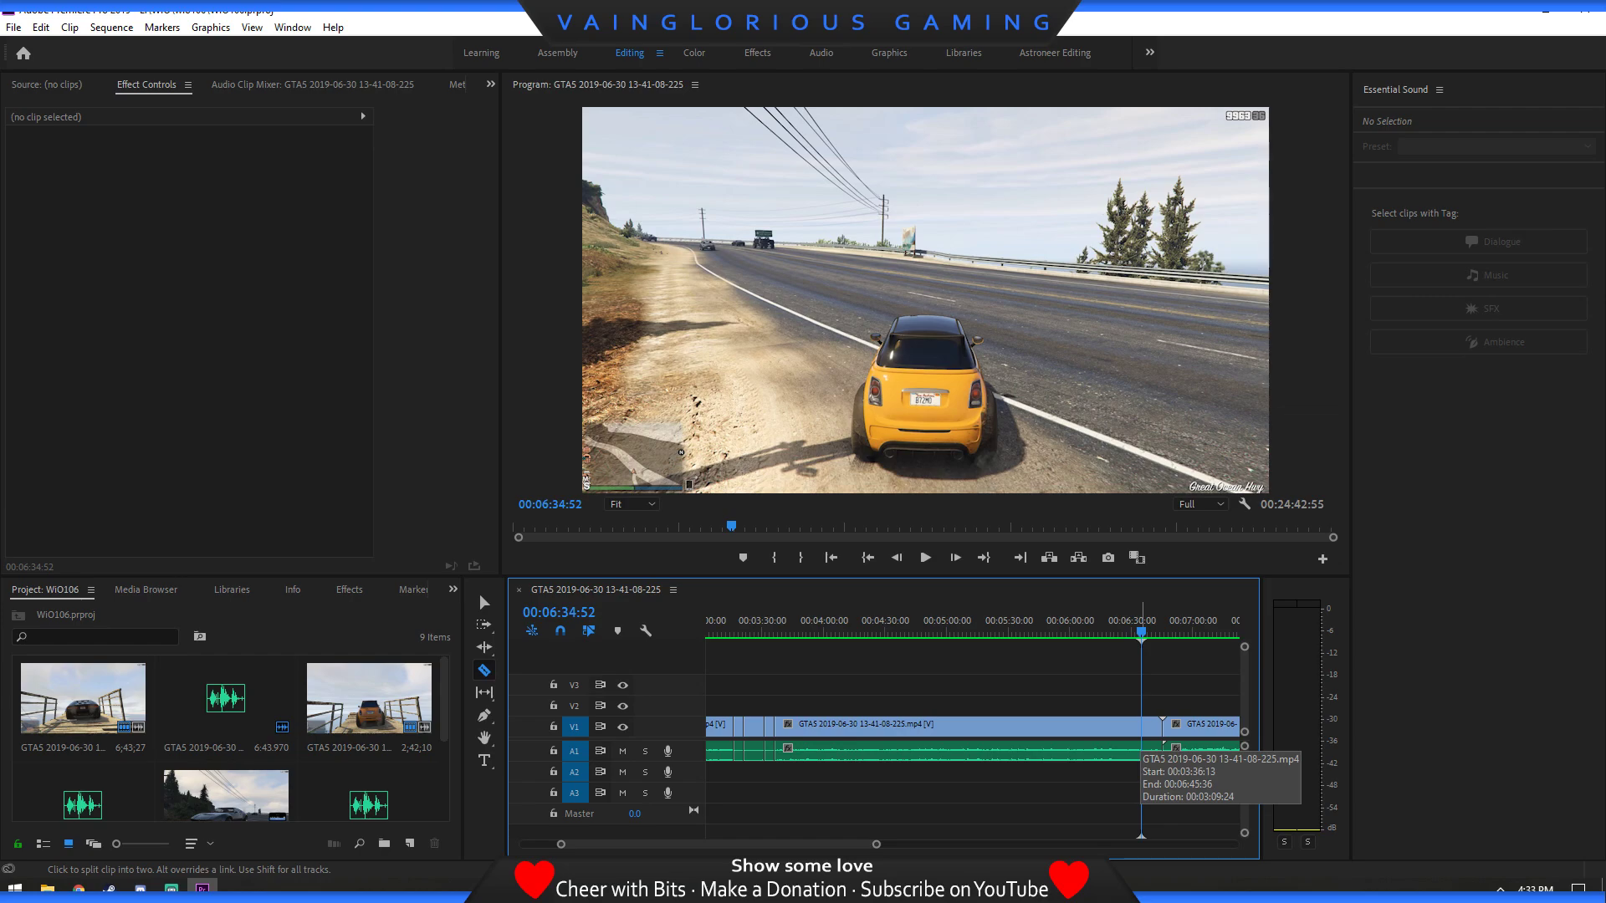
{"action": "key", "text": "Right"}
{"action": "left_click", "coordinate": [1140, 733]}
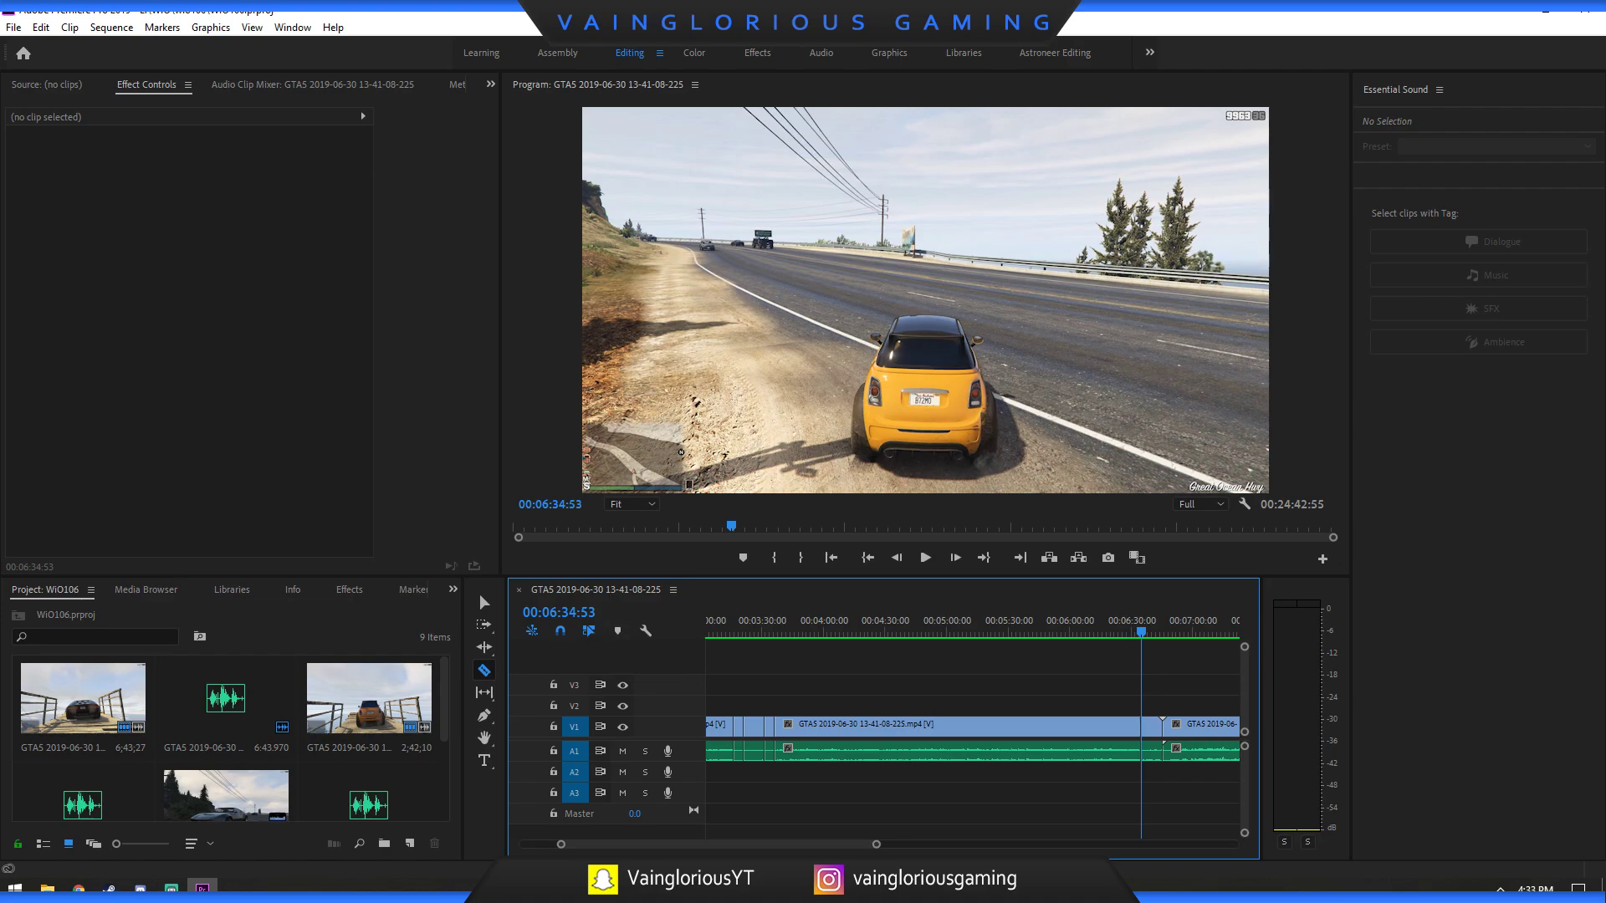
Play forward about five seconds and split the clip with its audio at 00:06:39:53.
{"action": "key", "text": "space"}
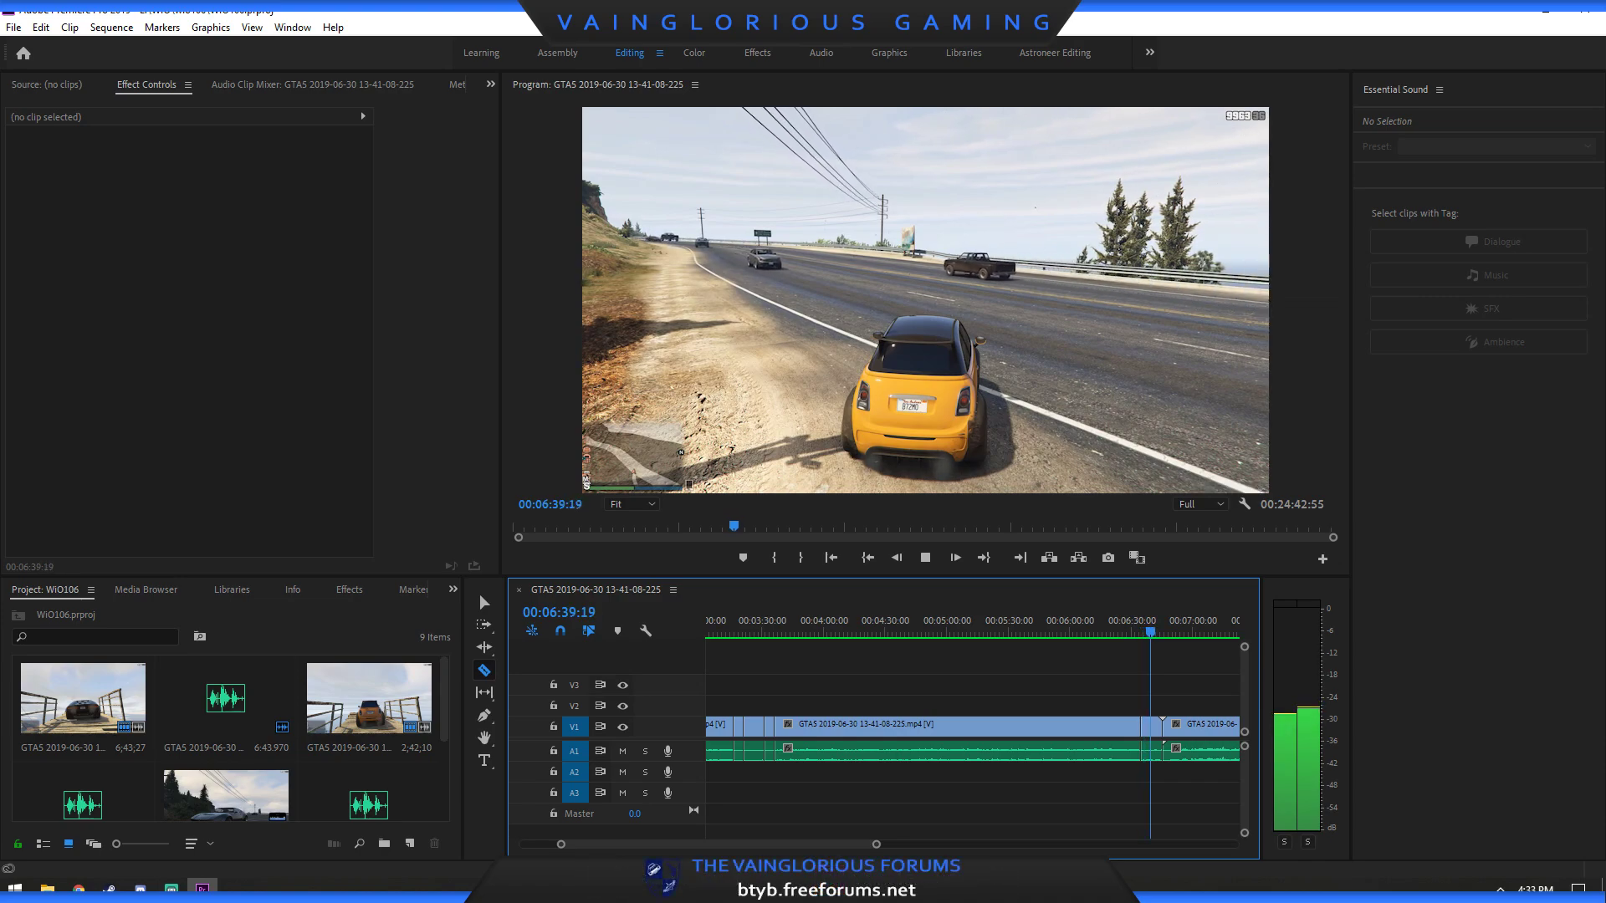
{"action": "key", "text": "space"}
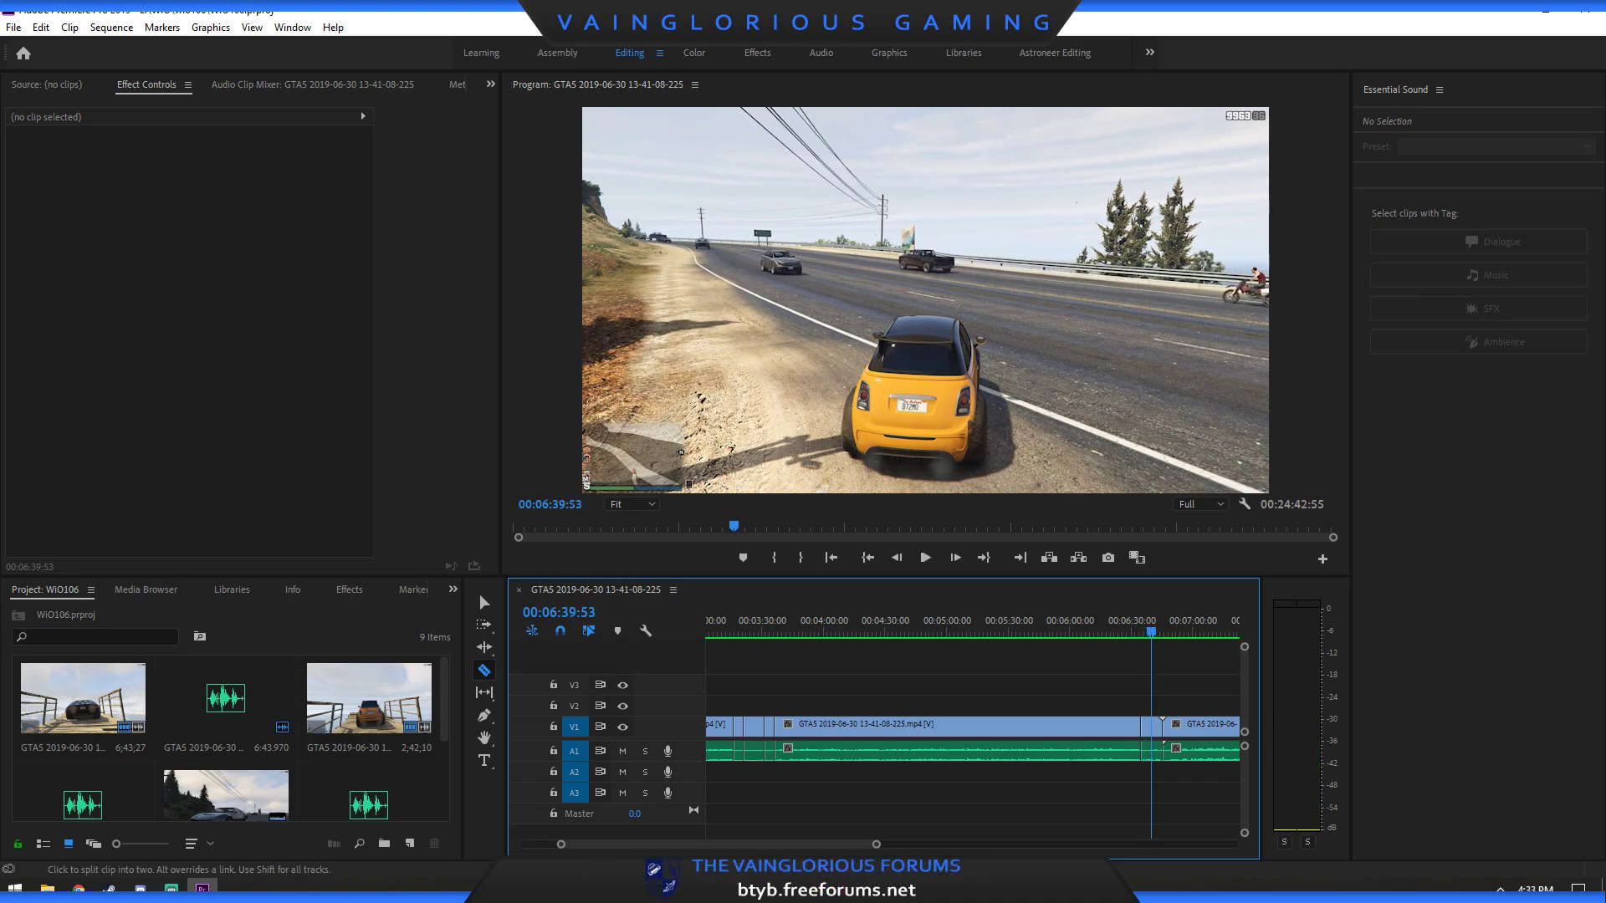
{"action": "left_click", "coordinate": [1142, 725]}
Ripple delete the last piece of the 13-41-08-225 clip after 00:06:39:53, including its audio.
{"action": "key", "text": "equal"}
{"action": "key", "text": "equal"}
{"action": "key", "text": "equal"}
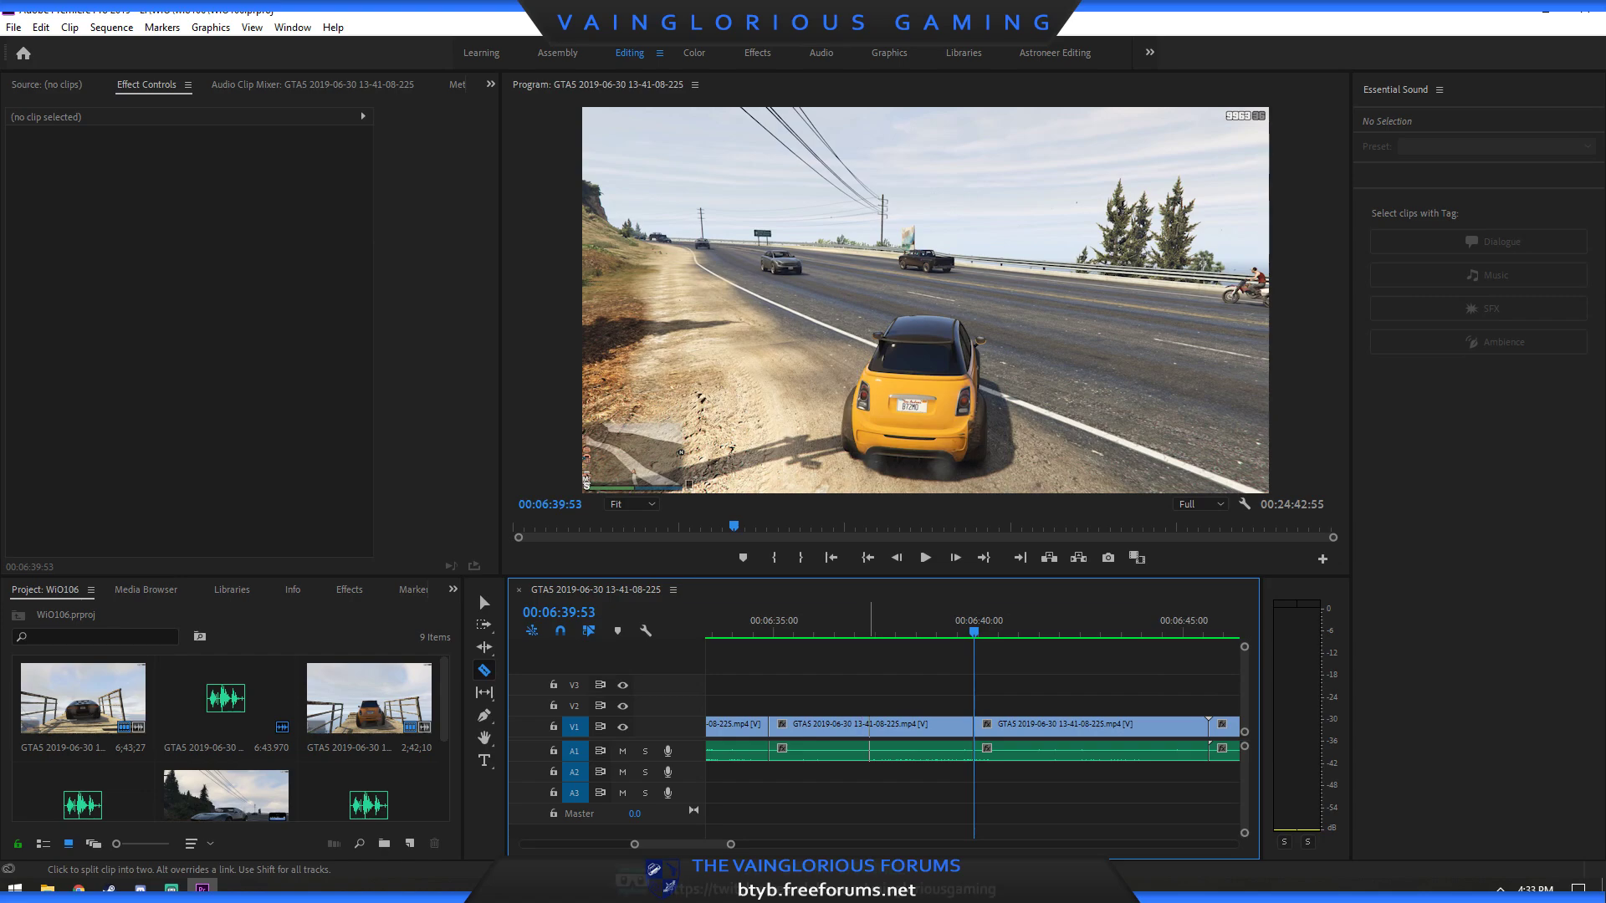
{"action": "key", "text": "v"}
{"action": "left_click", "coordinate": [1086, 736]}
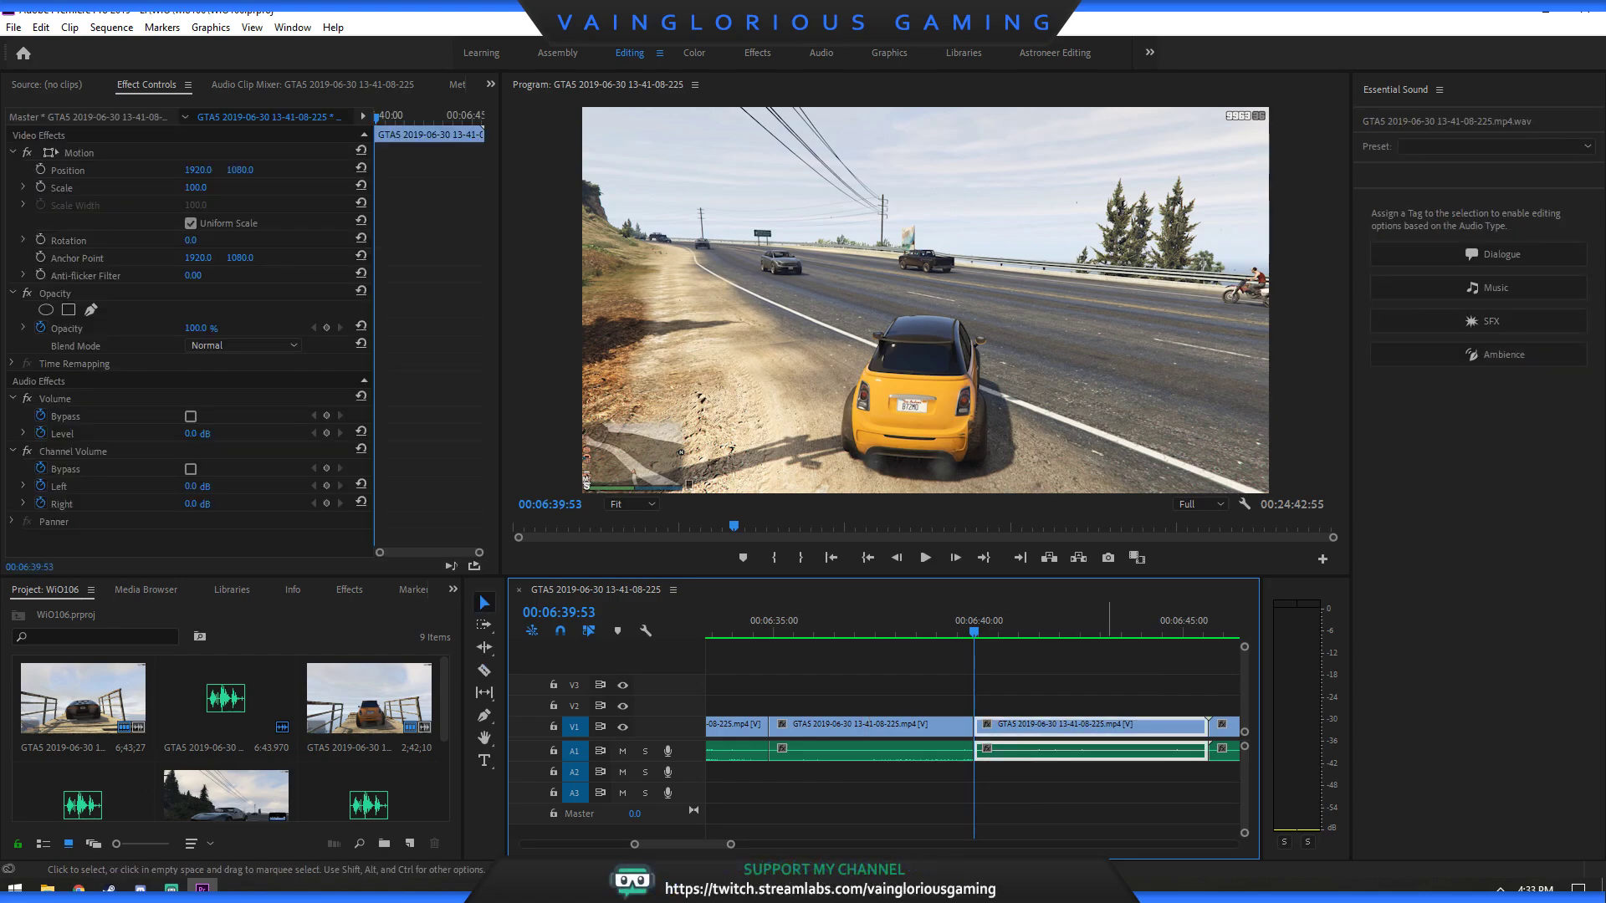
{"action": "key", "text": "shift+Delete"}
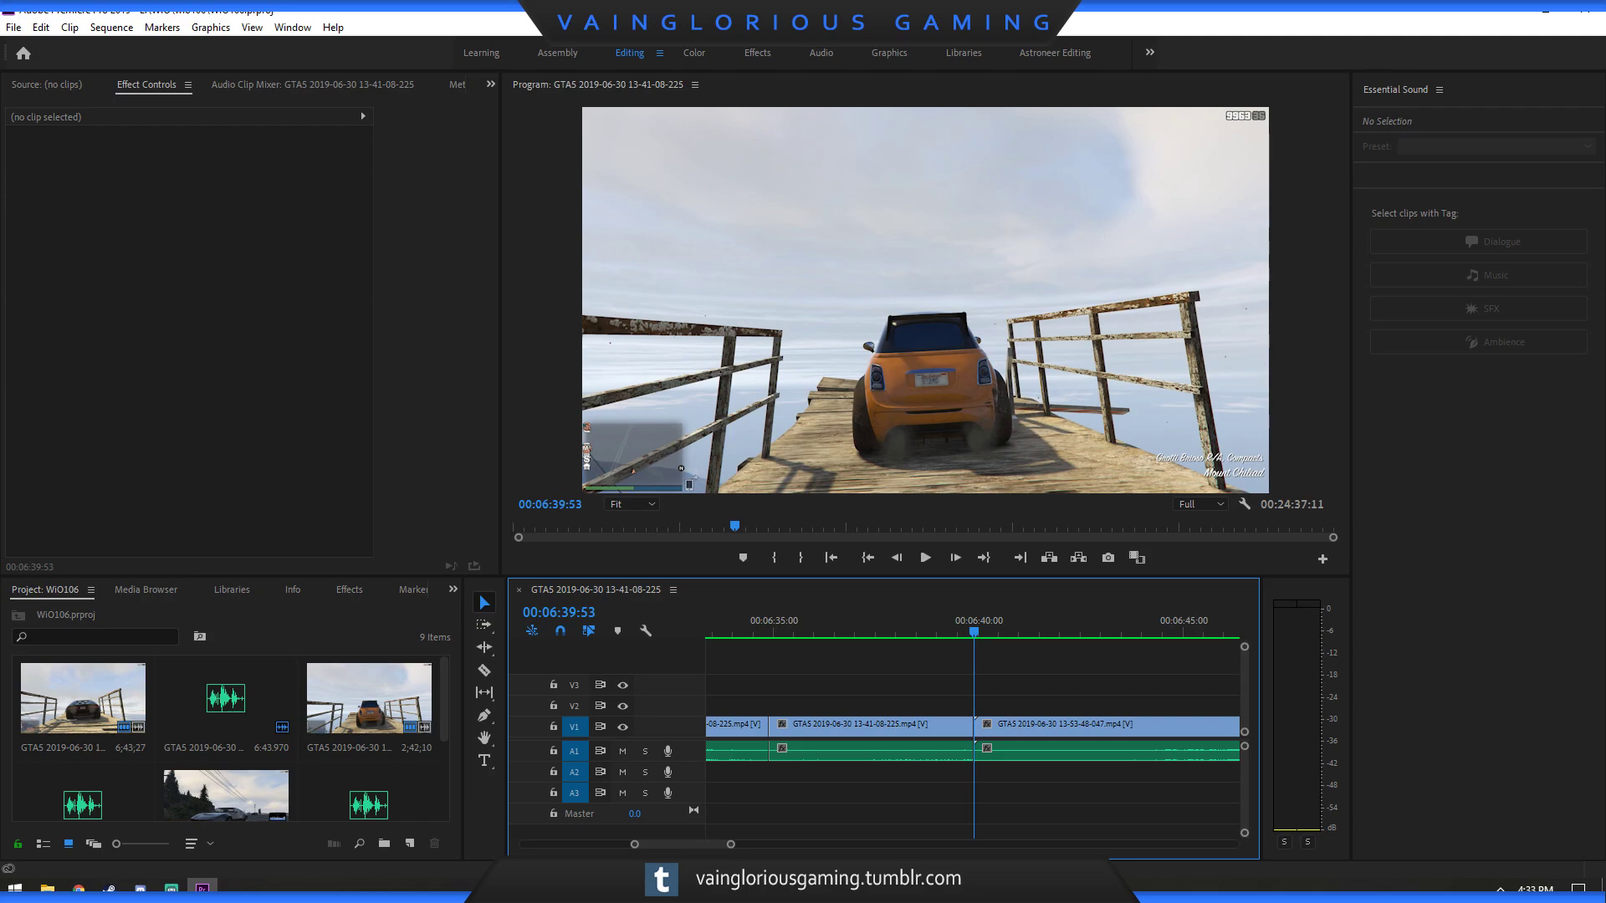
Play into the 13-53-48-047 clip, step frame by frame to 00:06:46:11 on the wooden platform, and split it with its audio.
{"action": "key", "text": "space"}
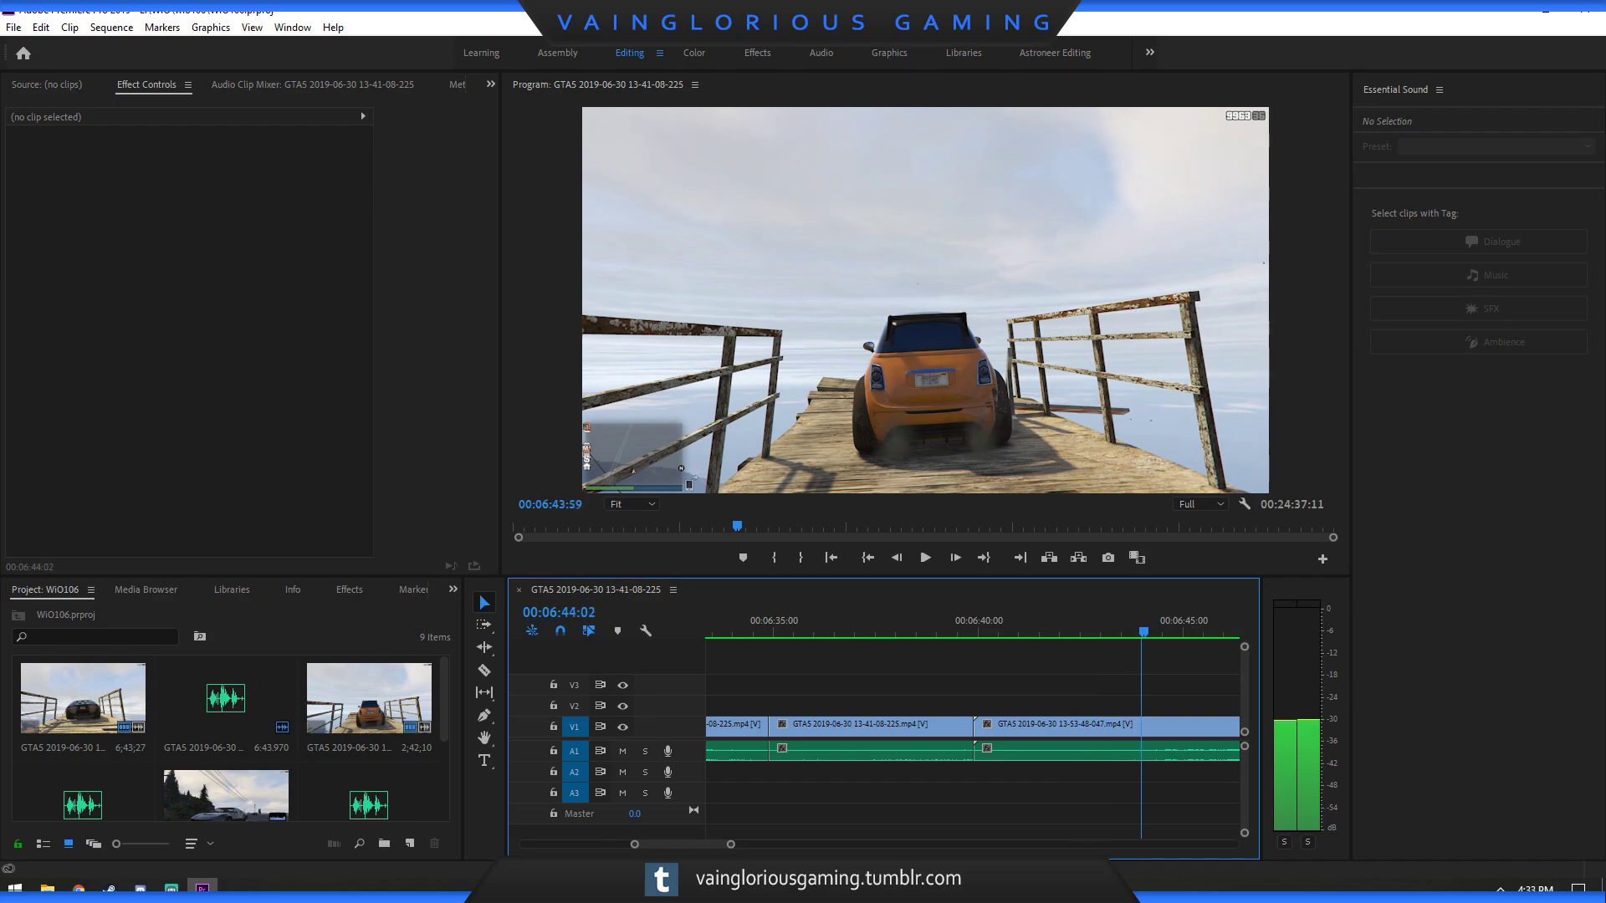
{"action": "key", "text": "space"}
{"action": "key", "text": "minus"}
{"action": "key", "text": "minus"}
{"action": "key", "text": "minus"}
{"action": "key", "text": "minus"}
{"action": "key", "text": "space"}
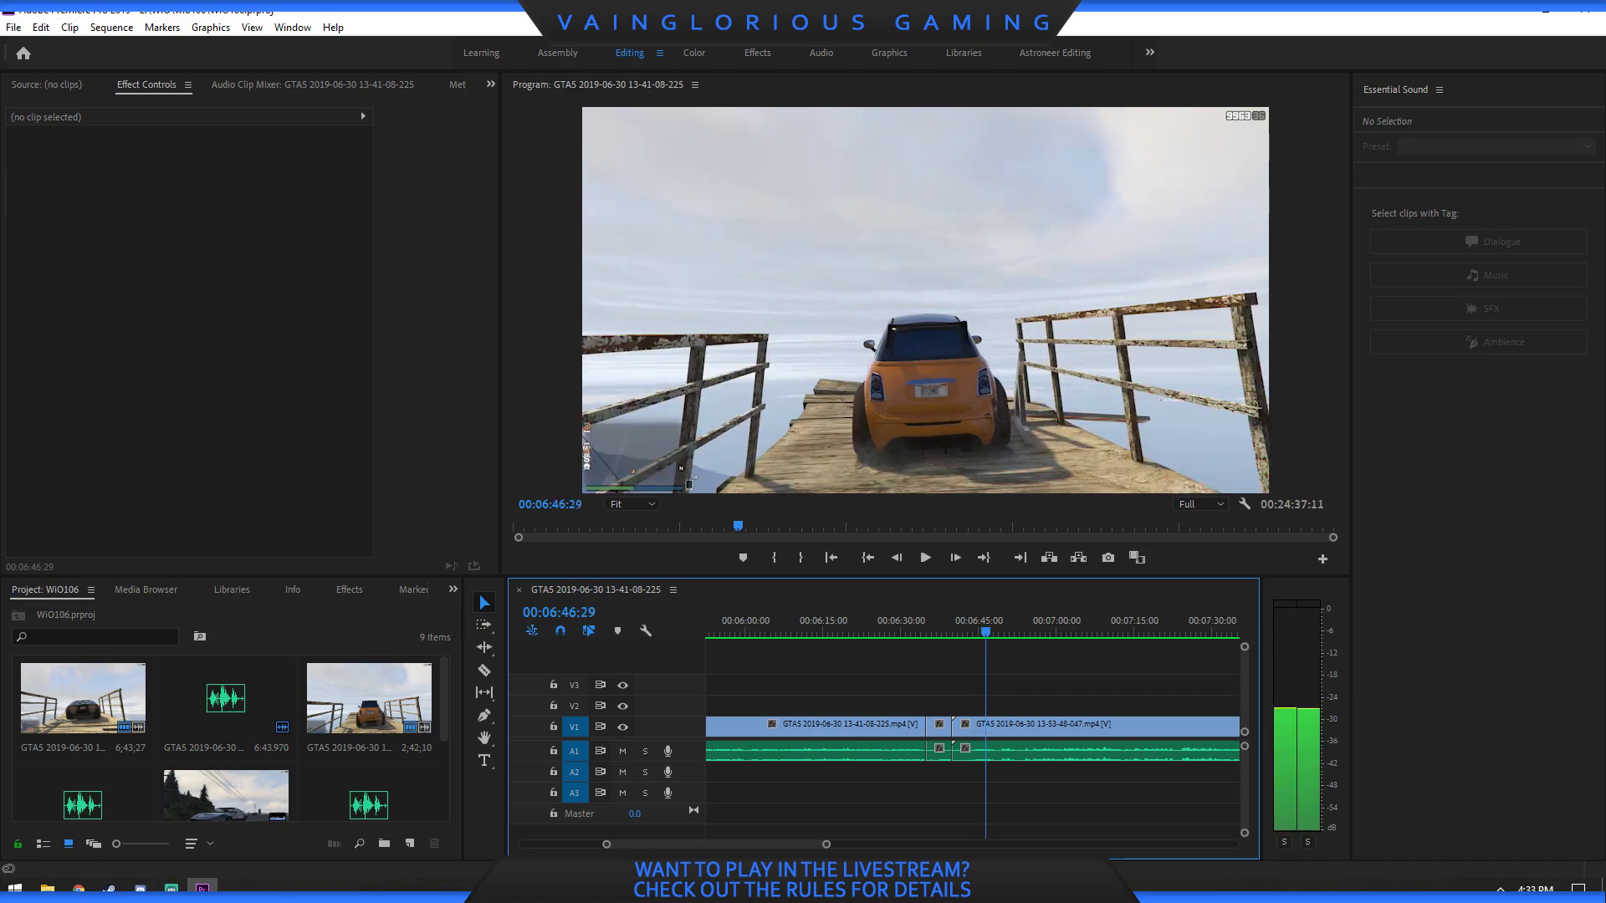
{"action": "key", "text": "Left"}
{"action": "key", "text": "Left"}
{"action": "key", "text": "Left"}
{"action": "key", "text": "Left"}
{"action": "key", "text": "Left"}
{"action": "key", "text": "Left"}
{"action": "key", "text": "Left"}
{"action": "key", "text": "Left"}
{"action": "key", "text": "Left"}
{"action": "key", "text": "Left"}
{"action": "key", "text": "Left"}
{"action": "key", "text": "Left"}
{"action": "key", "text": "Left"}
{"action": "key", "text": "Left"}
{"action": "key", "text": "Left"}
{"action": "key", "text": "Left"}
{"action": "key", "text": "Left"}
{"action": "key", "text": "Left"}
{"action": "key", "text": "Left"}
{"action": "key", "text": "Left"}
{"action": "key", "text": "Right"}
{"action": "key", "text": "Right"}
{"action": "key", "text": "Left"}
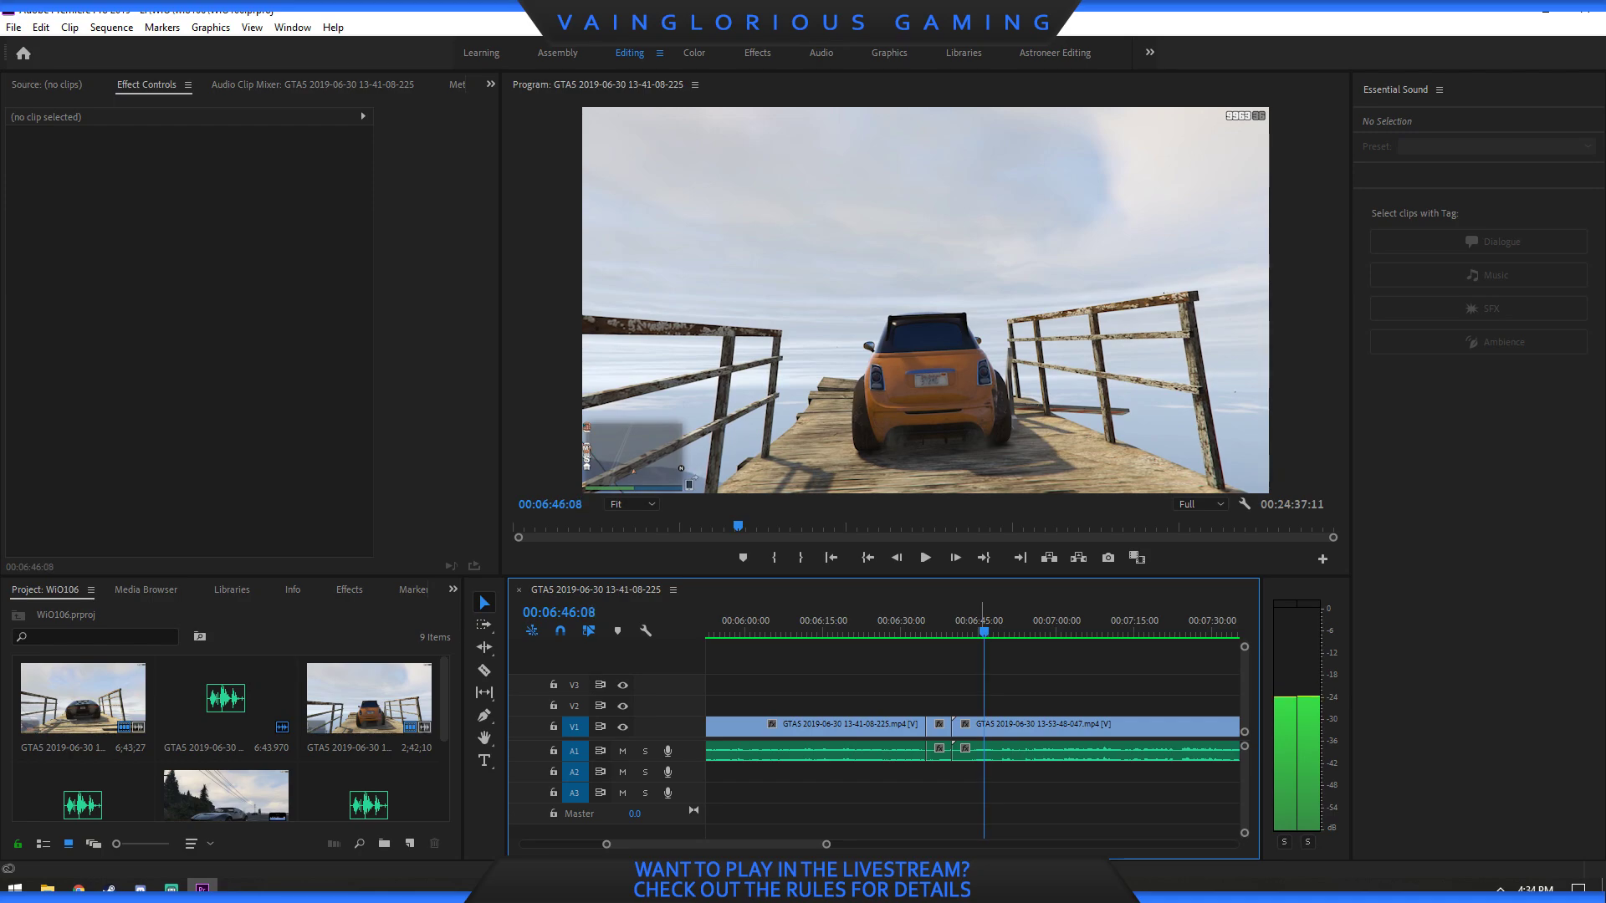
{"action": "key", "text": "Right"}
{"action": "key", "text": "Right"}
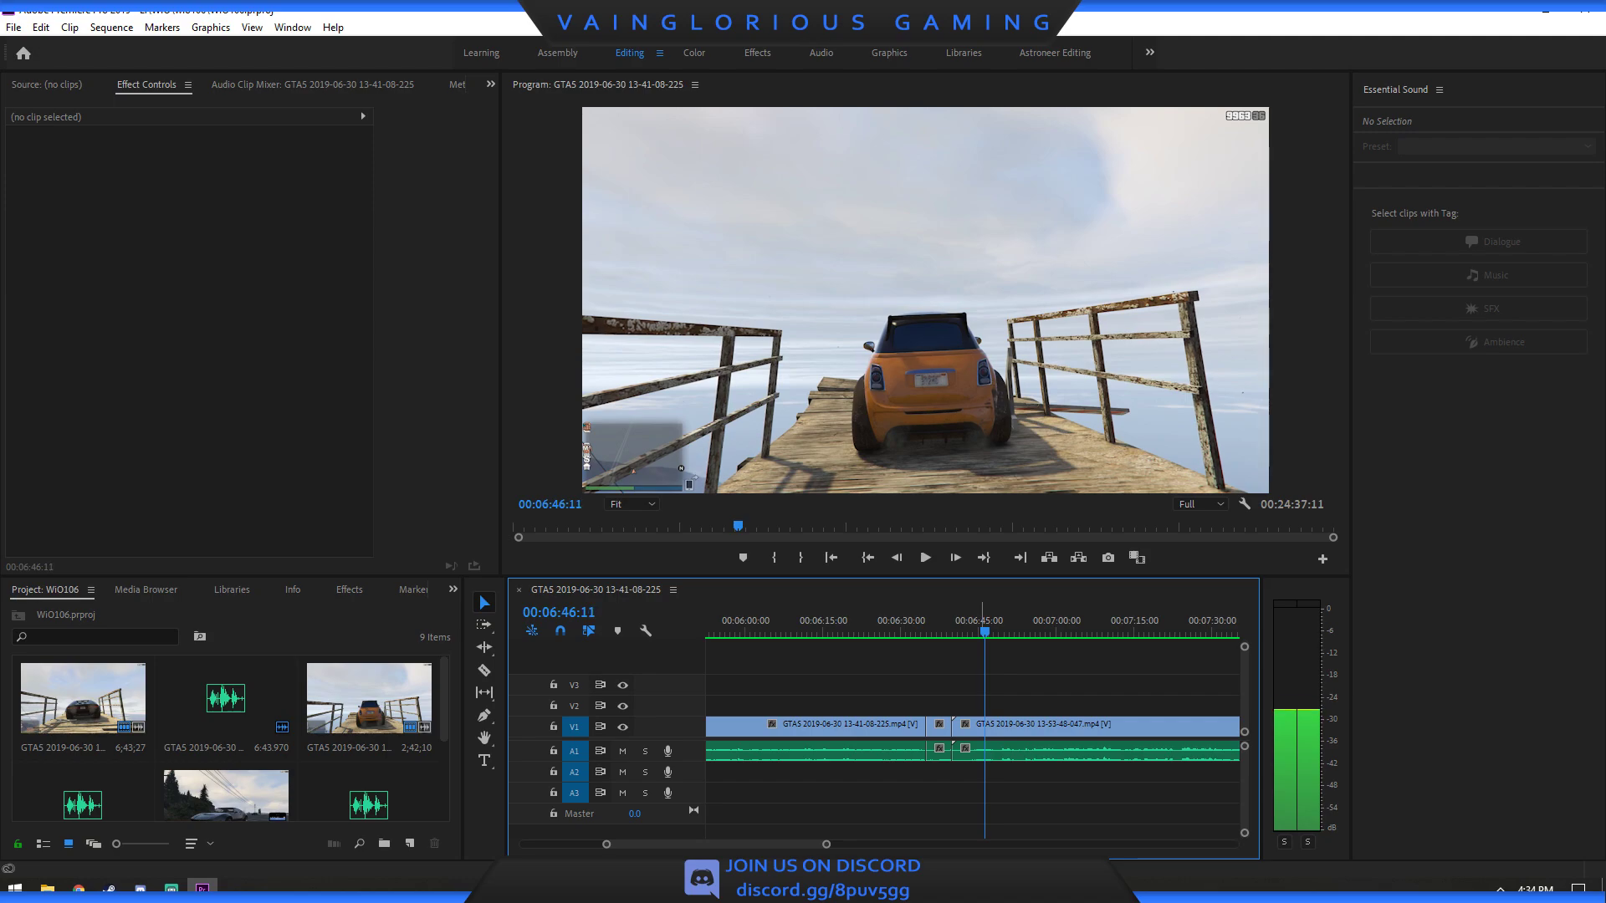
{"action": "key", "text": "Right"}
{"action": "key", "text": "Left"}
{"action": "key", "text": "Right"}
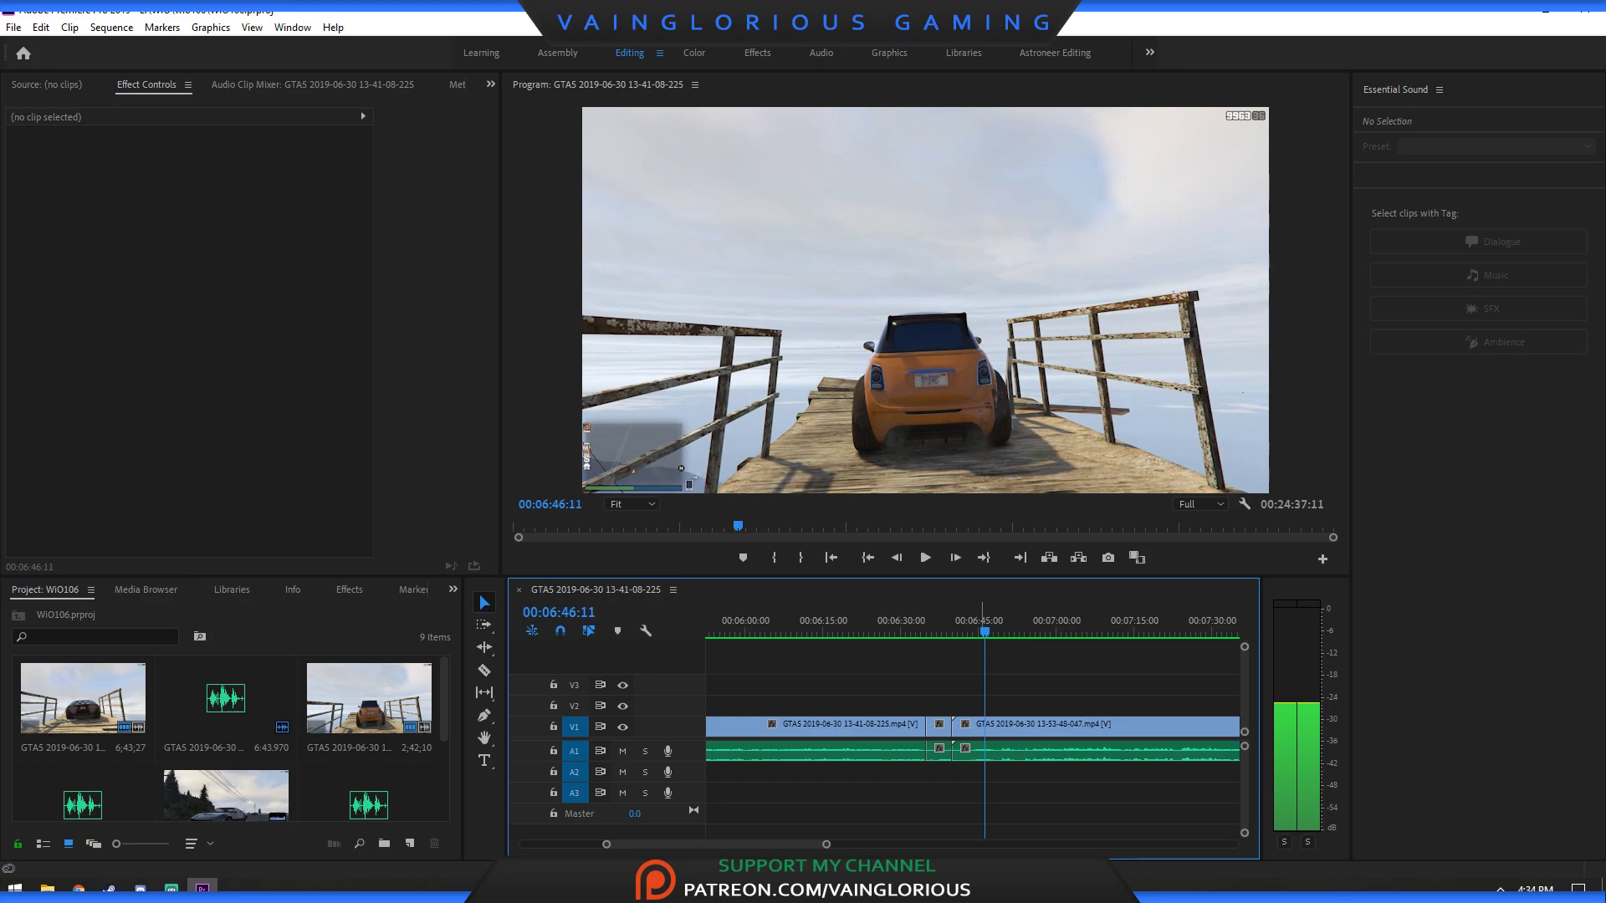
{"action": "key", "text": "c"}
{"action": "left_click", "coordinate": [984, 724]}
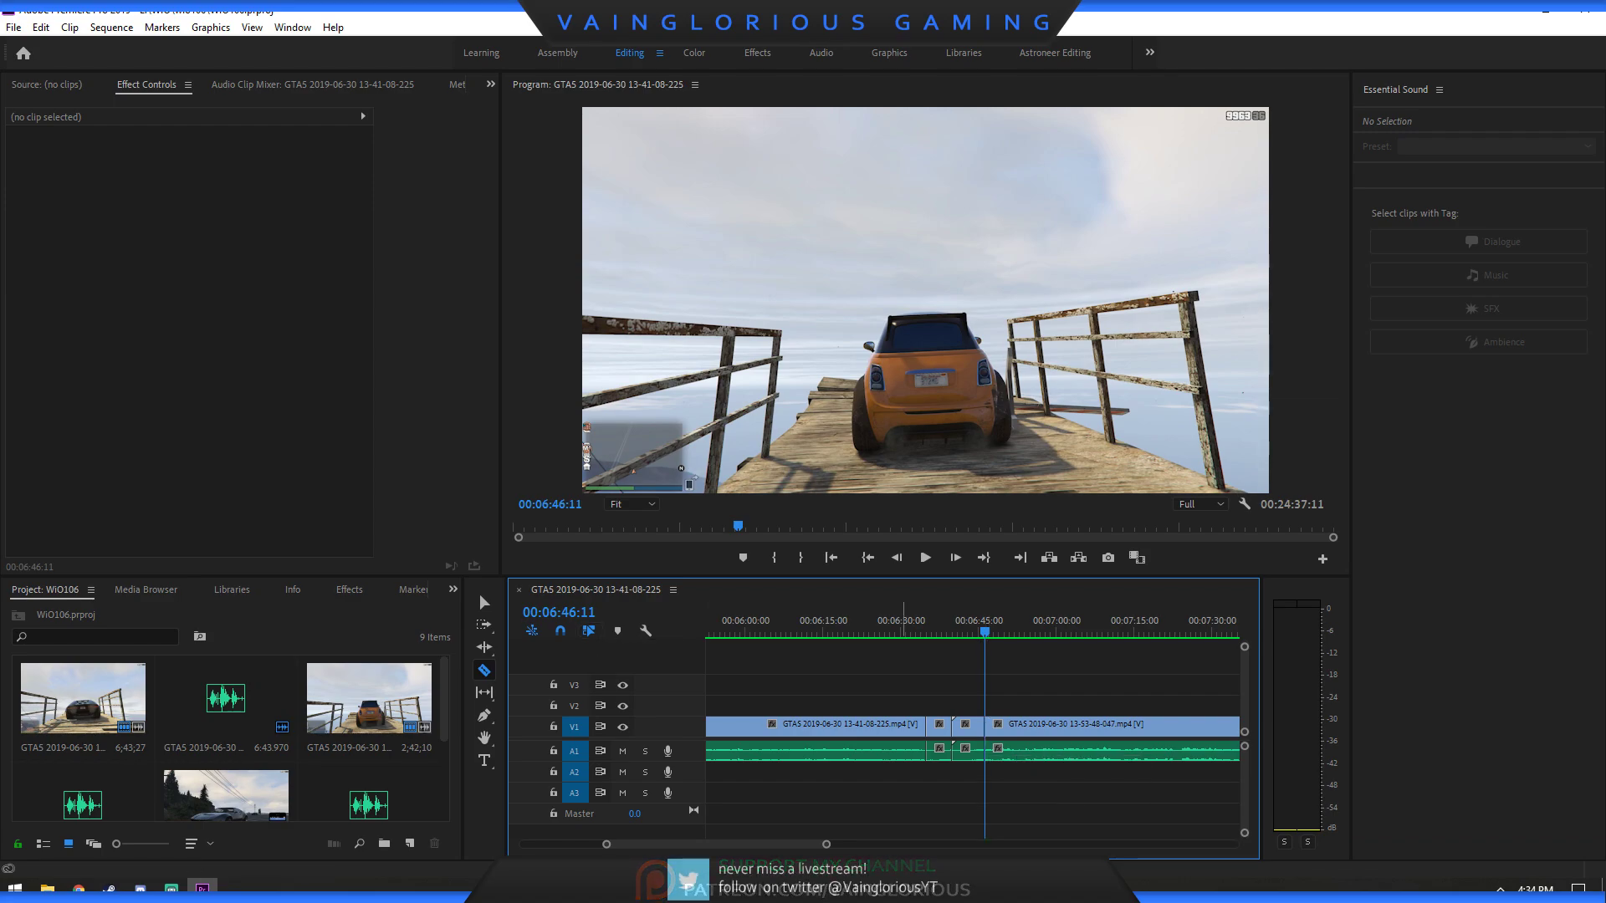
Play backward about five seconds and split the 13-53-48-047 clip with its audio at 00:06:41:11.
{"action": "key", "text": "j"}
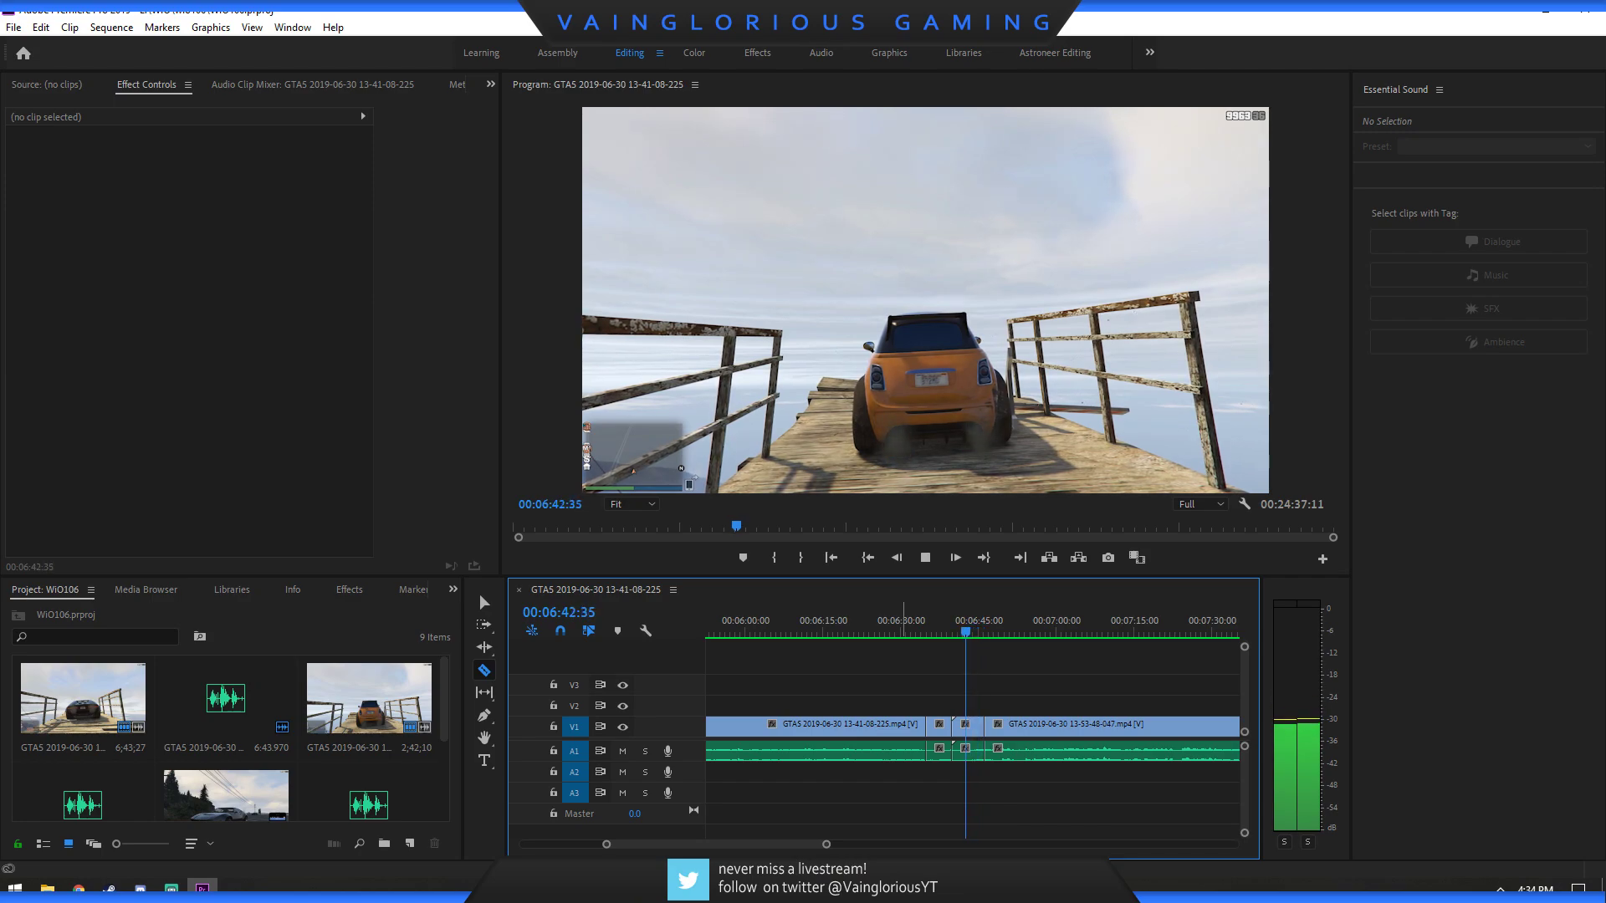
{"action": "key", "text": "k"}
{"action": "key", "text": "Right"}
{"action": "left_click", "coordinate": [959, 726]}
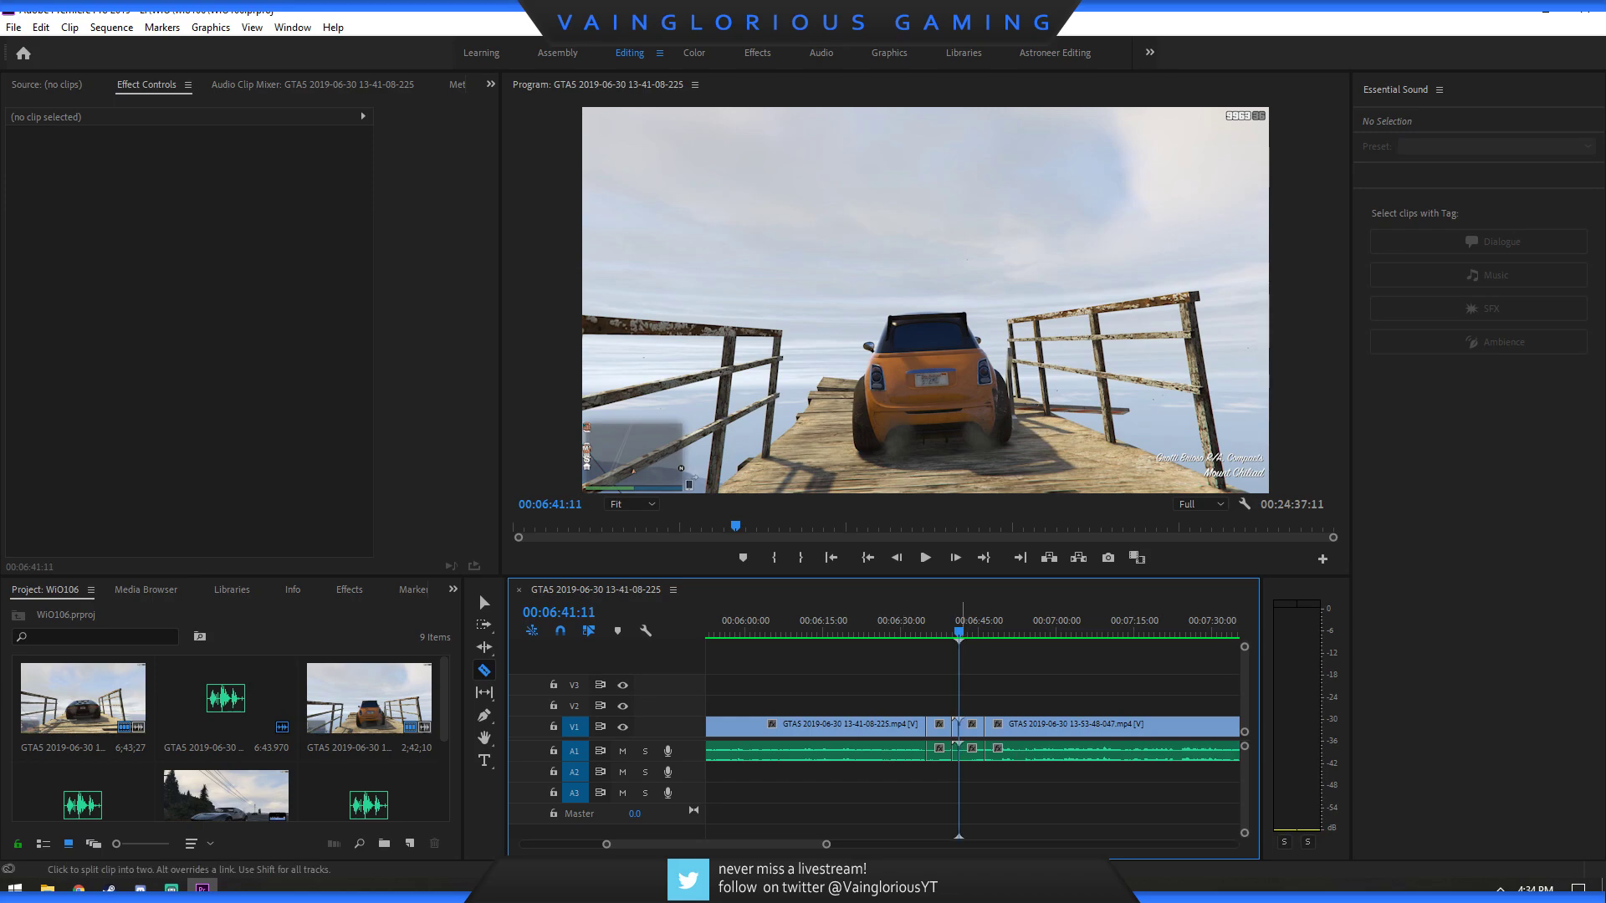
Ripple delete the short segment between 00:06:39:53 and 00:06:41:11 with its audio.
{"action": "key", "text": "v"}
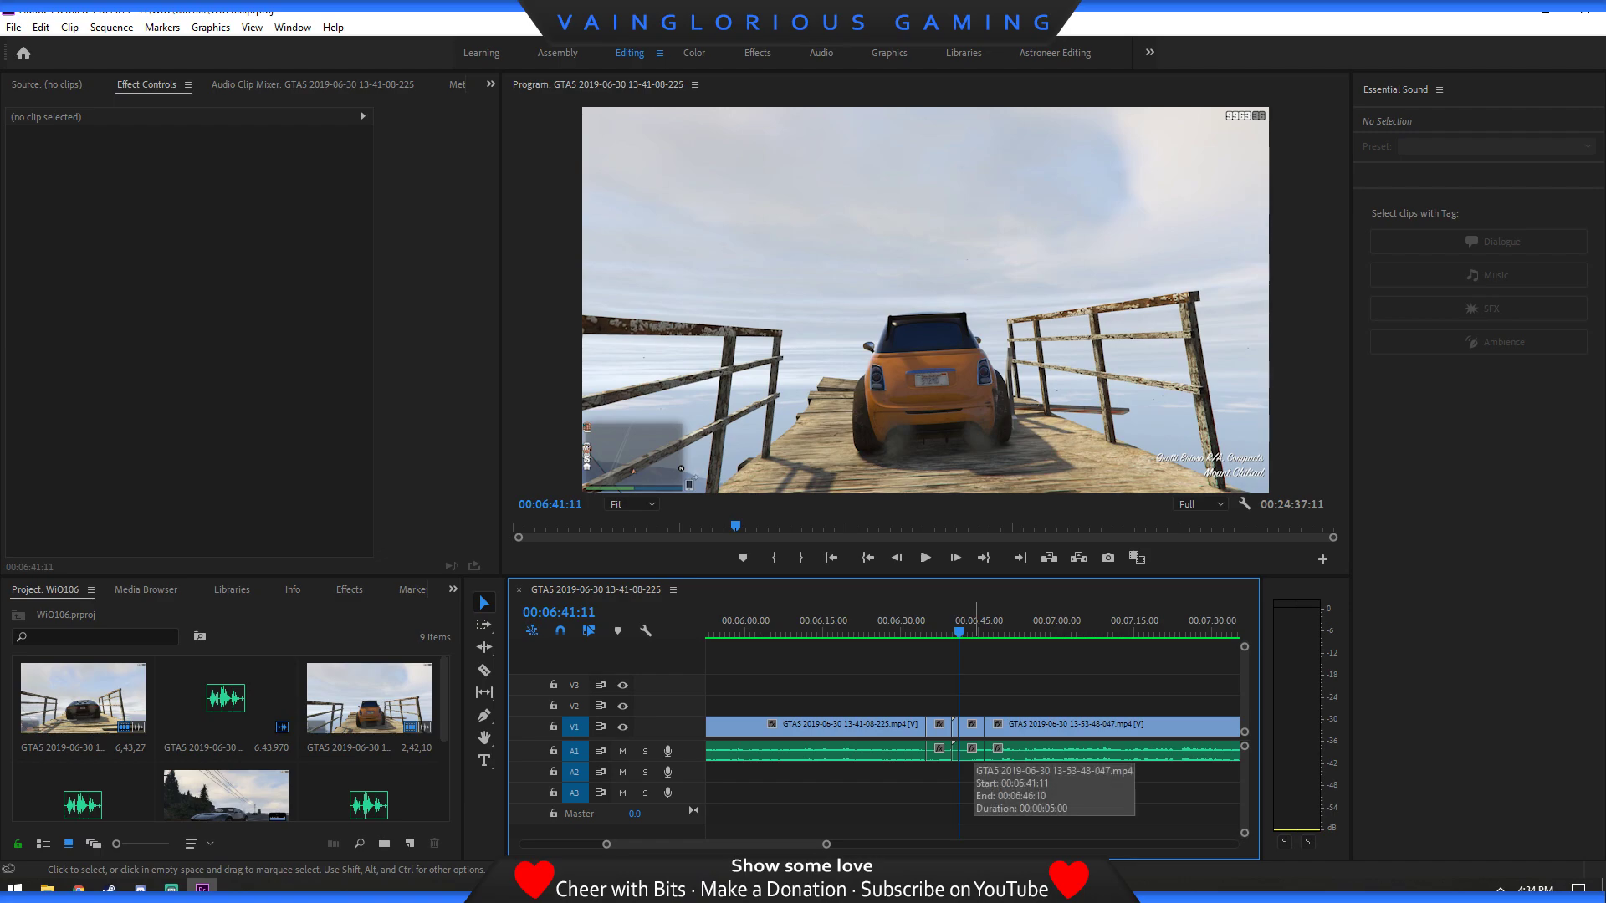
{"action": "left_click", "coordinate": [954, 750]}
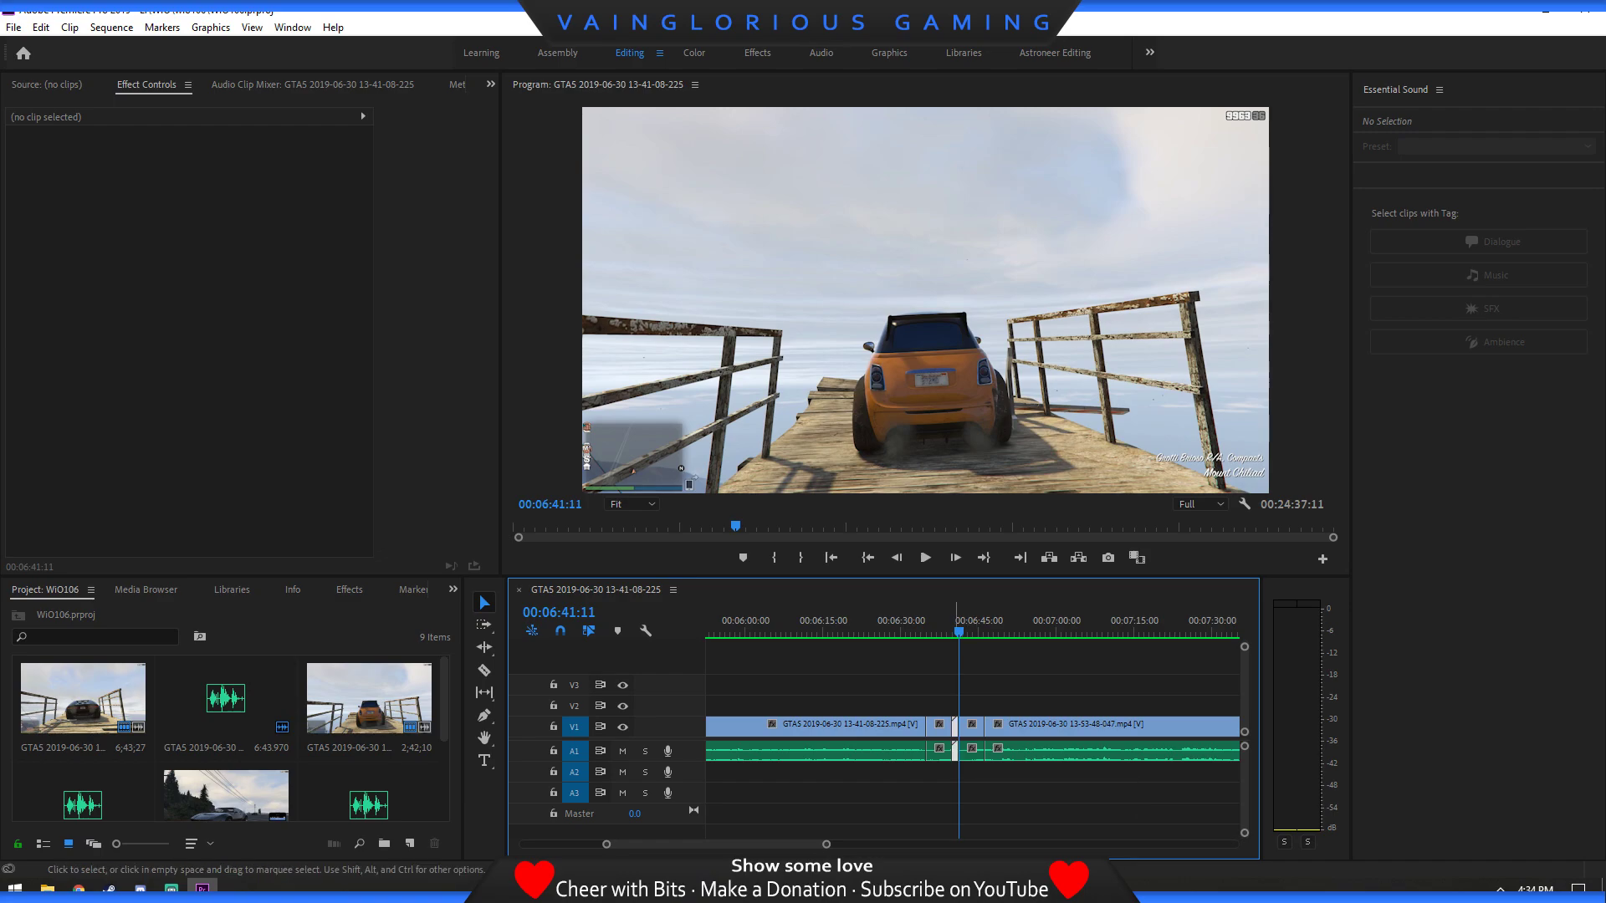
{"action": "key", "text": "shift+Delete"}
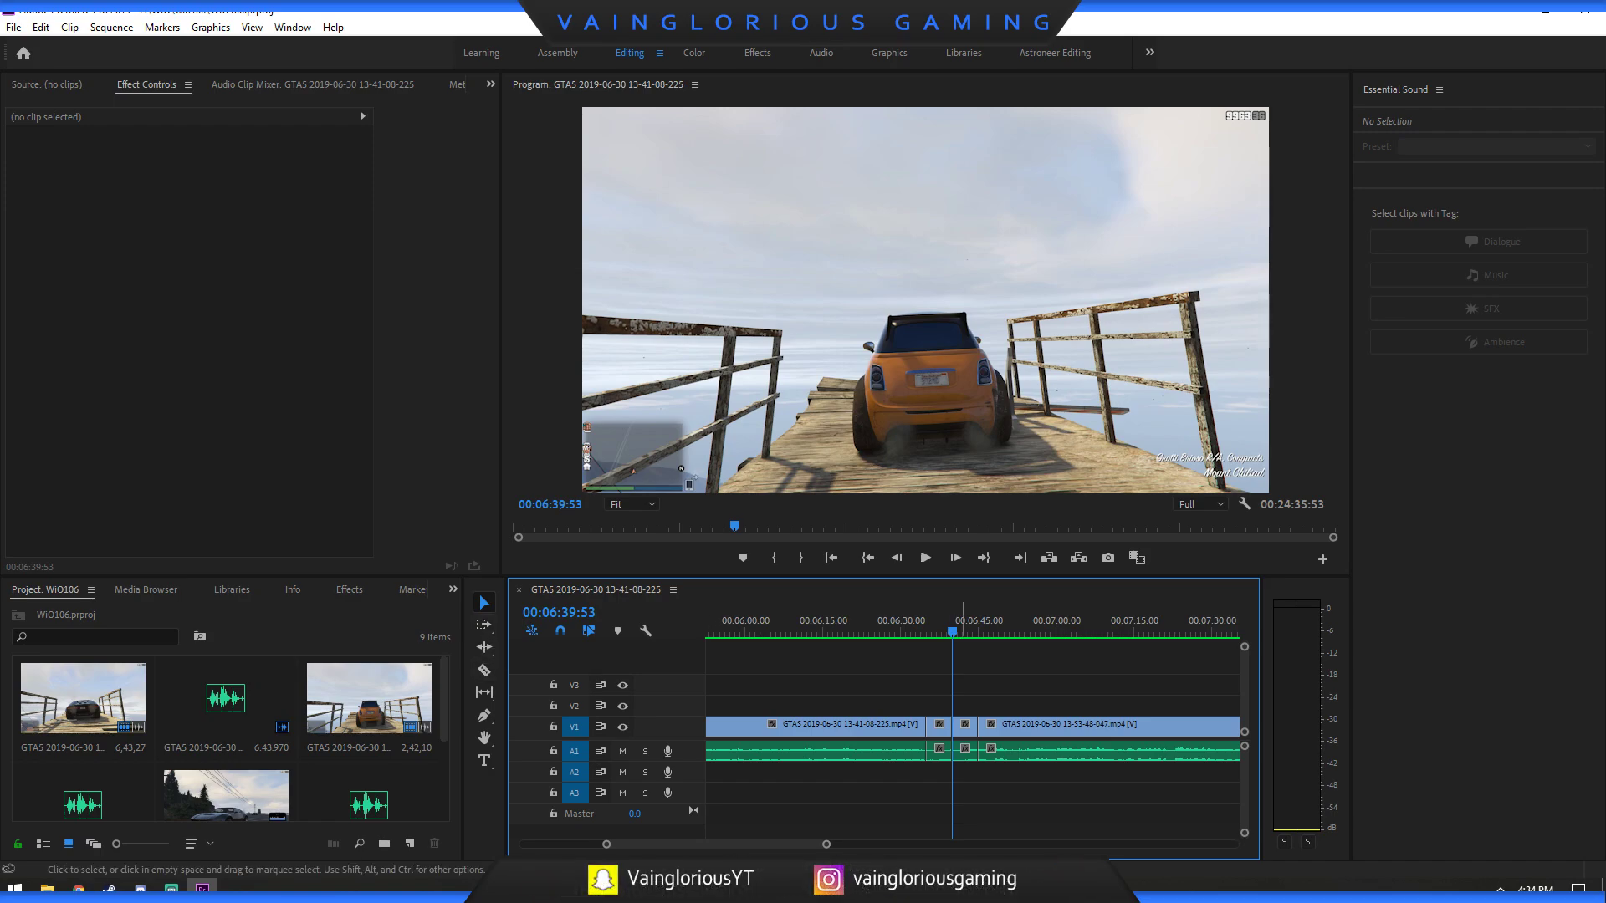
Play the 13-53-48-047 clip from about 00:08:28:02 to 00:08:30:30 on the highway and split it with its audio.
{"action": "left_click_drag", "start_coordinate": [826, 844], "coordinate": [907, 844]}
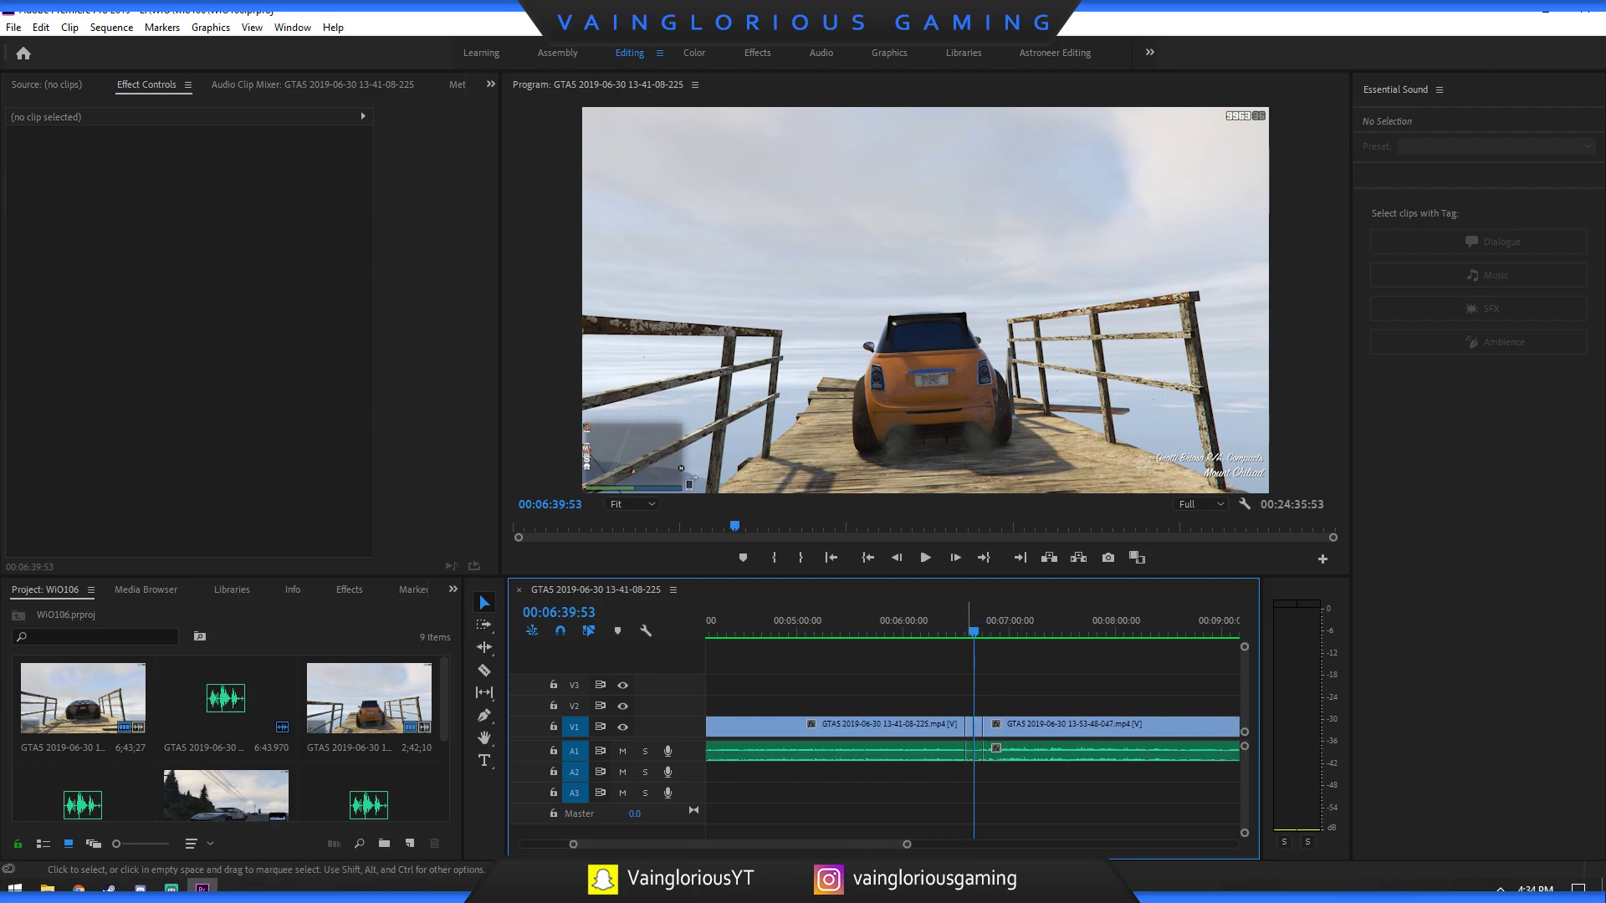
{"action": "left_click_drag", "start_coordinate": [973, 632], "coordinate": [1164, 631]}
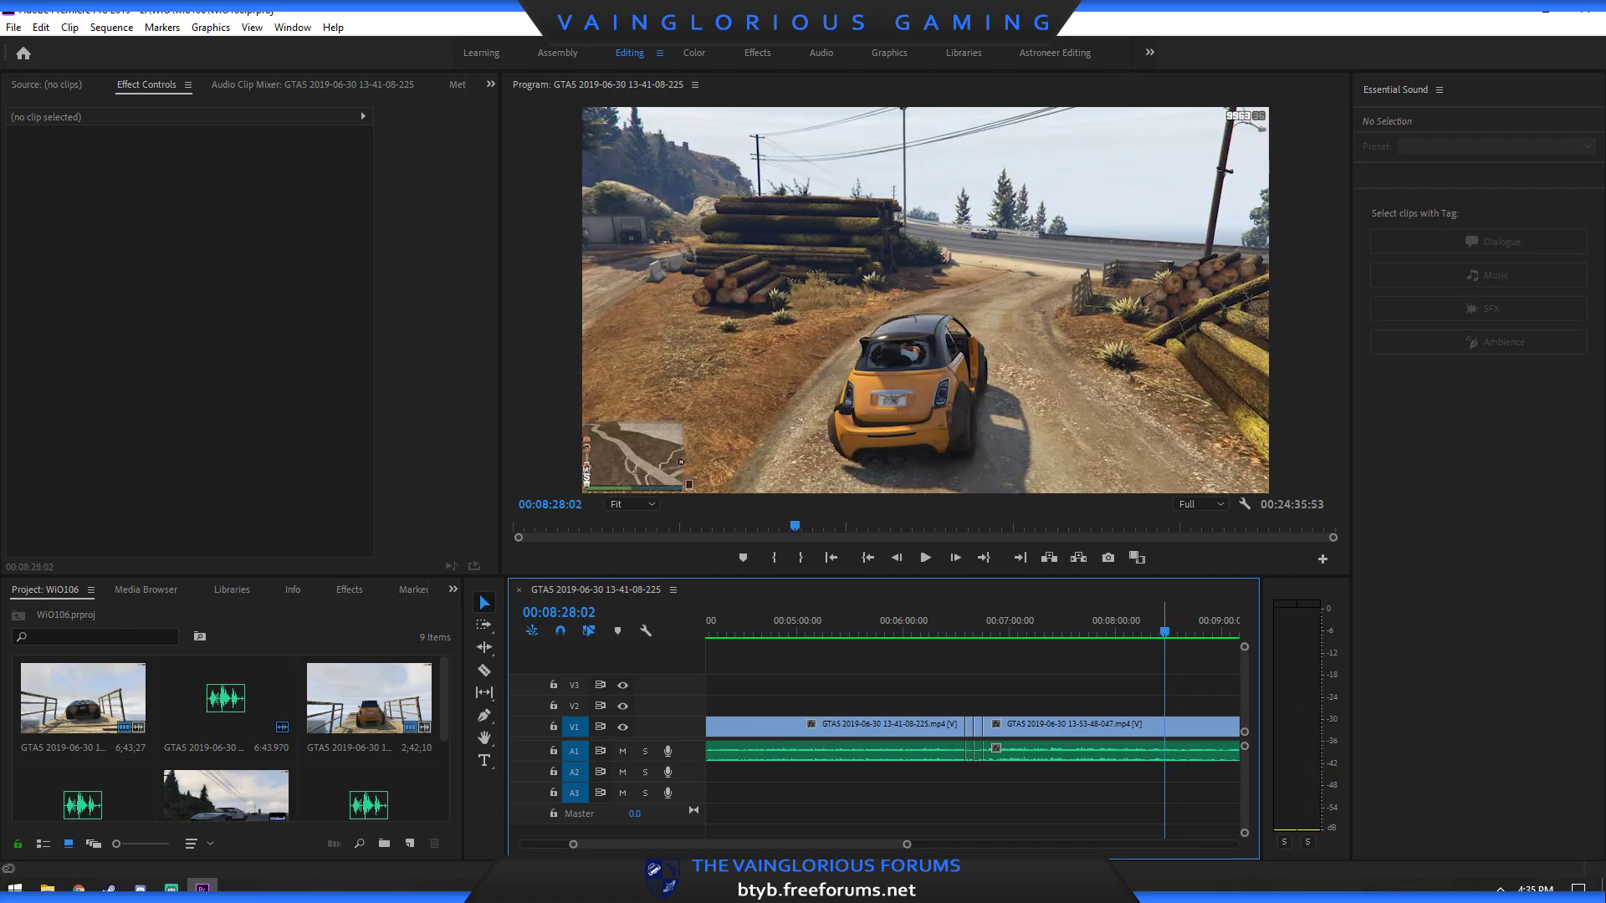
{"action": "key", "text": "space"}
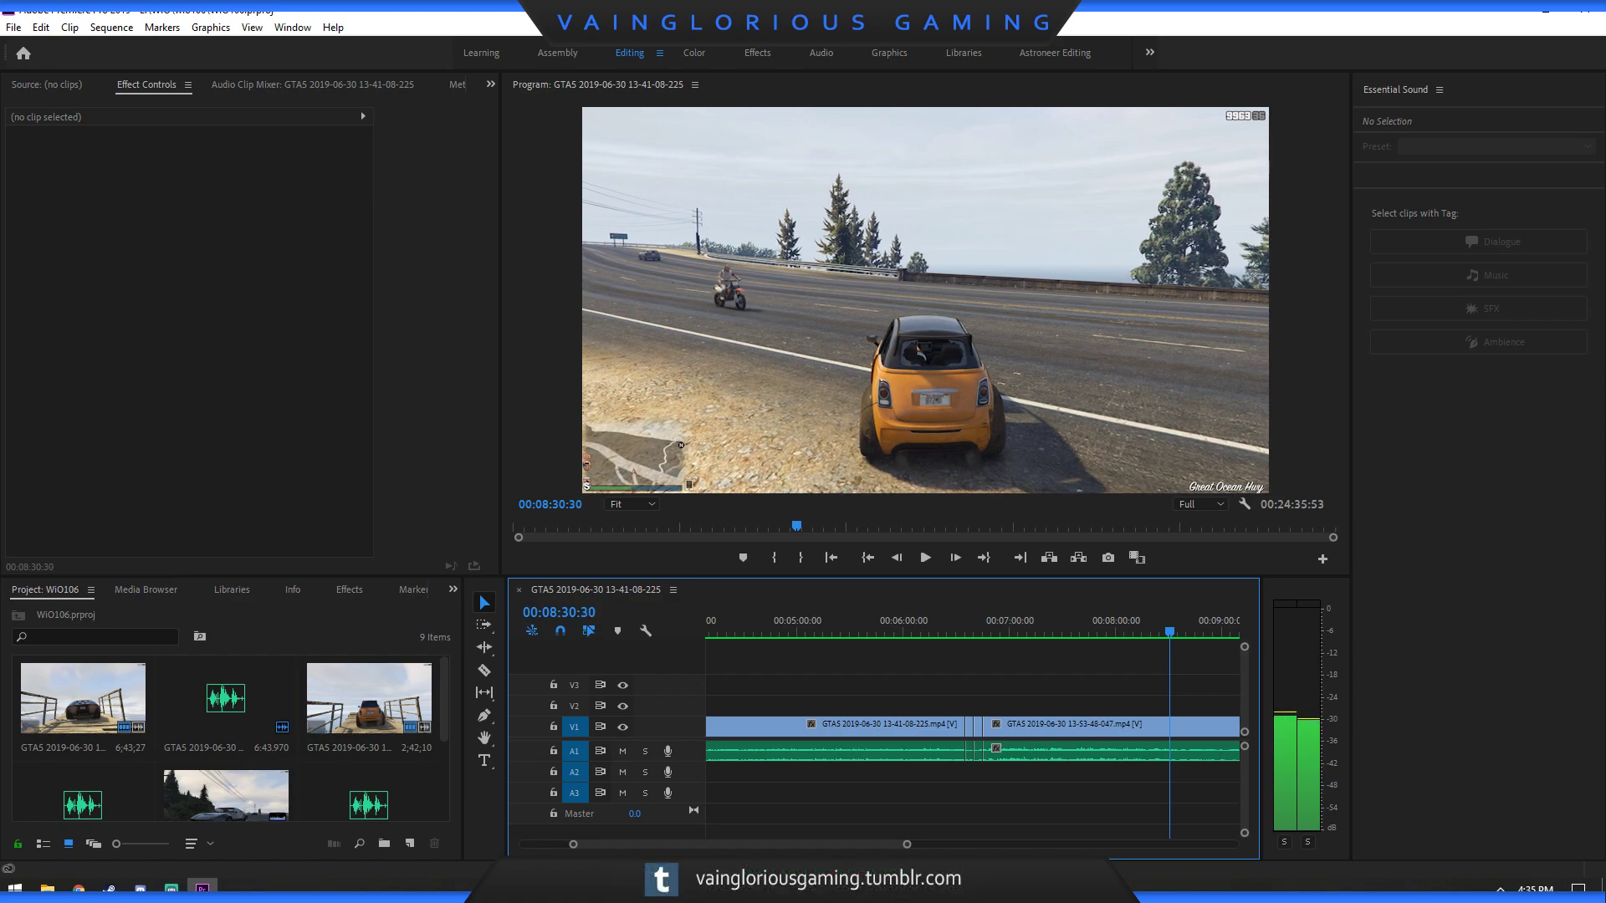
{"action": "key", "text": "c"}
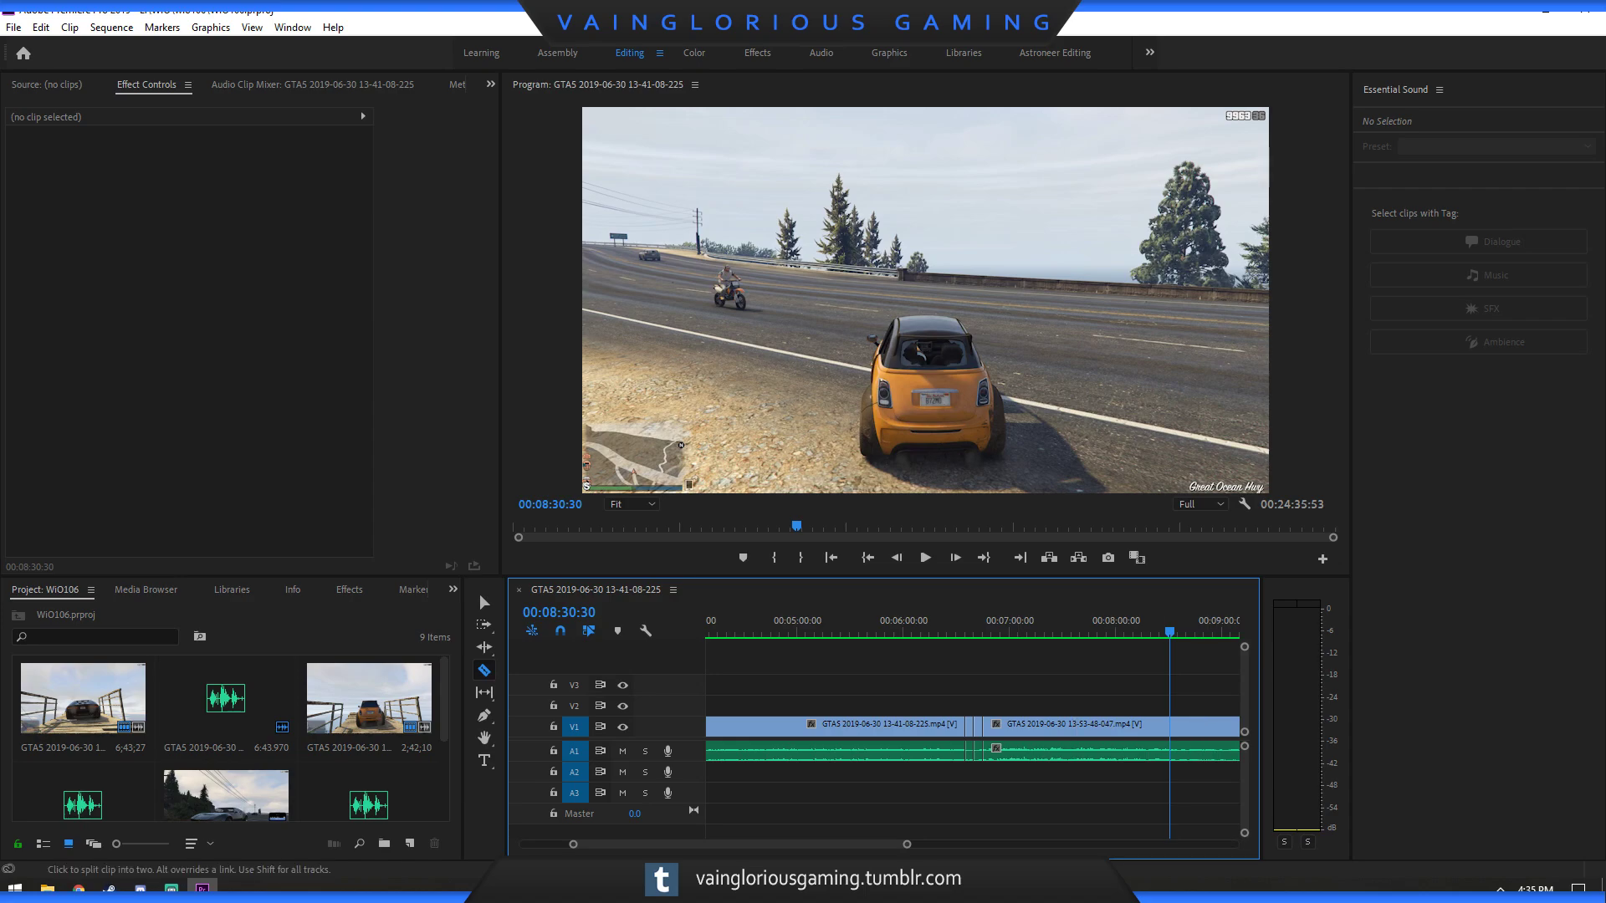
{"action": "left_click", "coordinate": [1169, 724]}
Play on about five seconds to 00:08:35:30 and split the 13-53-48-047 clip with its audio there.
{"action": "key", "text": "minus"}
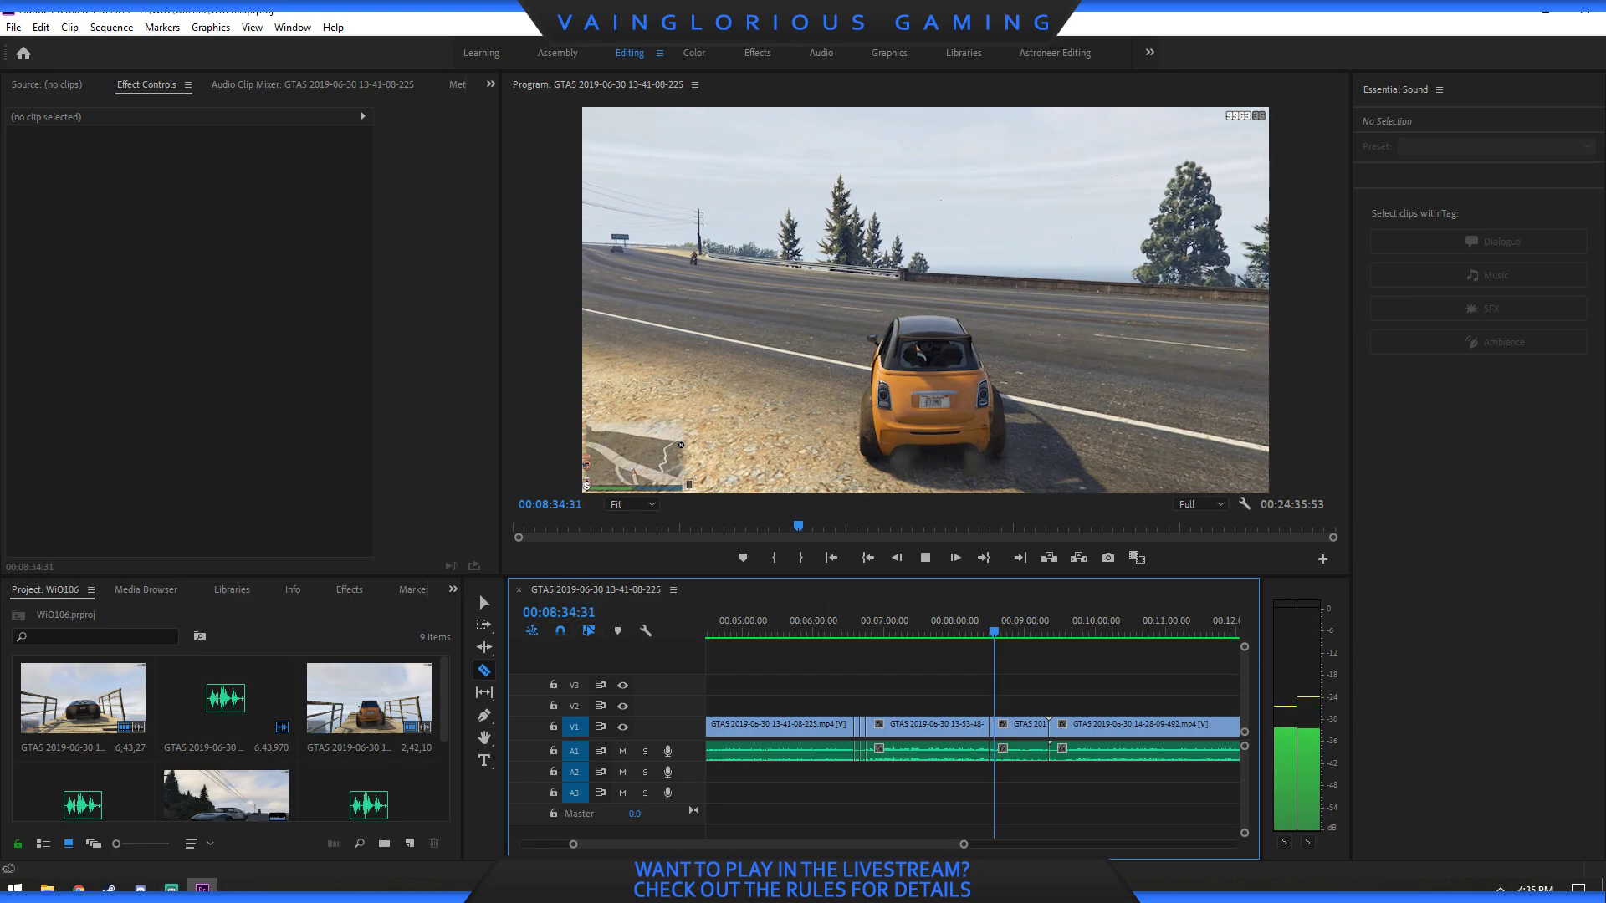
{"action": "key", "text": "space"}
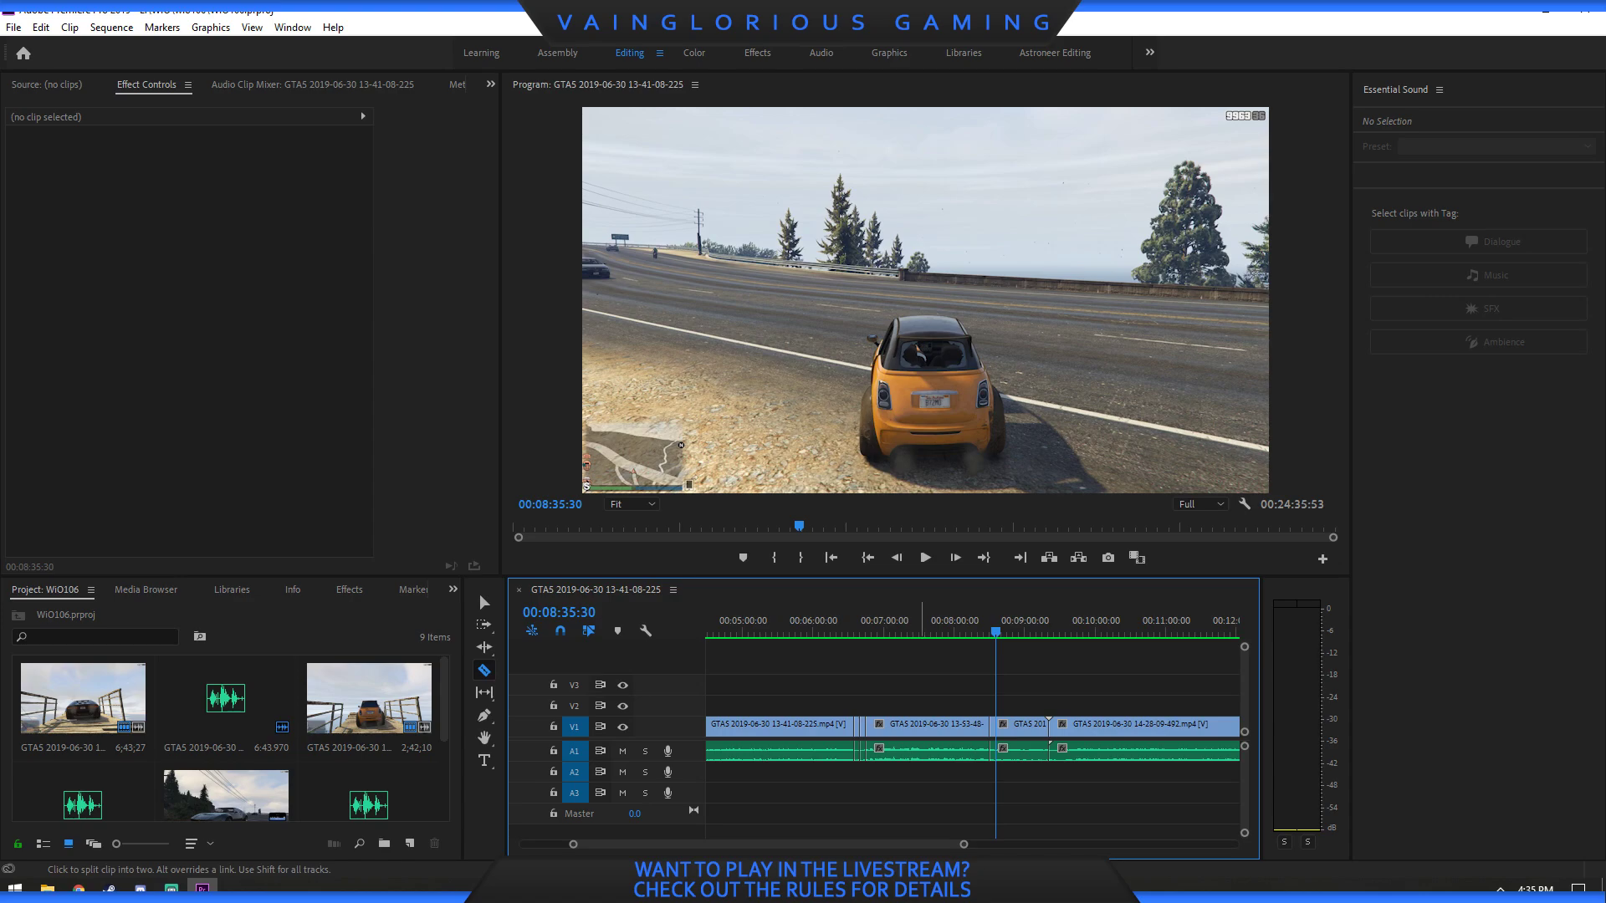
{"action": "key", "text": "equal"}
{"action": "key", "text": "equal"}
{"action": "key", "text": "equal"}
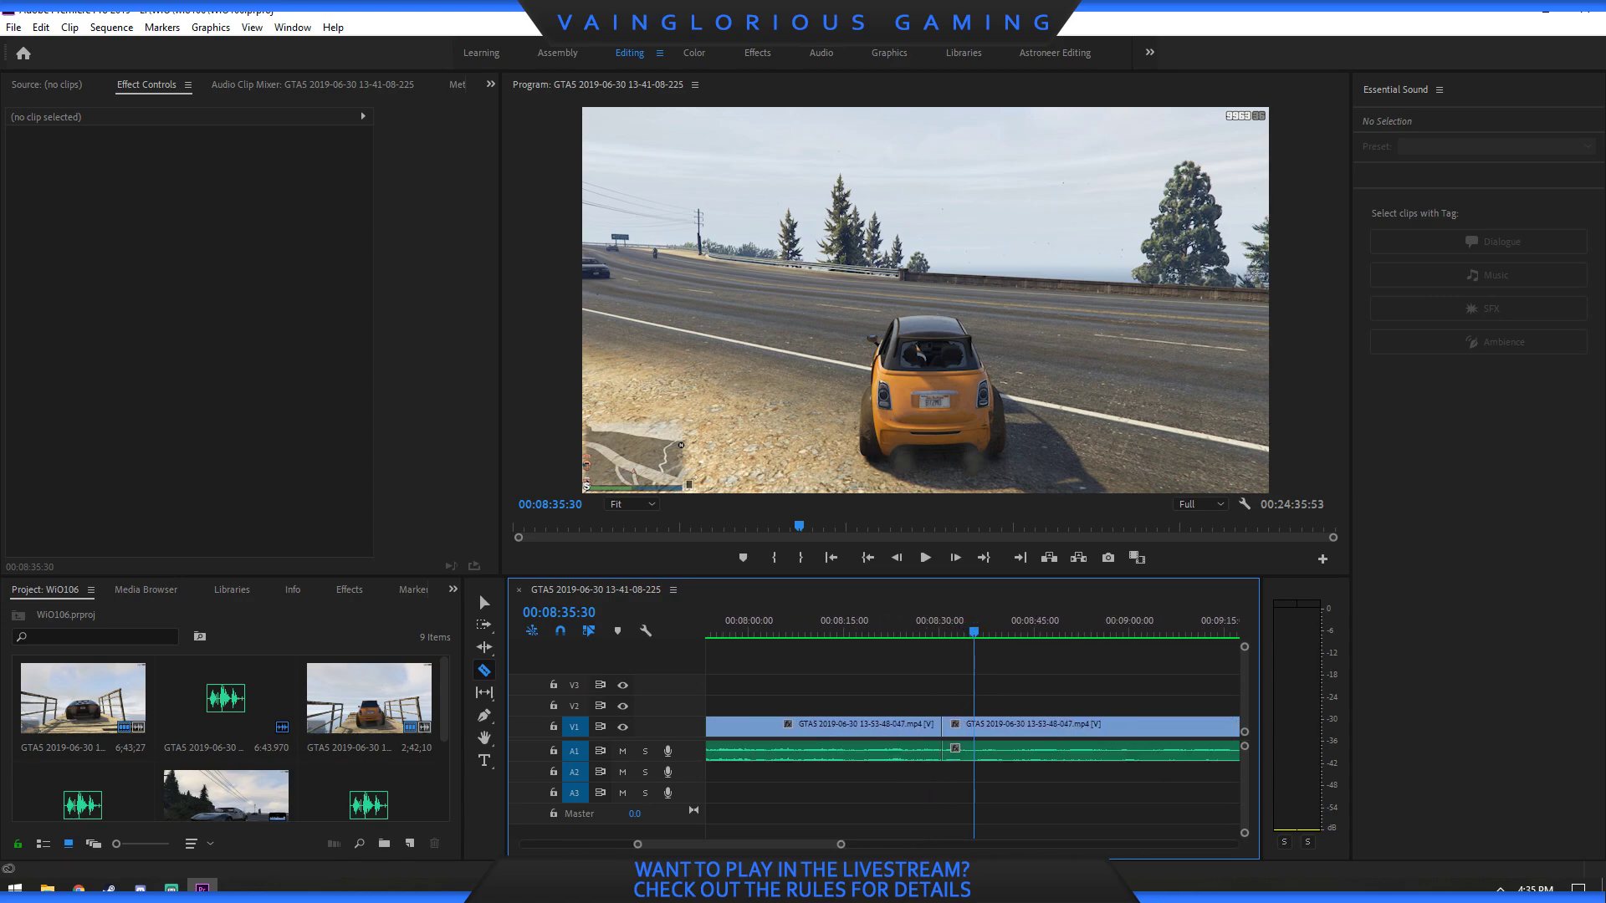
{"action": "left_click", "coordinate": [974, 727]}
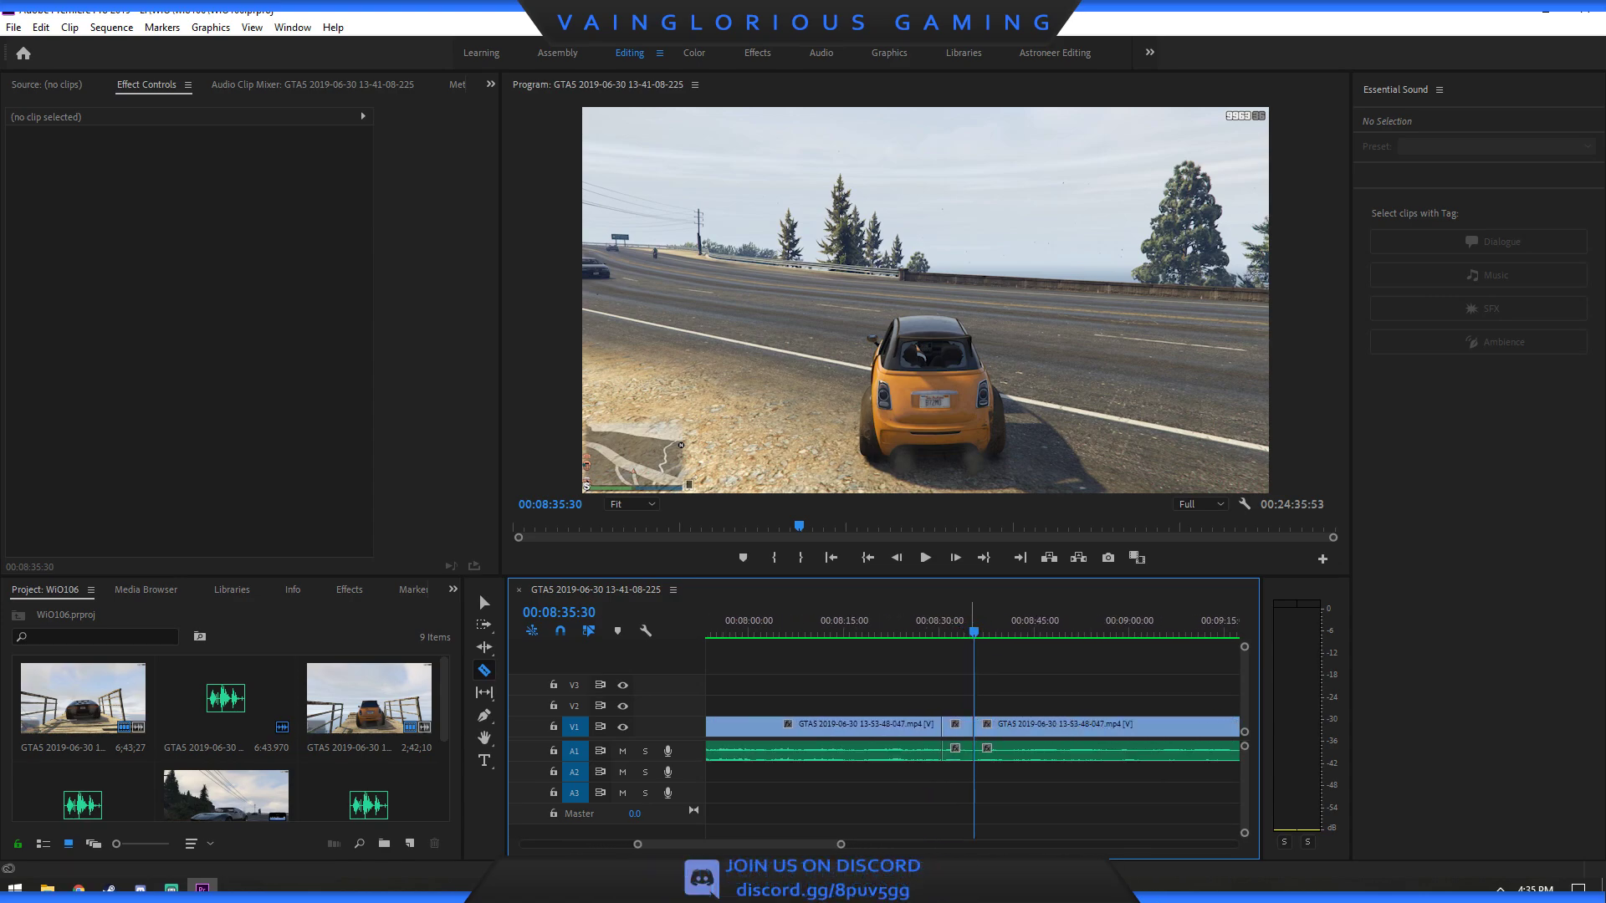
Jump ahead to the parked muddy orange car, step frame by frame back to 00:08:56:06, and split the clip with its audio.
{"action": "left_click_drag", "start_coordinate": [973, 631], "coordinate": [1111, 631]}
{"action": "key", "text": "Left"}
{"action": "key", "text": "Left"}
{"action": "key", "text": "Left"}
{"action": "key", "text": "Left"}
{"action": "key", "text": "Left"}
{"action": "key", "text": "Left"}
{"action": "key", "text": "Left"}
{"action": "key", "text": "Left"}
{"action": "key", "text": "Left"}
{"action": "key", "text": "Left"}
{"action": "key", "text": "Left"}
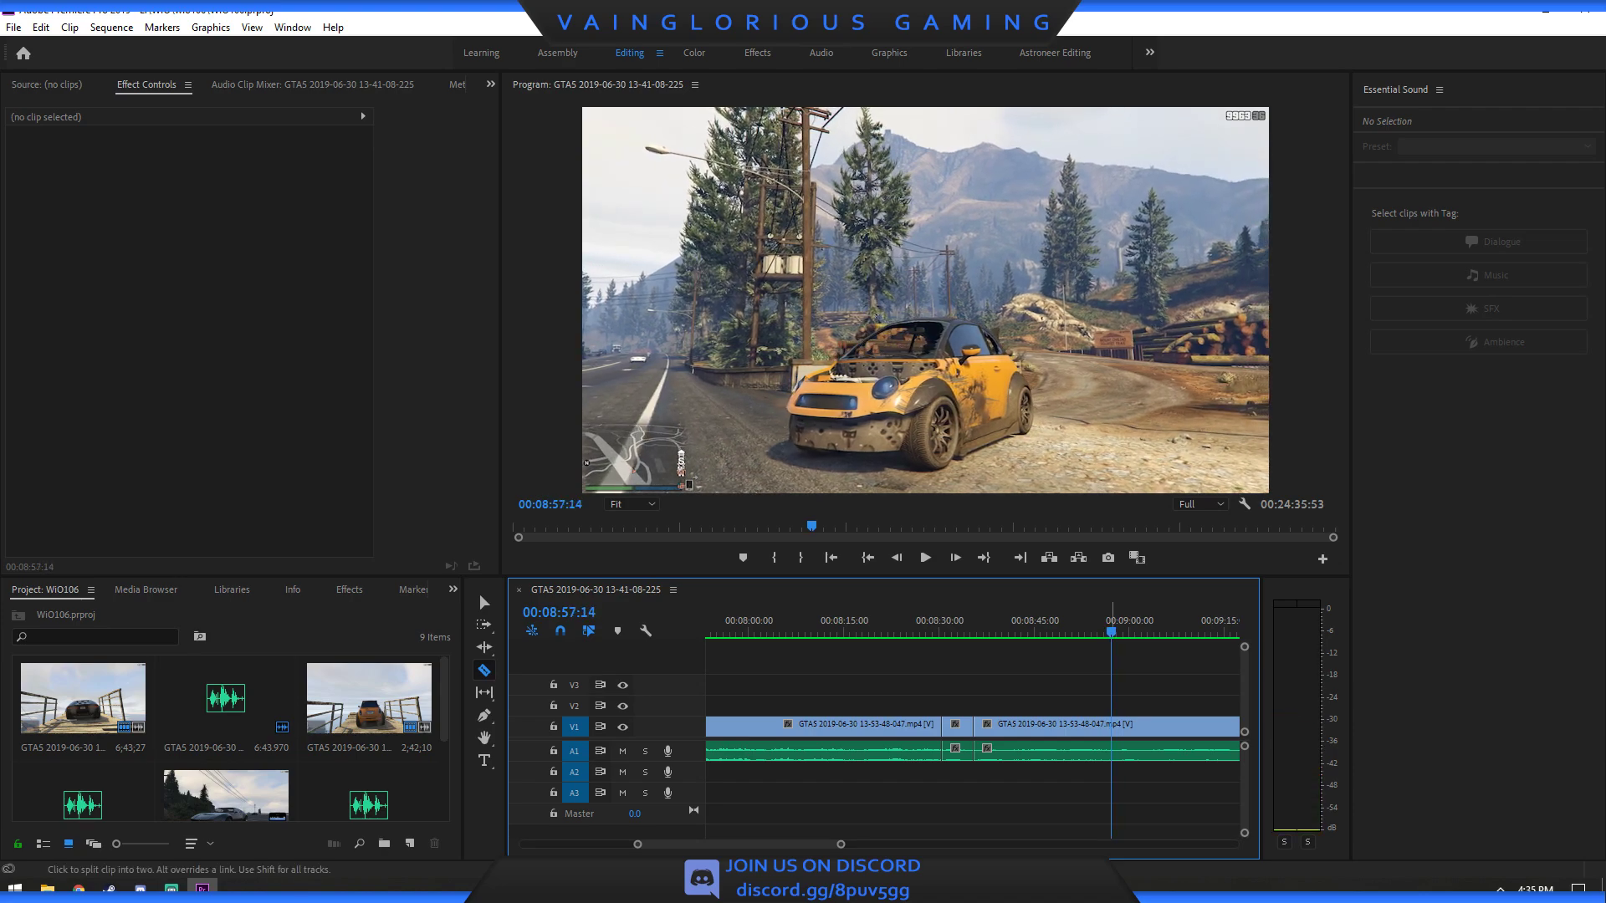
{"action": "key", "text": "Left"}
{"action": "key", "text": "Left"}
{"action": "key", "text": "Left"}
{"action": "key", "text": "Left"}
{"action": "key", "text": "Left"}
{"action": "key", "text": "Left"}
{"action": "key", "text": "Left"}
{"action": "key", "text": "Left"}
{"action": "key", "text": "Left"}
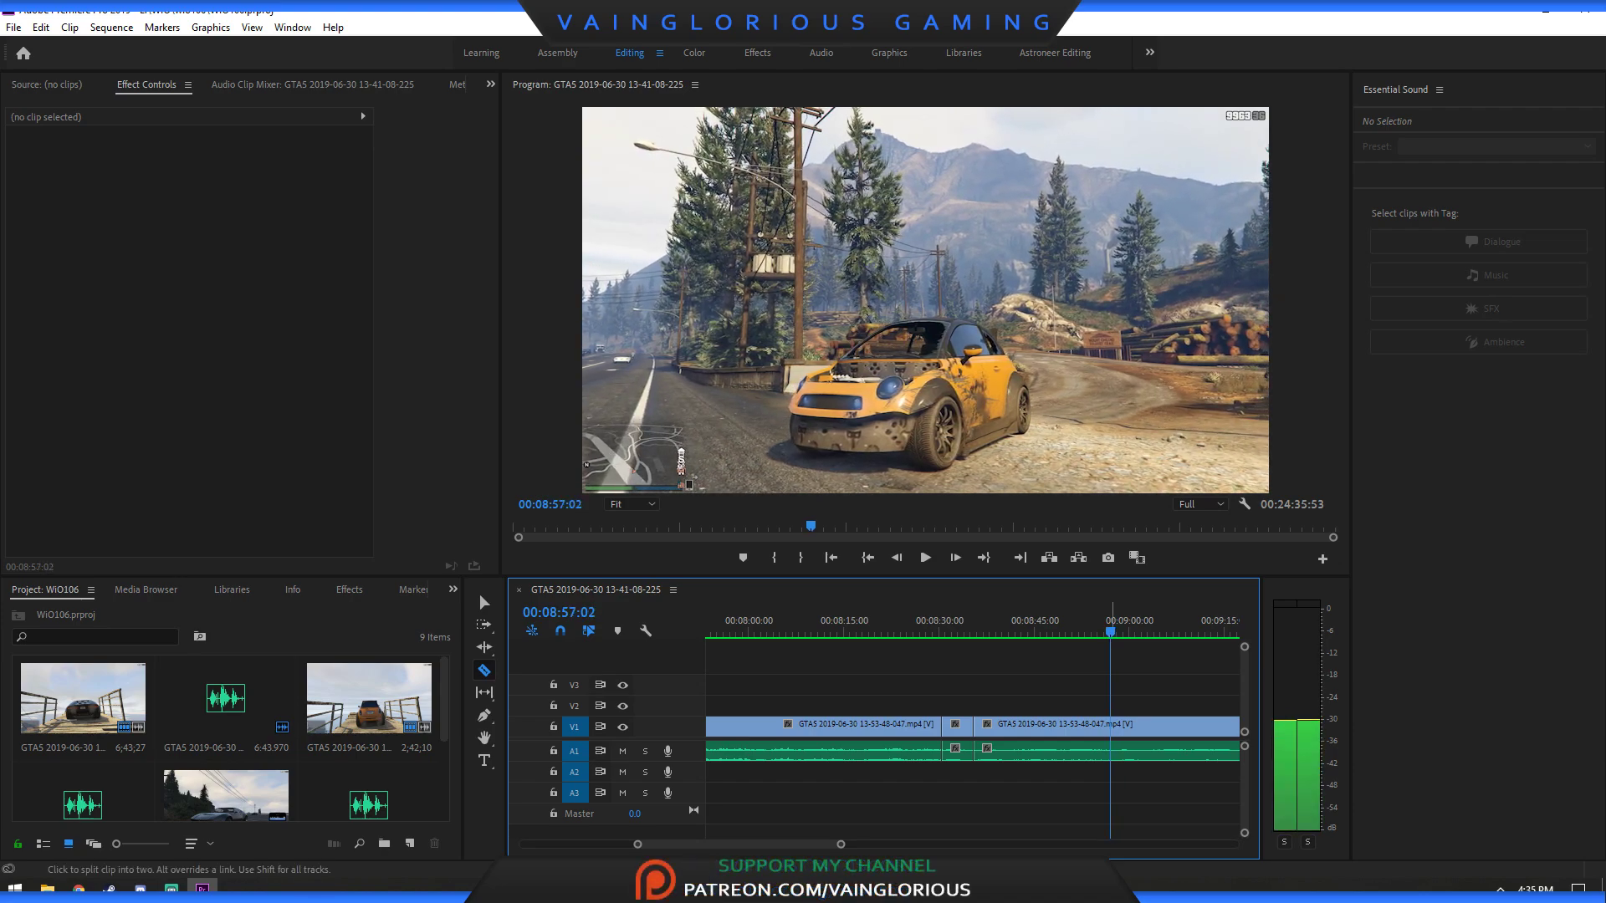
{"action": "key", "text": "Right"}
{"action": "key", "text": "Right"}
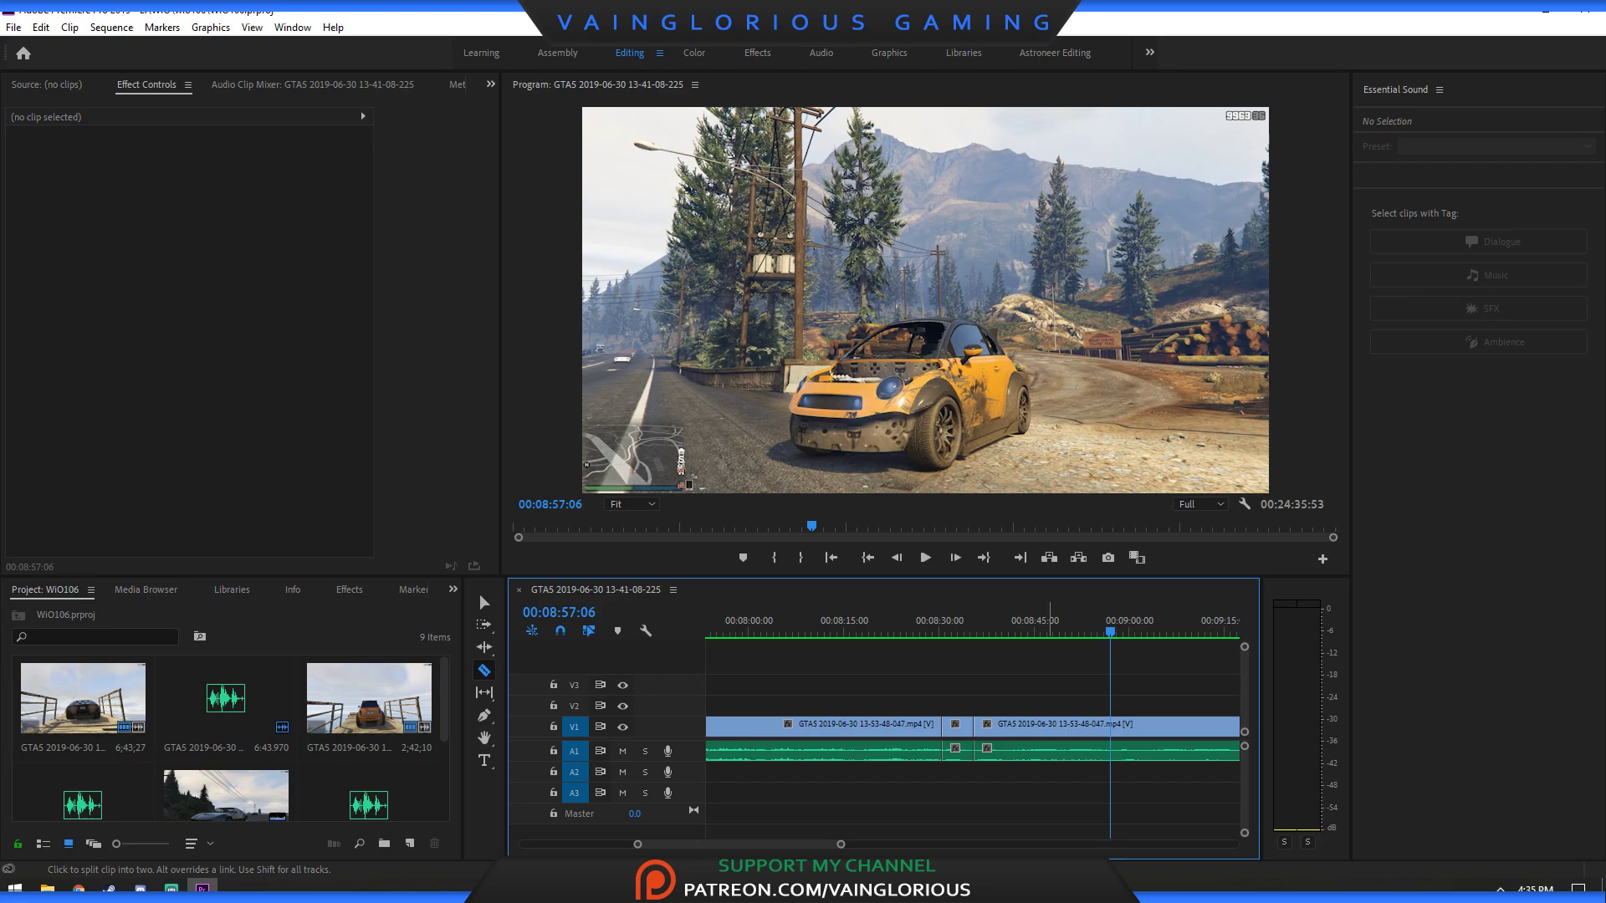
{"action": "key", "text": "Left"}
{"action": "key", "text": "Left"}
{"action": "key", "text": "Left"}
{"action": "key", "text": "Left"}
{"action": "key", "text": "Left"}
{"action": "key", "text": "Left"}
{"action": "key", "text": "Left"}
{"action": "key", "text": "Left"}
{"action": "key", "text": "Left"}
{"action": "key", "text": "Left"}
{"action": "key", "text": "Left"}
{"action": "key", "text": "Left"}
{"action": "key", "text": "Left"}
{"action": "key", "text": "Left"}
{"action": "key", "text": "Left"}
{"action": "key", "text": "Left"}
{"action": "key", "text": "Left"}
{"action": "key", "text": "Left"}
{"action": "key", "text": "Left"}
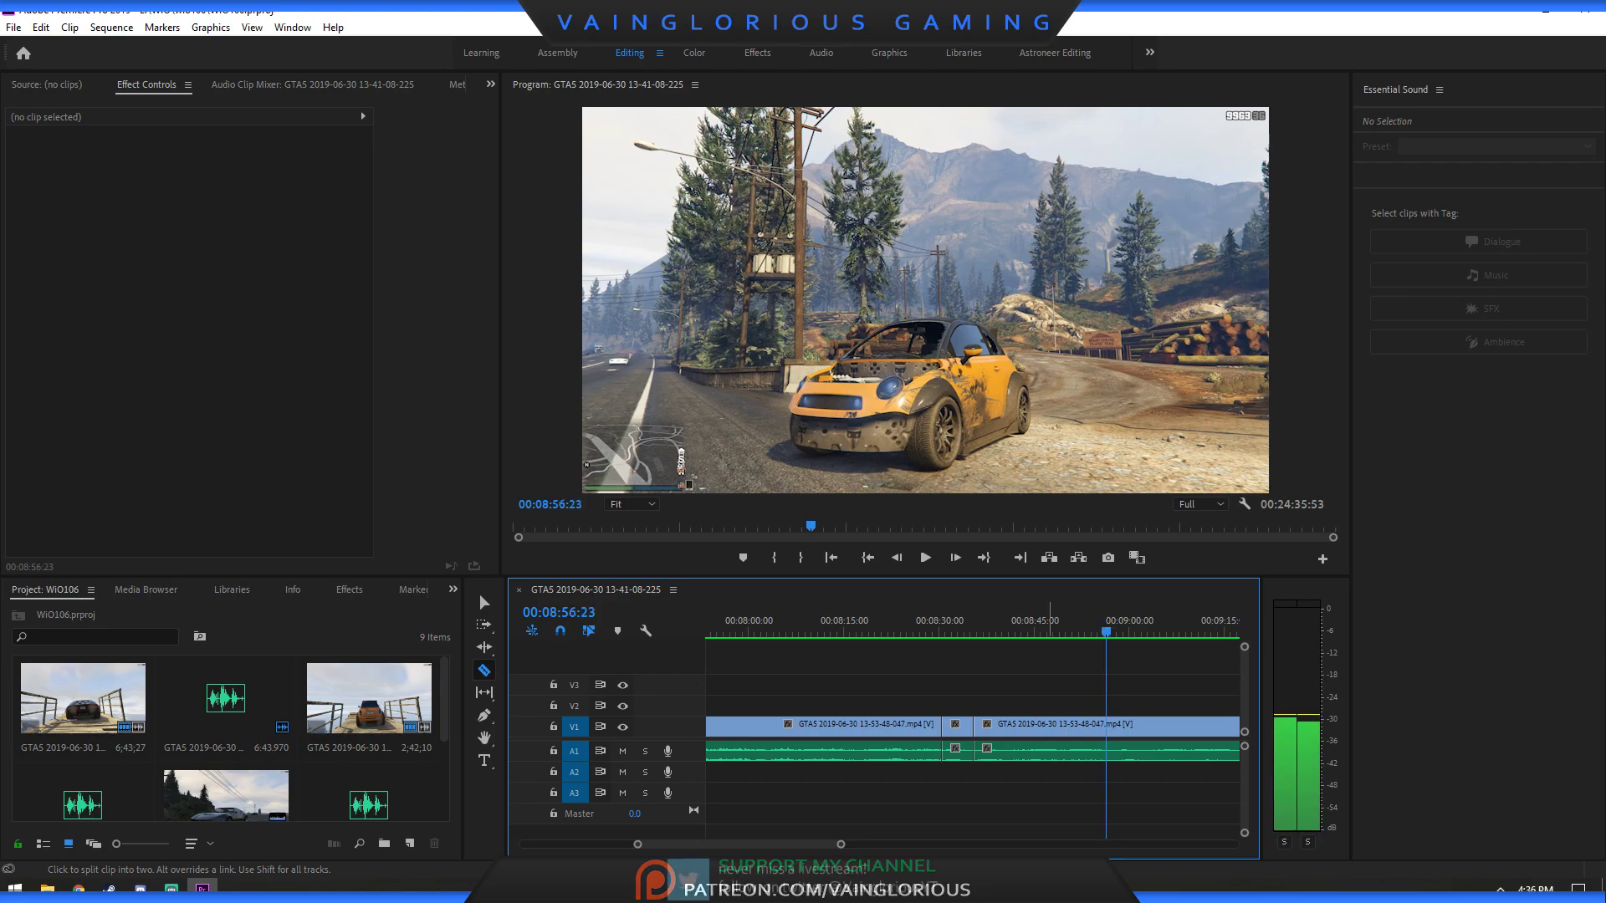
{"action": "key", "text": "Left"}
{"action": "key", "text": "Left"}
{"action": "key", "text": "Left"}
{"action": "key", "text": "Left"}
{"action": "key", "text": "Left"}
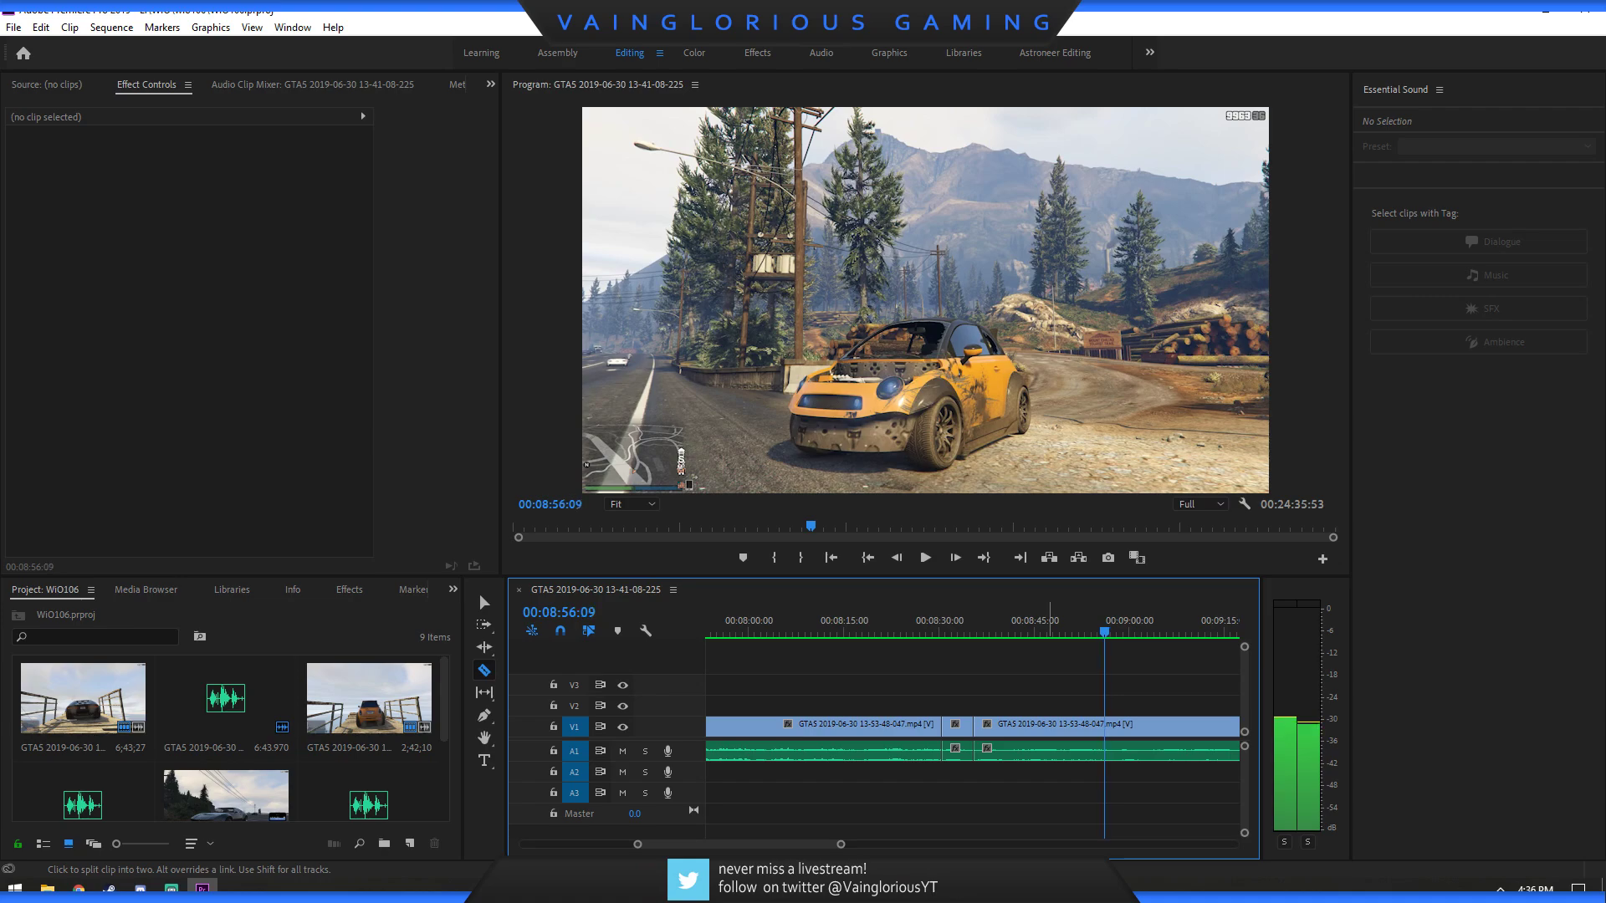
{"action": "key", "text": "Left"}
{"action": "key", "text": "ctrl+k"}
Ripple delete the segment between 00:08:35:30 and 00:08:56:06 with its audio.
{"action": "key", "text": "v"}
{"action": "left_click", "coordinate": [991, 725]}
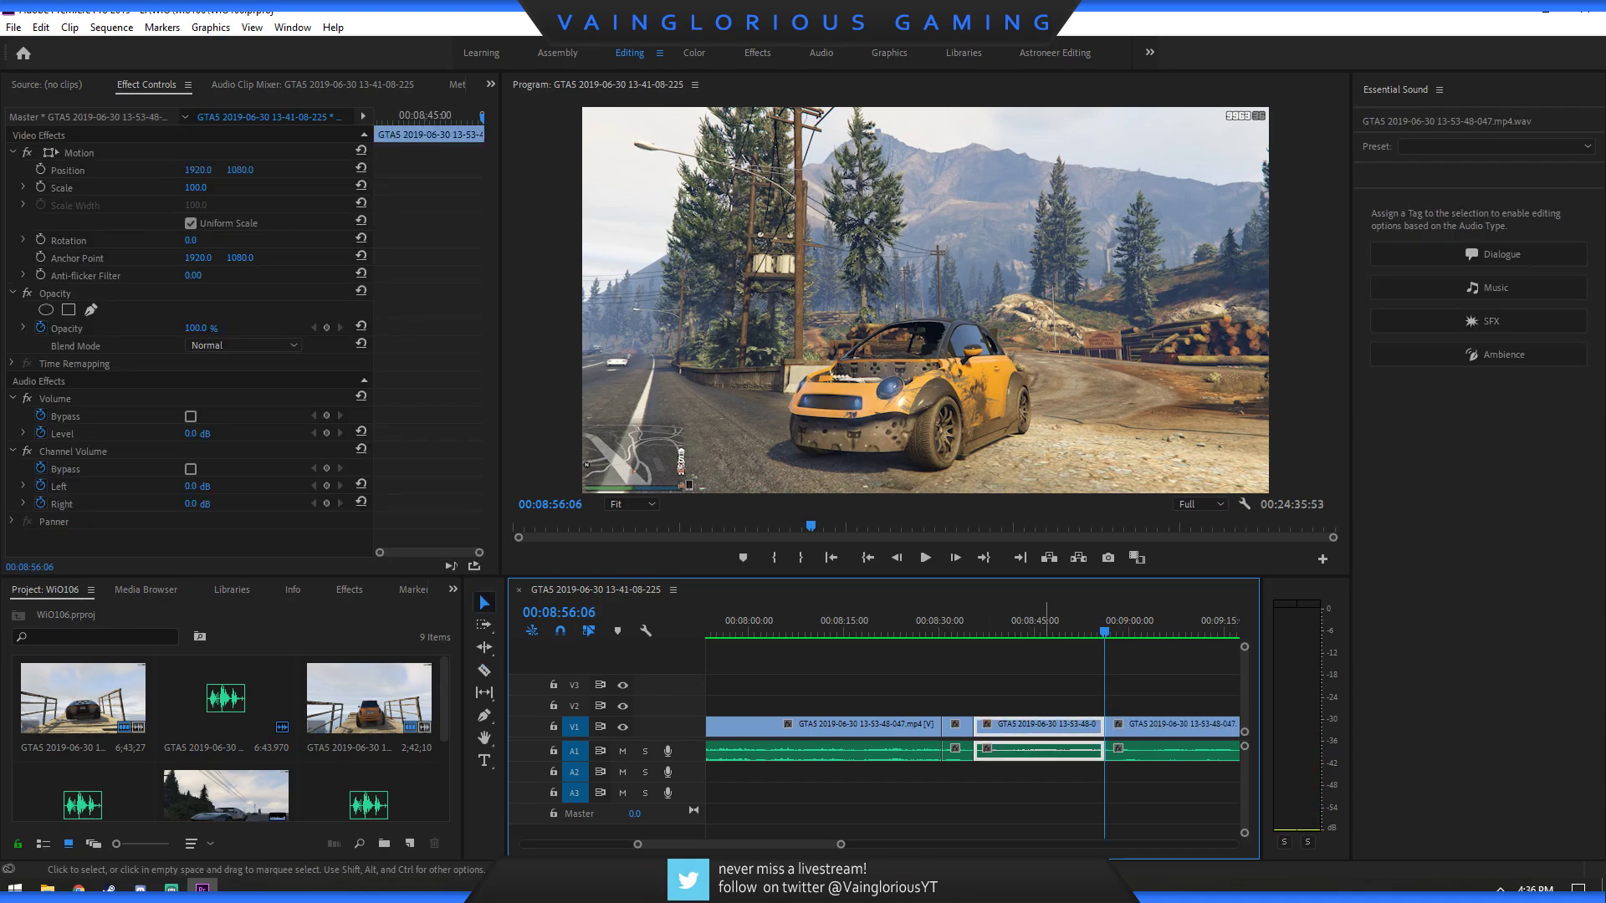
{"action": "key", "text": "shift+Delete"}
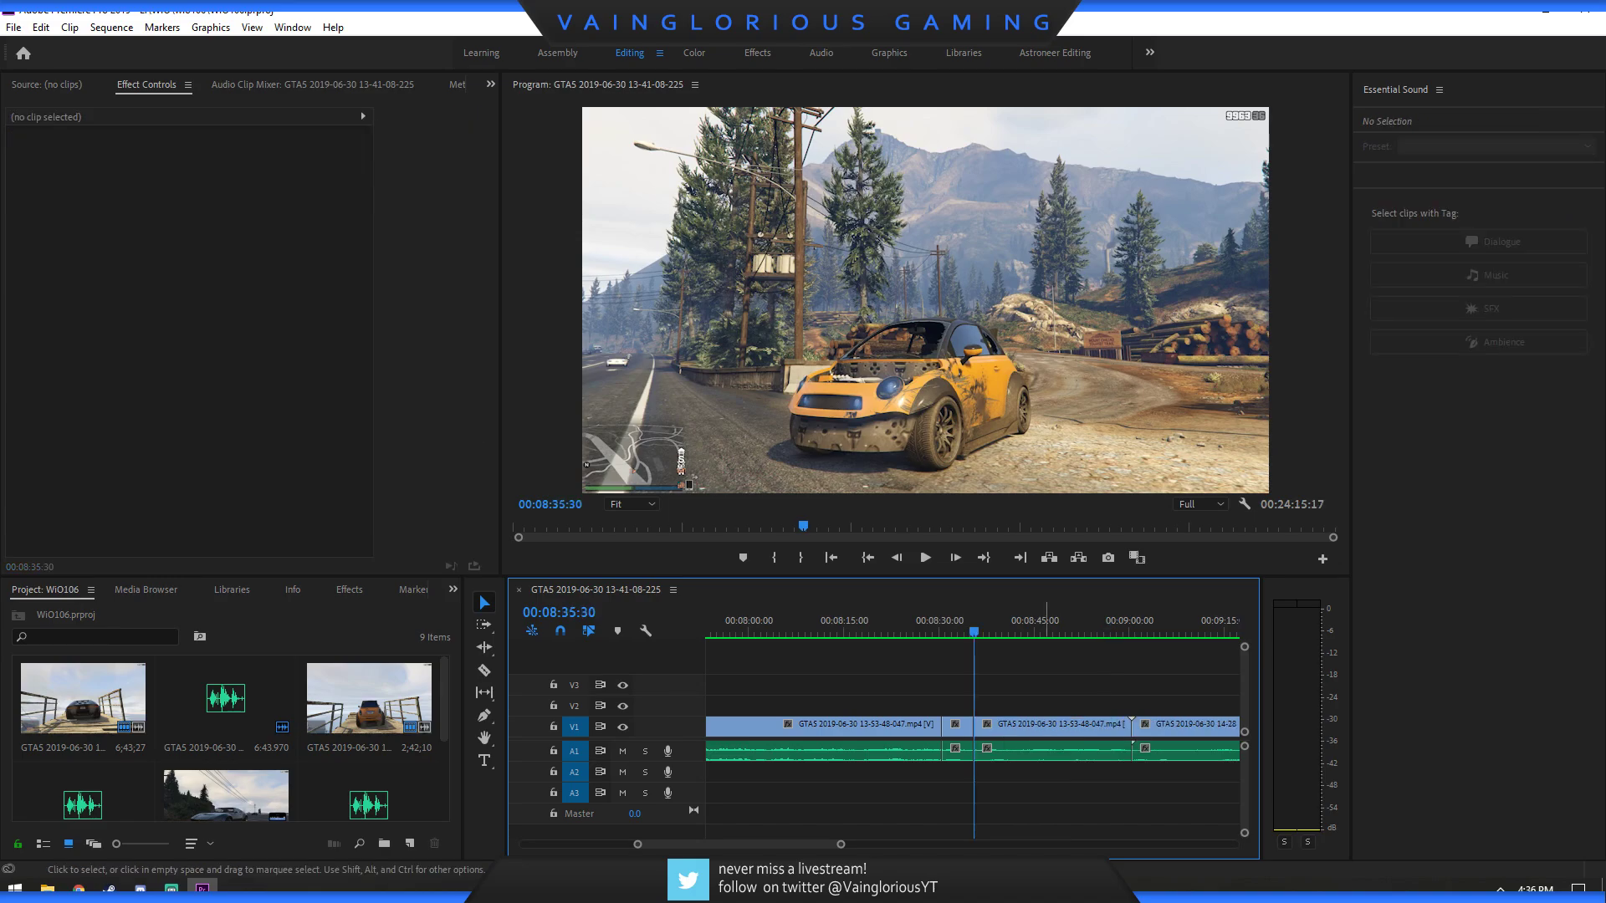
Split the 13-53-48-047 clip at 00:08:45:53 and ripple delete its remaining piece after the cut, including the audio.
{"action": "left_click_drag", "start_coordinate": [974, 632], "coordinate": [1031, 631]}
{"action": "key", "text": "space"}
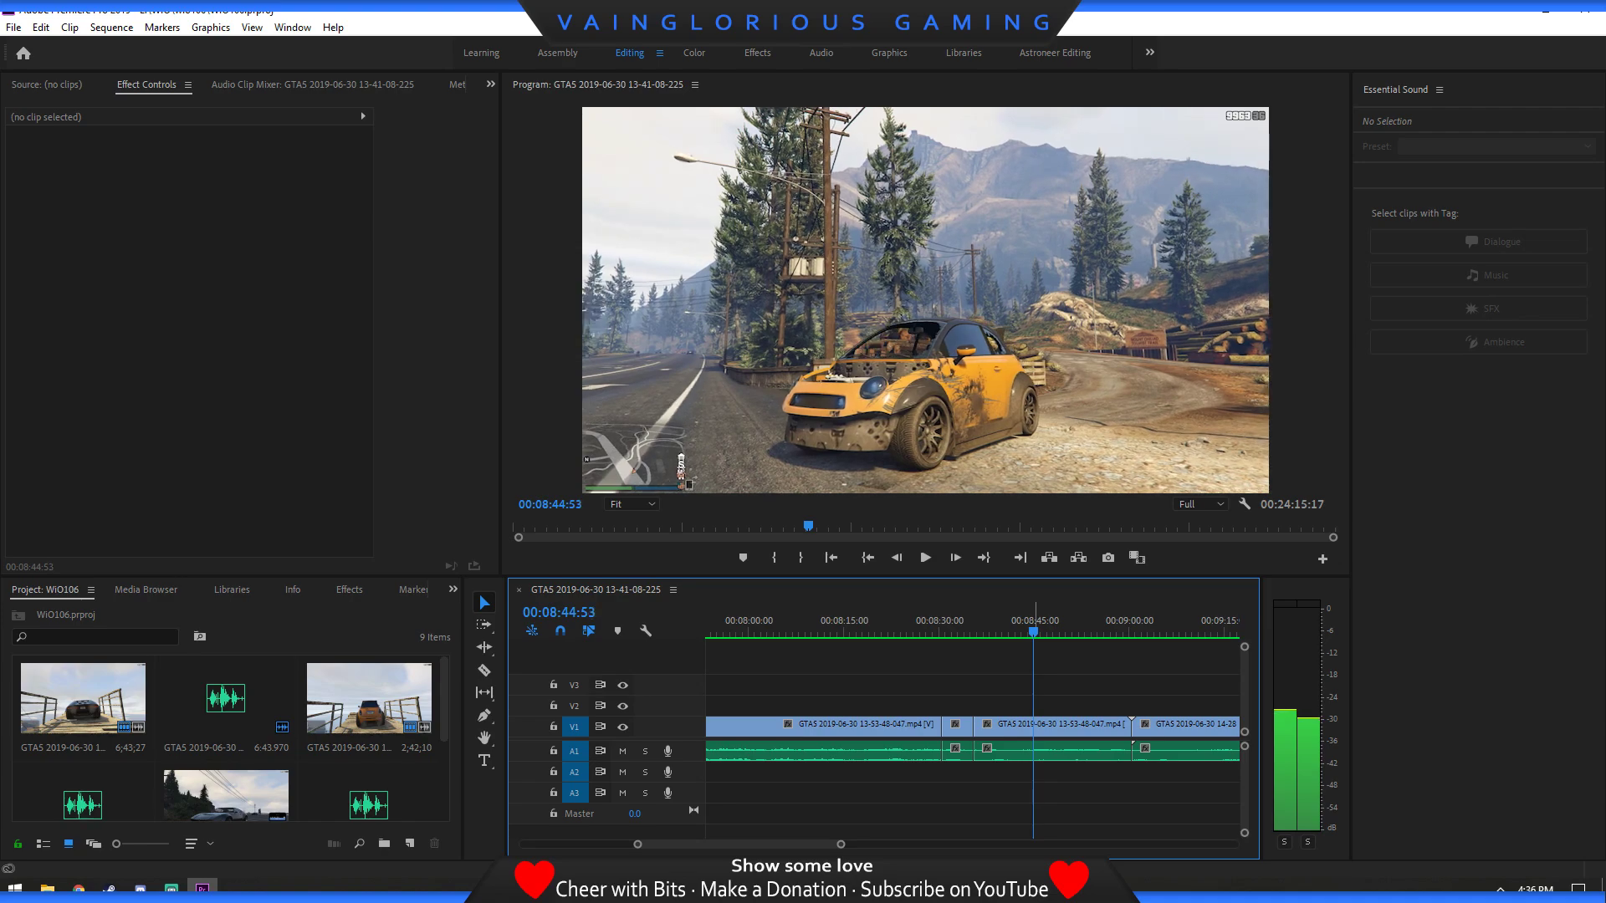
{"action": "key", "text": "Left"}
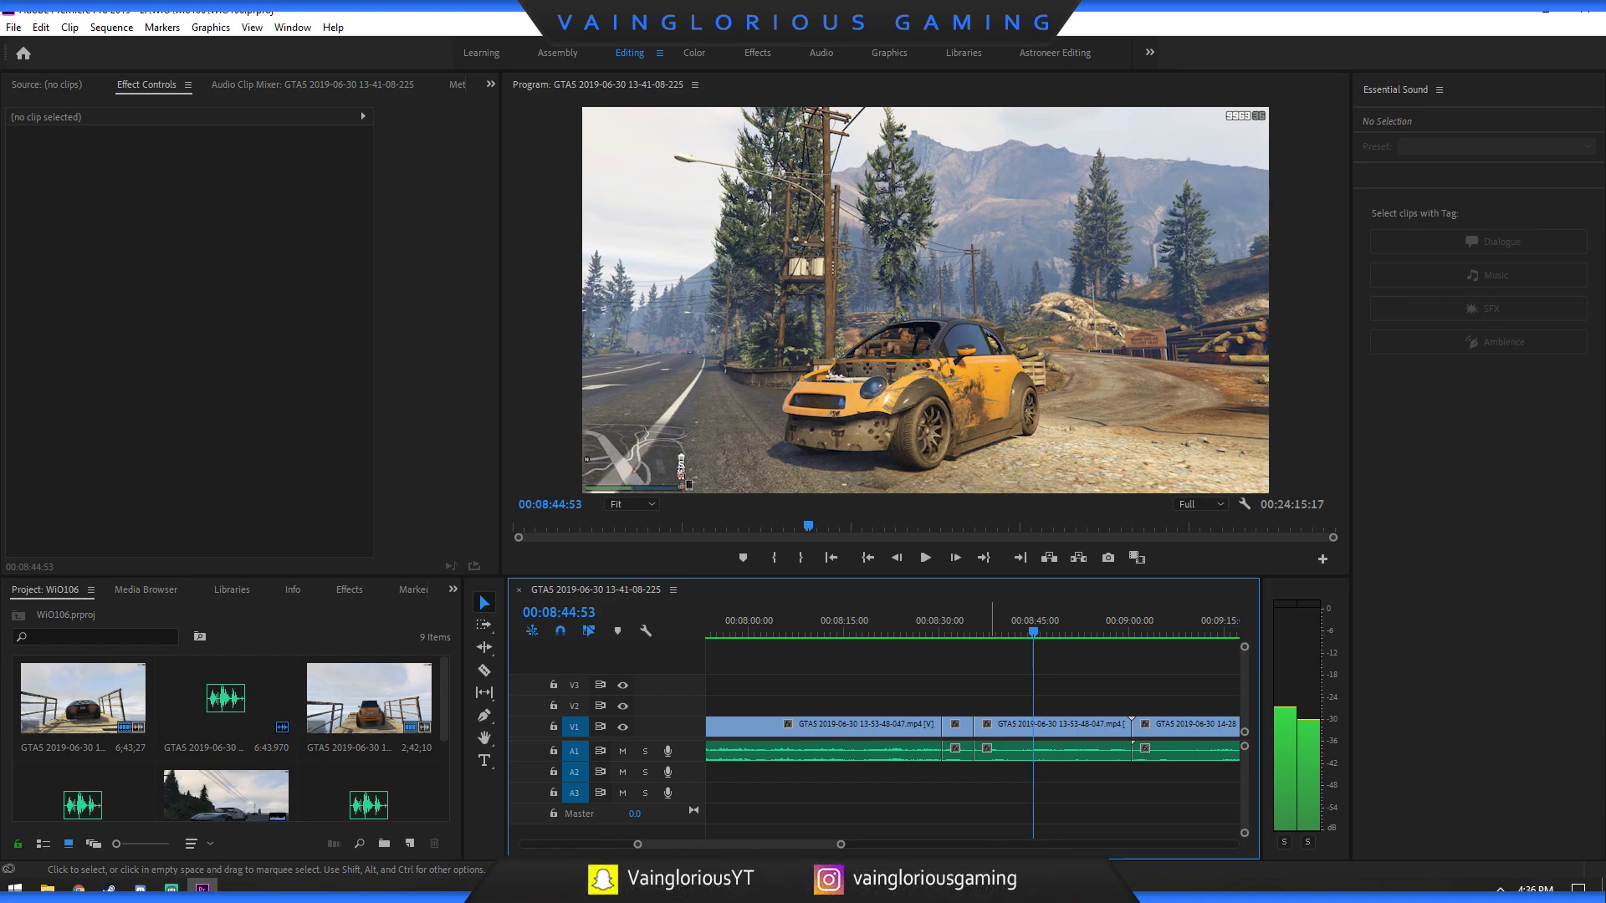
{"action": "key", "text": "Left"}
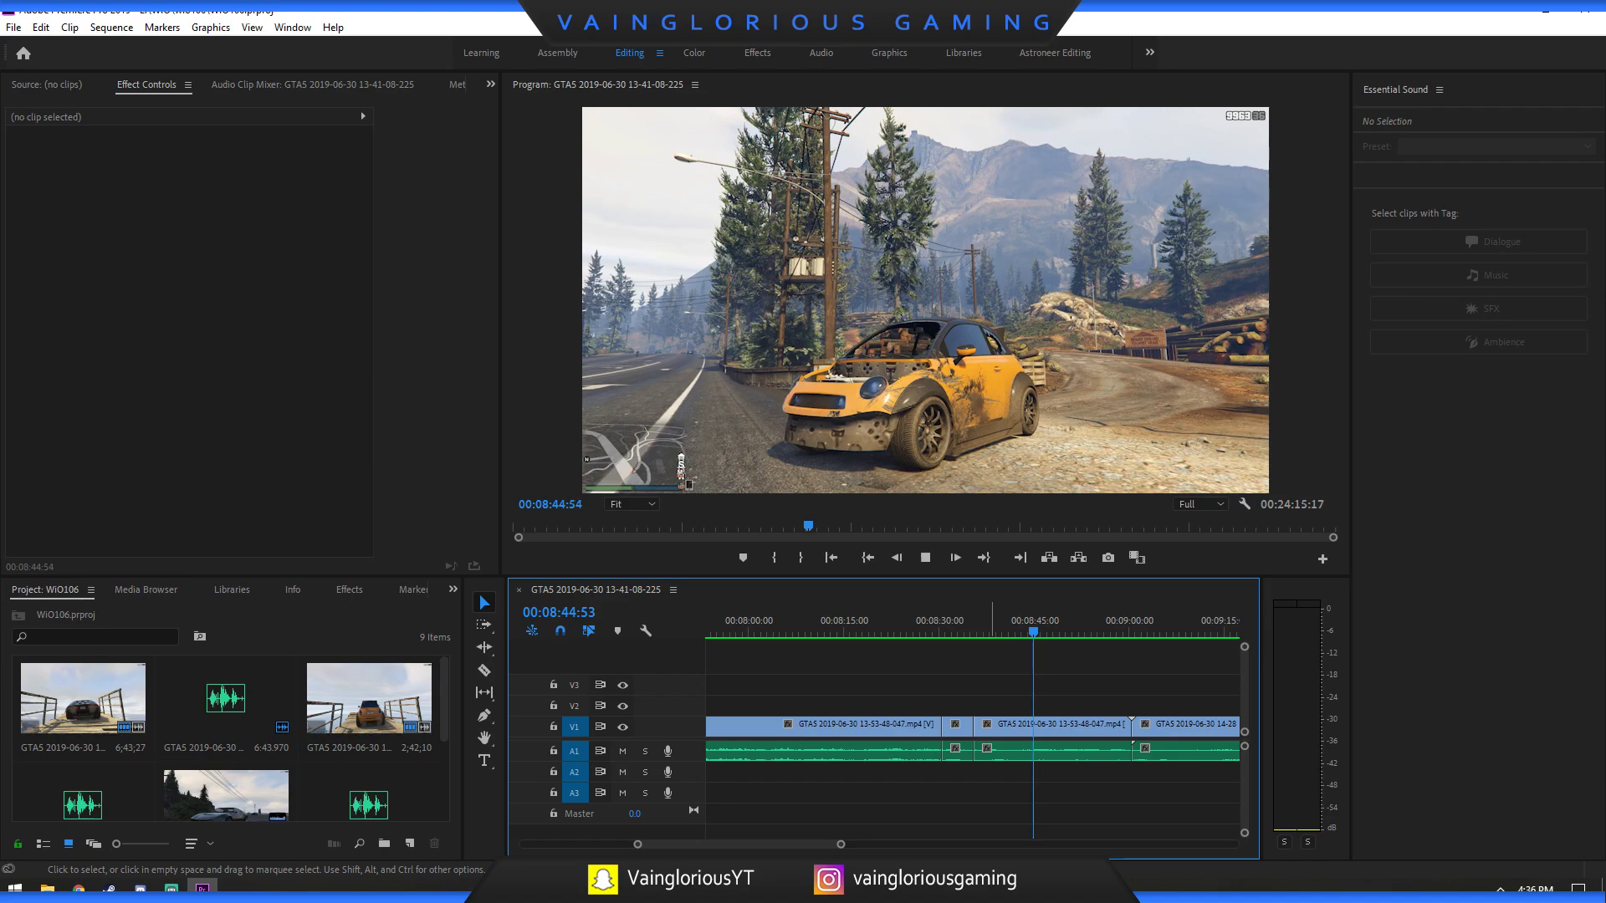
{"action": "key", "text": "space"}
{"action": "key", "text": "Left"}
{"action": "key", "text": "Left"}
{"action": "key", "text": "Left"}
{"action": "key", "text": "Left"}
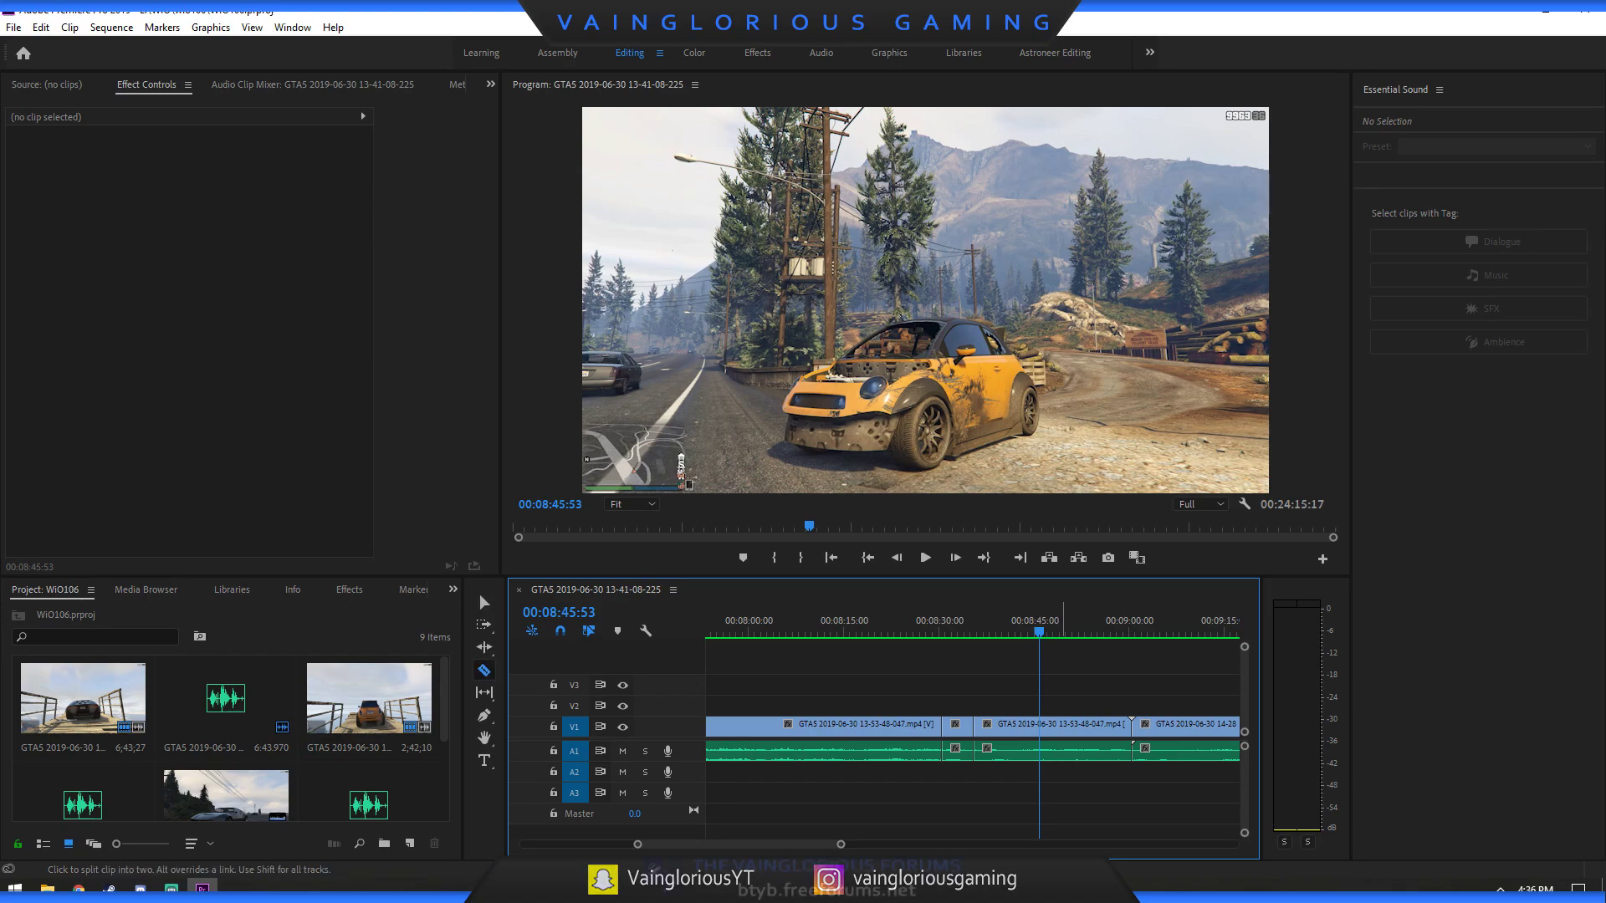
{"action": "key", "text": "ctrl+k"}
{"action": "left_click", "coordinate": [1060, 750]}
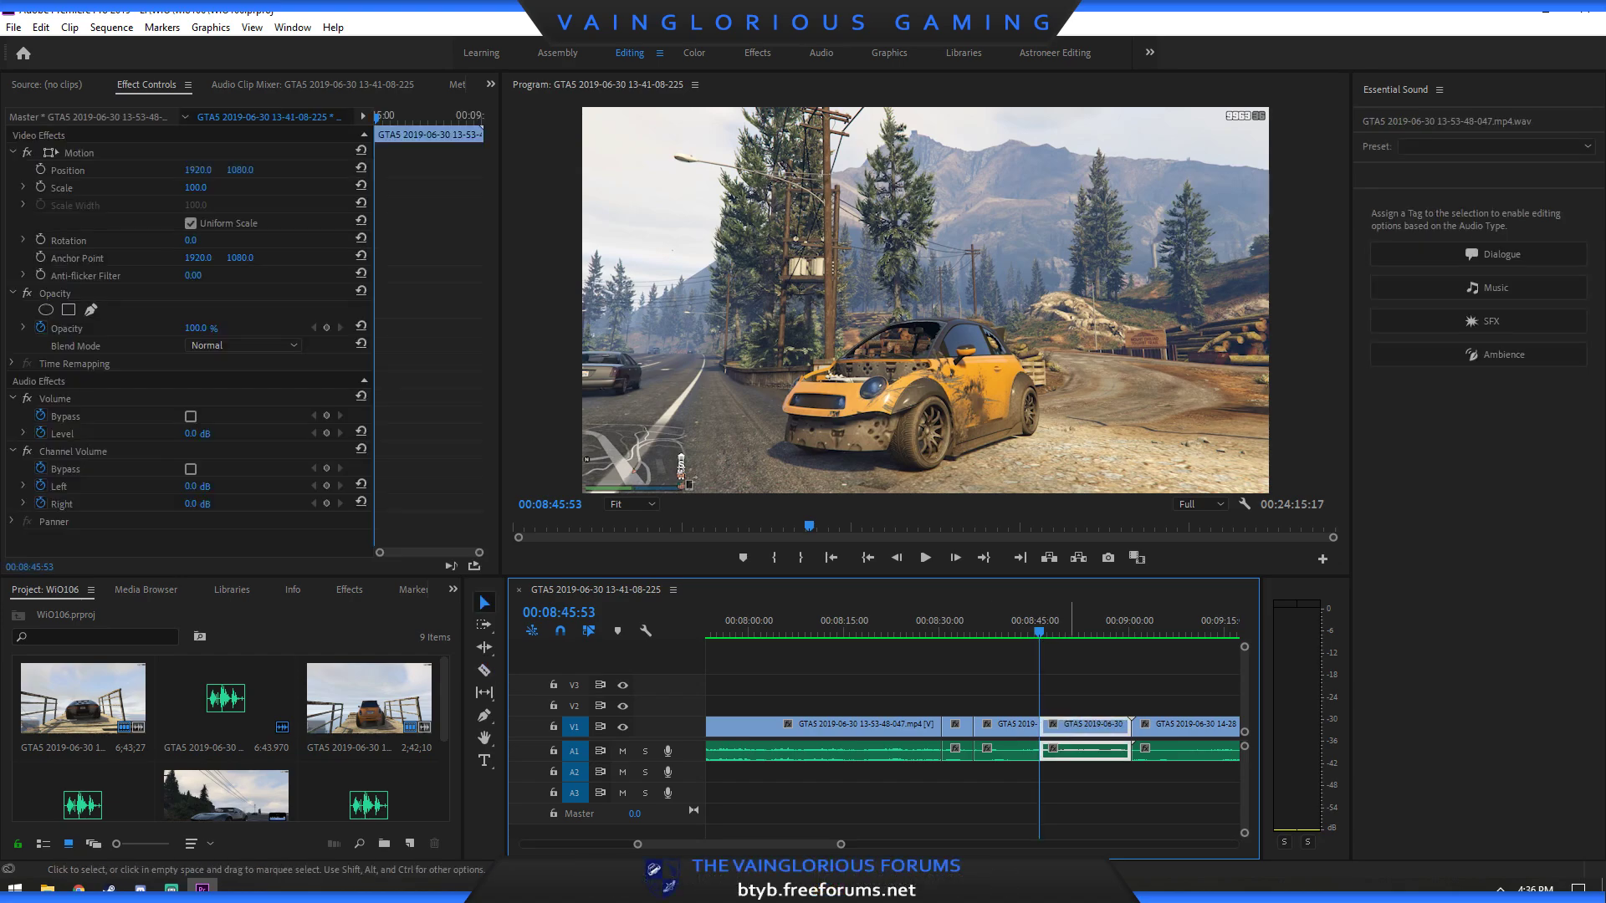
{"action": "key", "text": "shift+Delete"}
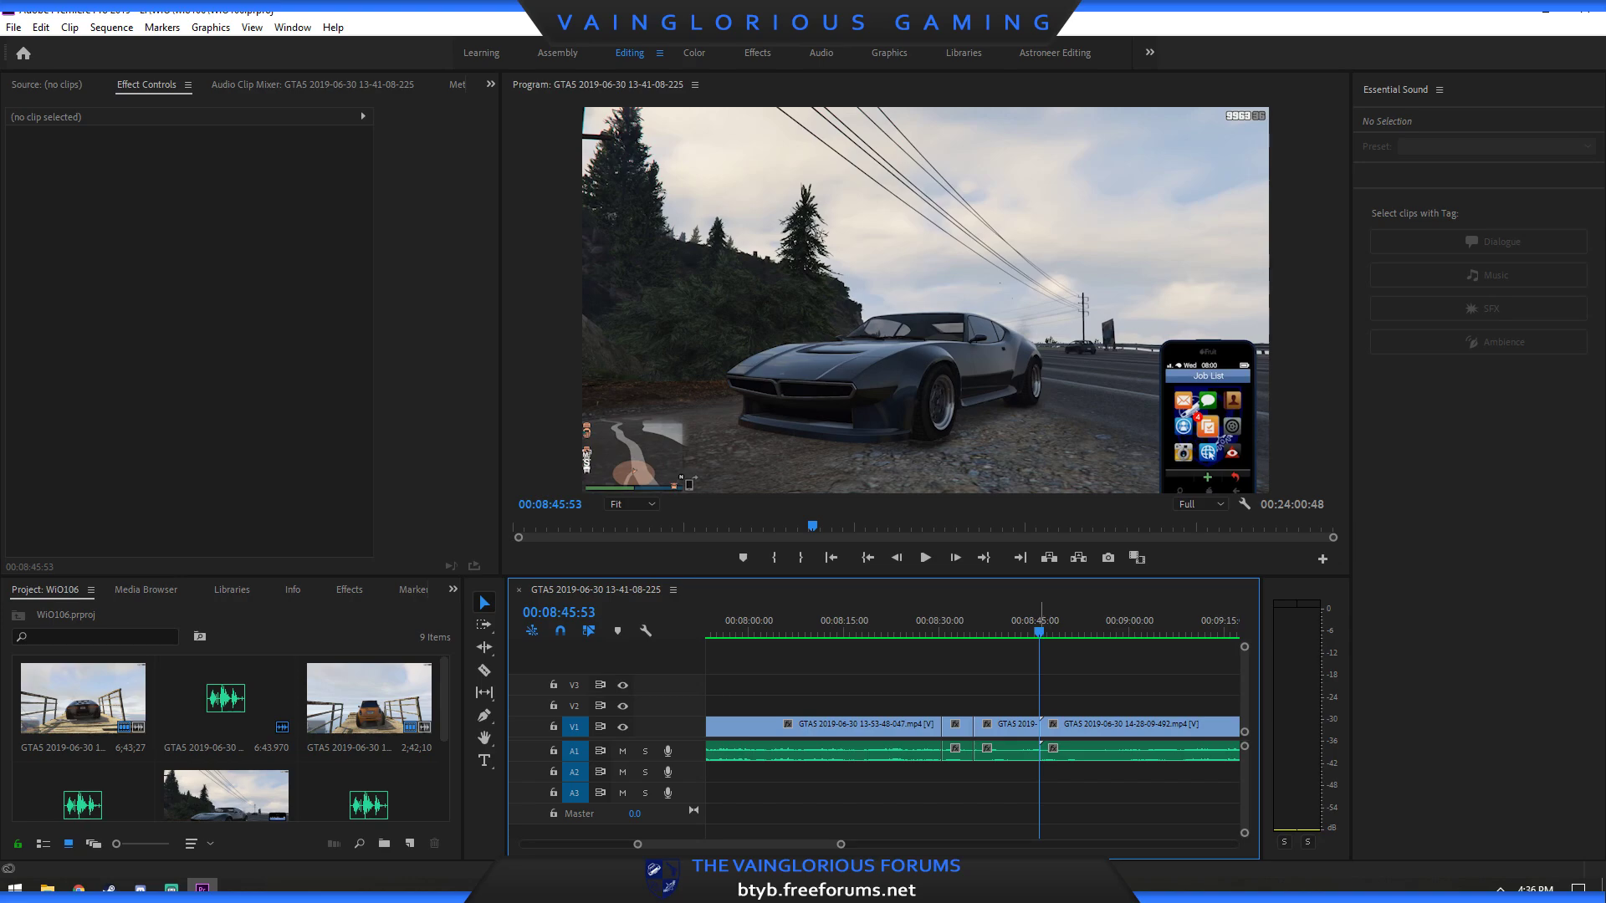
Tag the 14-28-09-492 clip's audio as Dialogue and apply the YT VO preset.
{"action": "key", "text": "backslash"}
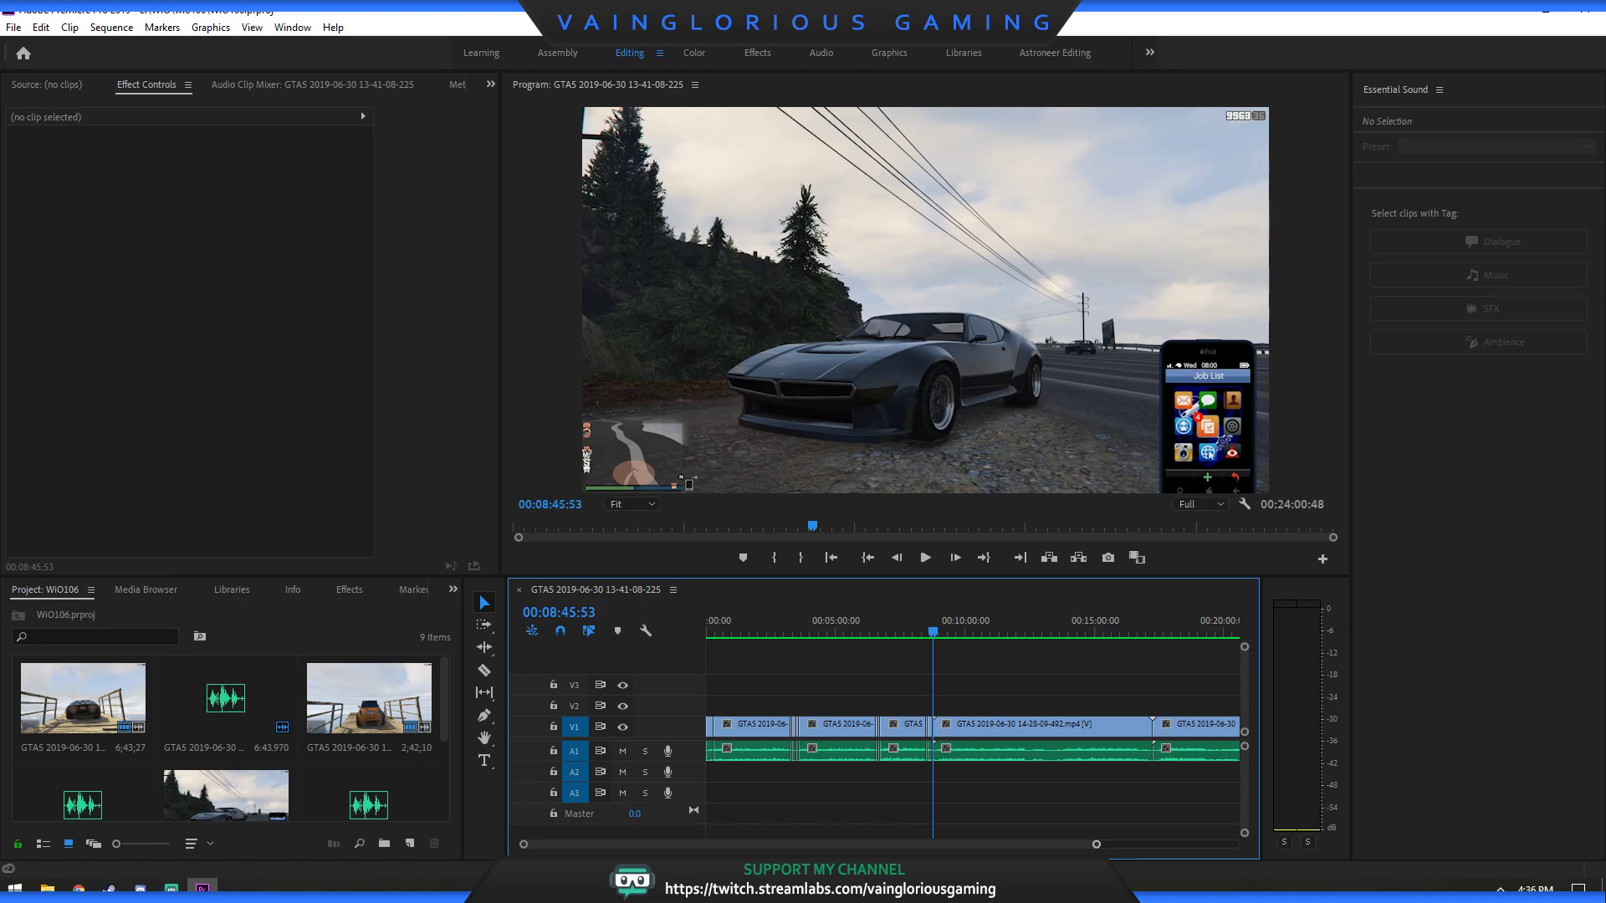
{"action": "left_click", "coordinate": [1061, 749]}
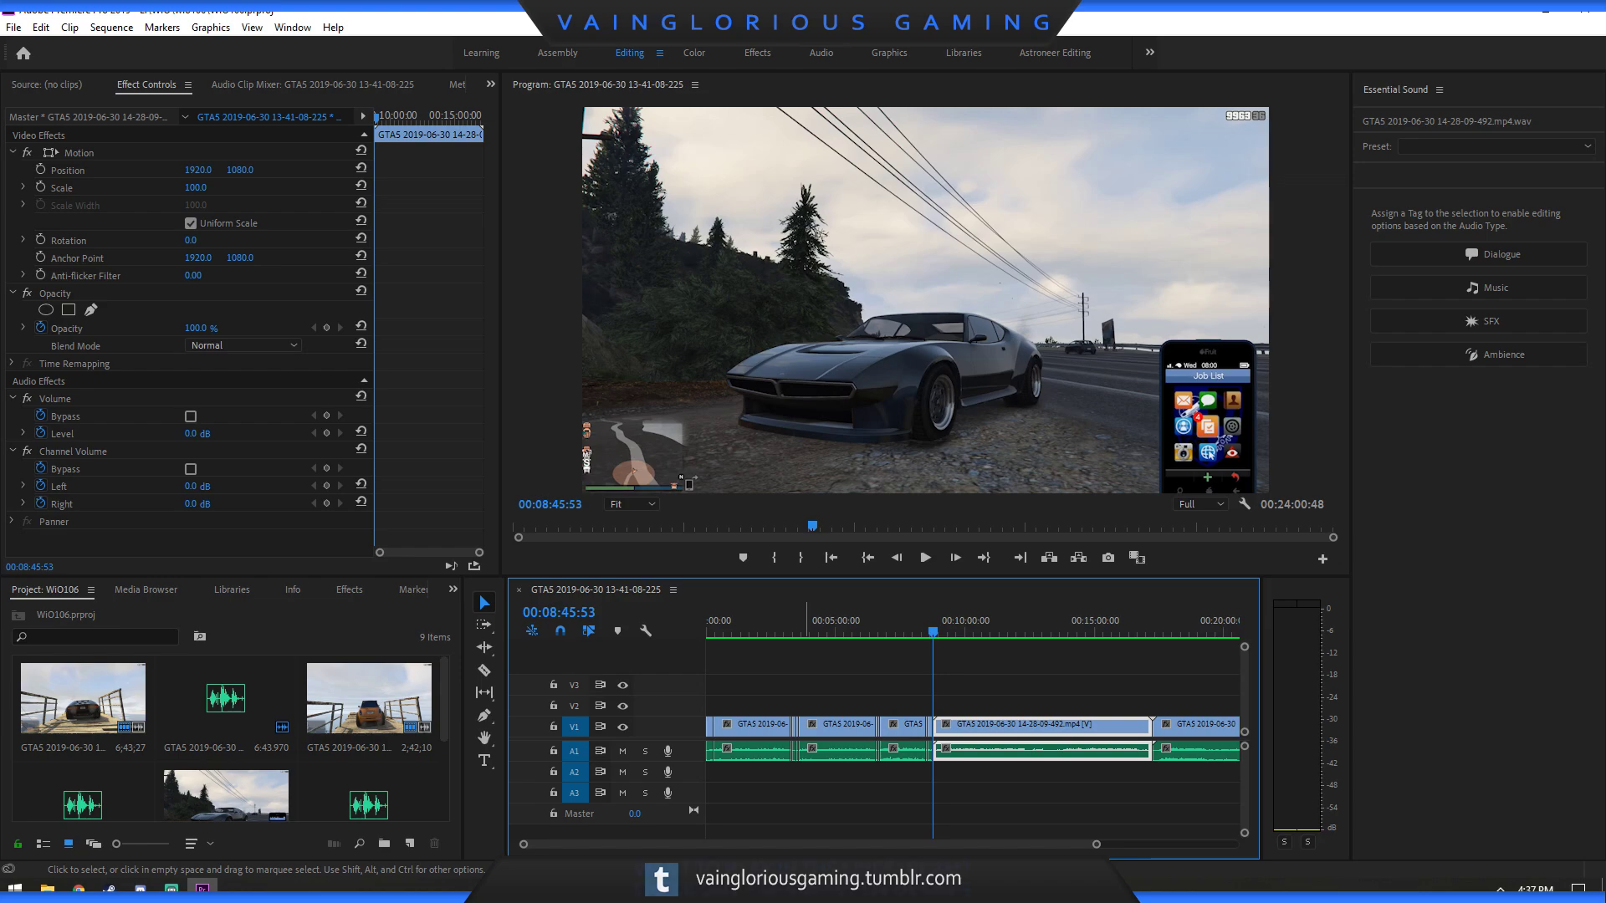
{"action": "left_click", "coordinate": [806, 694]}
{"action": "left_click", "coordinate": [1041, 725]}
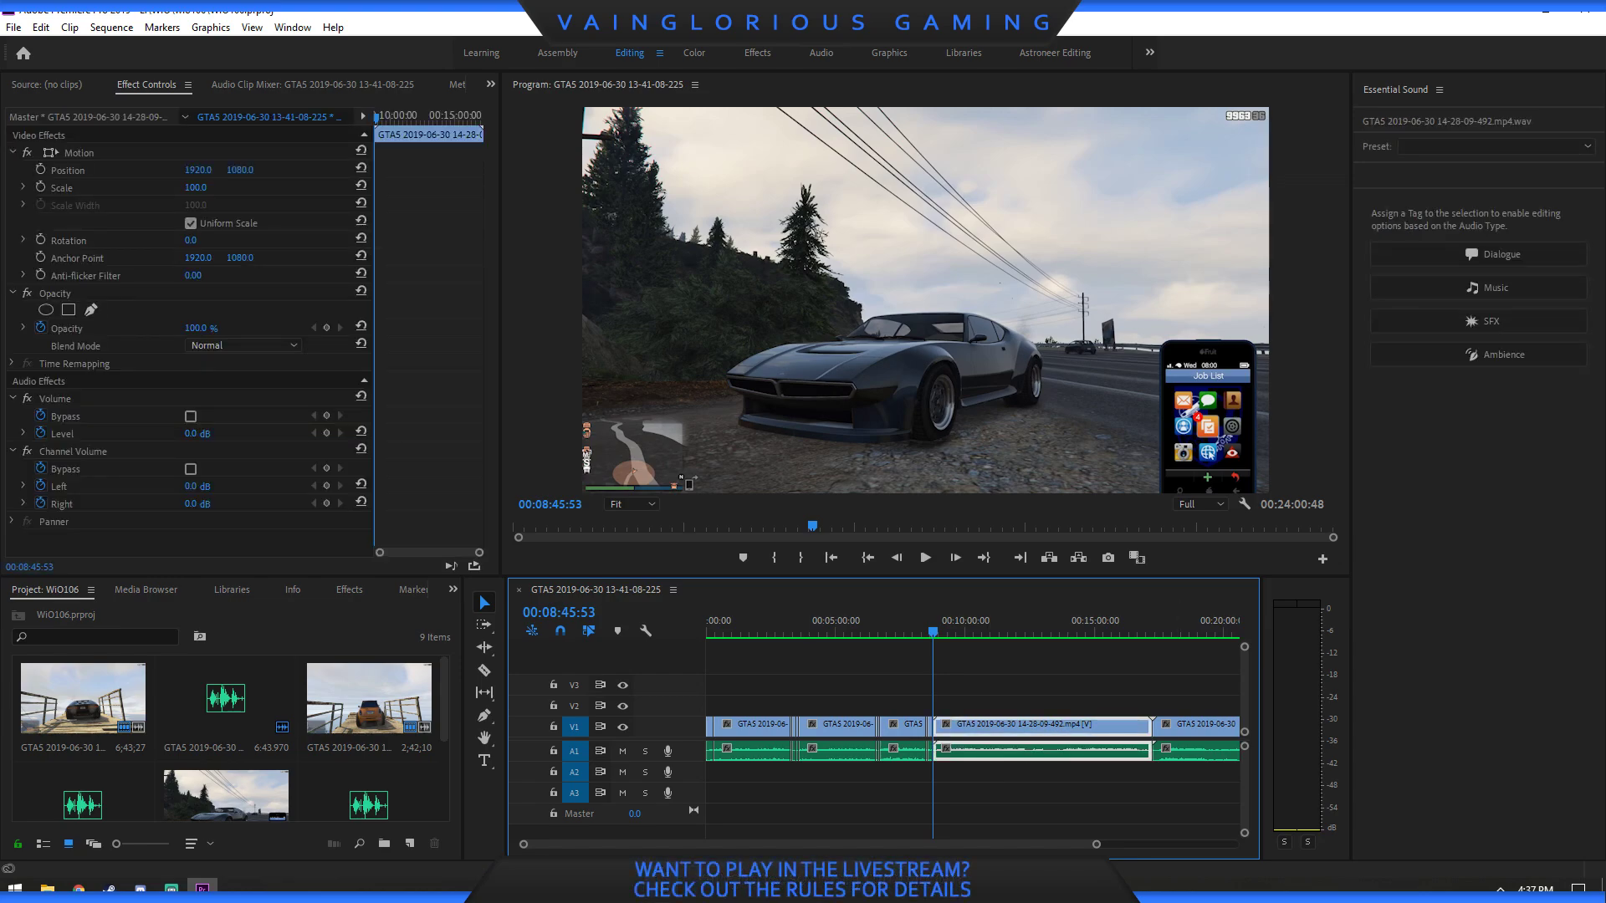
{"action": "left_click", "coordinate": [1478, 254]}
{"action": "left_click", "coordinate": [1472, 176]}
{"action": "left_click", "coordinate": [1438, 505]}
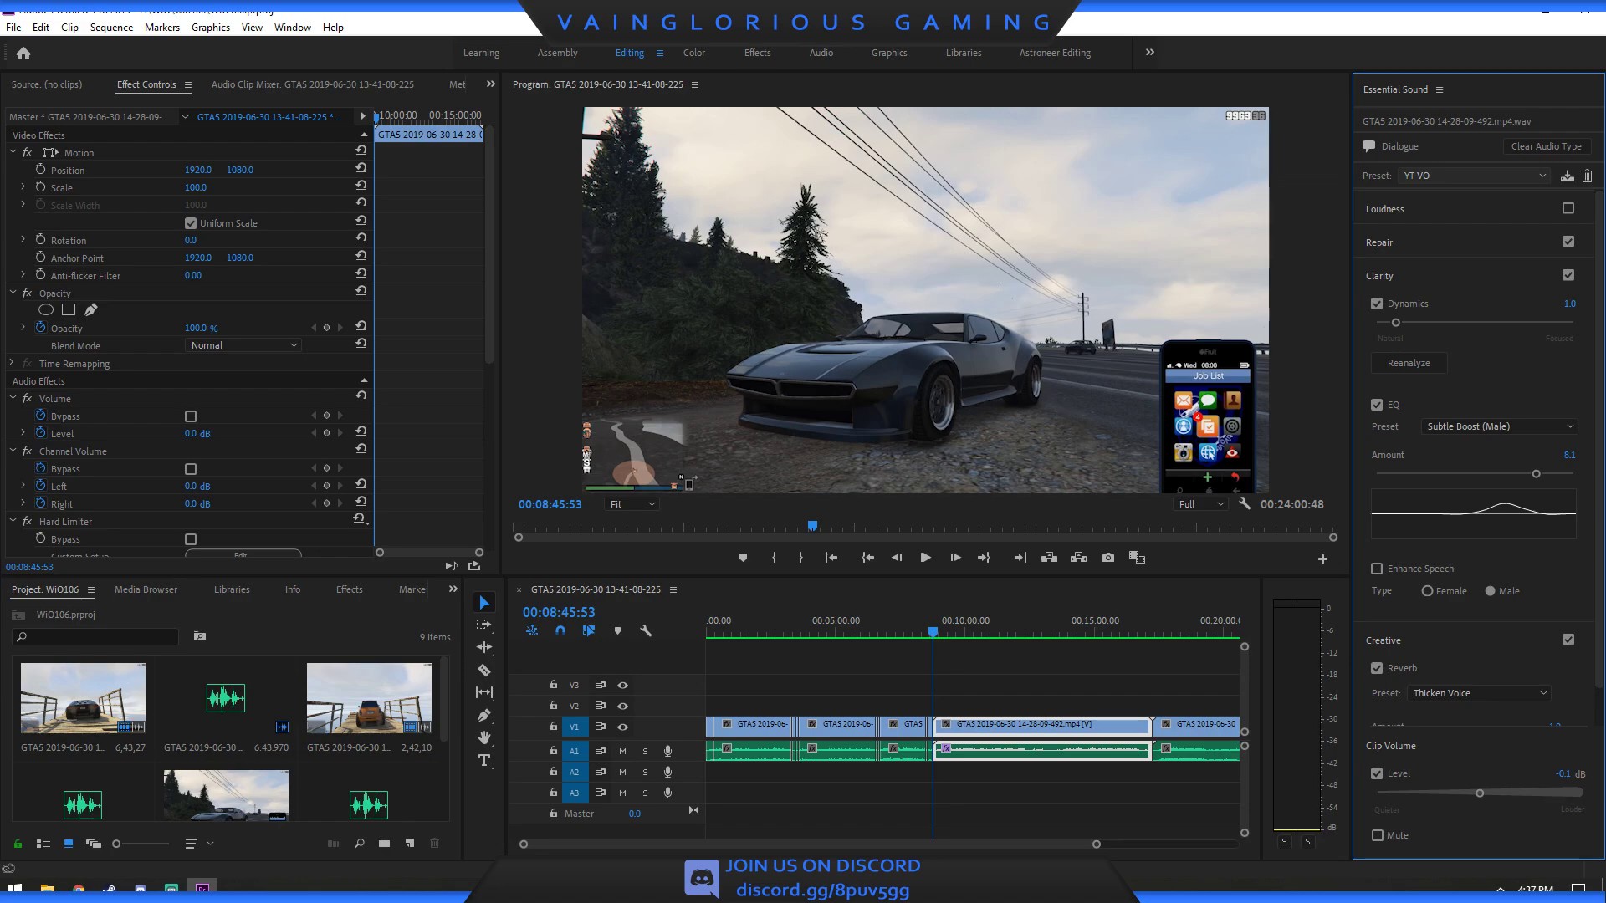
Tag the 14-41-33-366 clip's audio as Music, enable Ducking against dialogue, and turn off Loudness.
{"action": "left_click", "coordinate": [1195, 724]}
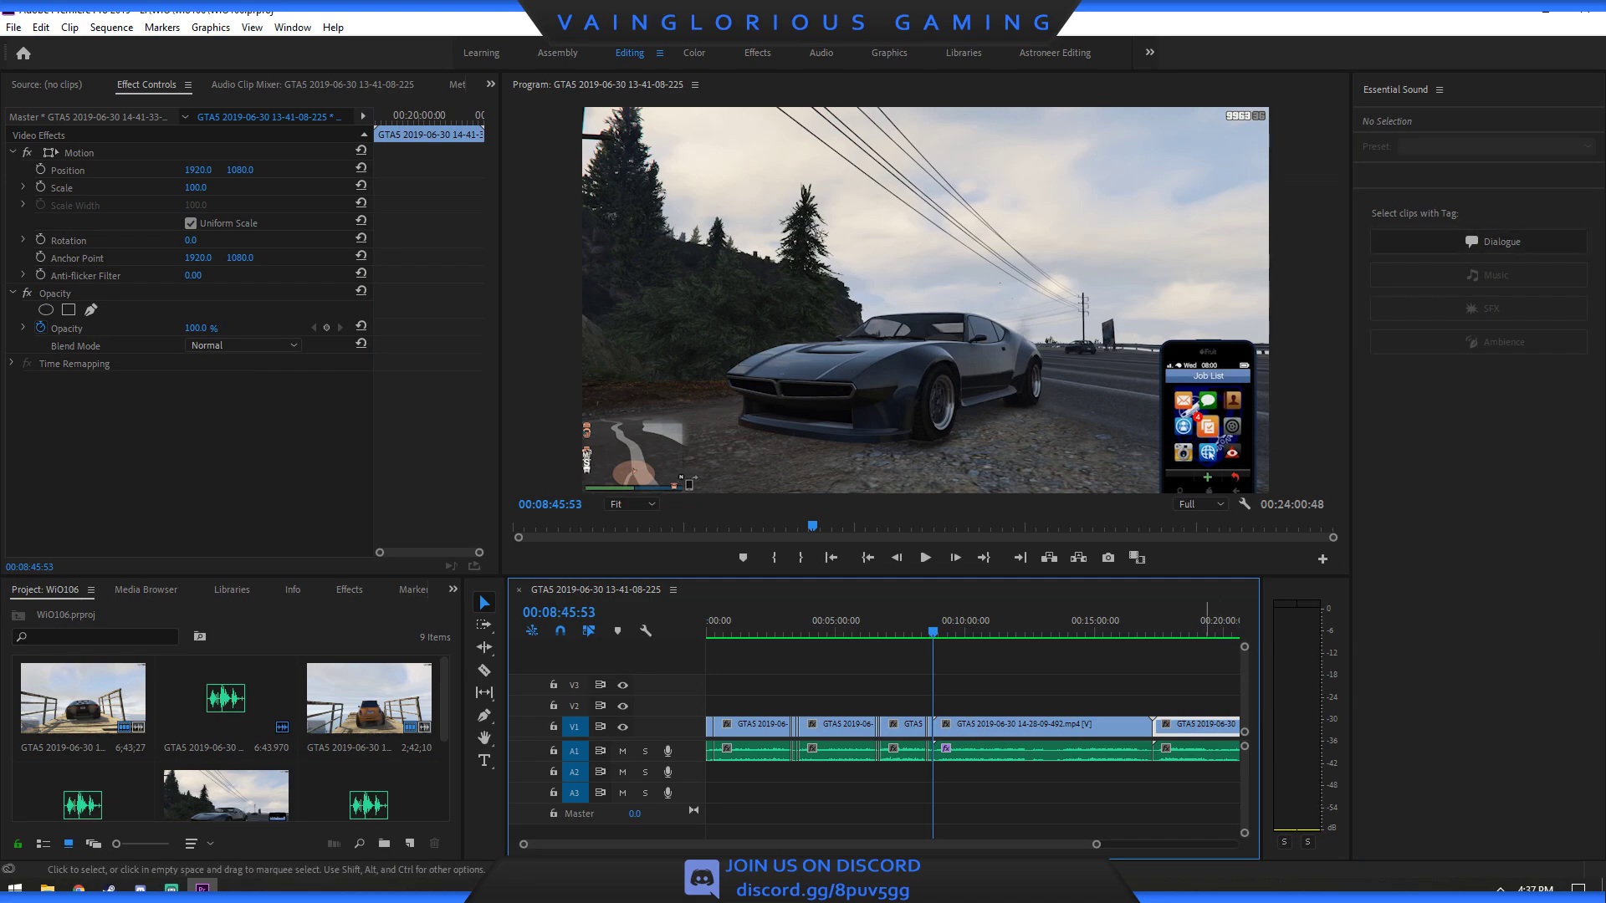
{"action": "left_click", "coordinate": [1195, 750]}
{"action": "left_click", "coordinate": [1476, 286]}
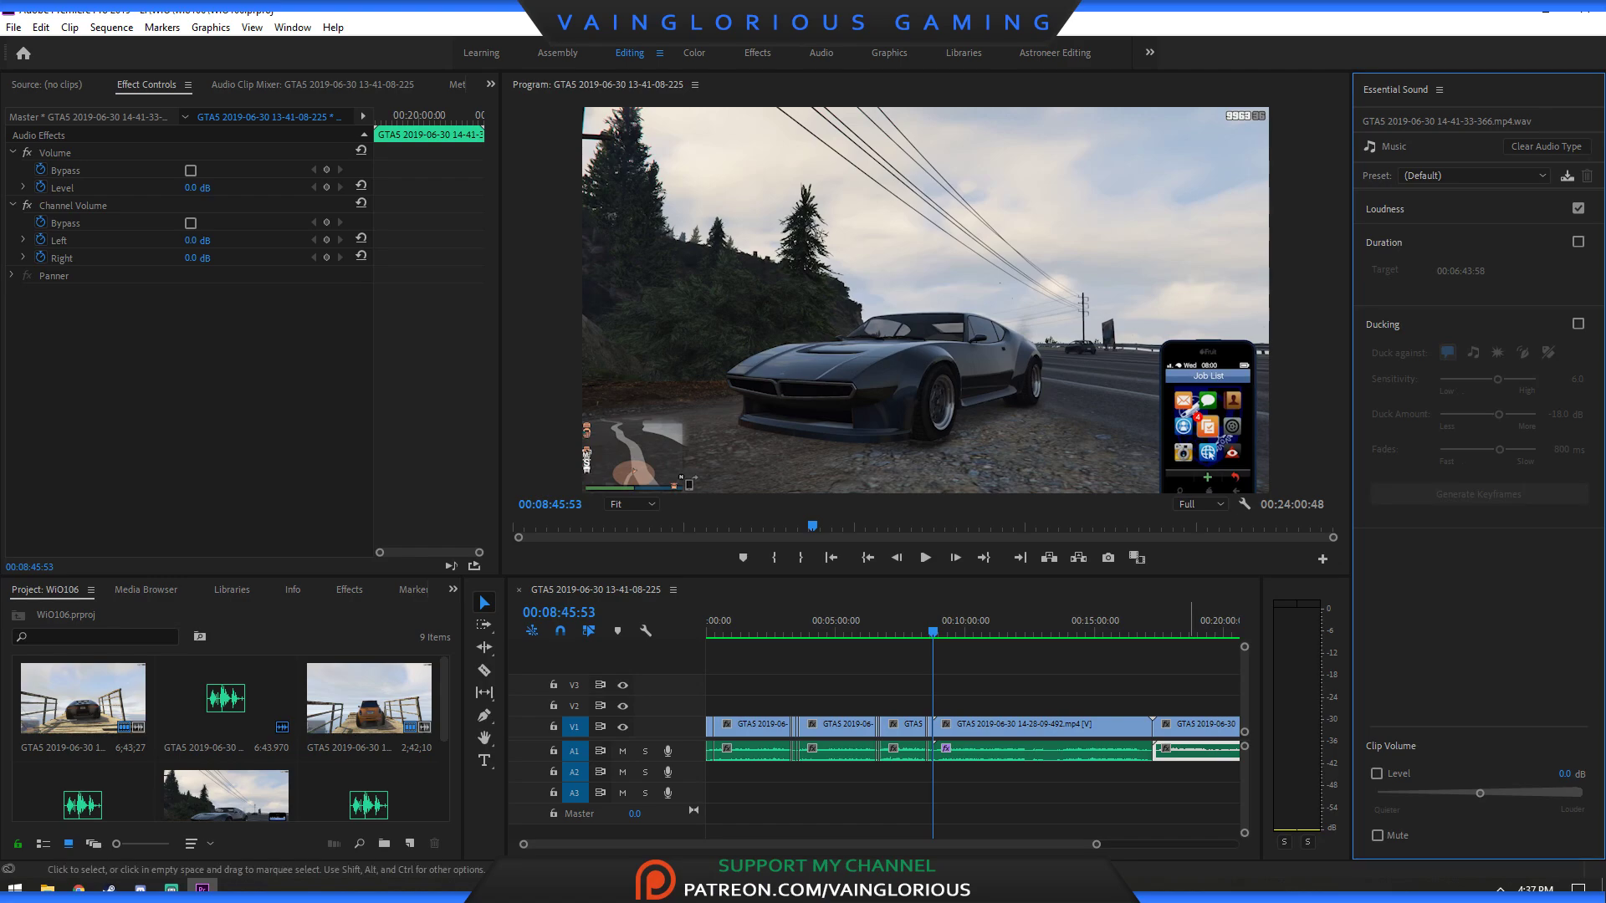
{"action": "left_click", "coordinate": [1578, 324]}
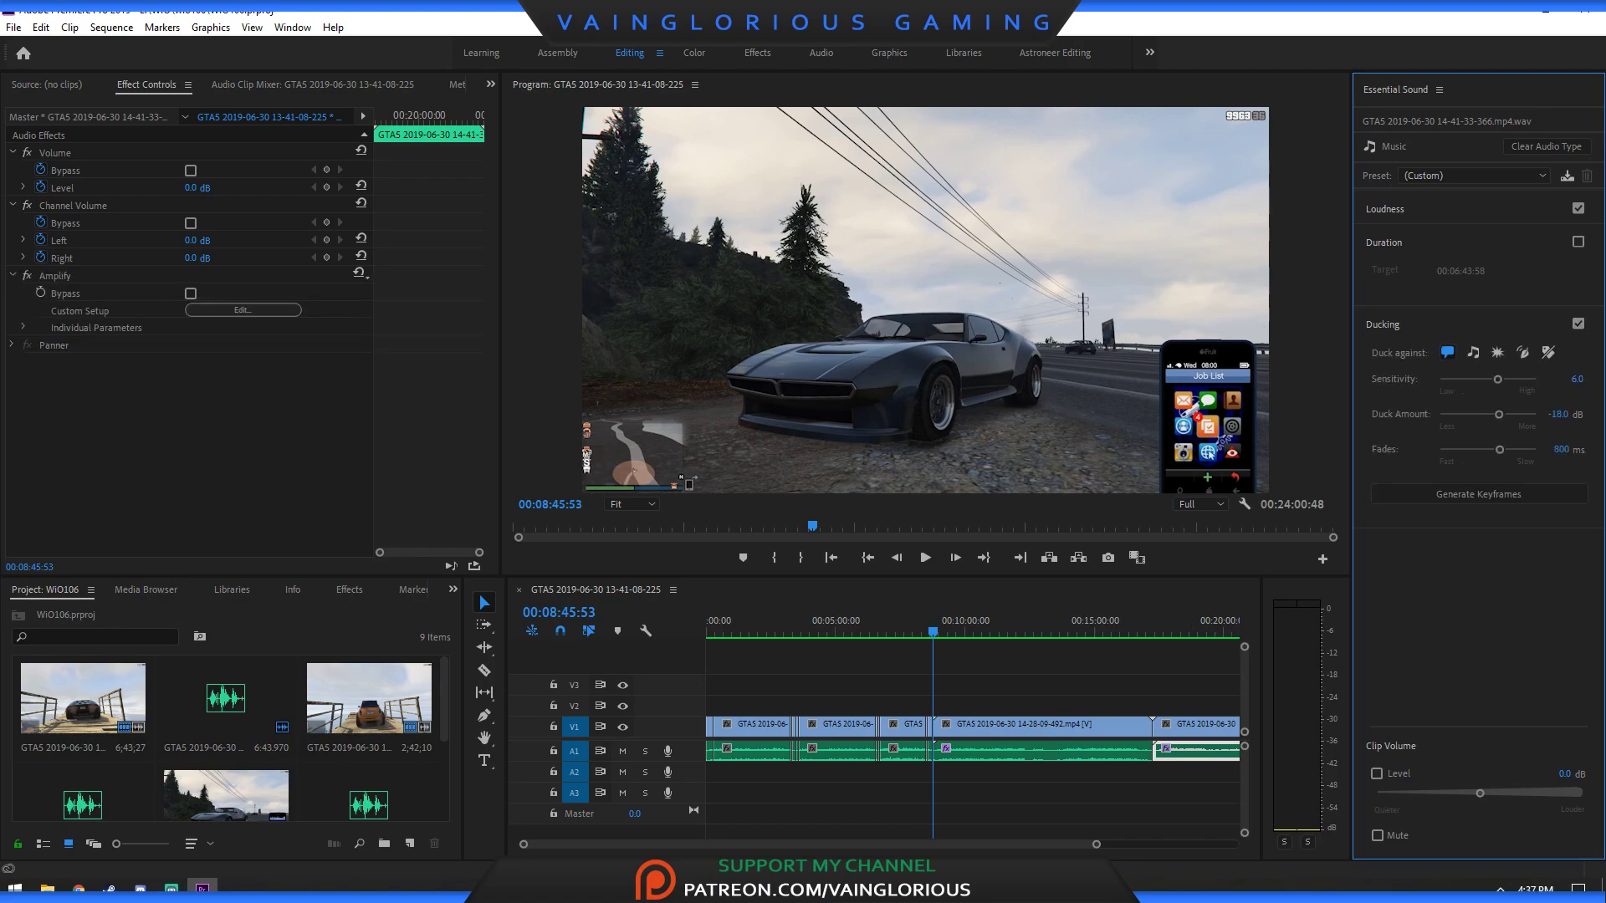
{"action": "left_click", "coordinate": [1577, 208]}
{"action": "left_click", "coordinate": [1557, 413]}
Open the Audio Gain settings of the 14-41-33-366 audio and close them without adjusting the gain.
{"action": "right_click", "coordinate": [1219, 748]}
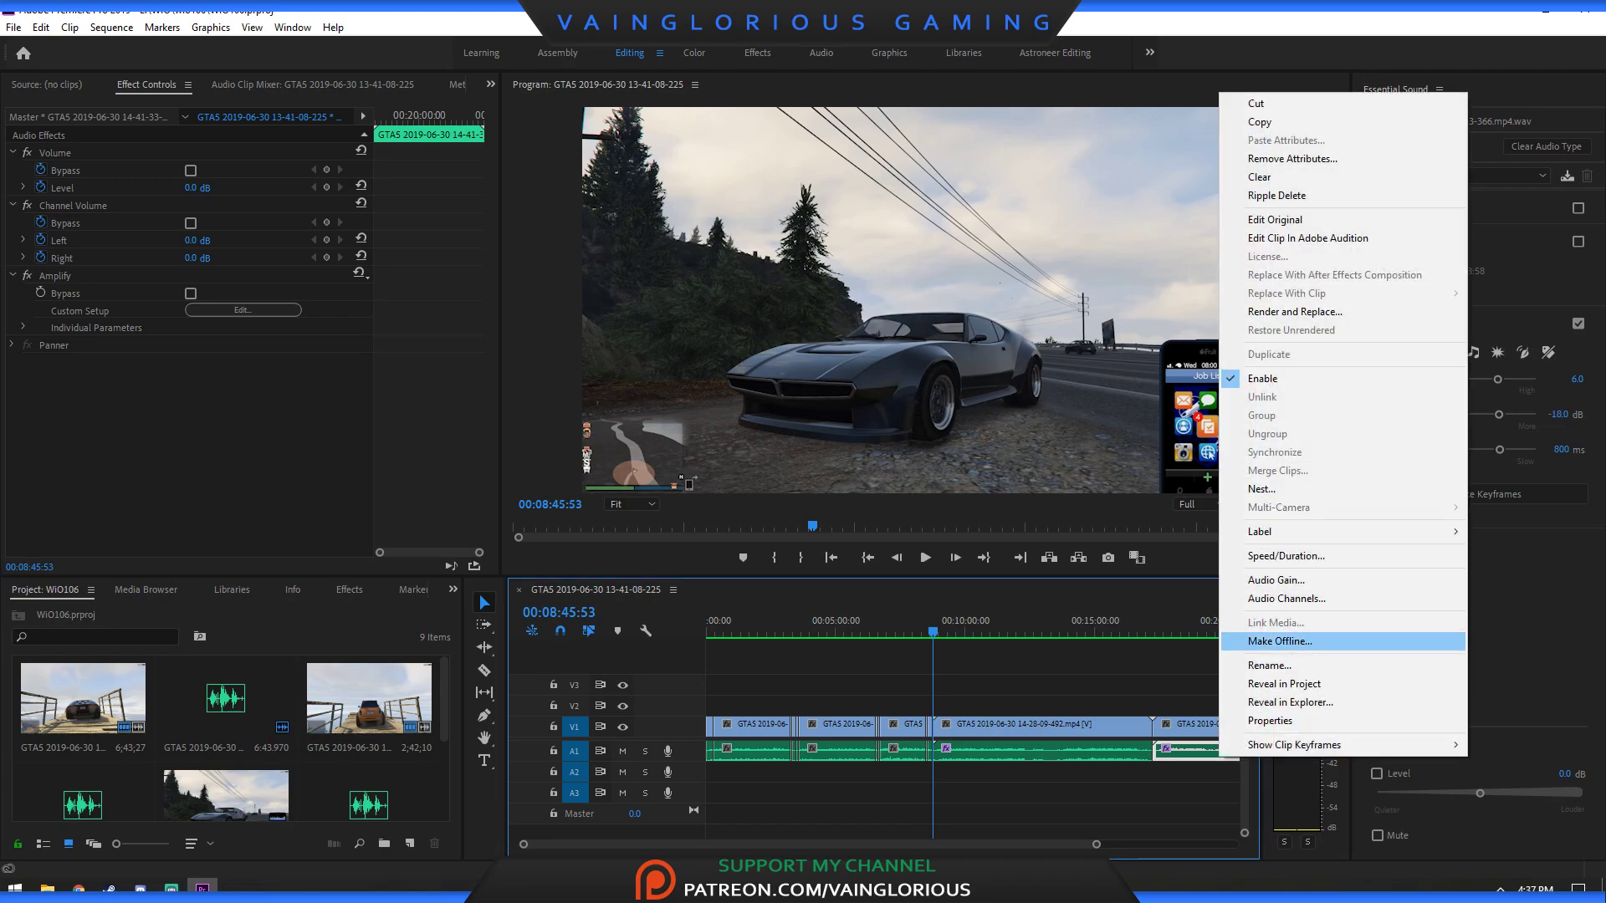
{"action": "left_click", "coordinate": [1275, 580]}
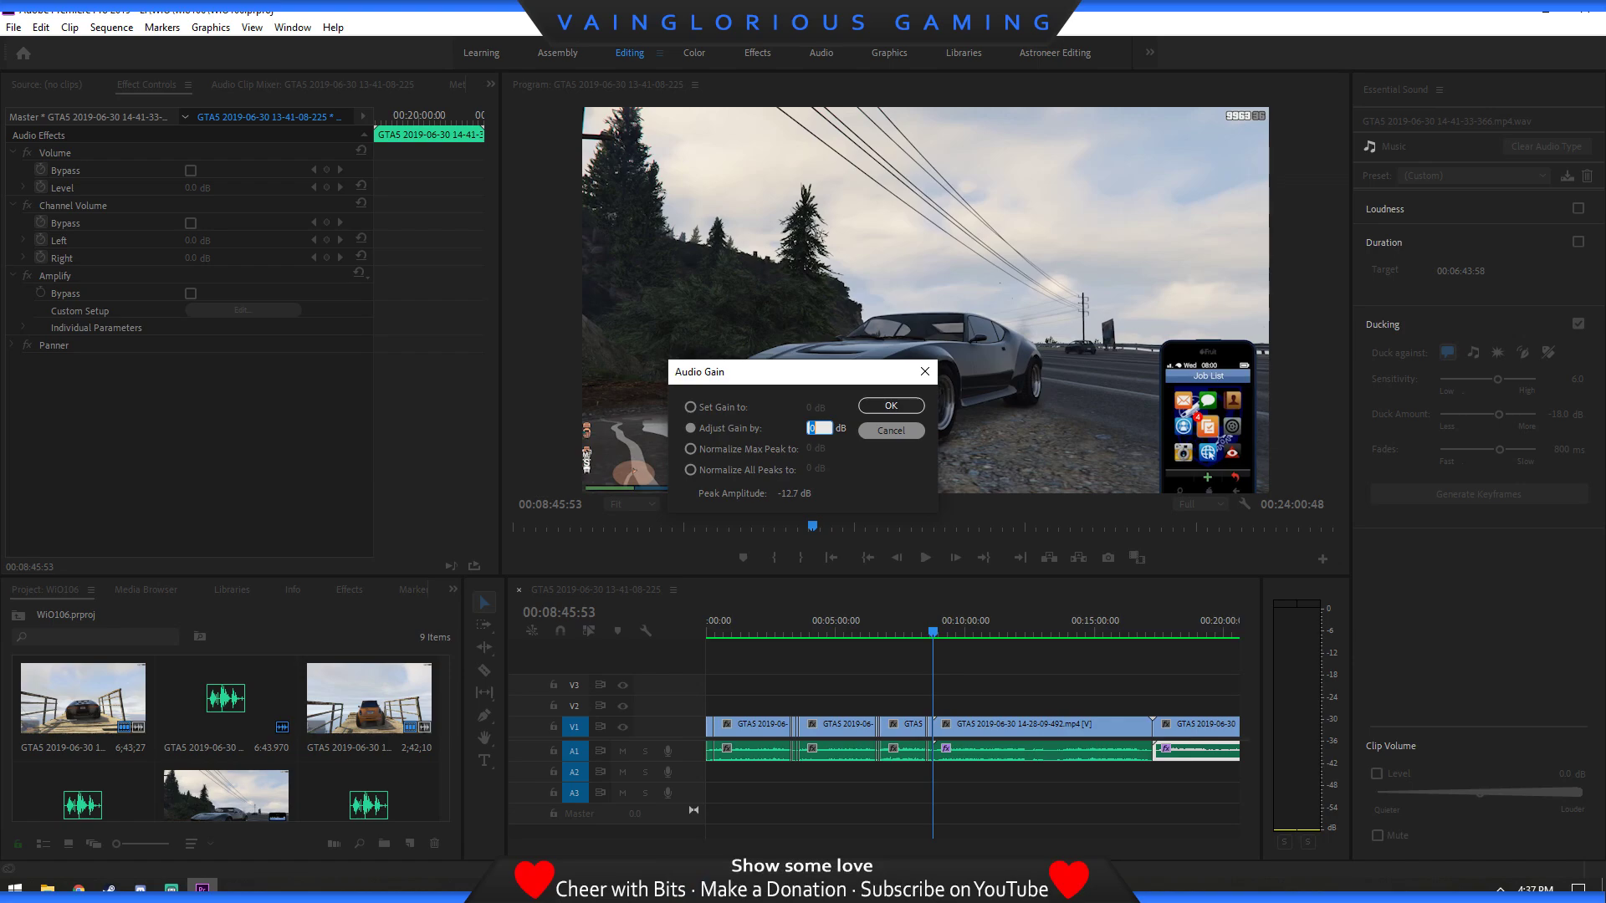
{"action": "key", "text": "Return"}
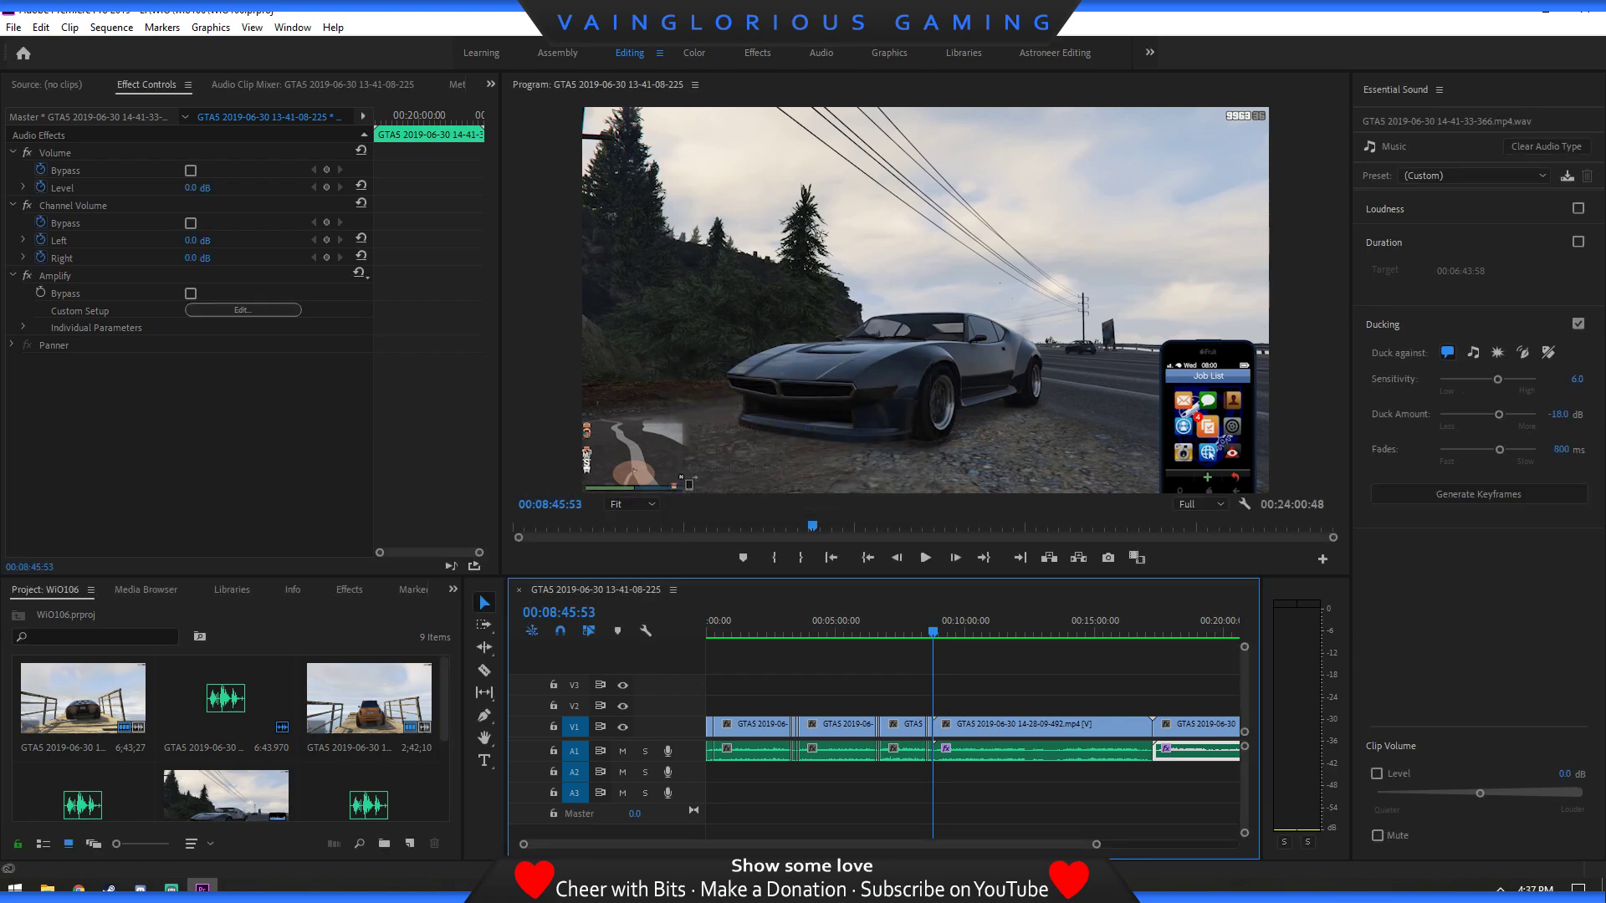
Set the Duck Amount of the 14-41-33-366 audio to -1.8 dB.
{"action": "left_click", "coordinate": [1557, 414]}
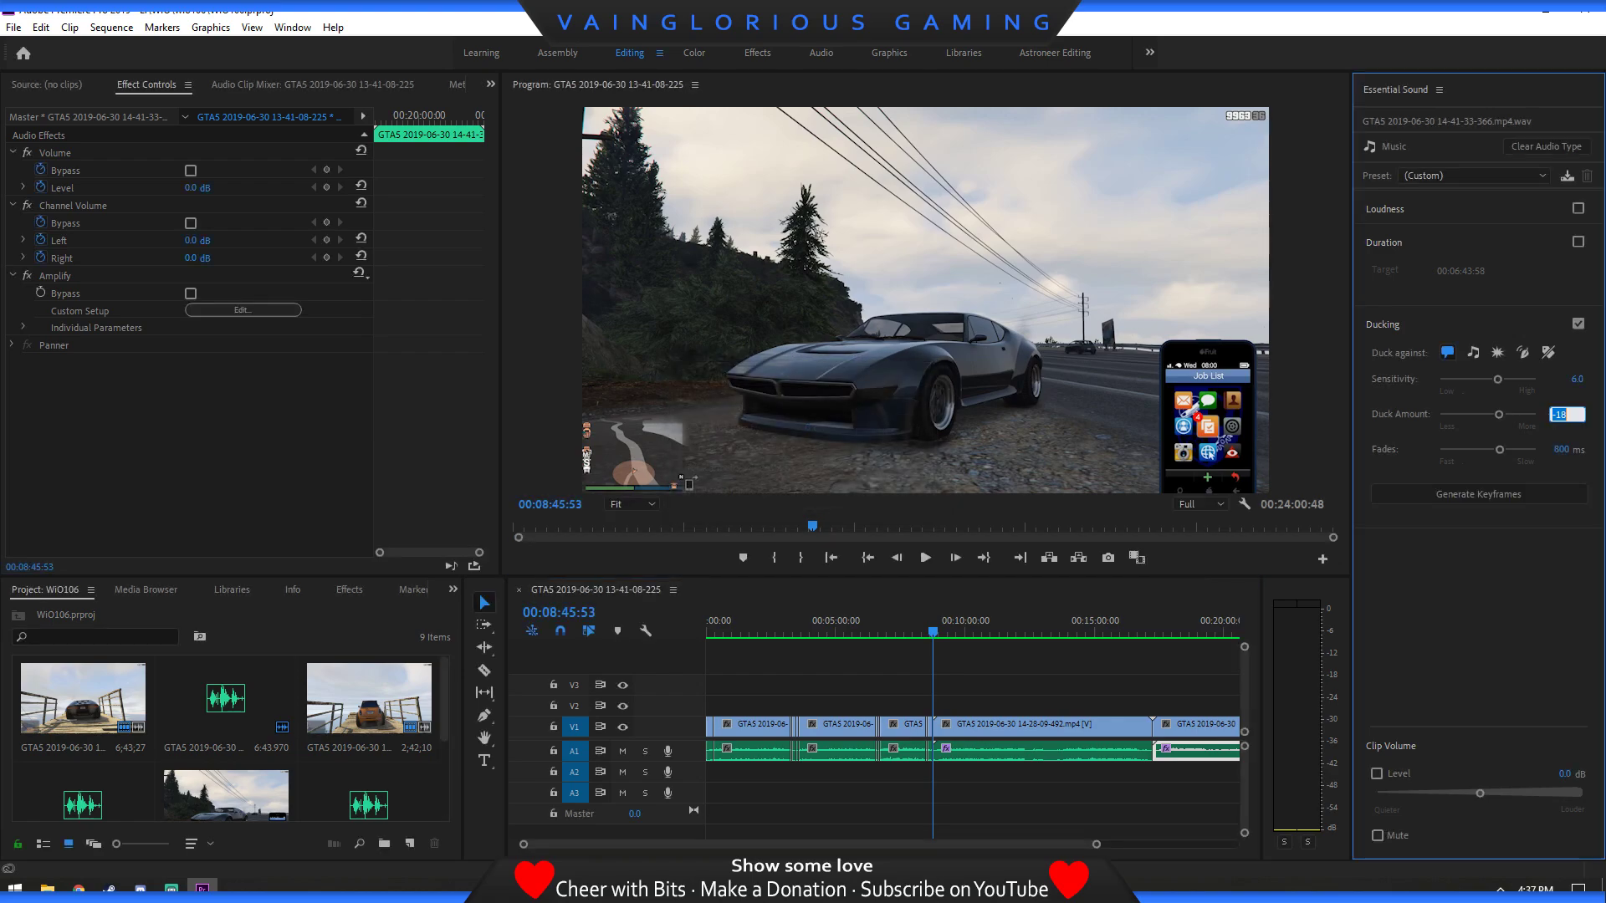
{"action": "type", "text": "-1.8"}
{"action": "key", "text": "Return"}
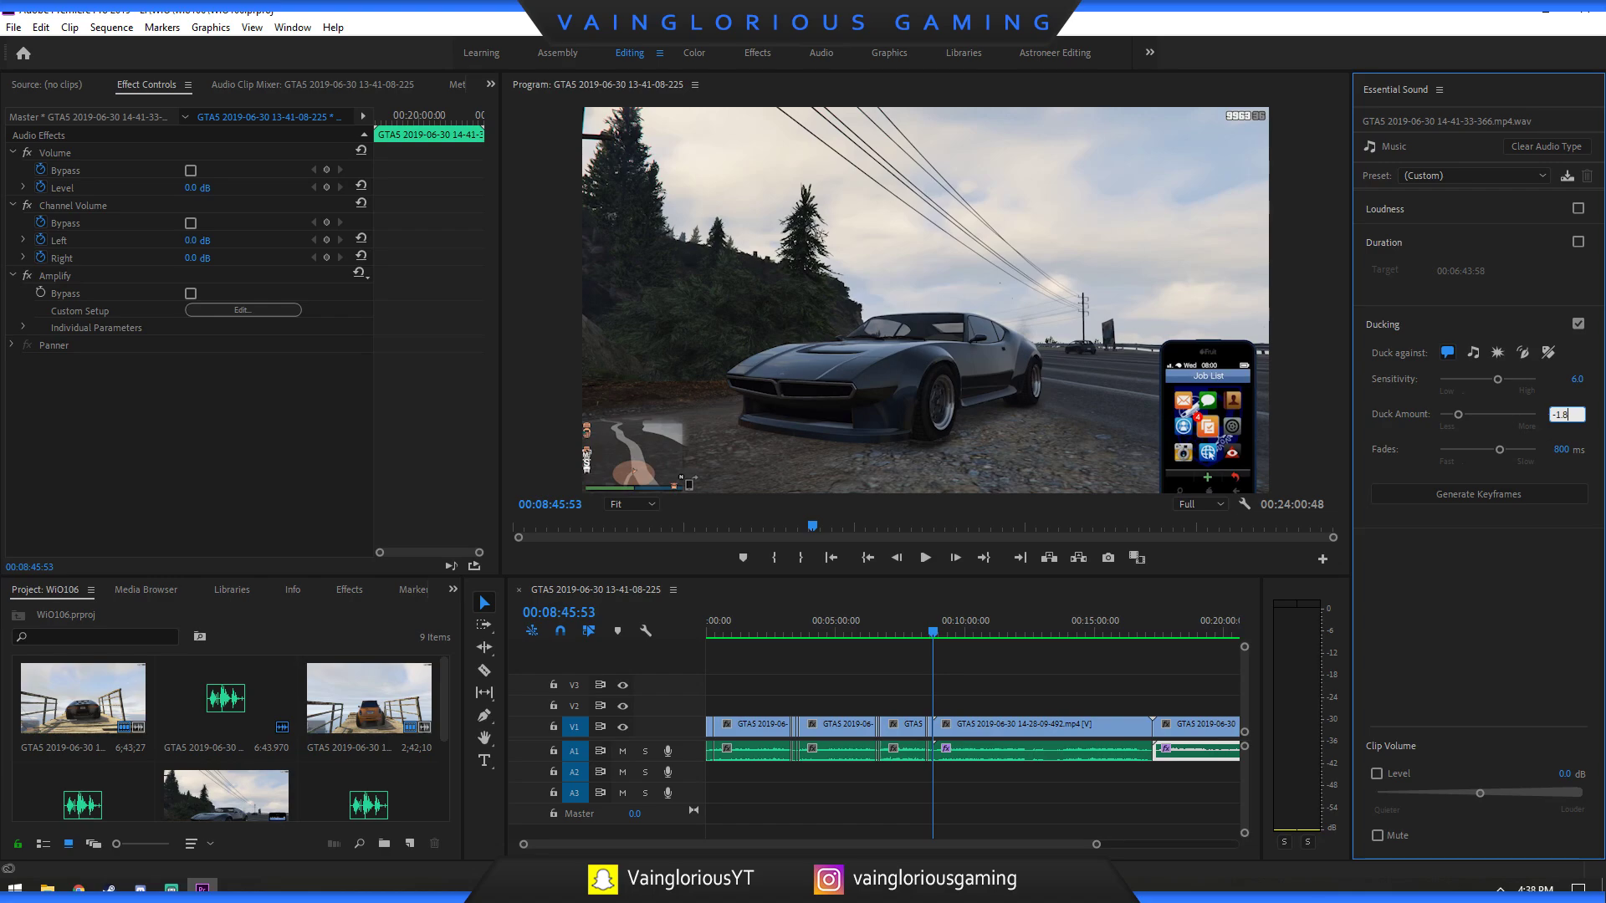
Clear the audio type from the 14-41-33-366 audio and from the 14-28-09-492 clip.
{"action": "left_click", "coordinate": [1546, 147]}
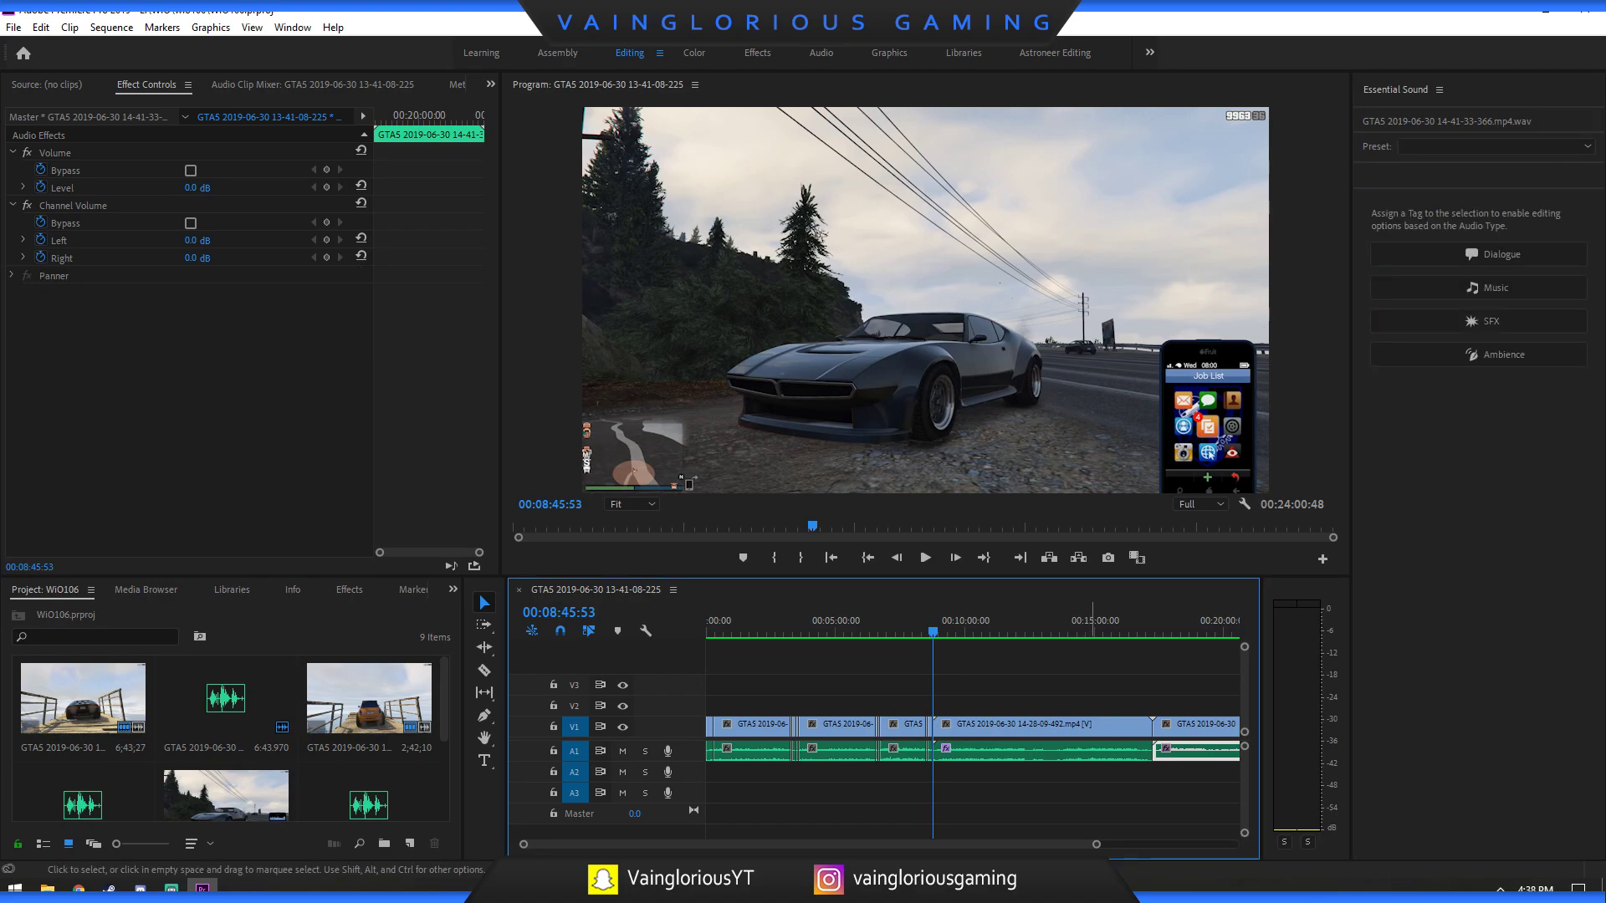
{"action": "left_click", "coordinate": [1092, 749]}
{"action": "left_click", "coordinate": [1547, 146]}
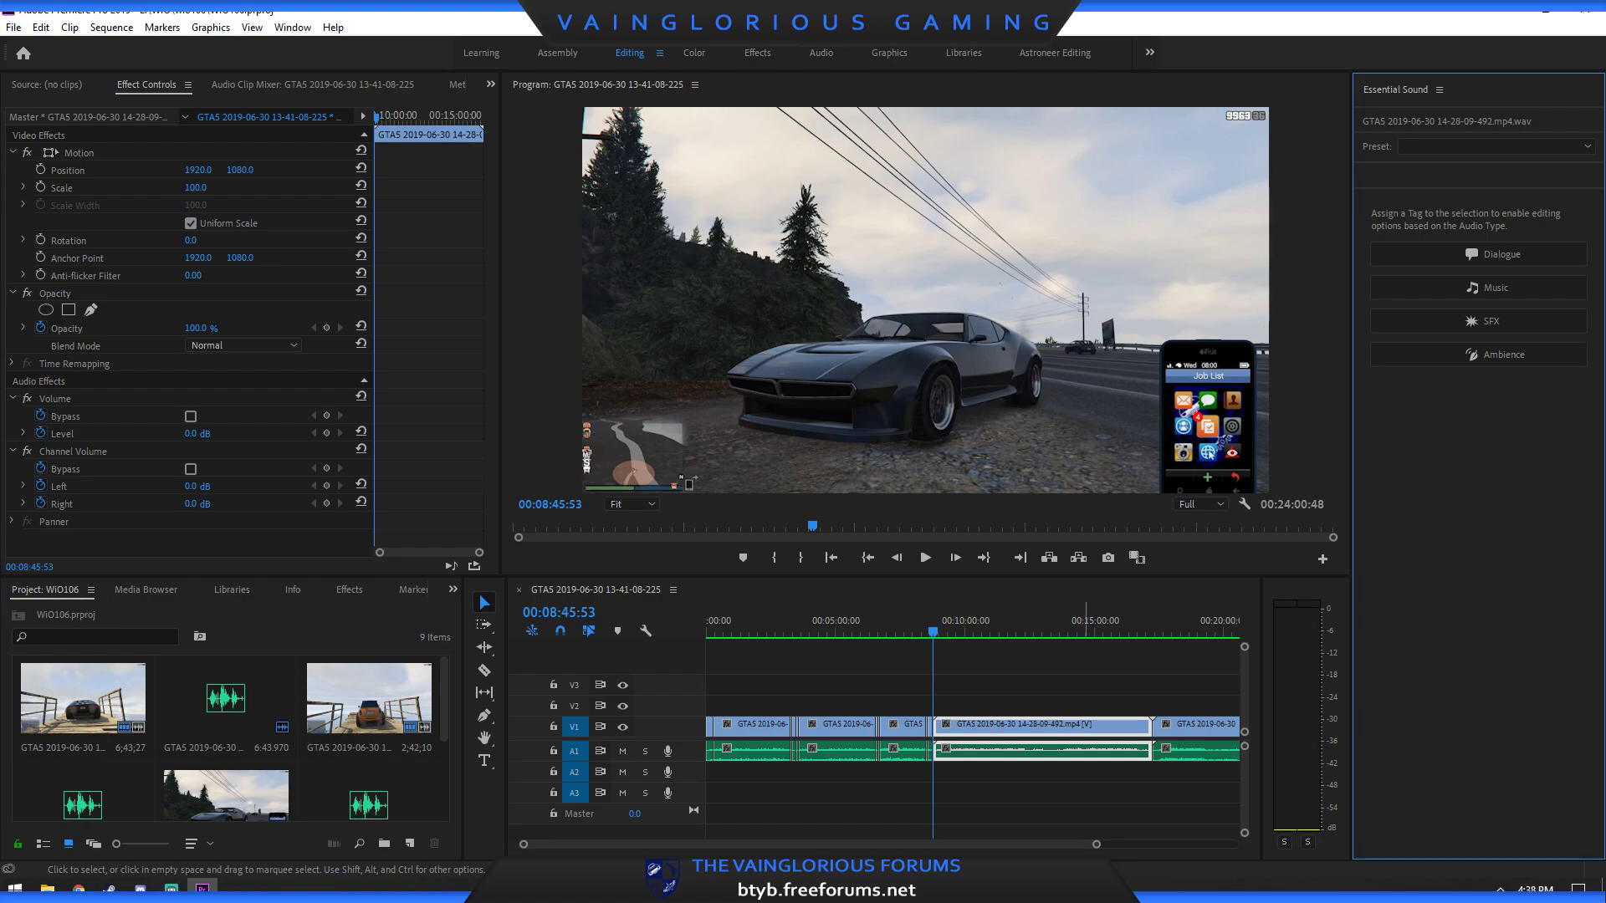
Cut the 14-28-09-492 clip and its audio at 00:08:50:03, shortly after the clip's start.
{"action": "left_click_drag", "start_coordinate": [1096, 844], "coordinate": [797, 843]}
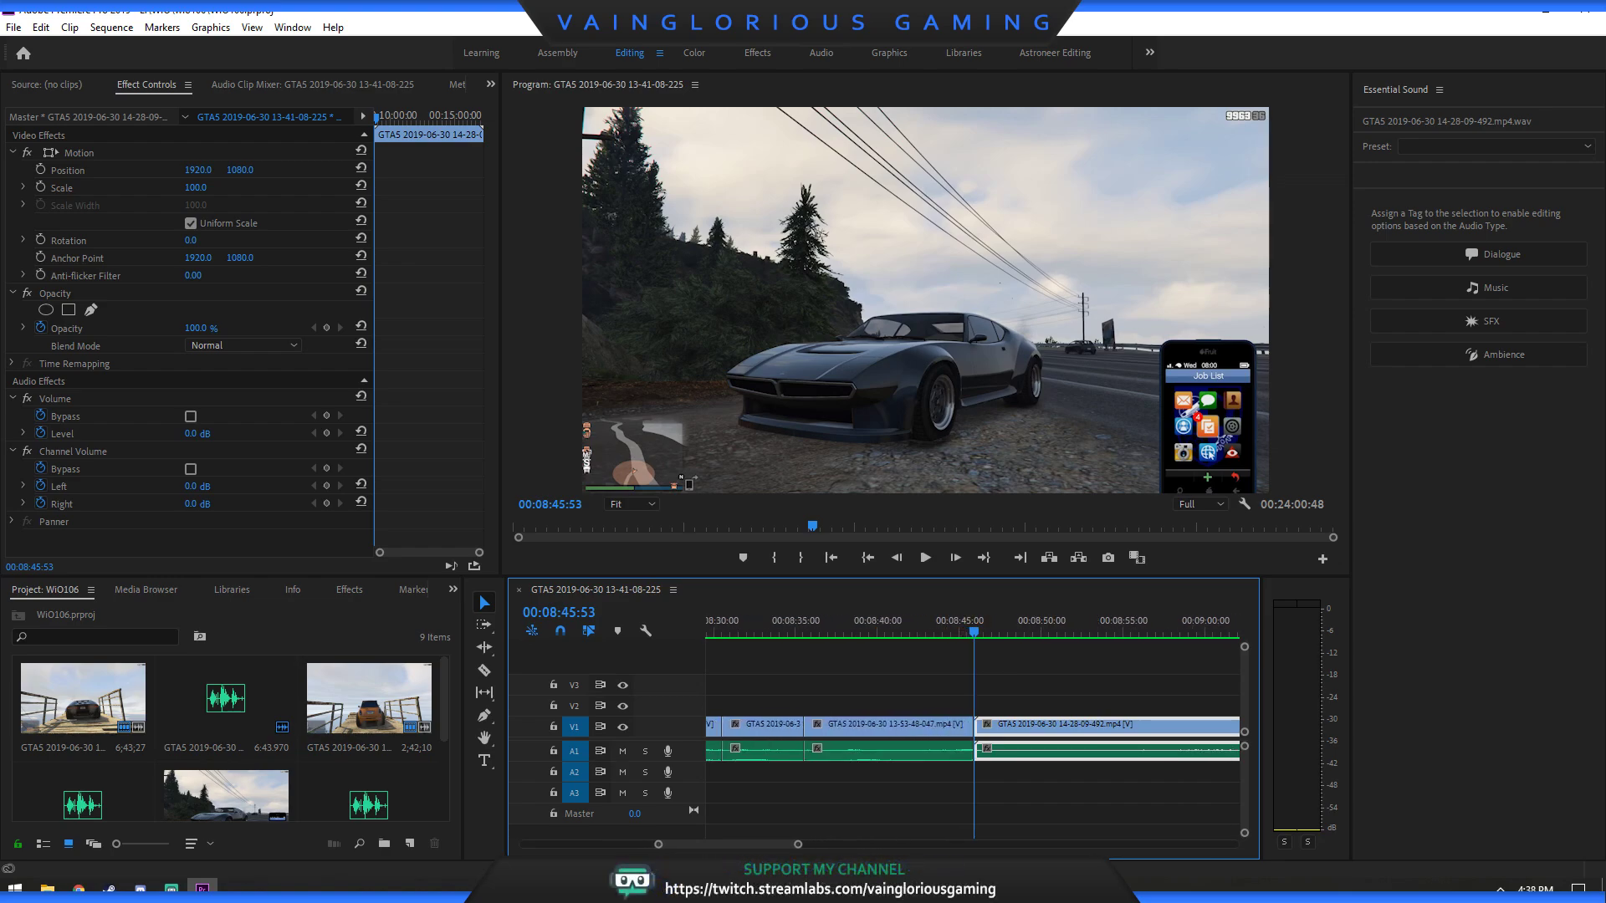
{"action": "left_click_drag", "start_coordinate": [974, 631], "coordinate": [1055, 631]}
{"action": "key", "text": "Right"}
{"action": "key", "text": "Right"}
{"action": "key", "text": "Right"}
{"action": "key", "text": "Right"}
{"action": "key", "text": "Right"}
{"action": "key", "text": "Right"}
{"action": "key", "text": "Right"}
{"action": "key", "text": "Right"}
{"action": "key", "text": "Right"}
{"action": "key", "text": "Right"}
{"action": "key", "text": "Right"}
{"action": "key", "text": "Right"}
{"action": "key", "text": "Right"}
{"action": "key", "text": "Right"}
{"action": "key", "text": "Right"}
{"action": "key", "text": "Right"}
{"action": "key", "text": "Right"}
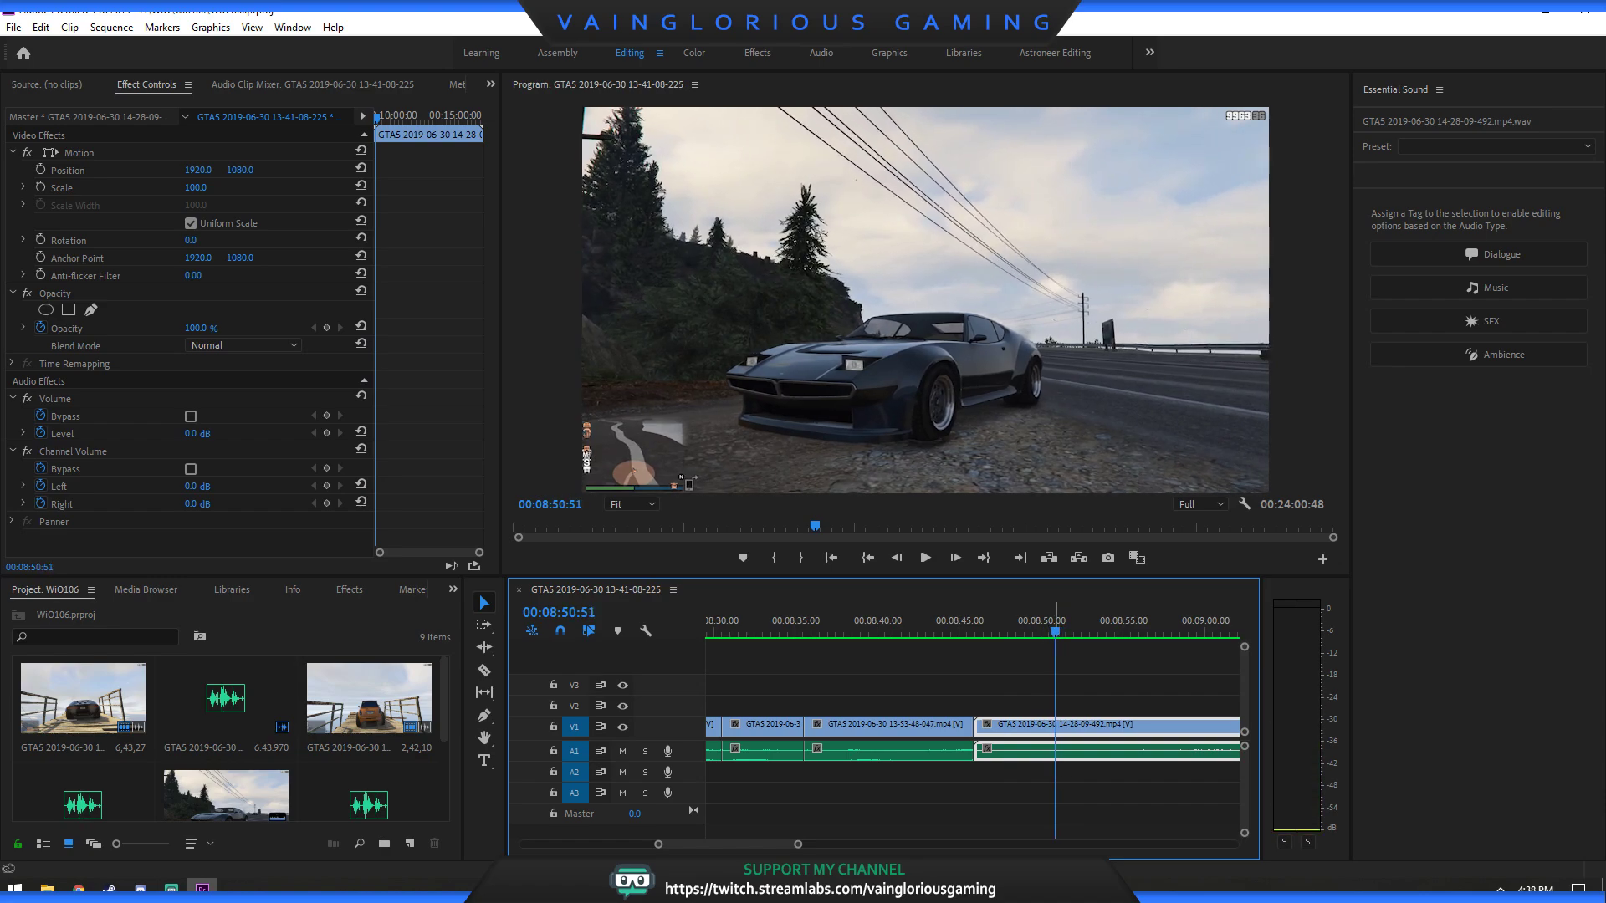
{"action": "key", "text": "Left"}
{"action": "key", "text": "Left"}
{"action": "key", "text": "Left"}
{"action": "key", "text": "Left"}
{"action": "key", "text": "Left"}
{"action": "key", "text": "Left"}
{"action": "key", "text": "Left"}
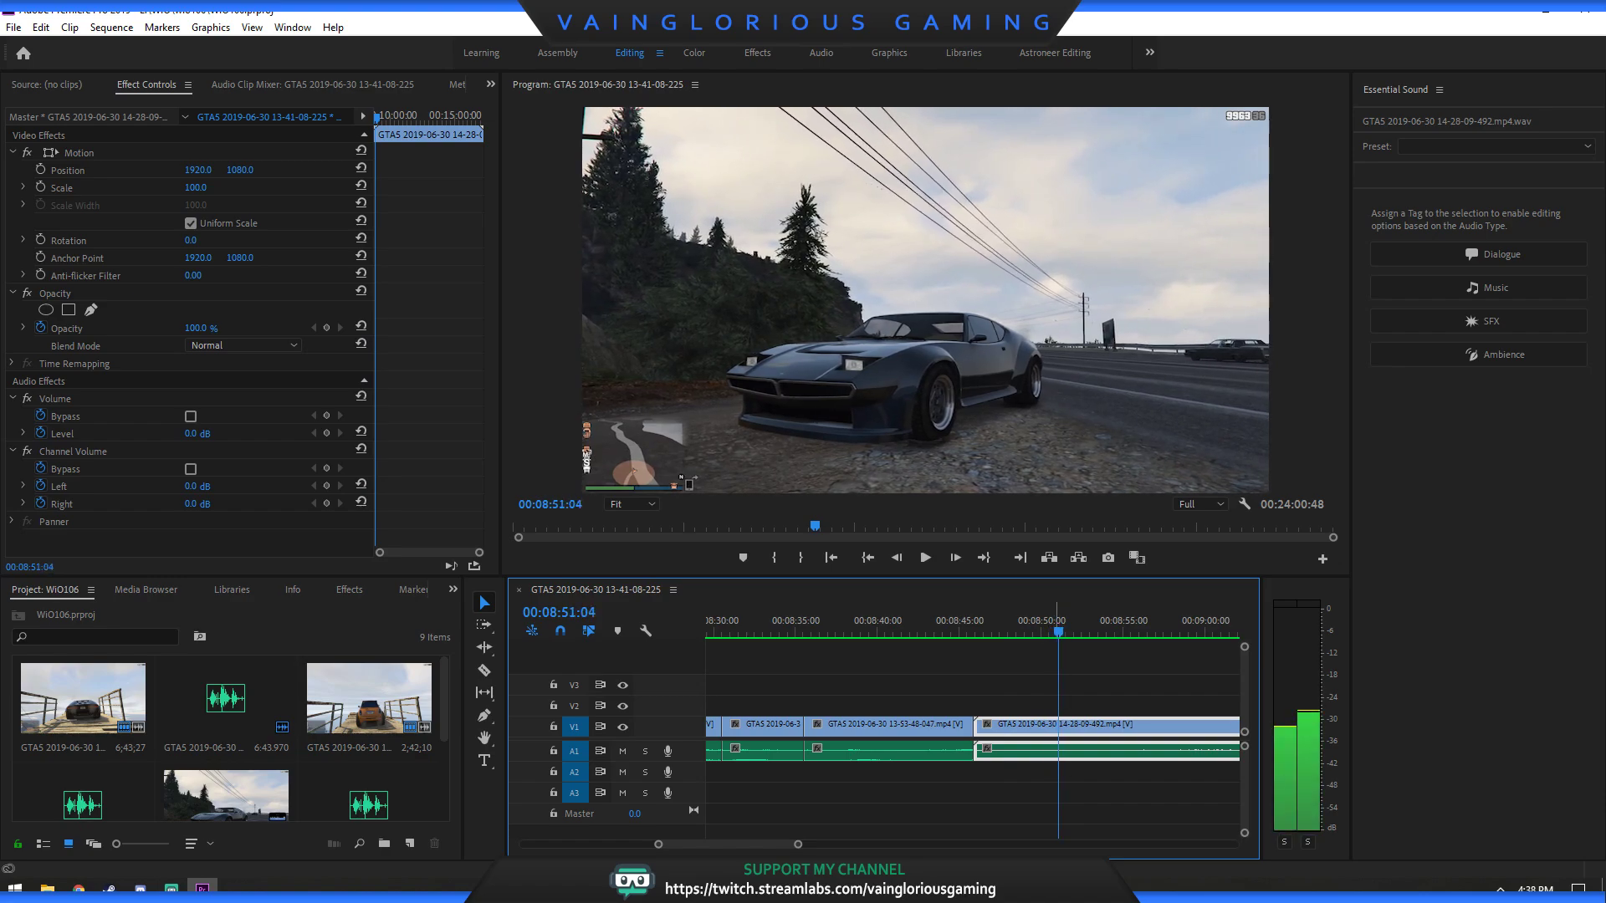
{"action": "key", "text": "Right"}
{"action": "key", "text": "Right"}
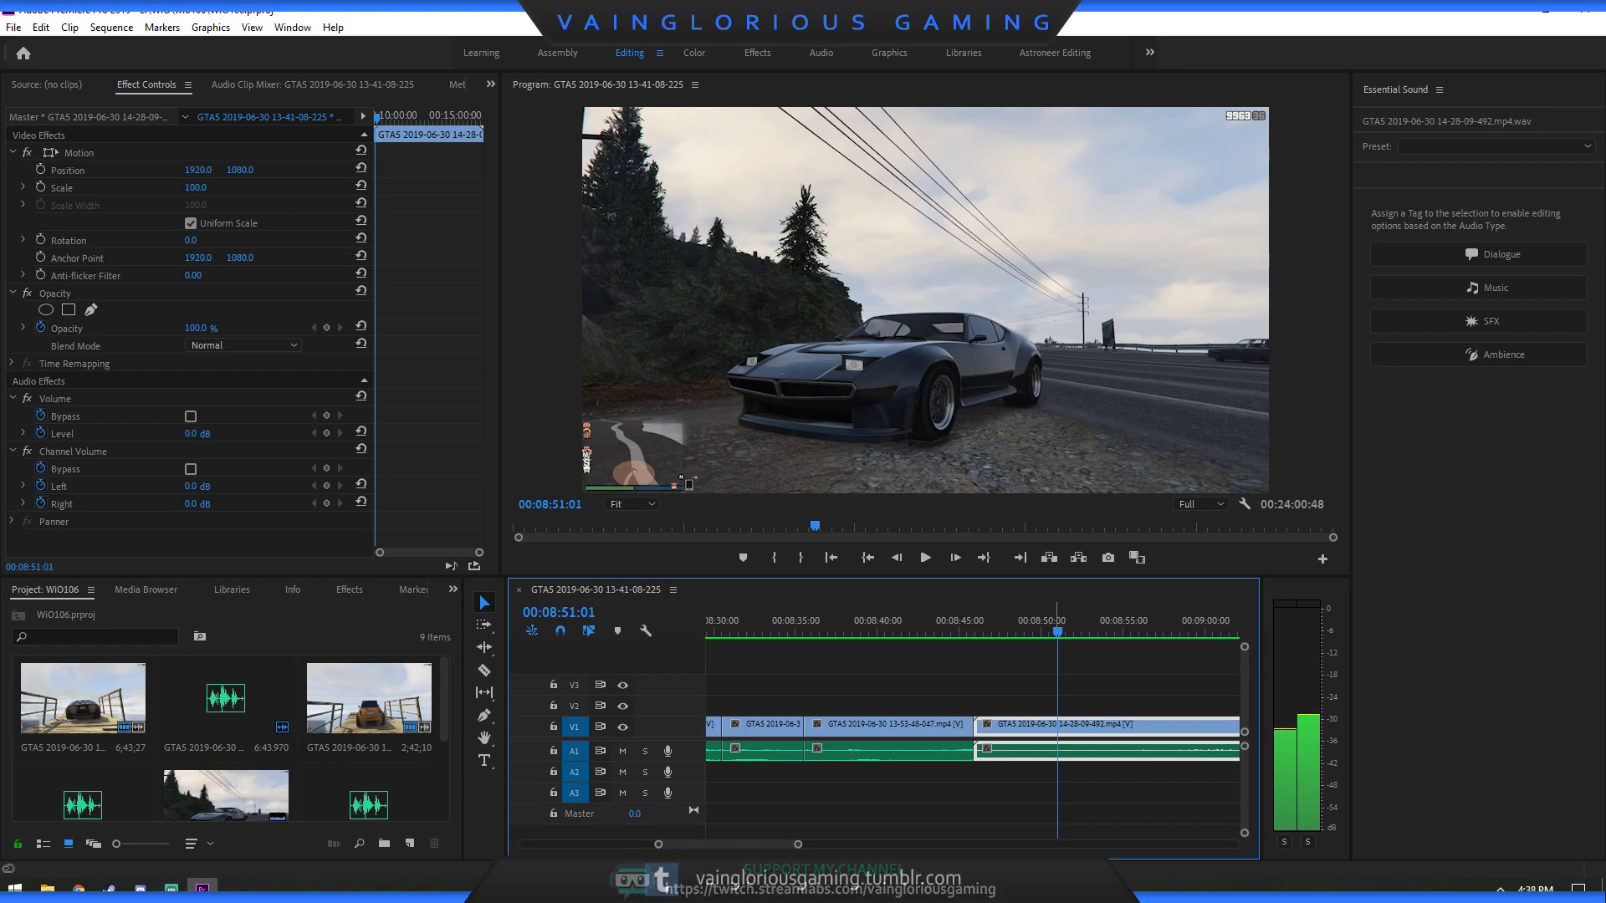
{"action": "key", "text": "Right"}
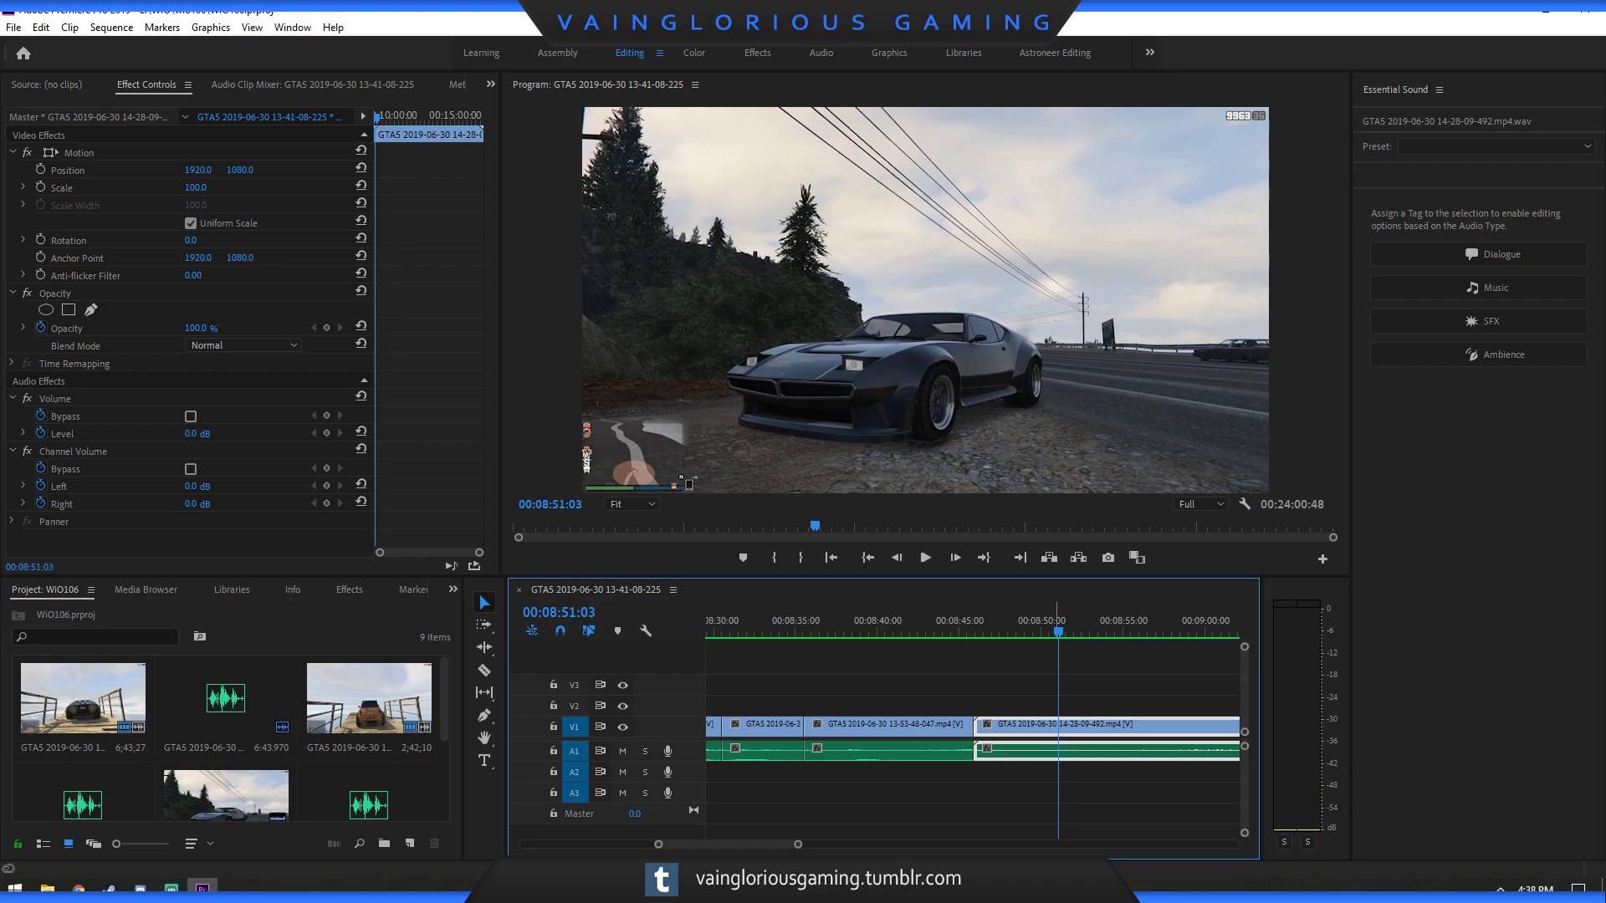
{"action": "key", "text": "j"}
{"action": "key", "text": "k"}
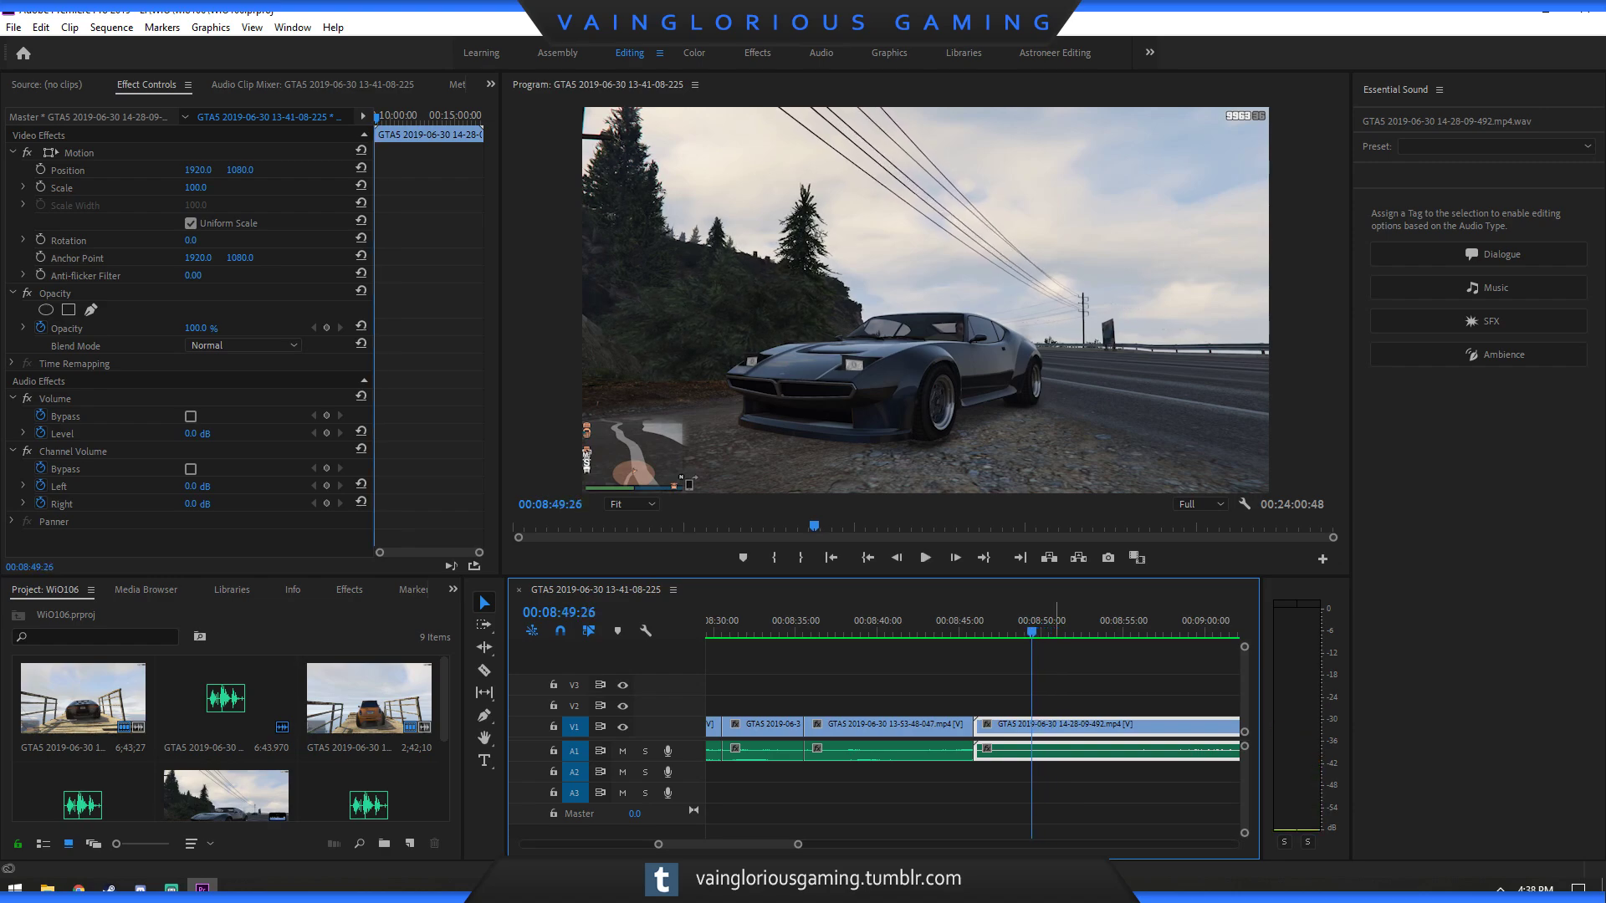
{"action": "key", "text": "l"}
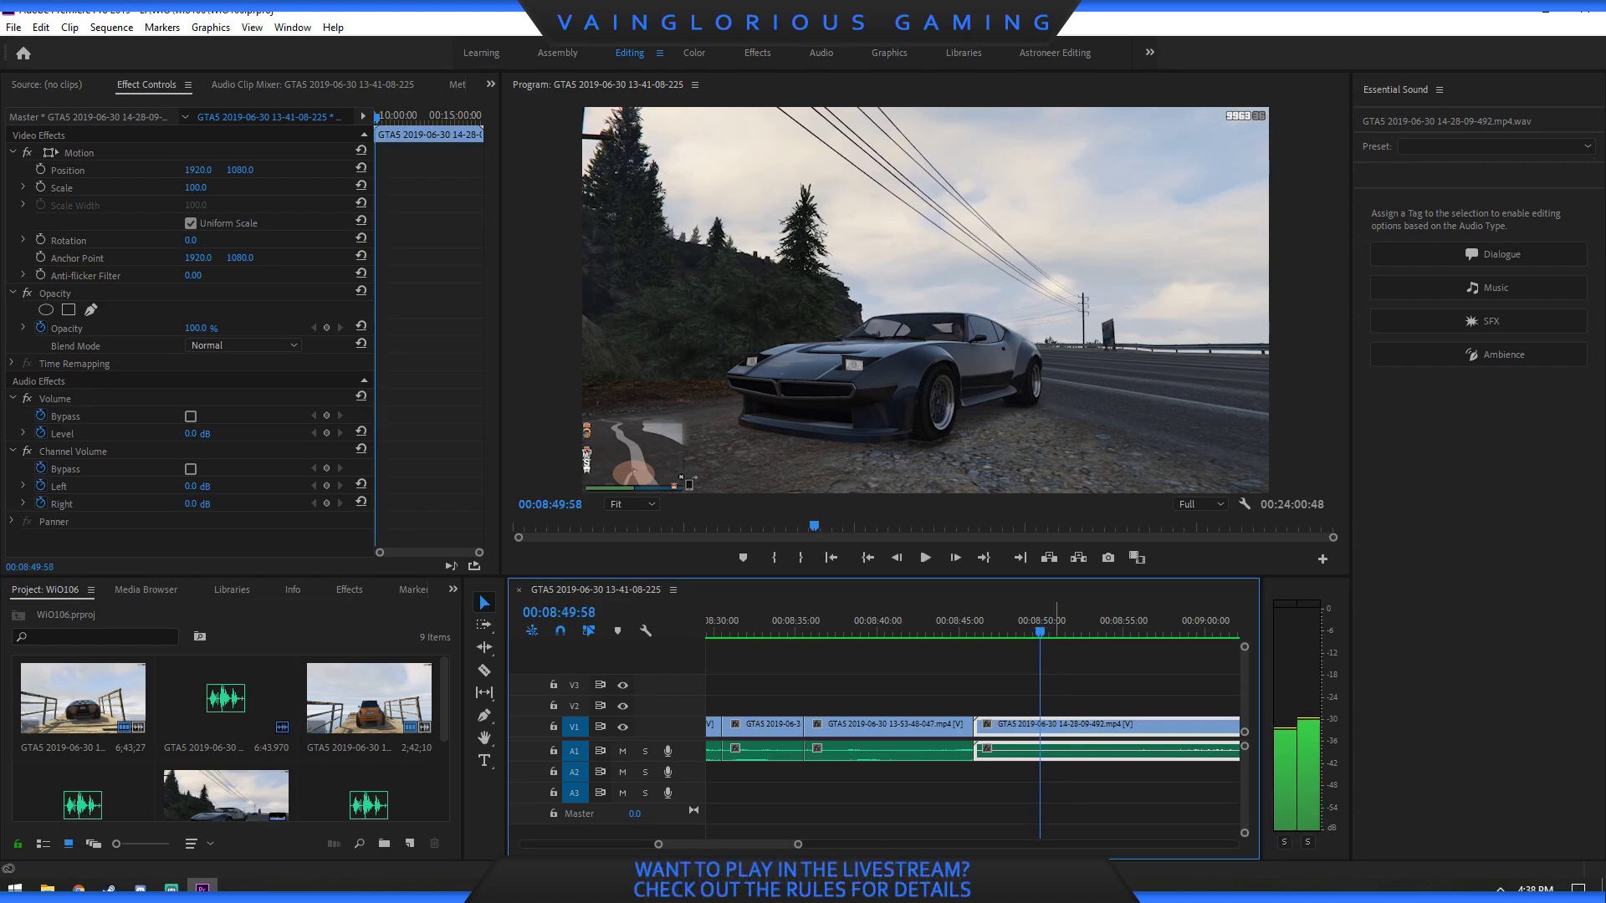
{"action": "key", "text": "c"}
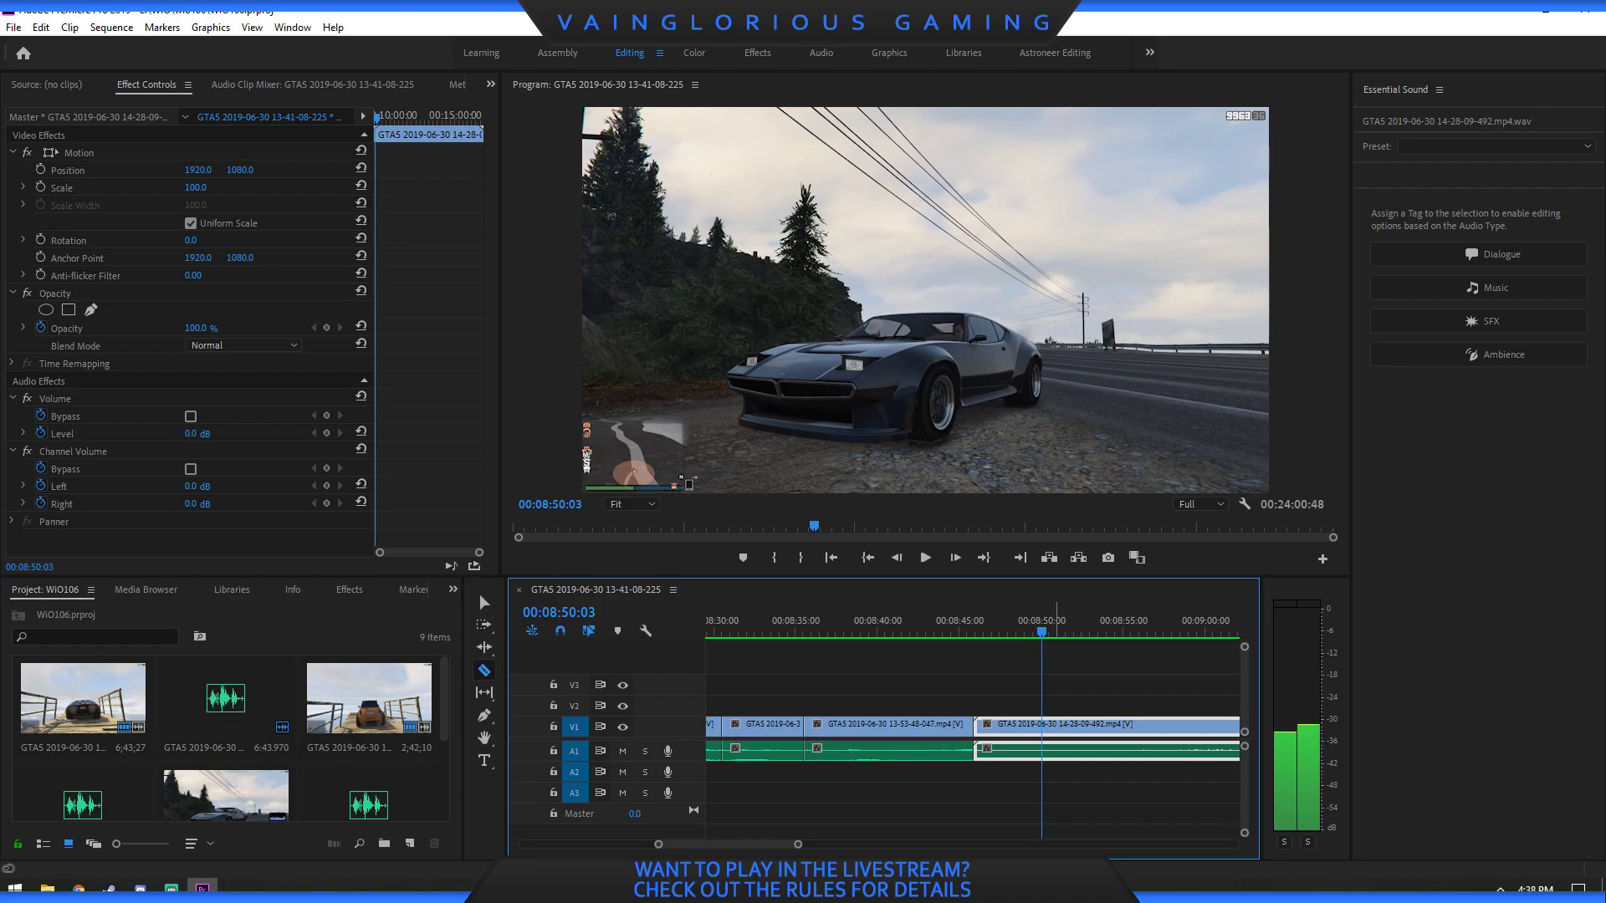
{"action": "left_click", "coordinate": [1041, 725]}
Ripple delete the short opening piece of the 14-28-09-492 clip before the 00:08:50:03 cut.
{"action": "key", "text": "v"}
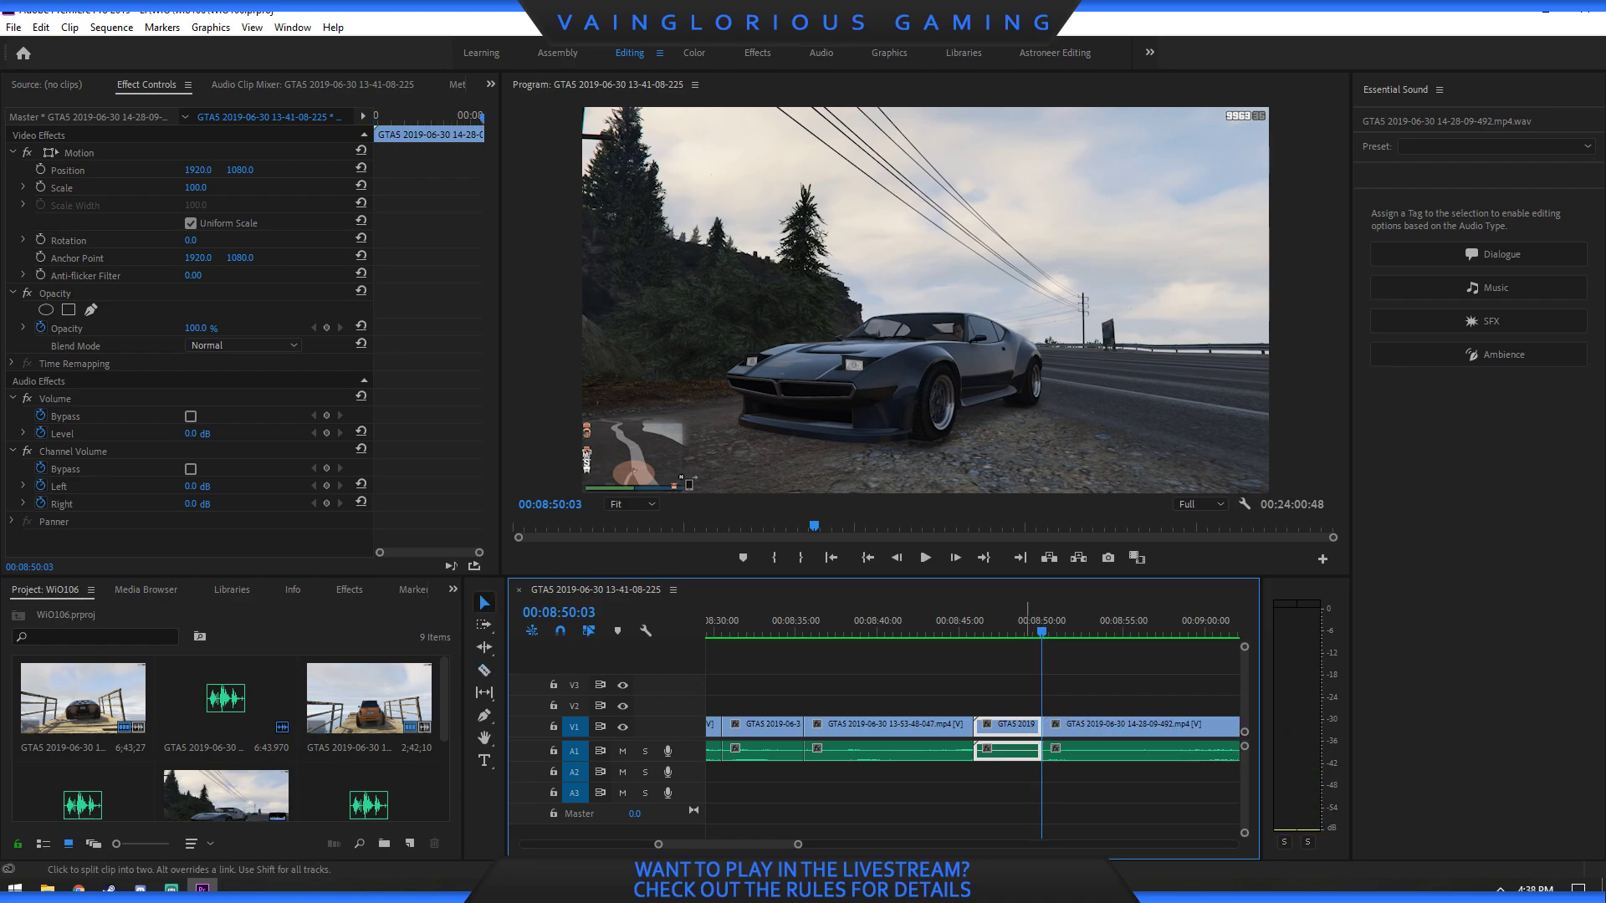
{"action": "key", "text": "Up"}
{"action": "key", "text": "shift+Delete"}
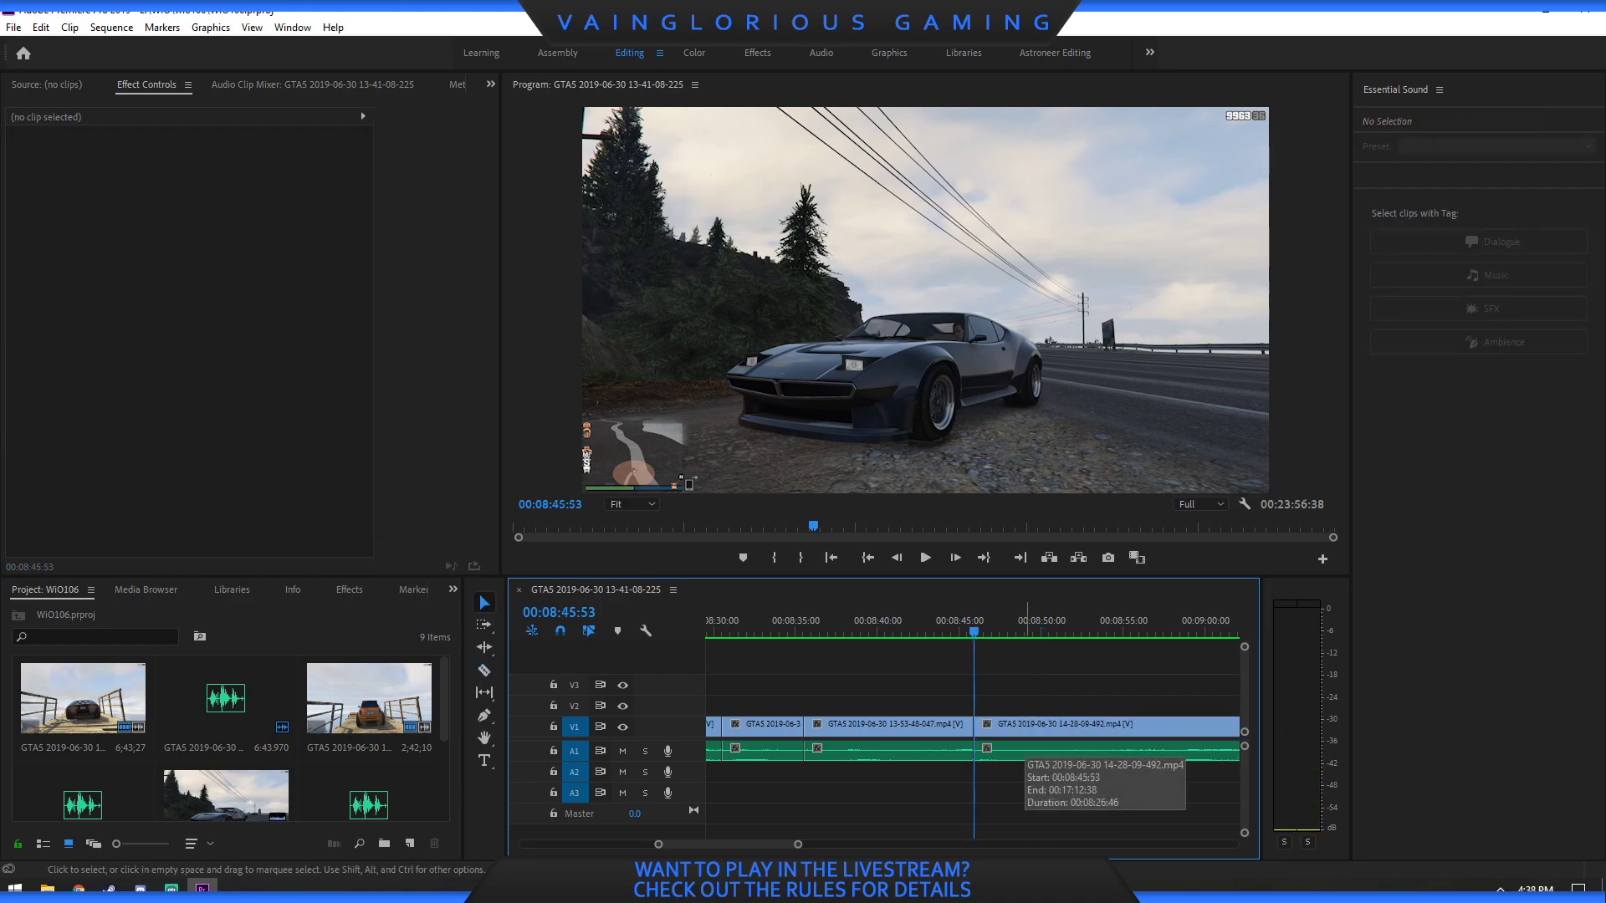
Cut the 14-28-09-492 clip at 00:09:06:43, where the car stands by the stacked logs.
{"action": "left_click_drag", "start_coordinate": [975, 621], "coordinate": [1100, 621]}
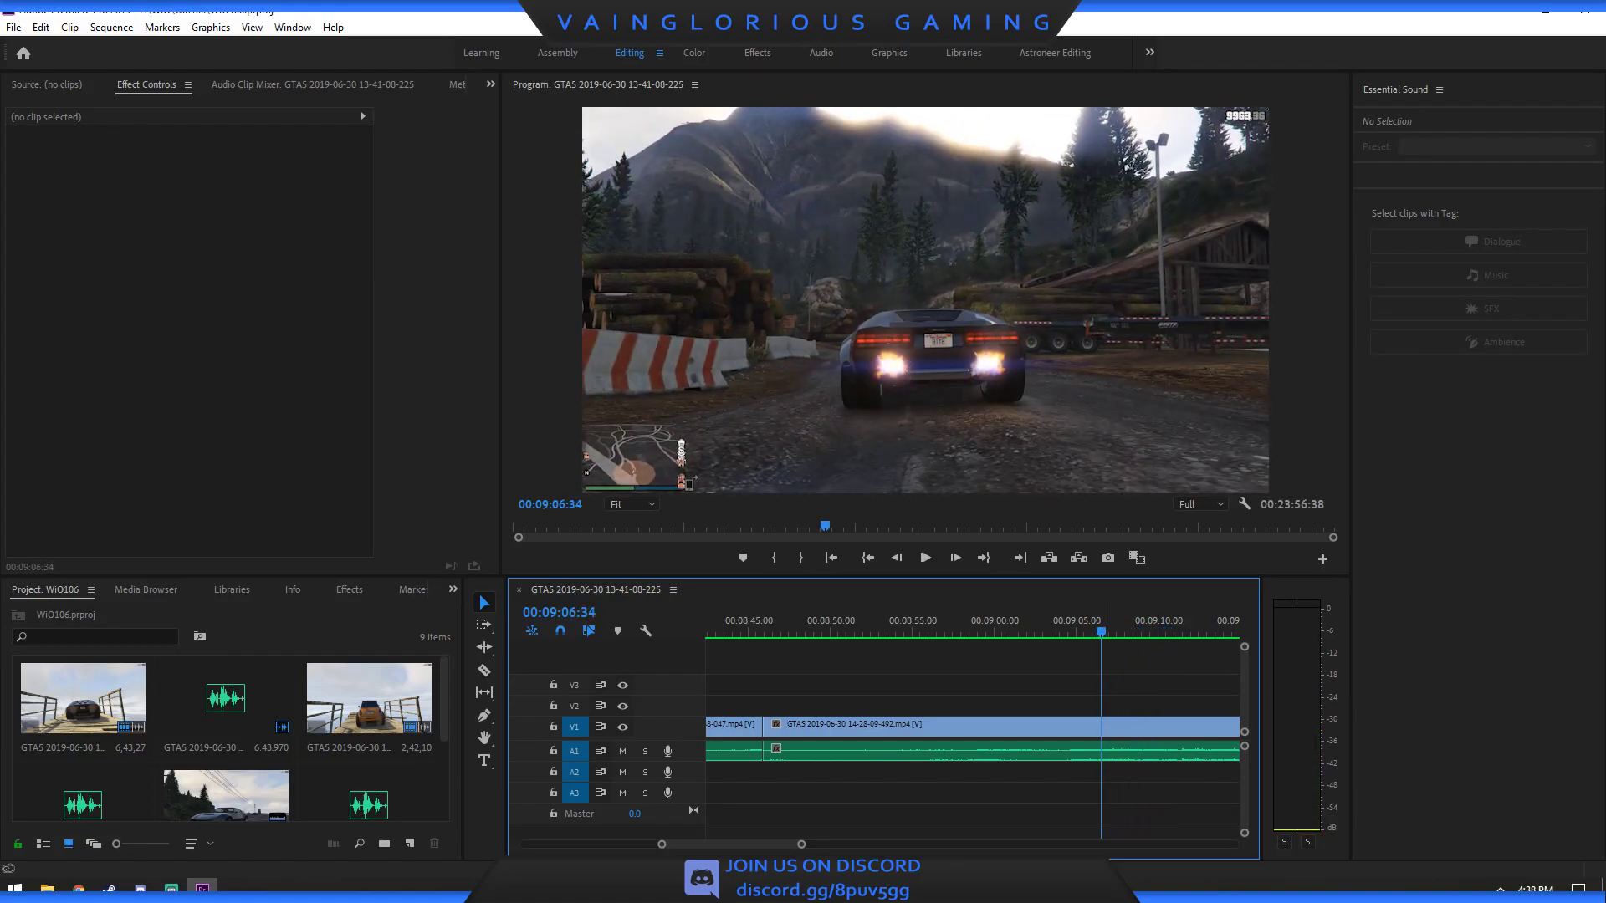
{"action": "key", "text": "space"}
{"action": "key", "text": "space"}
{"action": "key", "text": "shift+Left"}
{"action": "key", "text": "shift+Left"}
{"action": "key", "text": "shift+Left"}
{"action": "key", "text": "shift+Left"}
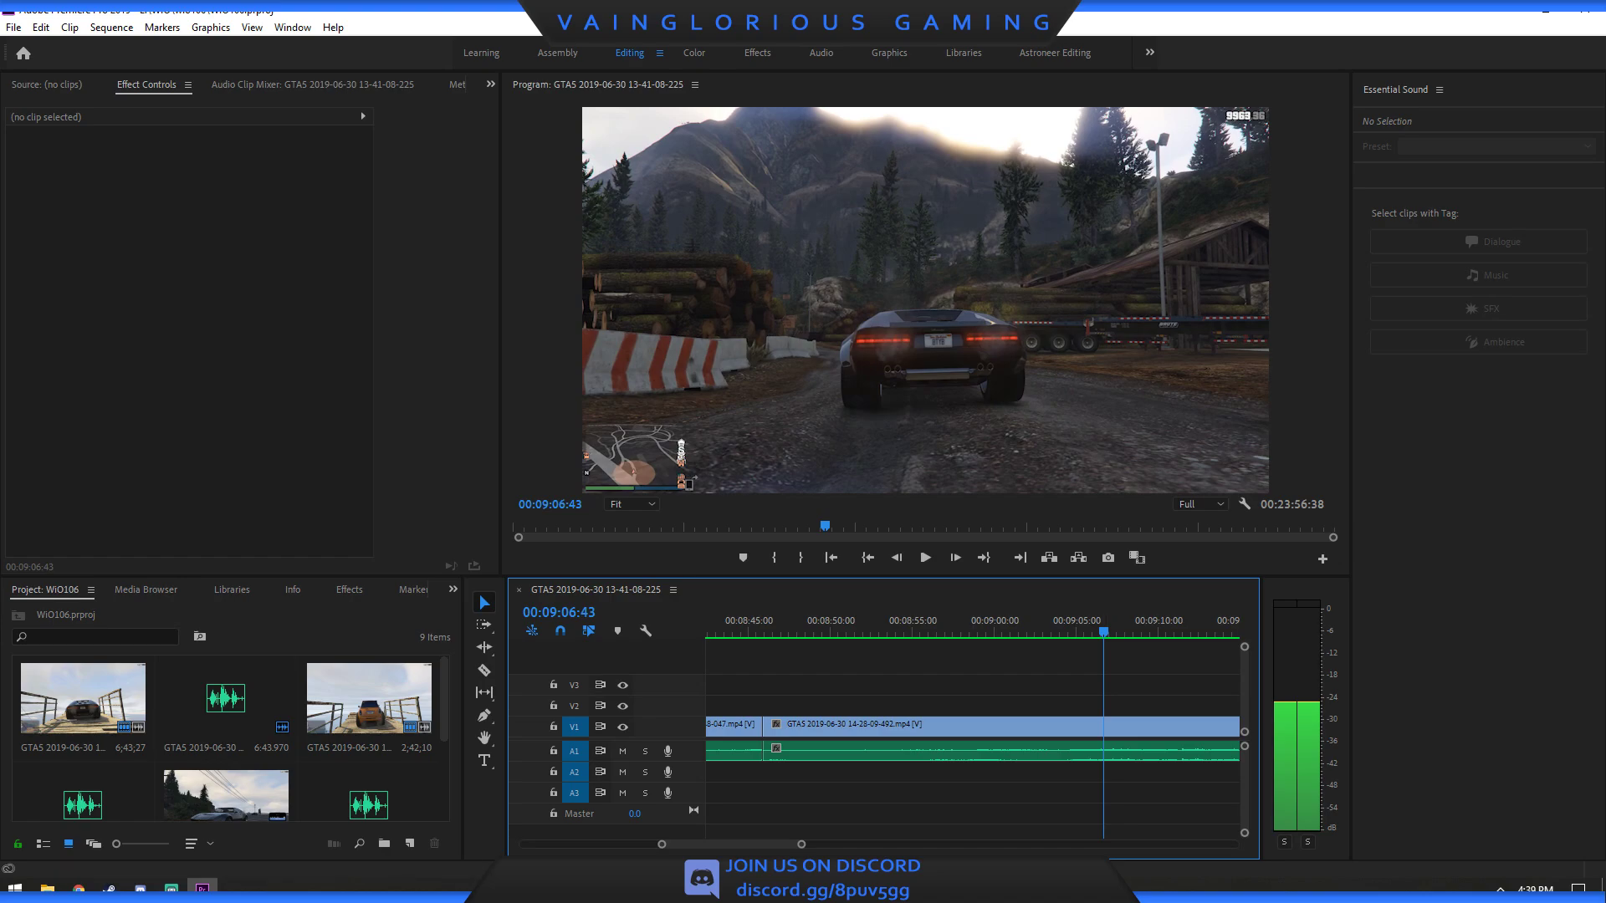
{"action": "key", "text": "Right"}
{"action": "key", "text": "Left"}
{"action": "key", "text": "Right"}
{"action": "key", "text": "Left"}
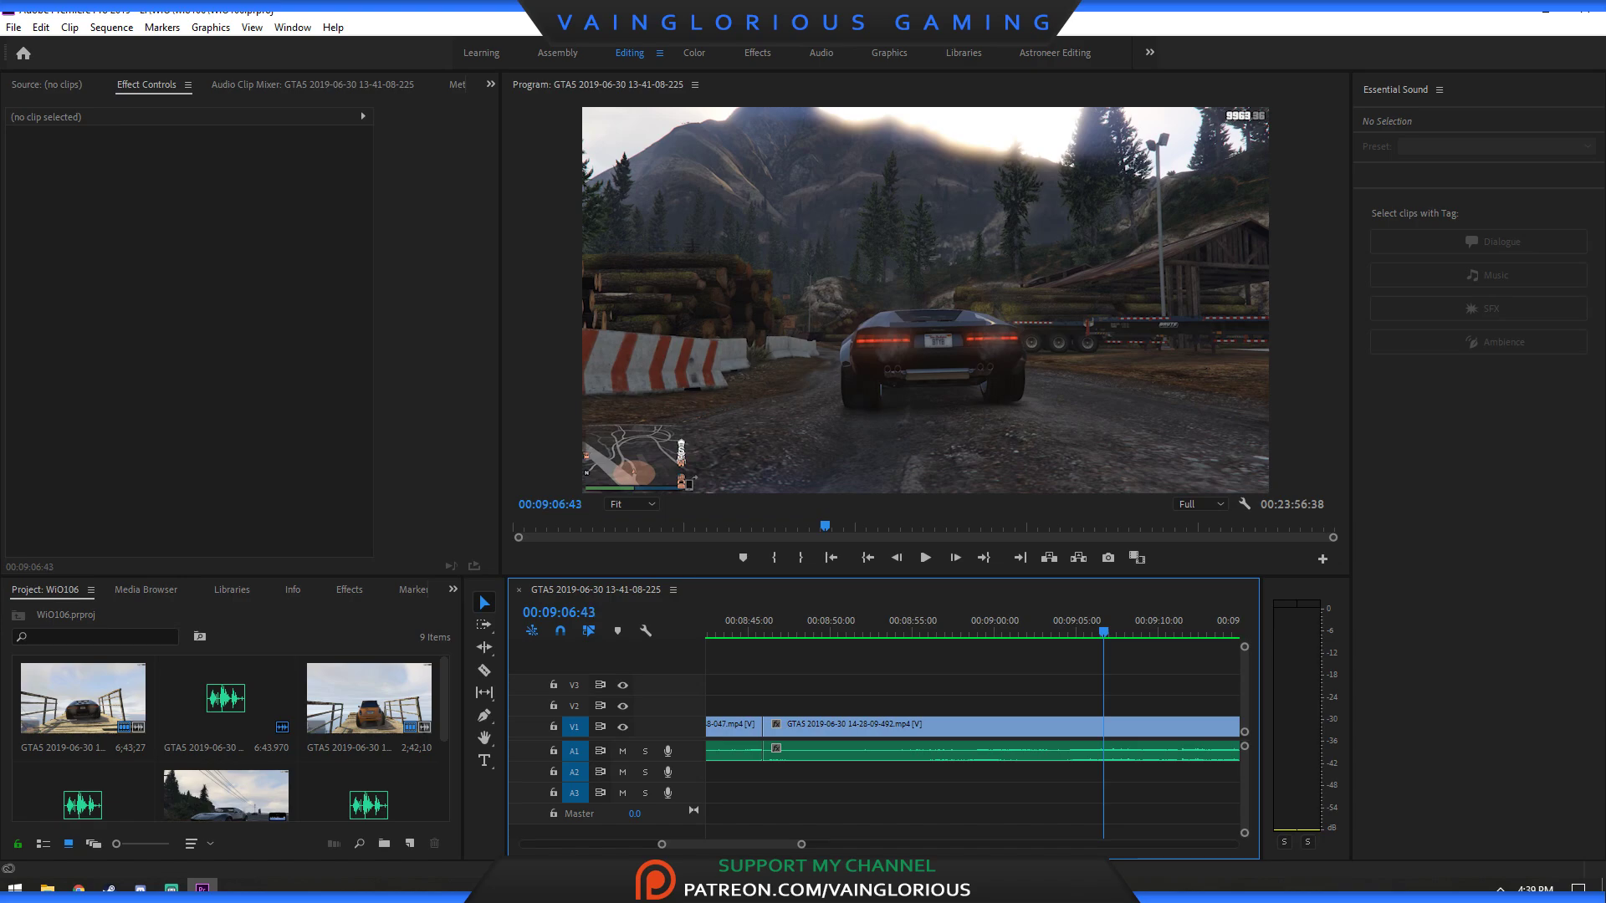
{"action": "key", "text": "Right"}
{"action": "key", "text": "Left"}
{"action": "key", "text": "c"}
{"action": "key", "text": "ctrl+k"}
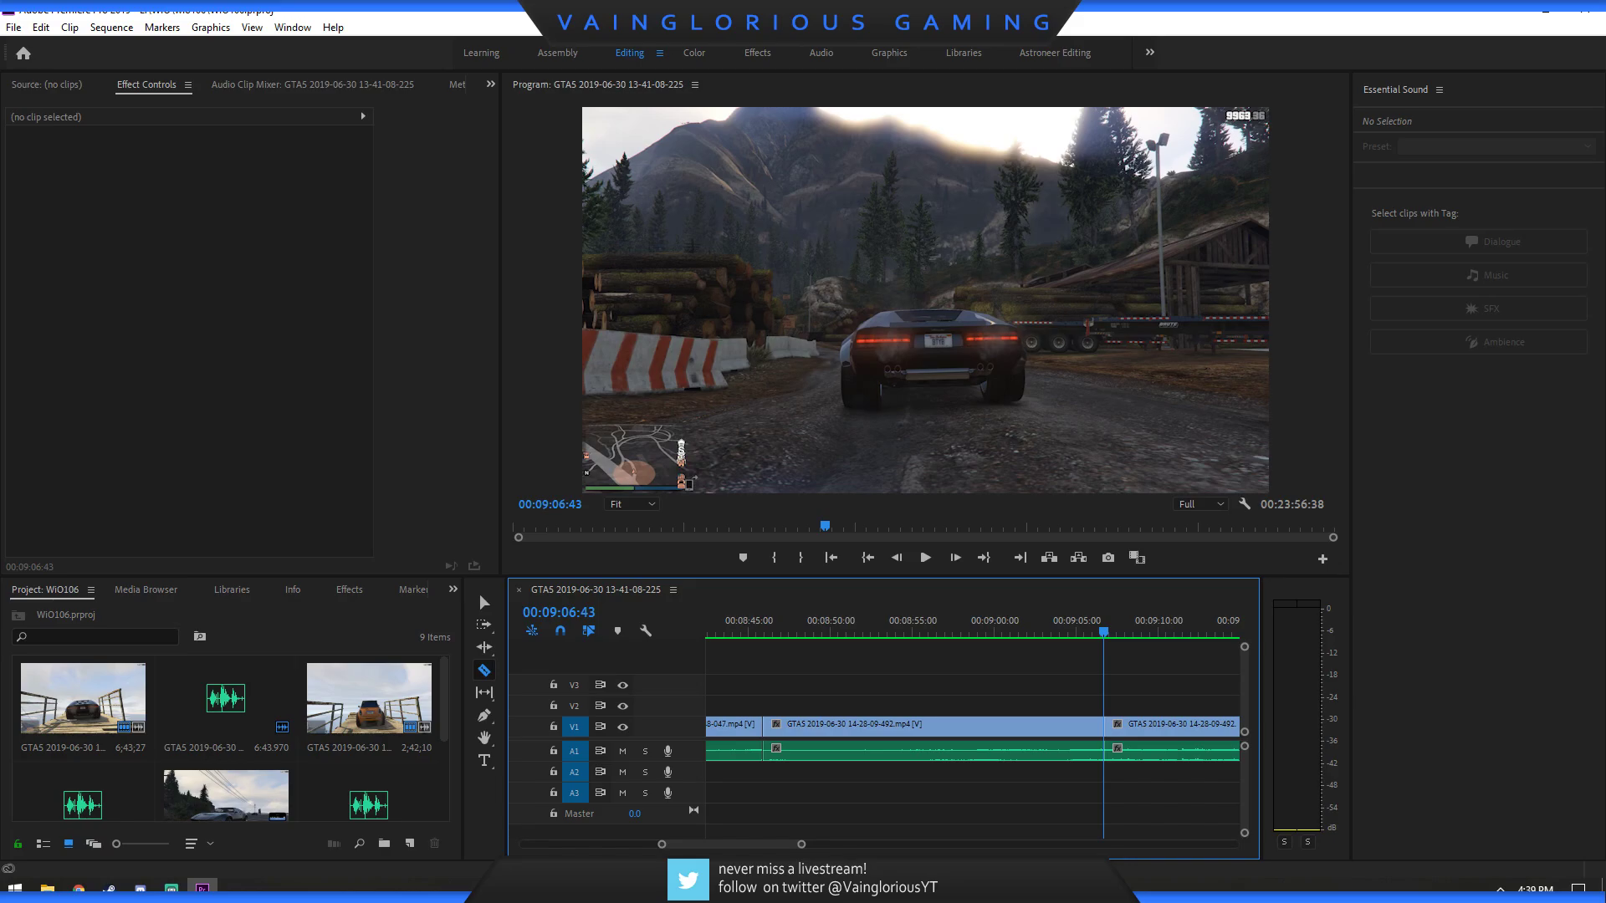
Cut the 14-28-09-492 clip at 00:12:15:03, where the car reaches the building on the hilltop.
{"action": "key", "text": "minus"}
{"action": "key", "text": "minus"}
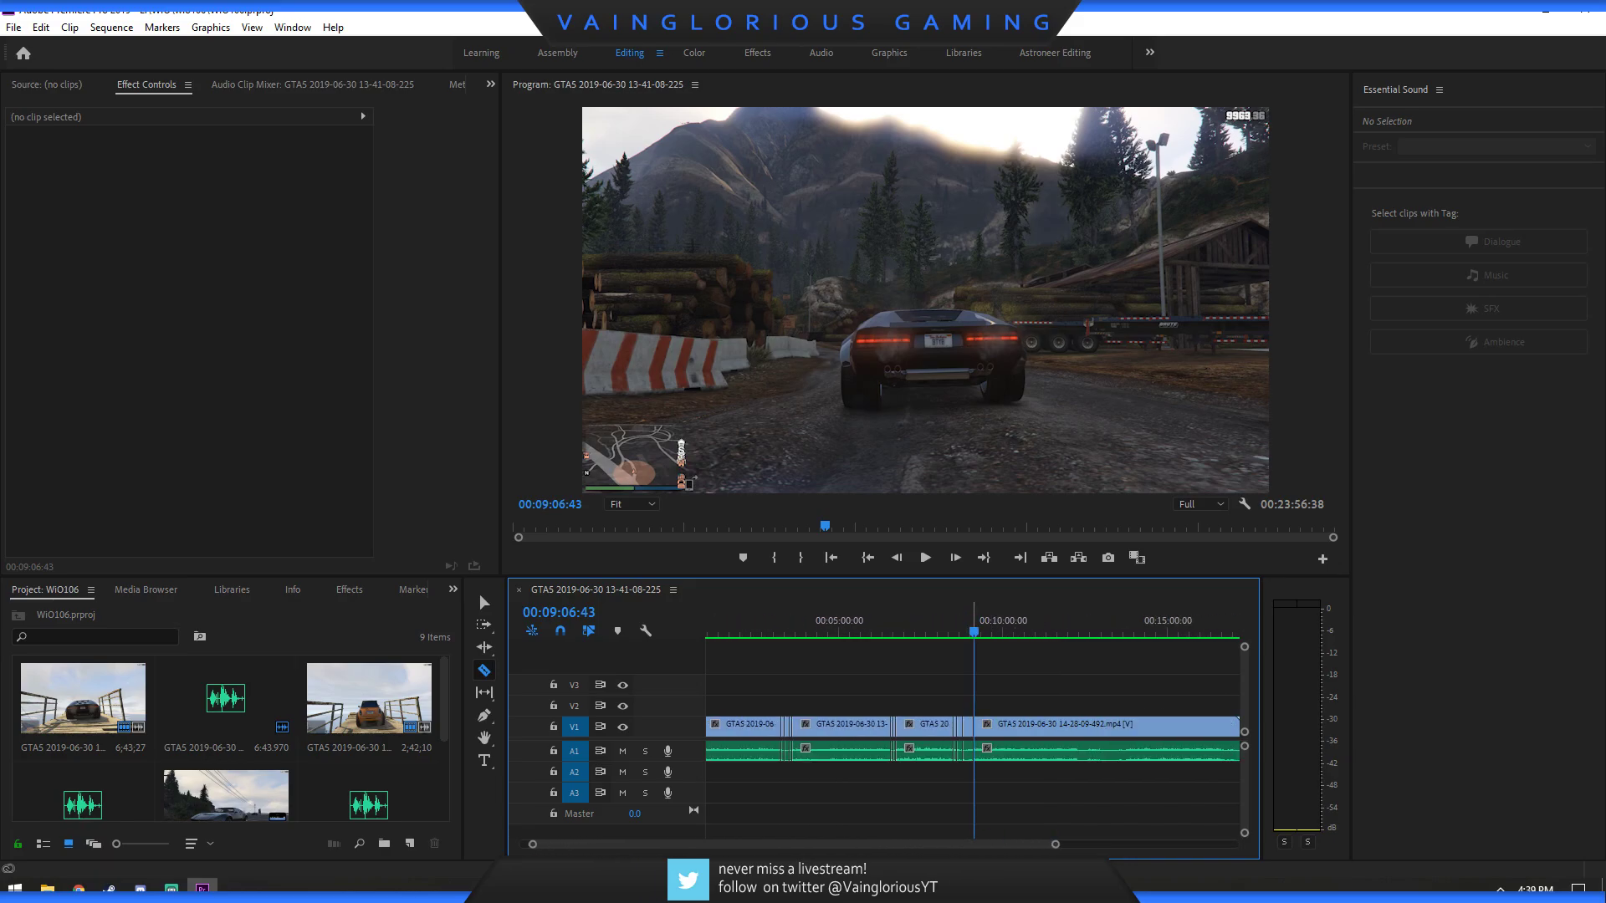
{"action": "left_click_drag", "start_coordinate": [973, 632], "coordinate": [1072, 632]}
{"action": "key", "text": "space"}
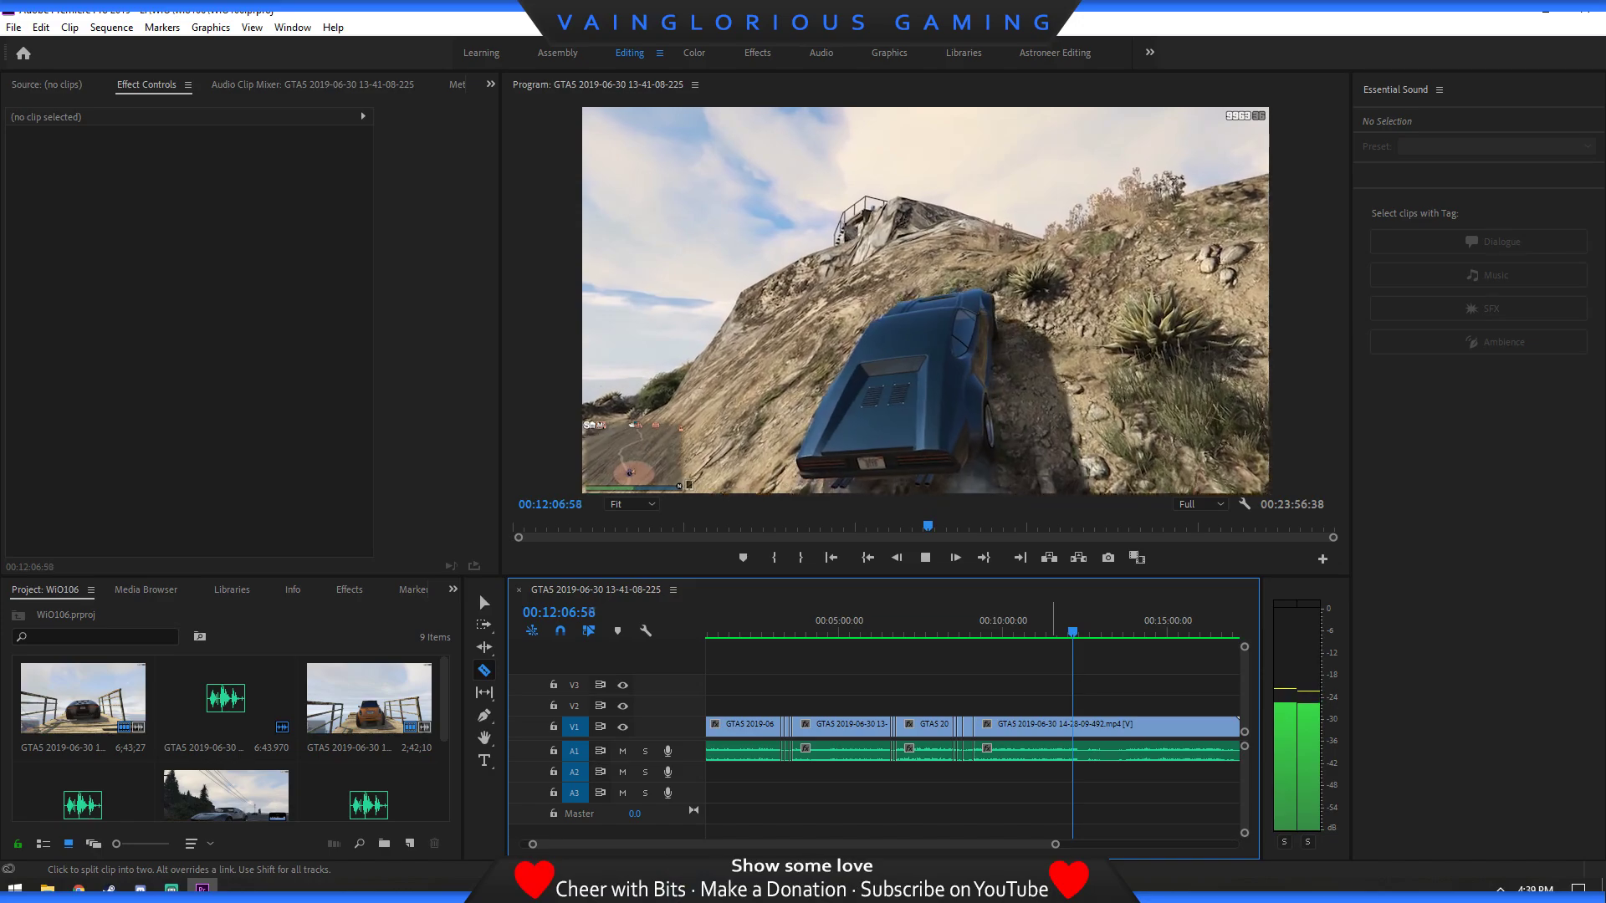
{"action": "key", "text": "equal"}
{"action": "key", "text": "equal"}
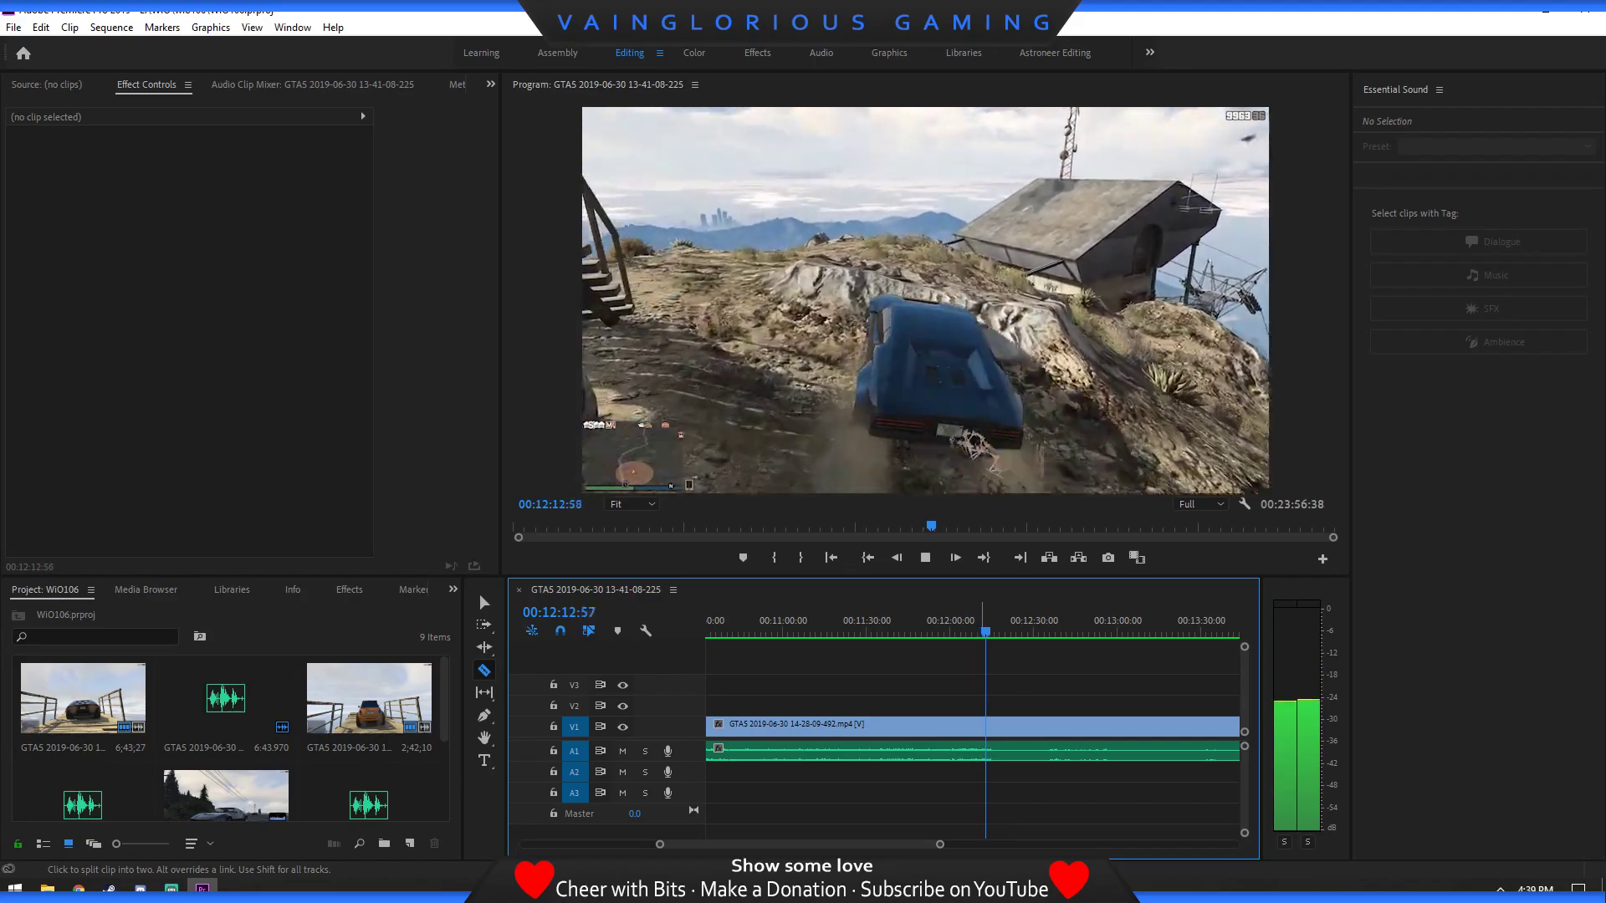
{"action": "key", "text": "space"}
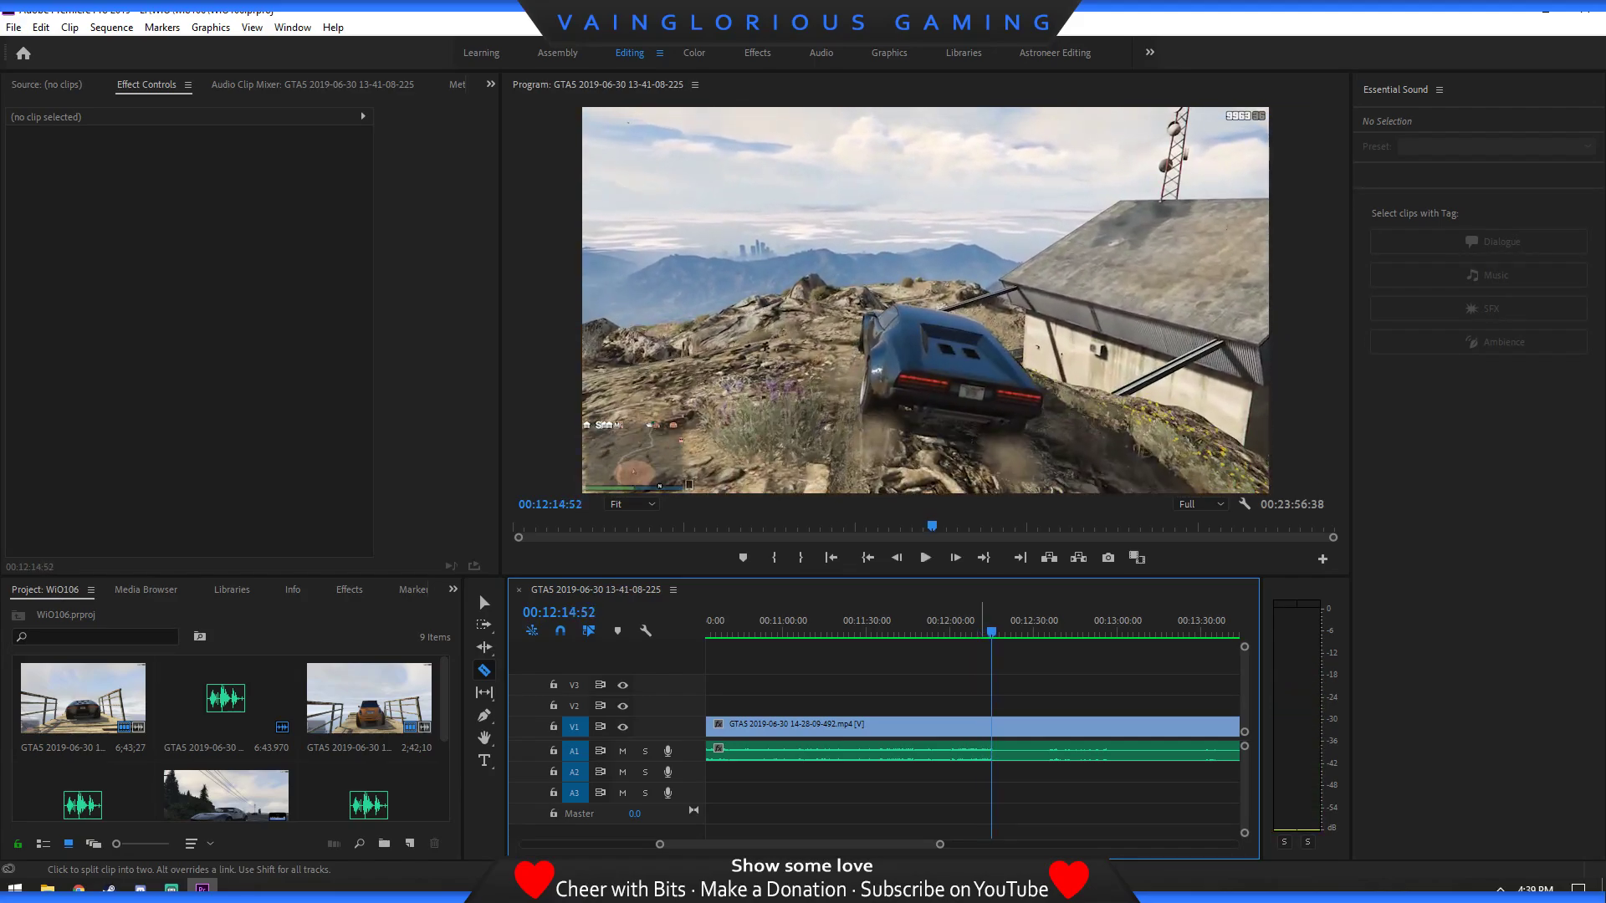
{"action": "key", "text": "Right"}
{"action": "key", "text": "Right"}
{"action": "key", "text": "Right"}
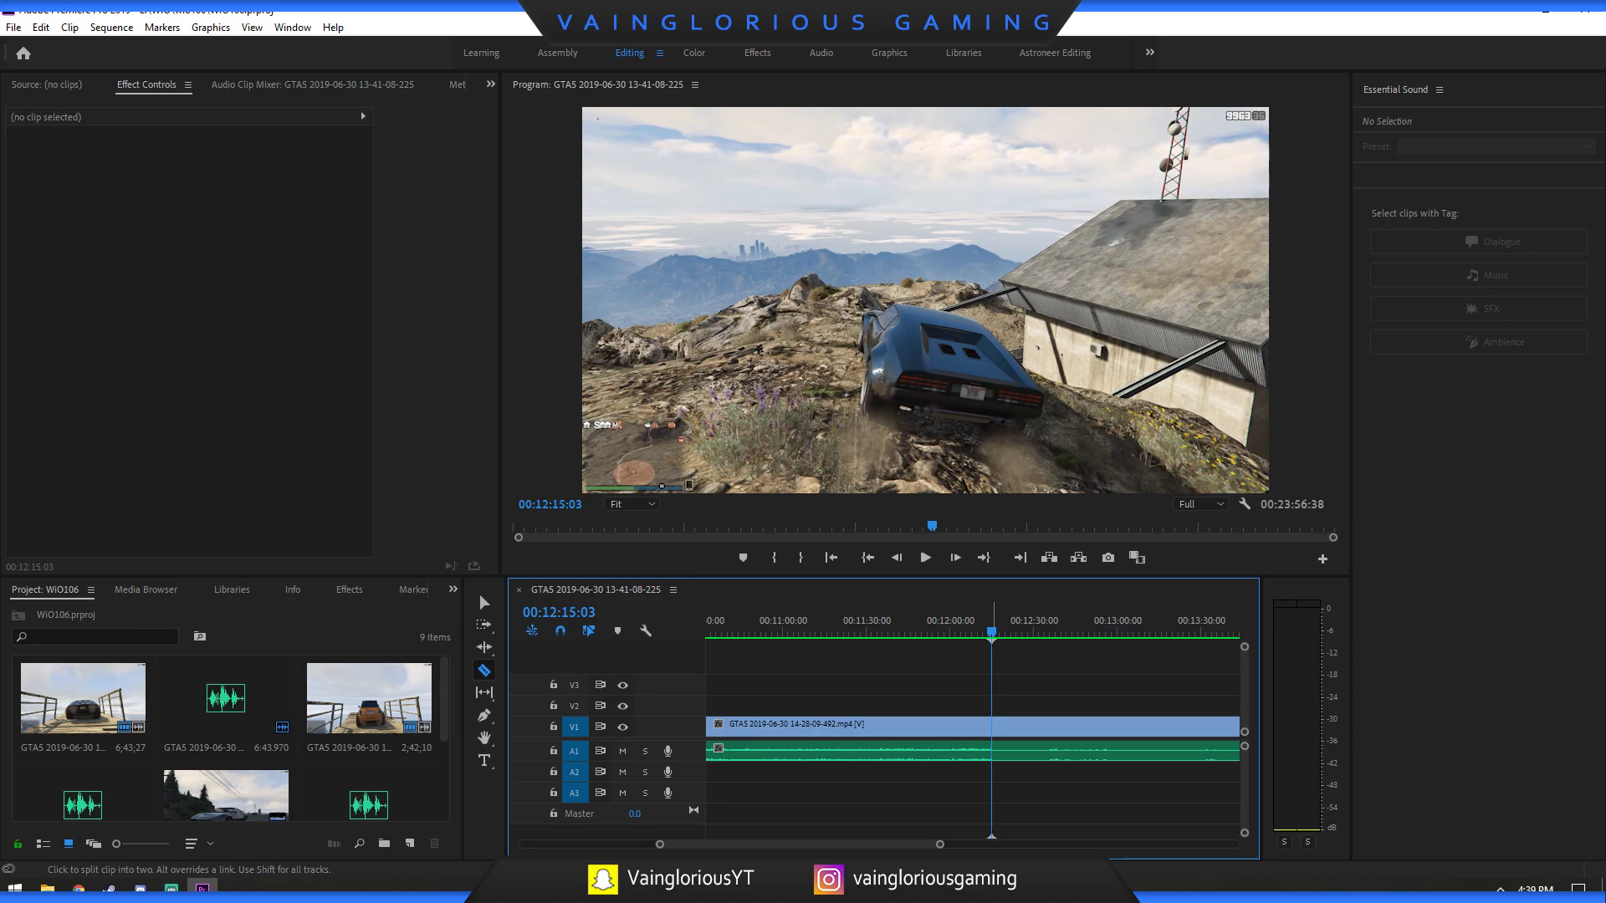
{"action": "left_click", "coordinate": [991, 750]}
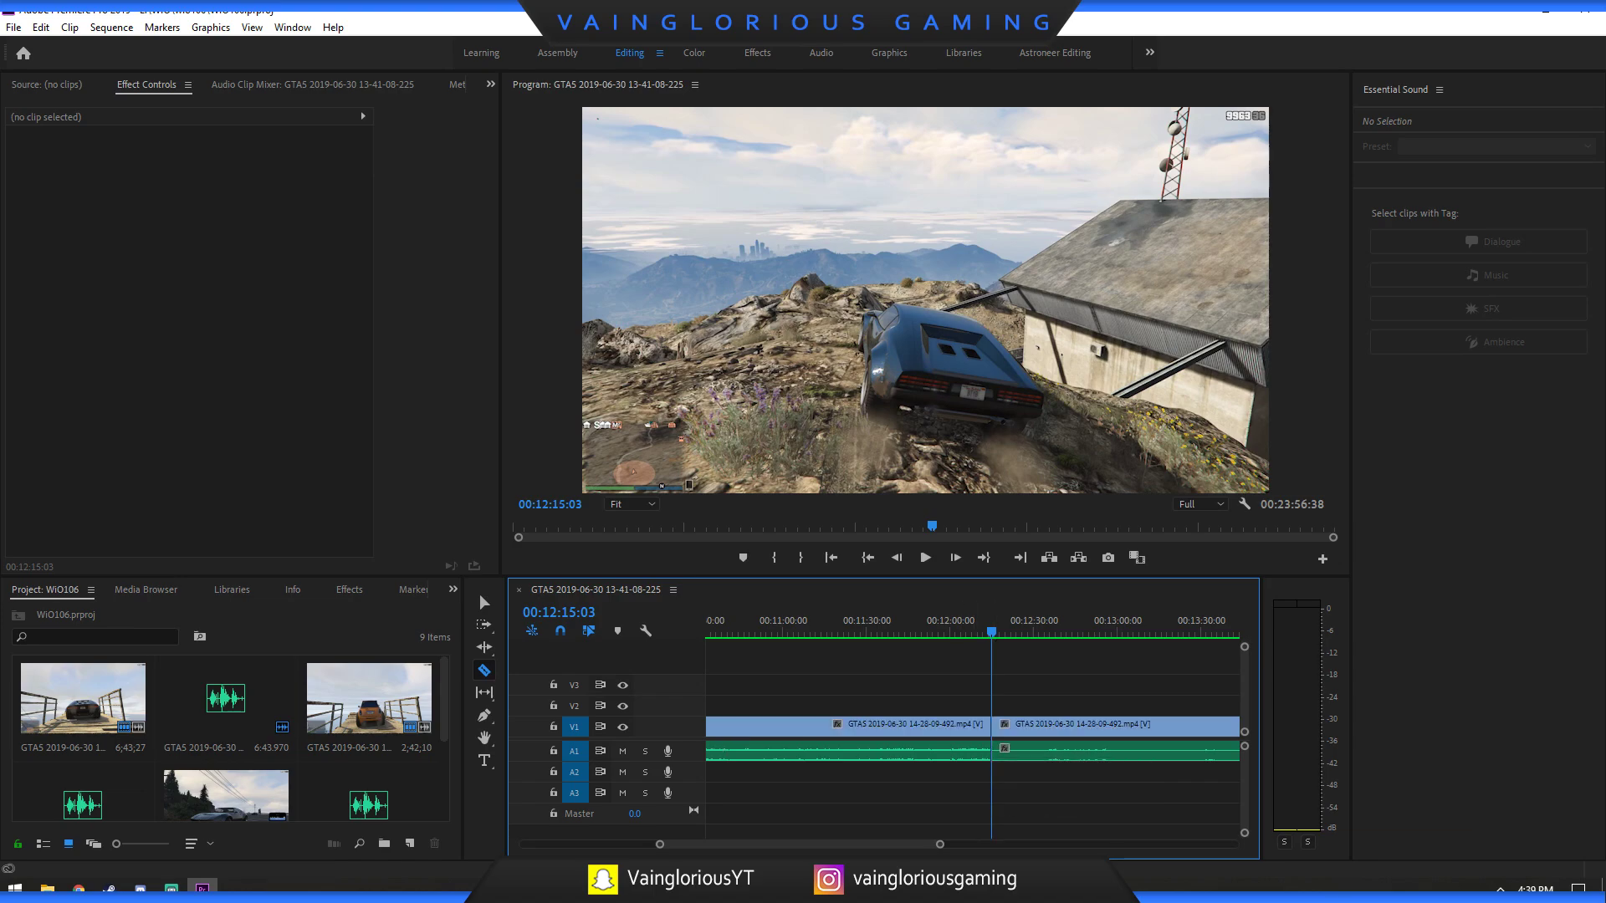
Play on past the hilltop cut and cut the 14-28-09-492 clip again at 00:12:20:03.
{"action": "key", "text": "space"}
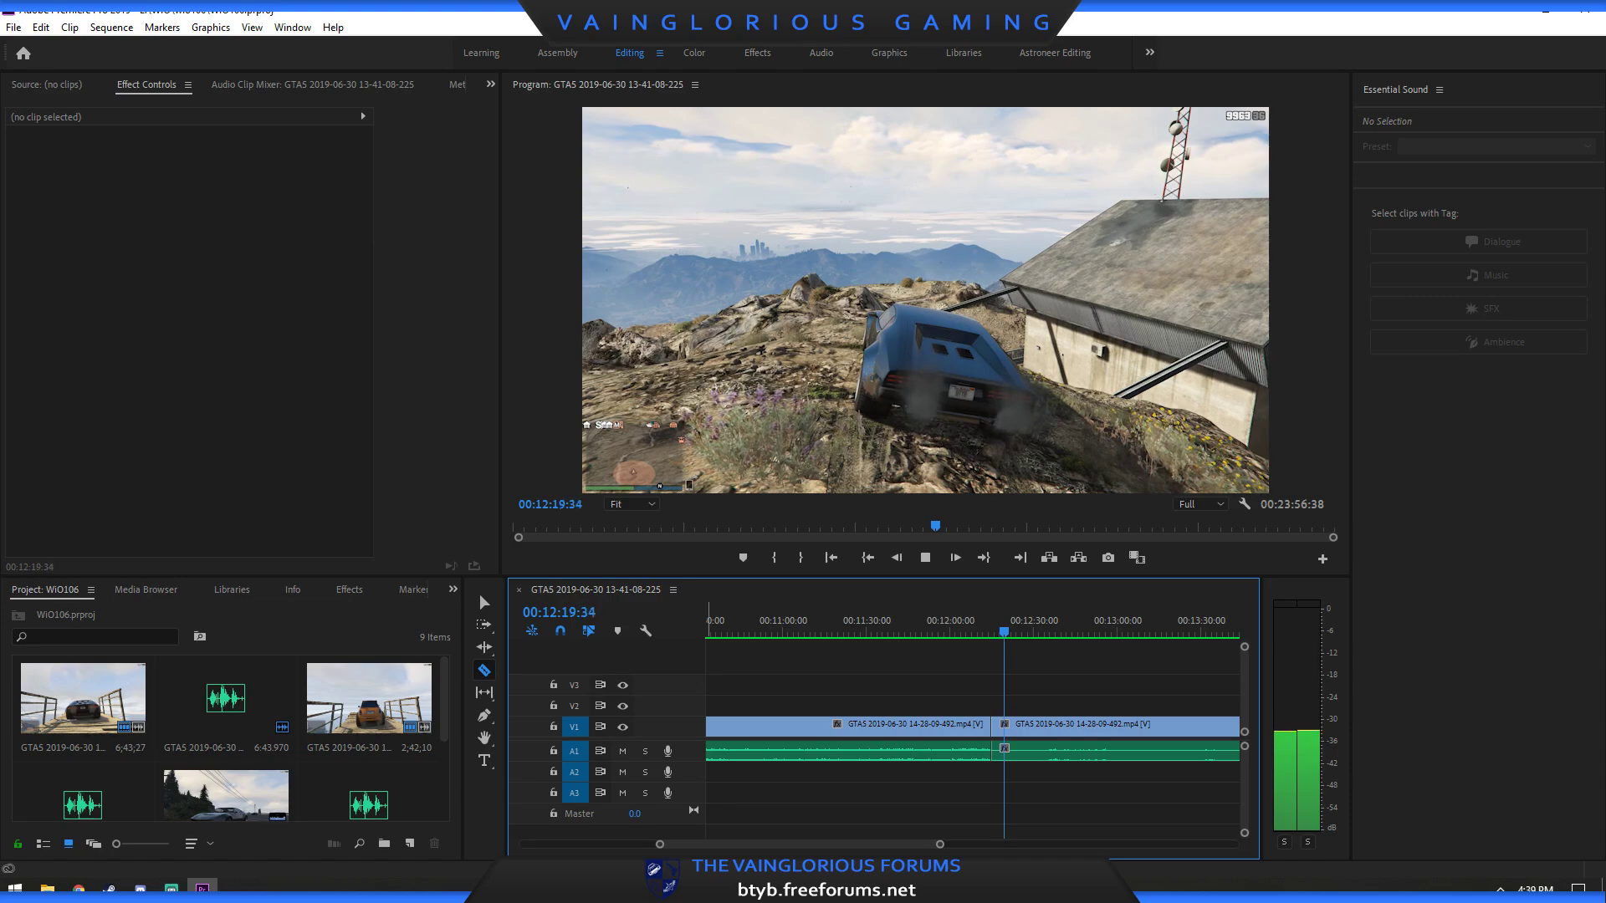
{"action": "key", "text": "space"}
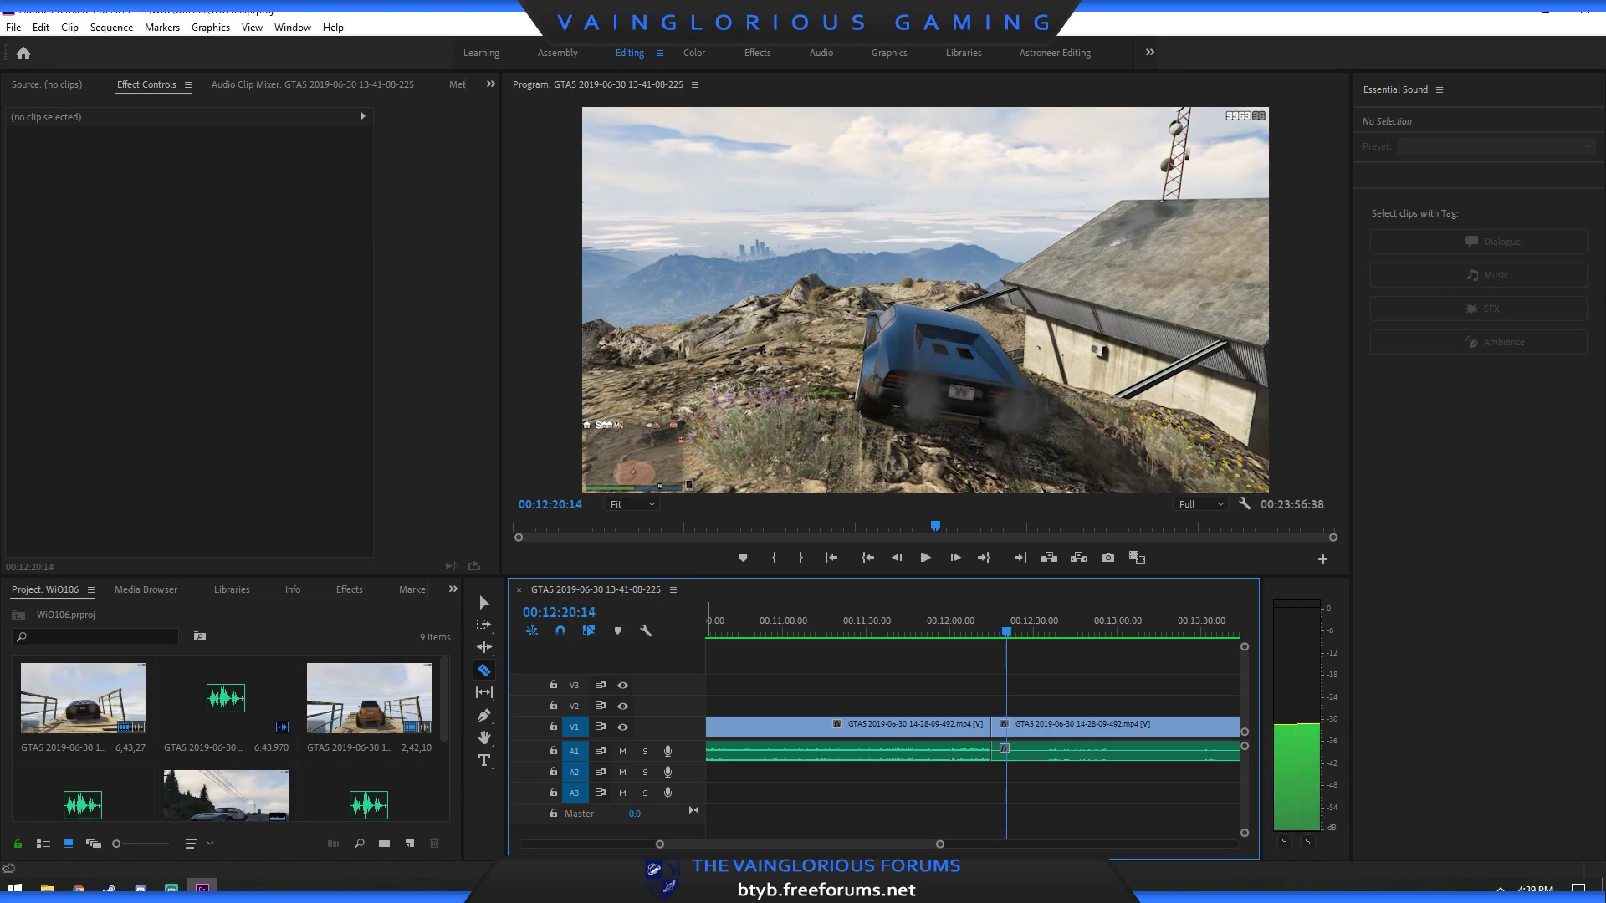
{"action": "key", "text": "Left"}
{"action": "key", "text": "Left"}
{"action": "key", "text": "Left"}
{"action": "key", "text": "Left"}
{"action": "key", "text": "Left"}
{"action": "key", "text": "Left"}
{"action": "key", "text": "Left"}
{"action": "key", "text": "ctrl+k"}
Fast-forward through the parked-car footage and cut the 14-28-09-492 clip at 00:13:24:41.
{"action": "key", "text": "minus"}
{"action": "key", "text": "minus"}
{"action": "key", "text": "minus"}
{"action": "key", "text": "l"}
{"action": "key", "text": "l"}
{"action": "key", "text": "l"}
{"action": "key", "text": "l"}
{"action": "left_click_drag", "start_coordinate": [1032, 631], "coordinate": [1022, 631]}
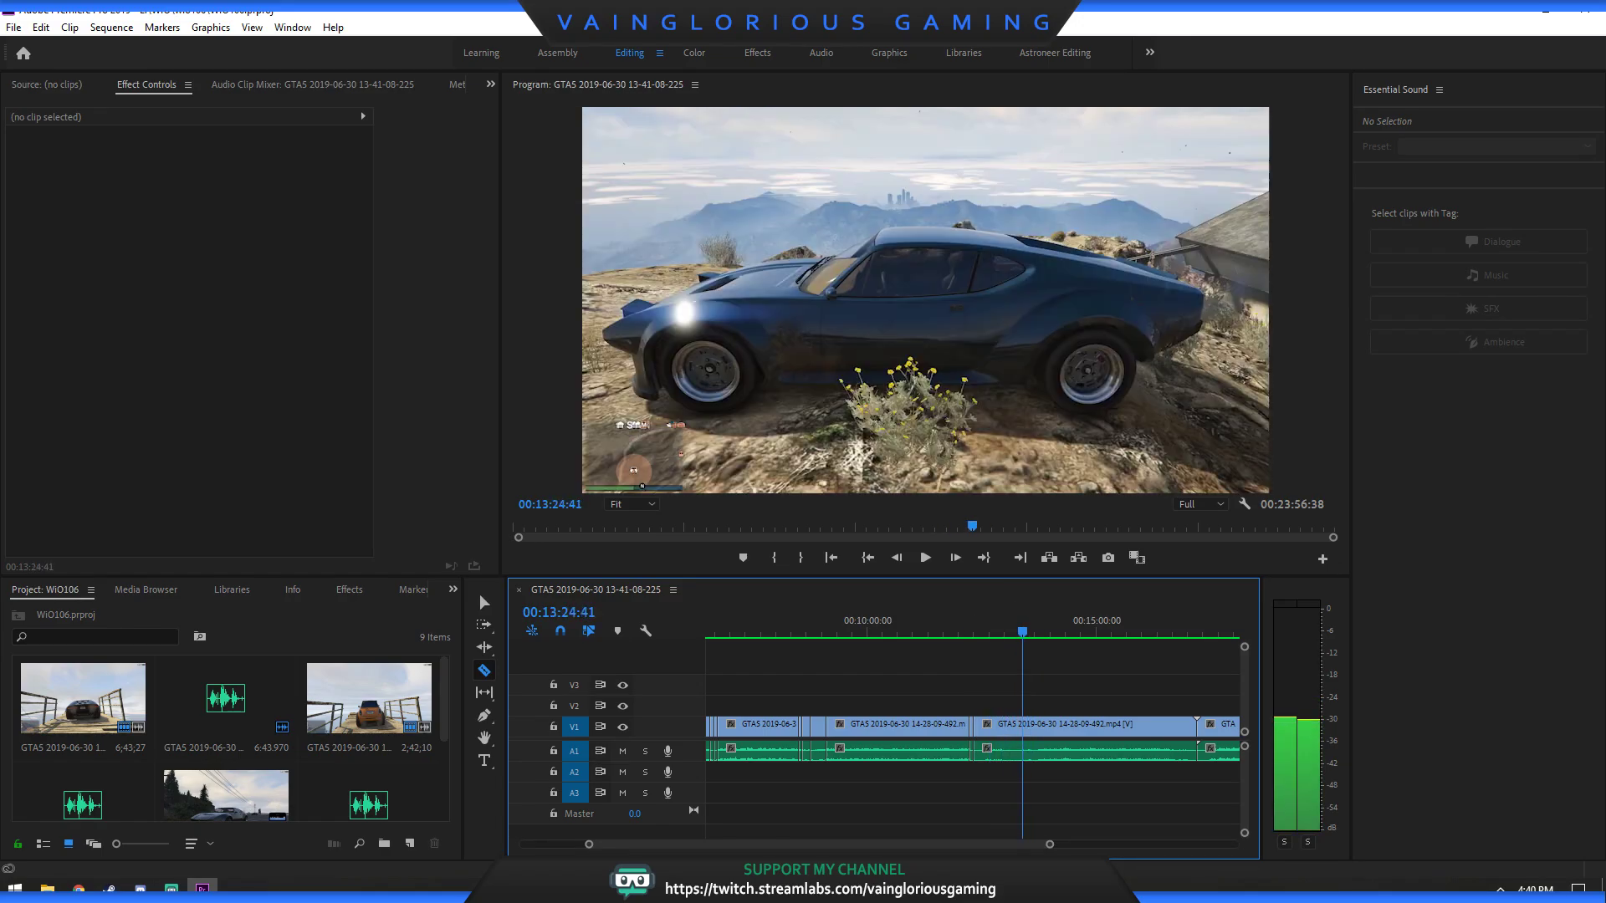
{"action": "left_click", "coordinate": [1022, 724]}
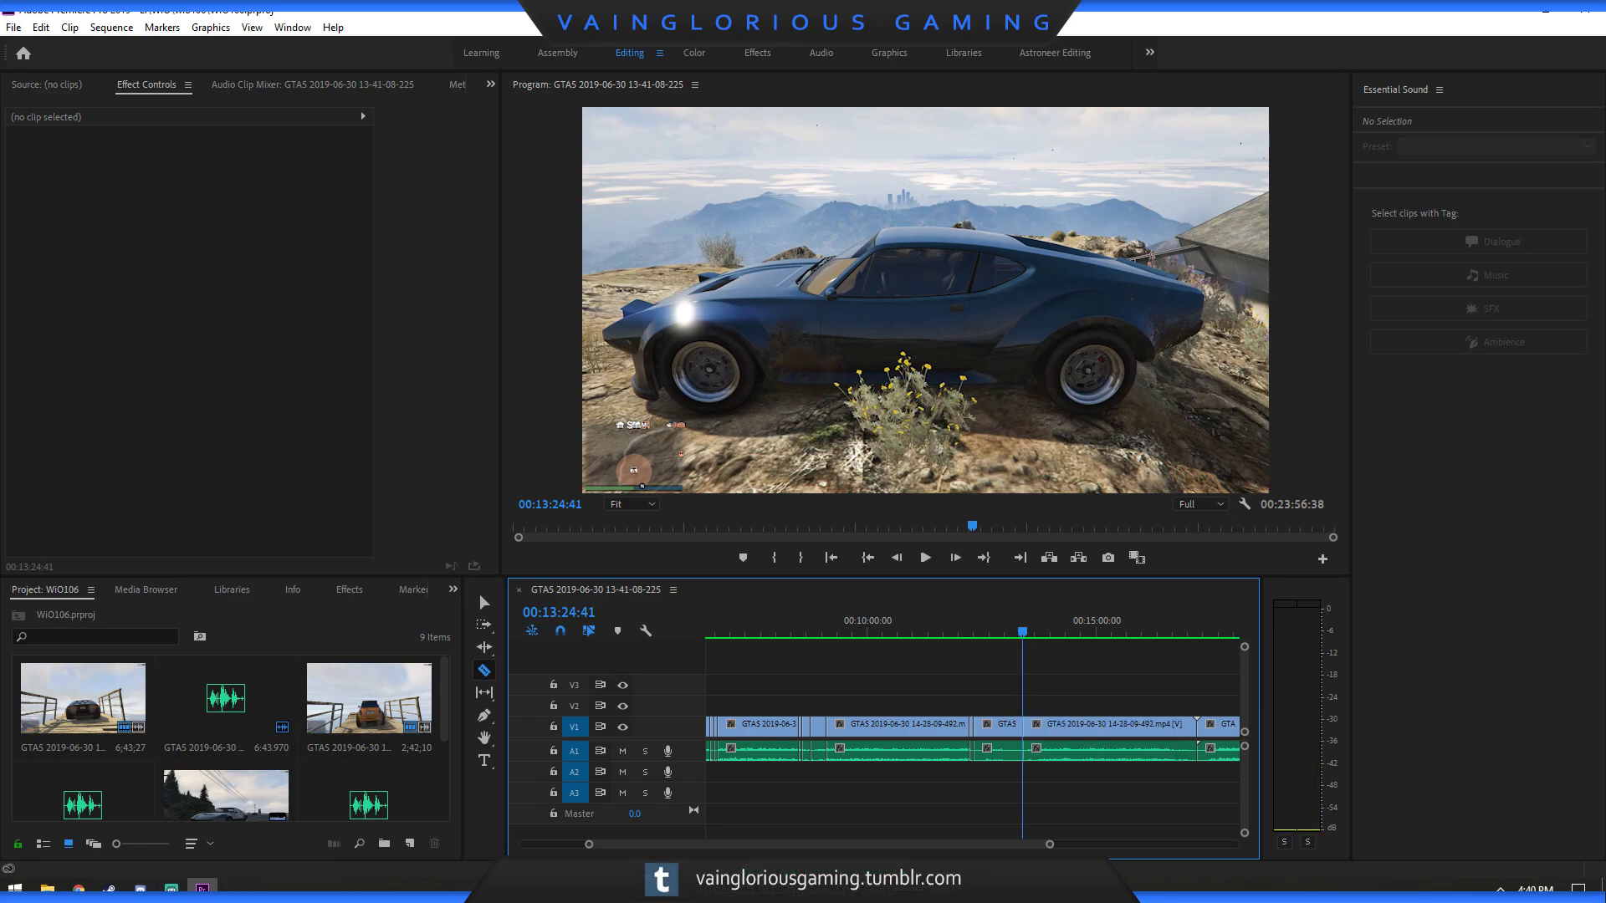
Cut the 14-28-09-492 clip at 00:13:14:41 and ripple delete the section between 00:12:20:03 and that cut.
{"action": "left_click_drag", "start_coordinate": [1022, 631], "coordinate": [1015, 631]}
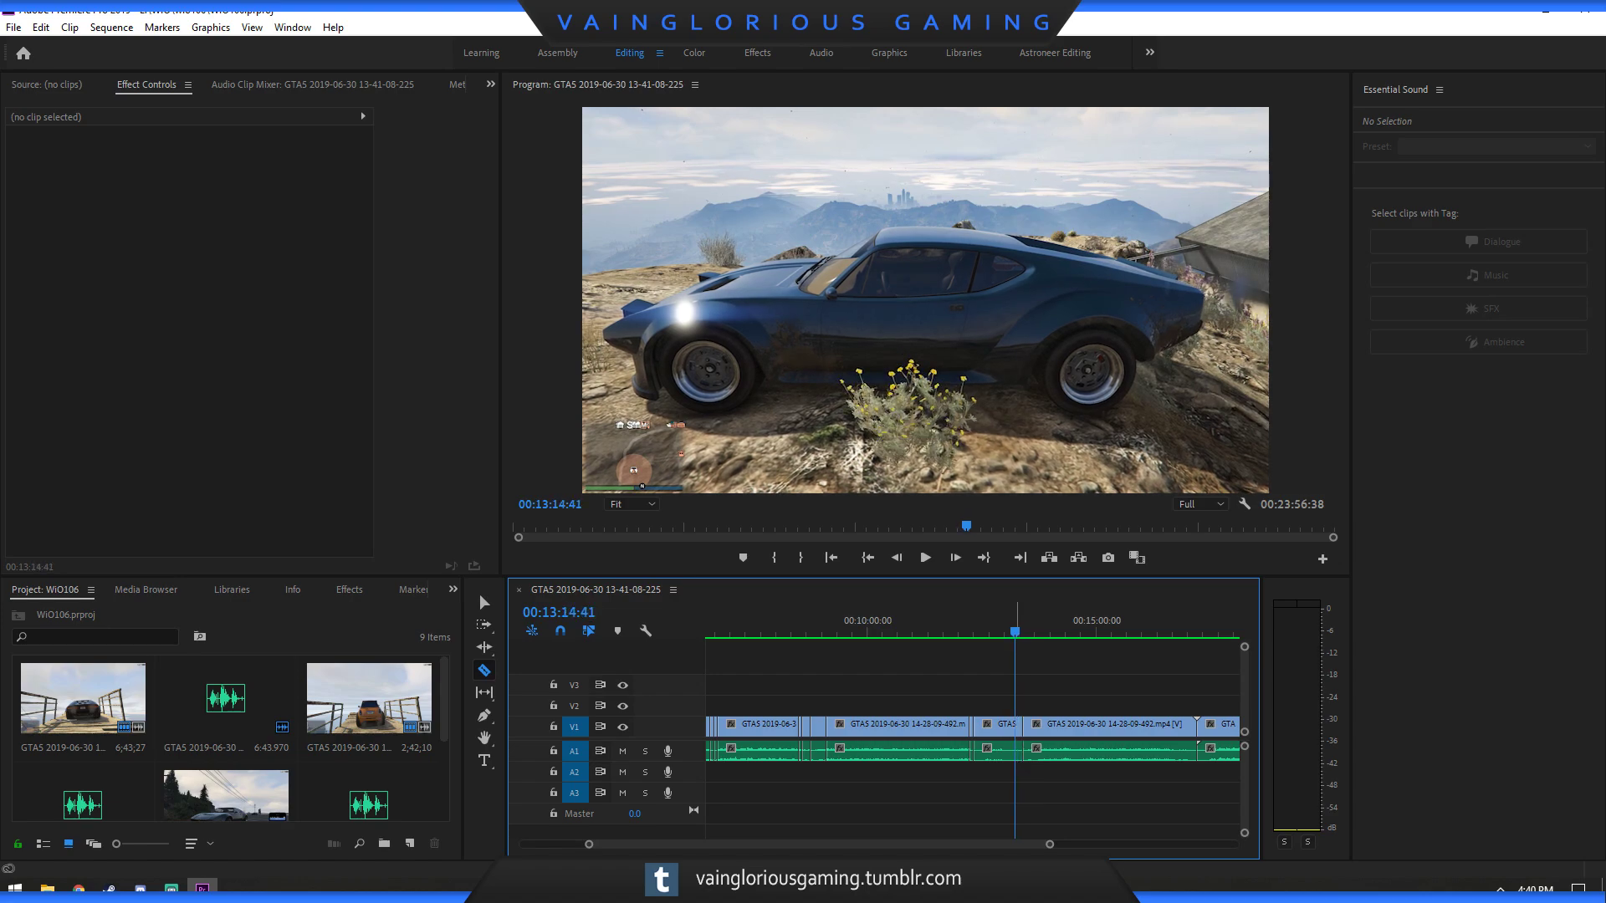
{"action": "key", "text": "v"}
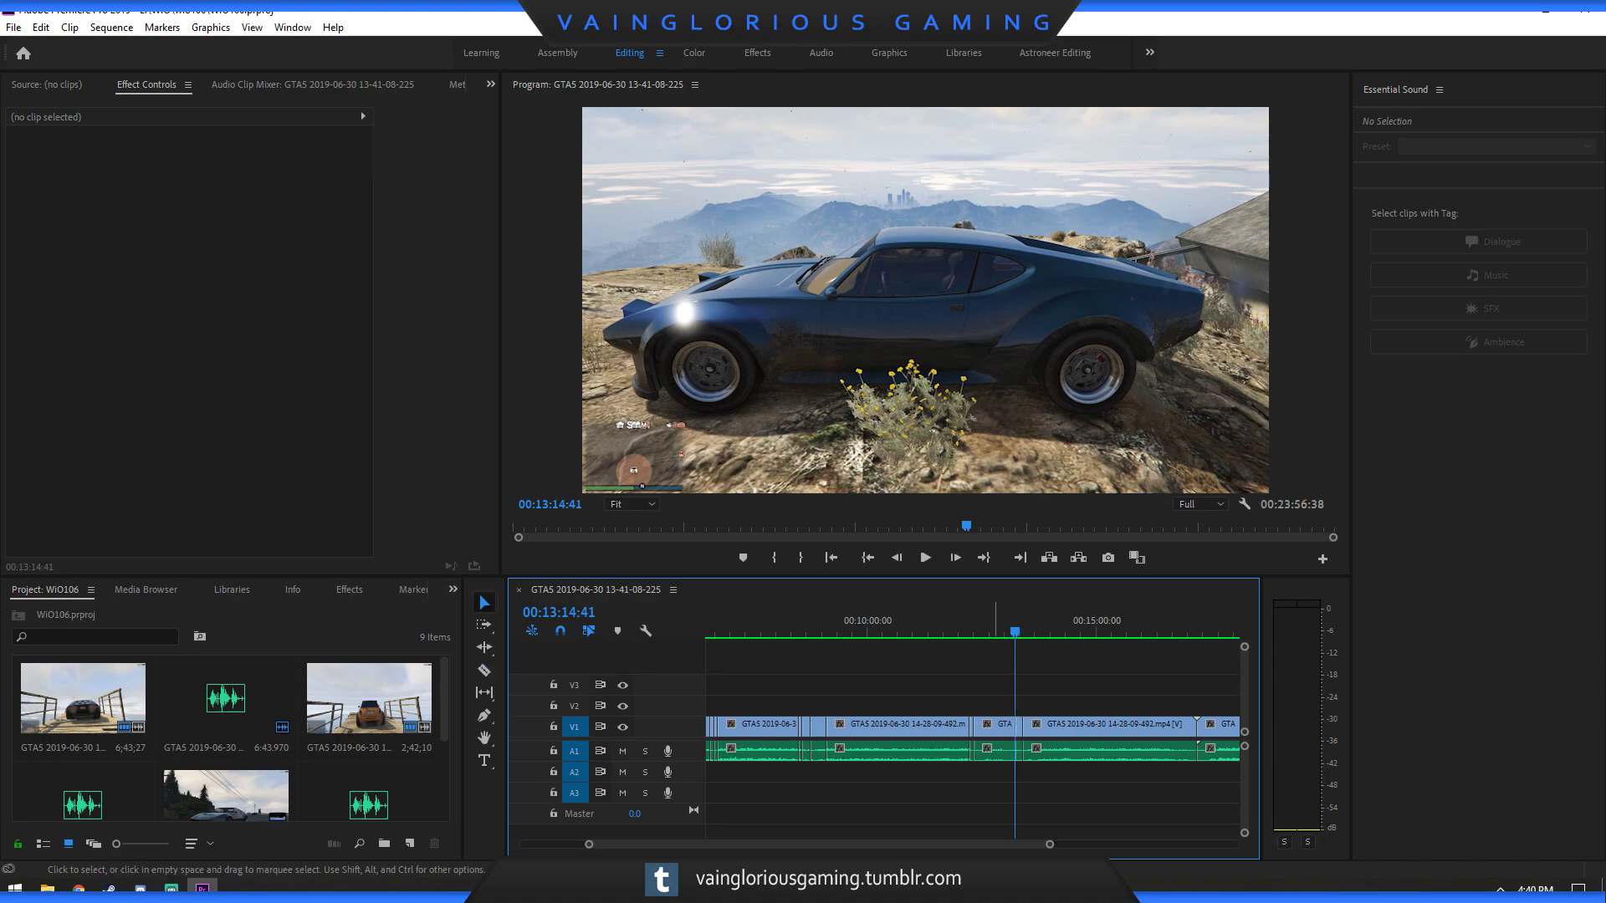
{"action": "left_click", "coordinate": [994, 748]}
{"action": "key", "text": "shift+Delete"}
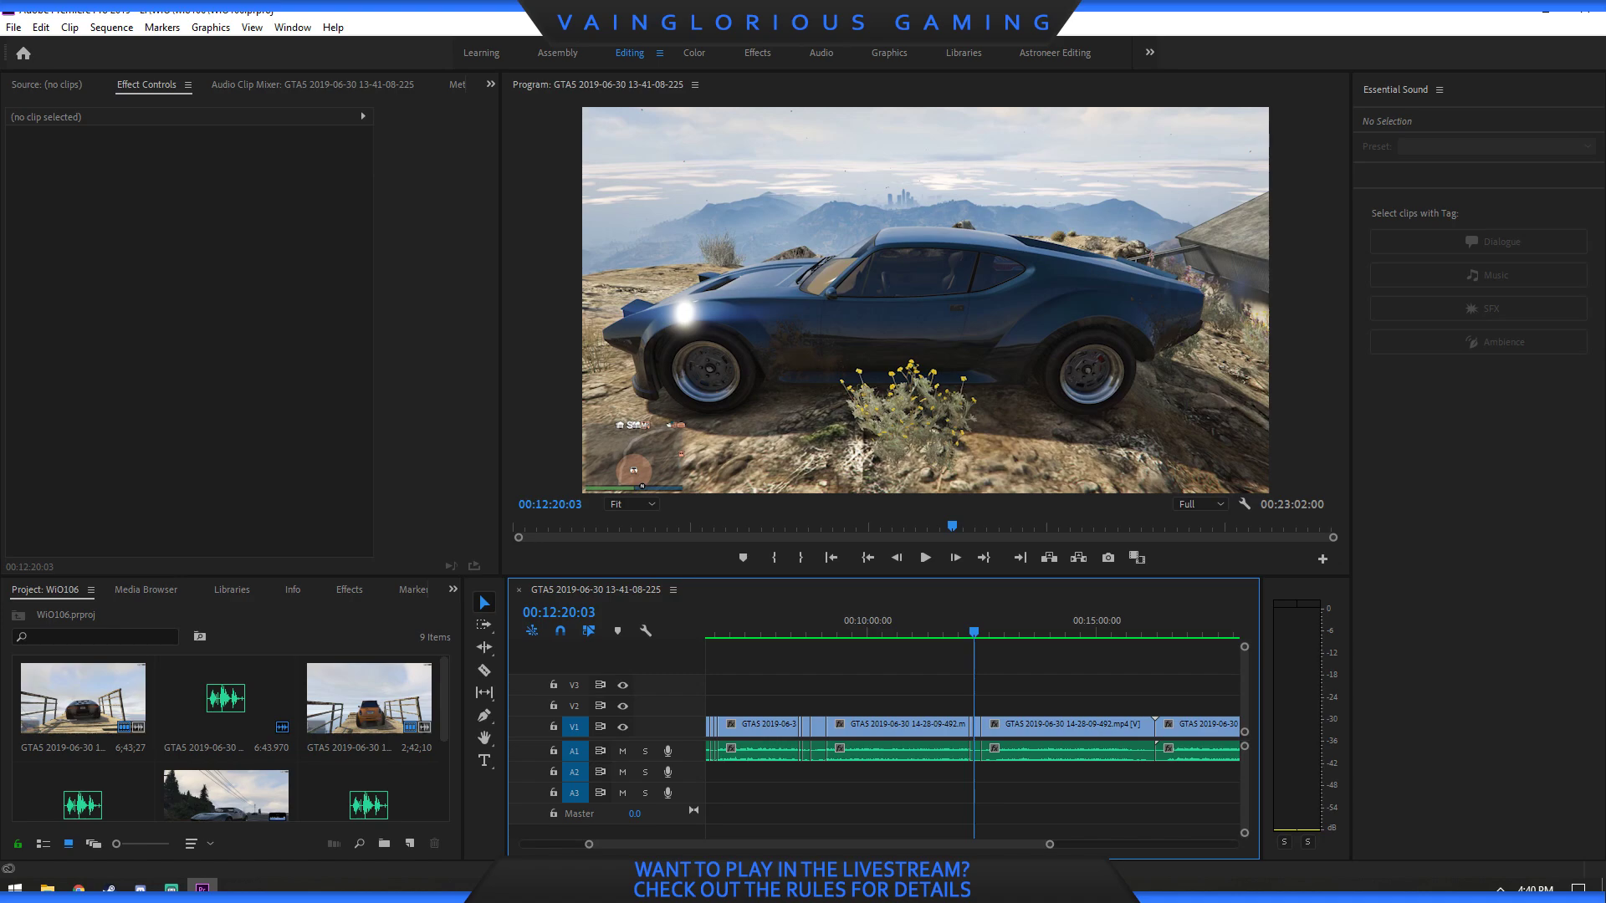
{"action": "key", "text": "c"}
{"action": "key", "text": "v"}
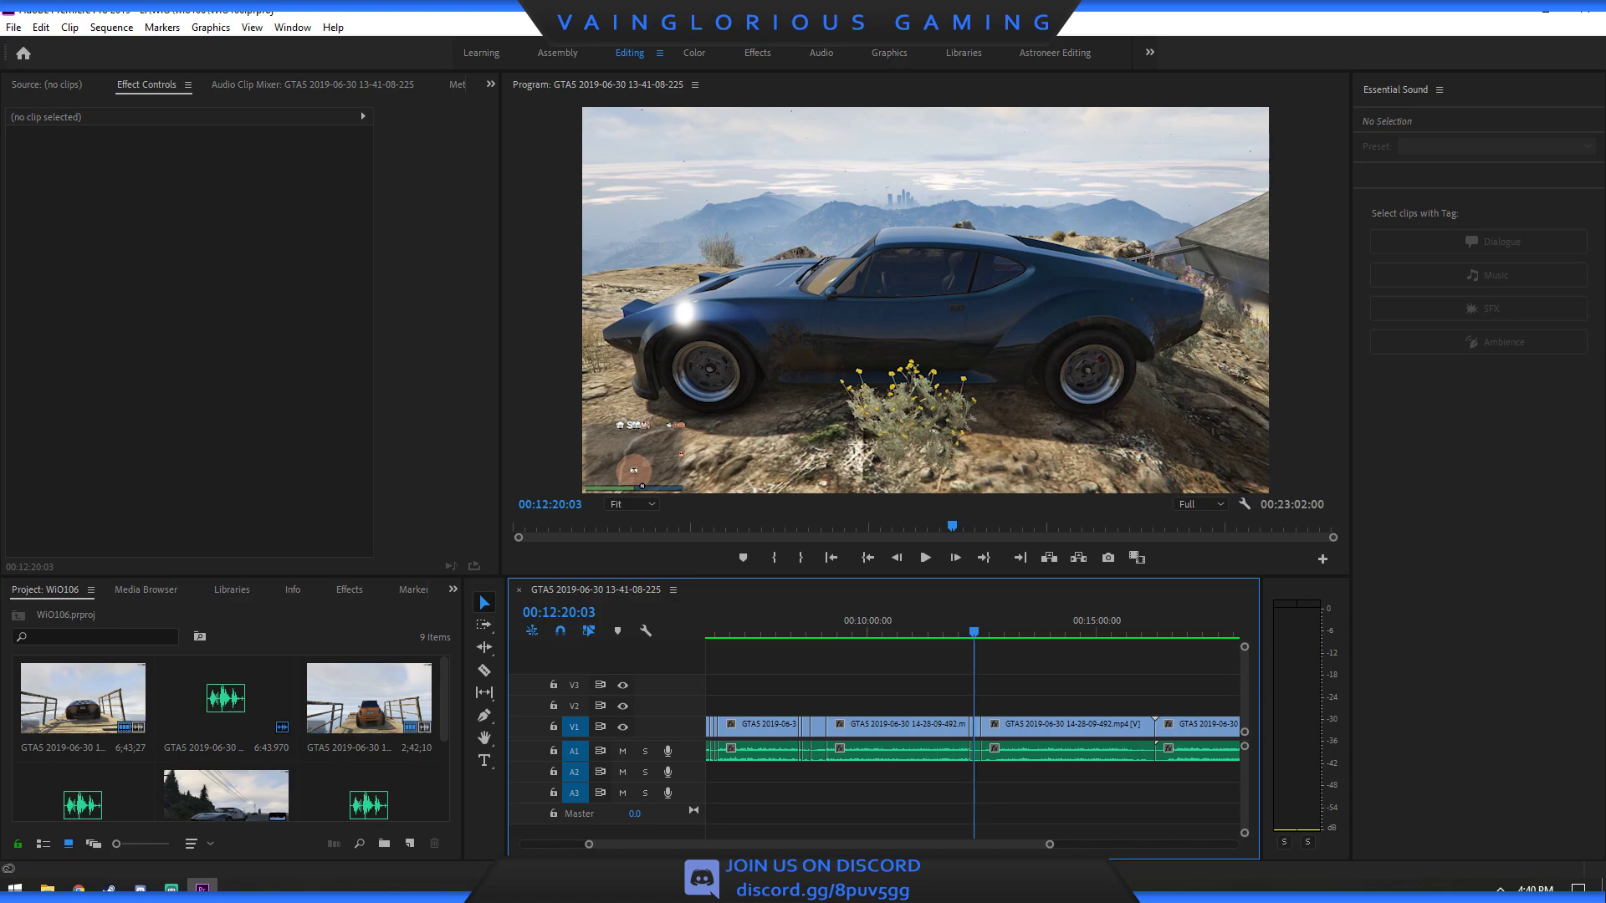
{"action": "key", "text": "equal"}
{"action": "key", "text": "equal"}
{"action": "key", "text": "equal"}
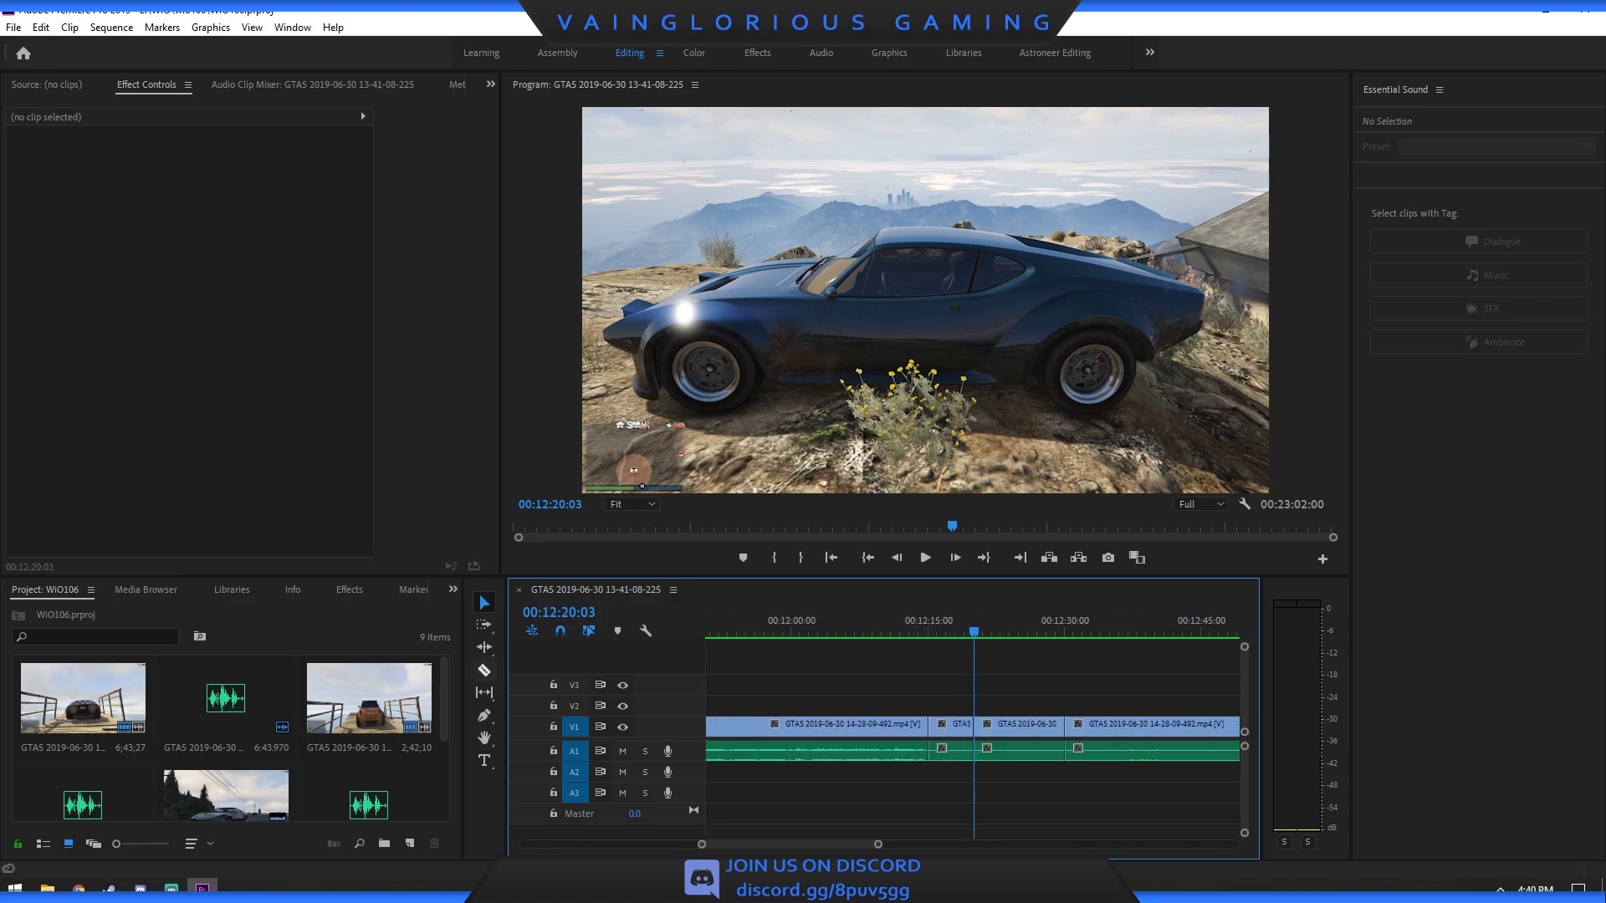
{"action": "left_click", "coordinate": [484, 648], "text": "alt"}
{"action": "left_click", "coordinate": [484, 648], "text": "alt"}
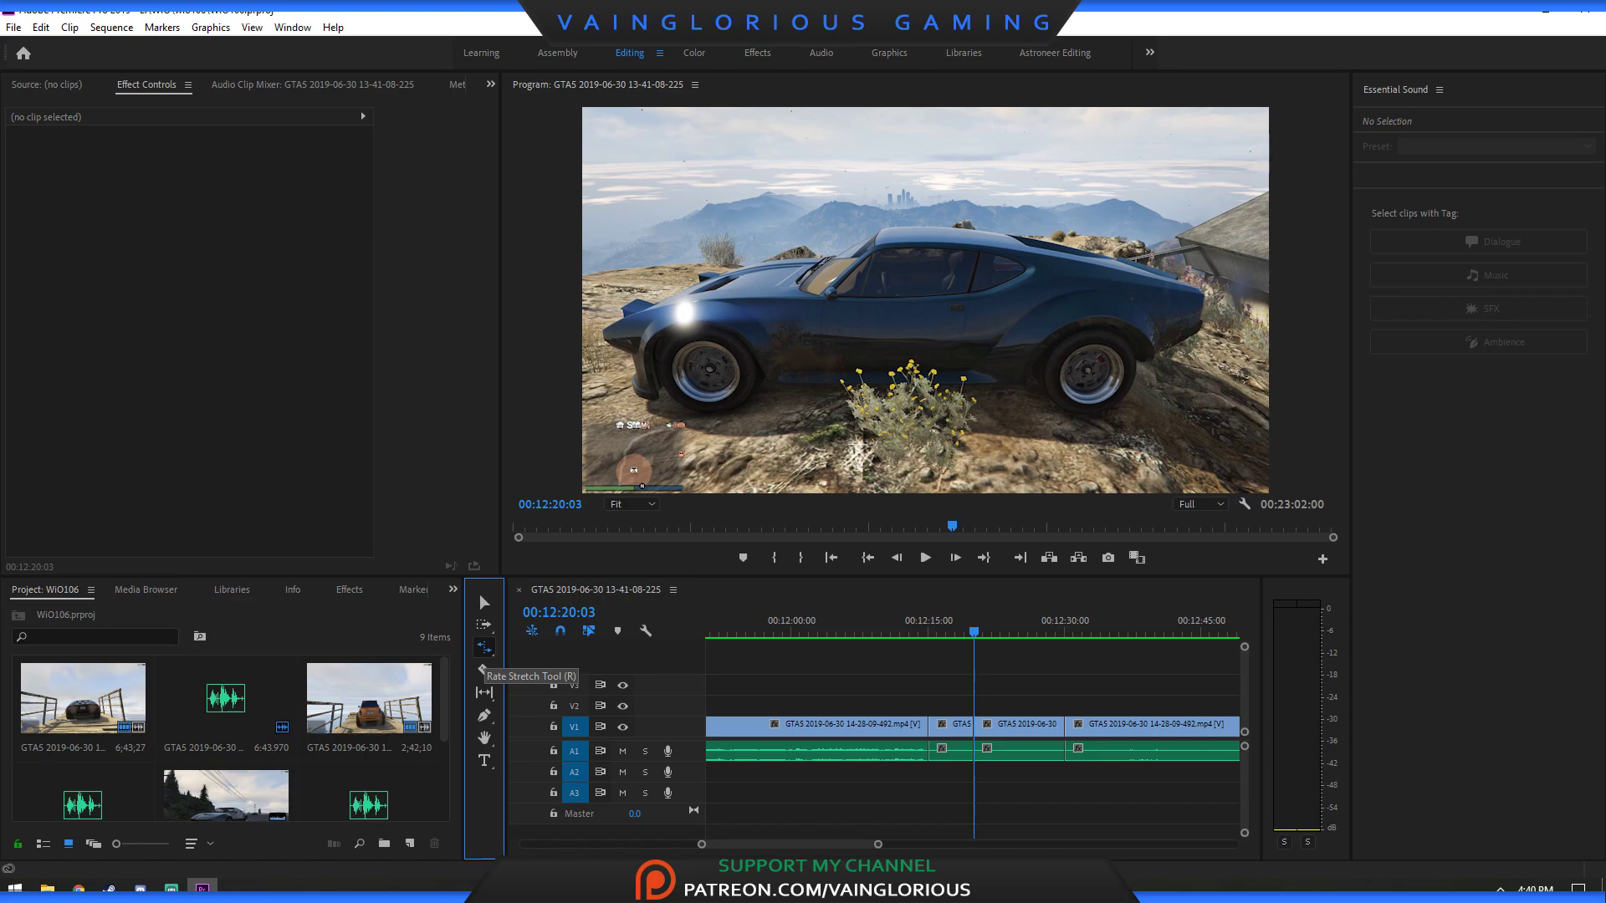
{"action": "key", "text": "v"}
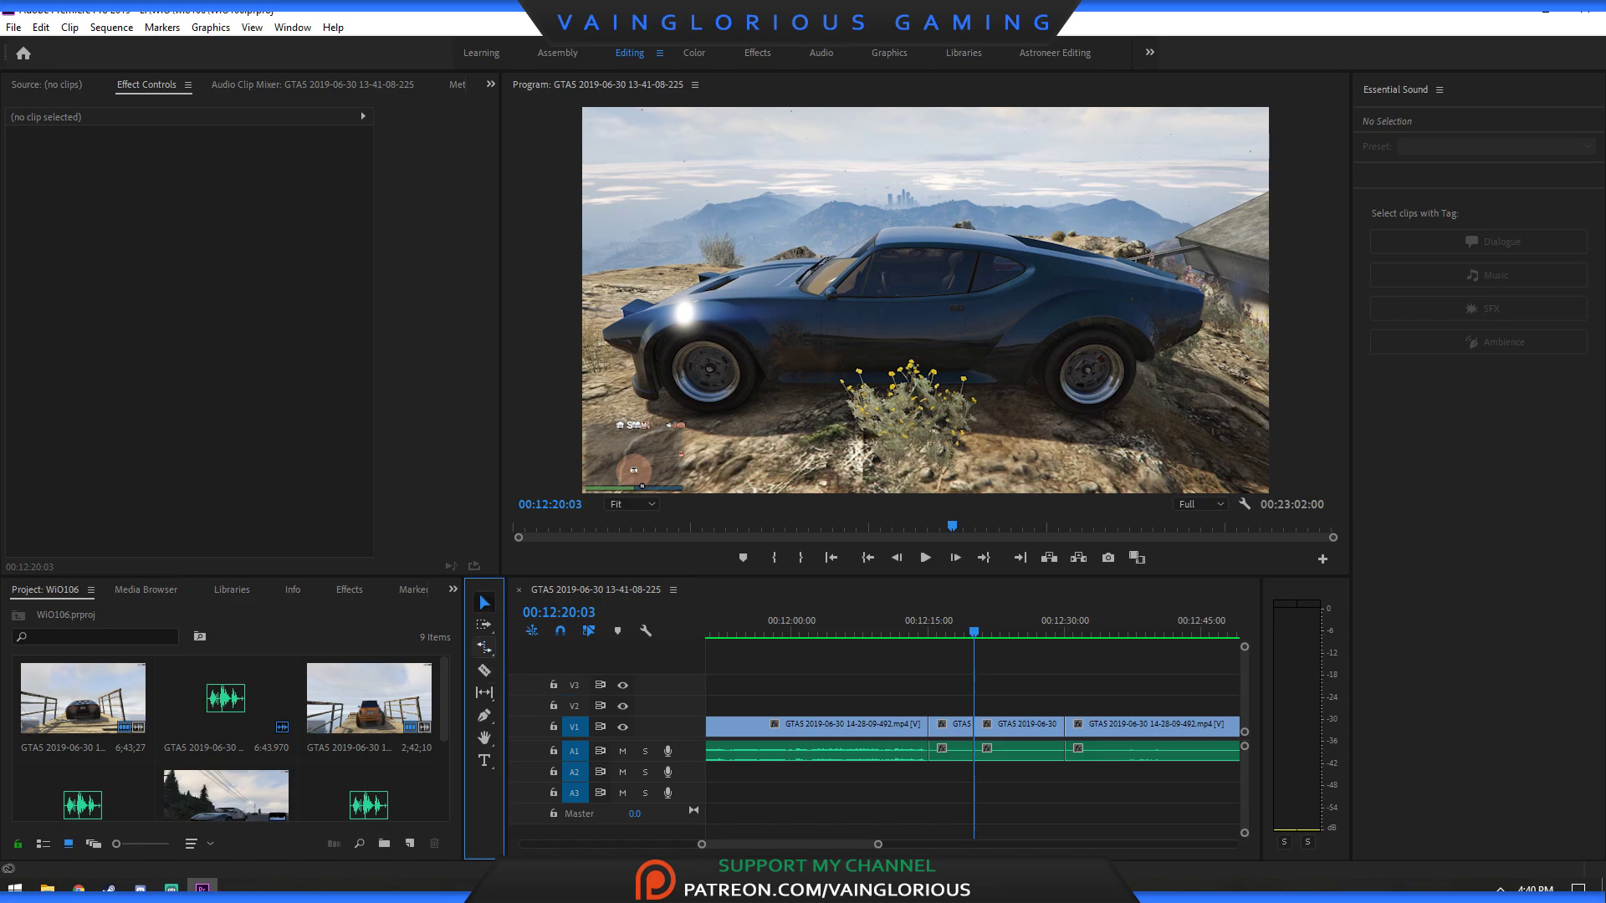
{"action": "key", "text": "b"}
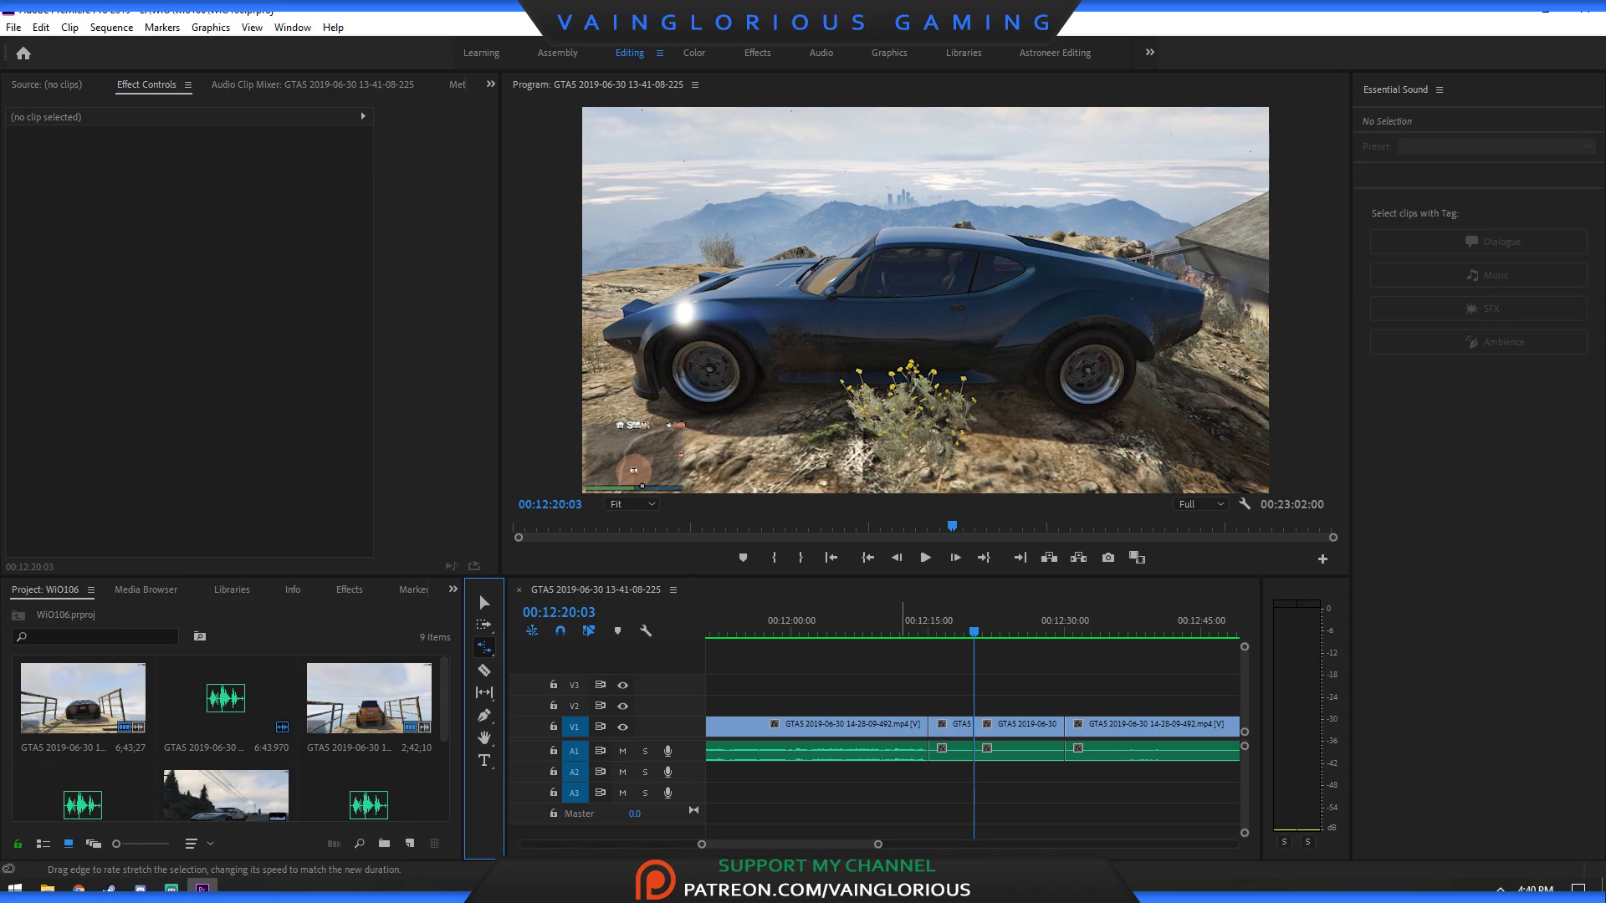
{"action": "key", "text": "v"}
Play ahead to the car stopped on the rocky slope and cut the 14-28-09-492 clip at 00:12:49:38.
{"action": "key", "text": "minus"}
{"action": "key", "text": "minus"}
{"action": "key", "text": "minus"}
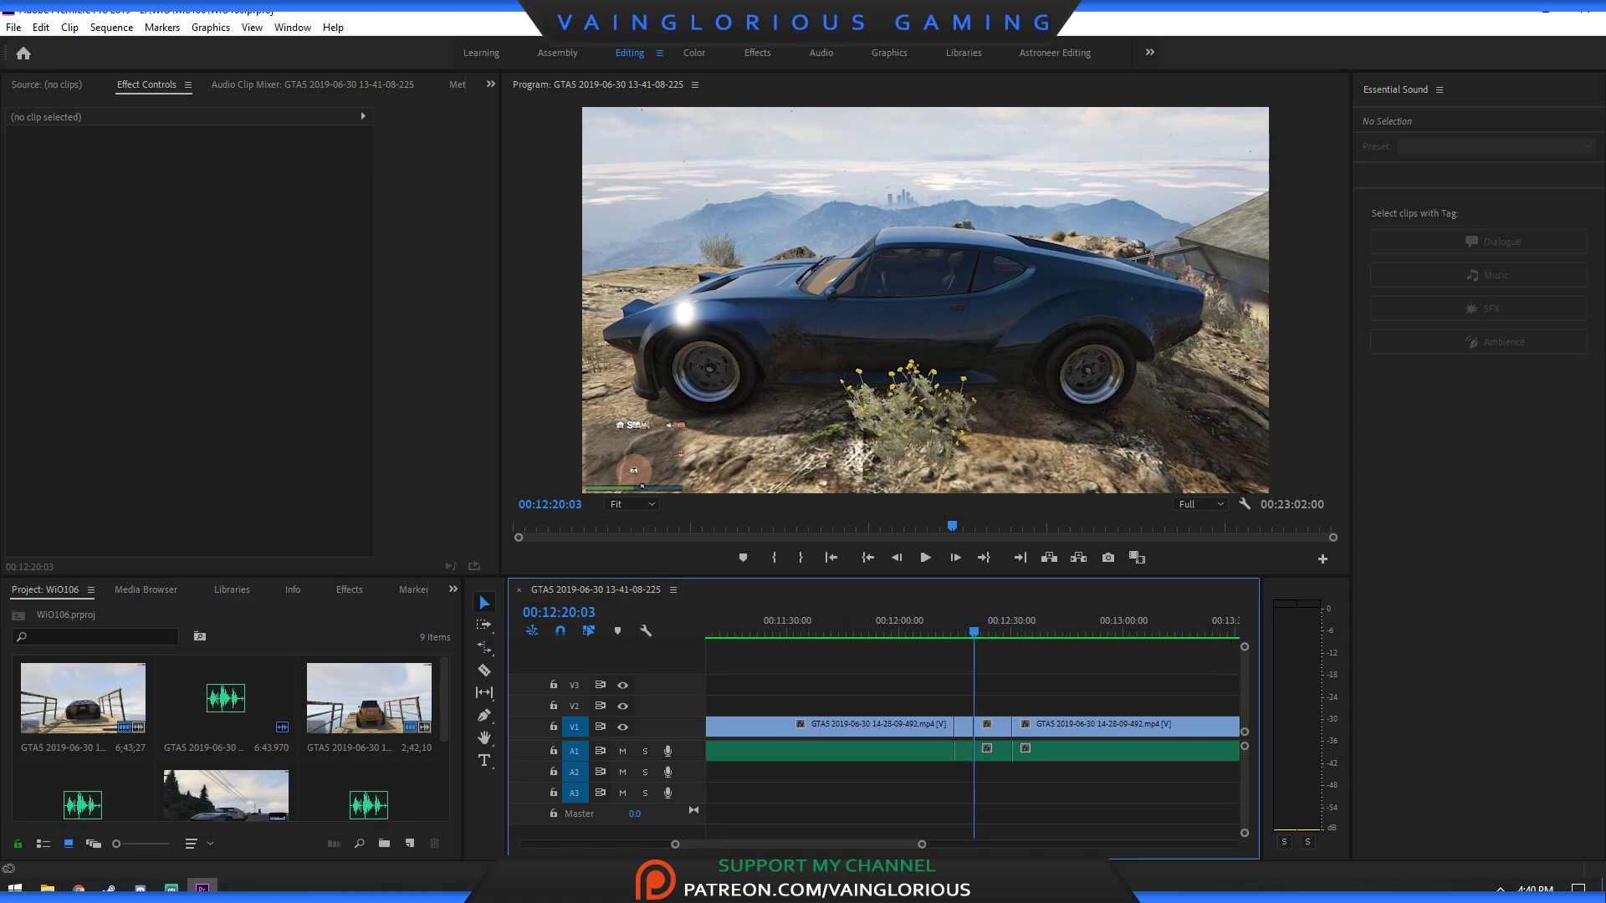
{"action": "key", "text": "minus"}
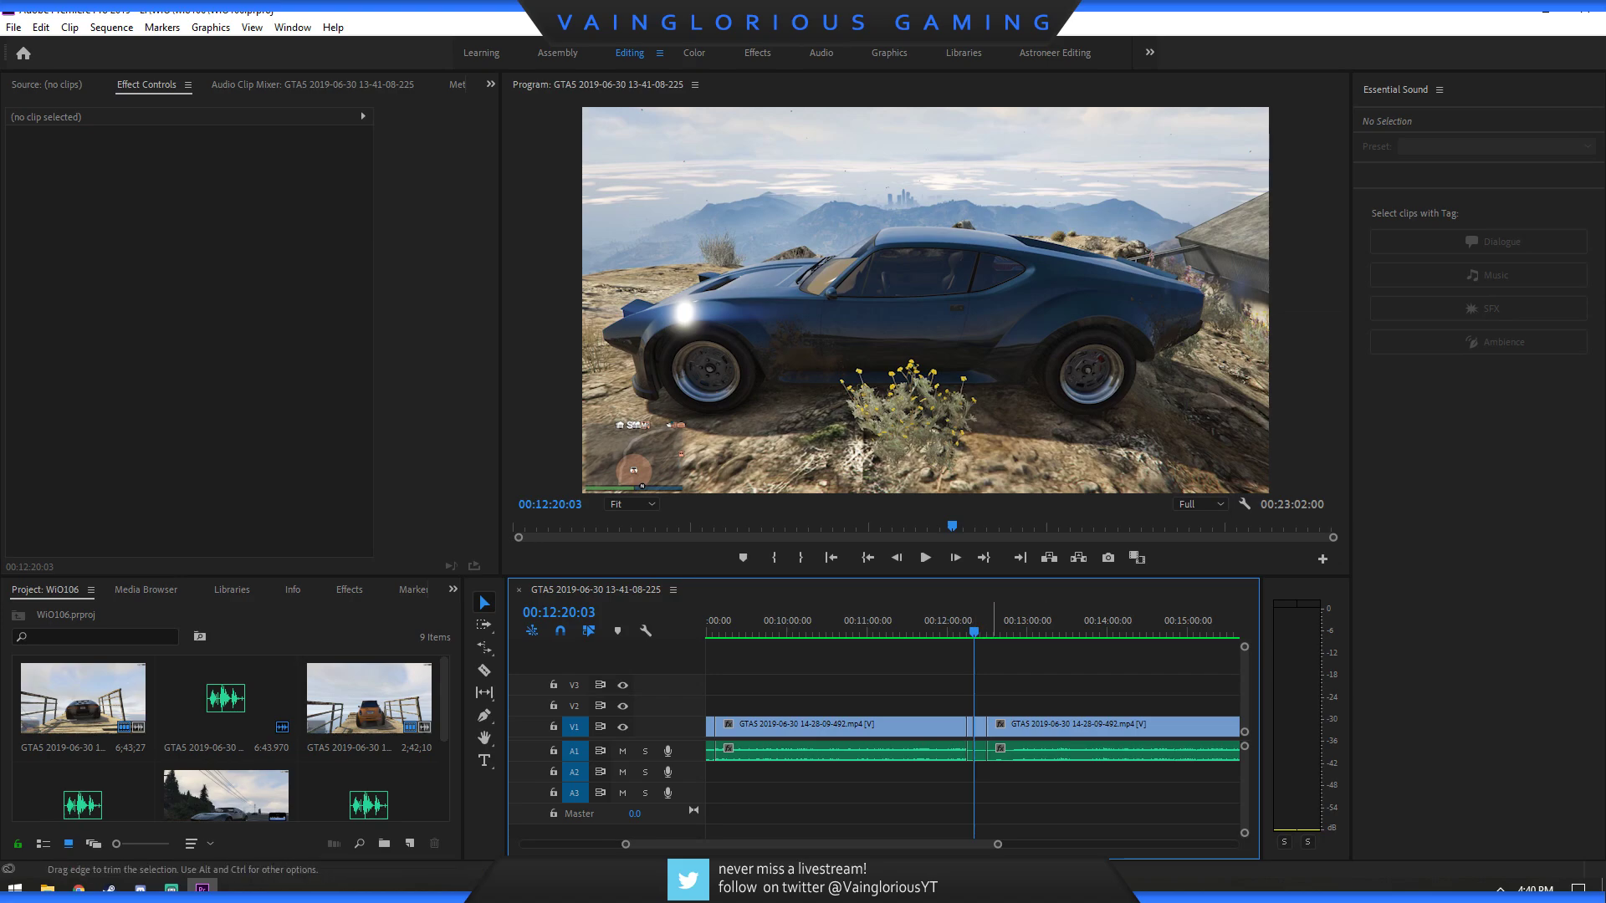
{"action": "mouse_move", "coordinate": [993, 629]}
{"action": "left_mouse_down"}
{"action": "mouse_move", "coordinate": [1032, 629]}
{"action": "mouse_move", "coordinate": [1007, 629]}
{"action": "left_mouse_up"}
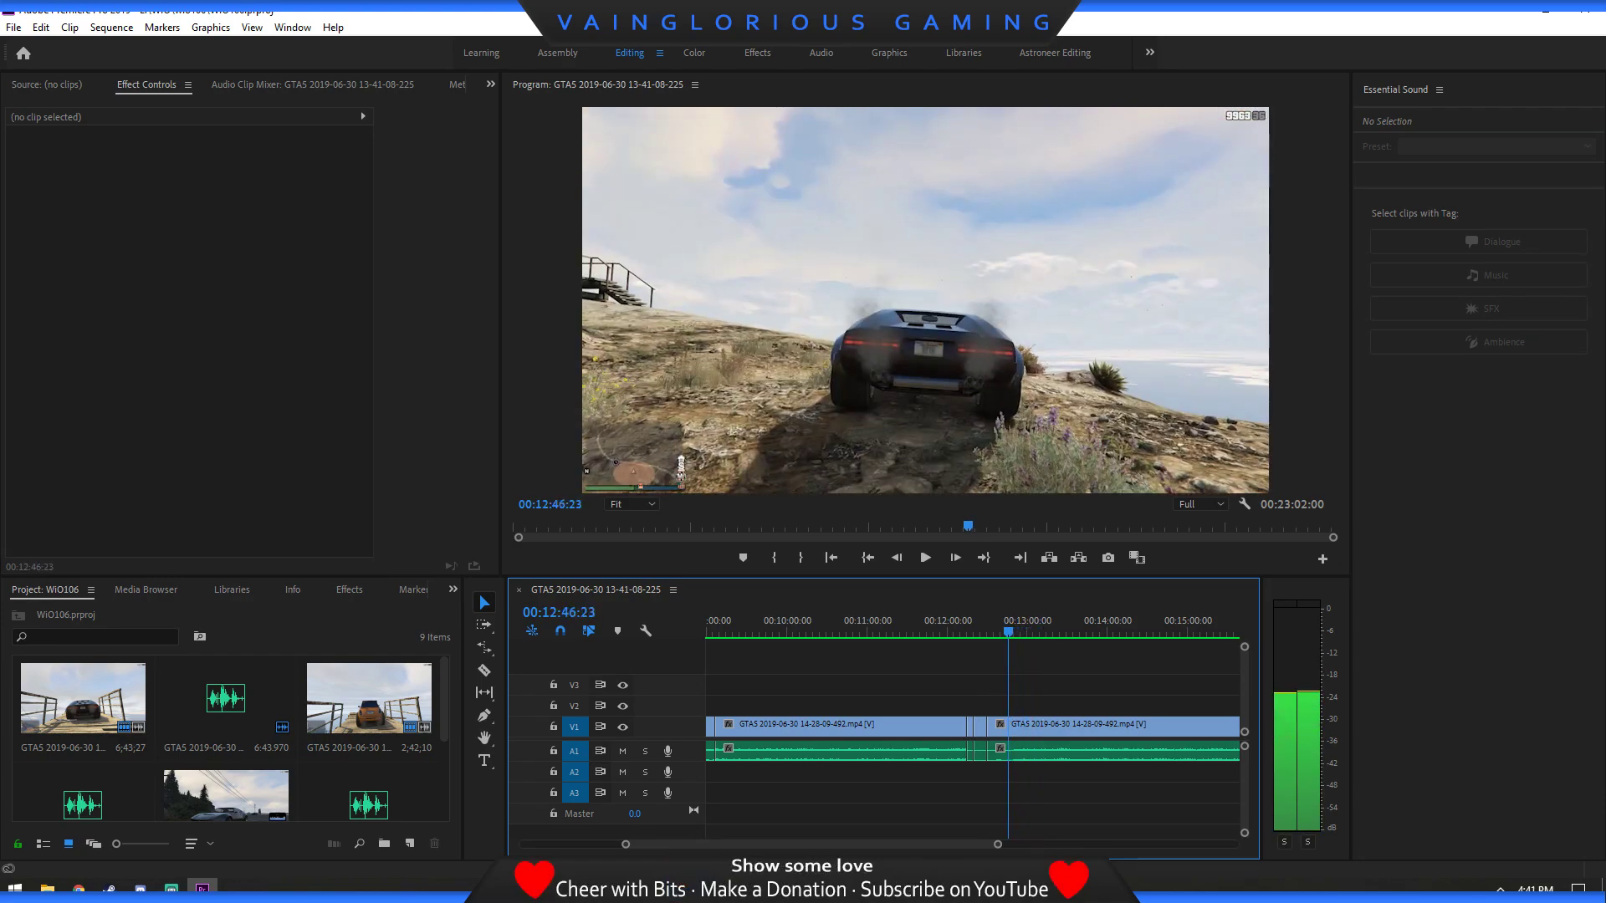
{"action": "key", "text": "space"}
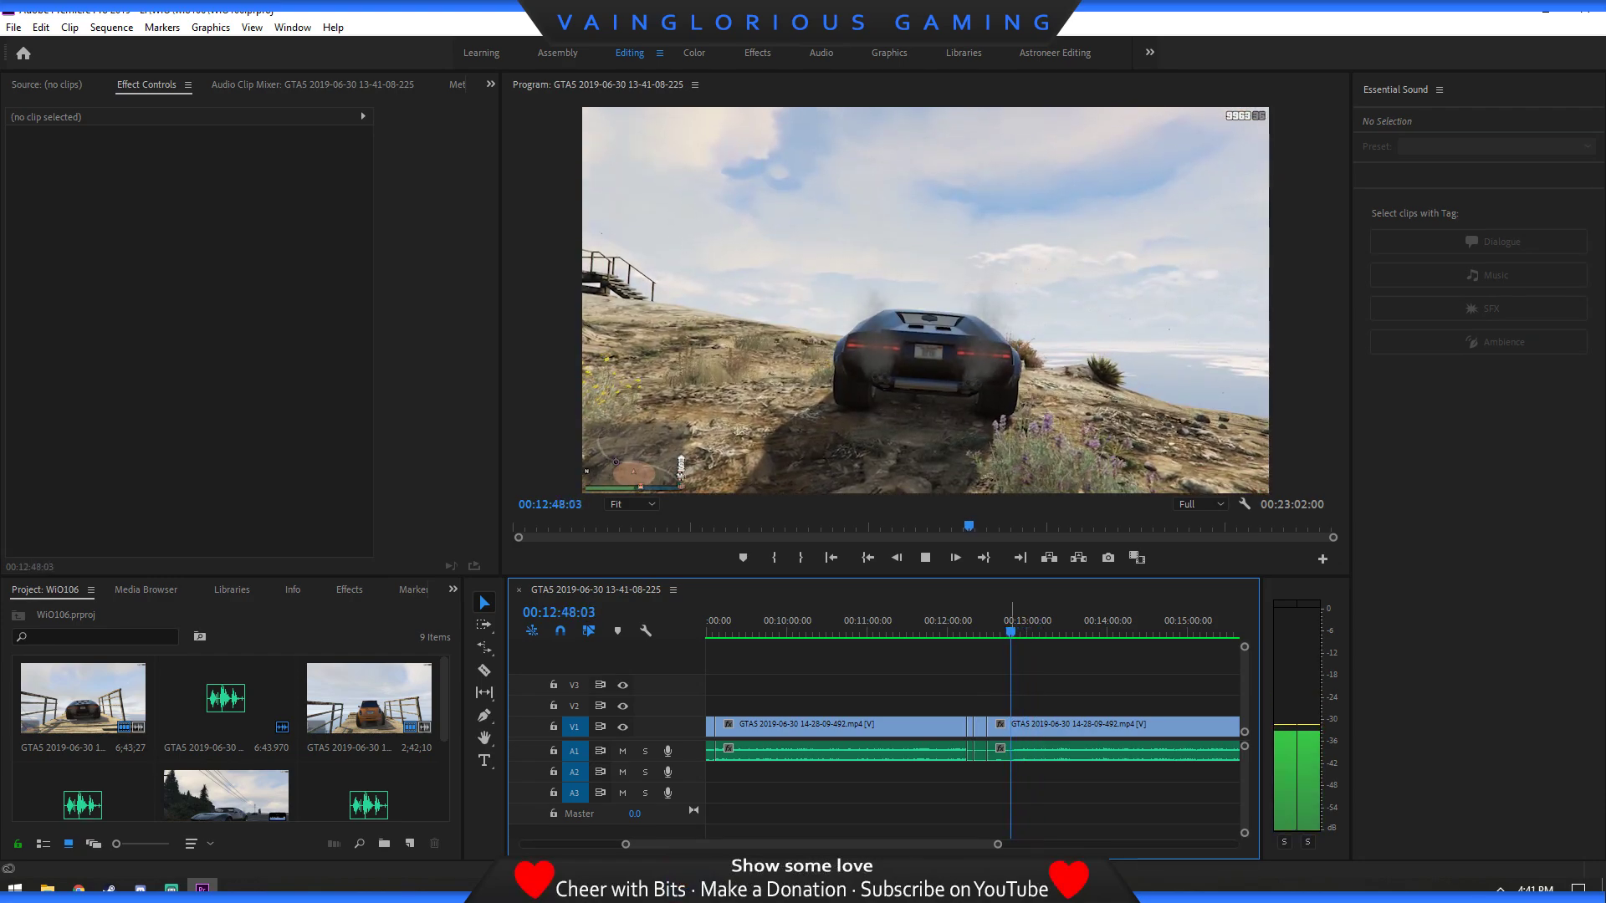
{"action": "key", "text": "space"}
{"action": "key", "text": "Left"}
{"action": "key", "text": "Left"}
{"action": "key", "text": "Left"}
{"action": "key", "text": "Left"}
{"action": "key", "text": "Left"}
{"action": "key", "text": "Left"}
{"action": "key", "text": "Left"}
{"action": "key", "text": "Left"}
{"action": "key", "text": "Left"}
{"action": "key", "text": "Left"}
{"action": "key", "text": "Left"}
{"action": "key", "text": "Left"}
{"action": "key", "text": "Left"}
{"action": "key", "text": "Left"}
{"action": "key", "text": "Left"}
{"action": "key", "text": "Left"}
{"action": "key", "text": "Left"}
{"action": "key", "text": "Left"}
{"action": "key", "text": "Left"}
{"action": "key", "text": "Left"}
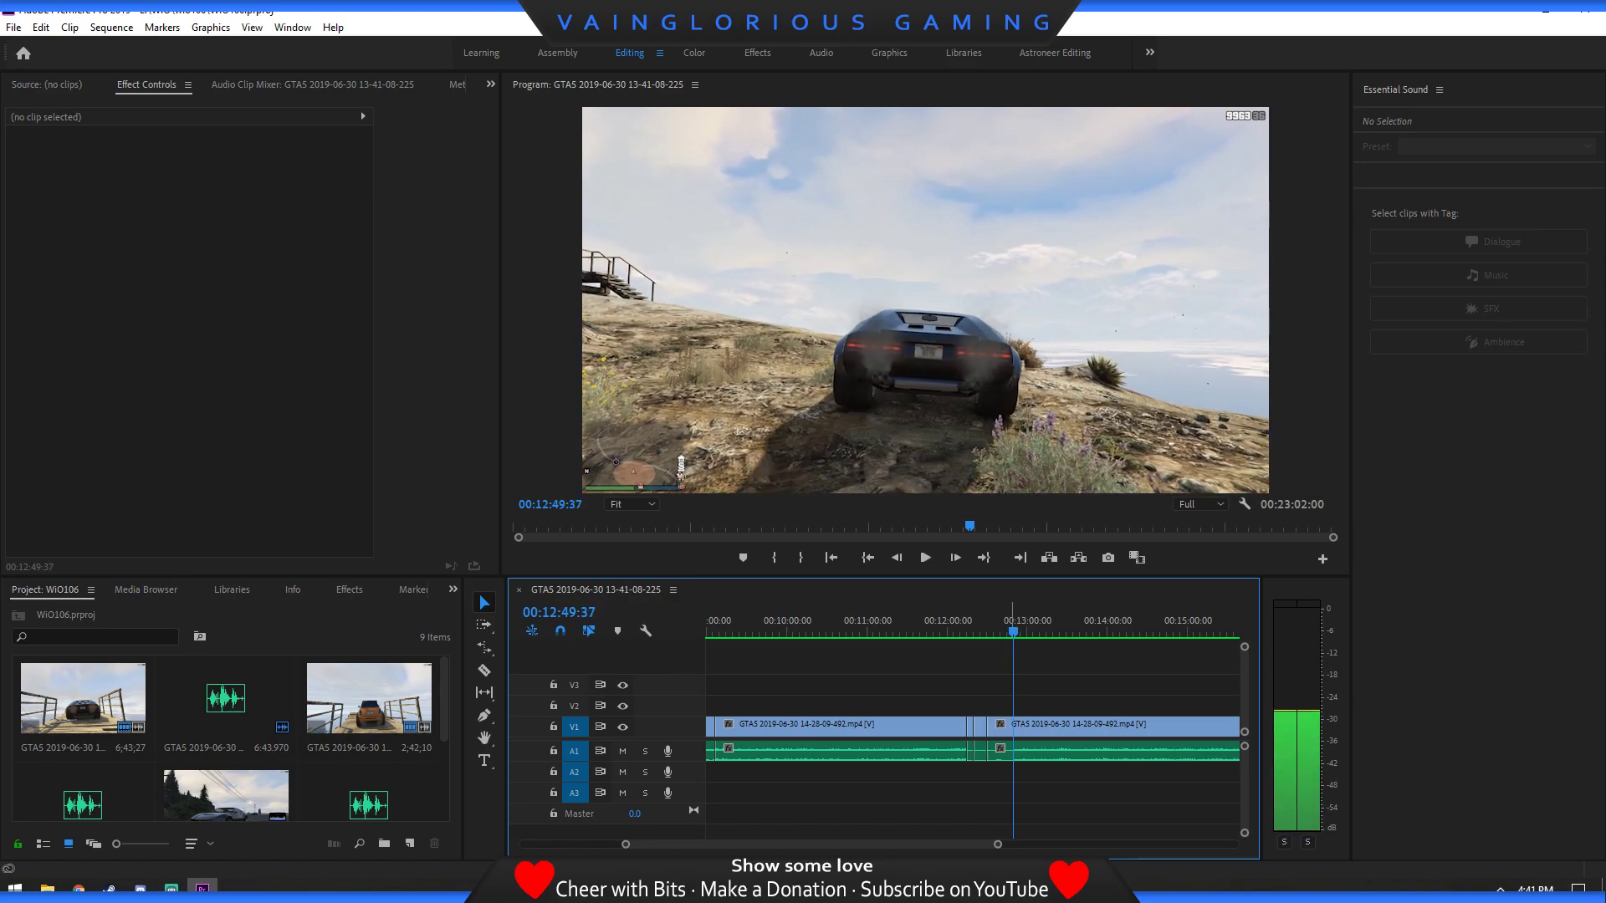
{"action": "key", "text": "Right"}
{"action": "key", "text": "Right"}
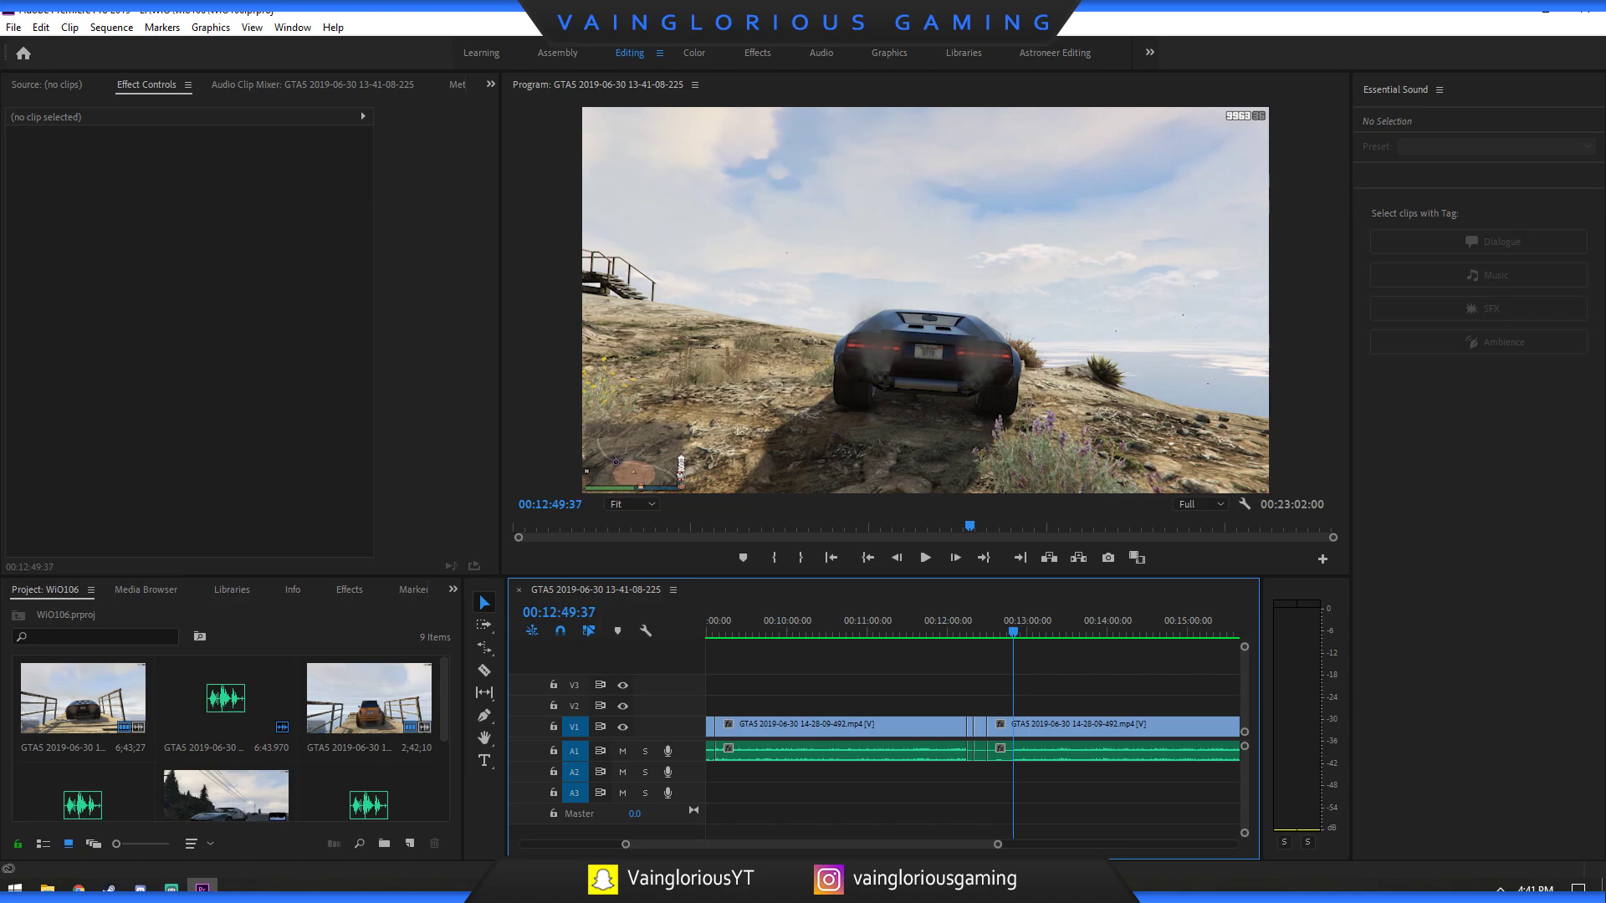
{"action": "key", "text": "Left"}
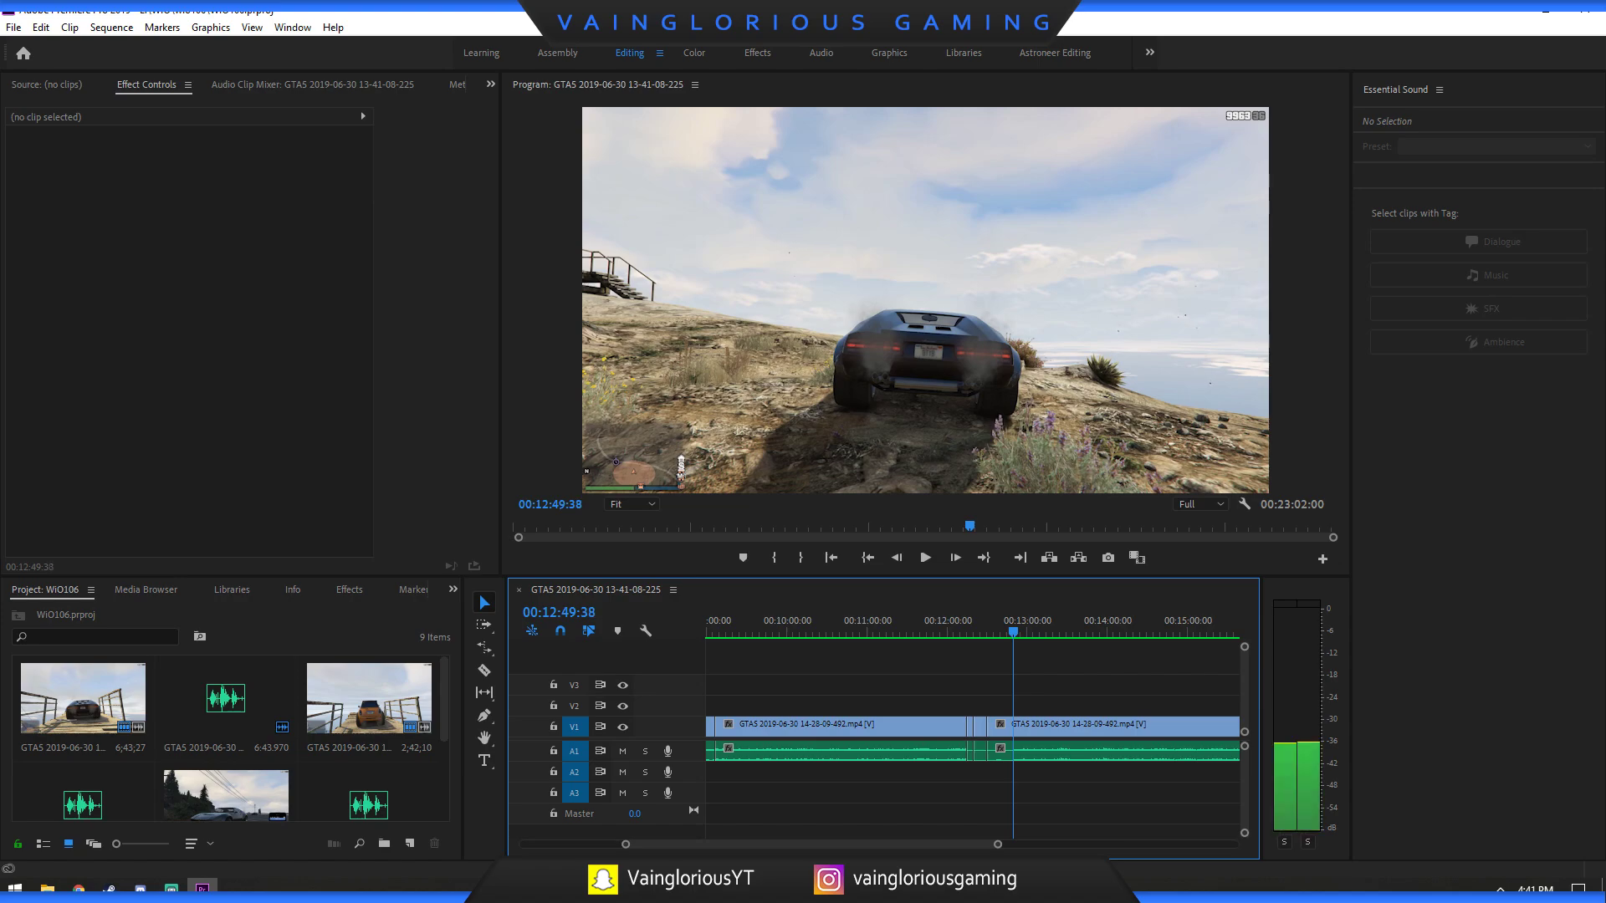
{"action": "key", "text": "c"}
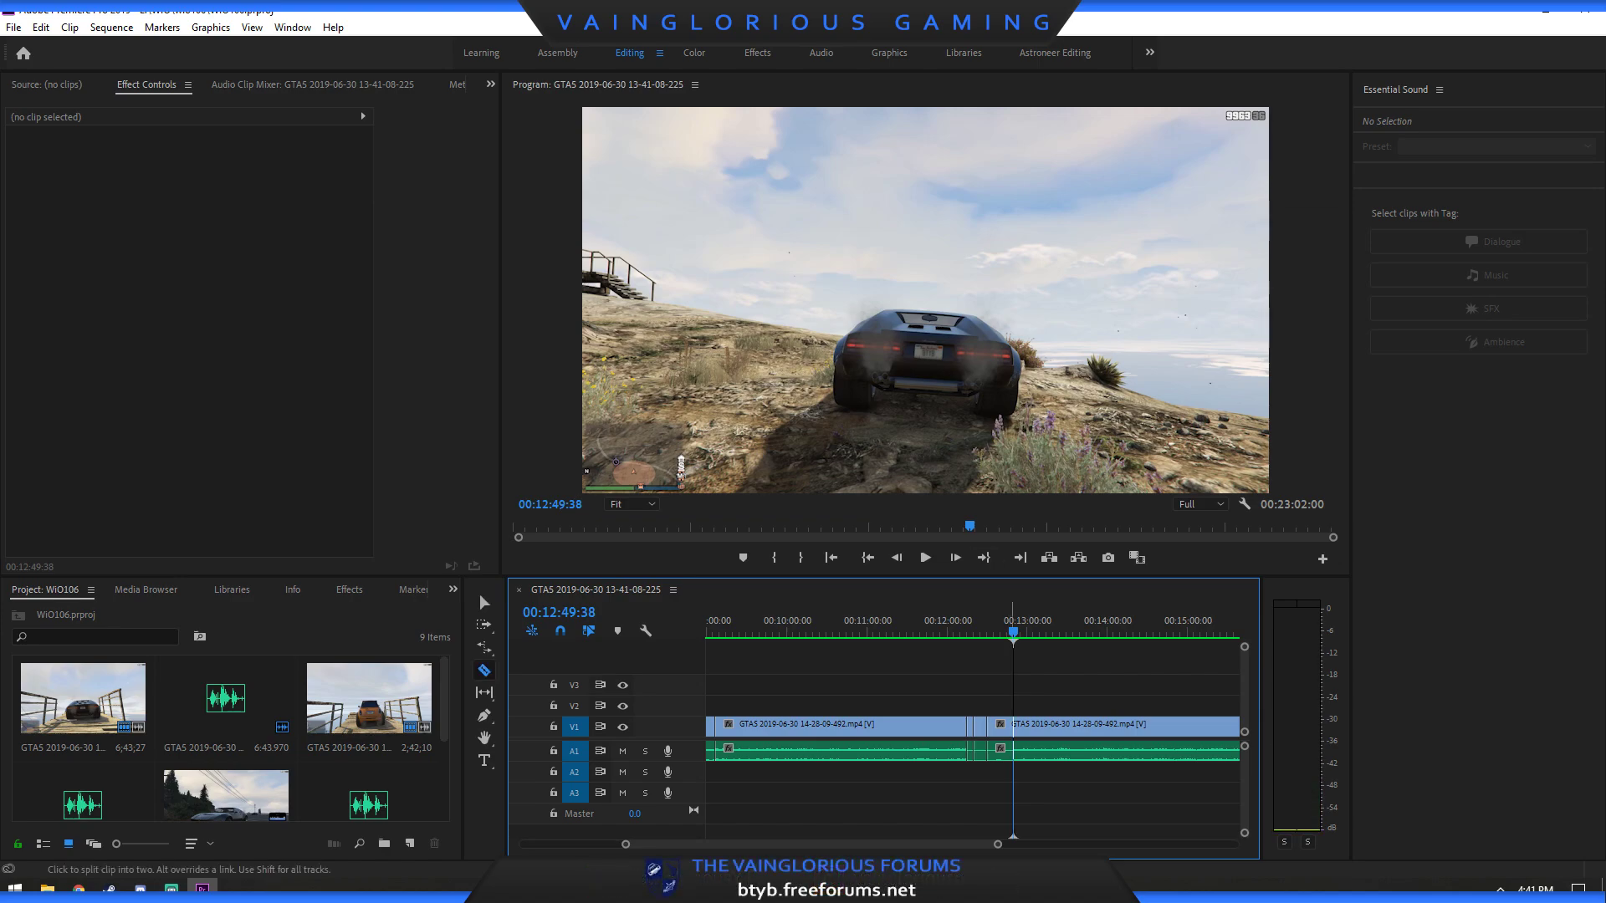
{"action": "left_click", "coordinate": [1013, 725]}
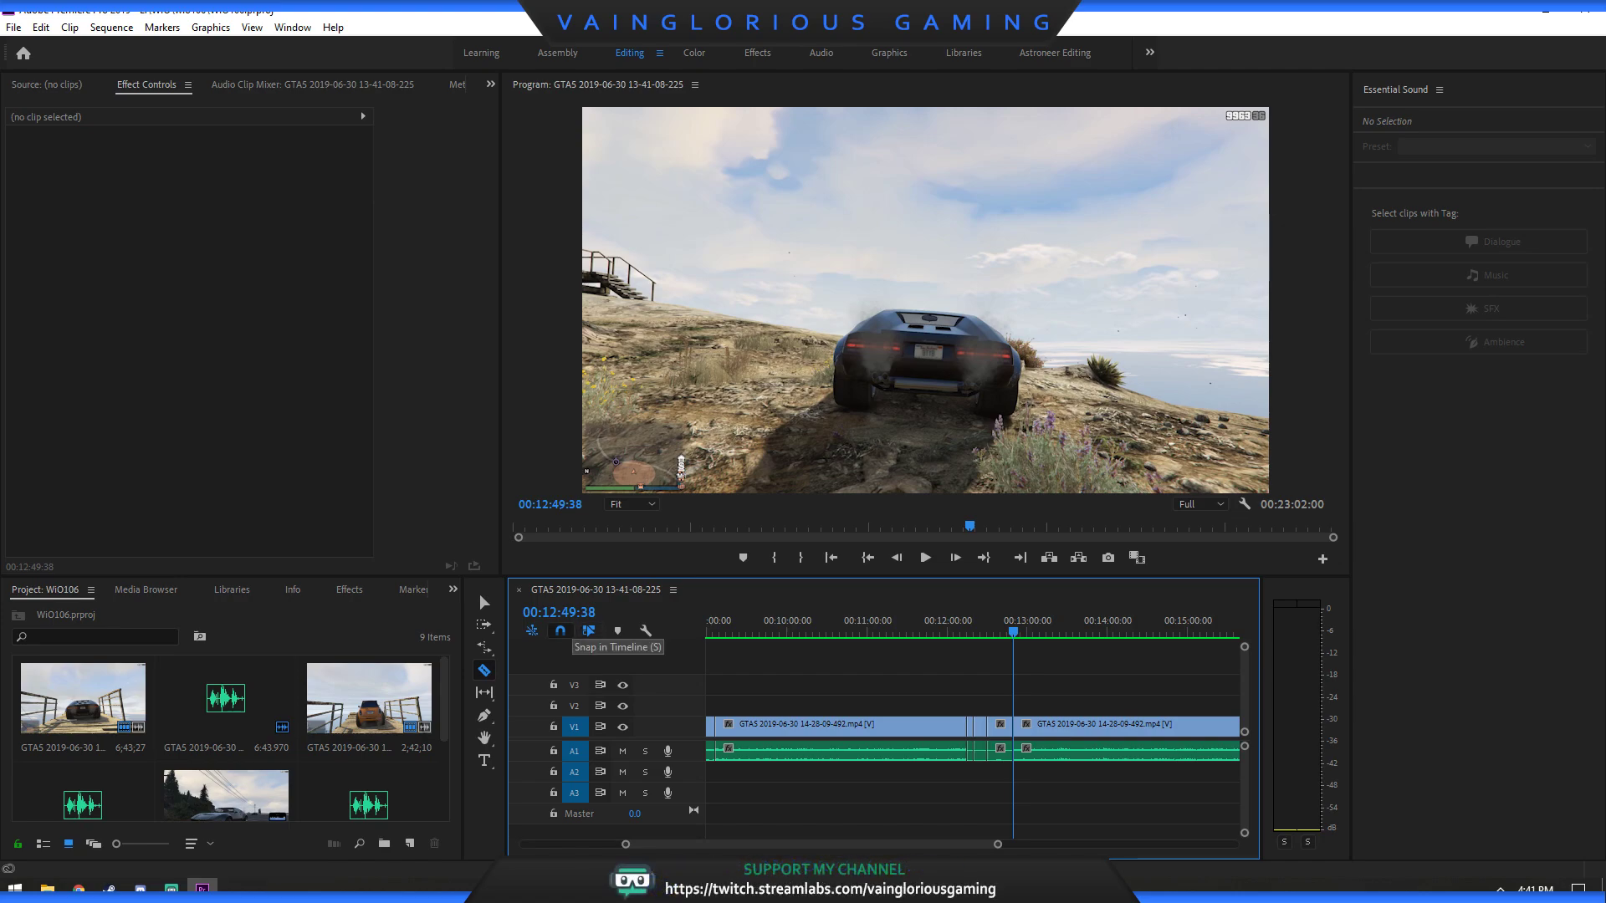
Step back frame by frame to before the camera tilts behind the car and cut the 14-28-09-492 clip at 00:12:44:38.
{"action": "key", "text": "space"}
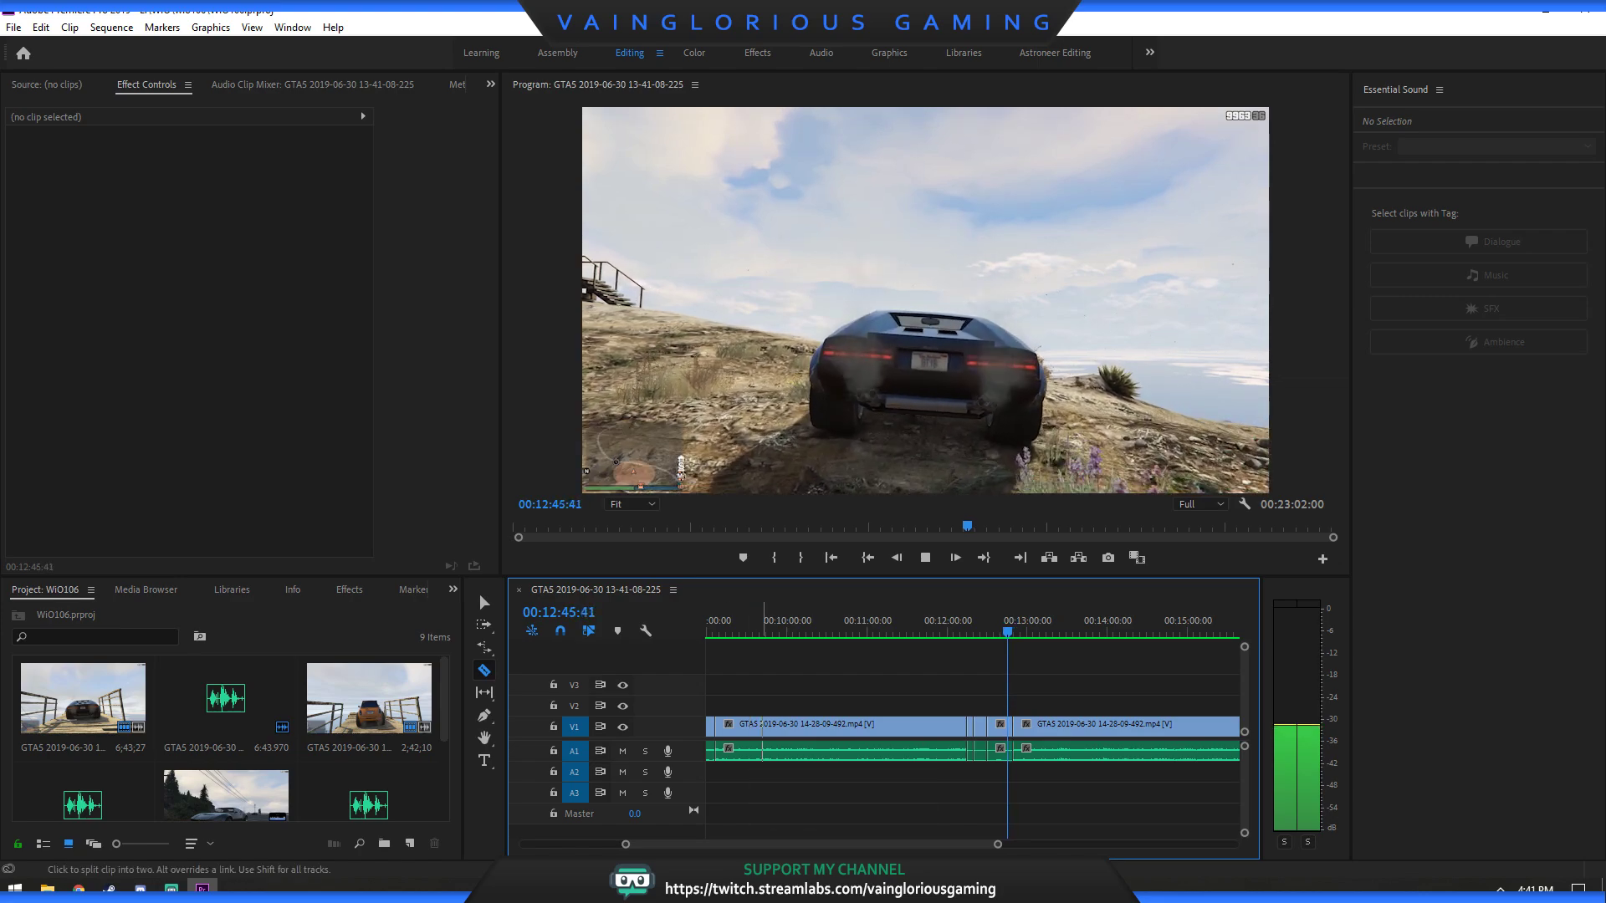
{"action": "key", "text": "space"}
{"action": "key", "text": "space"}
{"action": "key", "text": "space"}
{"action": "key", "text": "Left"}
{"action": "key", "text": "Left"}
{"action": "key", "text": "Left"}
{"action": "key", "text": "Left"}
{"action": "key", "text": "Left"}
{"action": "key", "text": "Left"}
{"action": "key", "text": "Left"}
{"action": "key", "text": "Left"}
{"action": "key", "text": "Left"}
{"action": "key", "text": "Left"}
{"action": "key", "text": "Left"}
{"action": "key", "text": "Left"}
{"action": "key", "text": "Left"}
{"action": "key", "text": "Left"}
{"action": "key", "text": "Left"}
{"action": "key", "text": "Left"}
{"action": "key", "text": "Left"}
{"action": "key", "text": "Left"}
{"action": "key", "text": "Left"}
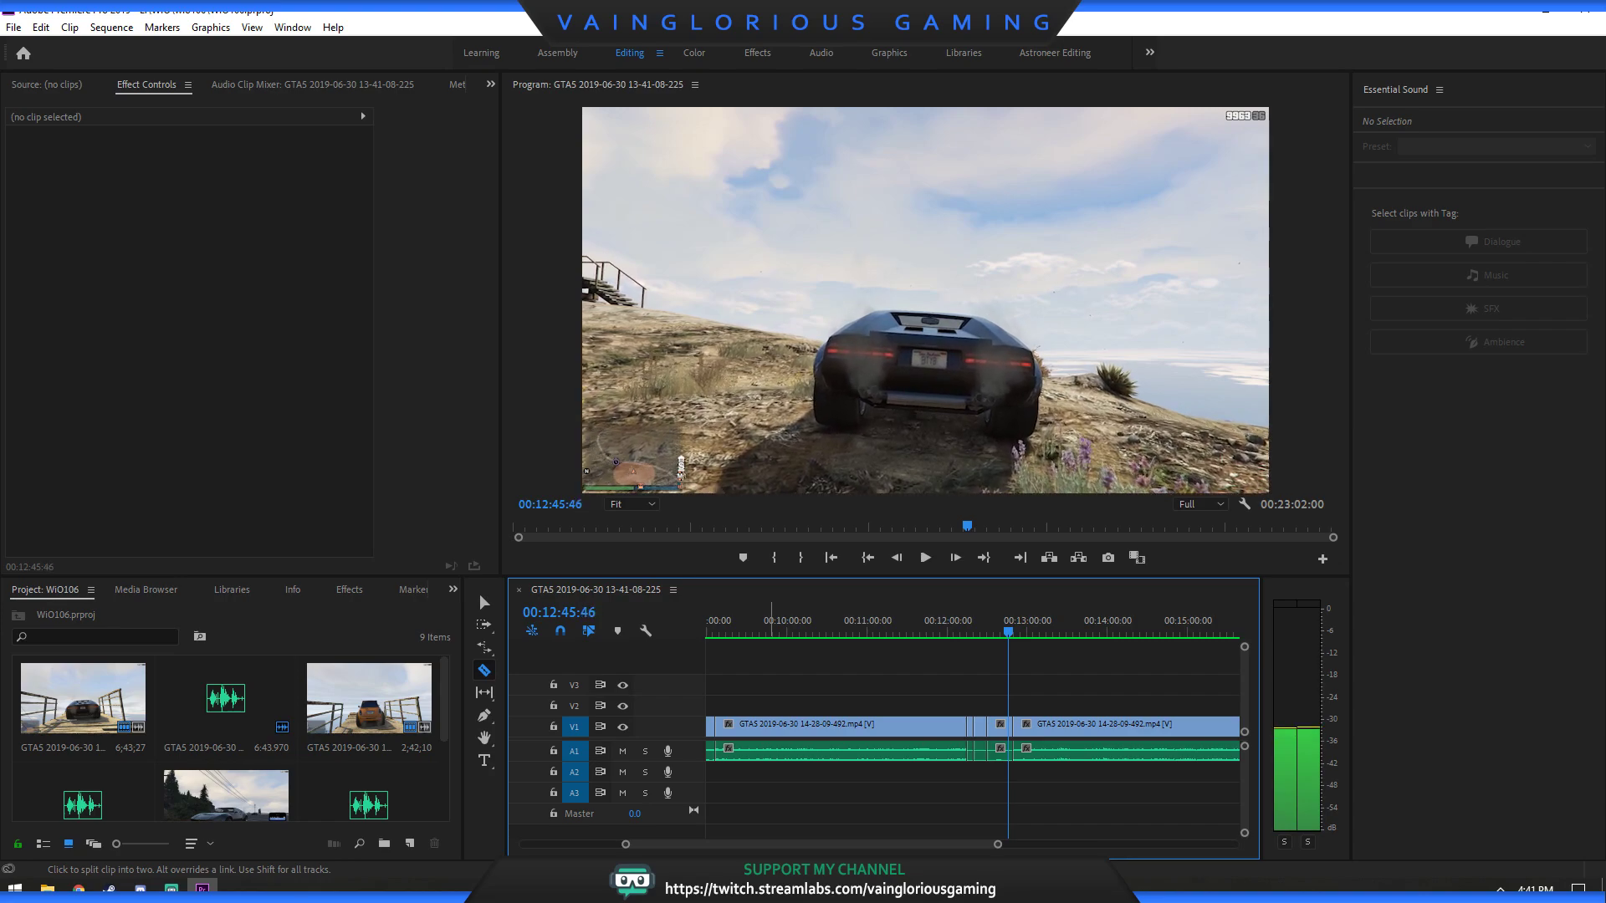
{"action": "key", "text": "Left"}
{"action": "key", "text": "Left"}
{"action": "key", "text": "Left"}
{"action": "key", "text": "Left"}
{"action": "key", "text": "Left"}
{"action": "key", "text": "Left"}
{"action": "key", "text": "Left"}
{"action": "key", "text": "Left"}
{"action": "key", "text": "Left"}
{"action": "key", "text": "Left"}
{"action": "key", "text": "Left"}
{"action": "key", "text": "Left"}
{"action": "key", "text": "Left"}
{"action": "key", "text": "Left"}
{"action": "key", "text": "Left"}
{"action": "key", "text": "Left"}
{"action": "key", "text": "Left"}
{"action": "key", "text": "Left"}
{"action": "key", "text": "Left"}
{"action": "key", "text": "Left"}
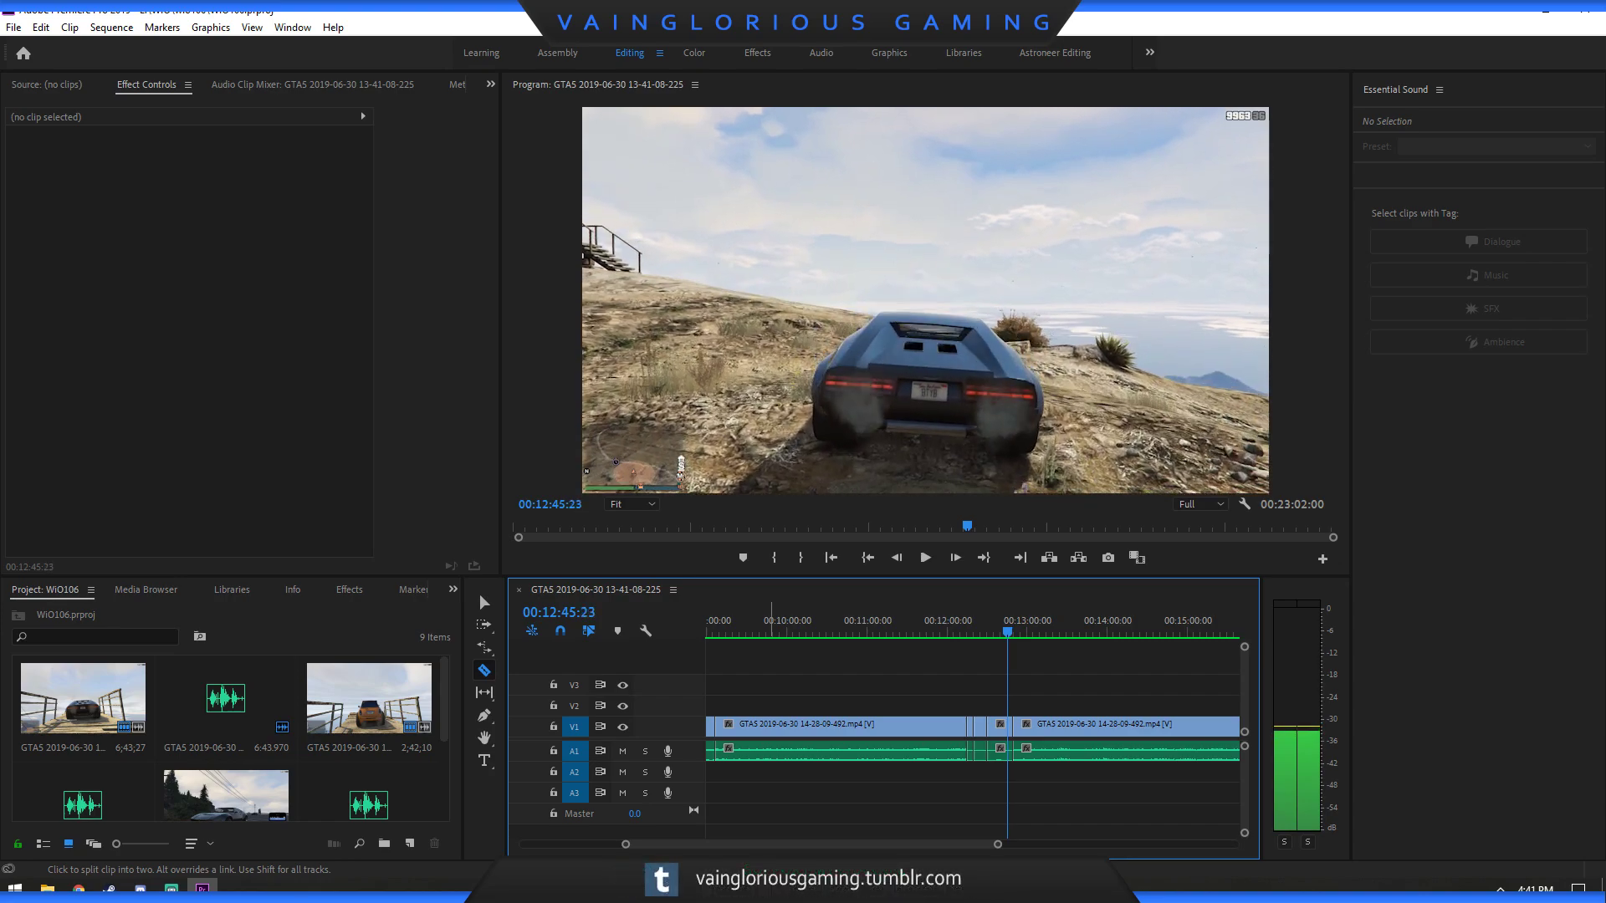
{"action": "key", "text": "Left"}
{"action": "key", "text": "Left"}
{"action": "key", "text": "Left"}
{"action": "key", "text": "Left"}
{"action": "key", "text": "Left"}
{"action": "key", "text": "Left"}
{"action": "key", "text": "Left"}
{"action": "key", "text": "Left"}
{"action": "key", "text": "Left"}
{"action": "key", "text": "Left"}
{"action": "key", "text": "Left"}
{"action": "key", "text": "Left"}
{"action": "key", "text": "Left"}
{"action": "key", "text": "Left"}
{"action": "key", "text": "Left"}
{"action": "key", "text": "Left"}
{"action": "key", "text": "Left"}
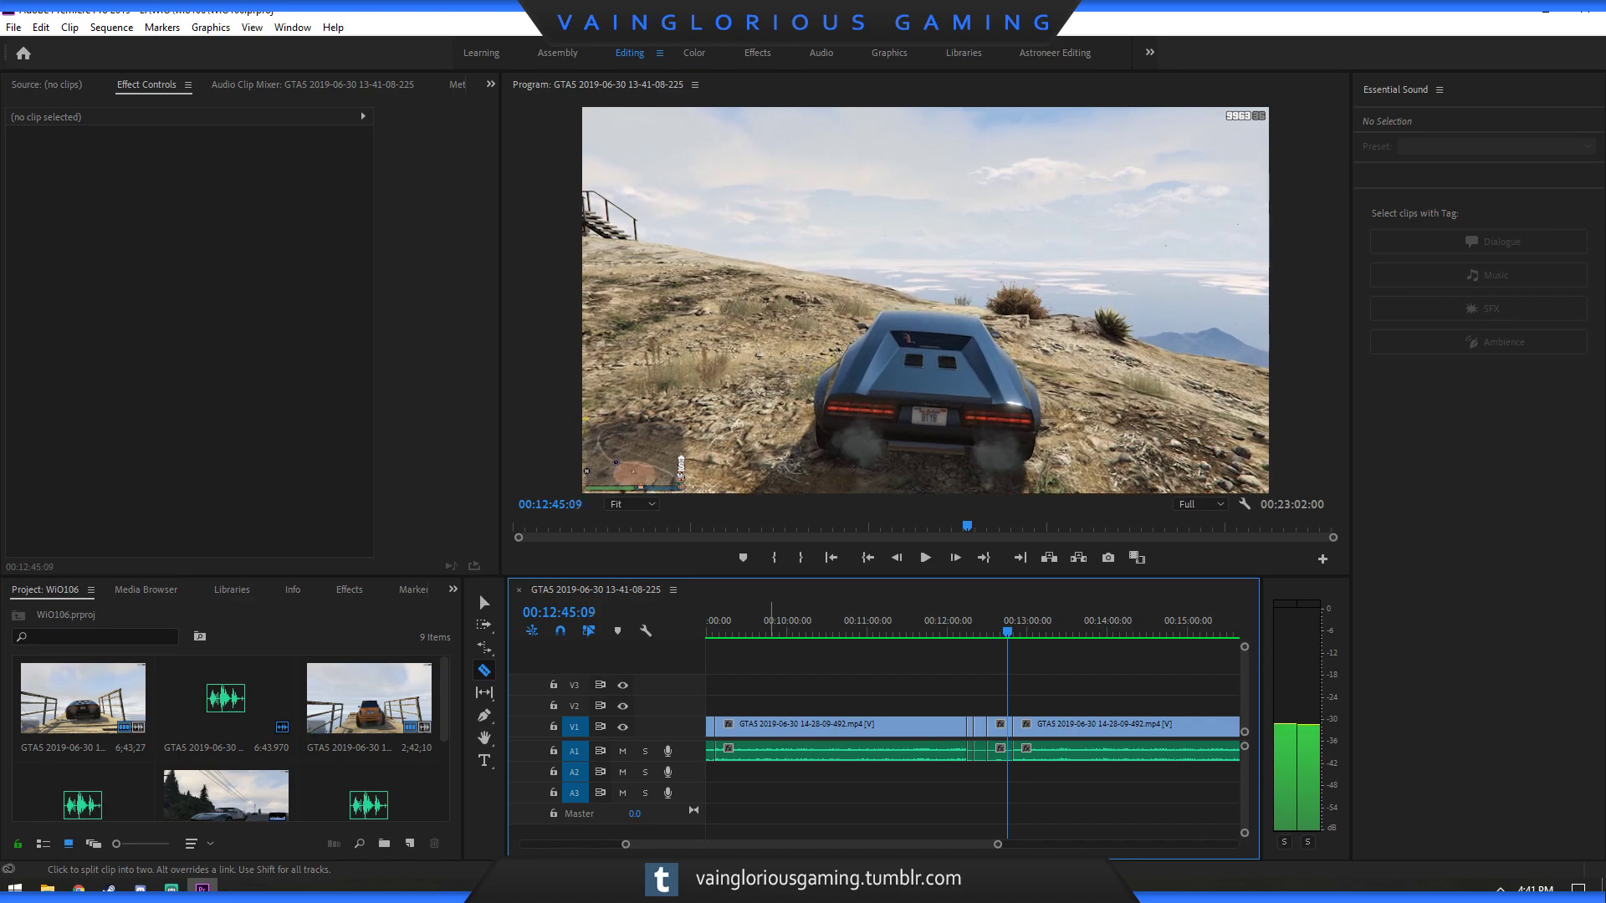
{"action": "key", "text": "Left"}
{"action": "key", "text": "Left"}
{"action": "key", "text": "Left"}
{"action": "key", "text": "Left"}
{"action": "key", "text": "Left"}
{"action": "key", "text": "Left"}
{"action": "key", "text": "Left"}
{"action": "key", "text": "Right"}
{"action": "key", "text": "Right"}
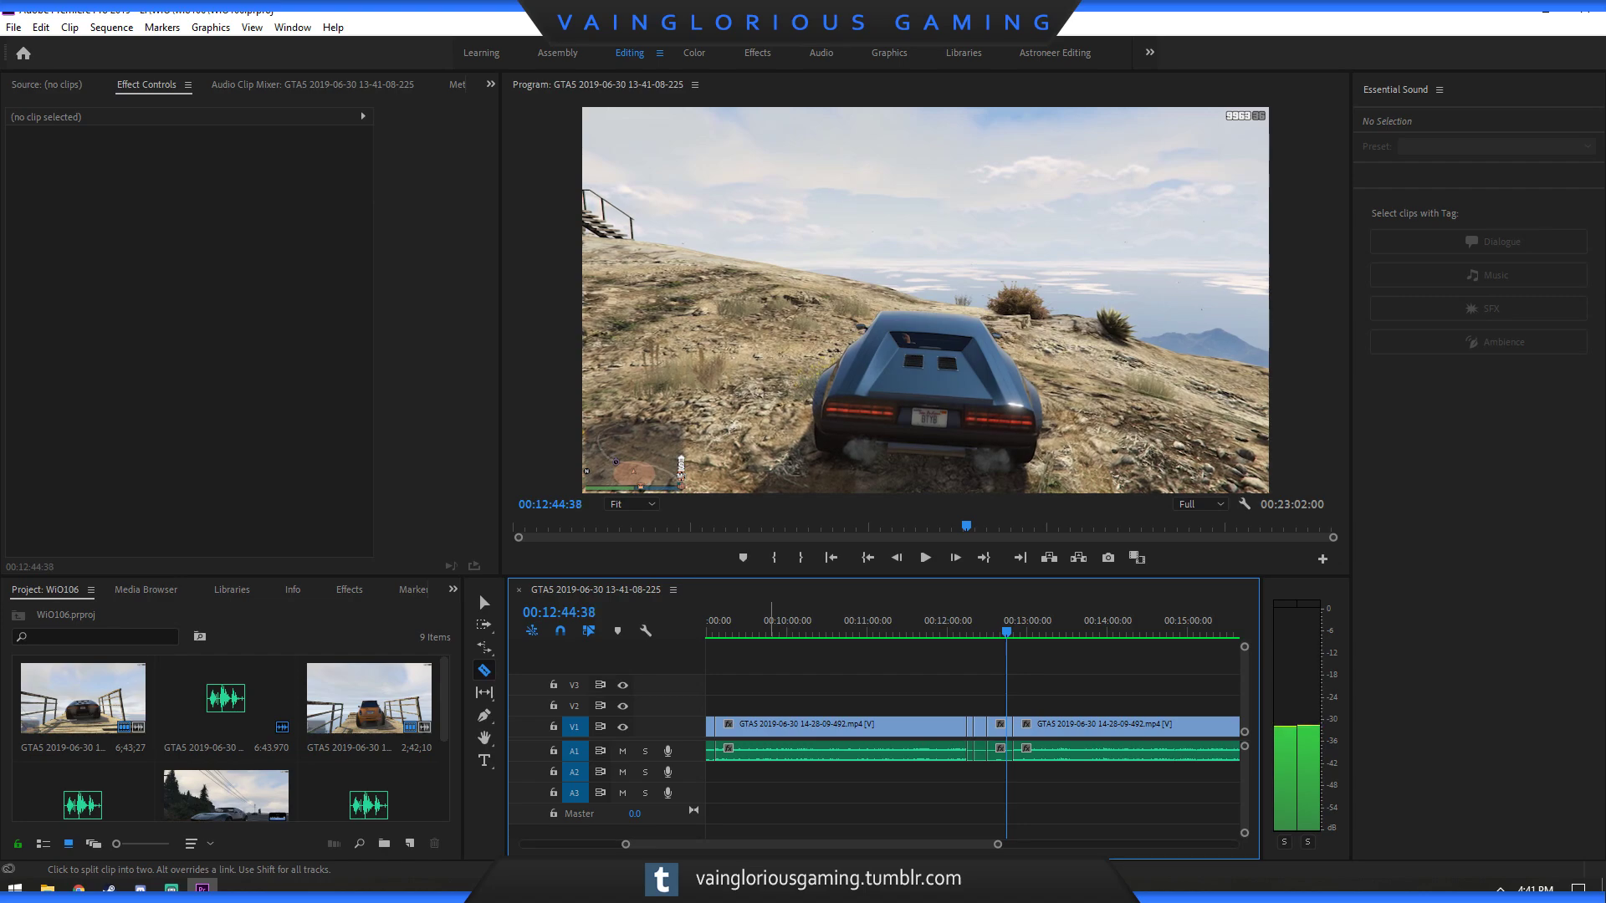
{"action": "key", "text": "="}
{"action": "key", "text": "="}
{"action": "key", "text": "="}
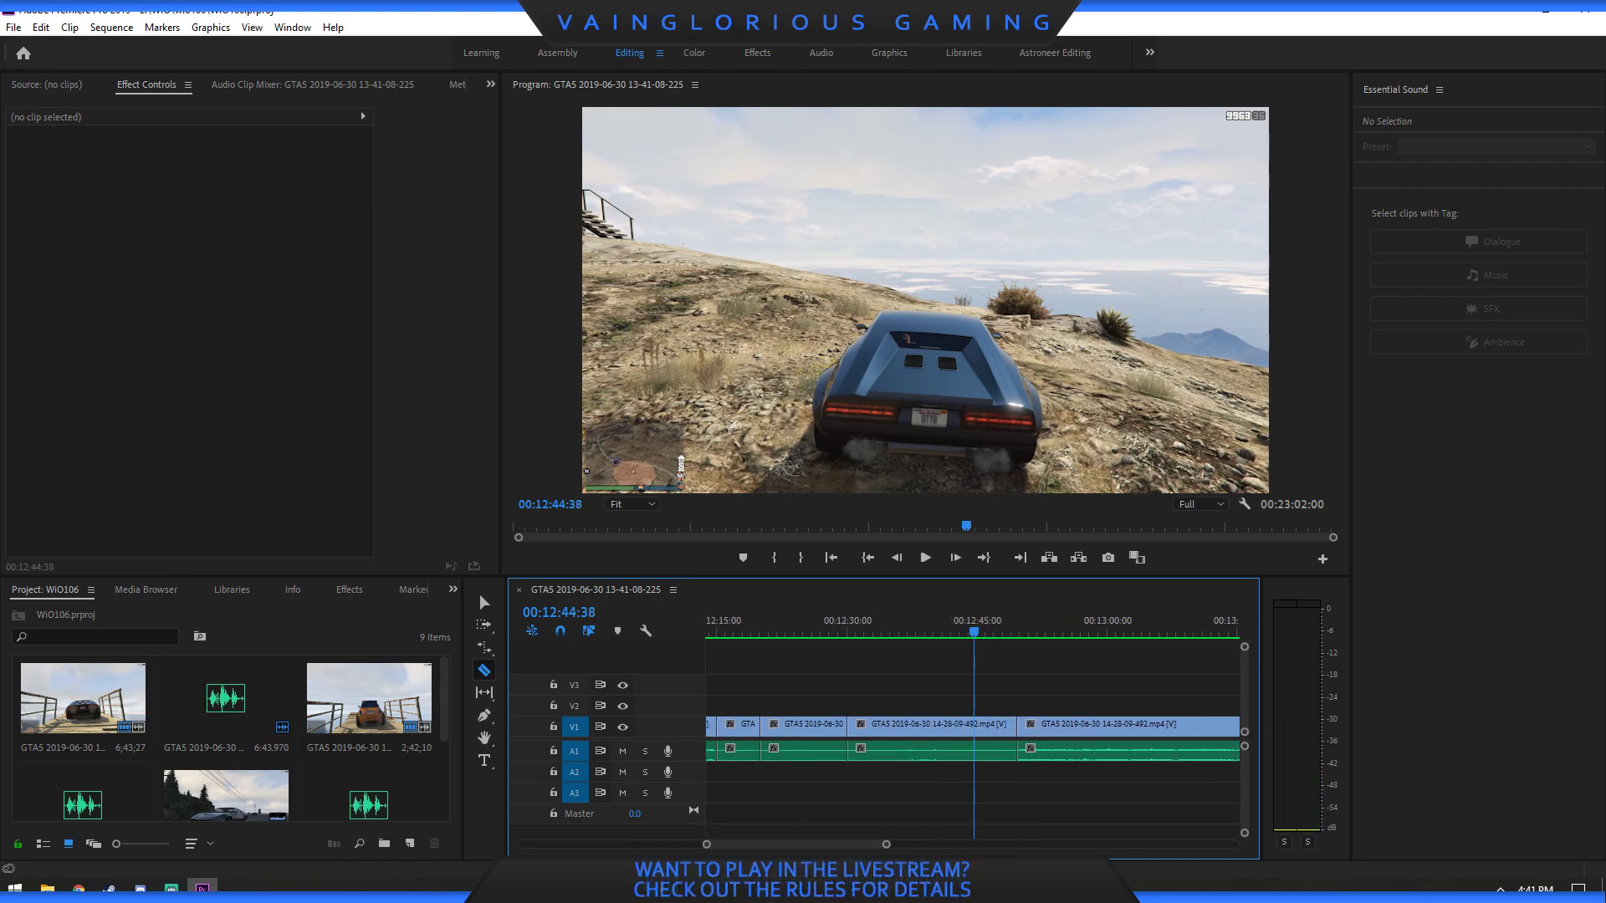
{"action": "key", "text": "minus"}
{"action": "left_click", "coordinate": [974, 726]}
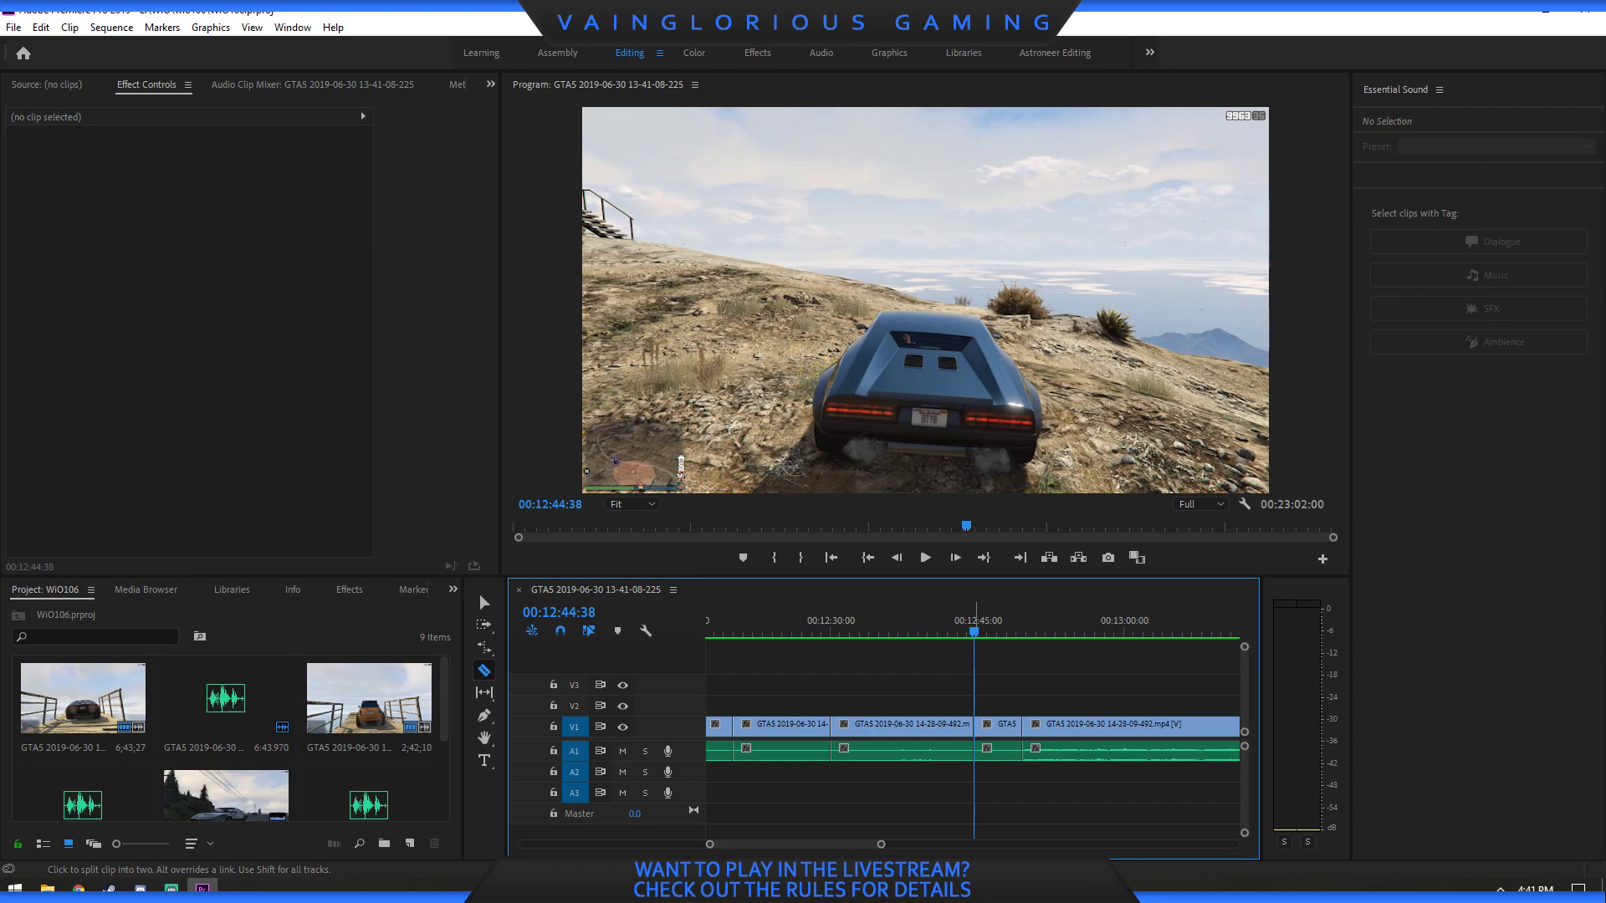
Ripple delete the 14-28-09-492 section between 00:12:30:03 and 00:12:44:38 and save the project.
{"action": "mouse_move", "coordinate": [971, 620]}
{"action": "left_mouse_down"}
{"action": "mouse_move", "coordinate": [881, 621]}
{"action": "mouse_move", "coordinate": [1044, 620]}
{"action": "mouse_move", "coordinate": [964, 621]}
{"action": "mouse_move", "coordinate": [995, 621]}
{"action": "left_mouse_up"}
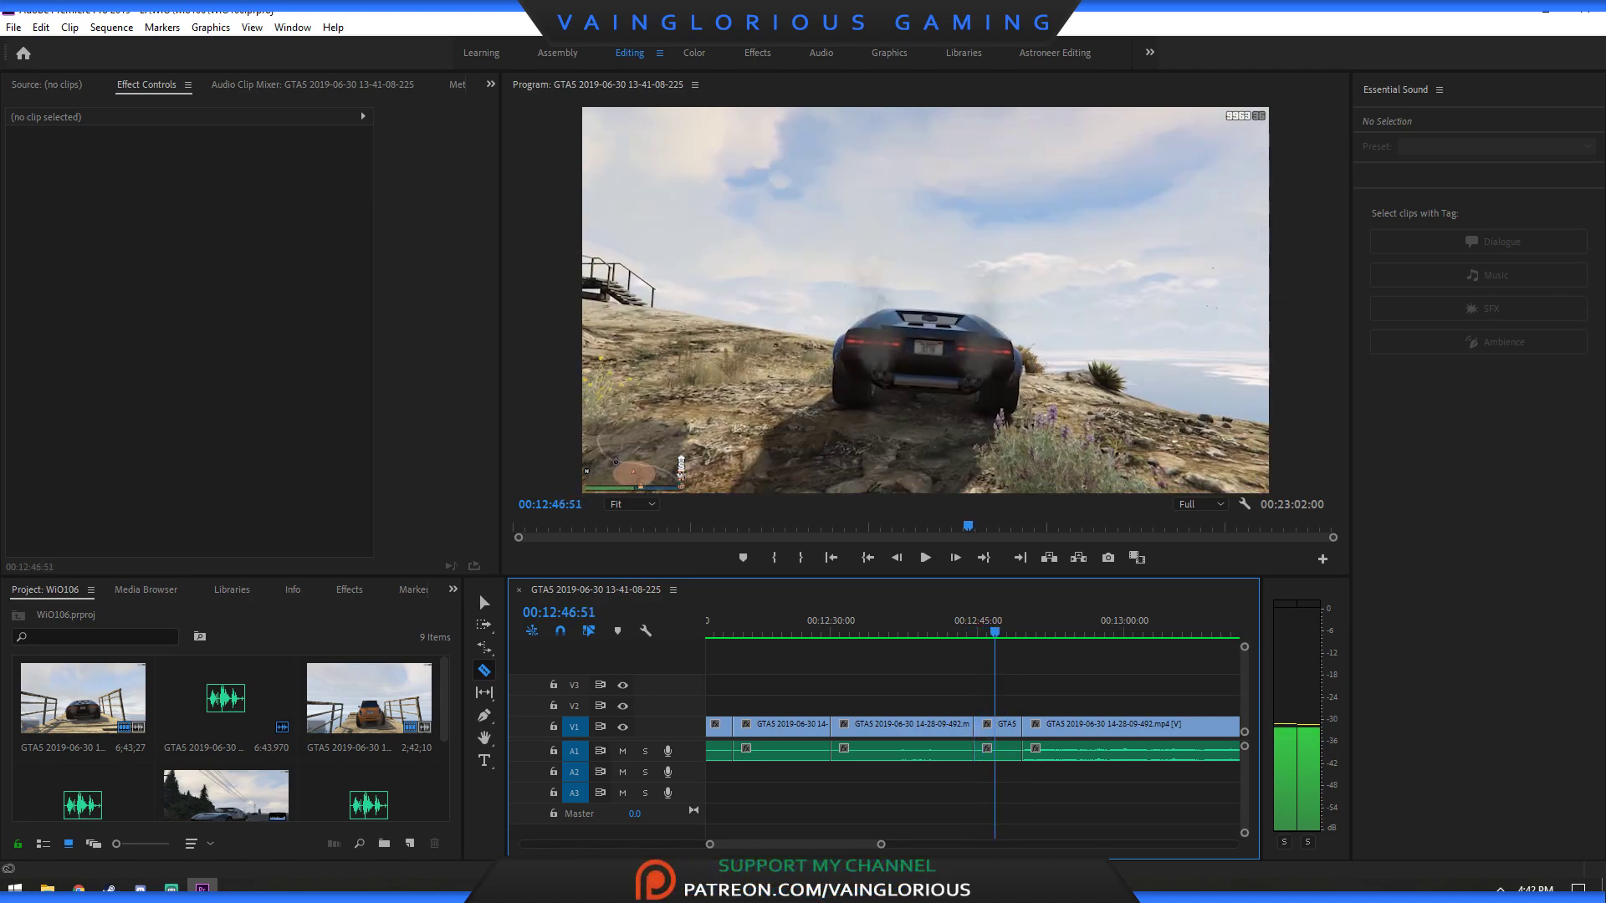
{"action": "key", "text": "v"}
{"action": "left_click", "coordinate": [896, 752]}
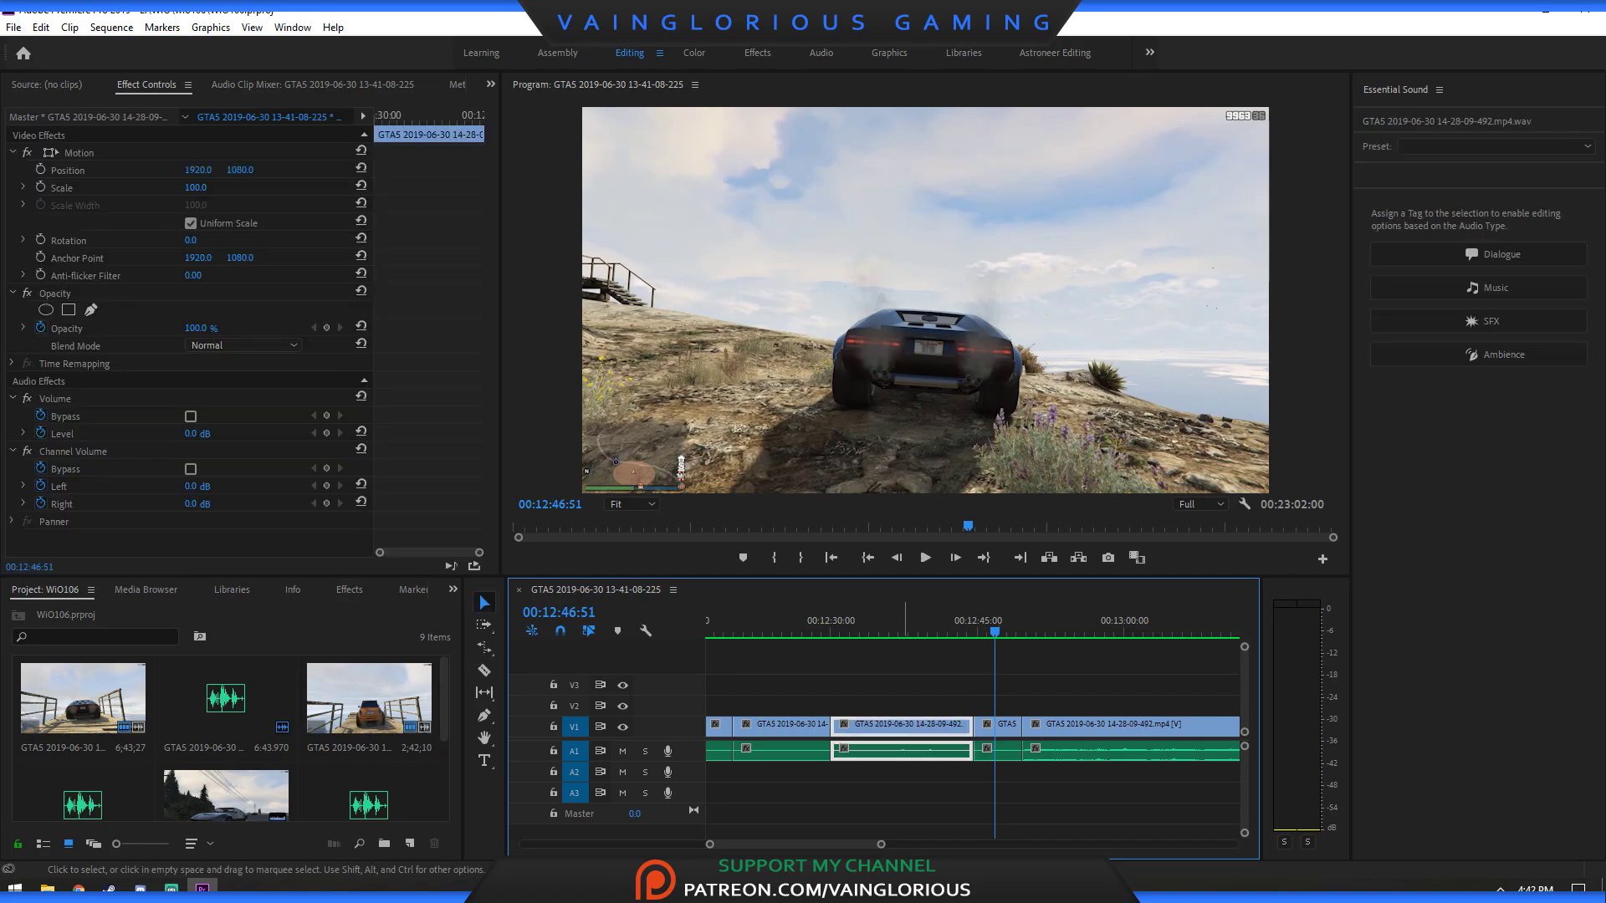
{"action": "key", "text": "shift+Delete"}
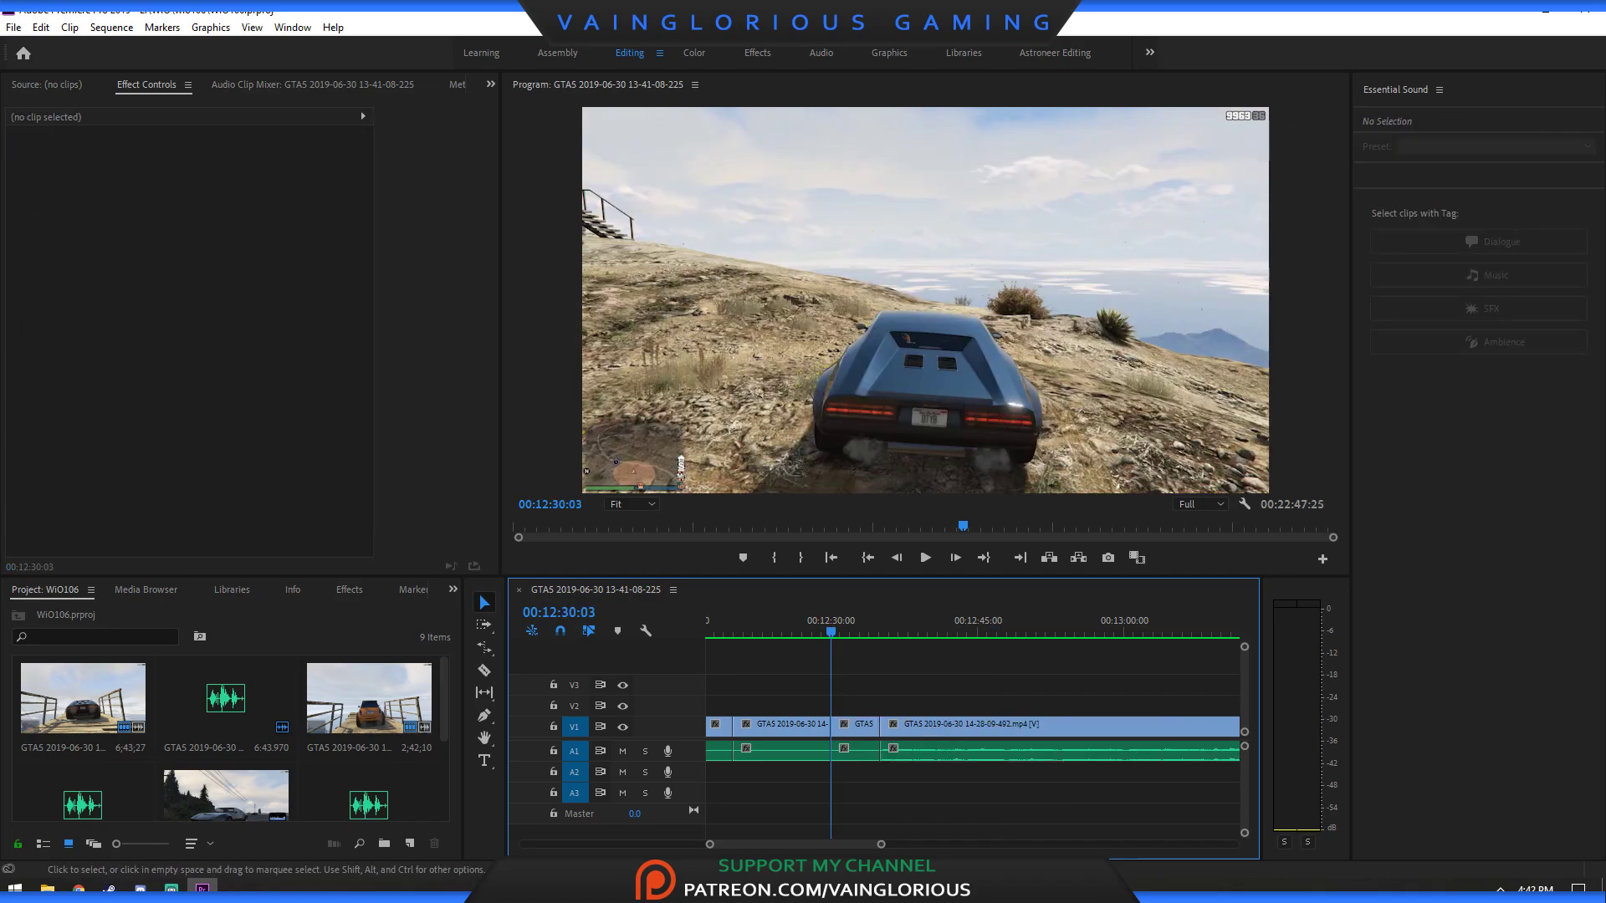
{"action": "left_click_drag", "start_coordinate": [829, 621], "coordinate": [816, 621]}
{"action": "key", "text": "ctrl+s"}
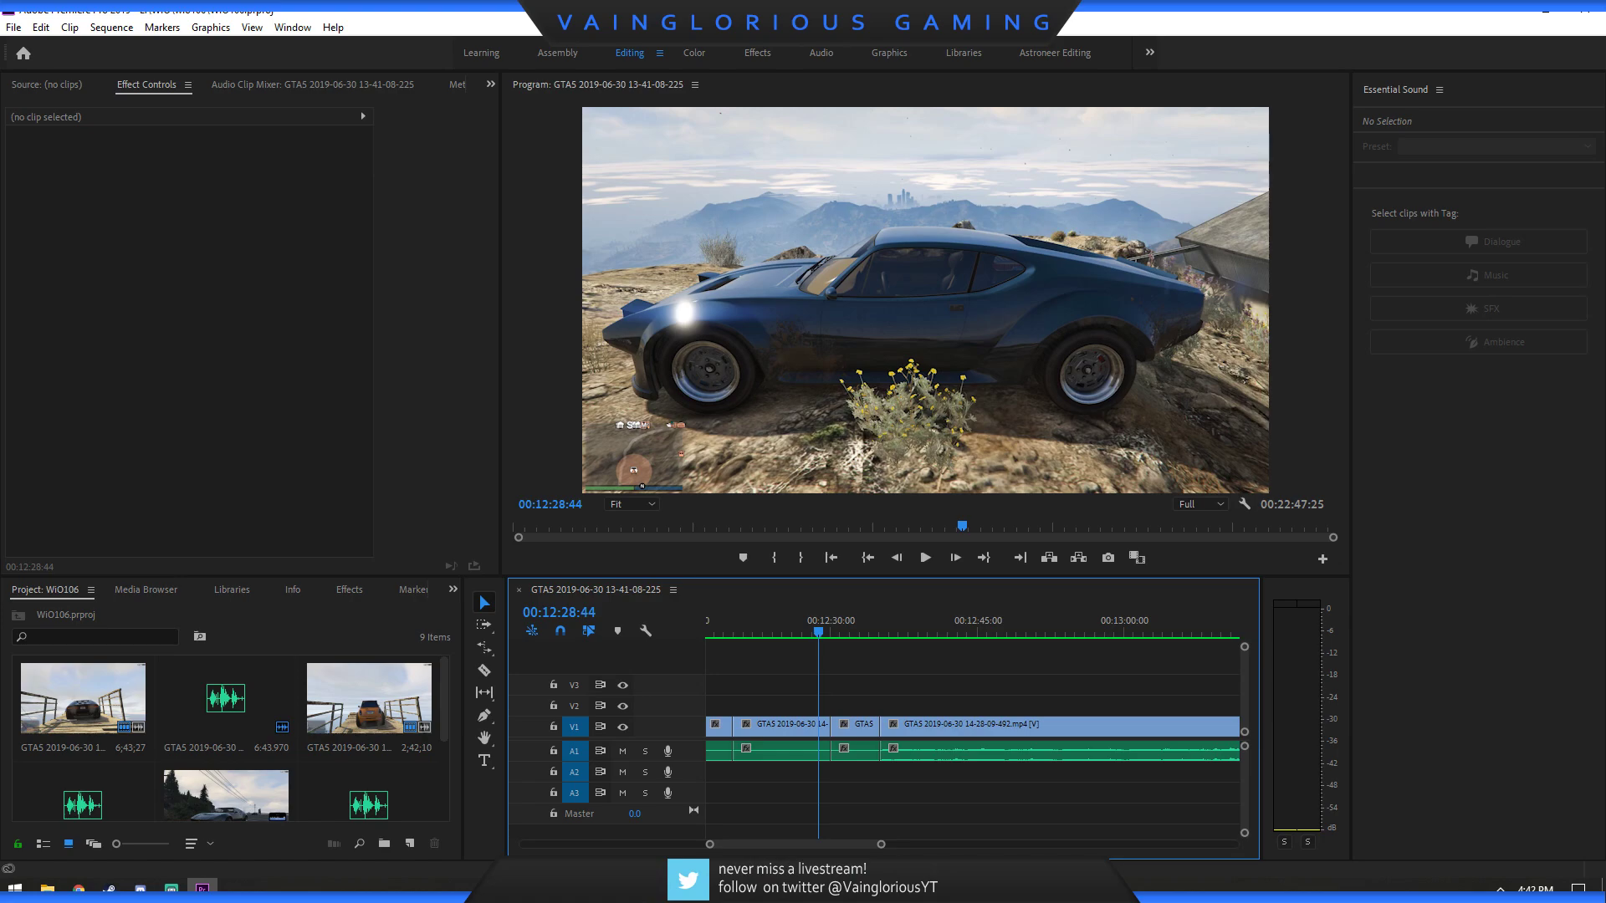
Play across the new join, skip ahead to where the car reaches the highway, and cut the 14-28-09-492 clip at 00:15:26:23.
{"action": "key", "text": "space"}
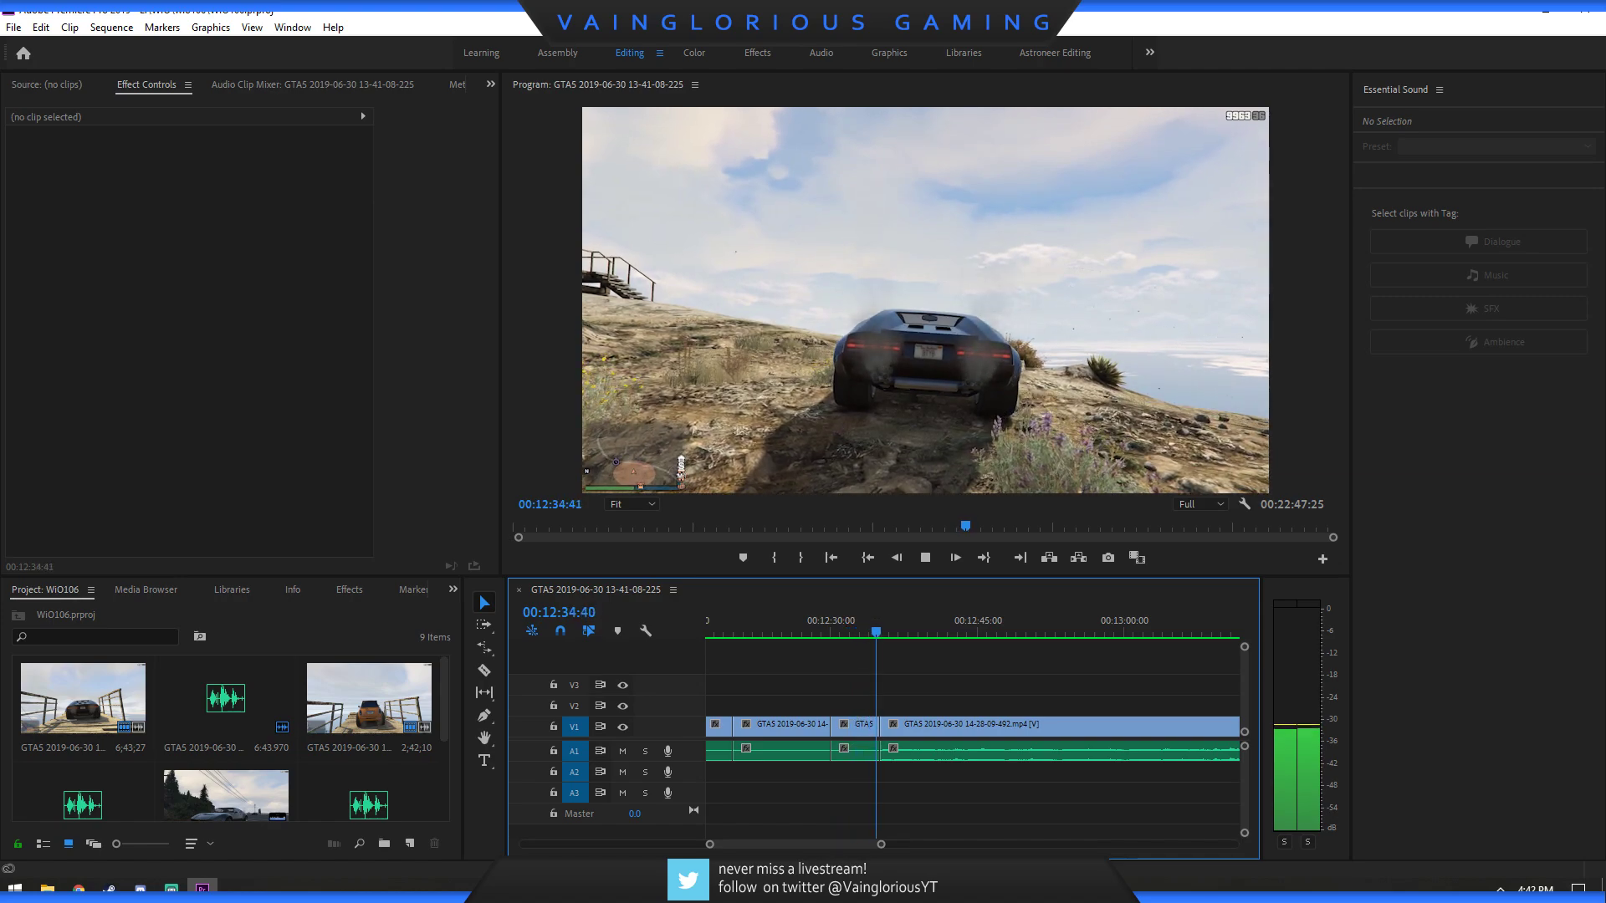
{"action": "left_click_drag", "start_coordinate": [880, 844], "coordinate": [1036, 844]}
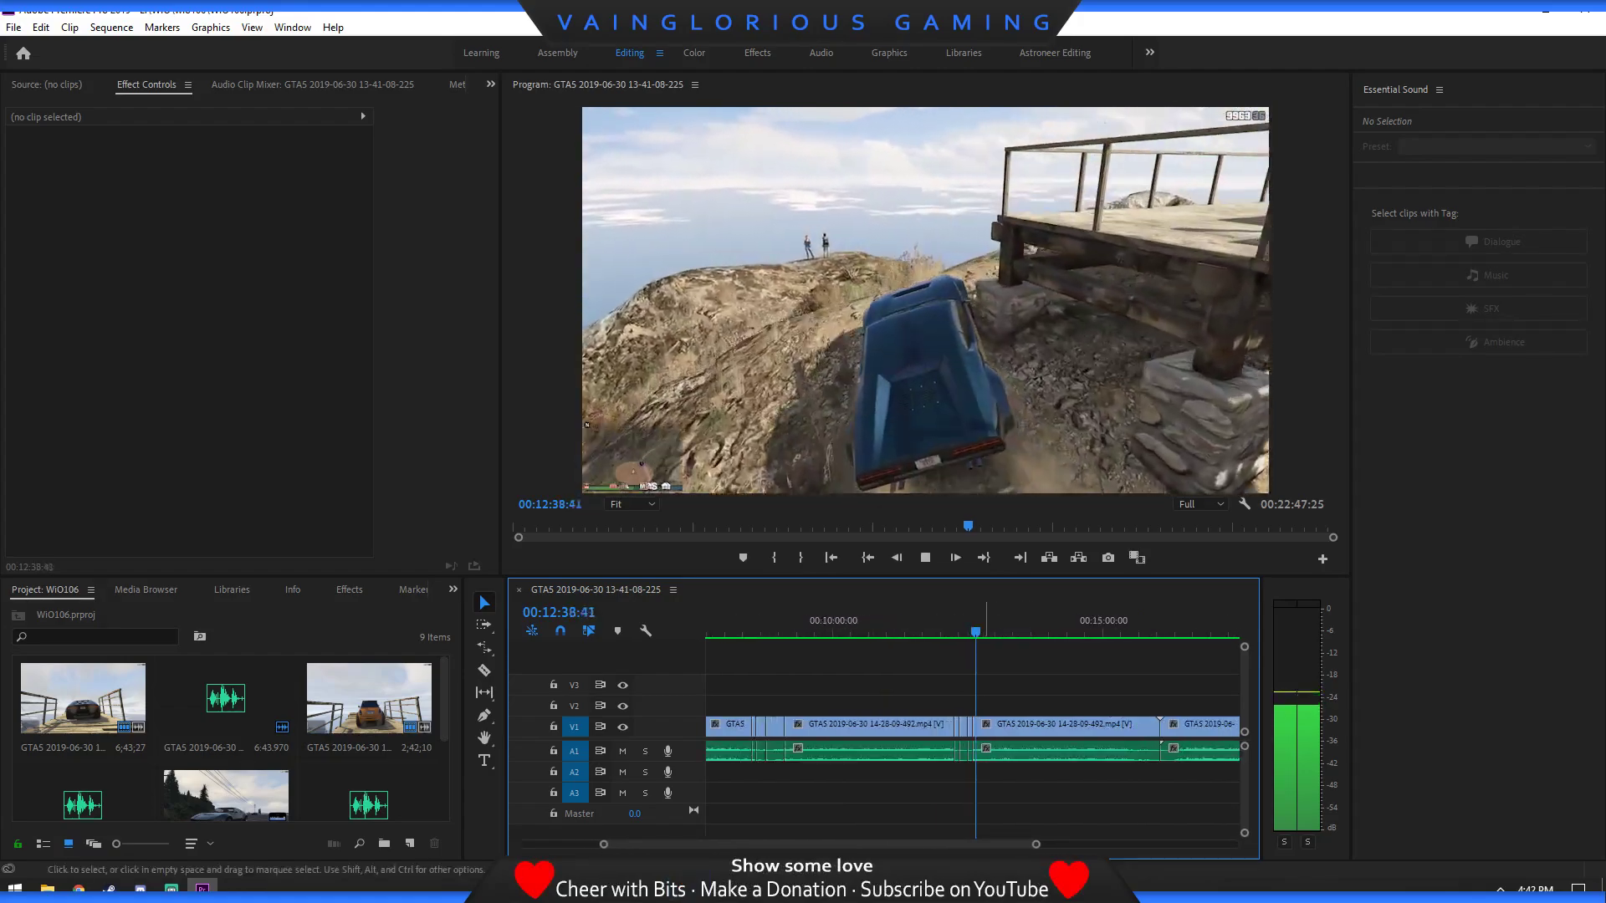
{"action": "left_click_drag", "start_coordinate": [995, 623], "coordinate": [1124, 623]}
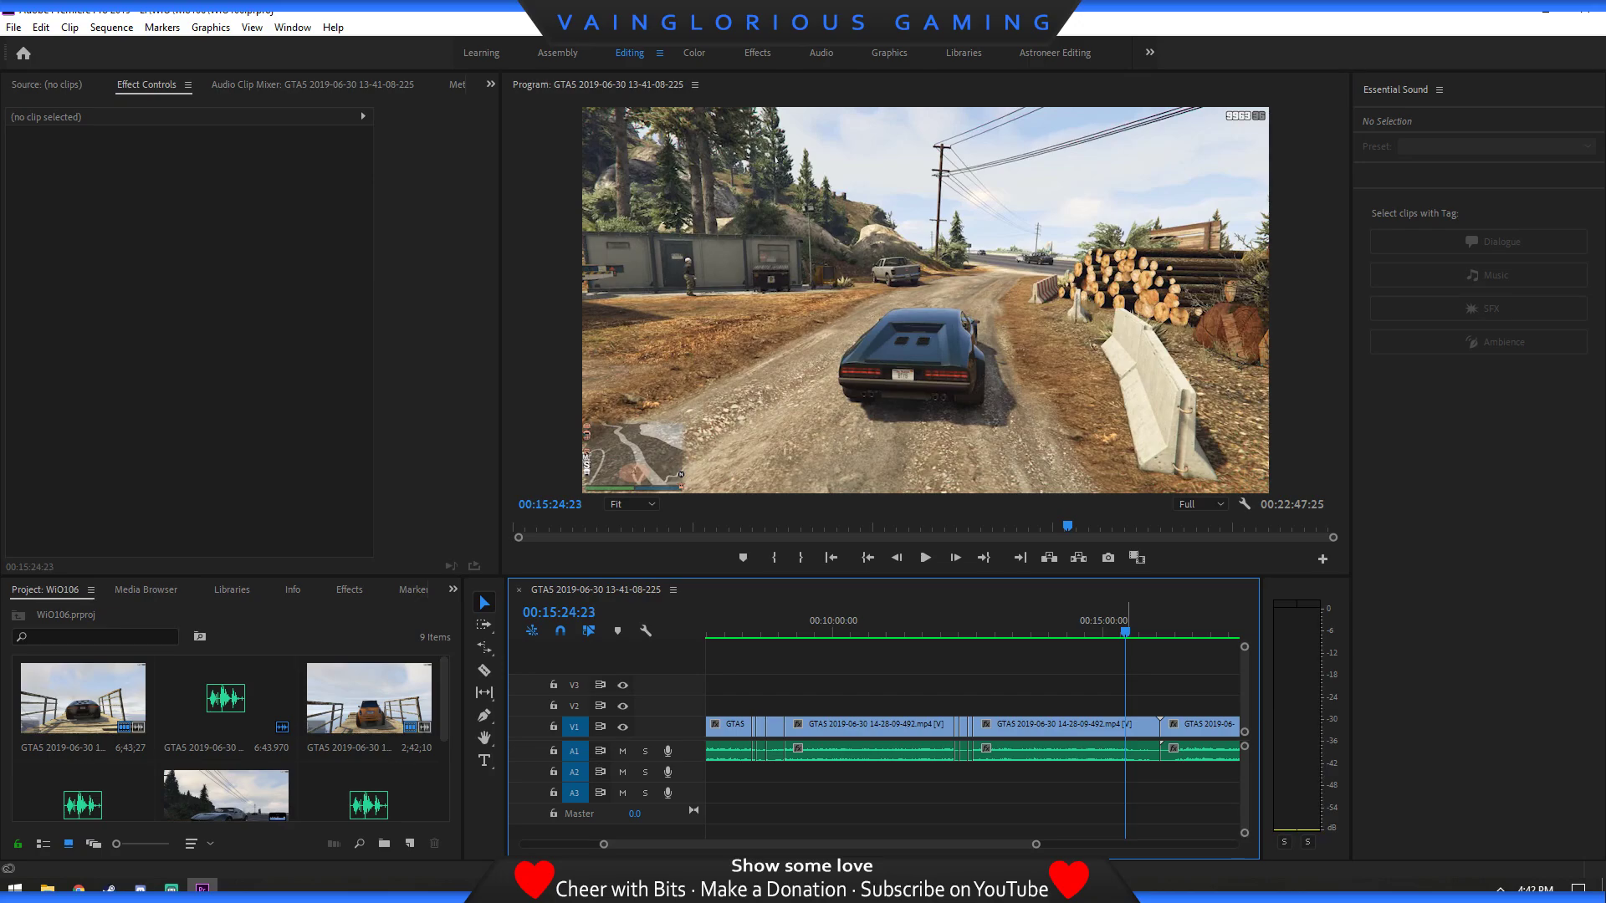
{"action": "key", "text": "space"}
{"action": "key", "text": "space"}
{"action": "key", "text": "Right"}
{"action": "key", "text": "Right"}
{"action": "key", "text": "Right"}
{"action": "key", "text": "Right"}
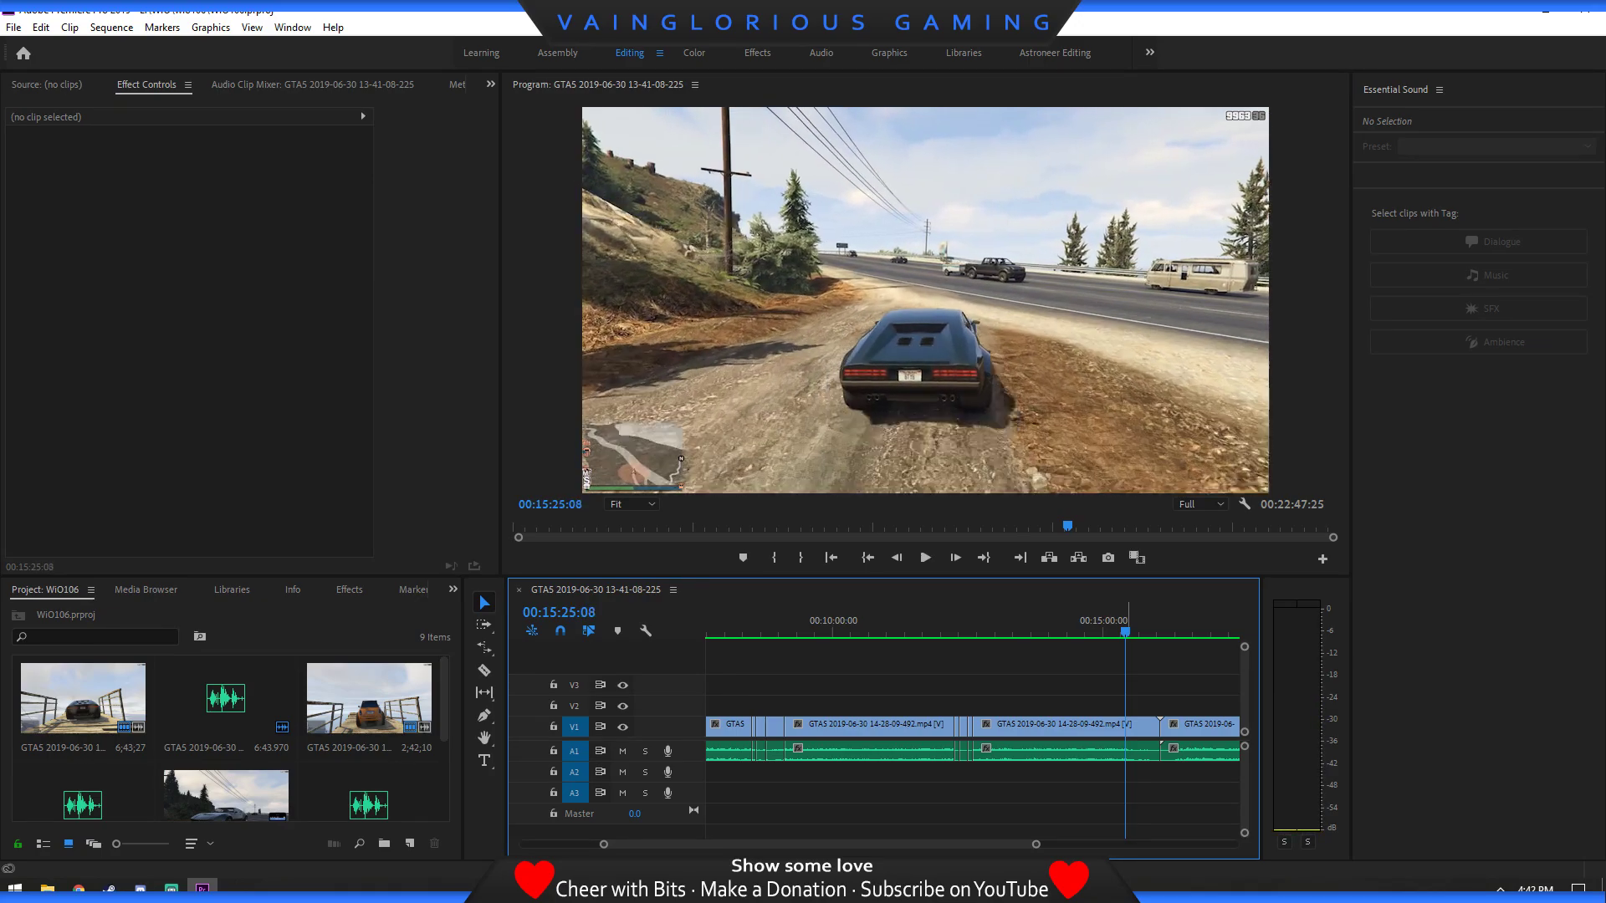
{"action": "key", "text": "space"}
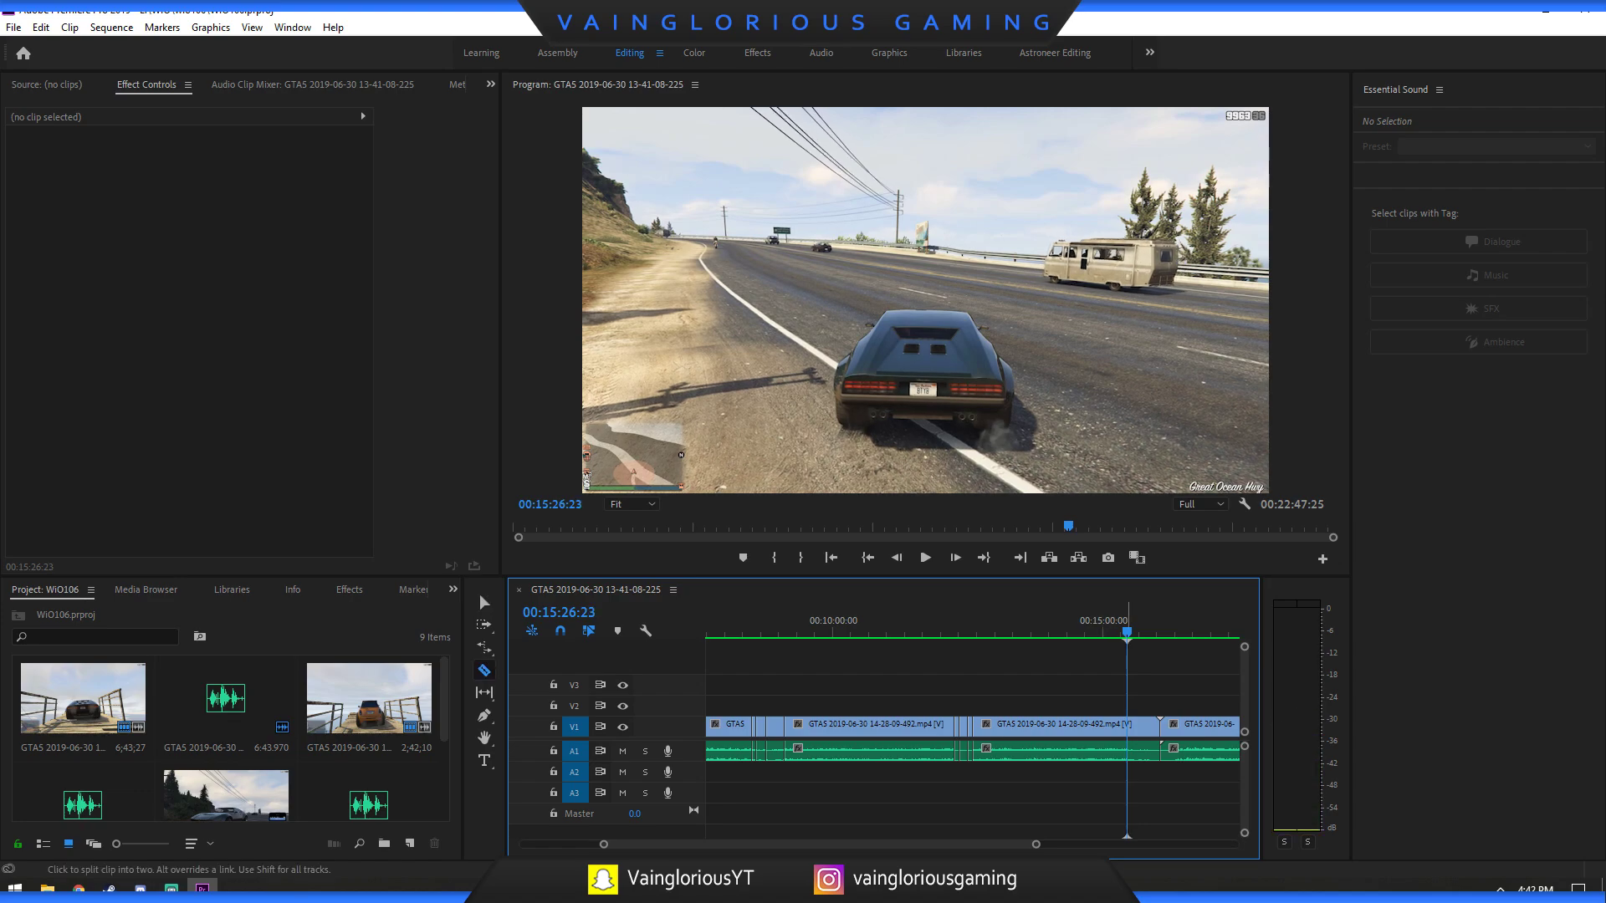
{"action": "left_click", "coordinate": [1127, 726]}
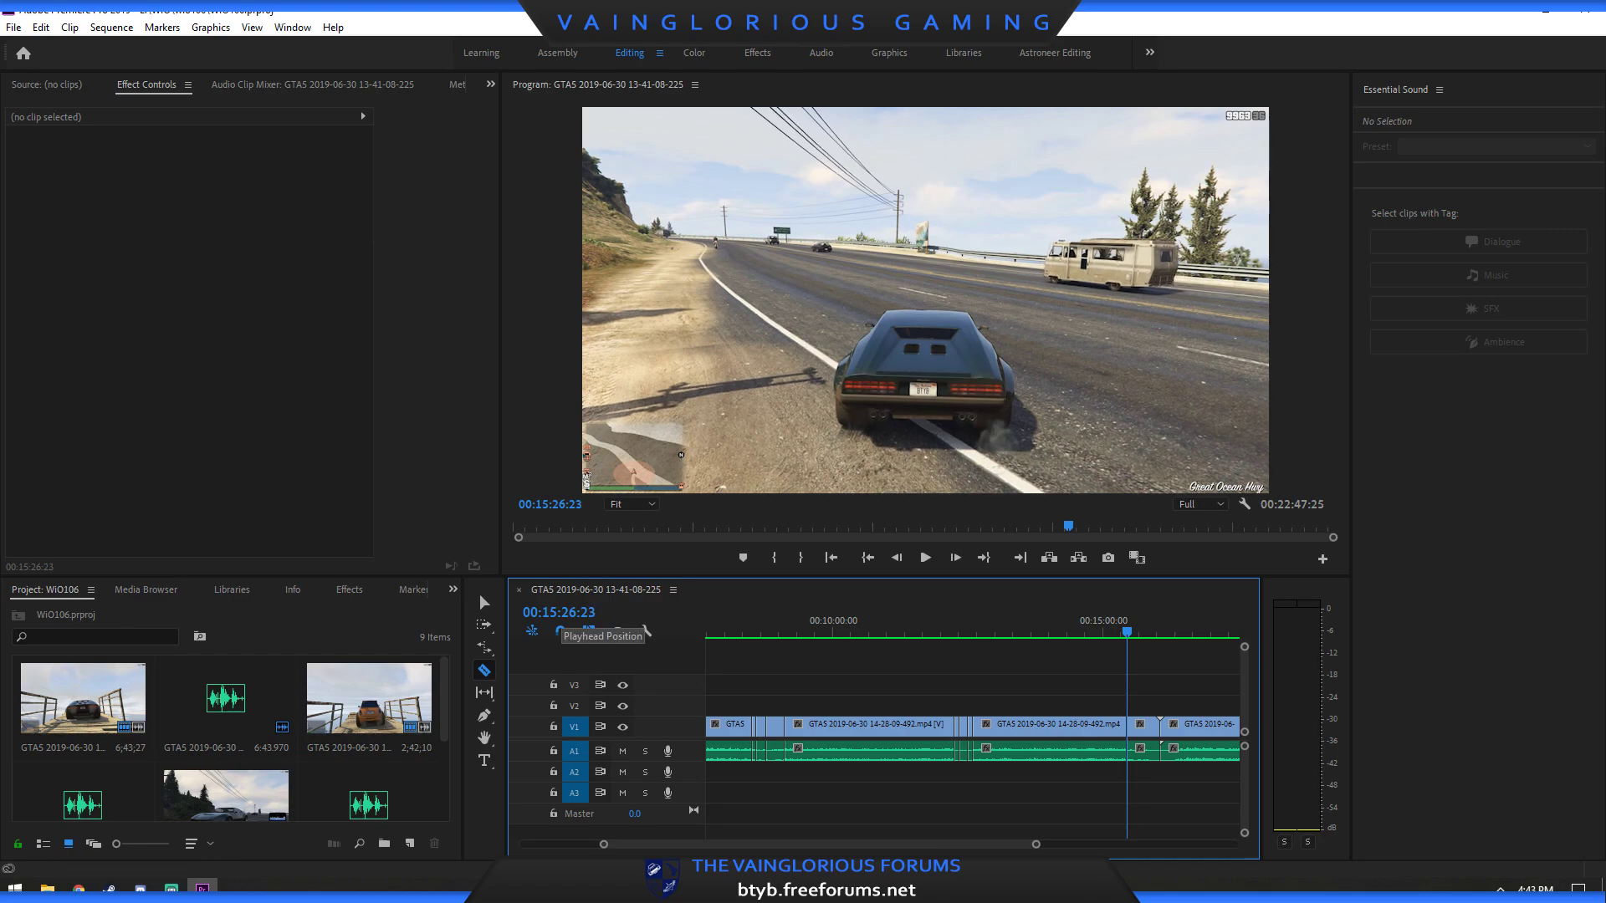
Play on past the highway cut and cut the 14-28-09-492 clip again at 00:15:31:23.
{"action": "key", "text": "space"}
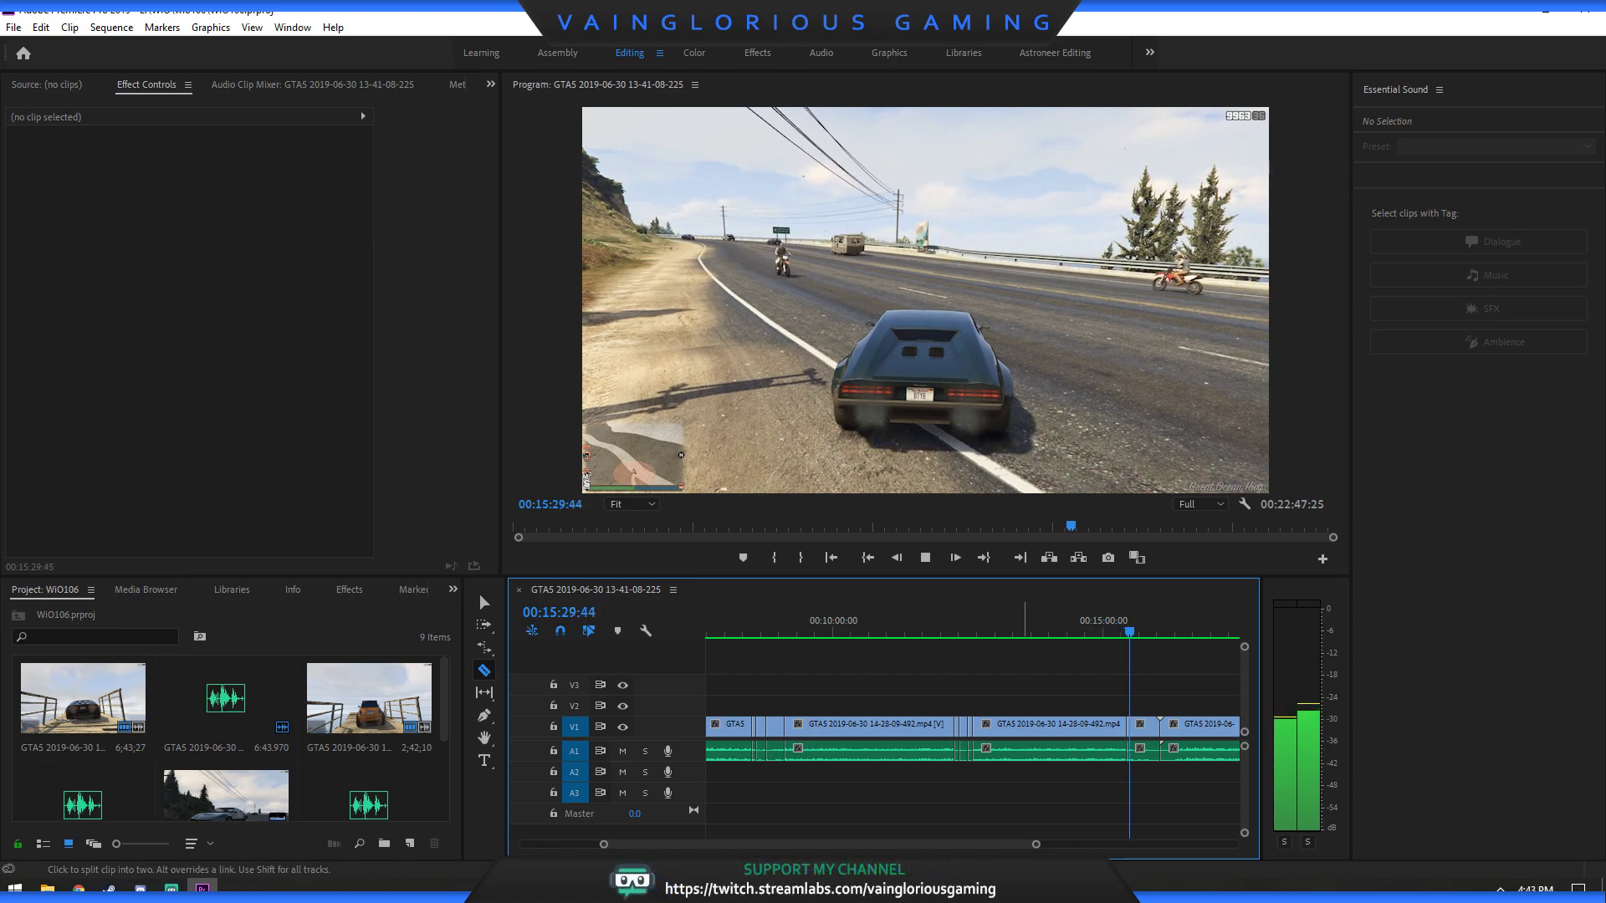
{"action": "key", "text": "space"}
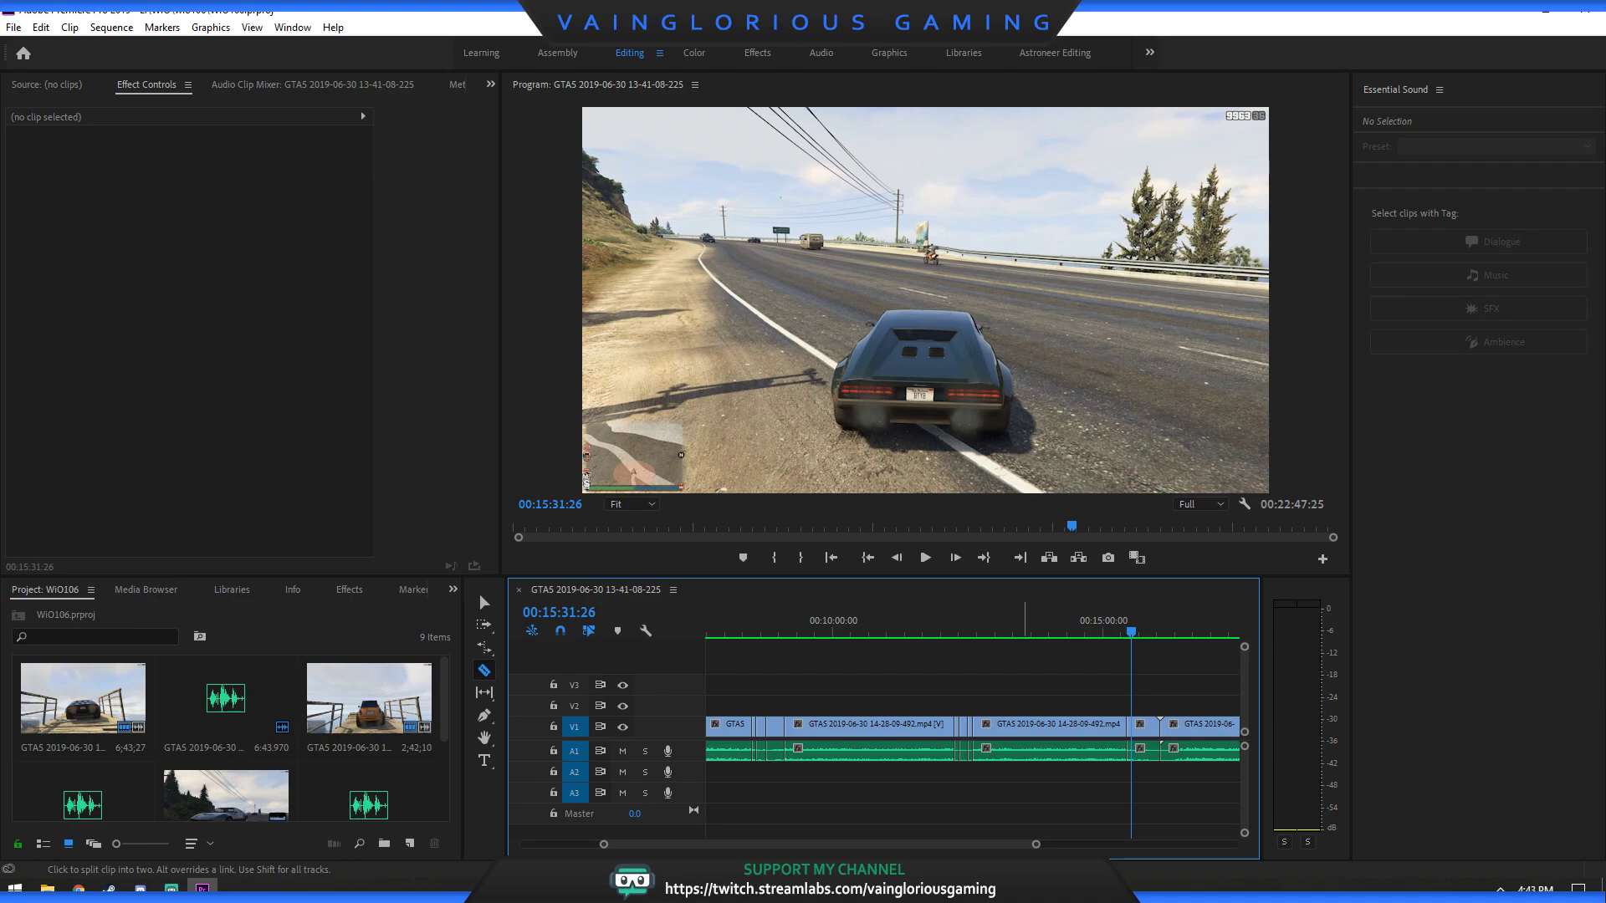
{"action": "key", "text": "Left"}
{"action": "key", "text": "Left"}
{"action": "key", "text": "ctrl+k"}
Ripple delete the remaining 14-28-09-492 section between 00:15:31:23 and the start of the 14-41-33-366 clip.
{"action": "key", "text": "="}
{"action": "key", "text": "="}
{"action": "key", "text": "="}
{"action": "key", "text": "="}
{"action": "key", "text": "="}
{"action": "key", "text": "v"}
{"action": "key", "text": "d"}
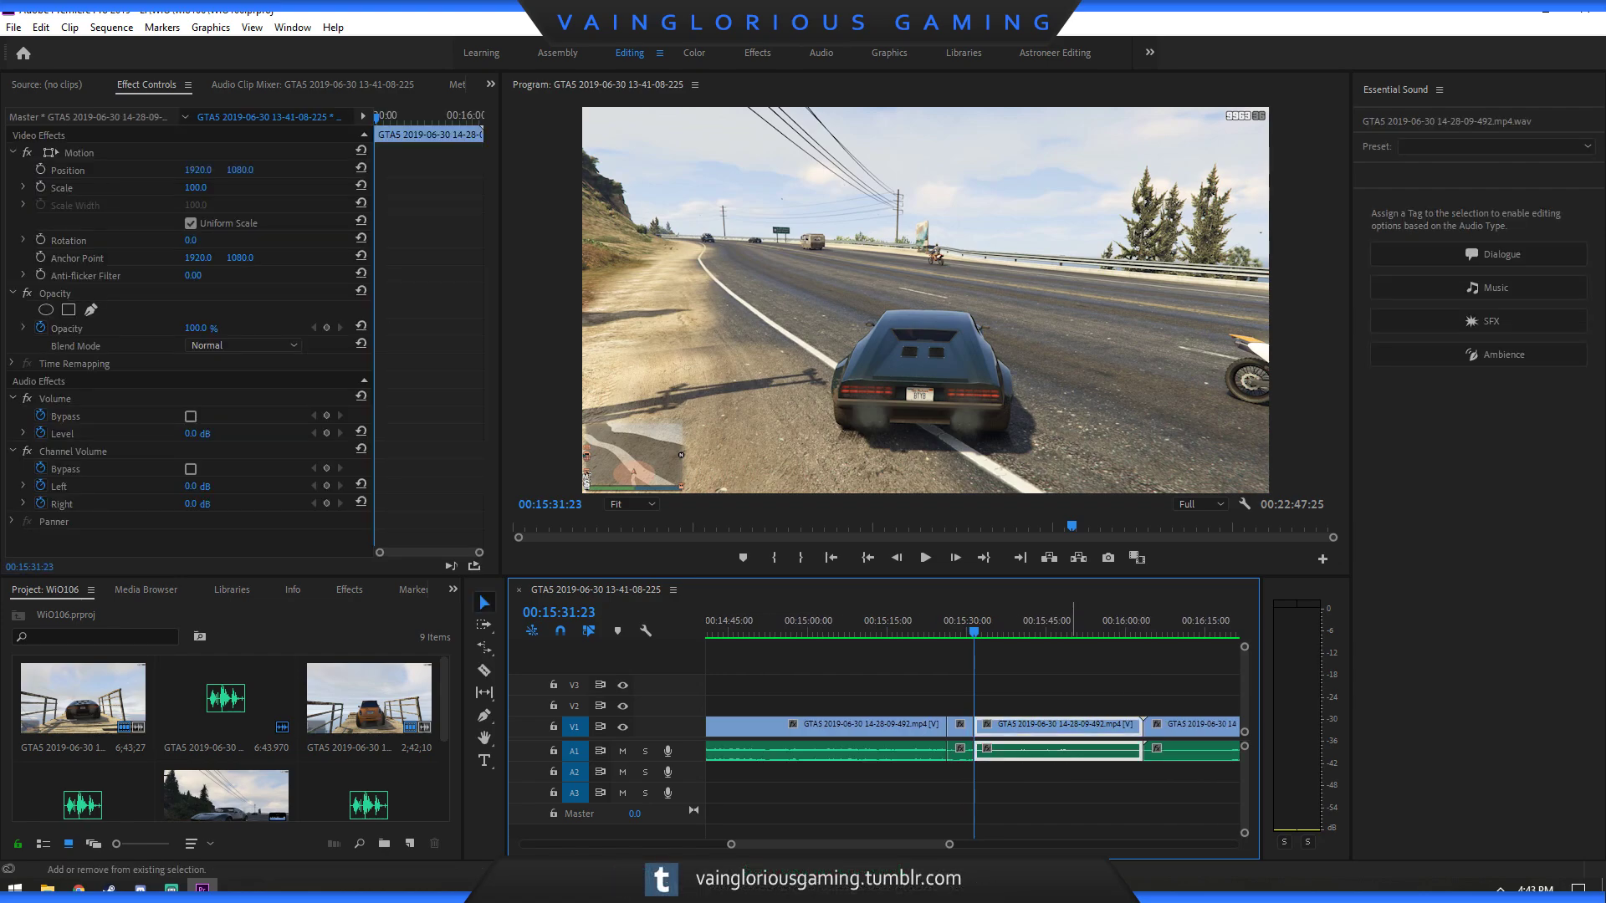
{"action": "key", "text": "shift+Delete"}
Link the video and audio of the 14-41-33-366 clip in the sequence and clear the selection.
{"action": "key", "text": "d"}
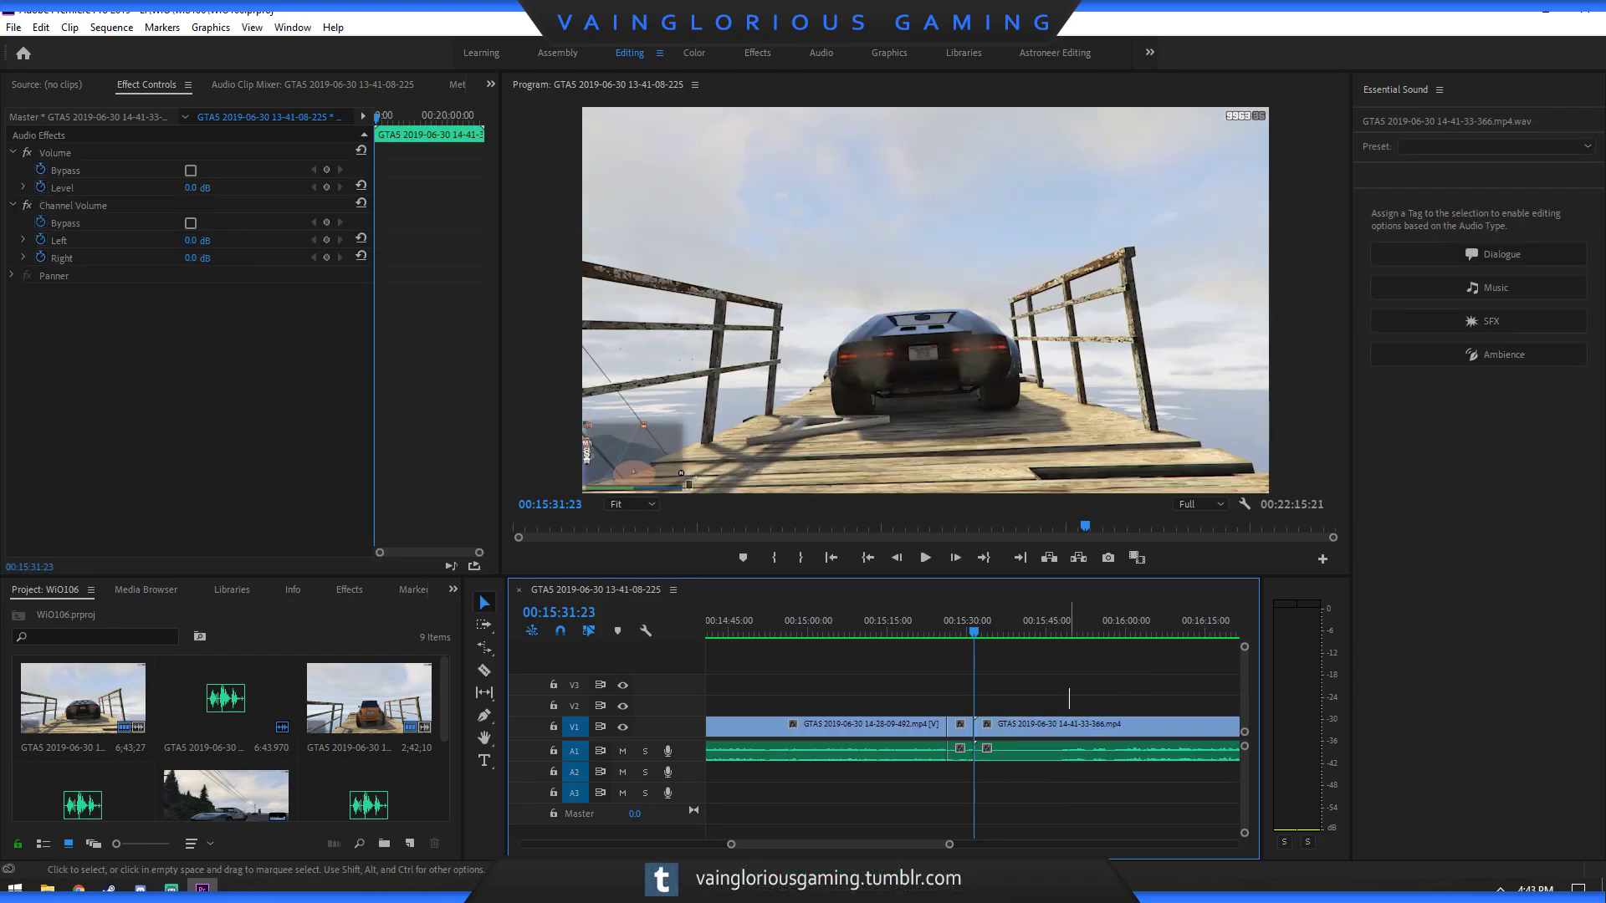
{"action": "right_click", "coordinate": [1070, 724]}
{"action": "left_click", "coordinate": [1112, 352]}
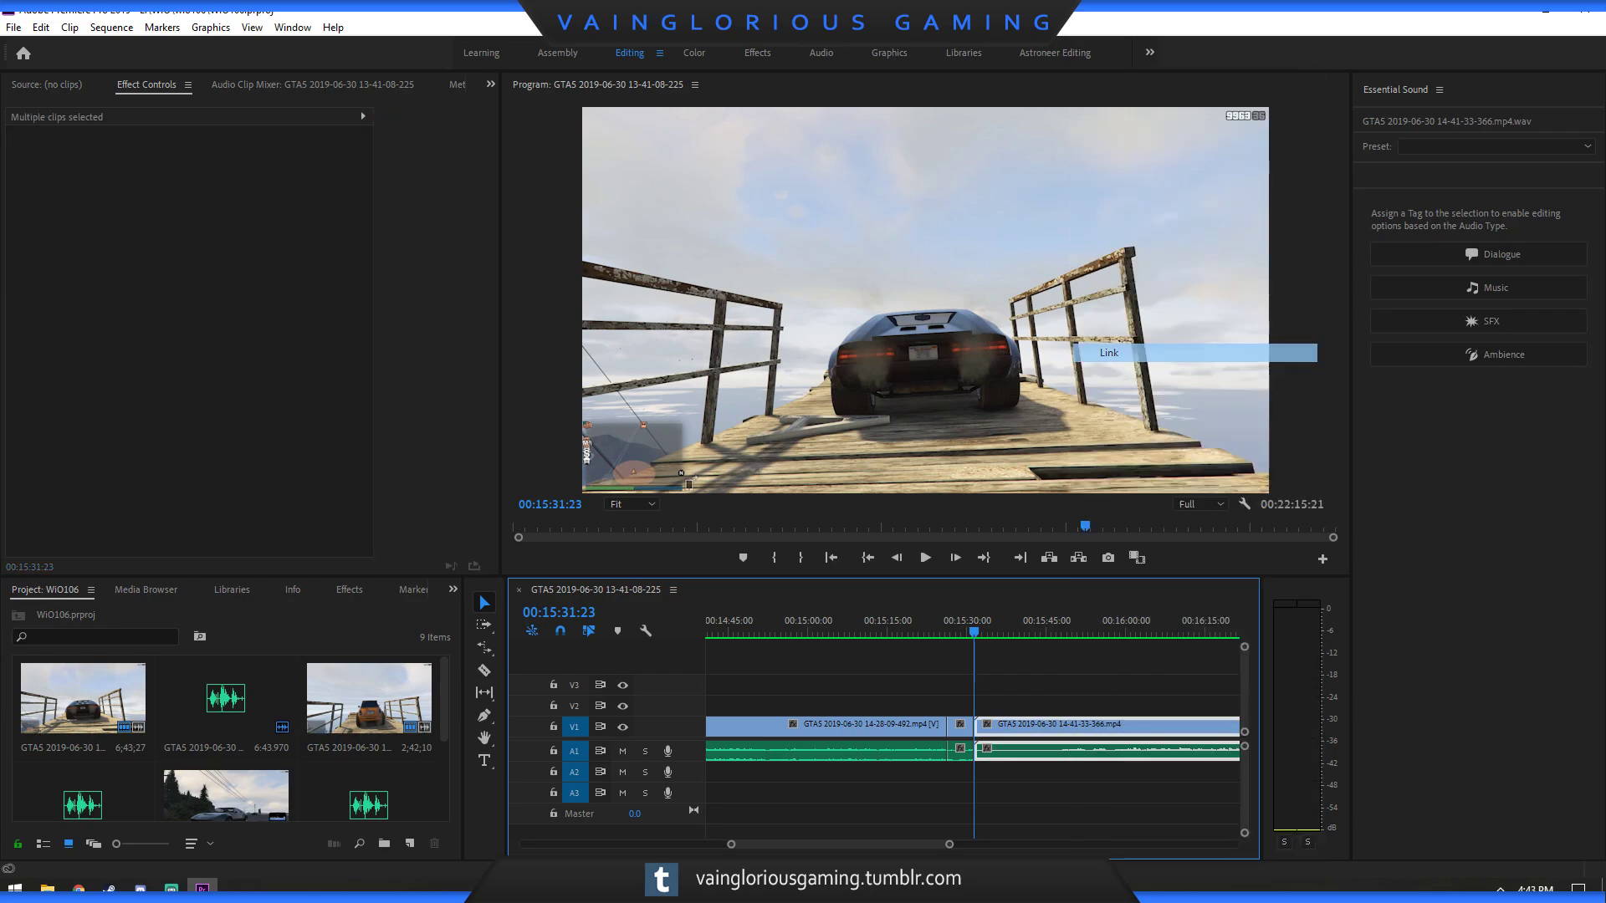
{"action": "key", "text": "ctrl+shift+a"}
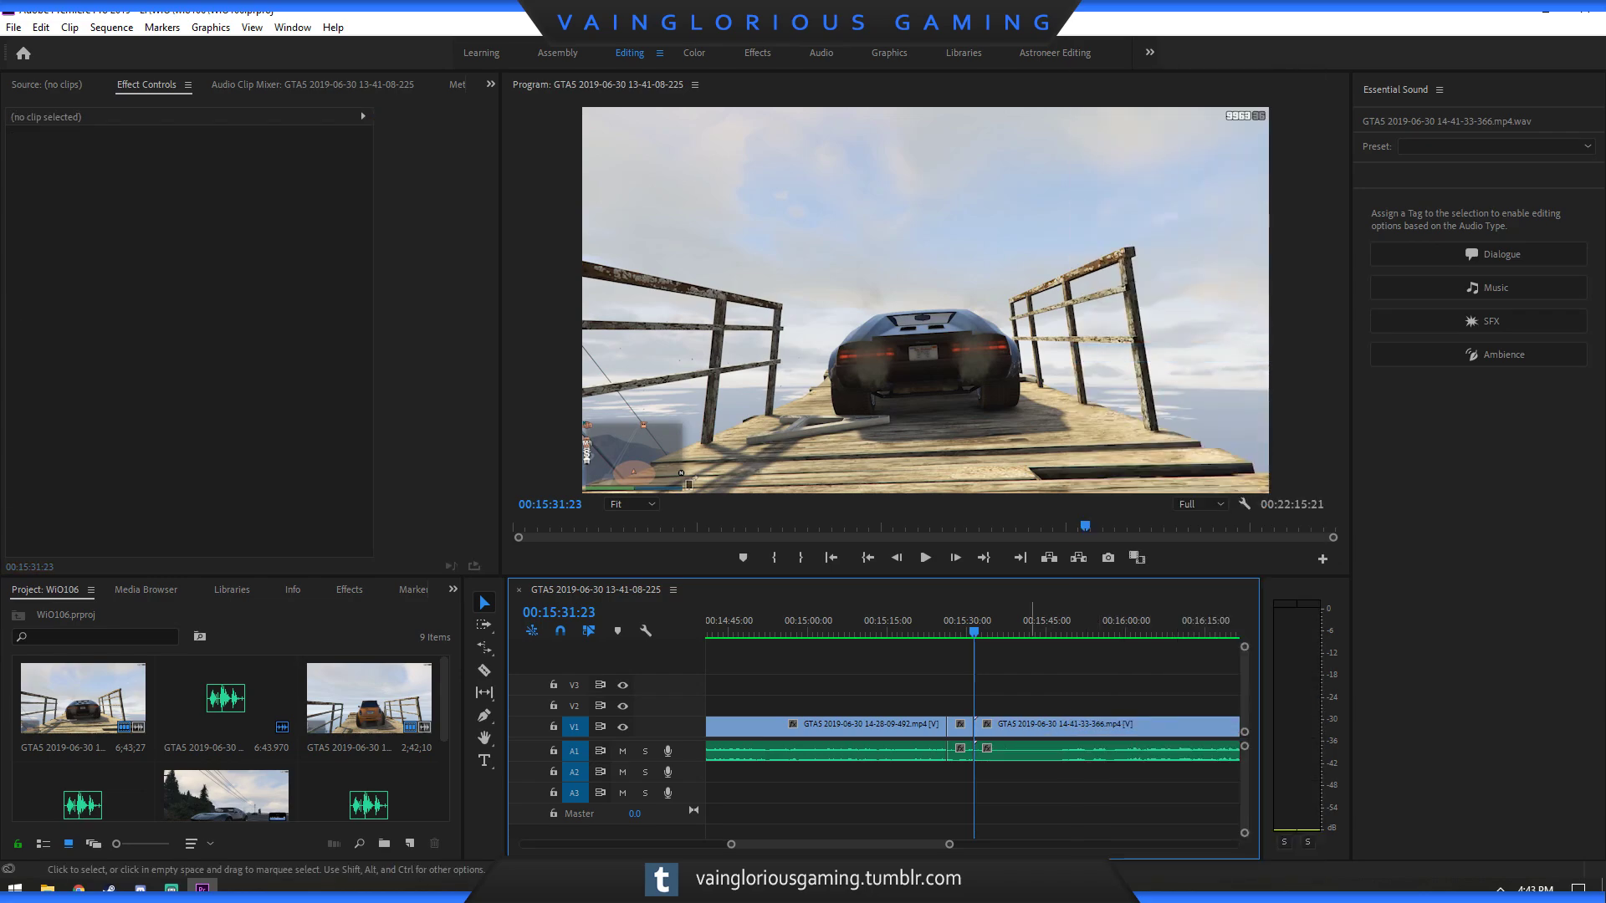
Place another copy of the 14-41-33-366 clip on tracks V3 and A3 at 00:15:33:45, and delete it again.
{"action": "left_click_drag", "start_coordinate": [83, 698], "coordinate": [989, 682]}
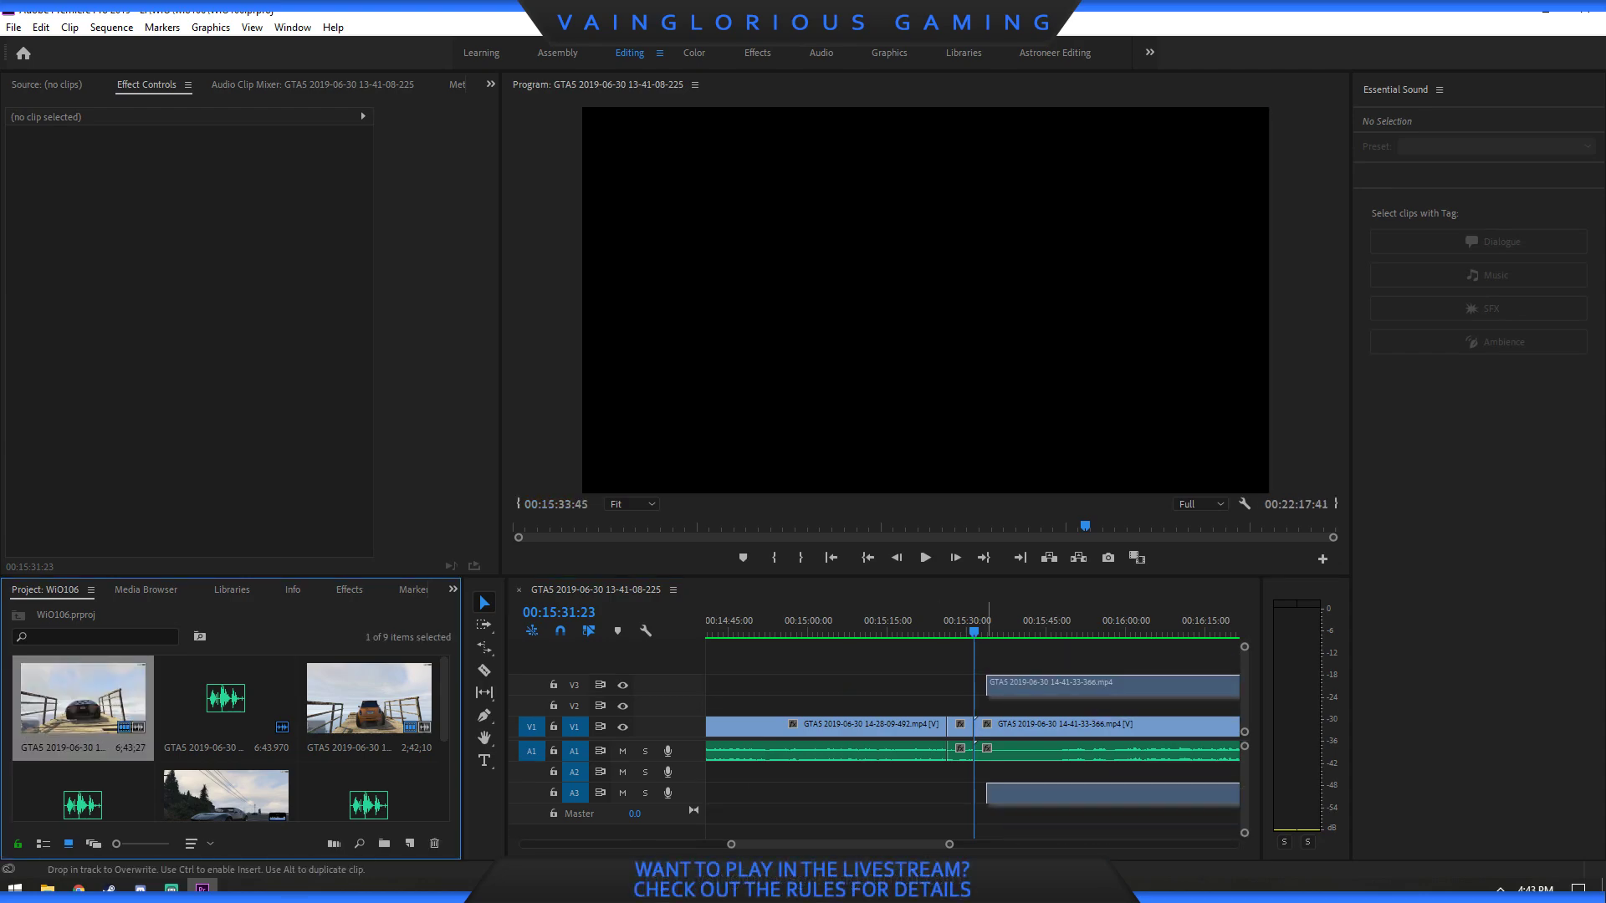
{"action": "left_click", "coordinate": [1077, 625]}
{"action": "left_click", "coordinate": [1046, 684]}
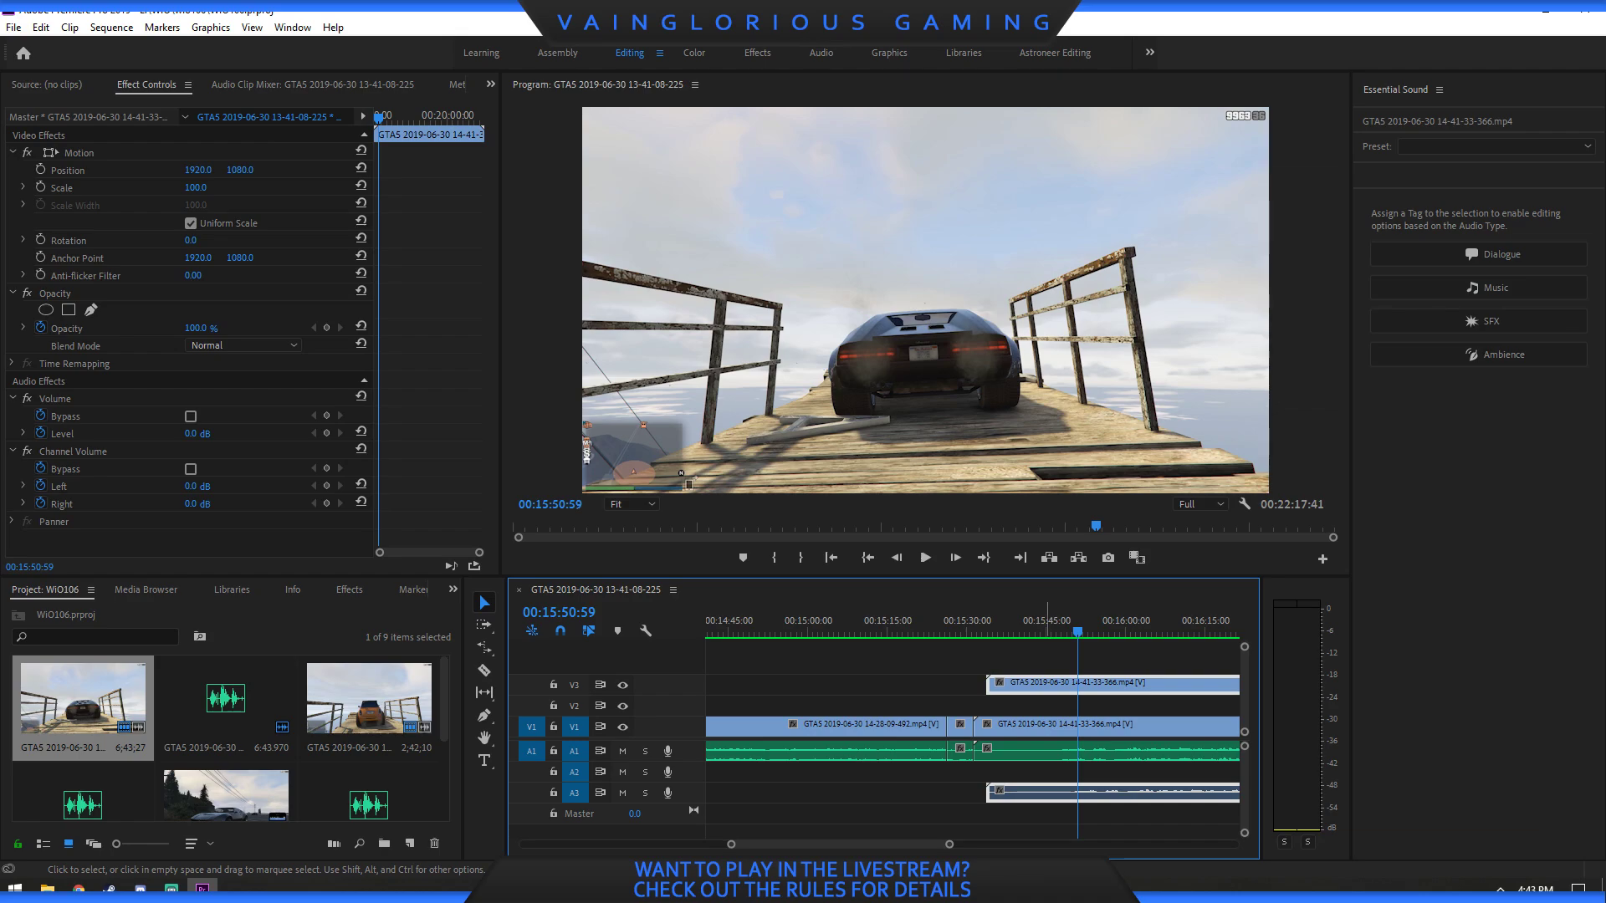
{"action": "key", "text": "Delete"}
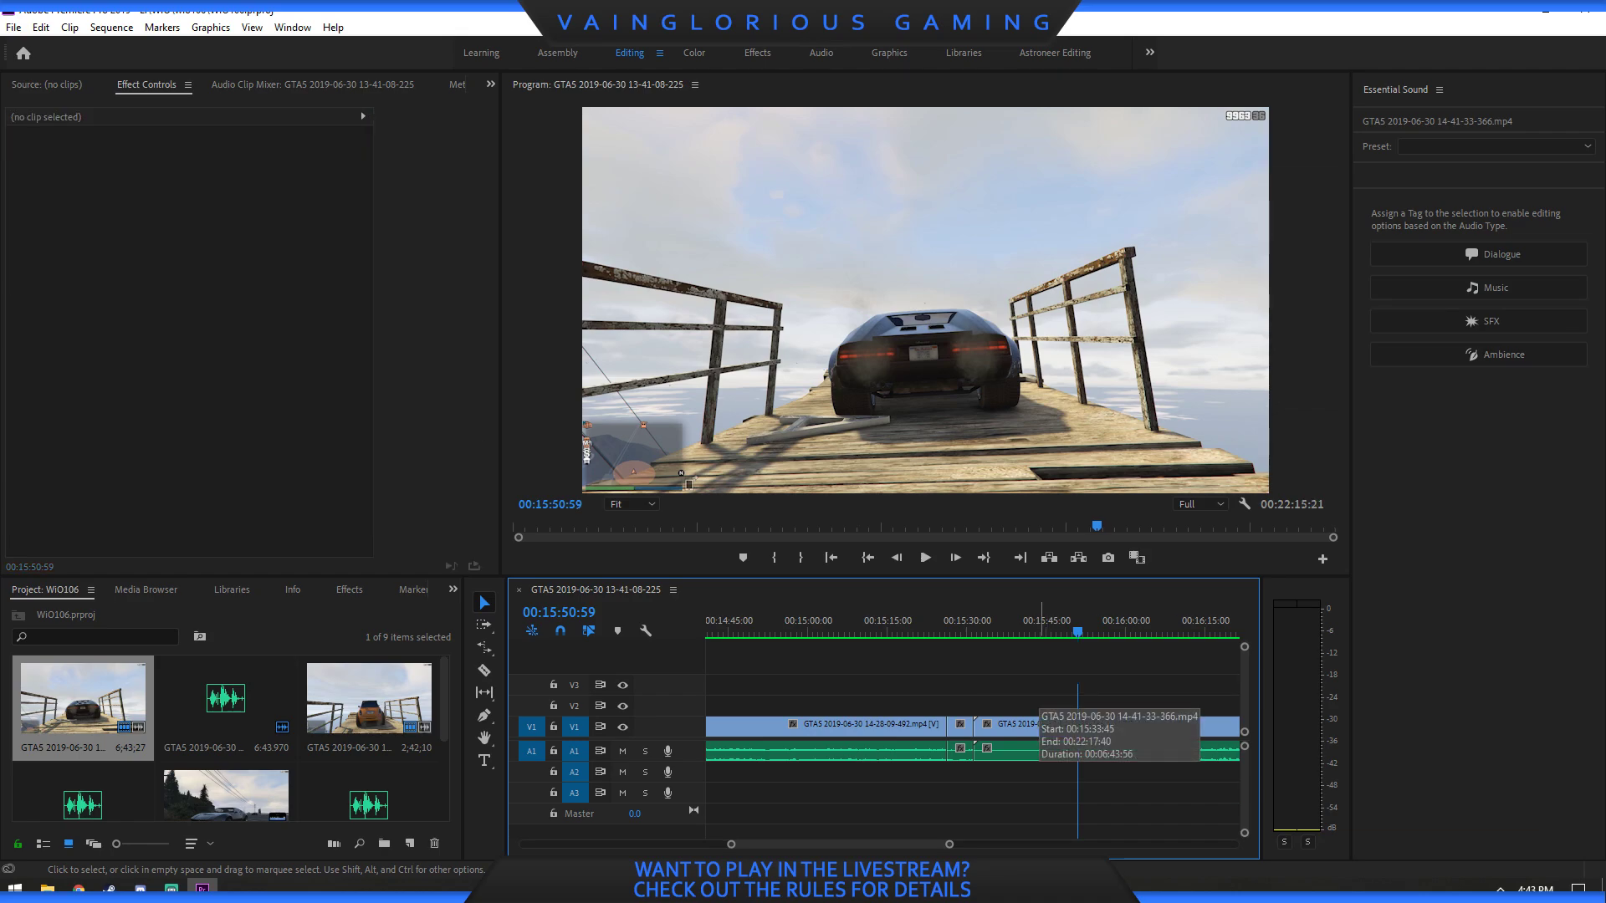
{"action": "left_click", "coordinate": [226, 703]}
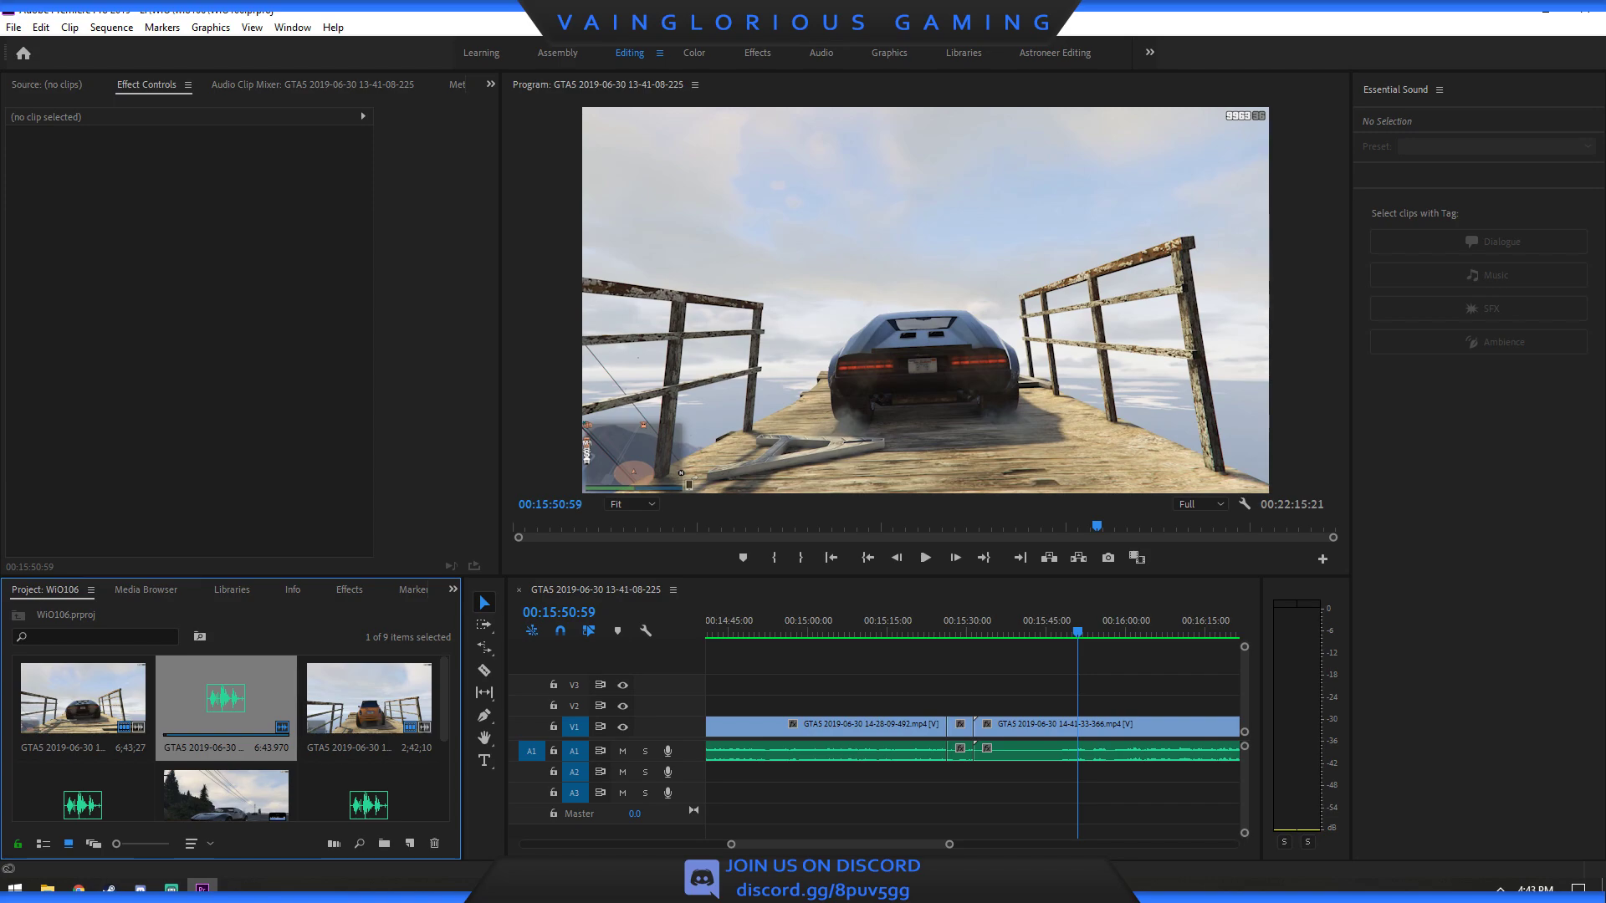
{"action": "left_click", "coordinate": [37, 702]}
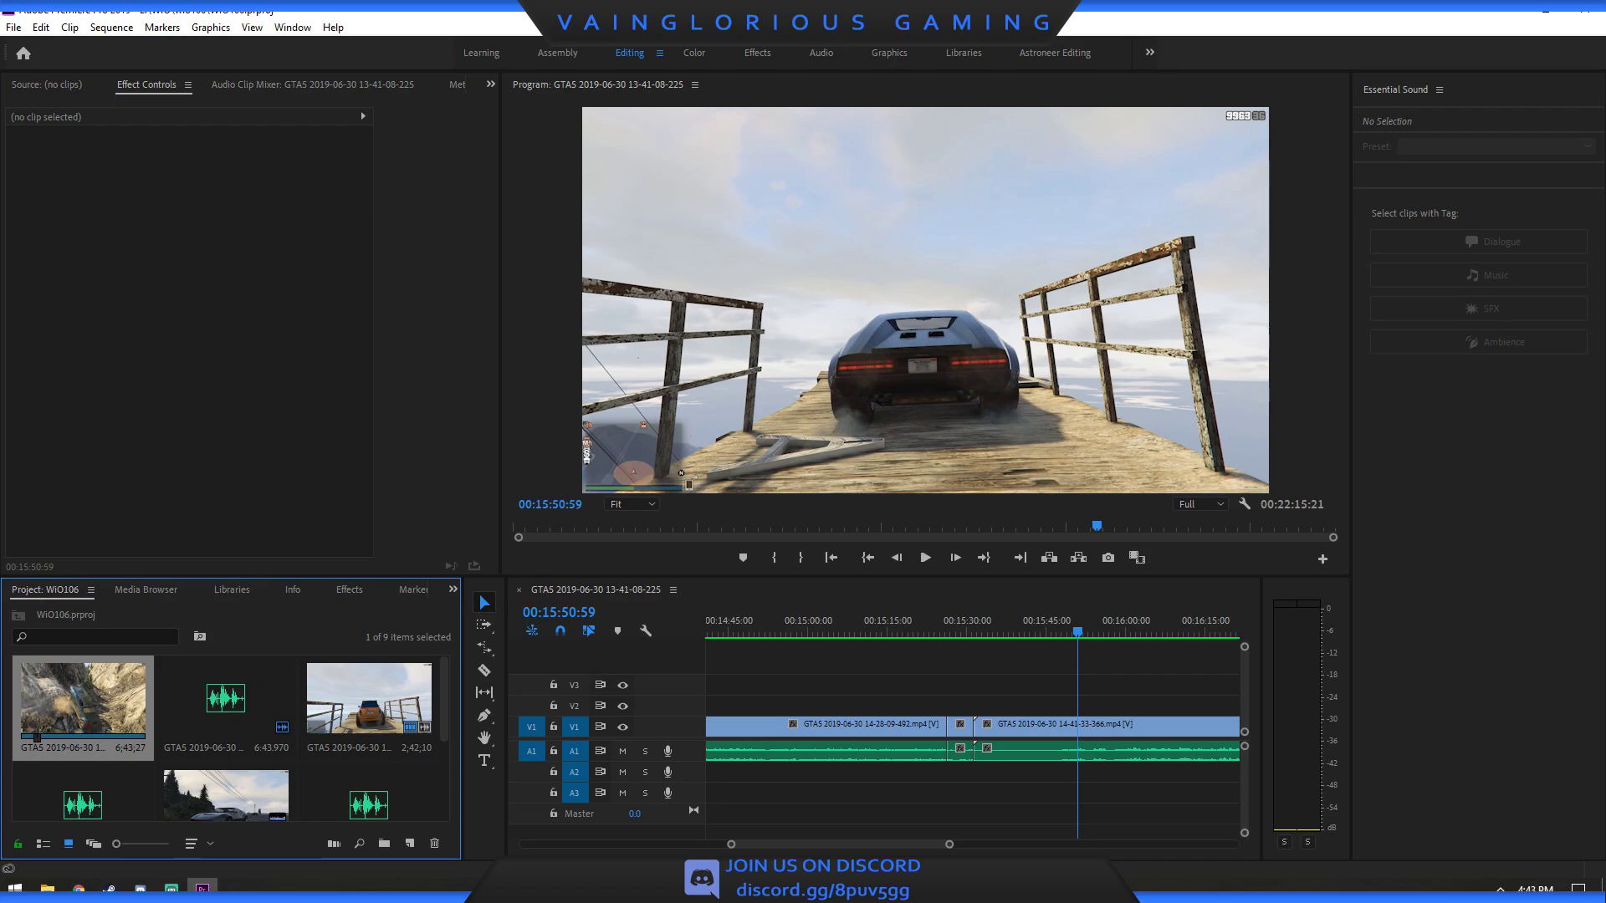
Find the frame near 00:15:50:34 just before the car pulls away on the wooden ramp and enlarge the program preview.
{"action": "left_click_drag", "start_coordinate": [1077, 625], "coordinate": [1067, 625]}
{"action": "key", "text": "space"}
{"action": "key", "text": "space"}
{"action": "key", "text": "Right"}
{"action": "key", "text": "Right"}
{"action": "key", "text": "Right"}
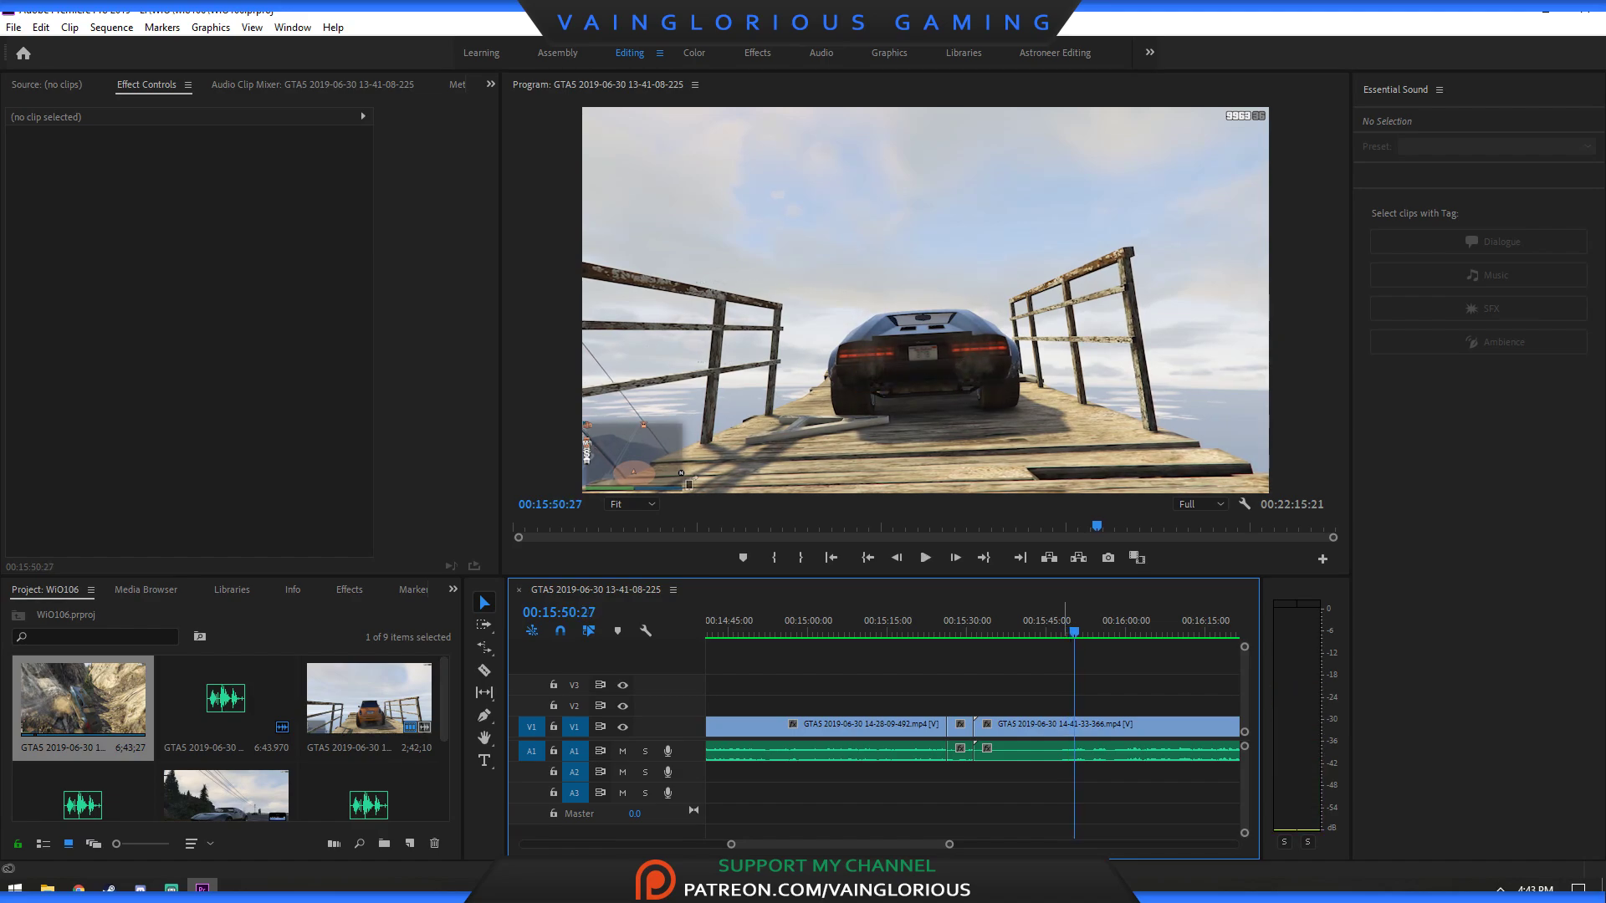
{"action": "key", "text": "Right"}
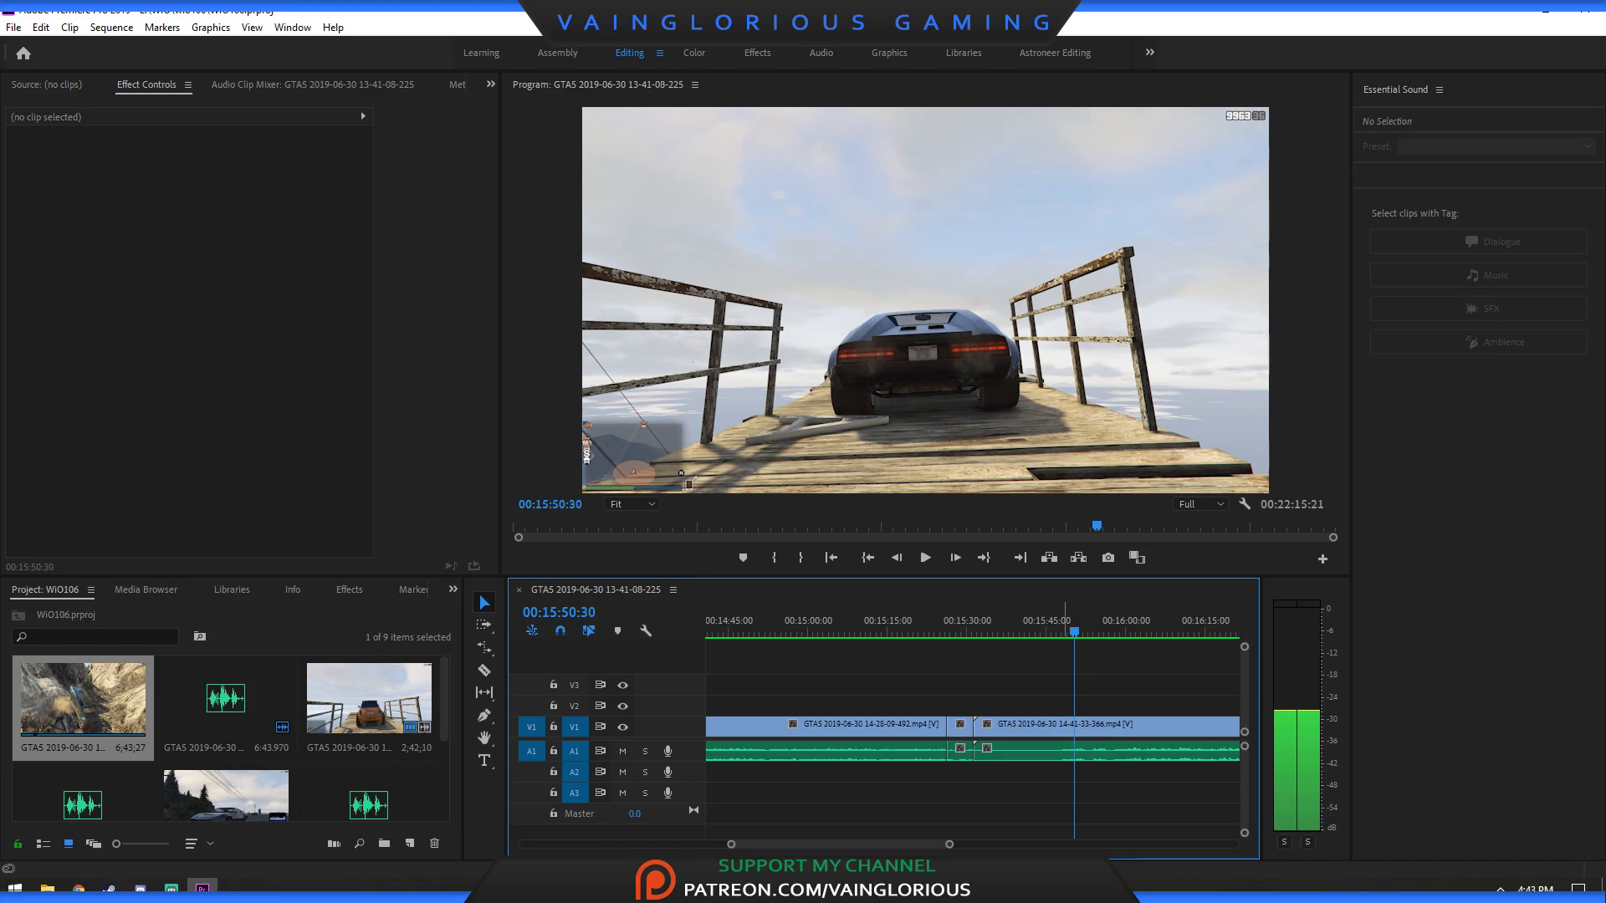
{"action": "key", "text": "Right"}
{"action": "key", "text": "Right"}
{"action": "key", "text": "Right"}
{"action": "key", "text": "Right"}
{"action": "key", "text": "Right"}
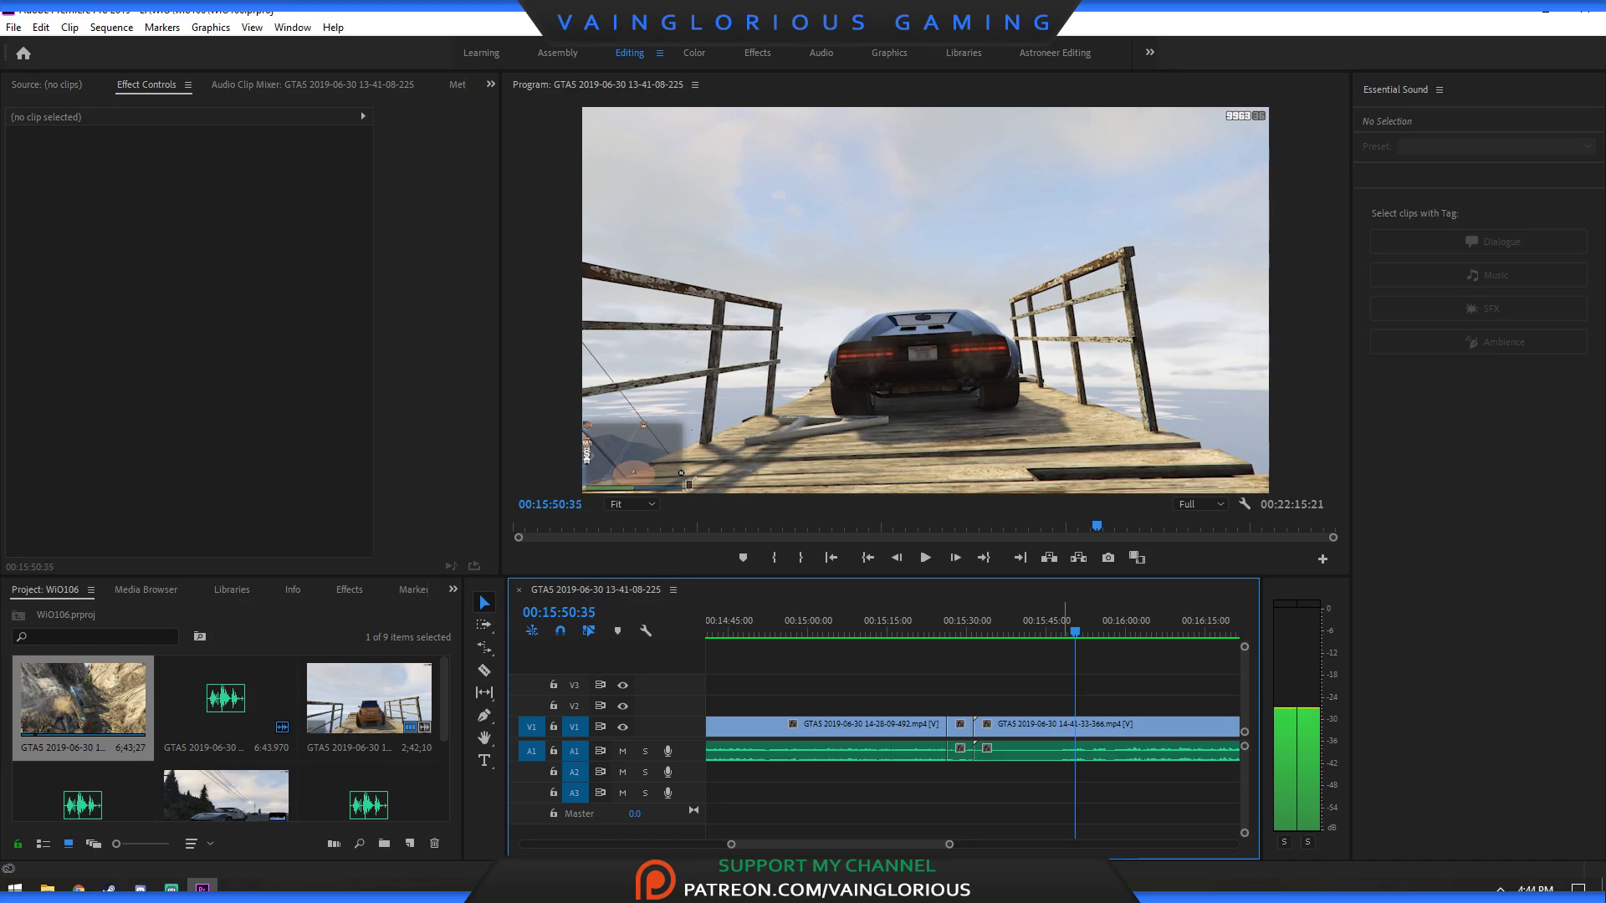
{"action": "key", "text": "Left"}
{"action": "key", "text": "Left"}
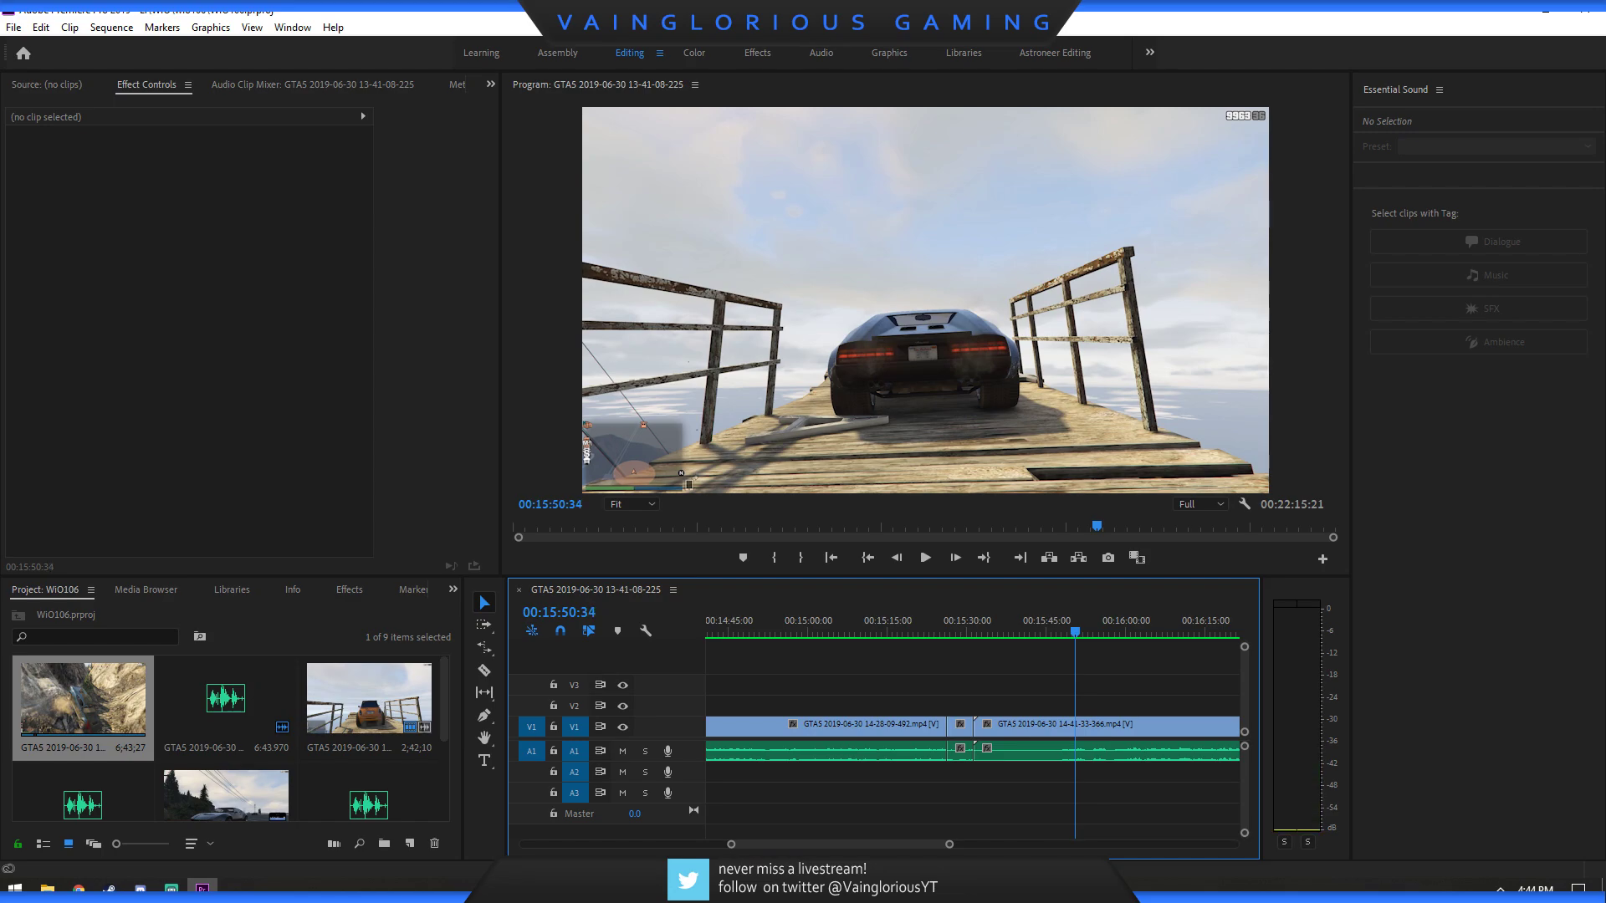
{"action": "left_click_drag", "start_coordinate": [674, 576], "coordinate": [674, 632]}
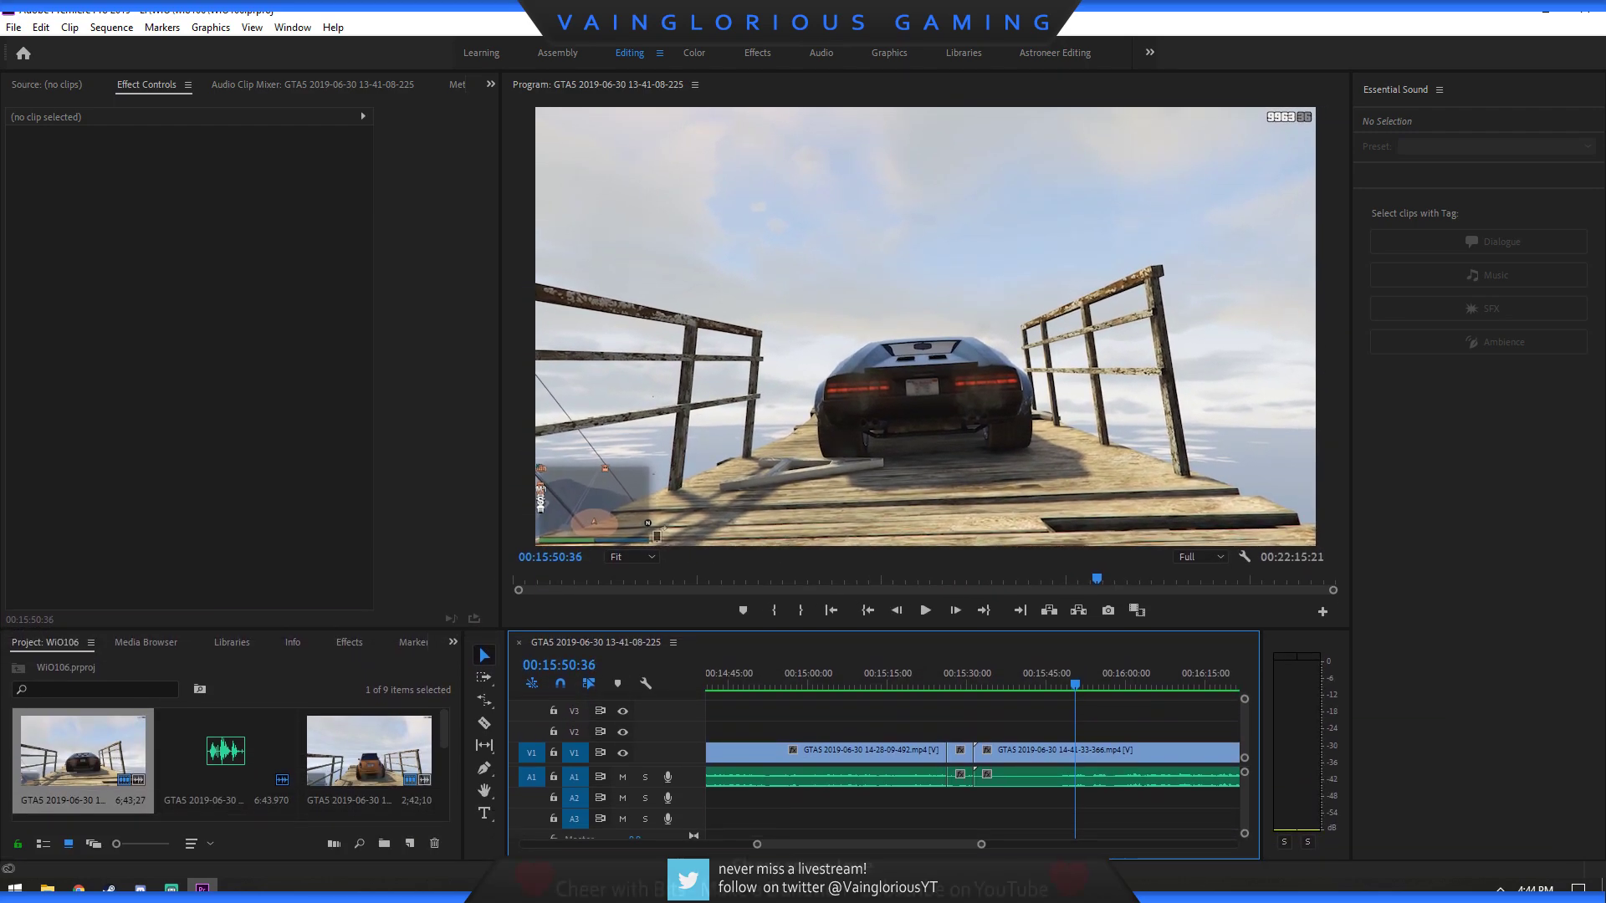
Compare the neighbouring frames on the wooden ramp and cut the 14-41-33-366 clip at 00:15:50:35.
{"action": "key", "text": "Left"}
{"action": "key", "text": "Left"}
{"action": "key", "text": "Right"}
{"action": "key", "text": "Left"}
{"action": "key", "text": "Right"}
{"action": "key", "text": "Left"}
{"action": "key", "text": "Right"}
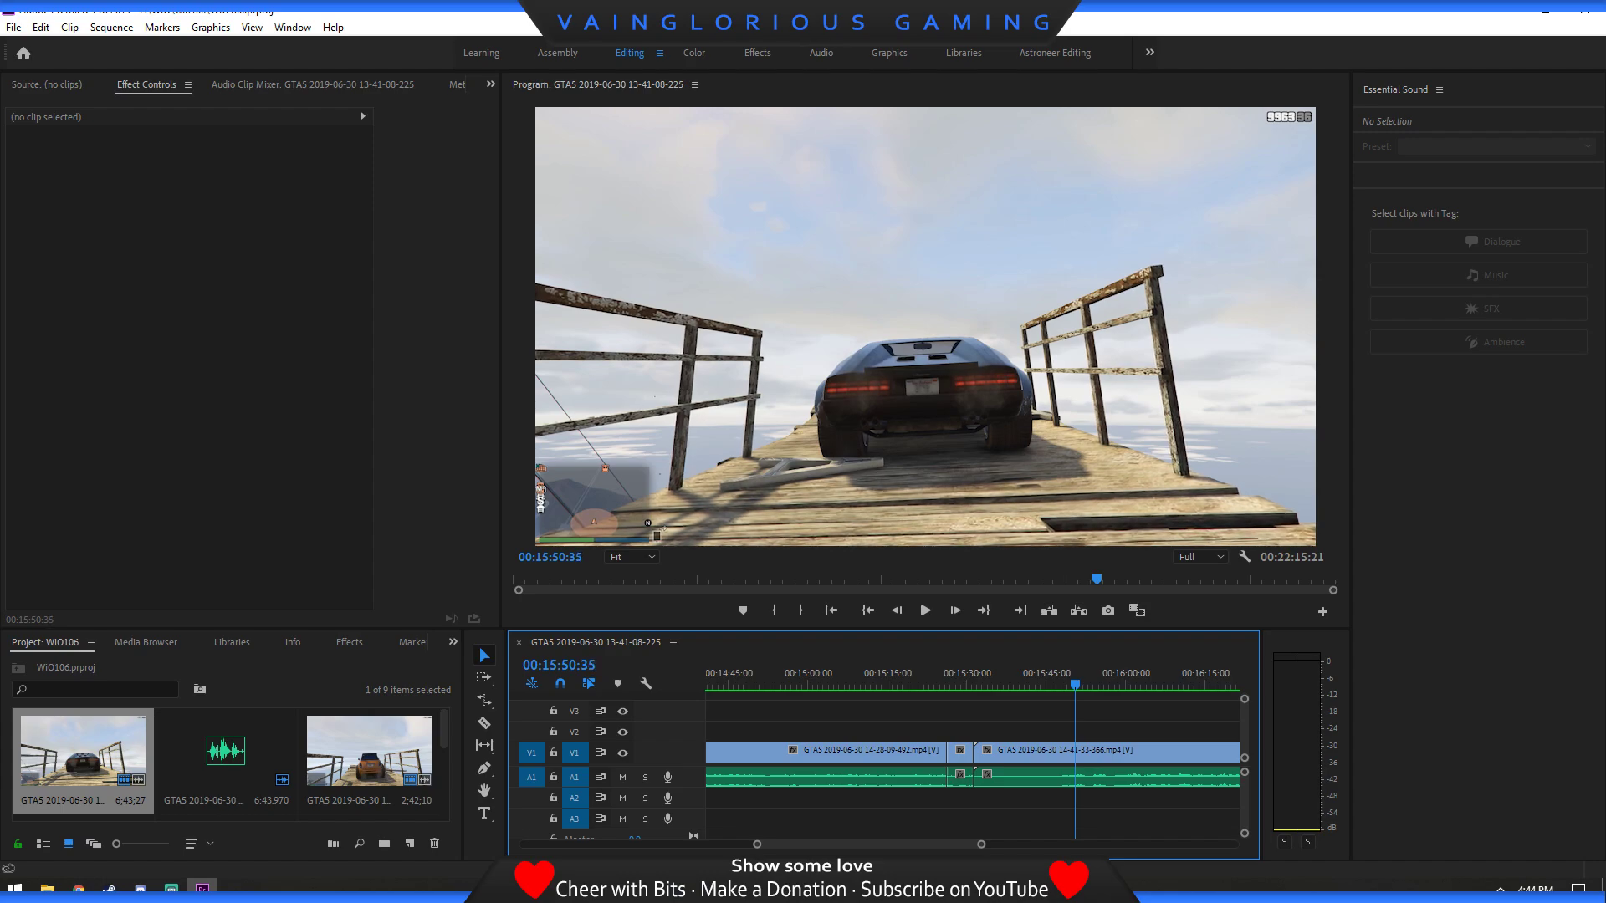
{"action": "key", "text": "c"}
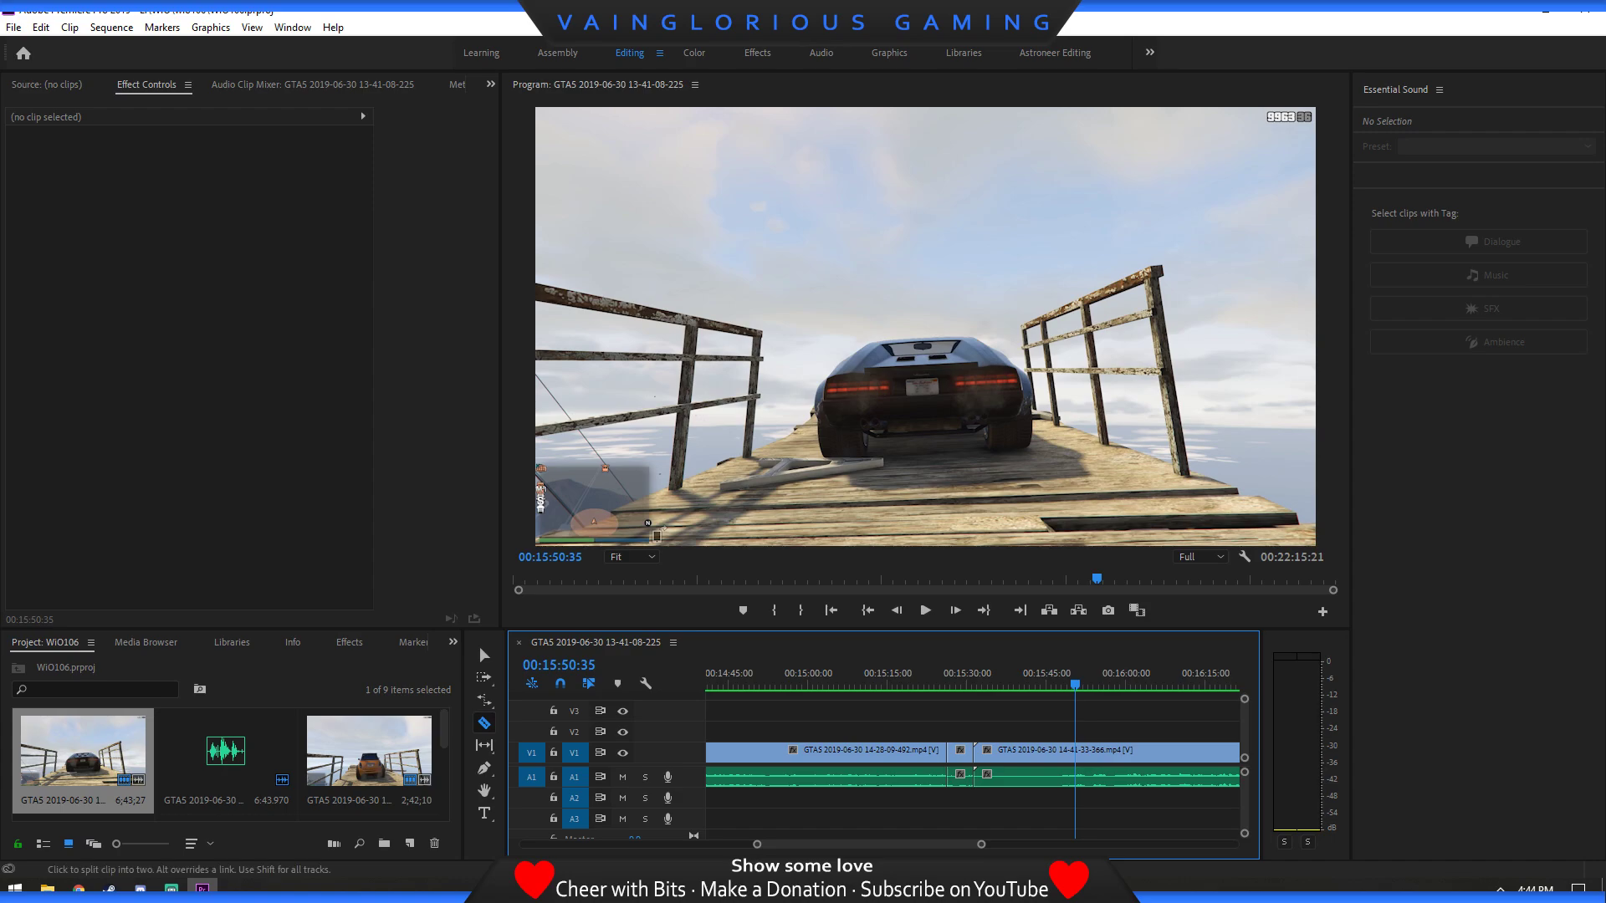
{"action": "left_click", "coordinate": [1076, 750]}
Play backwards from the new cut and cut the 14-41-33-366 clip again at 00:15:45:35.
{"action": "key", "text": "j"}
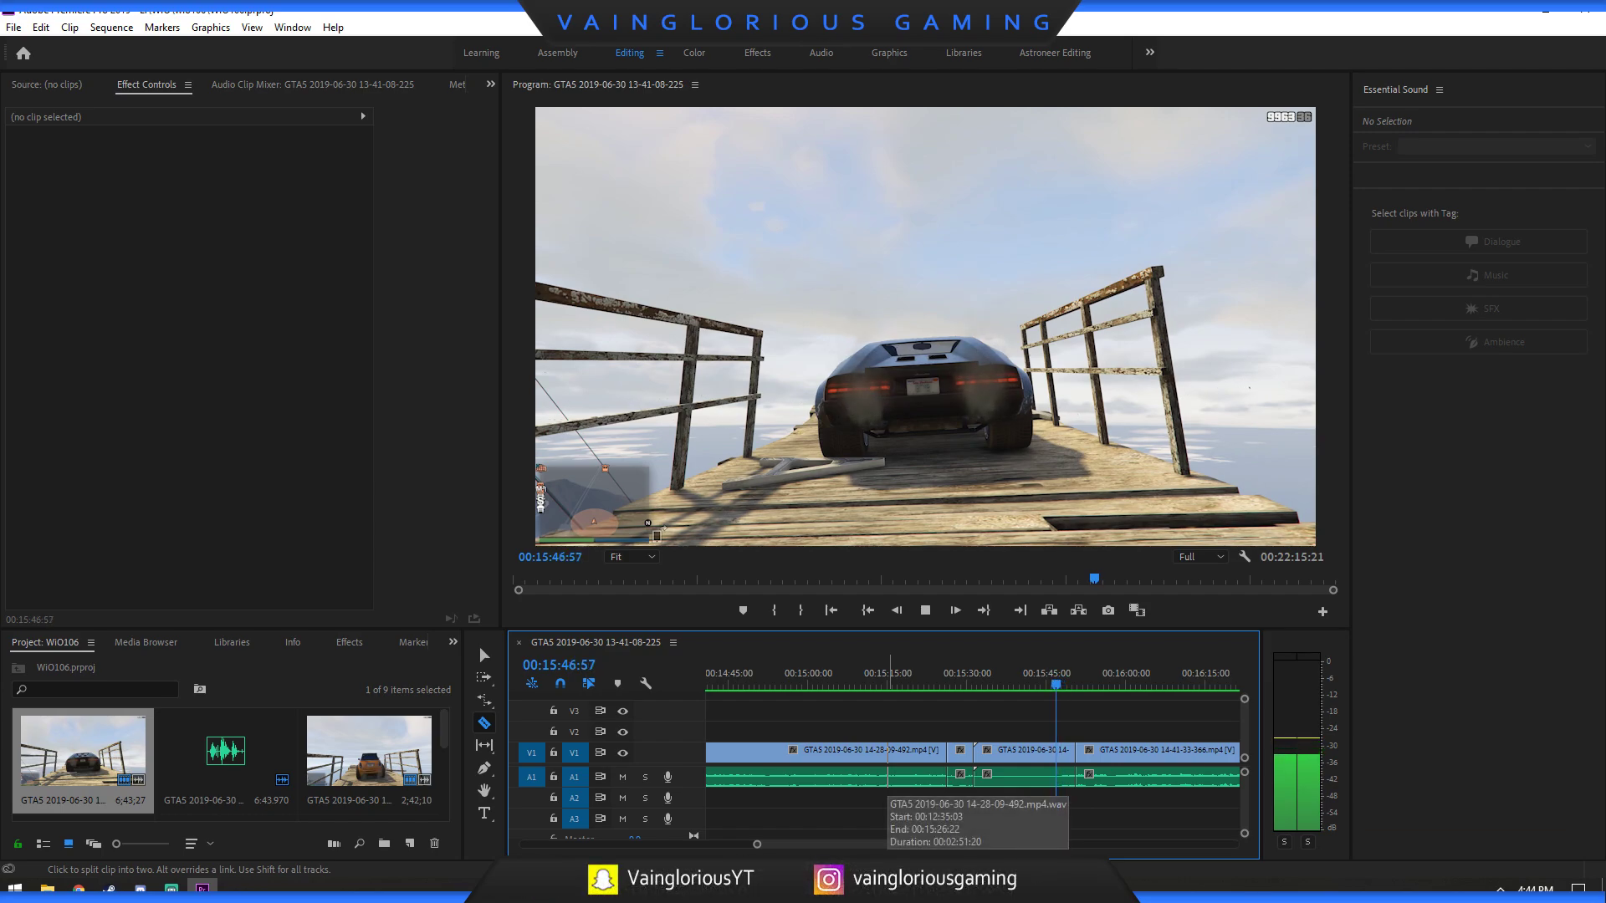
{"action": "key", "text": "k"}
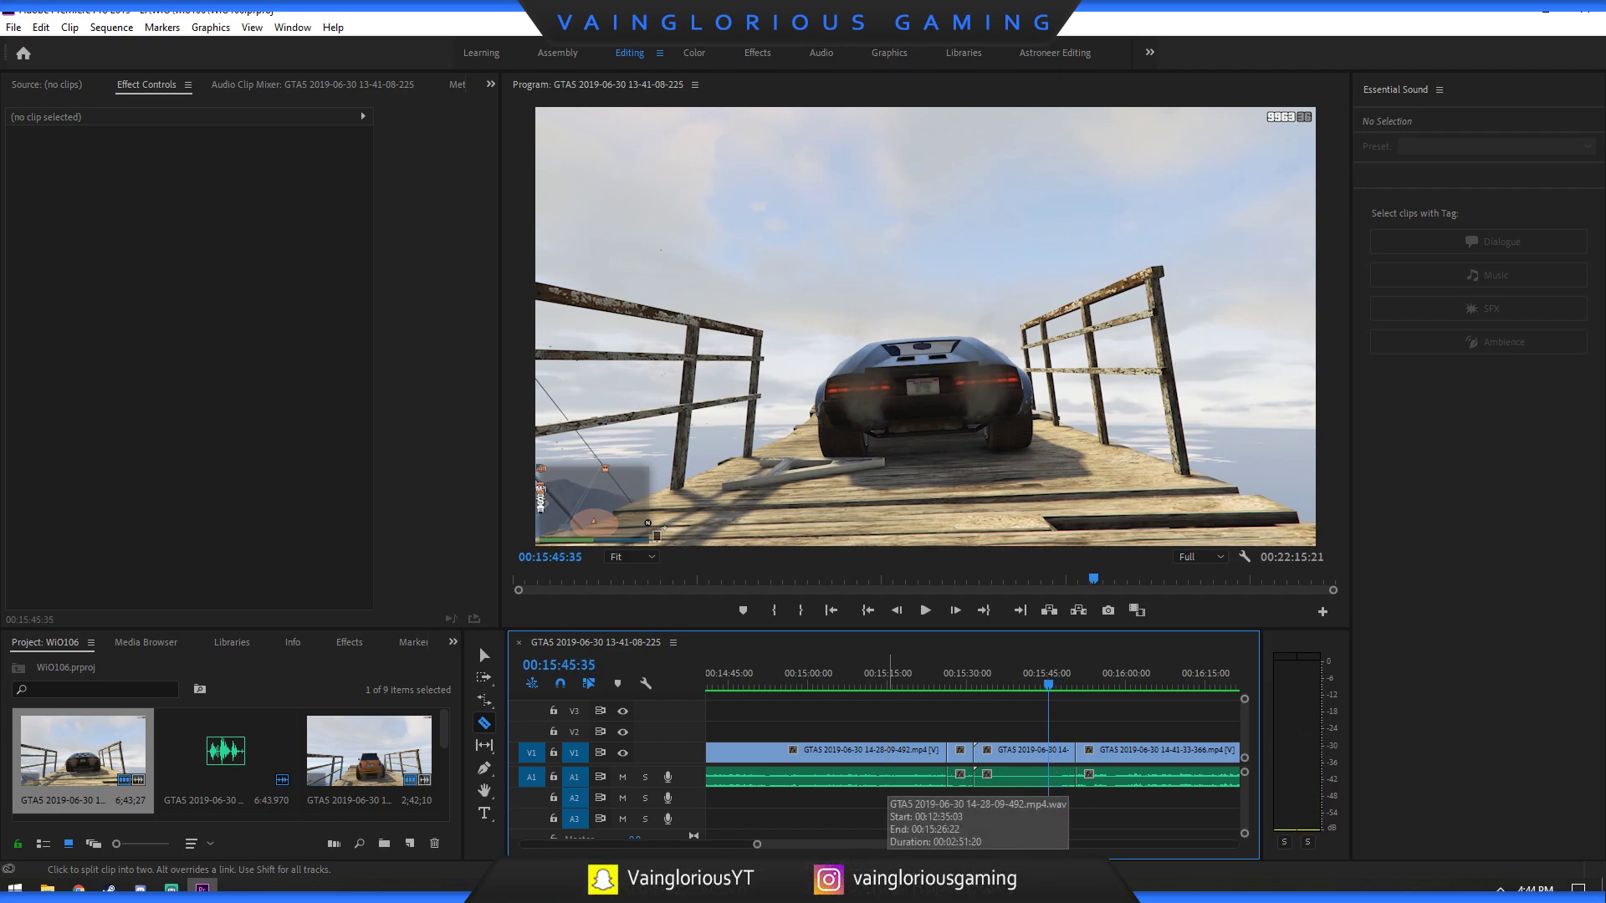
{"action": "left_click", "coordinate": [1048, 776]}
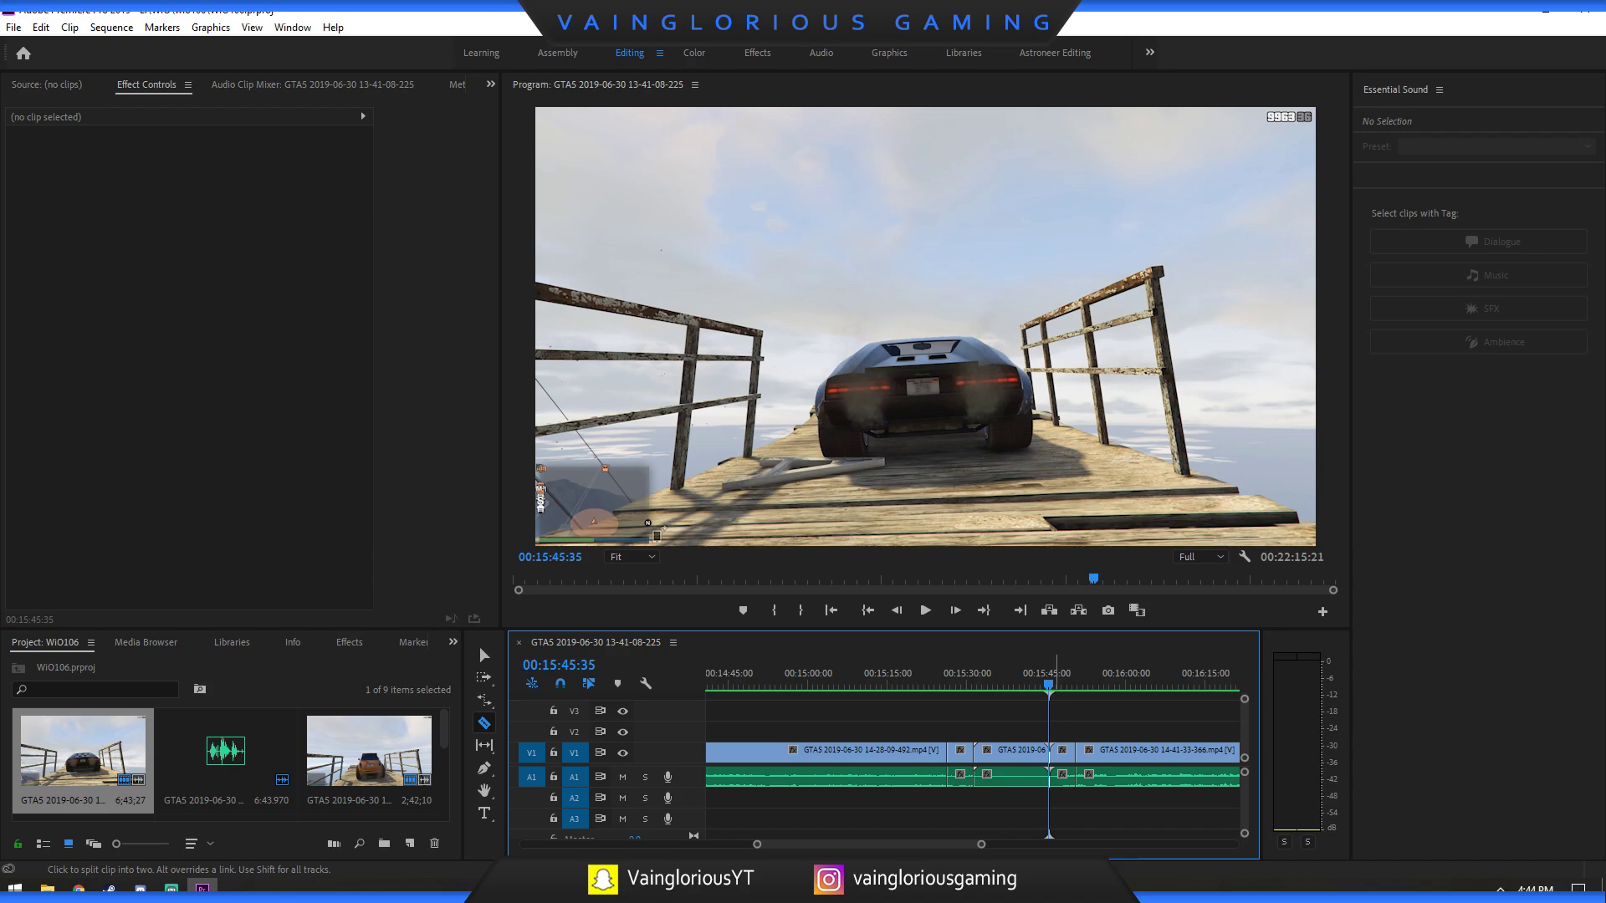
Ripple delete the opening section of the 14-41-33-366 clip between 00:15:31:23 and 00:15:45:35.
{"action": "key", "text": "v"}
{"action": "left_click", "coordinate": [1037, 776]}
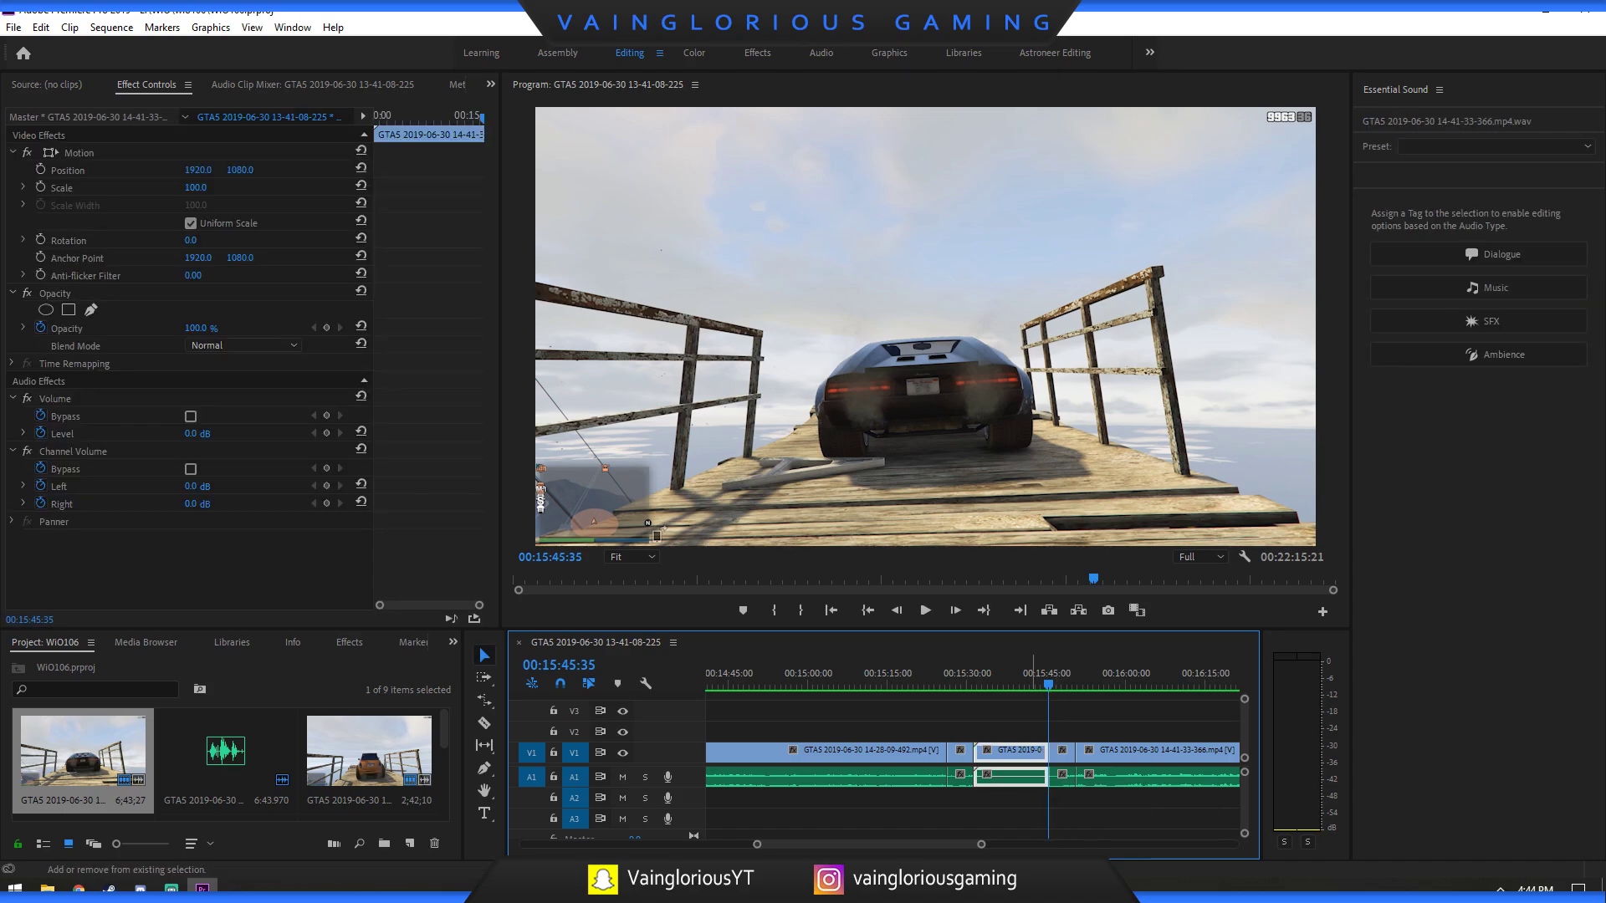
{"action": "key", "text": "shift+Delete"}
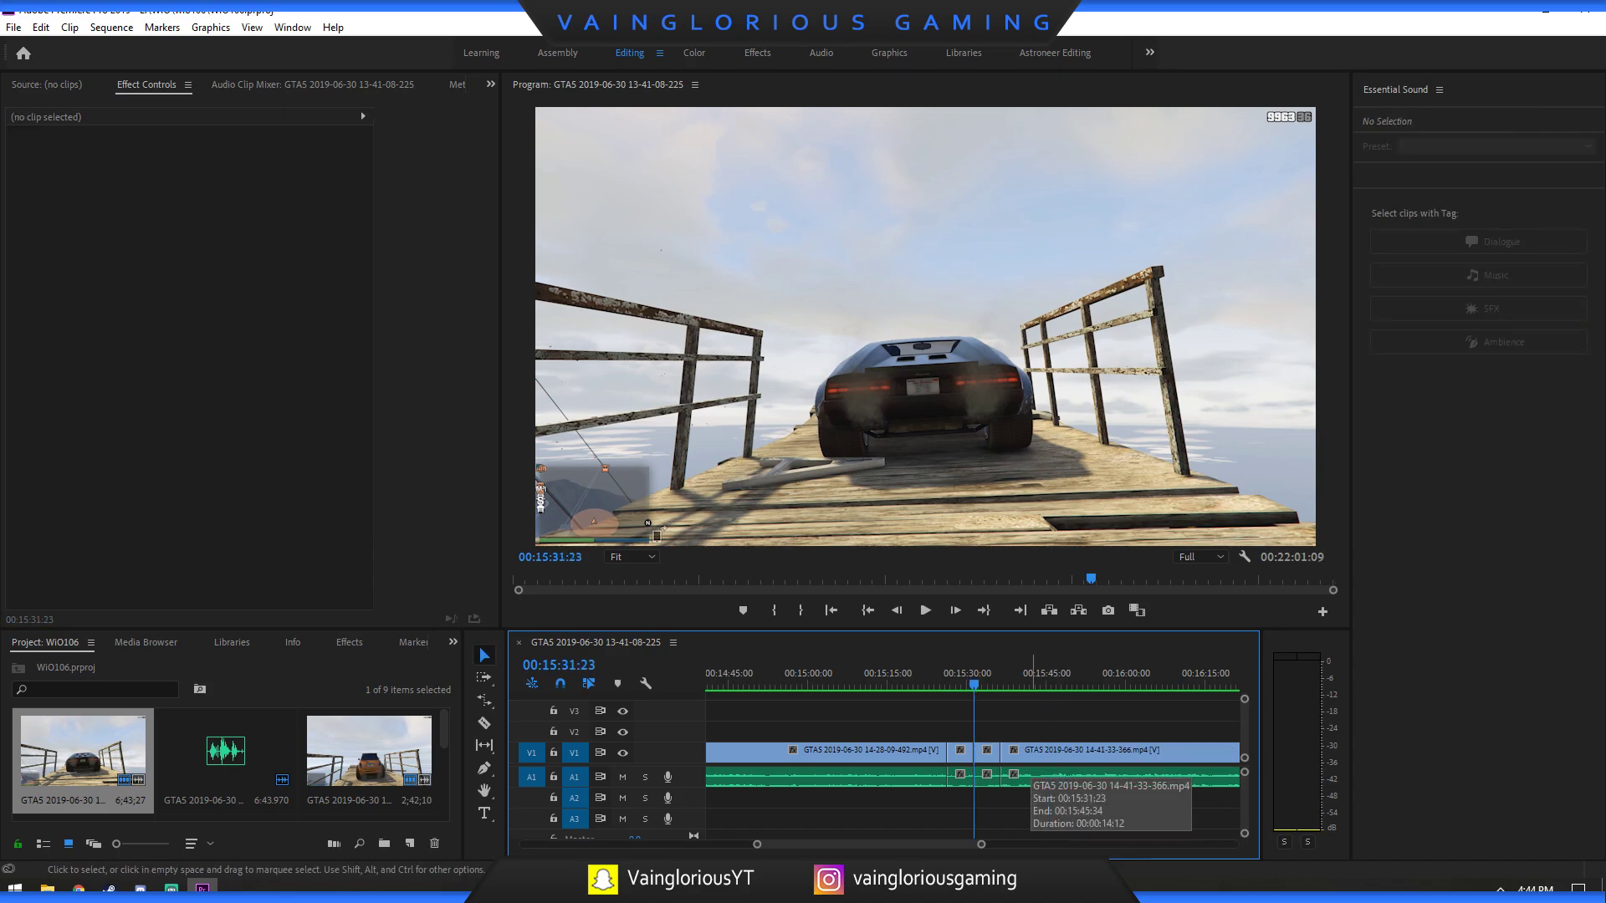
Play the sequence from the edit point at 00:15:36:23 to review the ramp launch and the mountain descent.
{"action": "left_click", "coordinate": [983, 610]}
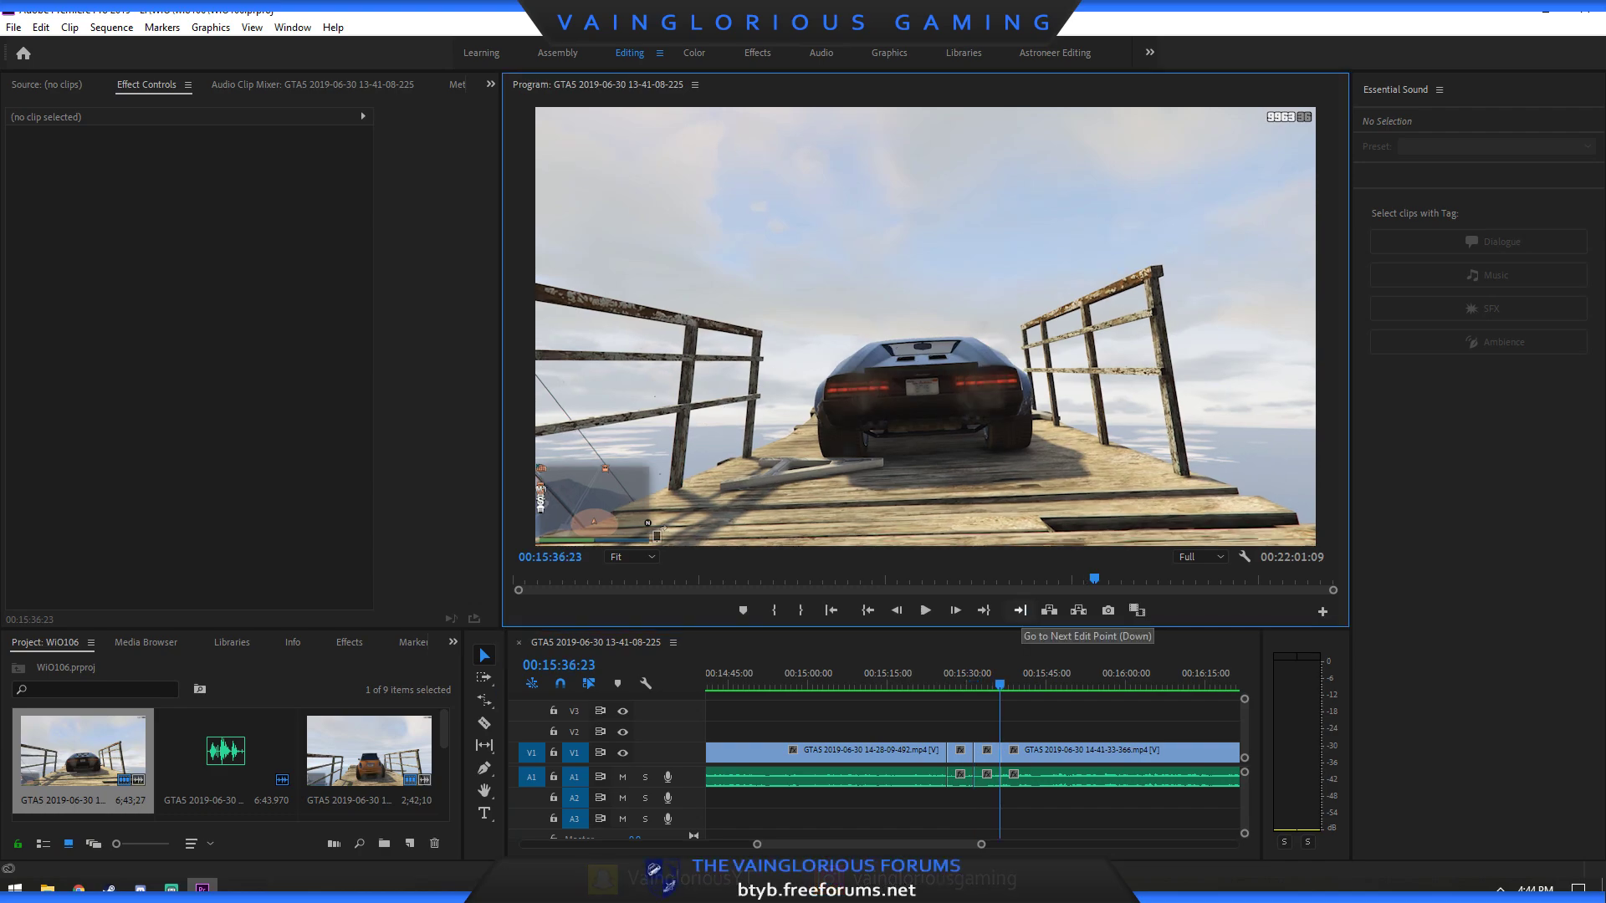
{"action": "left_click", "coordinate": [925, 609]}
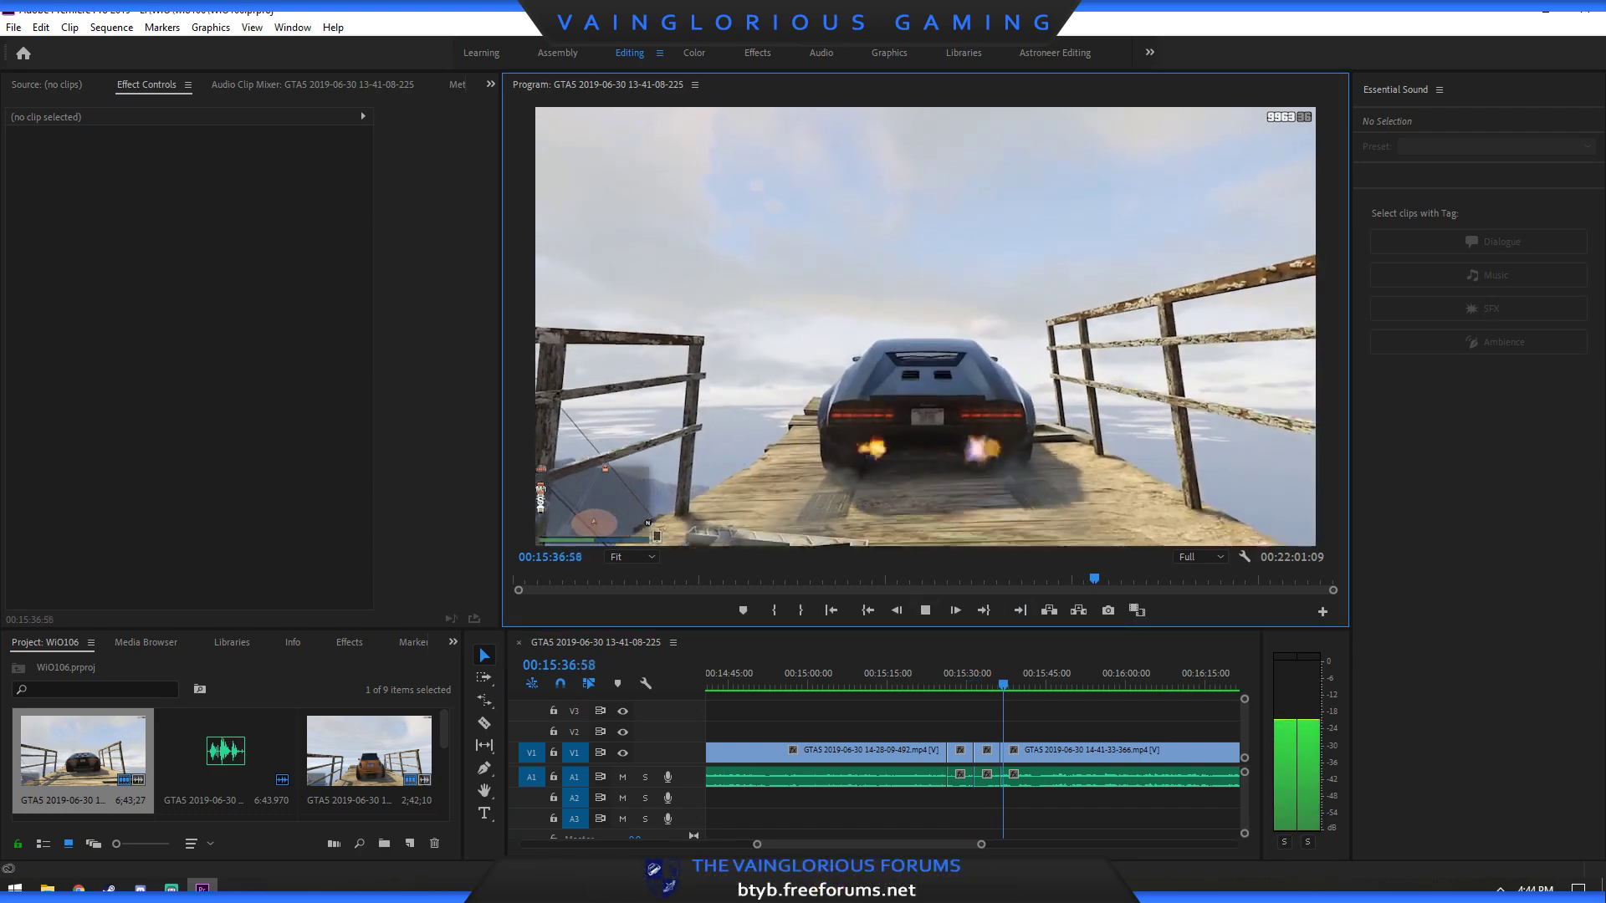
{"action": "key", "text": "minus"}
{"action": "key", "text": "minus"}
{"action": "key", "text": "minus"}
{"action": "key", "text": "minus"}
{"action": "key", "text": "minus"}
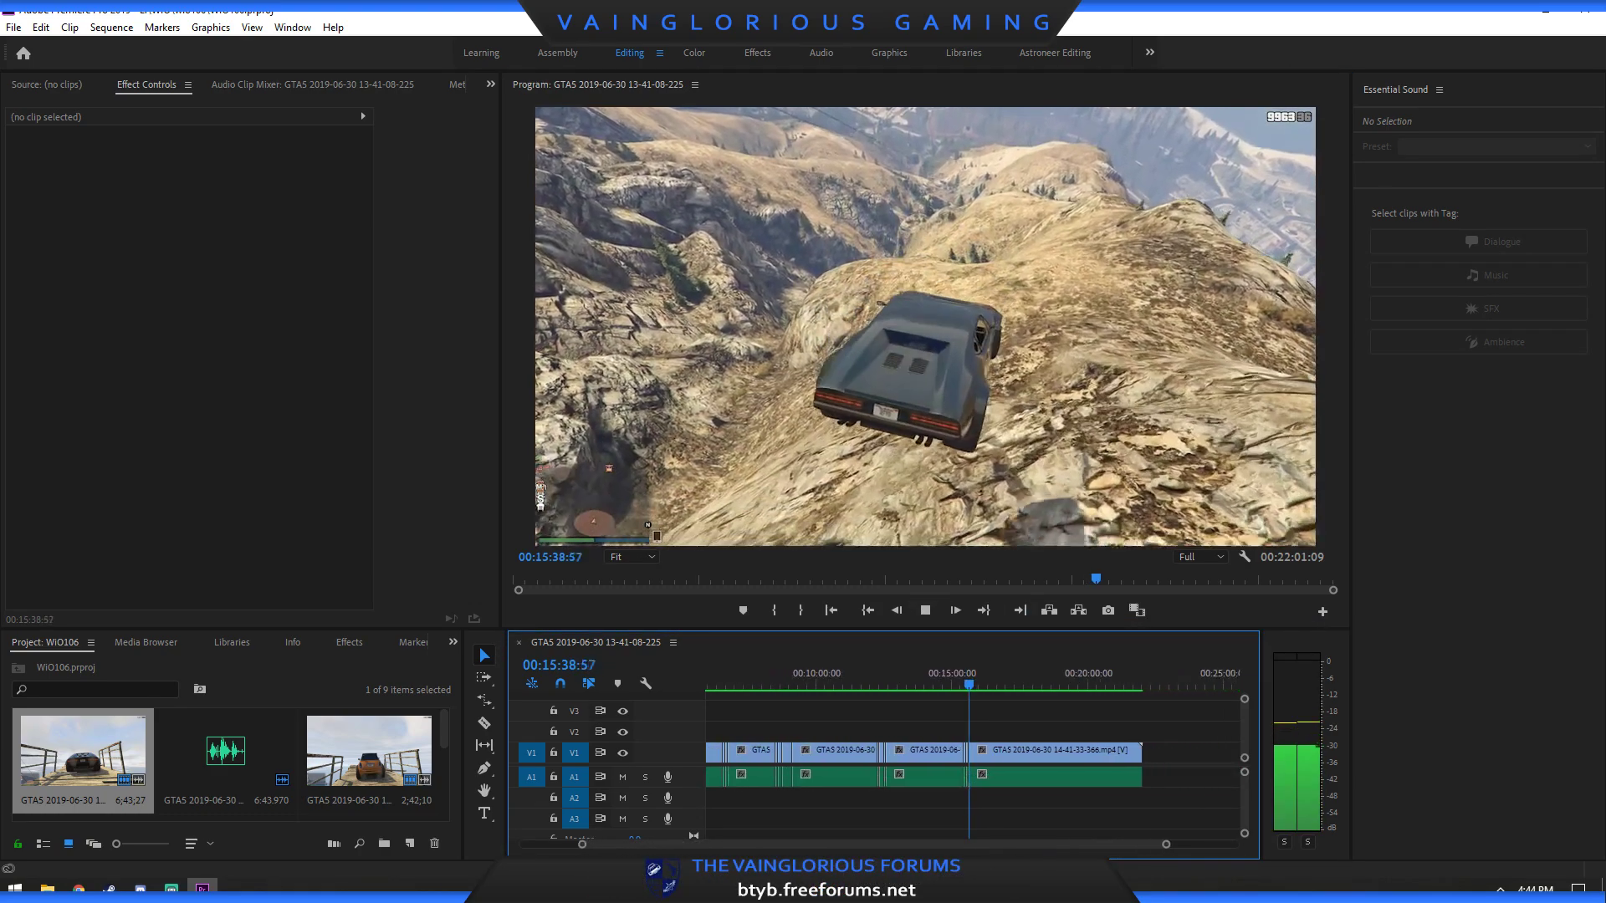
{"action": "key", "text": "equal"}
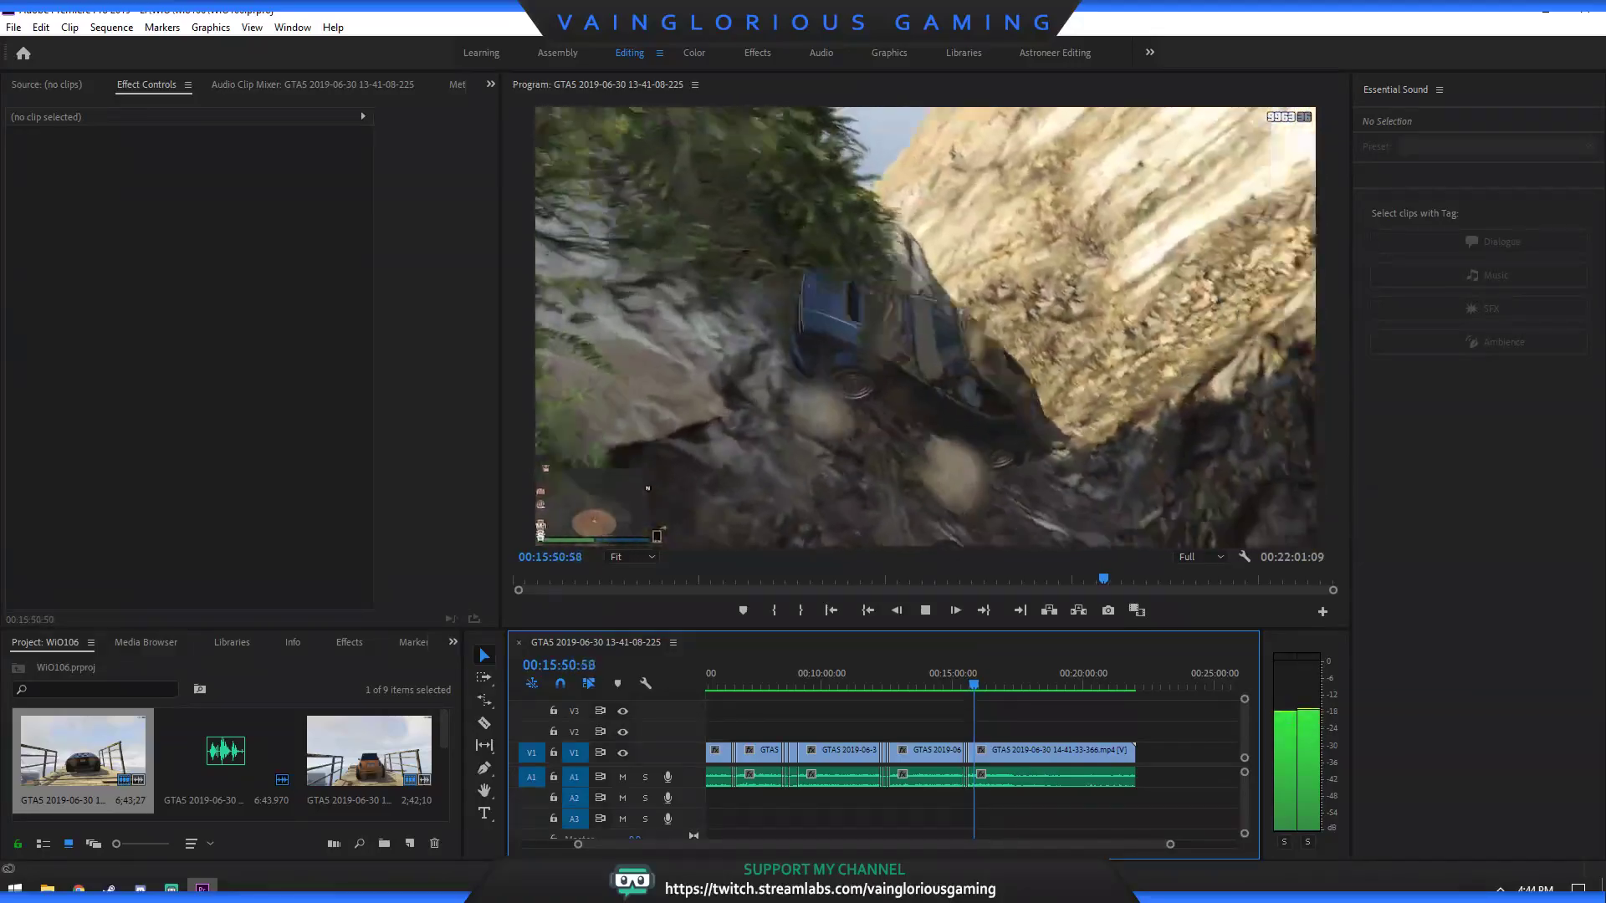
Advance to where the car stops beside the highway and cut the 14-41-33-366 clip at 00:17:18:02.
{"action": "left_click_drag", "start_coordinate": [971, 674], "coordinate": [1007, 673]}
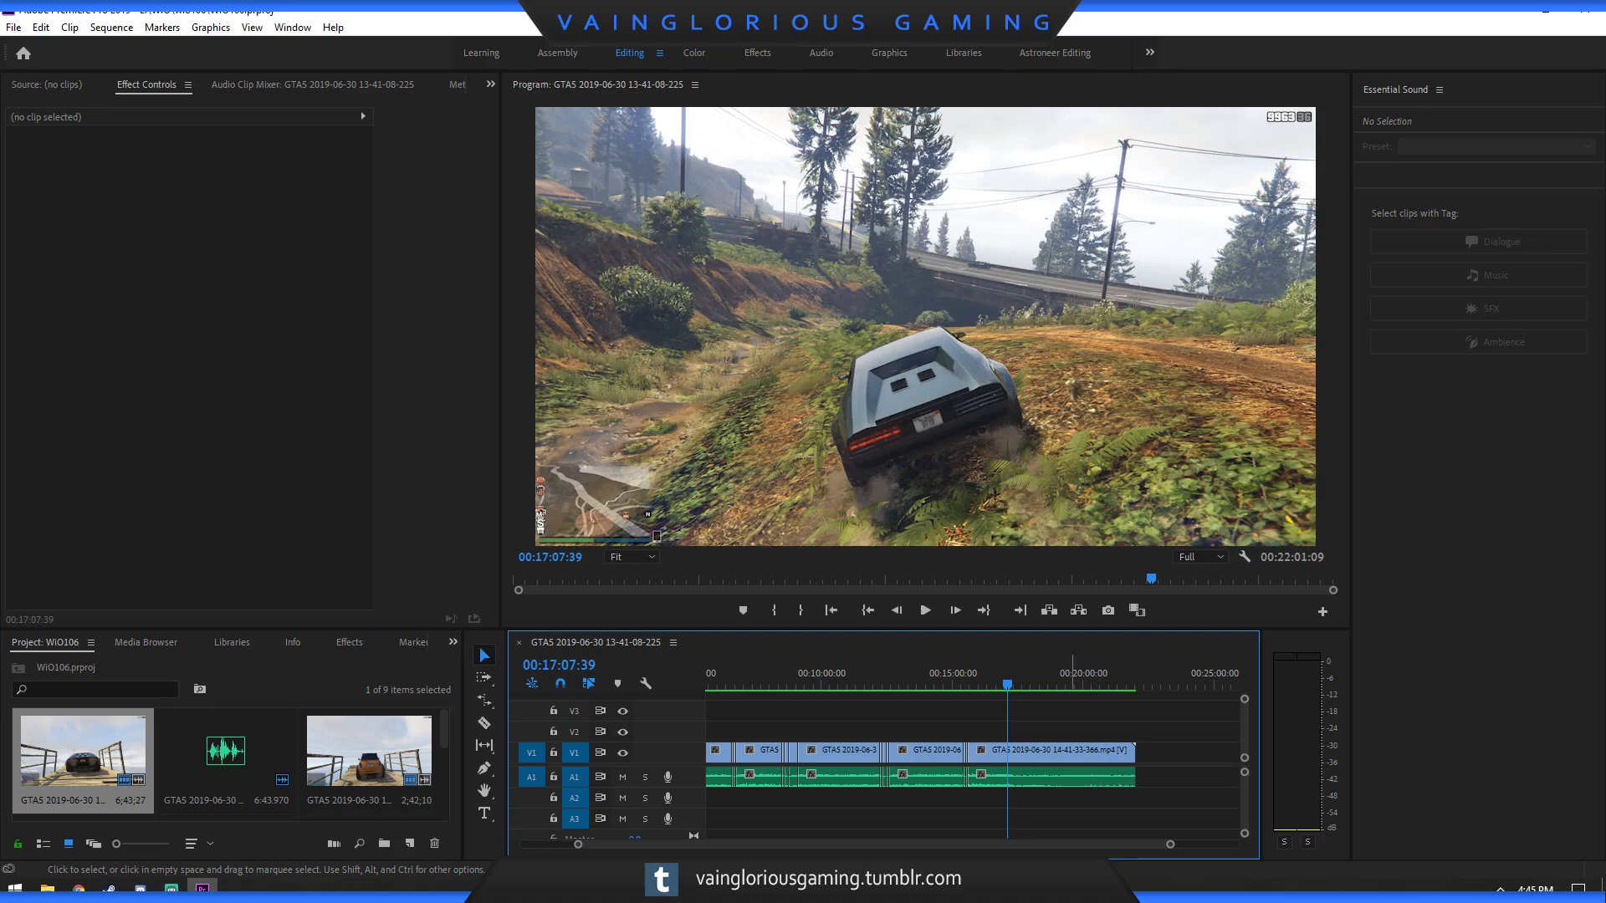
{"action": "key", "text": "equal"}
{"action": "key", "text": "equal"}
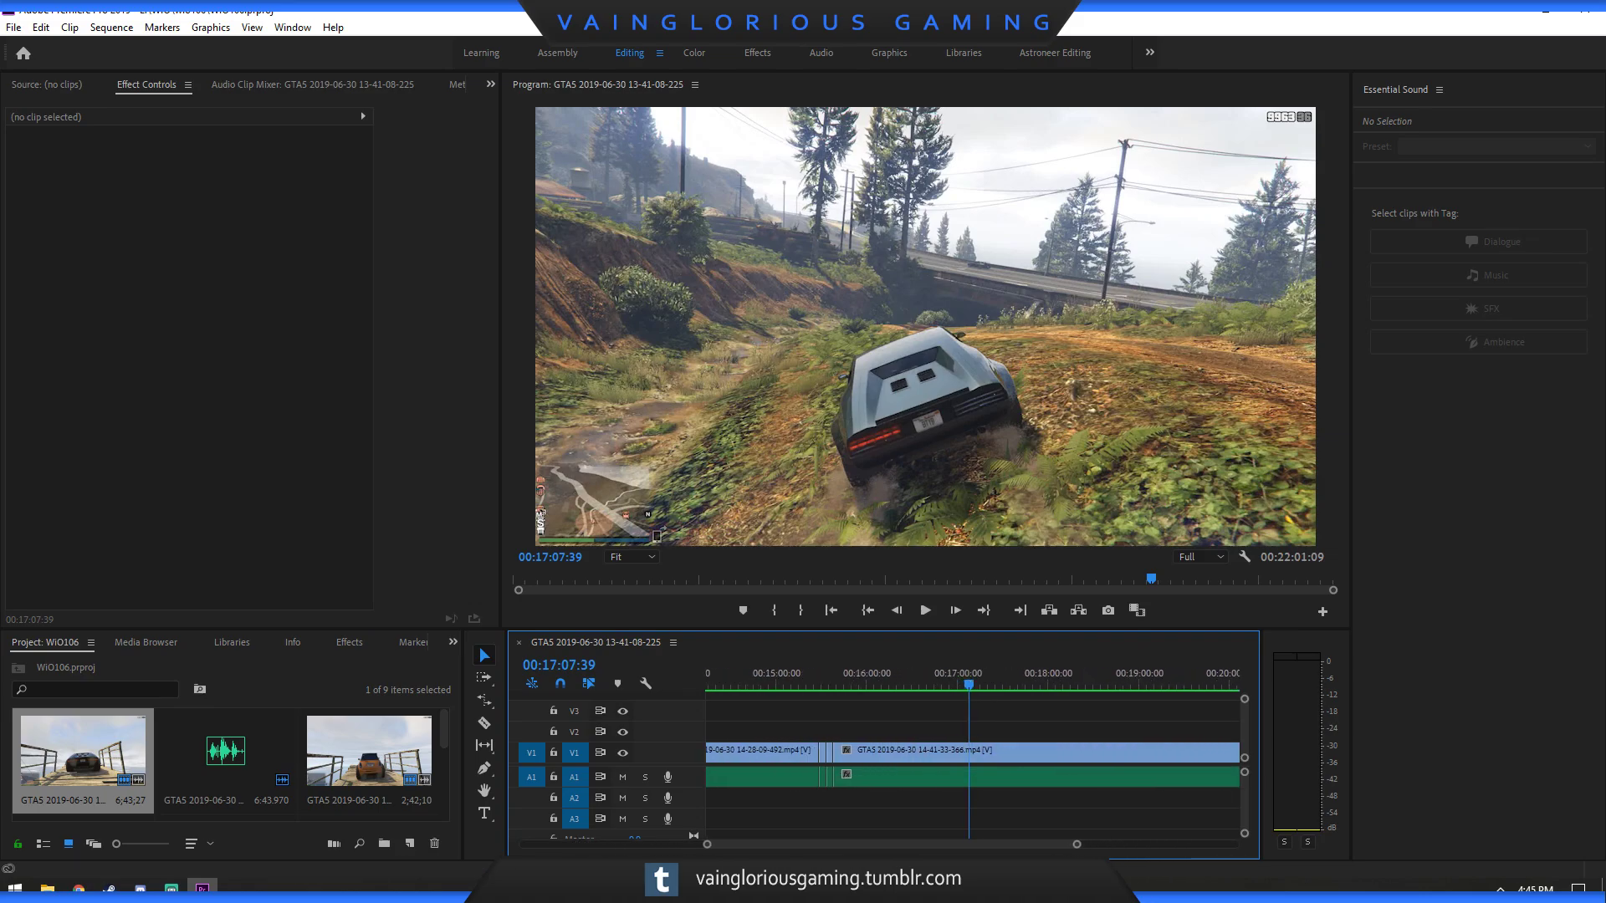
{"action": "key", "text": "space"}
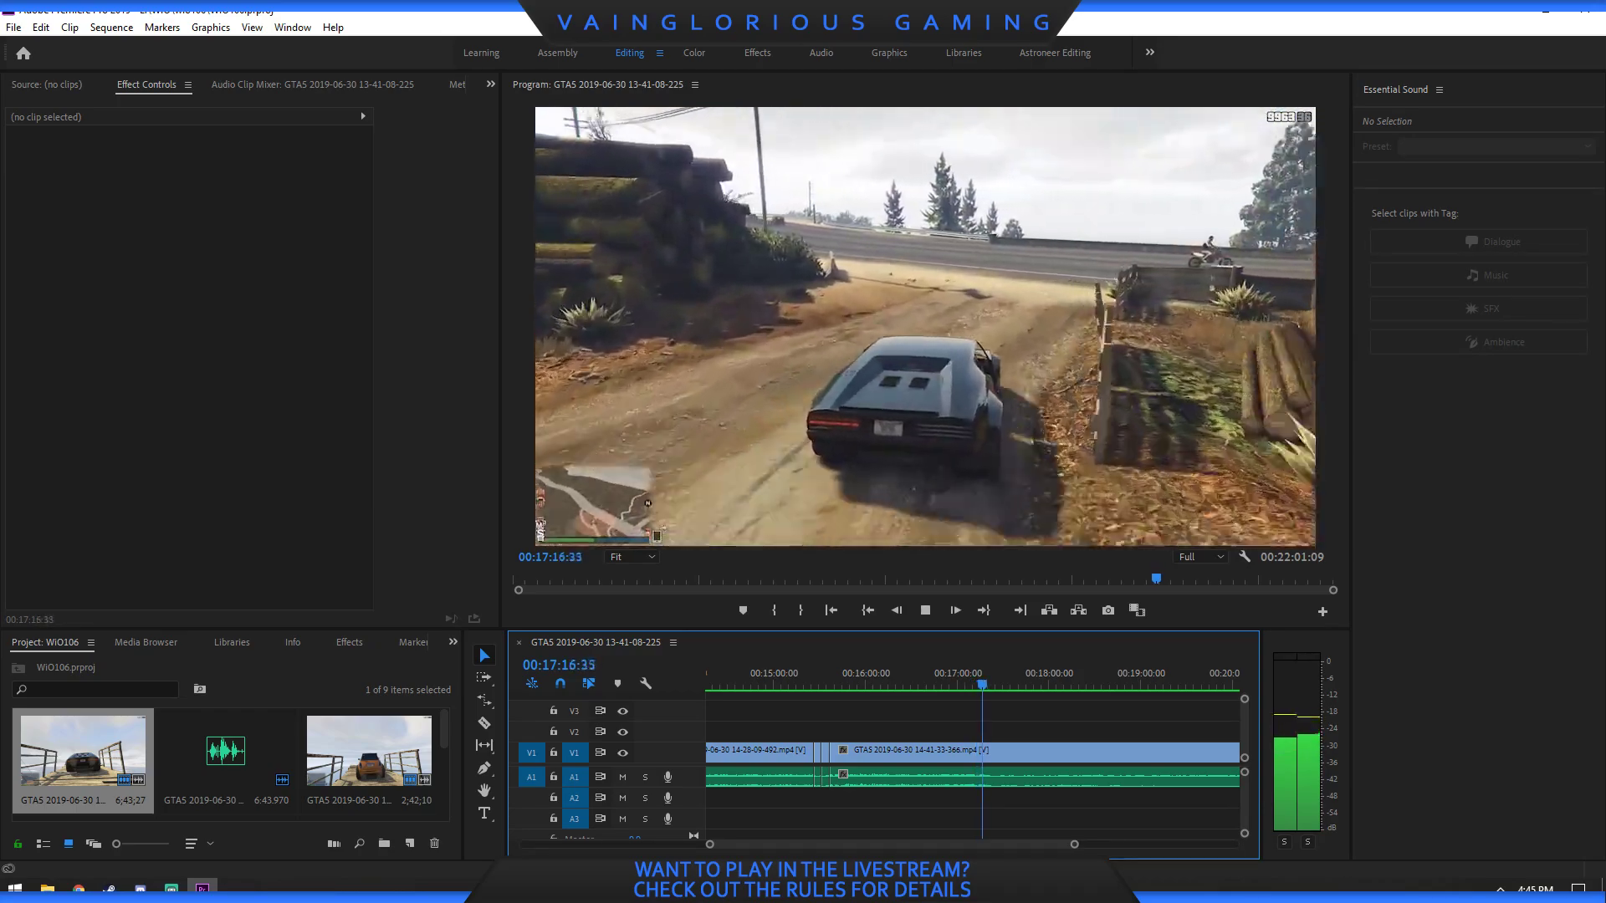
{"action": "key", "text": "space"}
{"action": "key", "text": "Right"}
{"action": "key", "text": "Right"}
{"action": "key", "text": "Right"}
{"action": "key", "text": "Right"}
{"action": "key", "text": "Right"}
{"action": "key", "text": "Right"}
{"action": "key", "text": "Right"}
{"action": "key", "text": "Right"}
{"action": "key", "text": "Right"}
{"action": "key", "text": "Right"}
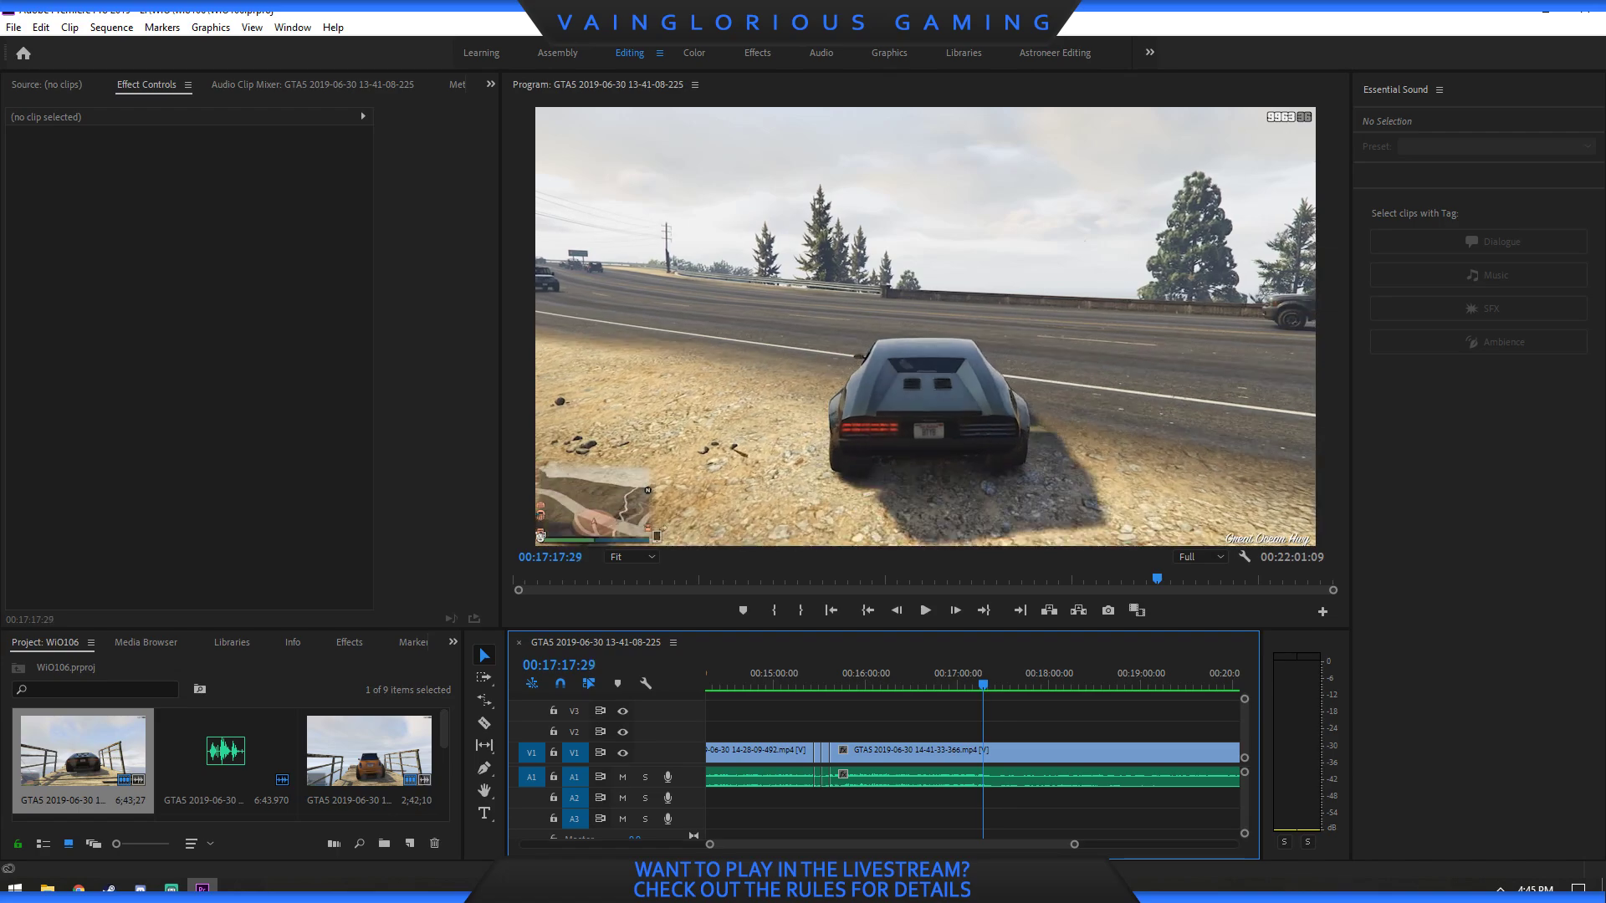
{"action": "key", "text": "space"}
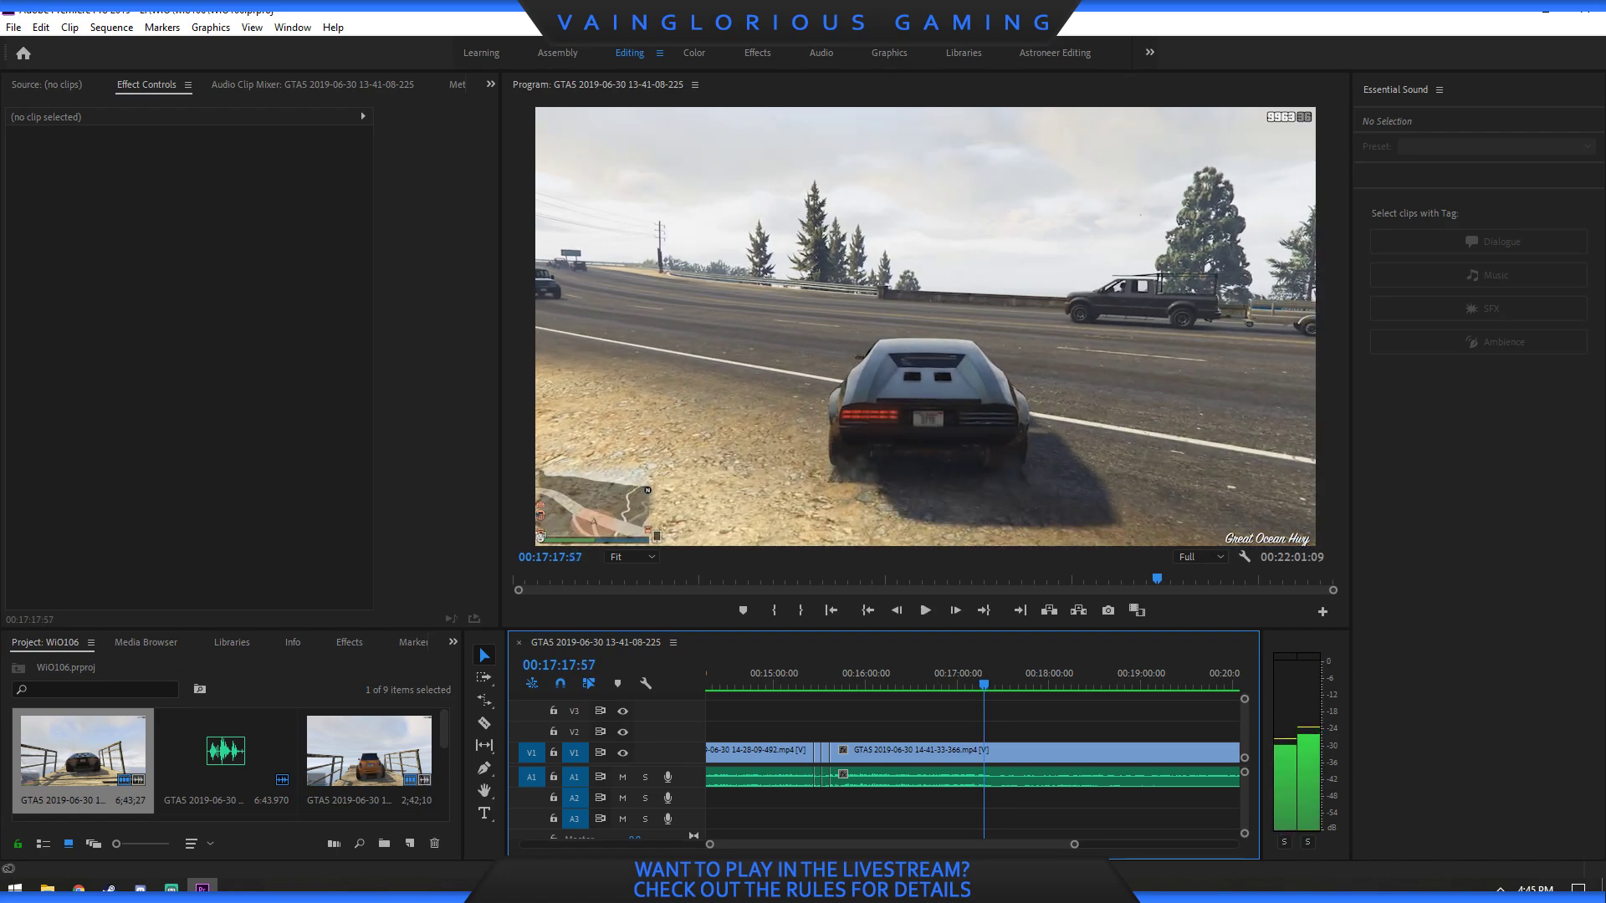
{"action": "key", "text": "Left"}
{"action": "key", "text": "Left"}
{"action": "key", "text": "Right"}
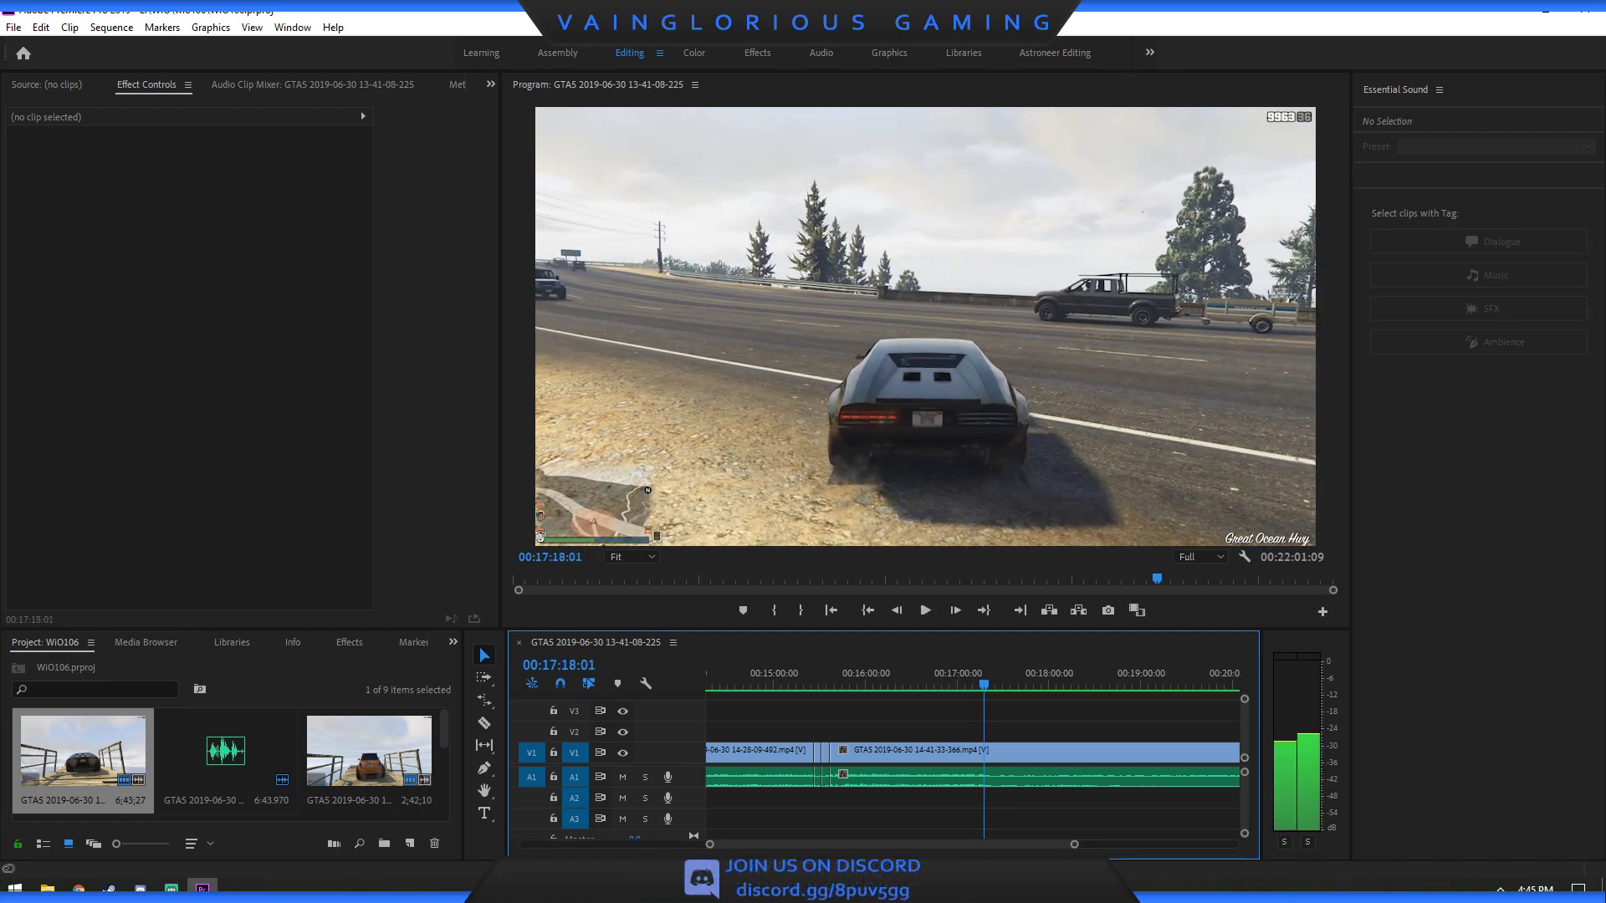
{"action": "key", "text": "c"}
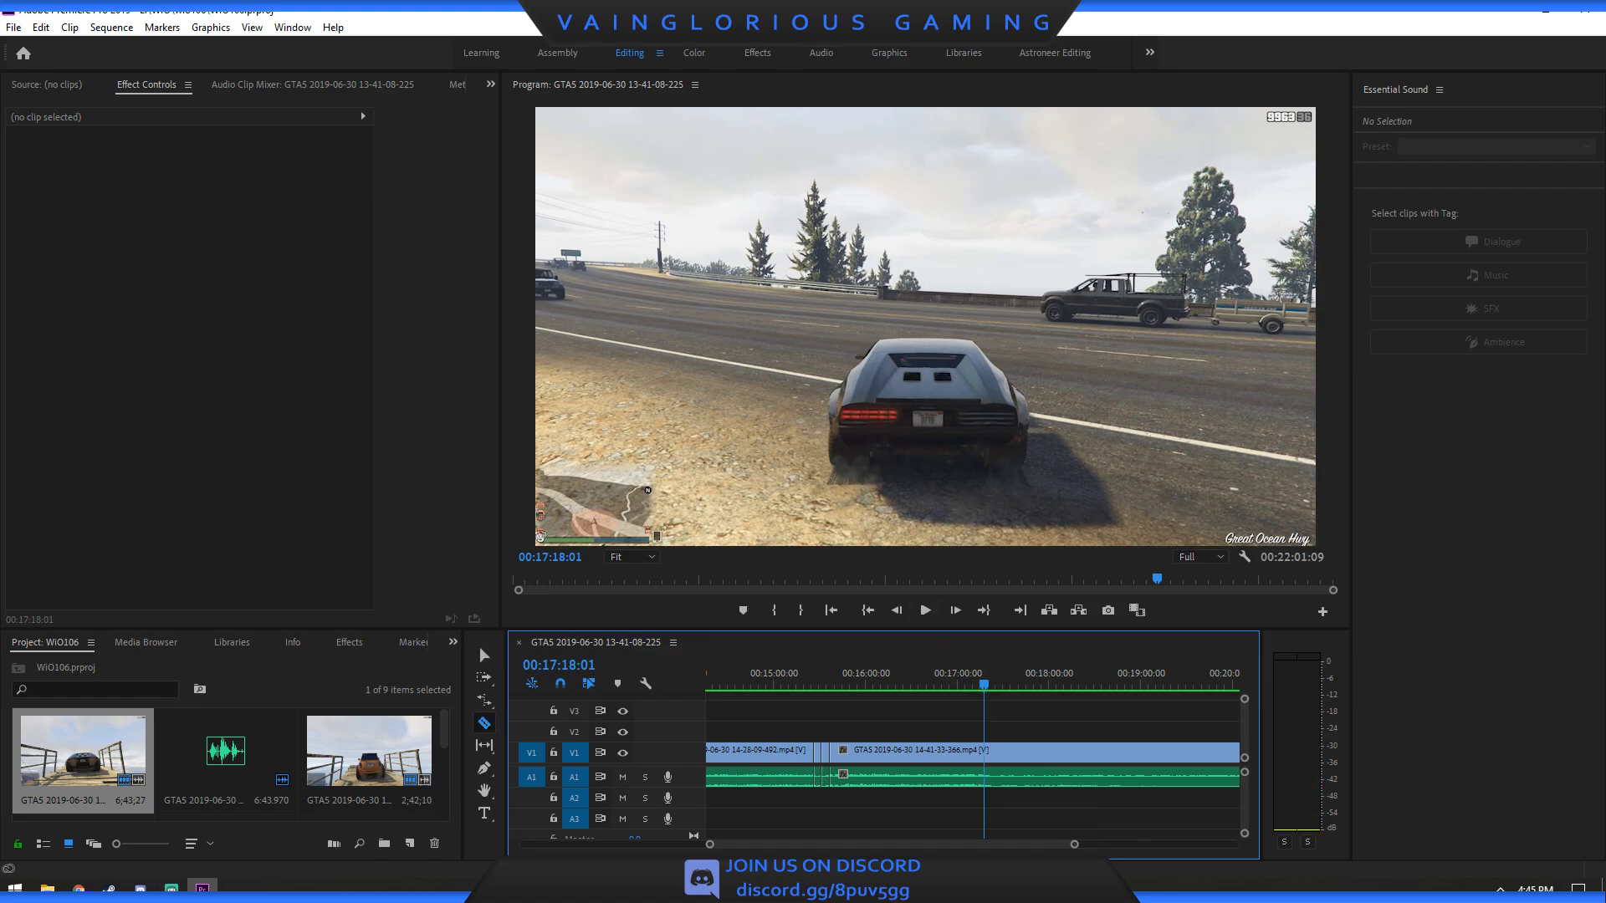
{"action": "key", "text": "Right"}
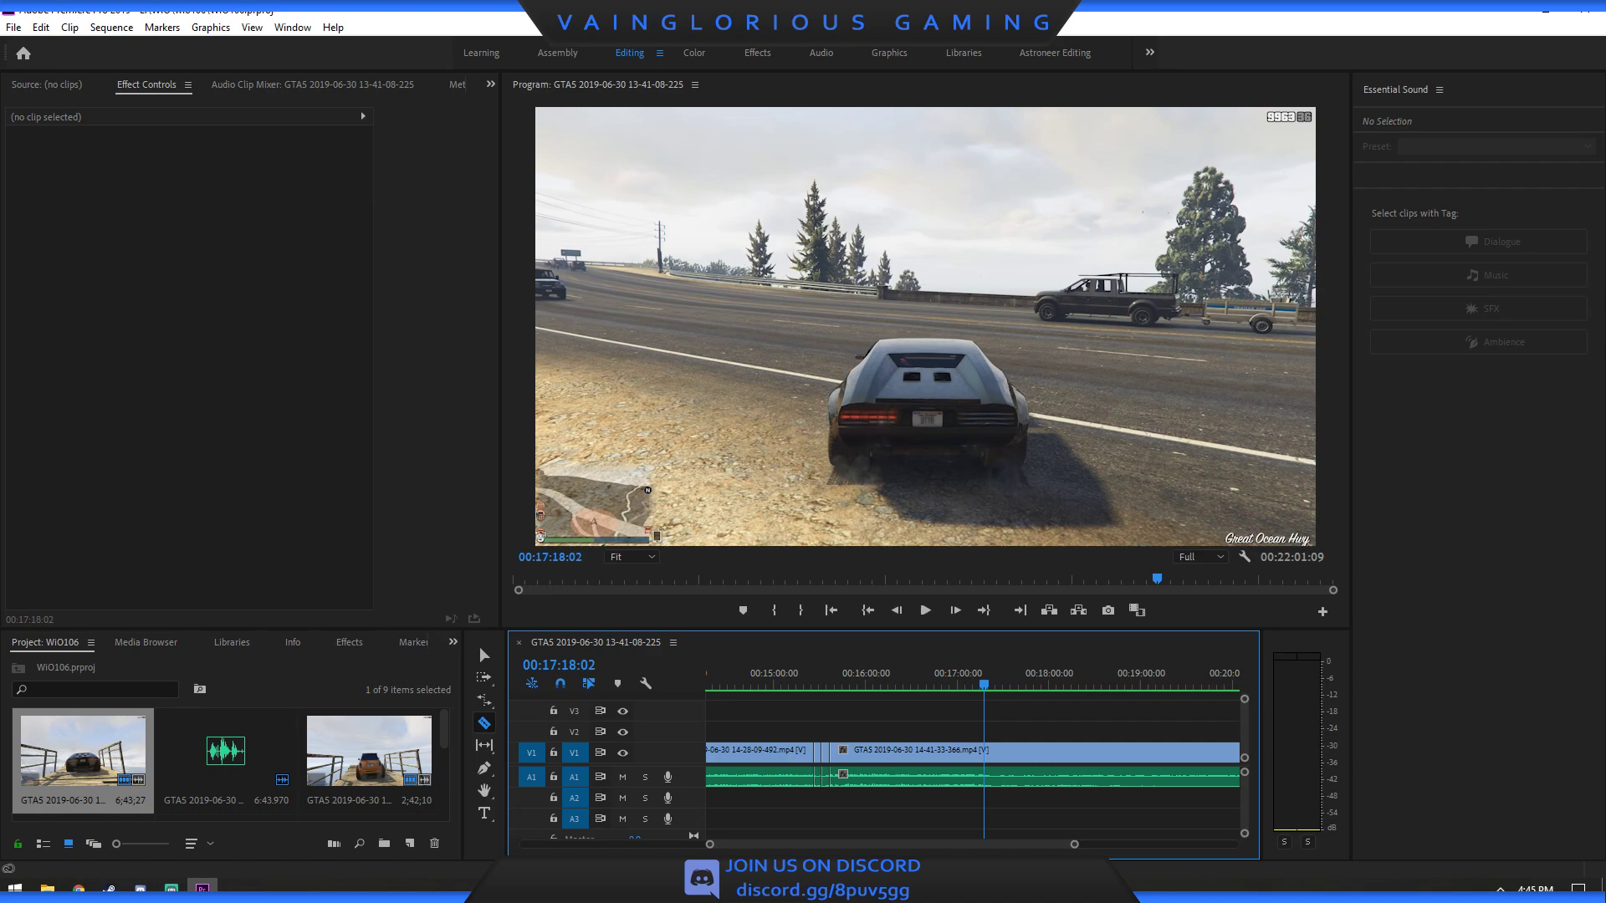
{"action": "key", "text": "Left"}
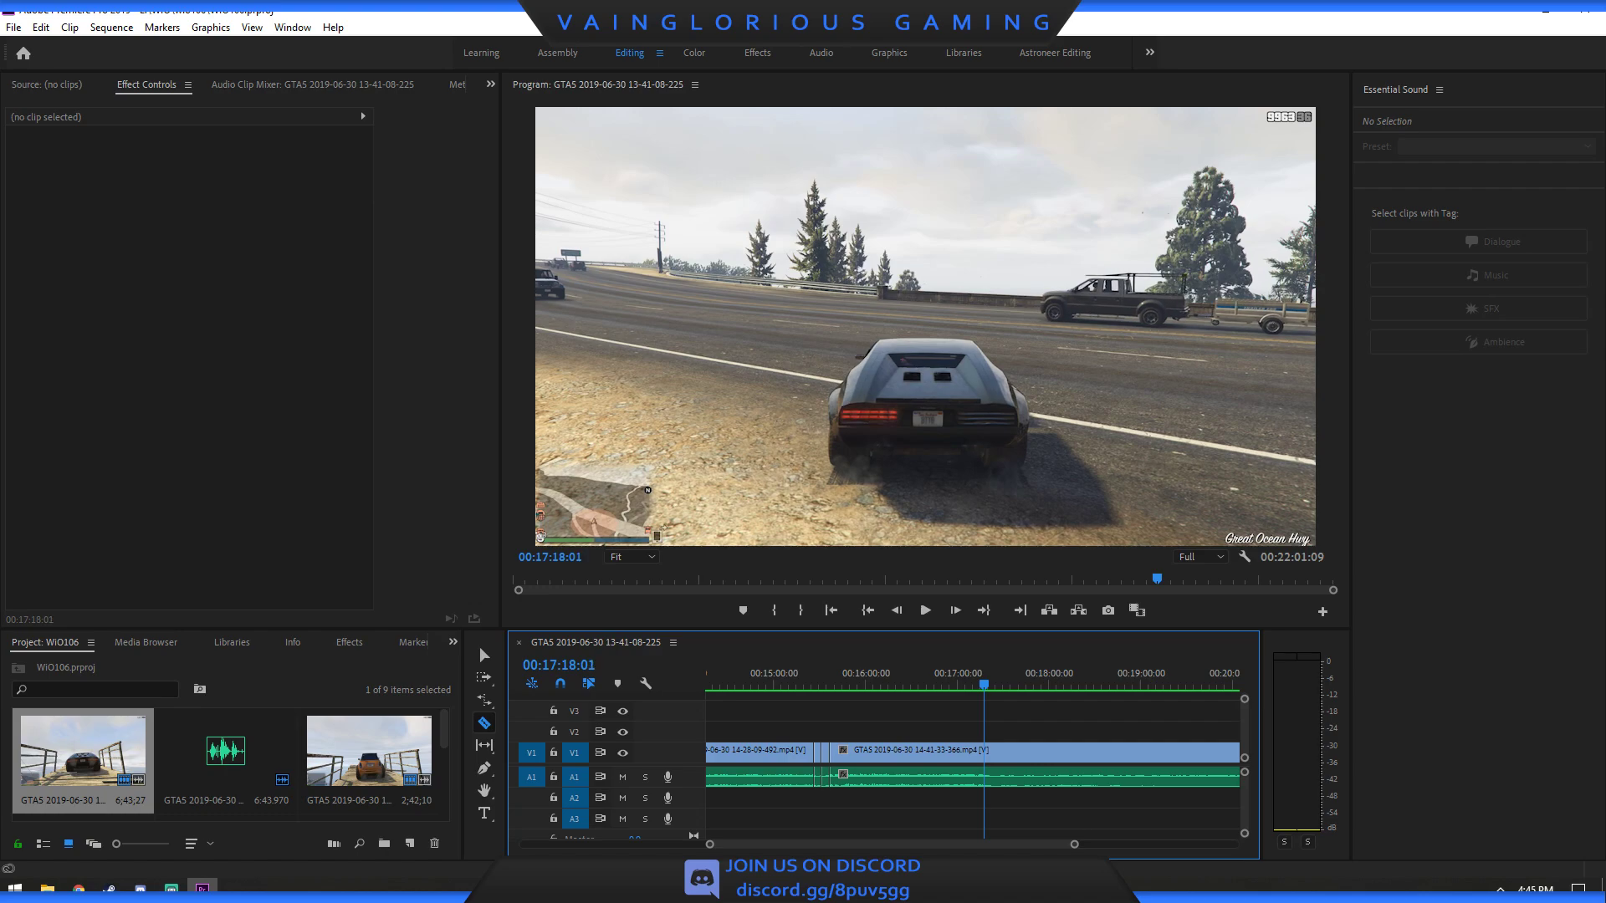
{"action": "key", "text": "Right"}
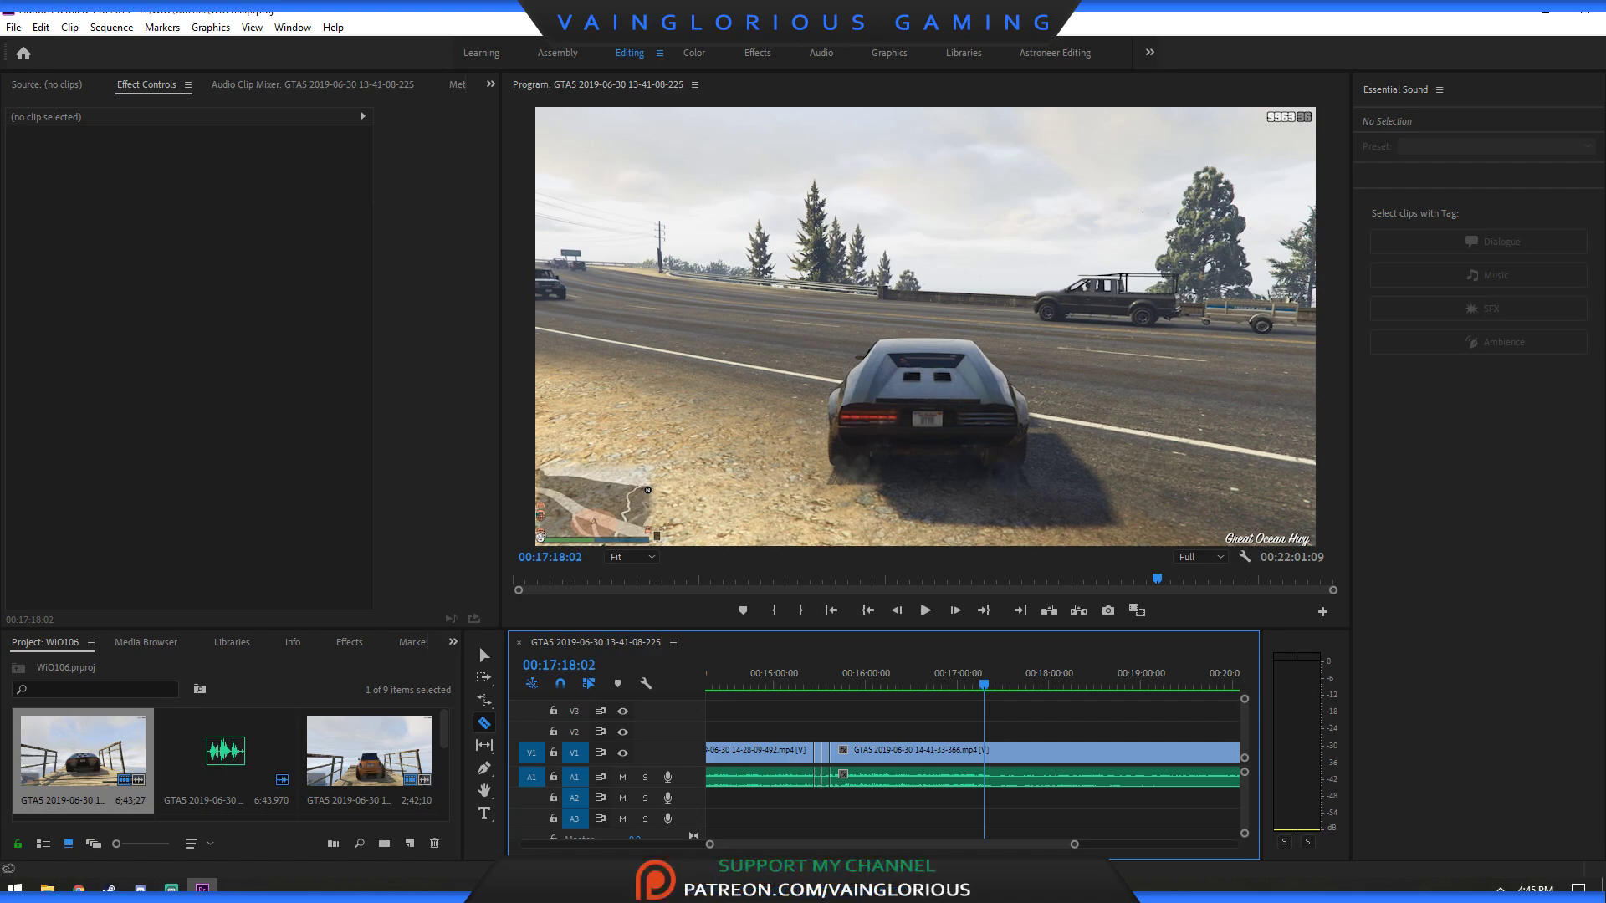
{"action": "left_click", "coordinate": [985, 753]}
Play on past the roadside stop and cut the 14-41-33-366 clip again at 00:17:23:02.
{"action": "key", "text": "space"}
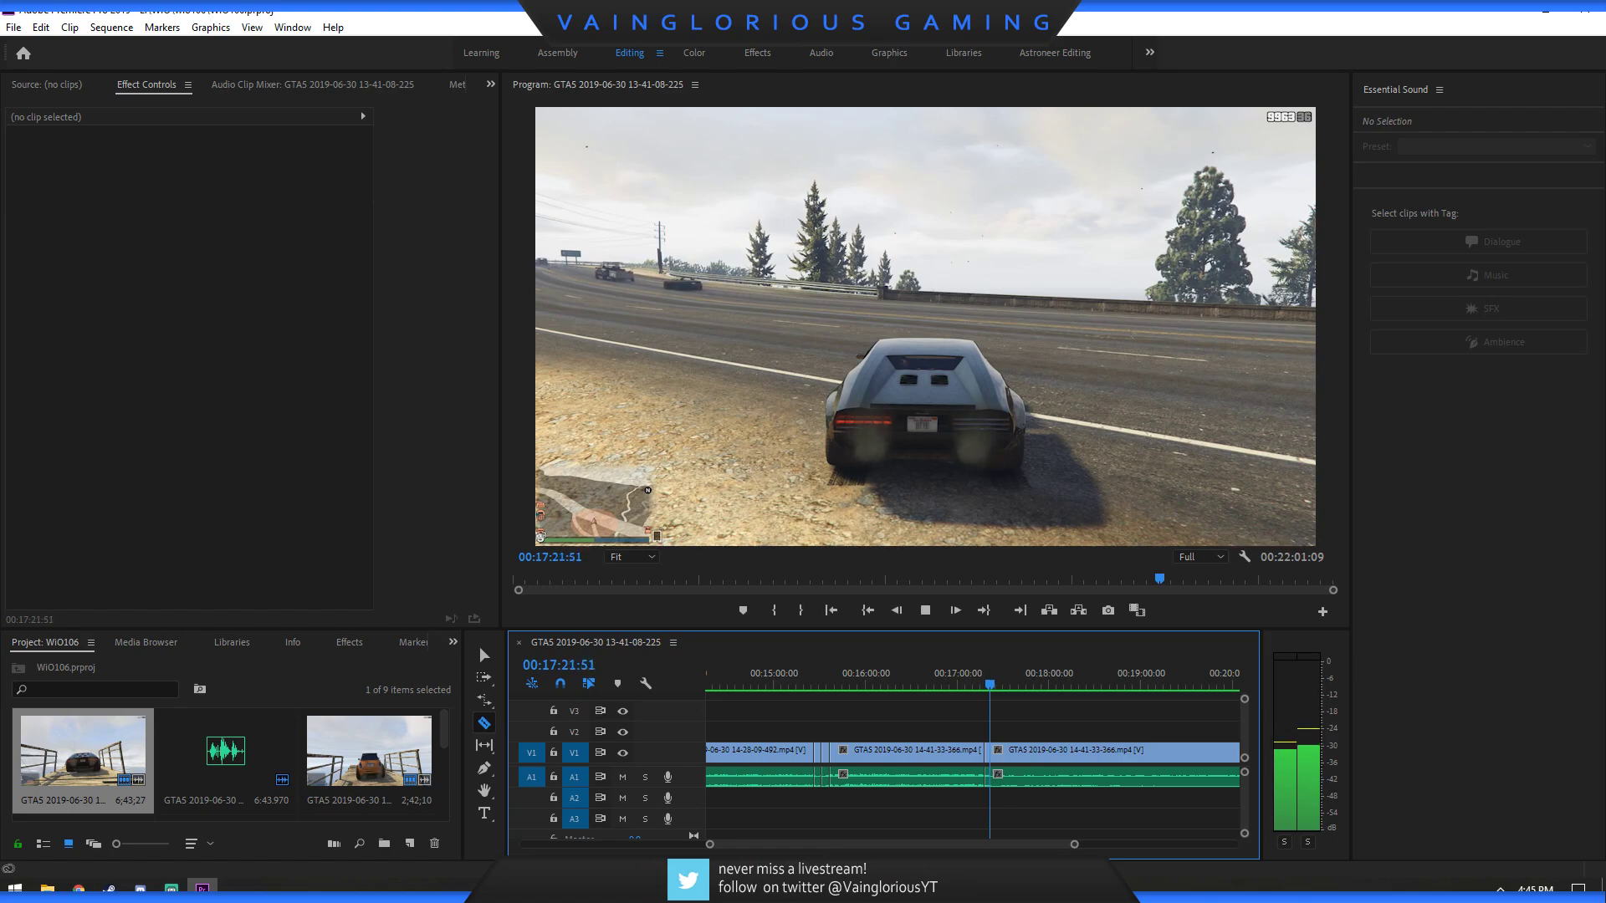
{"action": "key", "text": "space"}
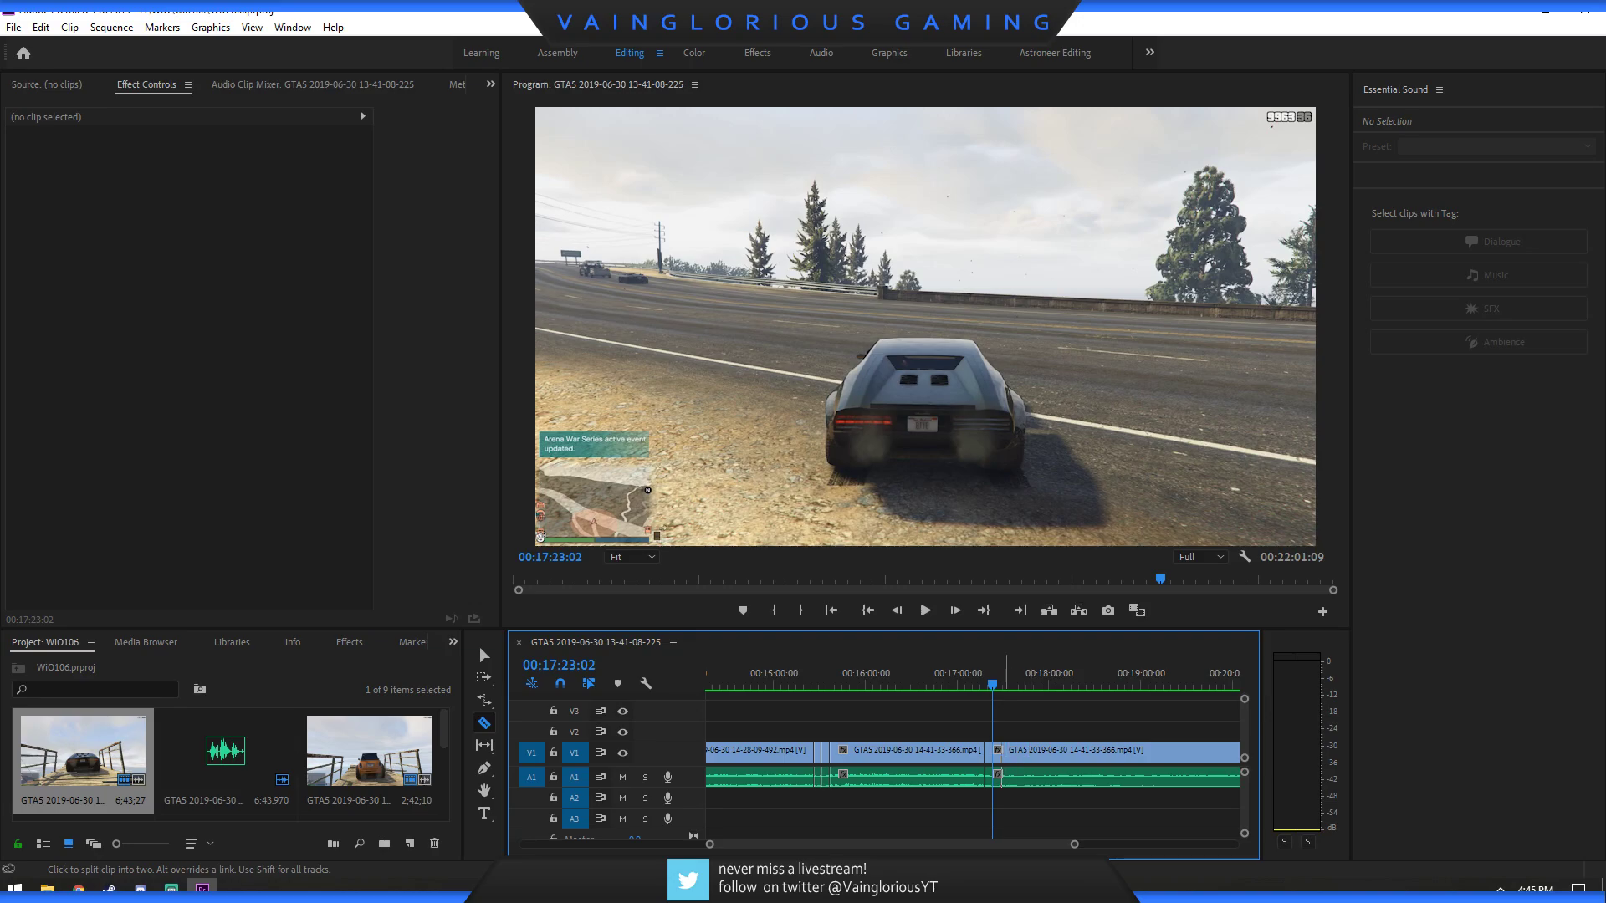
{"action": "left_click", "coordinate": [992, 753]}
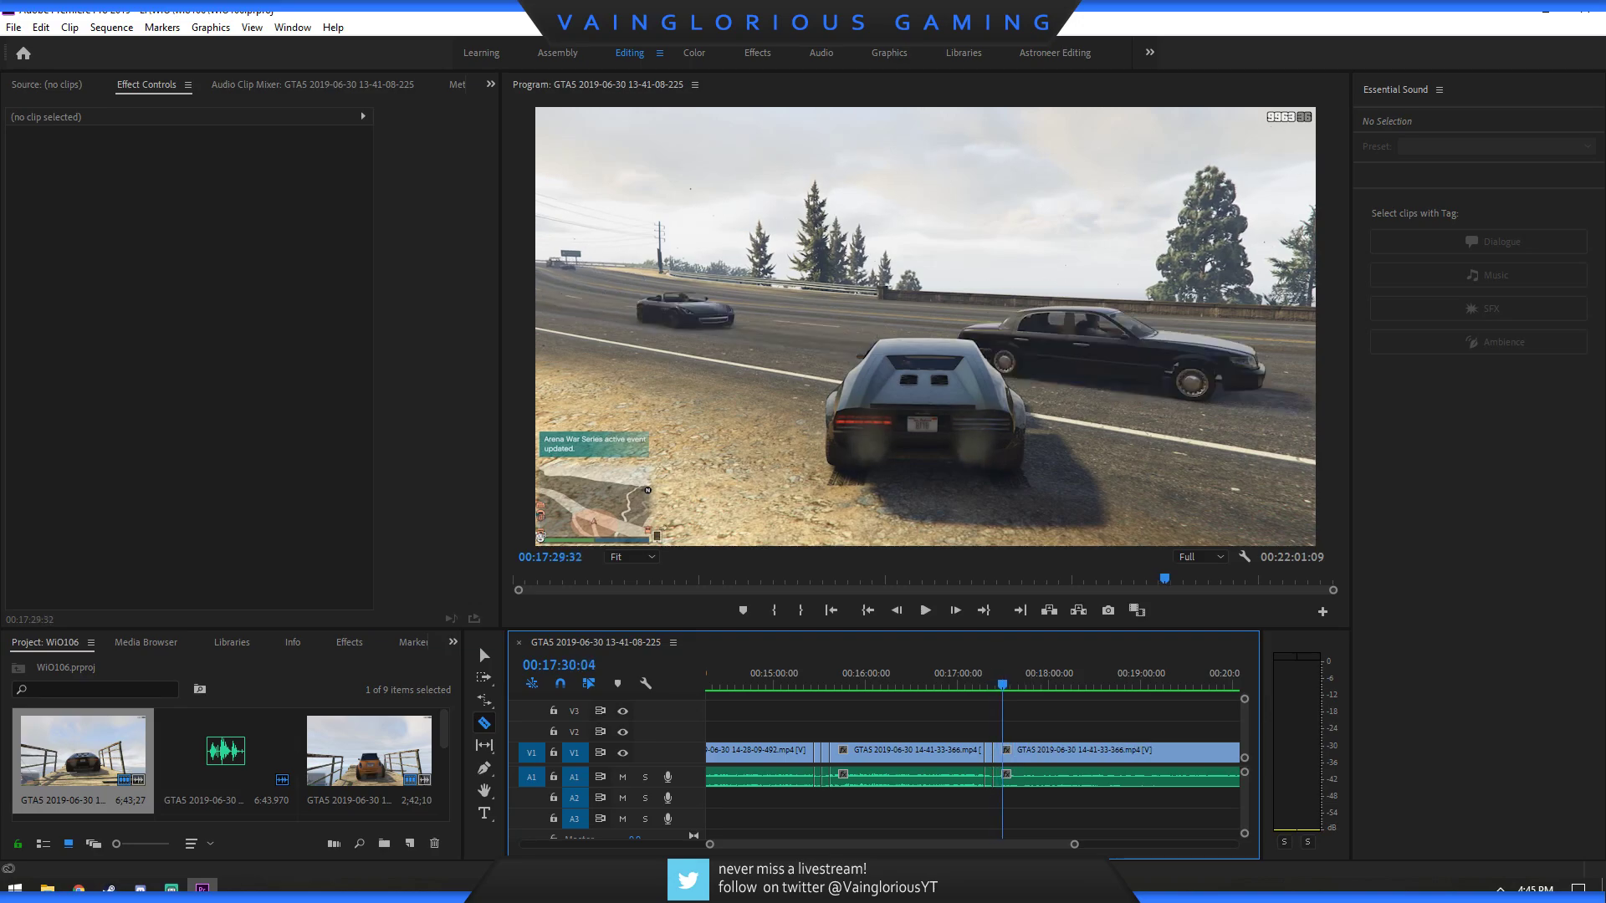
Advance to the shot of the muddy car parked beside the log yard and cut the 14-41-33-366 clip at 00:18:36:43.
{"action": "key", "text": "space"}
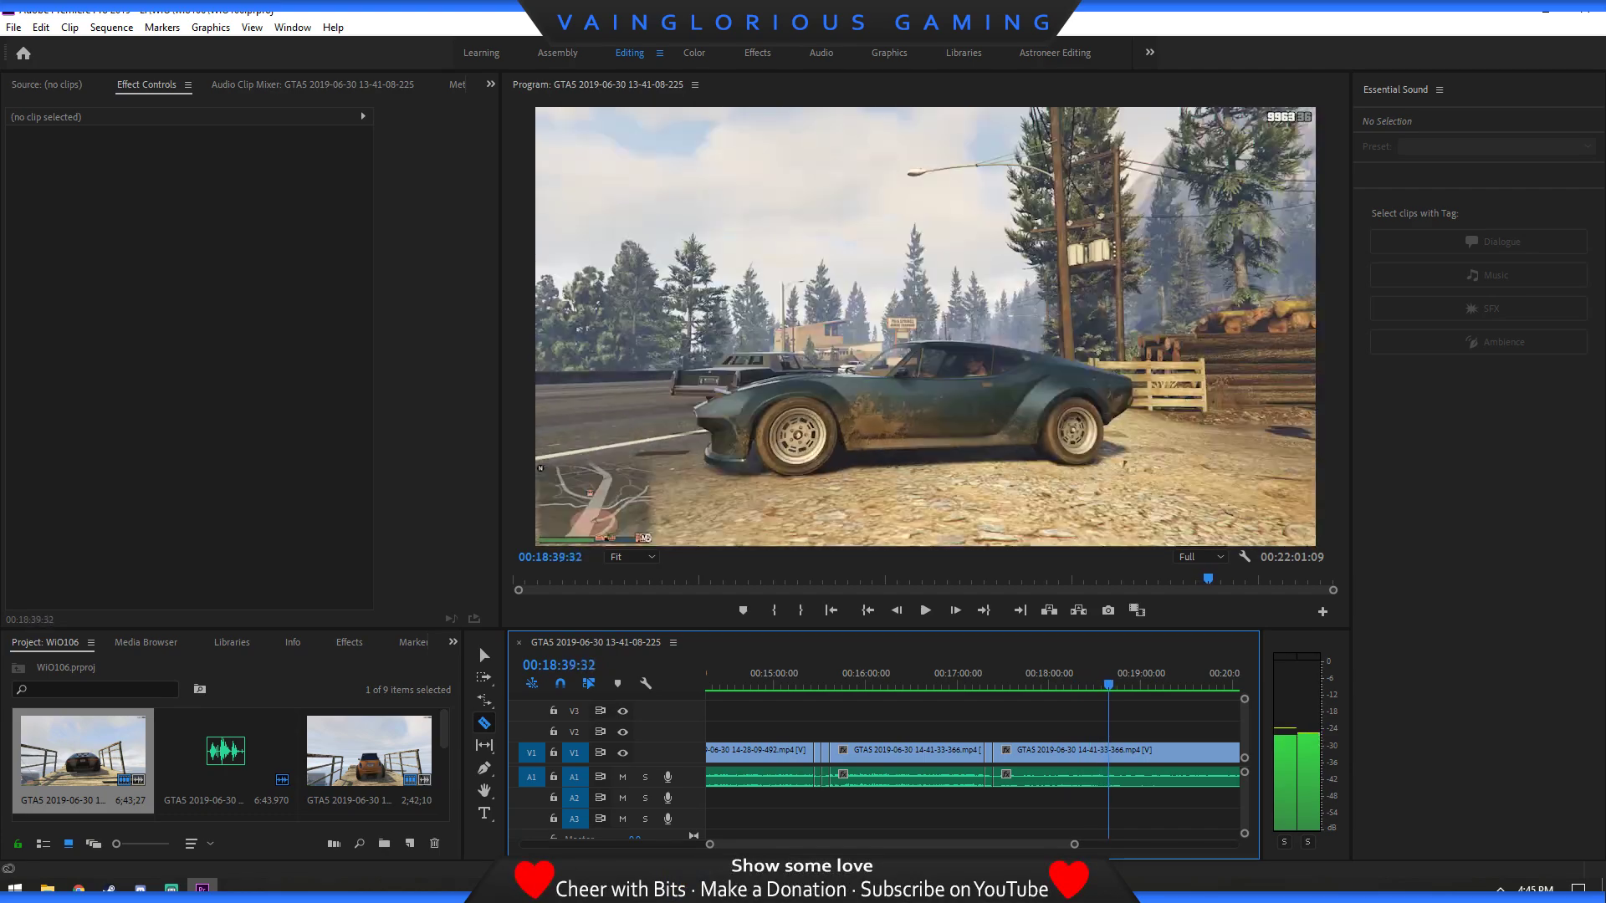
{"action": "key", "text": "j"}
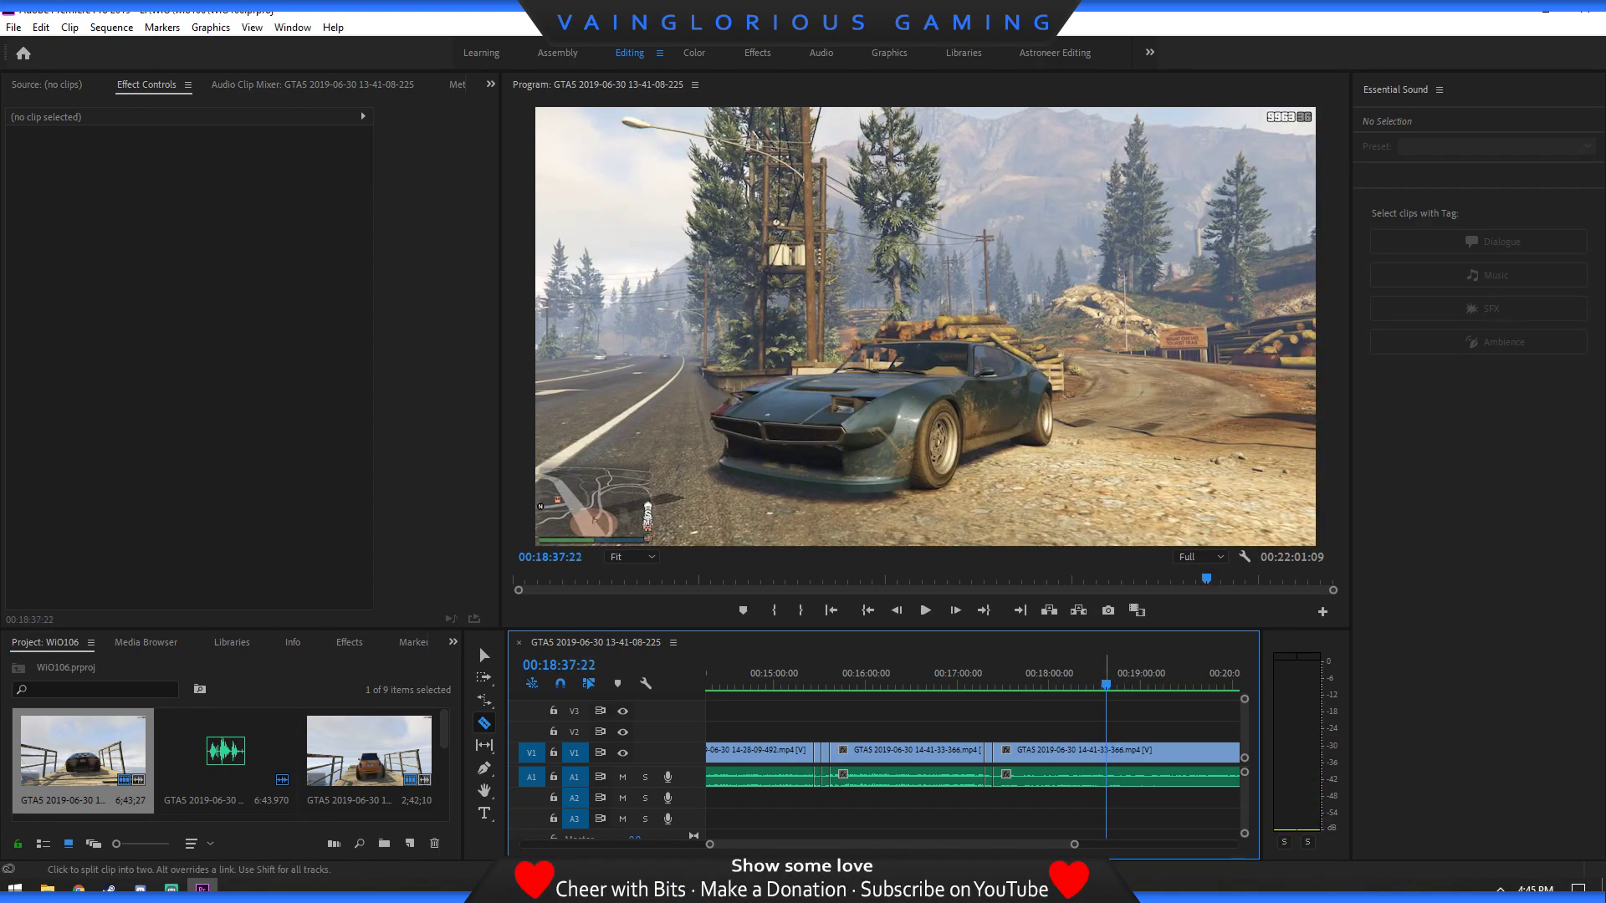
{"action": "key", "text": "space"}
{"action": "key", "text": "Left"}
{"action": "key", "text": "Left"}
{"action": "key", "text": "Left"}
{"action": "key", "text": "Left"}
{"action": "key", "text": "Left"}
{"action": "key", "text": "Left"}
{"action": "key", "text": "Left"}
{"action": "key", "text": "Left"}
{"action": "key", "text": "Left"}
{"action": "key", "text": "Left"}
{"action": "key", "text": "Left"}
{"action": "key", "text": "Left"}
{"action": "key", "text": "Left"}
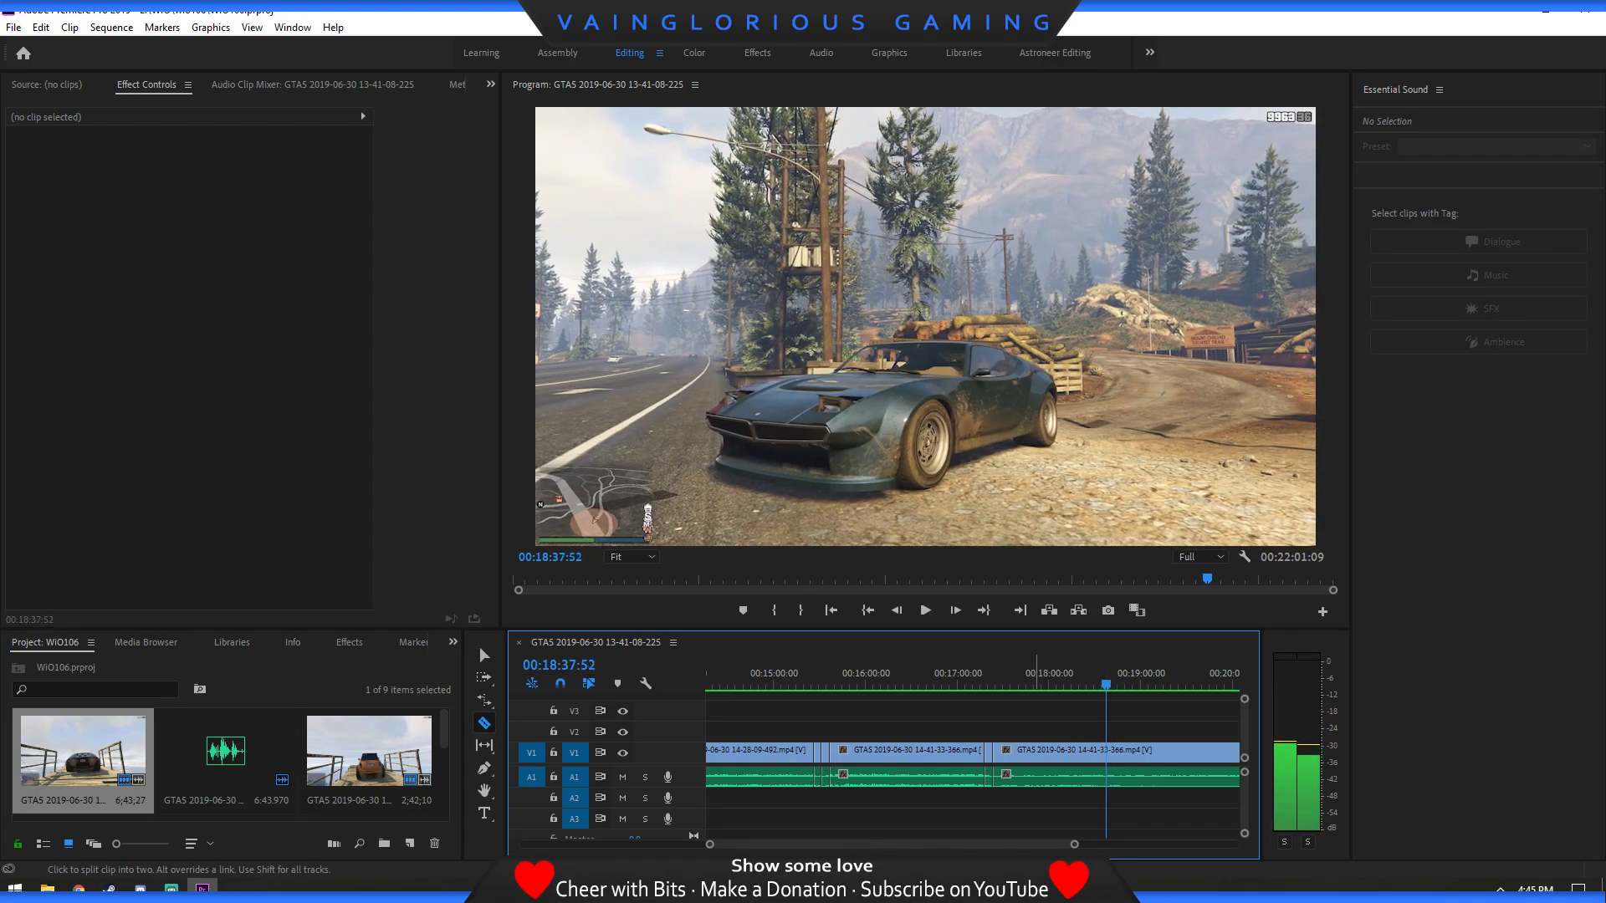
{"action": "key", "text": "Left"}
{"action": "key", "text": "Left"}
{"action": "key", "text": "Left"}
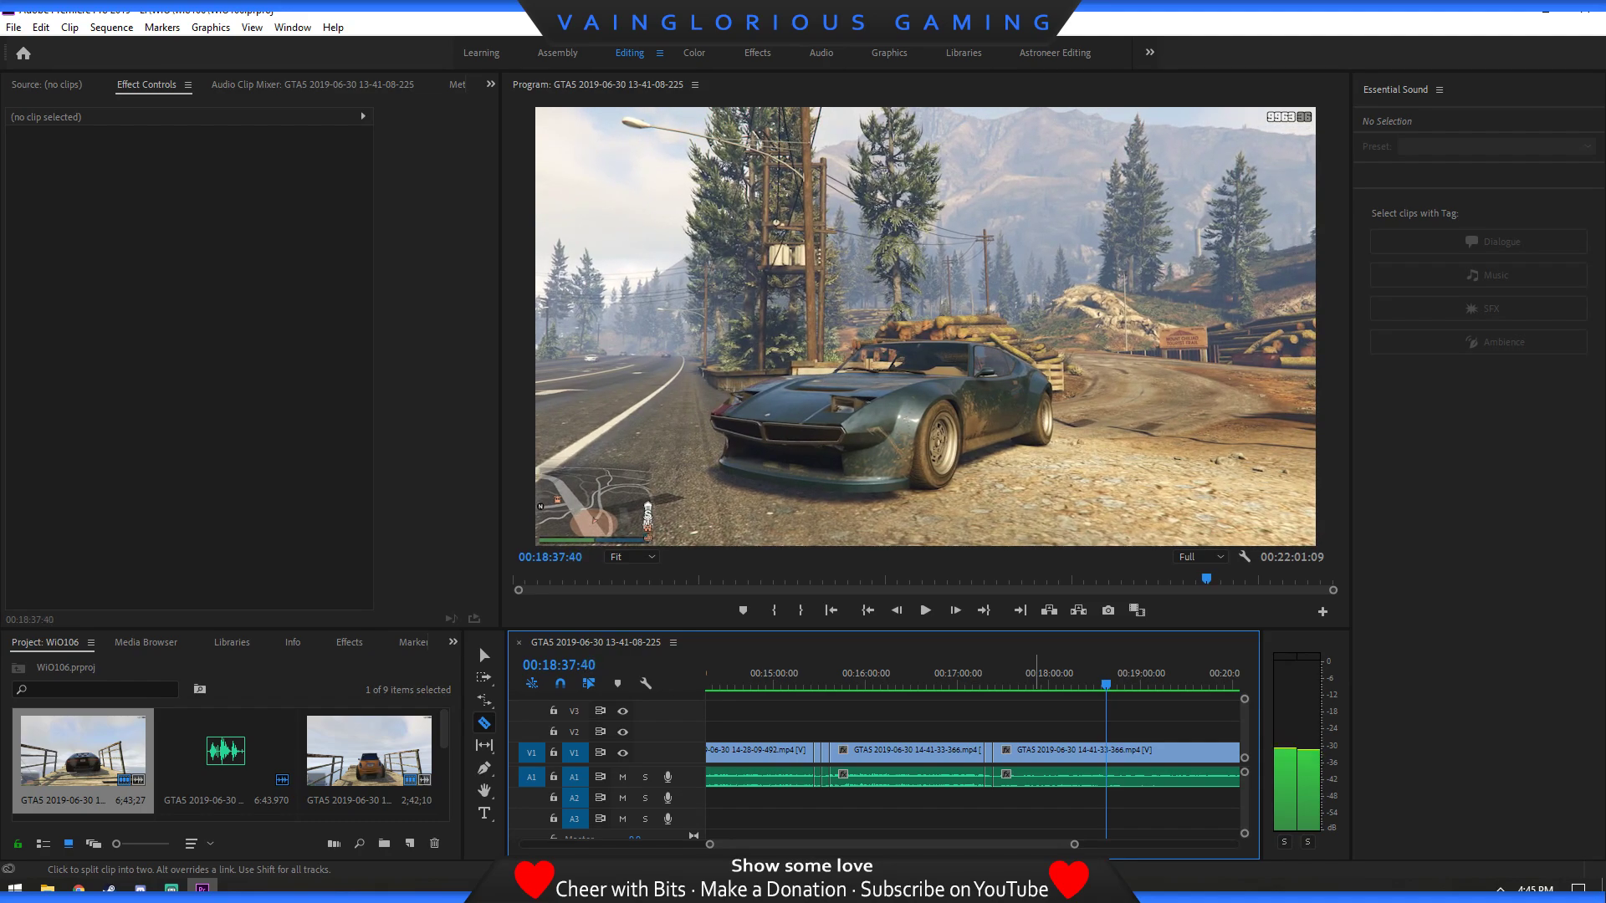
{"action": "key", "text": "Left"}
{"action": "key", "text": "Right"}
{"action": "key", "text": "Right"}
{"action": "key", "text": "Left"}
{"action": "key", "text": "Right"}
{"action": "key", "text": "Left"}
{"action": "key", "text": "Right"}
{"action": "key", "text": "Left"}
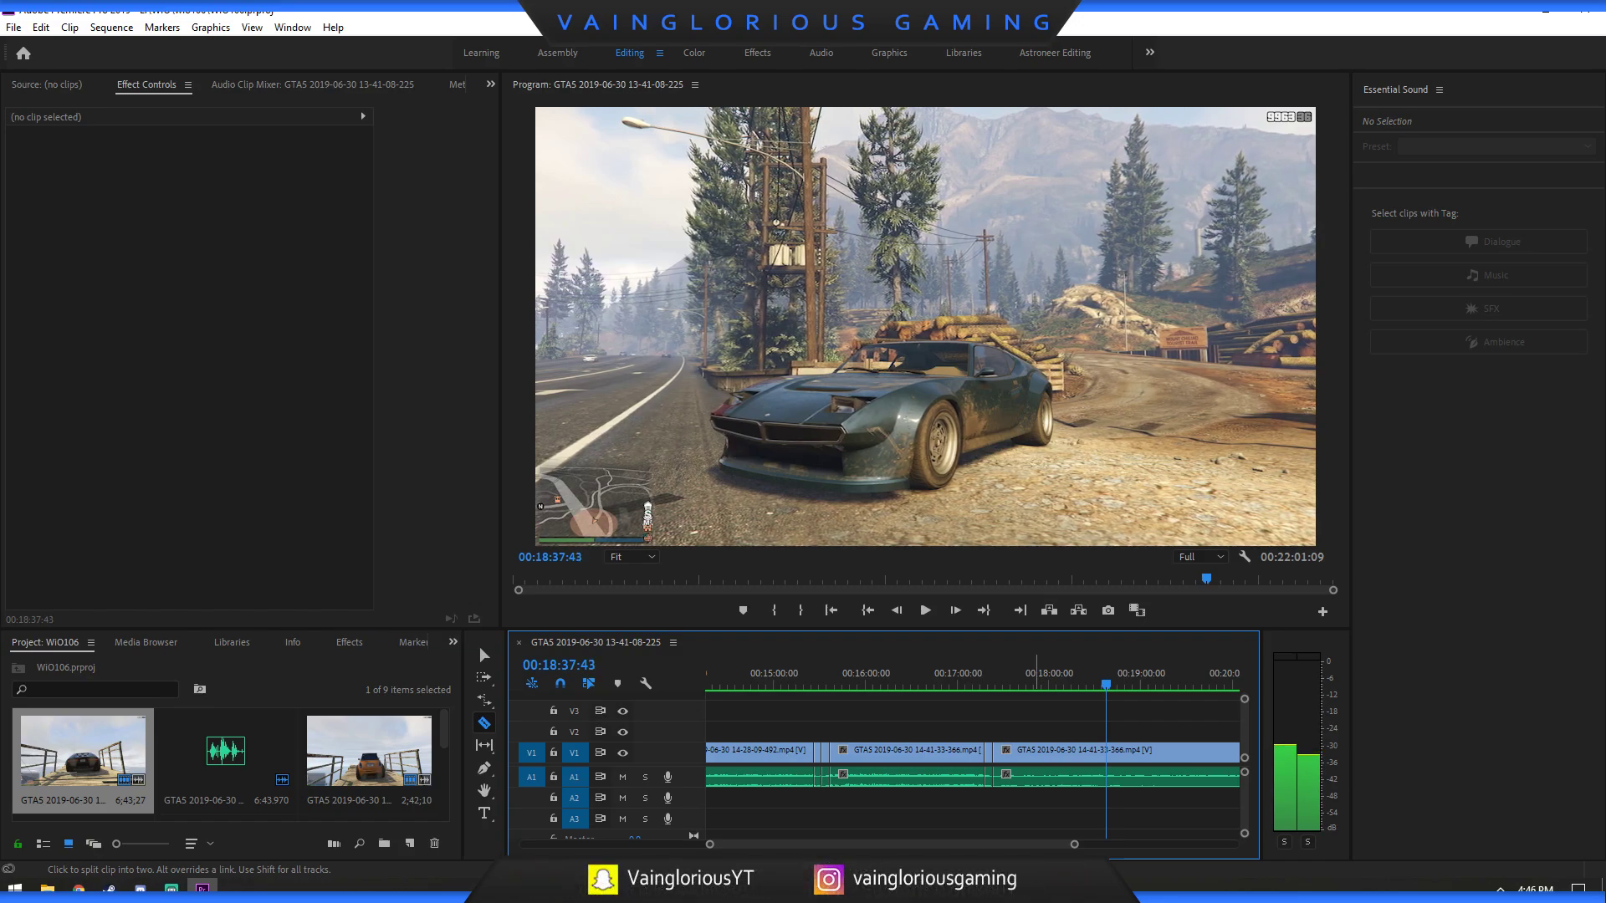
{"action": "key", "text": "Left"}
{"action": "key", "text": "Left"}
{"action": "key", "text": "Left"}
{"action": "key", "text": "Left"}
{"action": "key", "text": "Left"}
{"action": "key", "text": "Left"}
{"action": "key", "text": "Left"}
{"action": "key", "text": "Left"}
{"action": "key", "text": "Left"}
{"action": "key", "text": "Left"}
{"action": "key", "text": "Left"}
{"action": "key", "text": "Left"}
{"action": "key", "text": "Left"}
{"action": "key", "text": "Left"}
{"action": "key", "text": "Left"}
{"action": "key", "text": "Left"}
{"action": "key", "text": "Left"}
{"action": "key", "text": "Left"}
{"action": "key", "text": "Left"}
{"action": "key", "text": "Left"}
{"action": "key", "text": "Left"}
{"action": "key", "text": "Left"}
{"action": "key", "text": "Left"}
{"action": "key", "text": "Left"}
{"action": "key", "text": "Left"}
{"action": "key", "text": "Left"}
{"action": "key", "text": "Left"}
{"action": "key", "text": "Left"}
{"action": "key", "text": "Left"}
{"action": "key", "text": "Left"}
{"action": "key", "text": "Left"}
{"action": "key", "text": "Left"}
{"action": "key", "text": "Left"}
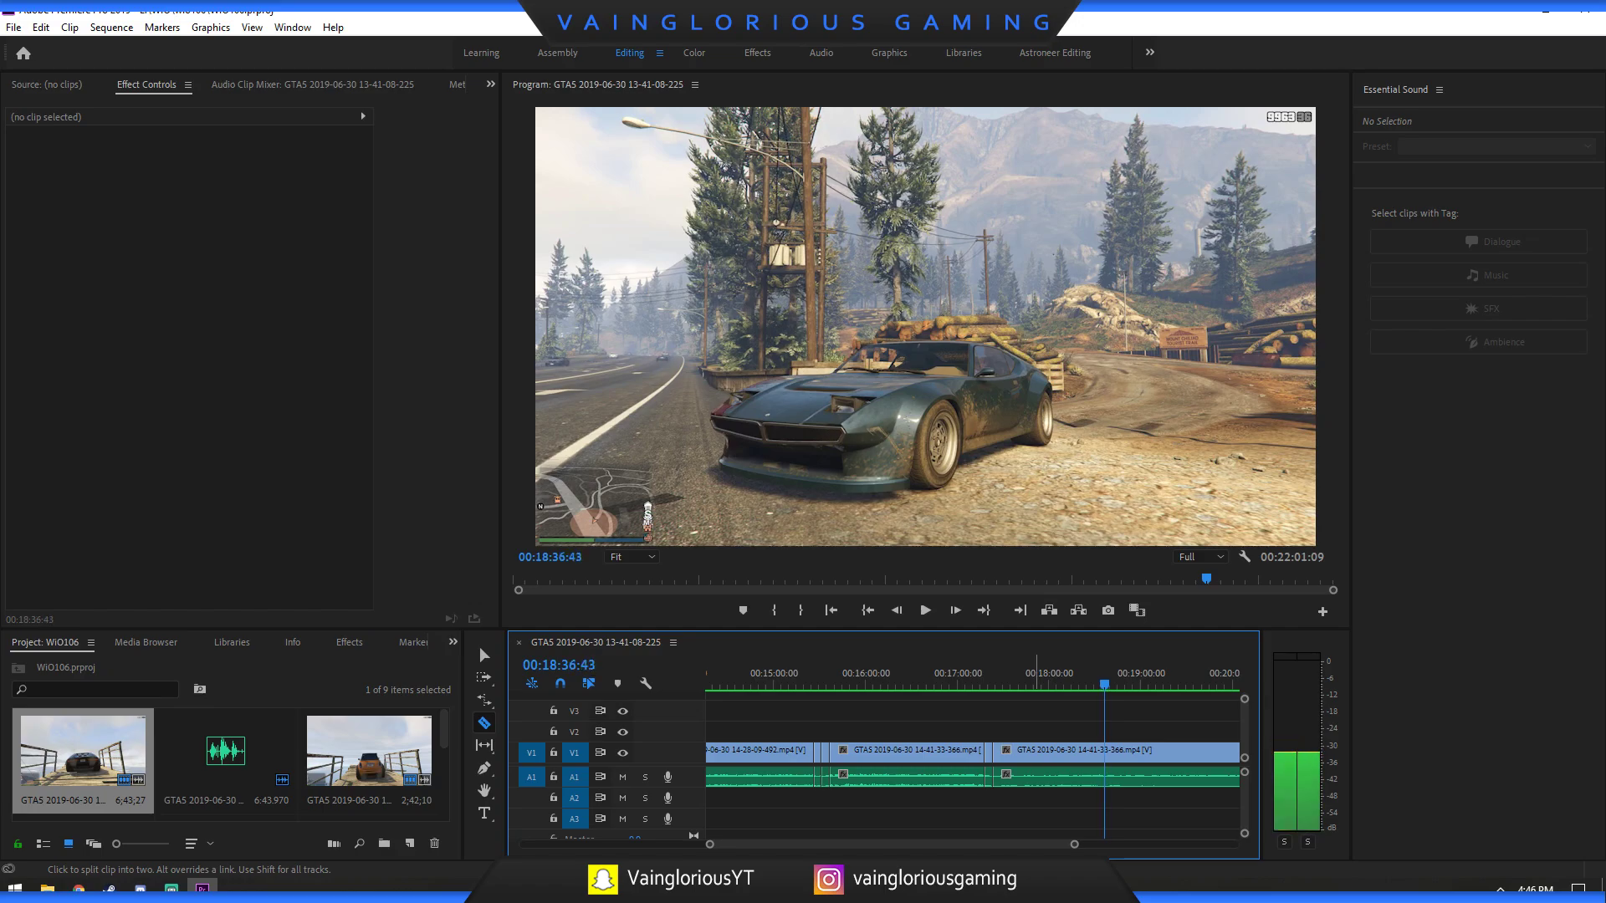
{"action": "key", "text": "ctrl+k"}
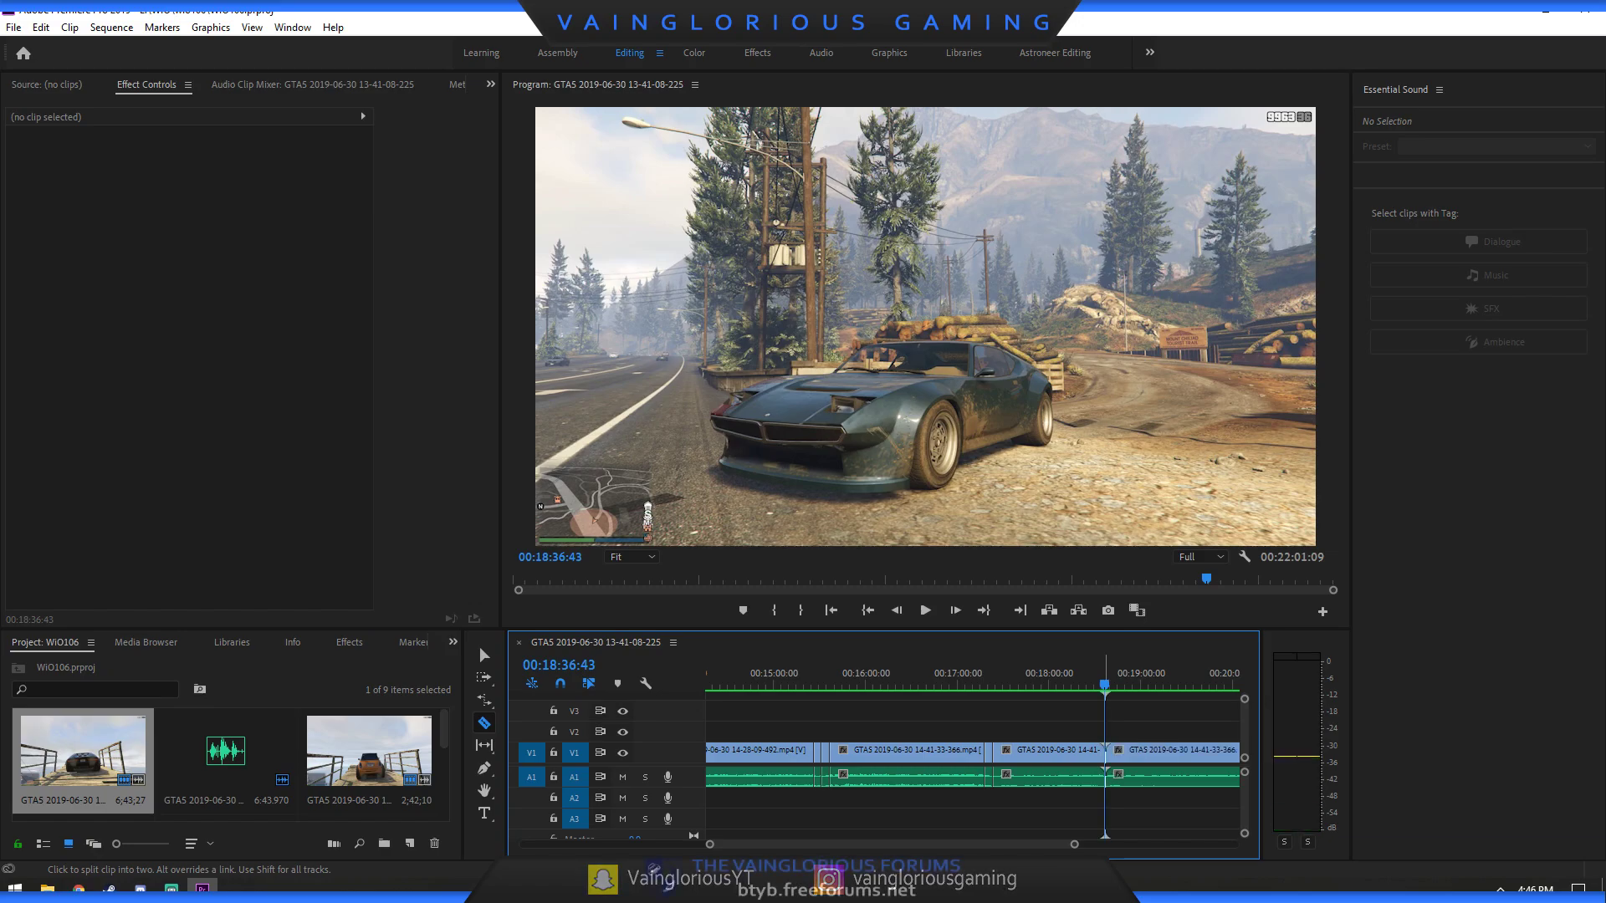
Ripple delete the 14-41-33-366 section between 00:17:23:02 and 00:18:36:43.
{"action": "key", "text": "v"}
{"action": "left_click", "coordinate": [1051, 765]}
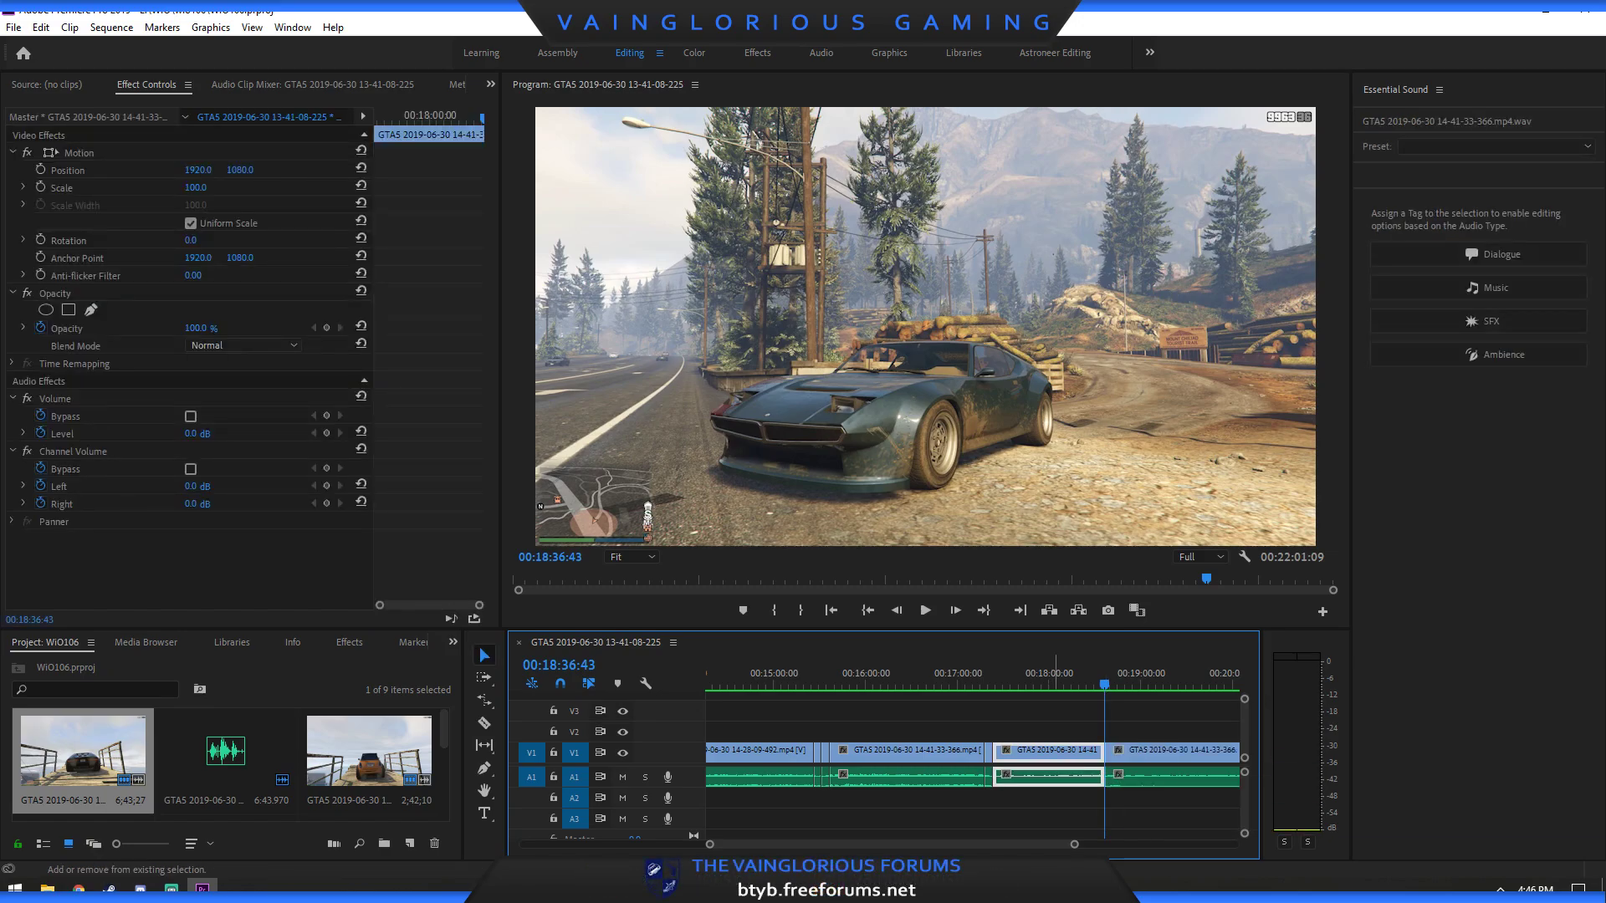
{"action": "key", "text": "shift+Delete"}
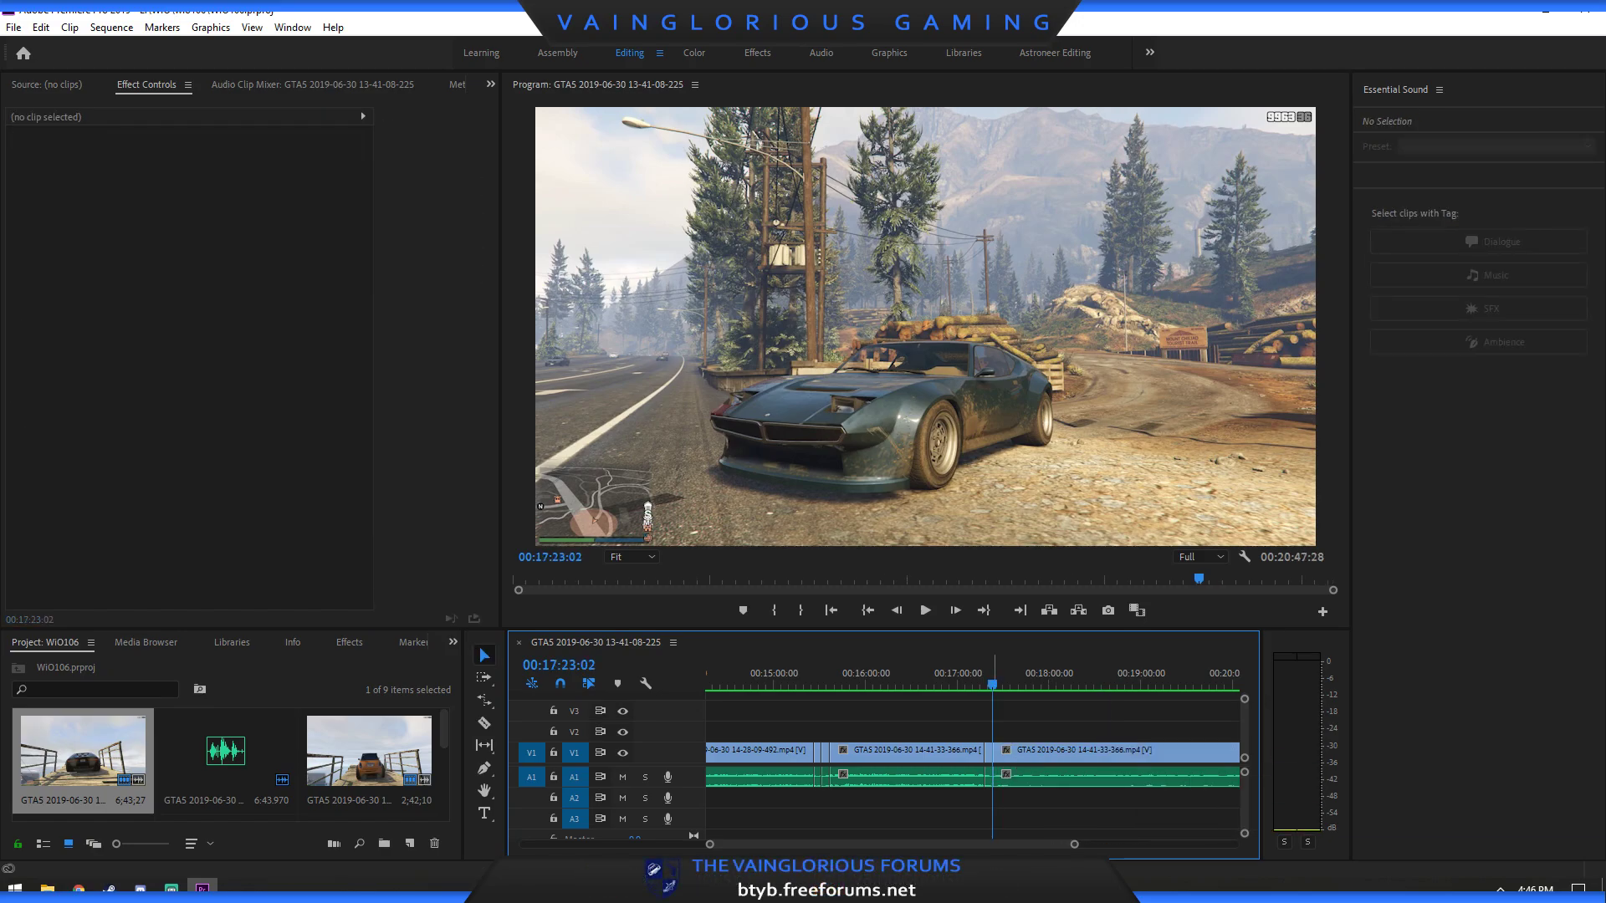
Review the remaining parked-car footage from 00:17:23:02 towards the end of the sequence.
{"action": "left_click_drag", "start_coordinate": [992, 683], "coordinate": [1139, 683]}
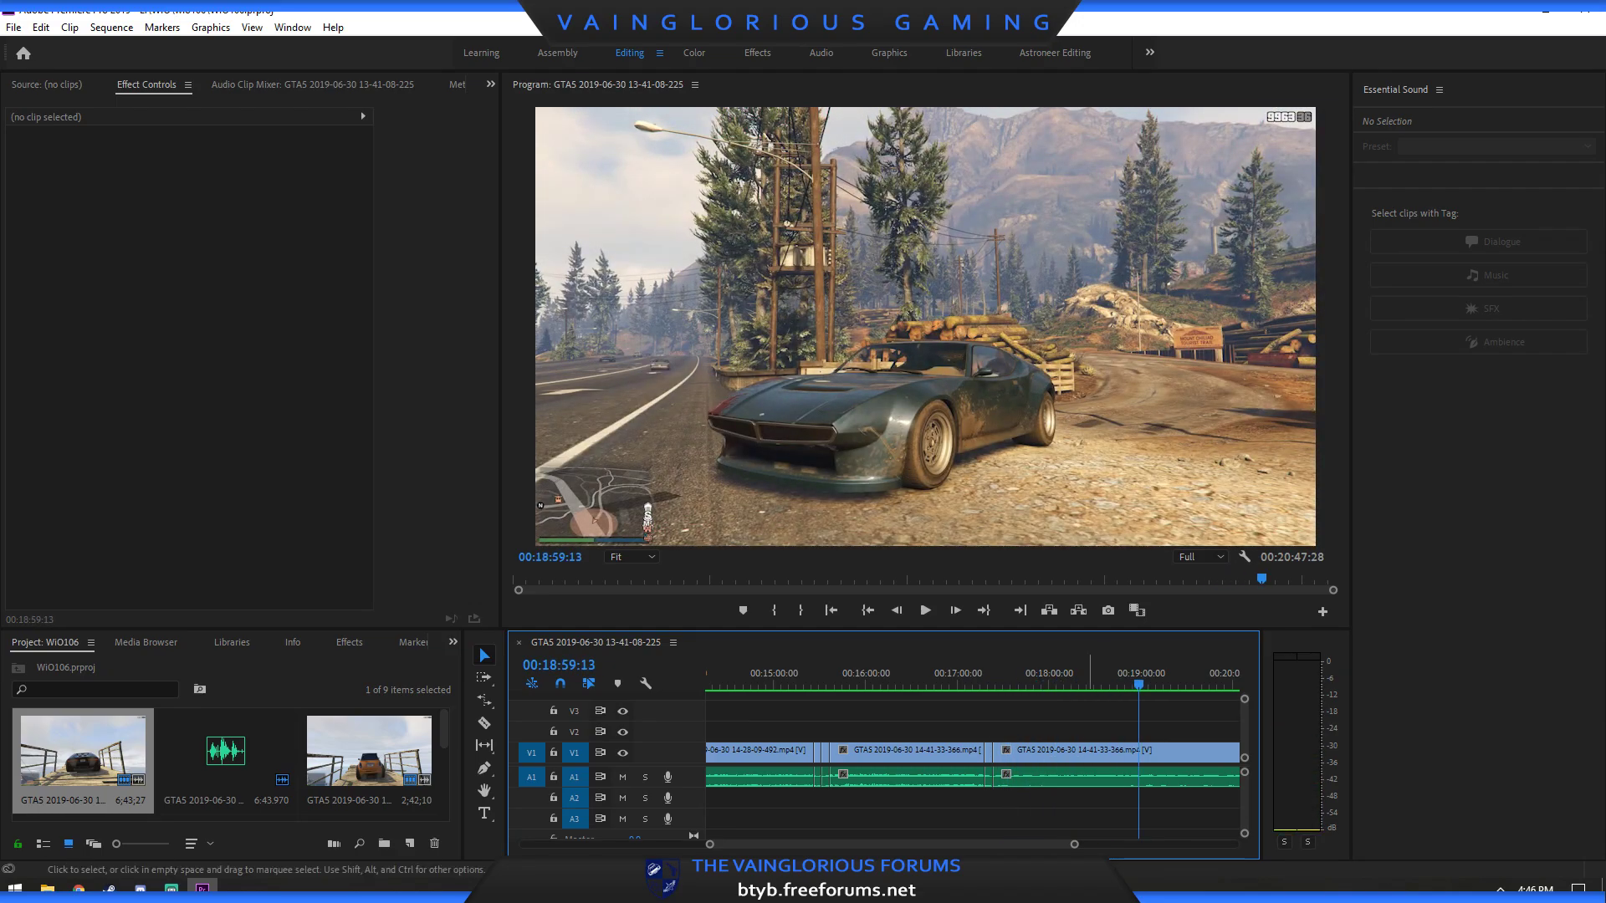
{"action": "key", "text": "minus"}
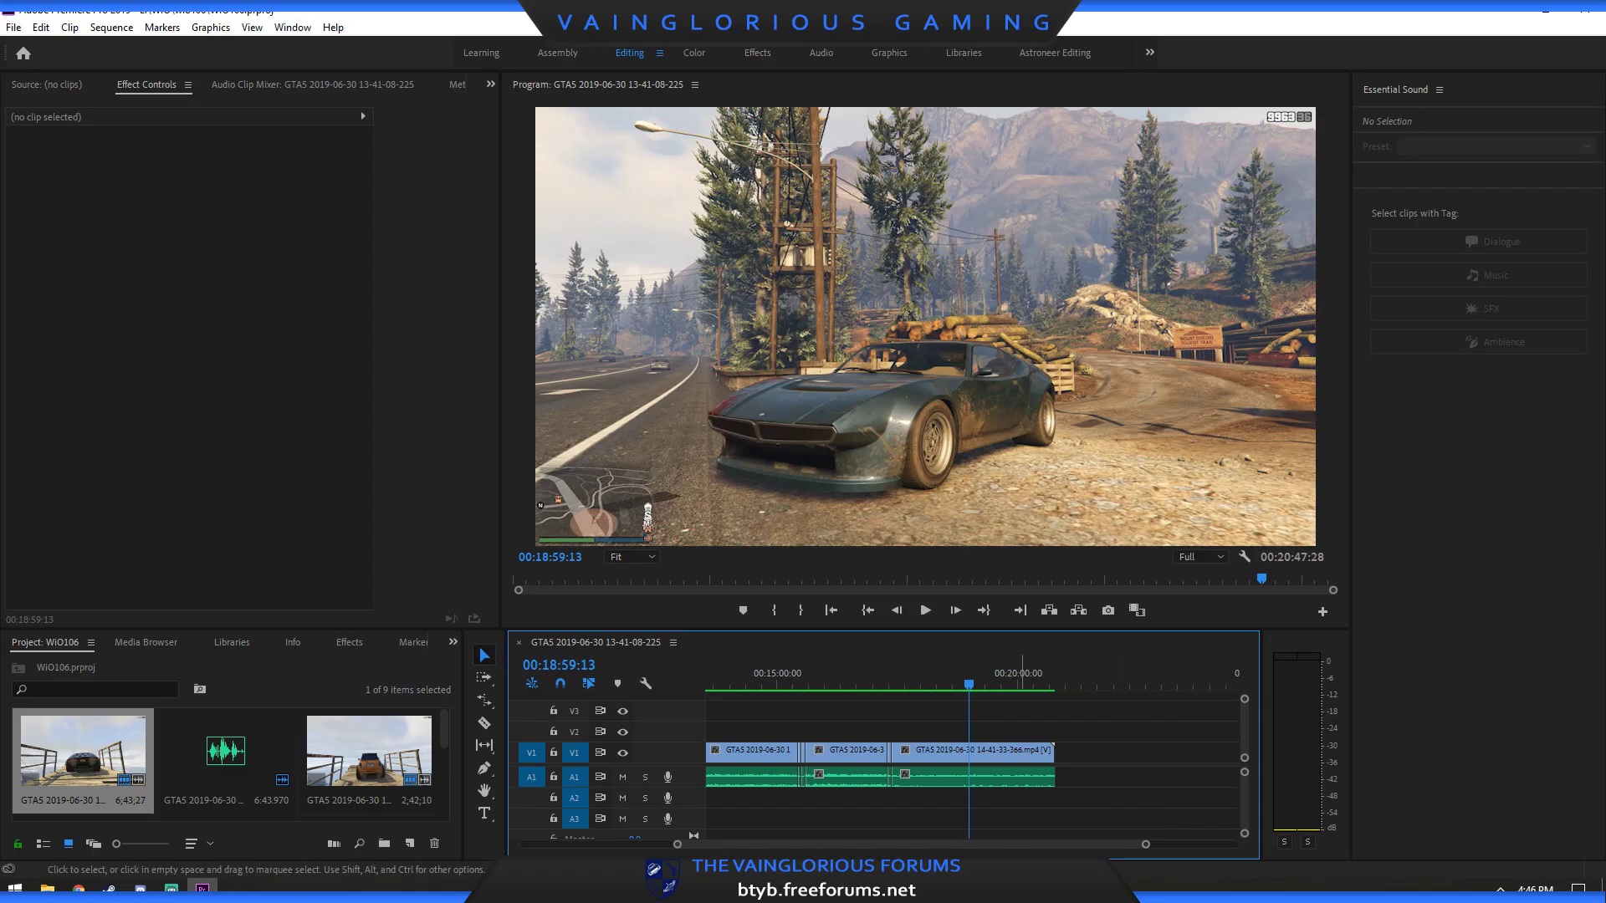
{"action": "left_click_drag", "start_coordinate": [968, 684], "coordinate": [905, 683]}
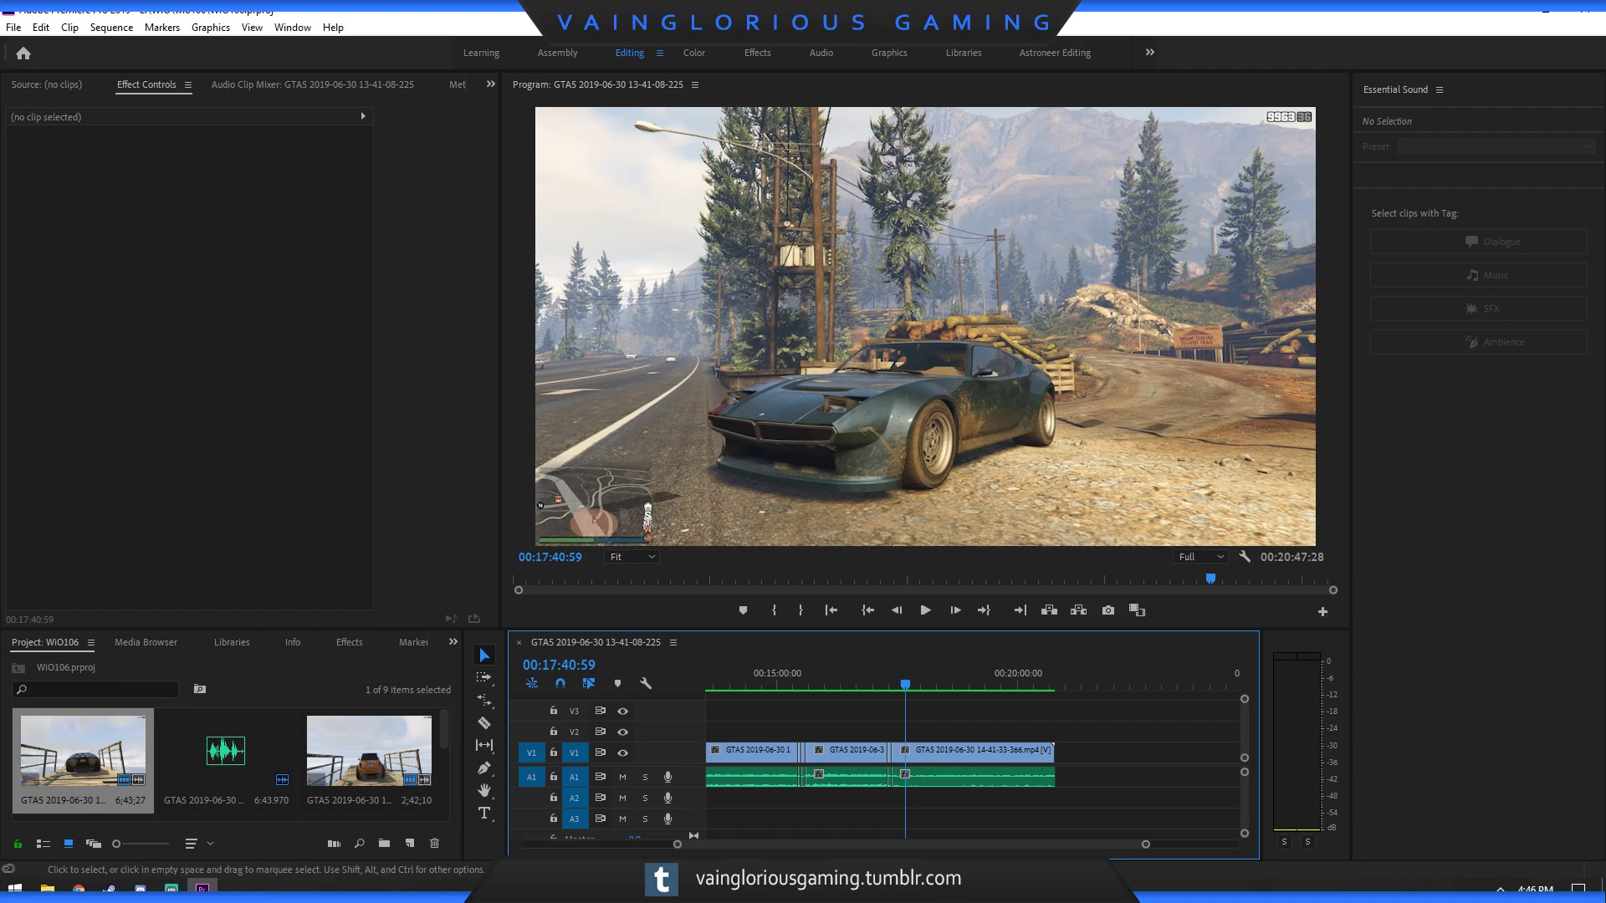
{"action": "key", "text": "l"}
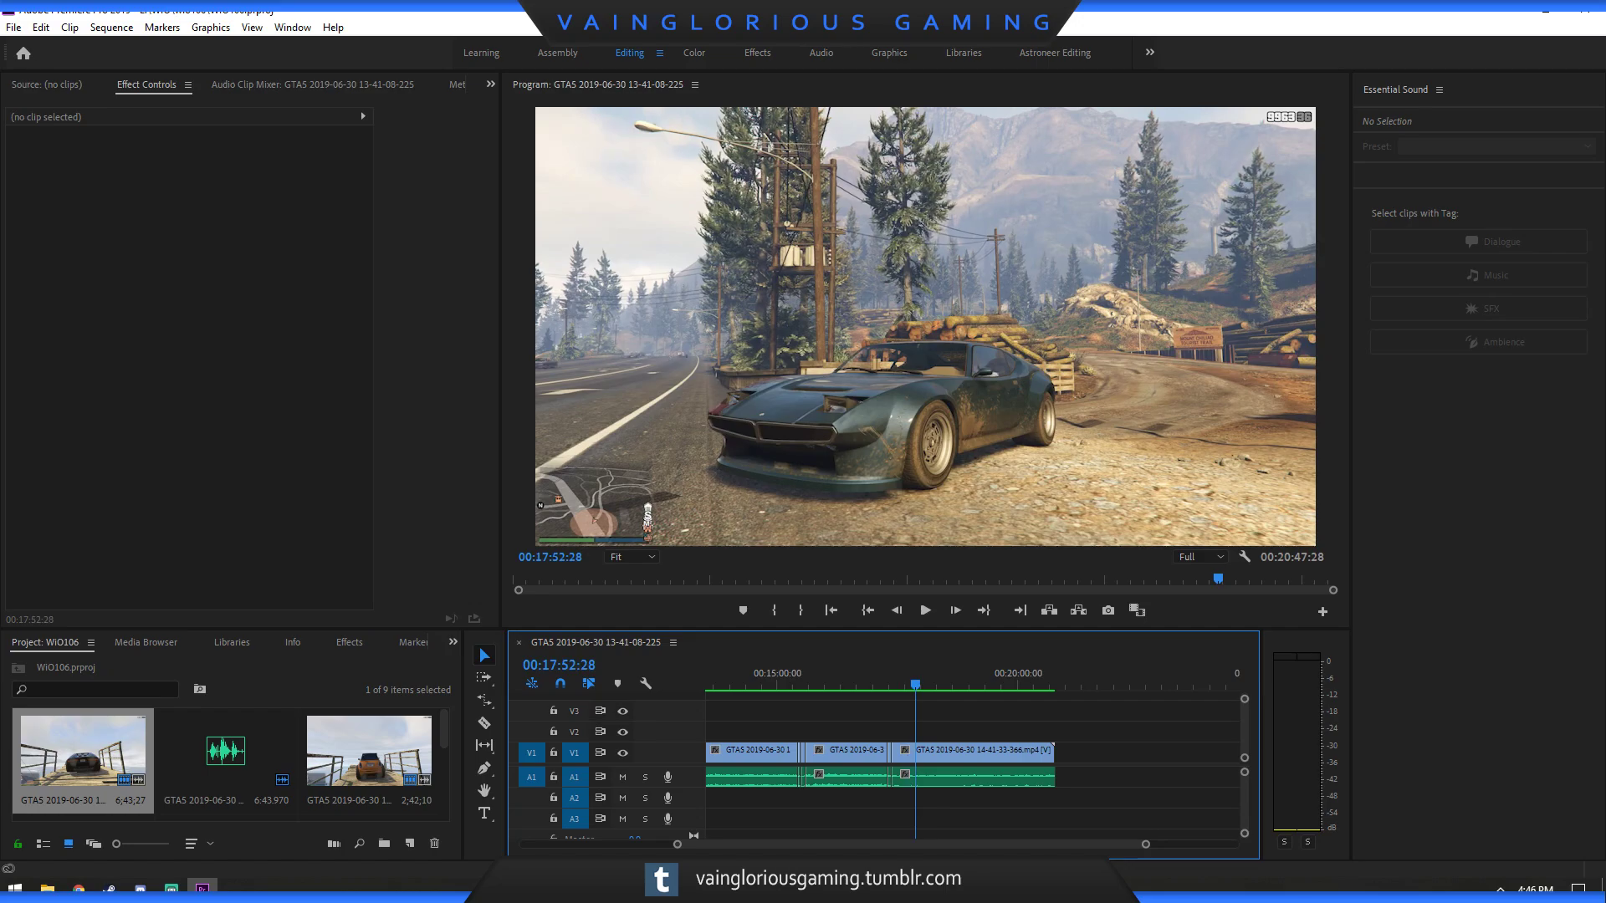
{"action": "key", "text": "l"}
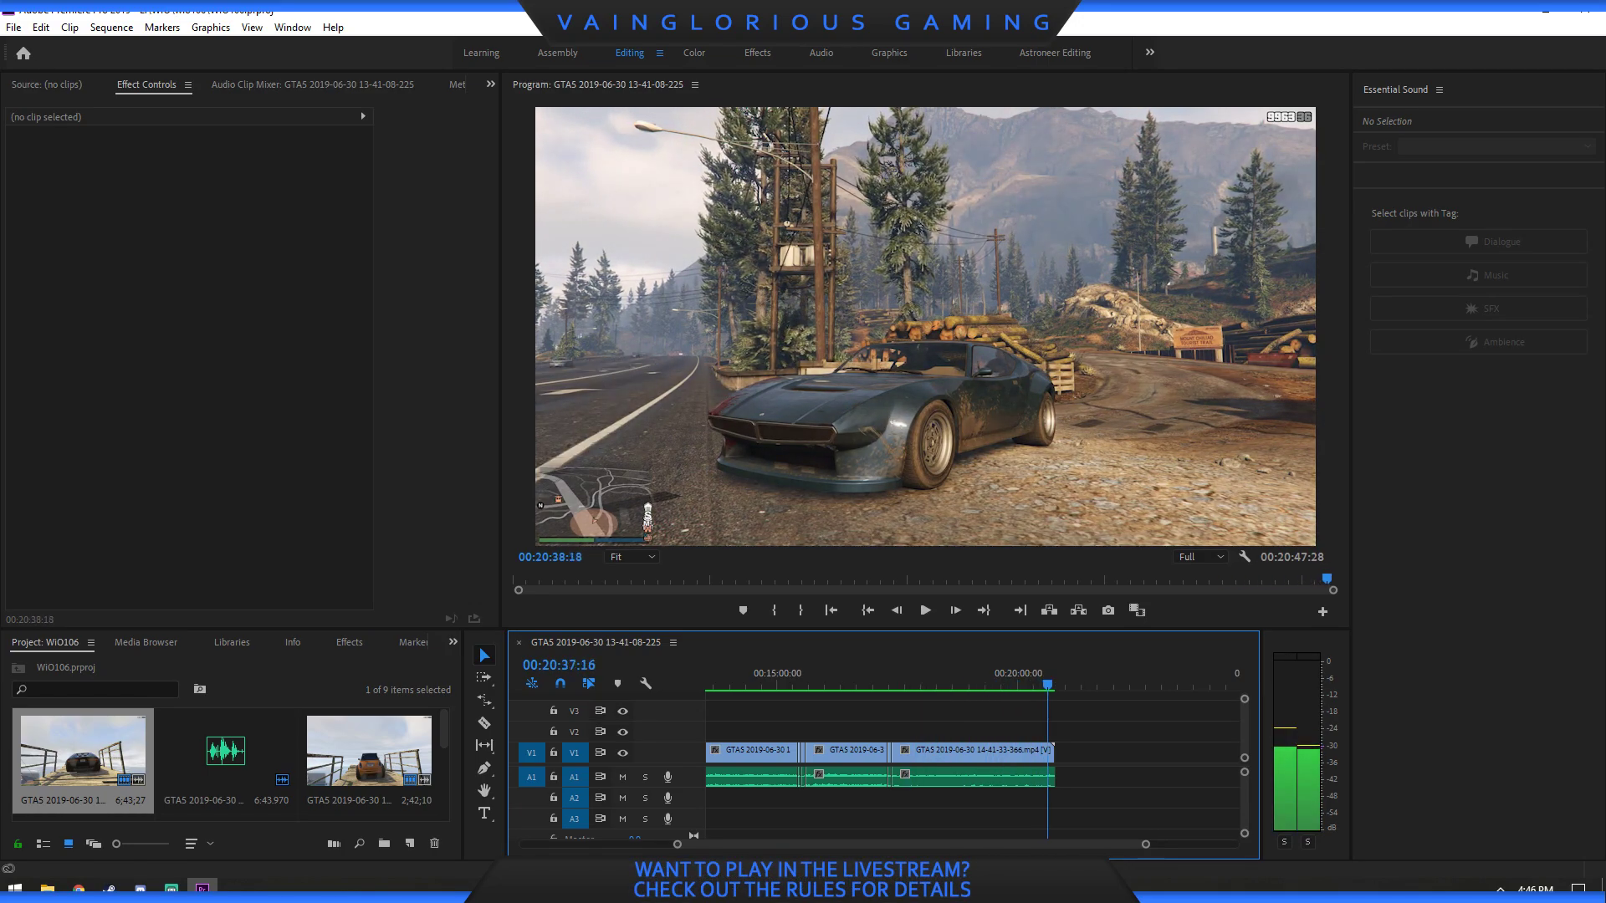
{"action": "mouse_move", "coordinate": [1045, 684]}
{"action": "left_mouse_down"}
{"action": "mouse_move", "coordinate": [936, 684]}
{"action": "mouse_move", "coordinate": [1025, 684]}
{"action": "left_mouse_up"}
{"action": "key", "text": "equal"}
{"action": "key", "text": "equal"}
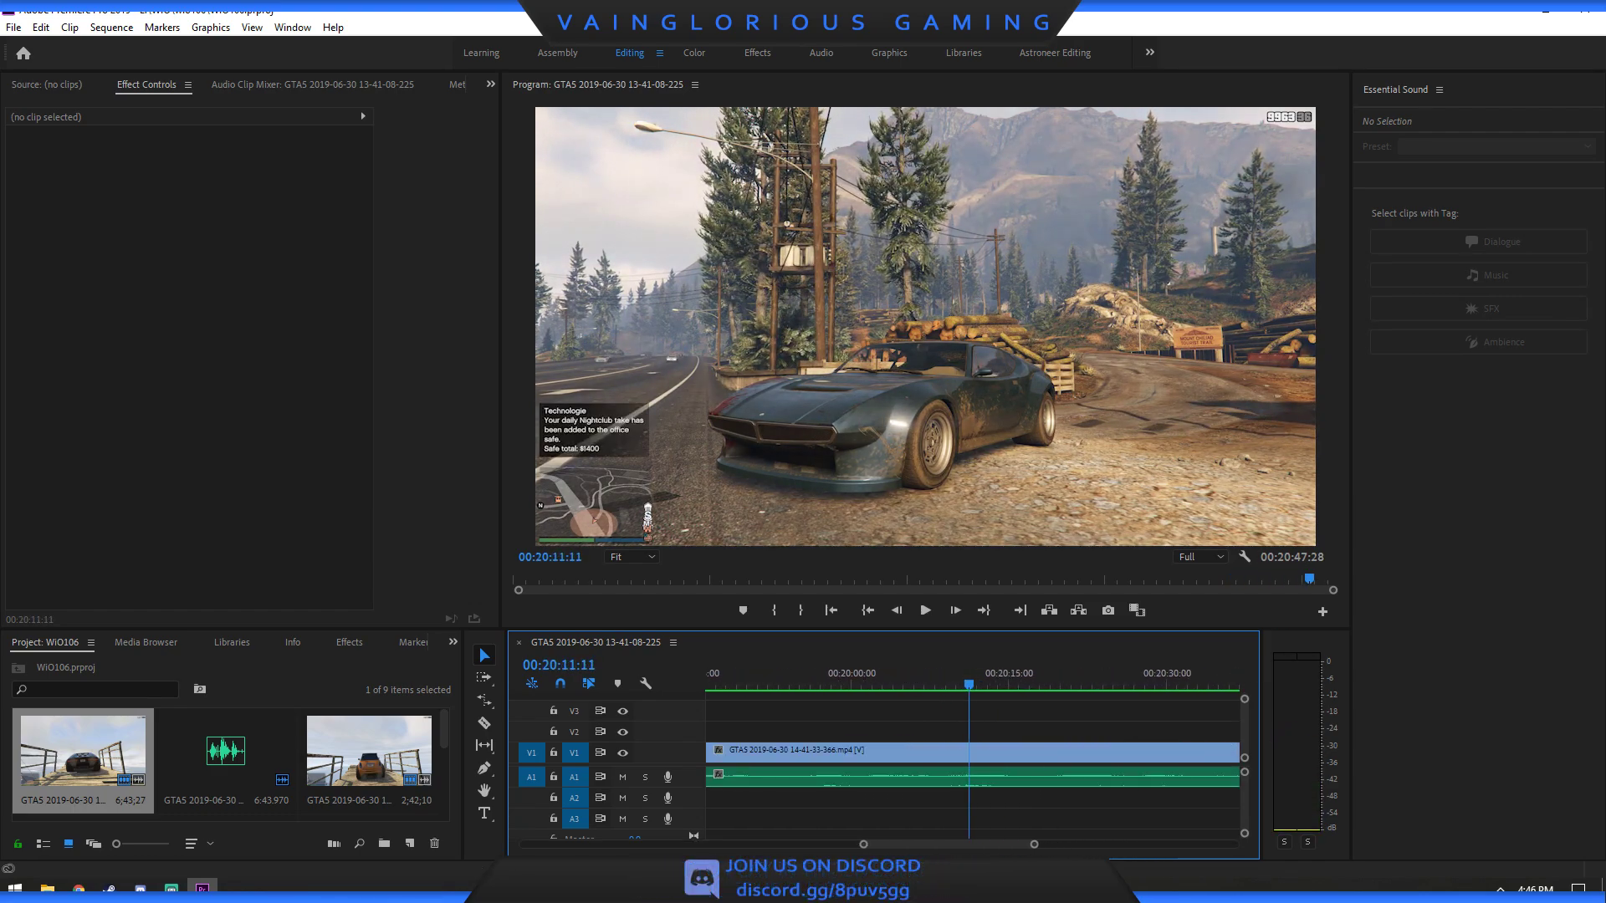
Go to the end of the sequence and delete the leftover audio fragment extending past the last video frame.
{"action": "left_click", "coordinate": [983, 610]}
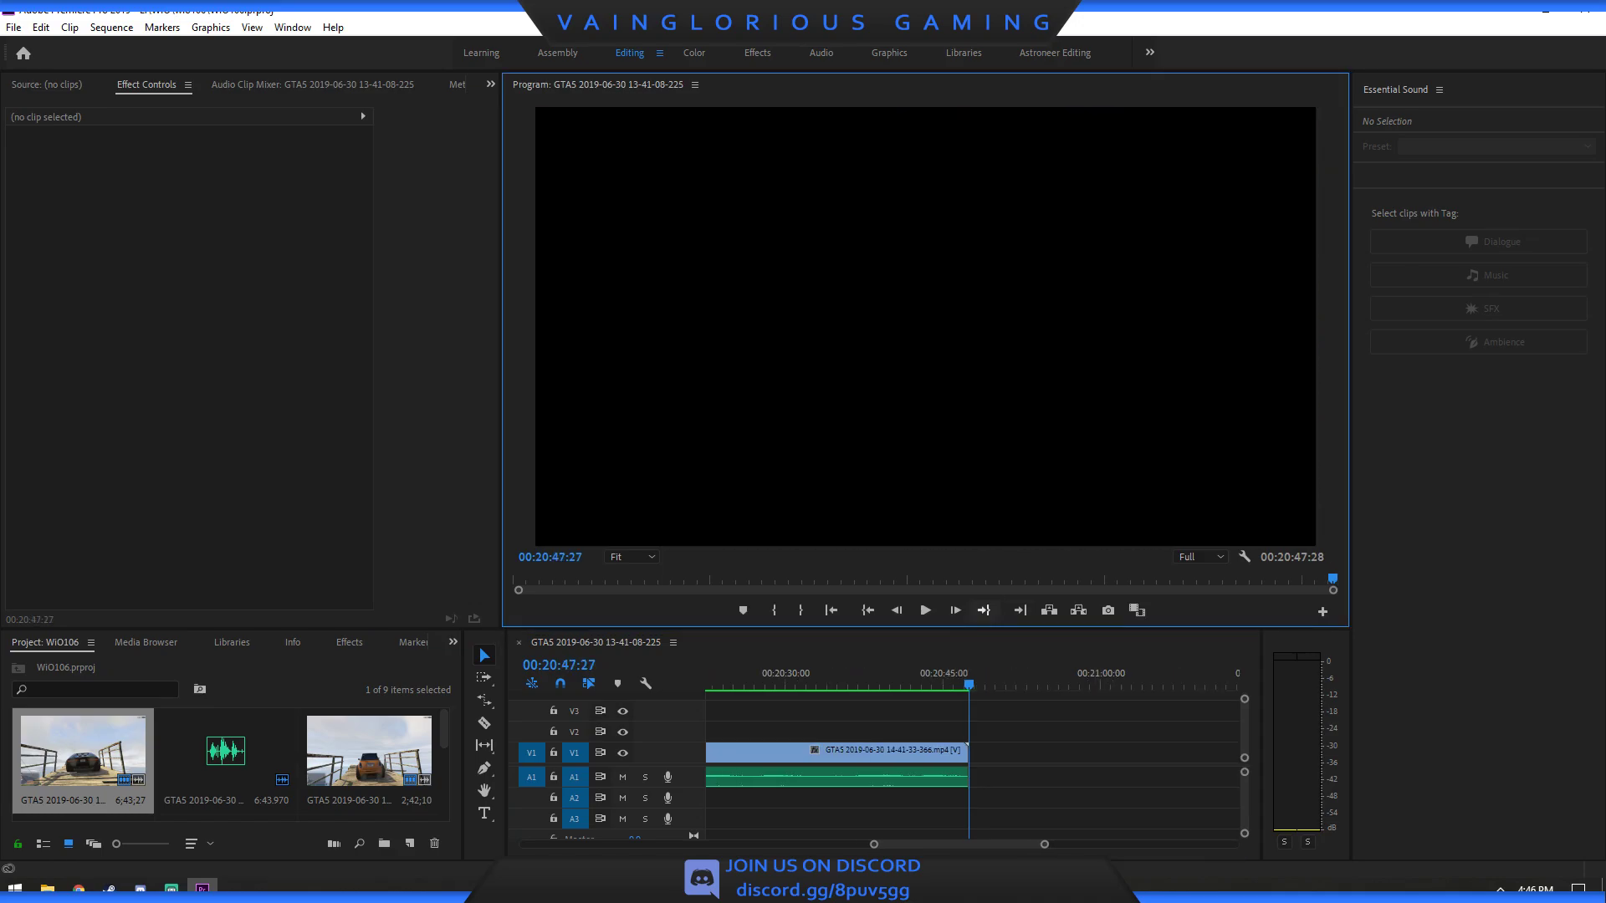
{"action": "key", "text": "shift+3"}
{"action": "key", "text": "equal"}
{"action": "key", "text": "equal"}
{"action": "key", "text": "equal"}
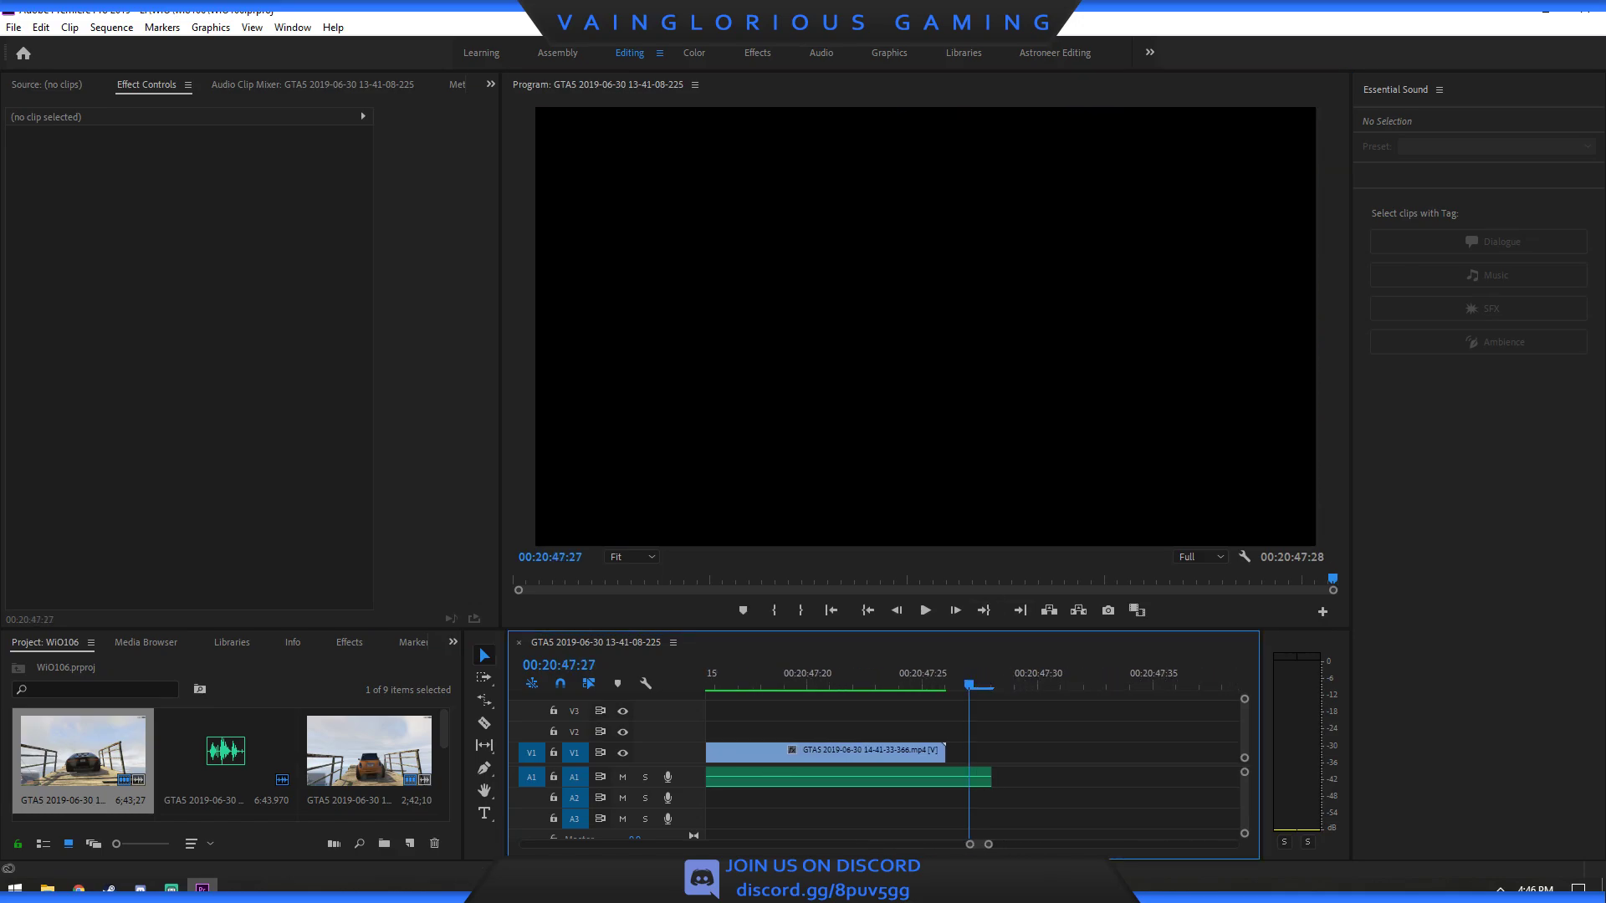
{"action": "key", "text": "d"}
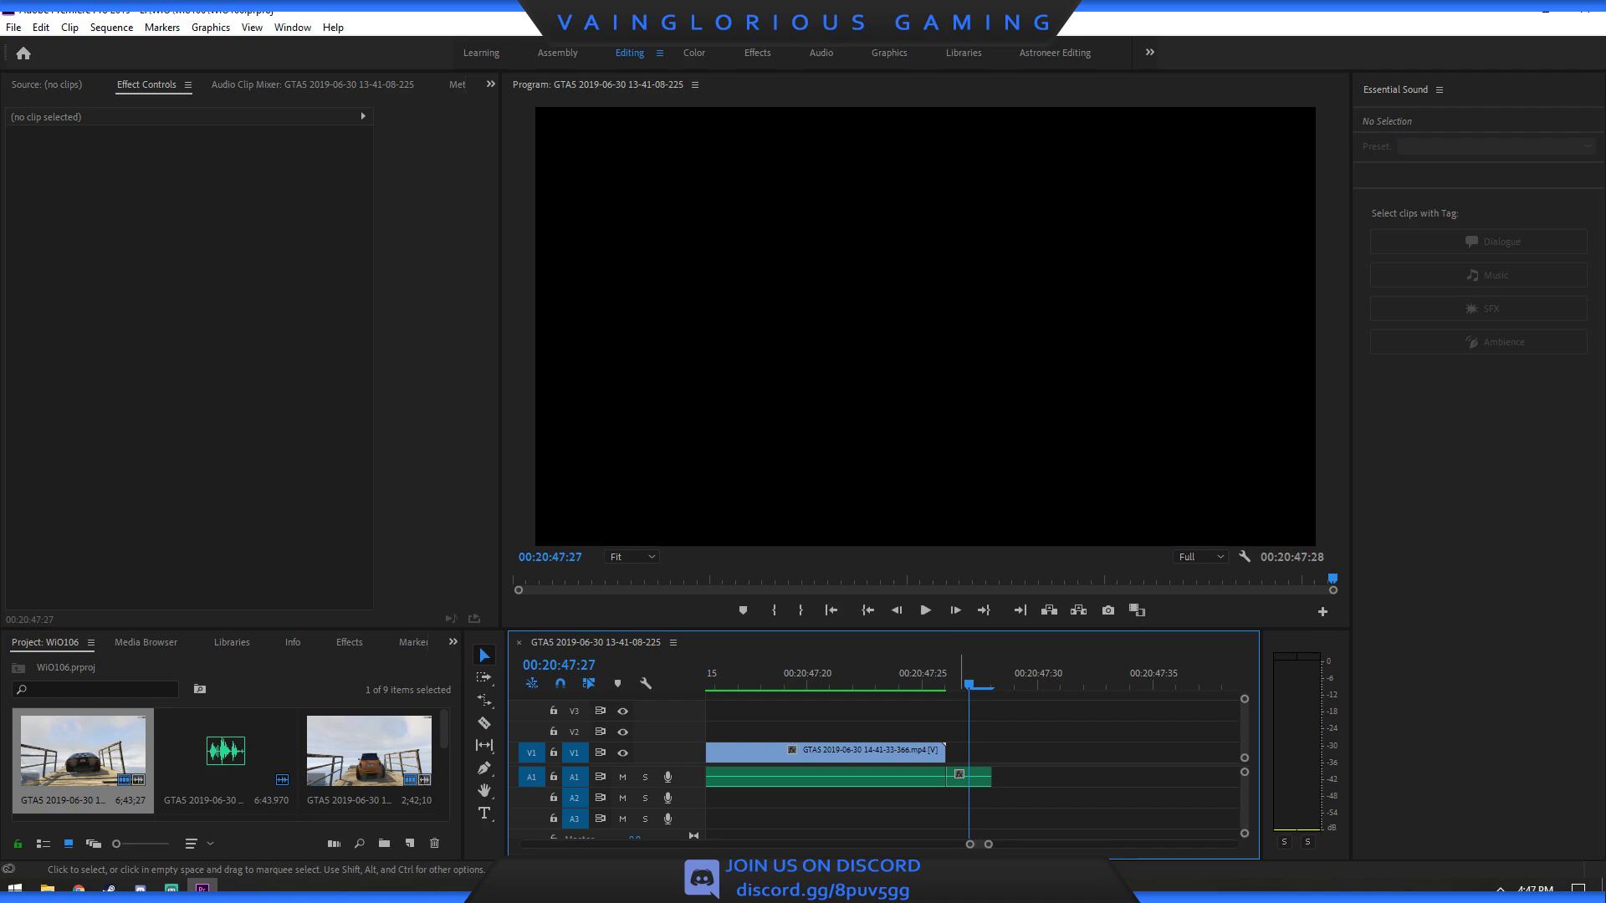
{"action": "key", "text": "Delete"}
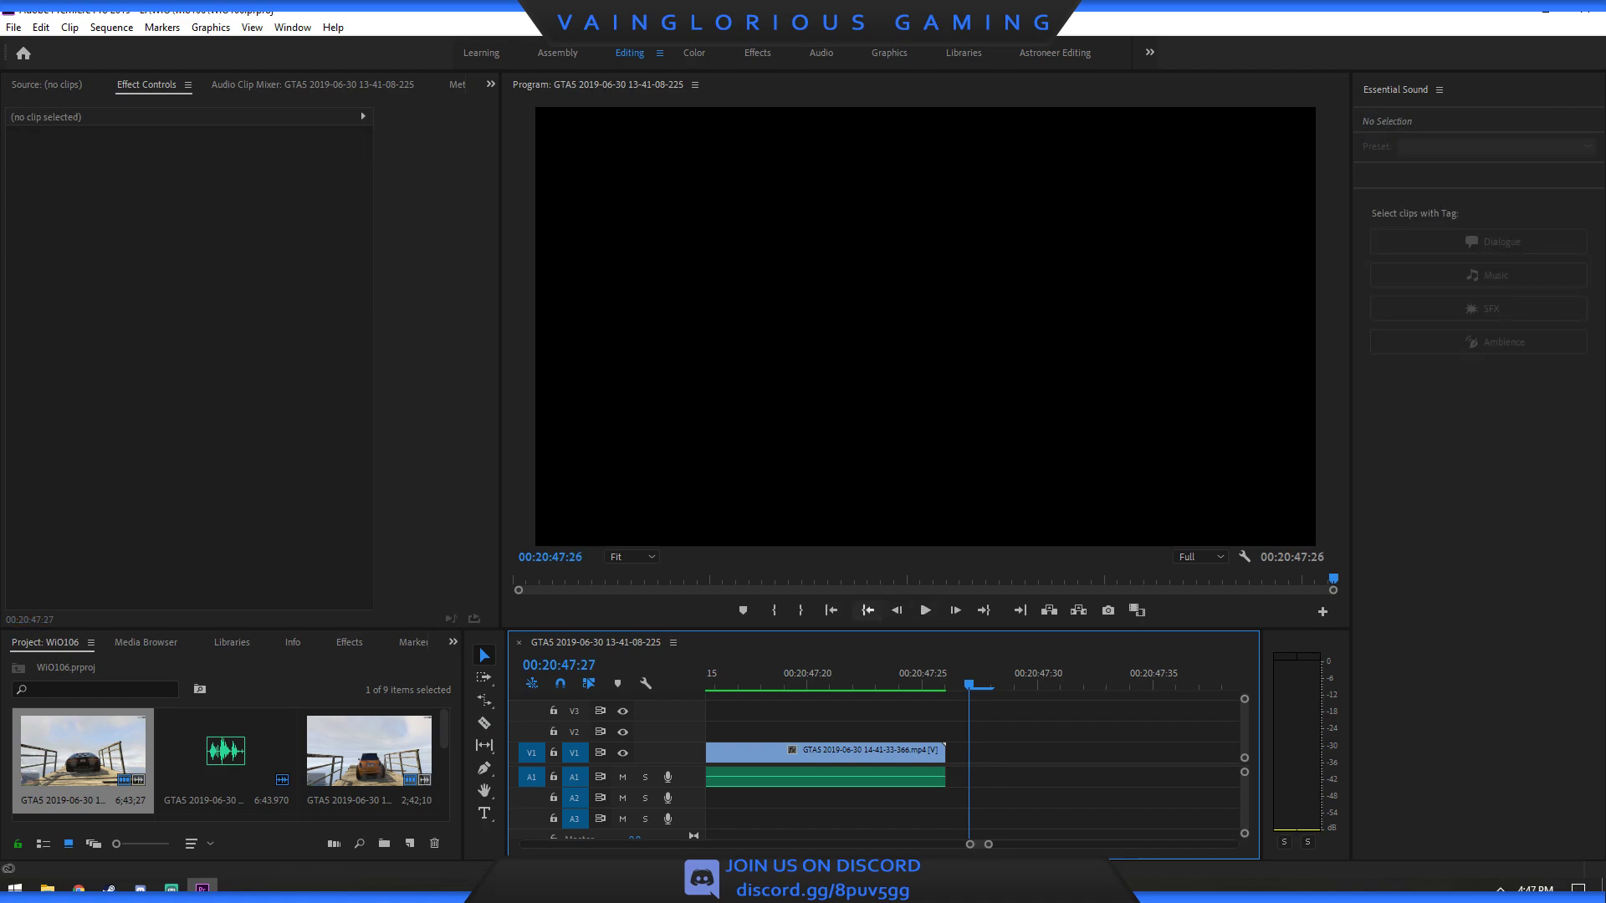
Return to the start of the sequence and apply the Fast Blur In preset to the first clip.
{"action": "key", "text": "shift+2"}
{"action": "key", "text": "Home"}
{"action": "key", "text": "shift+3"}
{"action": "key", "text": "minus"}
{"action": "key", "text": "minus"}
{"action": "key", "text": "minus"}
{"action": "key", "text": "minus"}
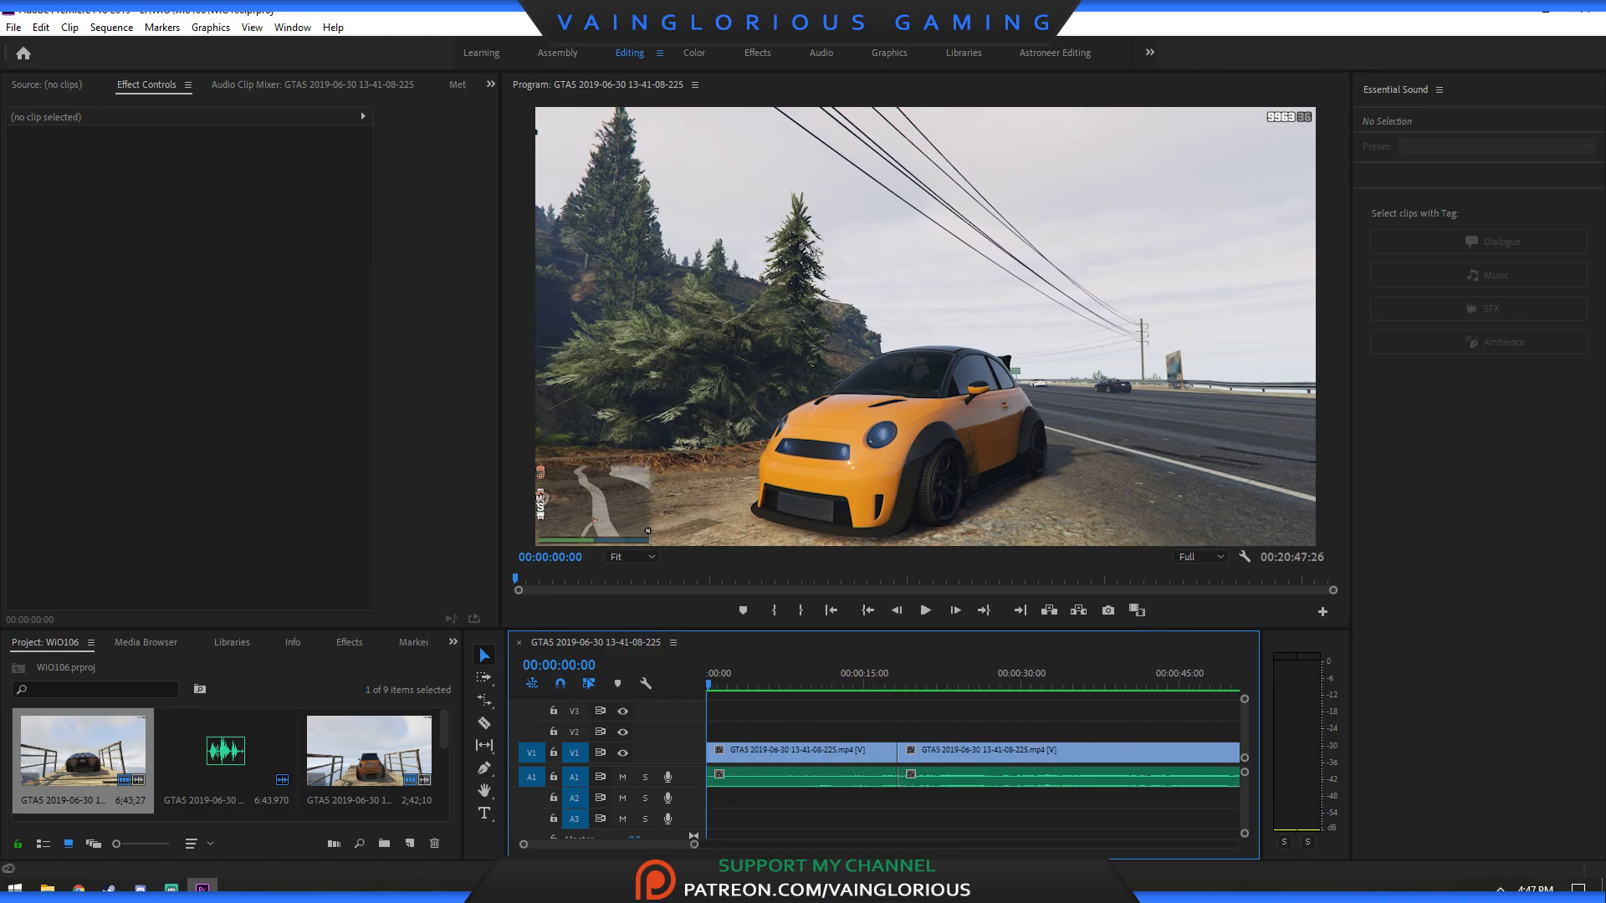
{"action": "key", "text": "shift+7"}
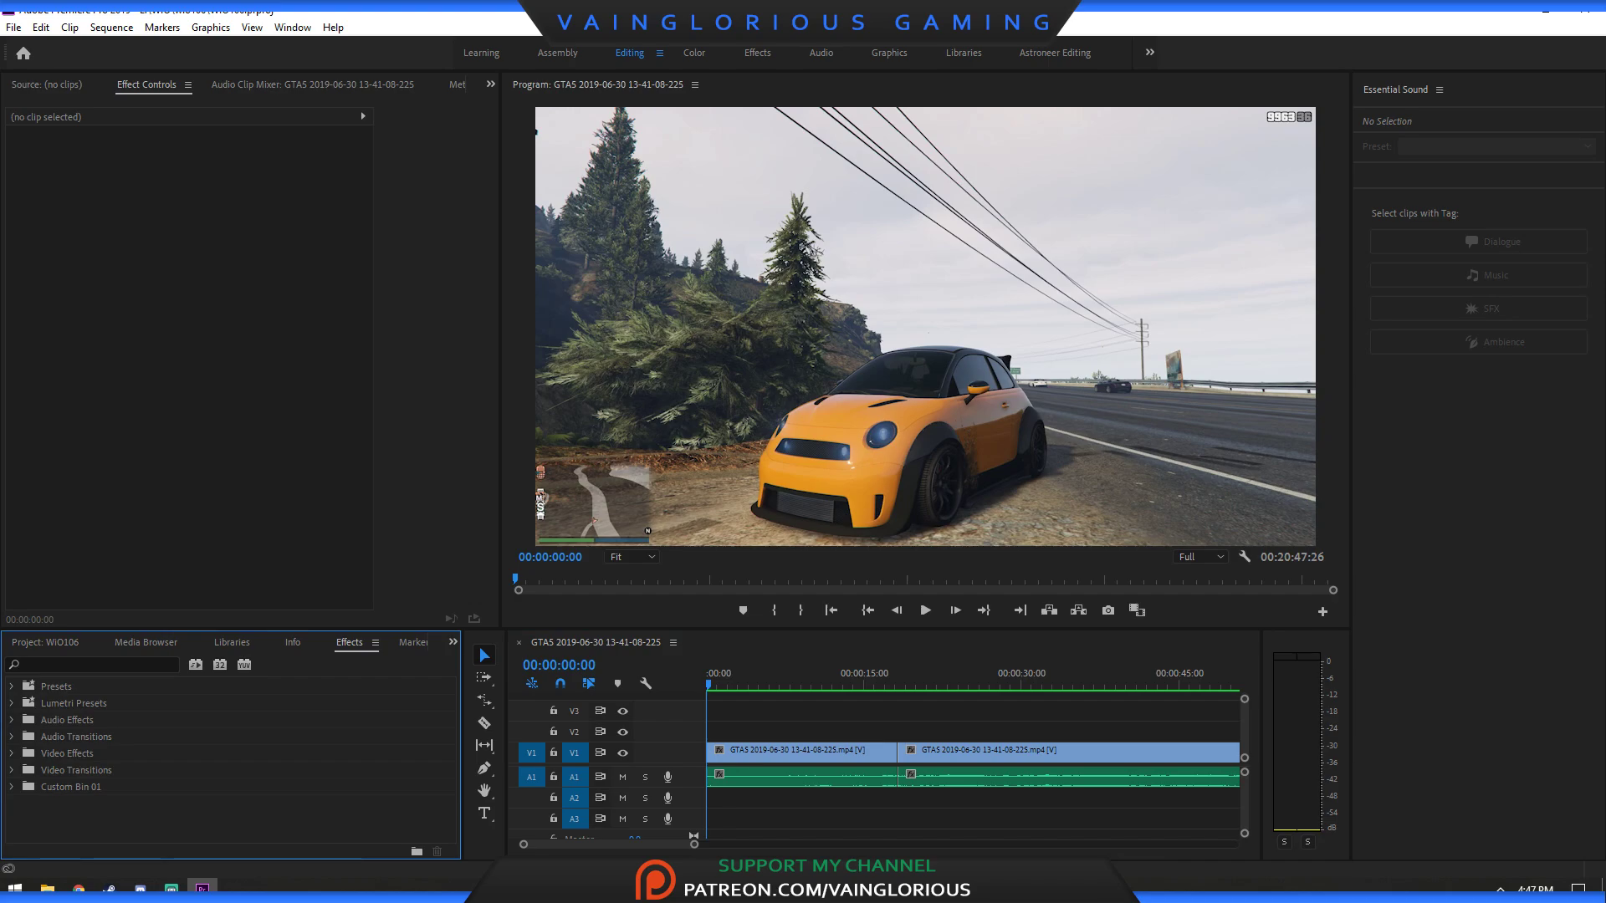
{"action": "left_click", "coordinate": [12, 686]}
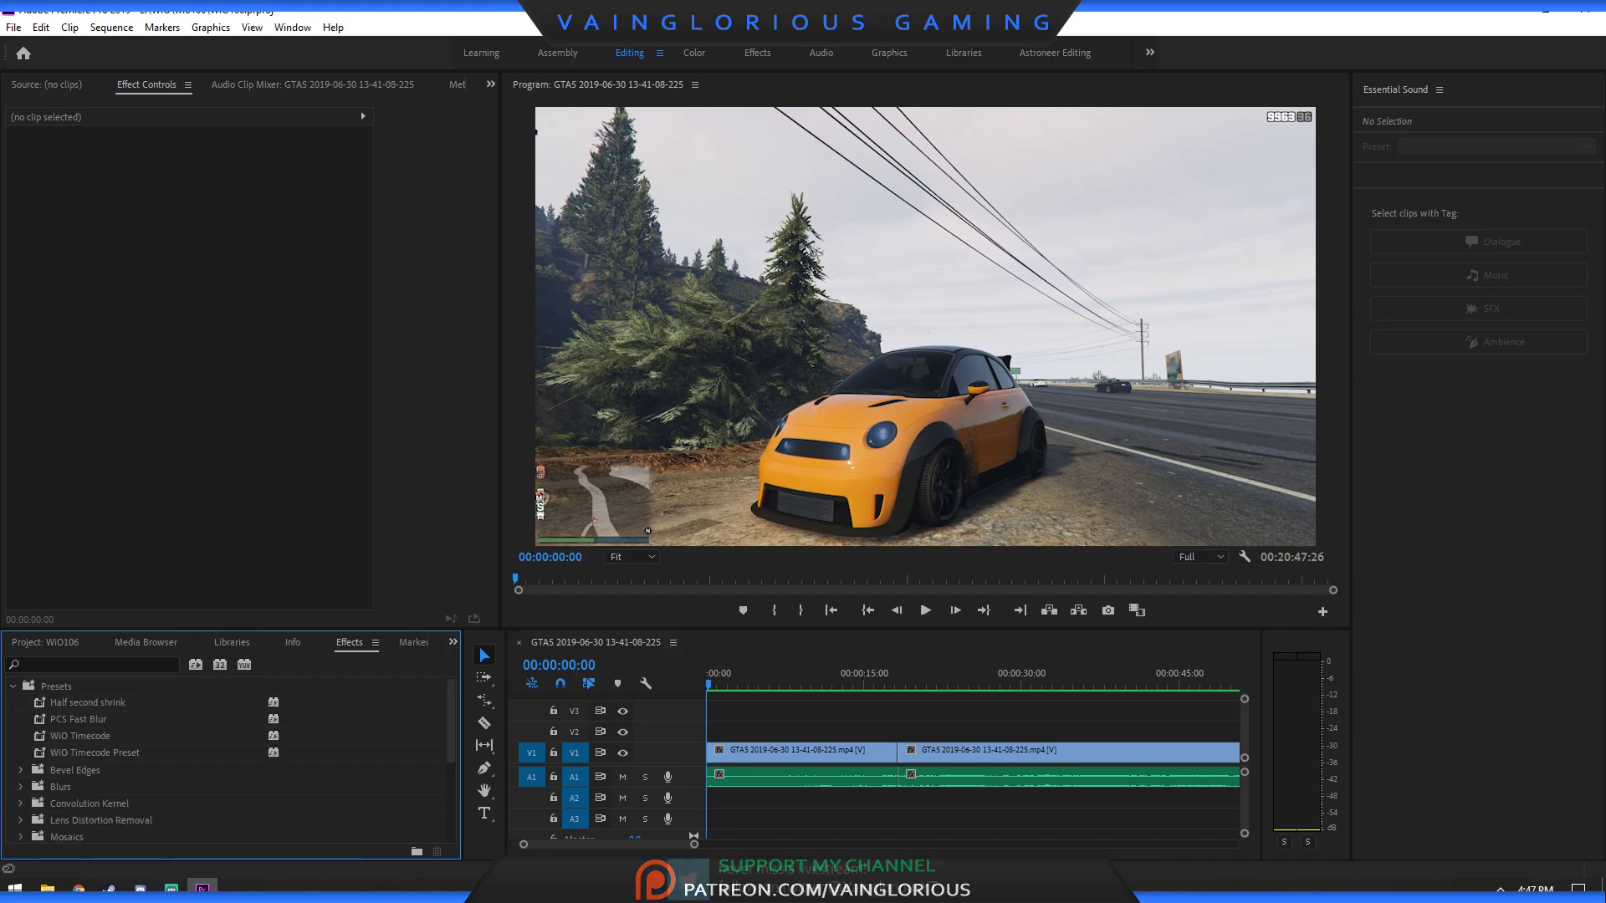
{"action": "scroll", "coordinate": [226, 761], "scroll_direction": "down", "scroll_amount": 2}
{"action": "left_click", "coordinate": [21, 686]}
{"action": "left_click_drag", "start_coordinate": [83, 702], "coordinate": [836, 751]}
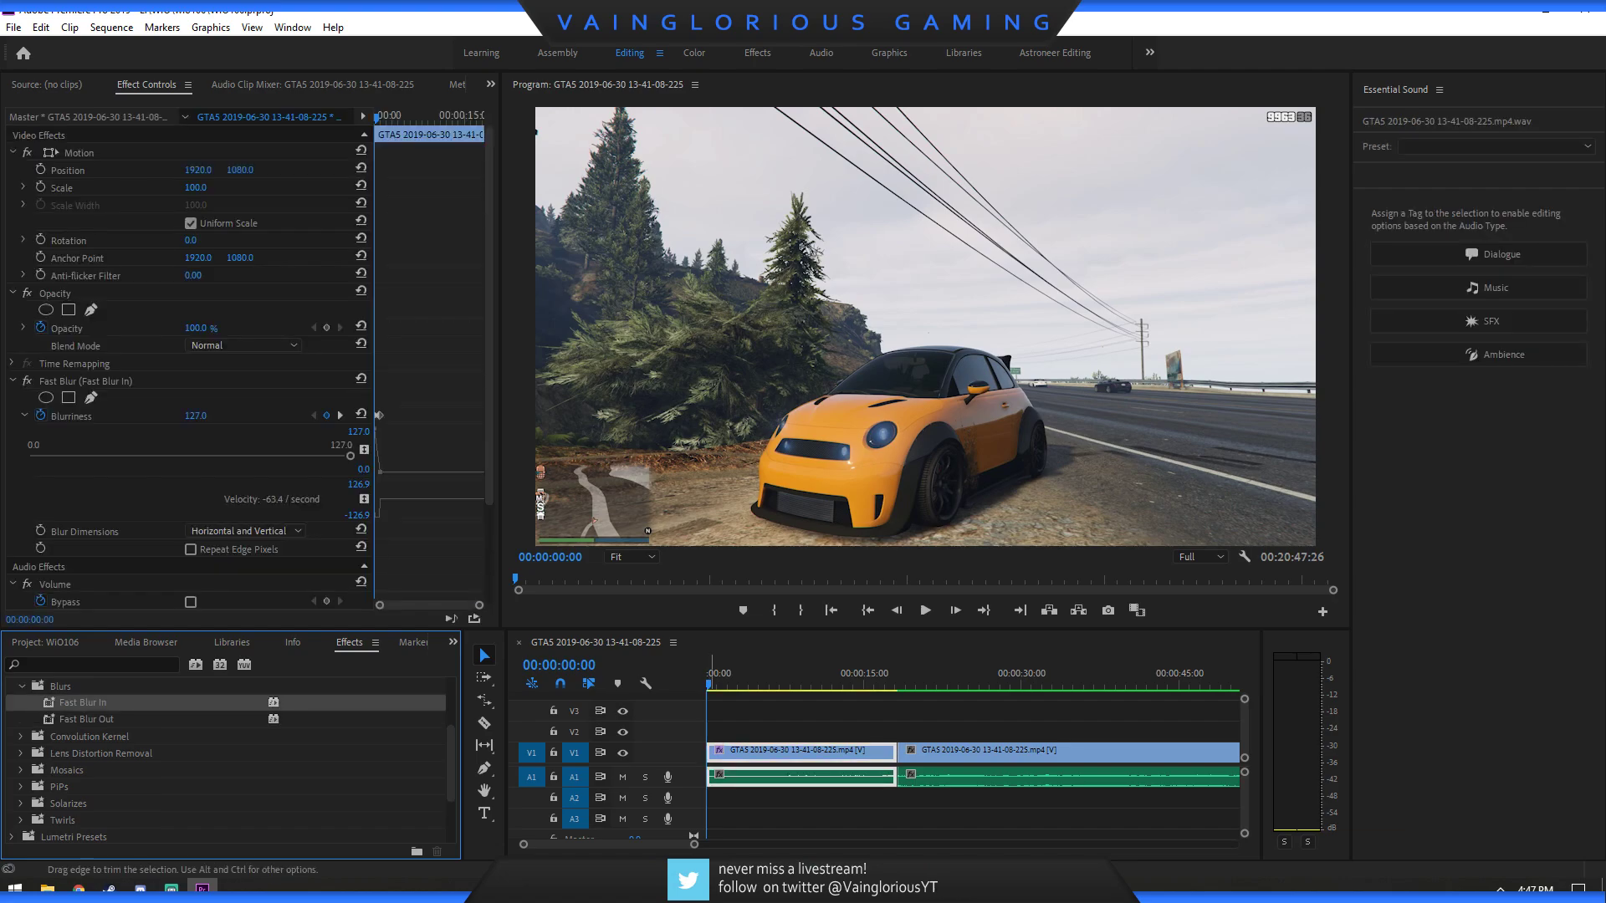
Add an Exponential Fade to the start of the first clip's audio and play the opening to check it.
{"action": "scroll", "coordinate": [226, 761], "scroll_direction": "down", "scroll_amount": 2}
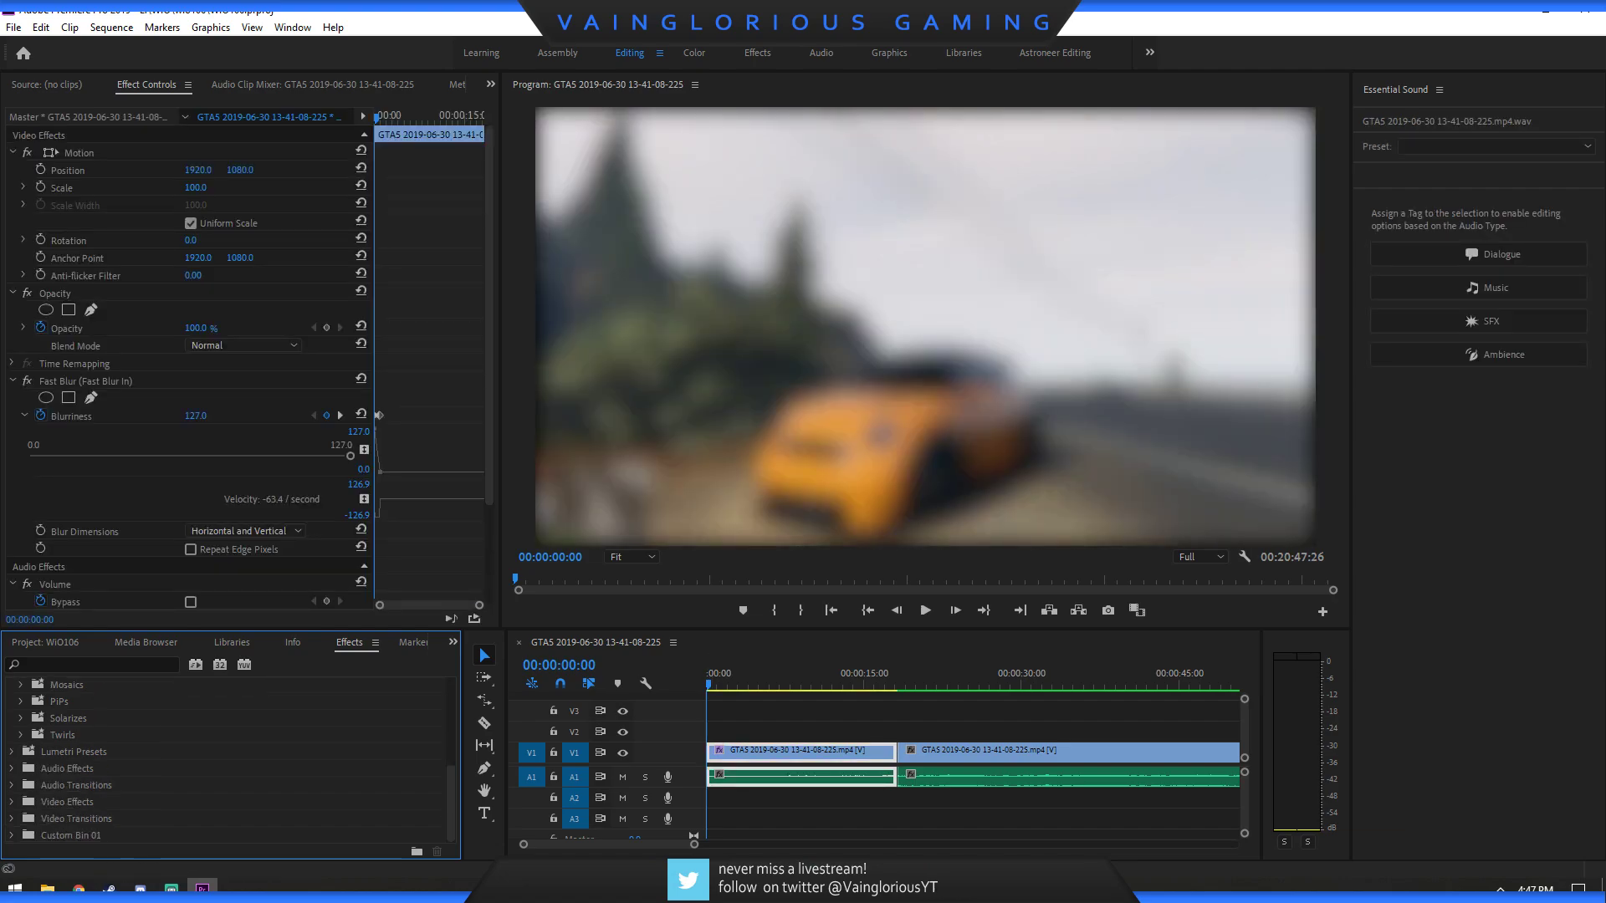
{"action": "left_click", "coordinate": [12, 785]}
{"action": "left_click", "coordinate": [21, 802]}
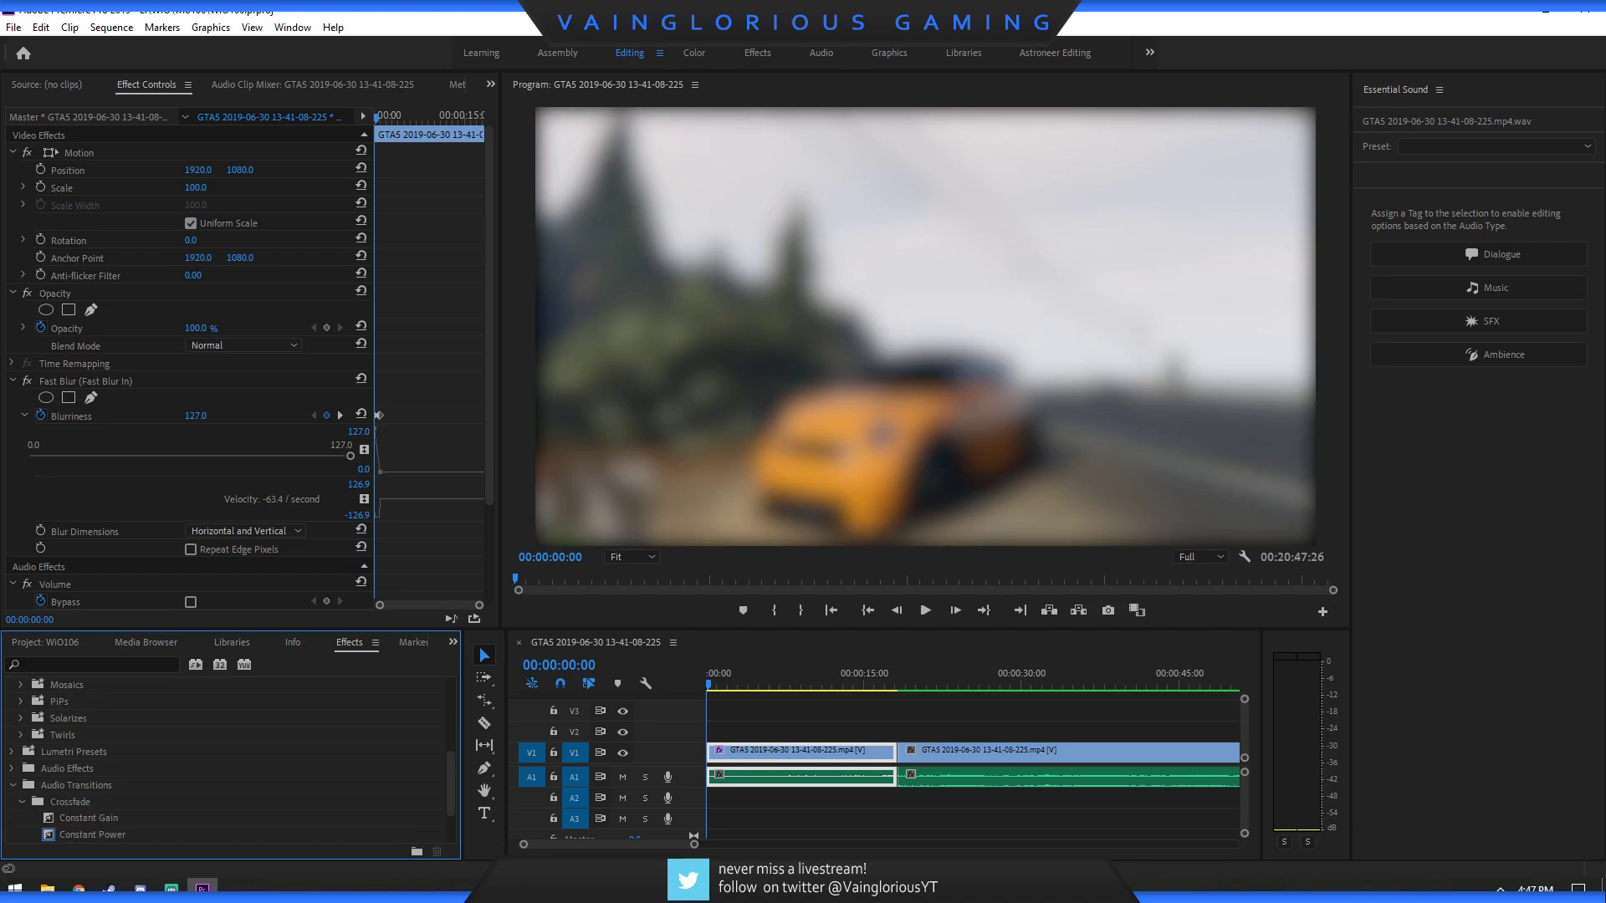
{"action": "scroll", "coordinate": [226, 761], "scroll_direction": "down", "scroll_amount": 2}
{"action": "left_click_drag", "start_coordinate": [94, 785], "coordinate": [719, 777]}
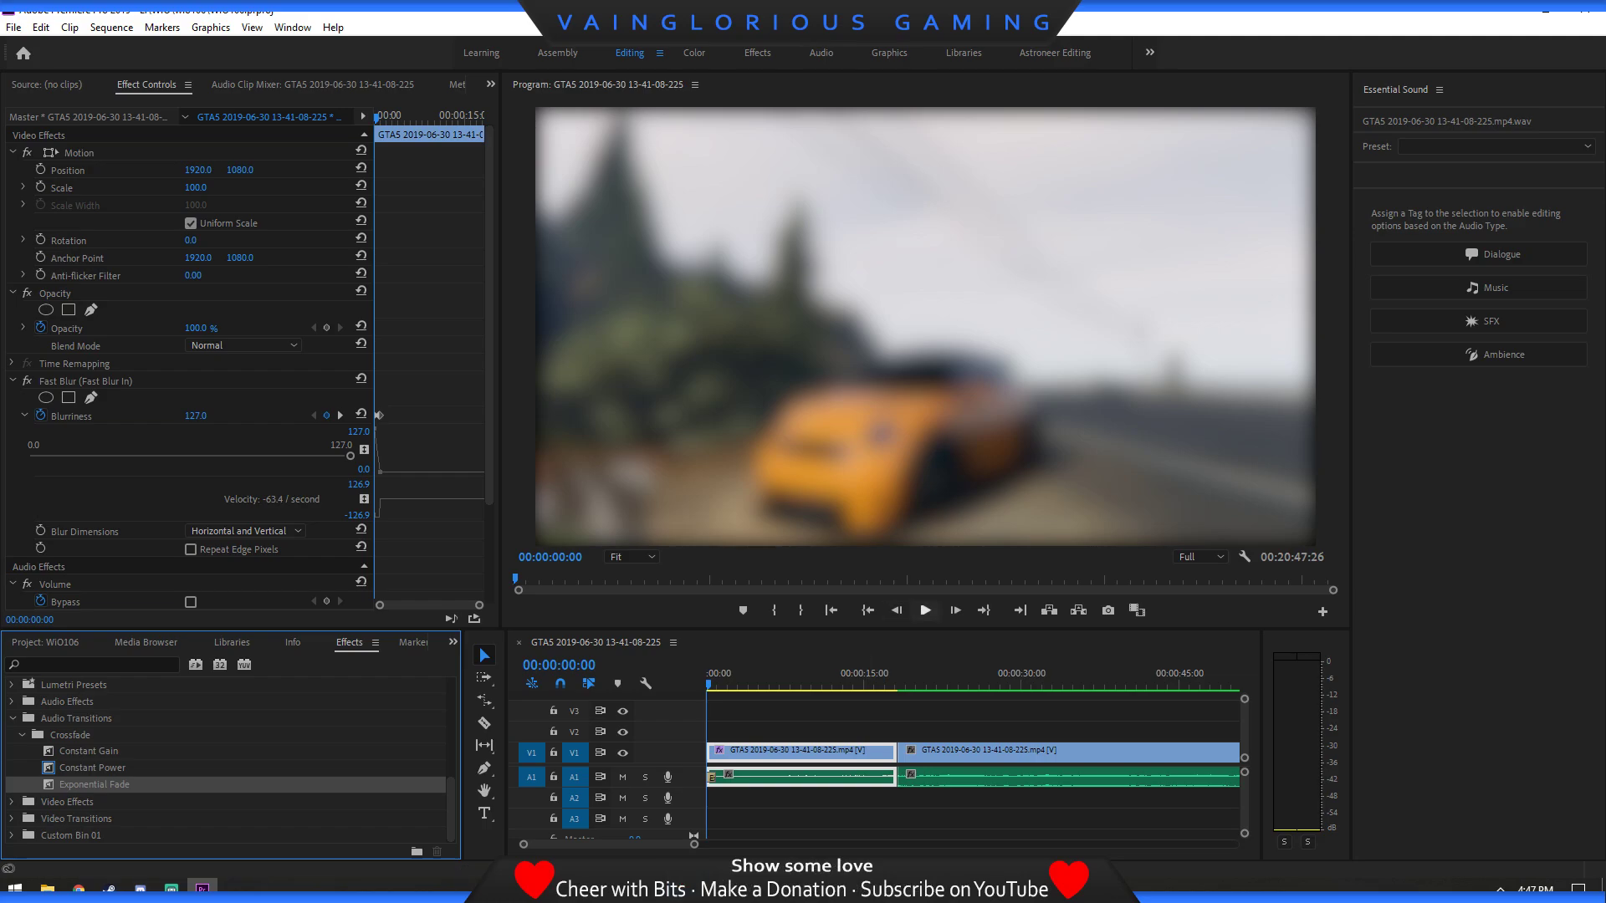
{"action": "left_click", "coordinate": [925, 610]}
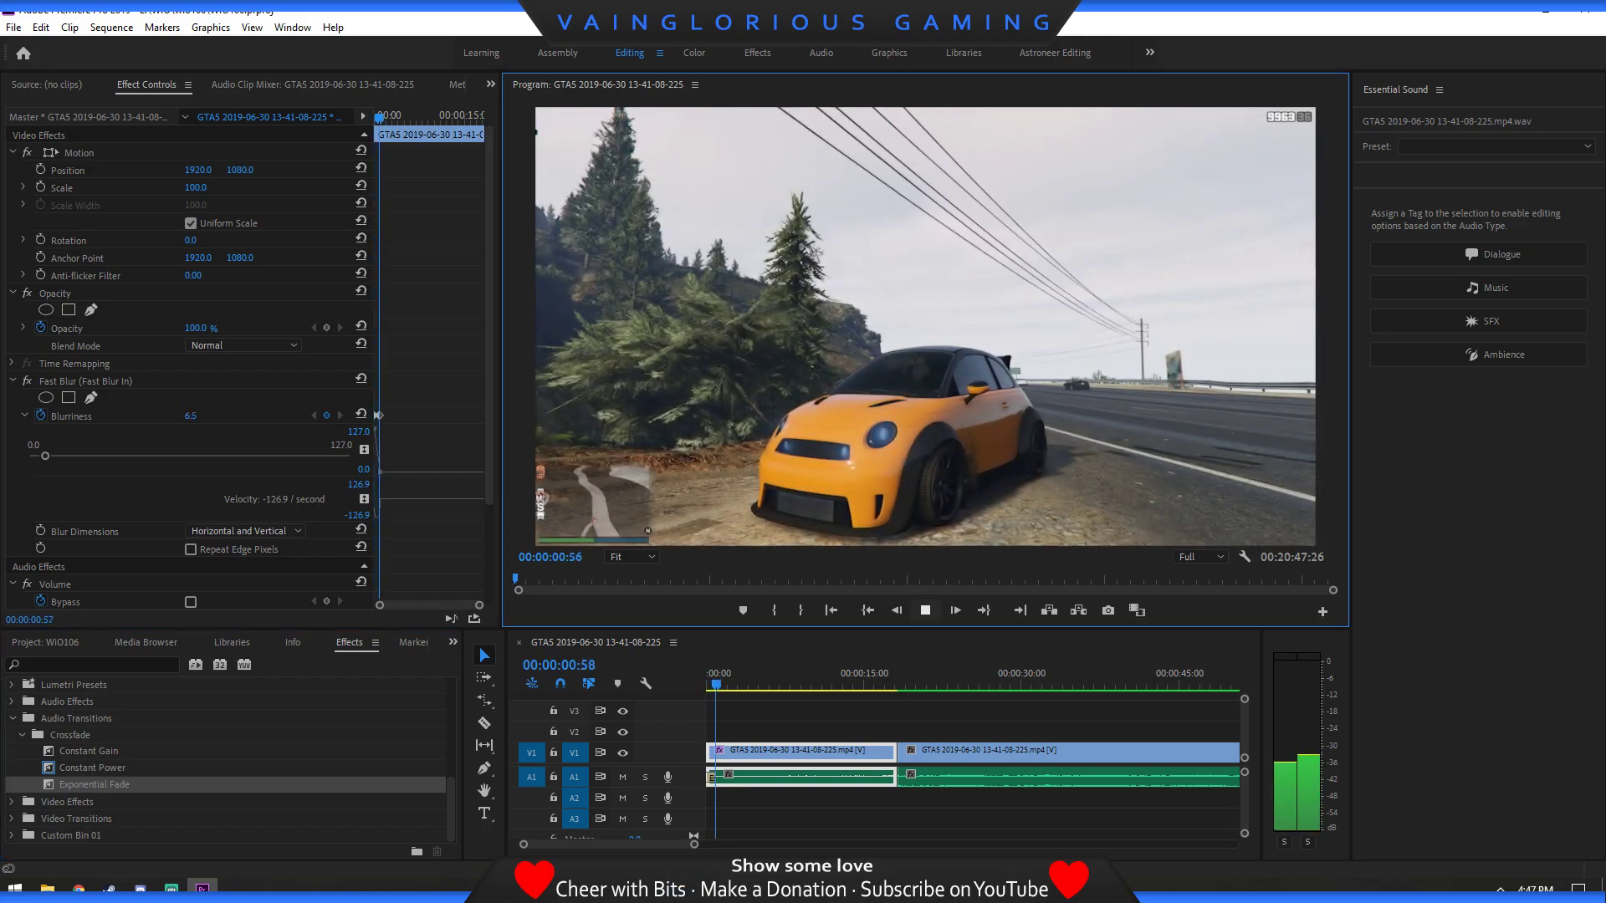
{"action": "key", "text": "space"}
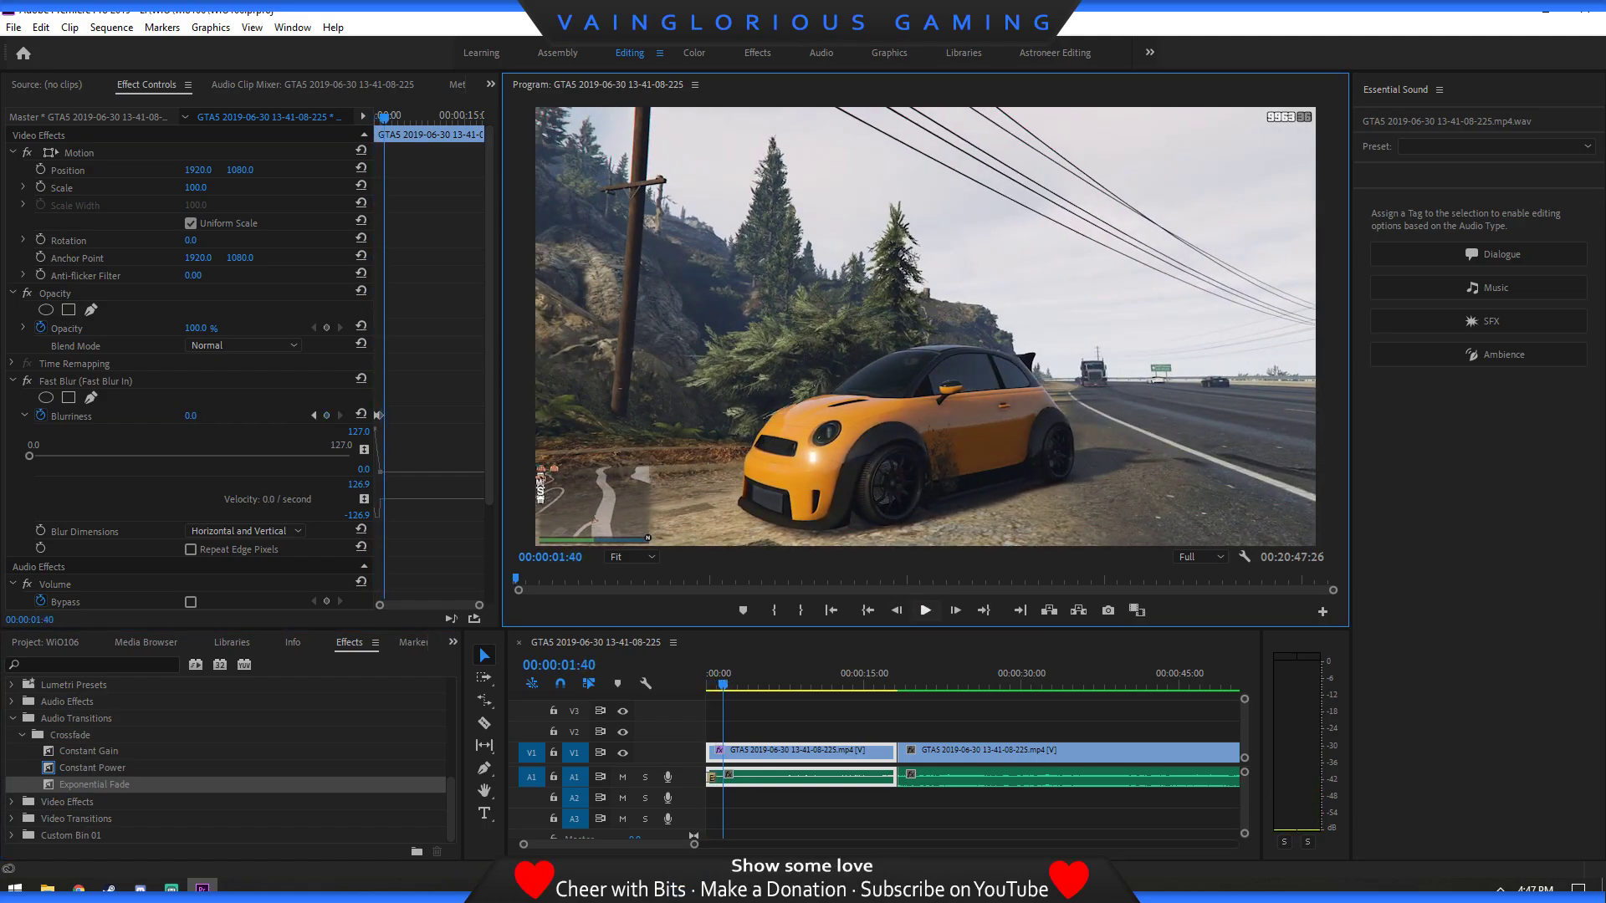
Switch to the Graphics workspace and limit the graphics templates to favorites, excluding the Local Templates Folder.
{"action": "left_click_drag", "start_coordinate": [693, 844], "coordinate": [594, 844]}
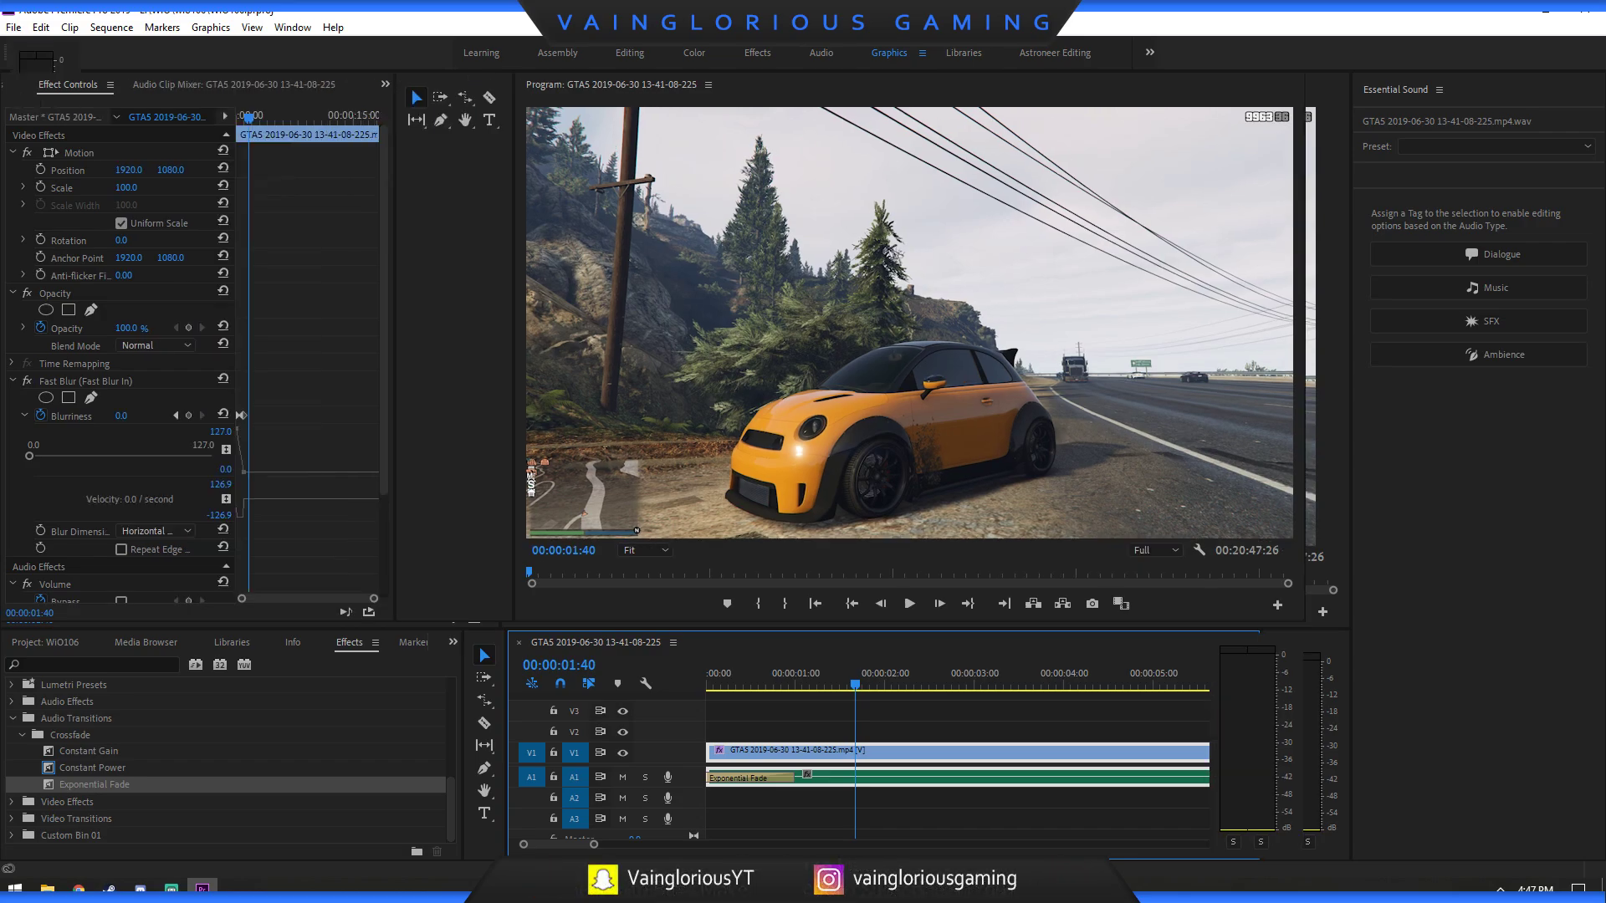
{"action": "scroll", "coordinate": [1449, 535], "scroll_direction": "down", "scroll_amount": 10}
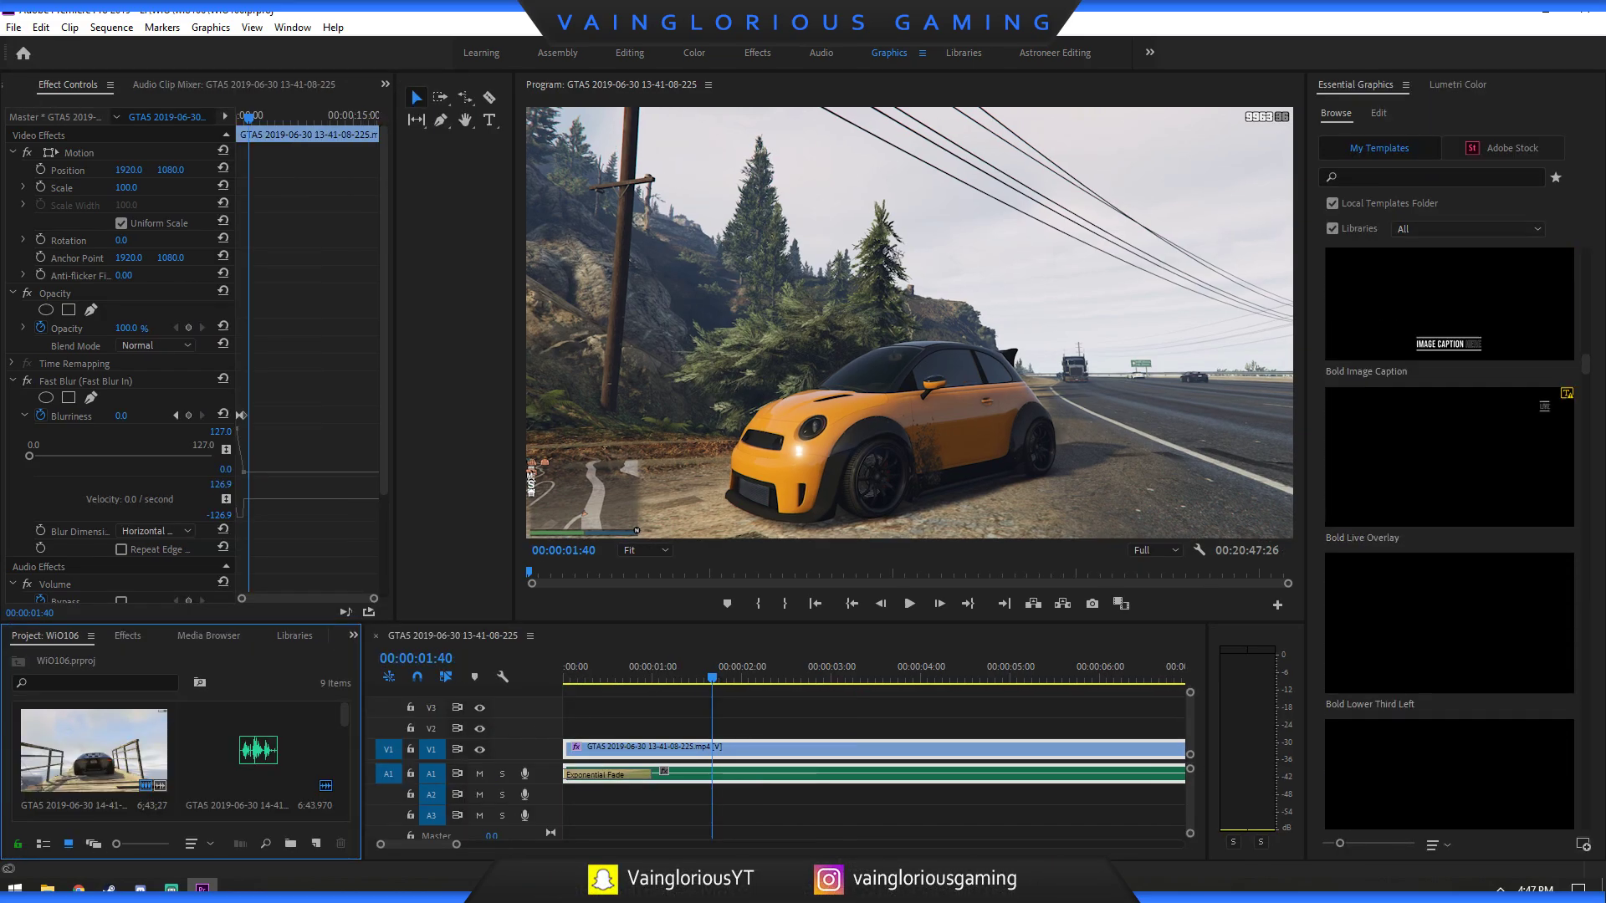
{"action": "scroll", "coordinate": [1449, 535], "scroll_direction": "up", "scroll_amount": 8}
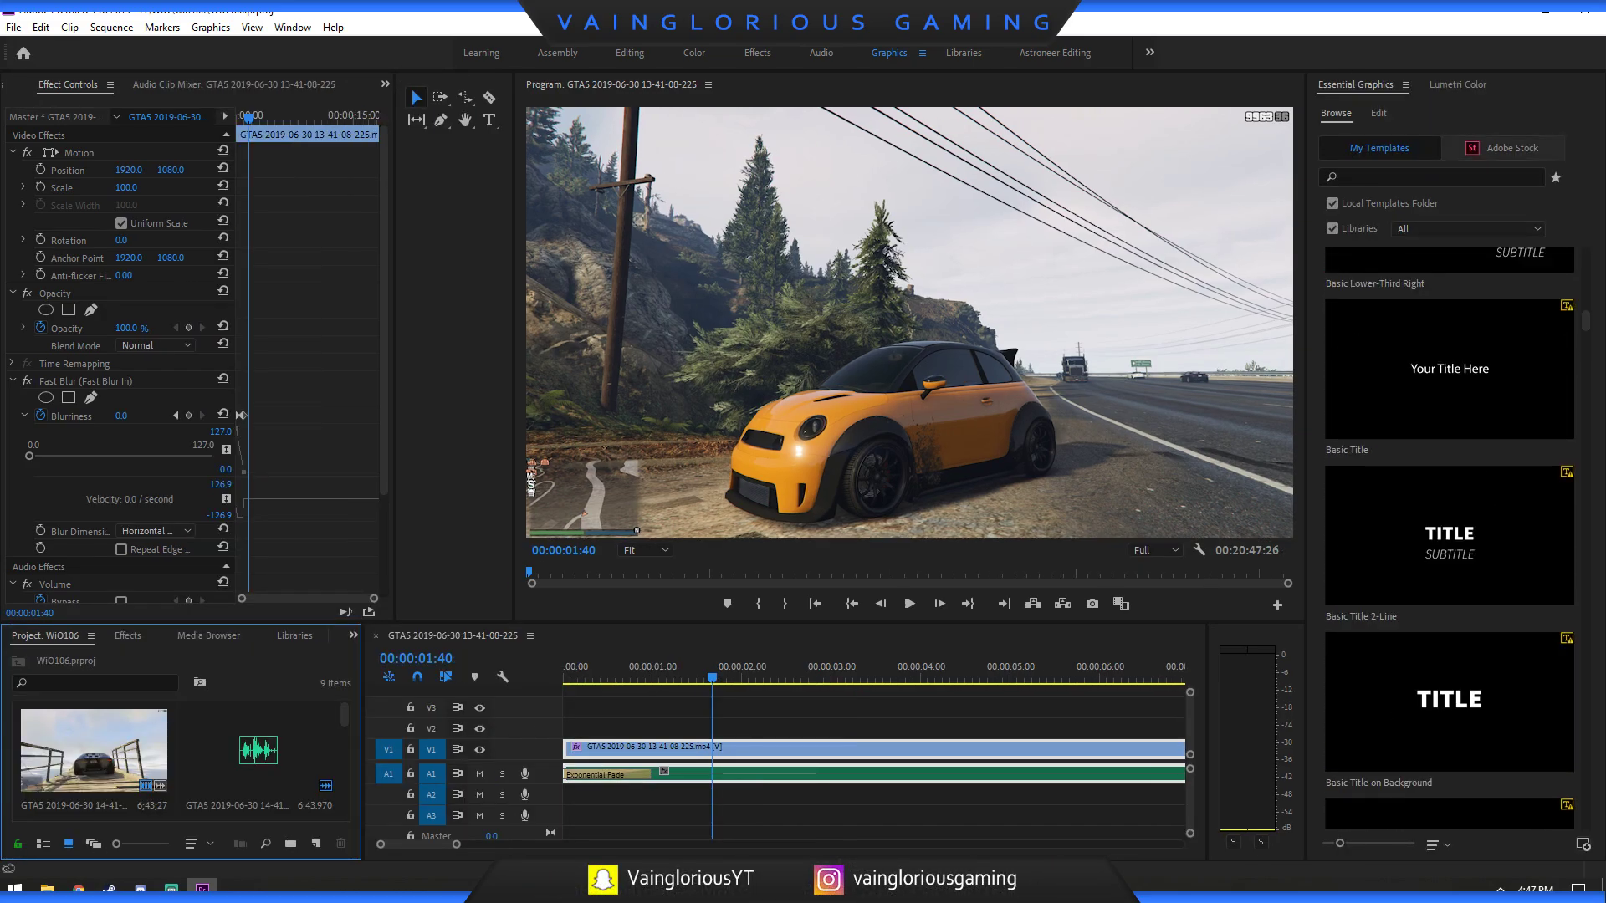
{"action": "left_click", "coordinate": [1331, 204]}
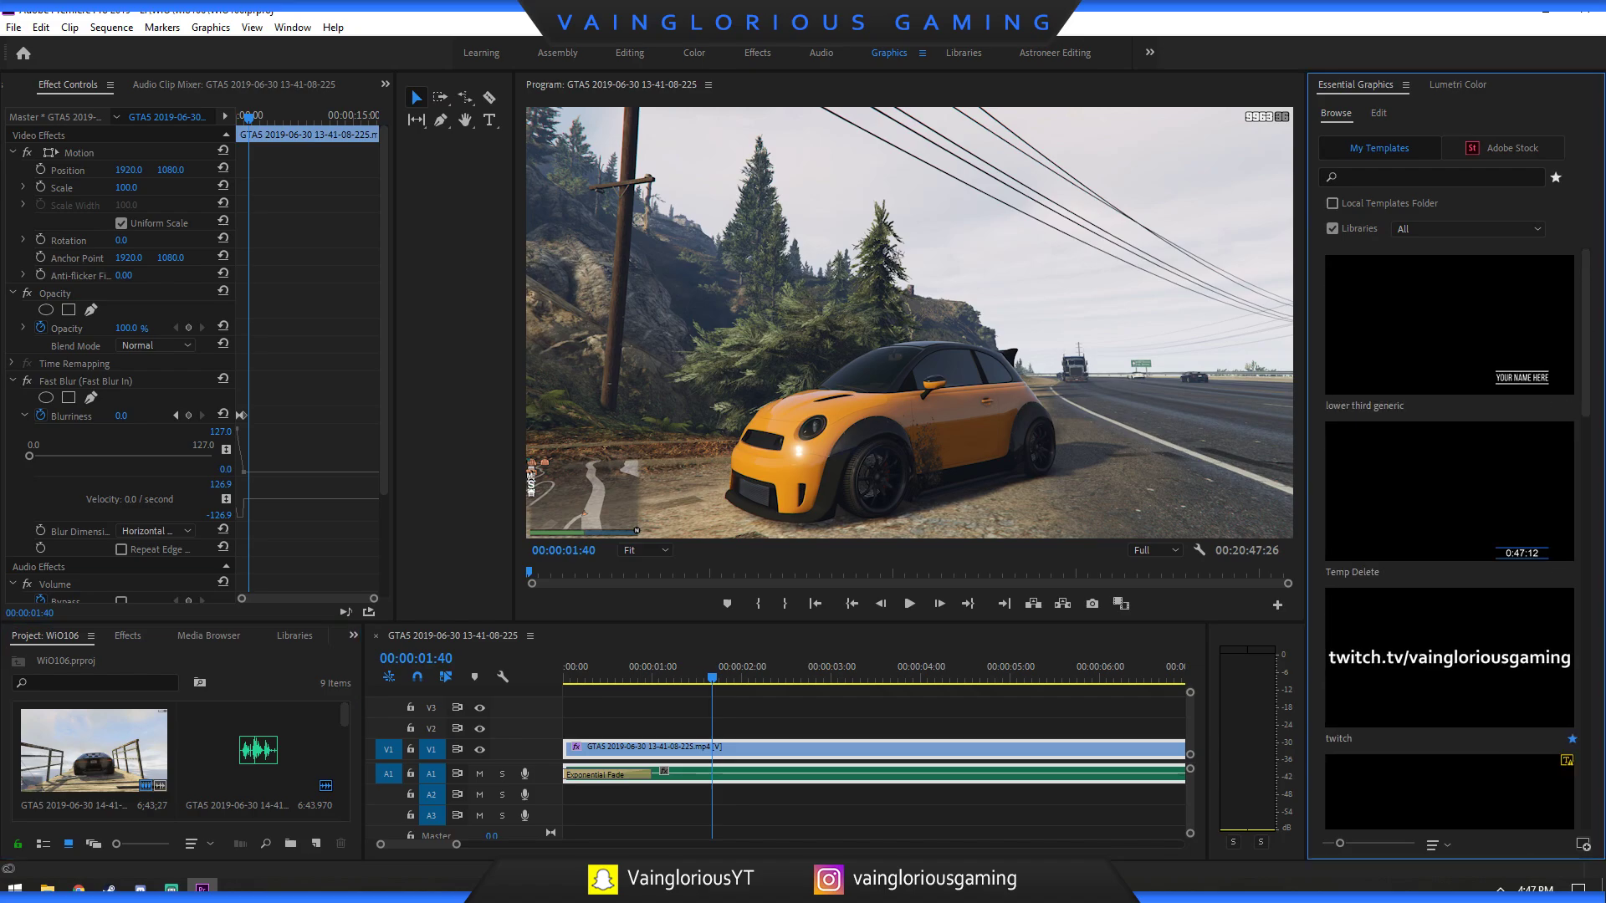
{"action": "scroll", "coordinate": [1449, 536], "scroll_direction": "down", "scroll_amount": 3}
{"action": "scroll", "coordinate": [1449, 535], "scroll_direction": "down", "scroll_amount": 3}
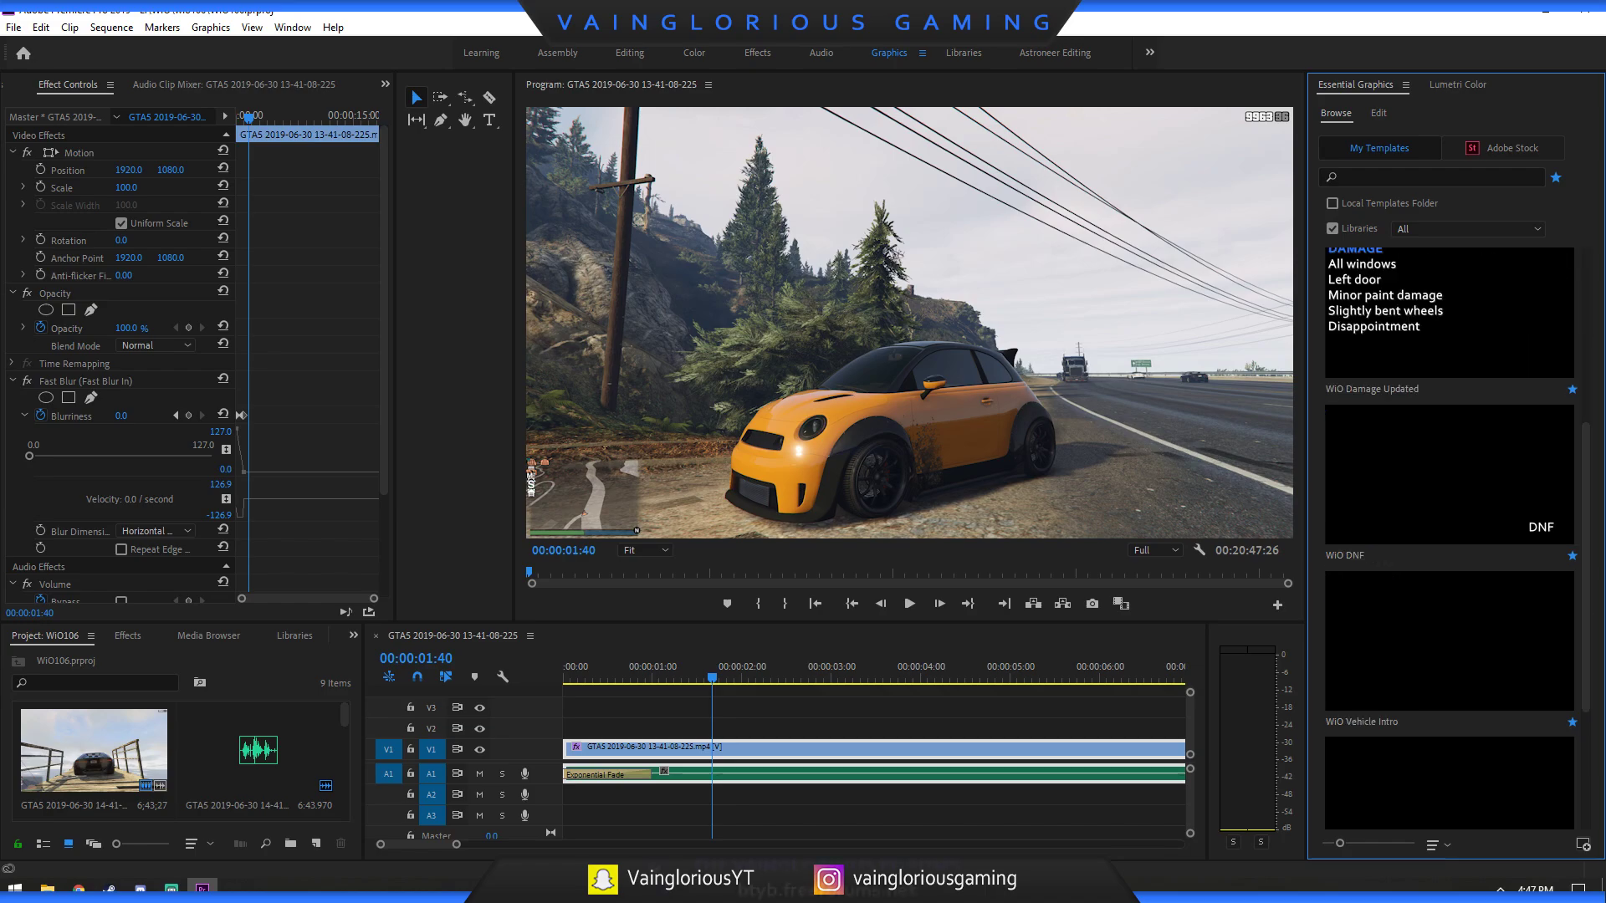
Place the WiO Vehicle Intro template on V2 above the first clip, starting at about 1 second, and play the opening title.
{"action": "scroll", "coordinate": [1449, 535], "scroll_direction": "down", "scroll_amount": 3}
{"action": "left_click_drag", "start_coordinate": [1449, 410], "coordinate": [656, 727]}
{"action": "key", "text": "space"}
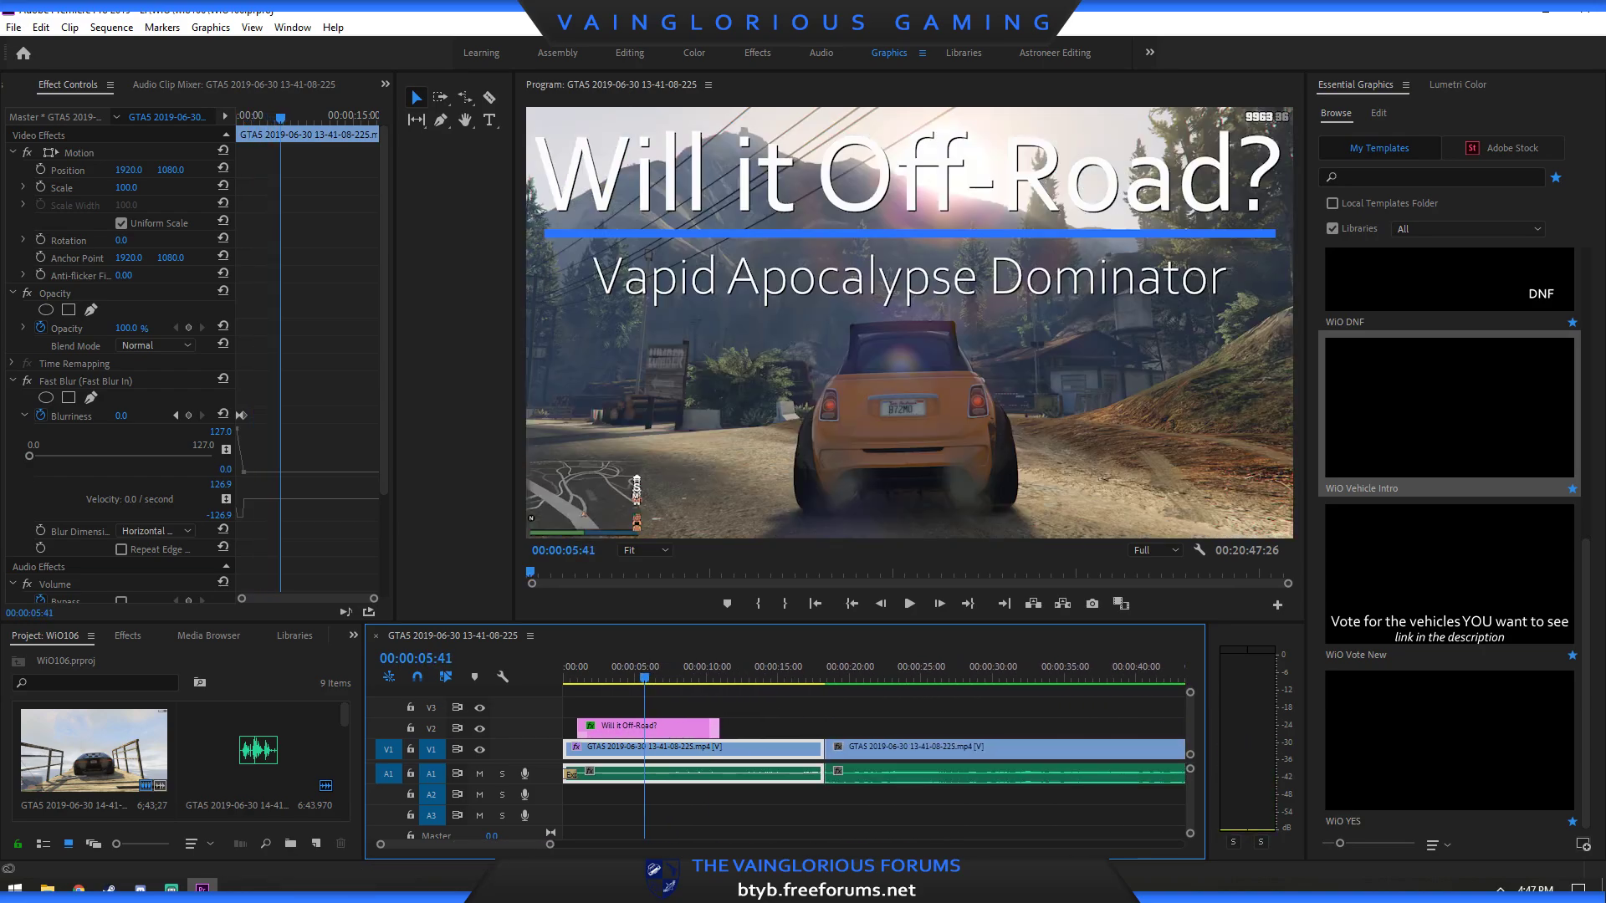
{"action": "left_click_drag", "start_coordinate": [550, 844], "coordinate": [491, 844]}
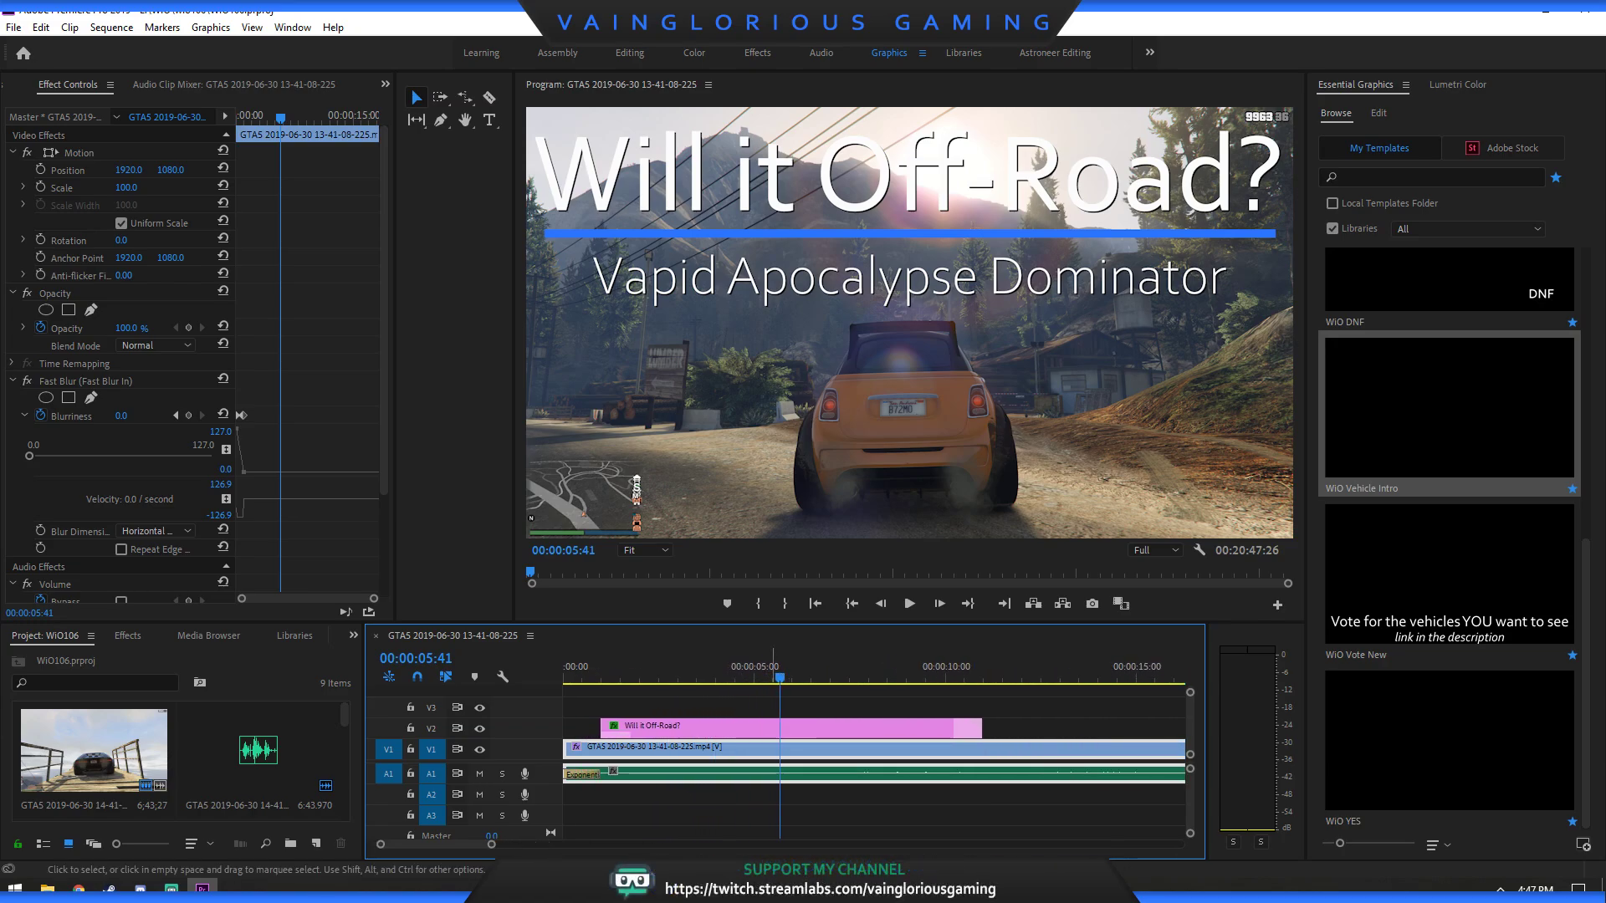
Render the sequence from In to Out and play back the opening title graphic.
{"action": "key", "text": "space"}
{"action": "left_click", "coordinate": [774, 673]}
{"action": "left_click", "coordinate": [112, 27]}
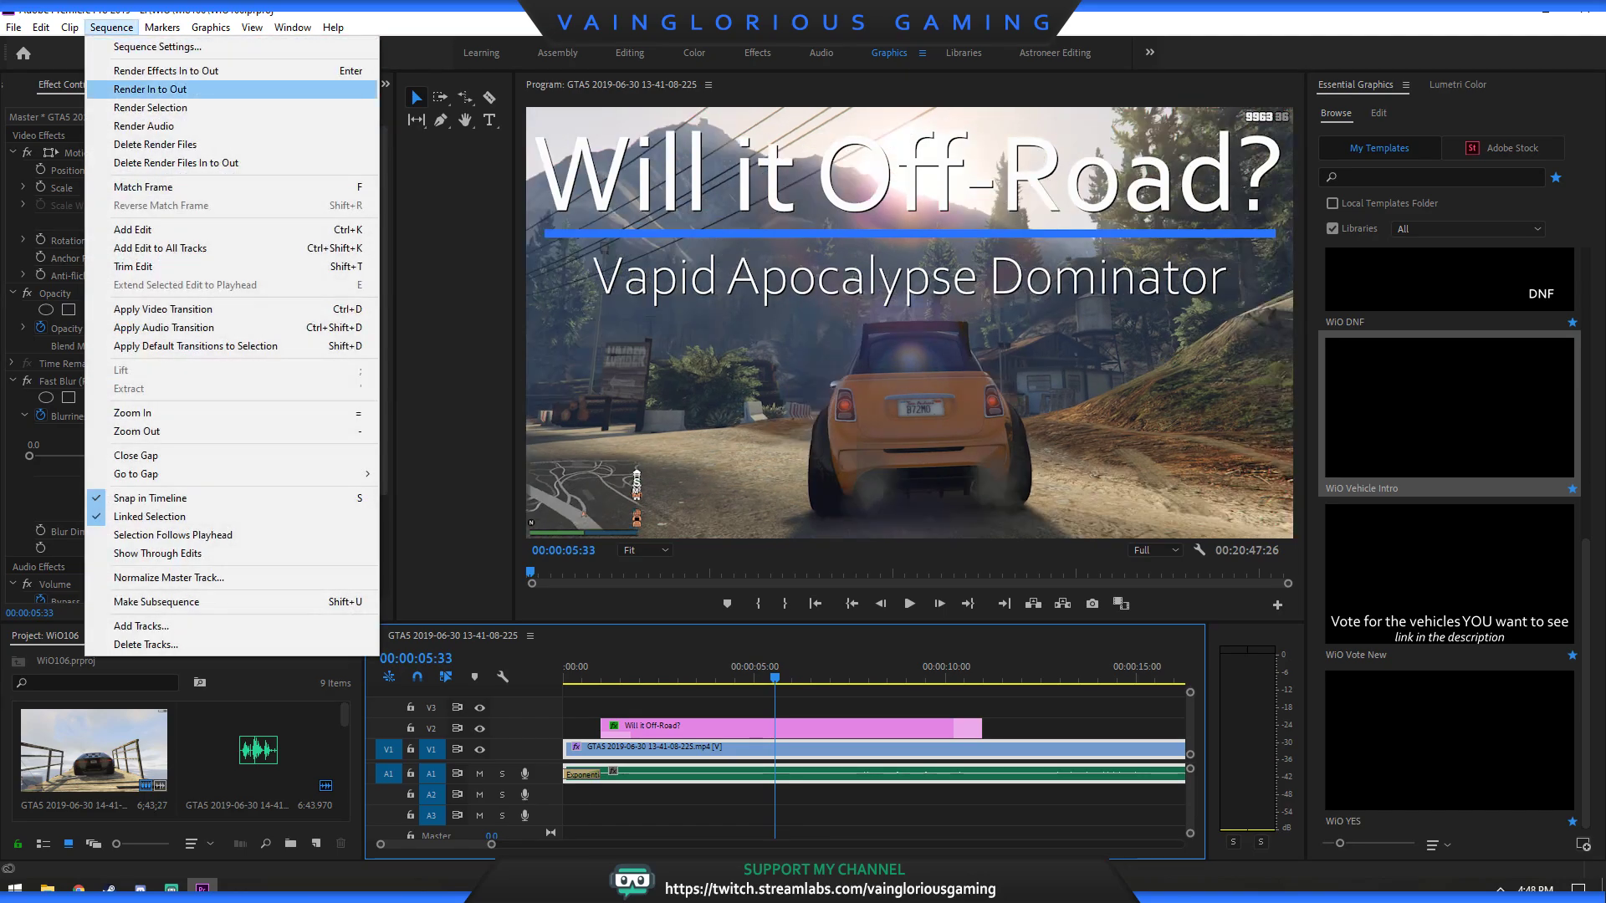
{"action": "left_click", "coordinate": [150, 89]}
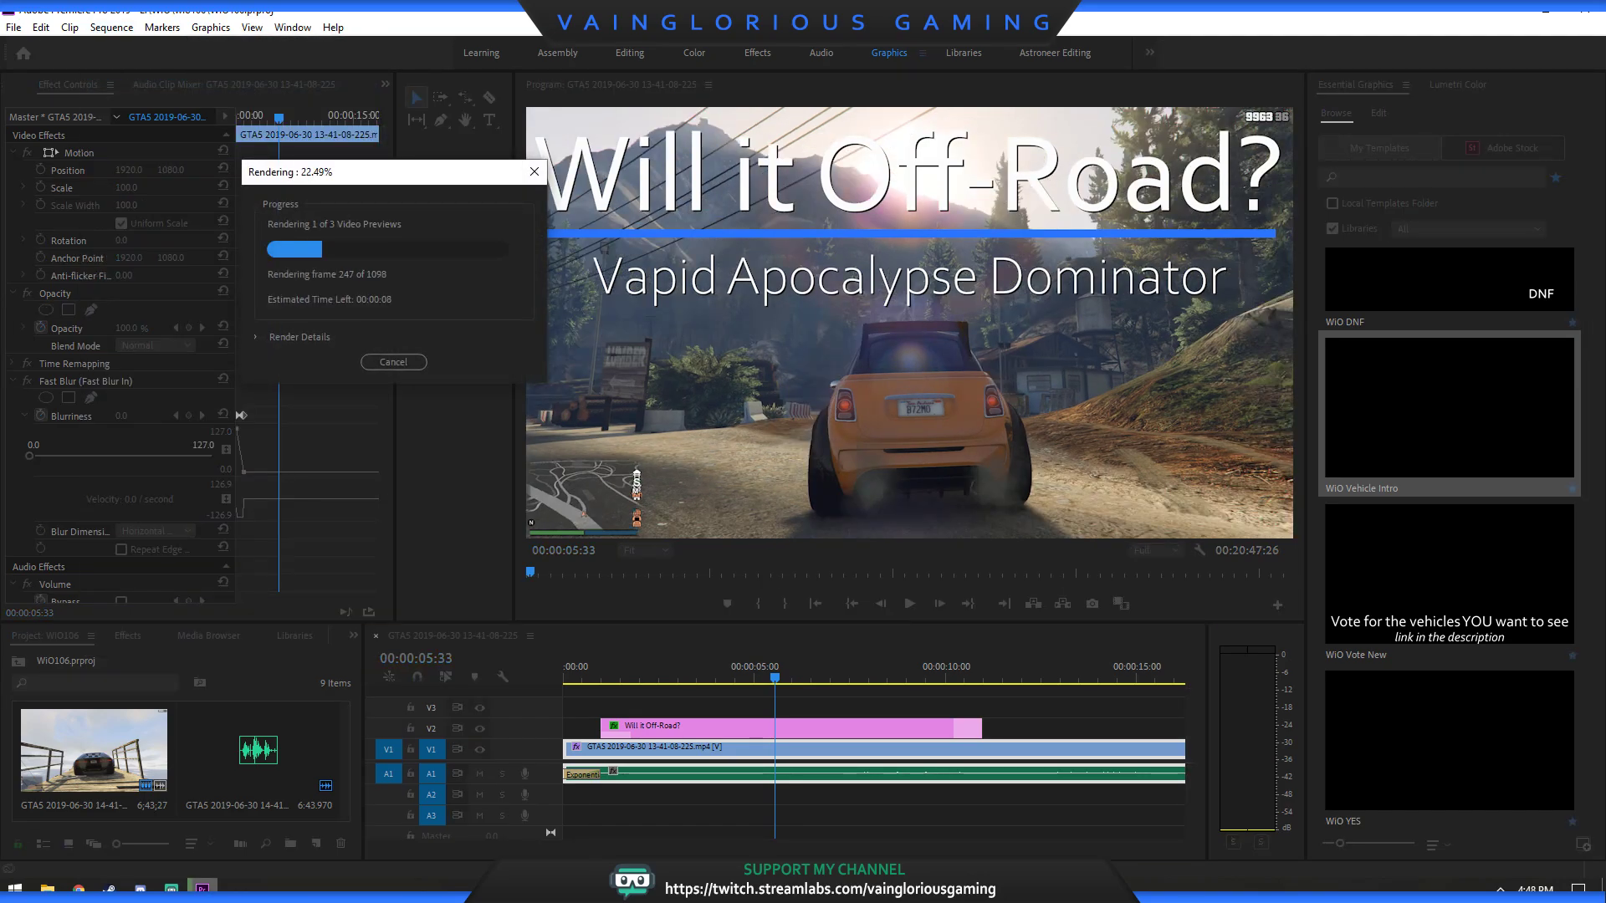
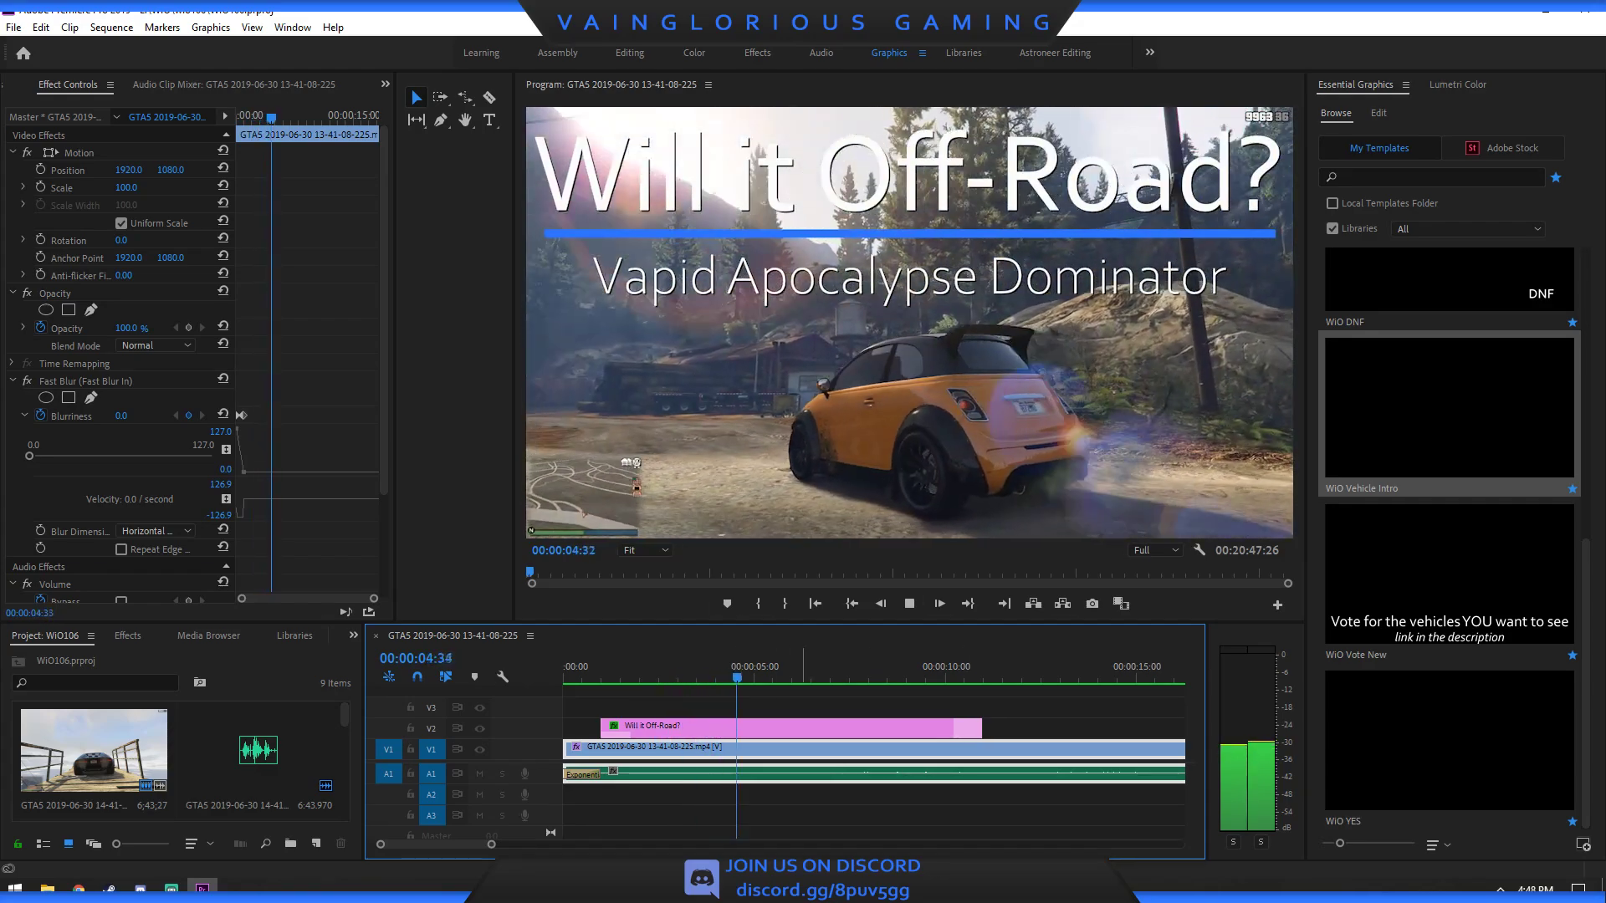
{"action": "key", "text": "space"}
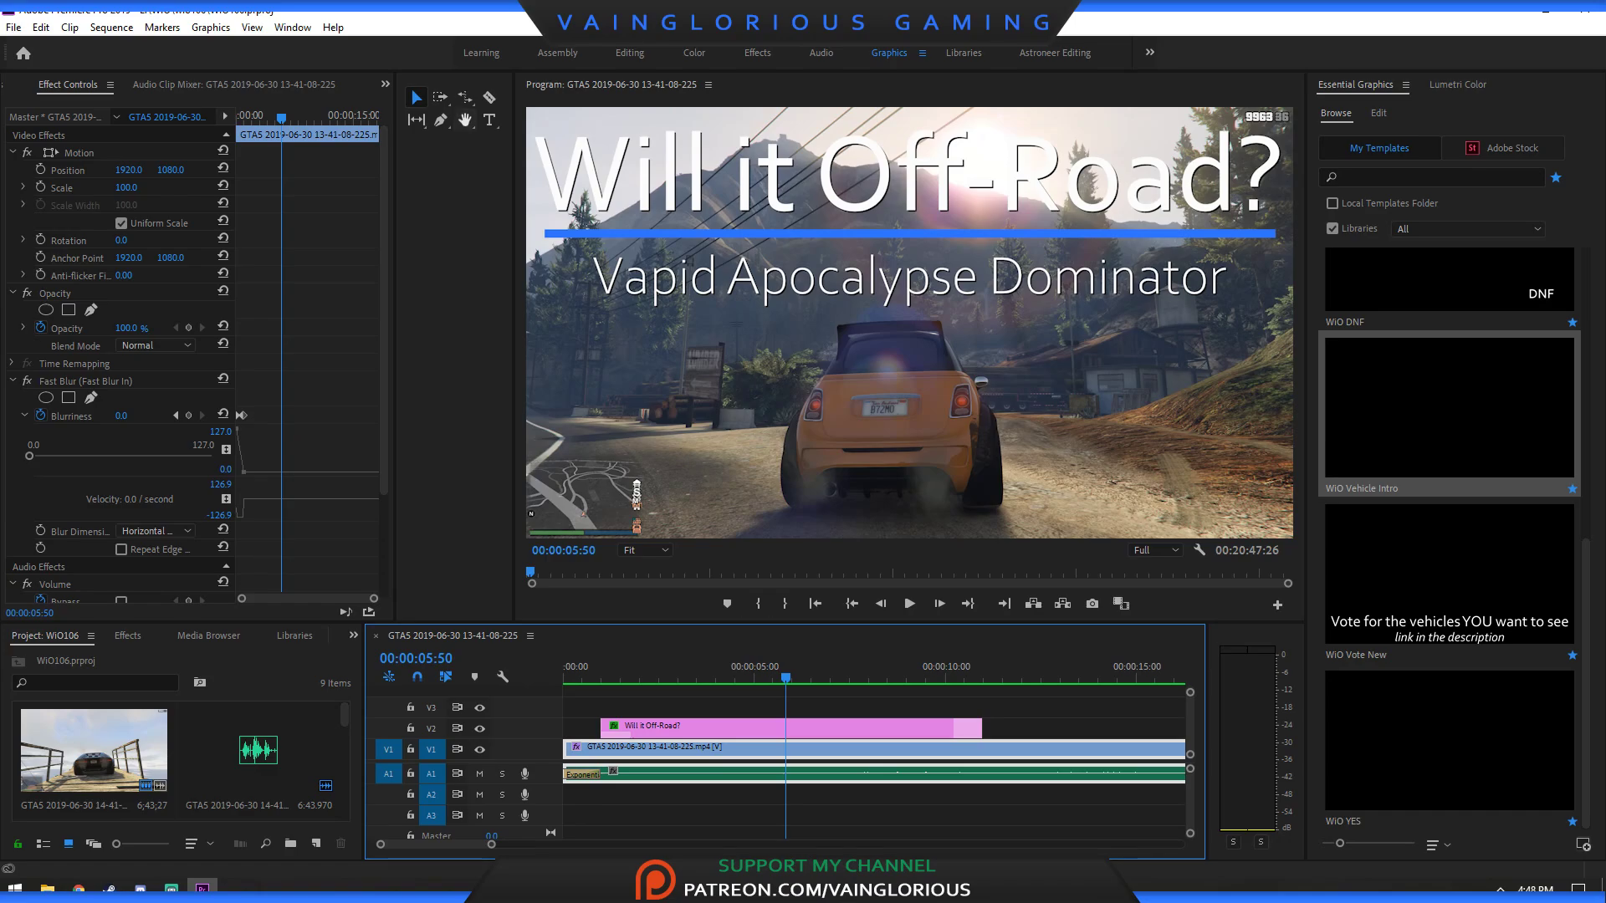
Replace the vehicle name in the title graphic with "Grotti Brioso R/A", enlarging the program monitor area first.
{"action": "left_click_drag", "start_coordinate": [513, 125], "coordinate": [429, 125]}
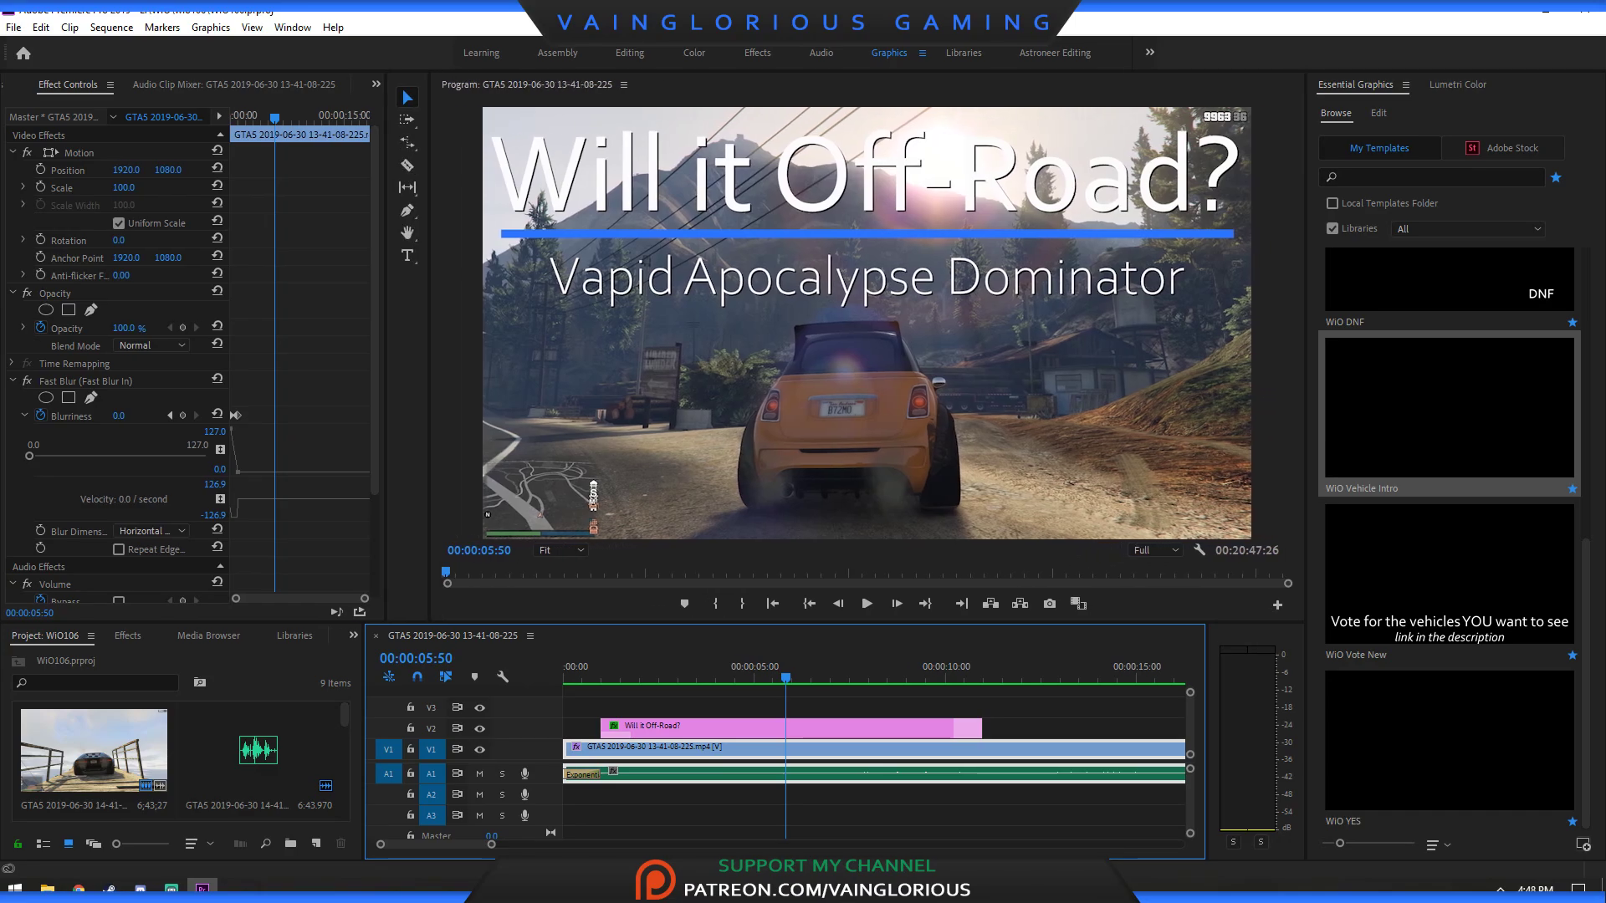
{"action": "left_click", "coordinate": [408, 255]}
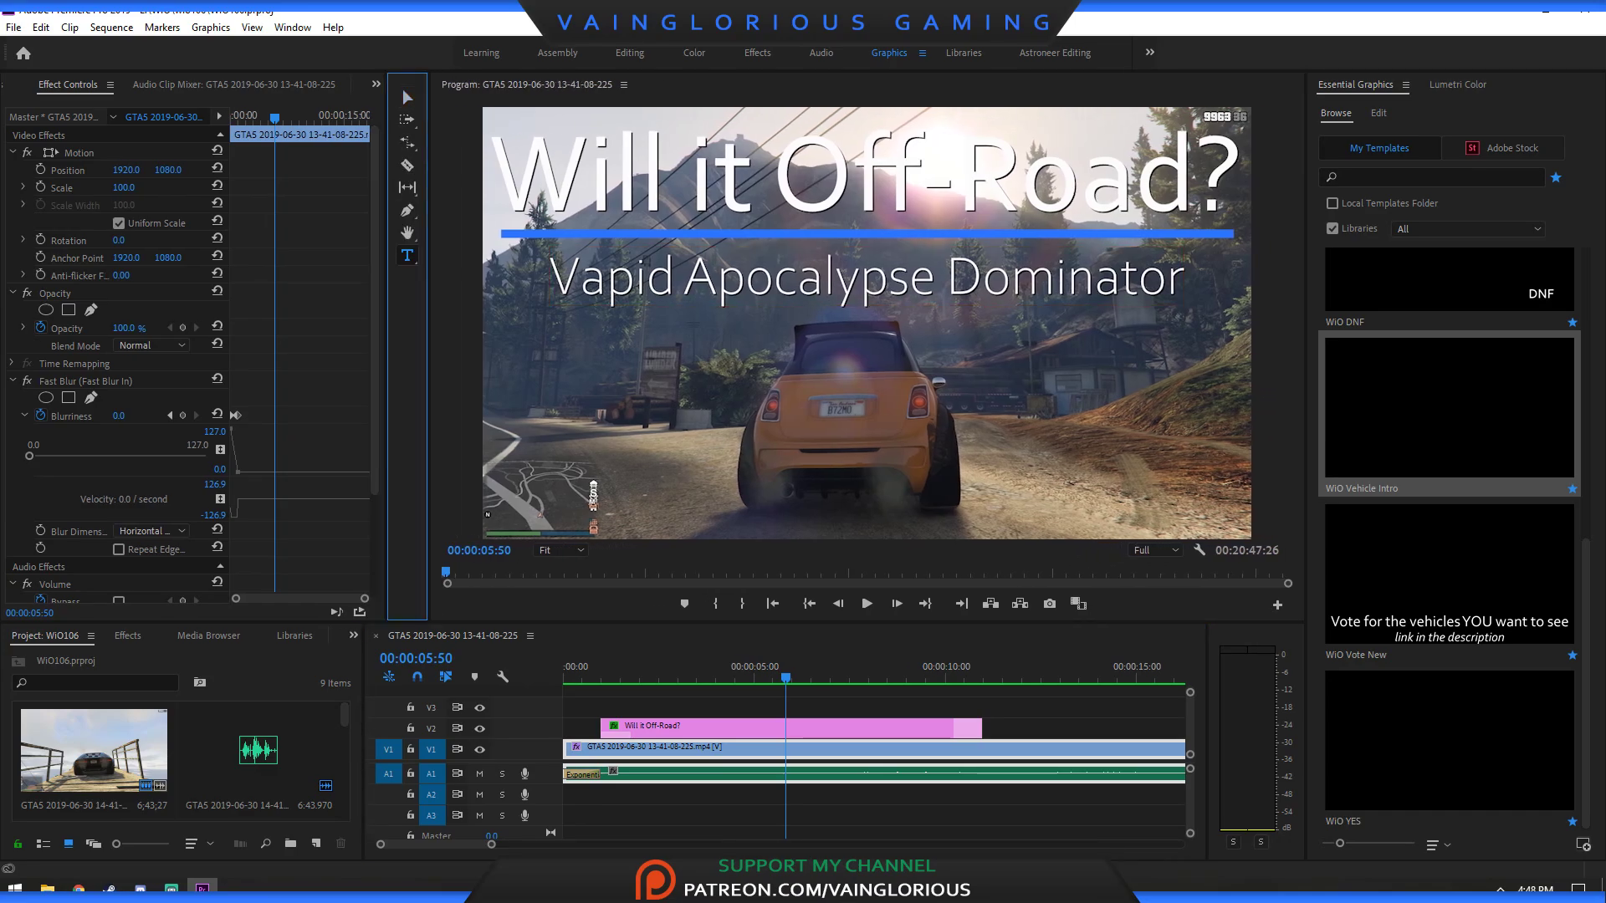
{"action": "left_click_drag", "start_coordinate": [1183, 280], "coordinate": [545, 280]}
{"action": "type", "text": "Gr"}
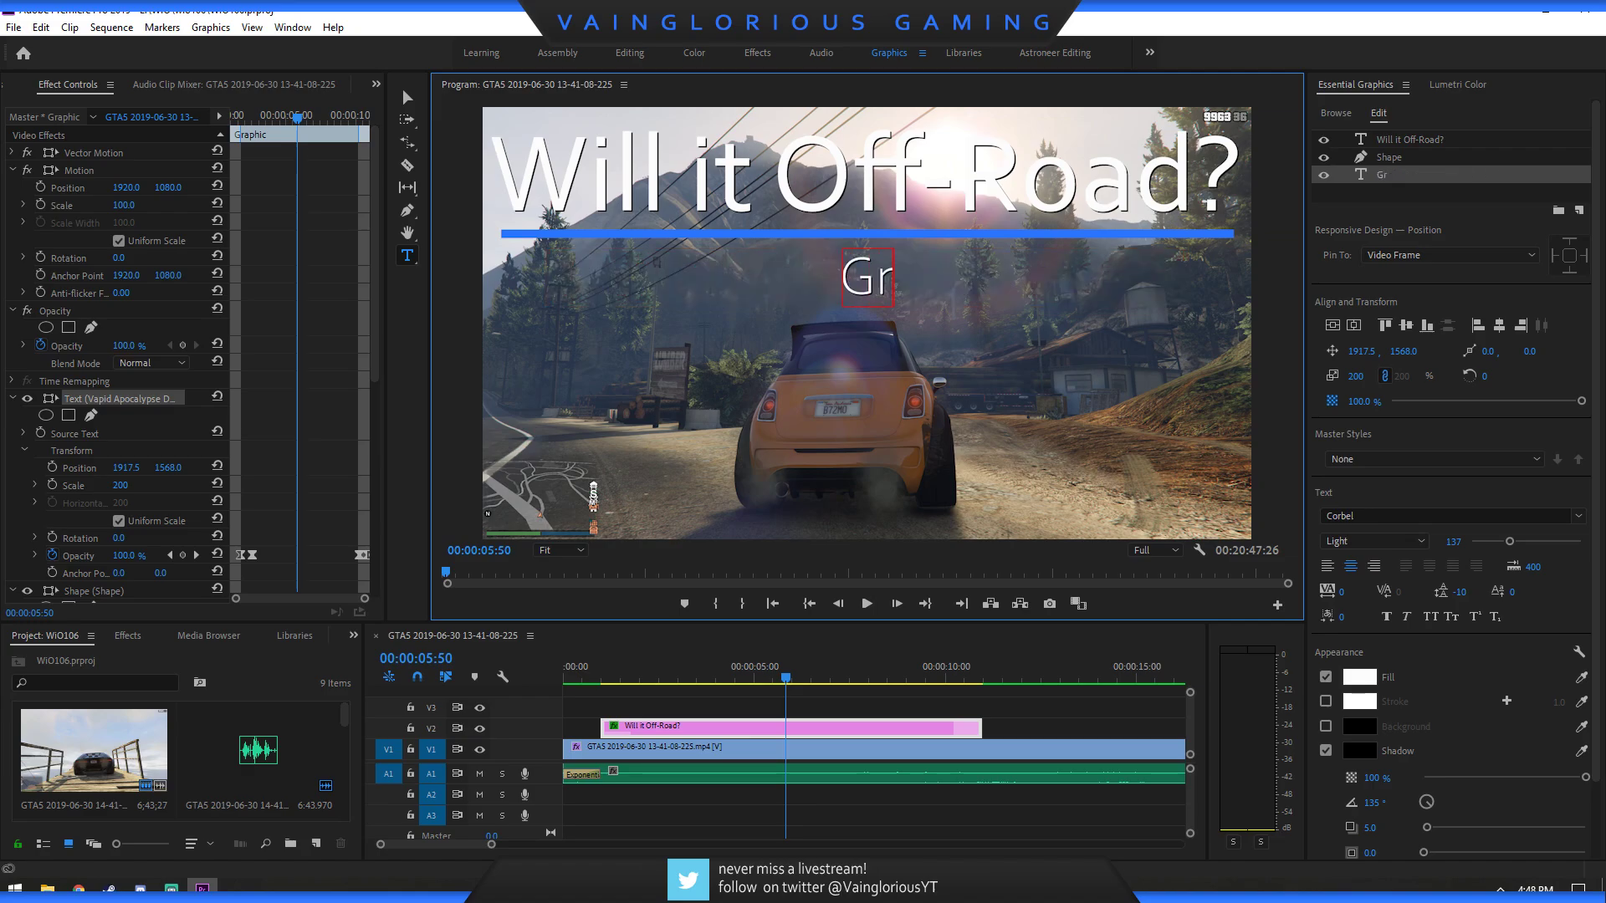
{"action": "type", "text": "otti Brioso R/A"}
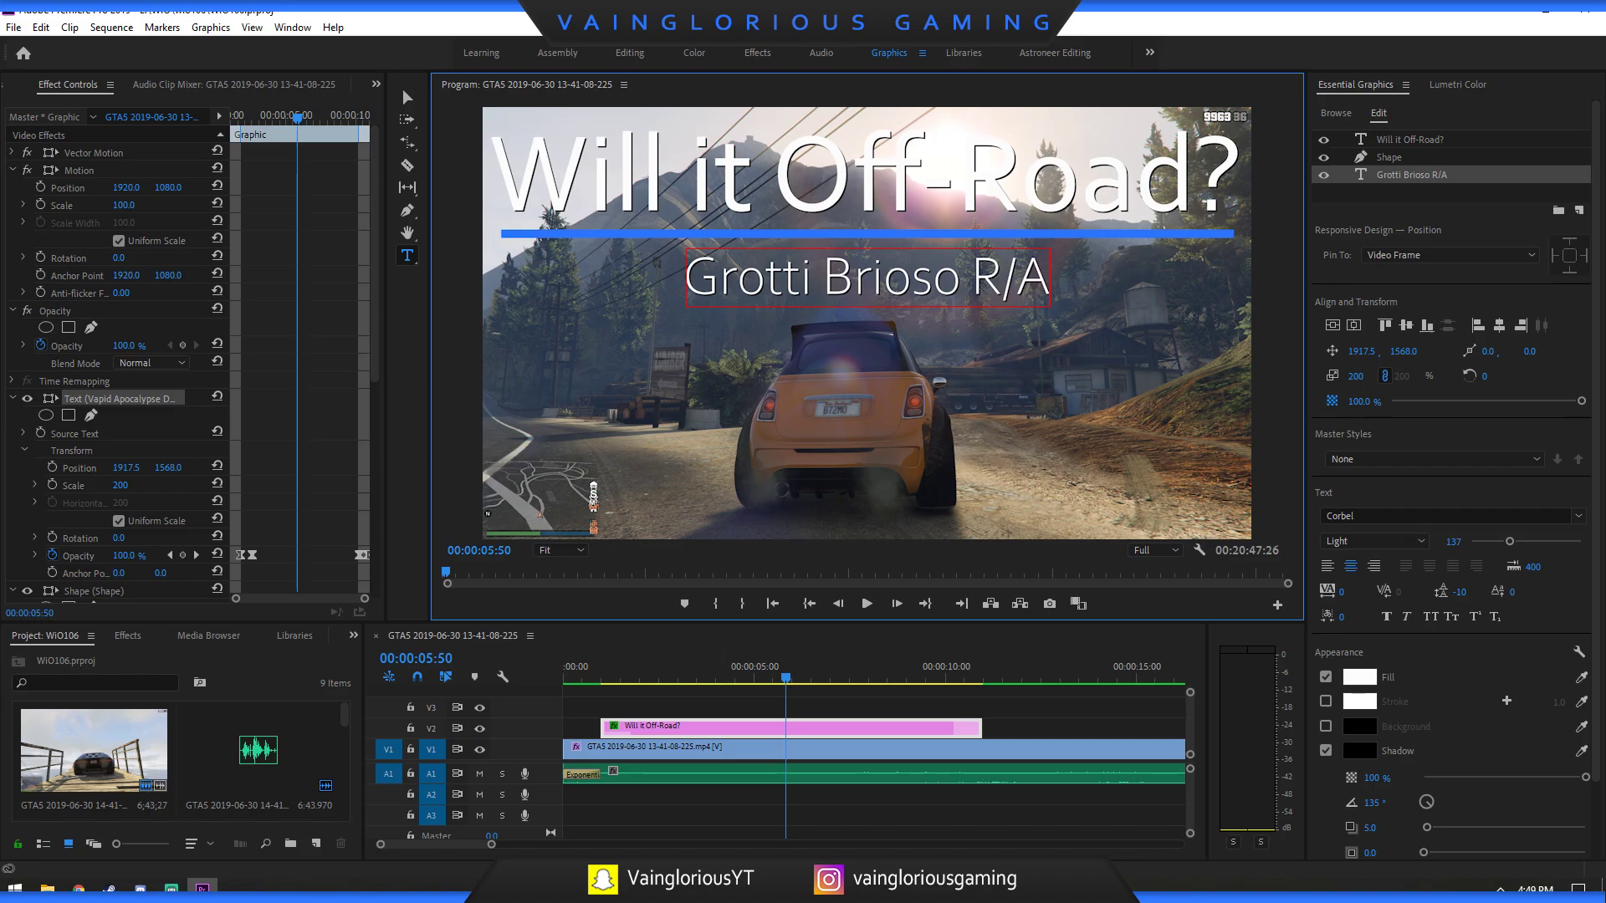
{"action": "left_click", "coordinate": [406, 94]}
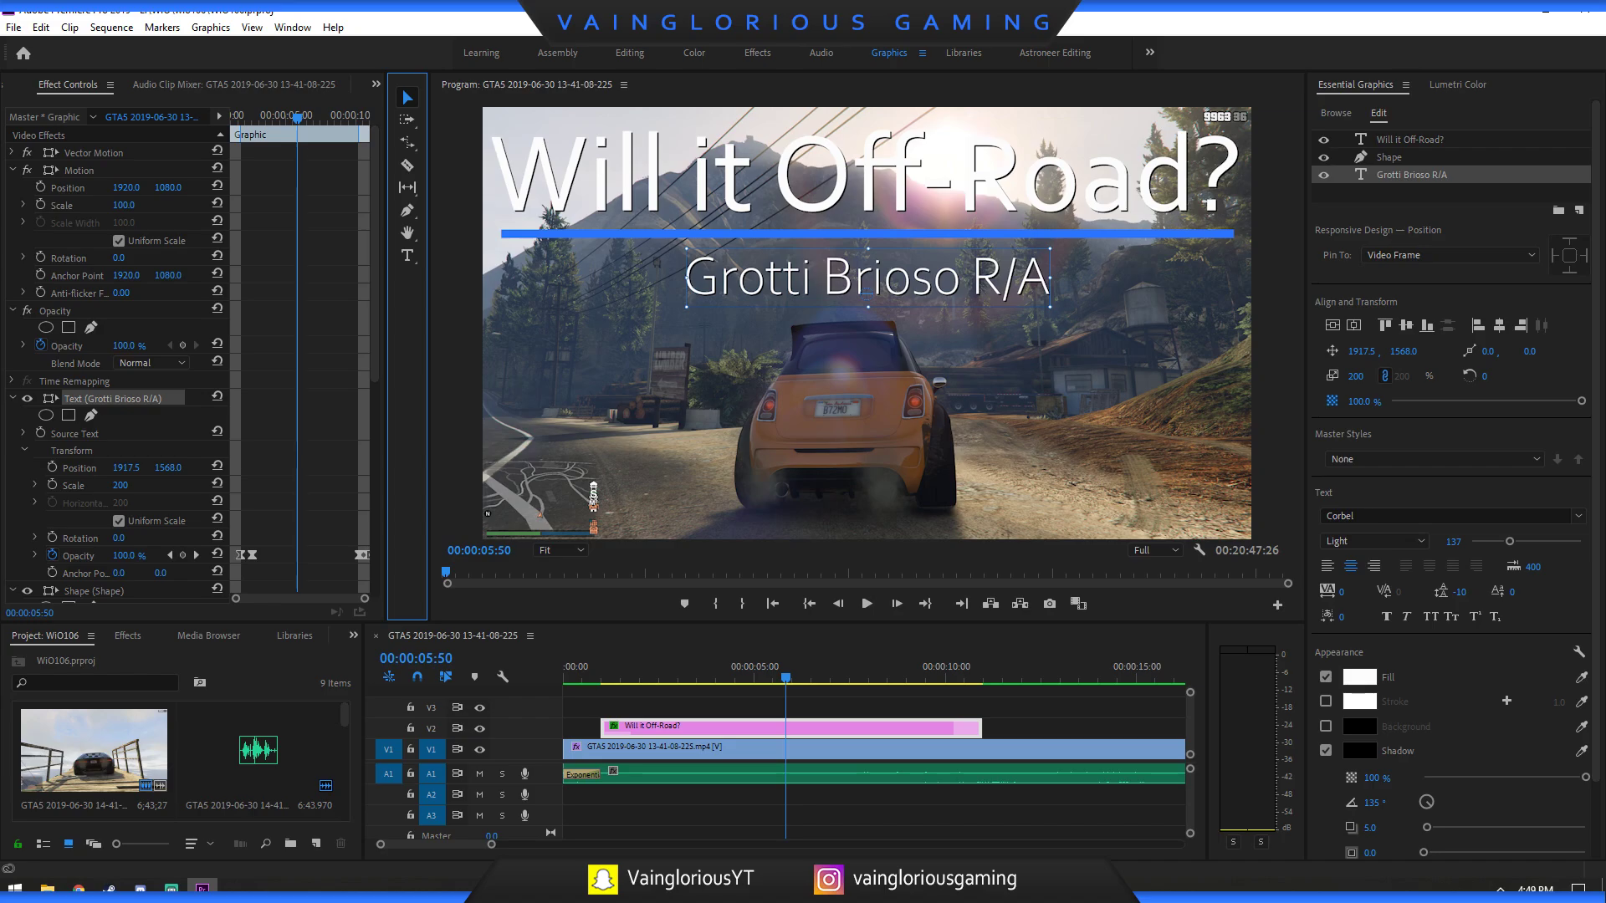
Place the WiO Vote New template on V2 directly after the title graphic and move the playhead to the gameplay cut at 00:00:18:18.
{"action": "left_click", "coordinate": [1334, 112]}
{"action": "left_click_drag", "start_coordinate": [1449, 577], "coordinate": [988, 728]}
{"action": "left_click", "coordinate": [961, 603]}
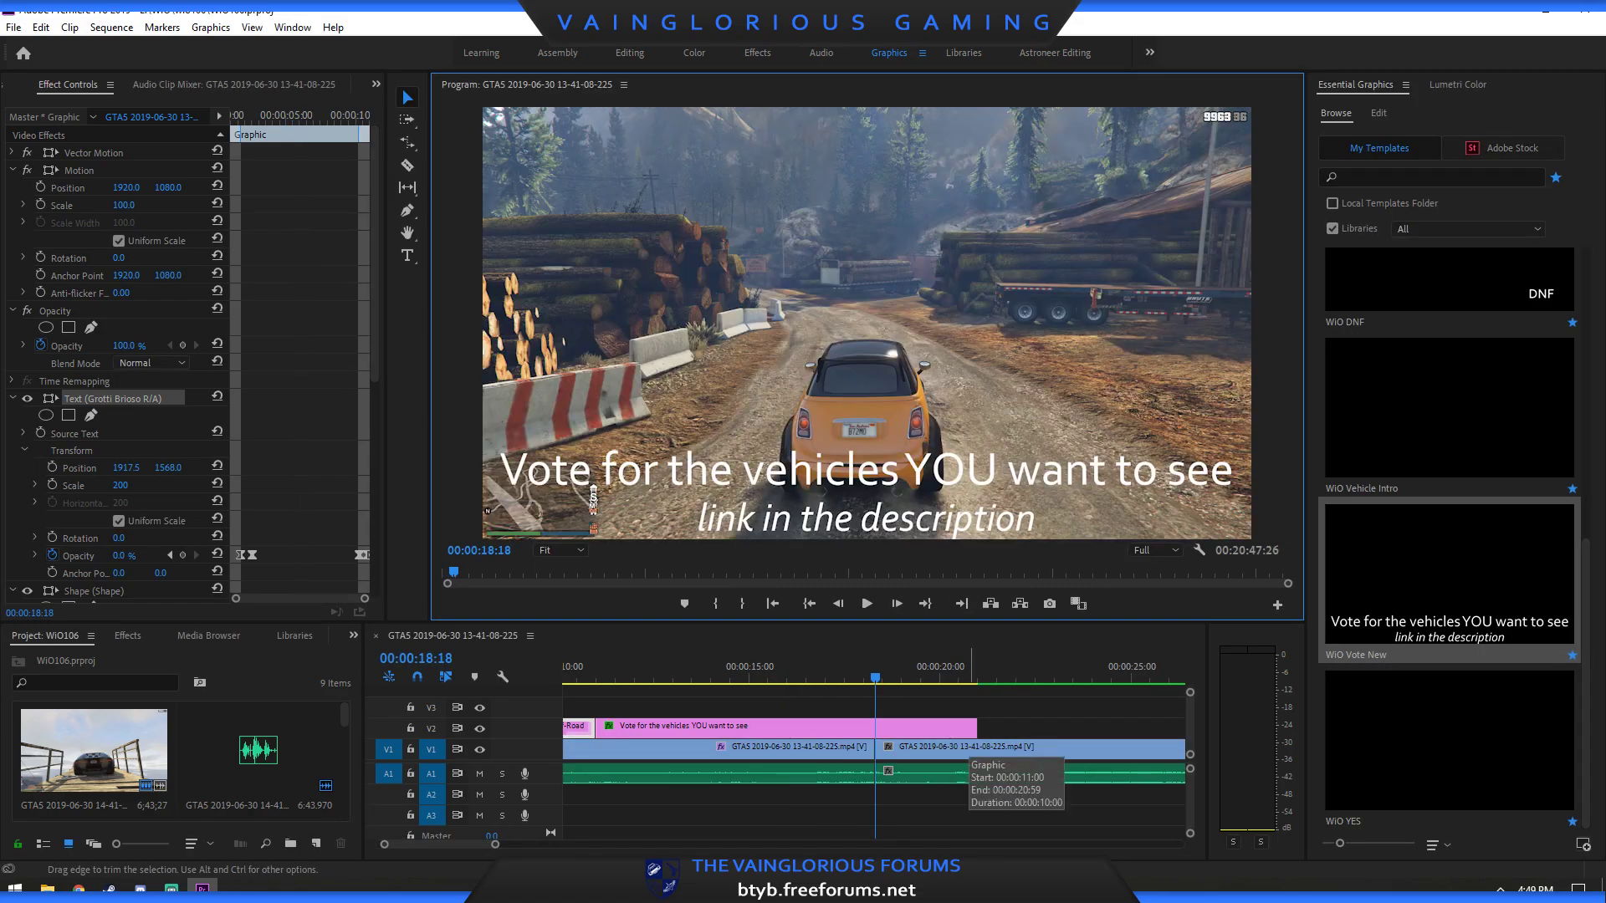
Remove the favorites-only filter from the graphics templates and find the WiO Ascent template.
{"action": "scroll", "coordinate": [1449, 494], "scroll_direction": "up", "scroll_amount": 5}
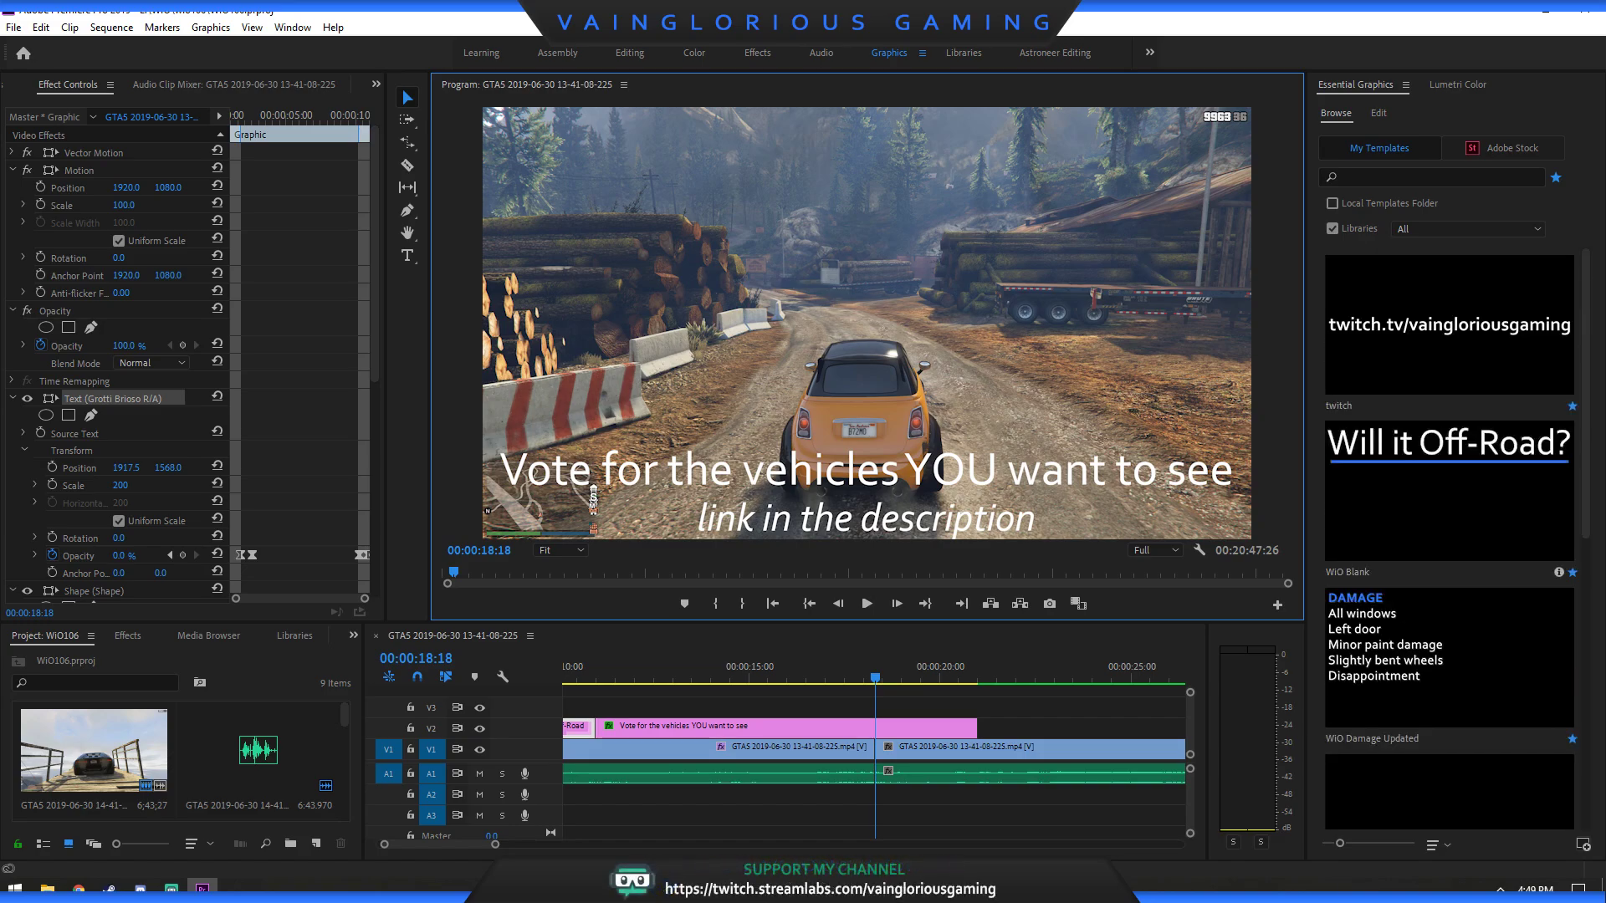
{"action": "scroll", "coordinate": [1449, 786], "scroll_direction": "down", "scroll_amount": 4}
{"action": "scroll", "coordinate": [1449, 585], "scroll_direction": "down", "scroll_amount": 3}
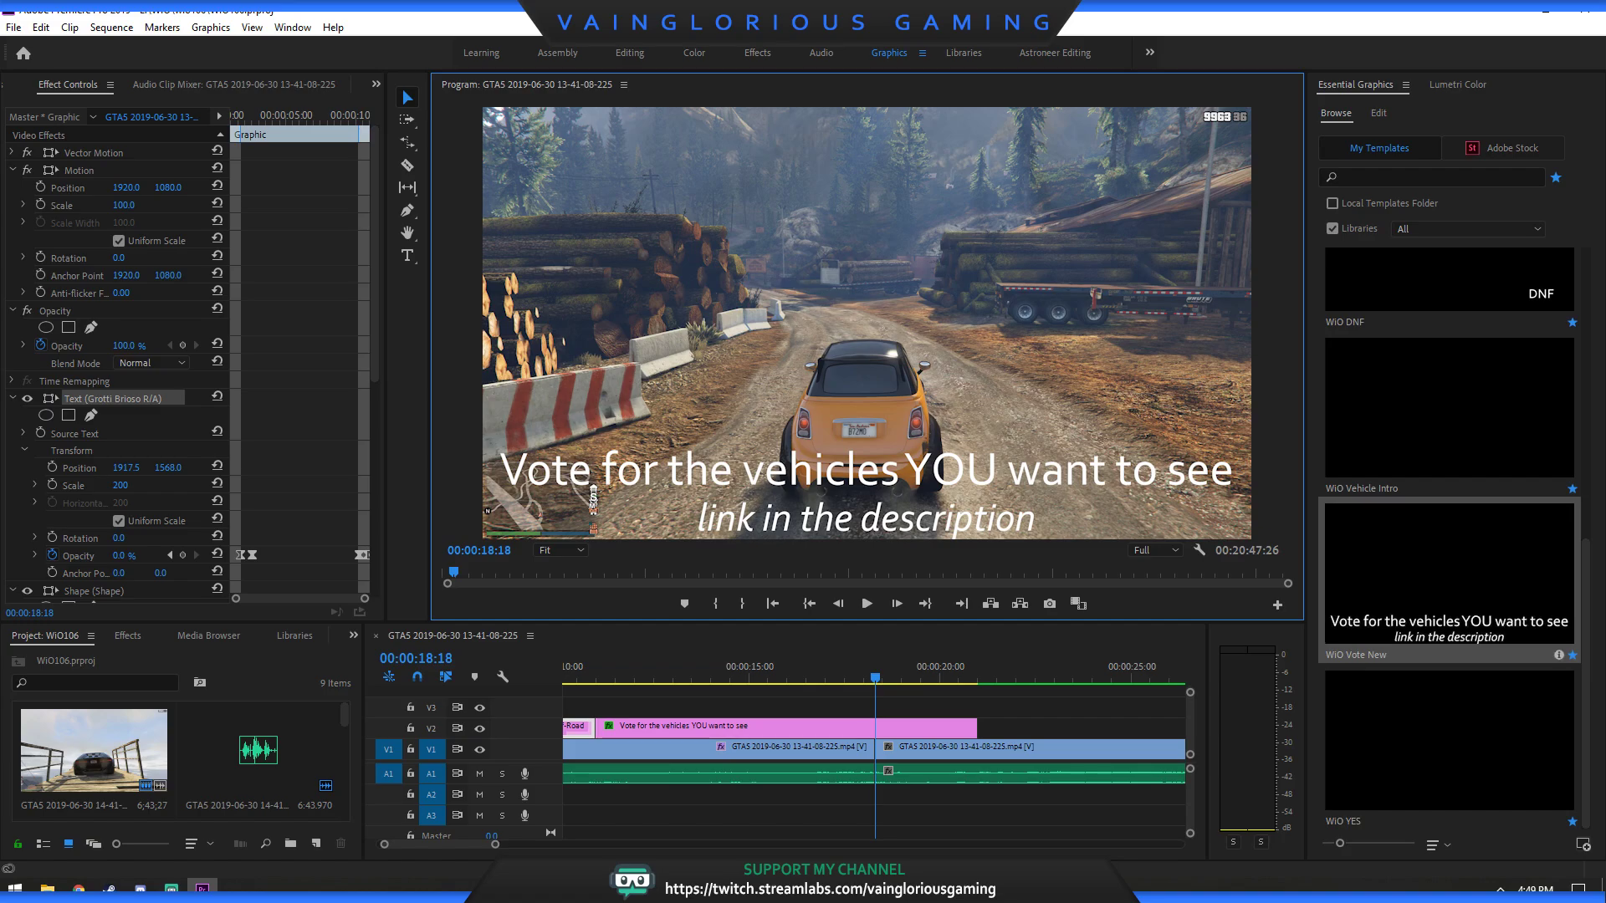
{"action": "scroll", "coordinate": [1450, 586], "scroll_direction": "up", "scroll_amount": 6}
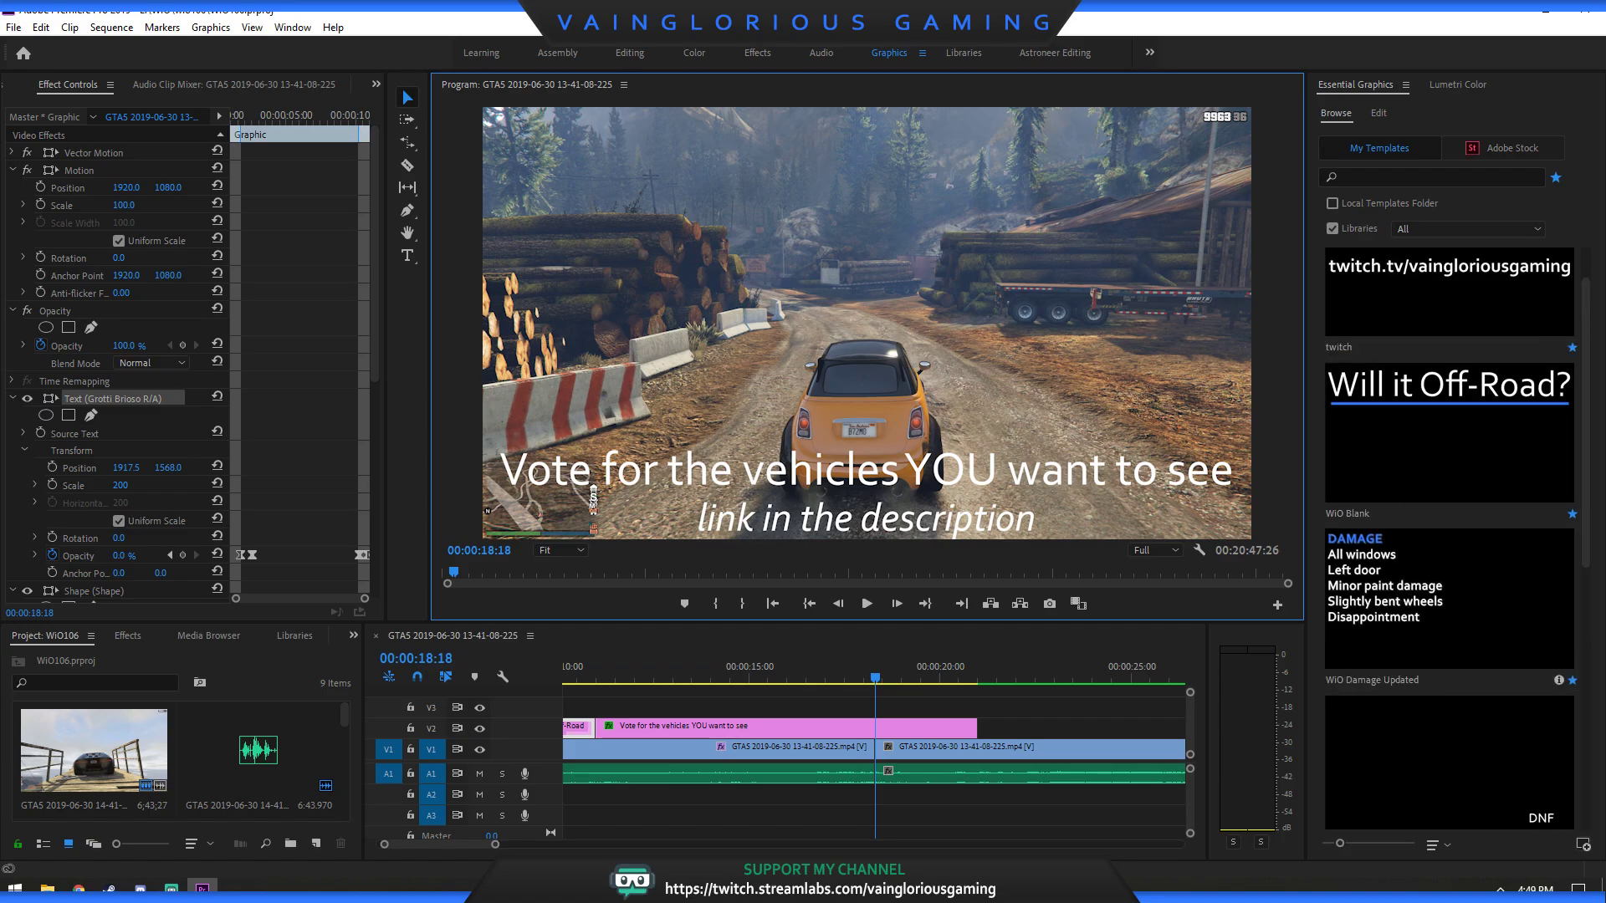
{"action": "scroll", "coordinate": [1449, 585], "scroll_direction": "up", "scroll_amount": 1}
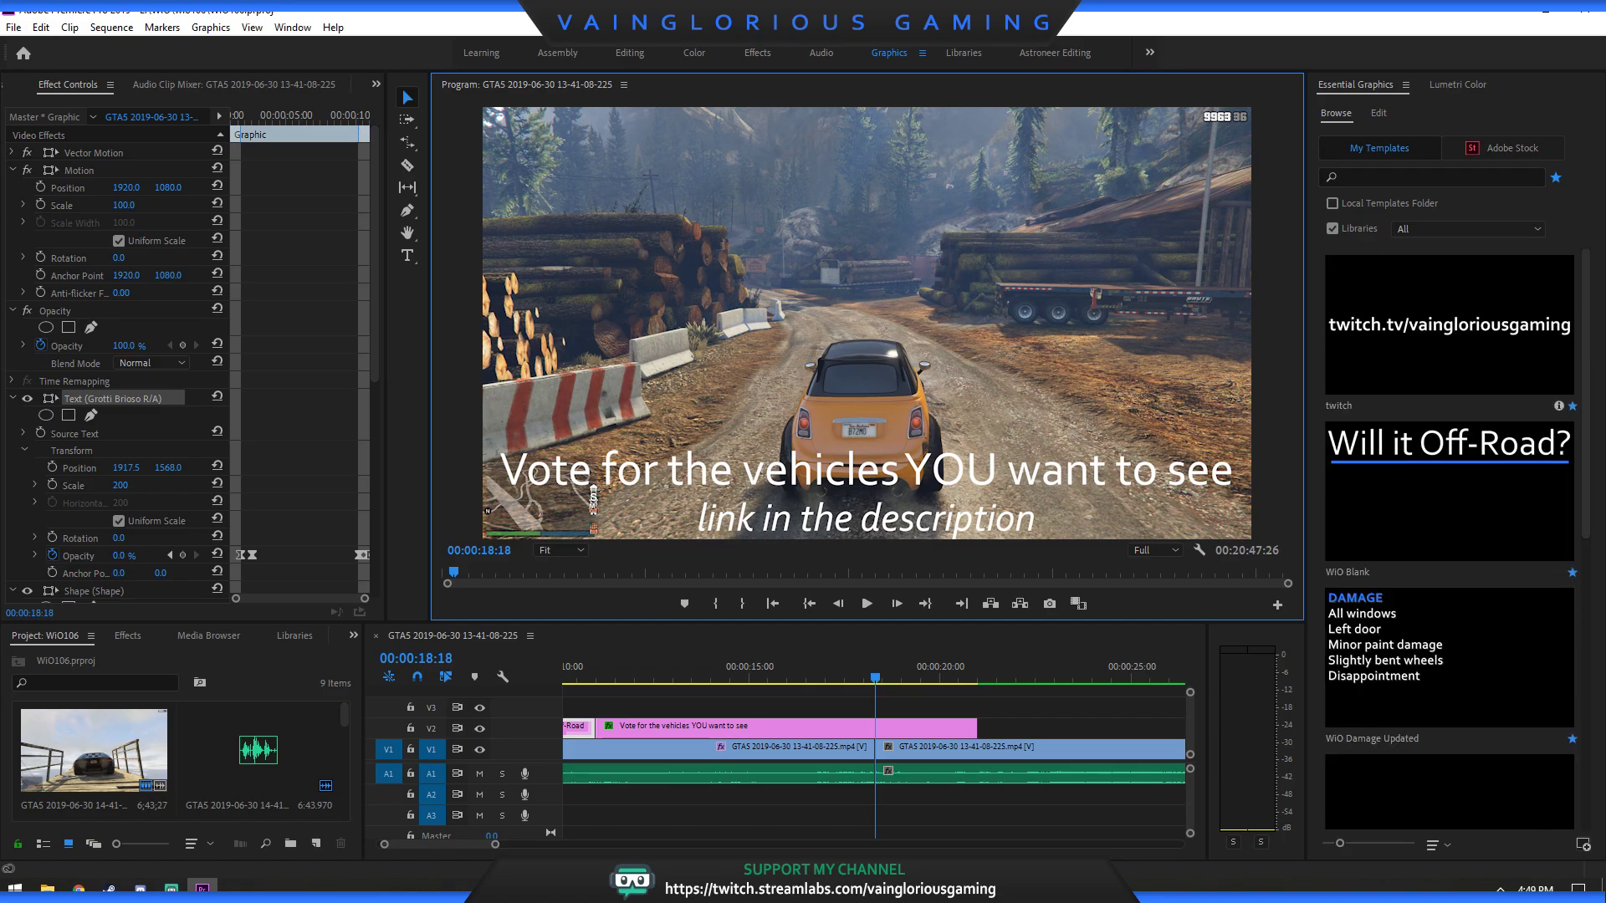
{"action": "scroll", "coordinate": [1449, 585], "scroll_direction": "down", "scroll_amount": 2}
{"action": "scroll", "coordinate": [1449, 543], "scroll_direction": "down", "scroll_amount": 4}
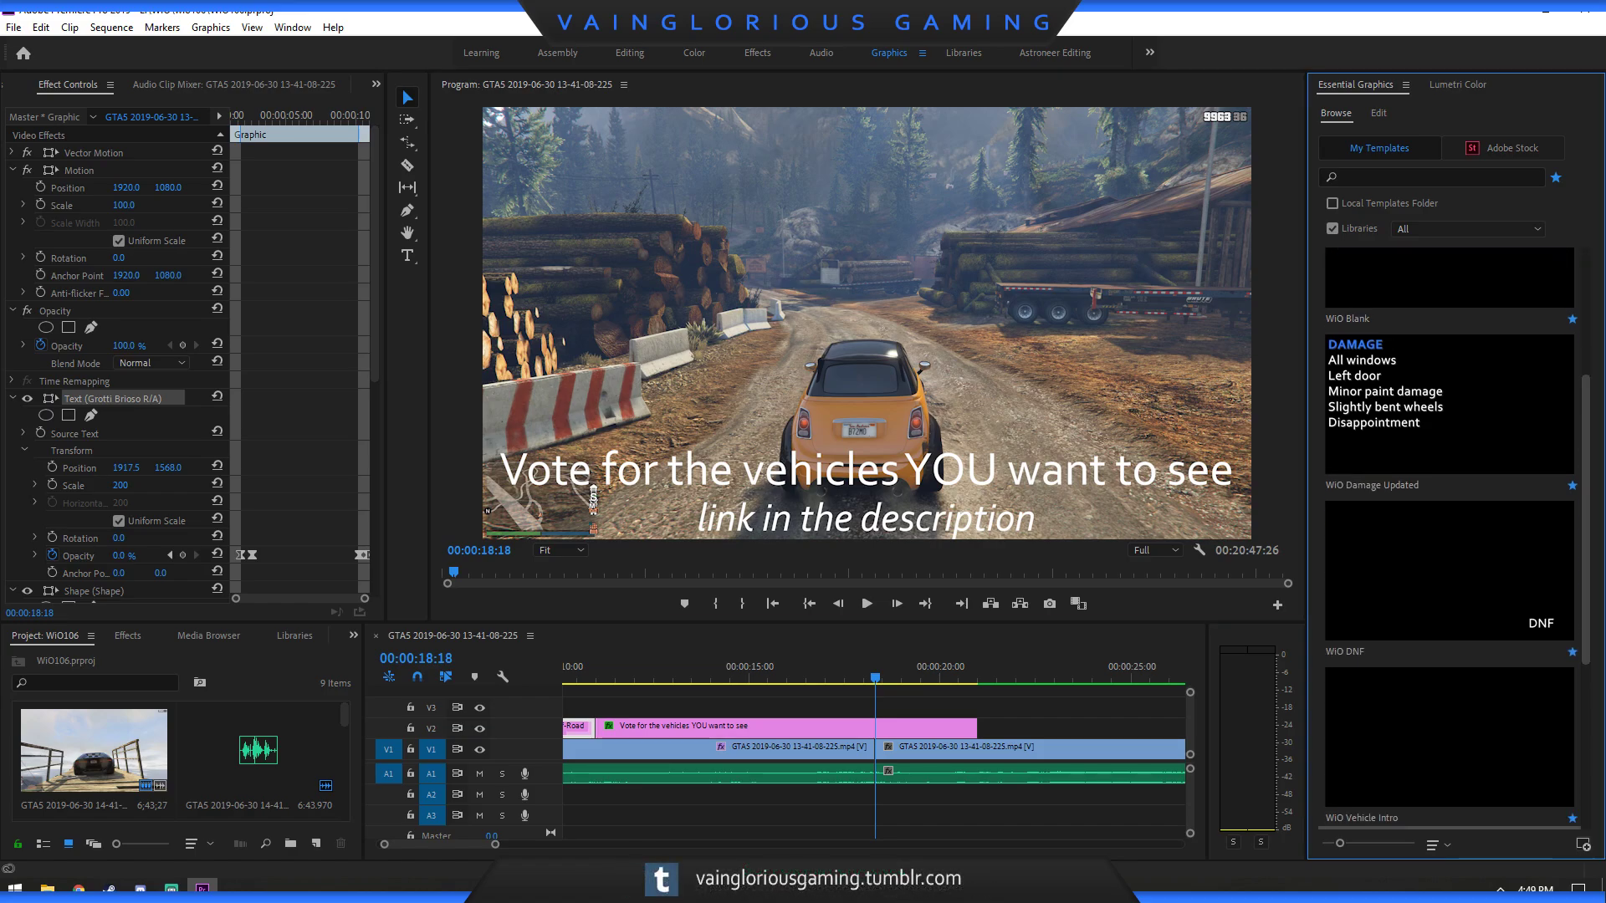
{"action": "scroll", "coordinate": [1449, 585], "scroll_direction": "down", "scroll_amount": 4}
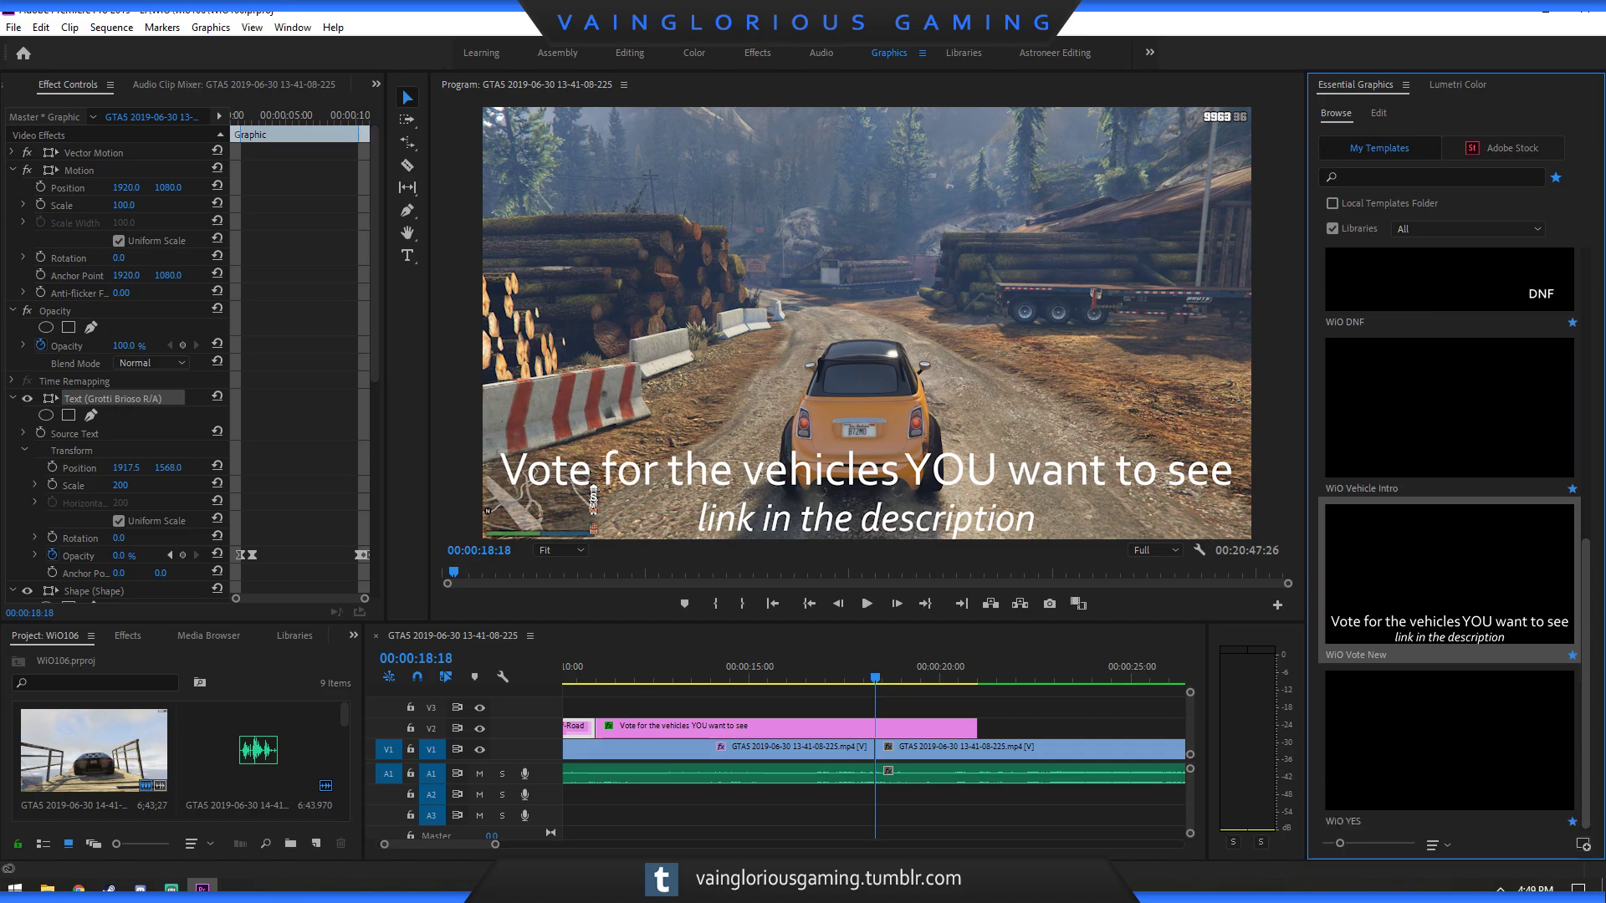
{"action": "scroll", "coordinate": [1449, 577], "scroll_direction": "up", "scroll_amount": 10}
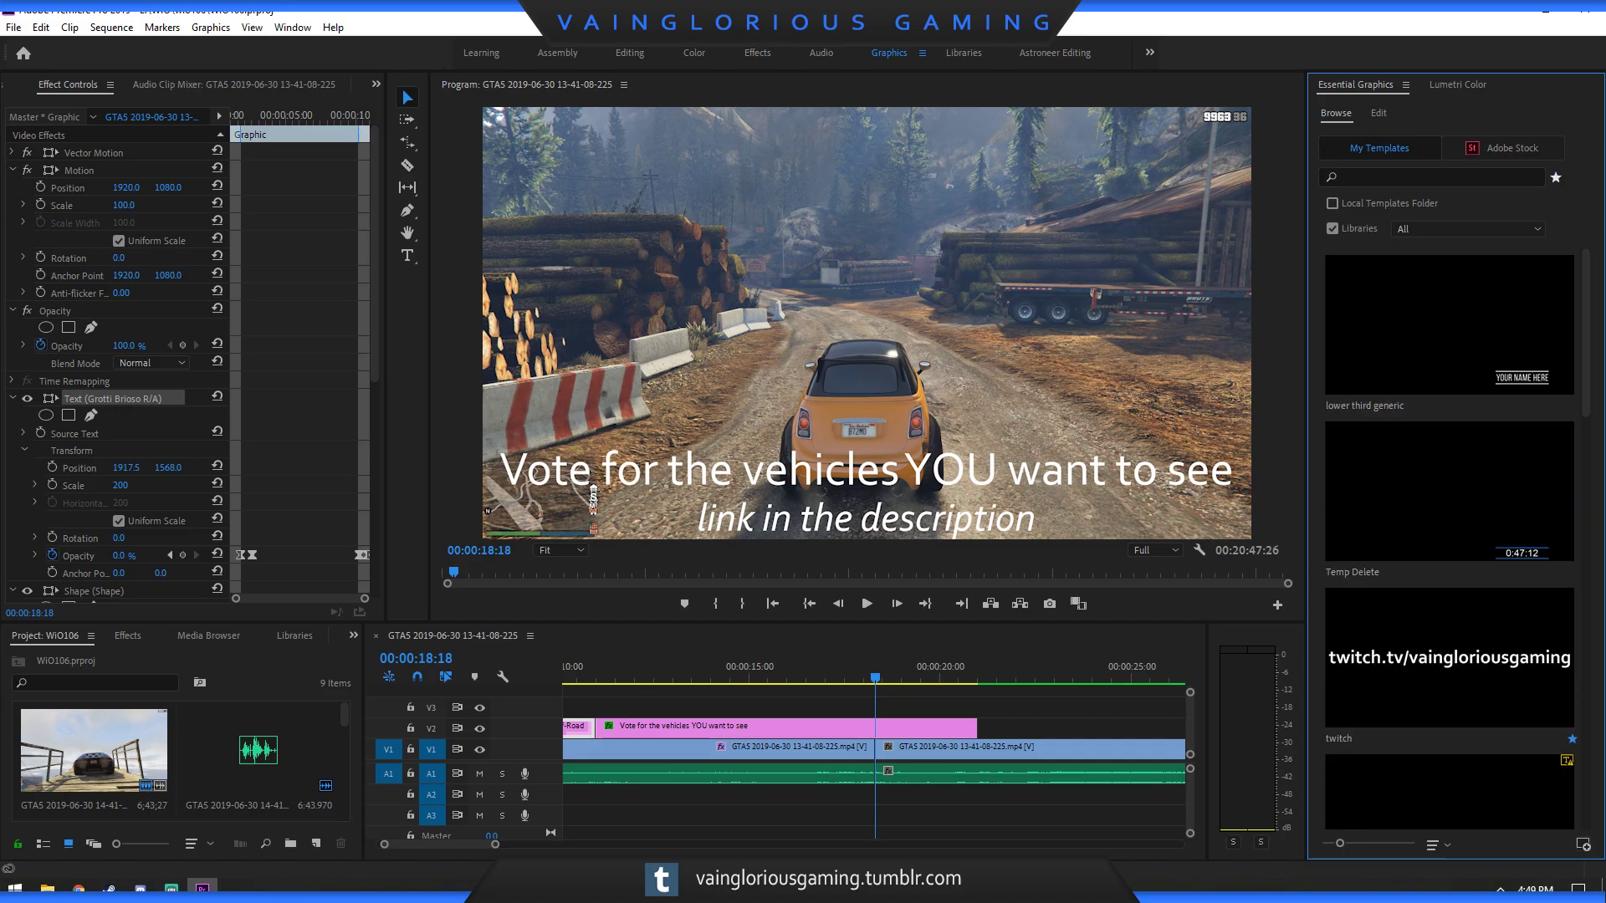
{"action": "scroll", "coordinate": [1449, 543], "scroll_direction": "down", "scroll_amount": 5}
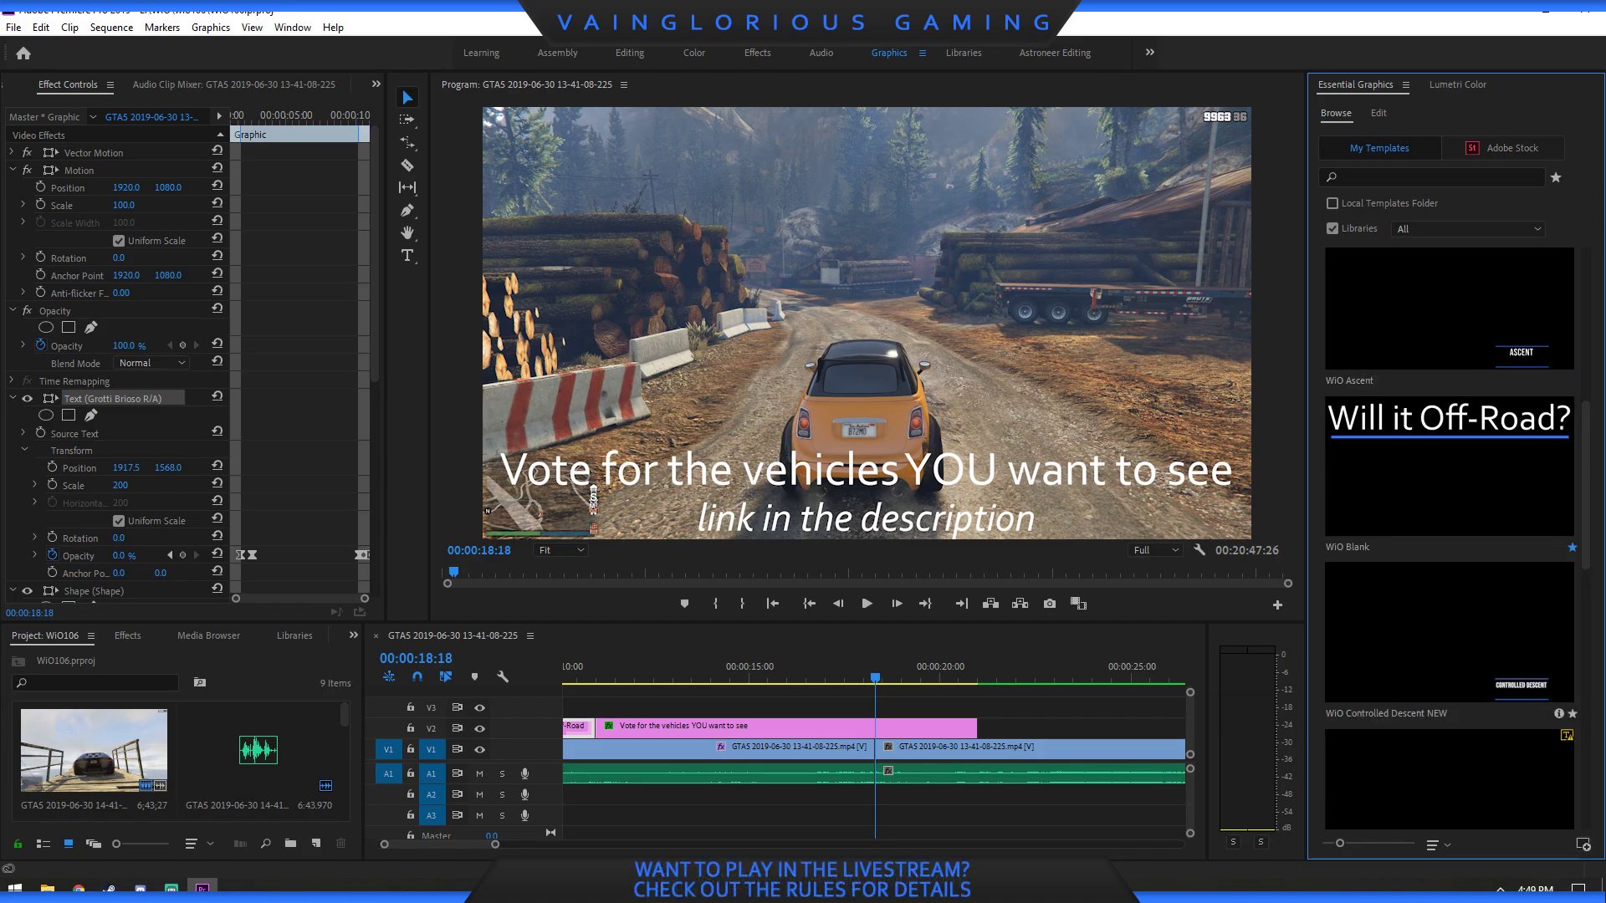
{"action": "scroll", "coordinate": [1450, 544], "scroll_direction": "down", "scroll_amount": 2}
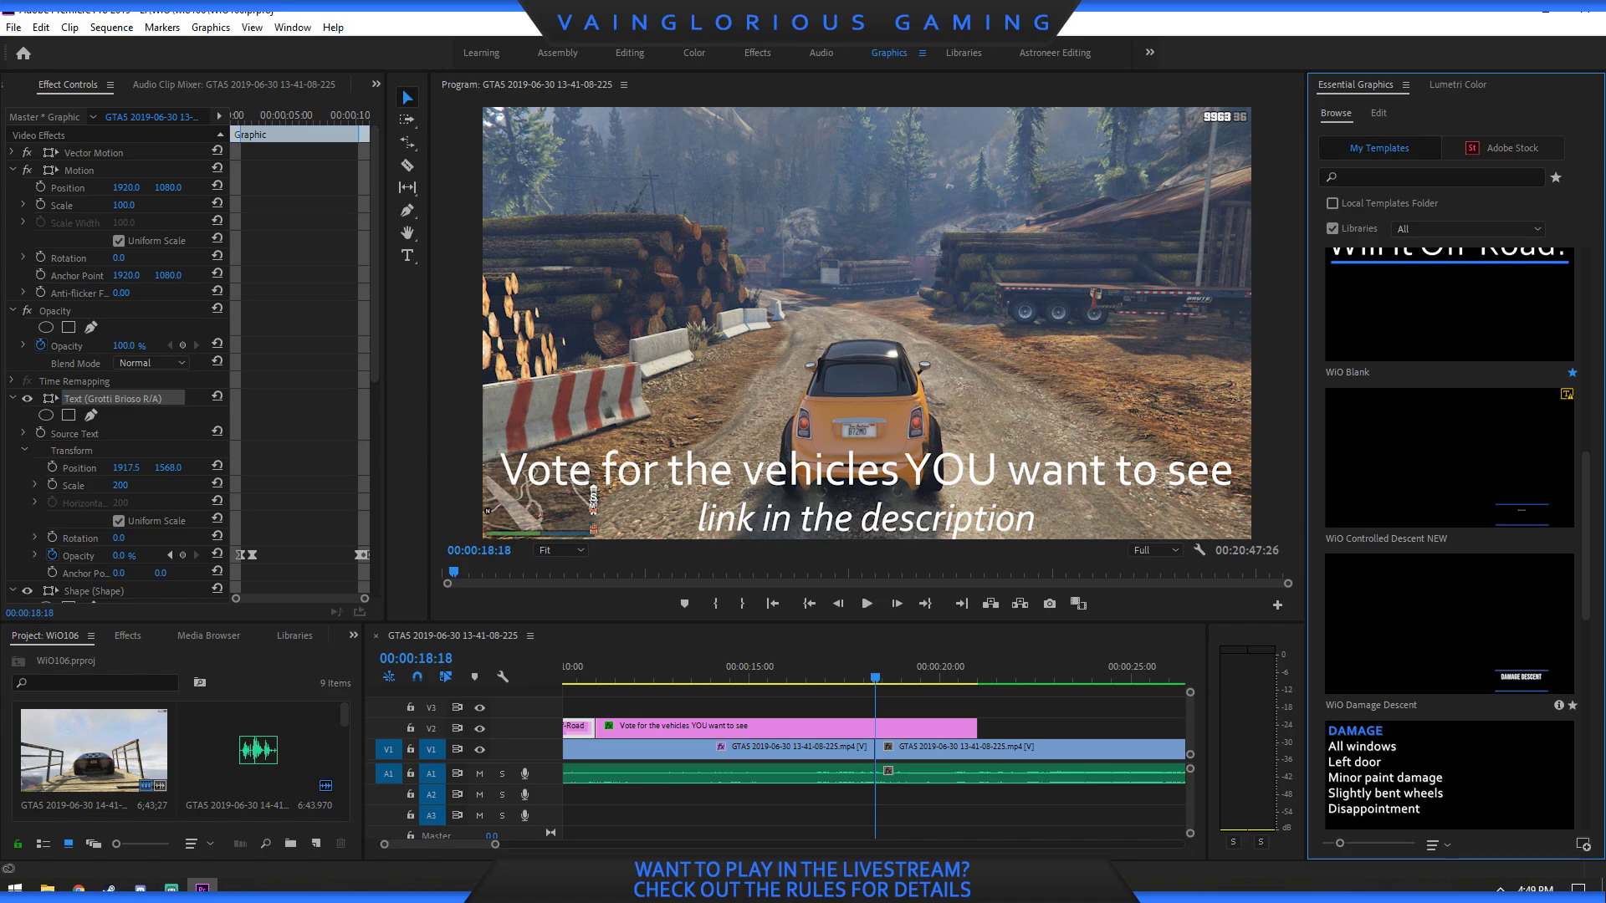
{"action": "scroll", "coordinate": [1449, 543], "scroll_direction": "down", "scroll_amount": 4}
{"action": "scroll", "coordinate": [1449, 544], "scroll_direction": "down", "scroll_amount": 4}
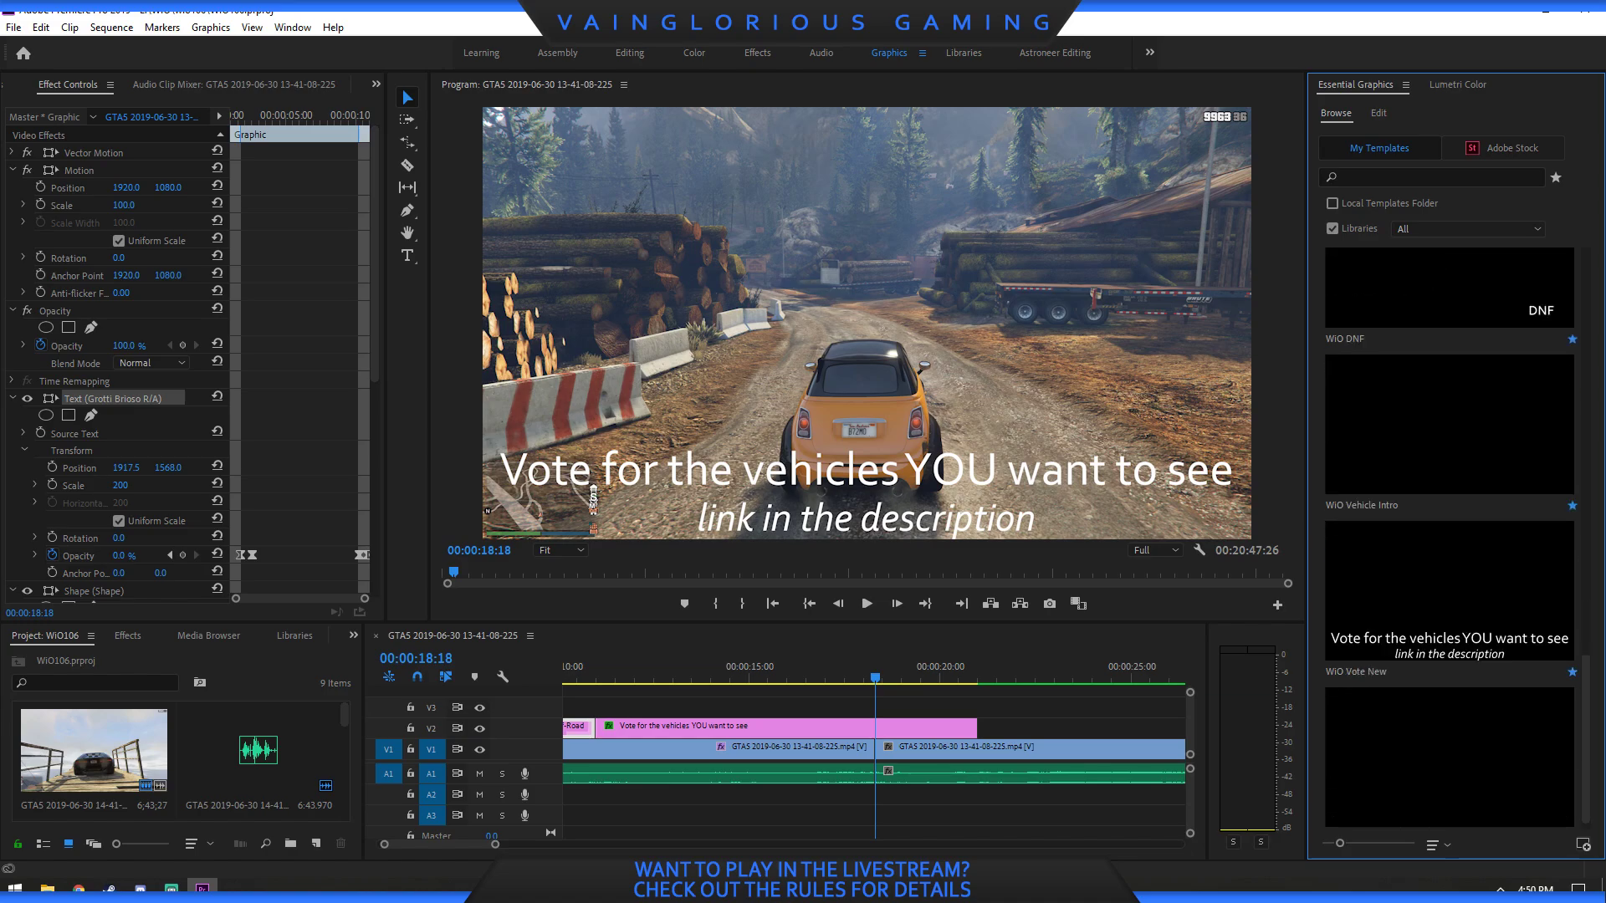
{"action": "scroll", "coordinate": [1449, 543], "scroll_direction": "down", "scroll_amount": 4}
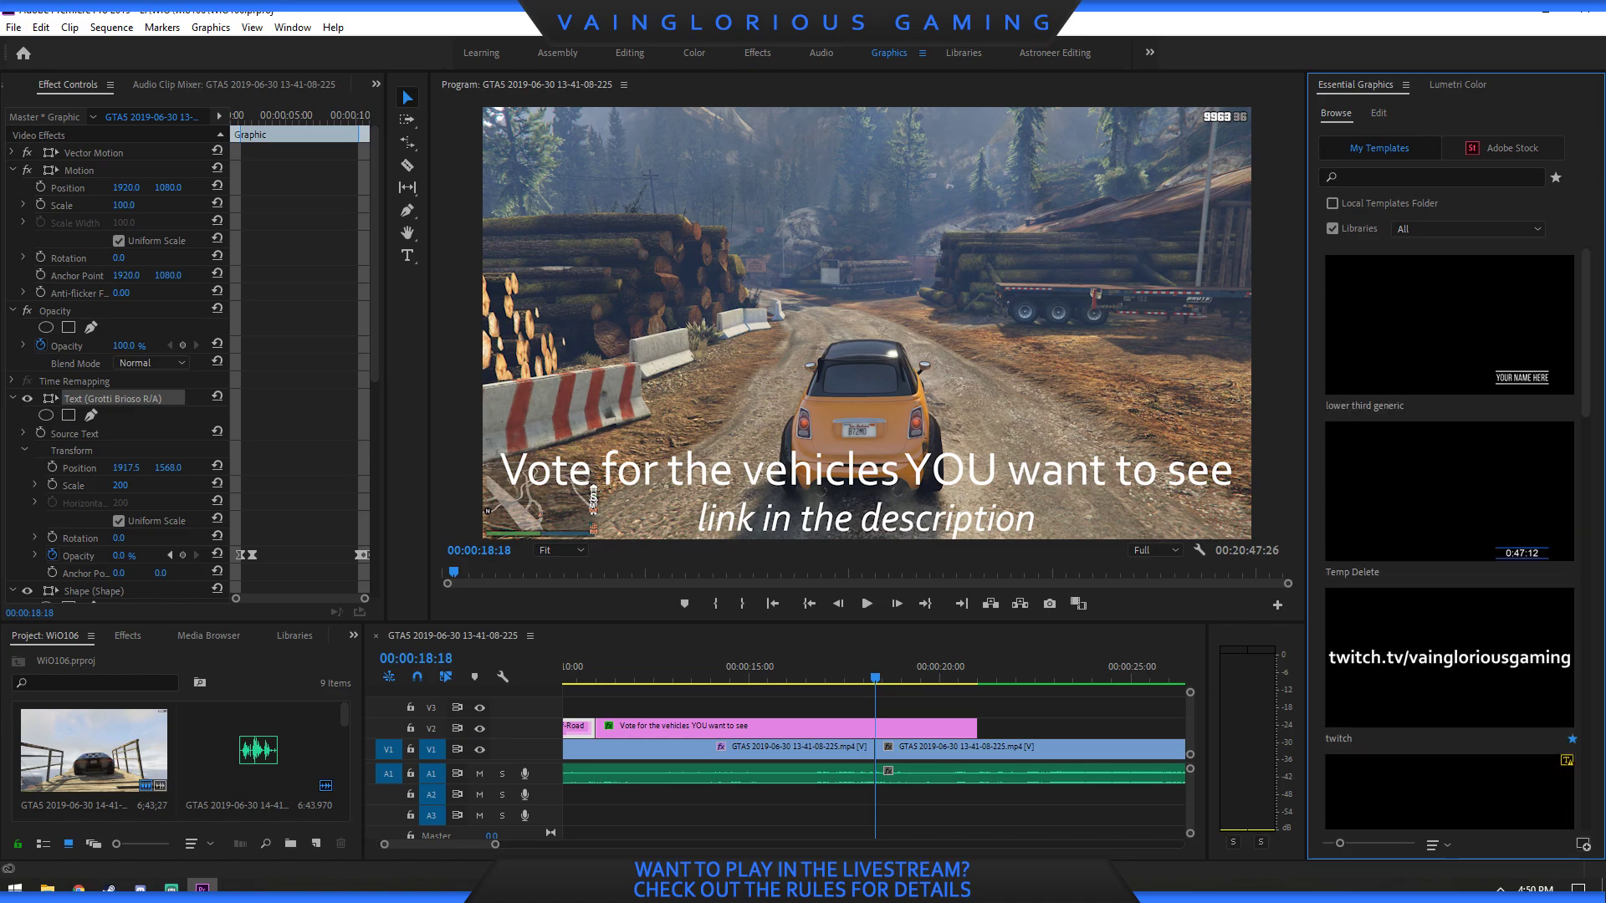
{"action": "scroll", "coordinate": [1449, 544], "scroll_direction": "down", "scroll_amount": 2}
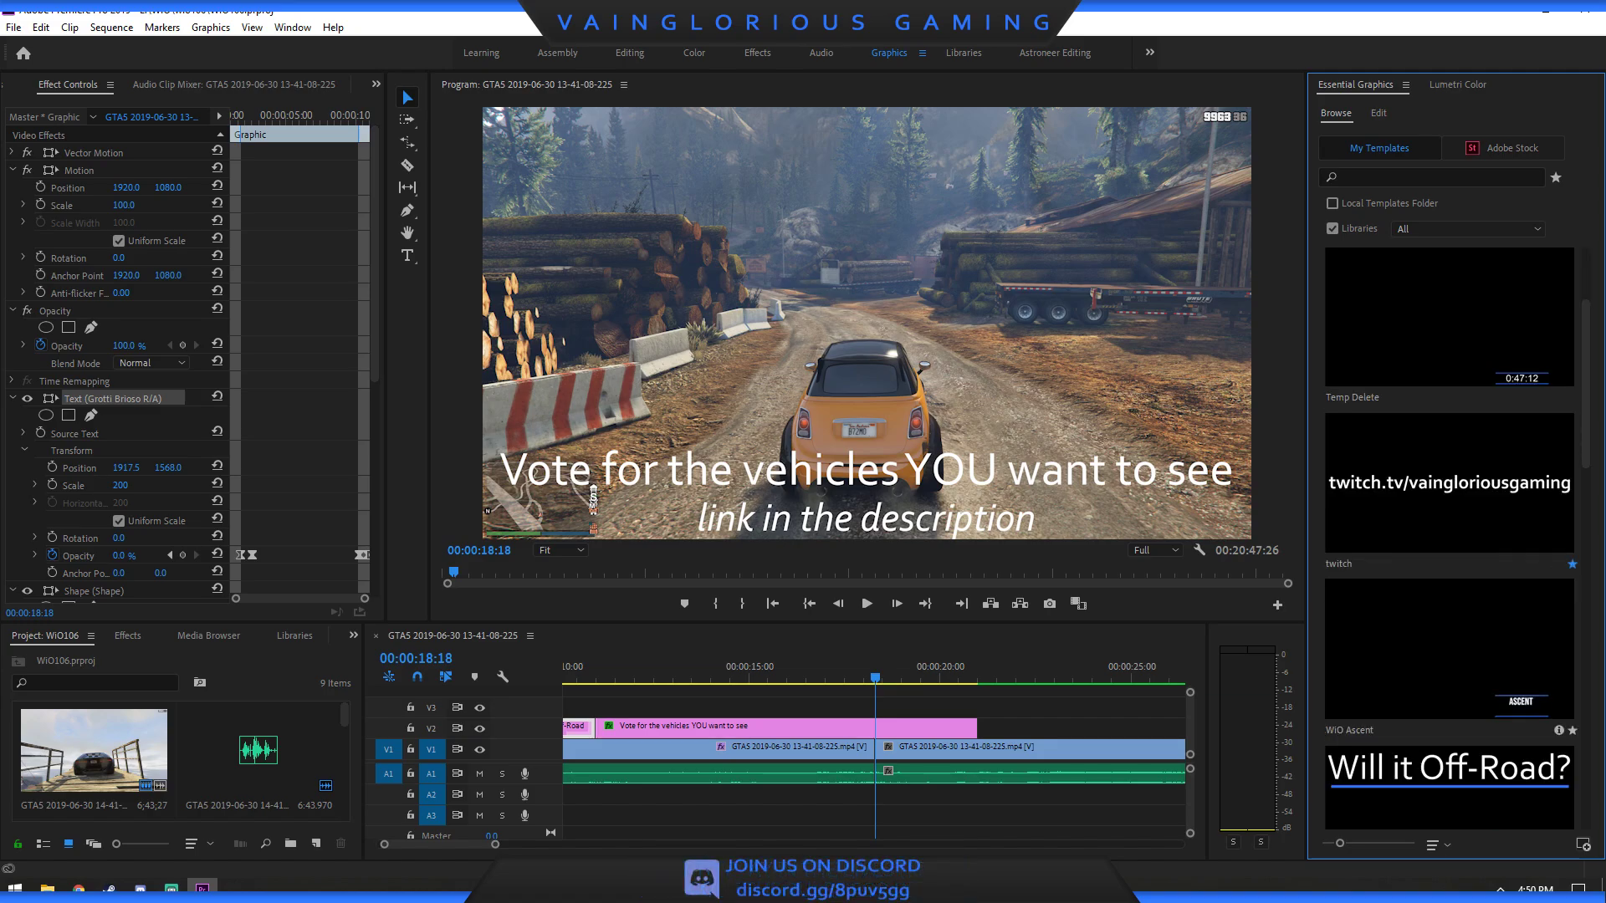
Trim the vote graphic to end at 00:00:17:58 and place the WiO Ascent template on V2 directly after it.
{"action": "key", "text": "shift+3"}
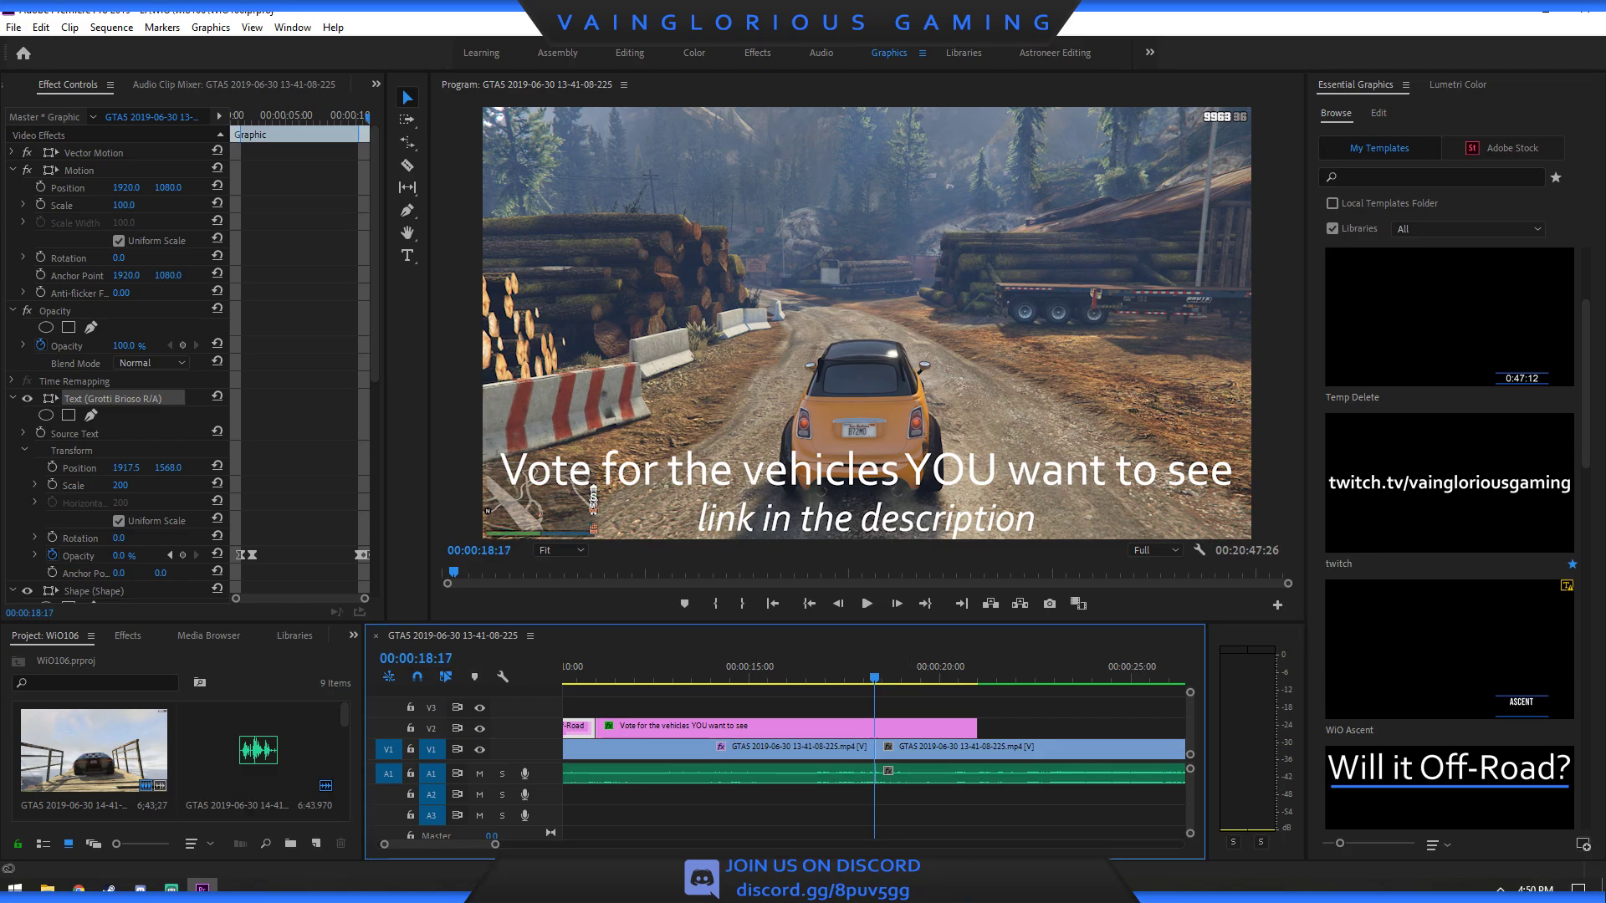
{"action": "key", "text": "shift+Left"}
{"action": "key", "text": "shift+Left"}
{"action": "key", "text": "shift+Left"}
{"action": "key", "text": "shift+Left"}
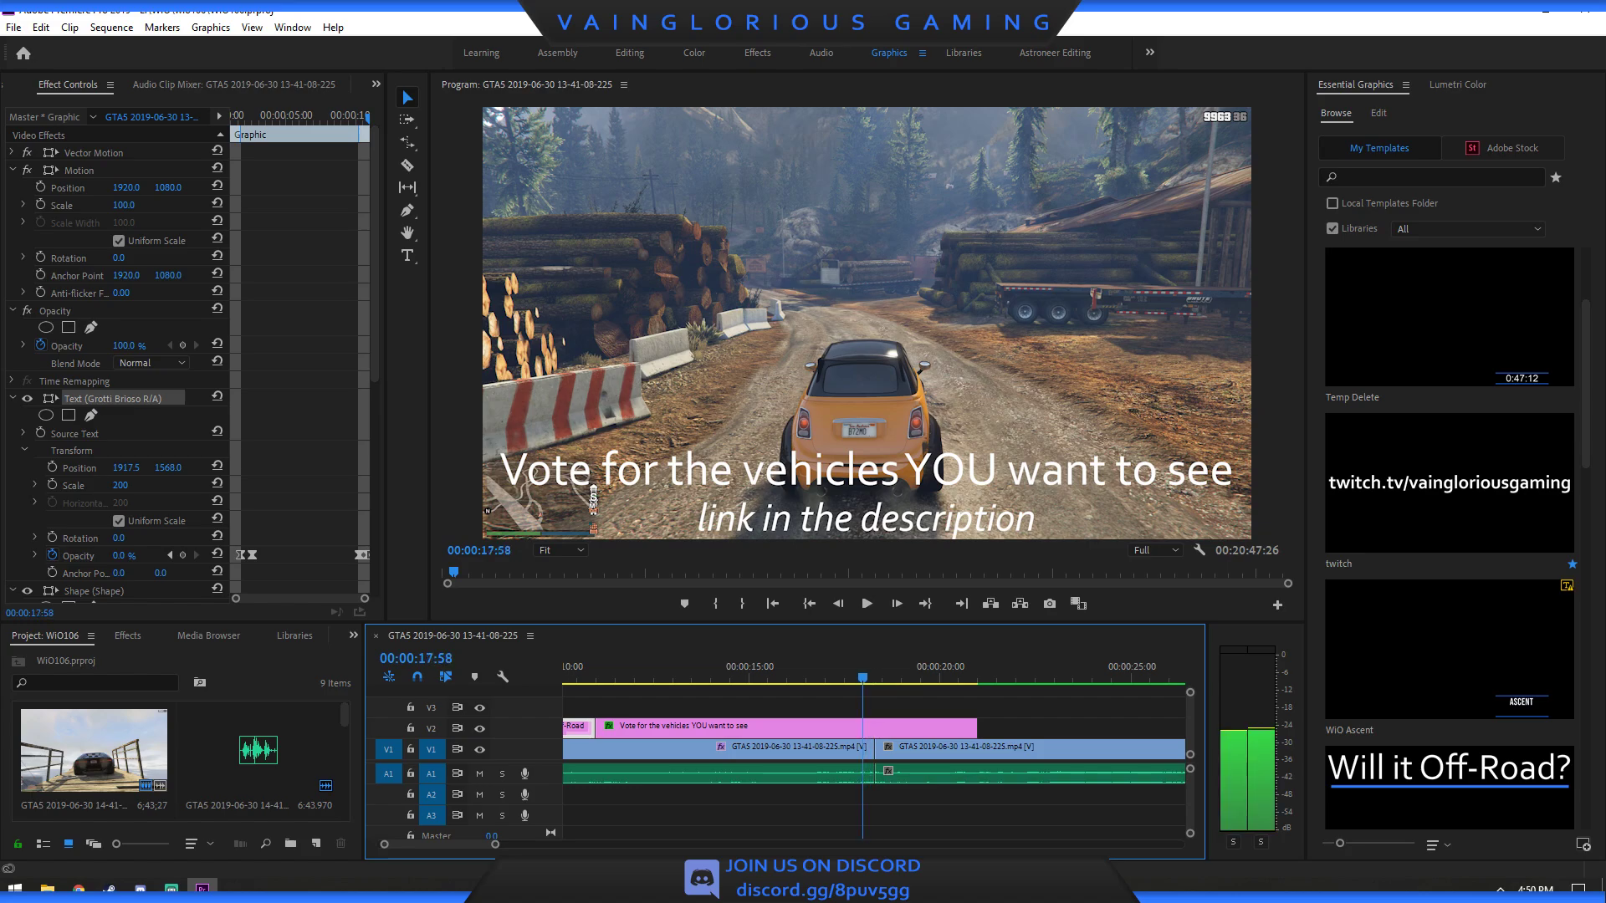
{"action": "left_click_drag", "start_coordinate": [975, 728], "coordinate": [862, 727]}
{"action": "left_click_drag", "start_coordinate": [1449, 661], "coordinate": [874, 726]}
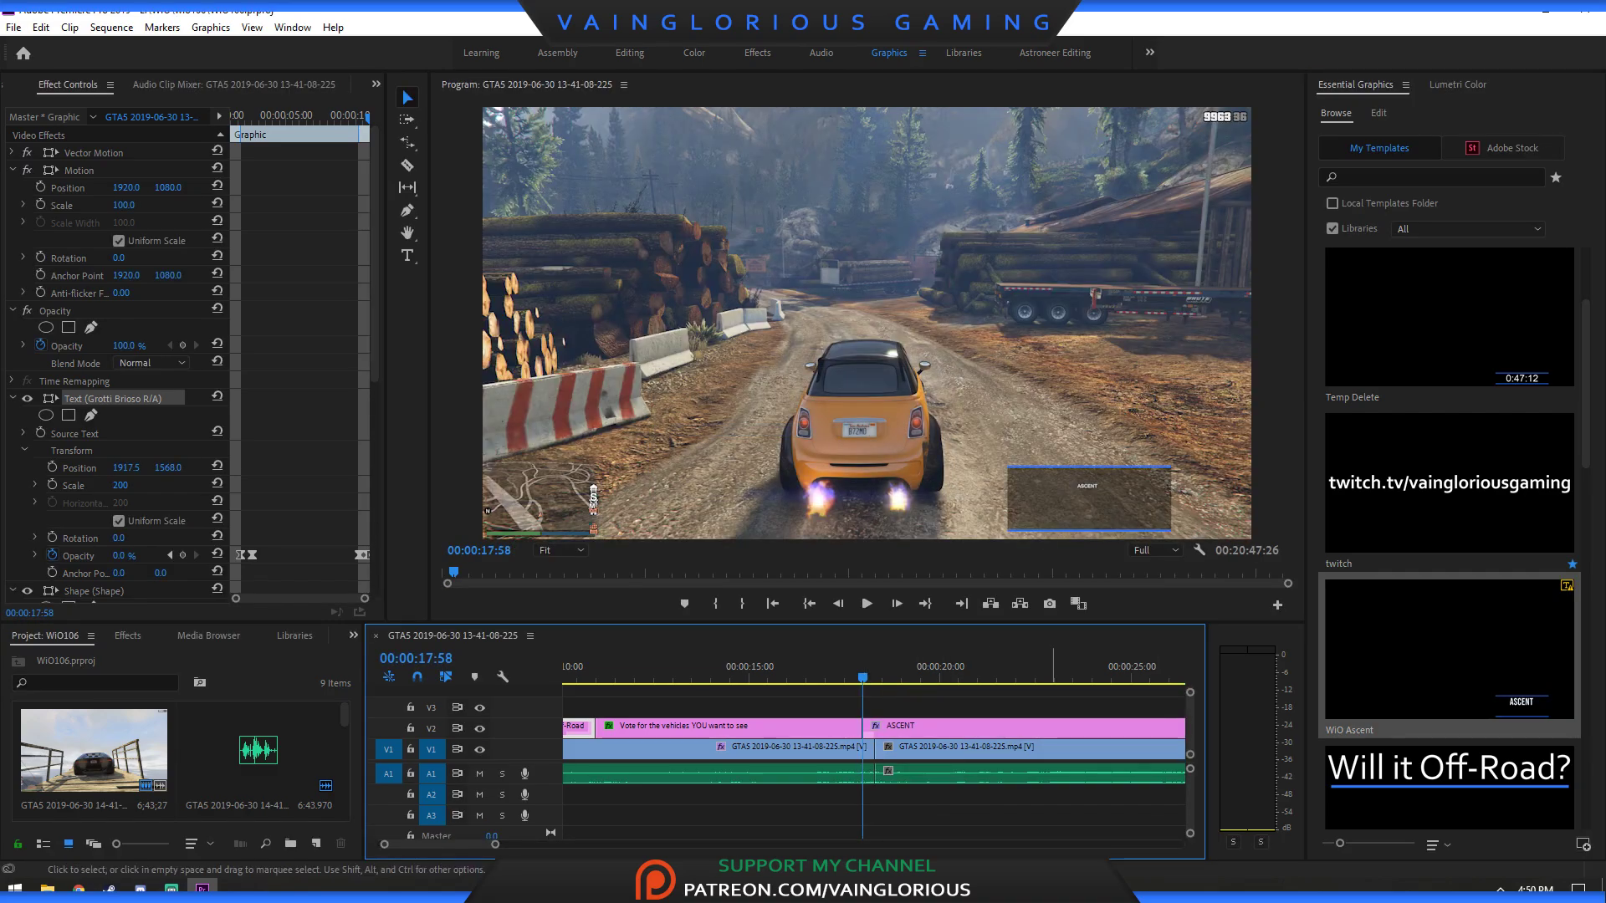
Change the font of the ASCENT graphic's text layer to Bebas Neue.
{"action": "left_click", "coordinate": [1055, 726]}
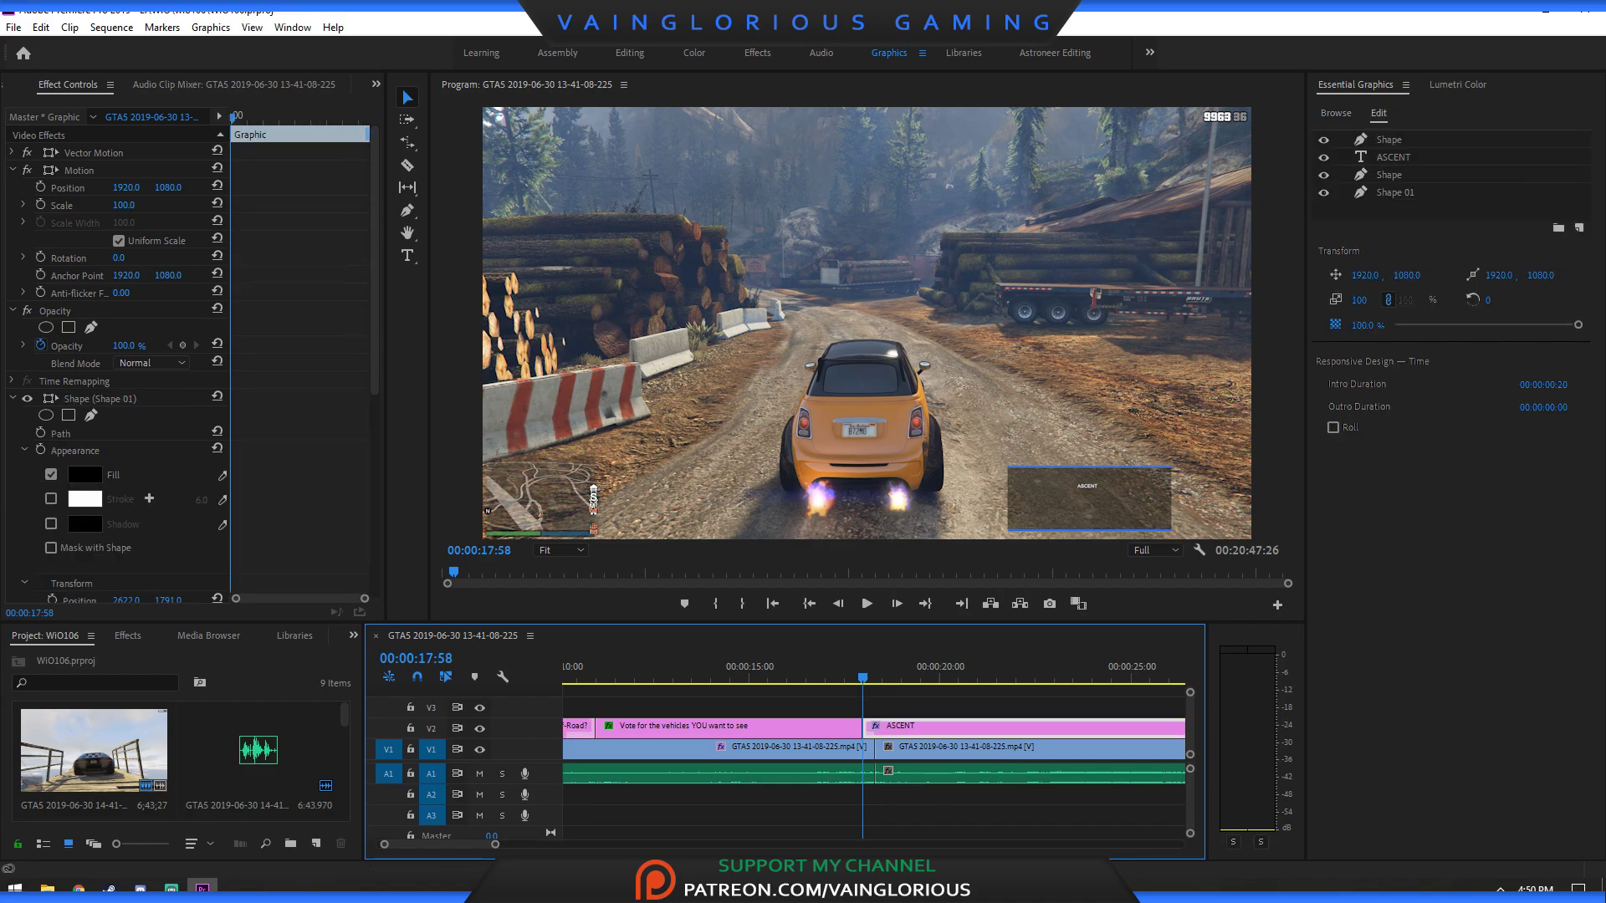
{"action": "left_click", "coordinate": [1393, 157]}
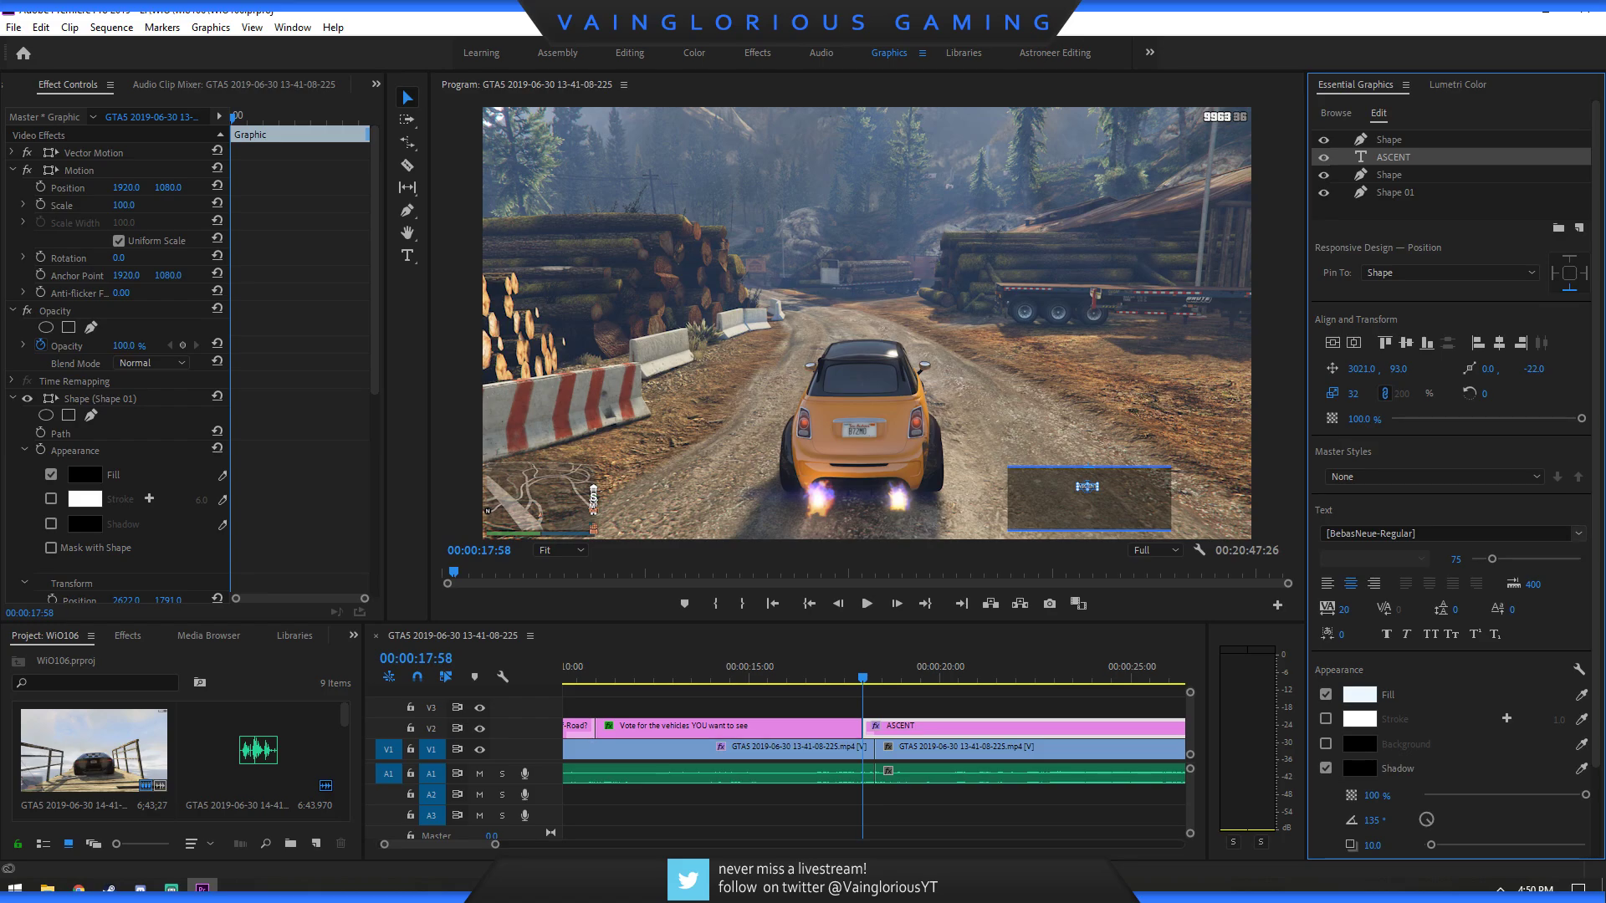
{"action": "left_click", "coordinate": [1371, 533]}
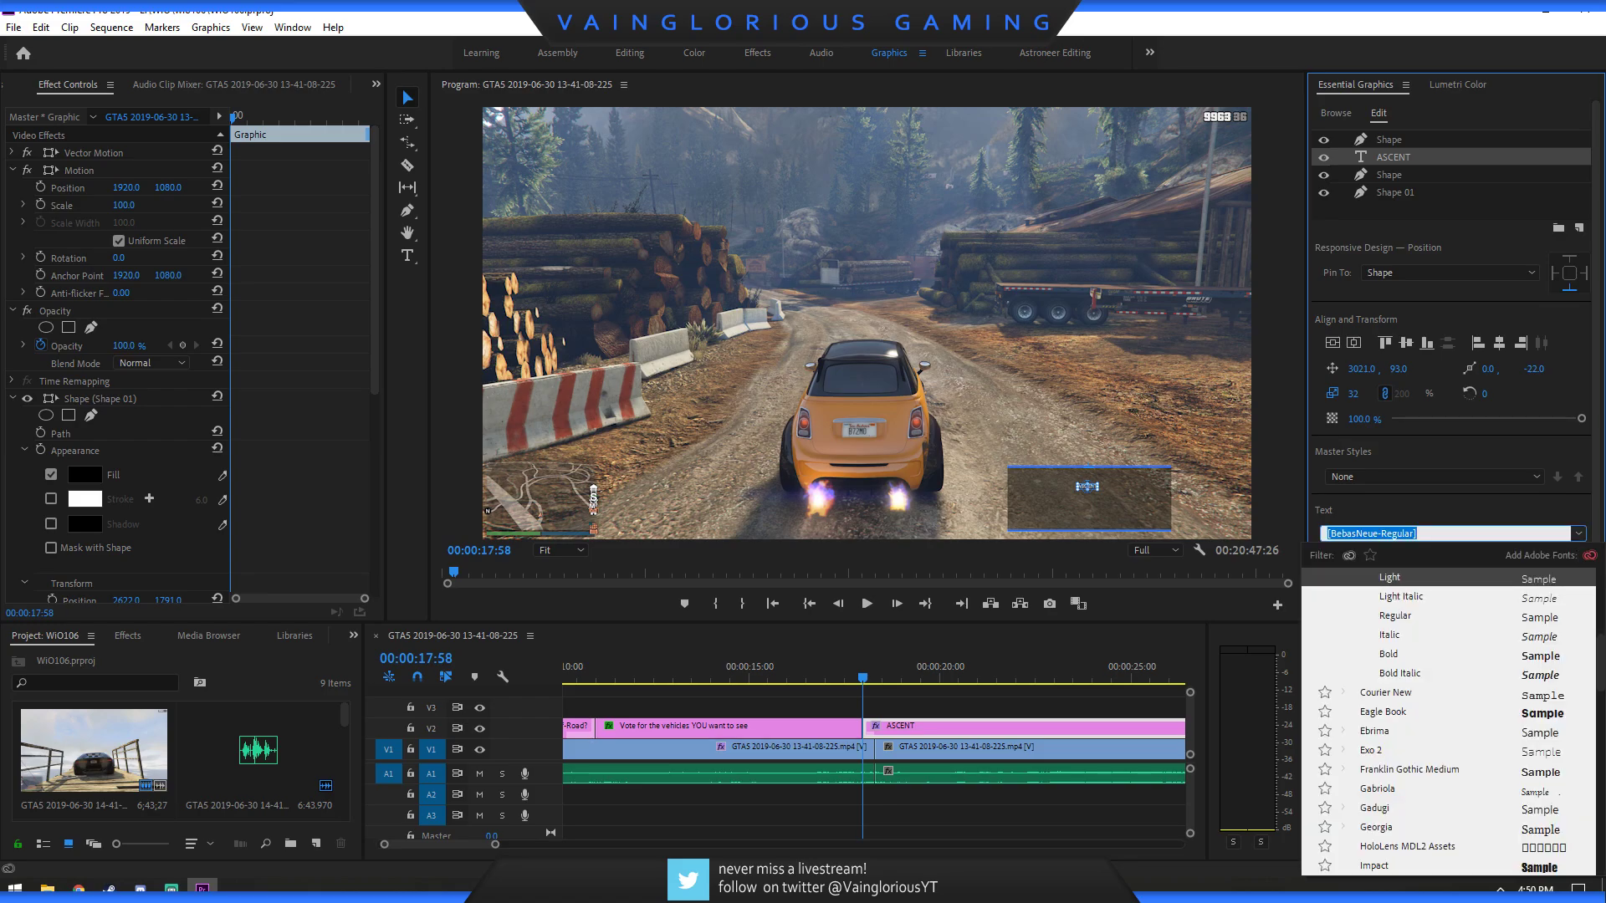
{"action": "scroll", "coordinate": [1448, 720], "scroll_direction": "up", "scroll_amount": 6}
{"action": "left_click", "coordinate": [1384, 577]}
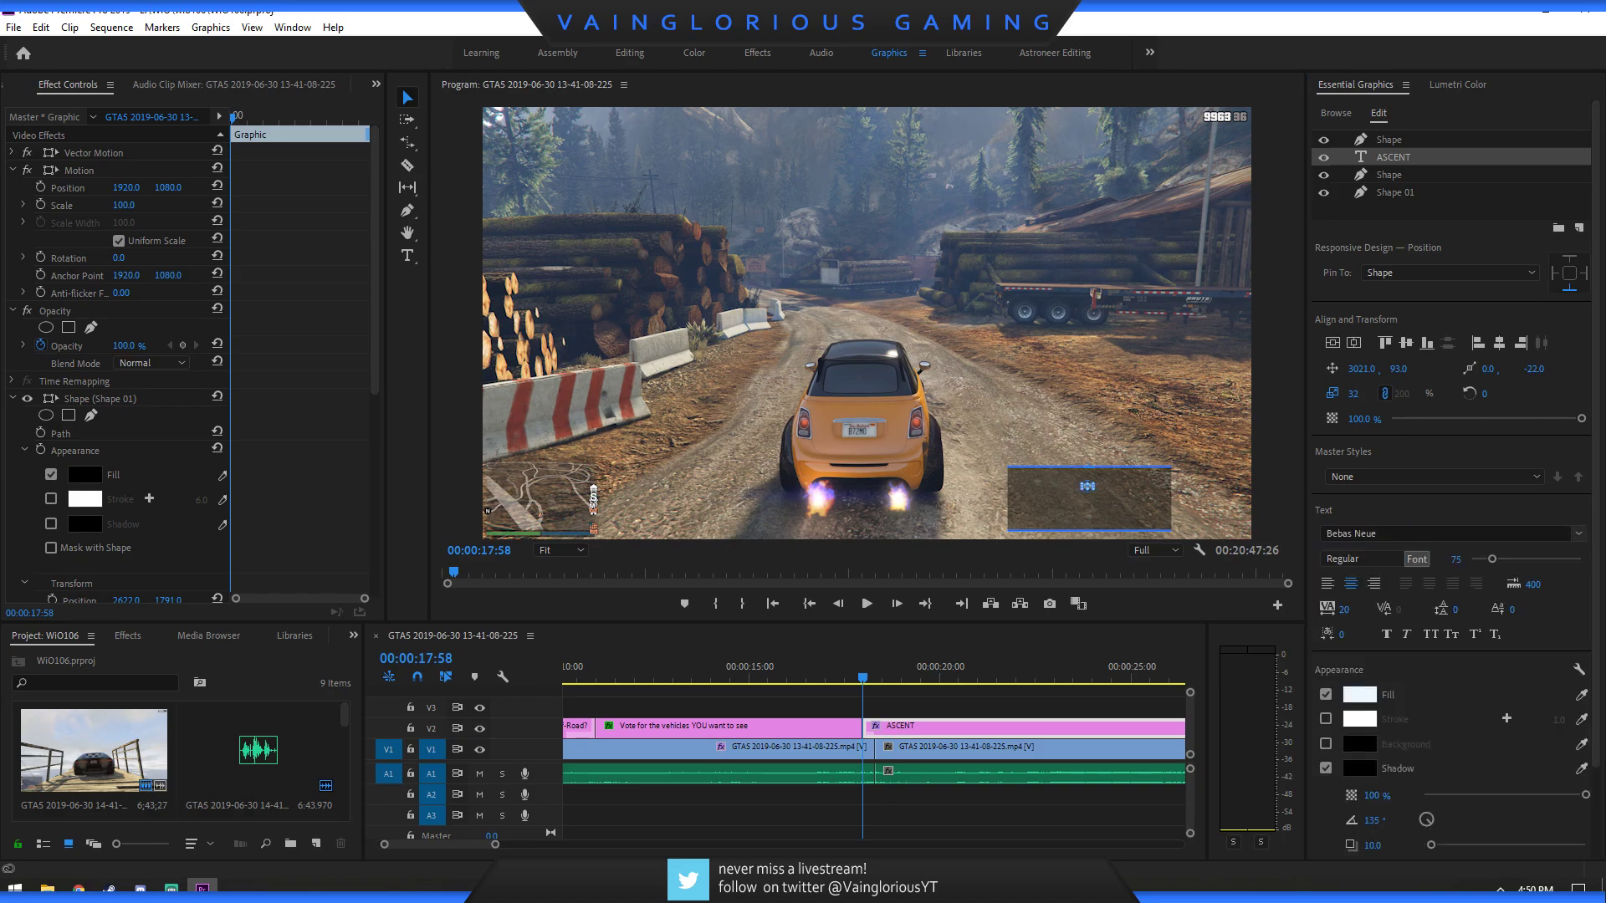
Step through the first frames of the ASCENT graphic to check its text animation against the gameplay cut.
{"action": "key", "text": "shift+3"}
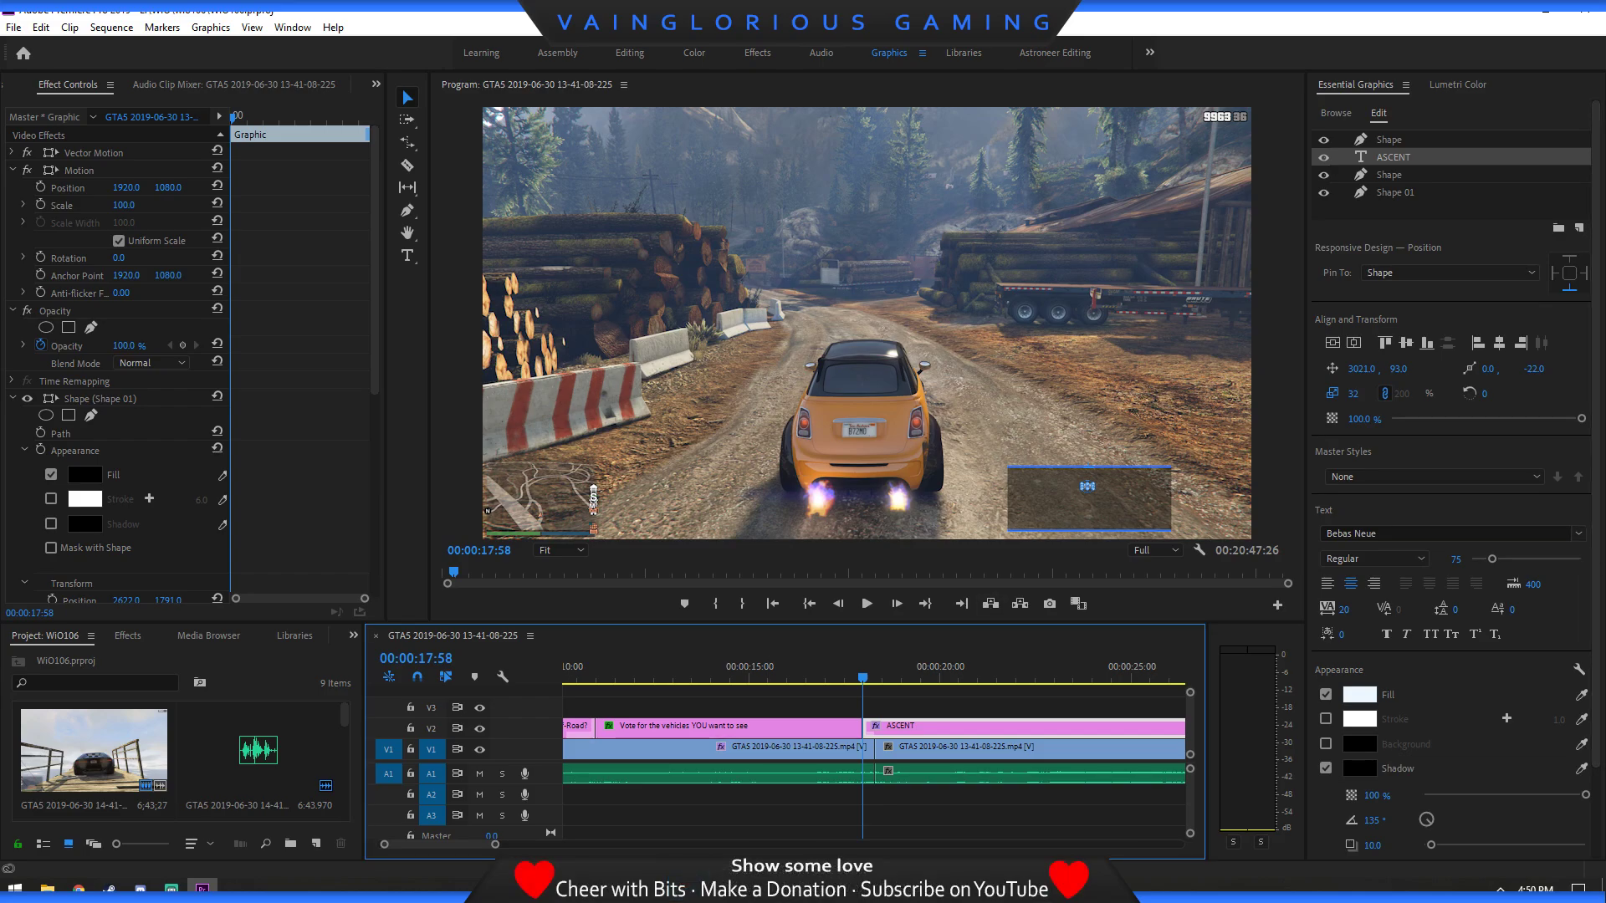
{"action": "key", "text": "Right"}
{"action": "key", "text": "Right"}
{"action": "key", "text": "Right"}
{"action": "key", "text": "Right"}
{"action": "key", "text": "Right"}
{"action": "key", "text": "Right"}
{"action": "key", "text": "Right"}
{"action": "key", "text": "Right"}
{"action": "key", "text": "Right"}
{"action": "key", "text": "Right"}
{"action": "key", "text": "Right"}
{"action": "key", "text": "Right"}
{"action": "key", "text": "Right"}
{"action": "key", "text": "Right"}
{"action": "key", "text": "Right"}
{"action": "key", "text": "Right"}
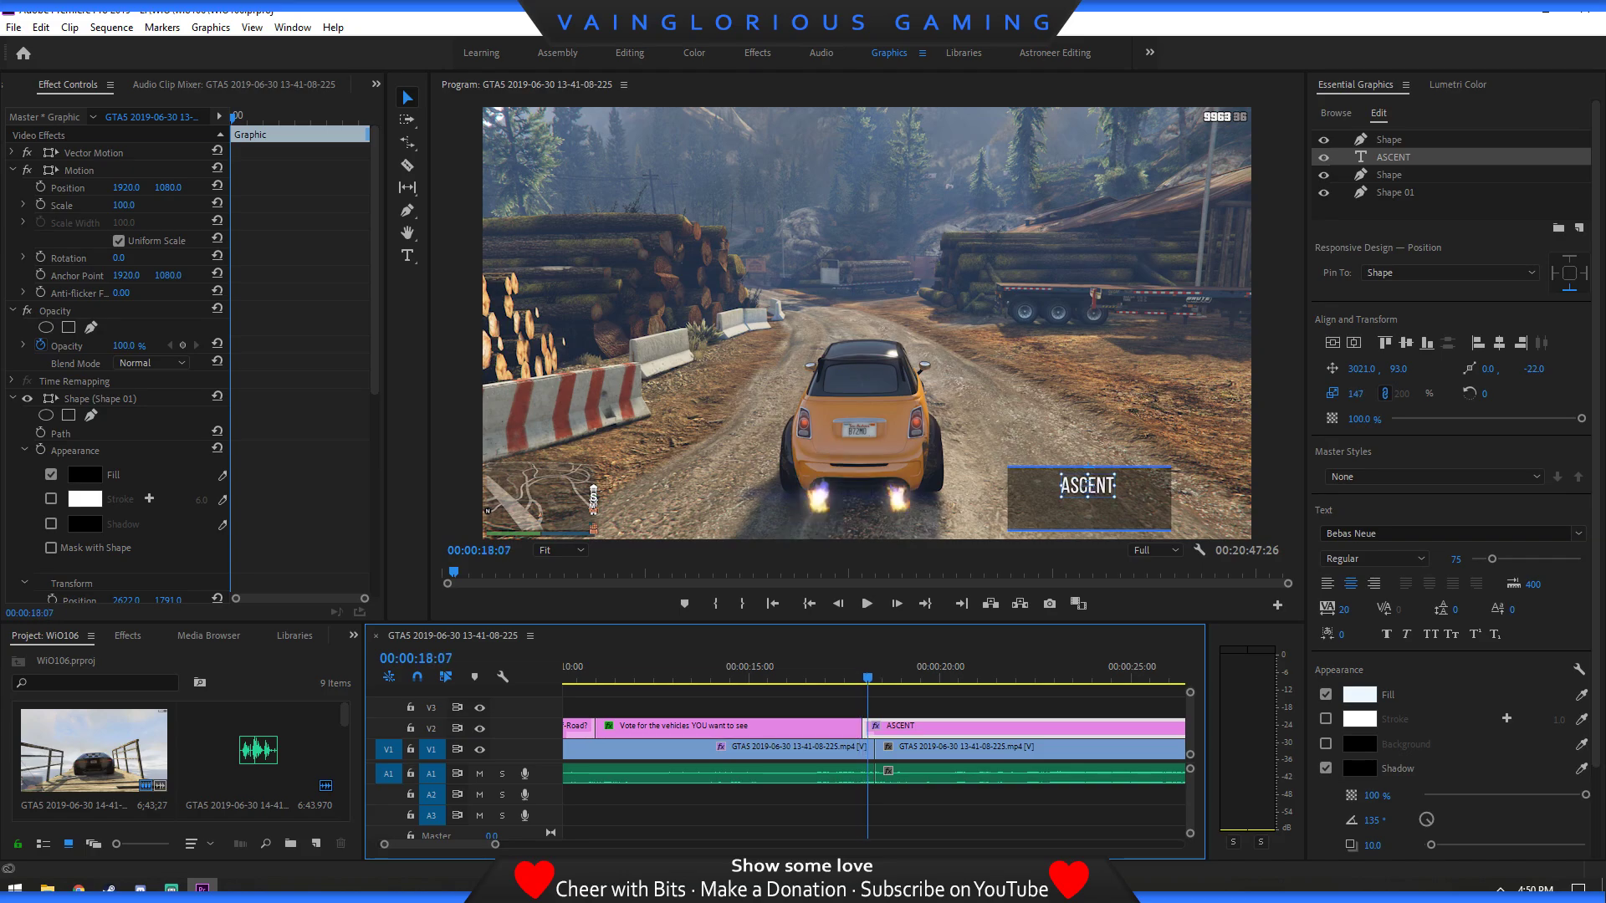
{"action": "mouse_move", "coordinate": [873, 676]}
{"action": "left_mouse_down"}
{"action": "mouse_move", "coordinate": [849, 676]}
{"action": "mouse_move", "coordinate": [865, 676]}
{"action": "left_mouse_up"}
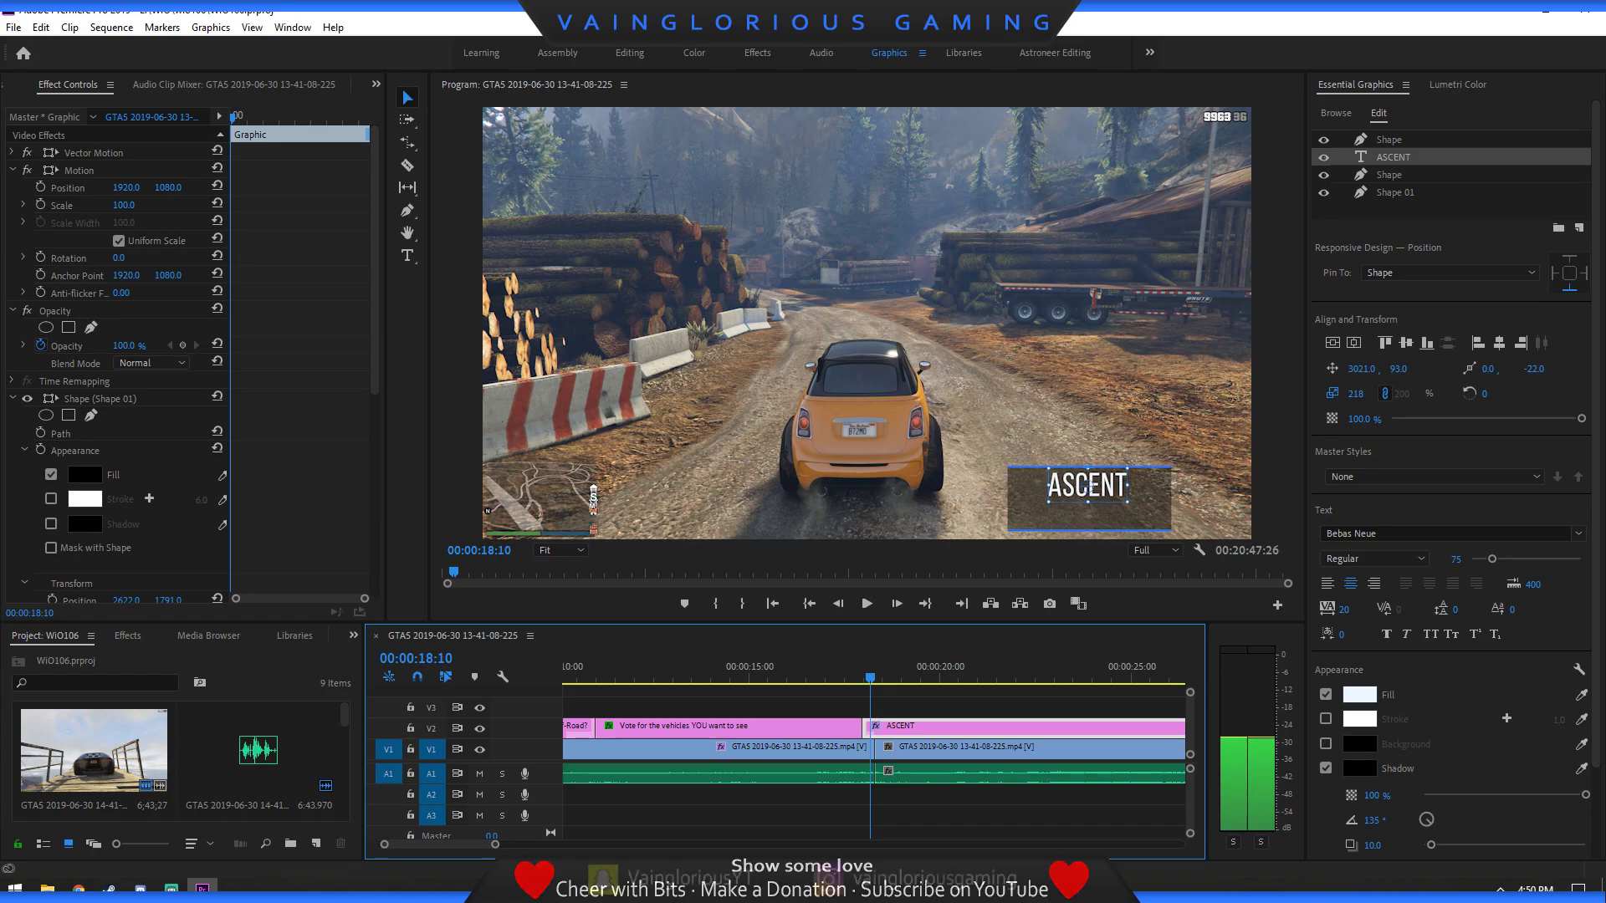
{"action": "key", "text": "Left"}
{"action": "key", "text": "Left"}
{"action": "key", "text": "Left"}
{"action": "key", "text": "Left"}
{"action": "key", "text": "Left"}
{"action": "key", "text": "Right"}
{"action": "key", "text": "Right"}
{"action": "key", "text": "Right"}
{"action": "key", "text": "Right"}
{"action": "key", "text": "Right"}
{"action": "key", "text": "Right"}
{"action": "key", "text": "Right"}
{"action": "key", "text": "Right"}
{"action": "key", "text": "Right"}
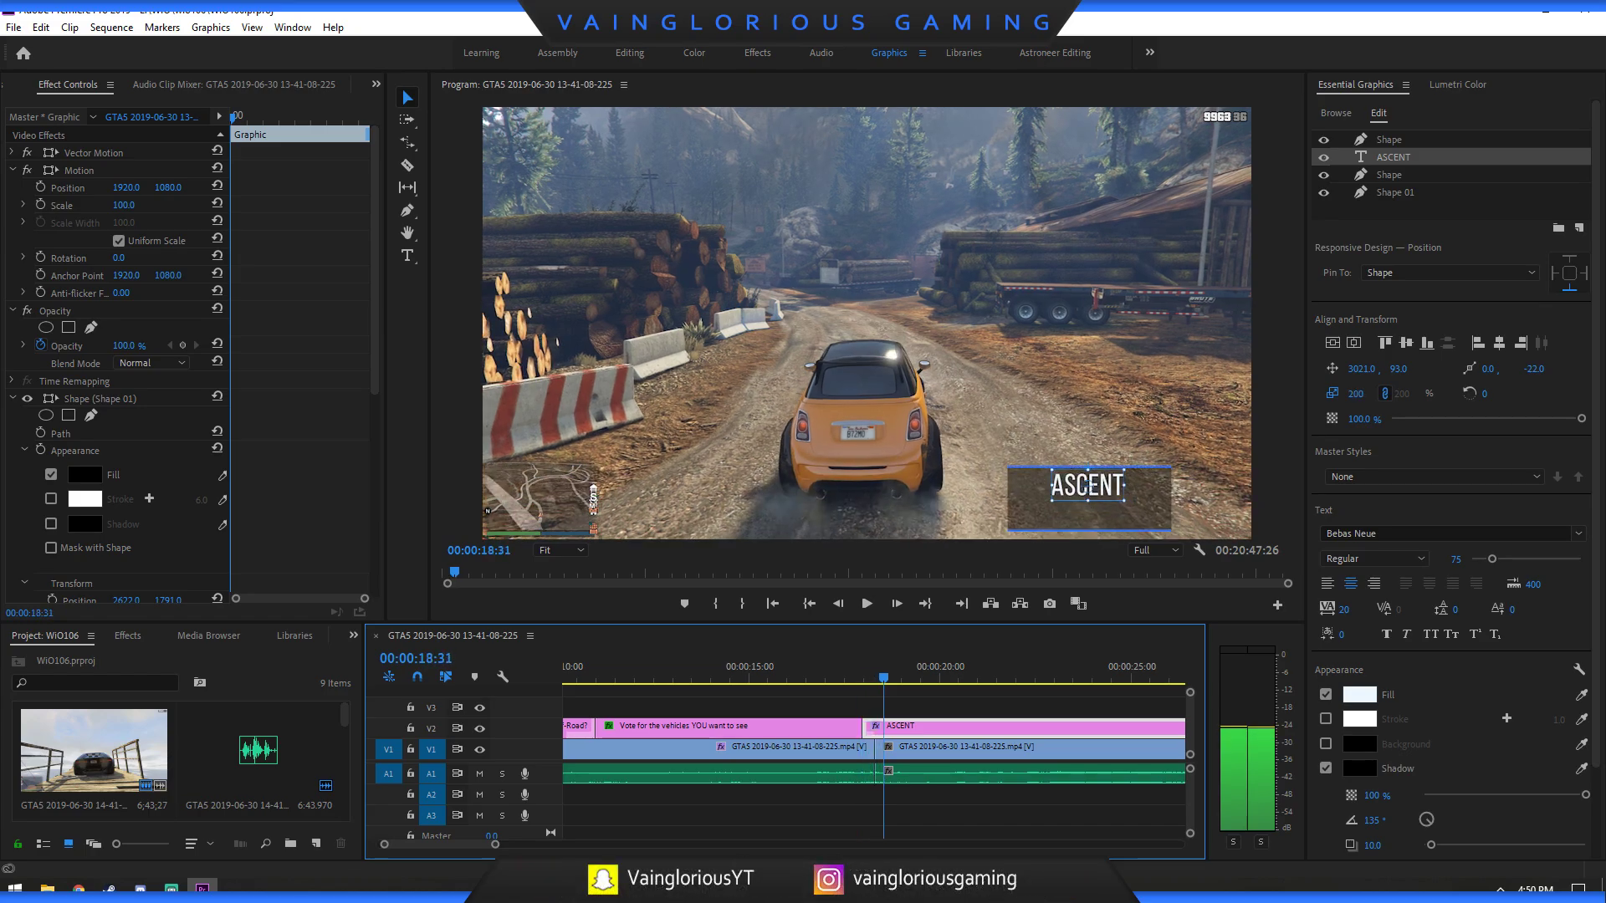
{"action": "key", "text": "Right"}
{"action": "key", "text": "Right"}
{"action": "key", "text": "Right"}
{"action": "key", "text": "Right"}
{"action": "key", "text": "Right"}
{"action": "key", "text": "Right"}
{"action": "key", "text": "Right"}
{"action": "key", "text": "Right"}
{"action": "key", "text": "Right"}
{"action": "key", "text": "Right"}
{"action": "key", "text": "Right"}
{"action": "key", "text": "Right"}
{"action": "key", "text": "Right"}
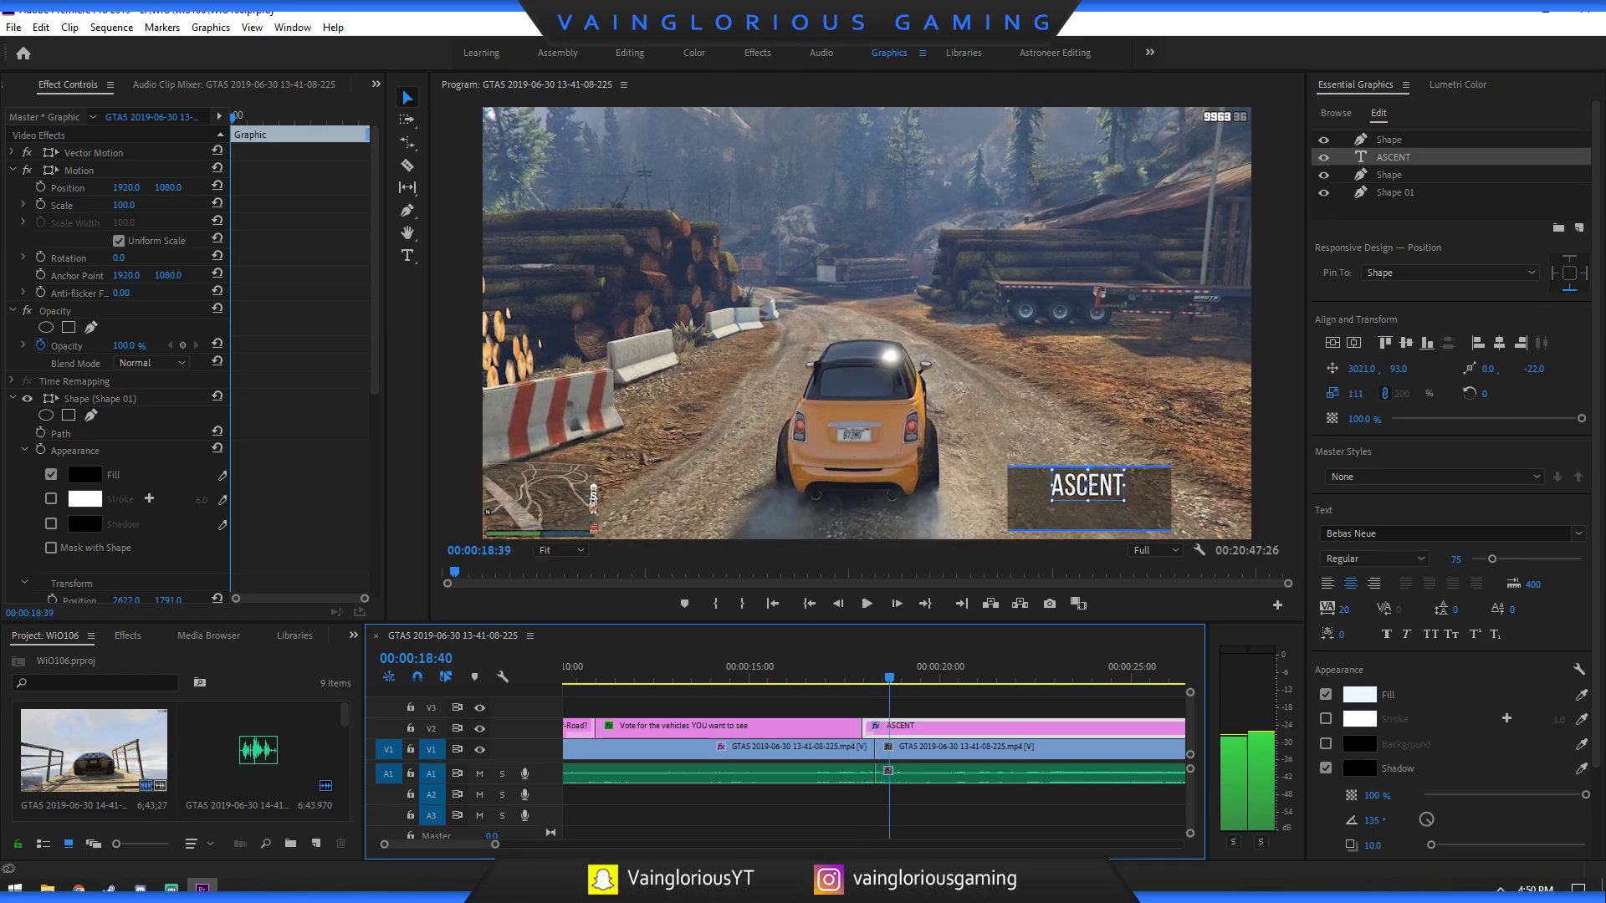
{"action": "key", "text": "Right"}
{"action": "key", "text": "Right"}
{"action": "key", "text": "Right"}
{"action": "key", "text": "Right"}
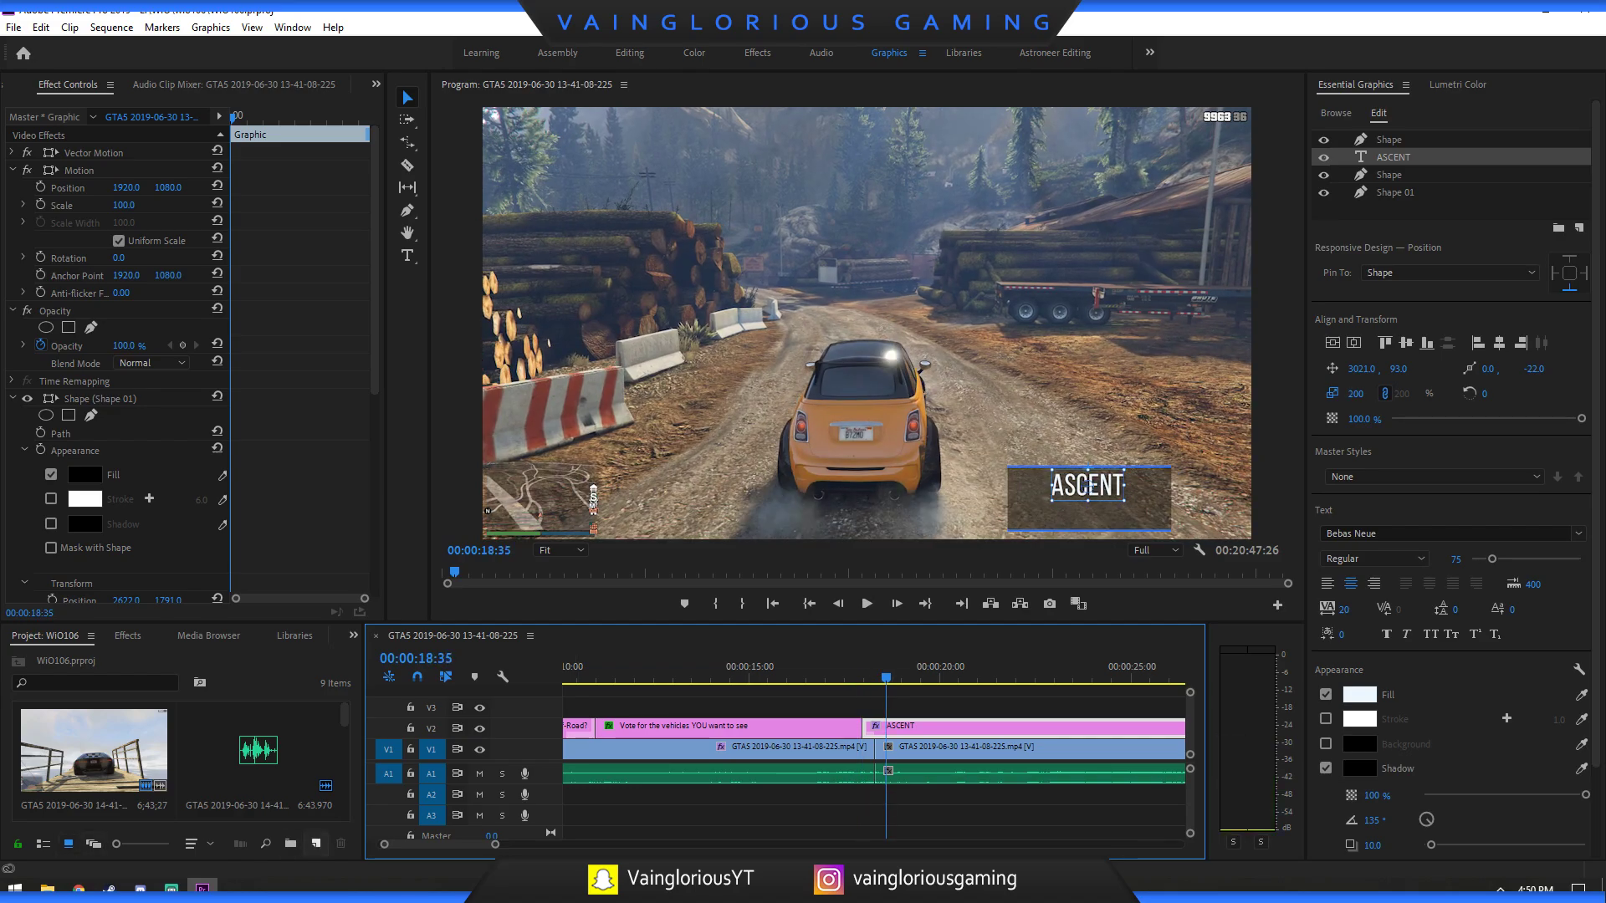
Create a new Transparent Video item and place it on V3 above the ASCENT graphic, starting at the gameplay cut.
{"action": "left_click", "coordinate": [316, 842]}
{"action": "left_click", "coordinate": [361, 822]}
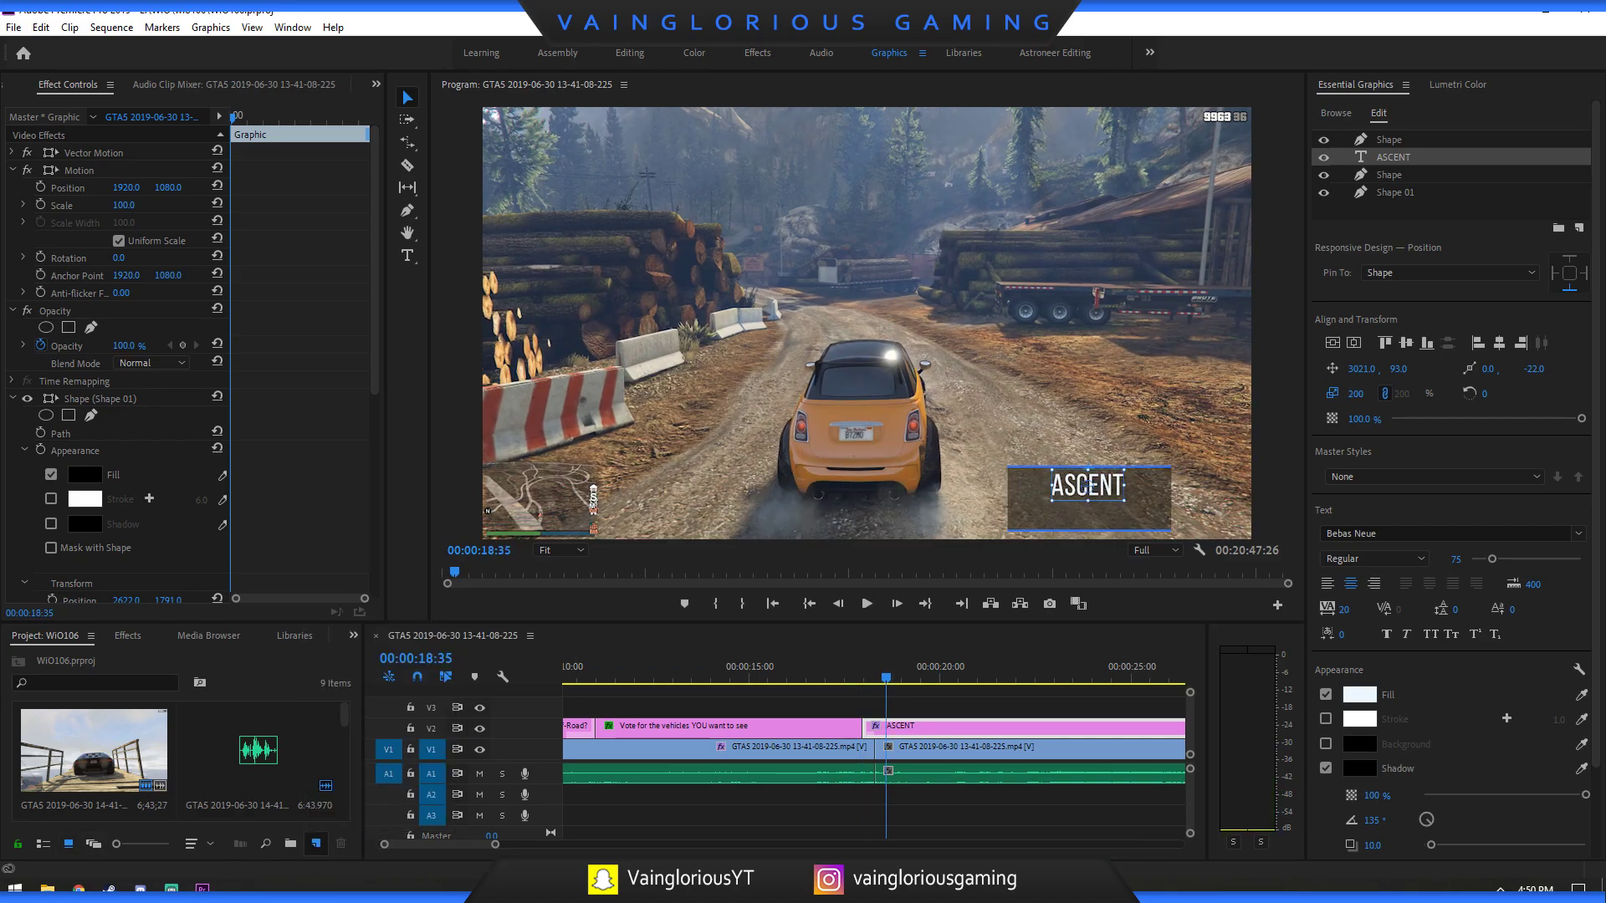
{"action": "key", "text": "Return"}
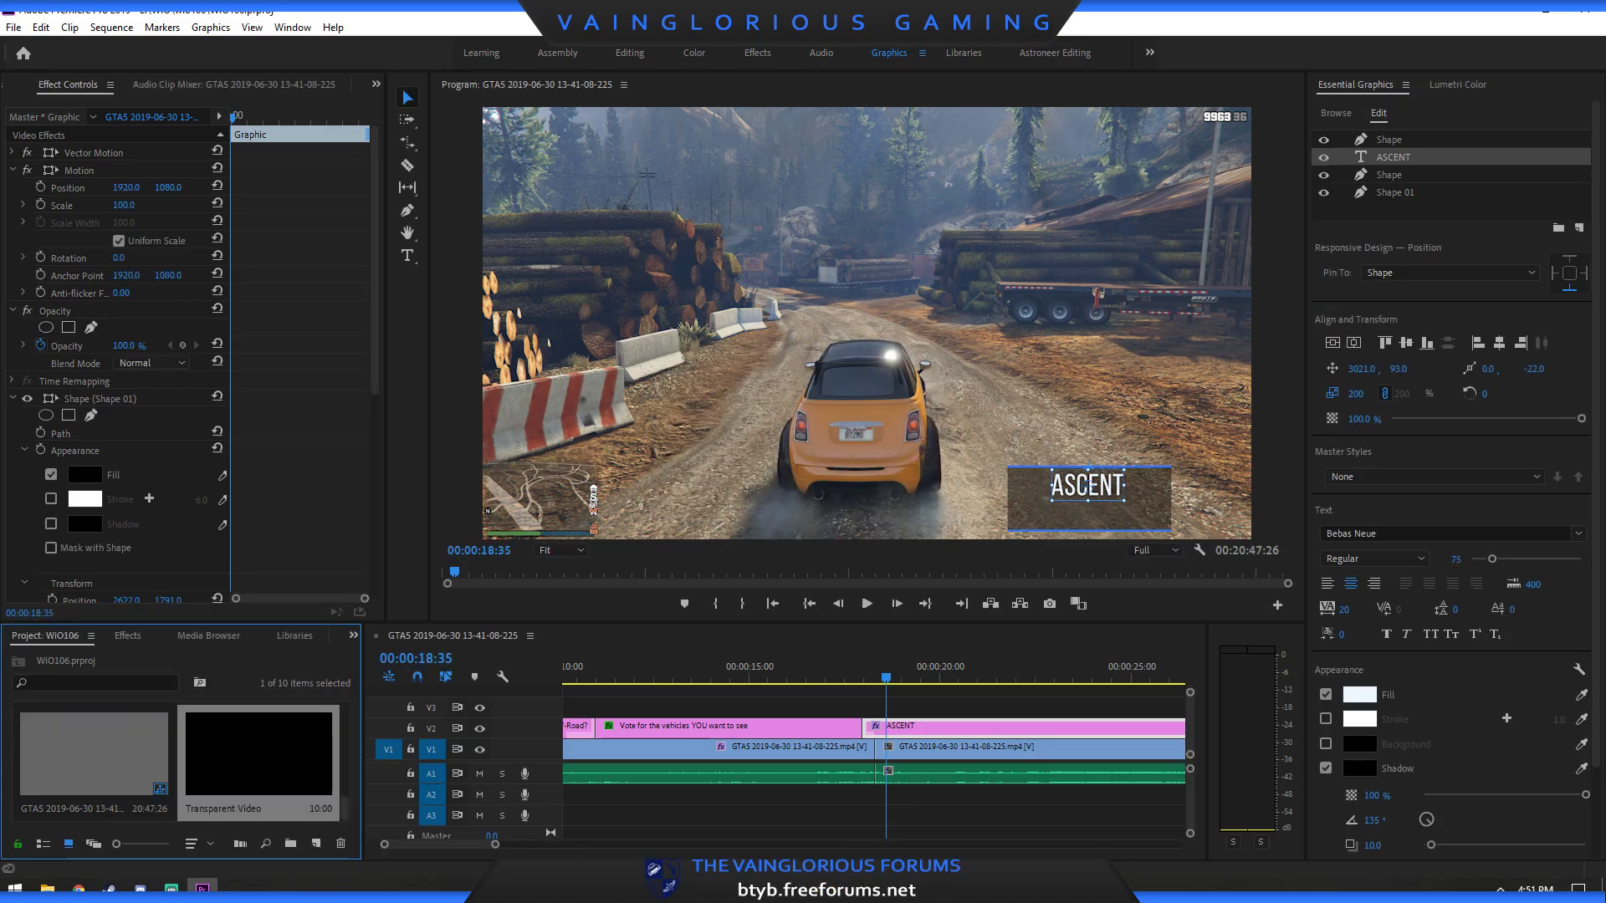
{"action": "left_click_drag", "start_coordinate": [259, 753], "coordinate": [880, 706]}
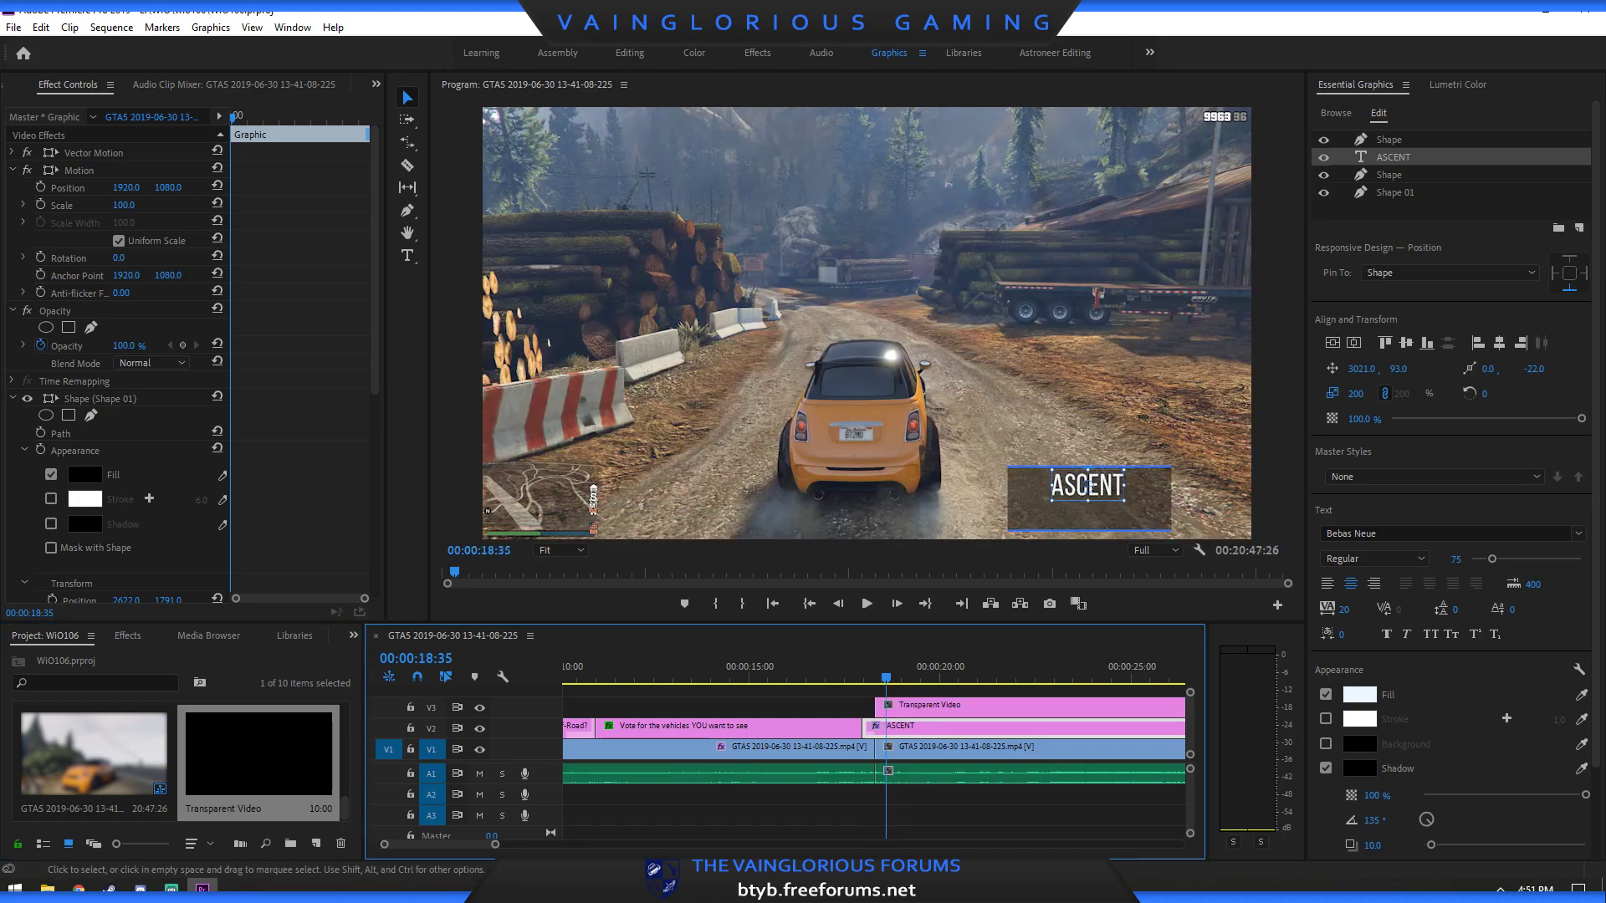
Extend the ASCENT graphic and the Transparent Video clip so both end at the gameplay clip's end cut.
{"action": "left_click_drag", "start_coordinate": [495, 843], "coordinate": [759, 844]}
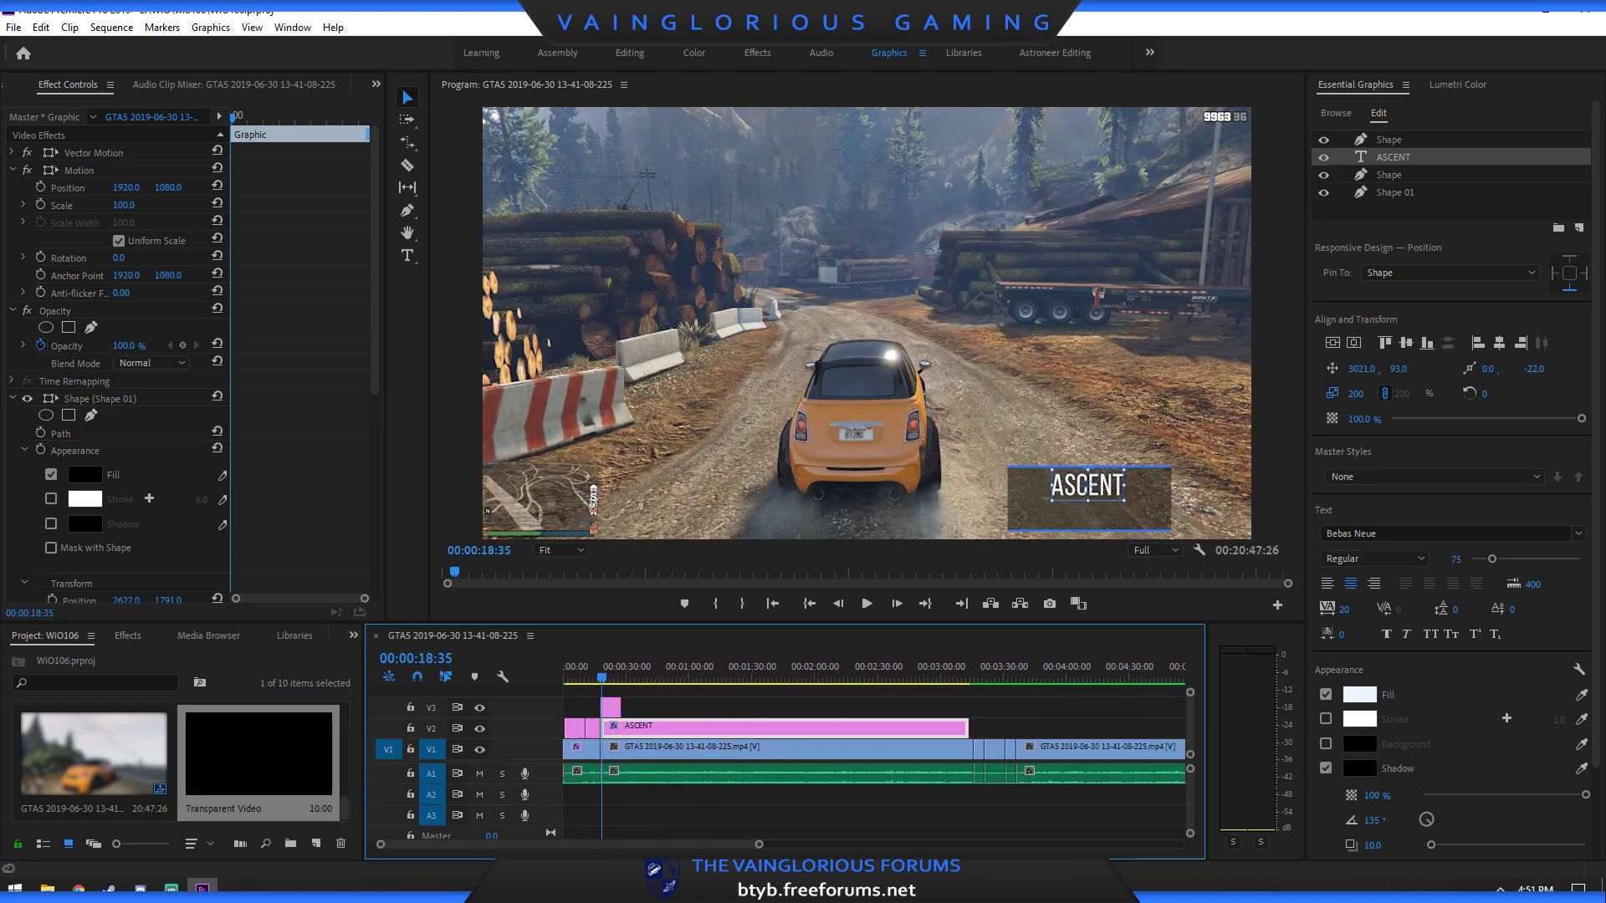
{"action": "left_click_drag", "start_coordinate": [967, 727], "coordinate": [971, 728]}
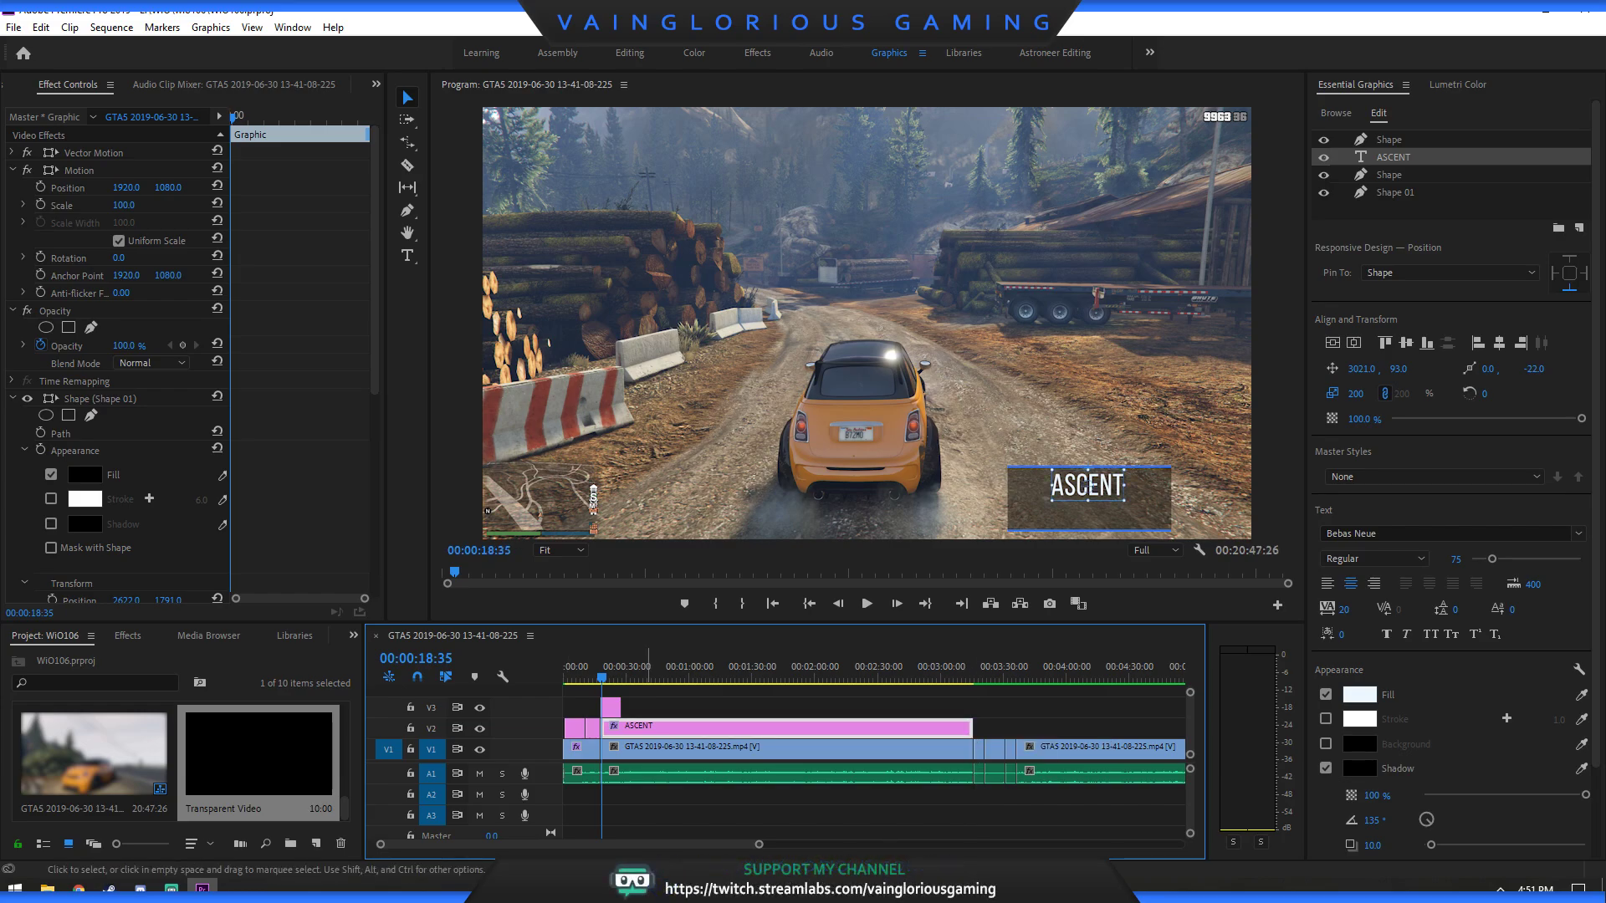
{"action": "left_click_drag", "start_coordinate": [621, 707], "coordinate": [973, 708]}
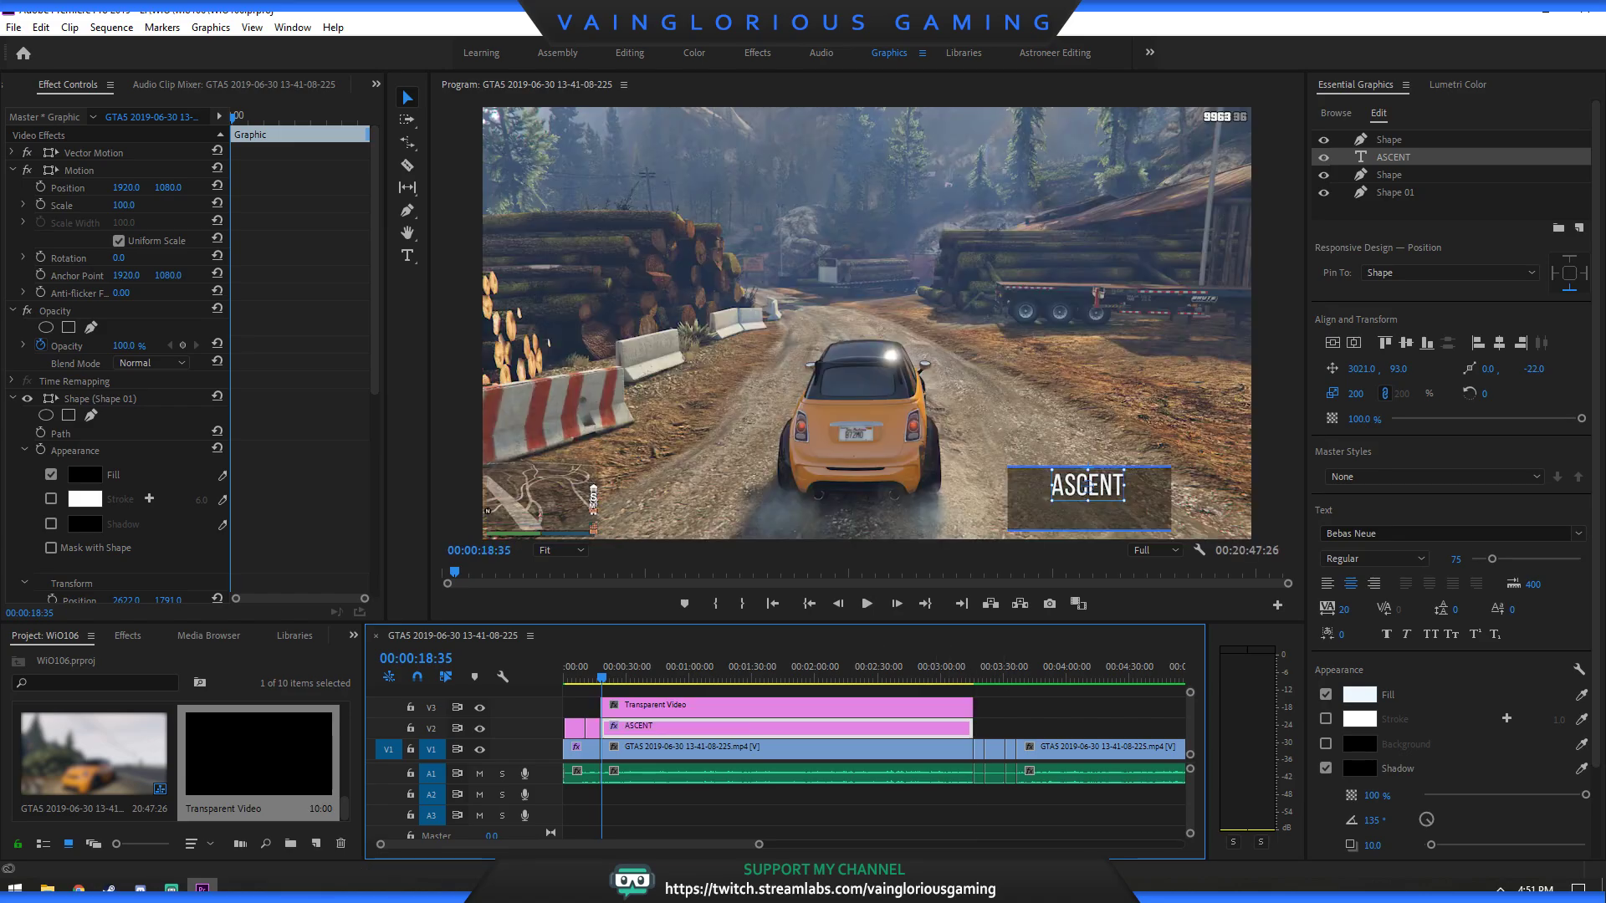
Browse the effects library to the saved Presets for an effect to use on the Transparent Video clip.
{"action": "left_click", "coordinate": [376, 84]}
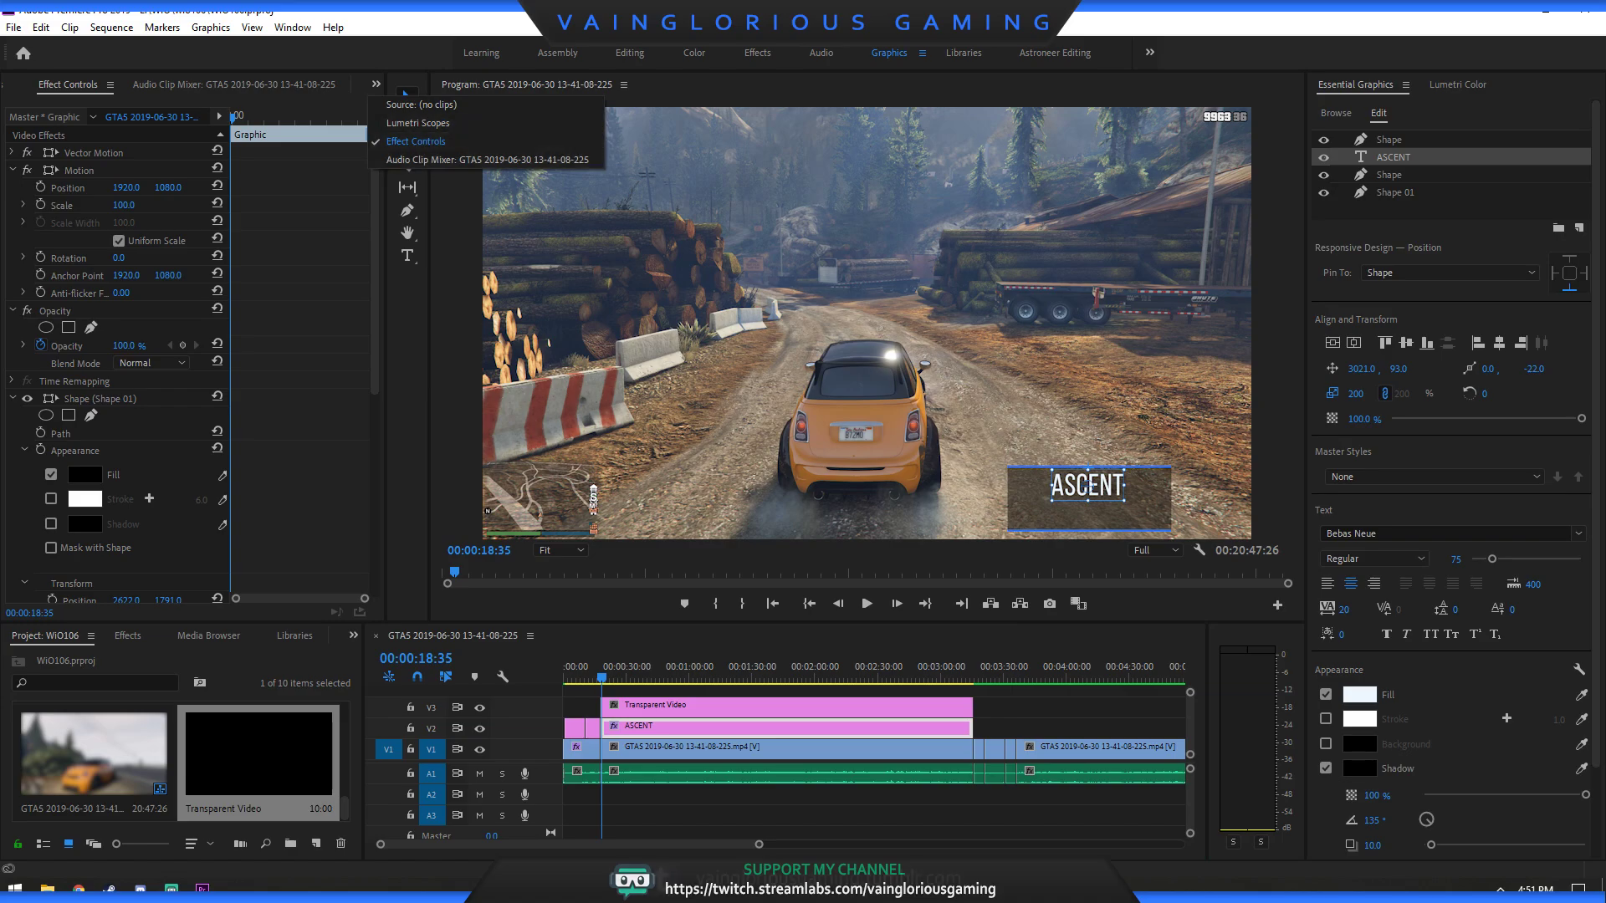
{"action": "left_click", "coordinate": [127, 635]}
{"action": "scroll", "coordinate": [180, 753], "scroll_direction": "up", "scroll_amount": 3}
{"action": "scroll", "coordinate": [180, 752], "scroll_direction": "up", "scroll_amount": 2}
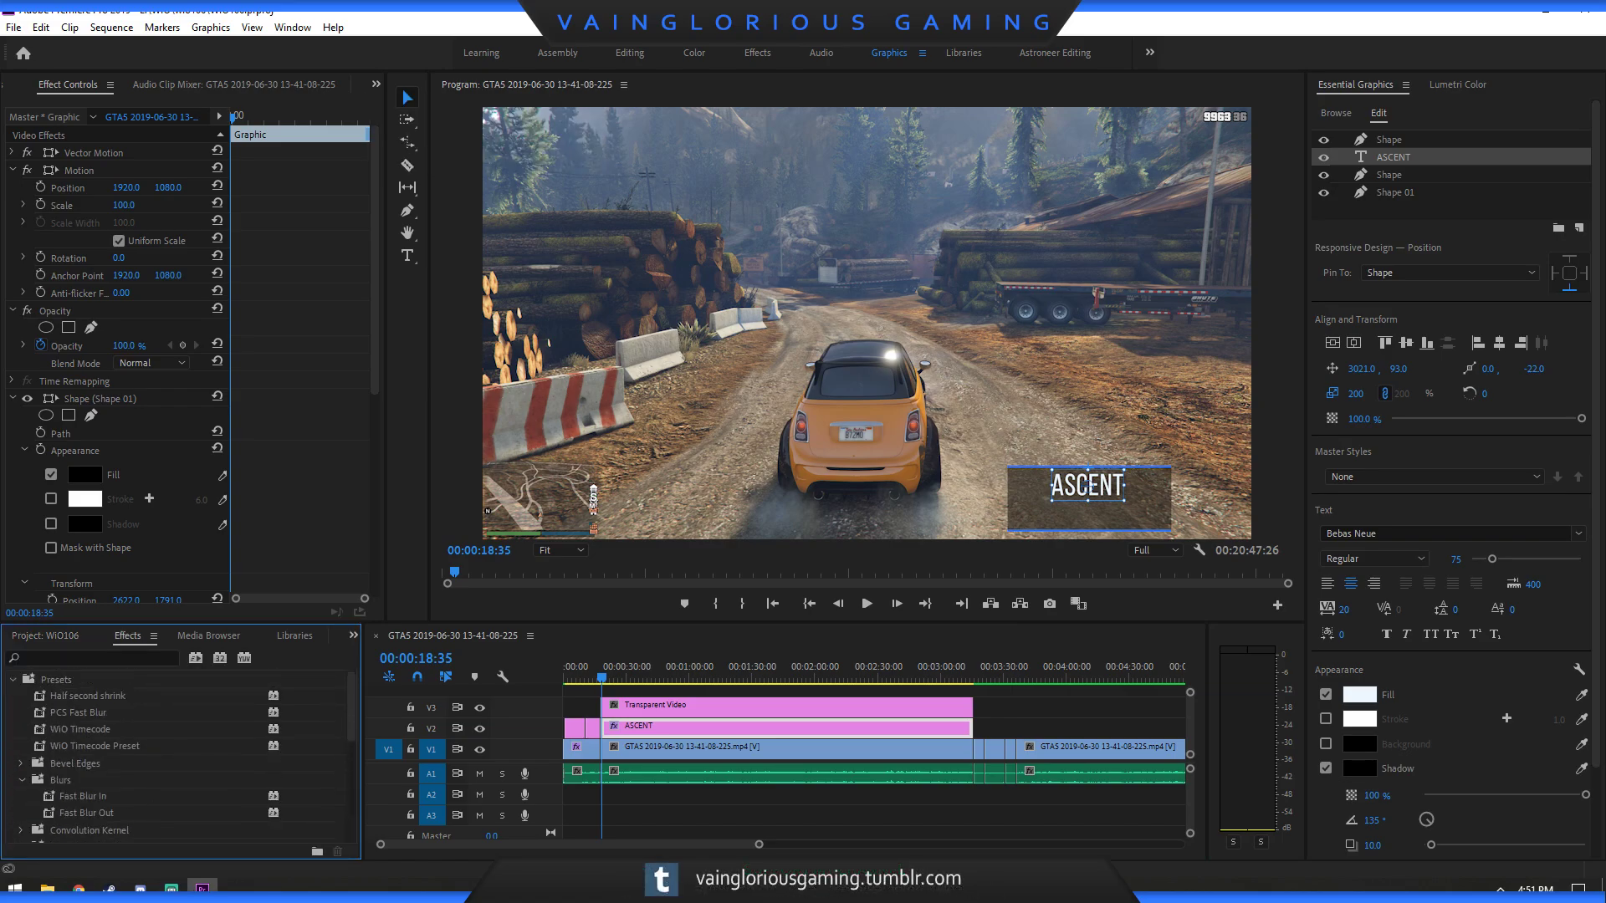
Apply the WiO Timecode Preset to the Transparent Video clip on V3 and move the playhead to that clip's last frame.
{"action": "left_click", "coordinate": [94, 746]}
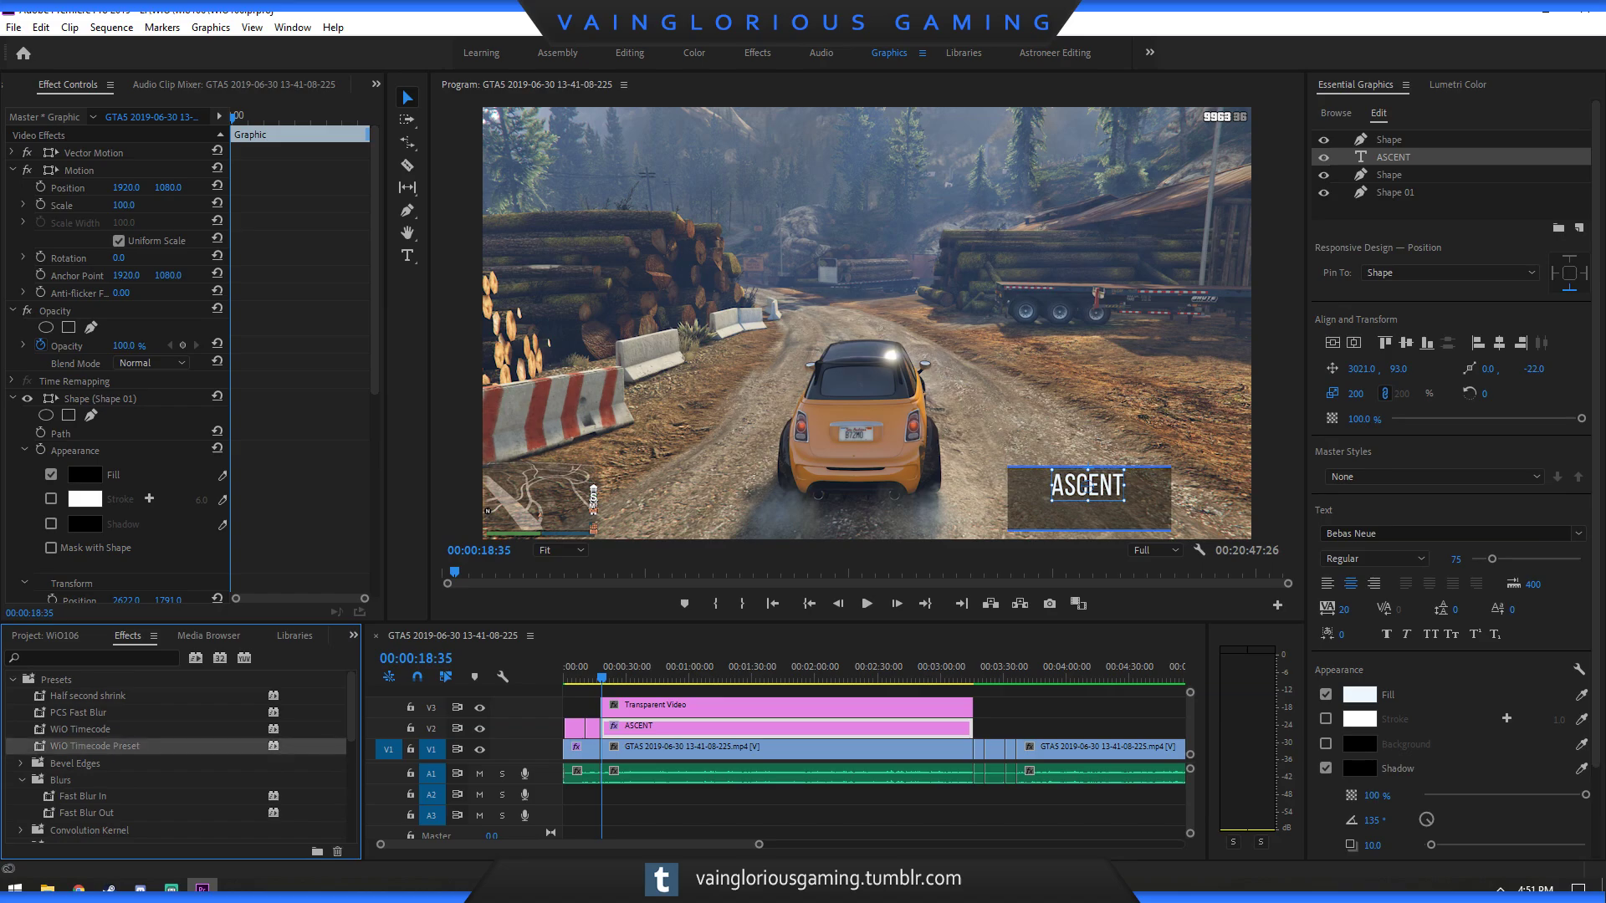
{"action": "left_click_drag", "start_coordinate": [95, 746], "coordinate": [686, 707]}
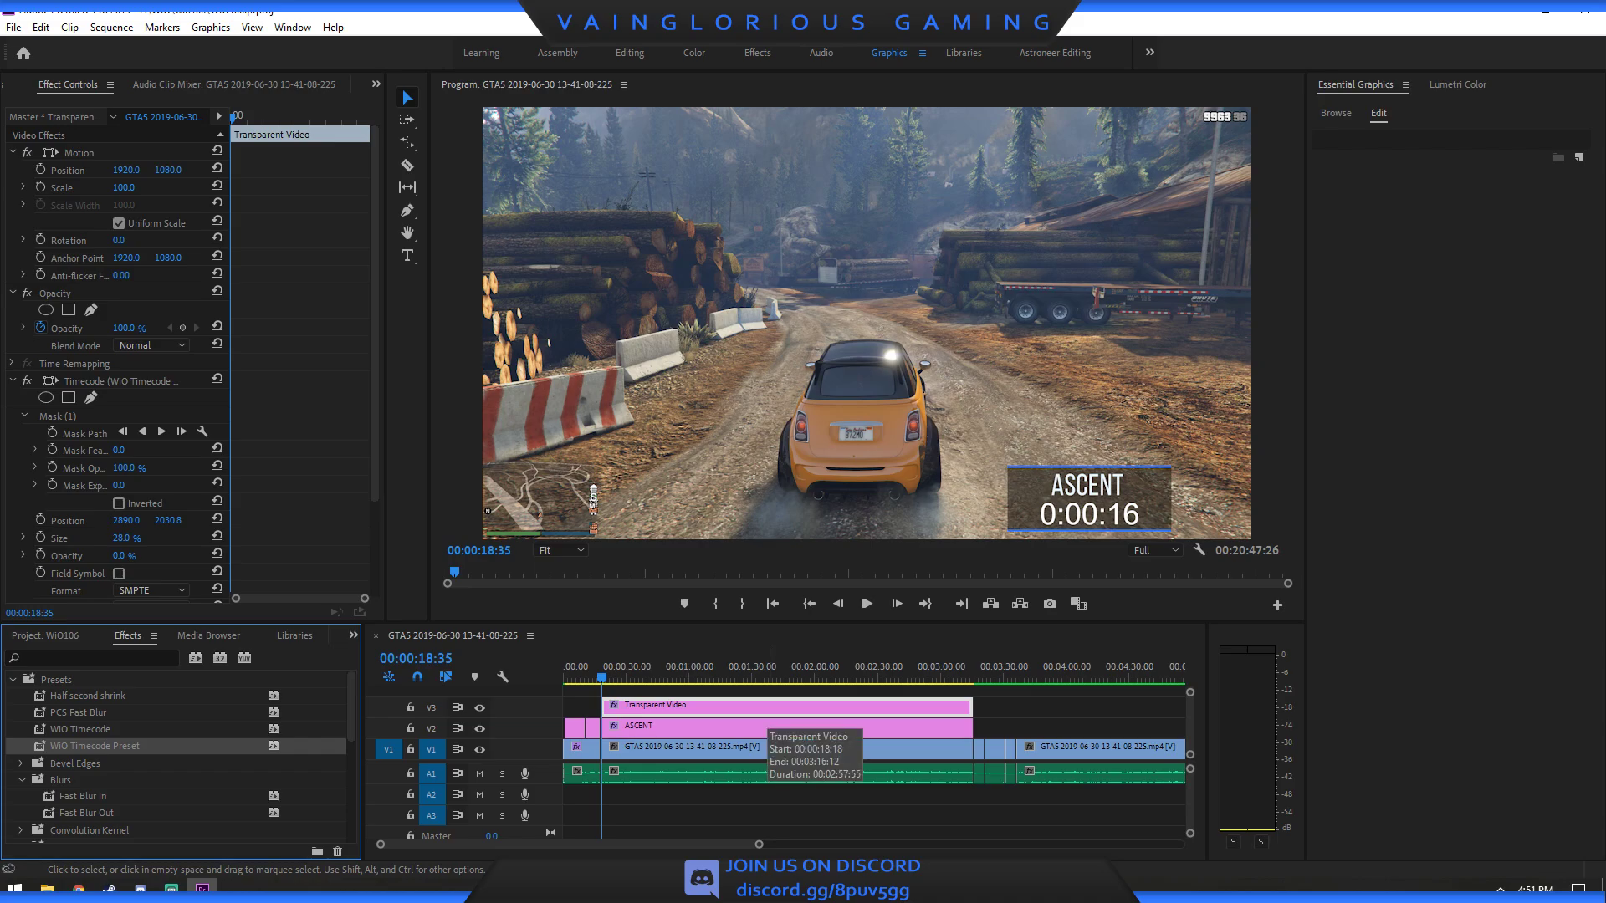
{"action": "left_click", "coordinate": [962, 603]}
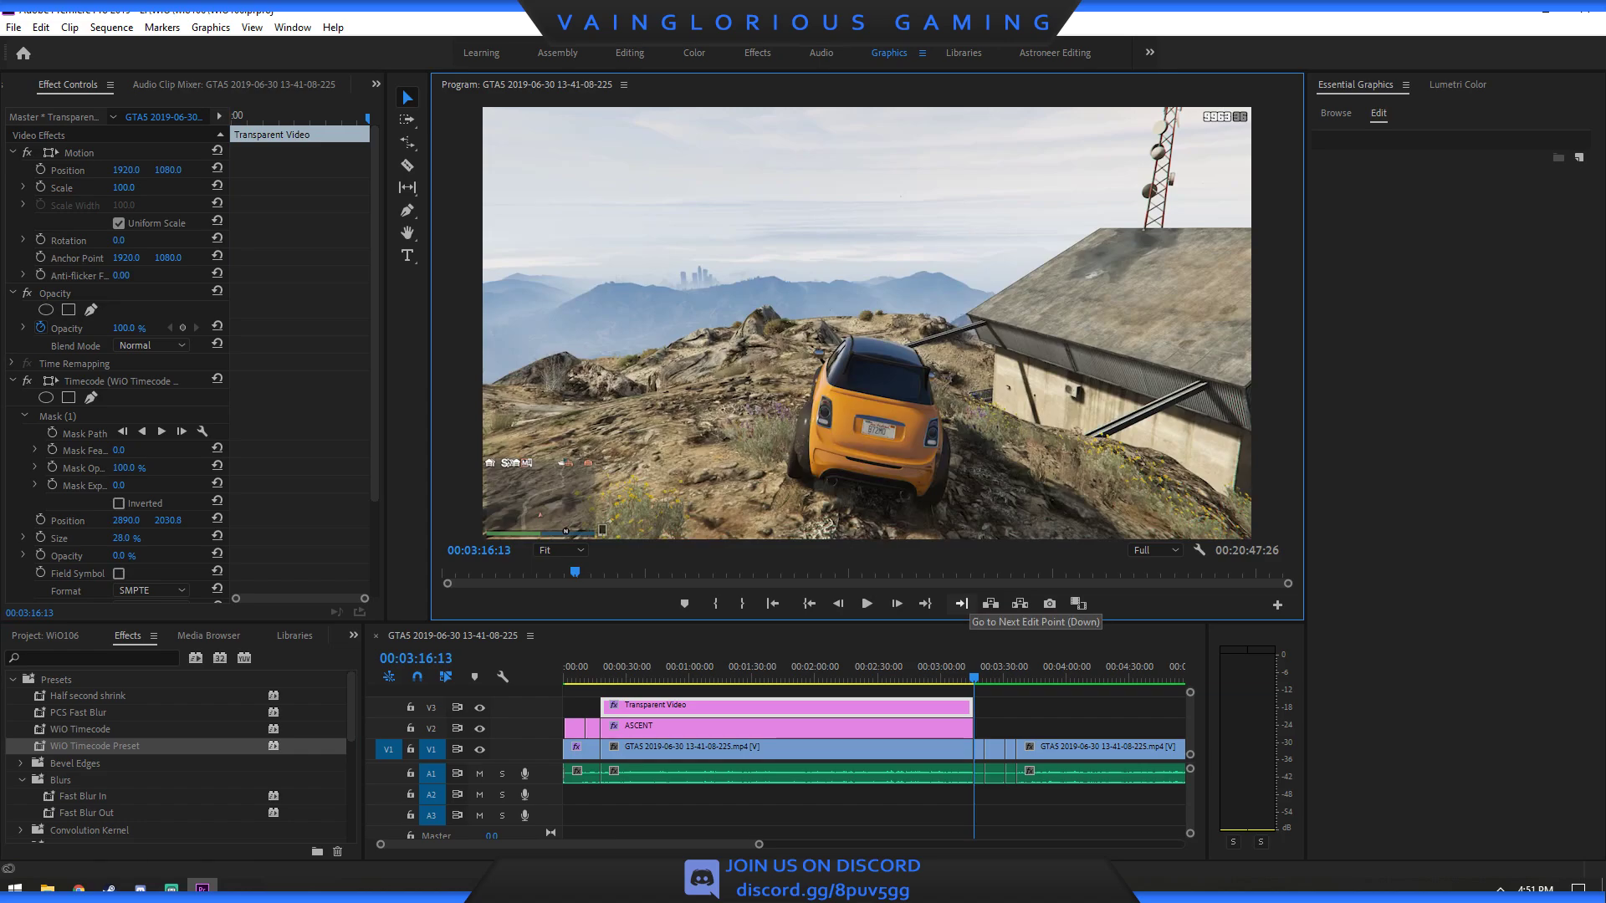
{"action": "key", "text": "Left"}
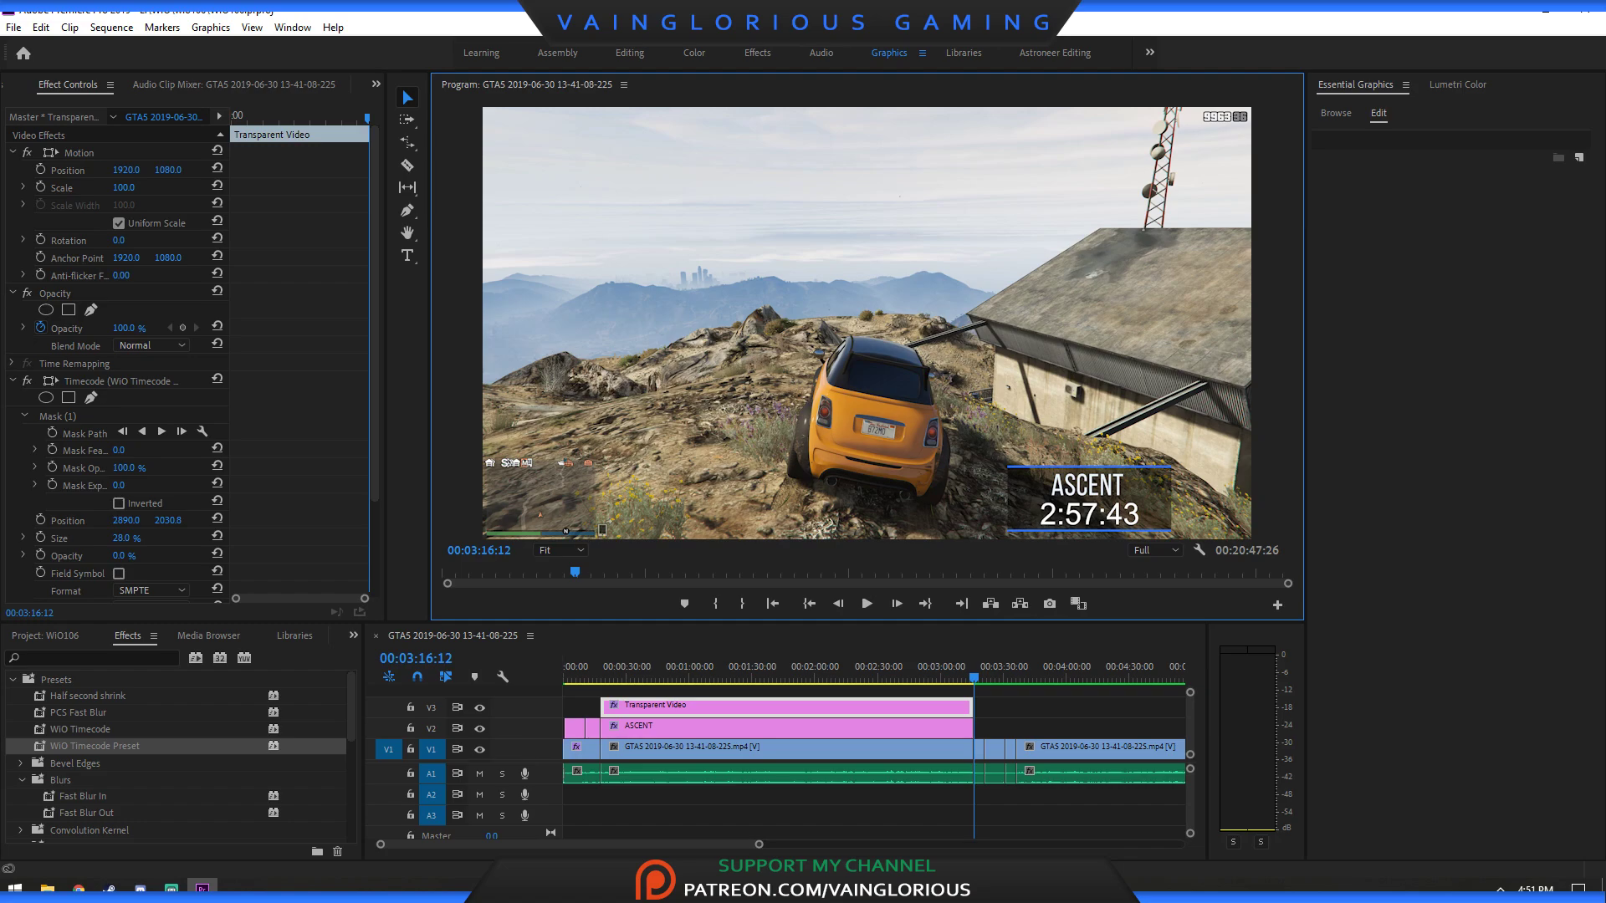
Hide the V1 gameplay footage and export the current frame as a PNG named asb into E:\WiO\wio106.
{"action": "left_click", "coordinate": [480, 749]}
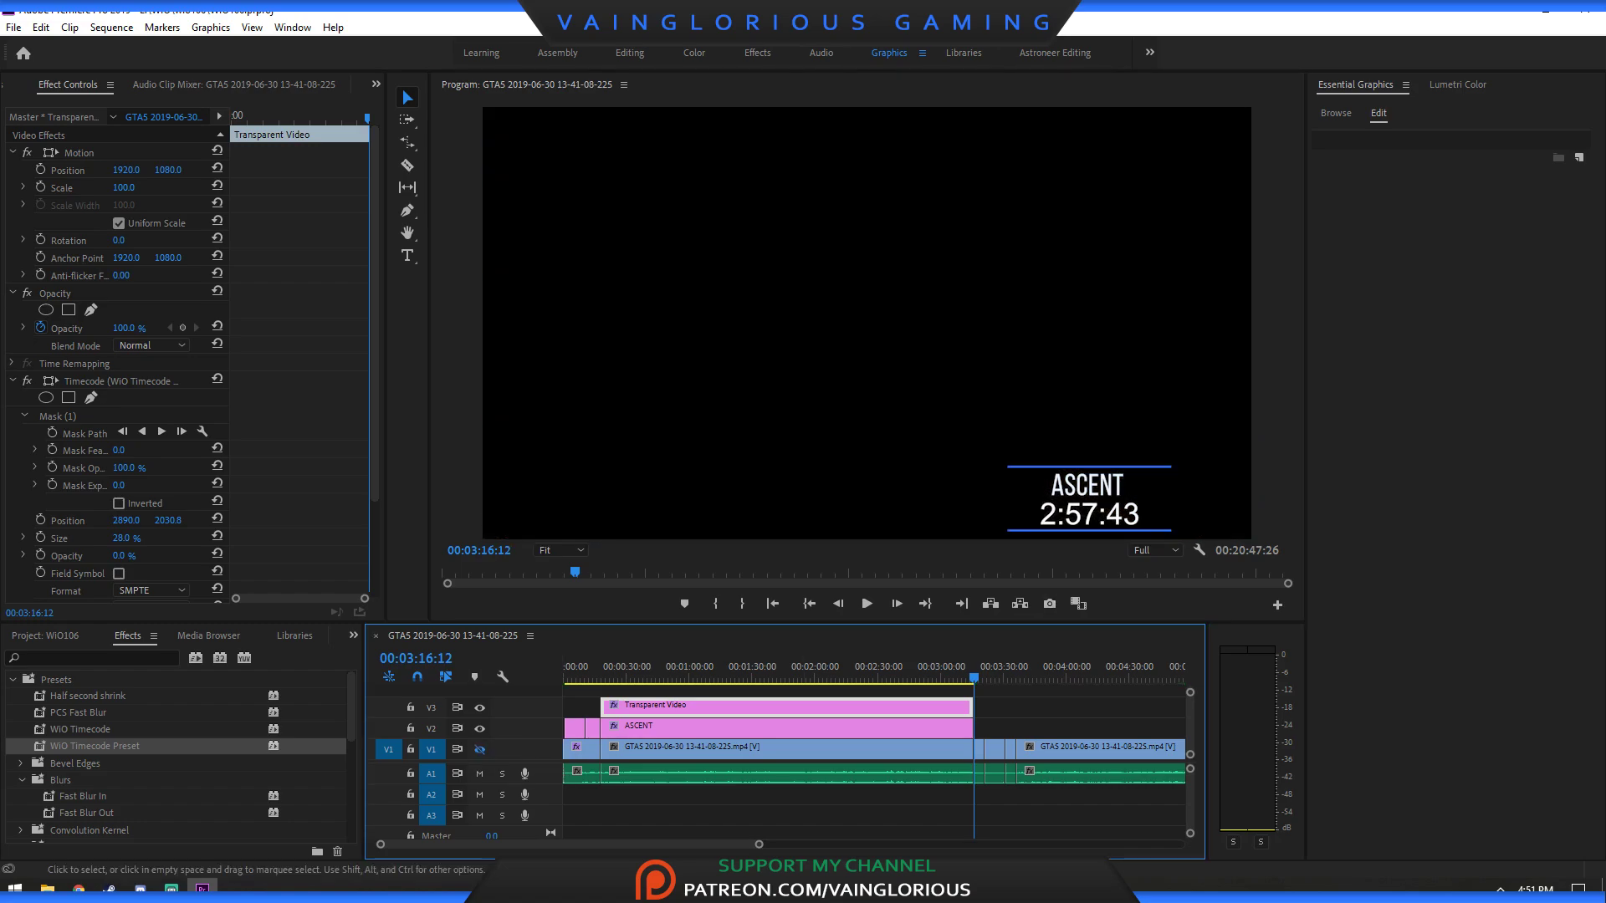
{"action": "left_click", "coordinate": [1050, 603]}
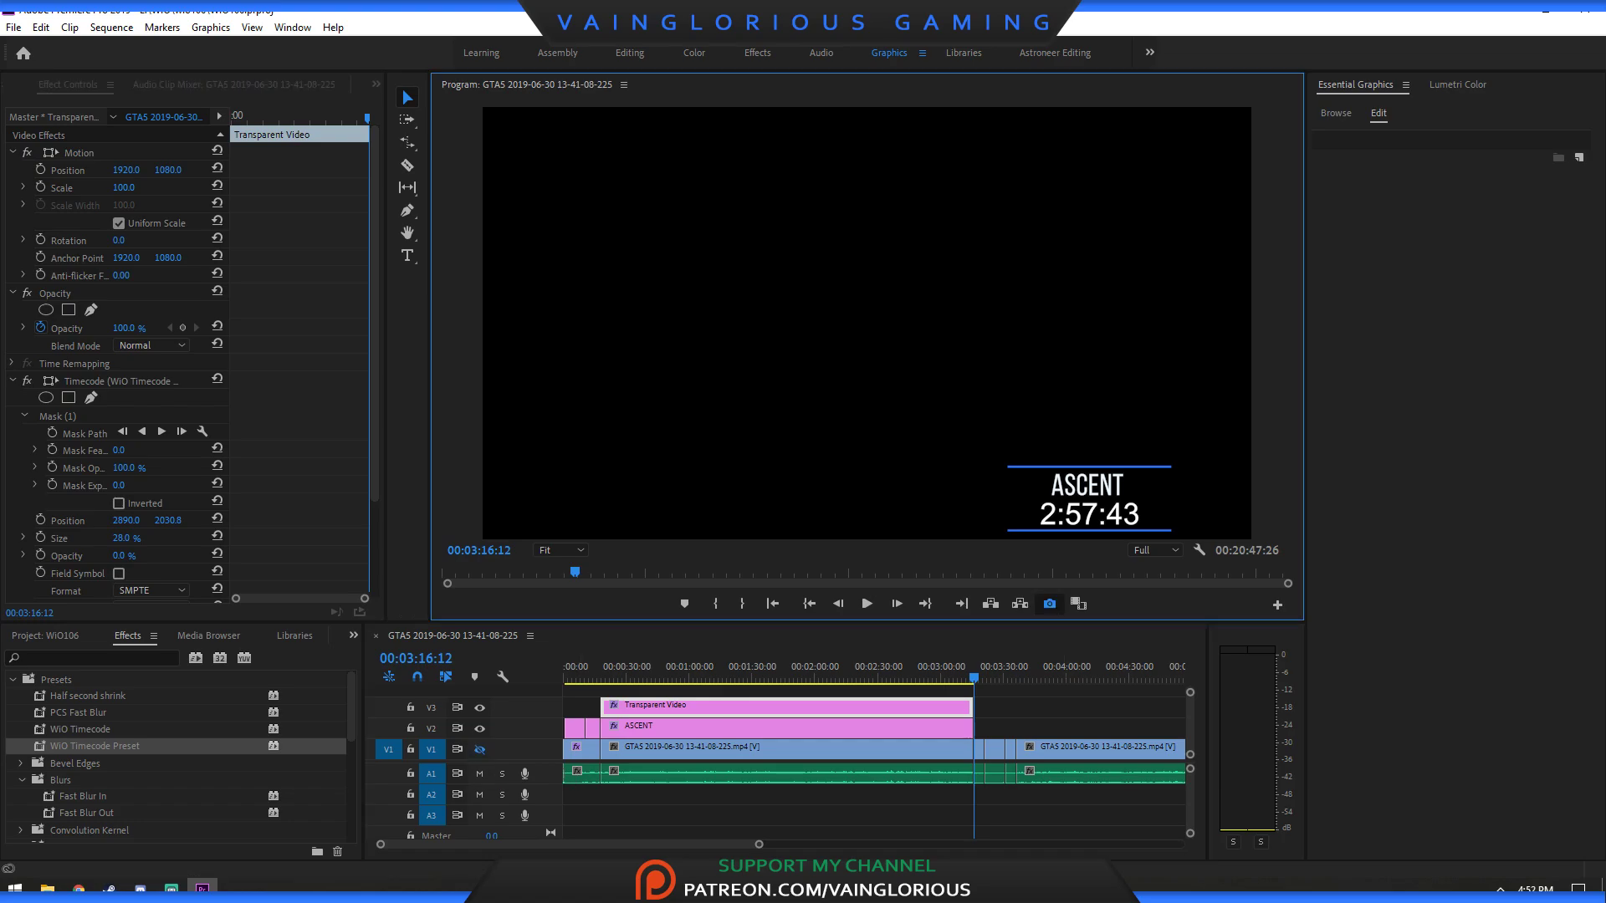
{"action": "type", "text": "as"}
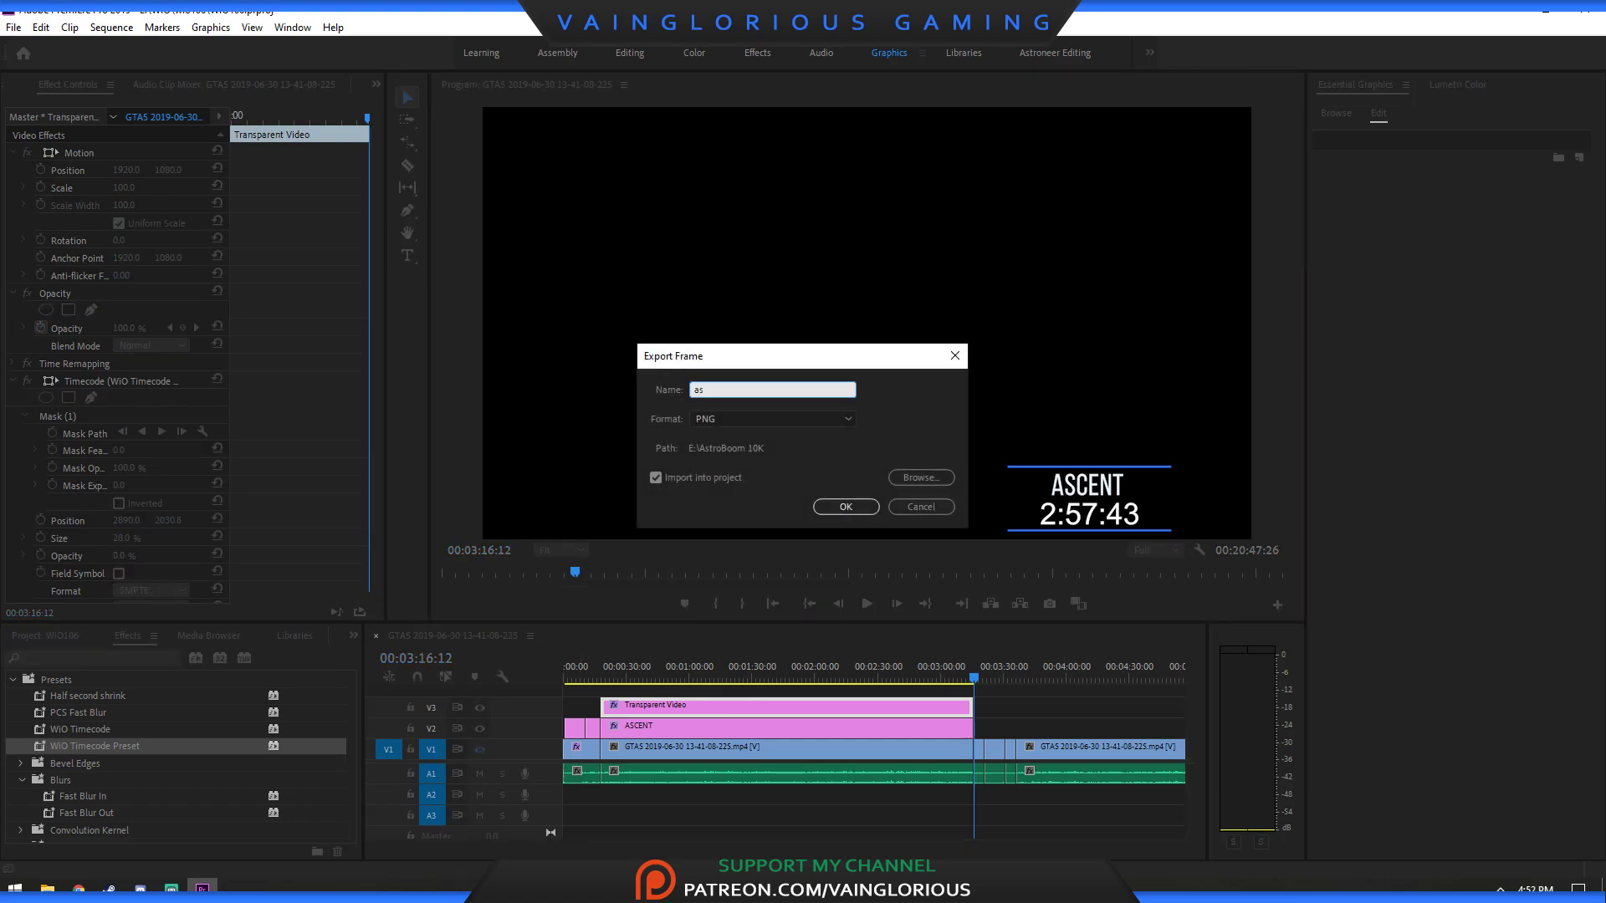
{"action": "left_click", "coordinate": [921, 478]}
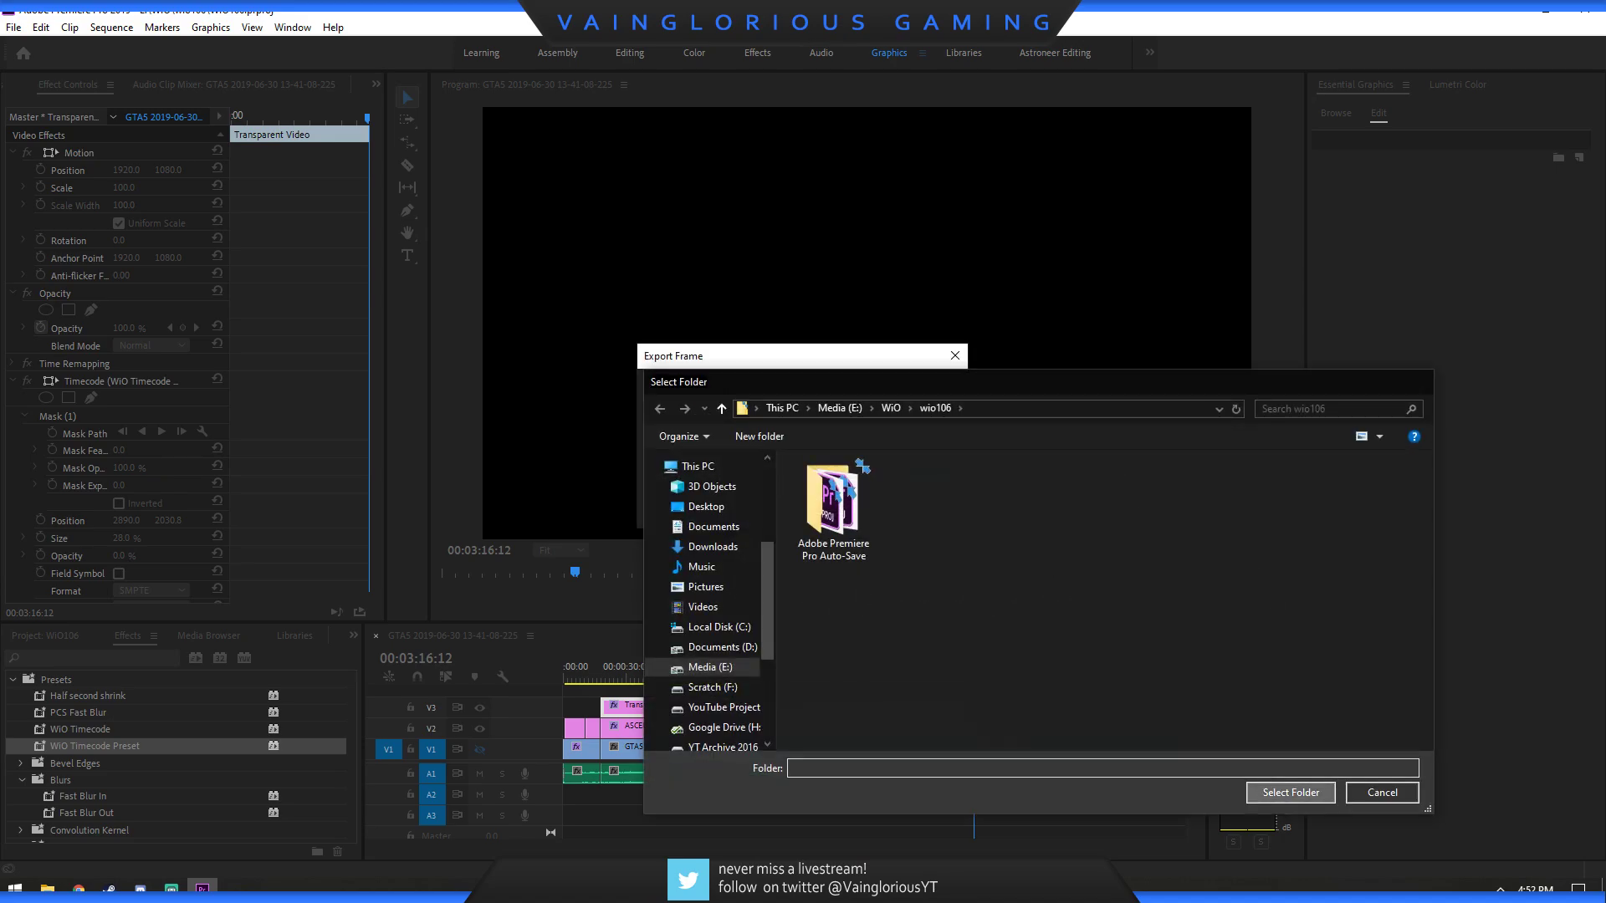
{"action": "left_click", "coordinate": [1290, 792]}
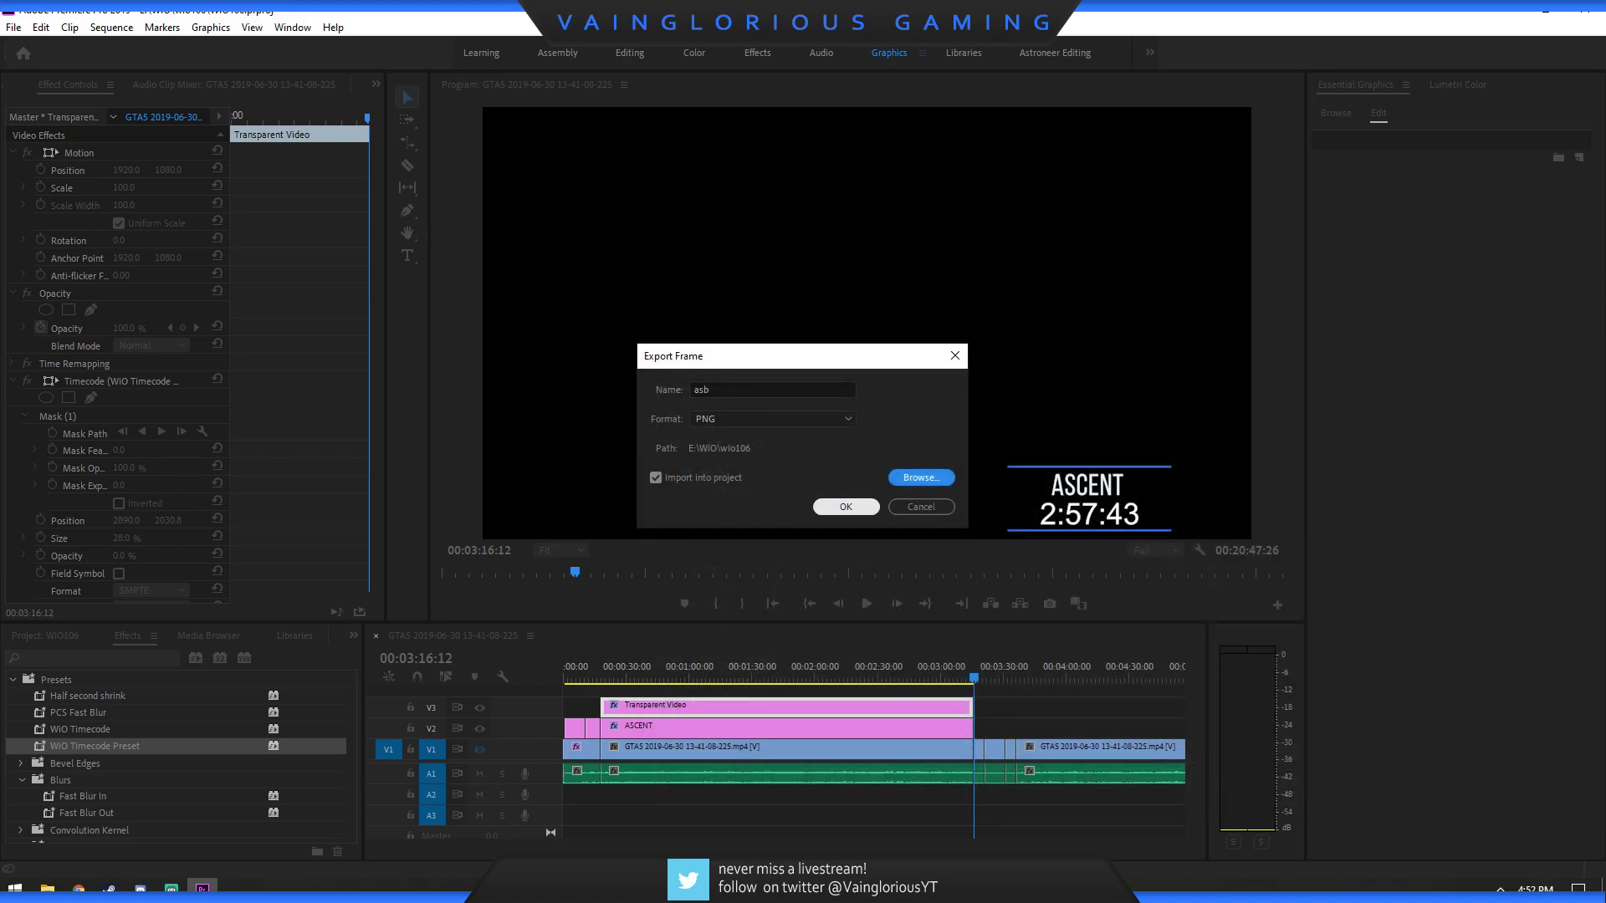
{"action": "key", "text": "Return"}
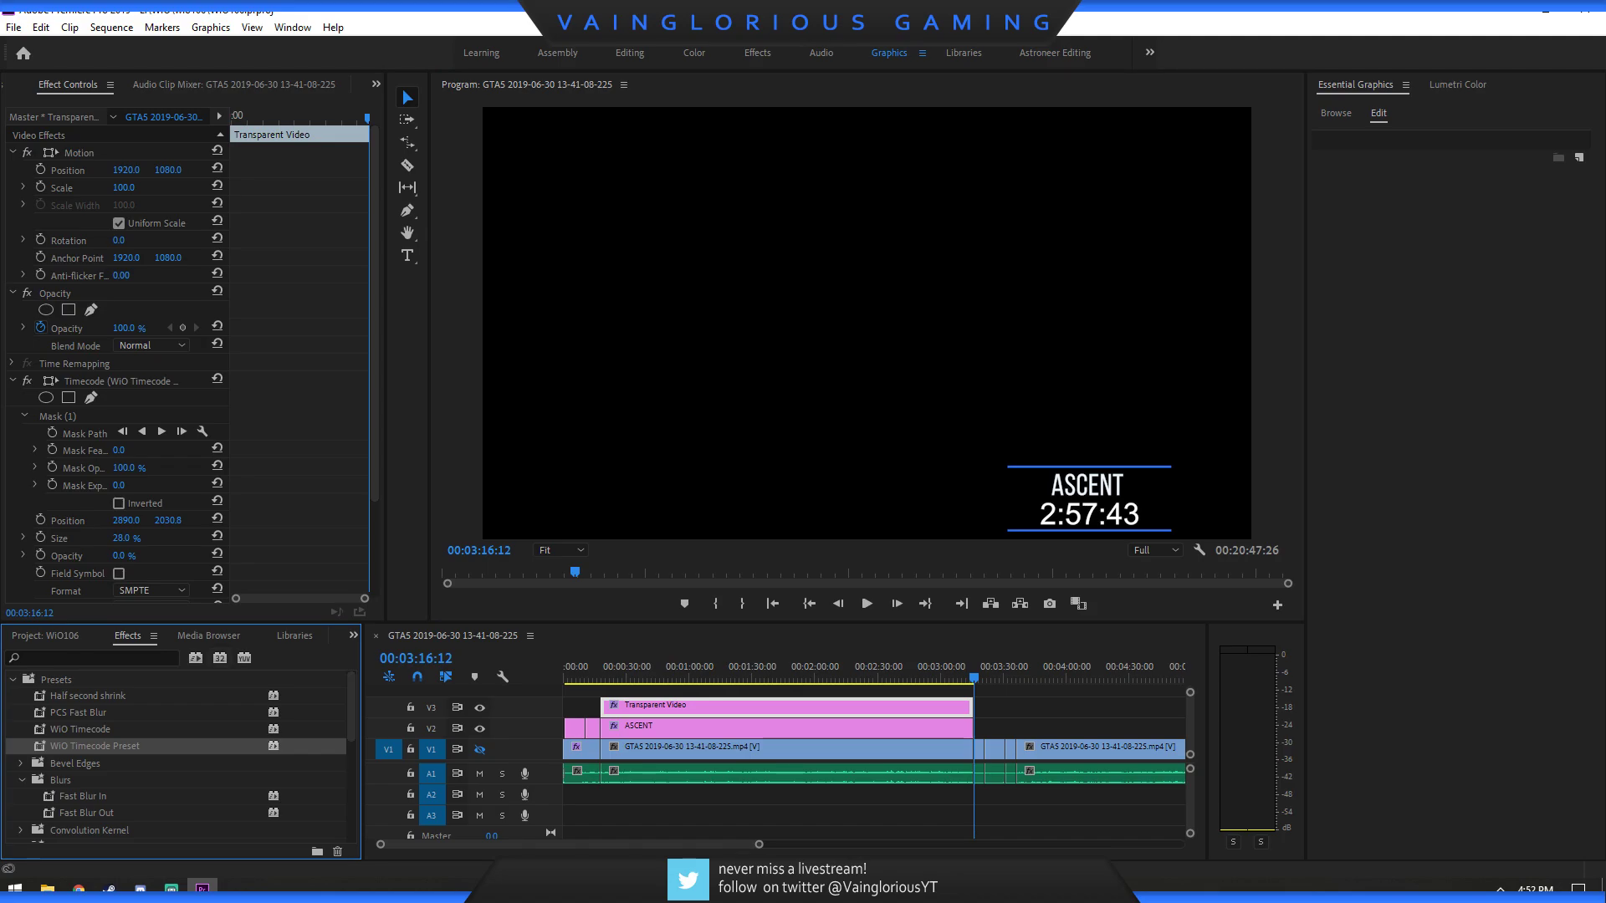
Place asb.png from the wio106 folder on V2 directly after the ASCENT clip.
{"action": "key", "text": "shift+8"}
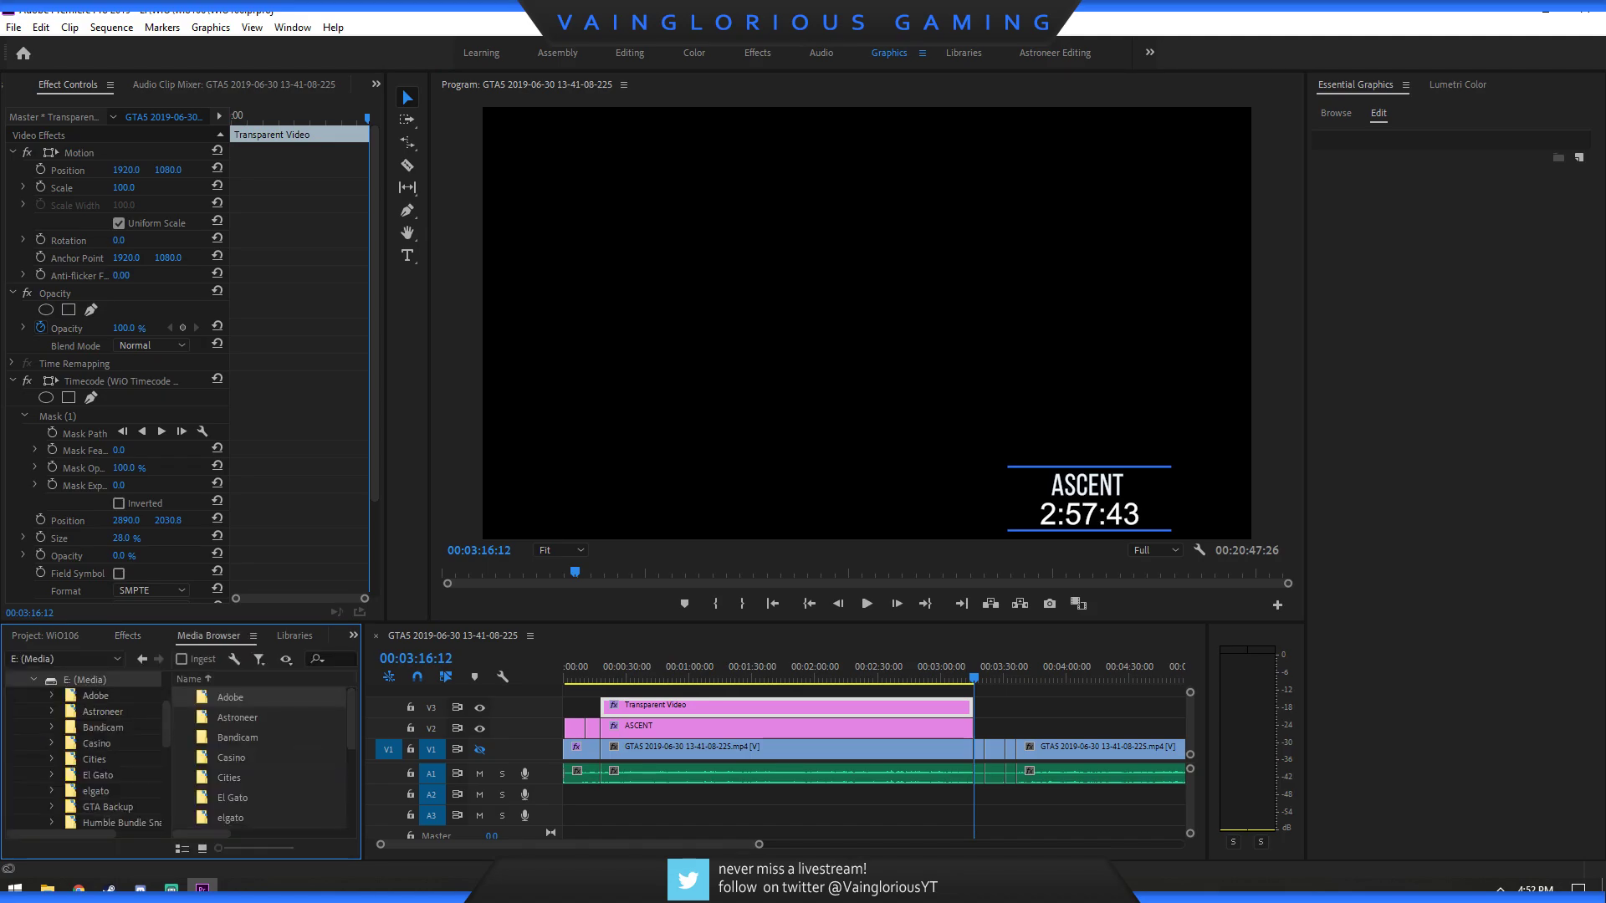
{"action": "scroll", "coordinate": [84, 752], "scroll_direction": "down", "scroll_amount": 5}
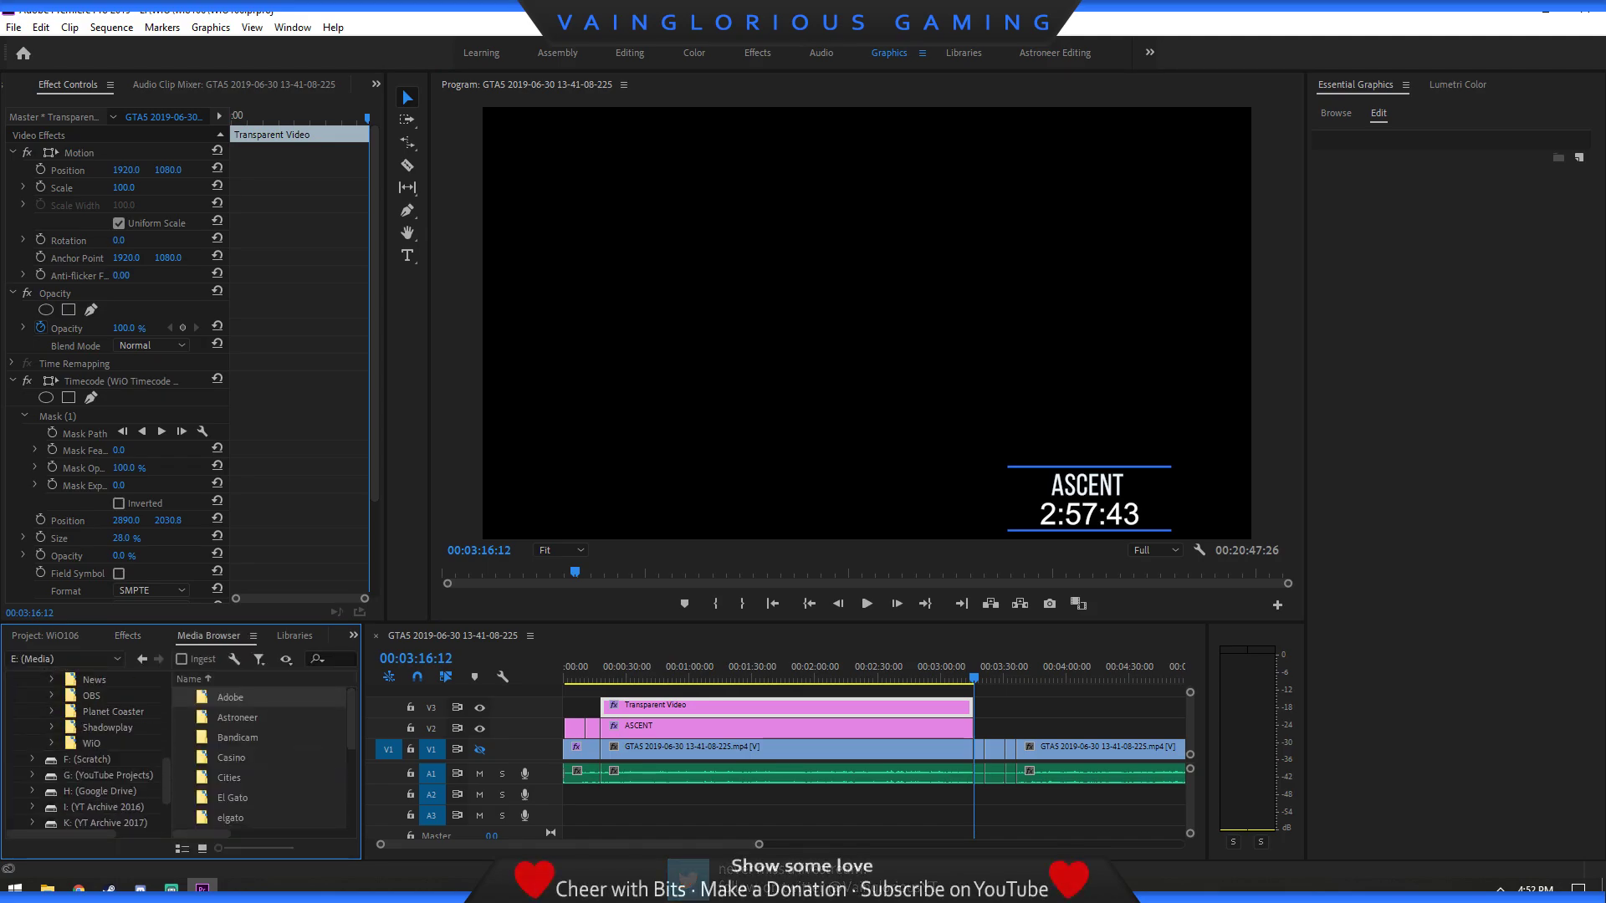
{"action": "left_click", "coordinate": [91, 743]}
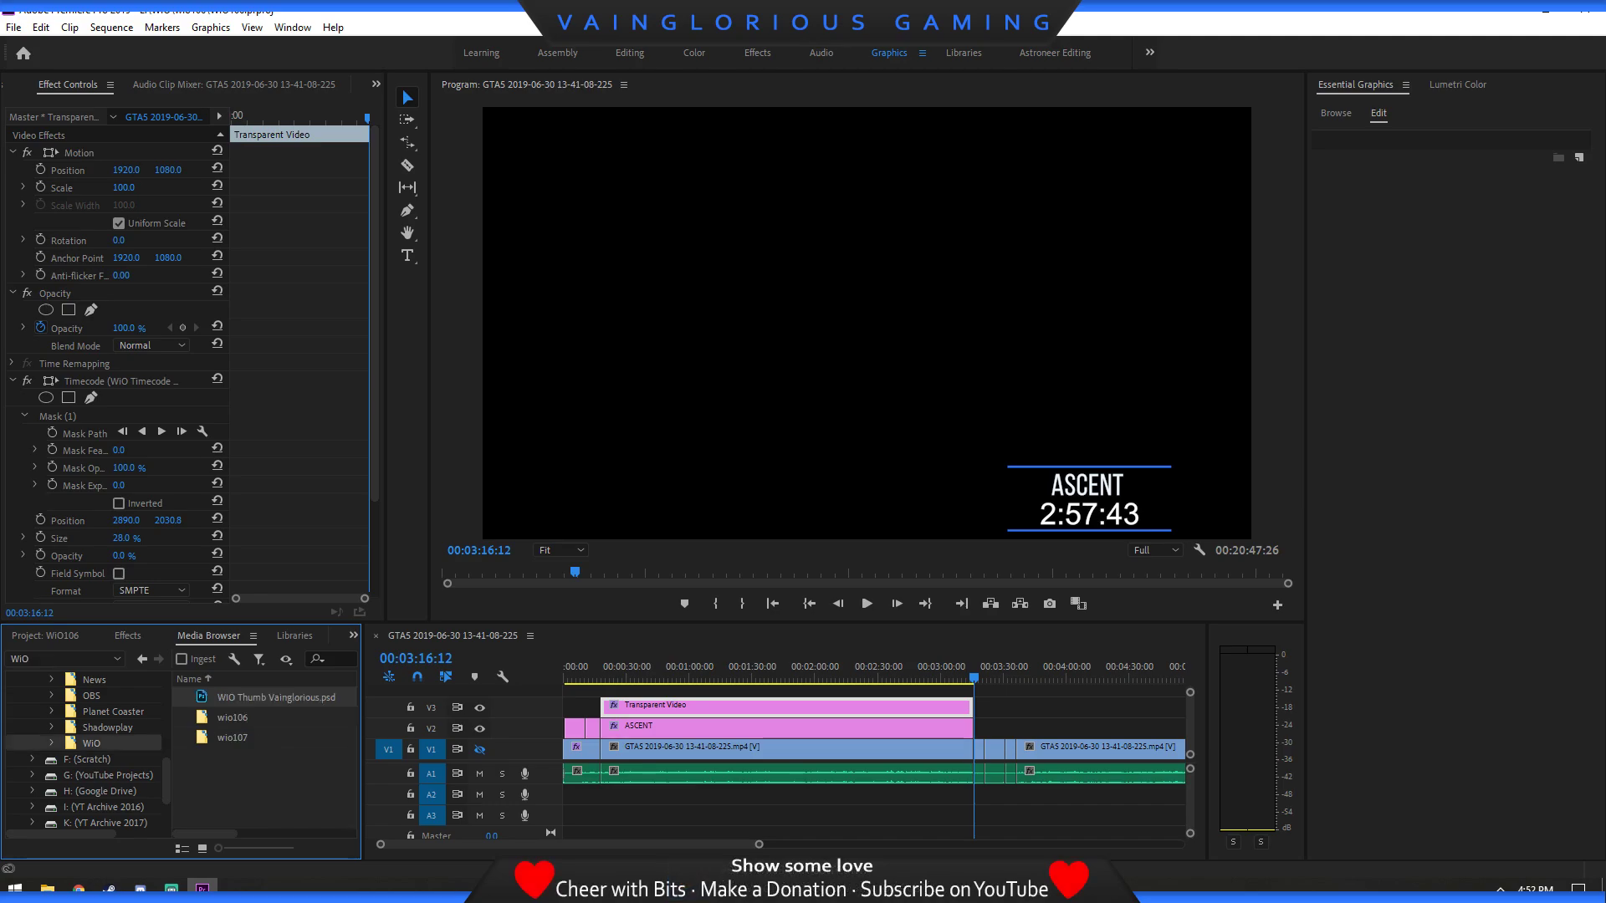
{"action": "double_click", "coordinate": [231, 716]}
{"action": "left_click_drag", "start_coordinate": [233, 717], "coordinate": [991, 727]}
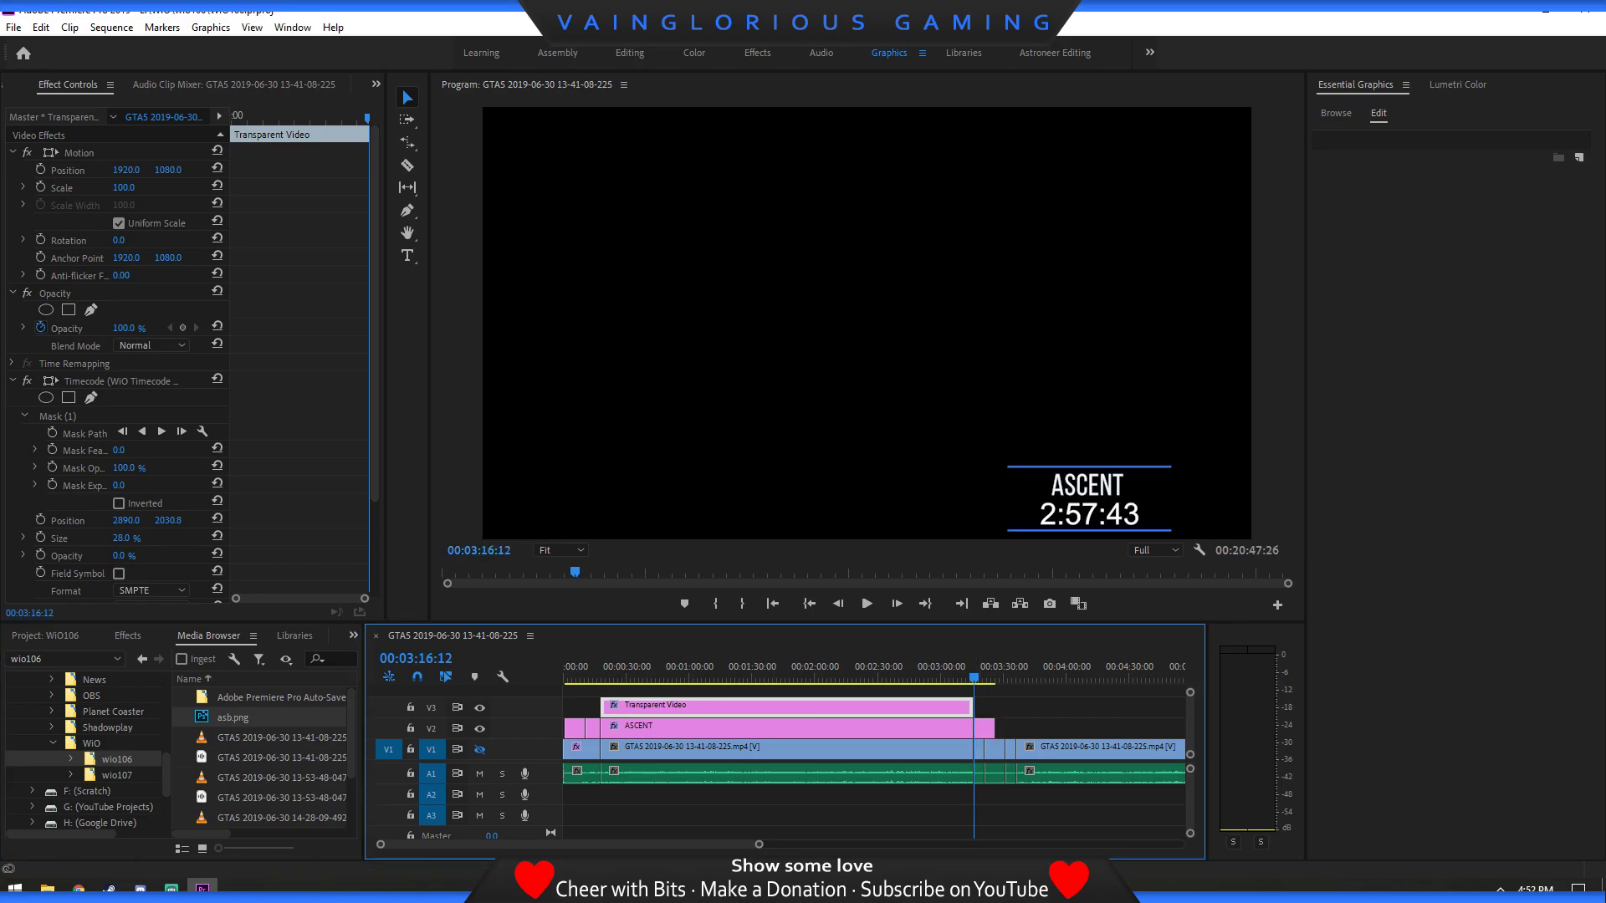
Trim the end of the asb.png clip to match the end of the V1 clip beneath it.
{"action": "key", "text": "equal"}
{"action": "key", "text": "equal"}
{"action": "key", "text": "equal"}
{"action": "key", "text": "equal"}
{"action": "key", "text": "equal"}
{"action": "key", "text": "equal"}
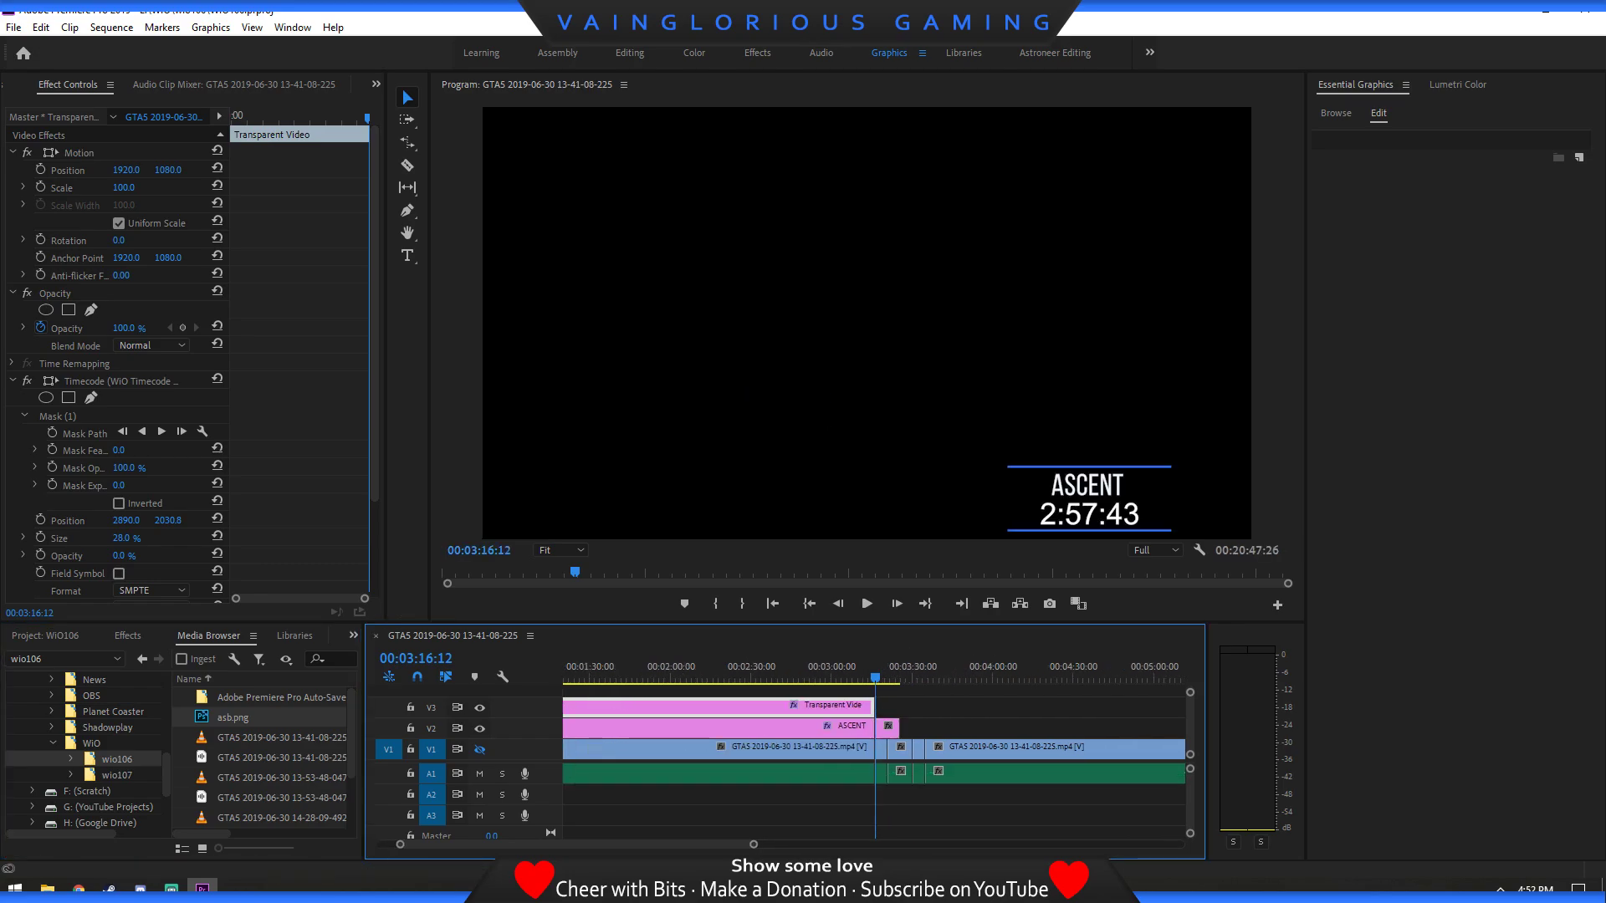
{"action": "left_click_drag", "start_coordinate": [1027, 726], "coordinate": [952, 727]}
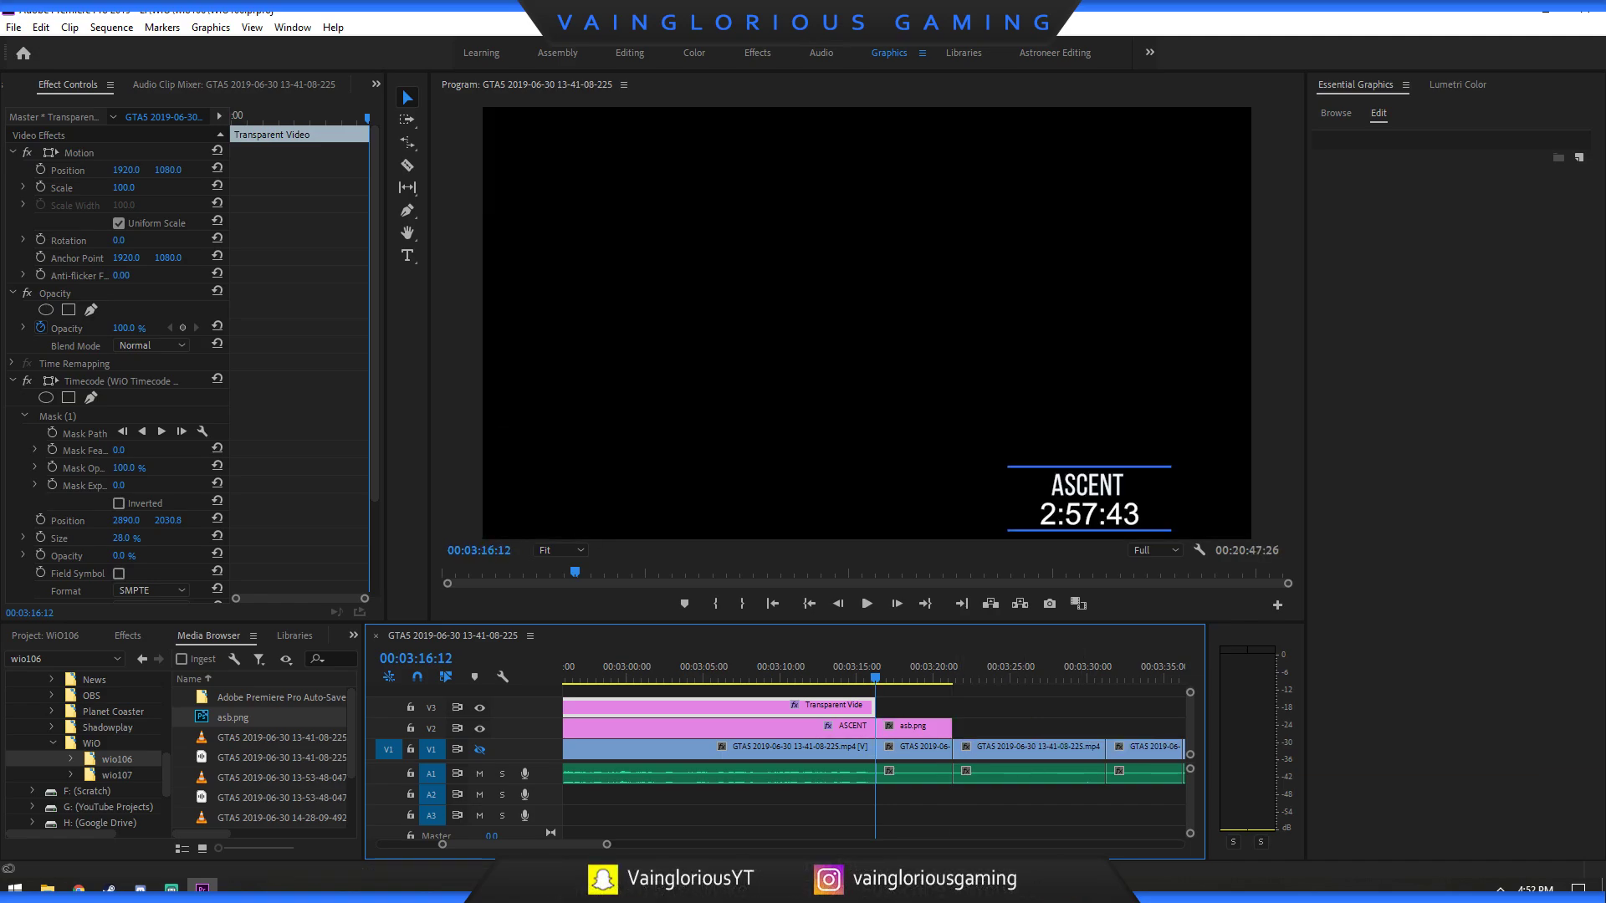
Add the WiO YES graphics template to V3 directly after the Transparent Video clip.
{"action": "left_click", "coordinate": [1335, 112]}
{"action": "scroll", "coordinate": [1450, 535], "scroll_direction": "down", "scroll_amount": 10}
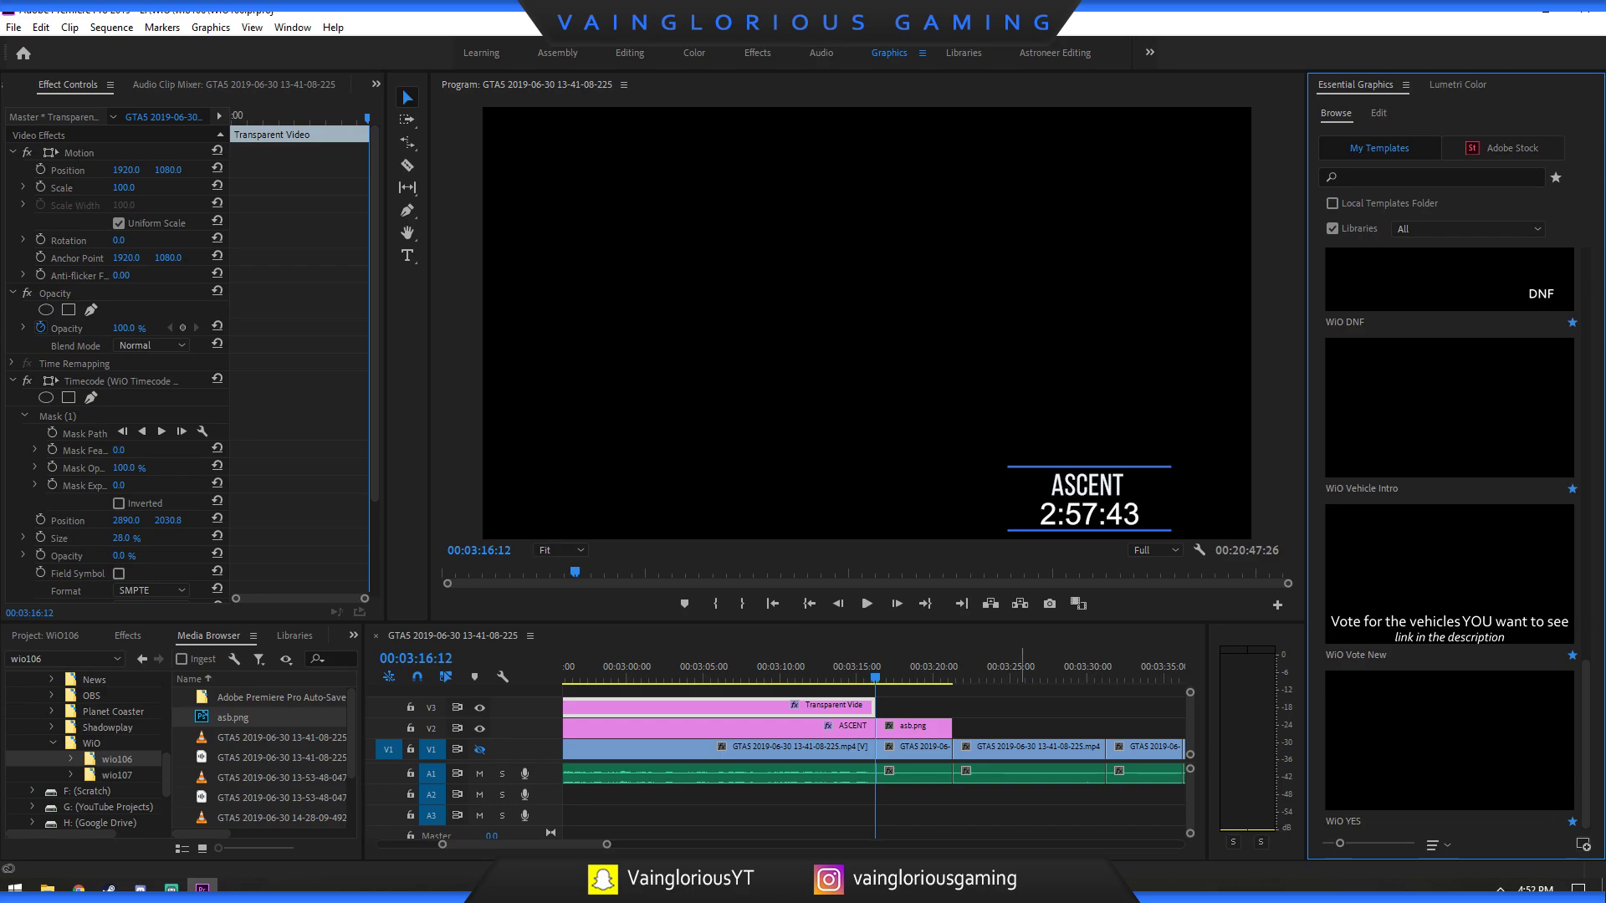
{"action": "left_click", "coordinate": [922, 707]}
{"action": "left_click_drag", "start_coordinate": [1448, 739], "coordinate": [878, 707]}
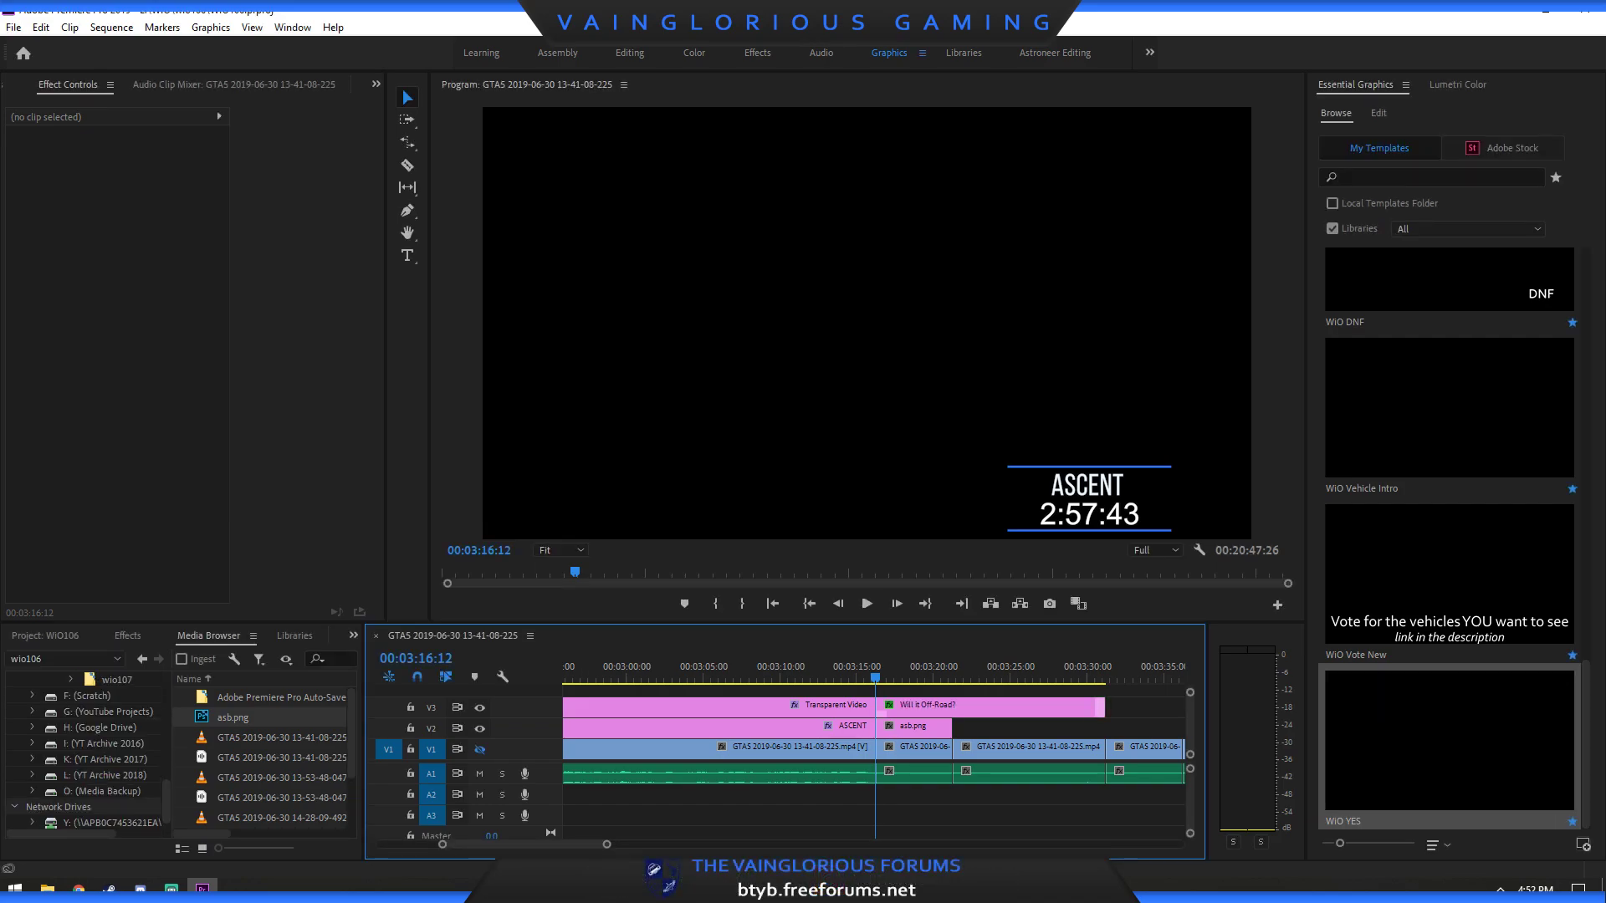
Place ding.wav from the Will It Offroad folder in Projects to Edit on A2, with its peak at the end of asb.png.
{"action": "left_click", "coordinate": [108, 711]}
{"action": "scroll", "coordinate": [260, 757], "scroll_direction": "down", "scroll_amount": 2}
{"action": "double_click", "coordinate": [248, 758]}
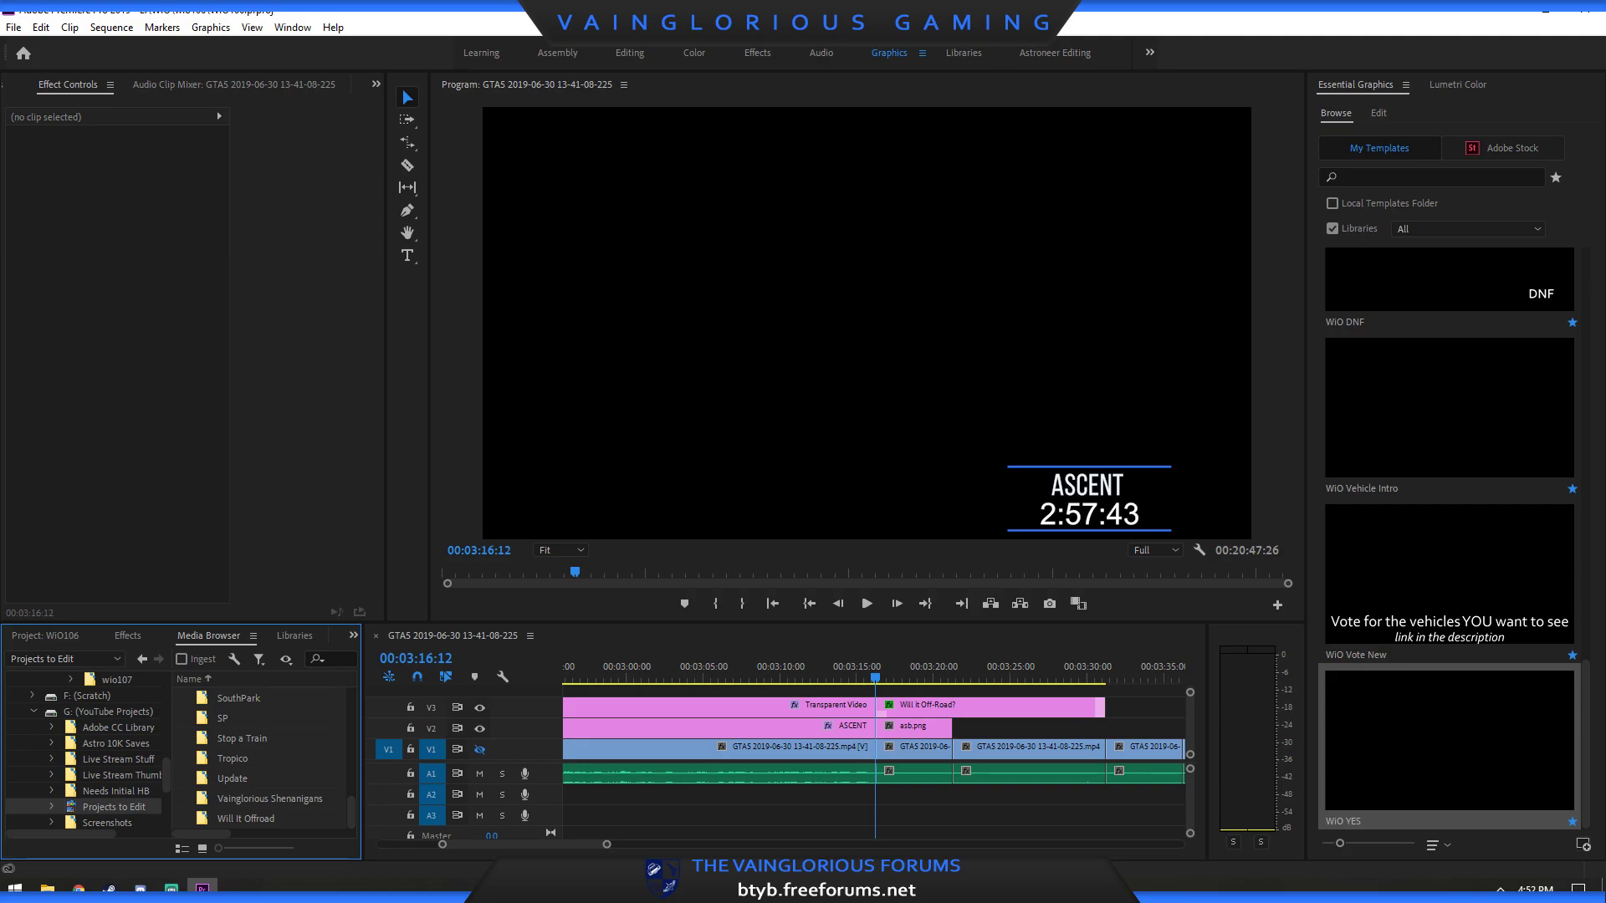
{"action": "double_click", "coordinate": [245, 818]}
{"action": "left_click_drag", "start_coordinate": [235, 717], "coordinate": [907, 795]}
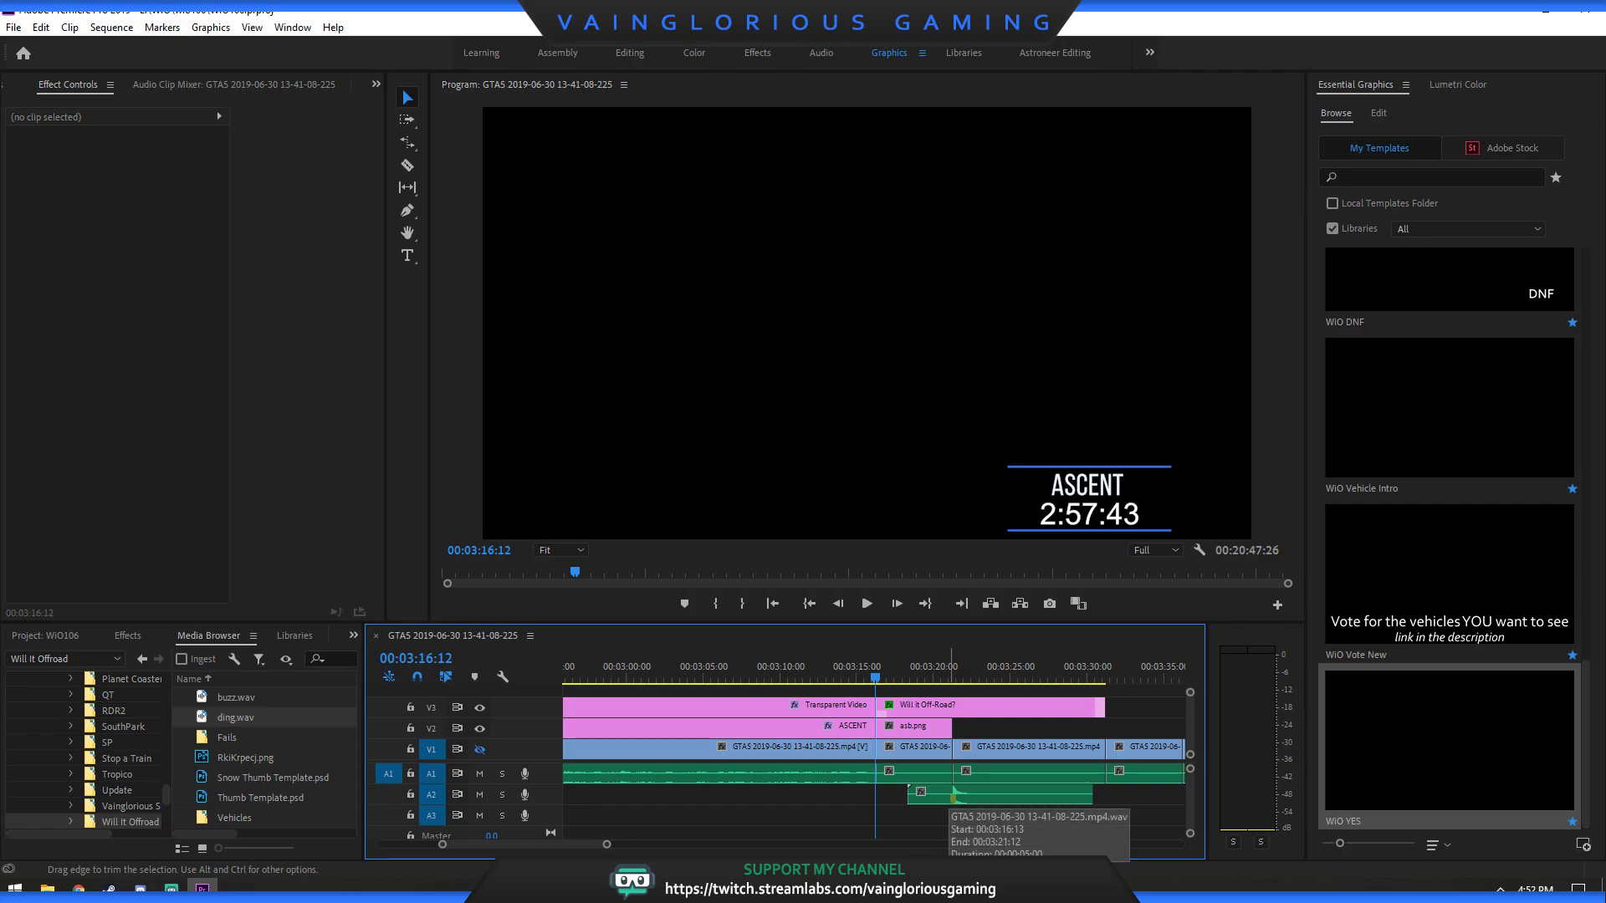
Show the V1 footage again and play back the section from the end of the ascent to the YES! reveal.
{"action": "left_click", "coordinate": [480, 749]}
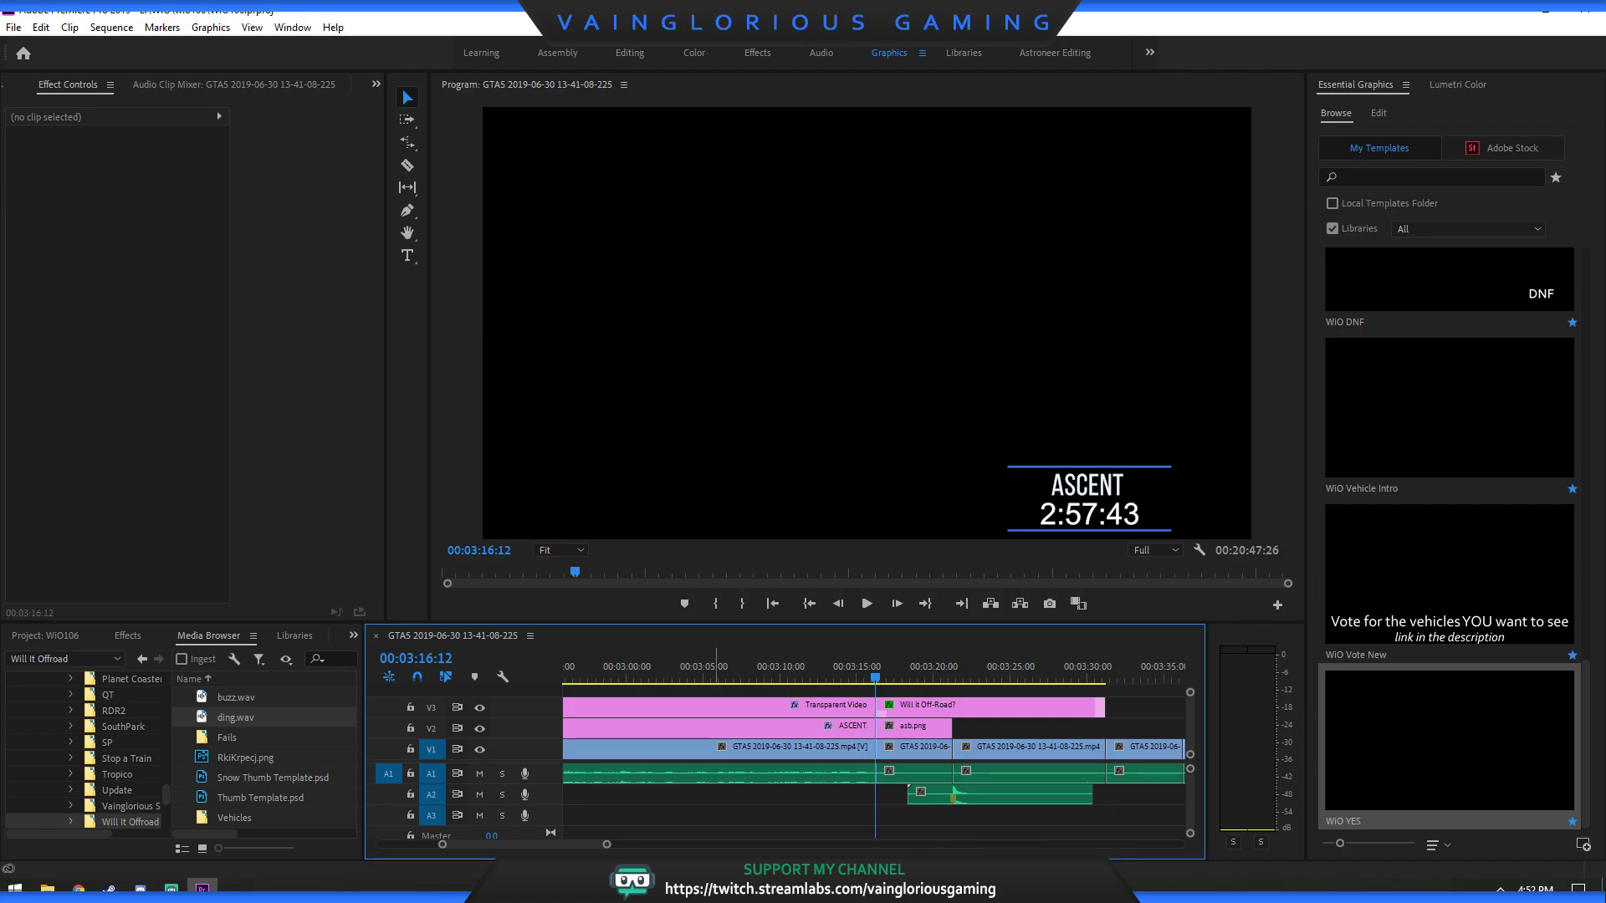
{"action": "left_click_drag", "start_coordinate": [876, 675], "coordinate": [871, 675]}
{"action": "left_click", "coordinate": [866, 603]}
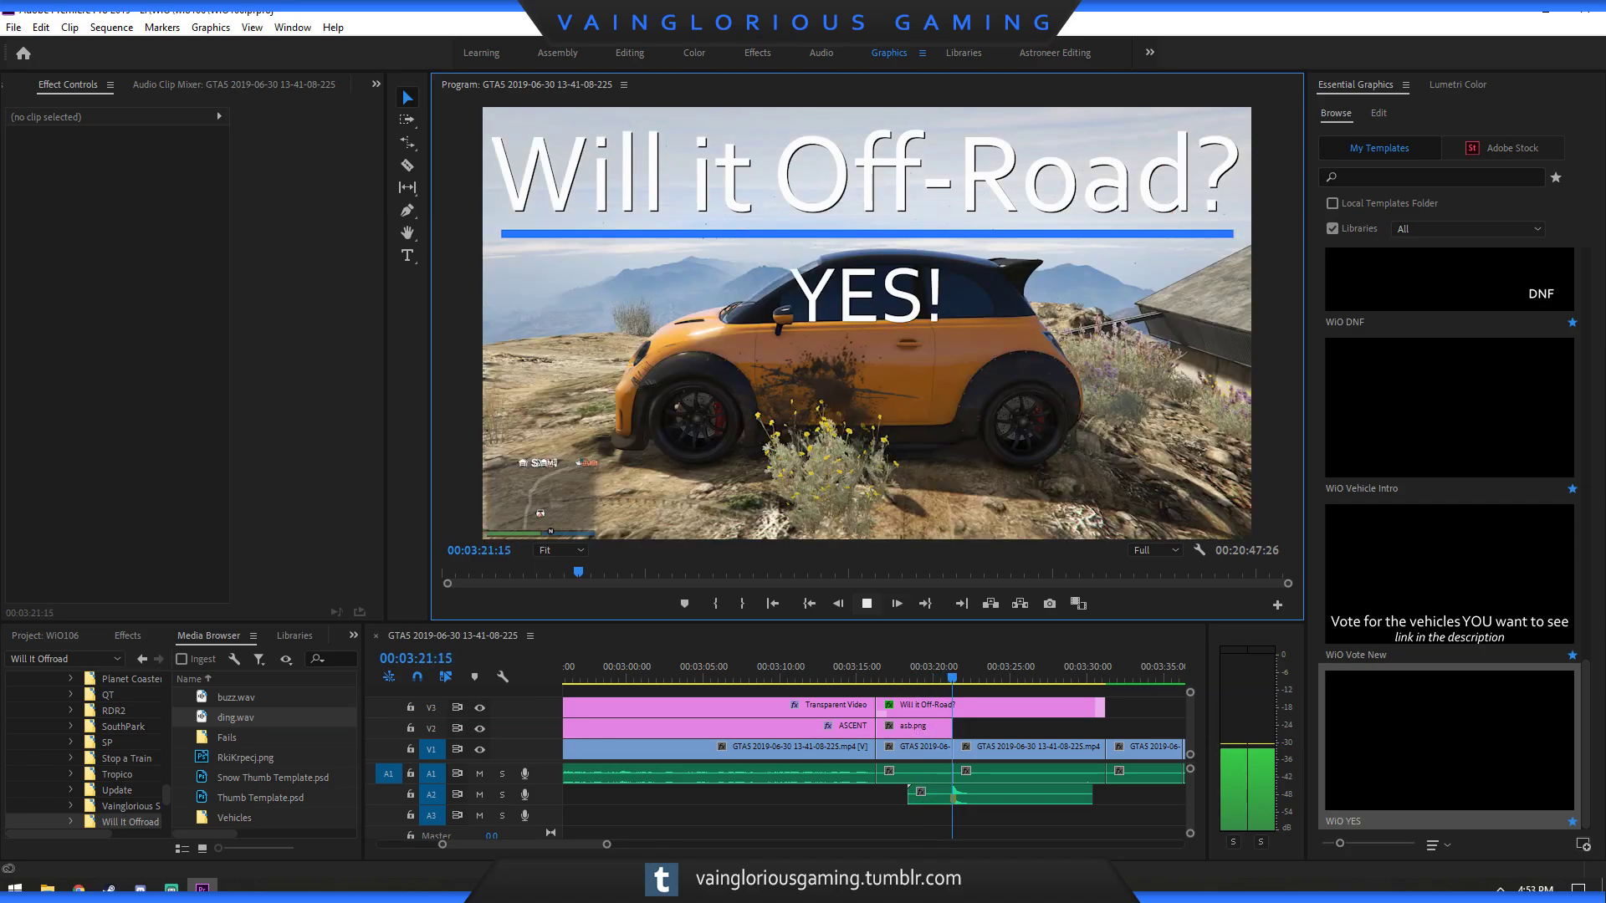
{"action": "left_click", "coordinate": [867, 603]}
Check the frozen ASCENT timer around the edit by toggling the visibility of V2 and V1 and scrubbing the asb.png section.
{"action": "left_click", "coordinate": [911, 674]}
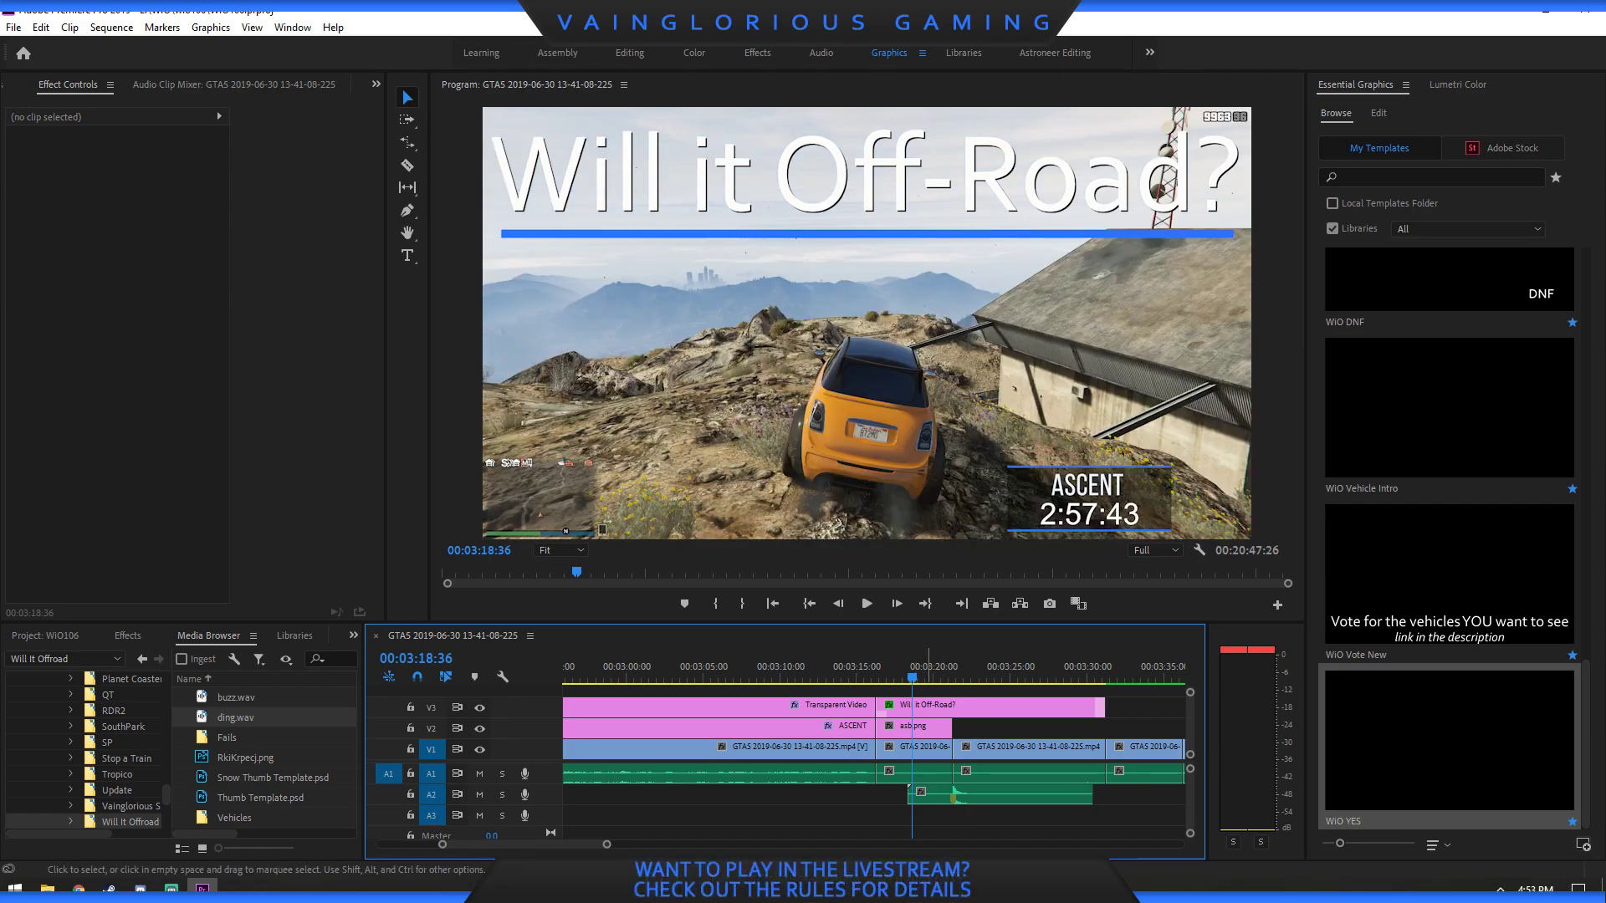
{"action": "left_click", "coordinate": [928, 727]}
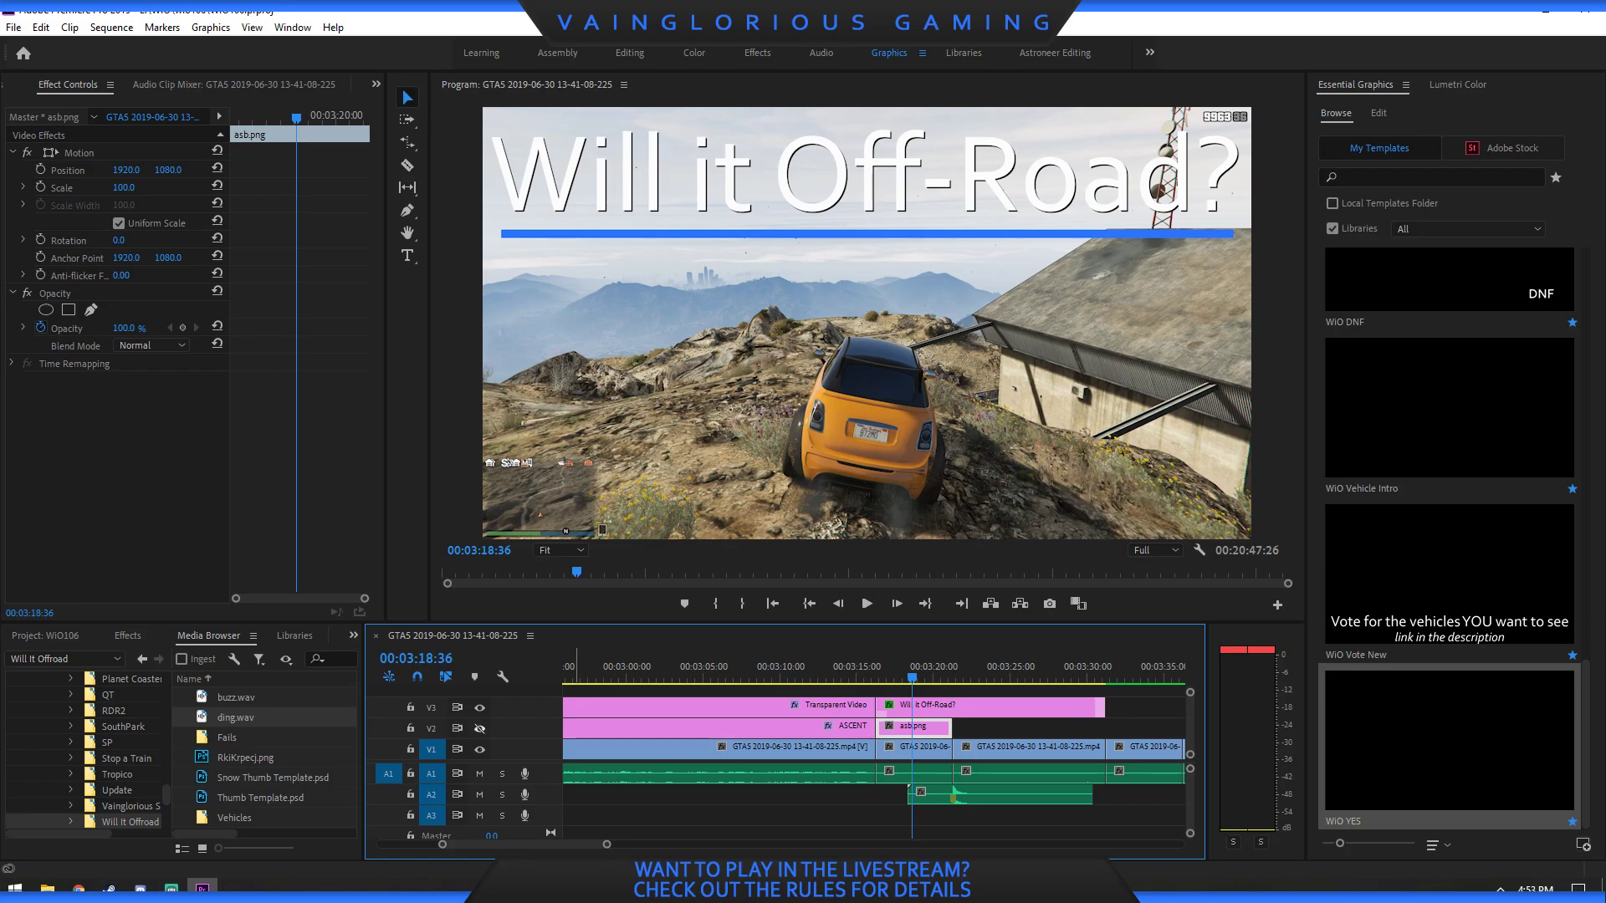
{"action": "left_click", "coordinate": [867, 667]}
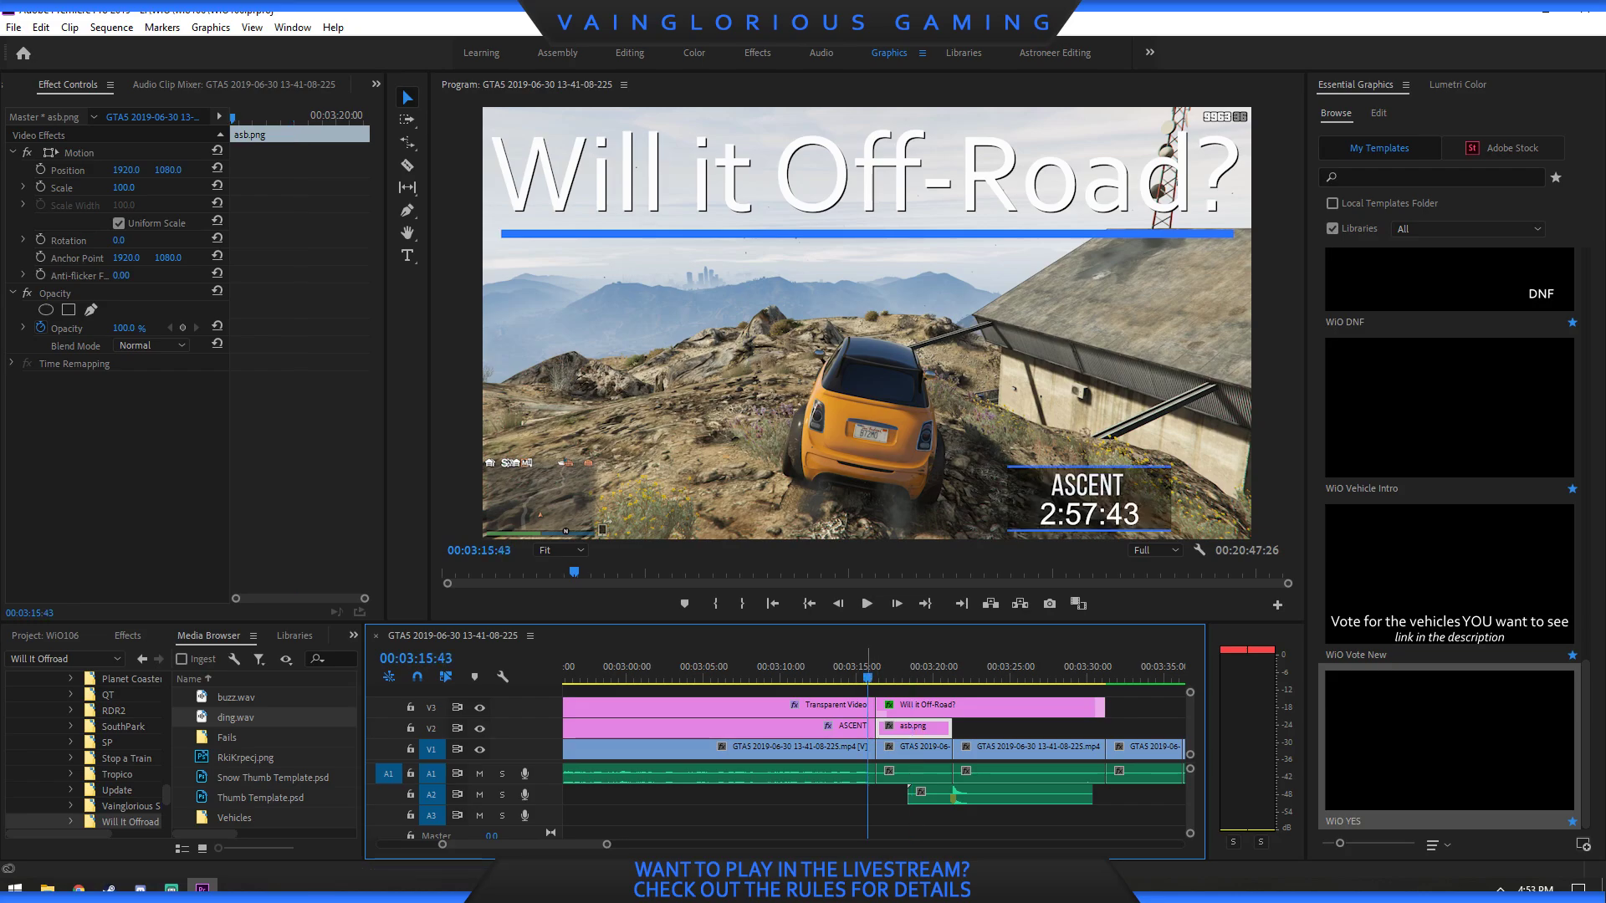
{"action": "left_click", "coordinate": [925, 603]}
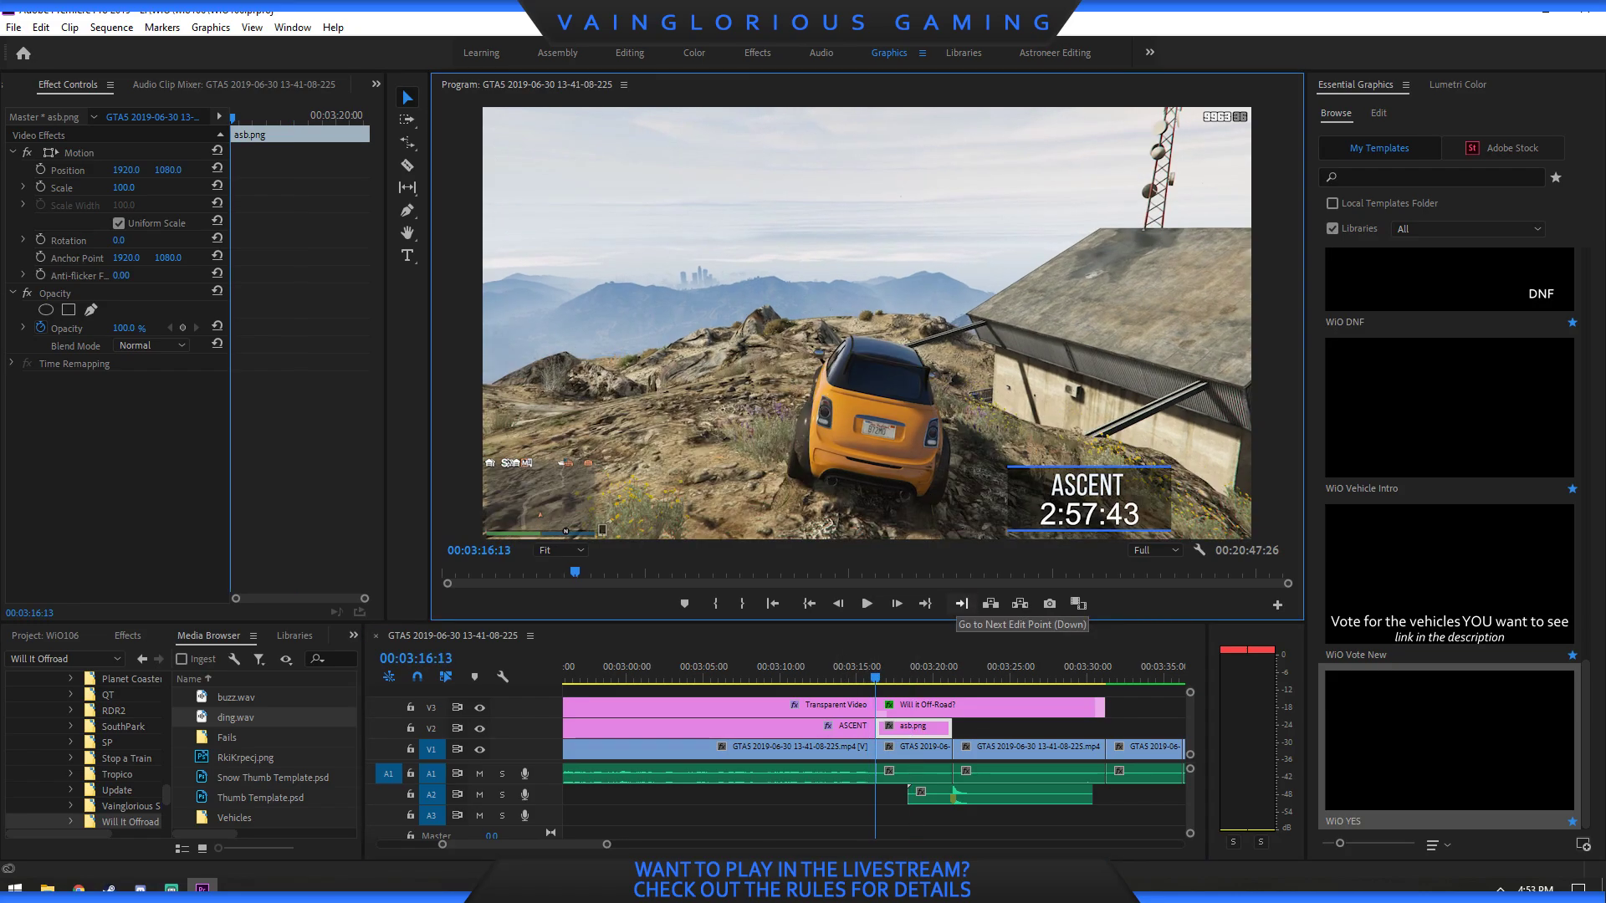
{"action": "left_click", "coordinate": [479, 749]}
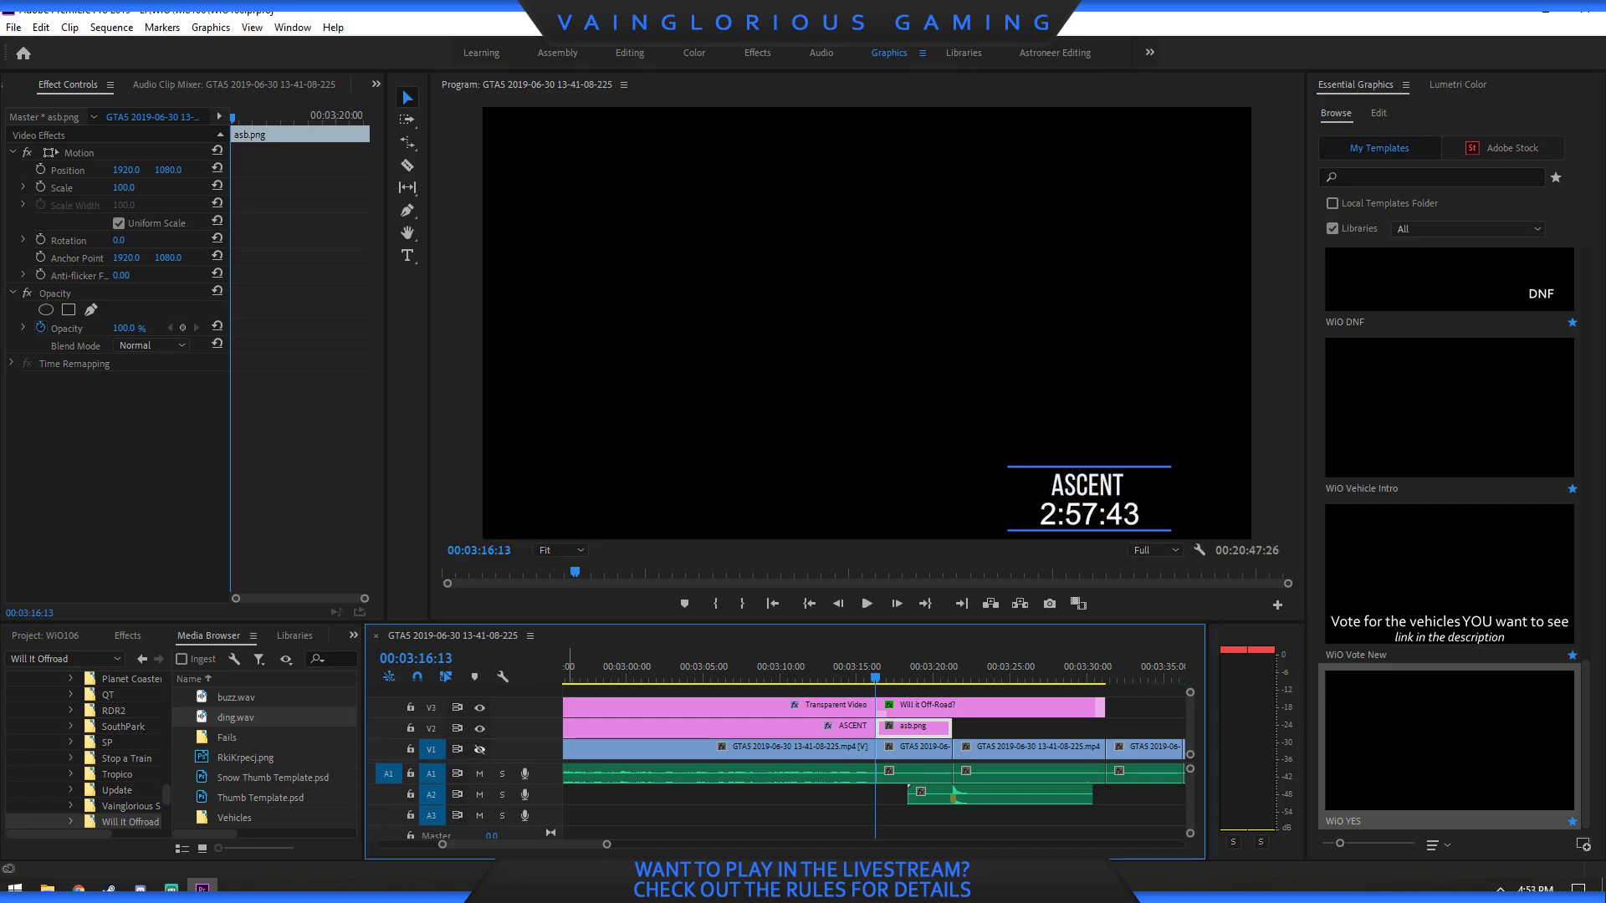
{"action": "left_click", "coordinate": [479, 749]}
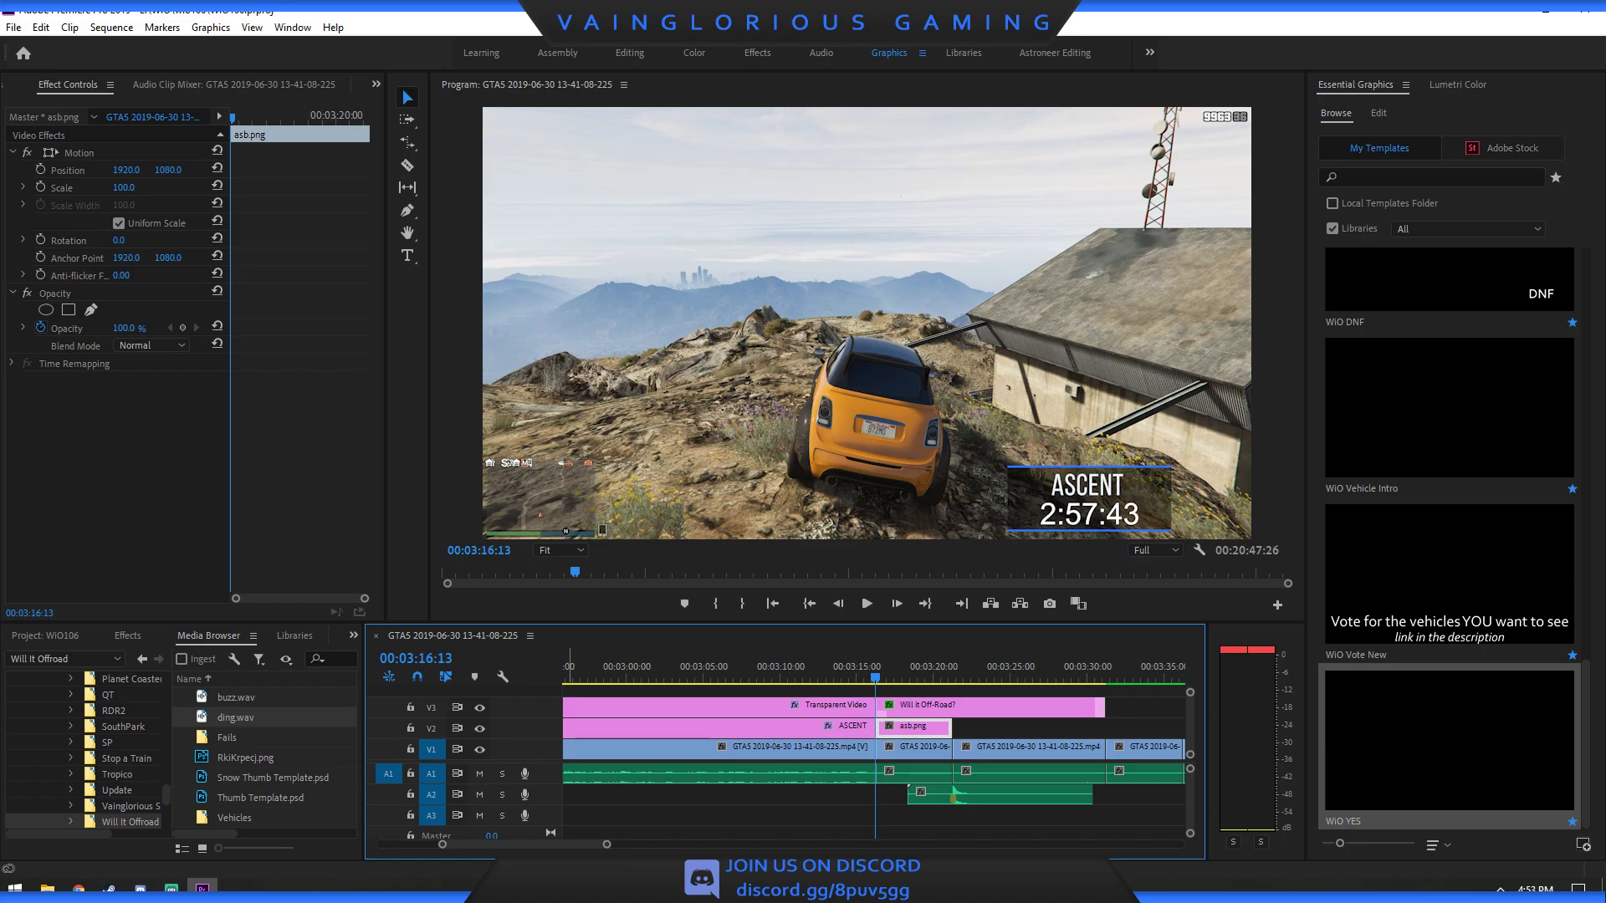
{"action": "left_click", "coordinate": [912, 665]}
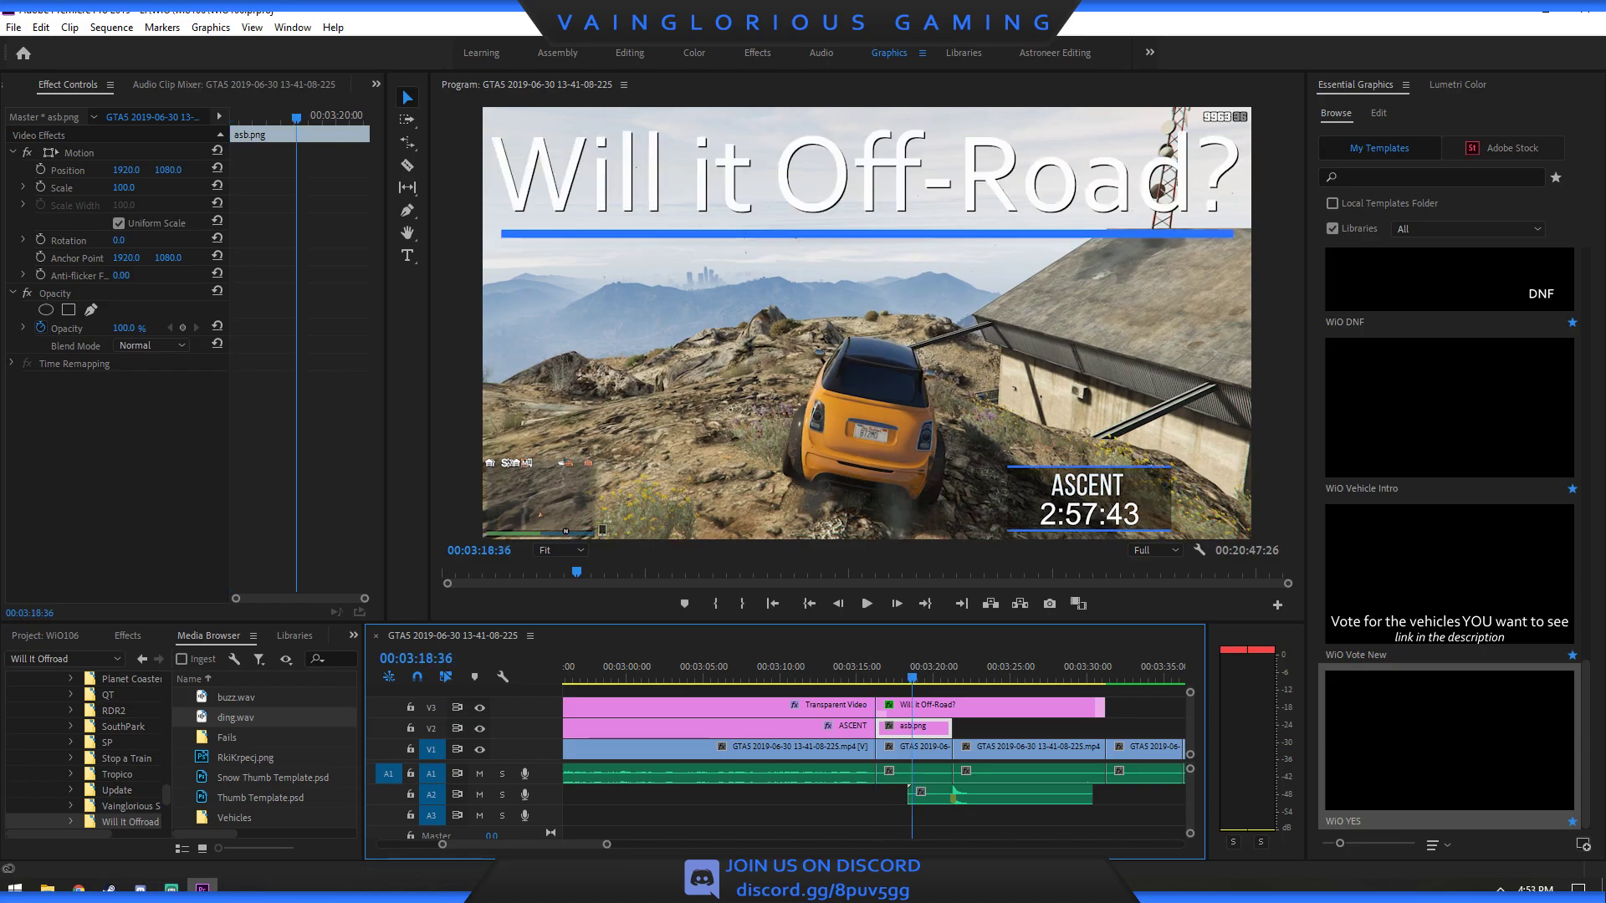
{"action": "mouse_move", "coordinate": [912, 669]}
{"action": "left_mouse_down"}
{"action": "mouse_move", "coordinate": [883, 669]}
{"action": "mouse_move", "coordinate": [928, 669]}
{"action": "left_mouse_up"}
Place the WiO Controlled Descent NEW template on V2 starting at 00:03:35:53, shortly before the V1 edit.
{"action": "left_click_drag", "start_coordinate": [576, 572], "coordinate": [588, 572]}
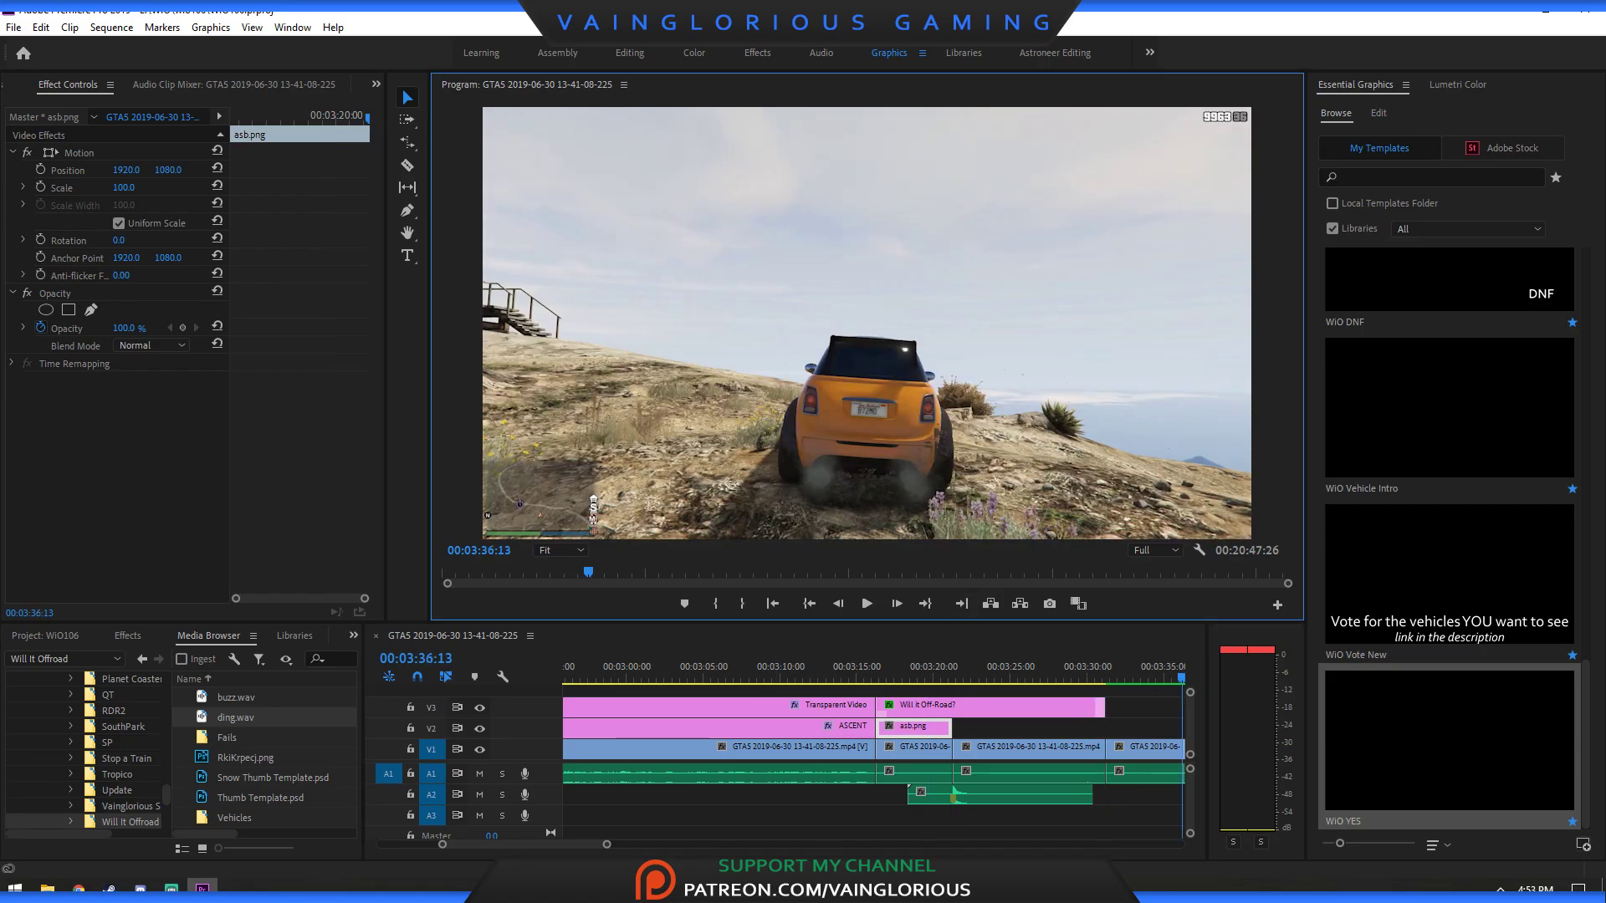
{"action": "key", "text": "equal"}
{"action": "key", "text": "equal"}
{"action": "key", "text": "equal"}
{"action": "key", "text": "minus"}
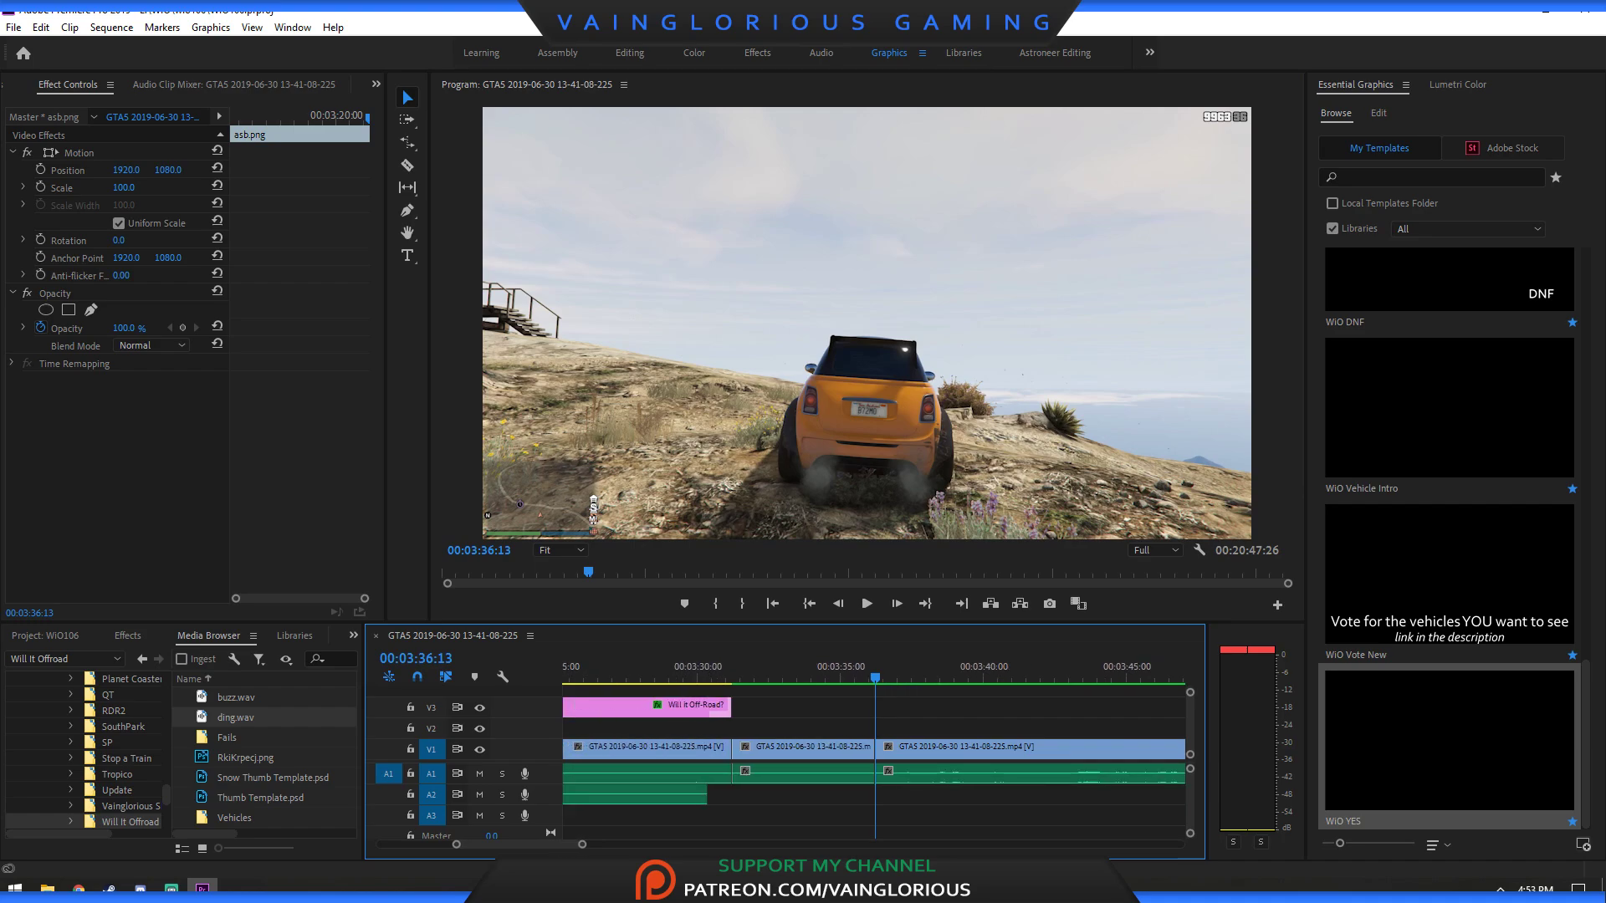
{"action": "key", "text": "Left"}
{"action": "key", "text": "Left"}
{"action": "key", "text": "Left"}
{"action": "key", "text": "Left"}
{"action": "key", "text": "Left"}
{"action": "key", "text": "Left"}
{"action": "key", "text": "Left"}
{"action": "key", "text": "Left"}
{"action": "key", "text": "Left"}
{"action": "key", "text": "Left"}
{"action": "key", "text": "Left"}
{"action": "key", "text": "Left"}
{"action": "key", "text": "Left"}
{"action": "key", "text": "Left"}
{"action": "key", "text": "Left"}
{"action": "key", "text": "Left"}
{"action": "key", "text": "Left"}
{"action": "key", "text": "Left"}
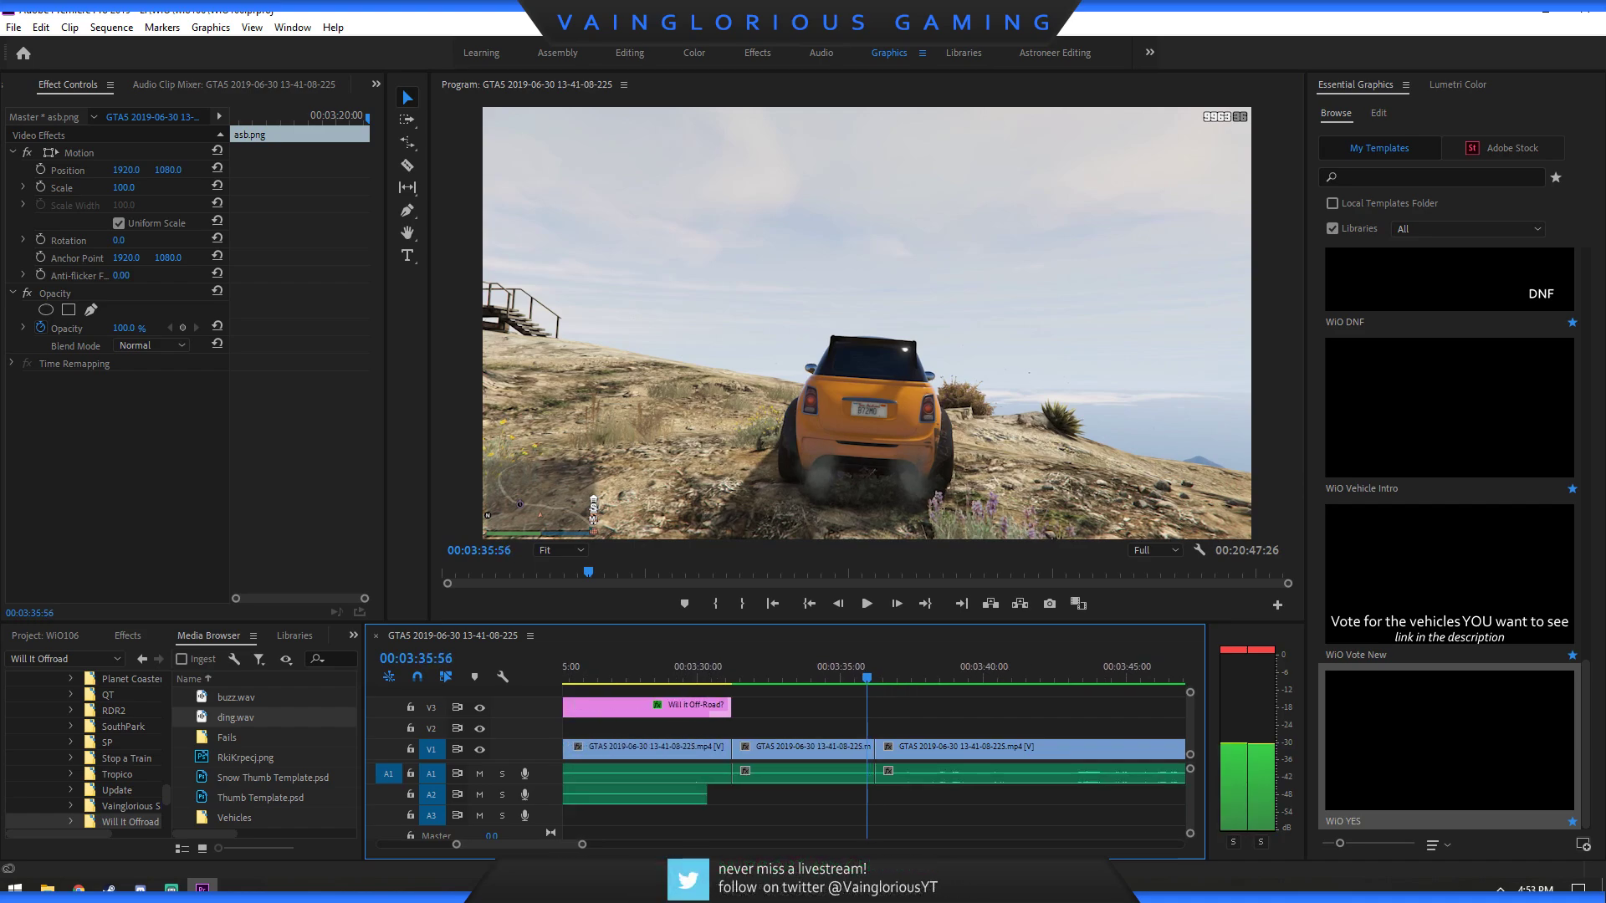
{"action": "scroll", "coordinate": [1449, 535], "scroll_direction": "up", "scroll_amount": 5}
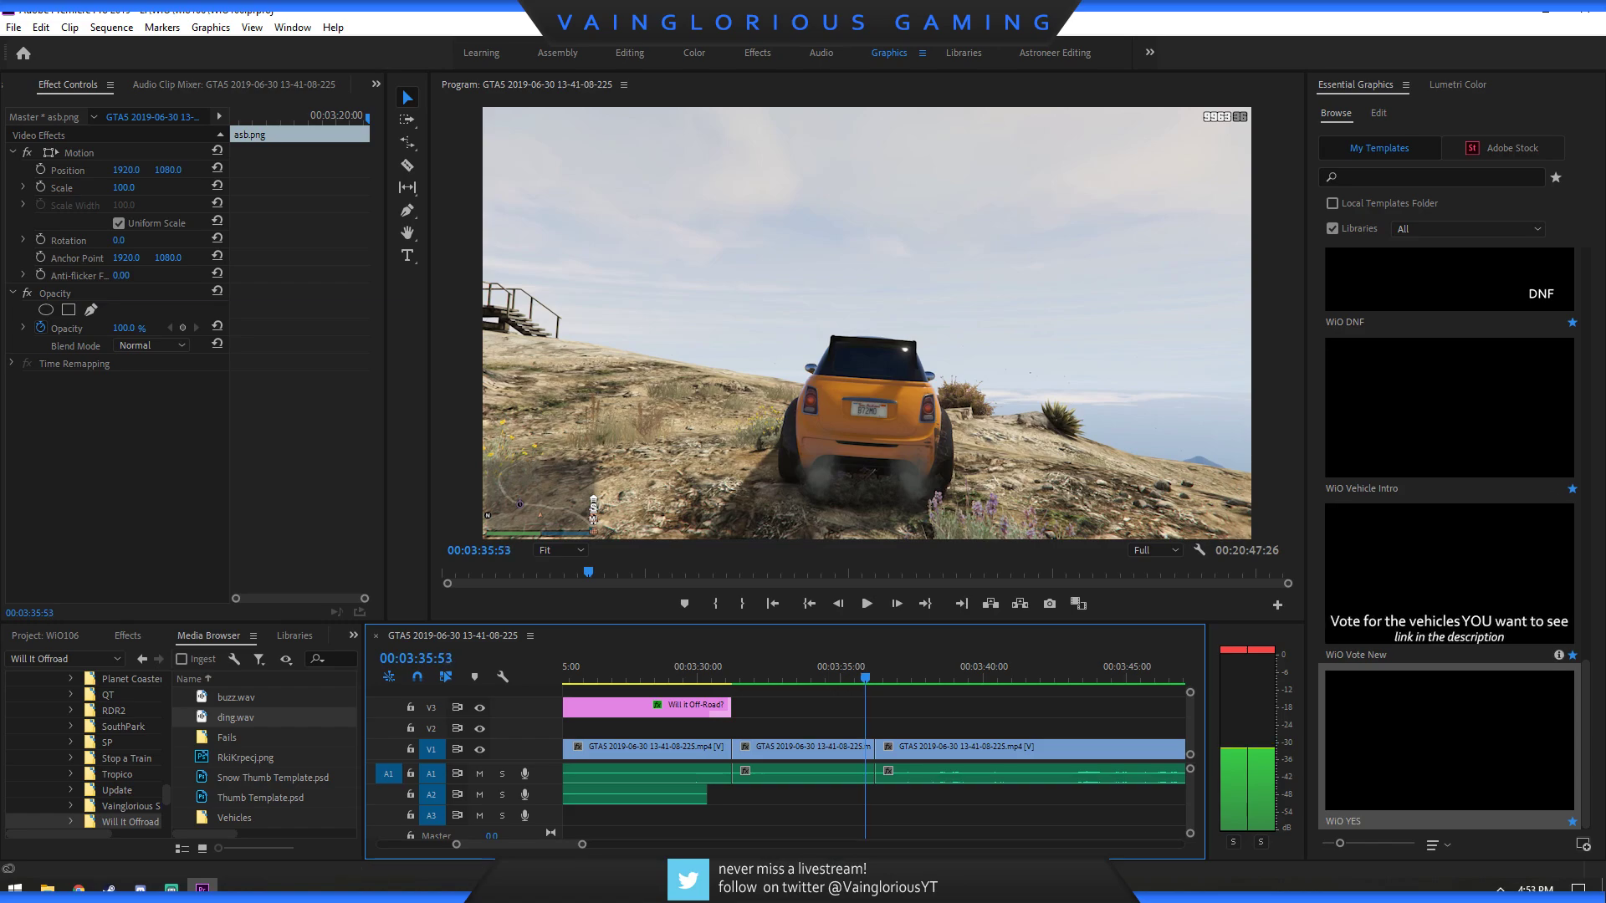
{"action": "scroll", "coordinate": [1449, 535], "scroll_direction": "up", "scroll_amount": 2}
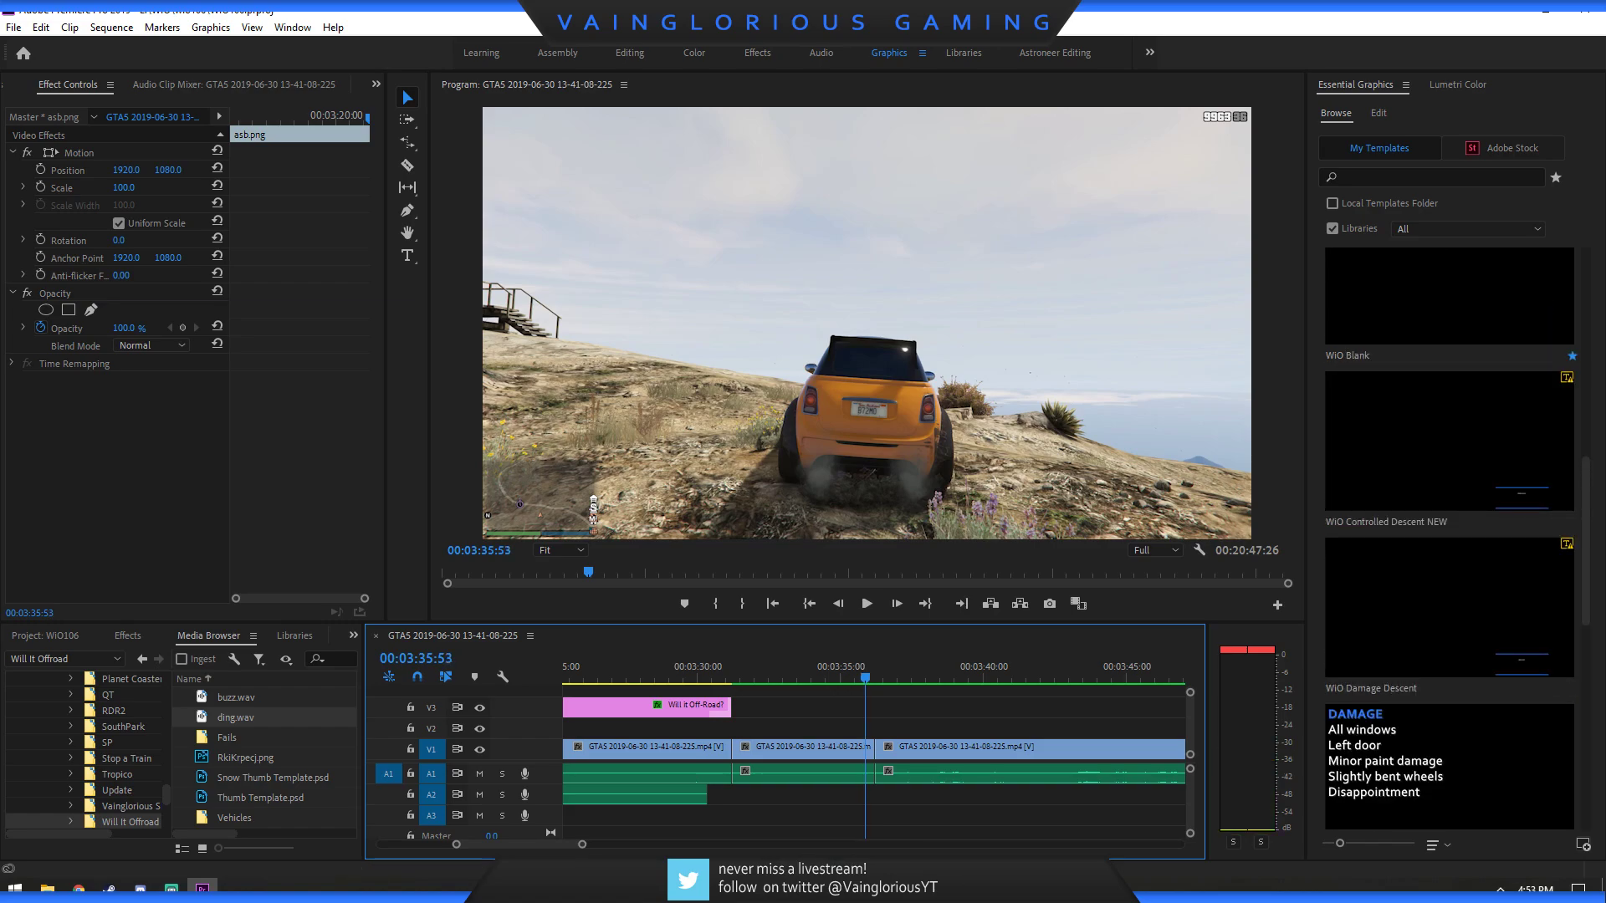
{"action": "left_click_drag", "start_coordinate": [1449, 439], "coordinate": [868, 727]}
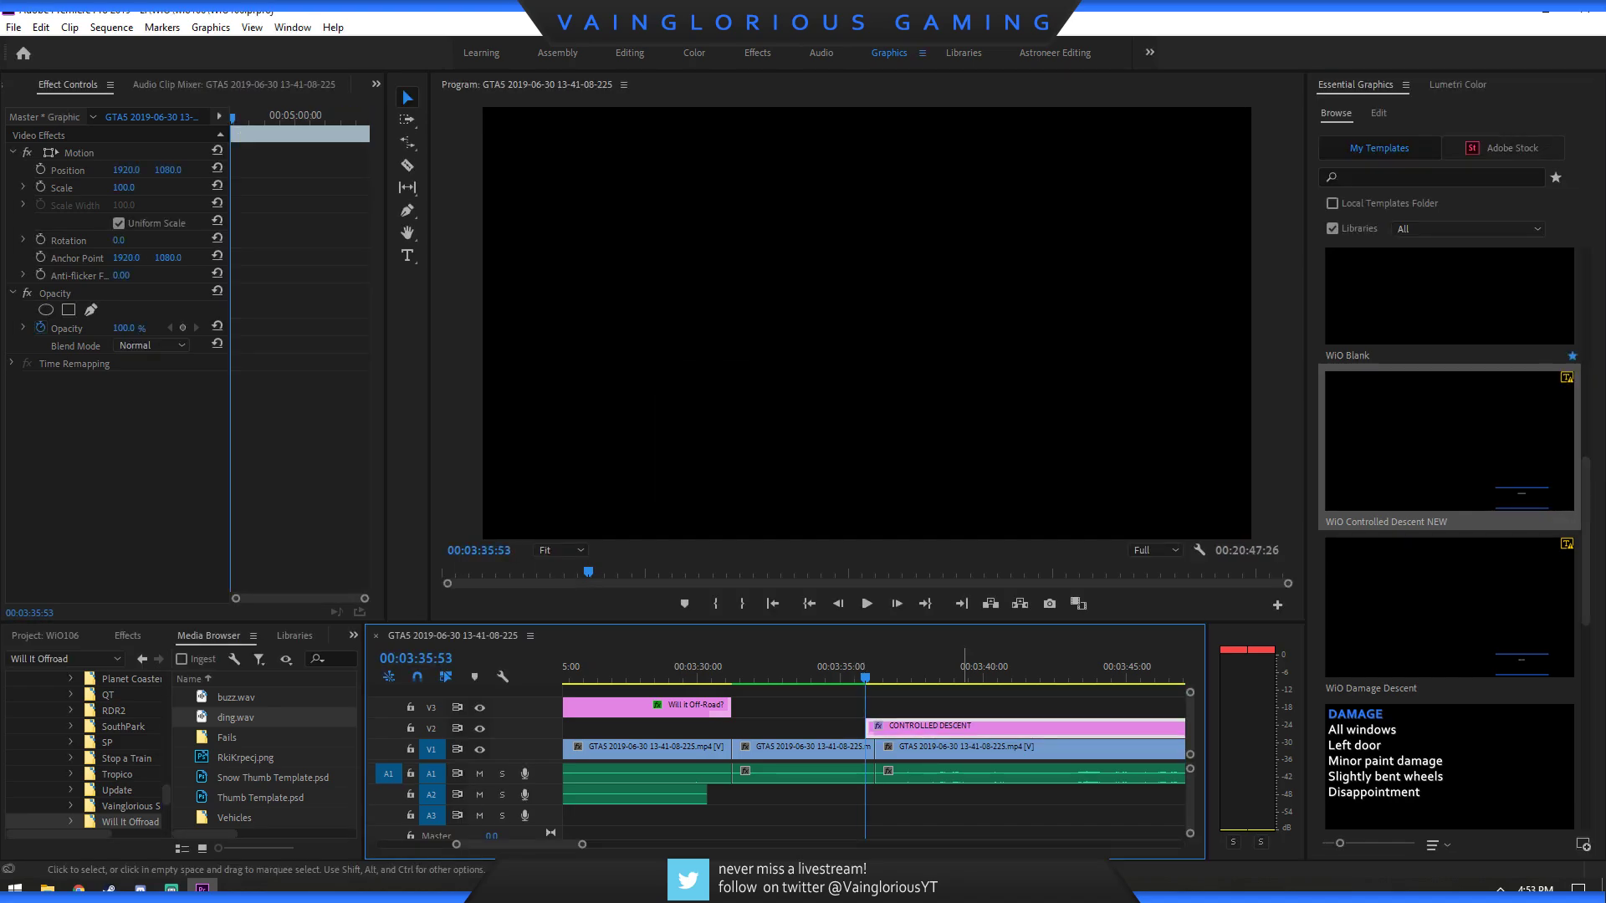
Set the font of the CONTROLLED DESCENT text to Bebas Neue.
{"action": "left_click", "coordinate": [1426, 157]}
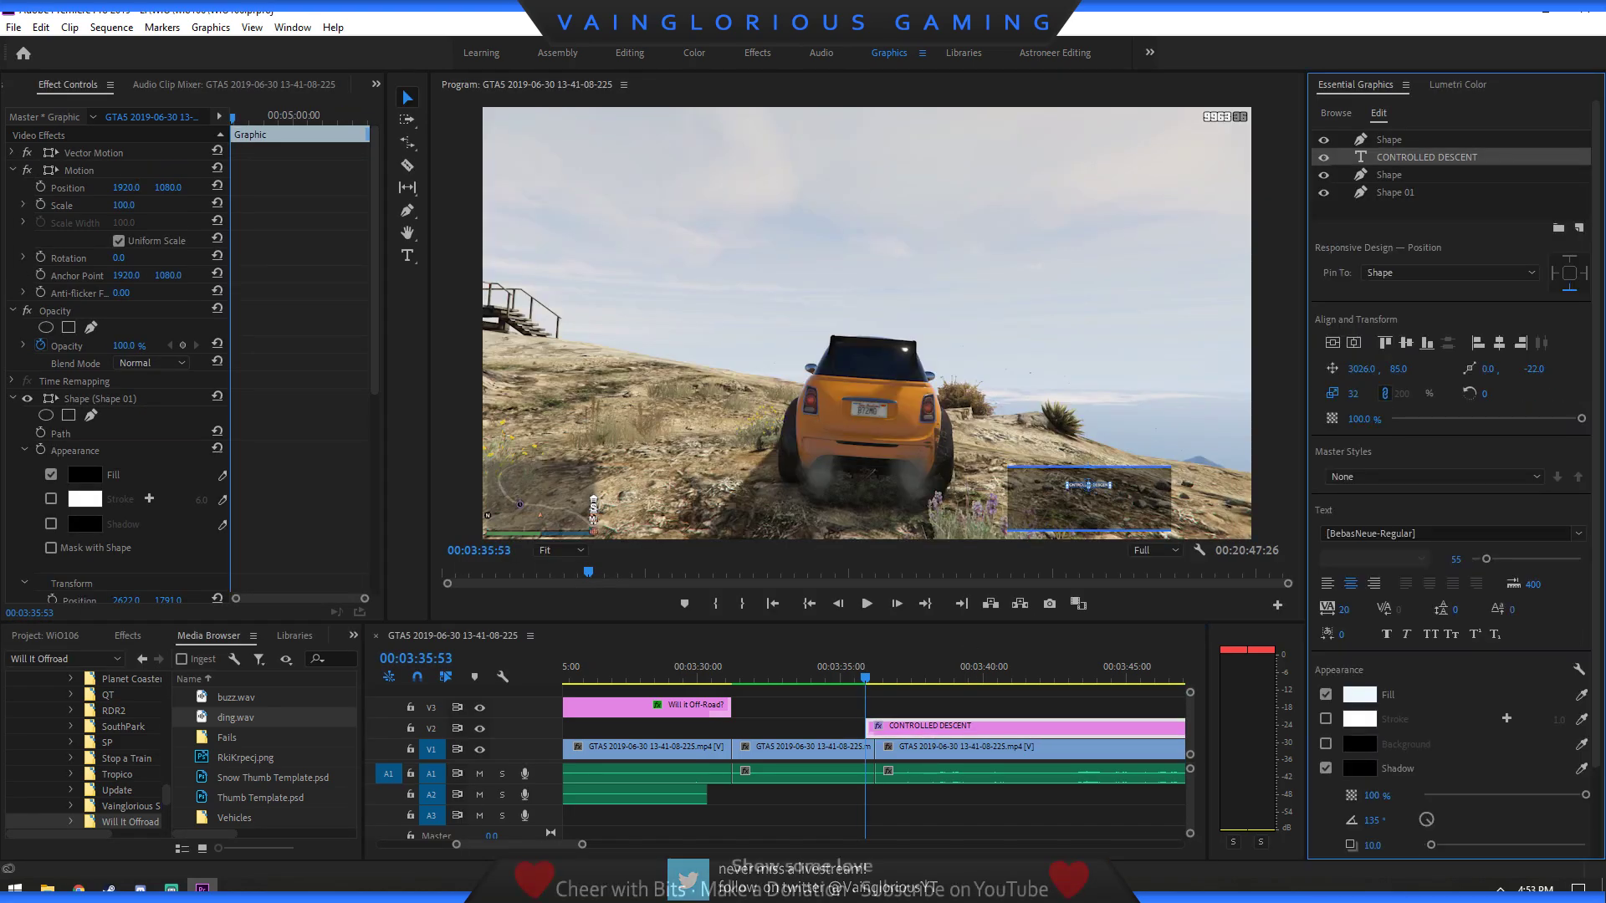
{"action": "left_click", "coordinate": [1445, 533]}
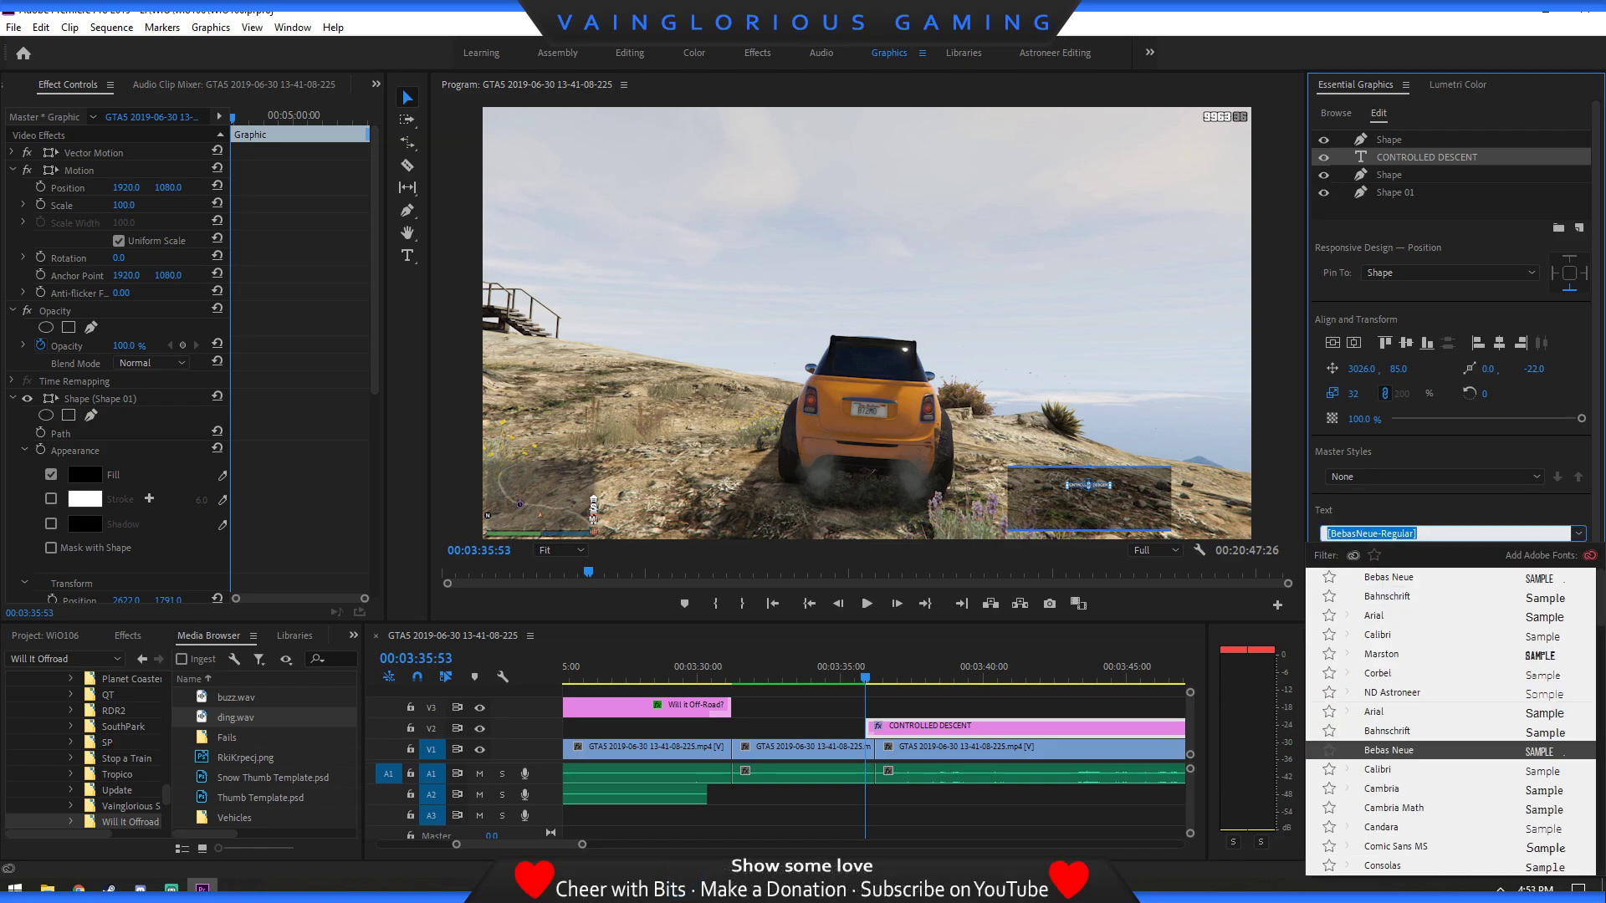
{"action": "key", "text": "Return"}
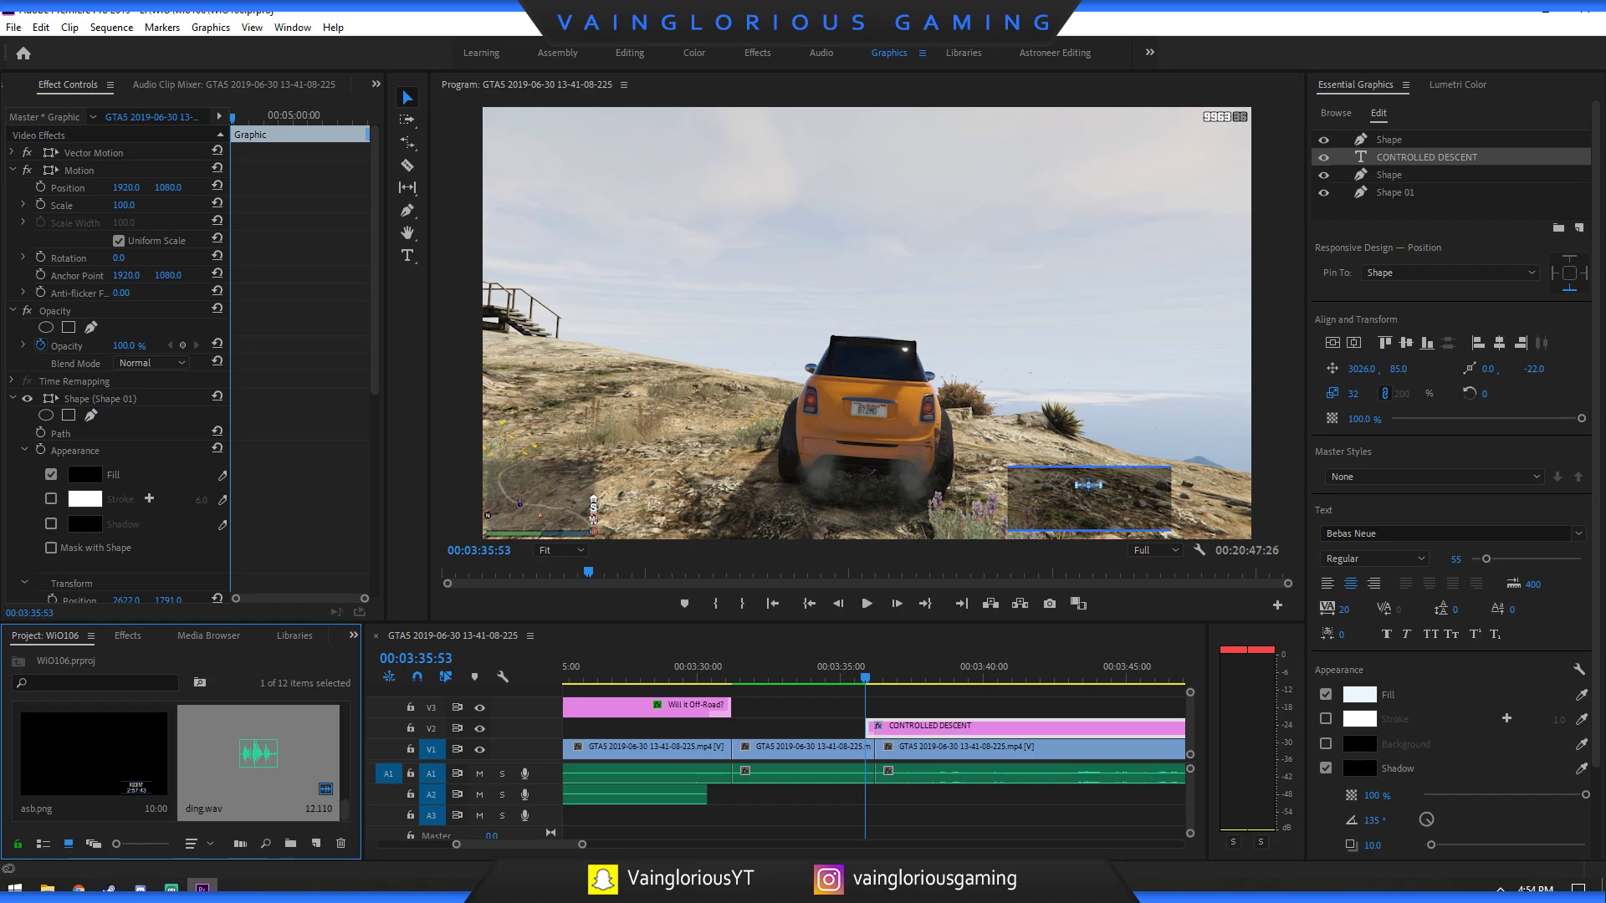
Place the Transparent Video clip on V3 above the CONTROLLED DESCENT graphic, starting at the V1 edit.
{"action": "scroll", "coordinate": [180, 761], "scroll_direction": "up", "scroll_amount": 1}
{"action": "scroll", "coordinate": [180, 761], "scroll_direction": "down", "scroll_amount": 1}
{"action": "scroll", "coordinate": [180, 761], "scroll_direction": "up", "scroll_amount": 1}
{"action": "left_click_drag", "start_coordinate": [258, 753], "coordinate": [875, 707]}
{"action": "left_click", "coordinate": [928, 669]}
{"action": "left_click", "coordinate": [928, 705]}
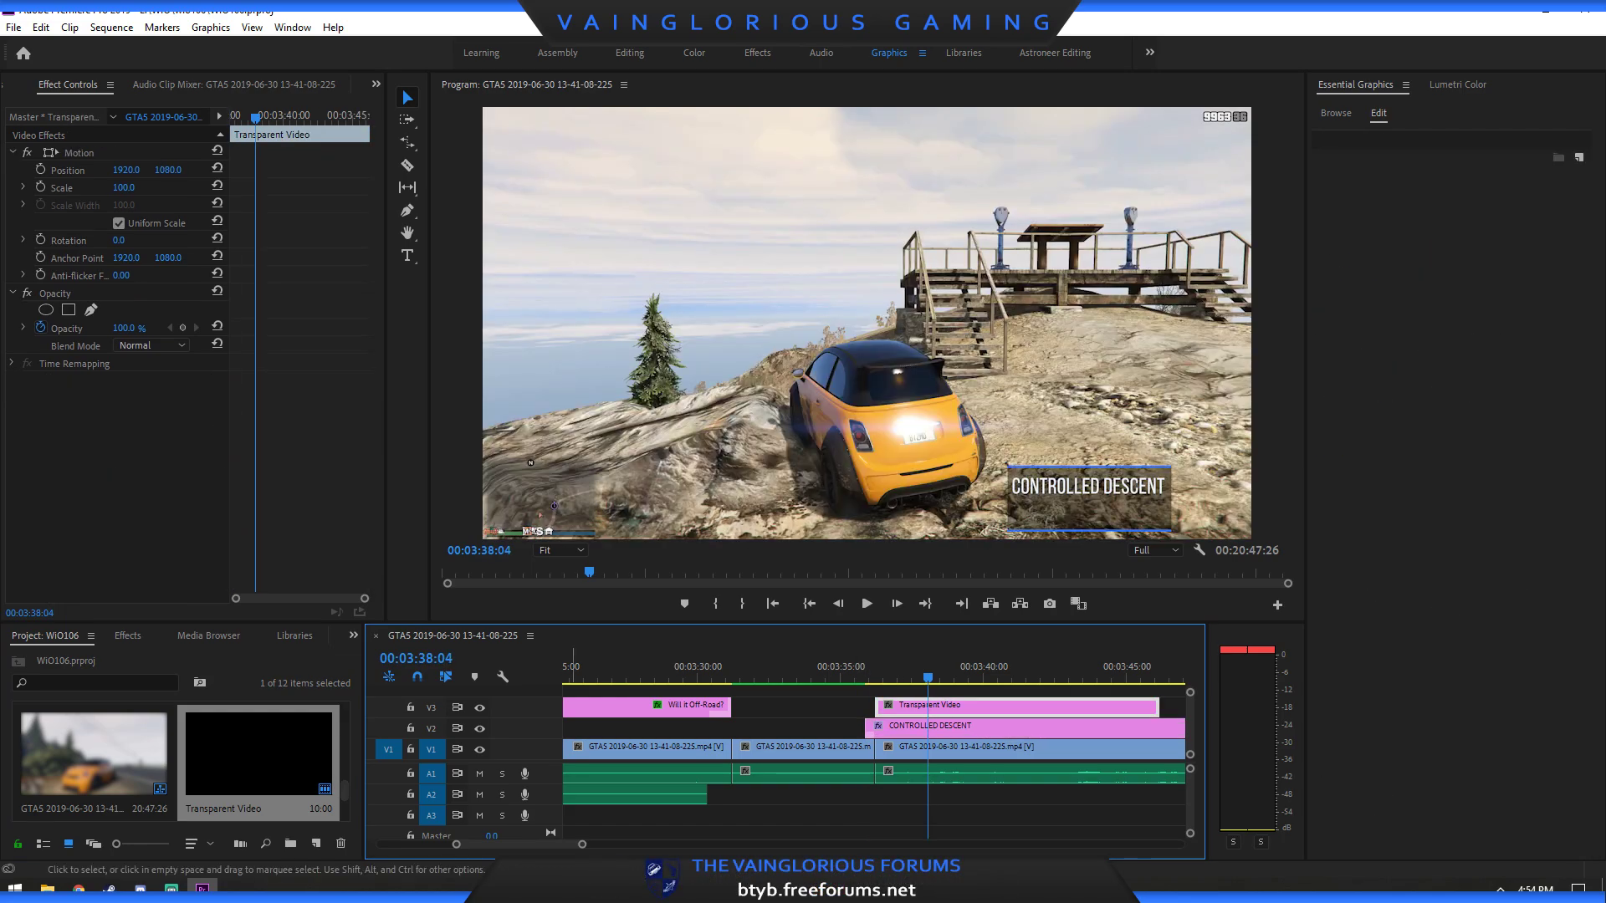
Trim the CONTROLLED DESCENT graphic and extend the Transparent Video above it so both end at the V1 edit at 00:06:34:53.
{"action": "left_click_drag", "start_coordinate": [582, 844], "coordinate": [892, 843]}
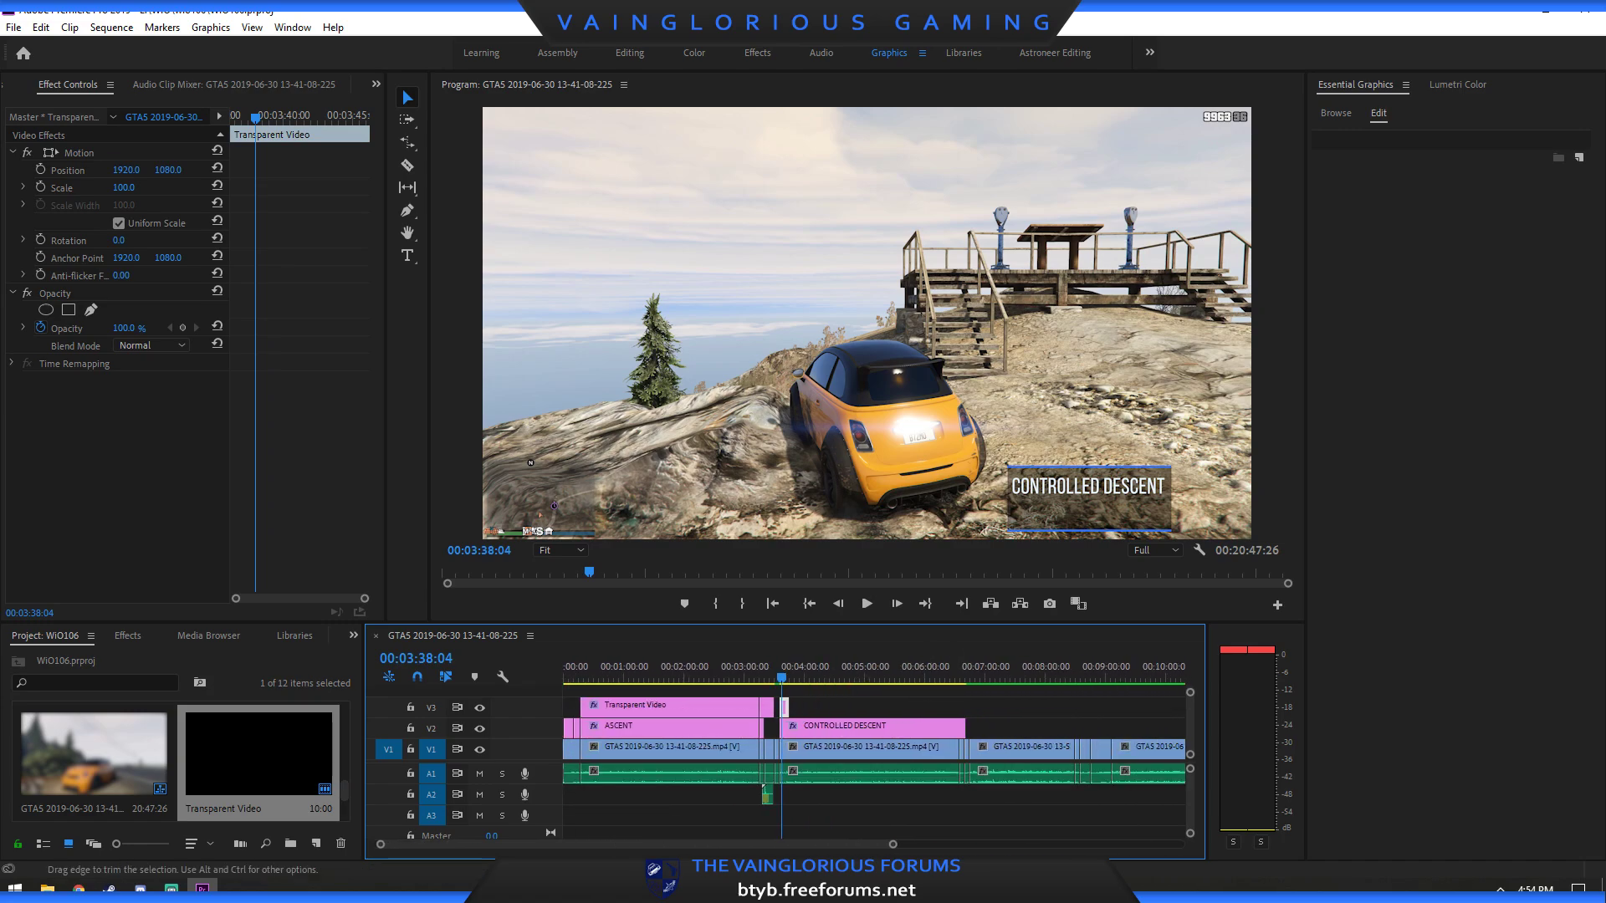
{"action": "left_click_drag", "start_coordinate": [963, 726], "coordinate": [957, 726]}
{"action": "left_click_drag", "start_coordinate": [784, 707], "coordinate": [957, 708]}
{"action": "left_click", "coordinate": [961, 603]}
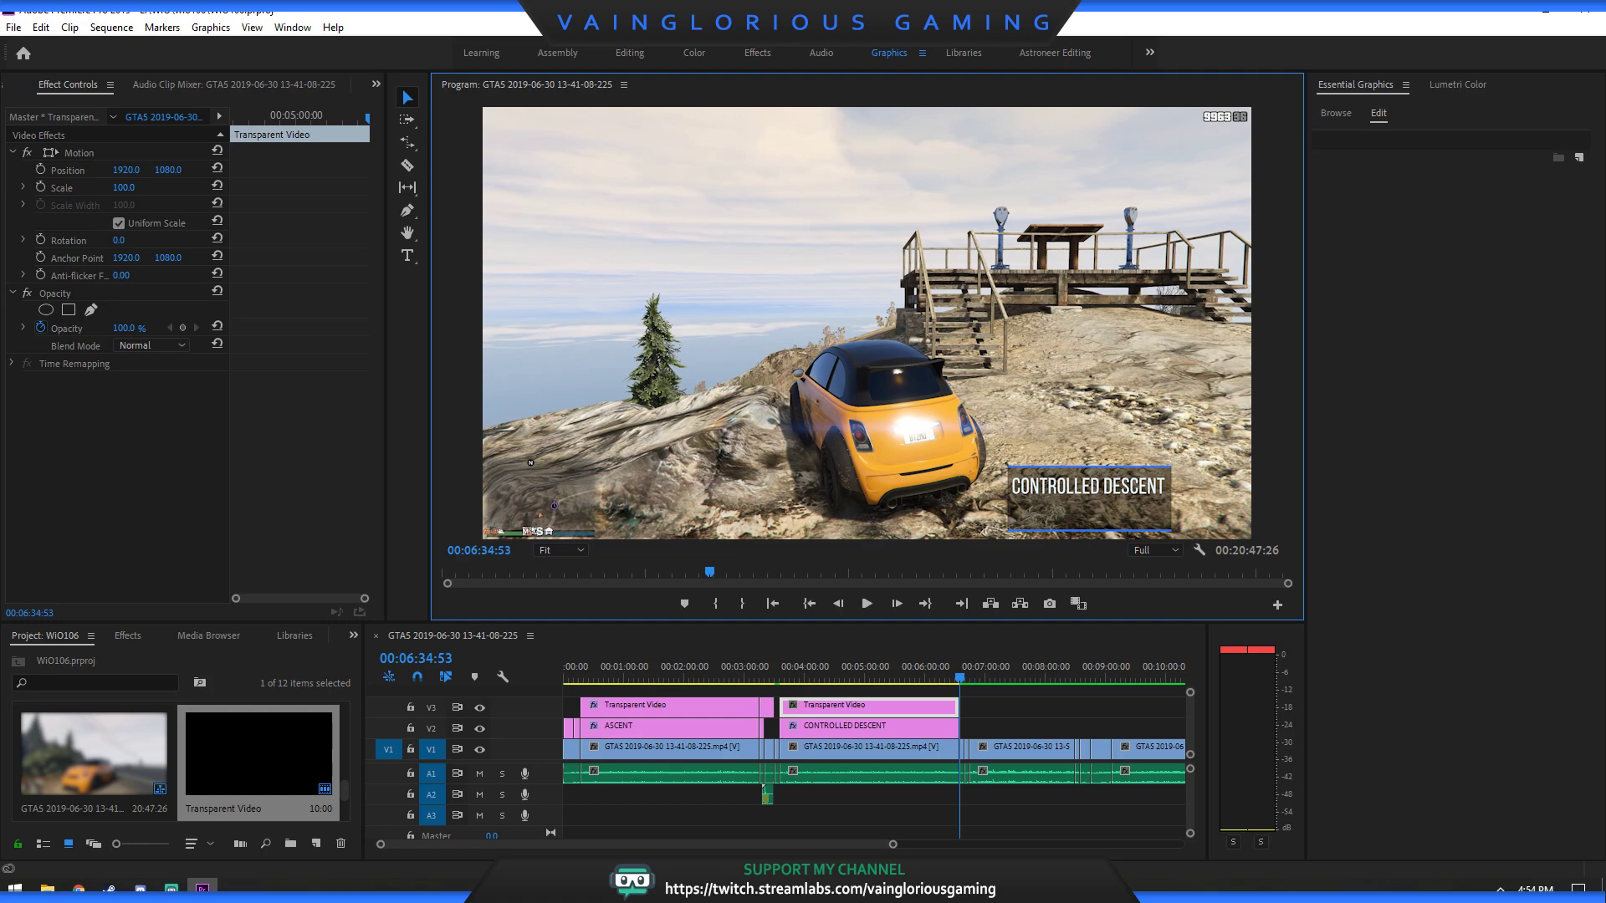
Apply the WiO Timecode Preset to the Transparent Video above the CONTROLLED DESCENT graphic.
{"action": "key", "text": "shift+7"}
{"action": "left_click_drag", "start_coordinate": [93, 746], "coordinate": [873, 707]}
{"action": "key", "text": "shift+3"}
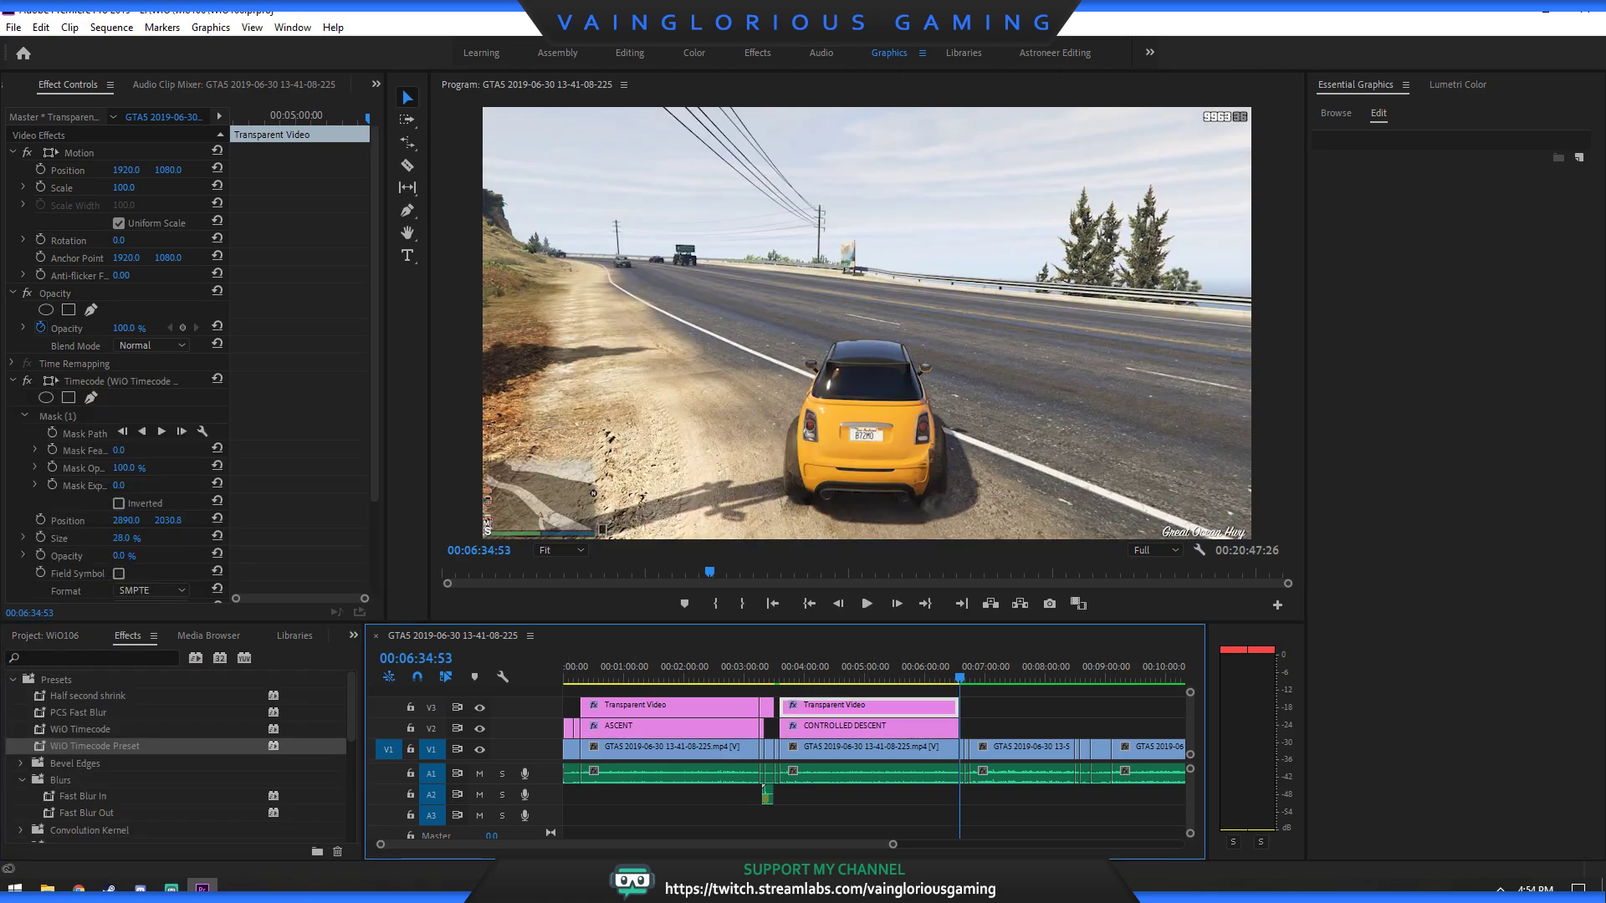
With V1 hidden, export the last descent timer frame at 00:06:34:52 as a PNG named d1b and import it into the project.
{"action": "key", "text": "Left"}
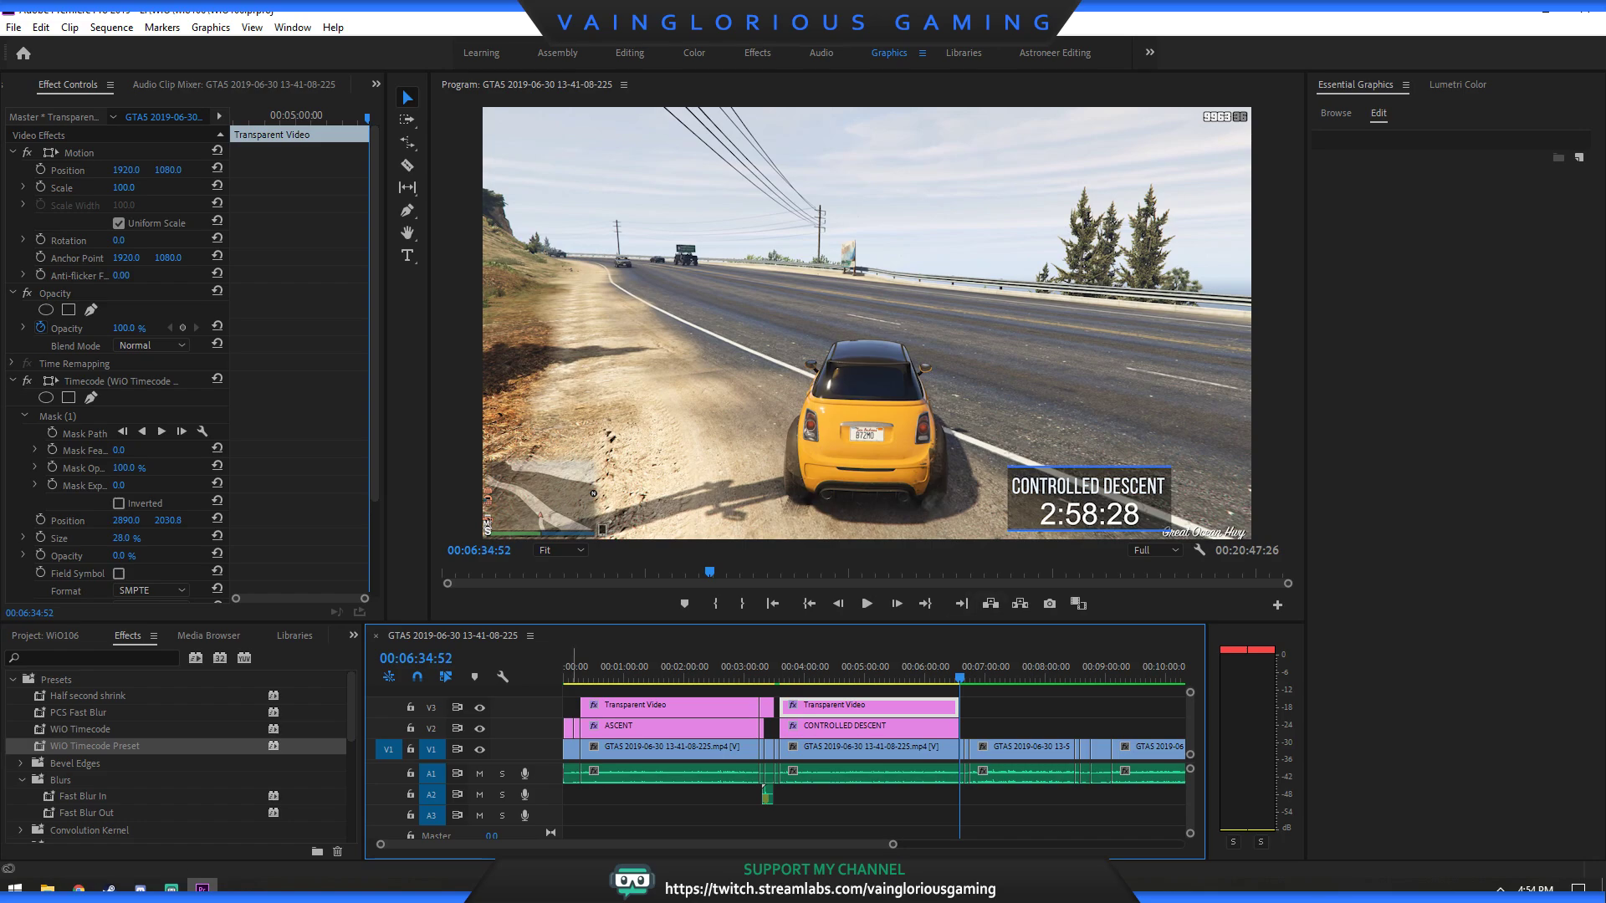
{"action": "left_click", "coordinate": [1049, 603]}
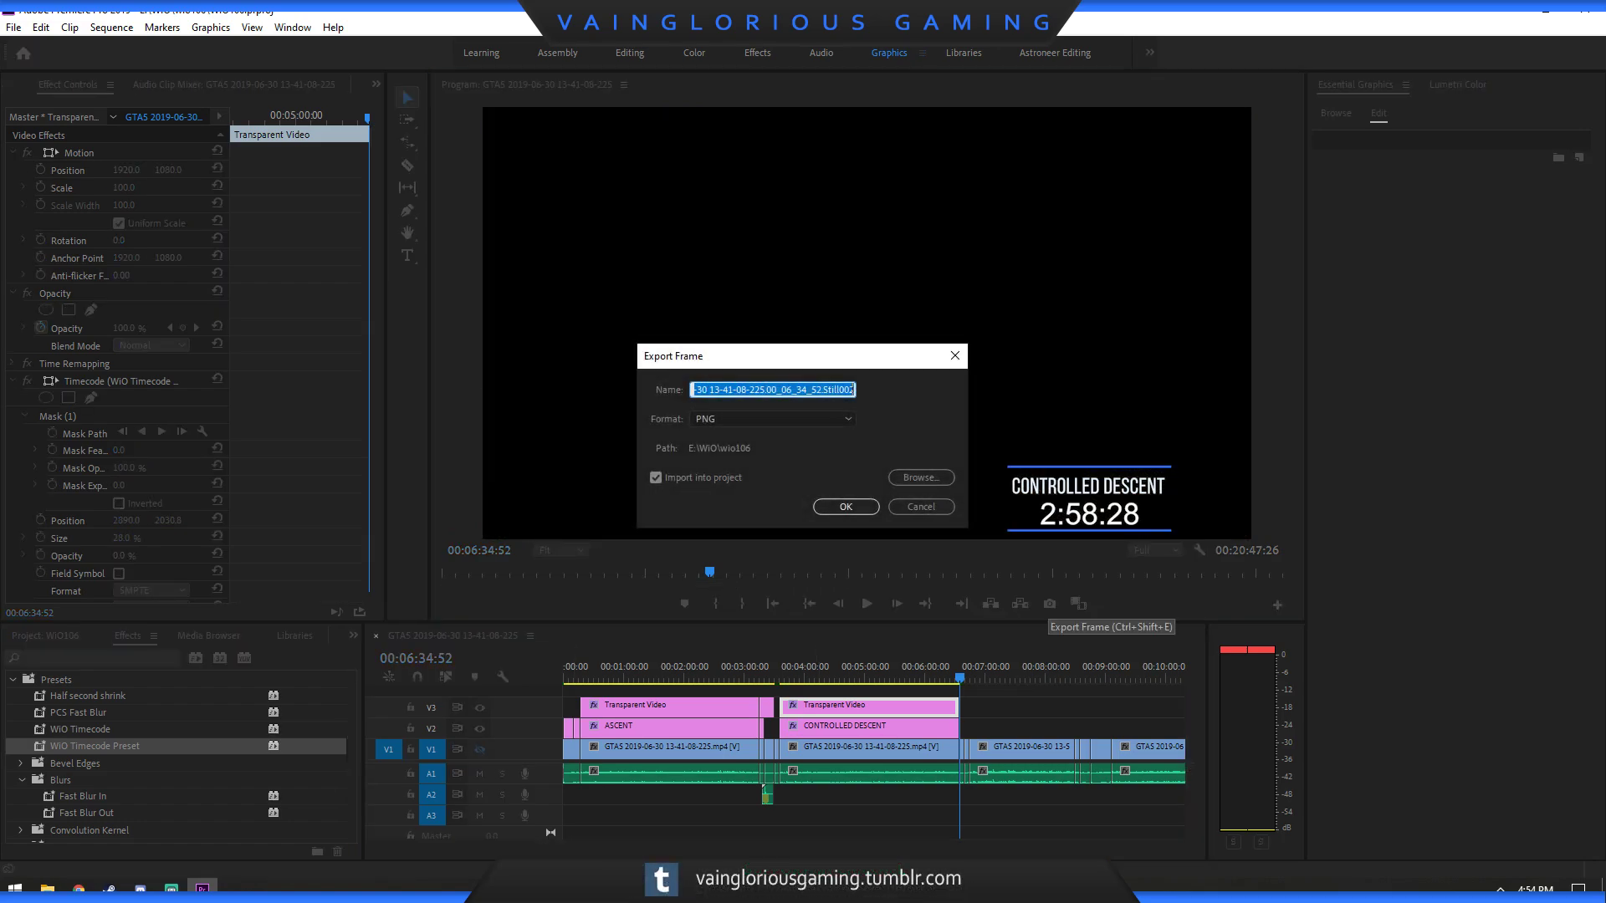
{"action": "type", "text": "d1b"}
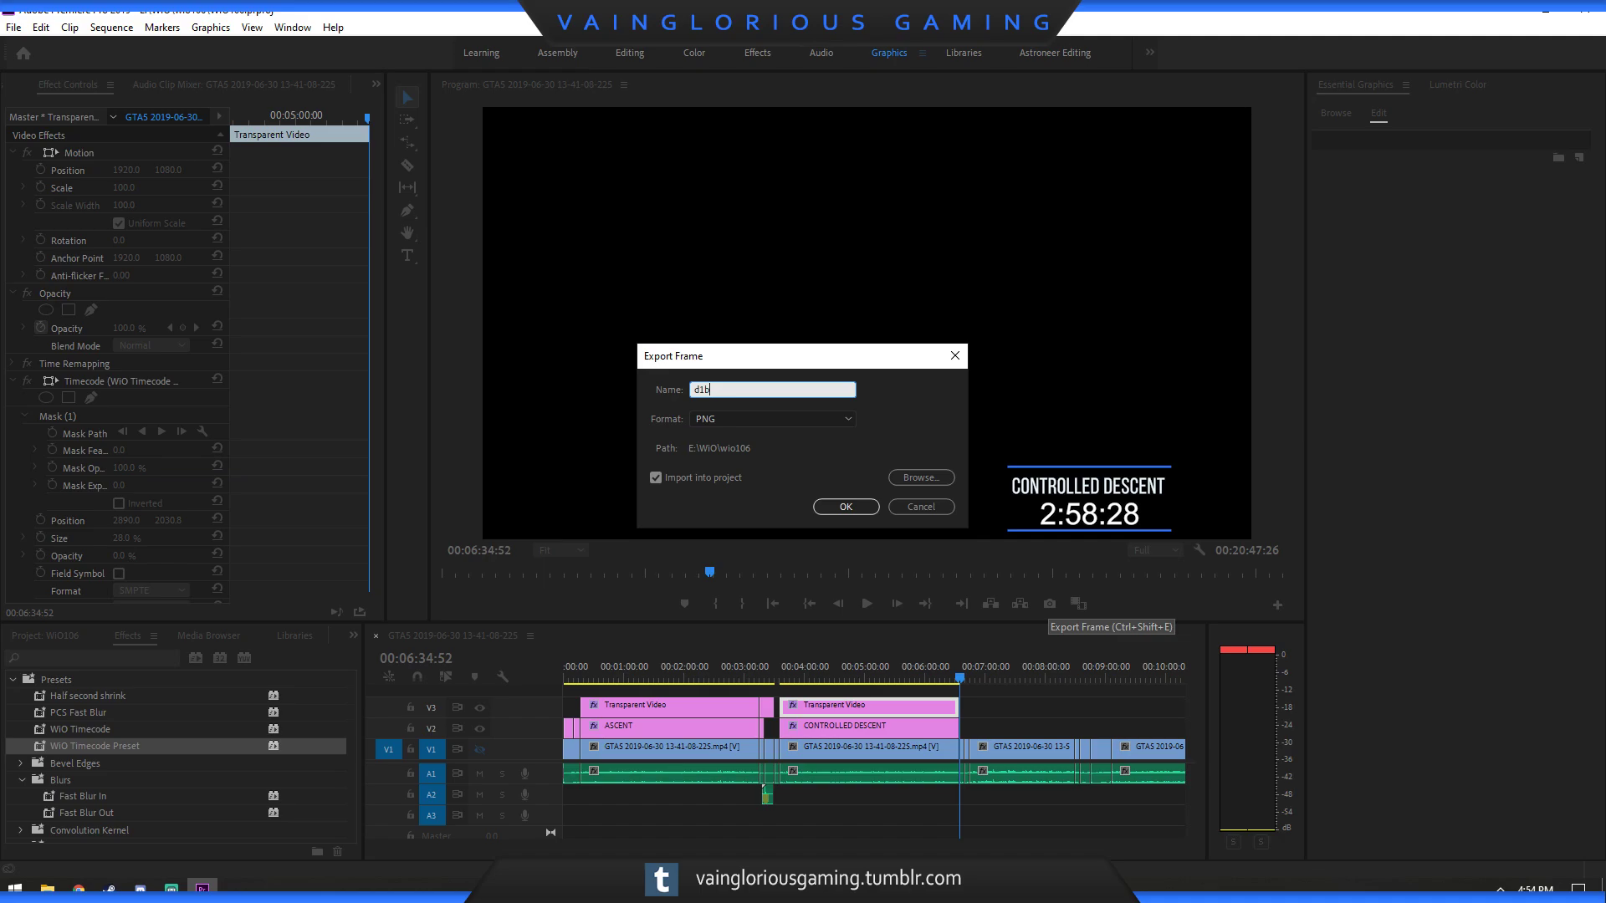
{"action": "key", "text": "Return"}
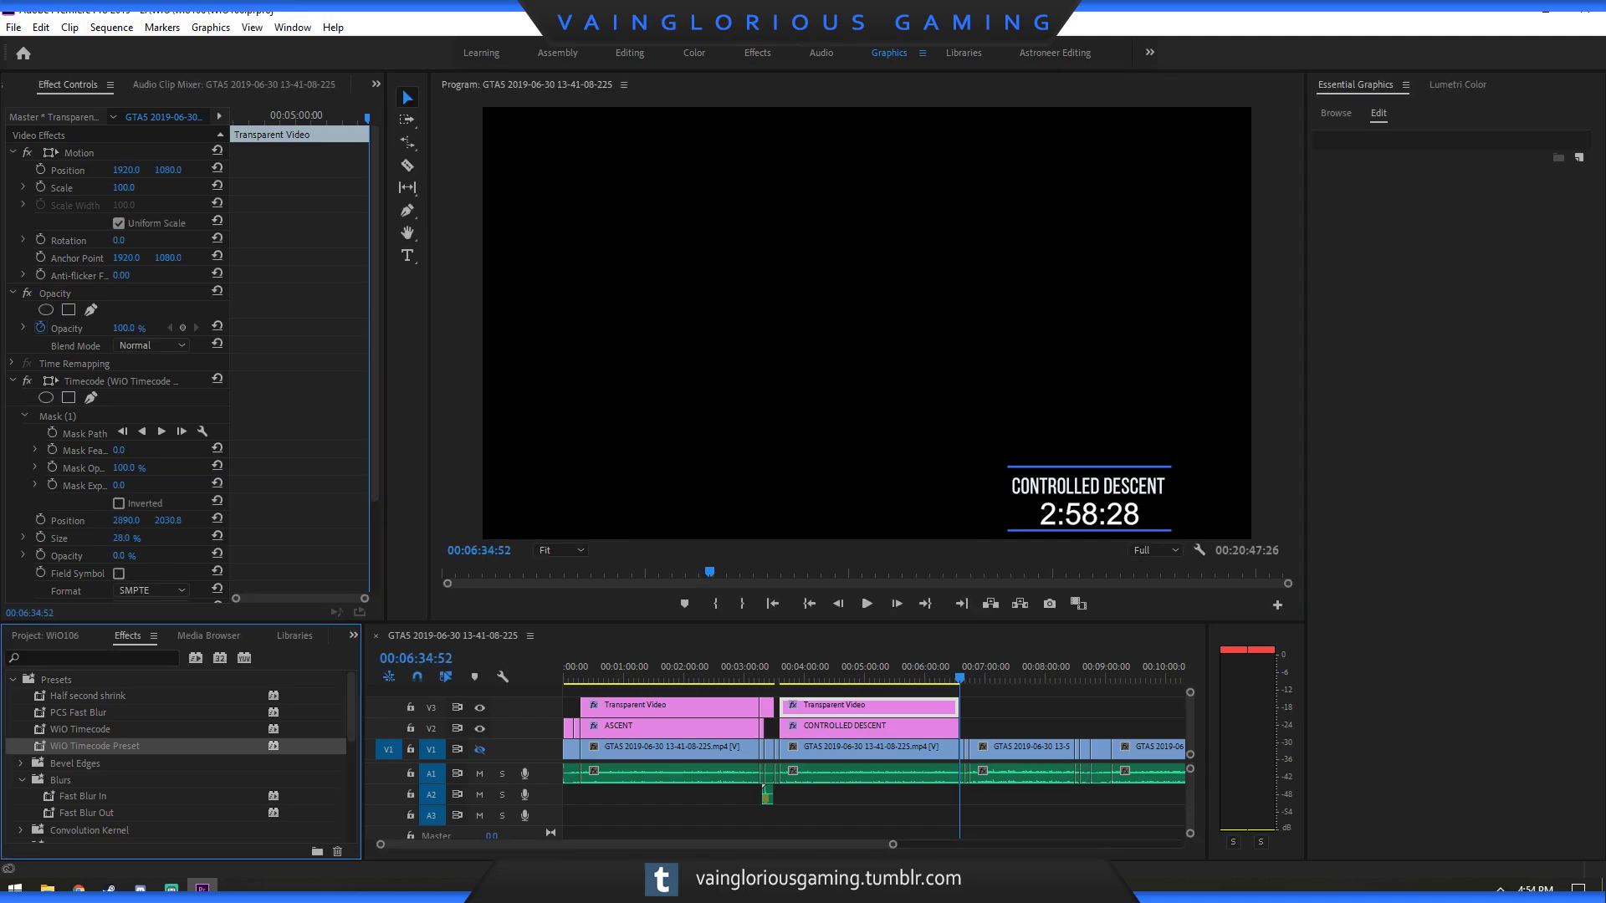
Place d1b.png from the wio106 folder on V2 directly after the CONTROLLED DESCENT graphic.
{"action": "key", "text": "shift+8"}
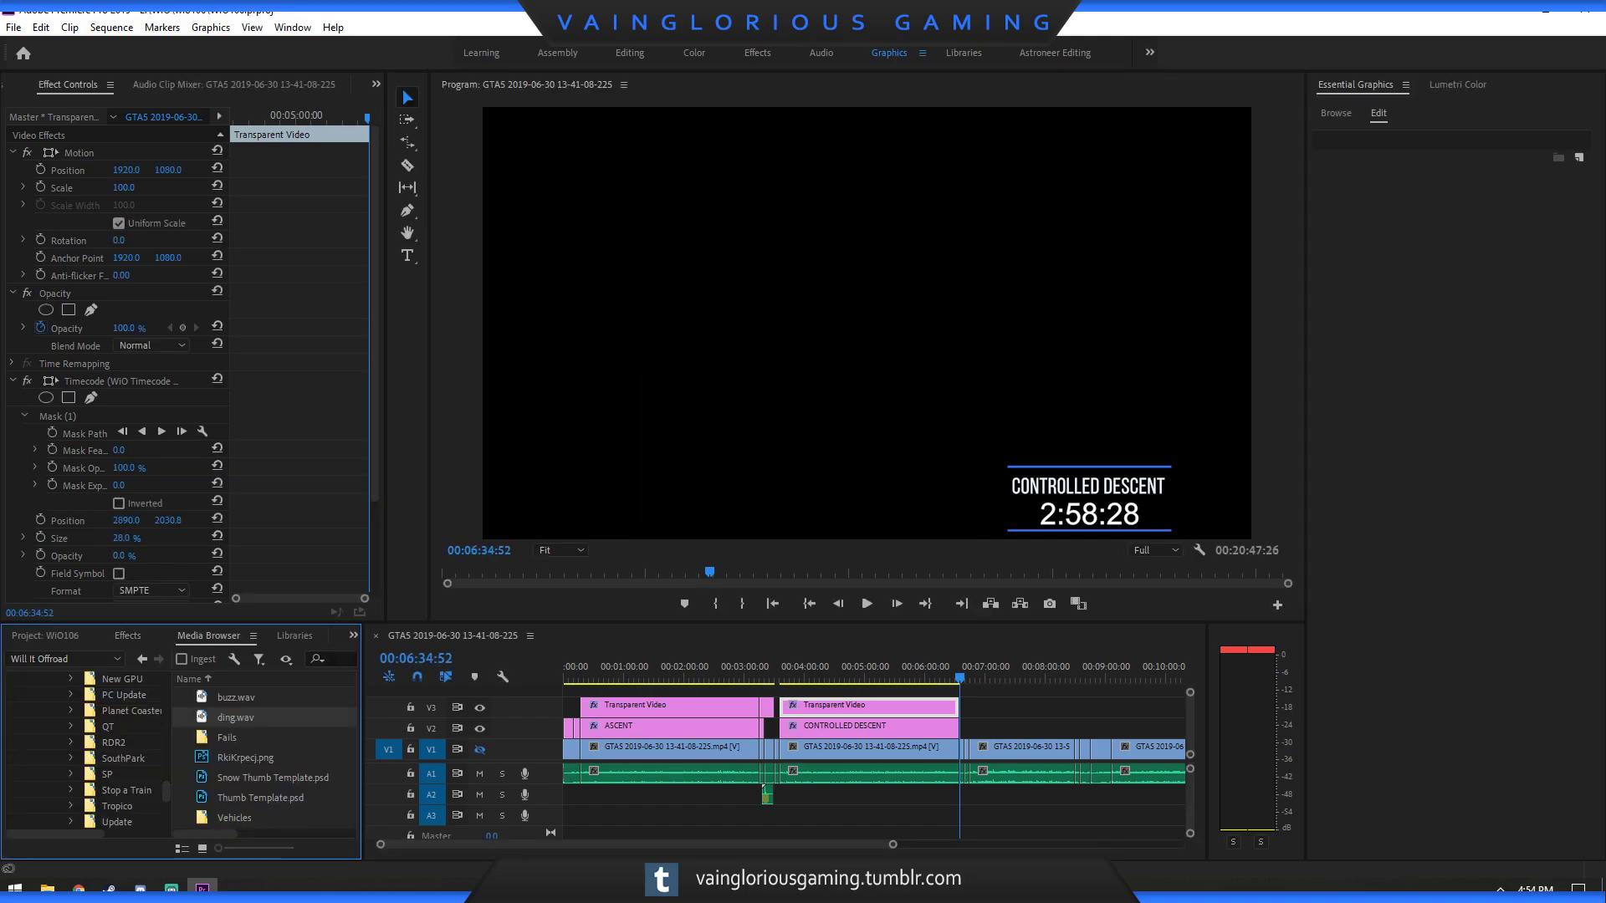
{"action": "scroll", "coordinate": [84, 750], "scroll_direction": "up", "scroll_amount": 12}
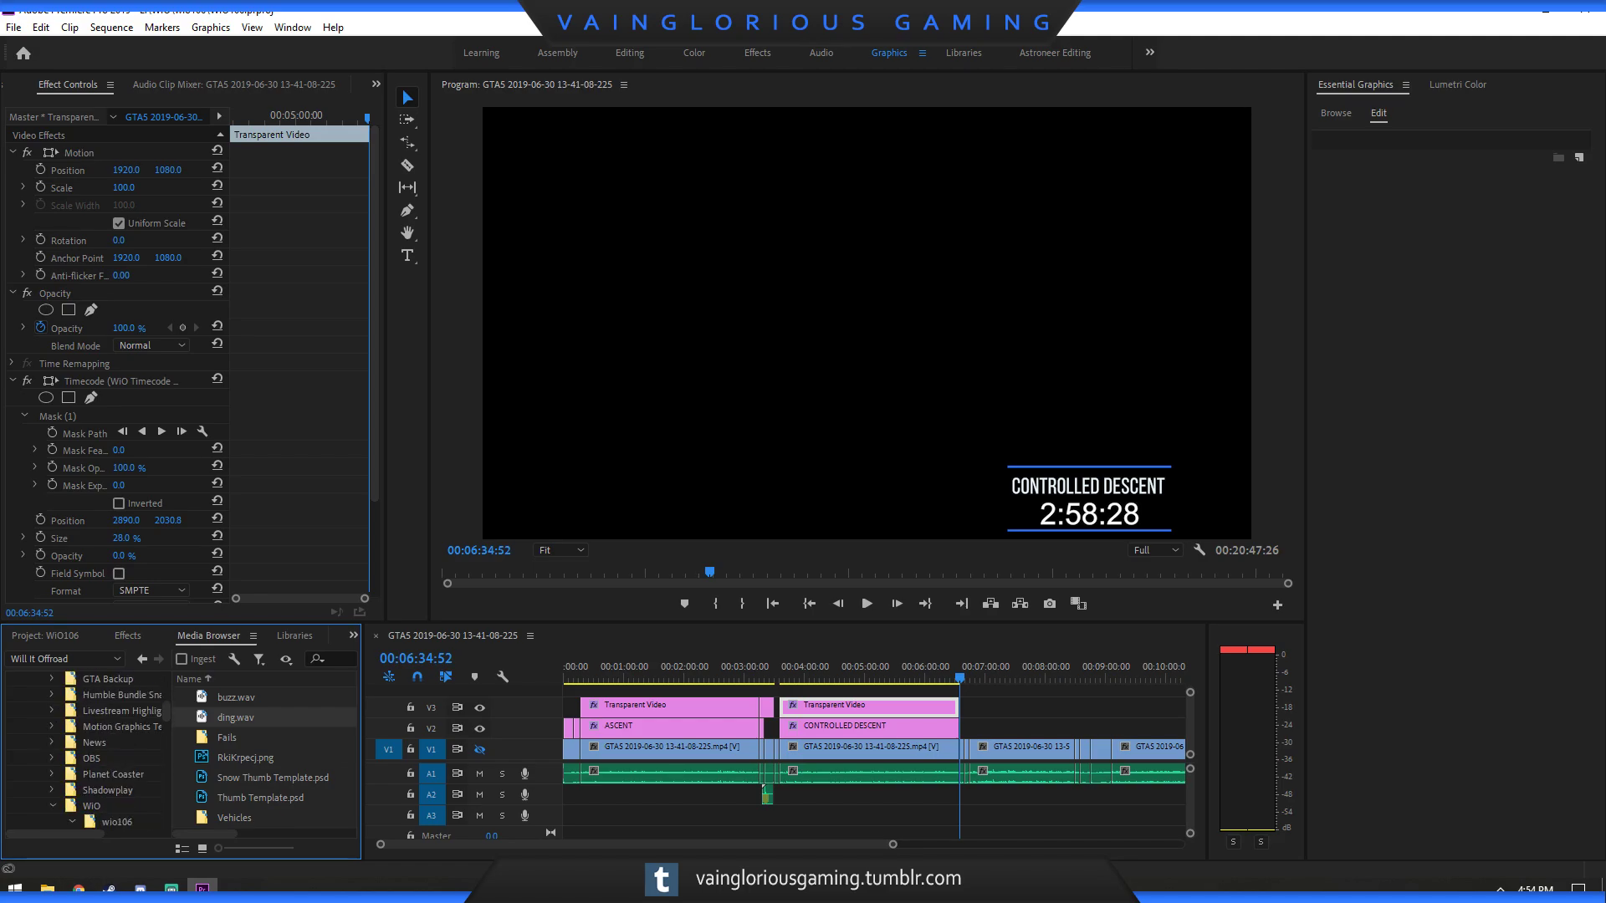
{"action": "scroll", "coordinate": [83, 750], "scroll_direction": "down", "scroll_amount": 1}
{"action": "left_click", "coordinate": [117, 775]}
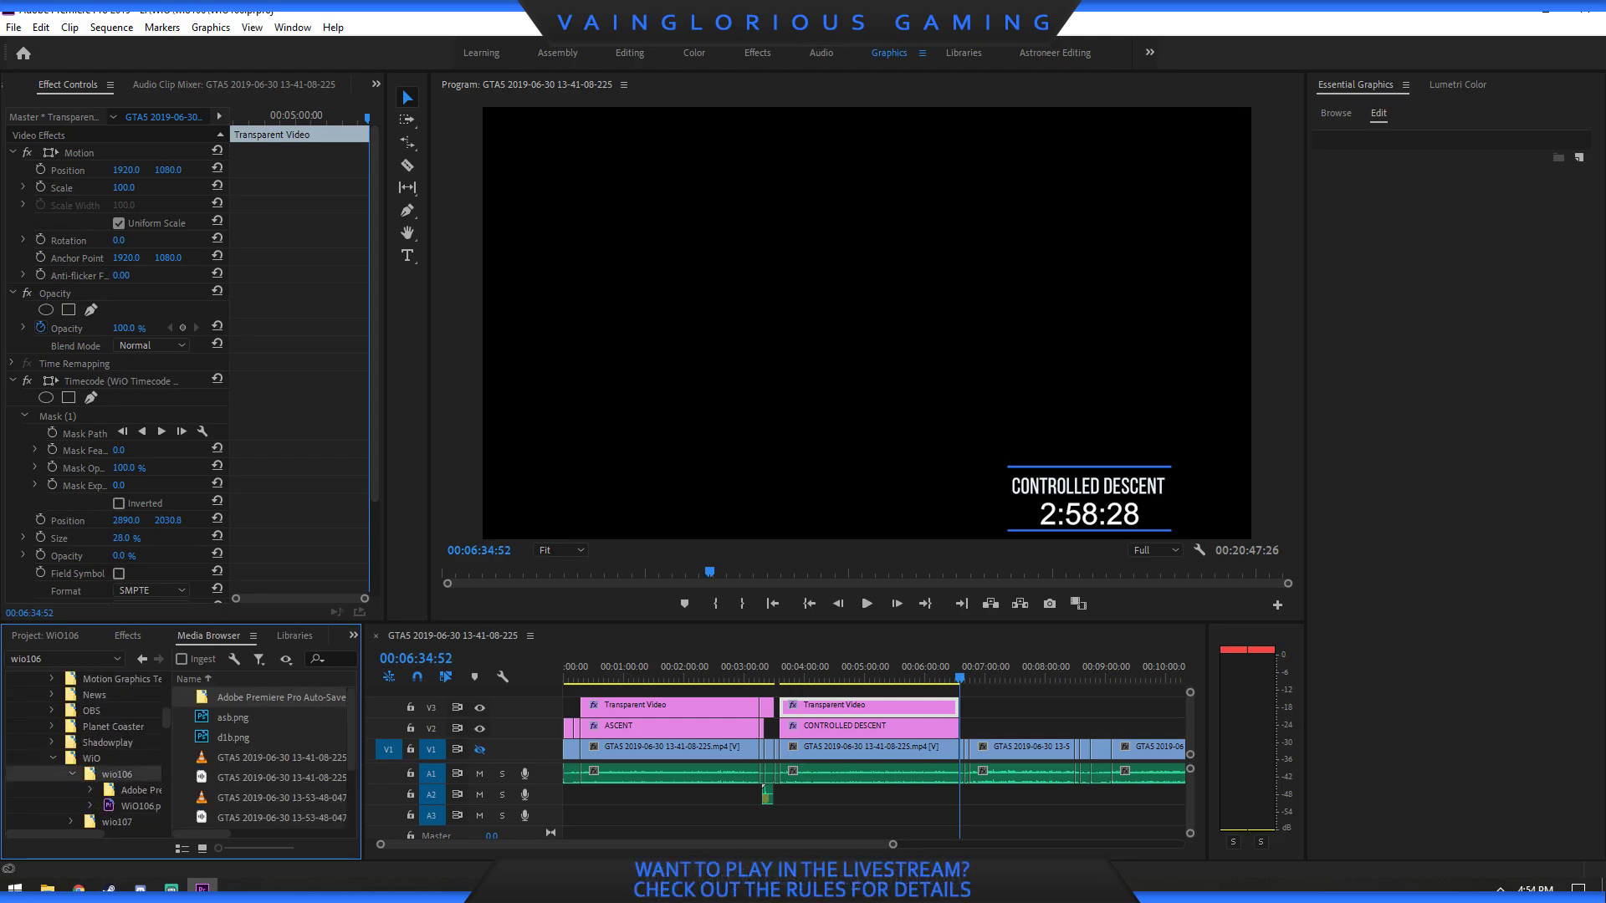
{"action": "left_click_drag", "start_coordinate": [234, 738], "coordinate": [966, 727]}
{"action": "key", "text": "equal"}
{"action": "key", "text": "equal"}
{"action": "key", "text": "equal"}
{"action": "key", "text": "equal"}
{"action": "key", "text": "equal"}
{"action": "key", "text": "equal"}
{"action": "key", "text": "equal"}
{"action": "key", "text": "equal"}
{"action": "key", "text": "equal"}
{"action": "key", "text": "equal"}
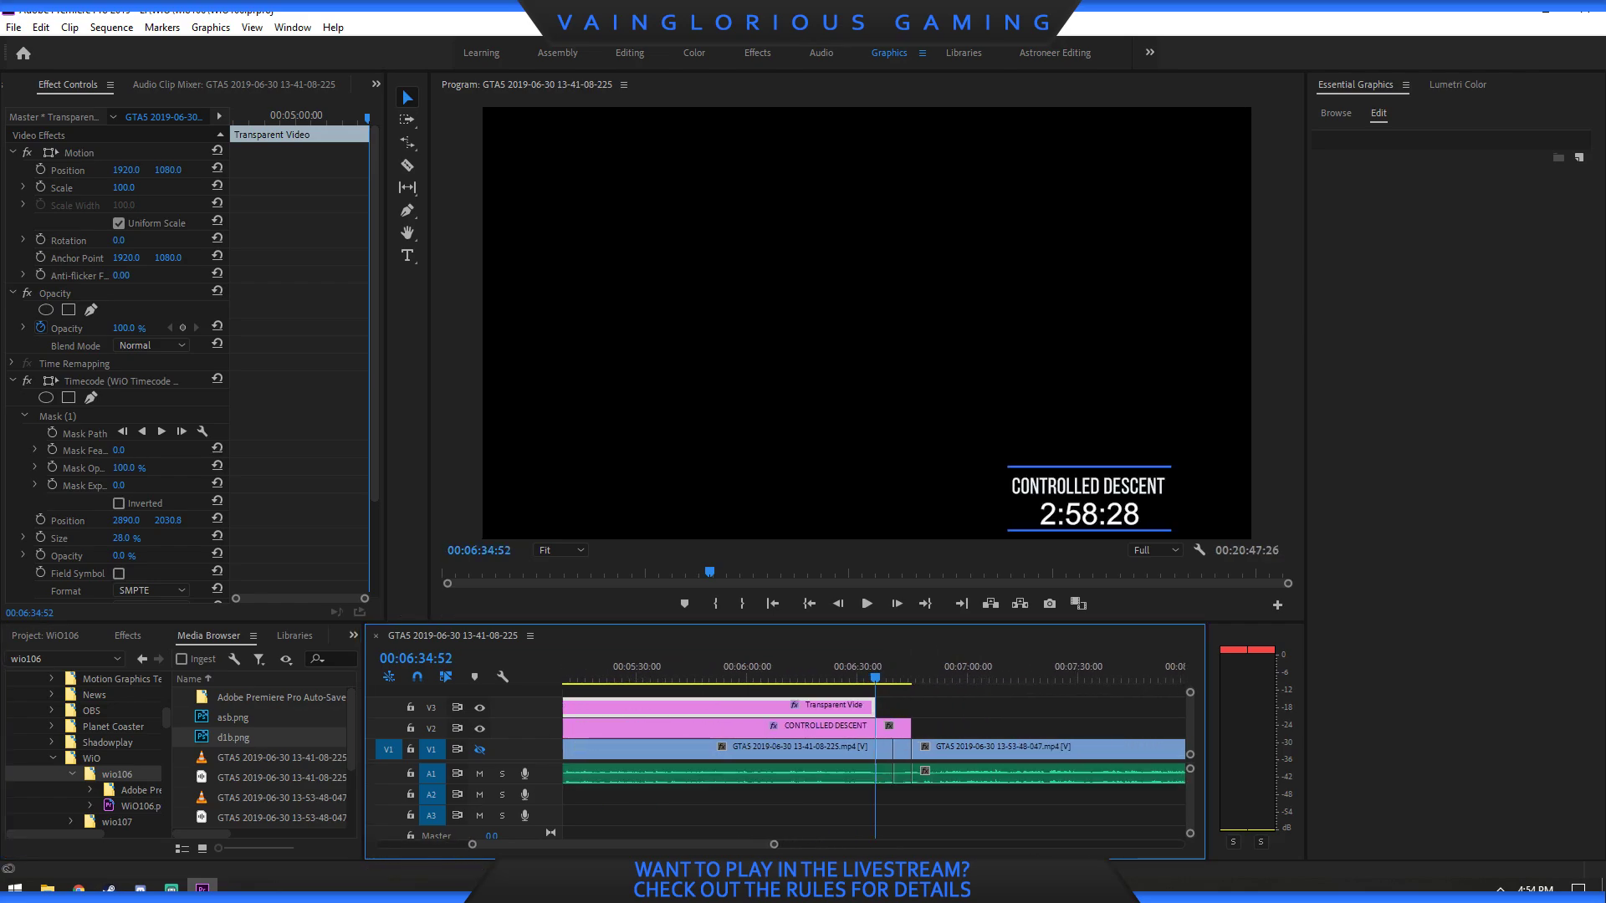
Check the join between the CONTROLLED DESCENT graphic and d1b.png, and show the V1 footage again.
{"action": "key", "text": "minus"}
{"action": "key", "text": "minus"}
{"action": "key", "text": "minus"}
{"action": "key", "text": "minus"}
{"action": "key", "text": "minus"}
{"action": "key", "text": "equal"}
{"action": "key", "text": "equal"}
{"action": "key", "text": "equal"}
{"action": "key", "text": "equal"}
{"action": "key", "text": "equal"}
{"action": "left_click", "coordinate": [480, 749]}
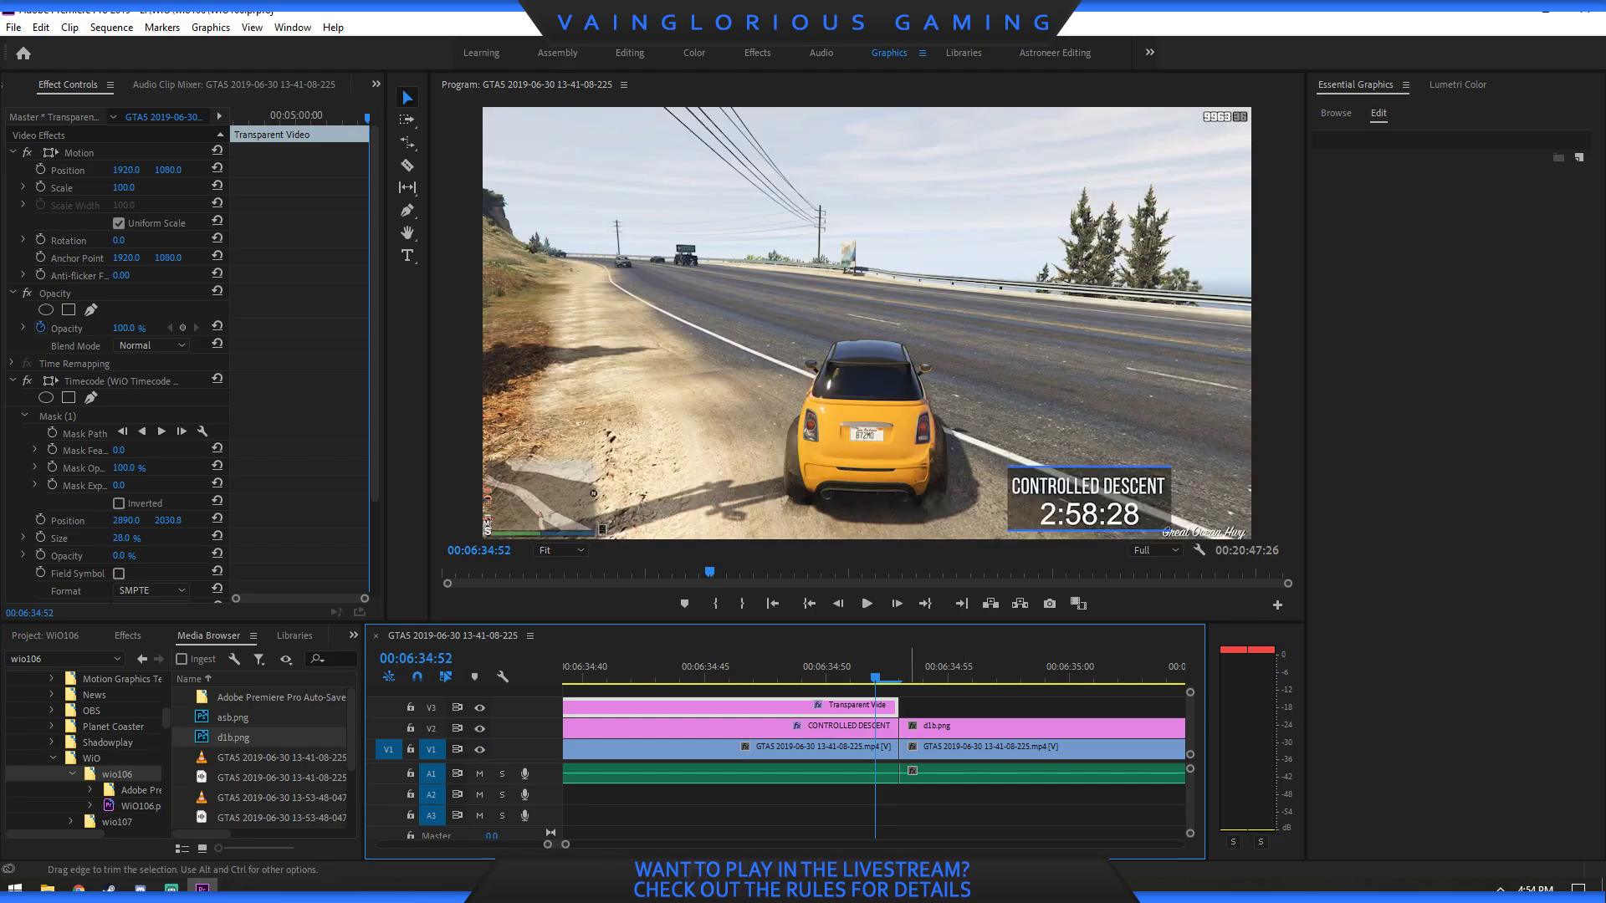
Trim the end of d1b.png on V2 back to the next V1 edit.
{"action": "key", "text": "minus"}
{"action": "key", "text": "minus"}
{"action": "key", "text": "minus"}
{"action": "key", "text": "minus"}
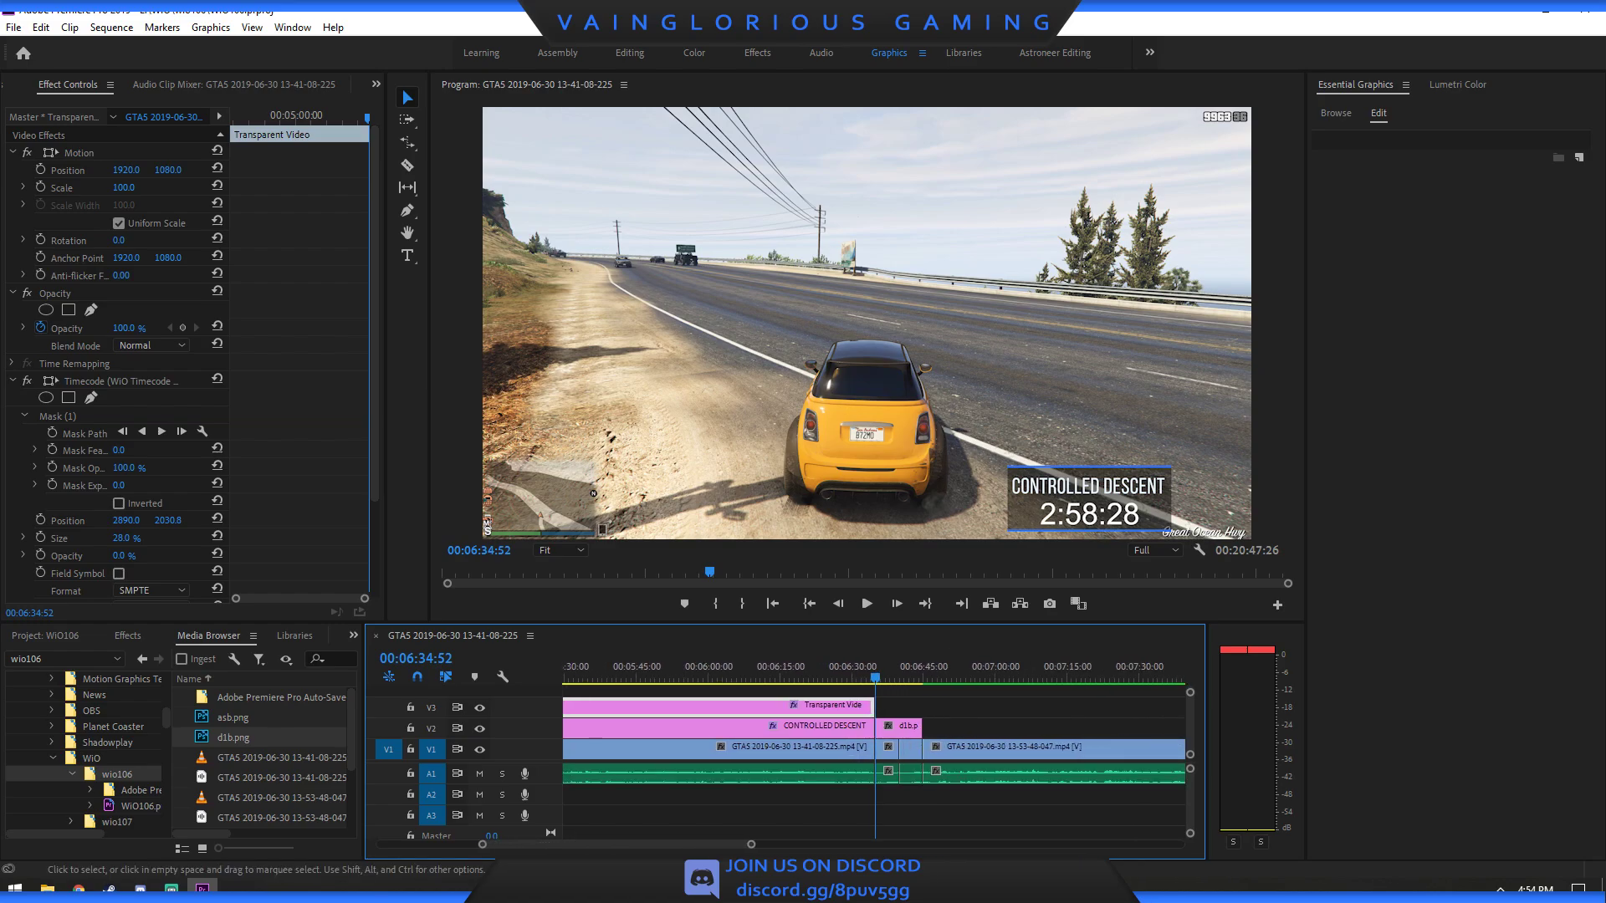
{"action": "mouse_move", "coordinate": [921, 750]}
{"action": "left_mouse_down"}
{"action": "mouse_move", "coordinate": [900, 747]}
{"action": "mouse_move", "coordinate": [902, 729]}
{"action": "left_mouse_up"}
Place the WiO Damage Descent template on V2 starting at 00:06:44:33, 20 frames before the V1 edit.
{"action": "left_click", "coordinate": [961, 603]}
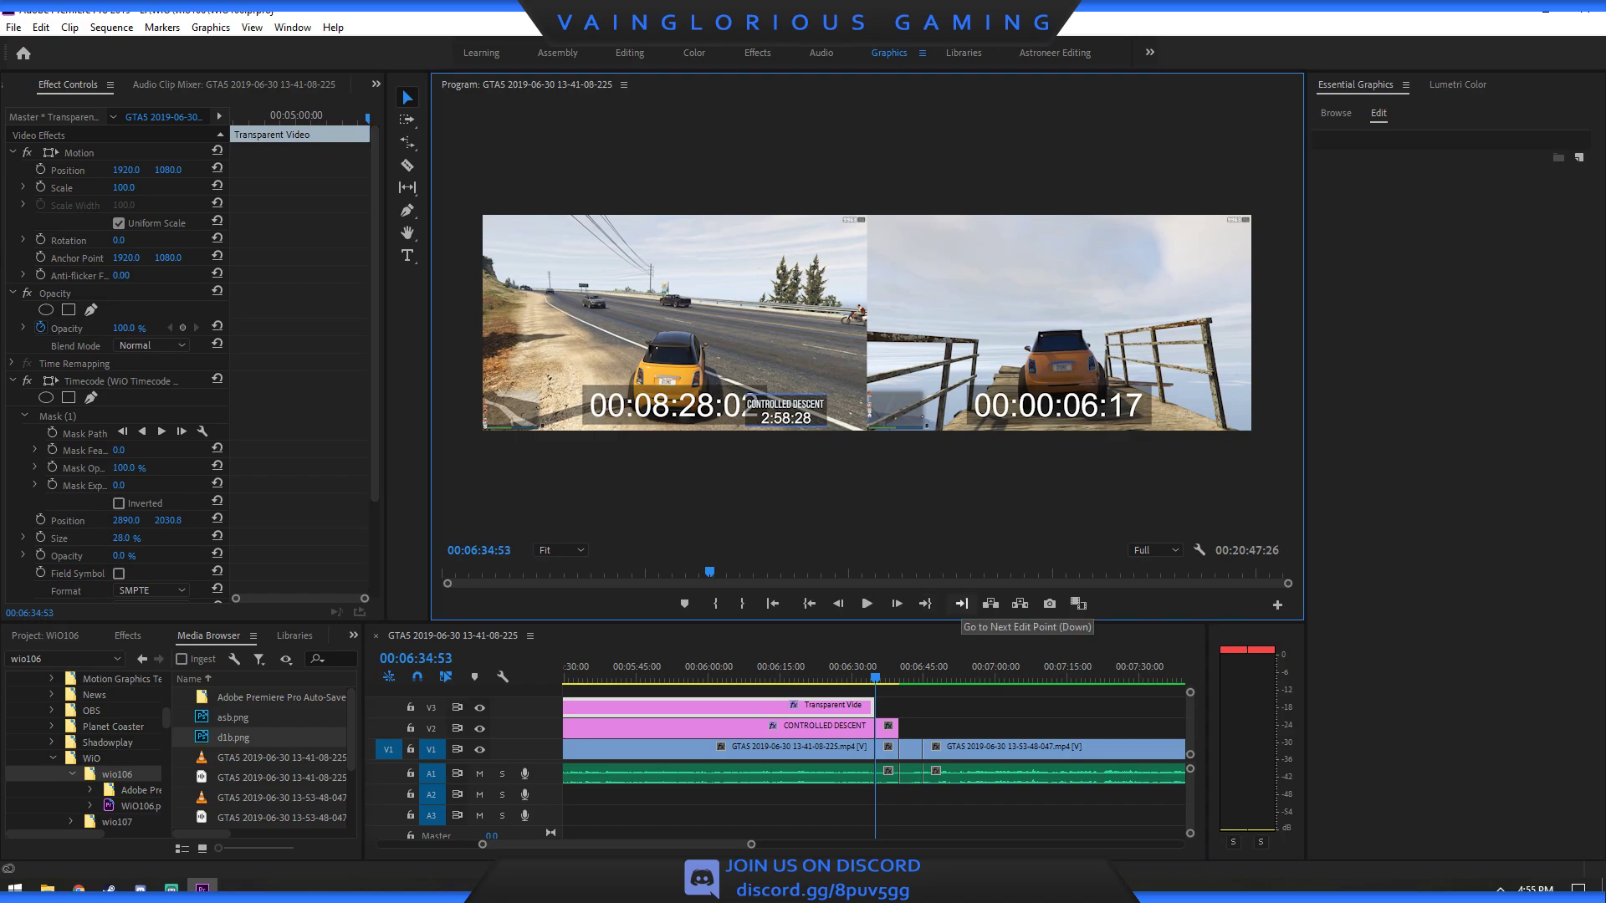
{"action": "left_click", "coordinate": [961, 604]}
{"action": "left_click", "coordinate": [961, 604]}
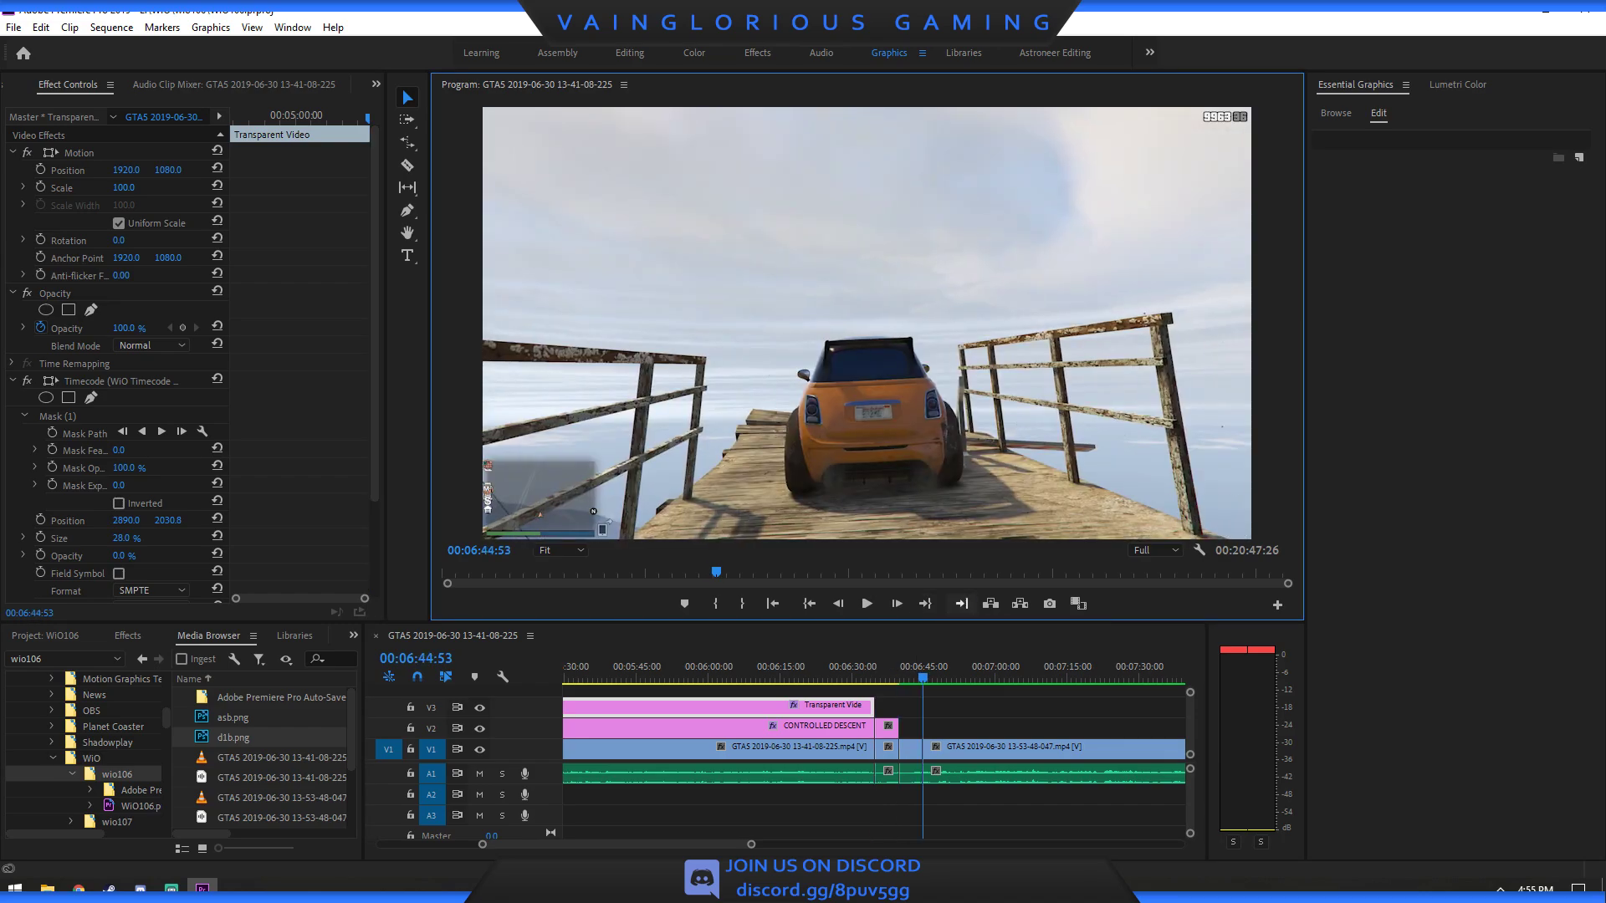
{"action": "key", "text": "Left"}
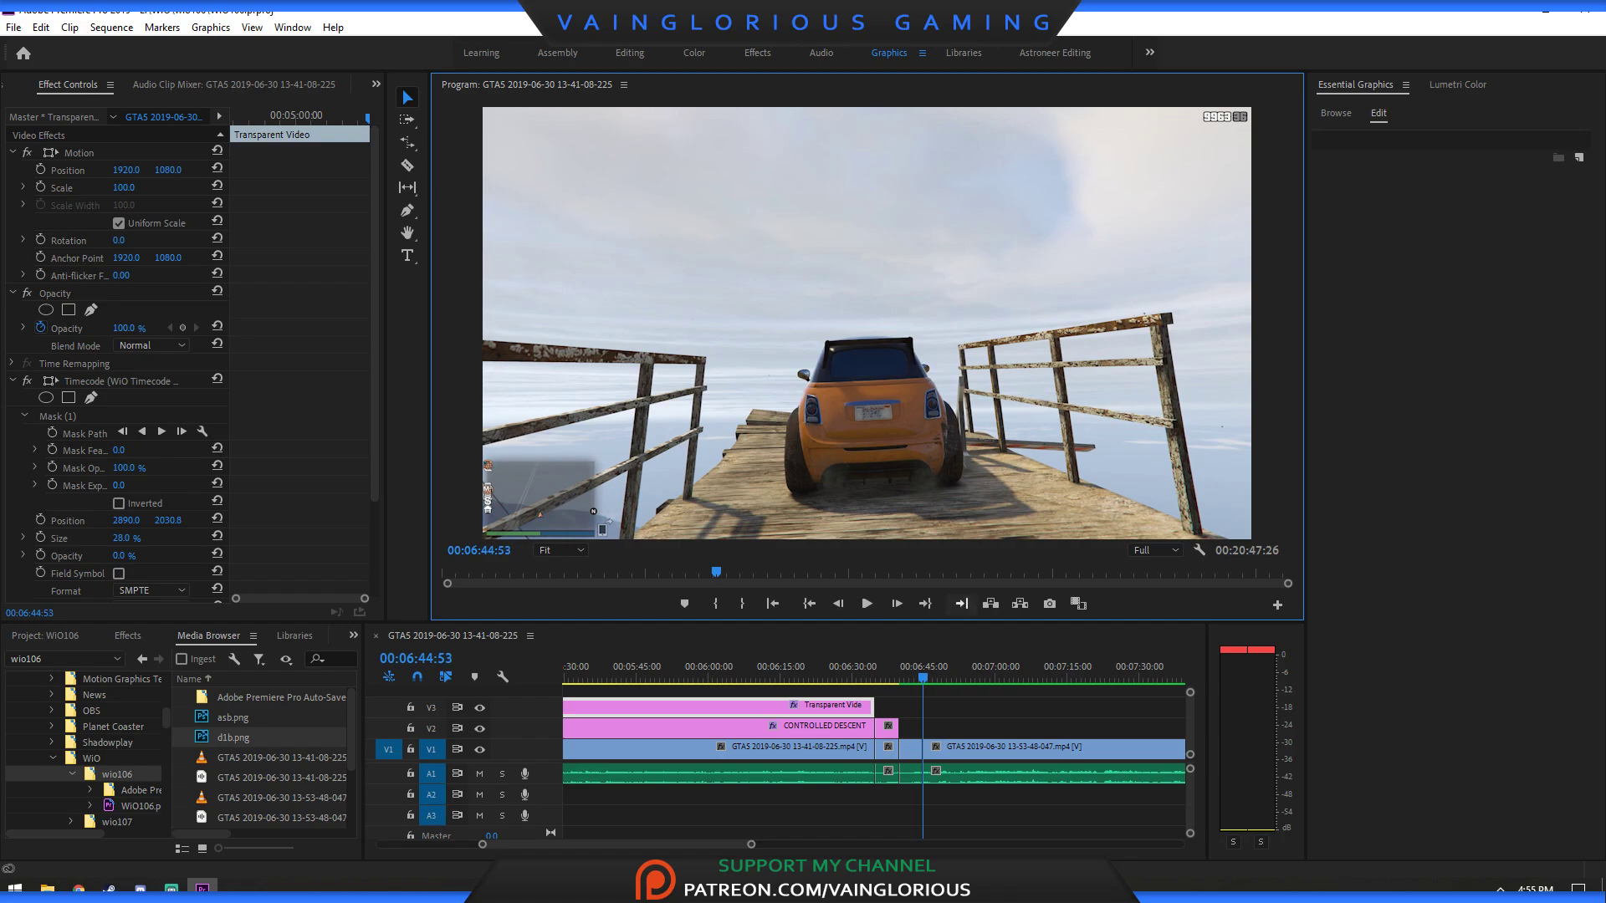
{"action": "key", "text": "j"}
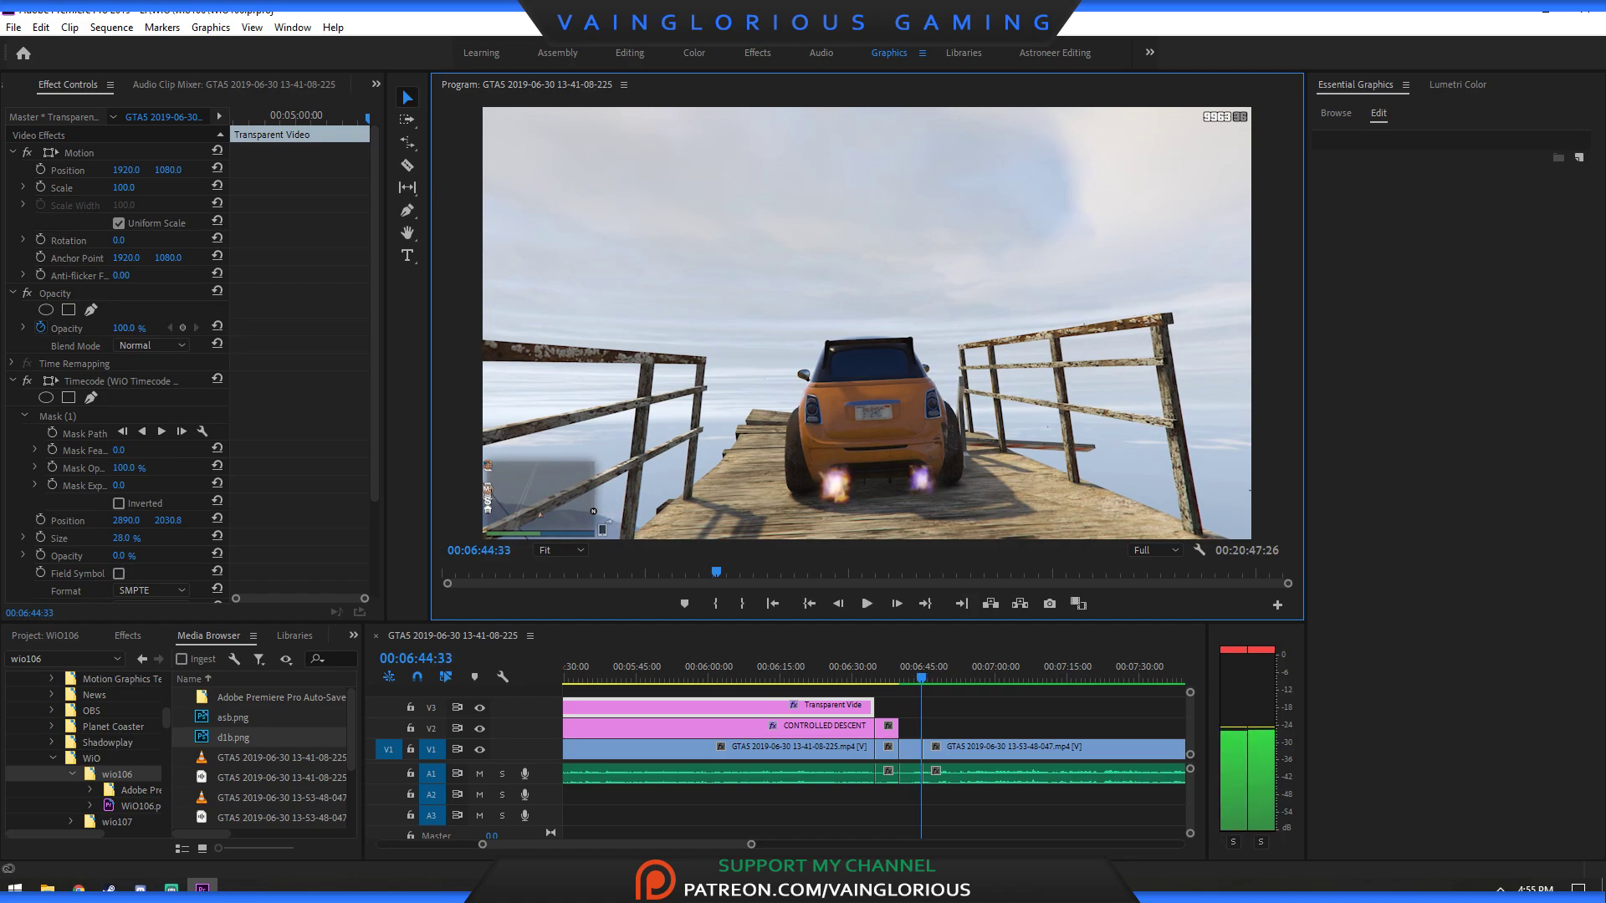
{"action": "left_click", "coordinate": [1335, 113]}
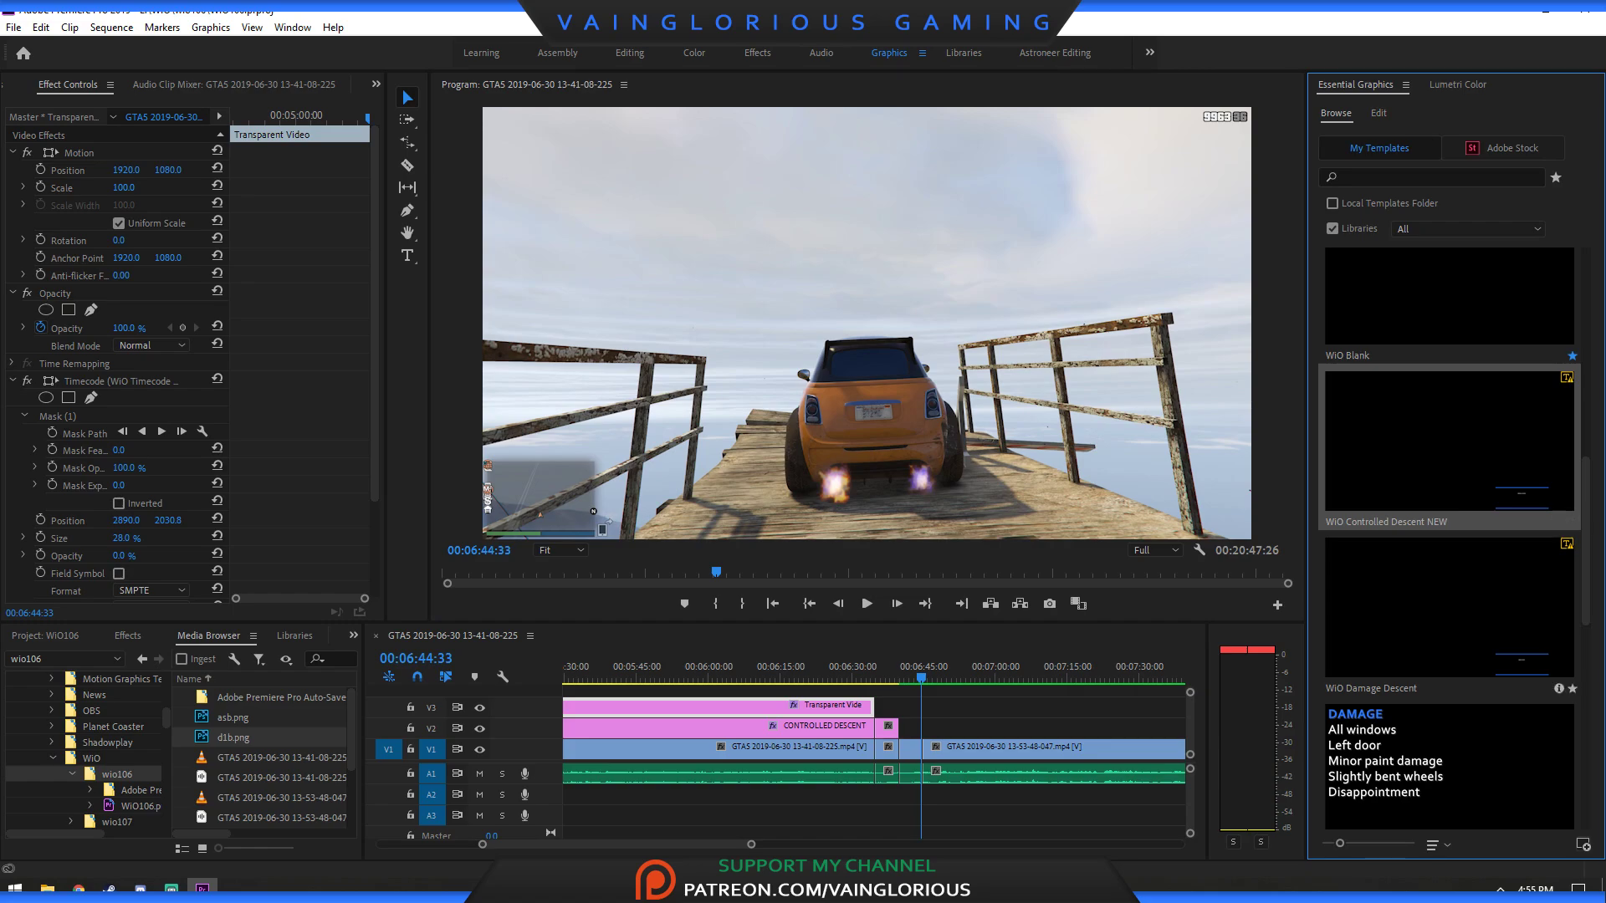
{"action": "left_click_drag", "start_coordinate": [1447, 606], "coordinate": [953, 726]}
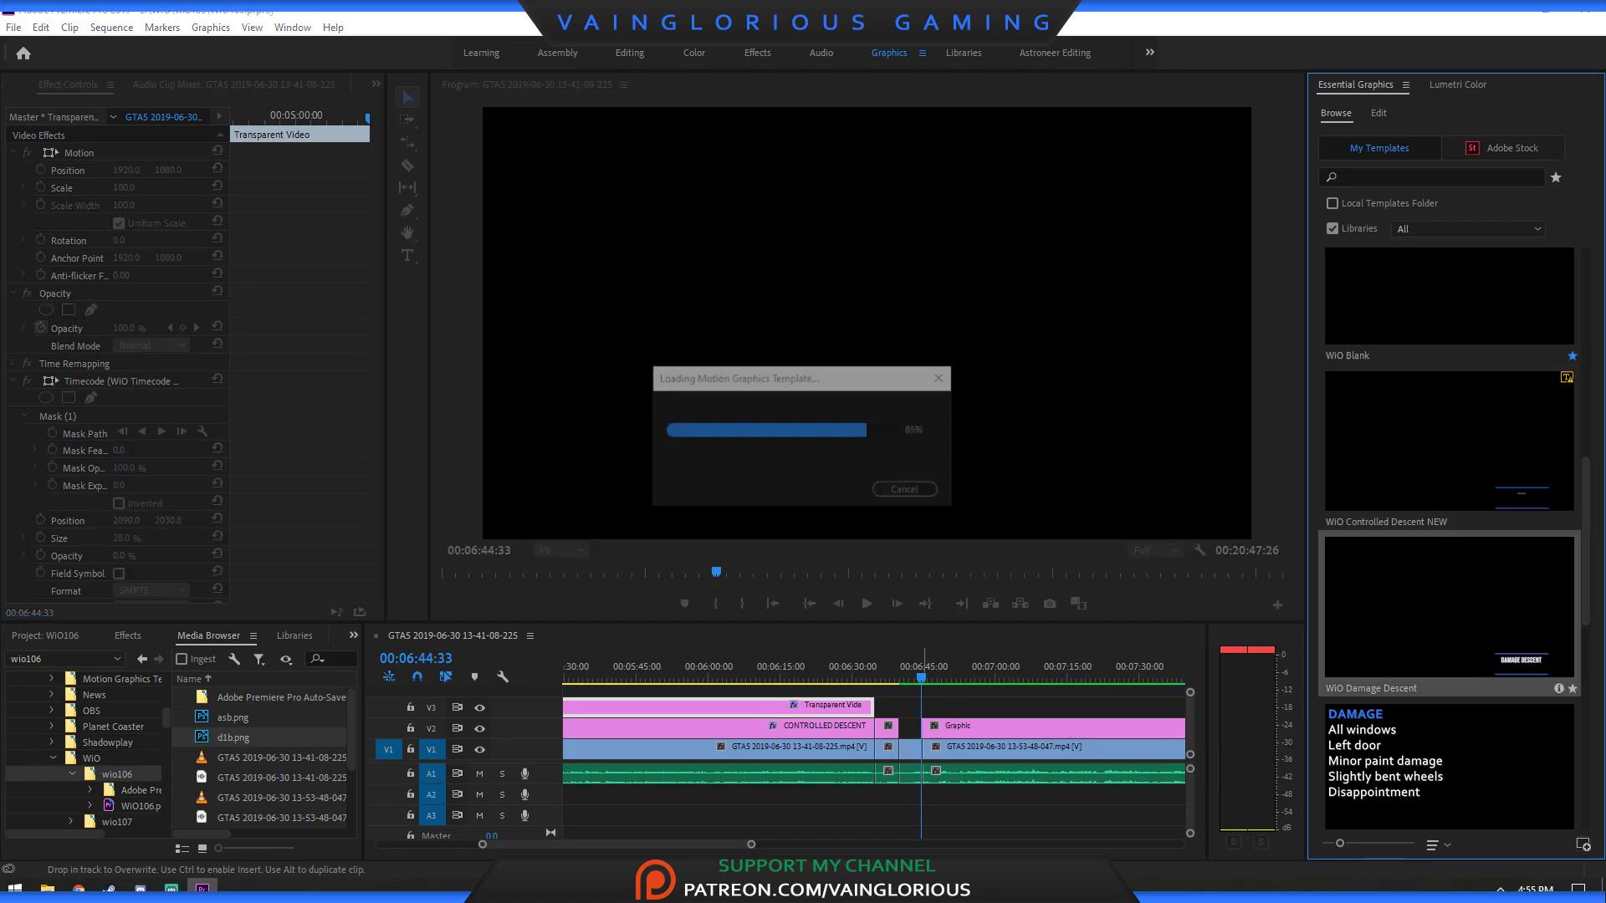
{"action": "key", "text": "="}
{"action": "key", "text": "="}
{"action": "key", "text": "="}
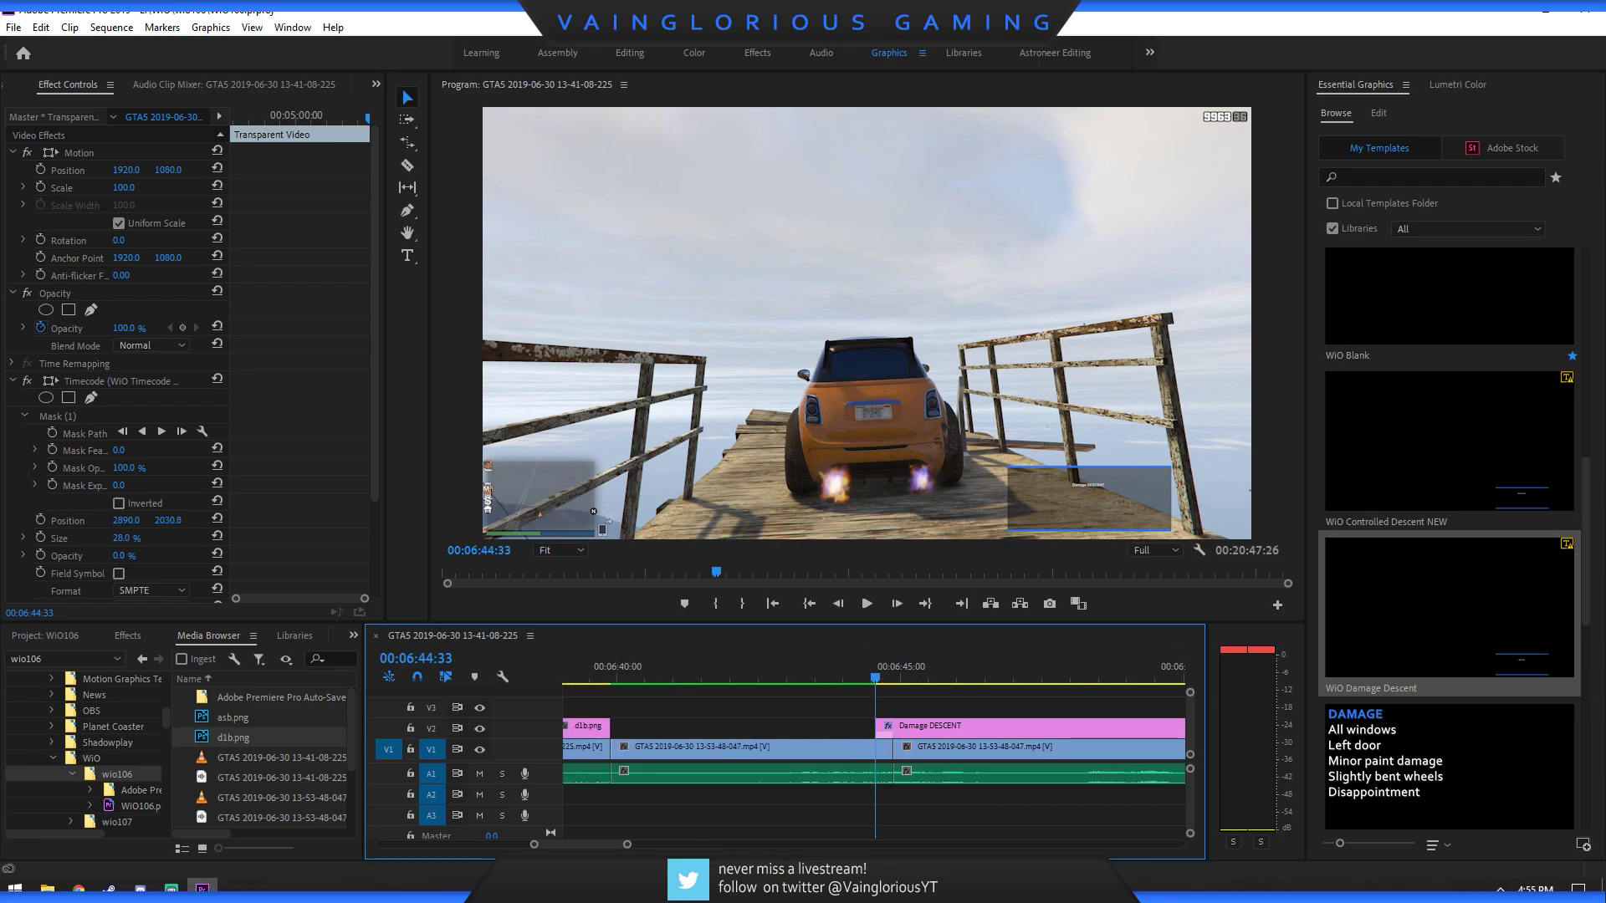
Place the Transparent Video clip on V3 above the Damage DESCENT graphic, starting at the V1 edit at 00:06:44:53.
{"action": "key", "text": "shift+1"}
{"action": "scroll", "coordinate": [180, 757], "scroll_direction": "up", "scroll_amount": 1}
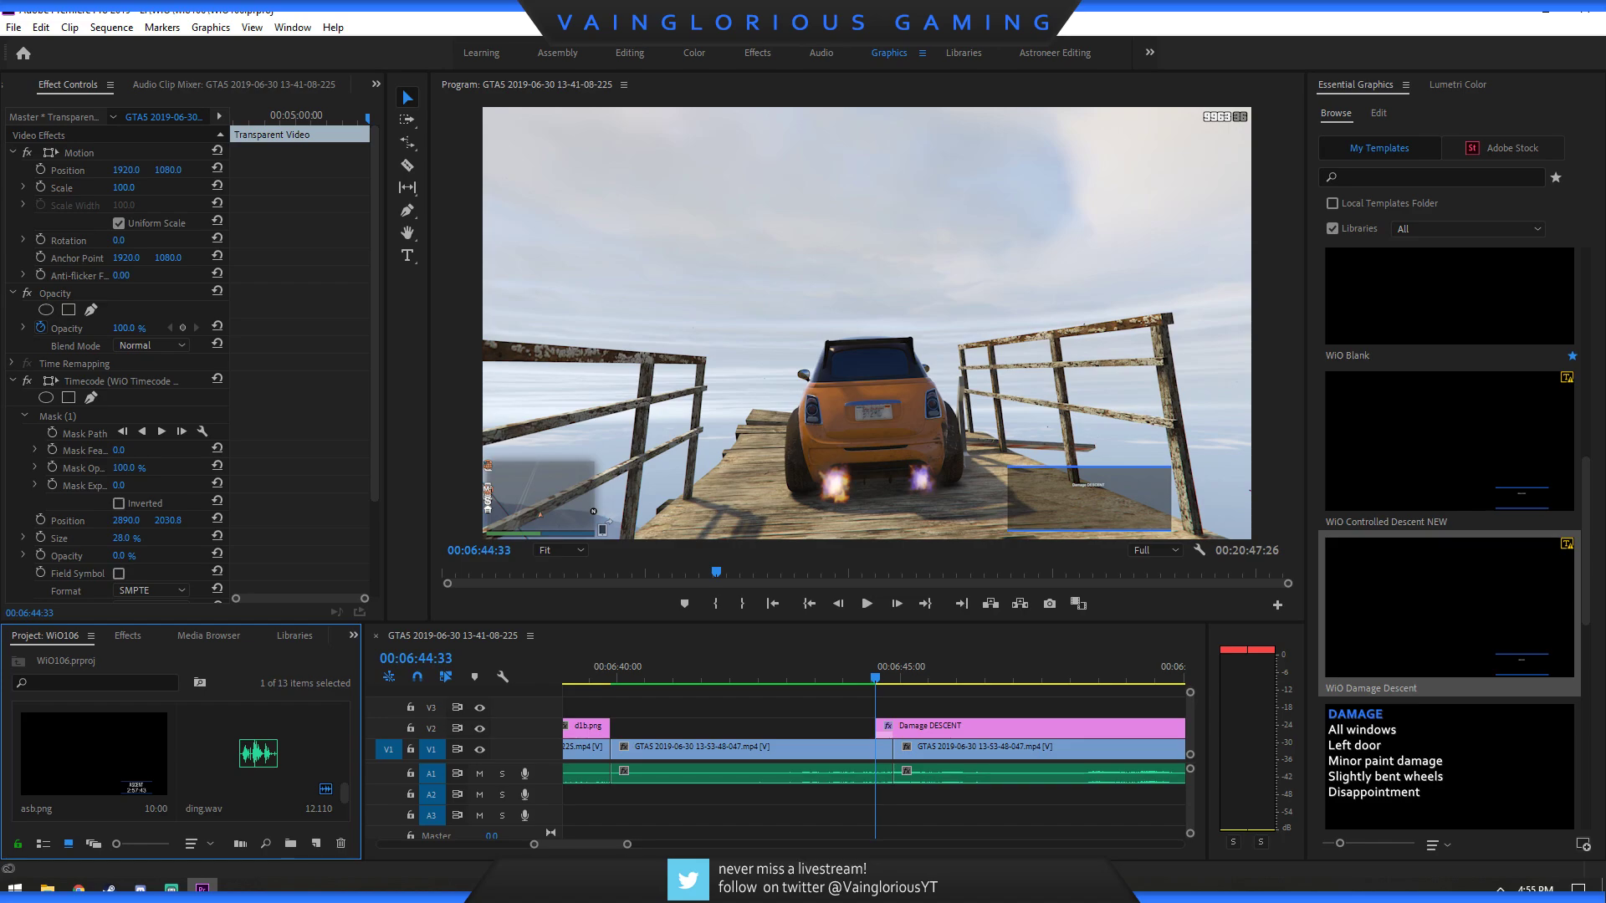
{"action": "scroll", "coordinate": [180, 757], "scroll_direction": "up", "scroll_amount": 1}
{"action": "key", "text": "ctrl+Page_Up"}
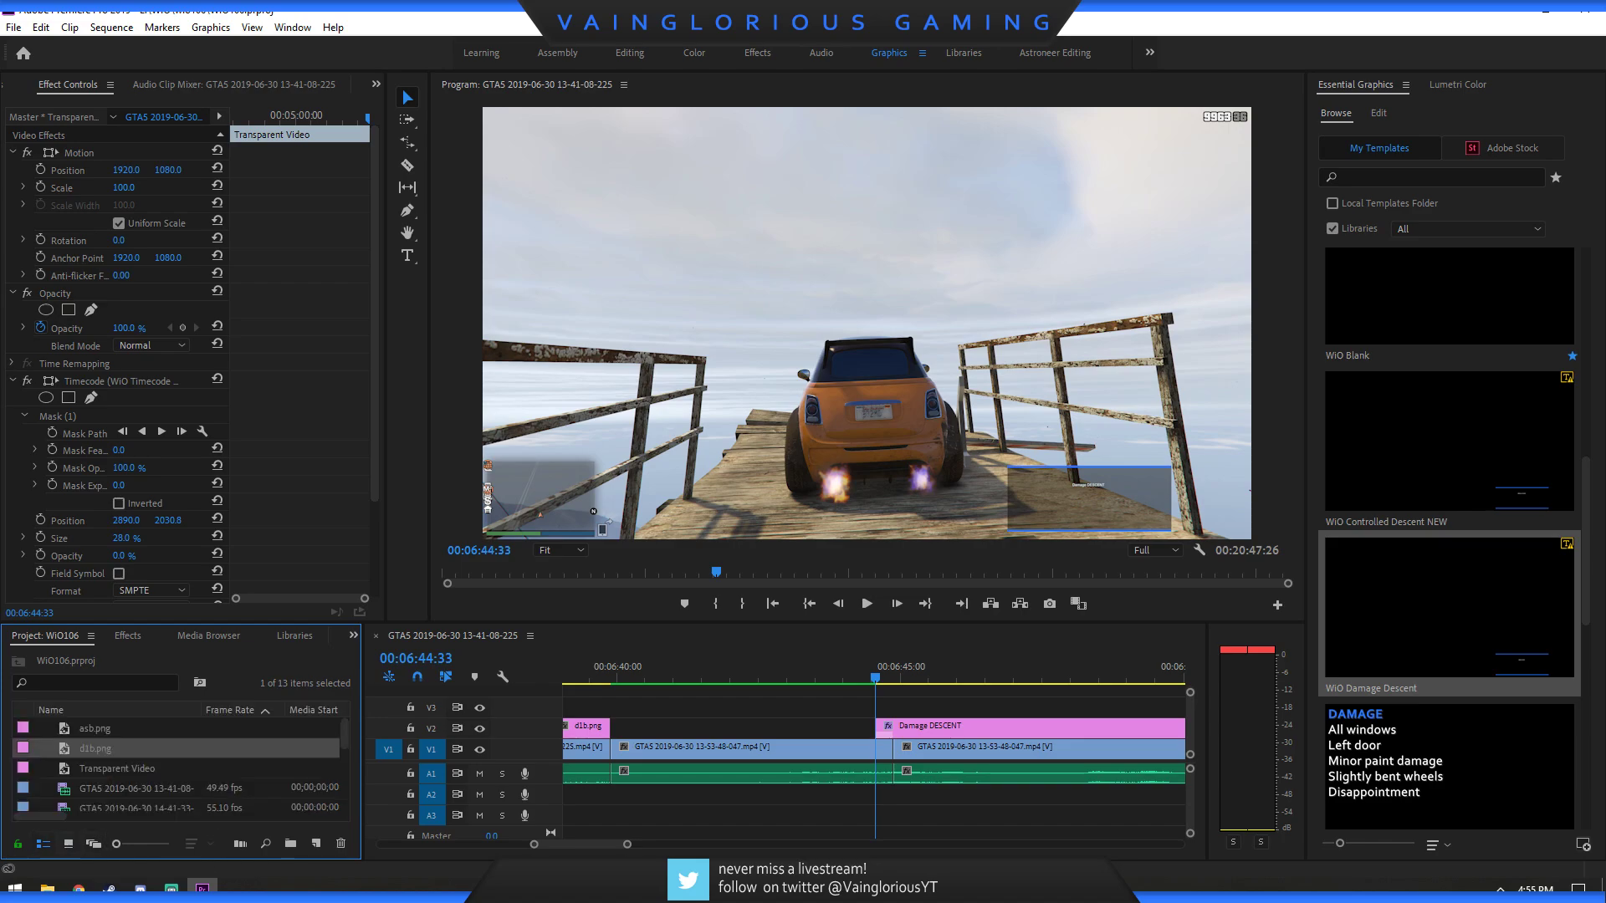
{"action": "left_click_drag", "start_coordinate": [117, 768], "coordinate": [920, 707]}
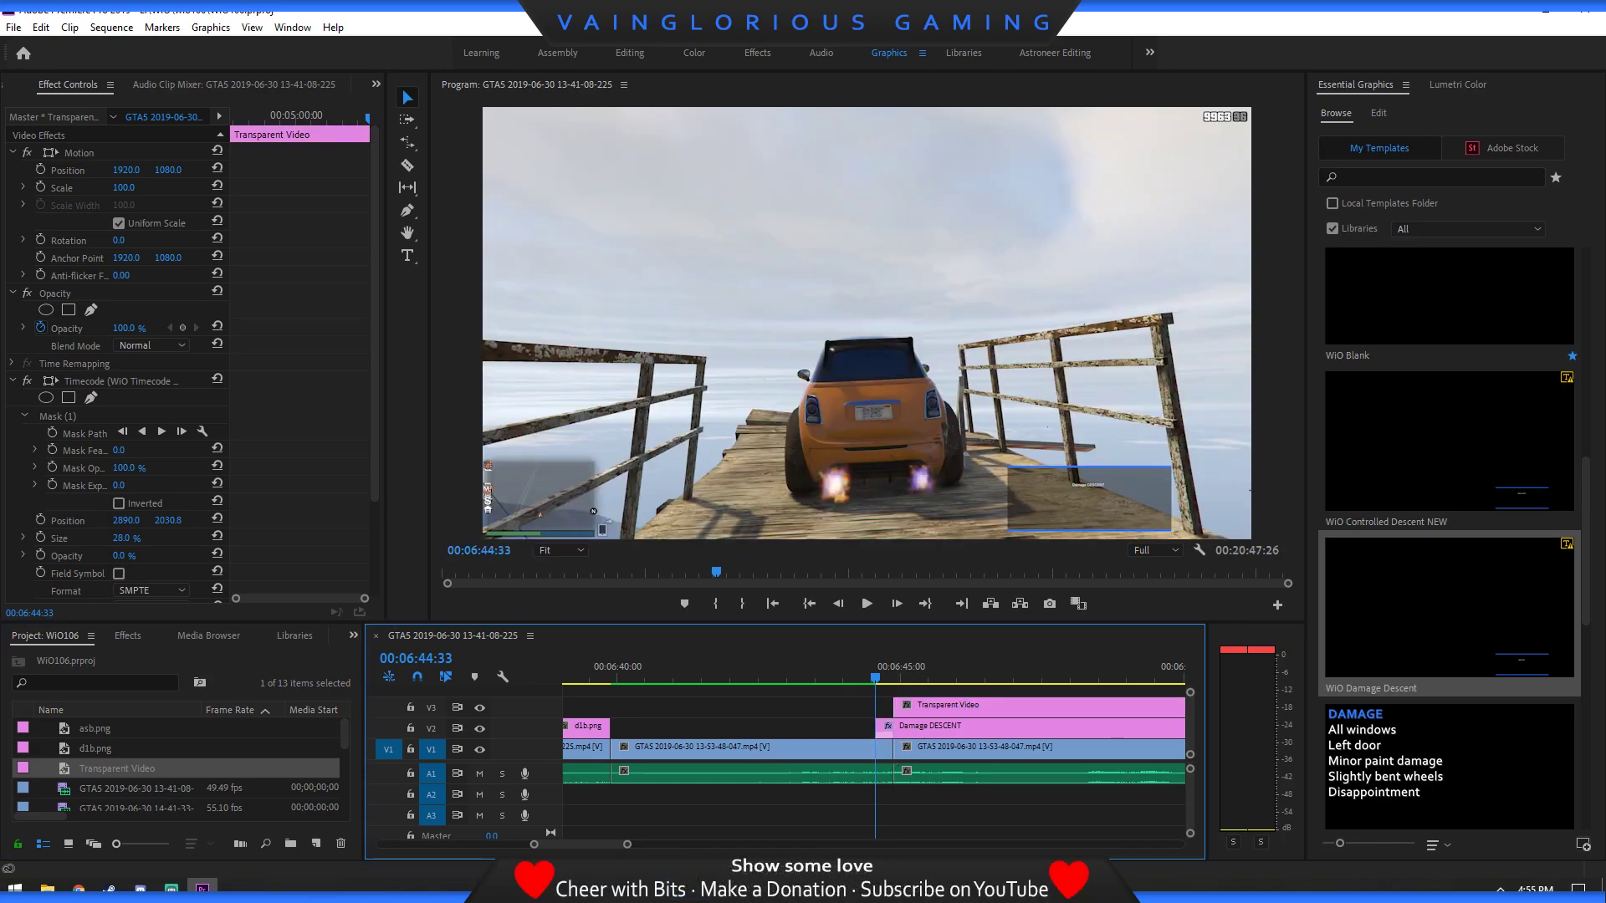
Trim the Damage DESCENT graphic and extend the Transparent Video above it so both end at the V1 edit at 00:08:30:30.
{"action": "key", "text": "minus"}
{"action": "key", "text": "minus"}
{"action": "key", "text": "minus"}
{"action": "key", "text": "minus"}
{"action": "key", "text": "minus"}
{"action": "key", "text": "minus"}
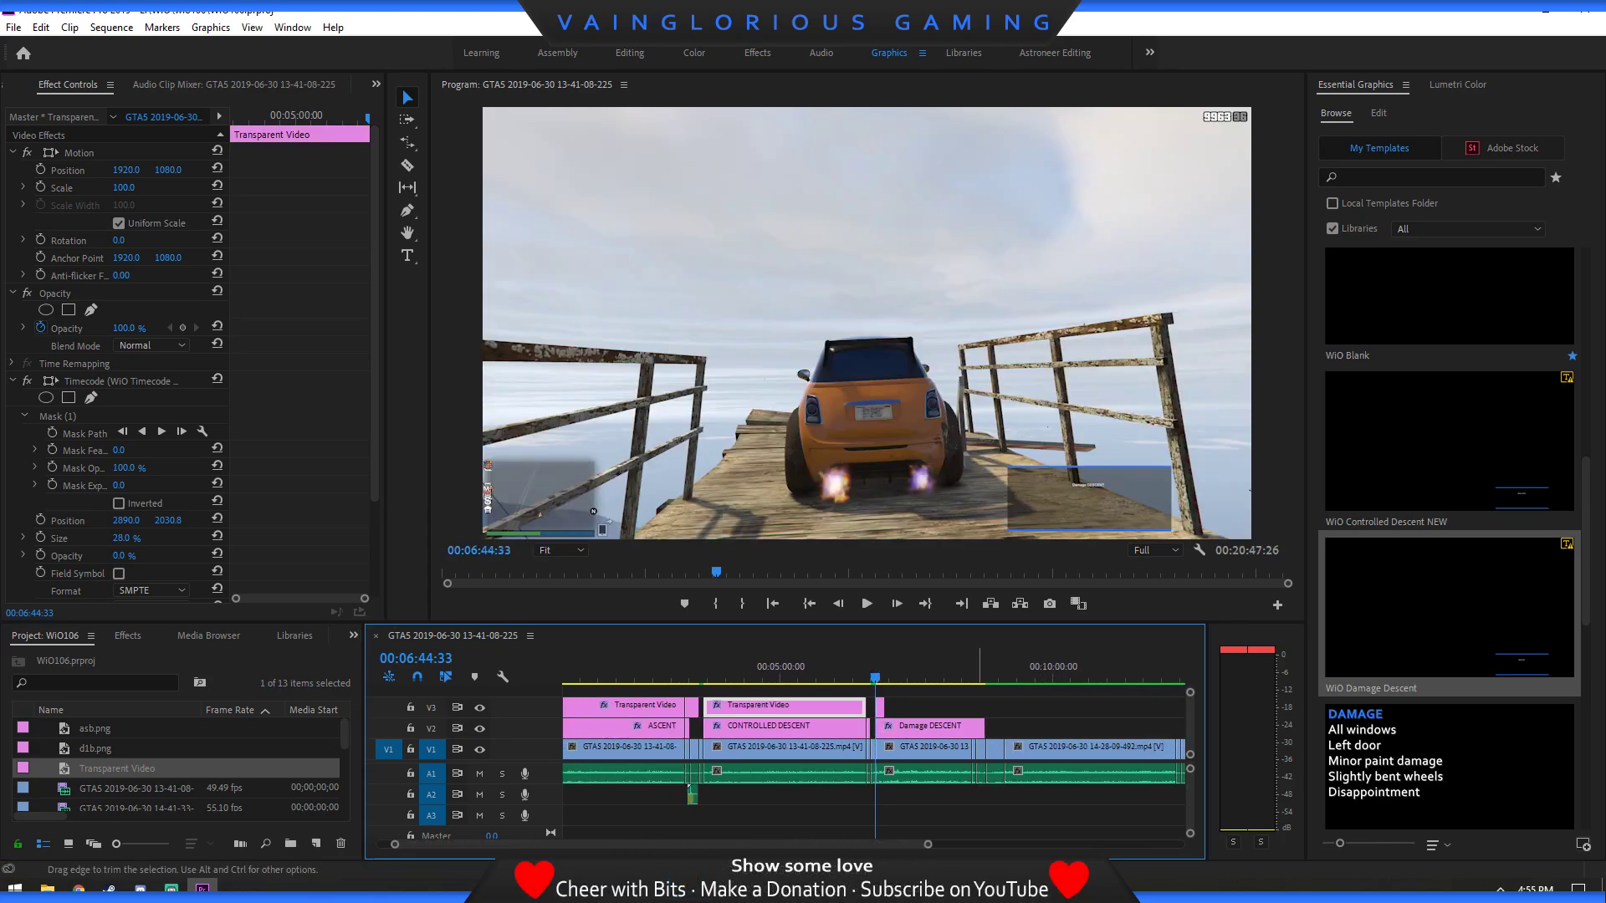
{"action": "mouse_move", "coordinate": [983, 725]}
{"action": "left_mouse_down"}
{"action": "mouse_move", "coordinate": [888, 707]}
{"action": "mouse_move", "coordinate": [970, 707]}
{"action": "left_mouse_up"}
{"action": "left_click", "coordinate": [961, 603]}
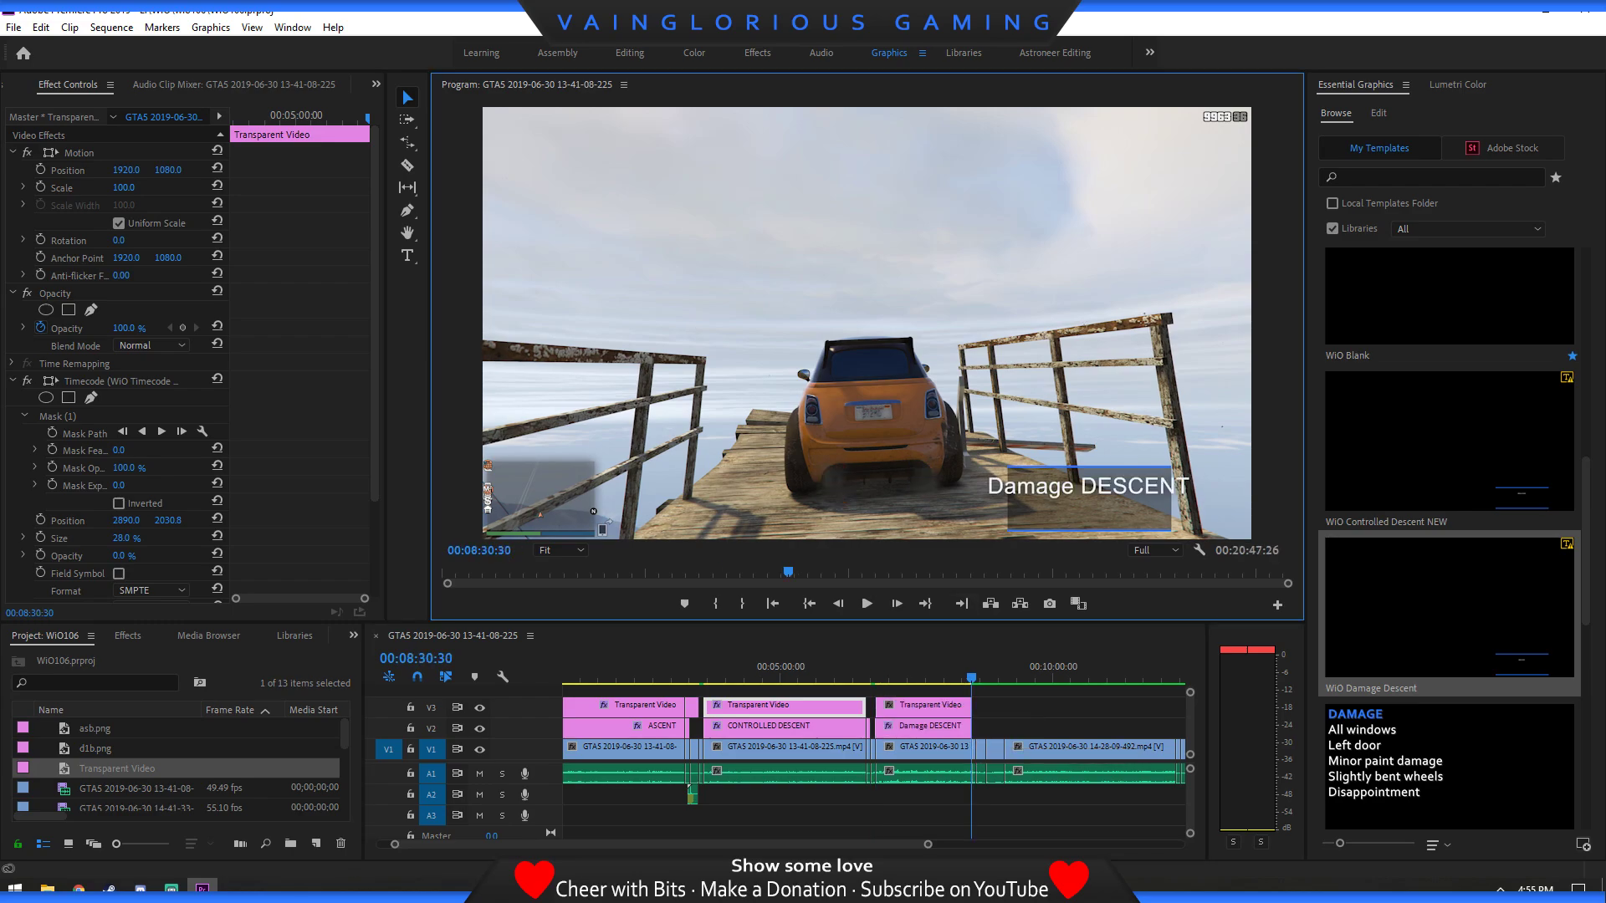
Apply the WiO Timecode Preset to the Transparent Video above Damage DESCENT and show its last frame at 00:08:30:29.
{"action": "left_click", "coordinate": [128, 636]}
{"action": "left_click", "coordinate": [74, 763]}
{"action": "left_click_drag", "start_coordinate": [95, 746], "coordinate": [923, 706]}
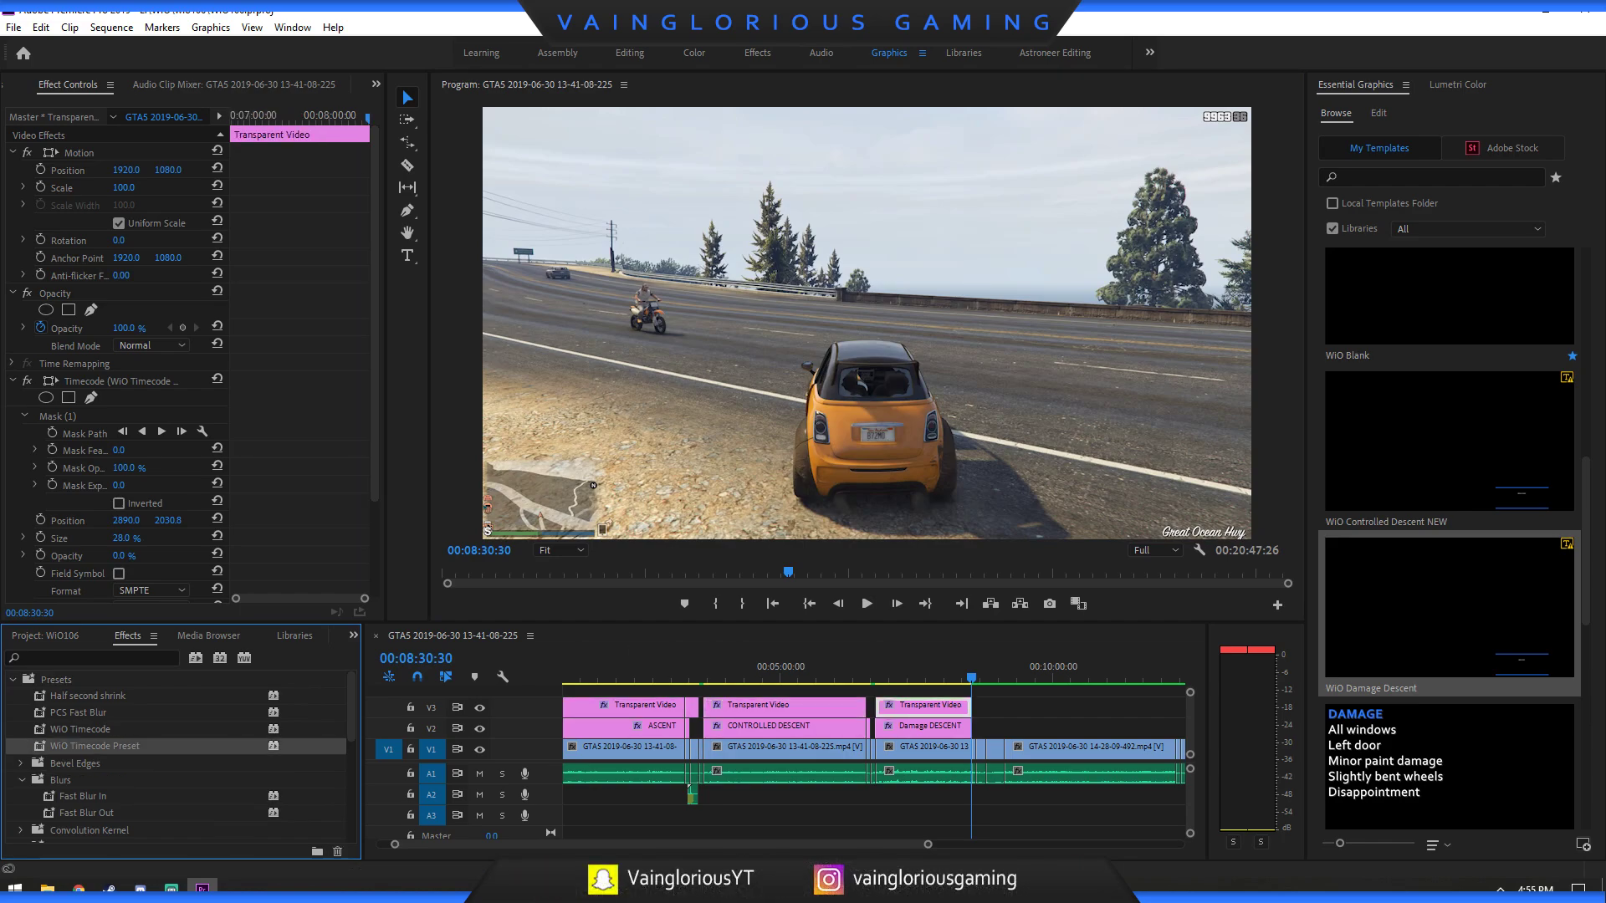
{"action": "left_click_drag", "start_coordinate": [927, 844], "coordinate": [730, 844]}
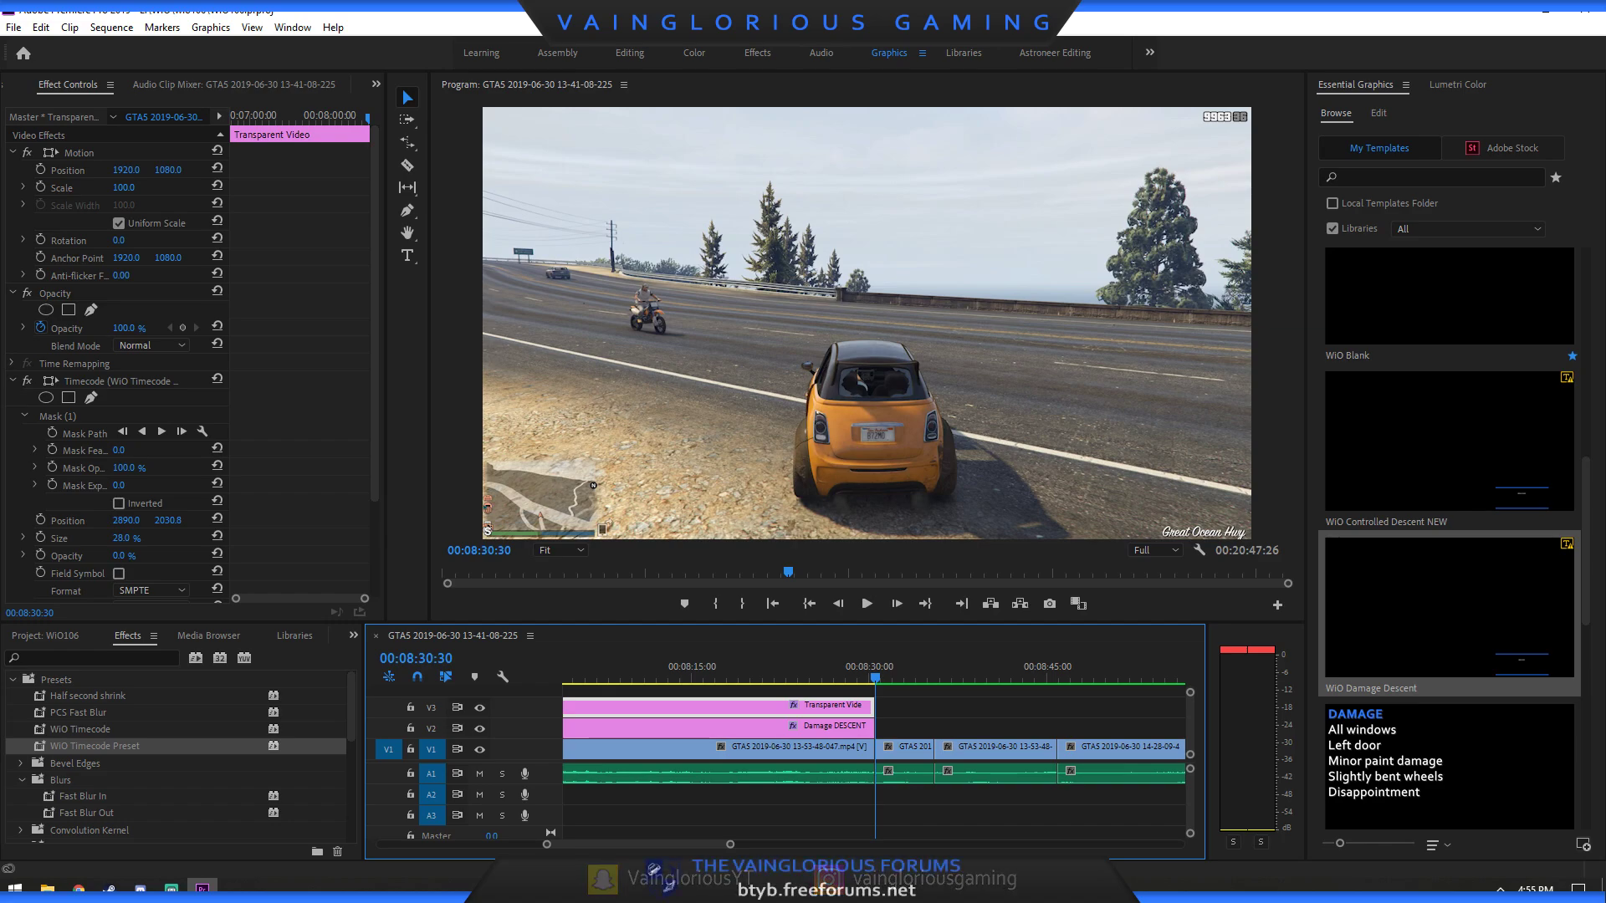
{"action": "key", "text": "Left"}
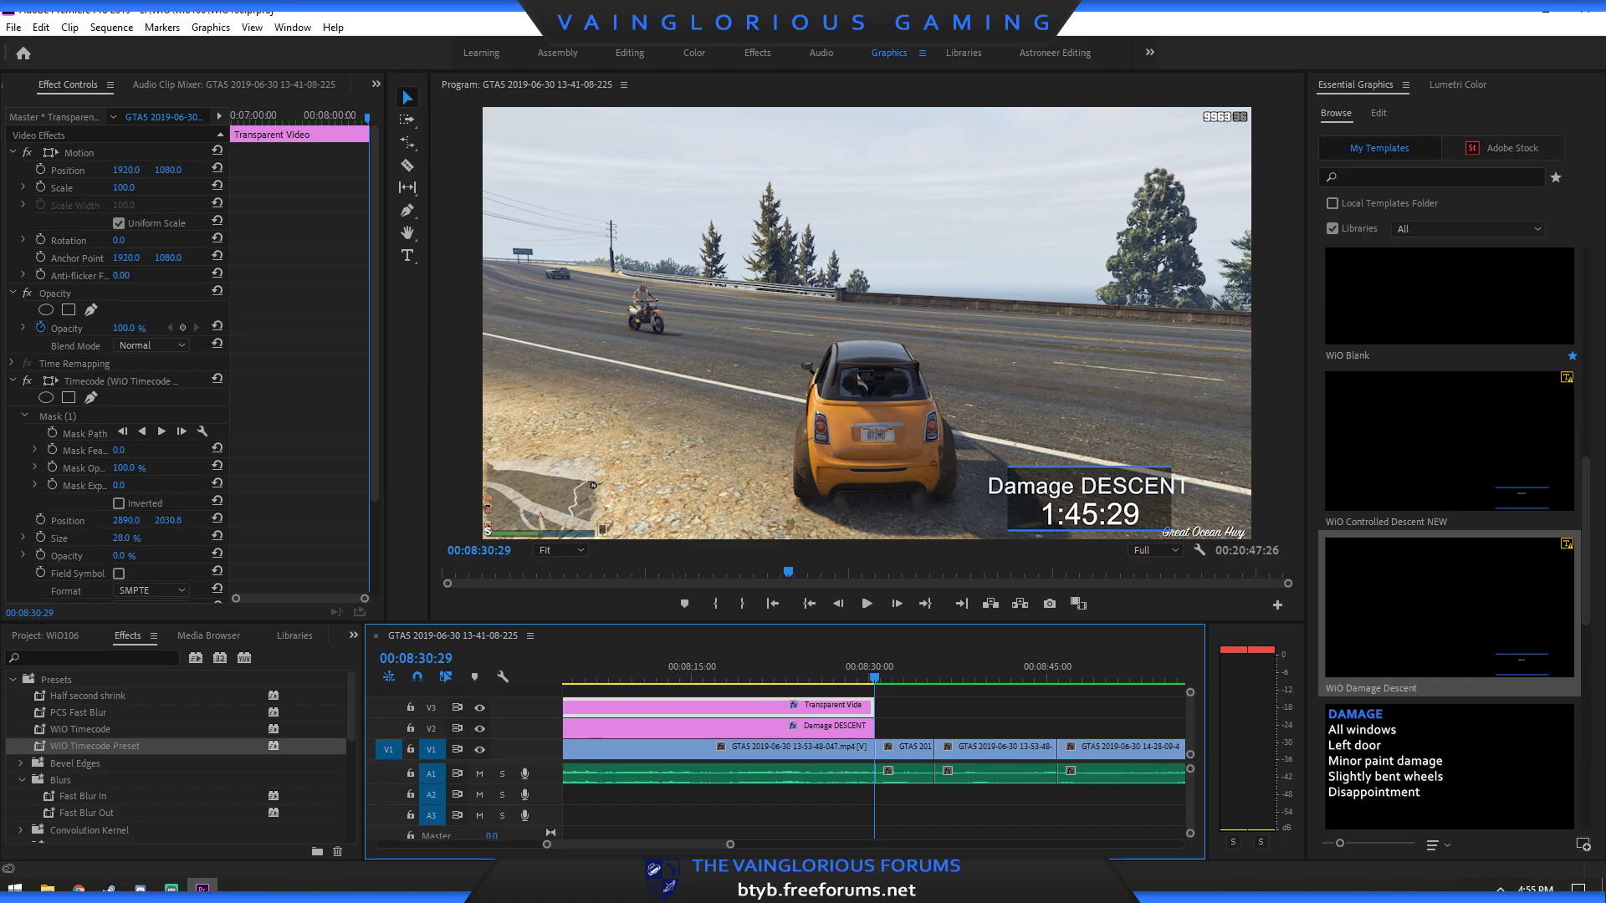
Set the font of the Damage DESCENT text to Bebas Neue, preview it mid-clip, and return to the edit at 00:08:30:30.
{"action": "left_click", "coordinate": [718, 727]}
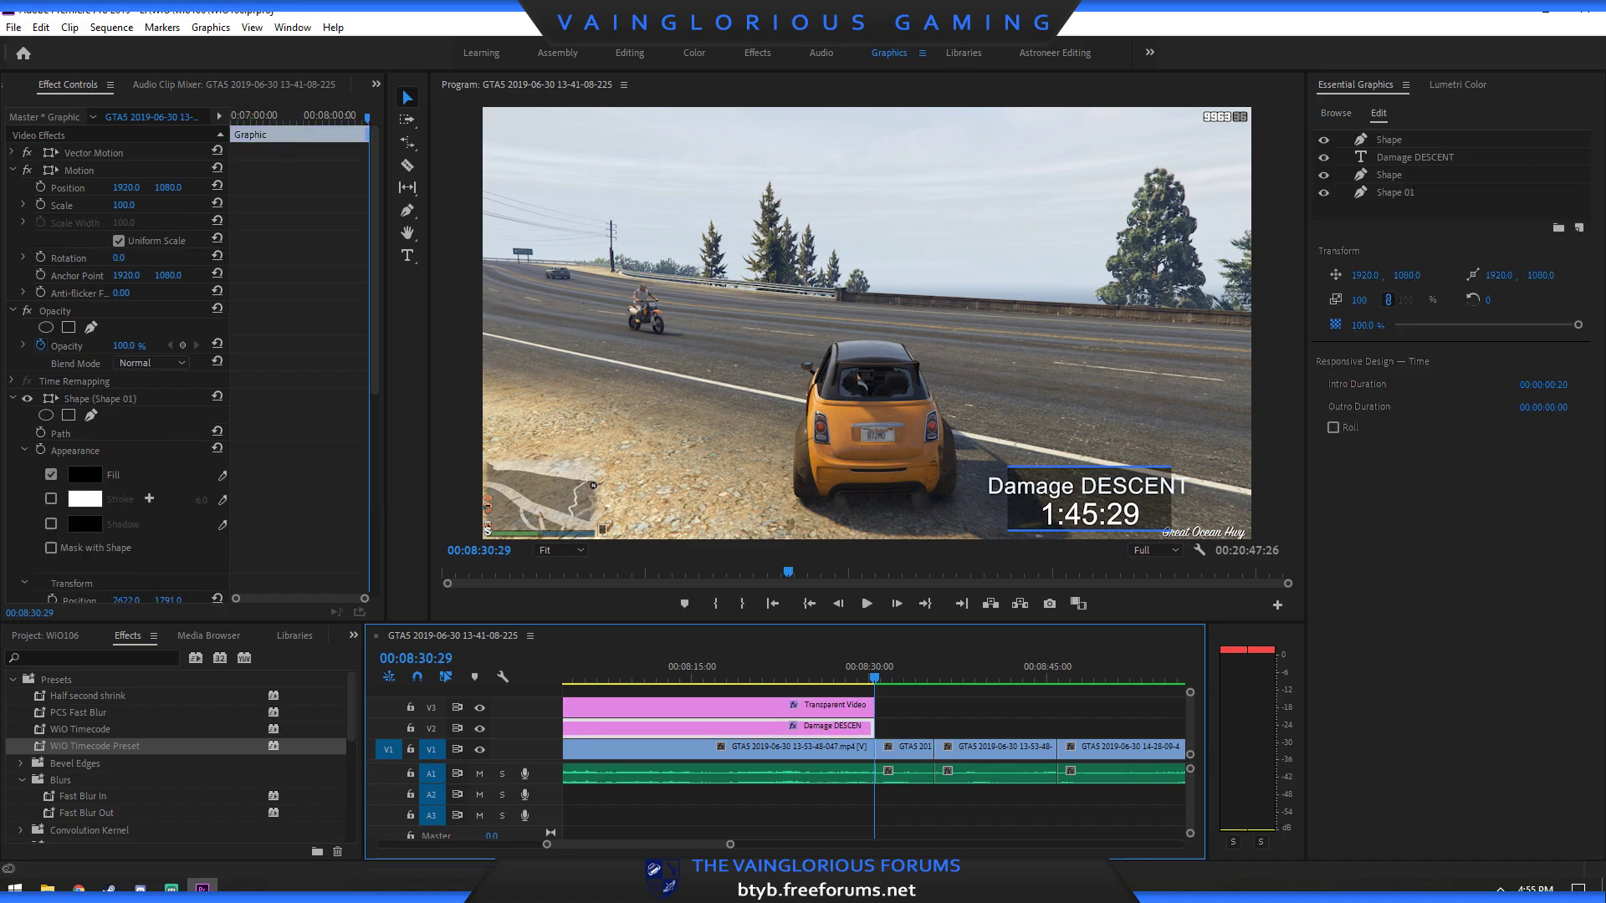
{"action": "left_click", "coordinate": [1414, 157]}
{"action": "left_click", "coordinate": [1577, 533]}
{"action": "key", "text": "Escape"}
{"action": "key", "text": "Return"}
{"action": "left_click", "coordinate": [808, 676]}
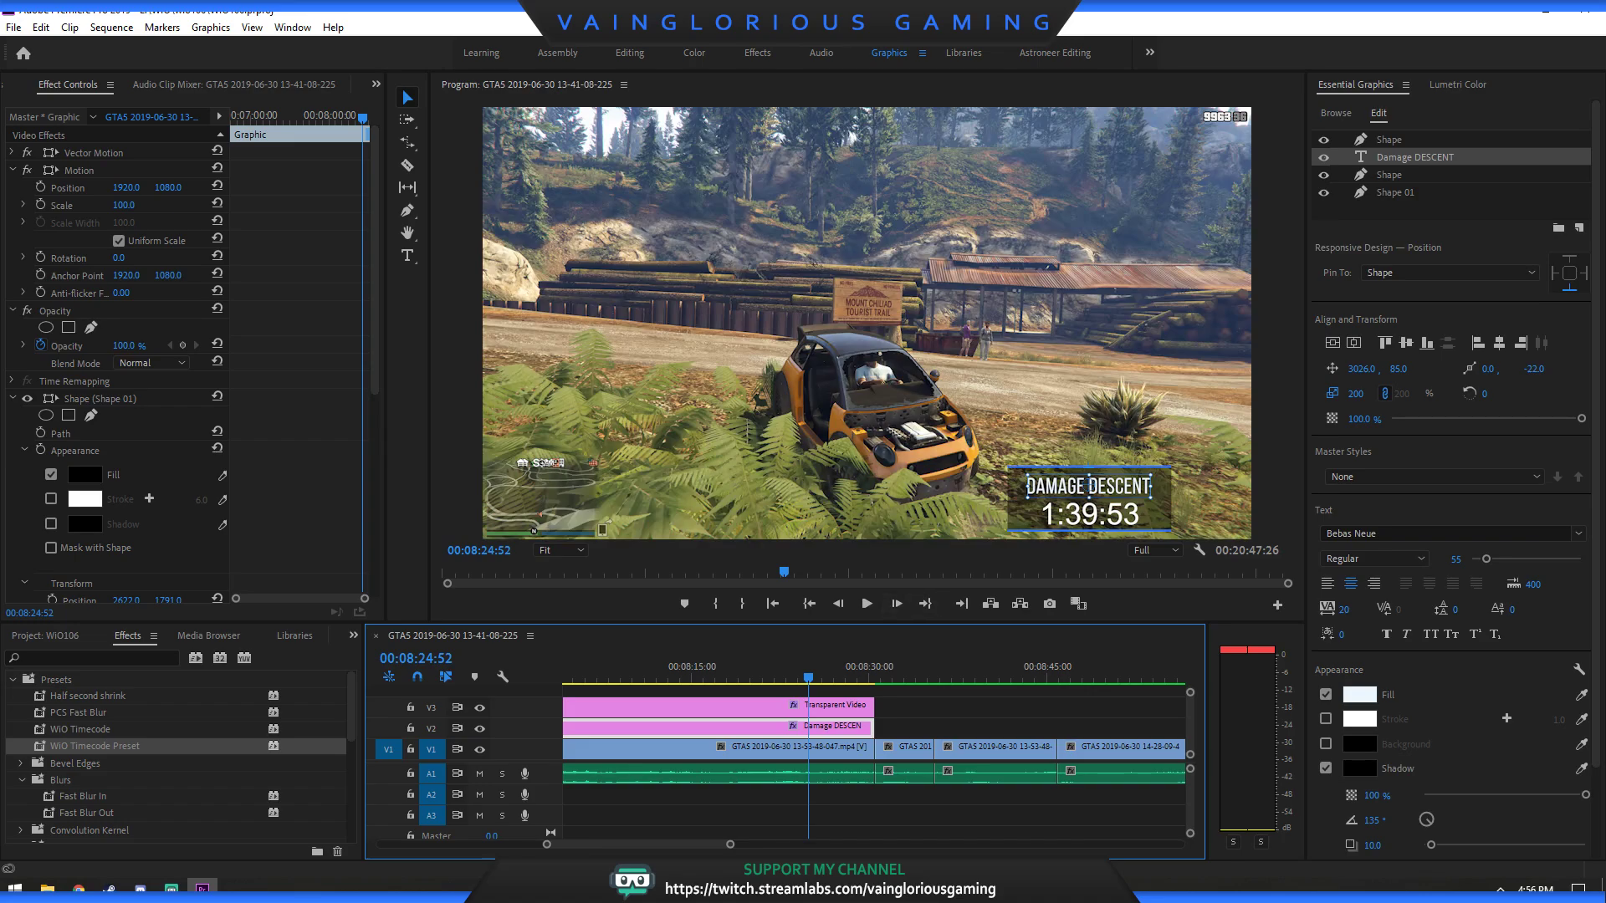
{"action": "left_click", "coordinate": [960, 604]}
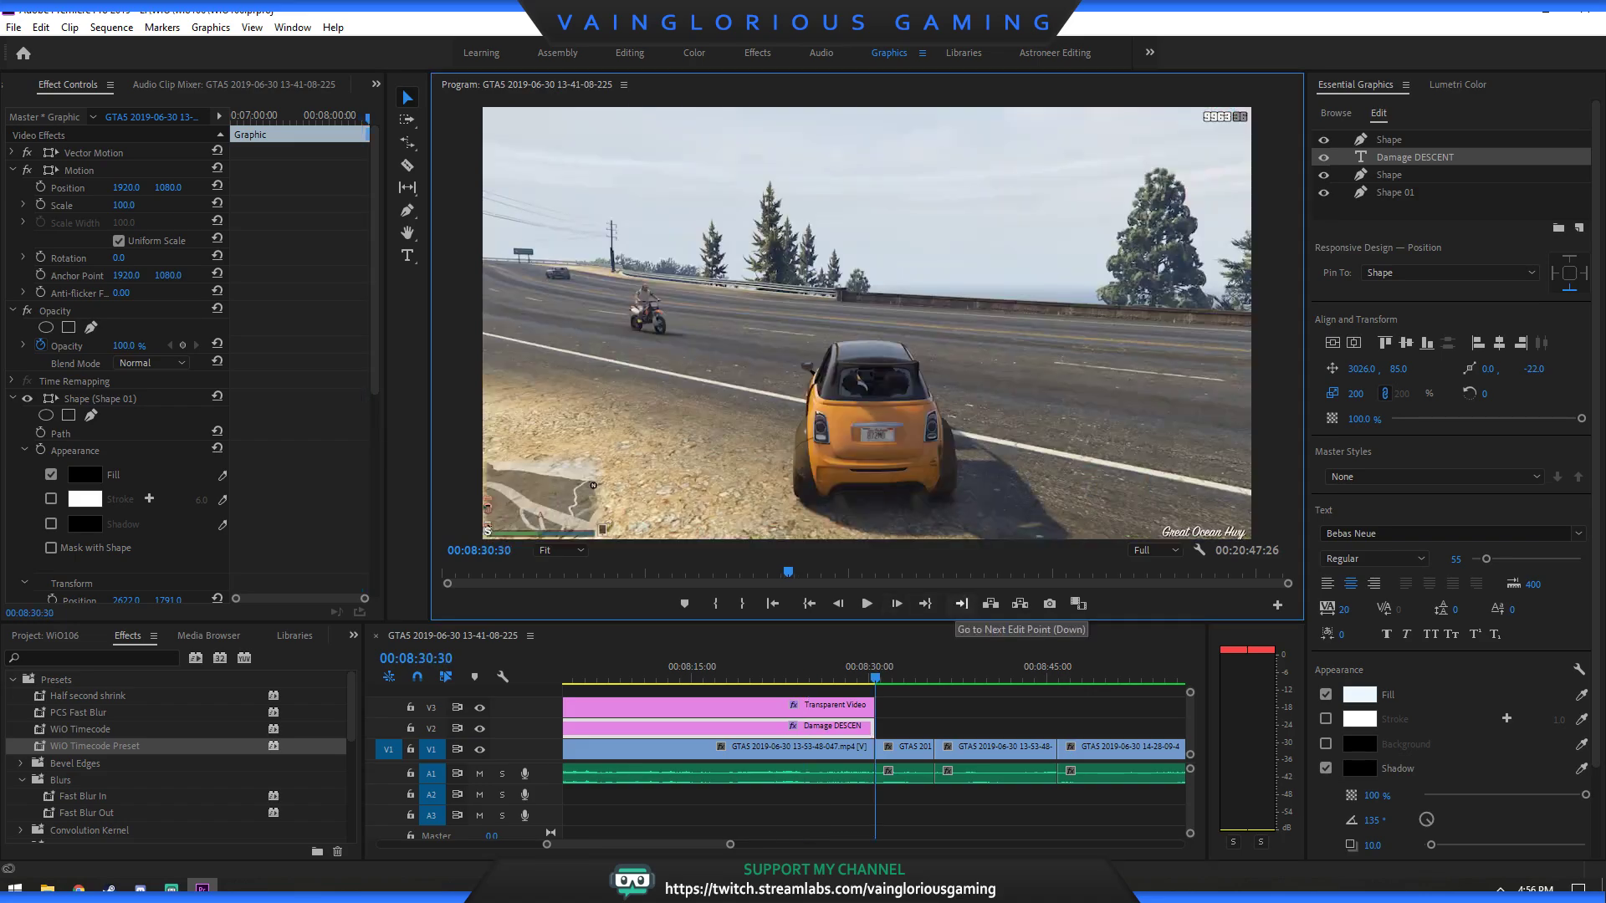
Hide the V1 video and export the frame at 00:08:30:29 as the PNG d2b, imported into the project.
{"action": "key", "text": "Left"}
{"action": "left_click", "coordinate": [480, 749]}
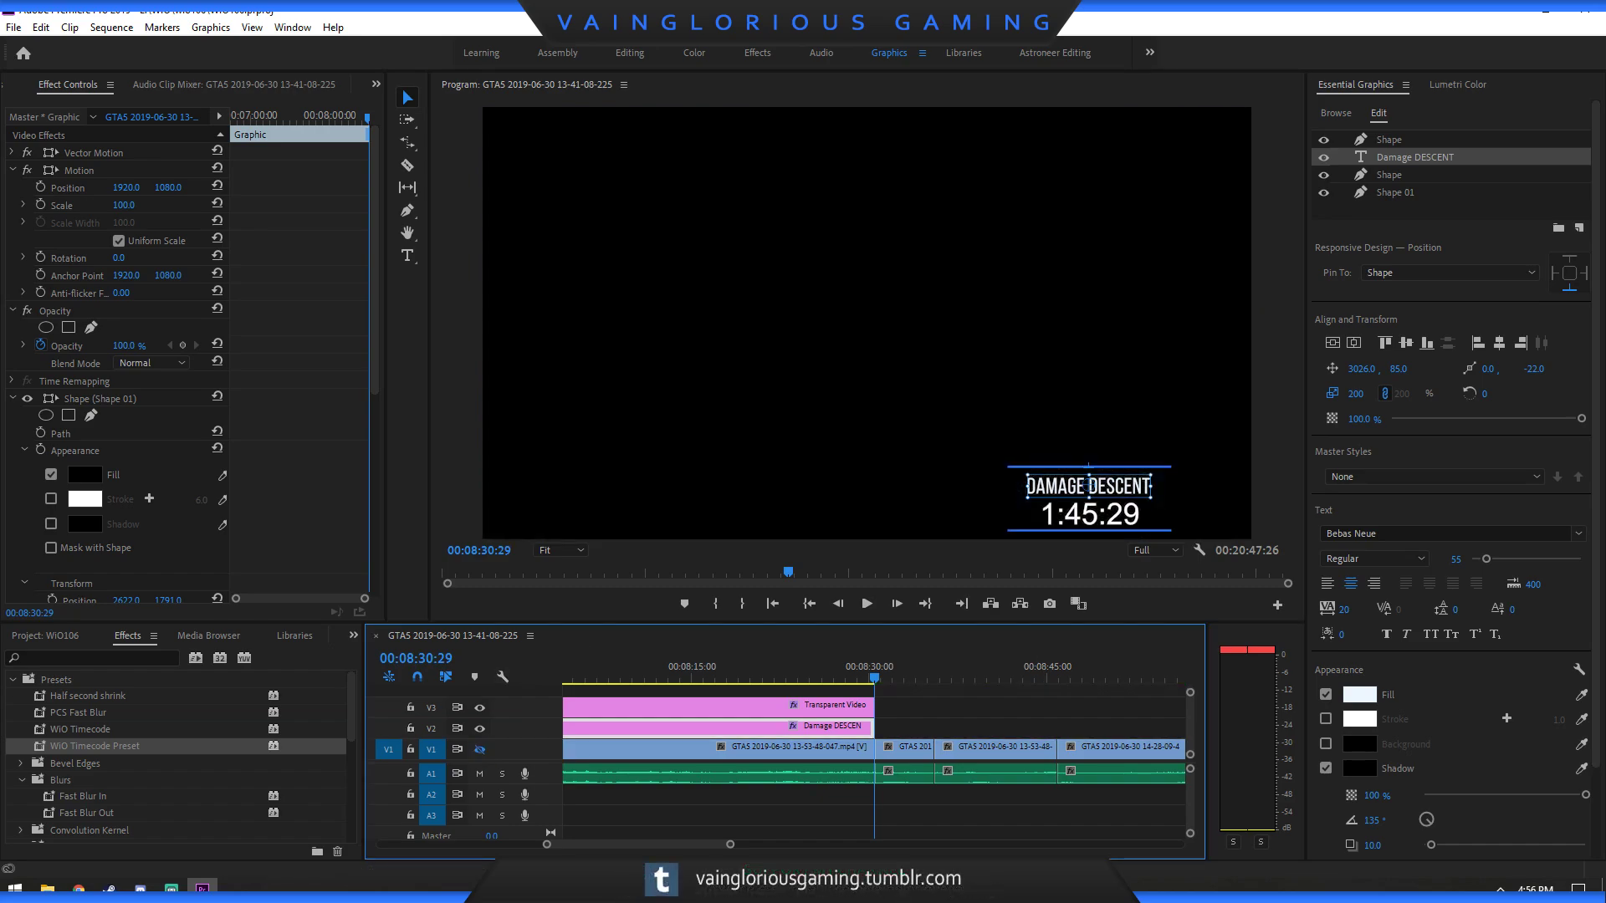
{"action": "left_click", "coordinate": [1050, 603]}
{"action": "type", "text": "d2"}
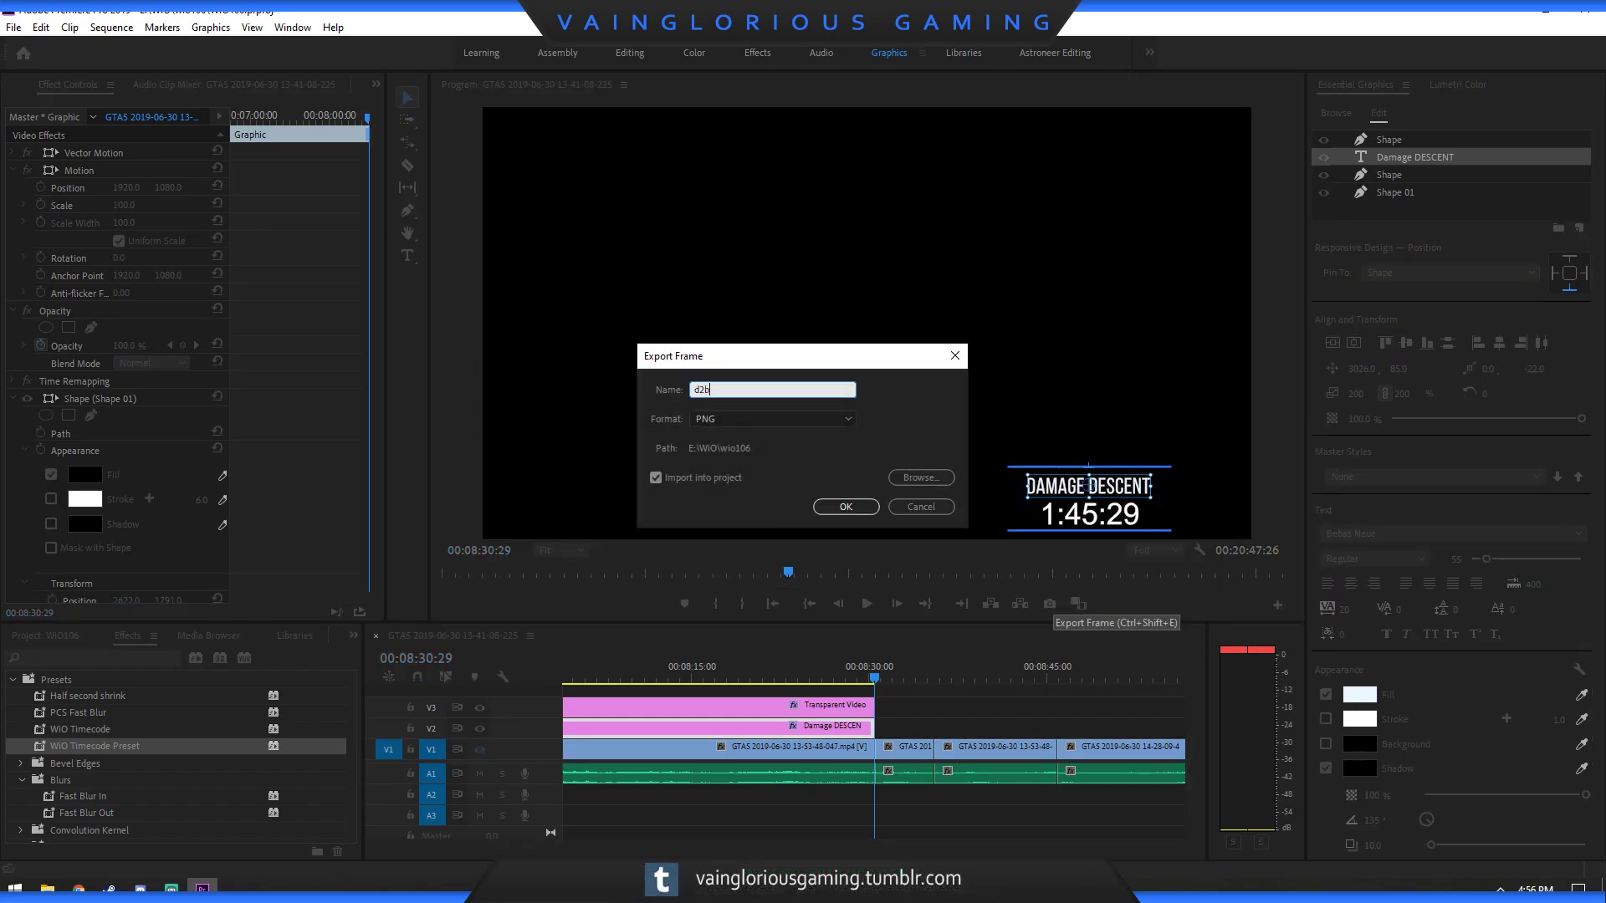
{"action": "type", "text": "b"}
{"action": "key", "text": "Return"}
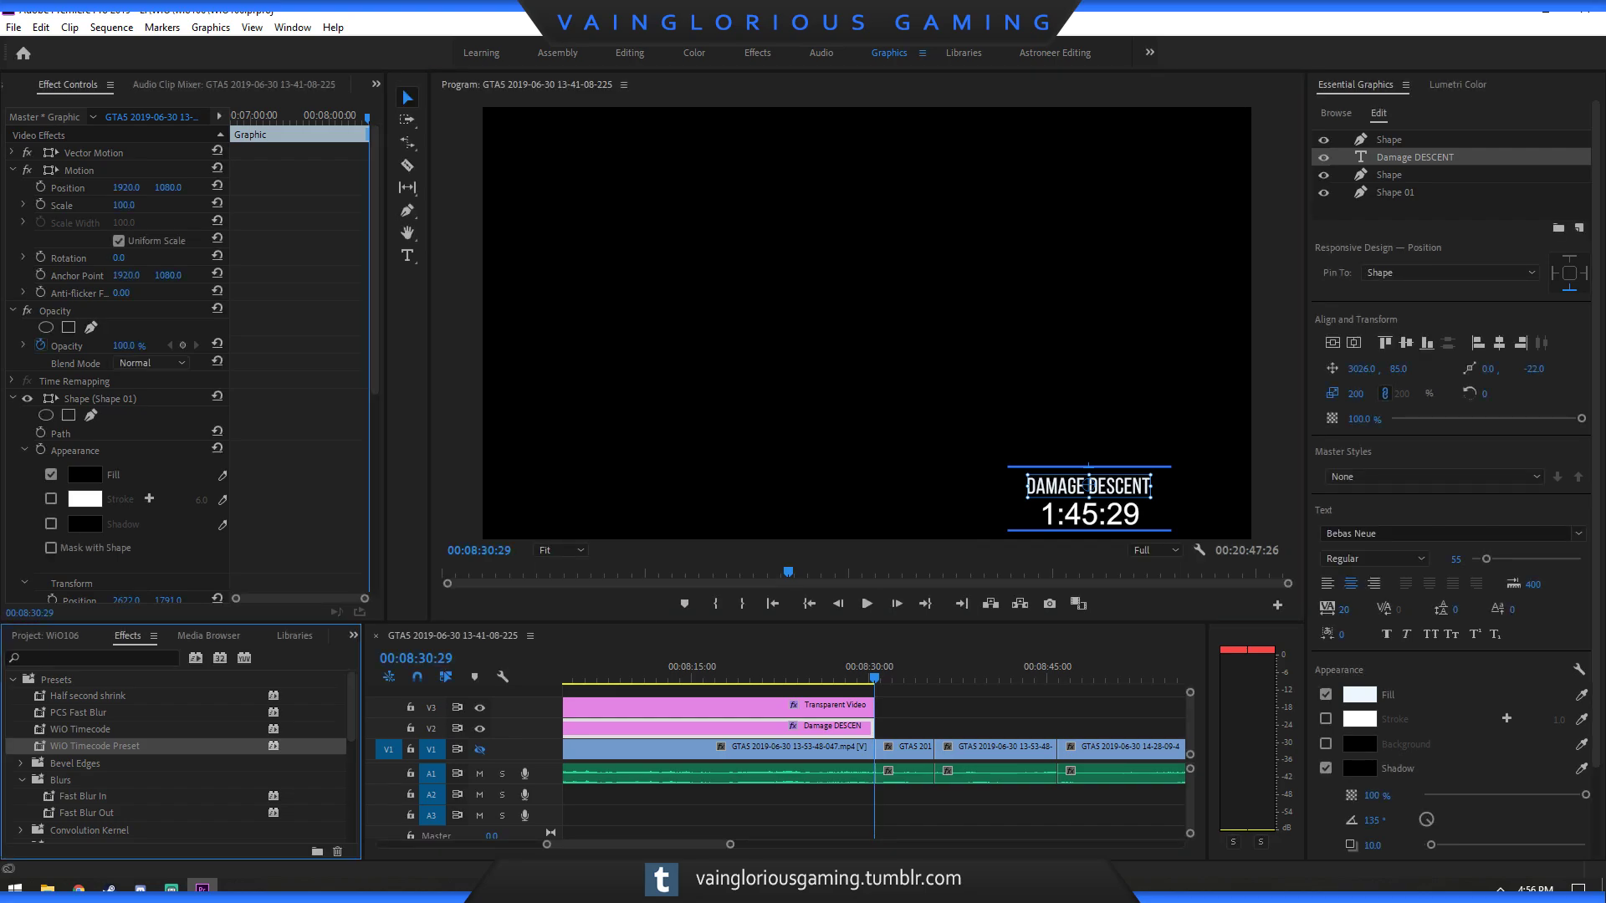
Place d2b.png on V2 directly after the Damage DESCENT graphic, show the V1 video again, and save the project.
{"action": "key", "text": "shift+8"}
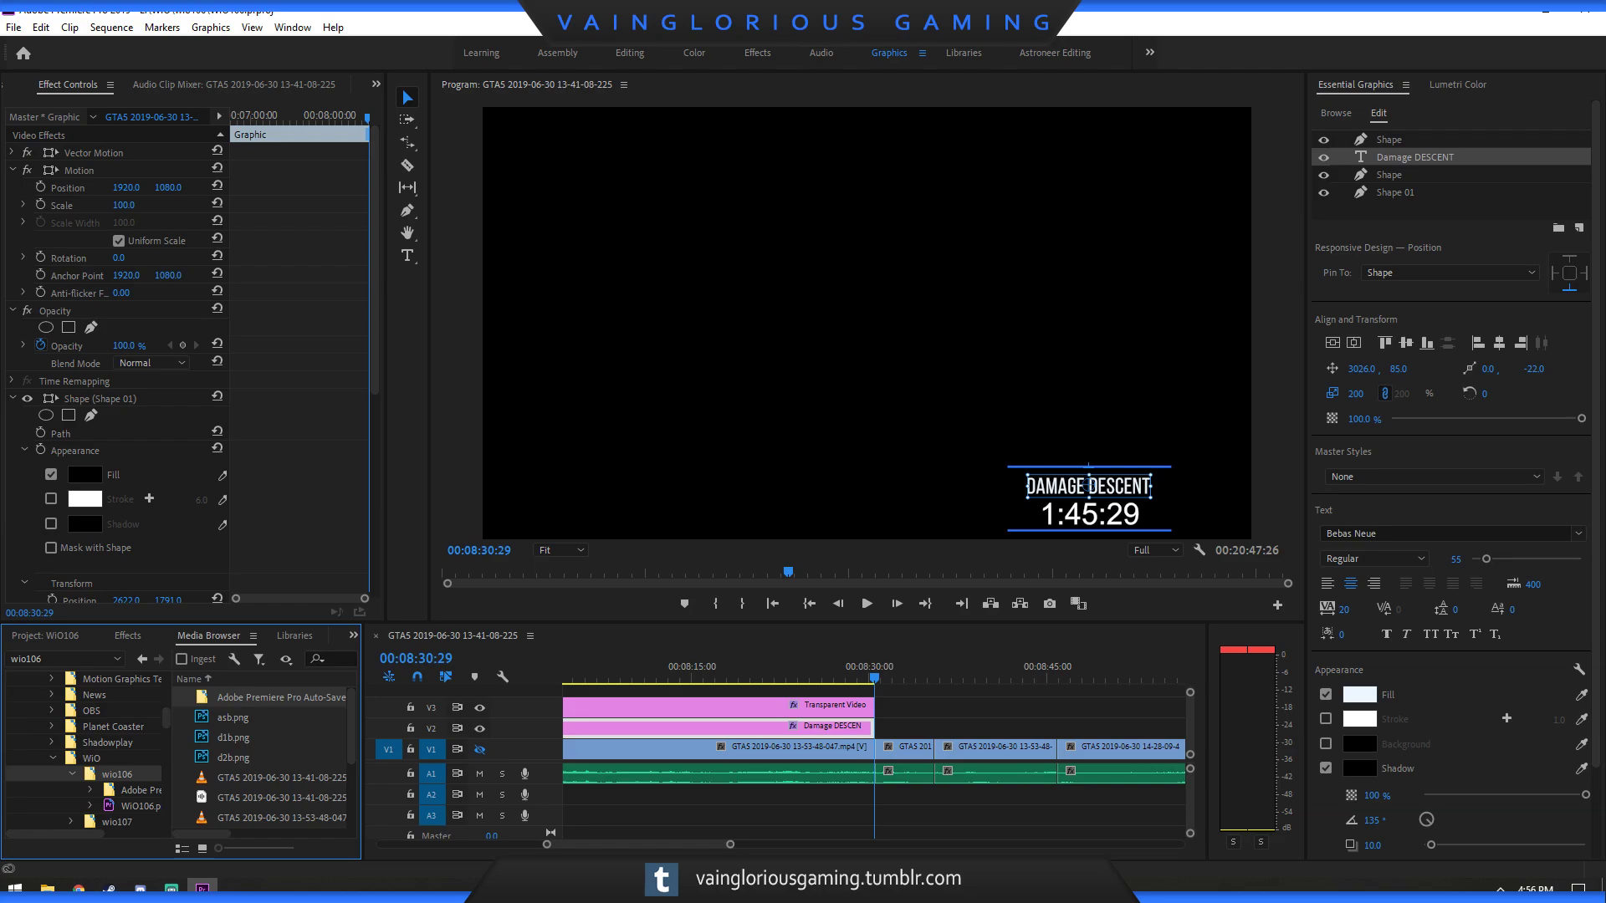
{"action": "left_click_drag", "start_coordinate": [233, 757], "coordinate": [887, 728]}
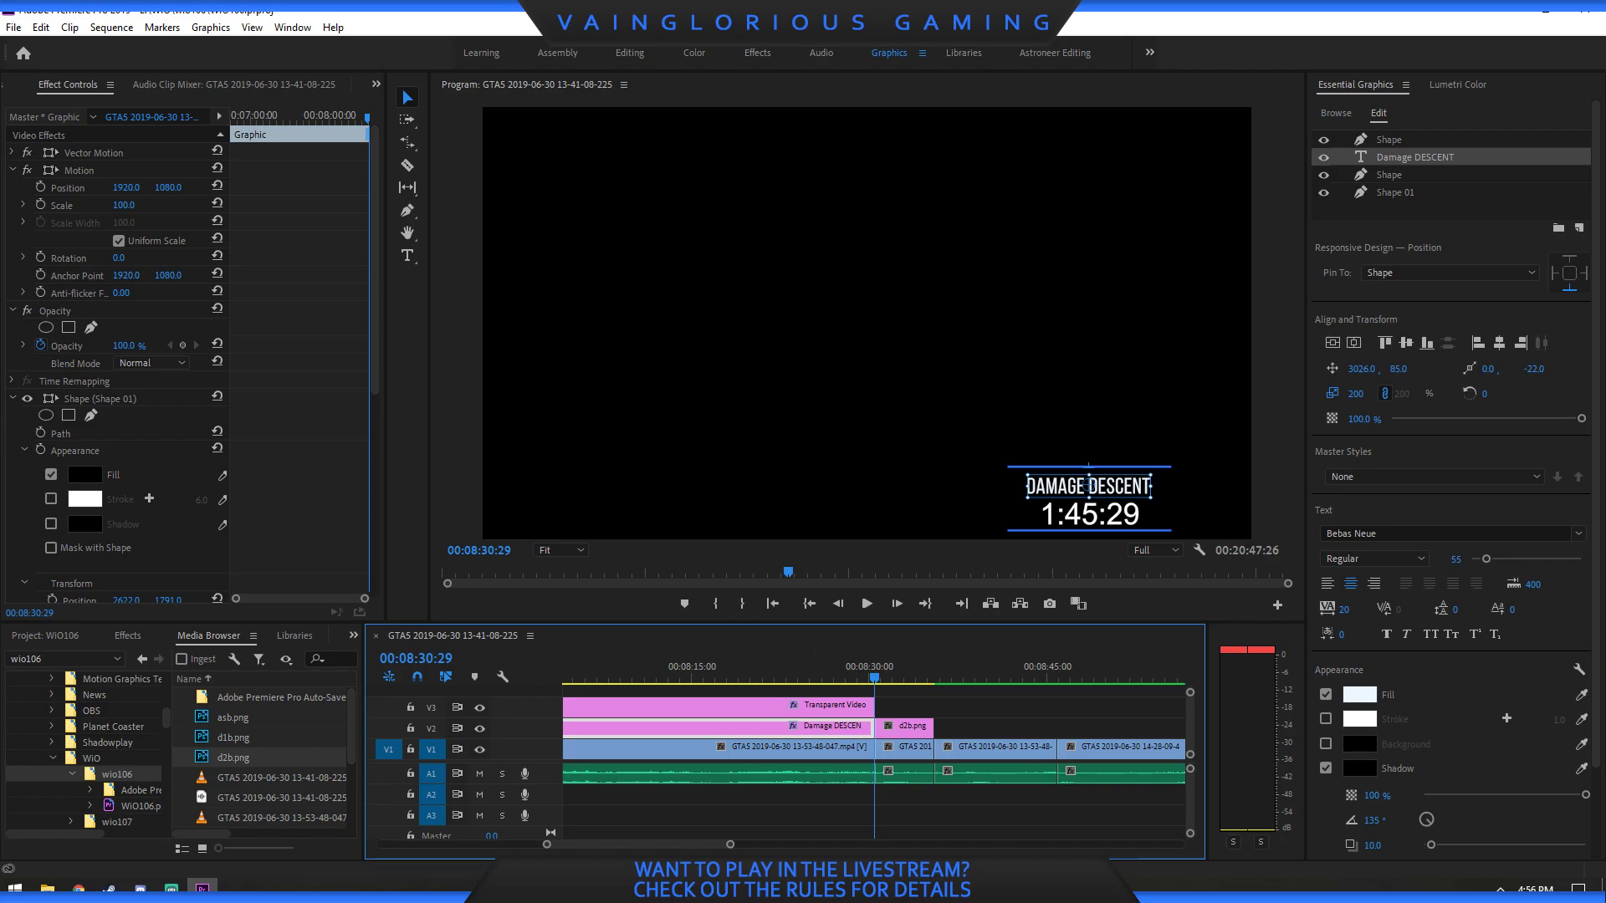
{"action": "key", "text": "minus"}
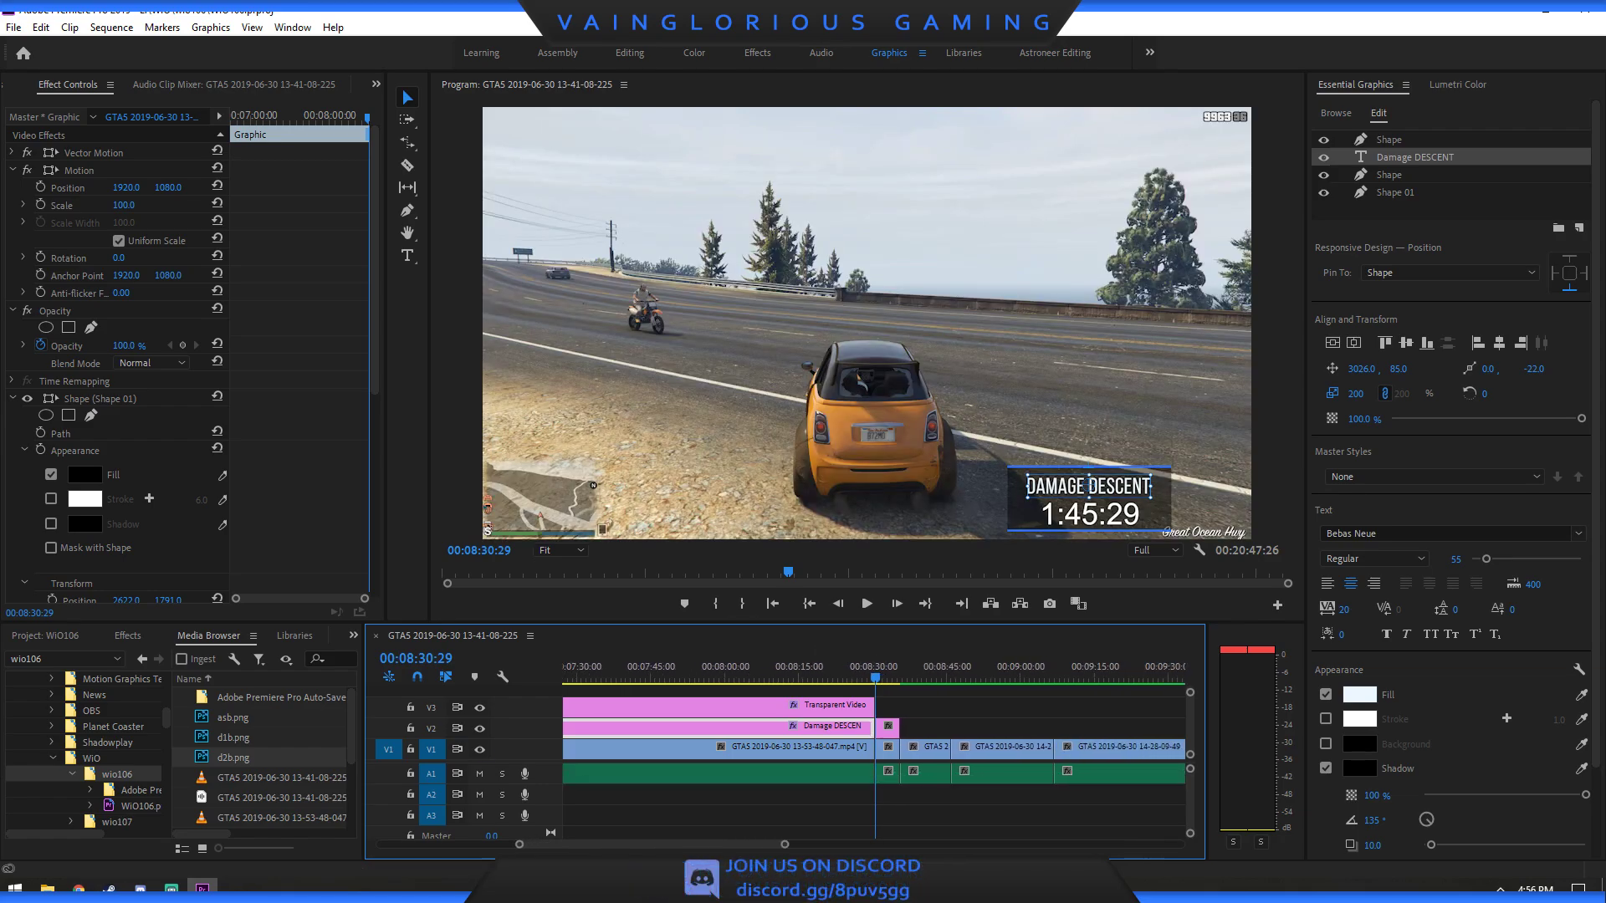
{"action": "key", "text": "equal"}
{"action": "left_click_drag", "start_coordinate": [875, 677], "coordinate": [682, 676]}
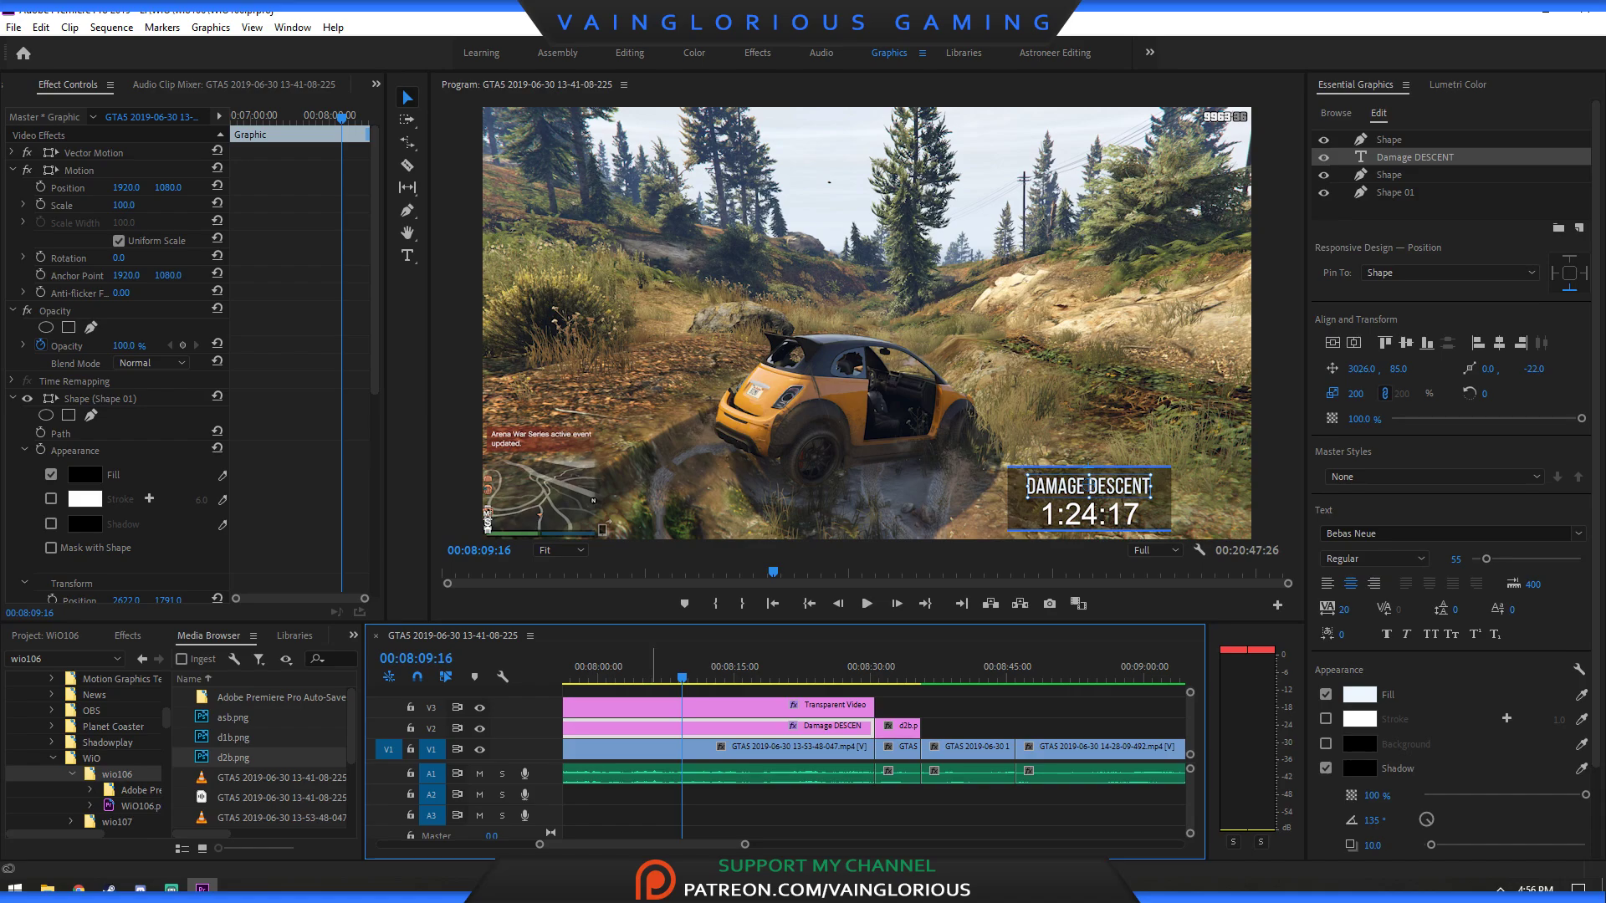
{"action": "key", "text": "ctrl+s"}
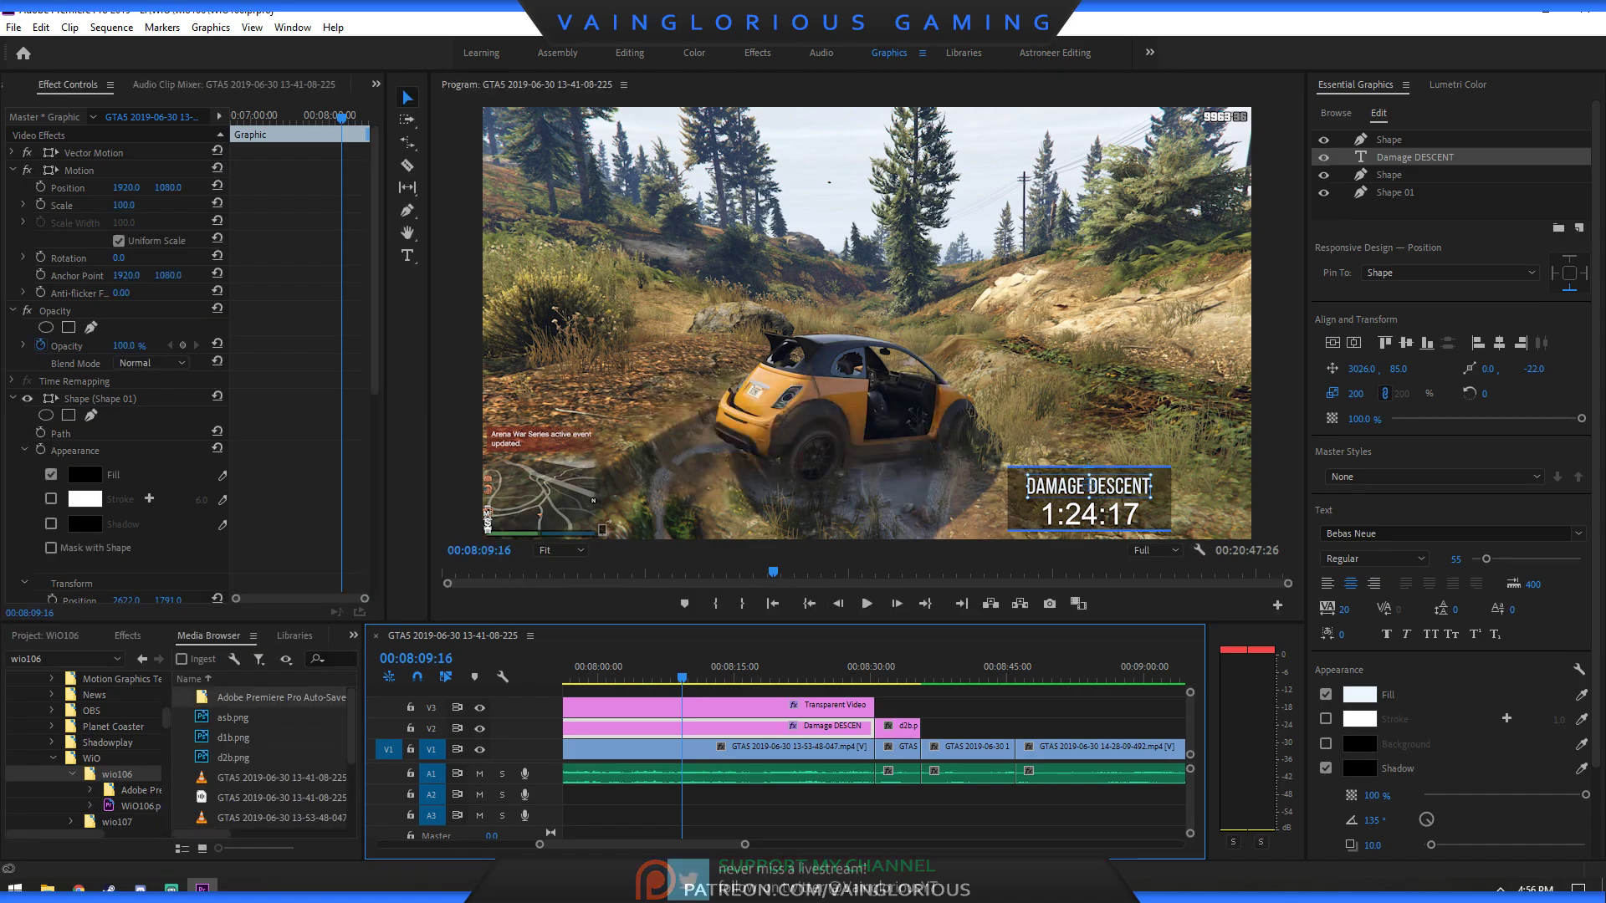
Play the sequence from 00:08:09:16 to check the damage descent timer and its frozen end time.
{"action": "left_click", "coordinate": [866, 603]}
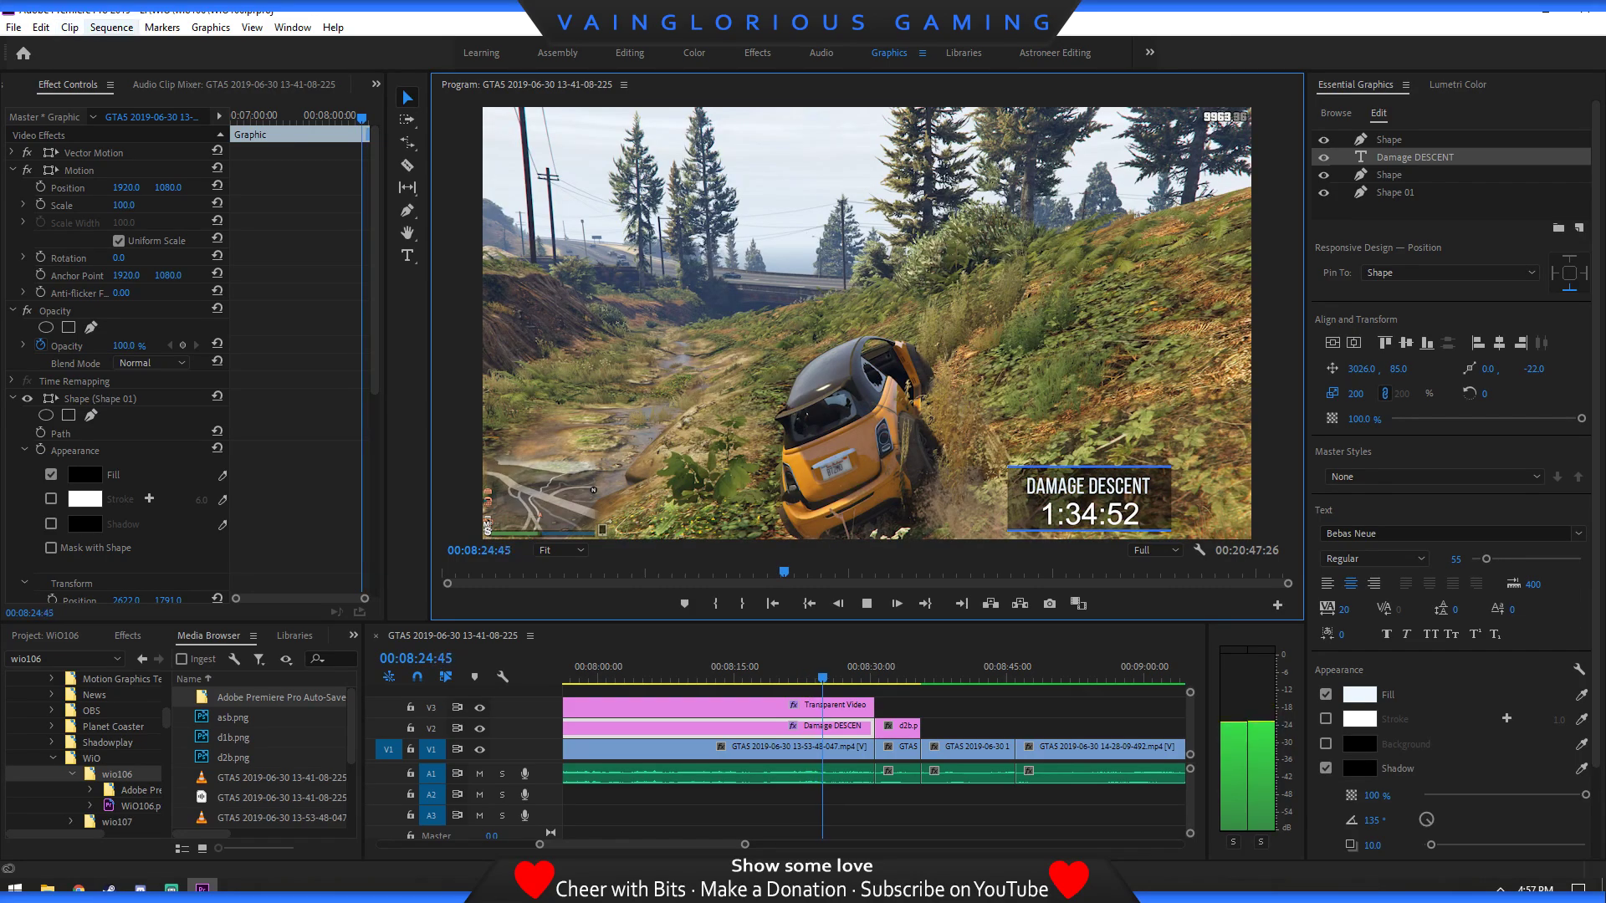
{"action": "left_click", "coordinate": [111, 27]}
{"action": "key", "text": "Escape"}
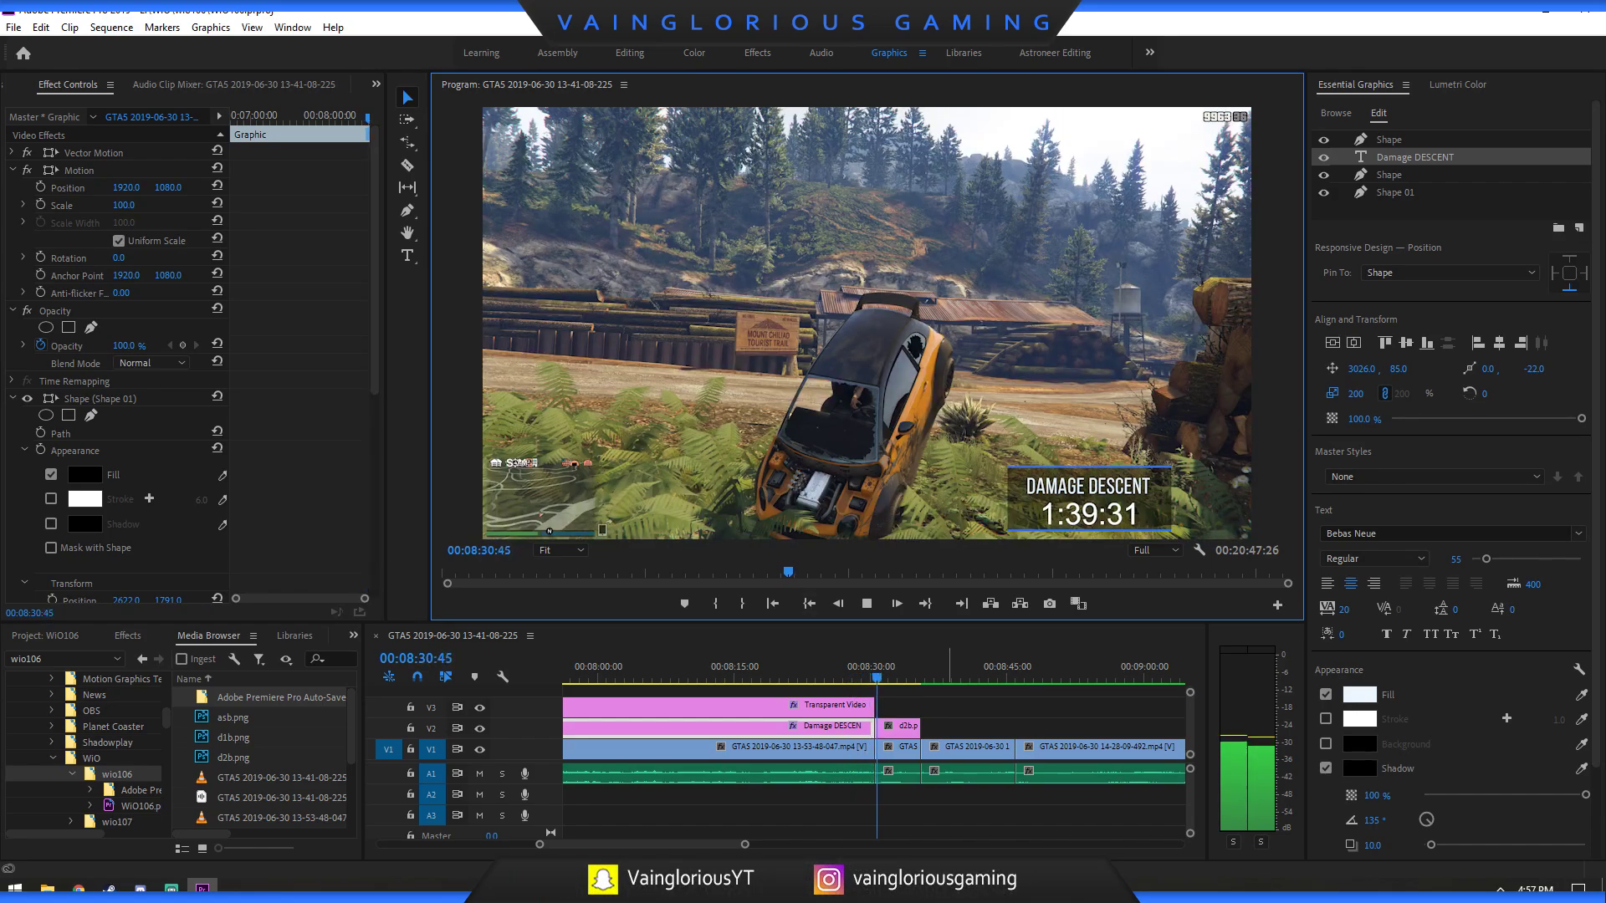
{"action": "key", "text": "space"}
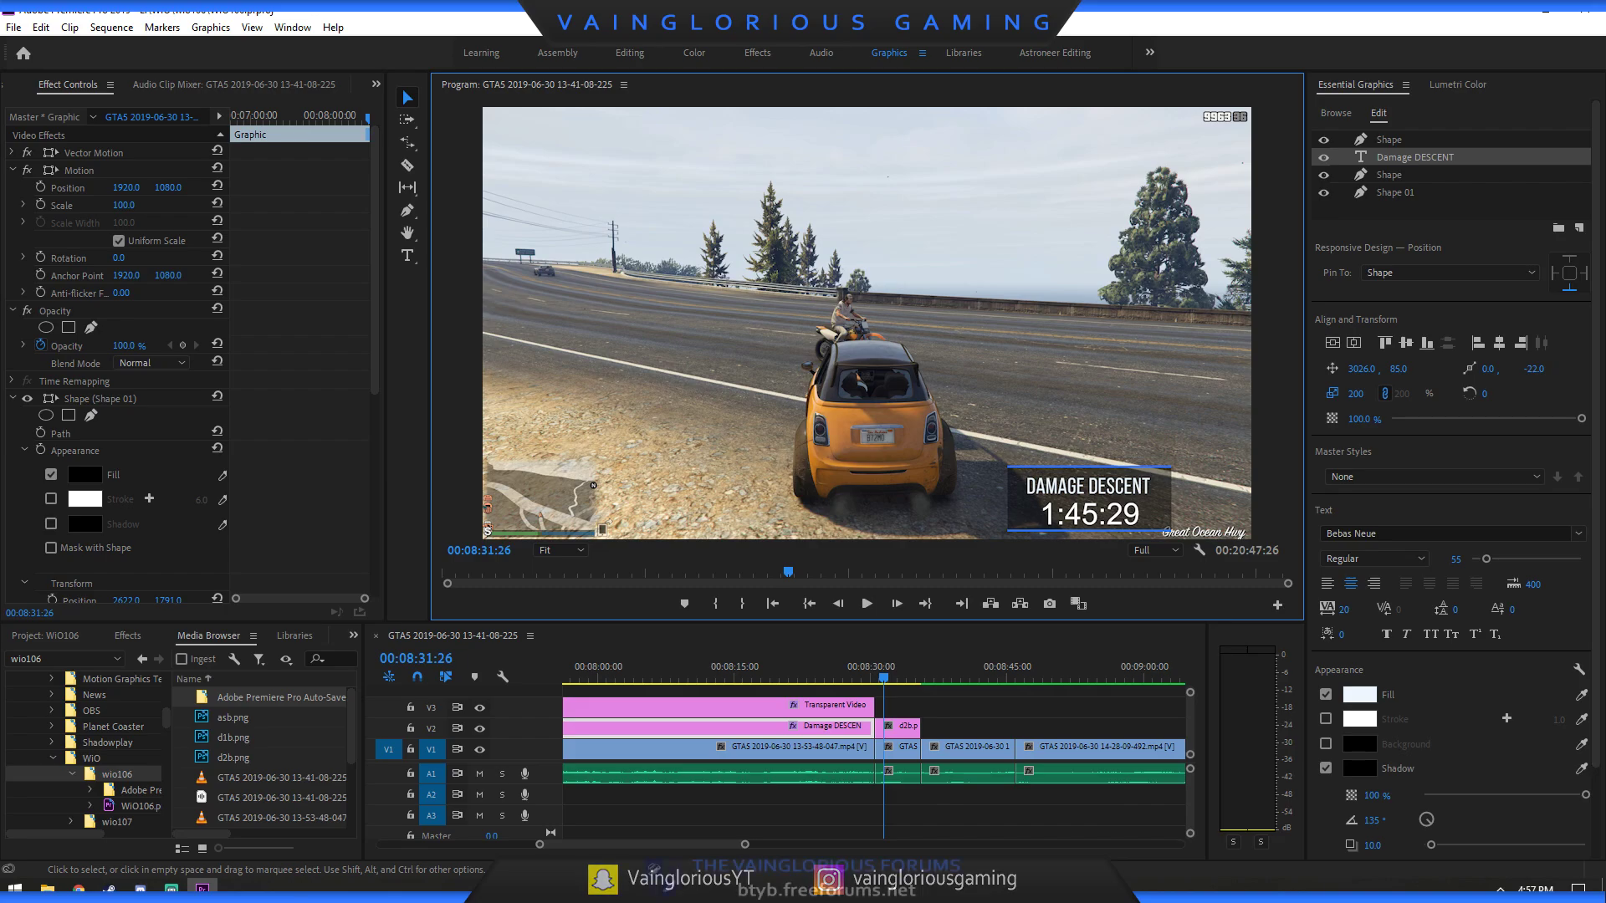
{"action": "key", "text": "space"}
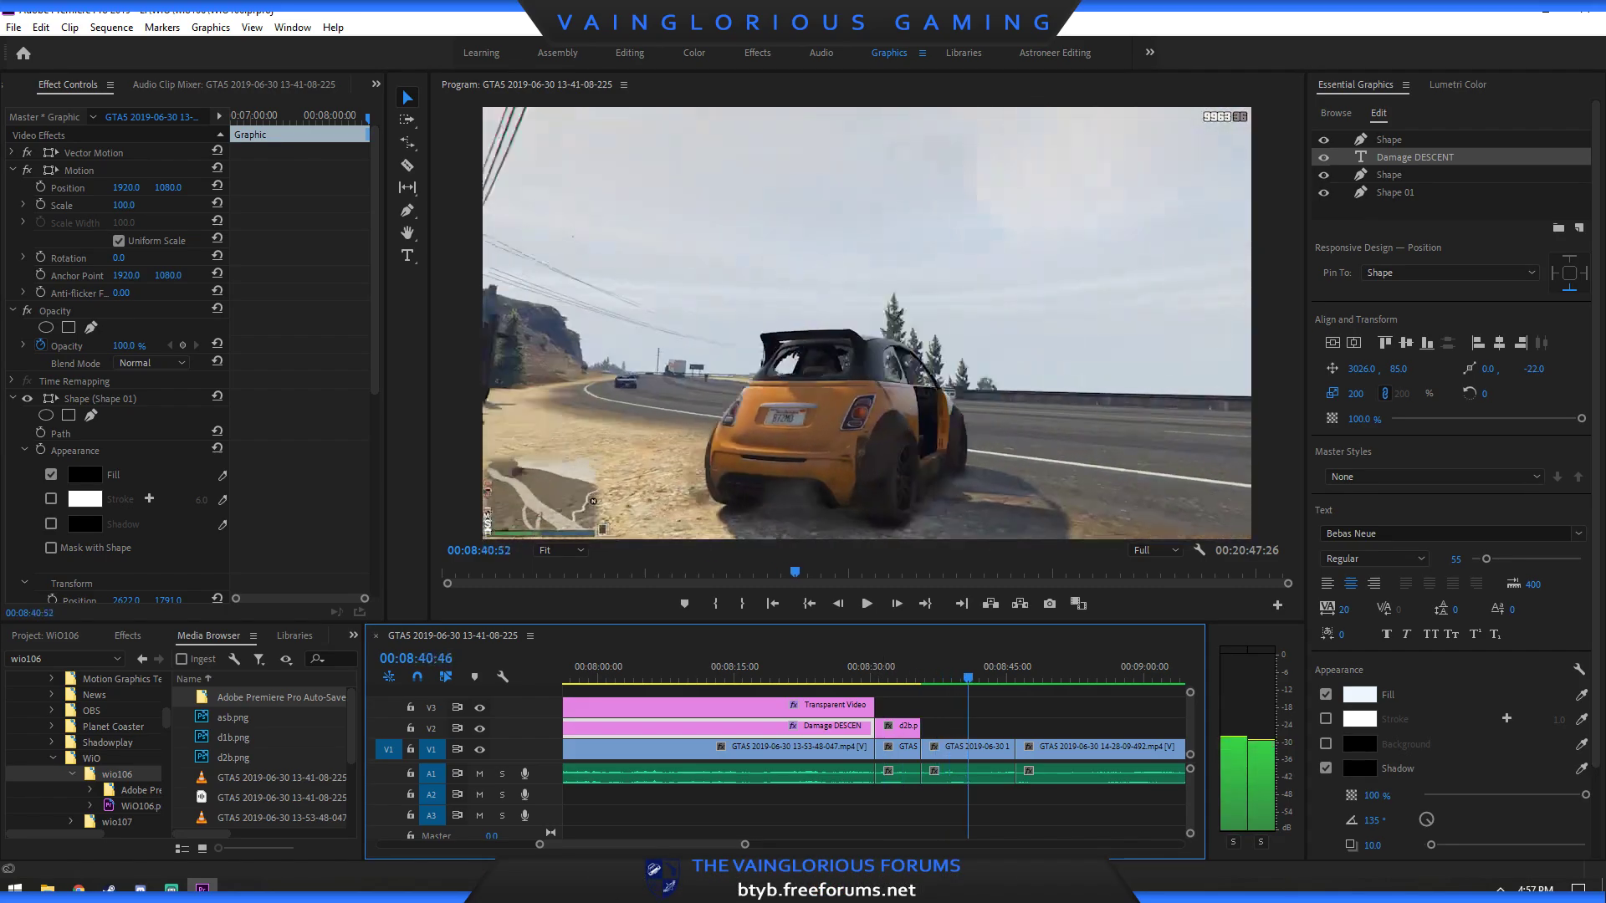
Add the DAMAGE list graphic template to V2 directly after d2b.png.
{"action": "mouse_move", "coordinate": [993, 677]}
{"action": "left_mouse_down"}
{"action": "mouse_move", "coordinate": [1006, 677]}
{"action": "mouse_move", "coordinate": [937, 678]}
{"action": "mouse_move", "coordinate": [1000, 677]}
{"action": "mouse_move", "coordinate": [950, 678]}
{"action": "mouse_move", "coordinate": [964, 678]}
{"action": "left_mouse_up"}
{"action": "left_click", "coordinate": [1334, 113]}
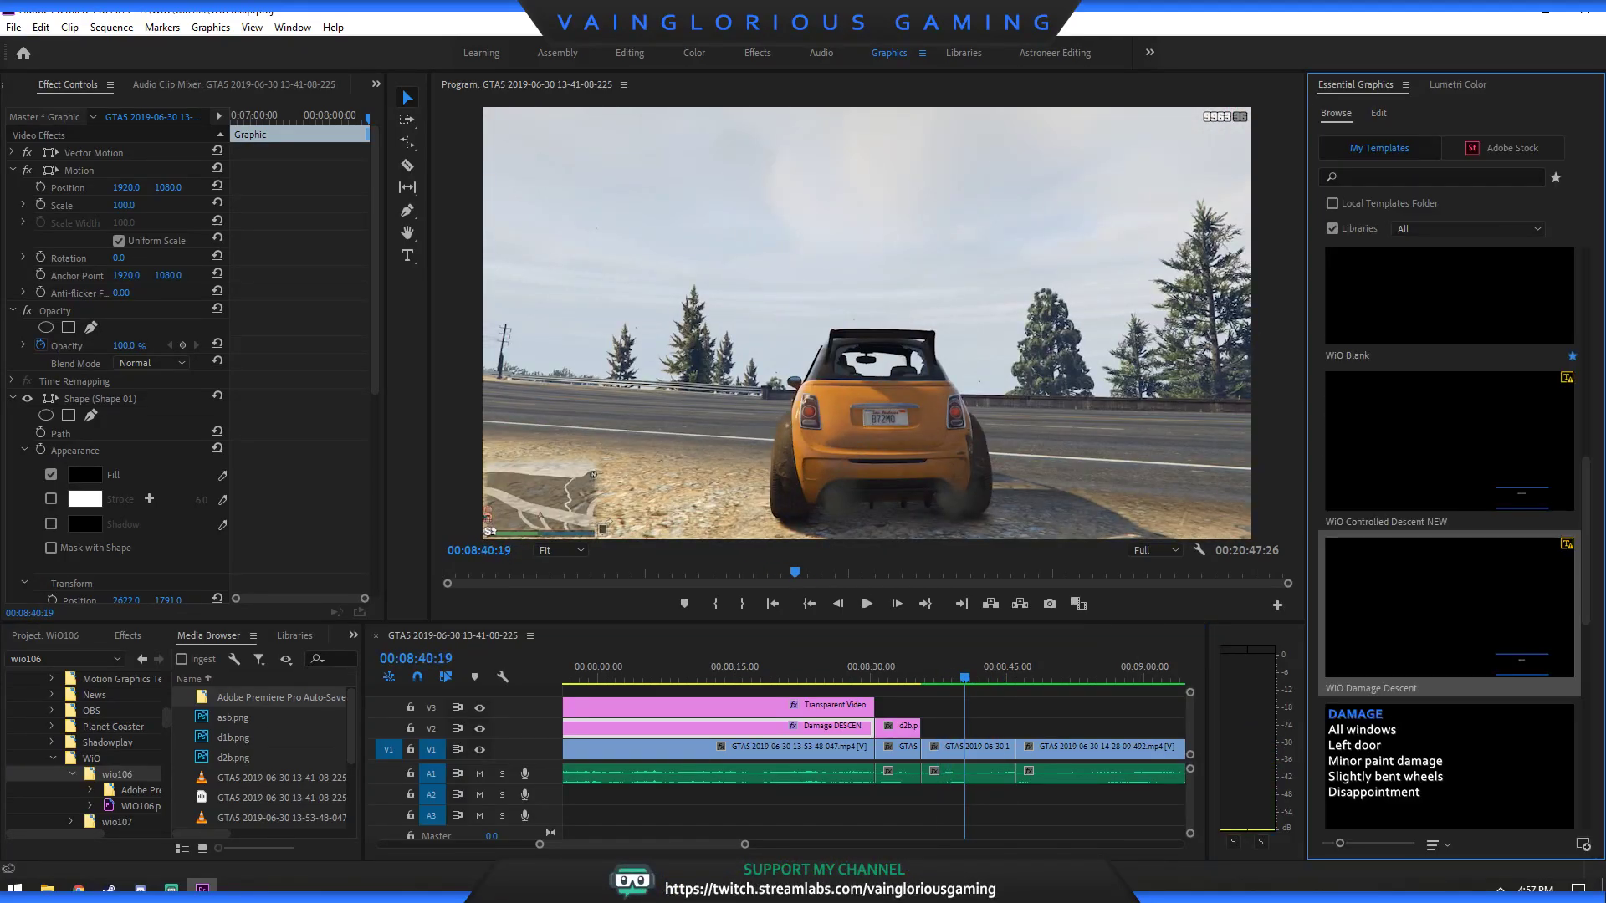
{"action": "left_click_drag", "start_coordinate": [1447, 611], "coordinate": [1013, 727]}
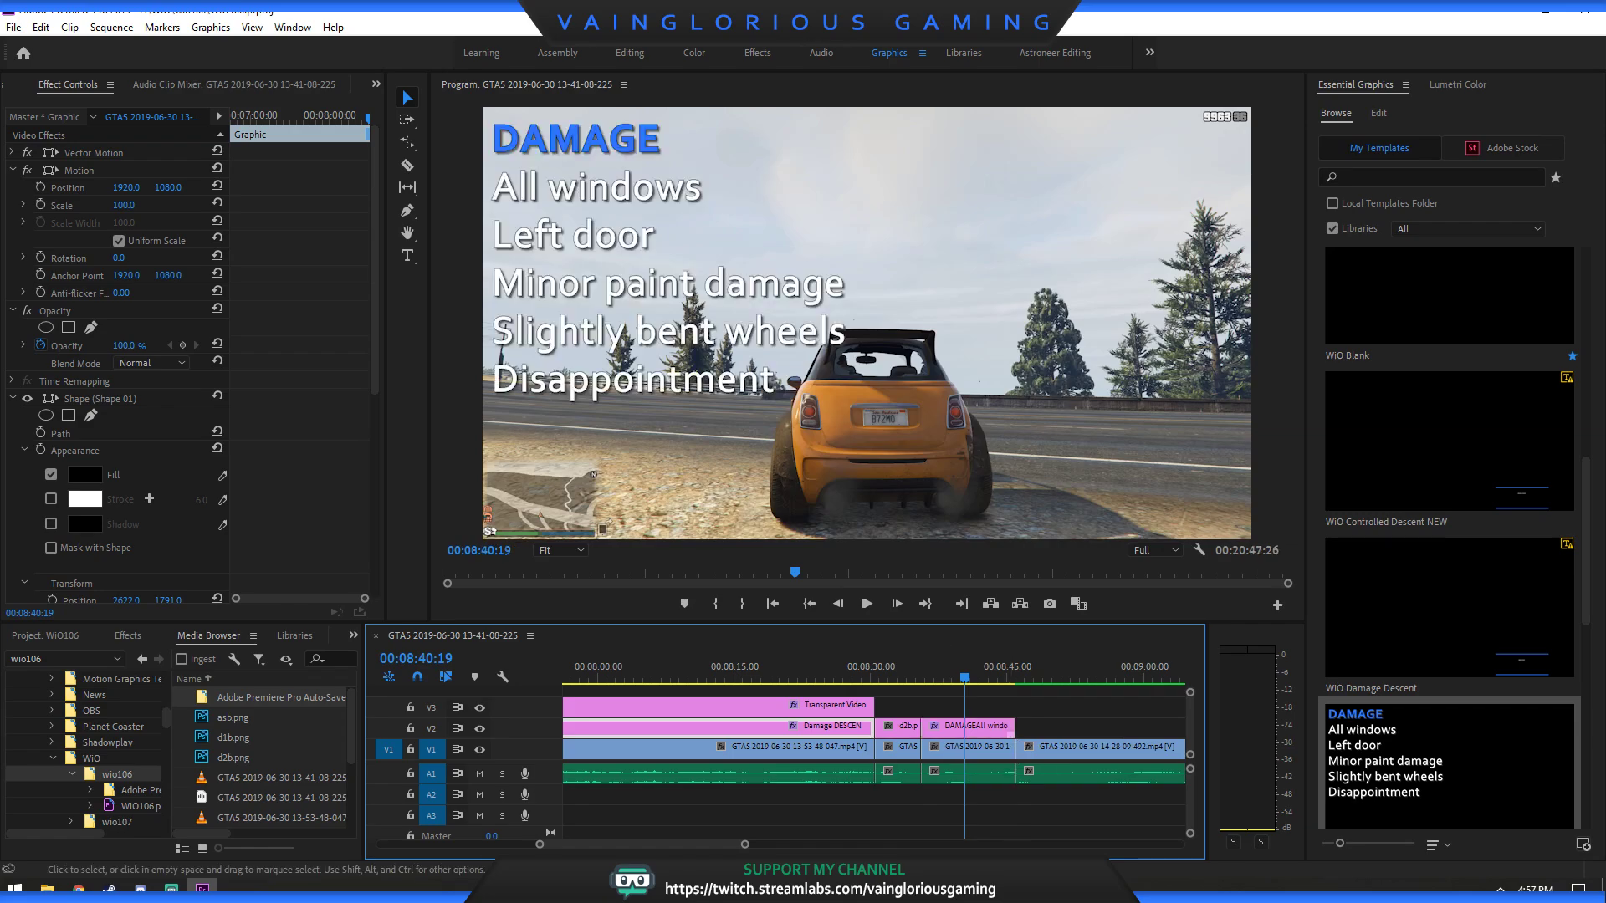
Shorten the DAMAGE graphic to end slightly before the V1 edit and select the damage lines under its heading.
{"action": "left_click", "coordinate": [407, 256]}
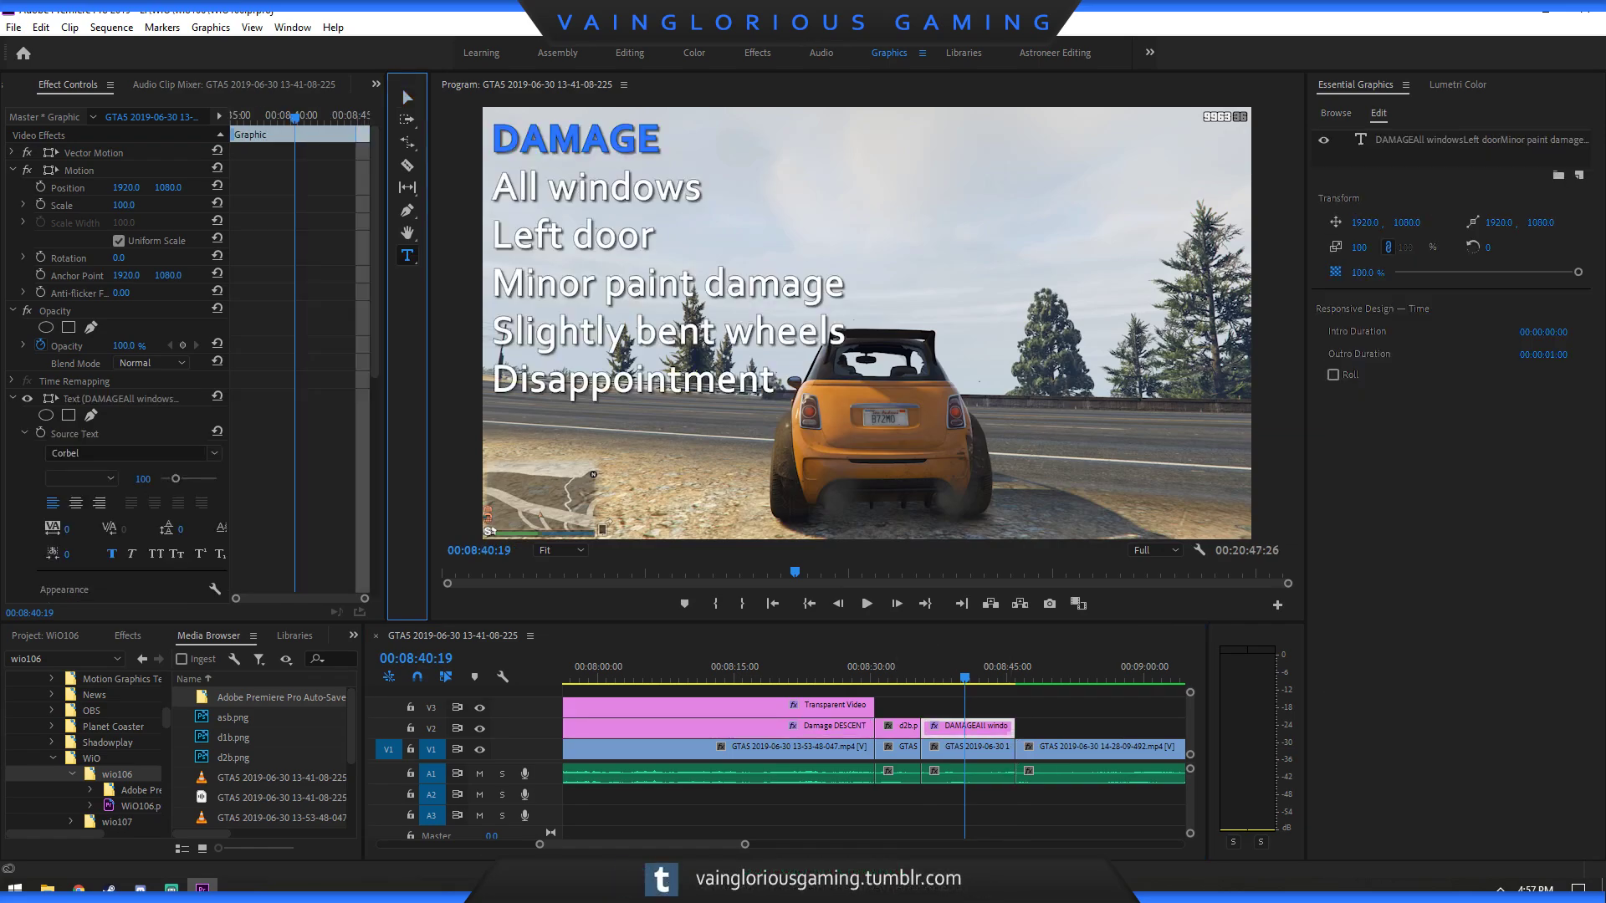
{"action": "left_click", "coordinate": [667, 284]}
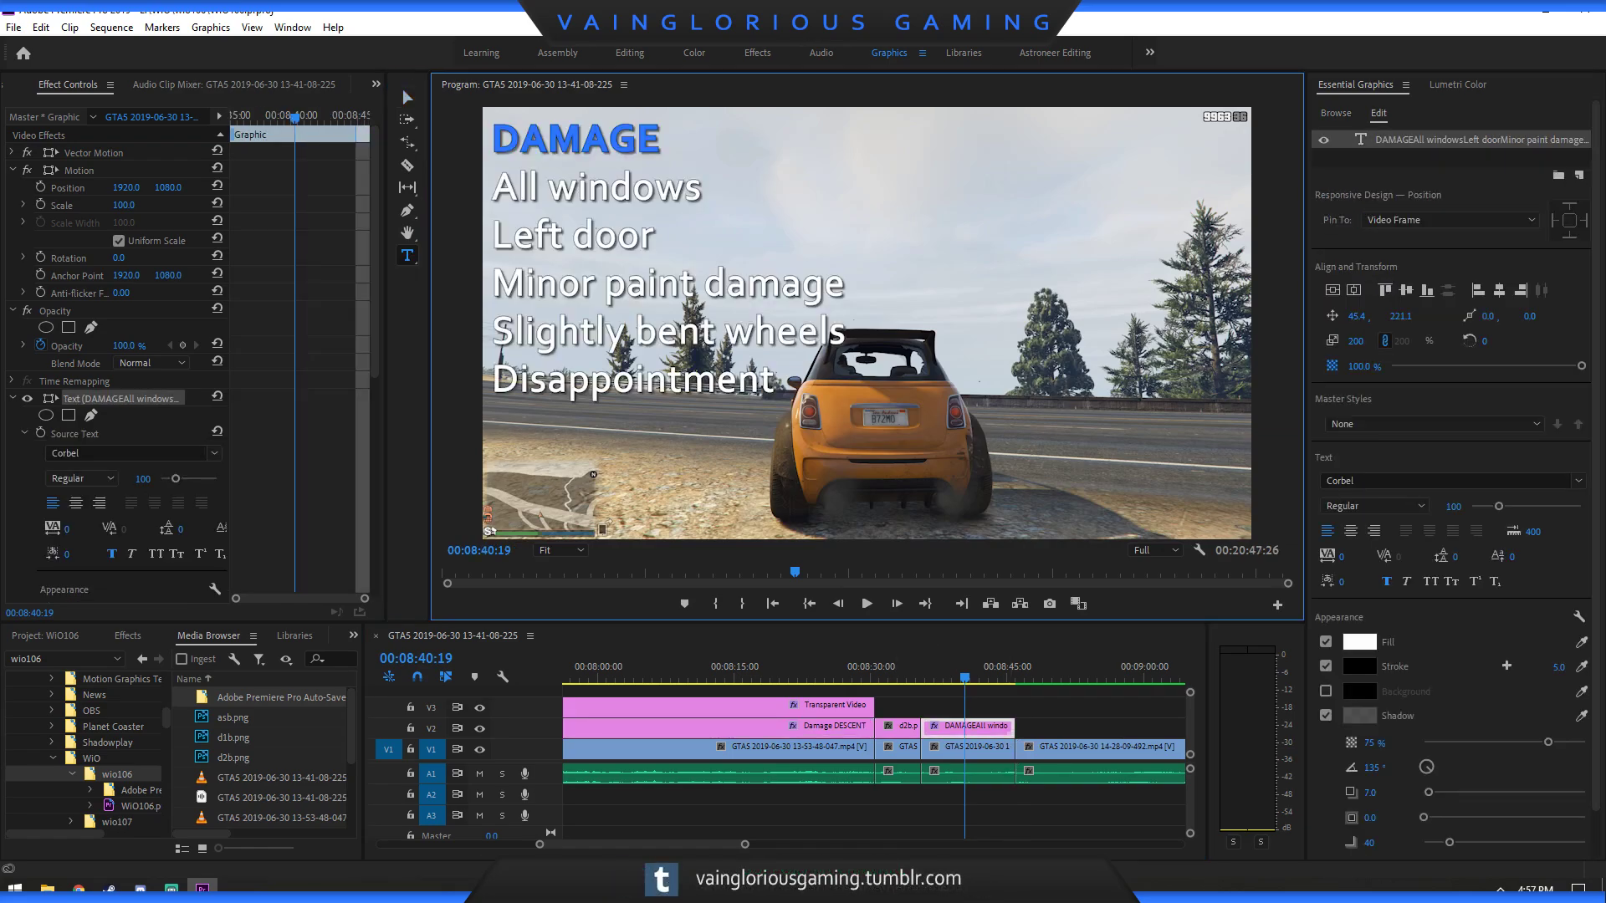
{"action": "left_click_drag", "start_coordinate": [965, 673], "coordinate": [936, 673]}
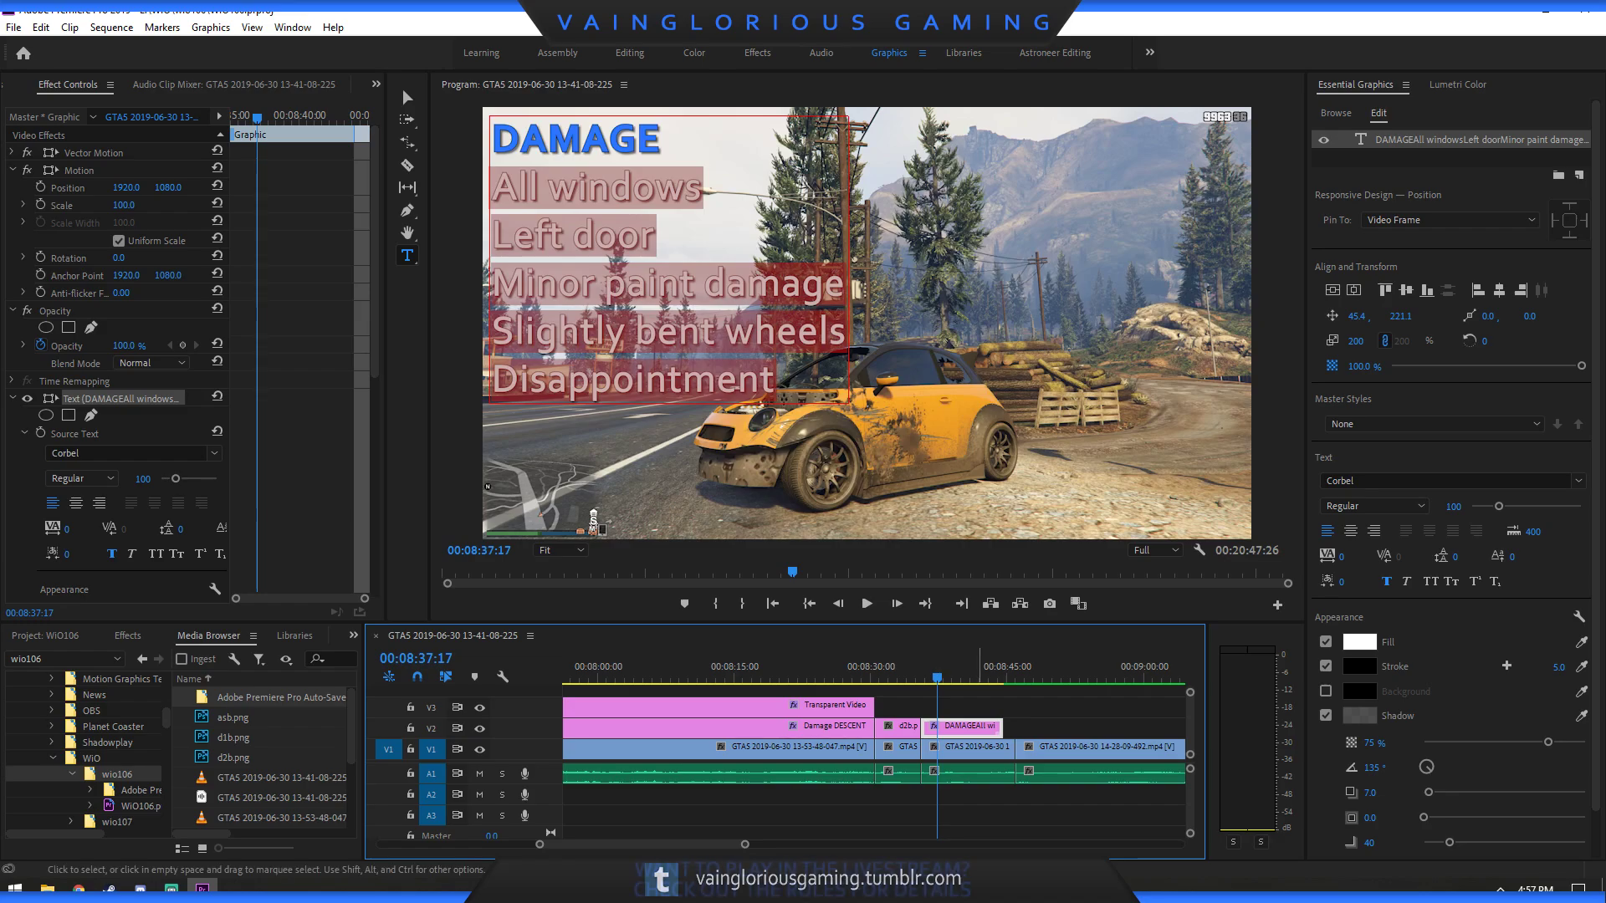
Delete the DAMAGE graphic from V2, play the vehicle footage without it, save, and return to 00:08:40:02.
{"action": "key", "text": "Delete"}
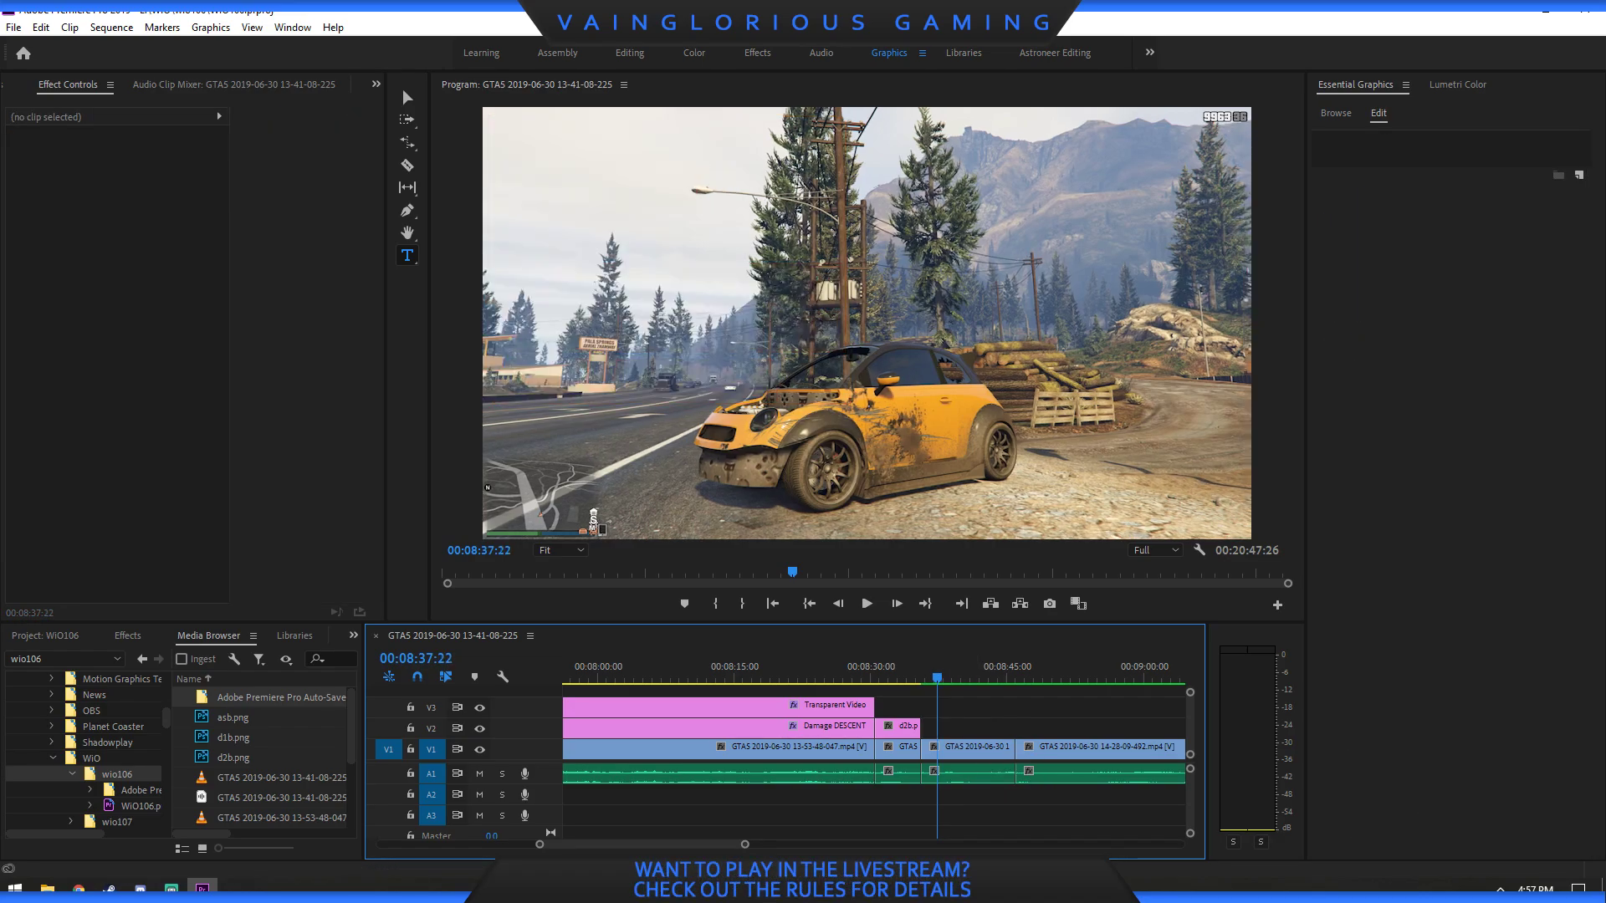
{"action": "key", "text": "space"}
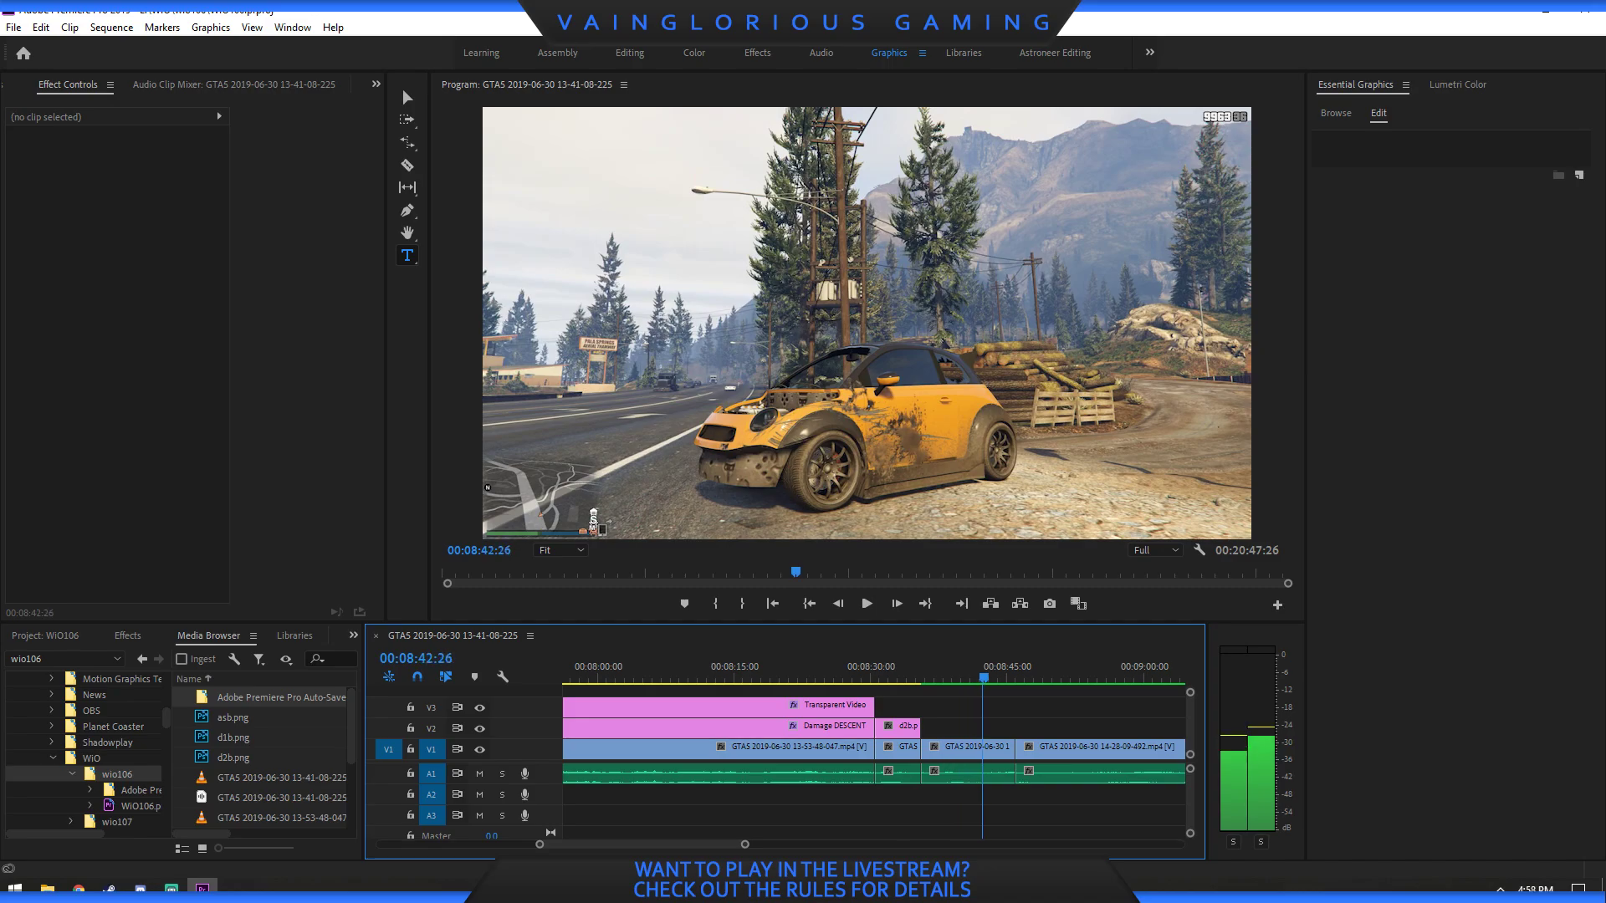
{"action": "key", "text": "ctrl+s"}
{"action": "left_click_drag", "start_coordinate": [1001, 676], "coordinate": [961, 675]}
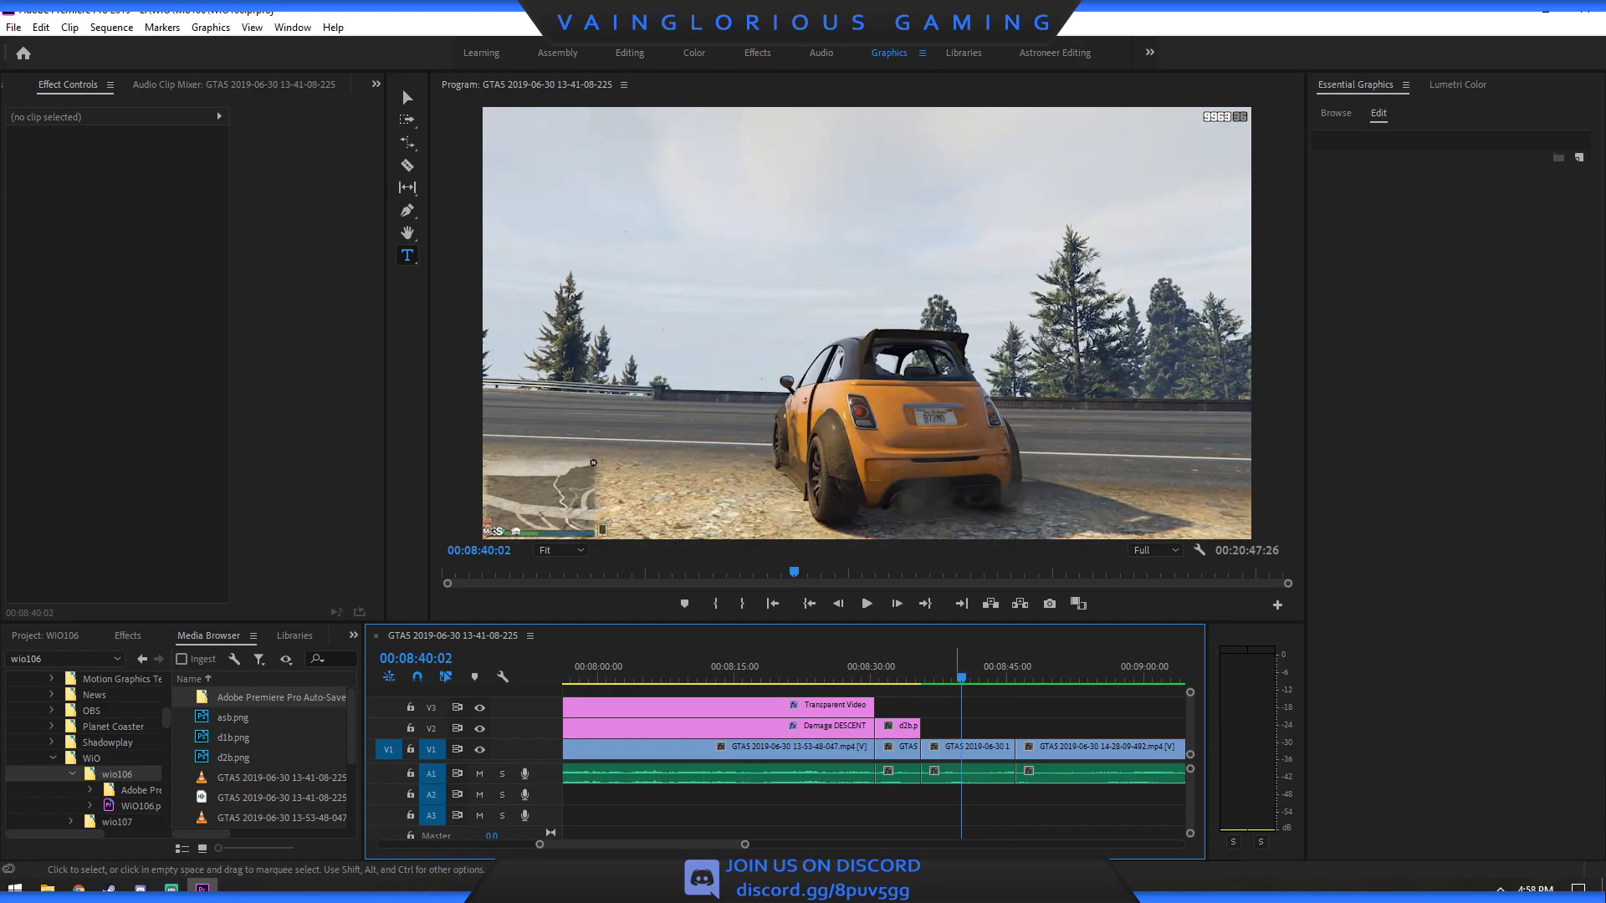
Undo the deletion of the DAMAGE graphic on V2.
{"action": "key", "text": "alt+c"}
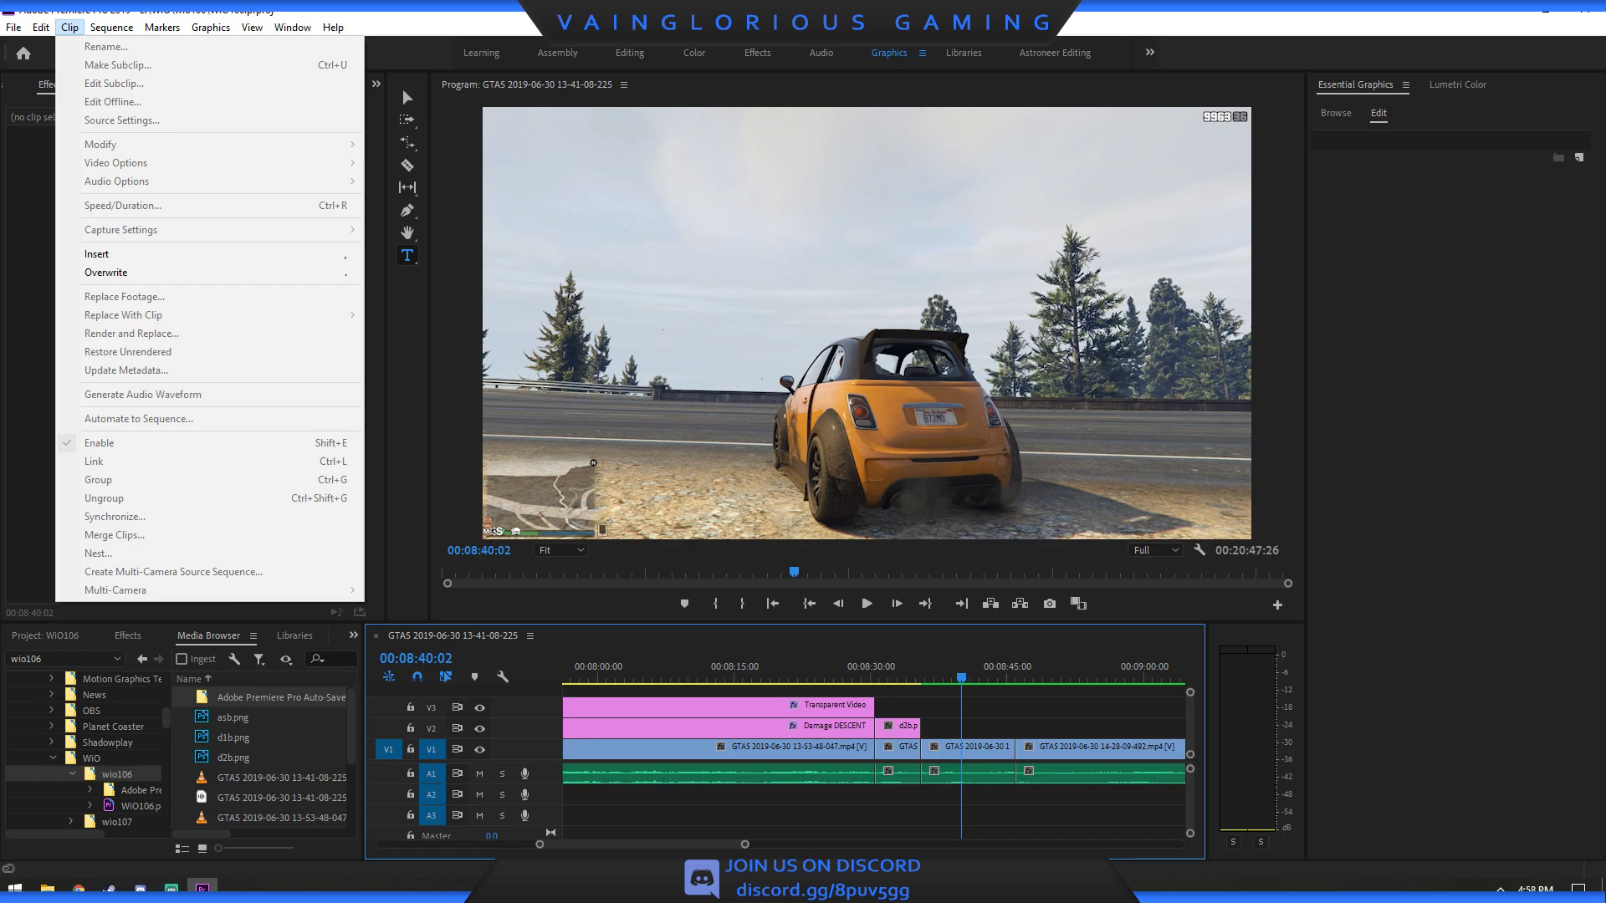
{"action": "key", "text": "Left"}
{"action": "key", "text": "Down"}
{"action": "key", "text": "Down"}
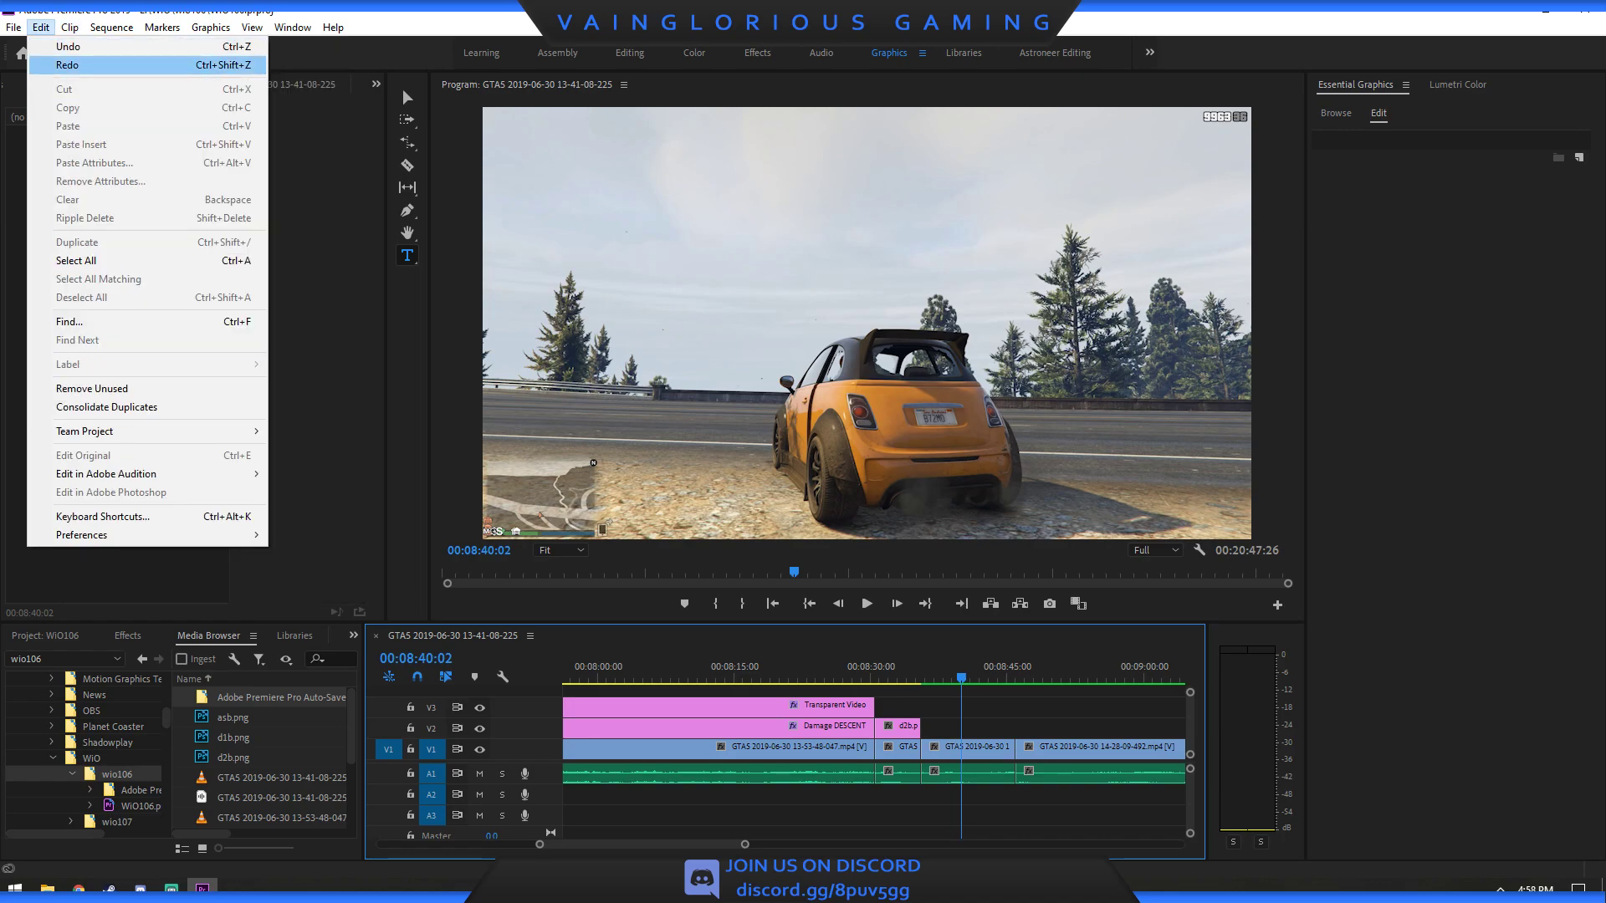
{"action": "key", "text": "Return"}
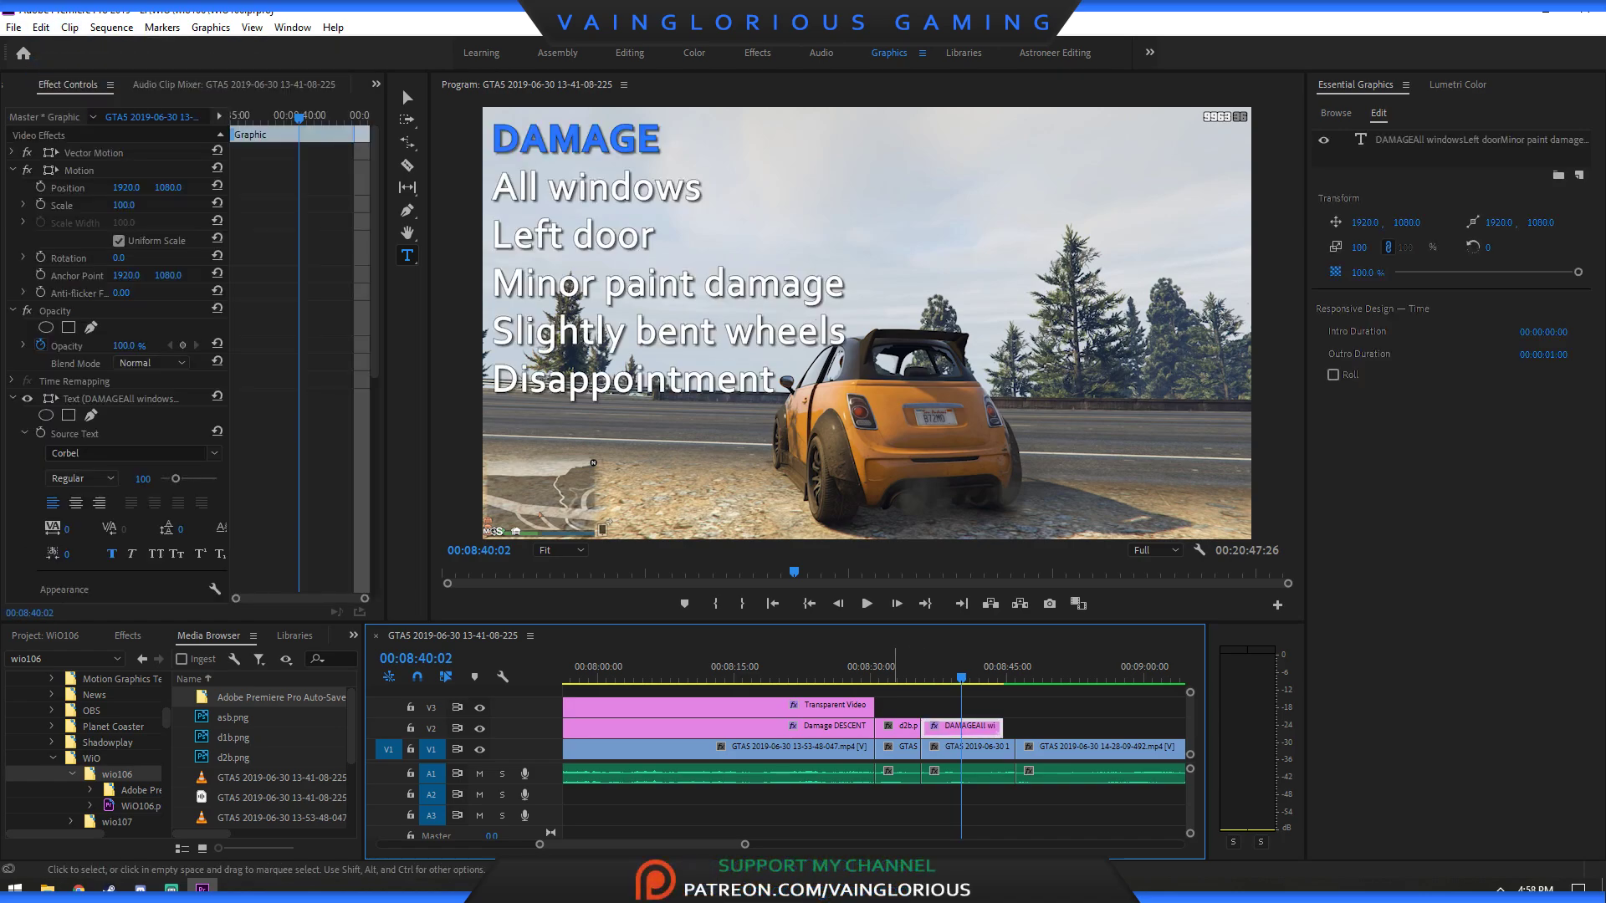
Replace all lines under the DAMAGE heading with "Most windows" and "Front bumper" on separate lines.
{"action": "left_click_drag", "start_coordinate": [775, 381], "coordinate": [491, 188]}
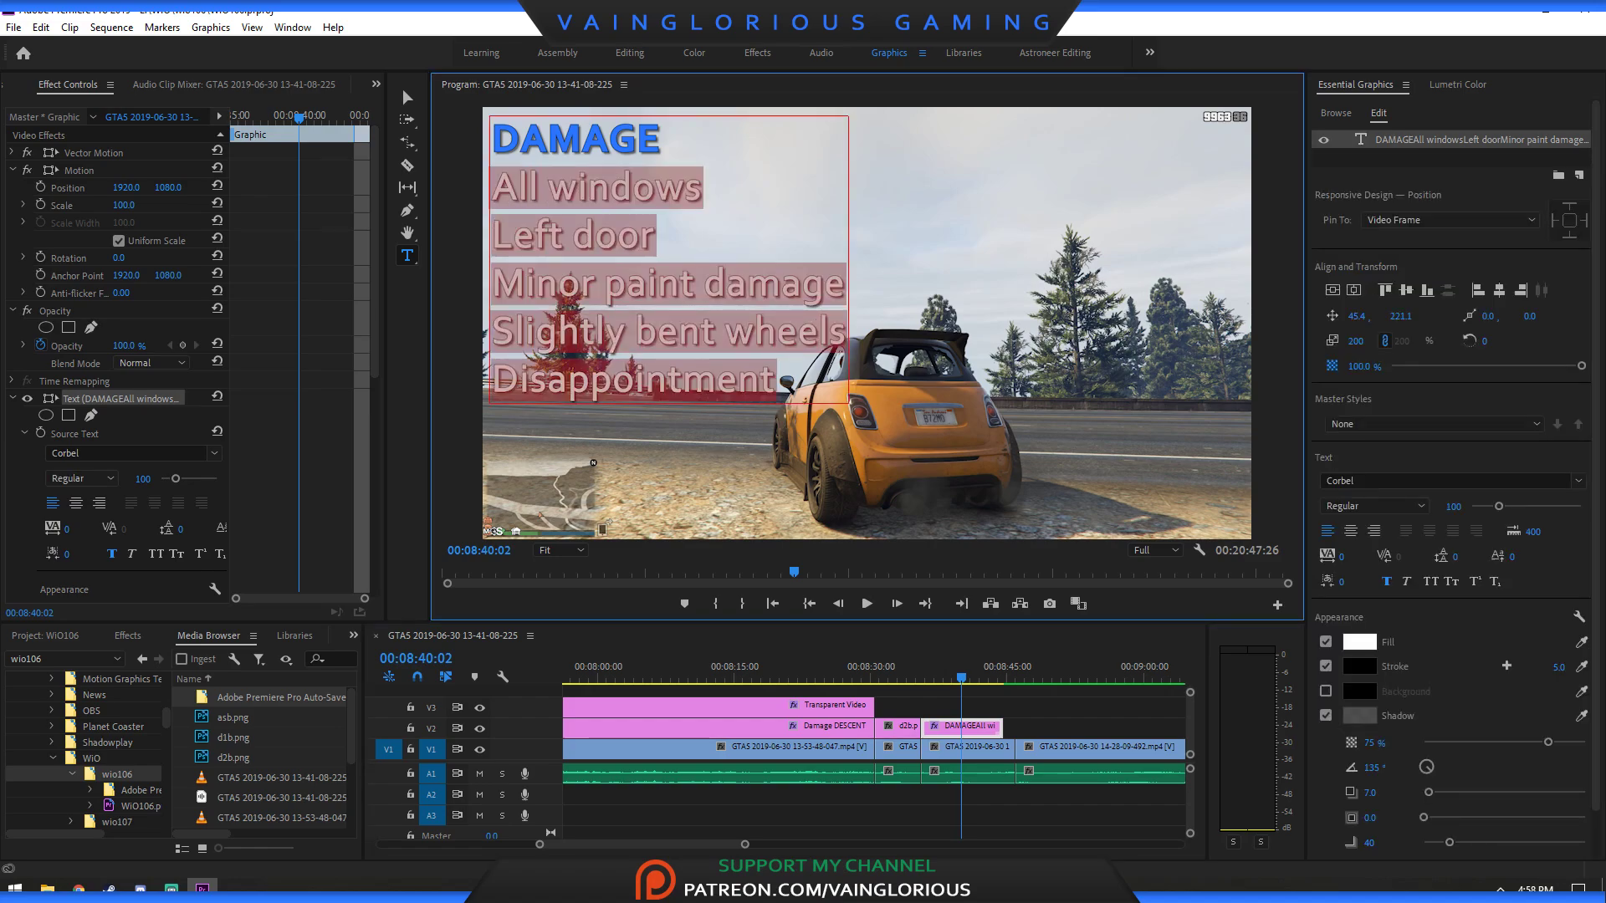
{"action": "type", "text": "Mod"}
{"action": "key", "text": "BackSpace"}
{"action": "type", "text": "st"}
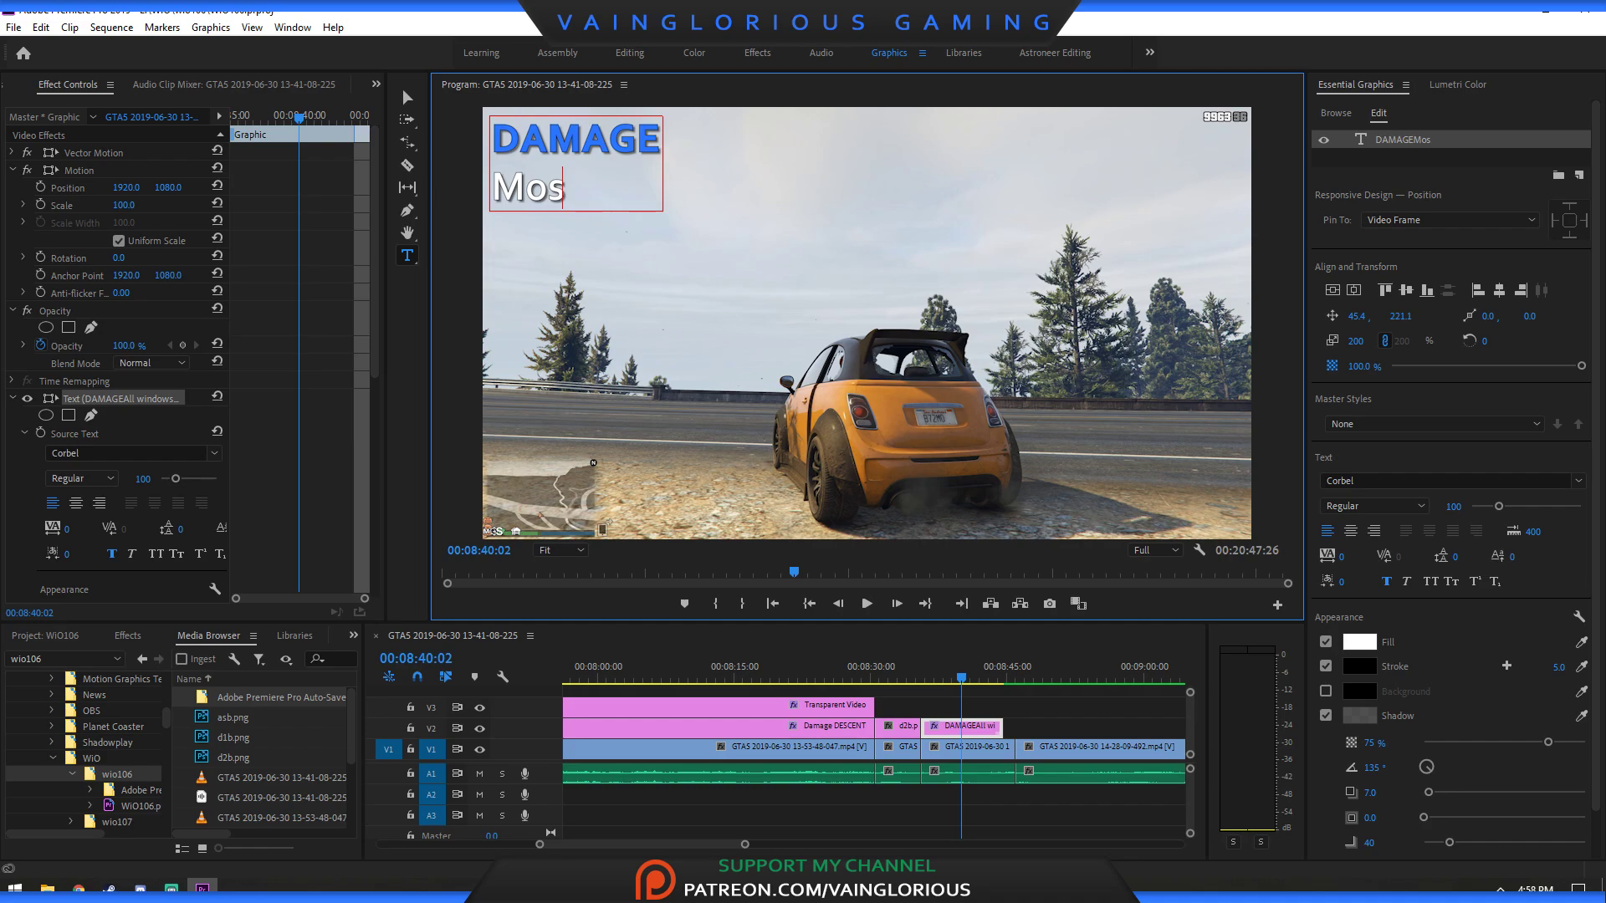
{"action": "type", "text": " windows"}
{"action": "key", "text": "Return"}
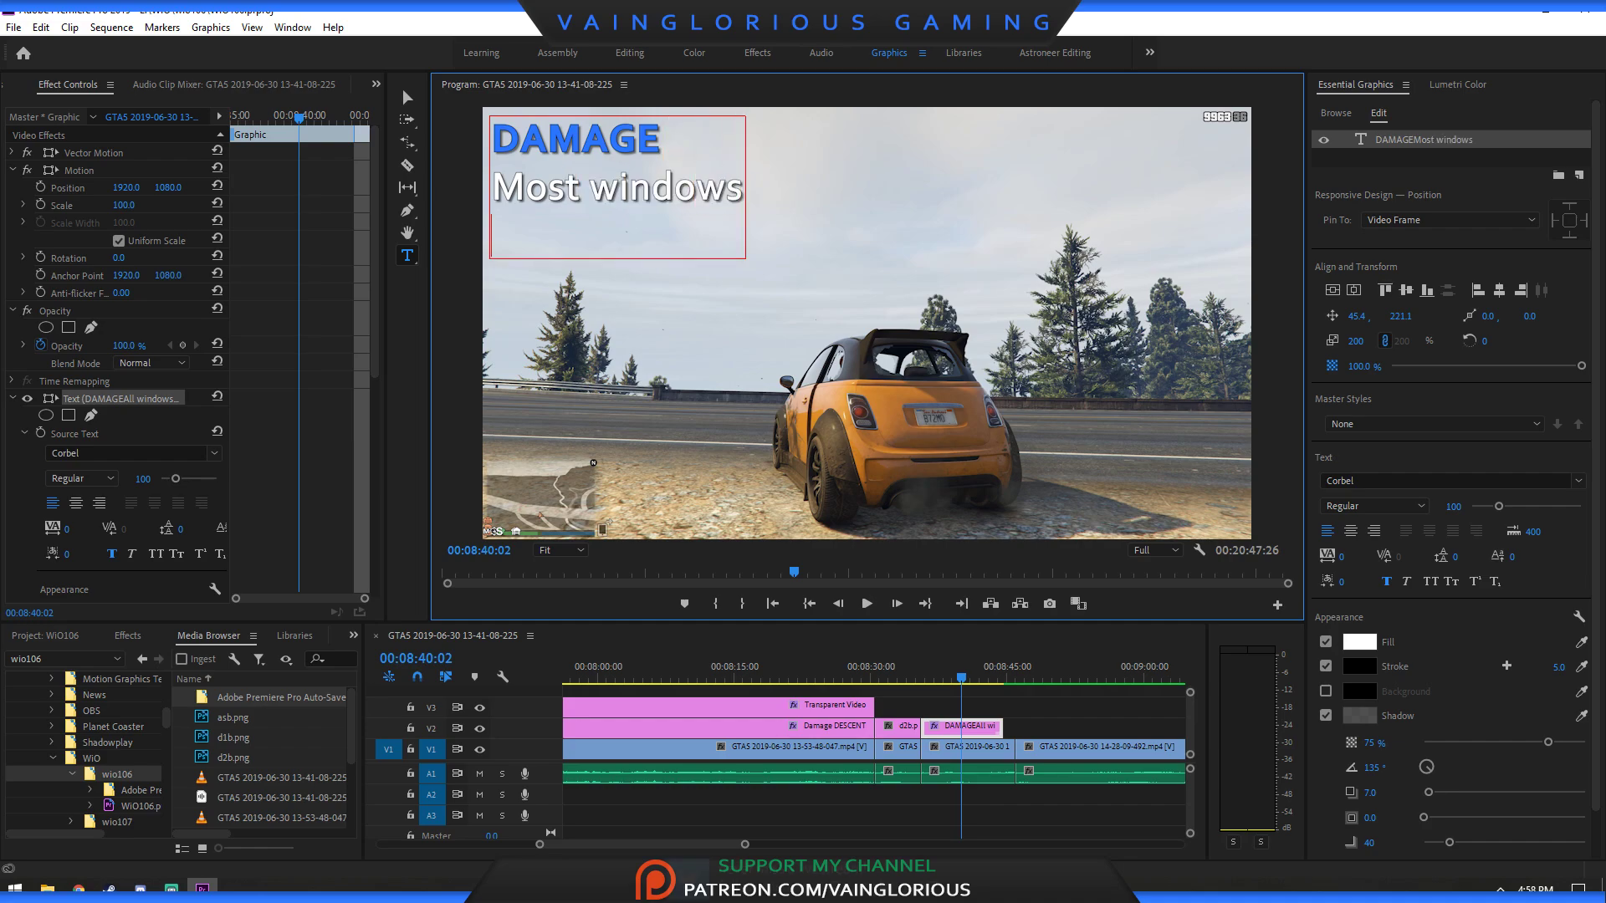
{"action": "type", "text": "Front bumper"}
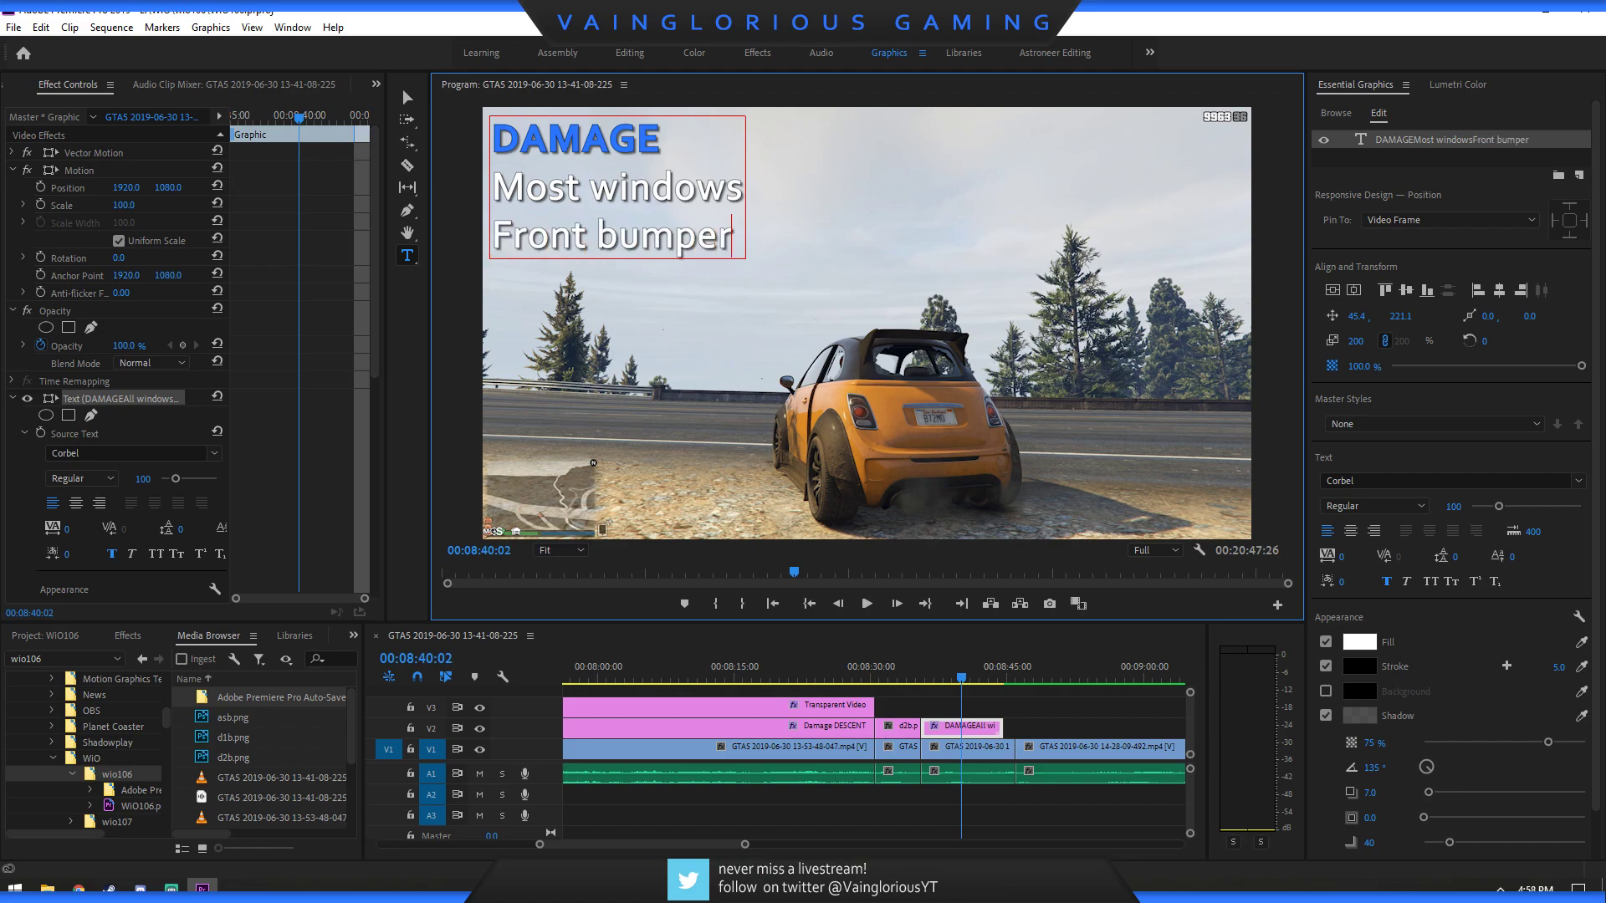
Add the lines "Hood" and "Right door" to the DAMAGE list.
{"action": "key", "text": "Return"}
{"action": "type", "text": "Hood"}
{"action": "key", "text": "Return"}
{"action": "type", "text": "Right door"}
{"action": "key", "text": "Return"}
Add the lines "Rear bumper damaged" and "Left door won't close" to the DAMAGE list.
{"action": "type", "text": "Rea"}
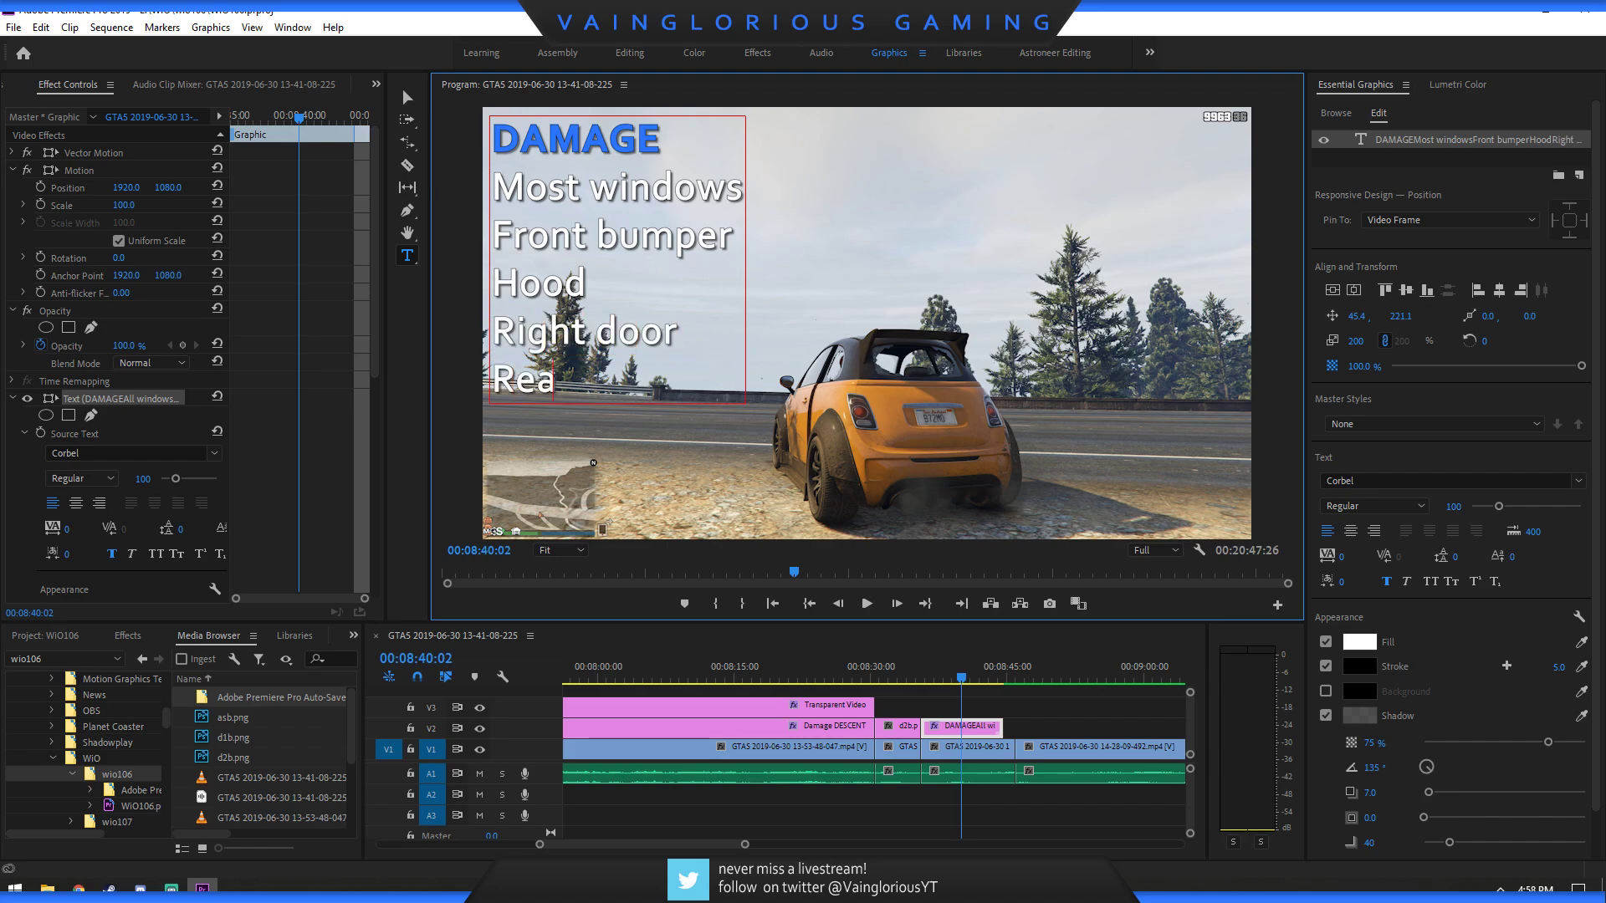
{"action": "type", "text": "r bumper damager"}
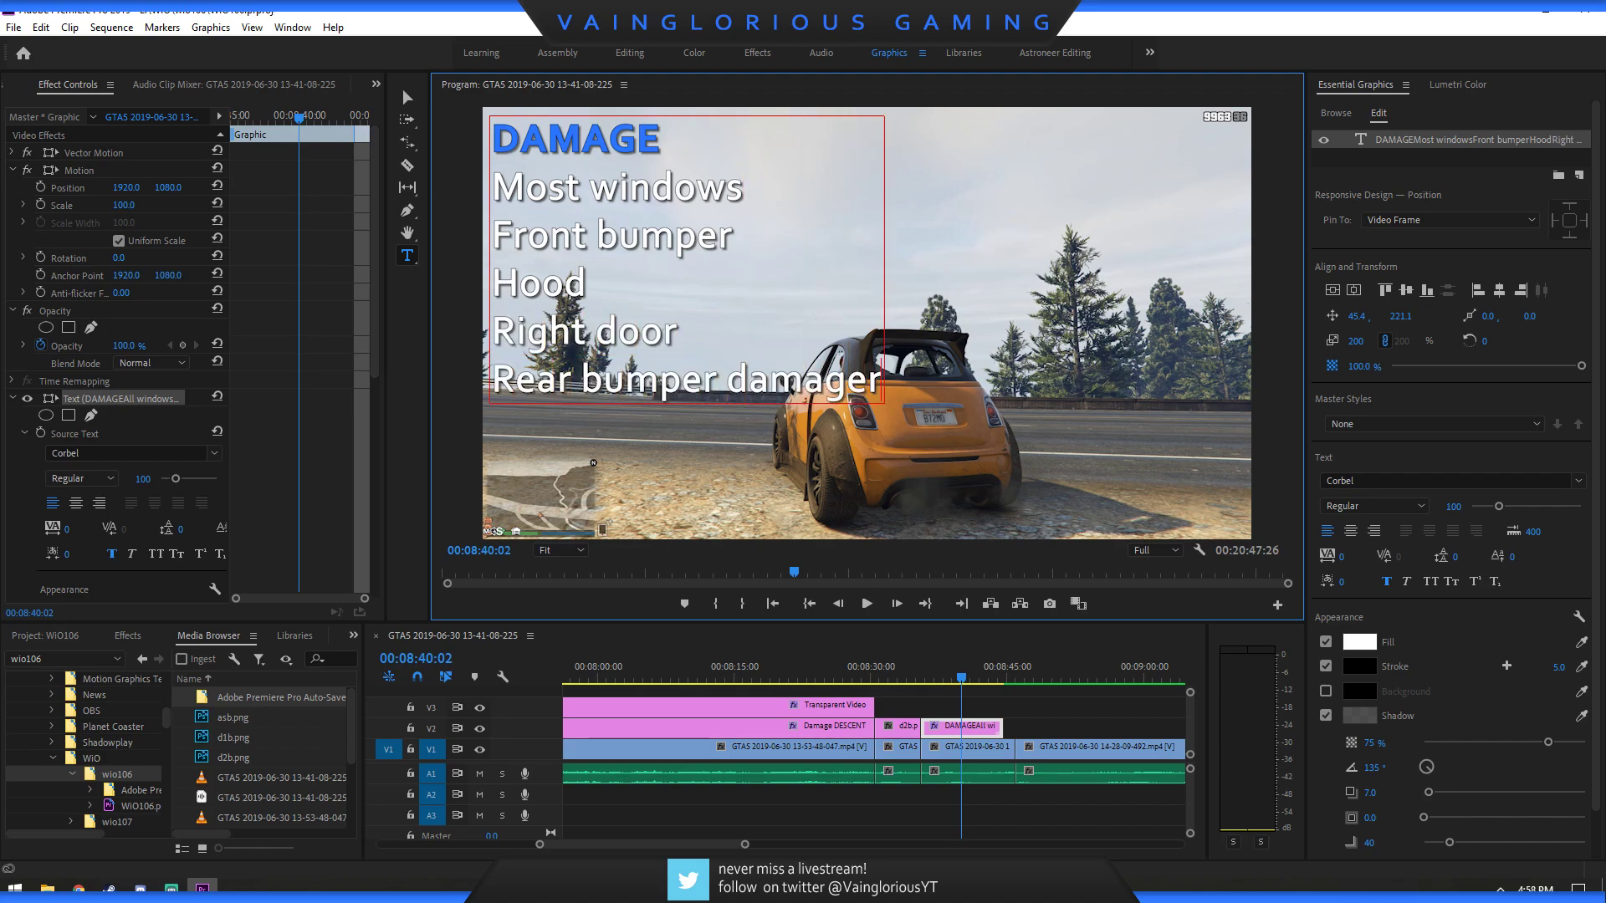
{"action": "key", "text": "BackSpace"}
{"action": "type", "text": "d"}
{"action": "key", "text": "Return"}
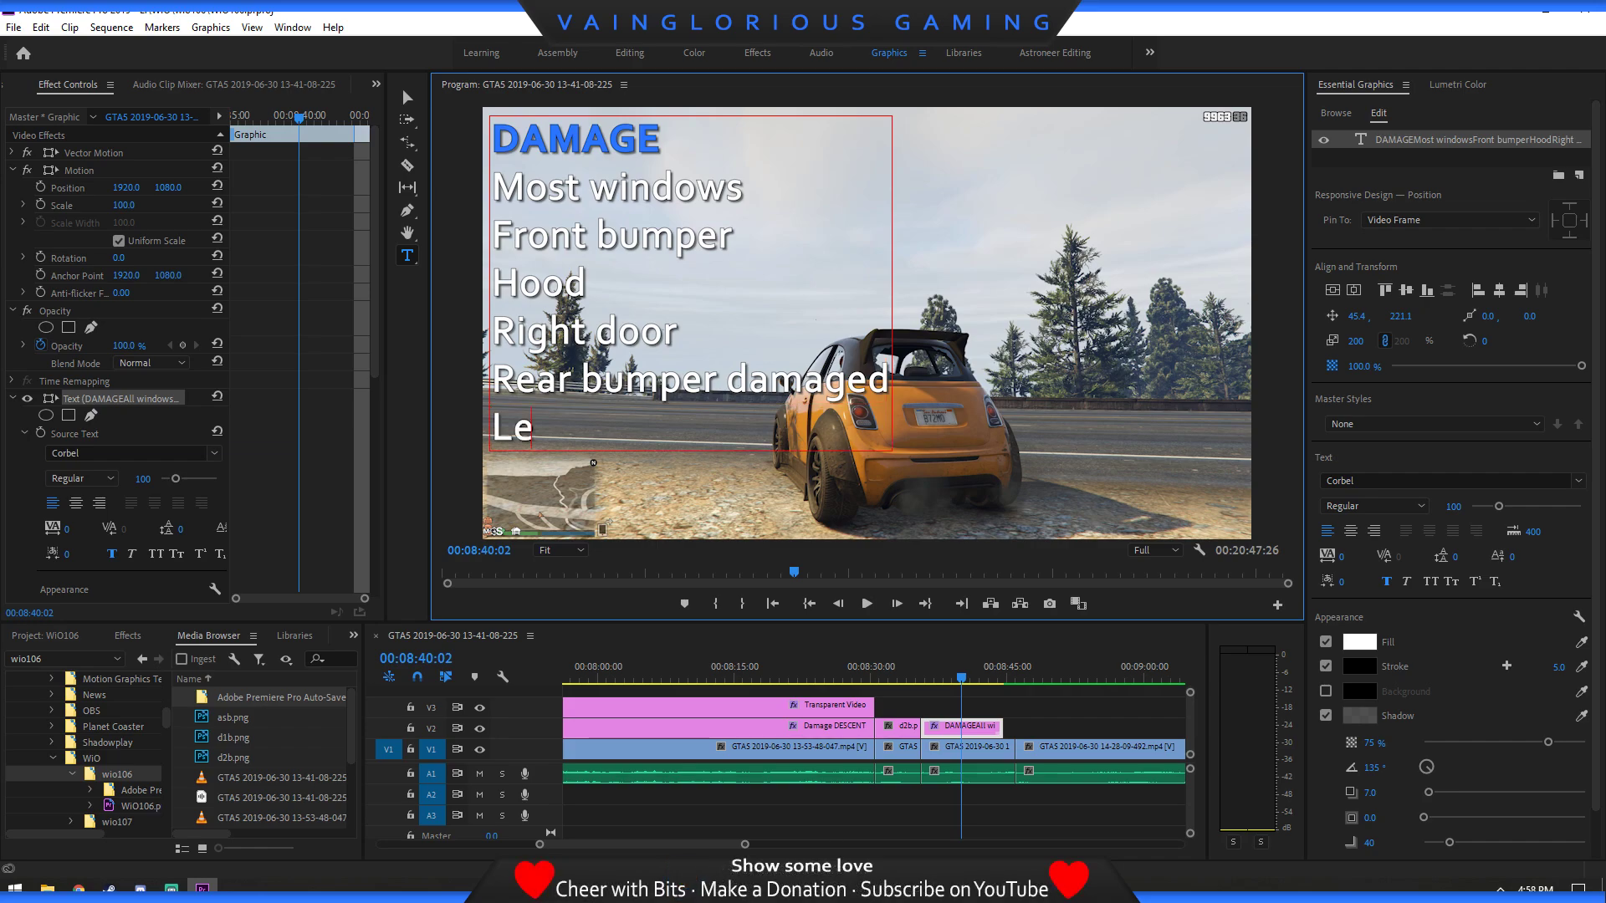
{"action": "type", "text": "Left door won't close"}
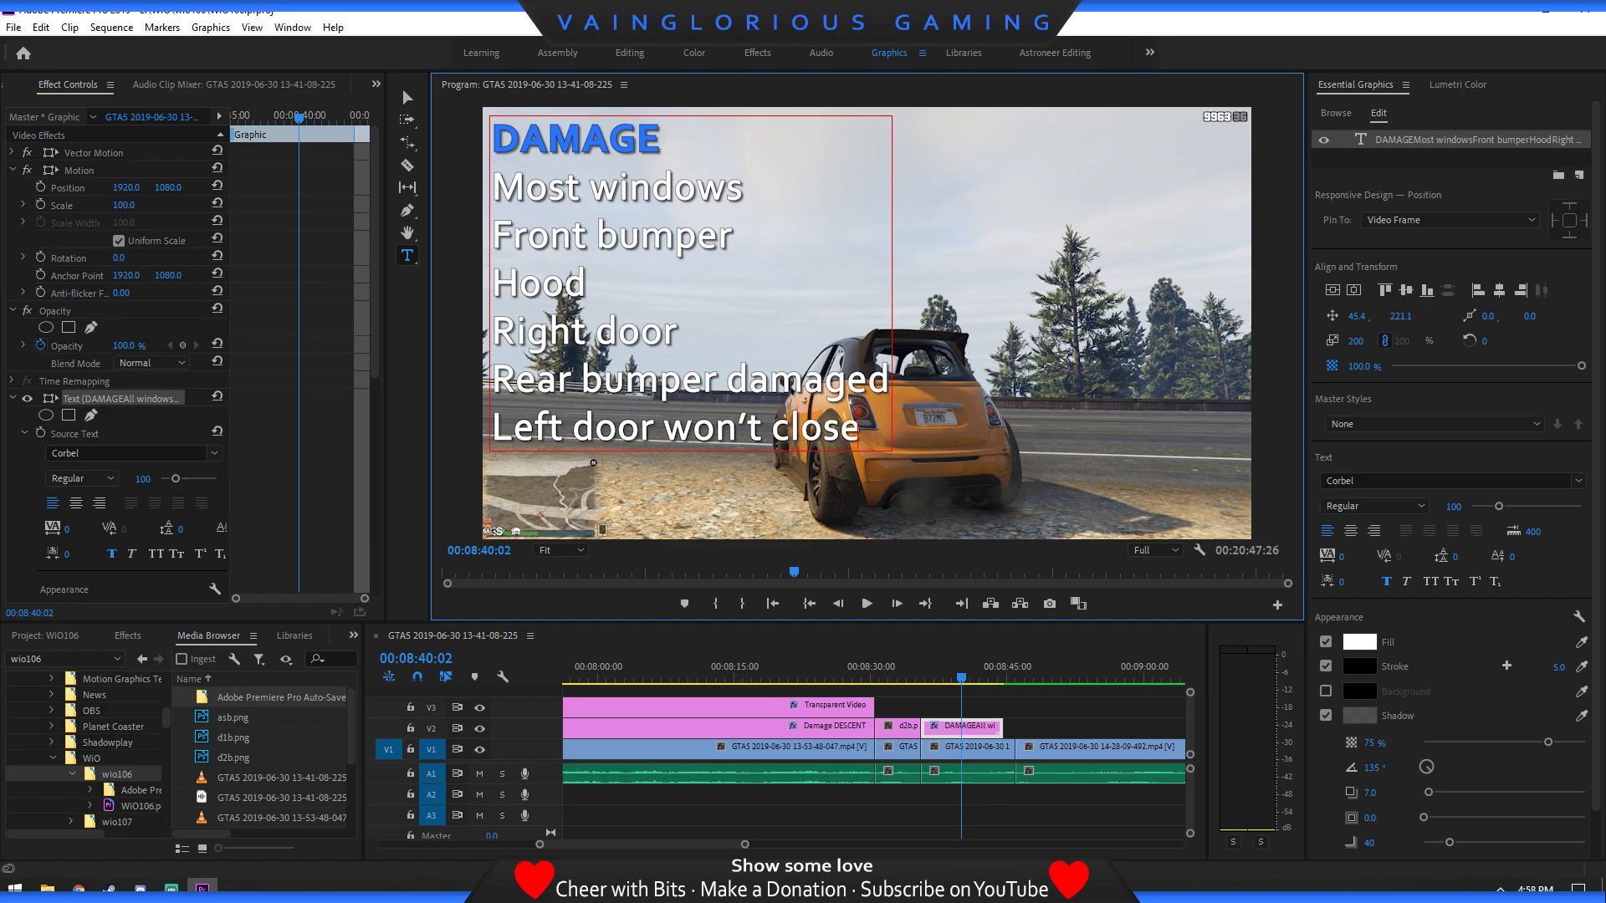
{"action": "key", "text": "Return"}
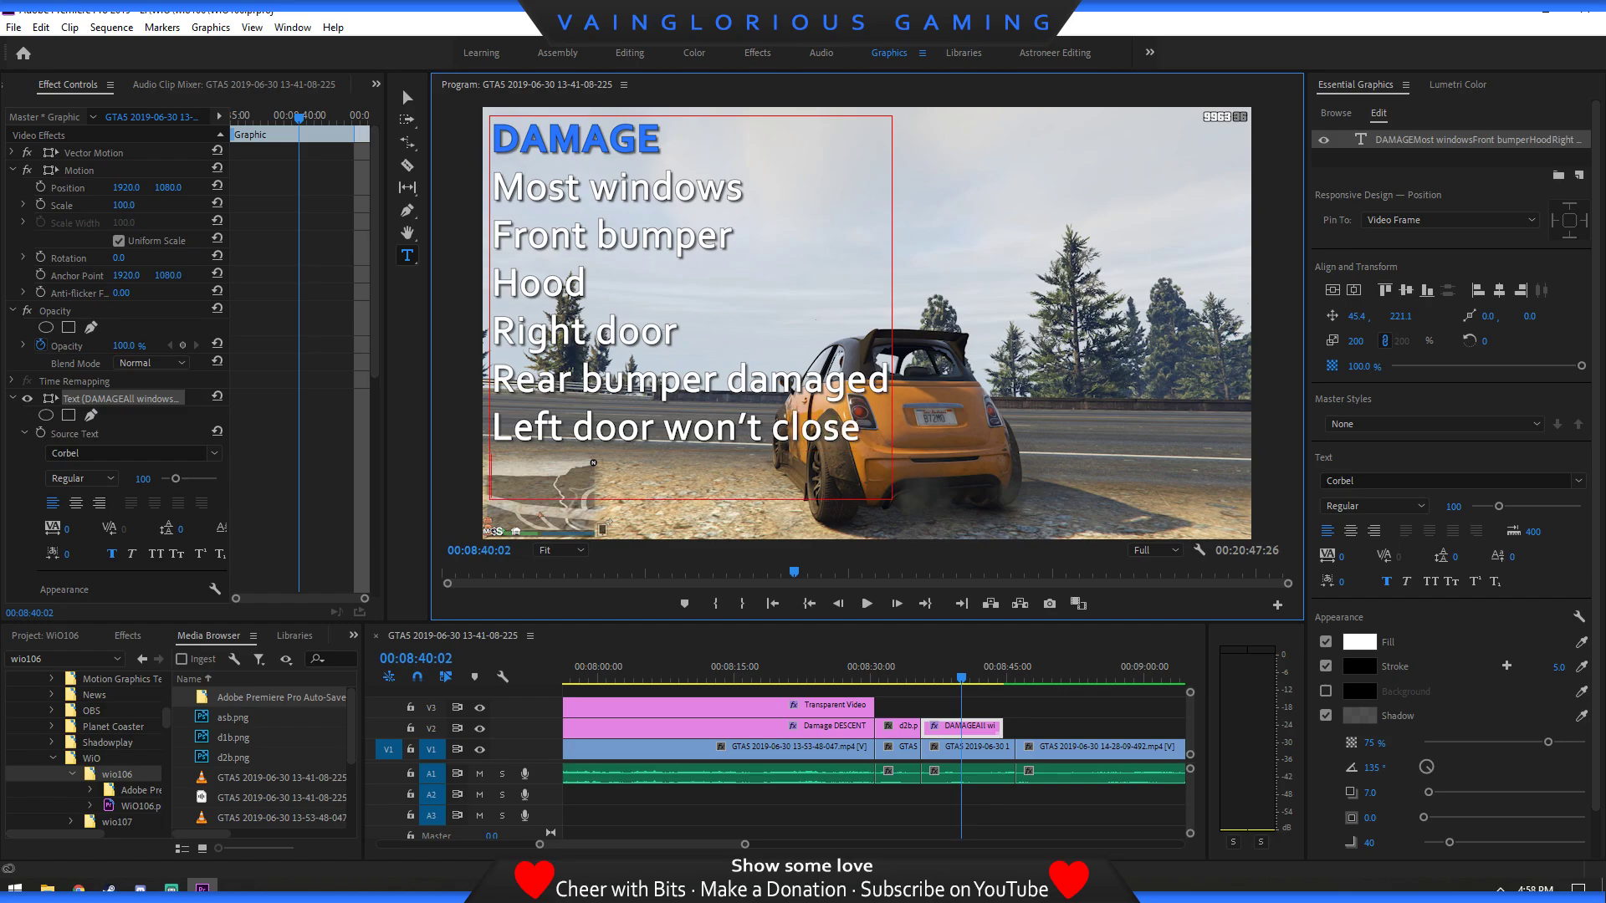
Check the car at 00:08:43:59, add "Bent wheels" as the last DAMAGE line, and finish editing the text.
{"action": "left_click_drag", "start_coordinate": [961, 677], "coordinate": [997, 677]}
{"action": "left_click", "coordinate": [891, 381]}
{"action": "type", "text": "nt wheels"}
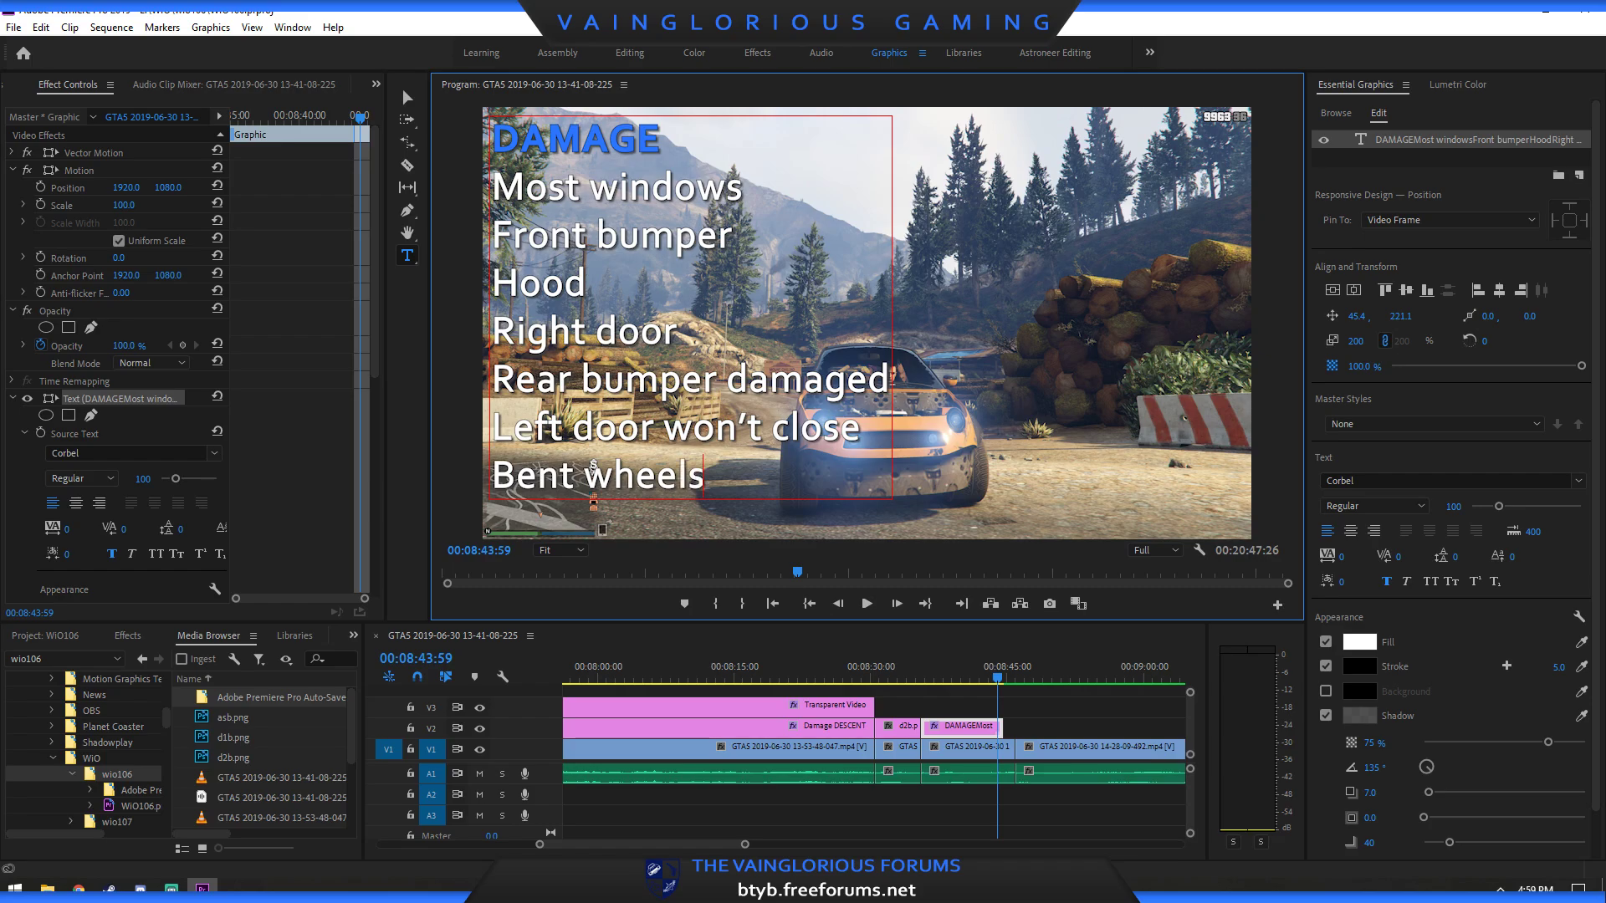
{"action": "key", "text": "Escape"}
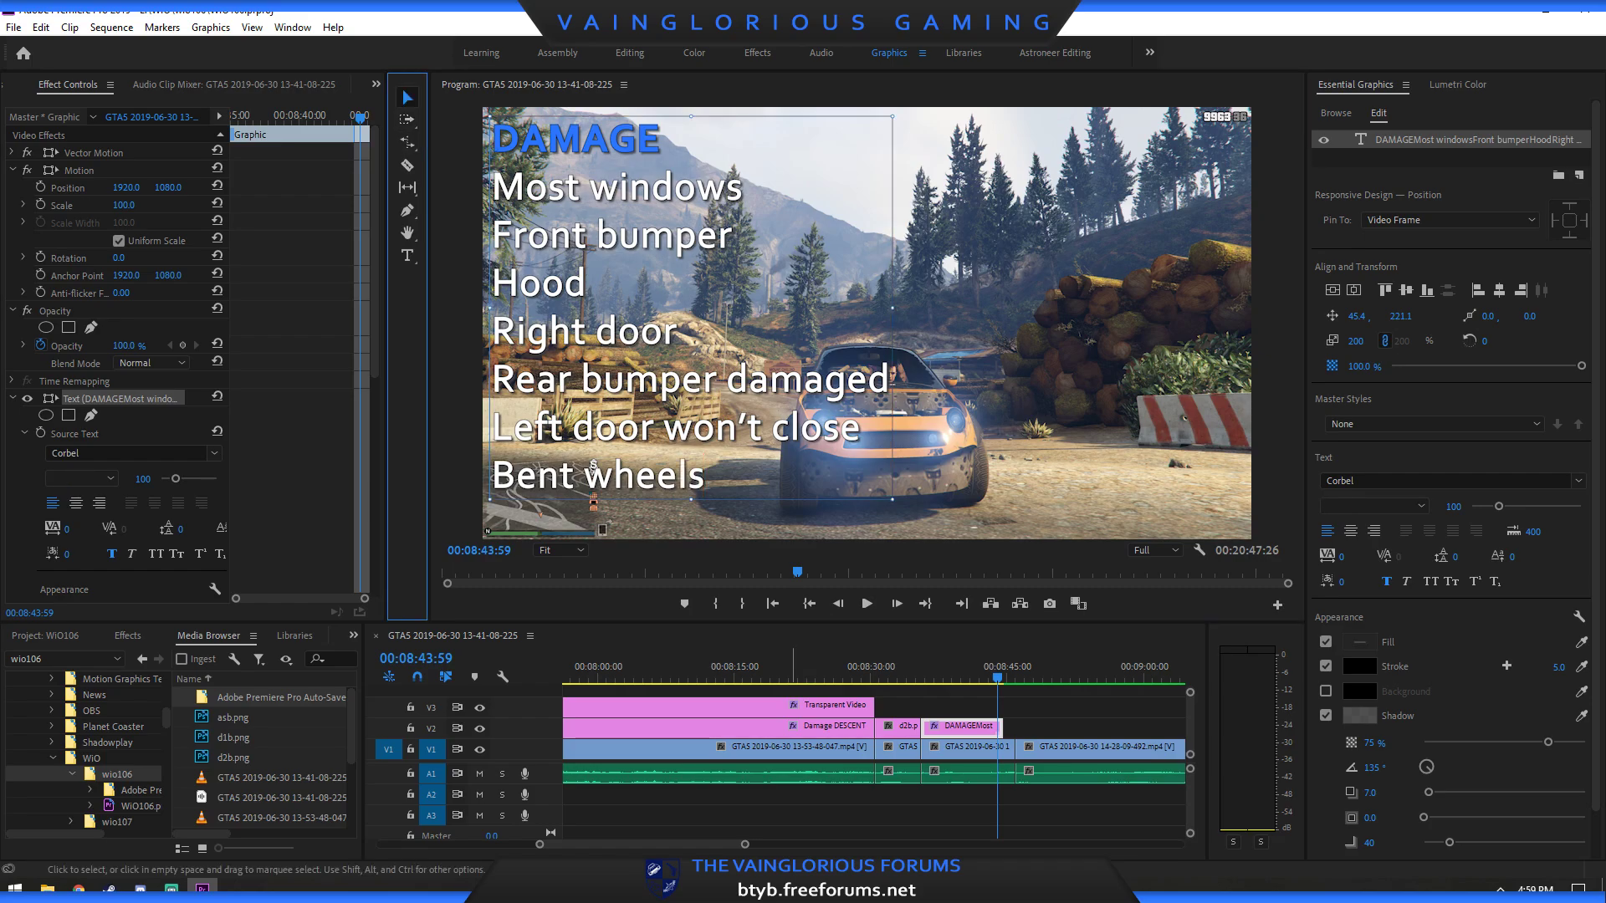
{"action": "key", "text": "backslash"}
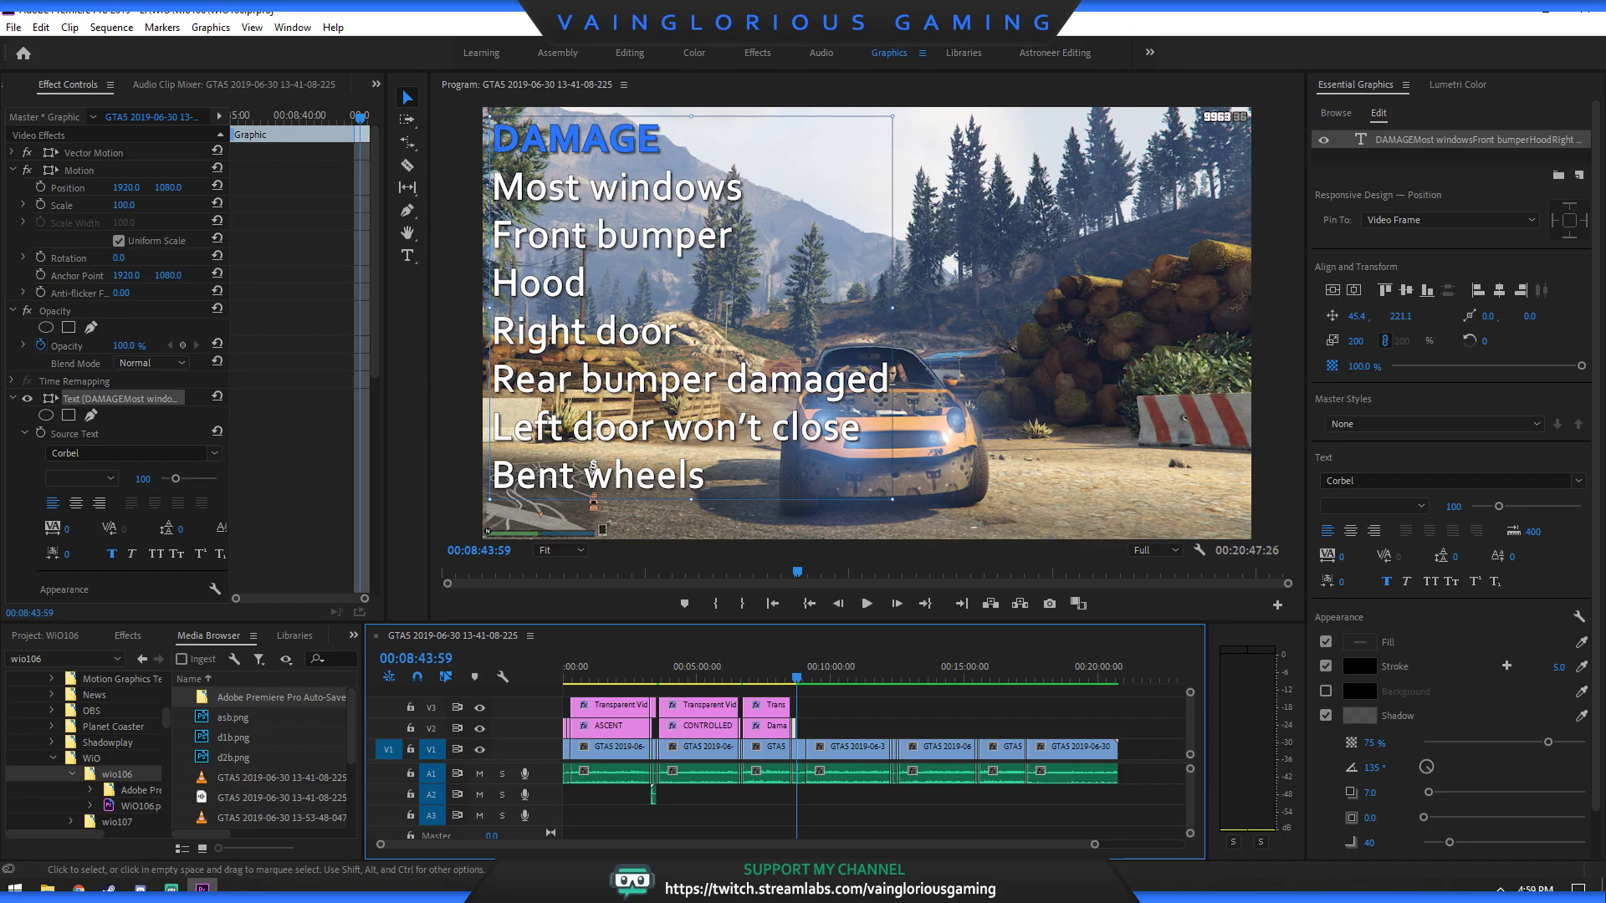
{"action": "mouse_move", "coordinate": [1094, 844]}
{"action": "left_mouse_down"}
{"action": "mouse_move", "coordinate": [885, 843]}
{"action": "mouse_move", "coordinate": [1077, 844]}
{"action": "left_mouse_up"}
{"action": "left_click", "coordinate": [13, 27]}
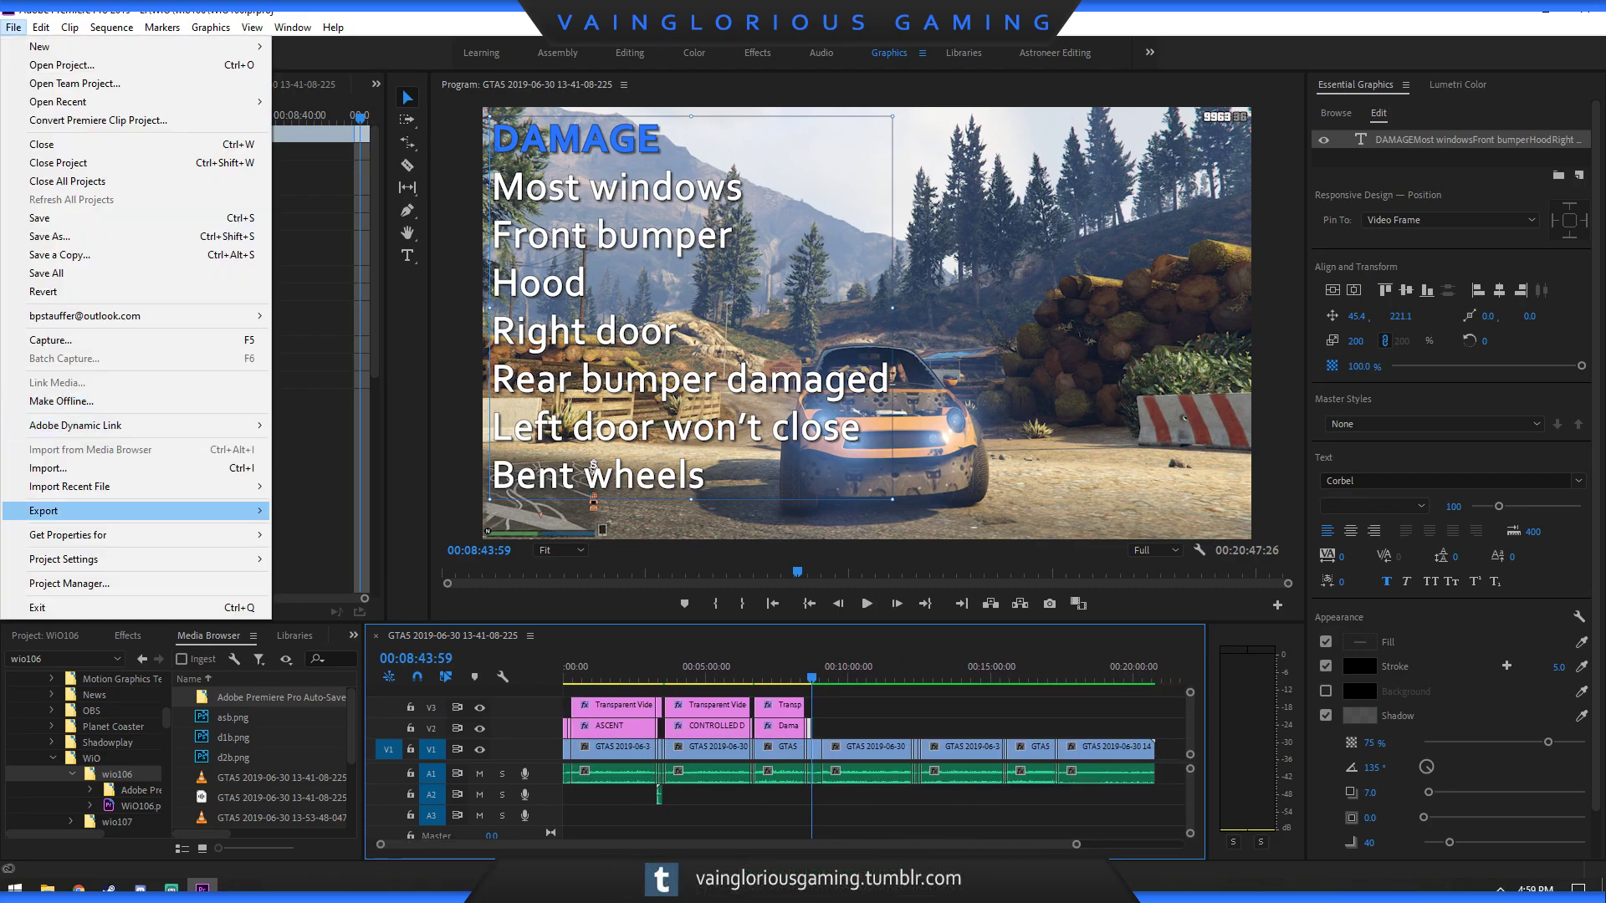
{"action": "left_click", "coordinate": [303, 511]}
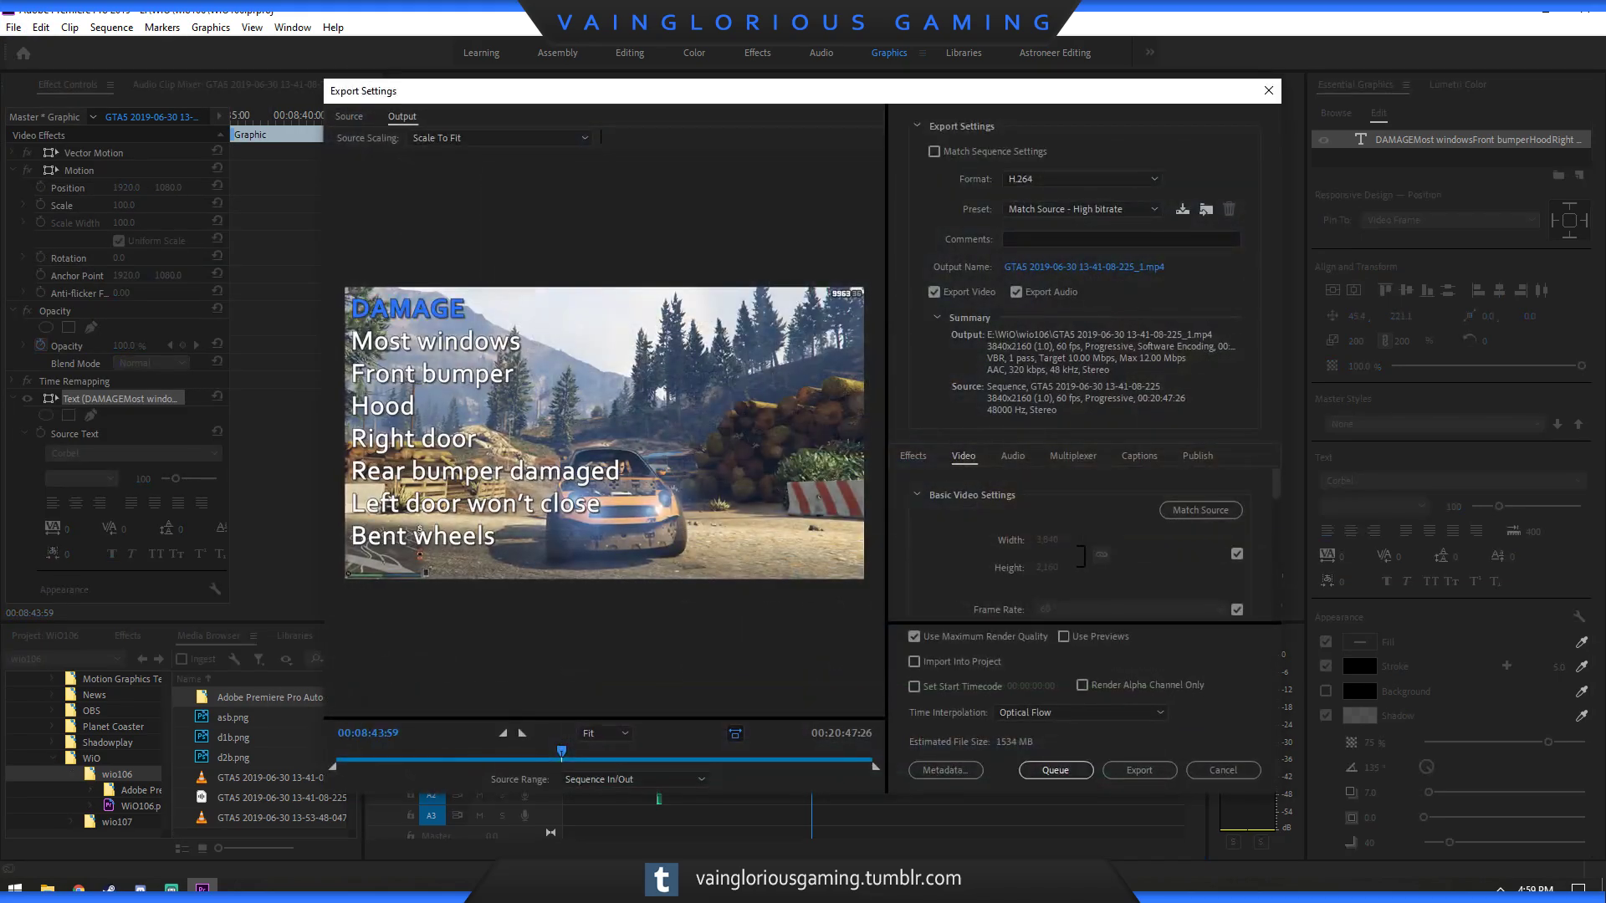
{"action": "left_click", "coordinate": [1078, 209]}
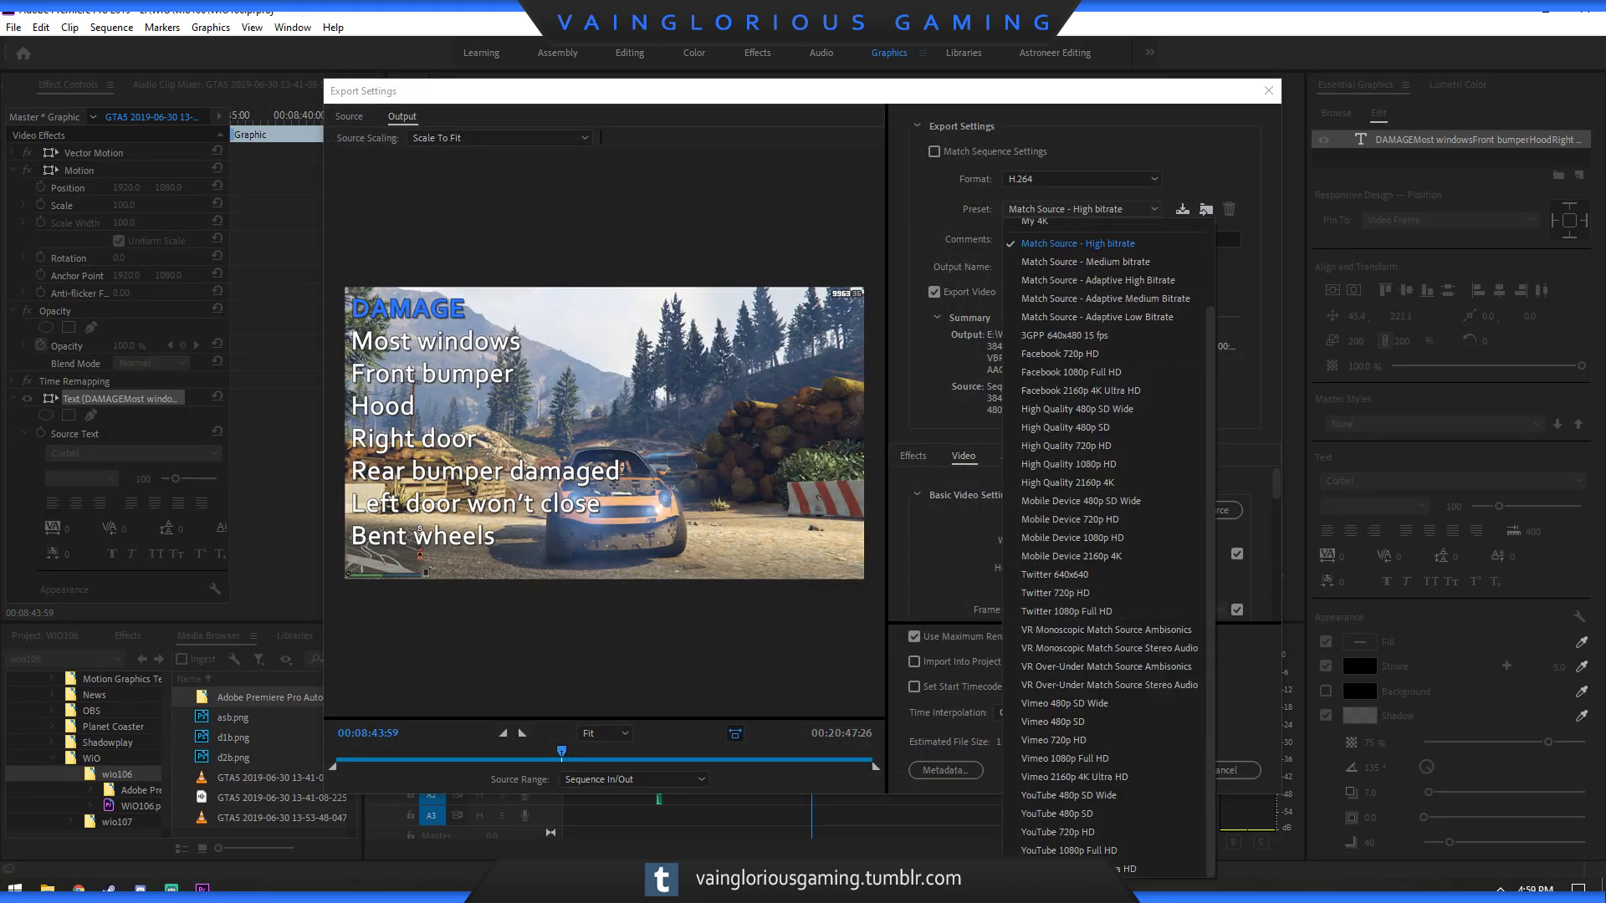
{"action": "left_click", "coordinate": [1078, 868]}
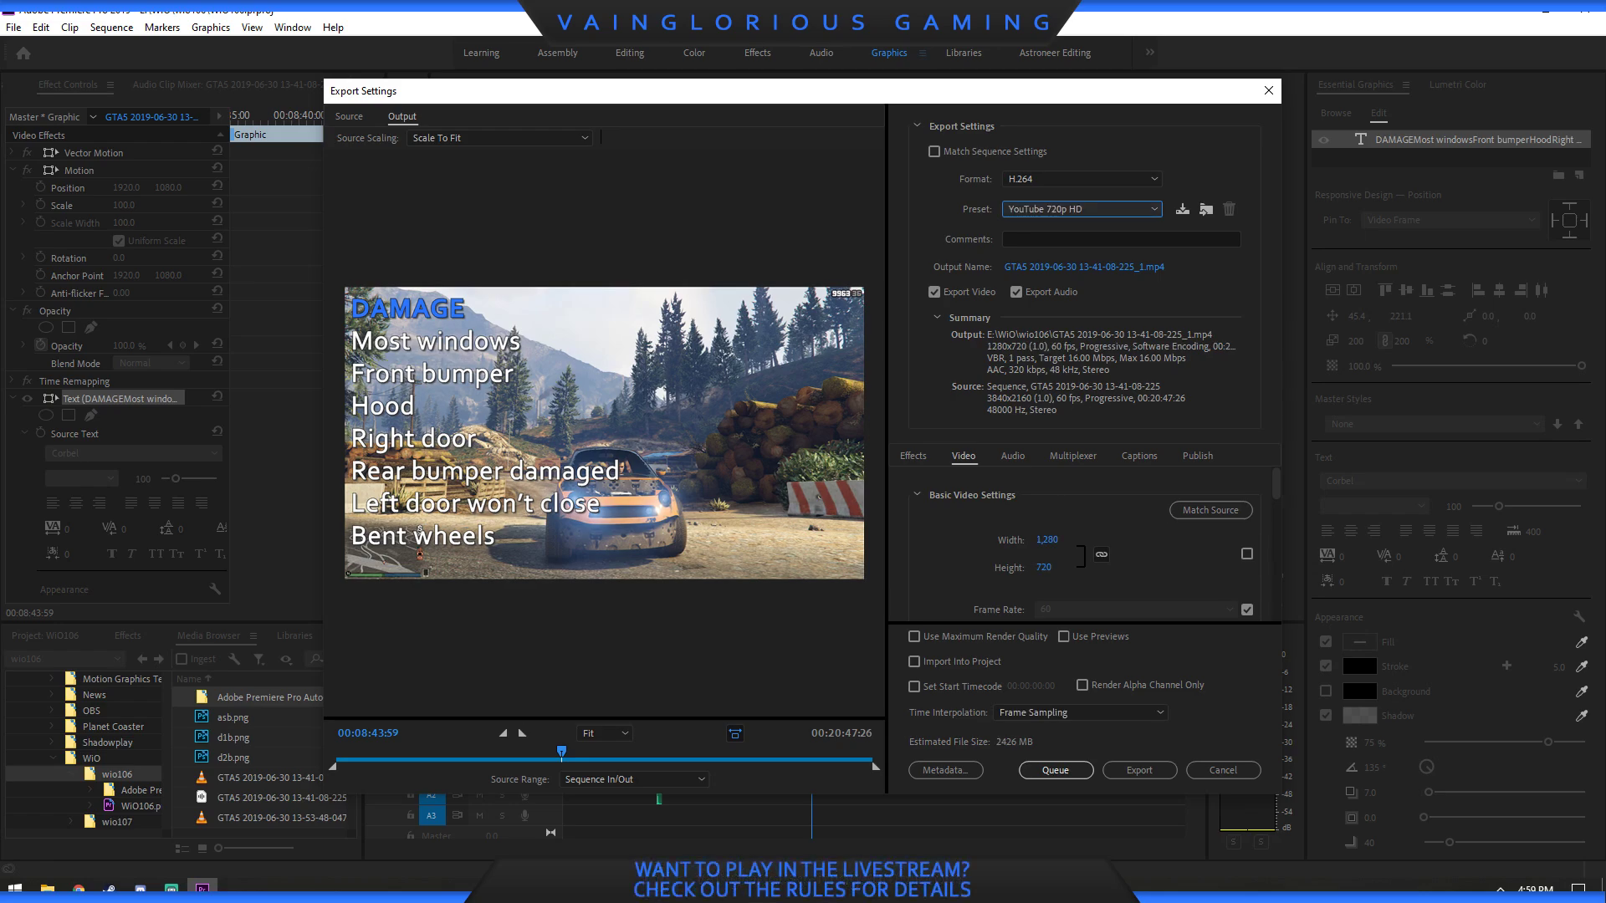
{"action": "left_click", "coordinate": [1223, 771]}
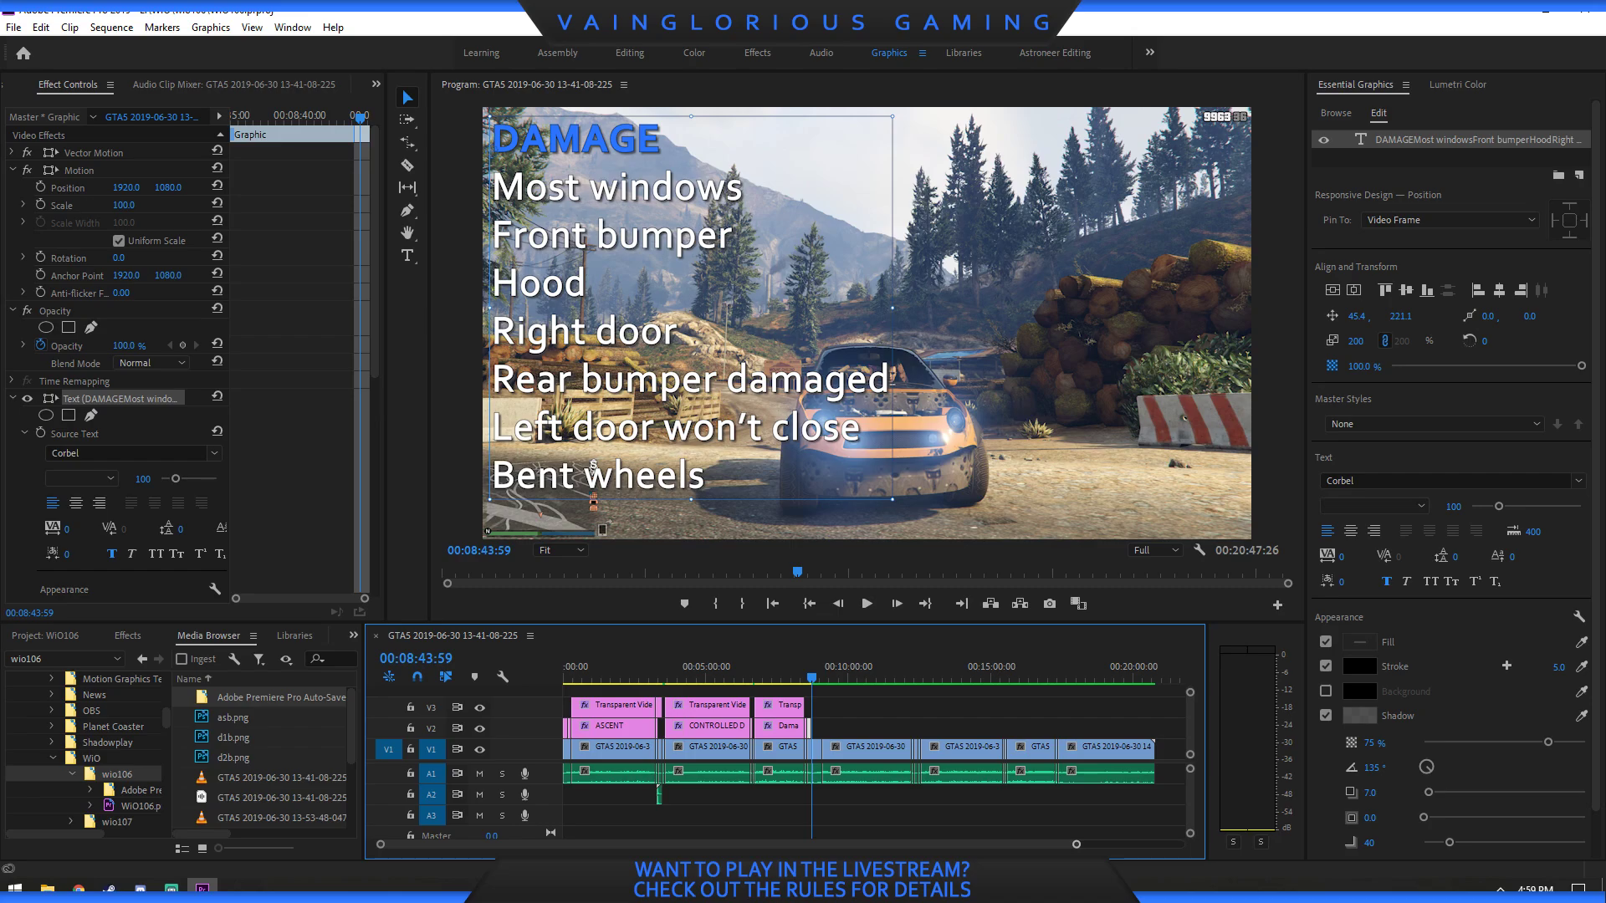
Extend the DAMAGE text graphic on V2 to the end of the video clip beneath it.
{"action": "left_click_drag", "start_coordinate": [1076, 843], "coordinate": [715, 844]}
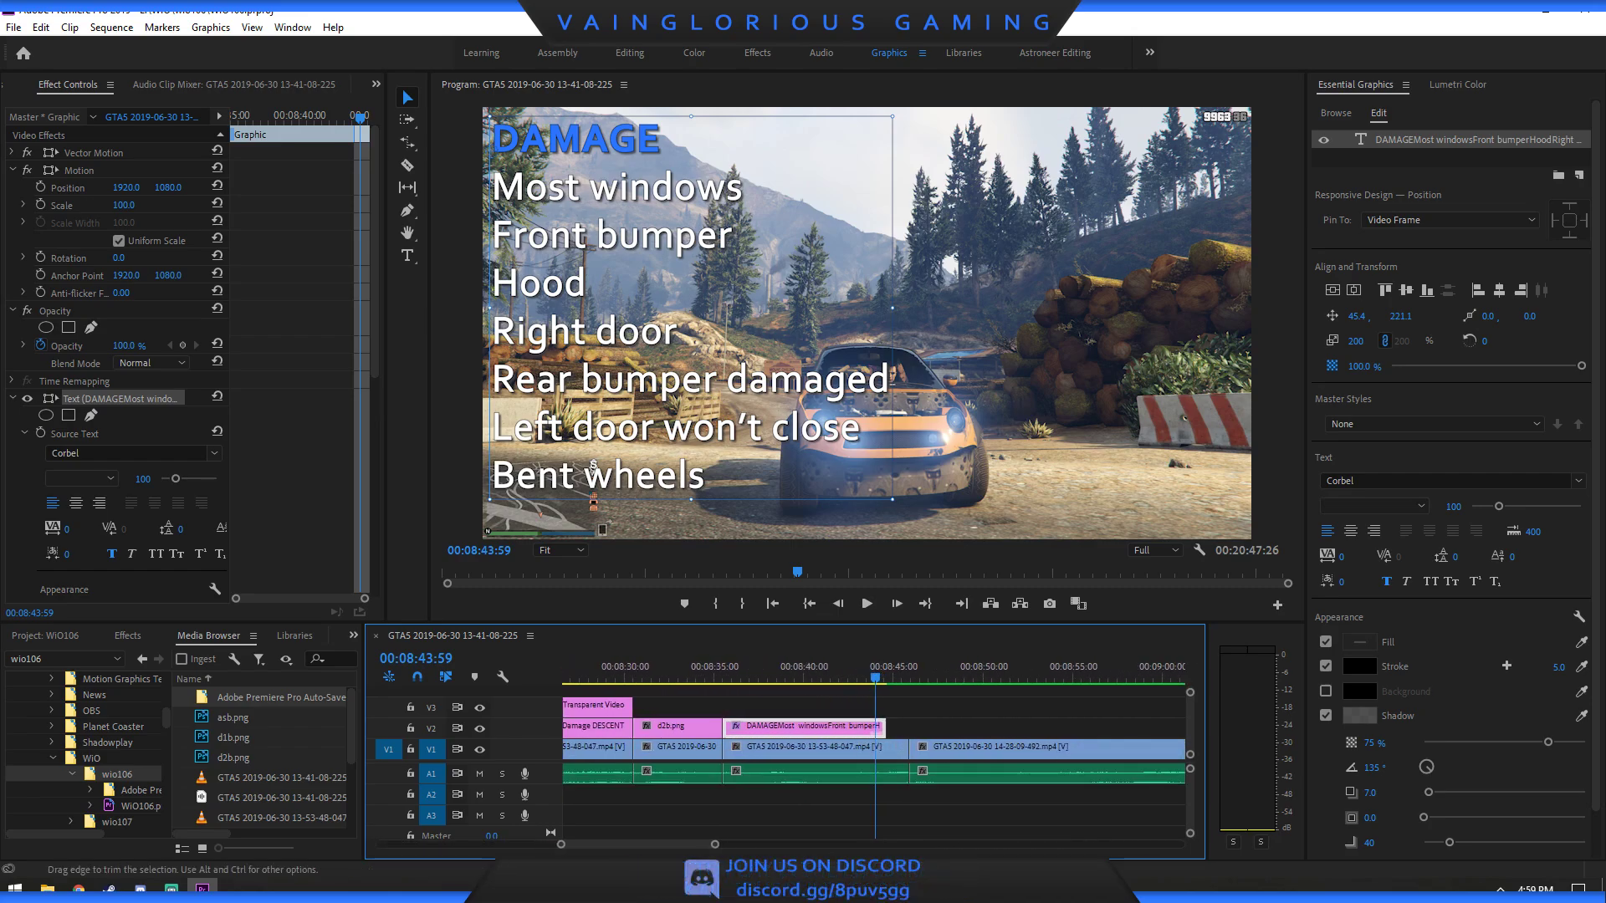
{"action": "left_click_drag", "start_coordinate": [883, 726], "coordinate": [906, 726]}
{"action": "left_click", "coordinate": [960, 603]}
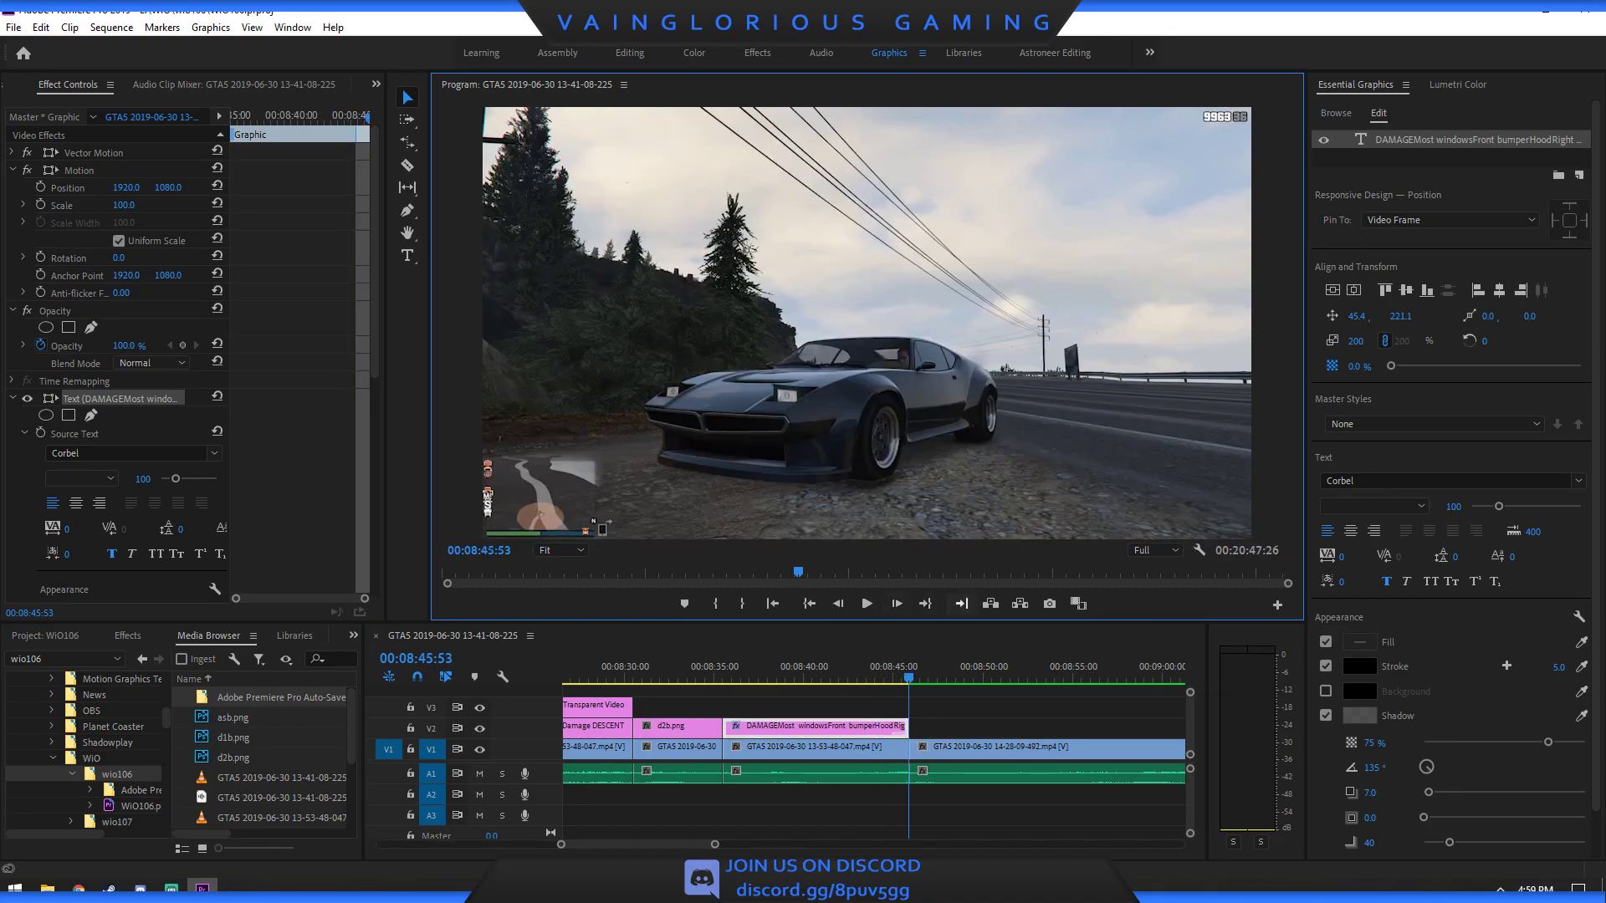
{"action": "left_click_drag", "start_coordinate": [908, 676], "coordinate": [883, 676]}
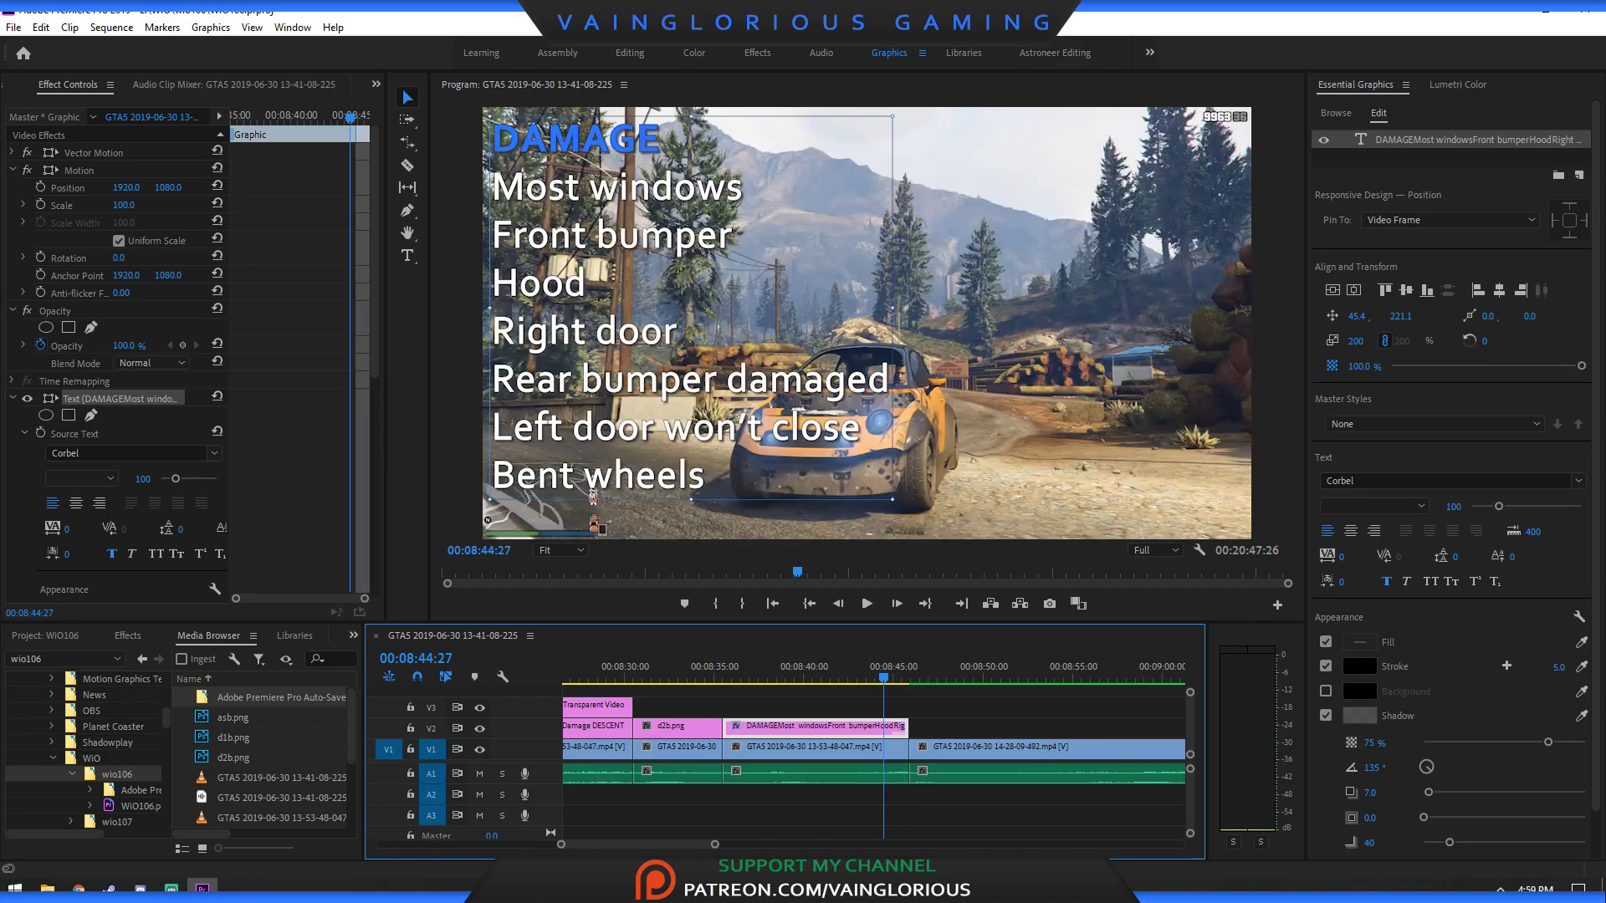
Add a Cross Zoom transition at the cut after the damage clip and trim the DAMAGE graphic to end where the transition begins.
{"action": "key", "text": "shift+7"}
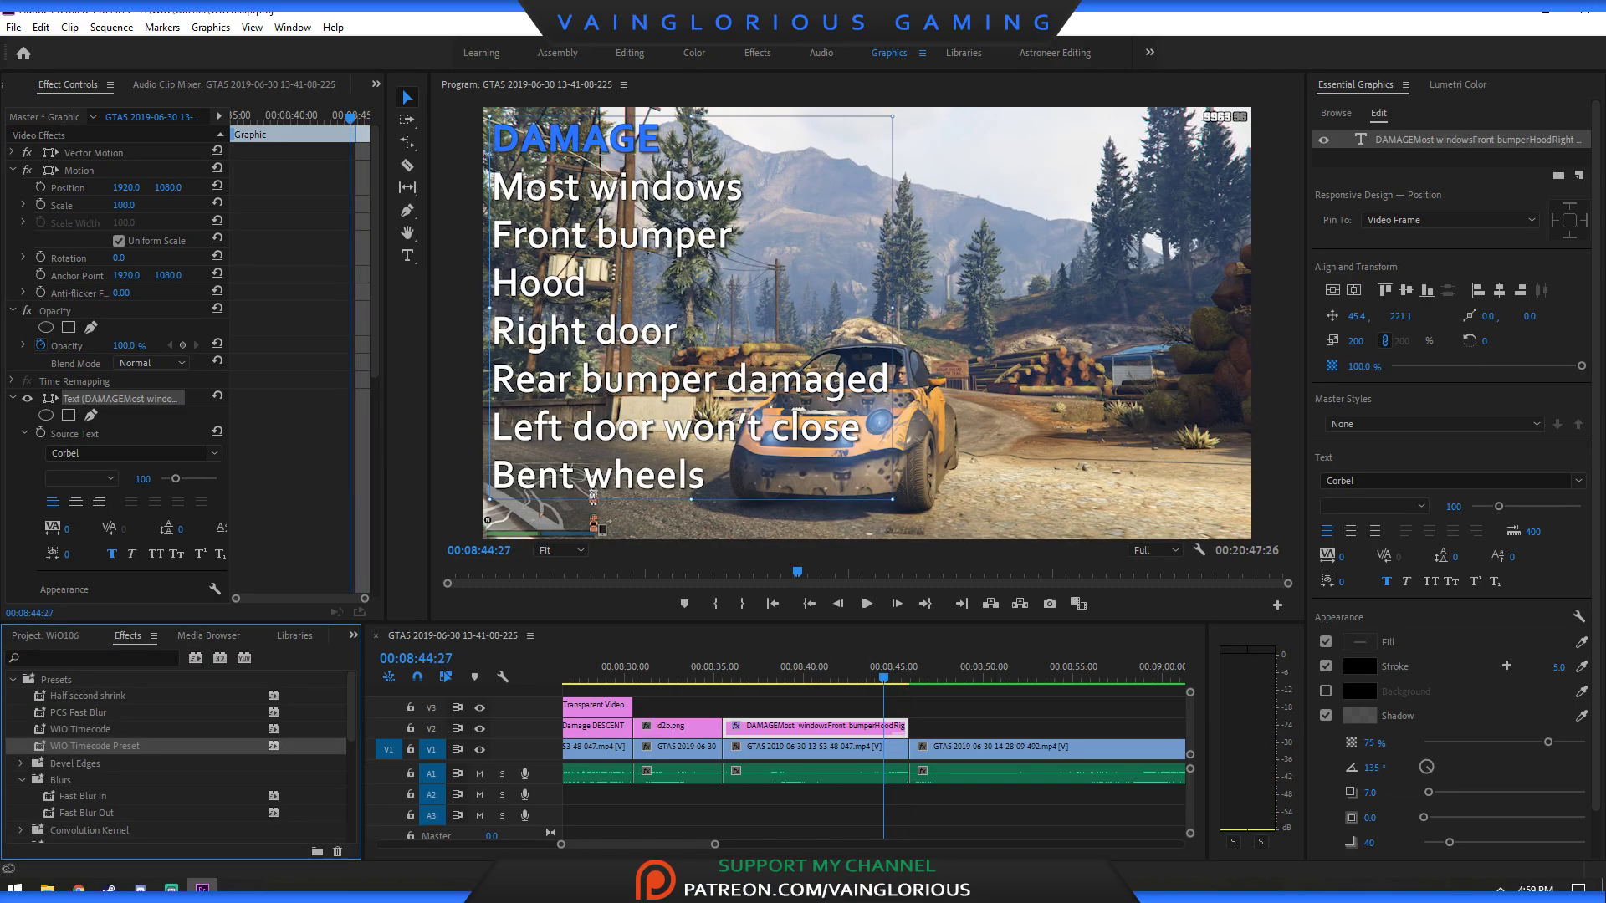
{"action": "scroll", "coordinate": [180, 753], "scroll_direction": "down", "scroll_amount": 10}
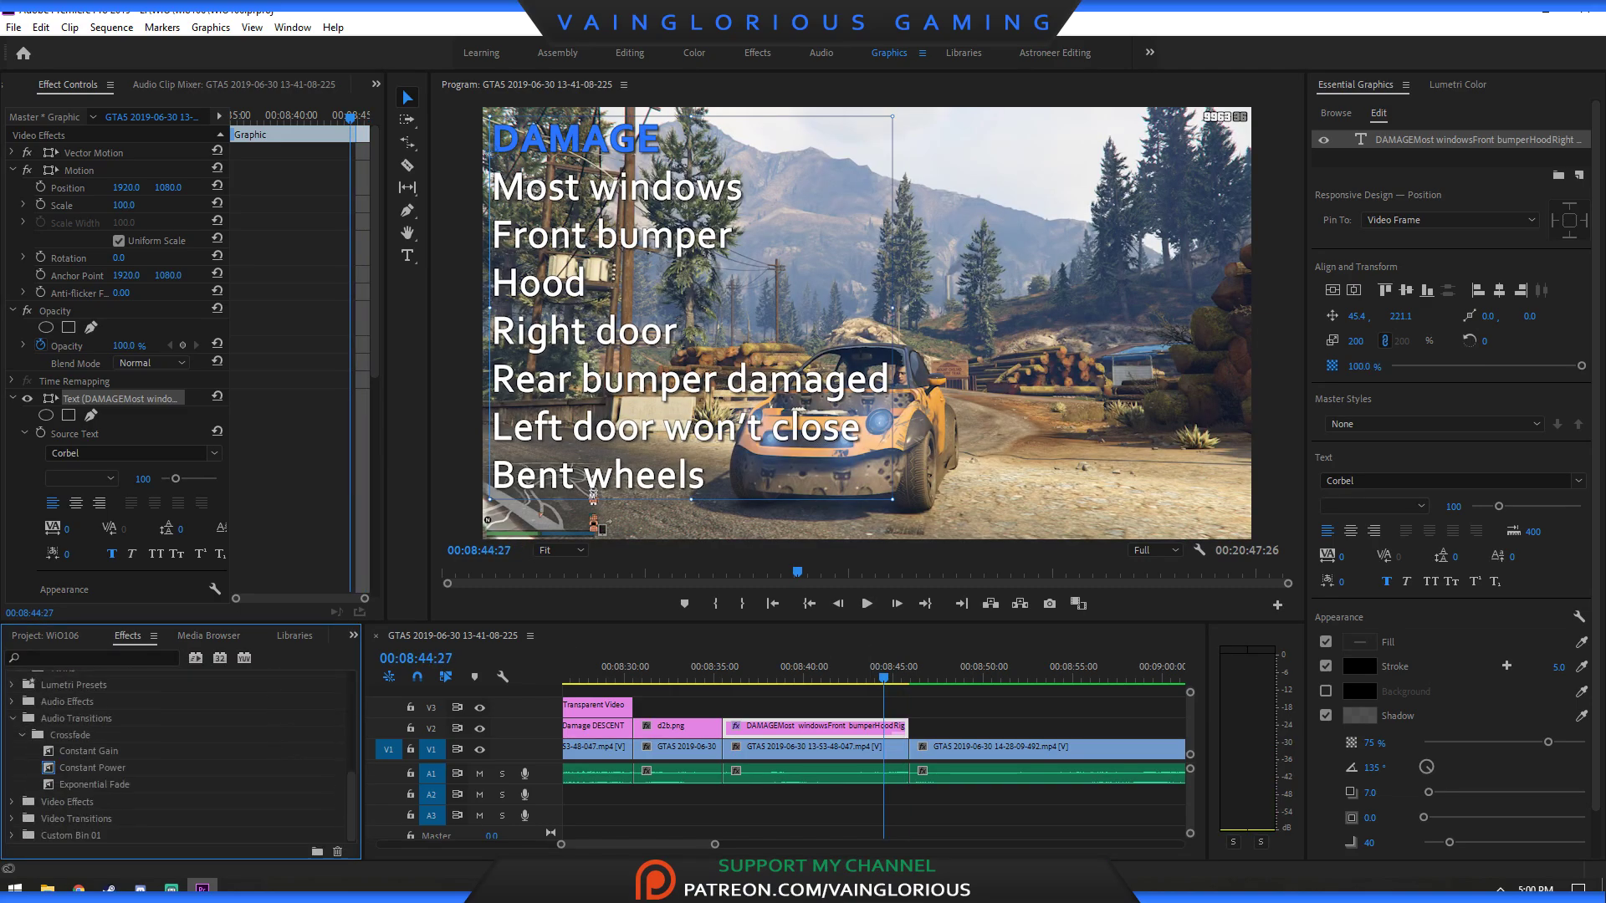
{"action": "left_click", "coordinate": [12, 818]}
{"action": "scroll", "coordinate": [180, 753], "scroll_direction": "down", "scroll_amount": 3}
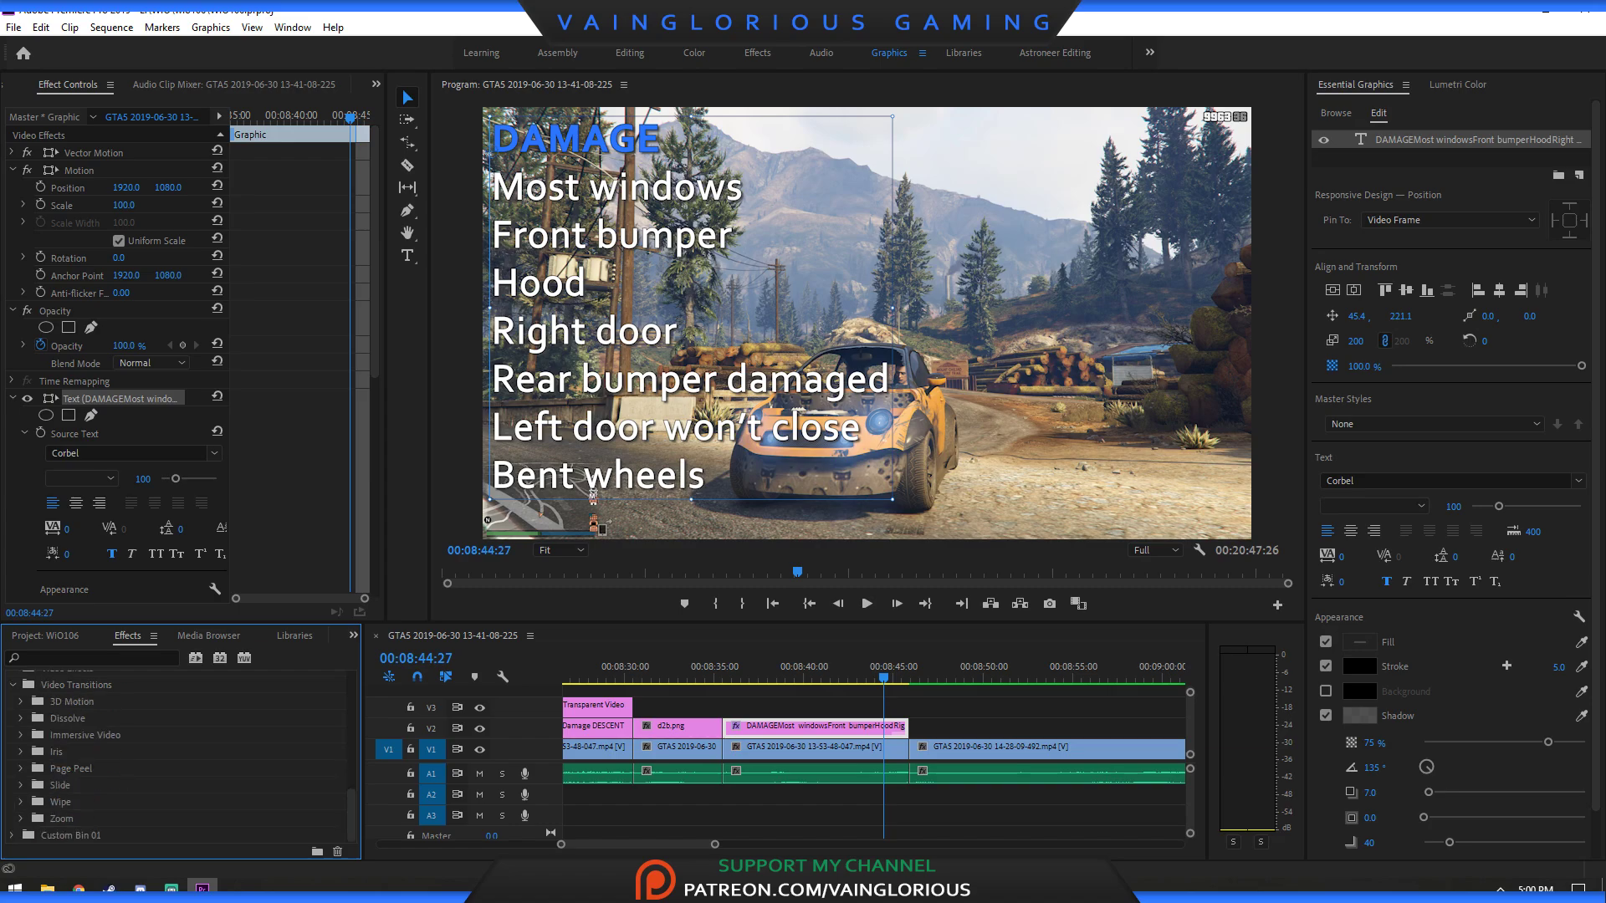
{"action": "left_click", "coordinate": [20, 818]}
{"action": "left_click", "coordinate": [84, 818]}
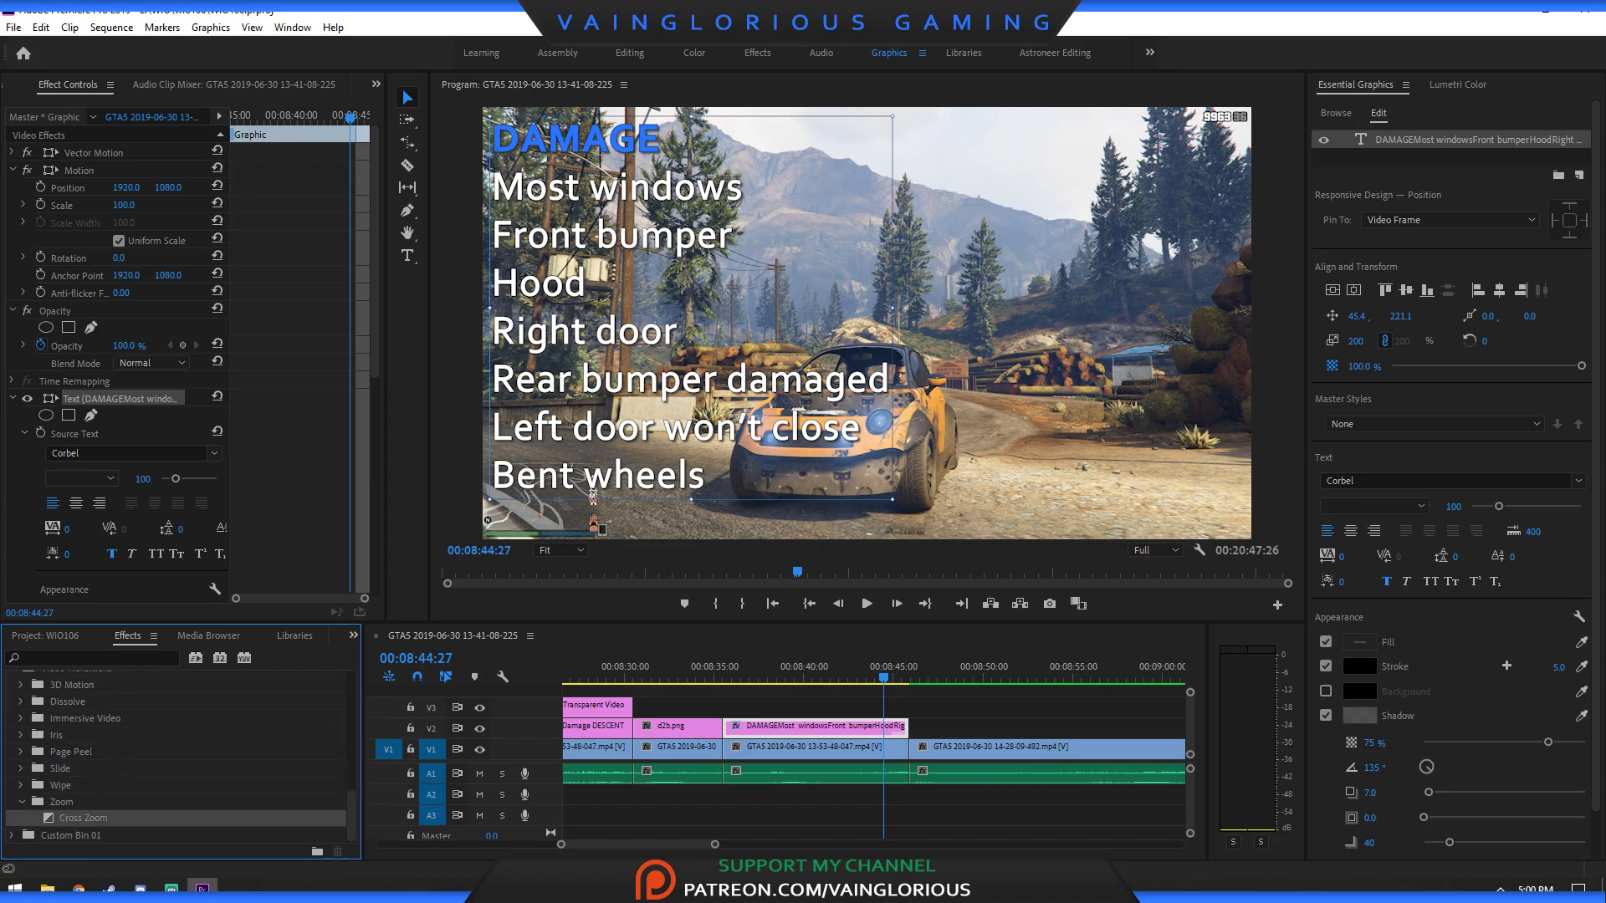
{"action": "left_click_drag", "start_coordinate": [84, 818], "coordinate": [908, 747]}
{"action": "scroll", "coordinate": [909, 747], "scroll_direction": "up", "scroll_amount": 5}
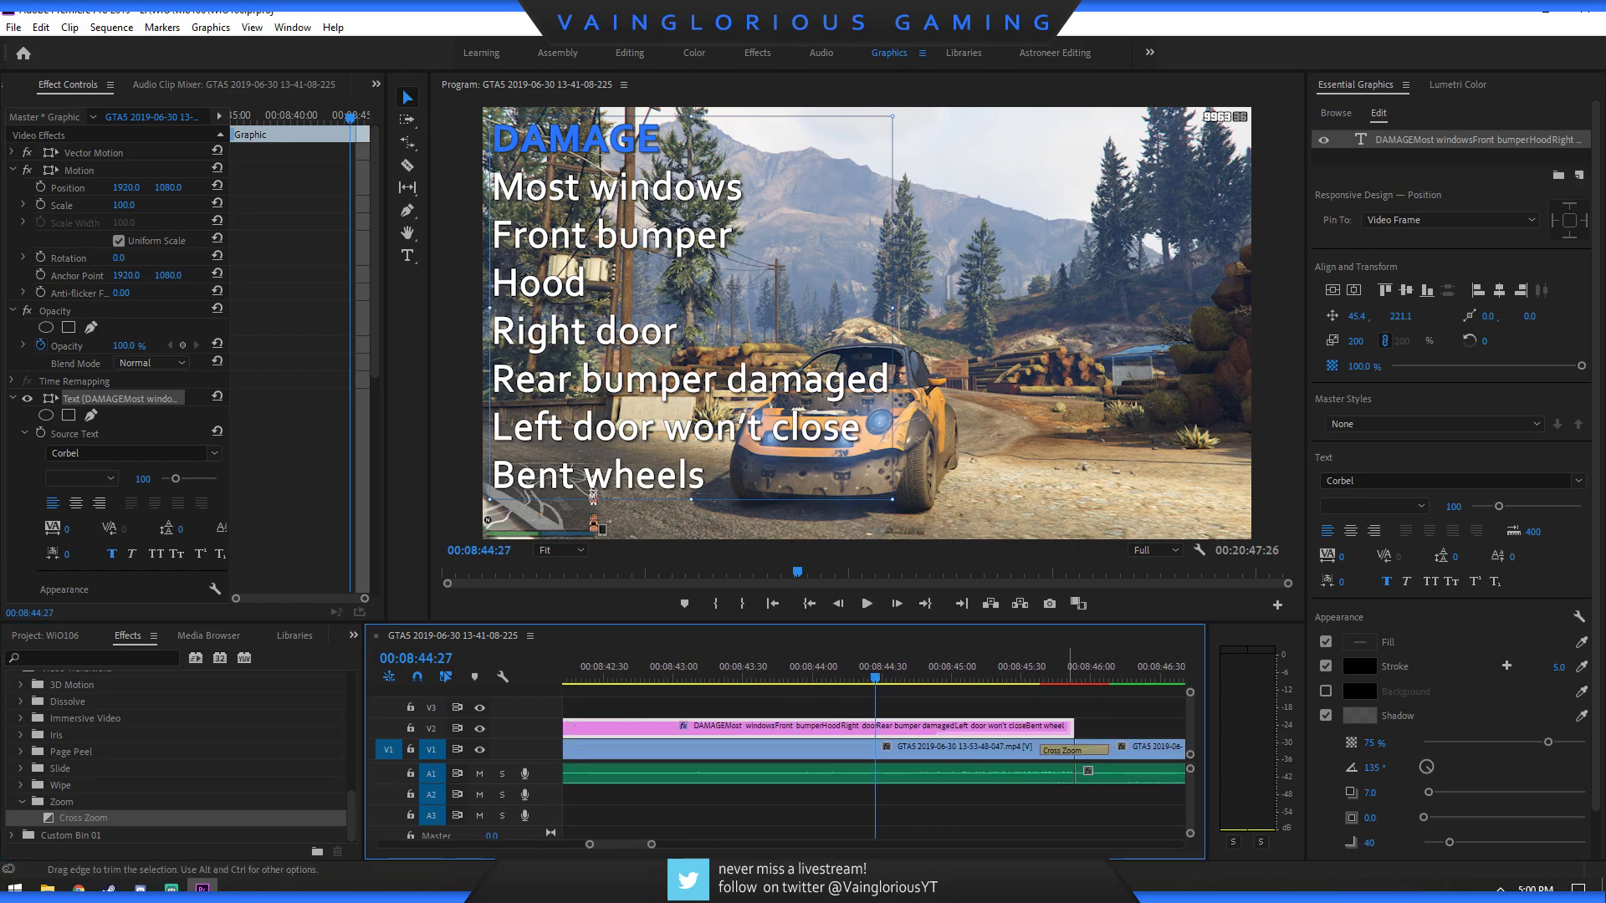
{"action": "left_click_drag", "start_coordinate": [1072, 726], "coordinate": [1037, 726]}
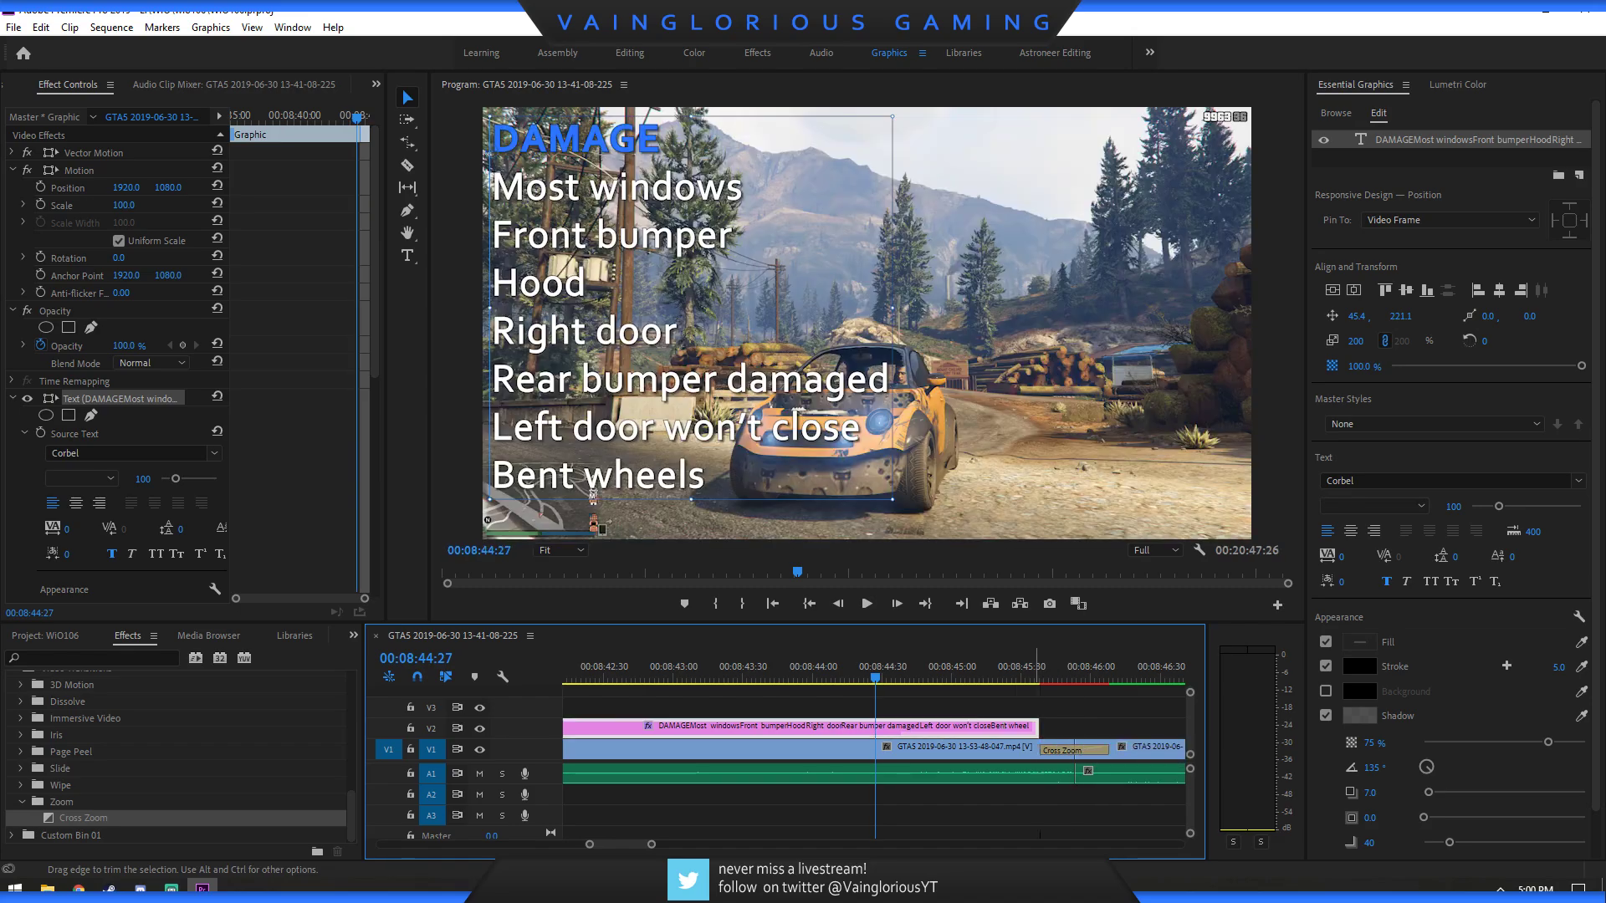
Apply Constant Power audio crossfades on A1 at the start and end of the YES verdict clip.
{"action": "left_click", "coordinate": [809, 603]}
{"action": "left_click_drag", "start_coordinate": [442, 844], "coordinate": [641, 844]}
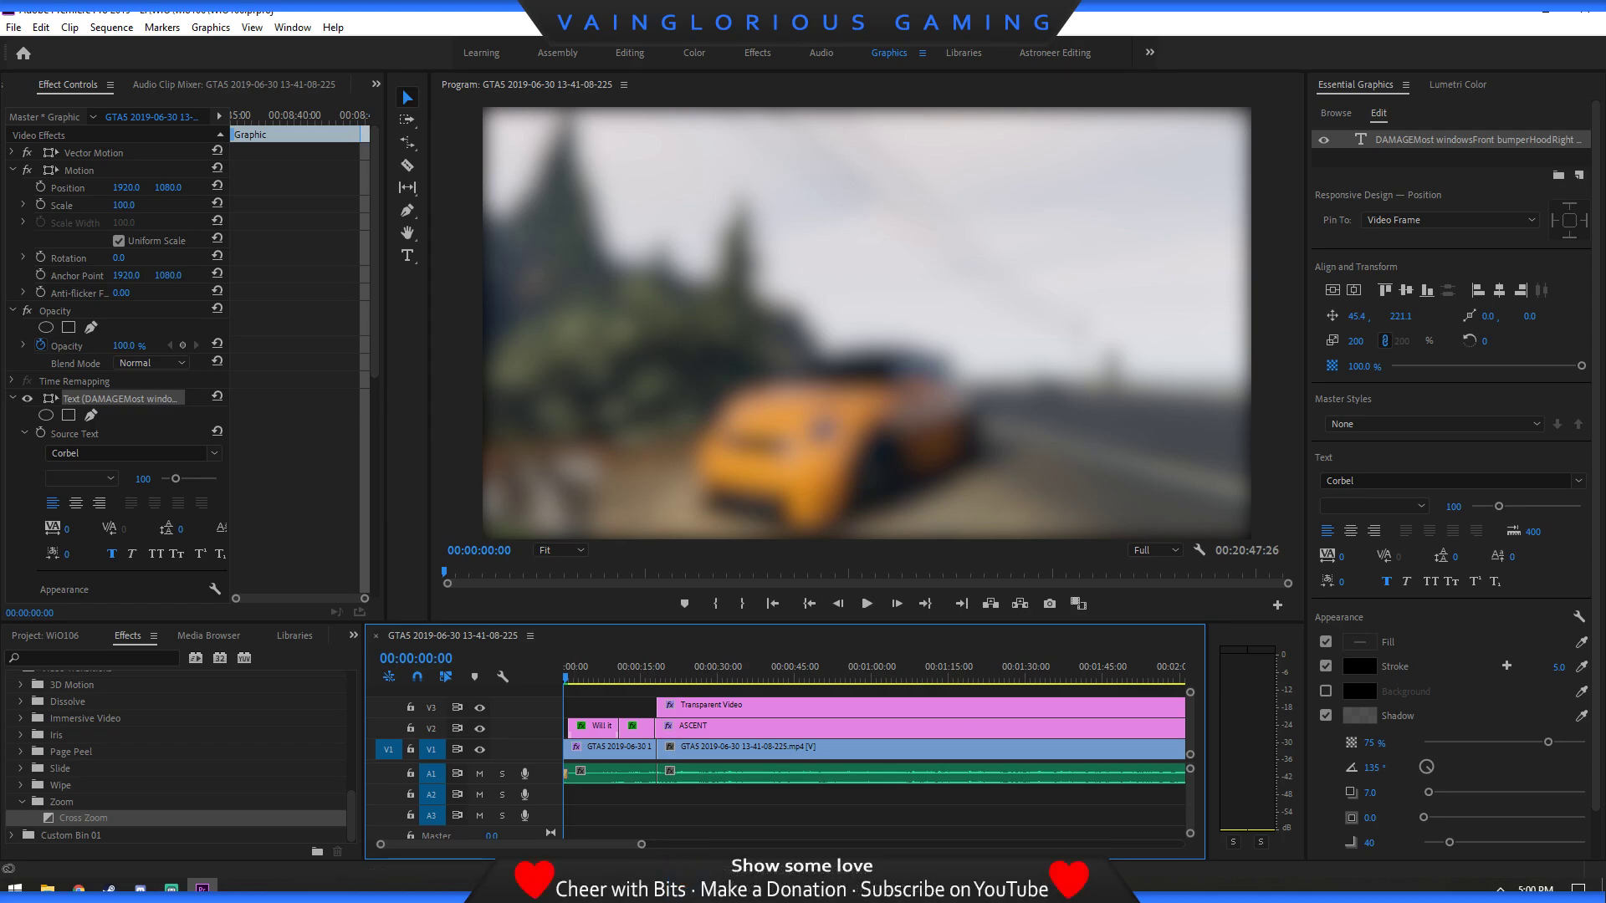
{"action": "scroll", "coordinate": [176, 753], "scroll_direction": "up", "scroll_amount": 4}
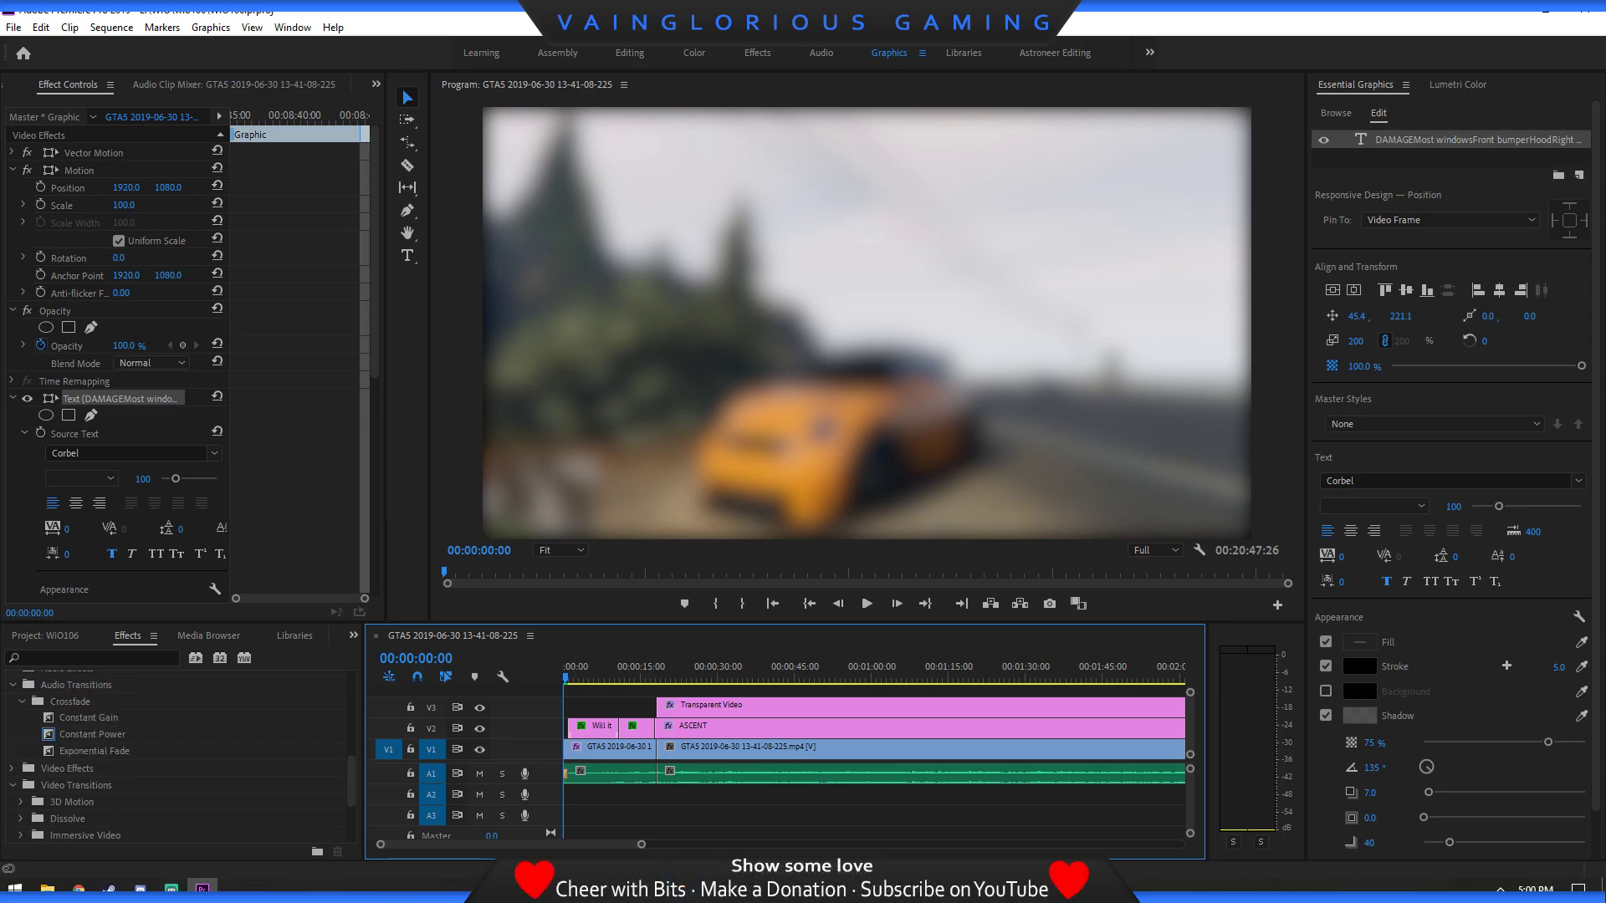
{"action": "left_click", "coordinate": [962, 603]}
{"action": "left_click", "coordinate": [961, 603]}
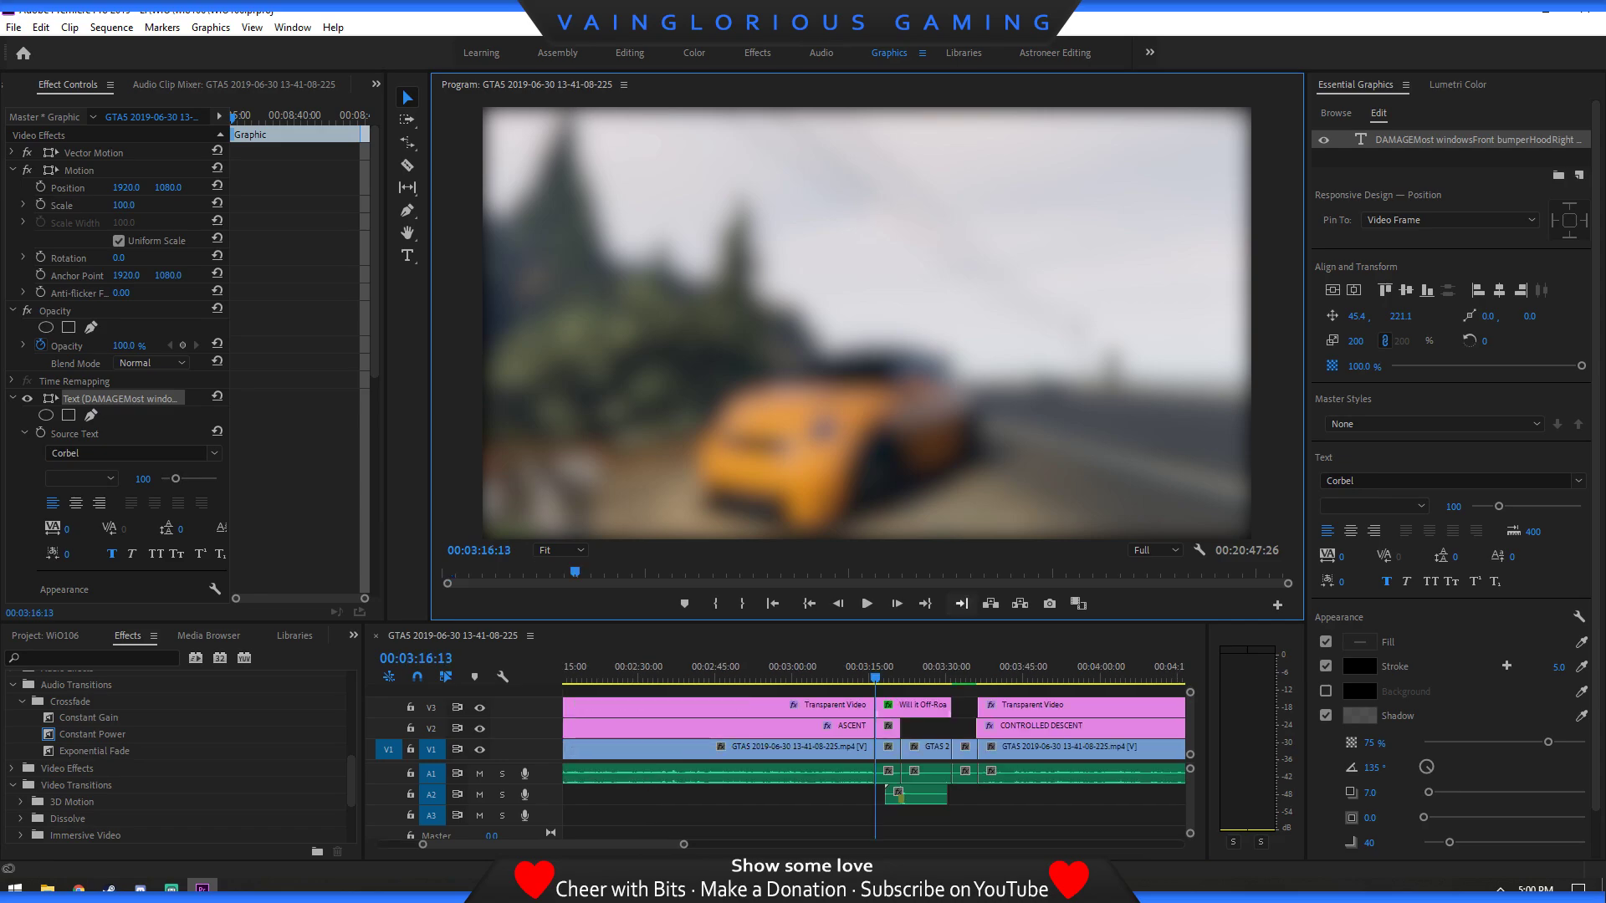
{"action": "left_click_drag", "start_coordinate": [875, 674], "coordinate": [906, 674]}
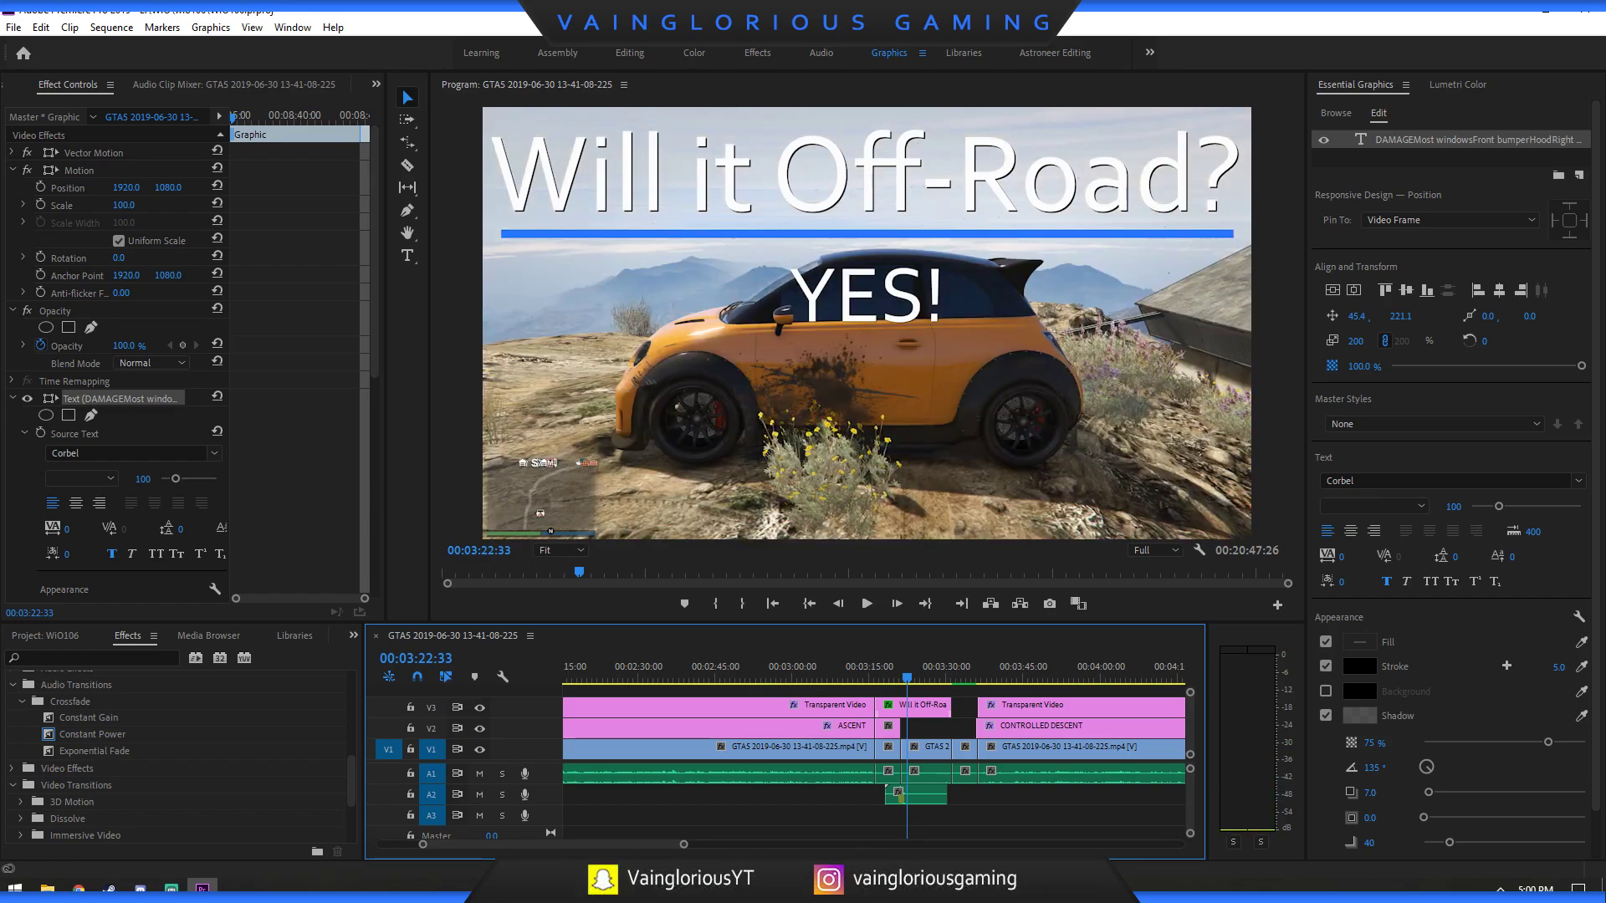
{"action": "left_click", "coordinate": [92, 733]}
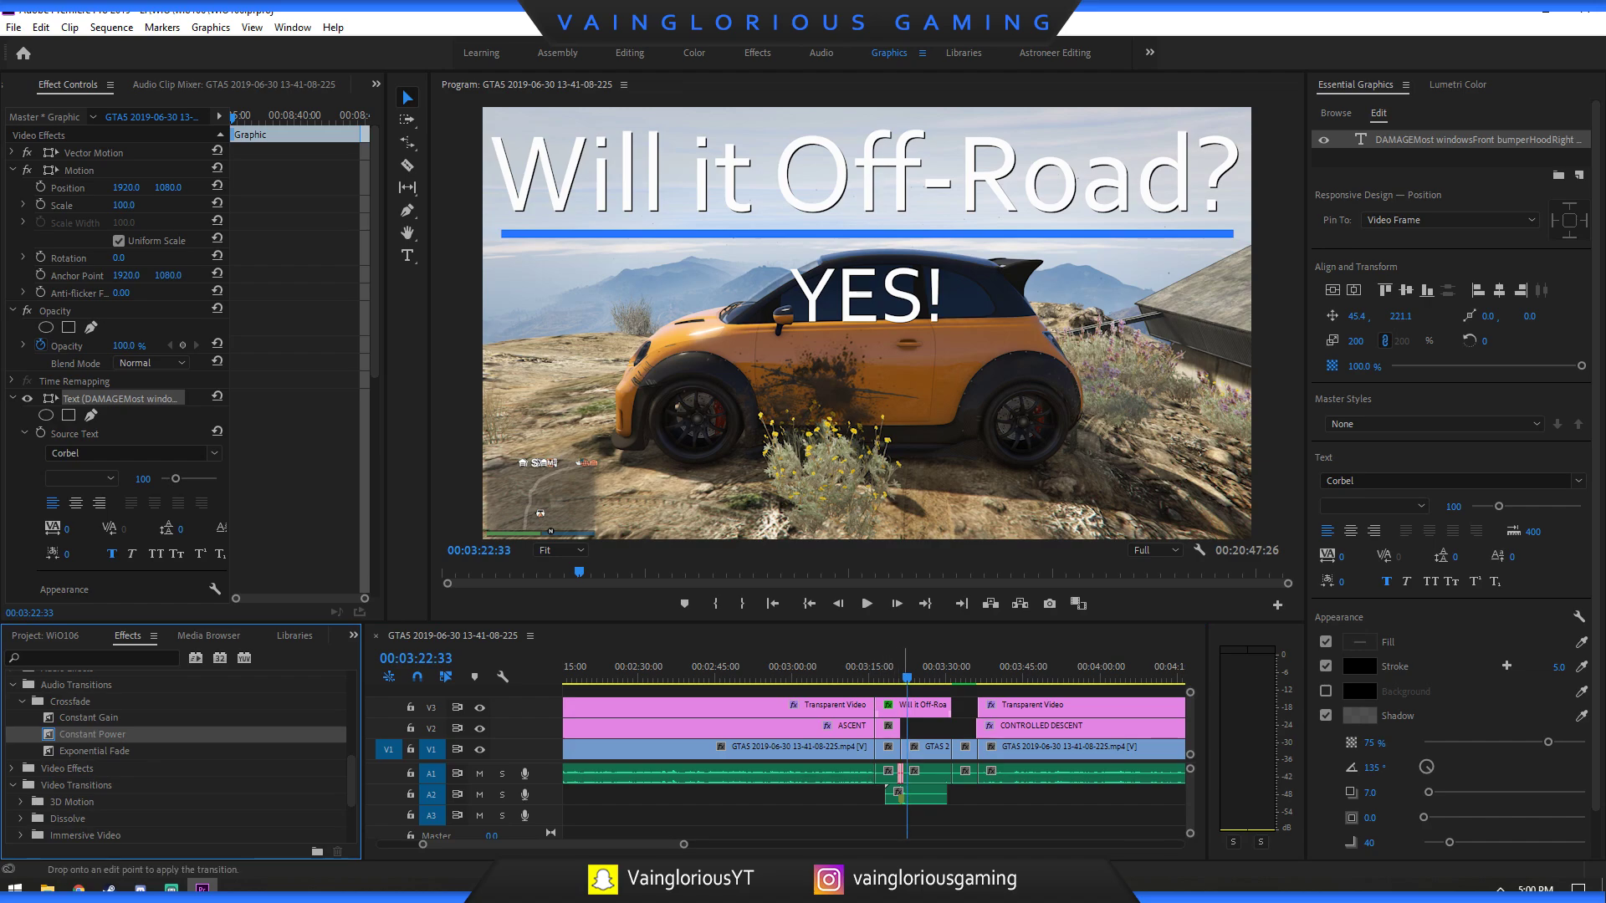
{"action": "left_click_drag", "start_coordinate": [92, 733], "coordinate": [951, 773]}
Play back the sequence from the end of the ascent through the YES verdict to check the audio crossfades.
{"action": "left_click_drag", "start_coordinate": [907, 677], "coordinate": [863, 677]}
{"action": "key", "text": "space"}
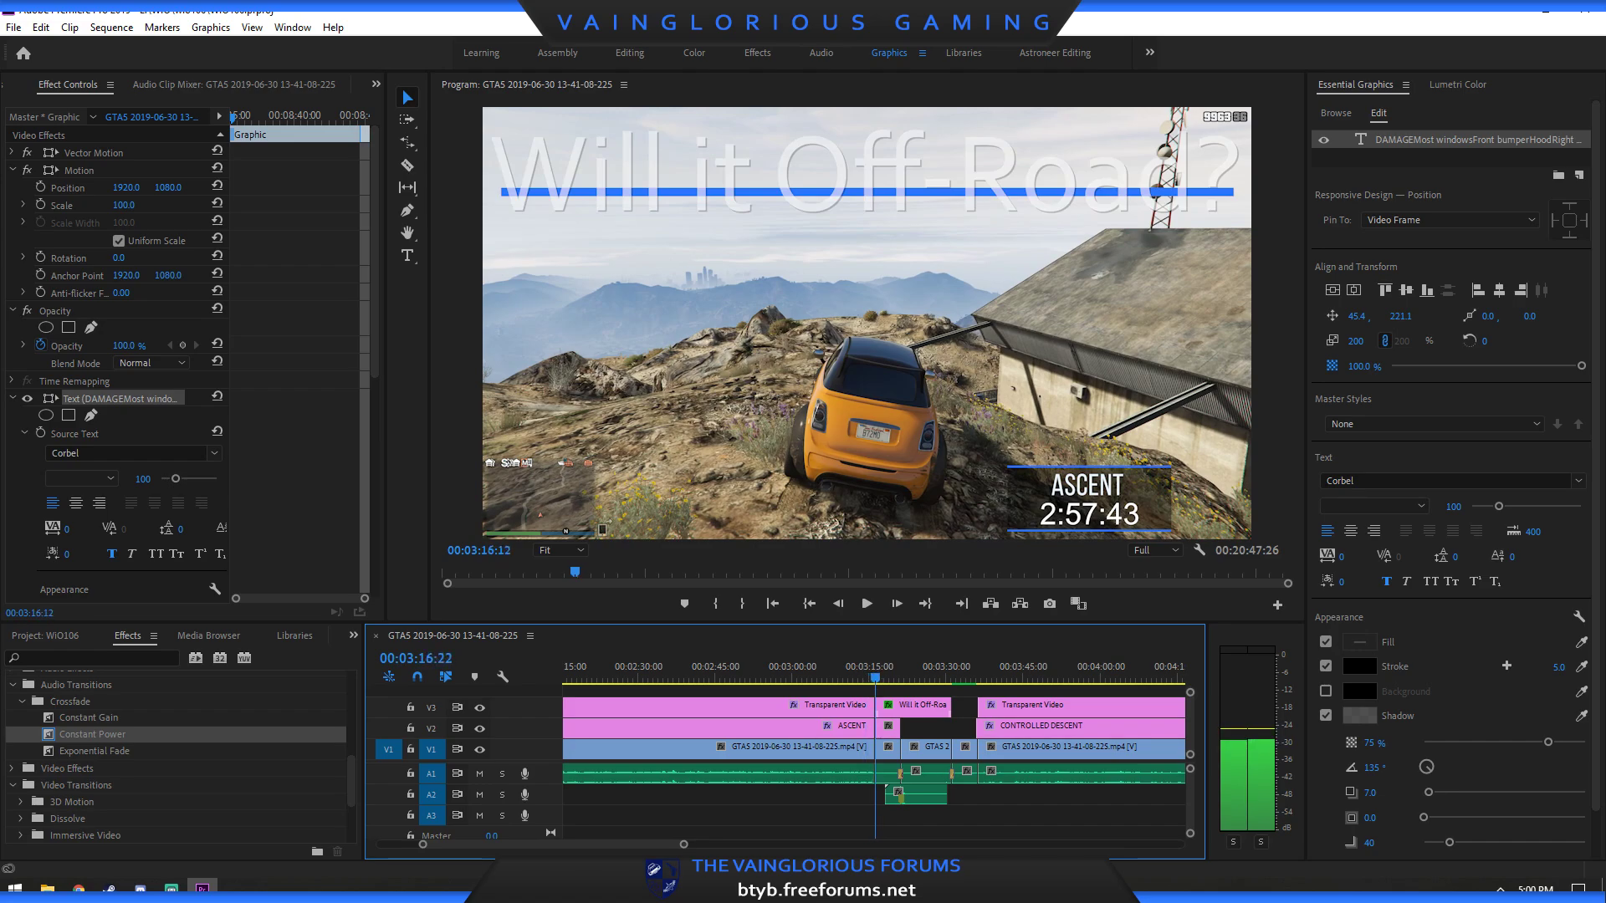
{"action": "key", "text": "space"}
{"action": "left_click", "coordinate": [866, 602]}
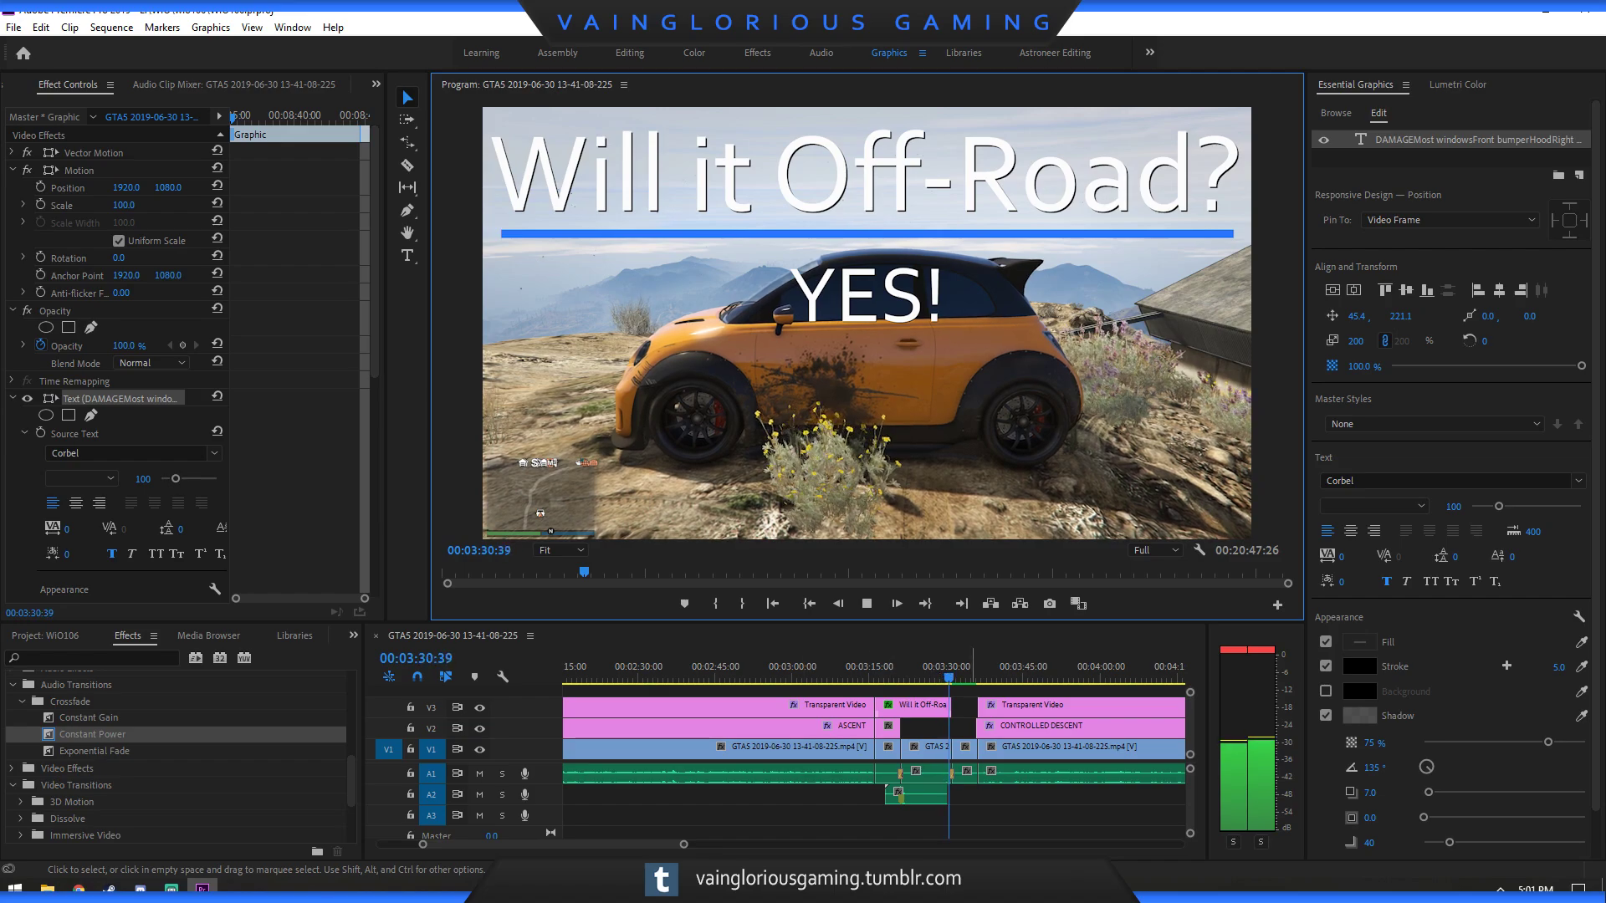
{"action": "key", "text": "space"}
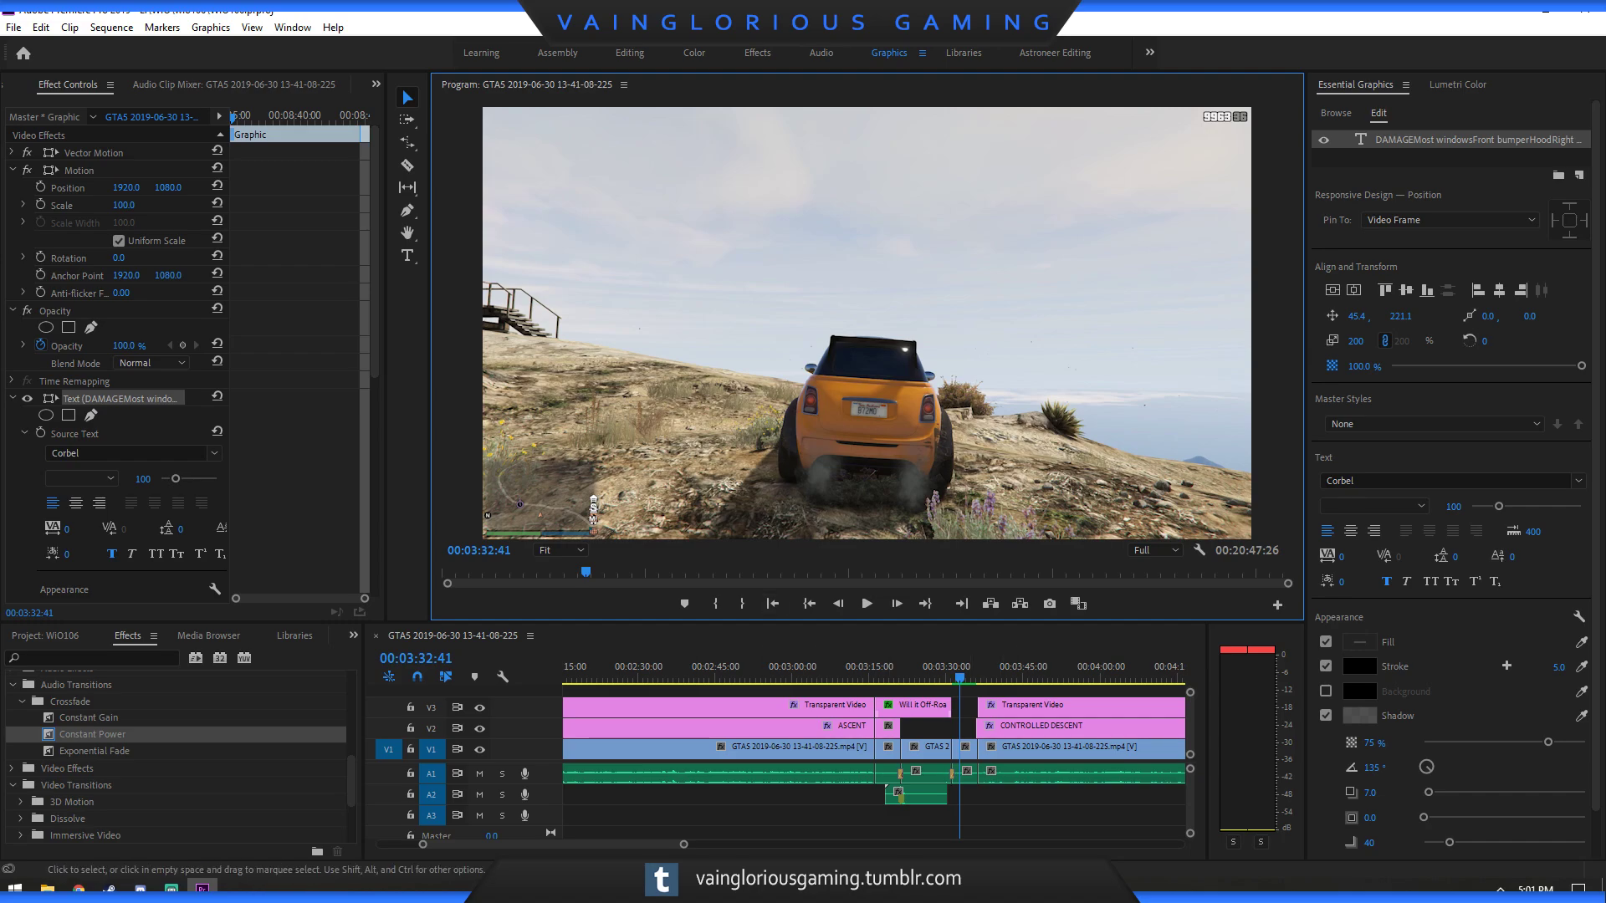
Apply a Constant Power crossfade on A1 at the cut where d1b.png ends after the controlled descent.
{"action": "key", "text": "Down"}
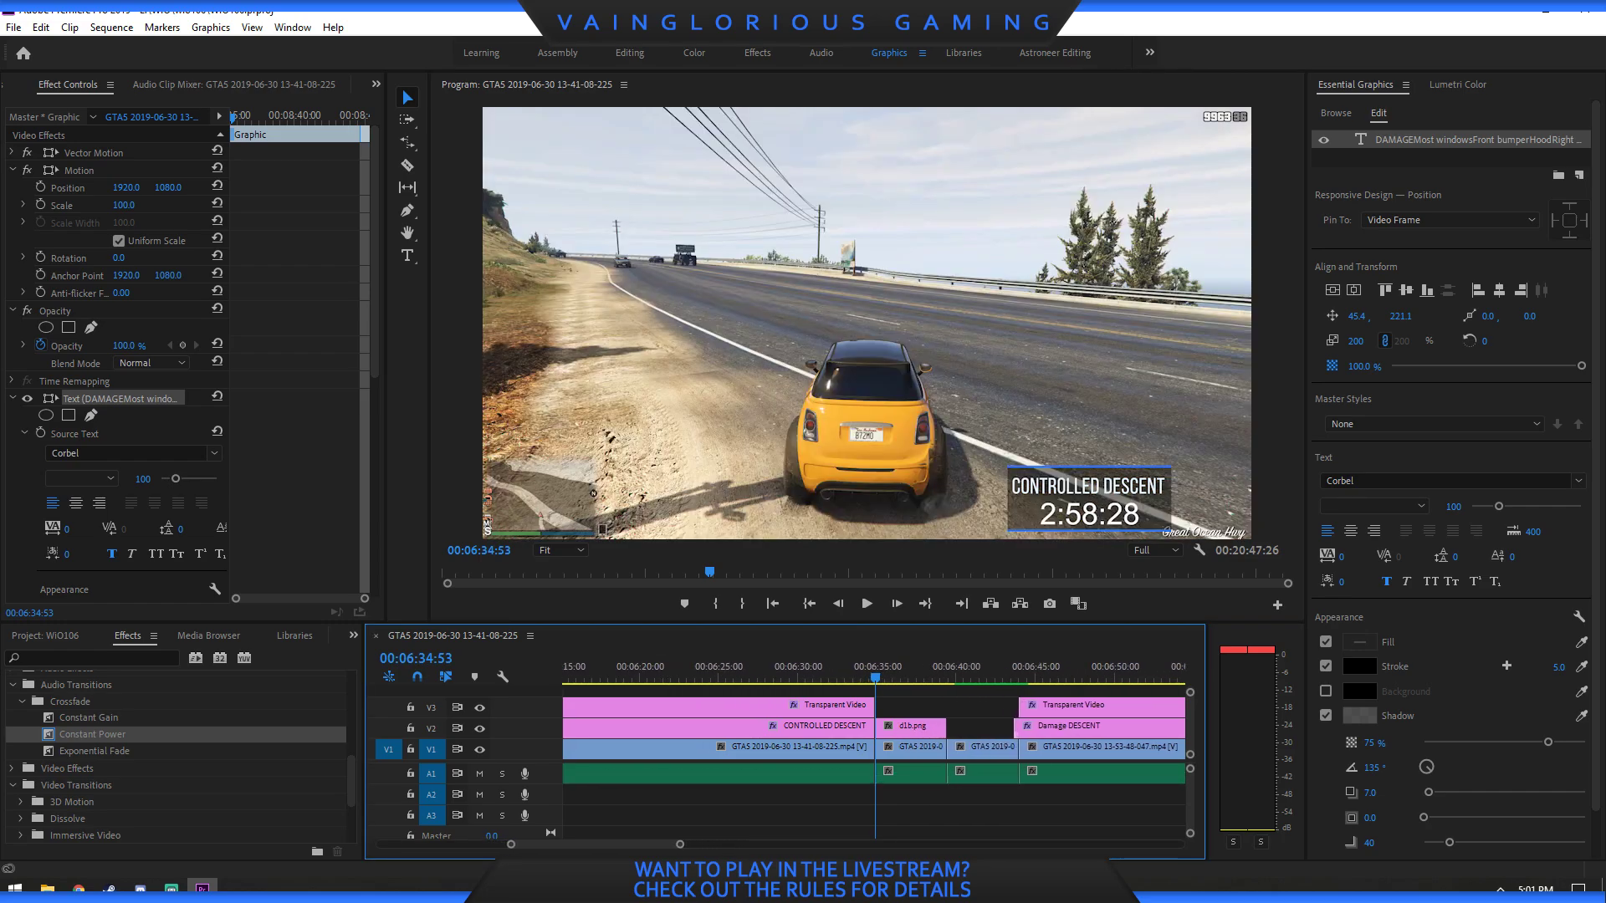
{"action": "key", "text": "="}
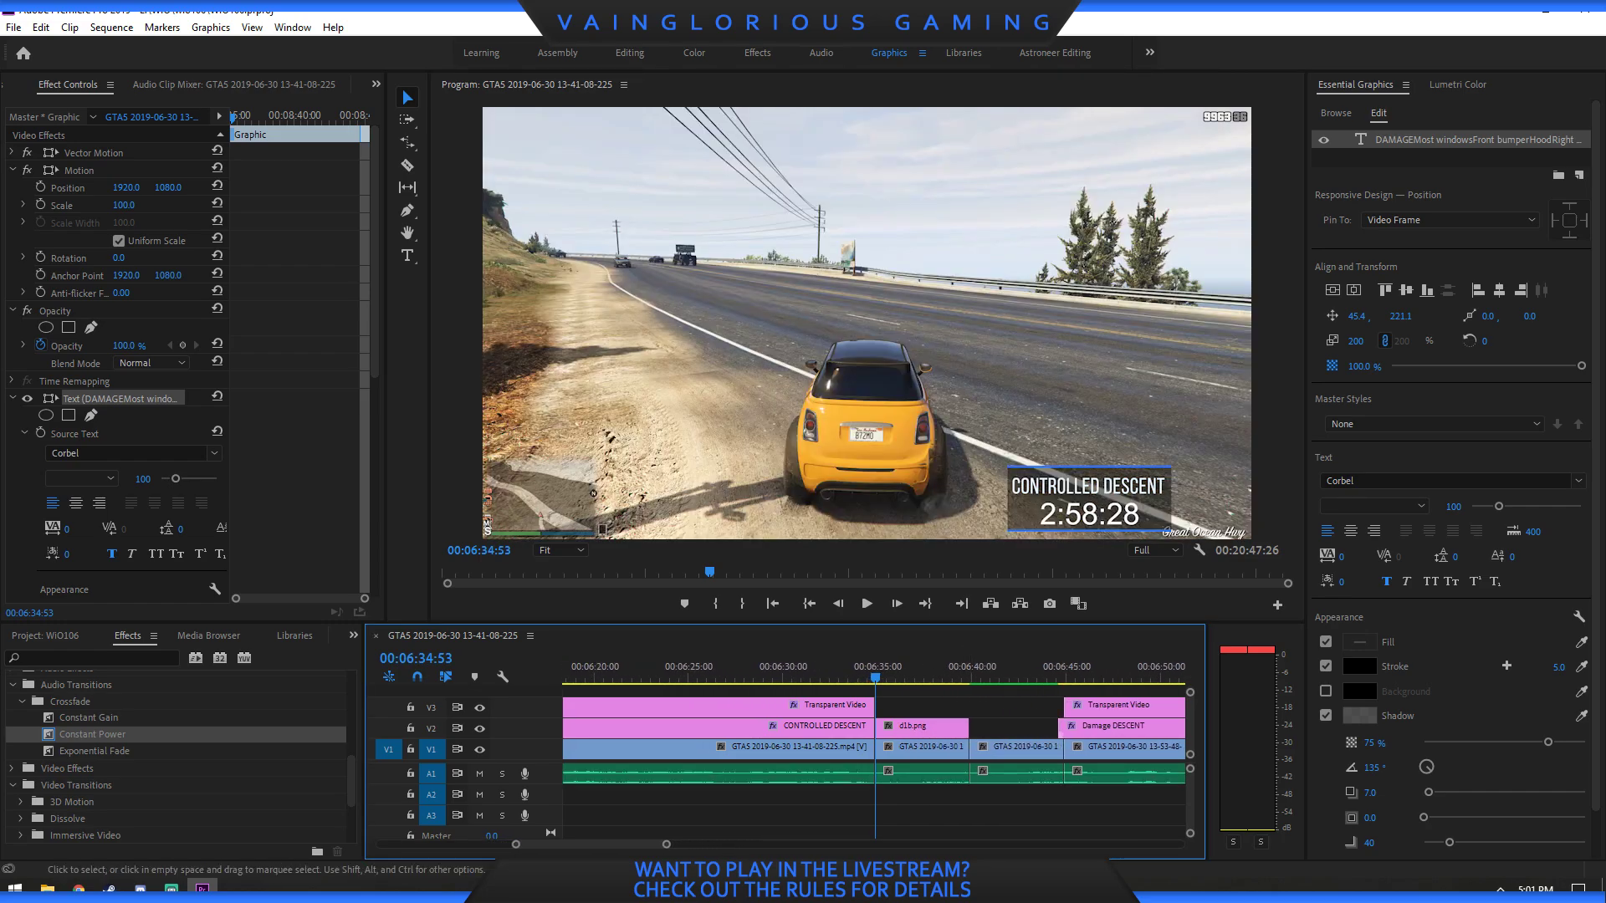
{"action": "left_click_drag", "start_coordinate": [92, 733], "coordinate": [970, 773]}
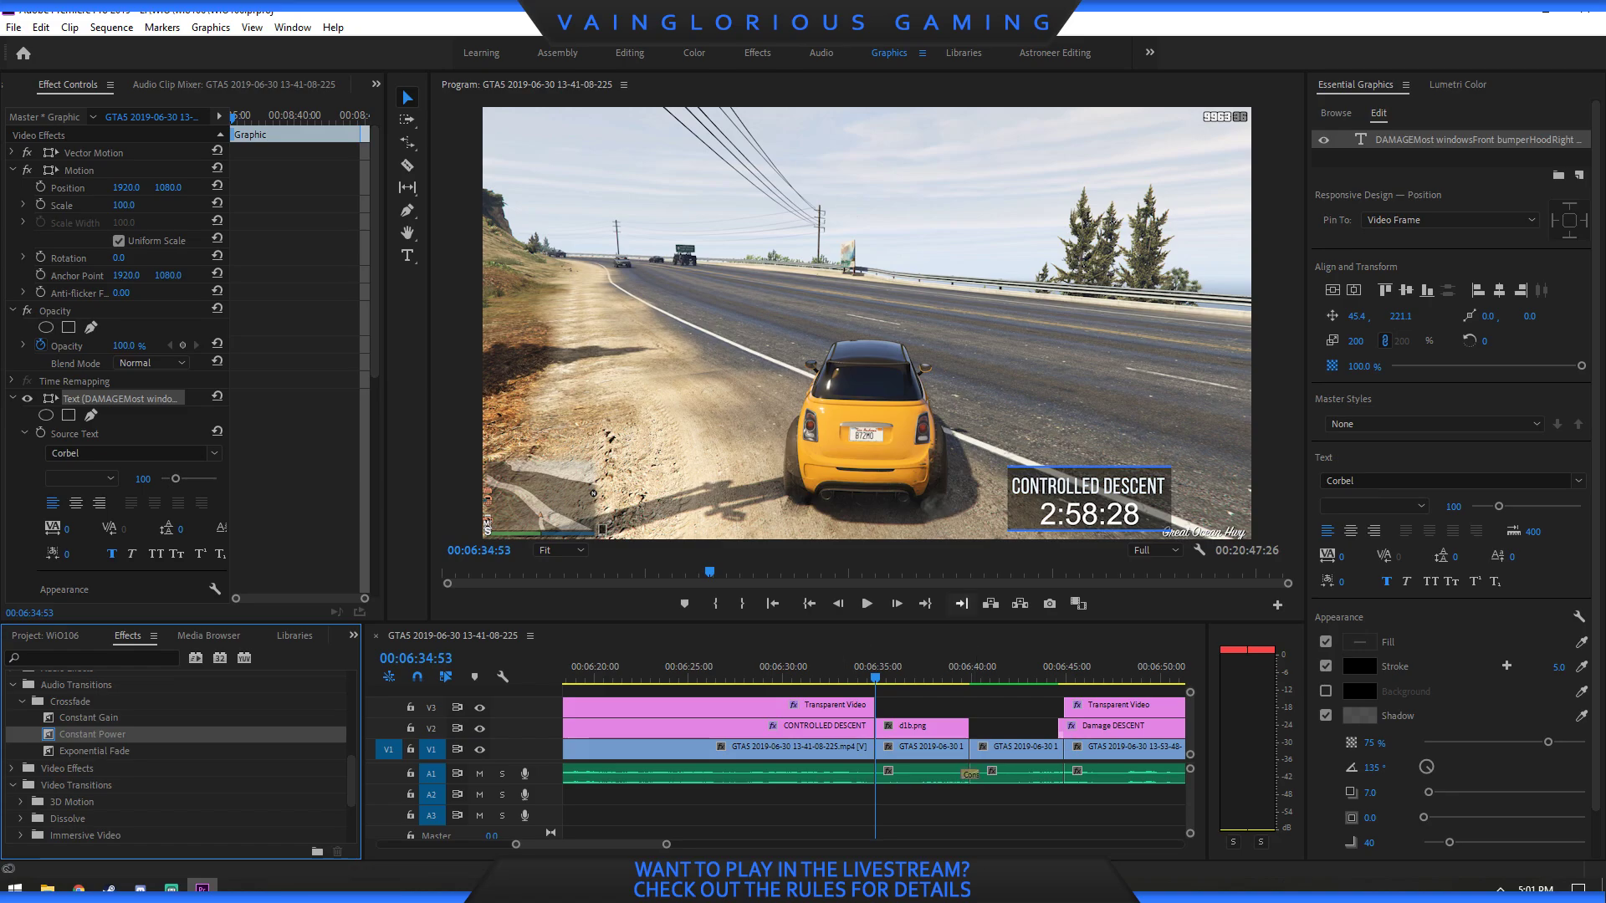
Apply Constant Power crossfades on A1 at the cut where d2b.png ends and at the cut after the DAMAGE list clip.
{"action": "left_click", "coordinate": [961, 603]}
{"action": "left_click", "coordinate": [961, 603]}
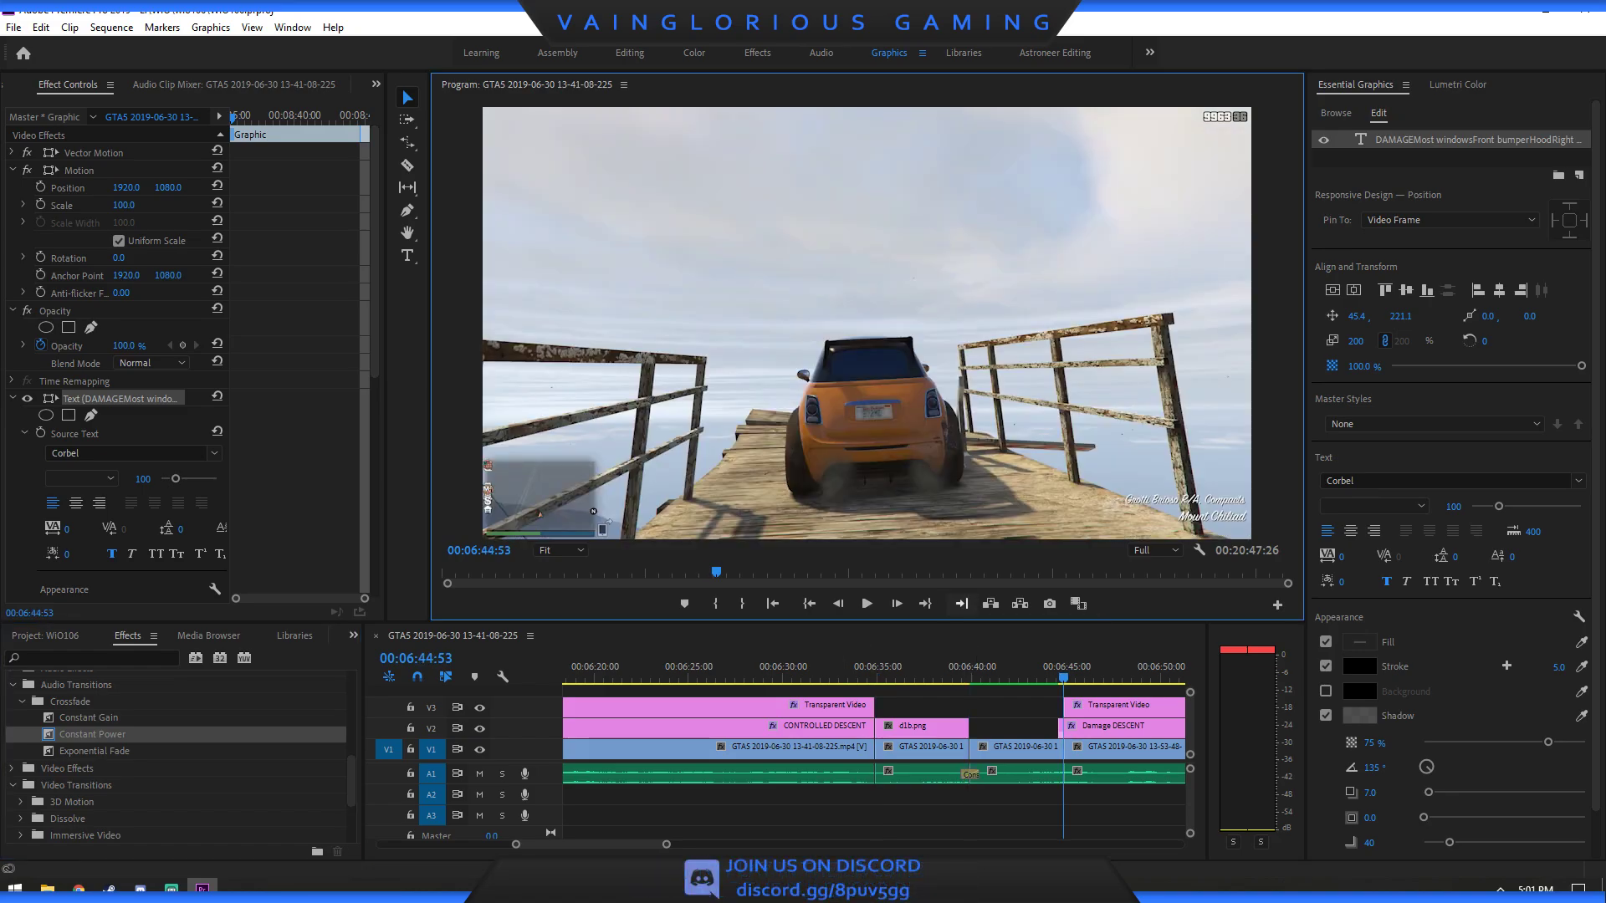
{"action": "left_click", "coordinate": [961, 603]}
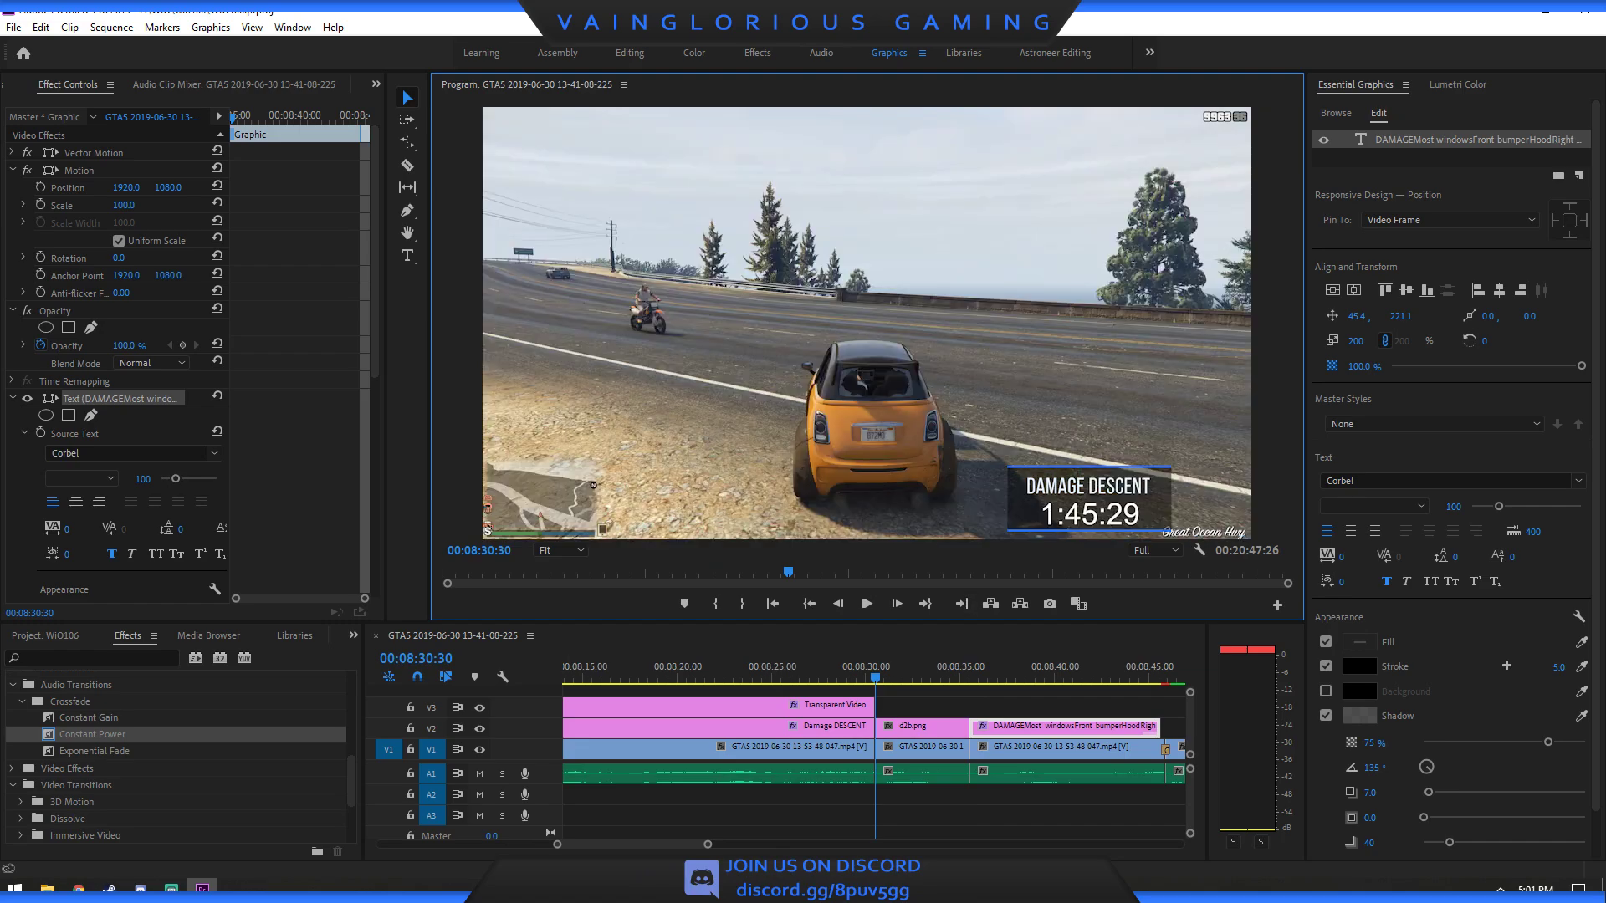
{"action": "left_click_drag", "start_coordinate": [92, 734], "coordinate": [970, 773]}
{"action": "mouse_move", "coordinate": [945, 673]}
{"action": "left_mouse_down"}
{"action": "mouse_move", "coordinate": [975, 673]}
{"action": "mouse_move", "coordinate": [960, 674]}
{"action": "left_mouse_up"}
{"action": "left_click_drag", "start_coordinate": [92, 734], "coordinate": [1162, 774]}
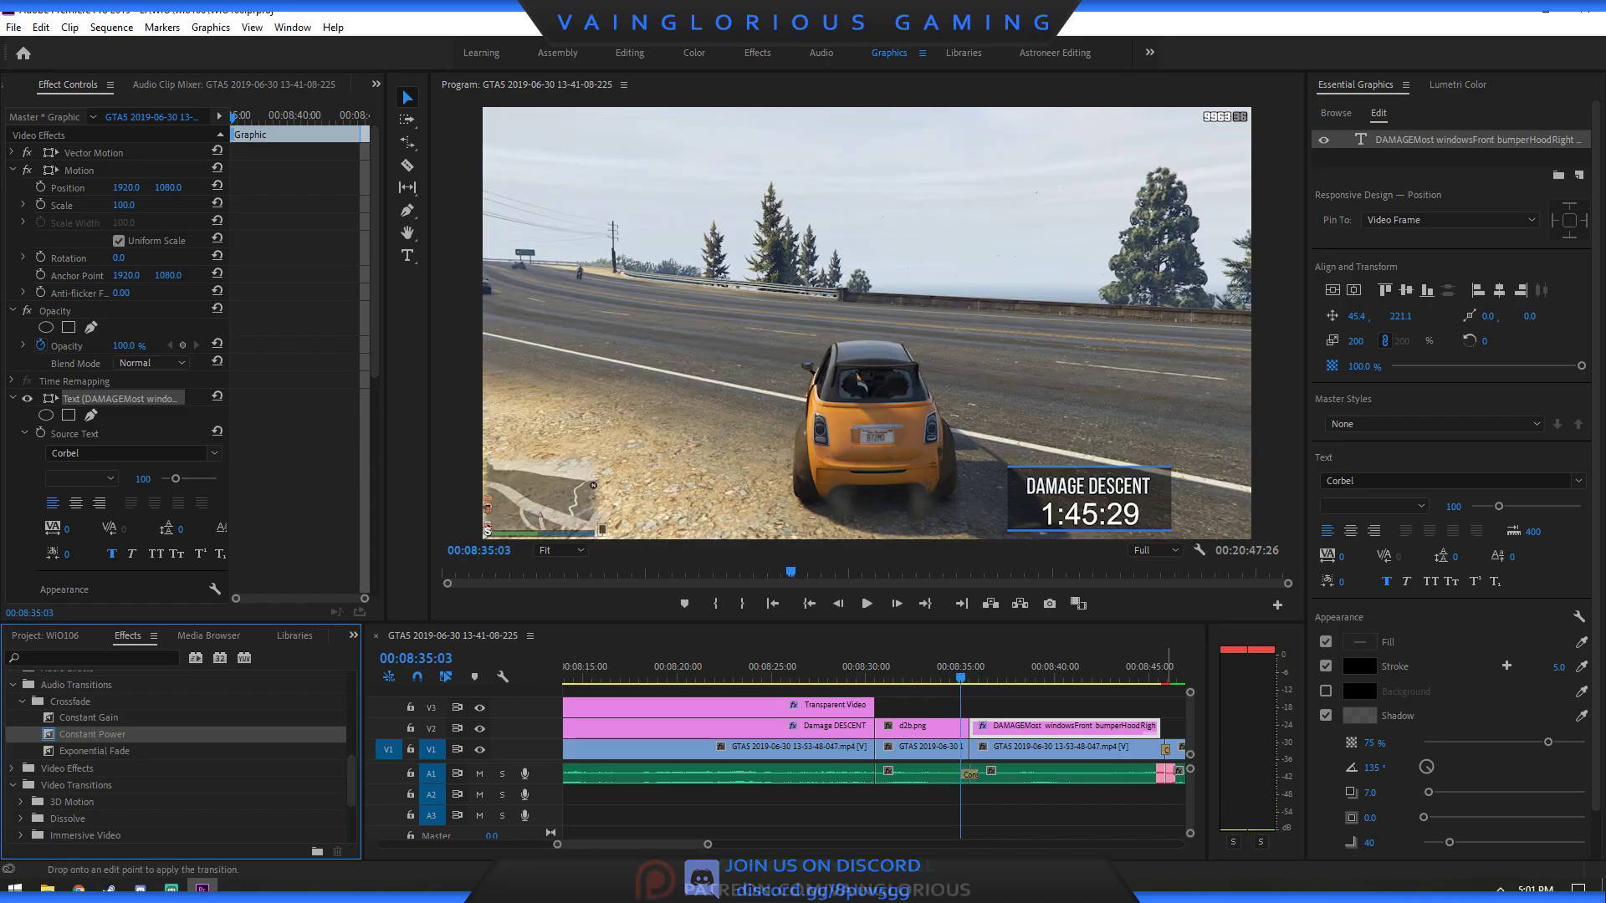
Place the WiO Vehicle Intro template on V2 just after the Cross Zoom transition and preview it to 00:08:48:12.
{"action": "left_click", "coordinate": [960, 603]}
{"action": "left_click", "coordinate": [961, 603]}
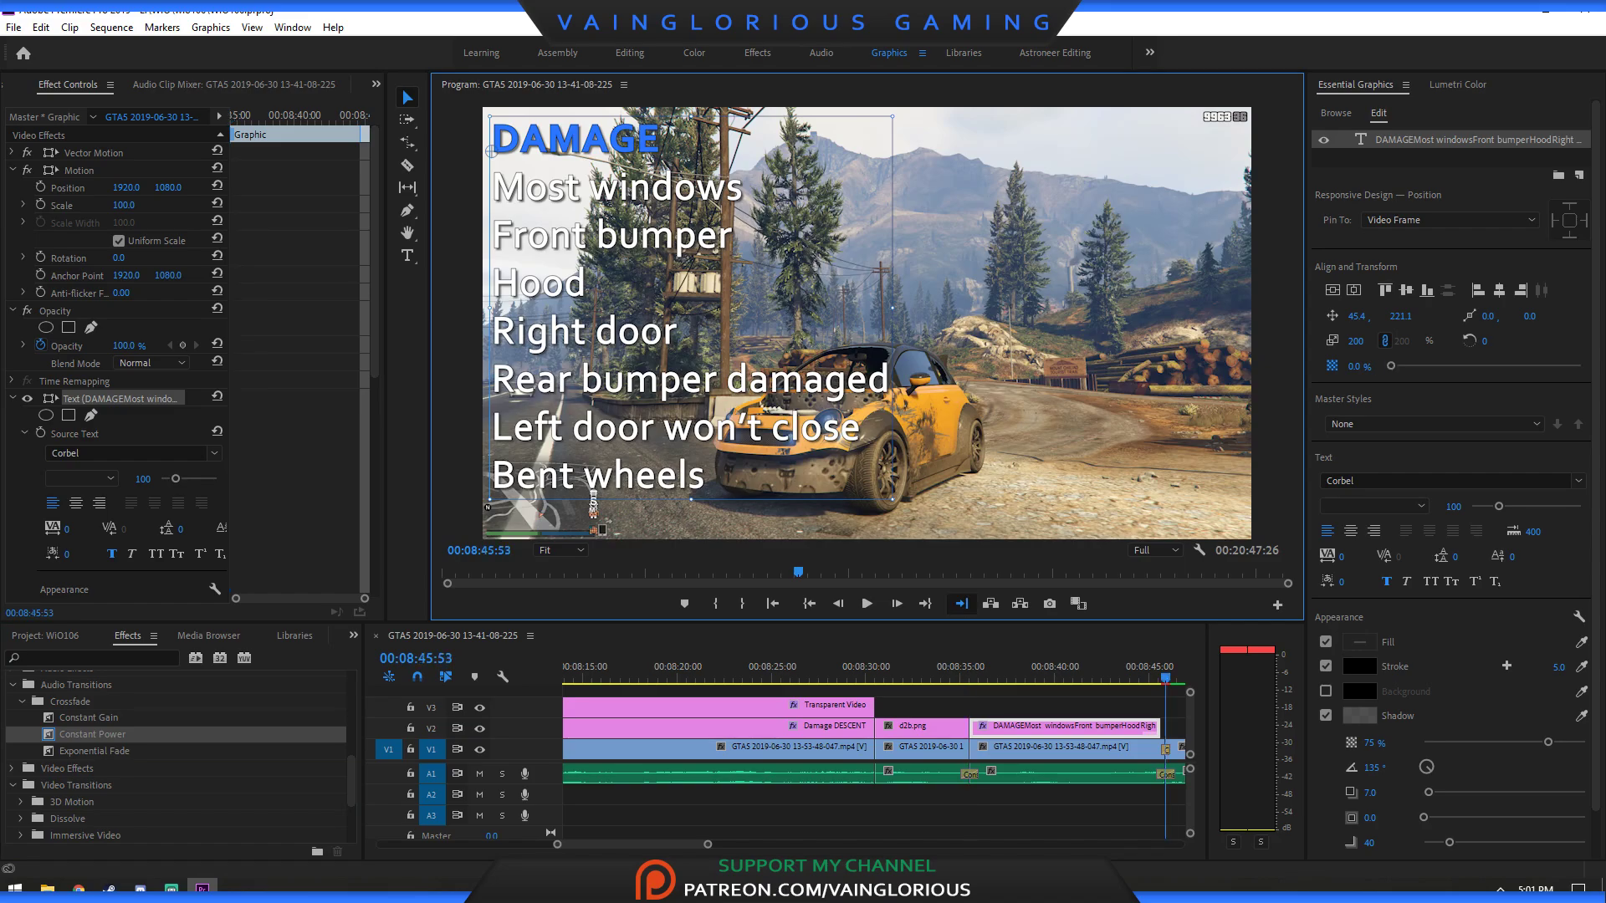
{"action": "left_click", "coordinate": [837, 603]}
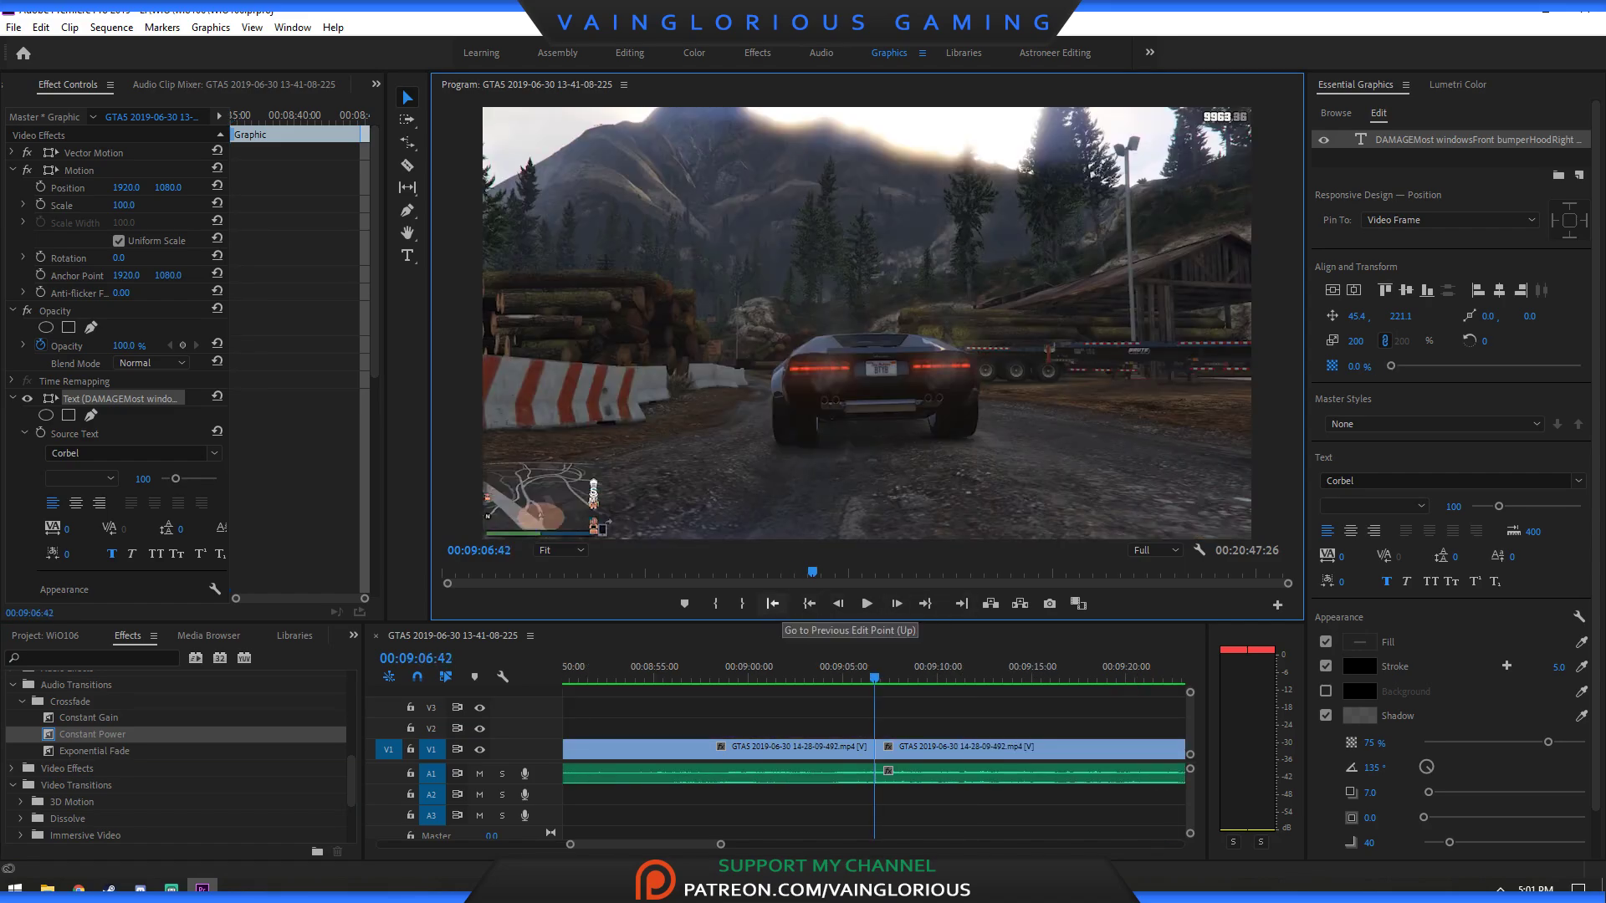
{"action": "left_click", "coordinate": [772, 603]}
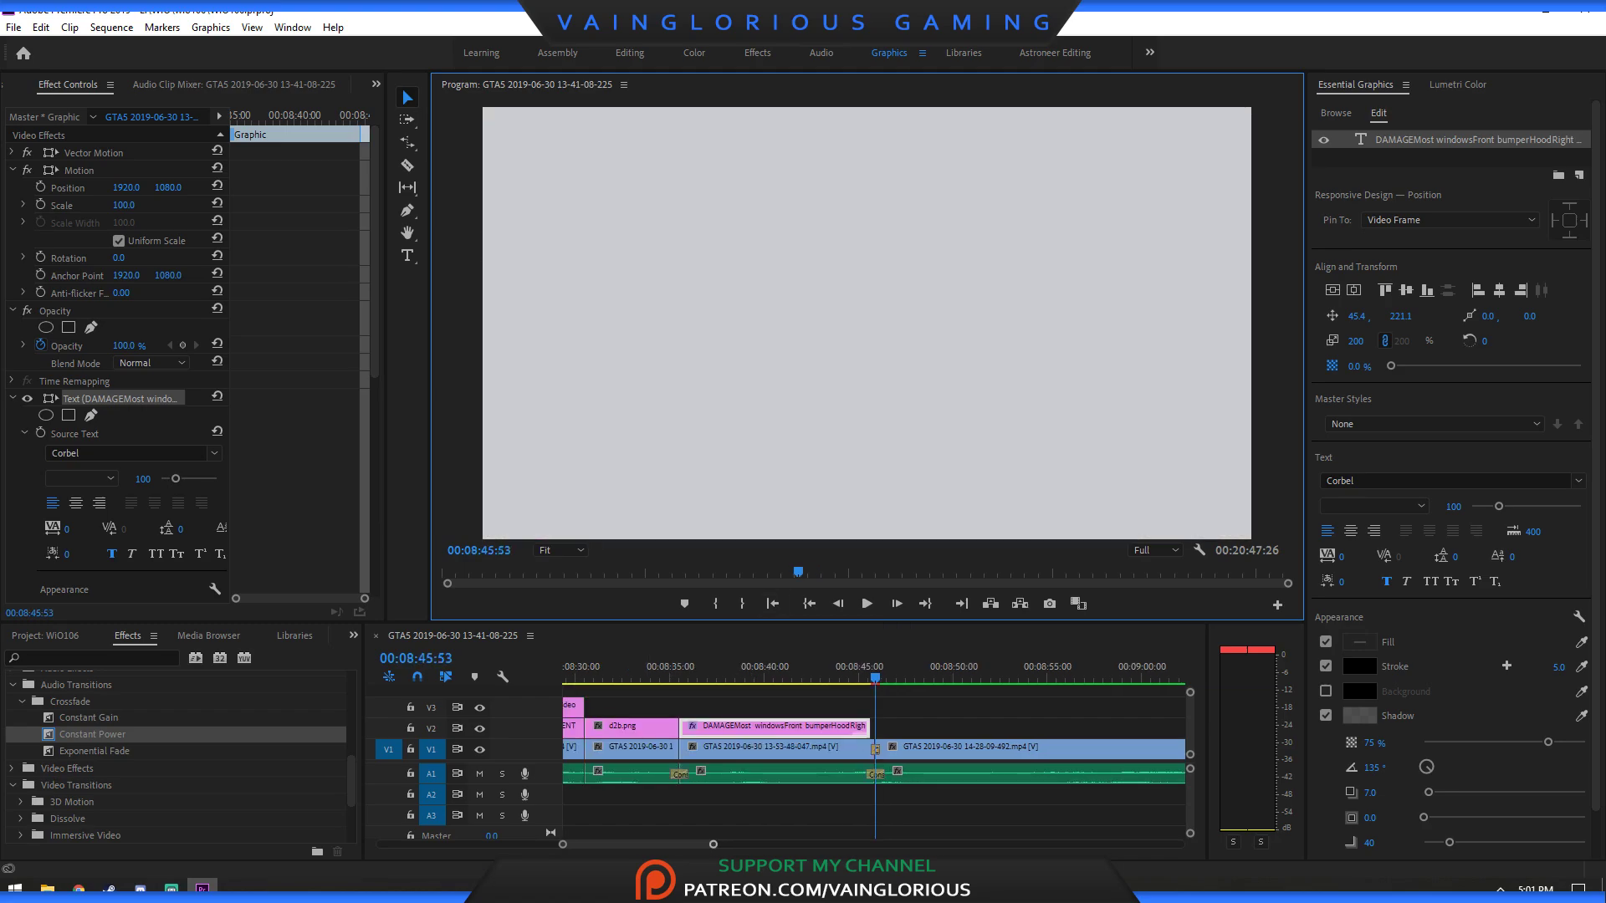
{"action": "key", "text": "="}
{"action": "left_click", "coordinate": [1334, 112]}
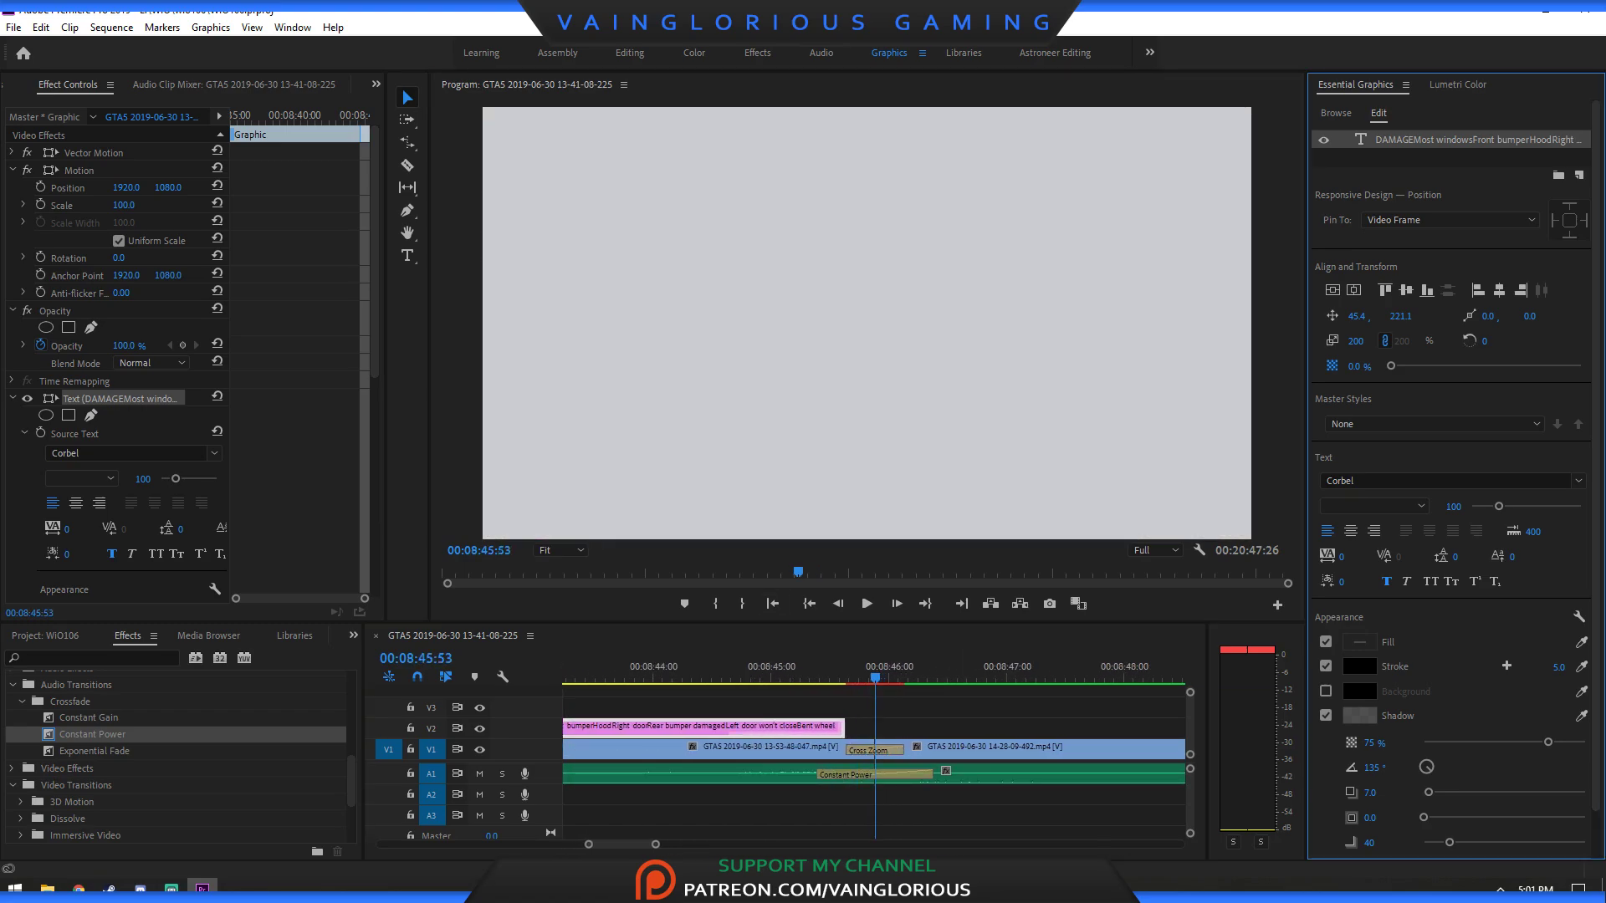
{"action": "scroll", "coordinate": [1449, 535], "scroll_direction": "down", "scroll_amount": 5}
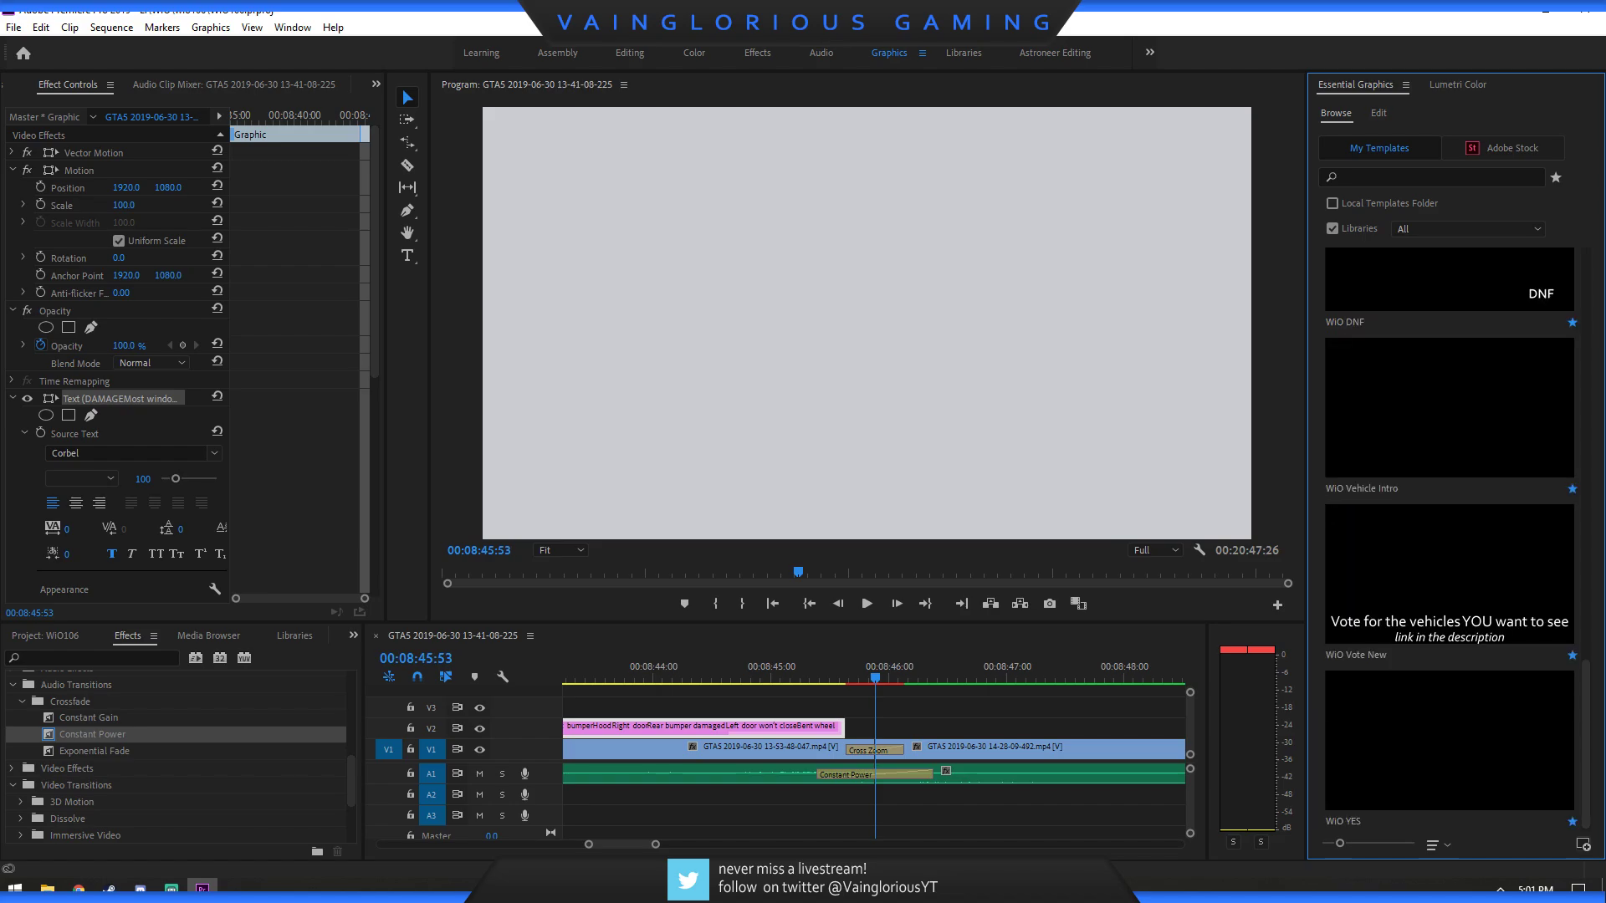
{"action": "left_click_drag", "start_coordinate": [1449, 407], "coordinate": [933, 728]}
{"action": "left_click", "coordinate": [977, 673]}
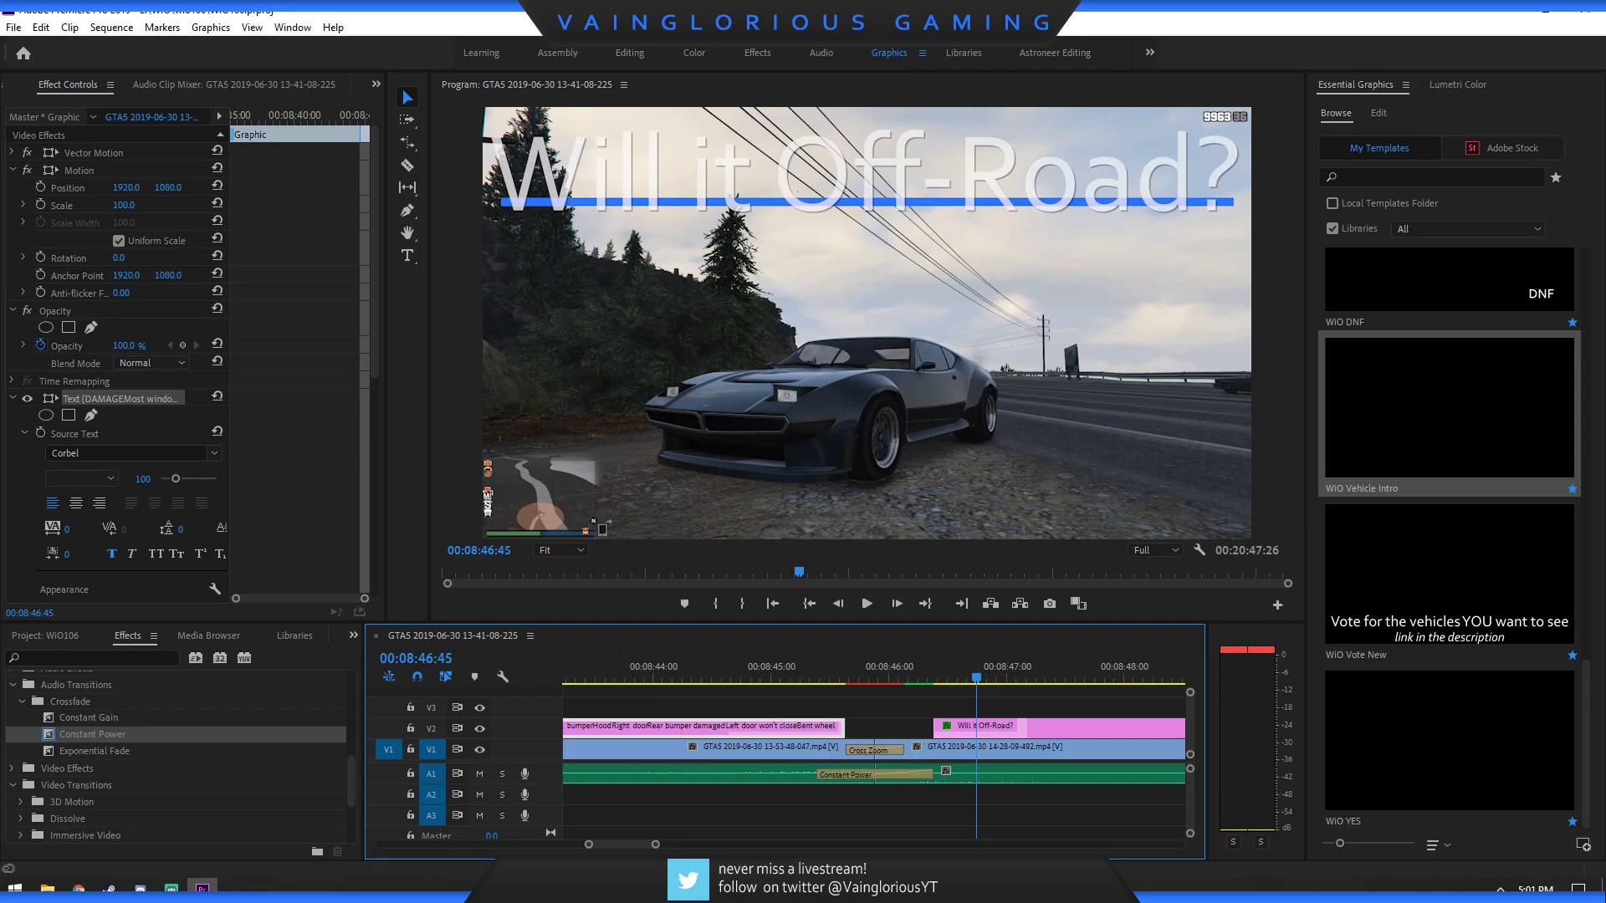
{"action": "key", "text": "space"}
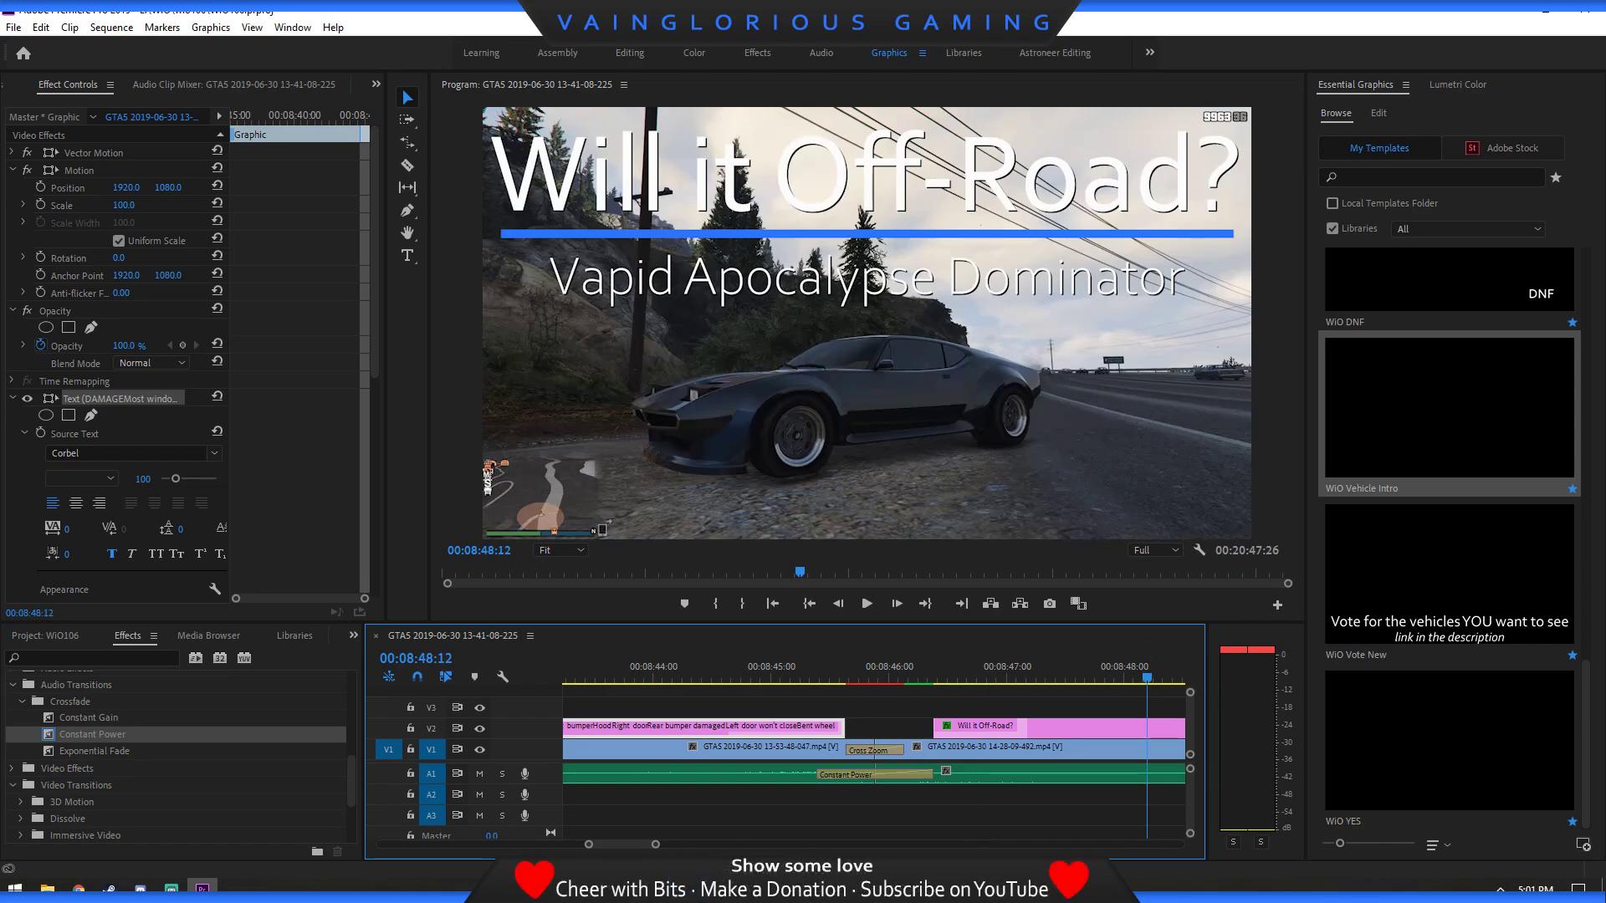
Replace the vehicle name in the intro title with "Lampadati Viseris".
{"action": "left_click", "coordinate": [407, 255]}
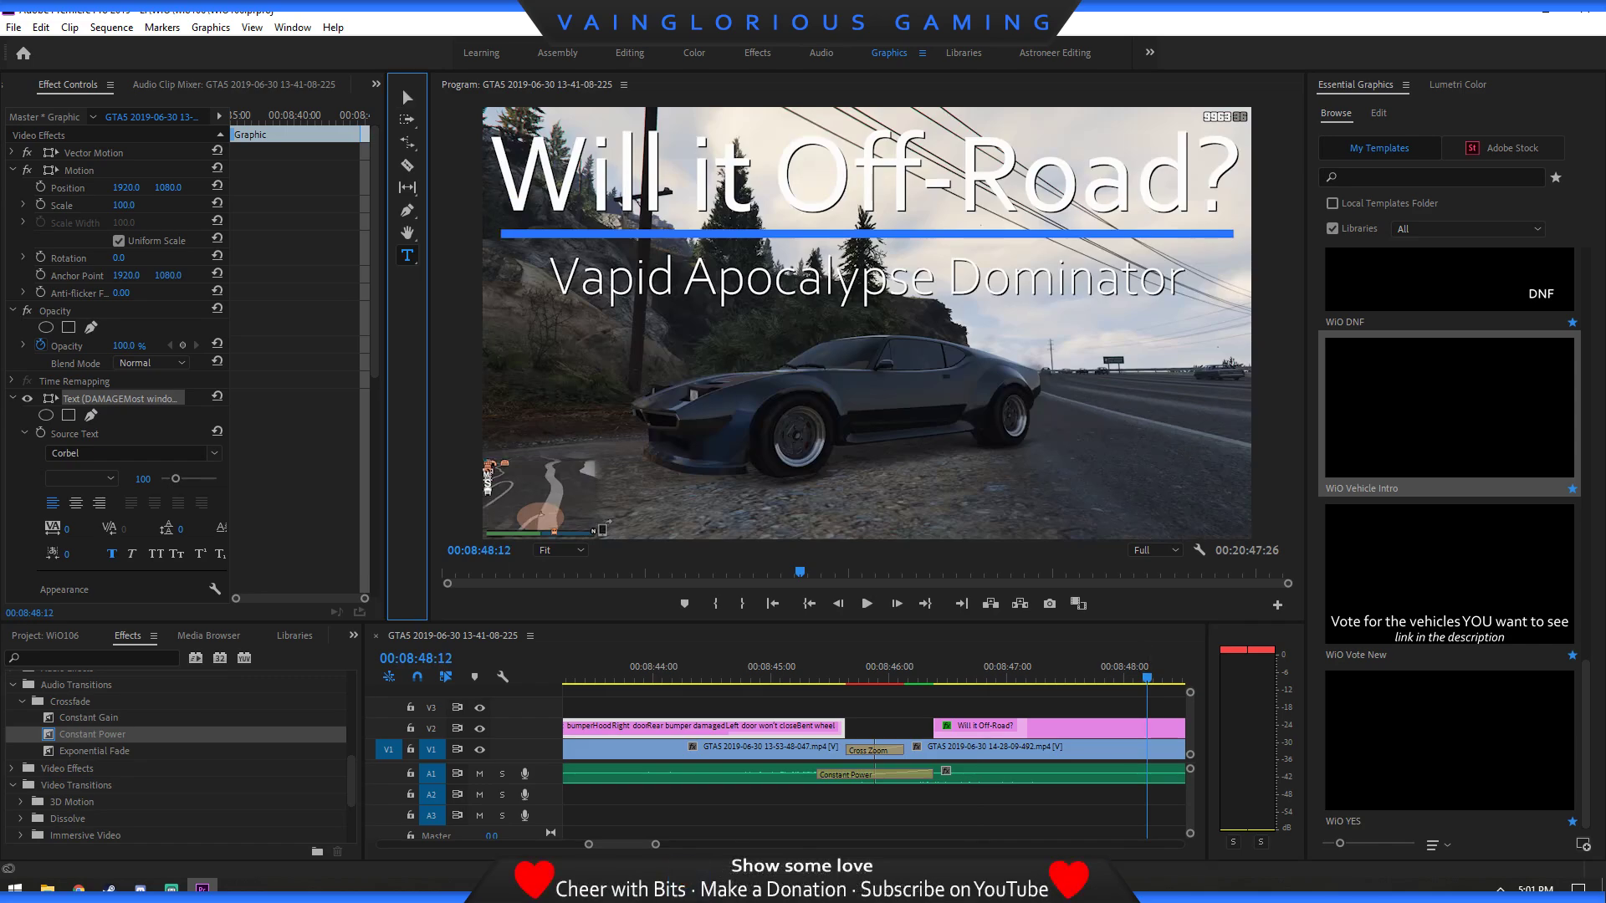
{"action": "left_click_drag", "start_coordinate": [1186, 280], "coordinate": [548, 285]}
{"action": "type", "text": "Lam"}
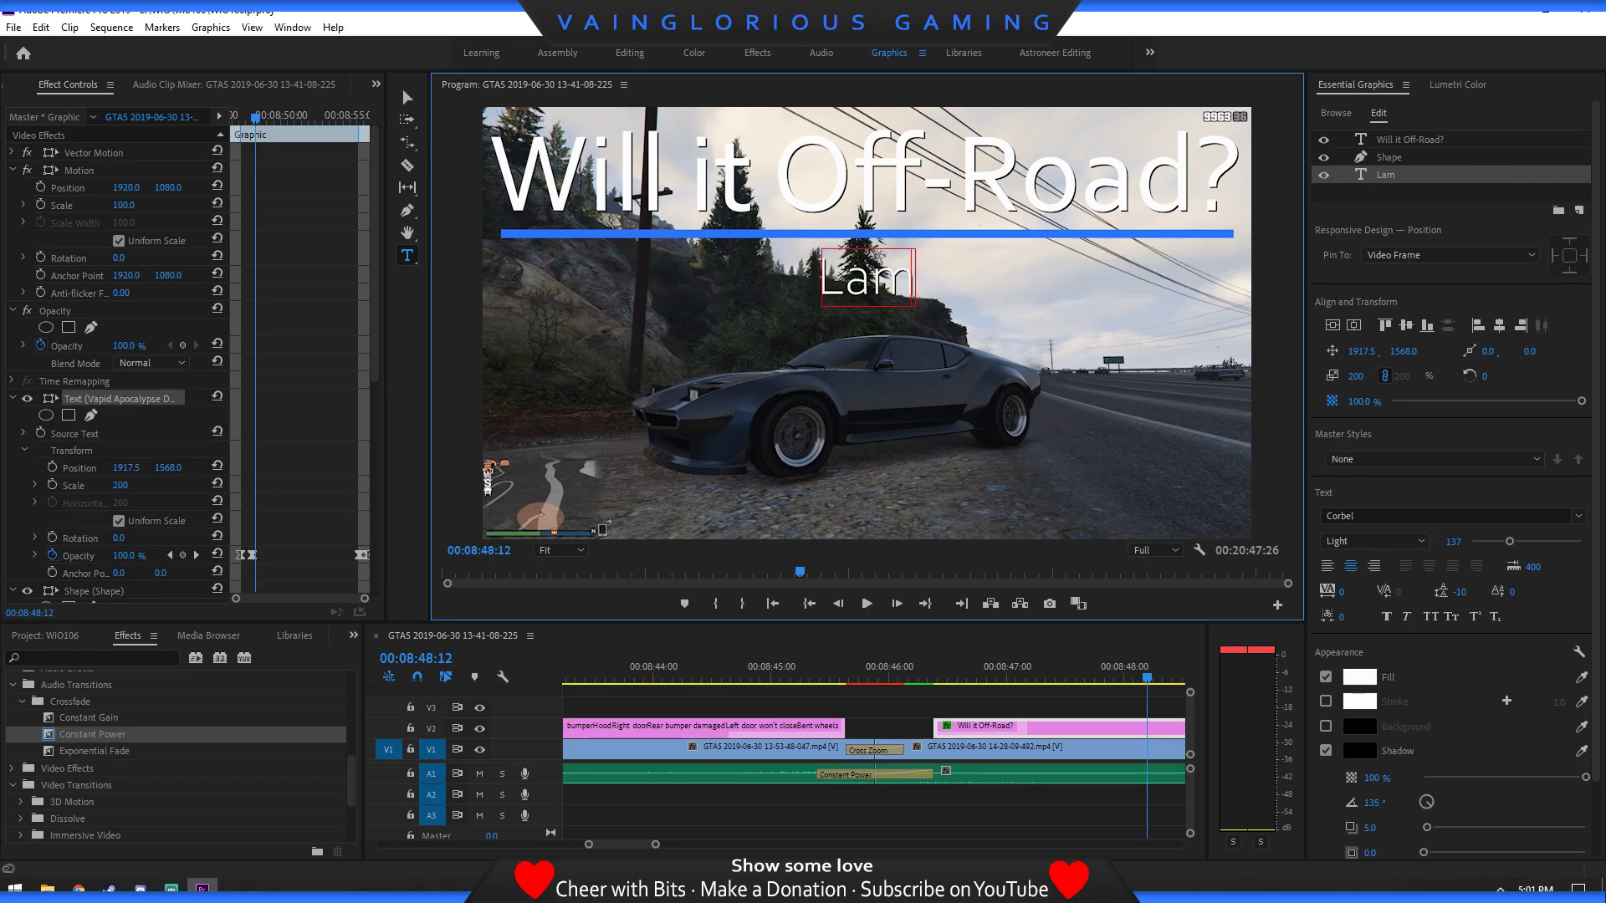
{"action": "type", "text": "padati"}
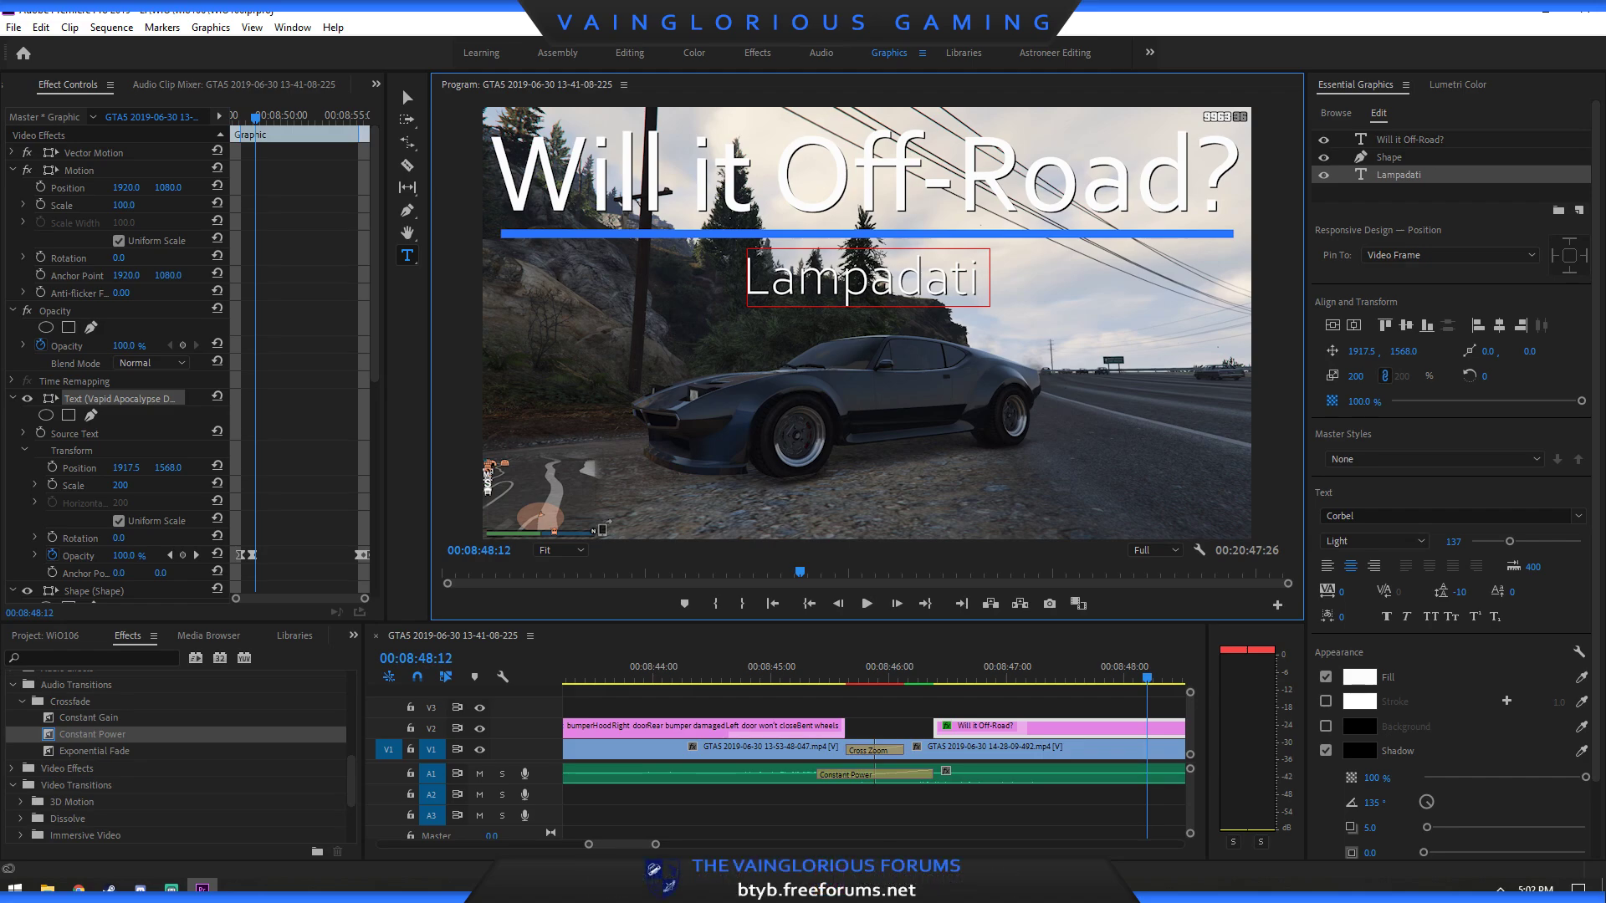
{"action": "type", "text": "Viseris"}
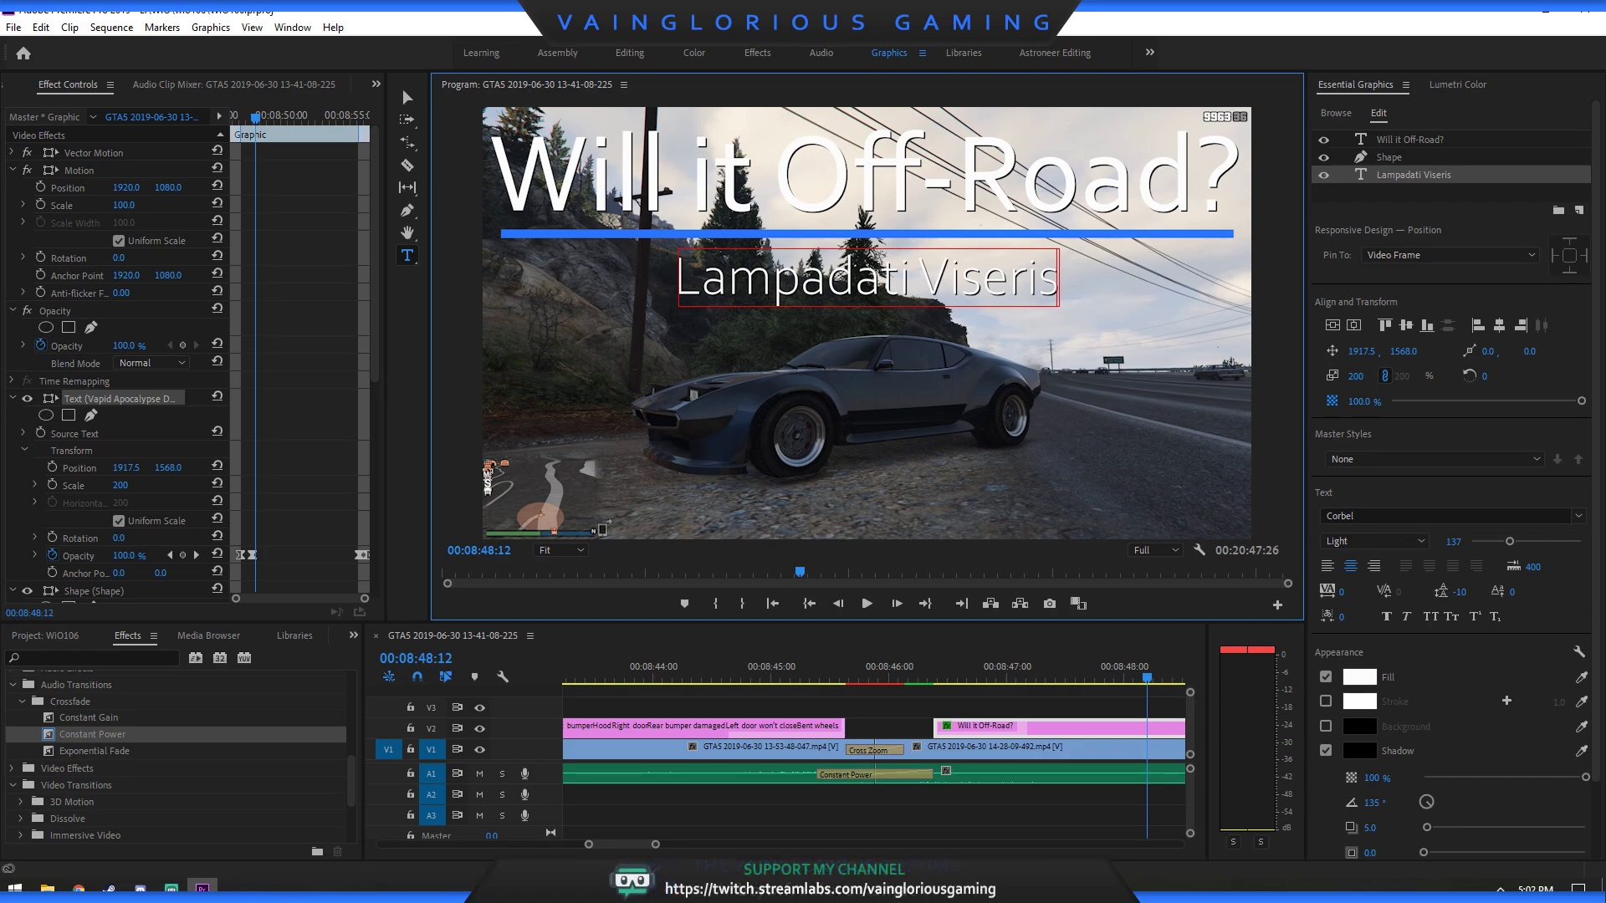
{"action": "left_click", "coordinate": [408, 97]}
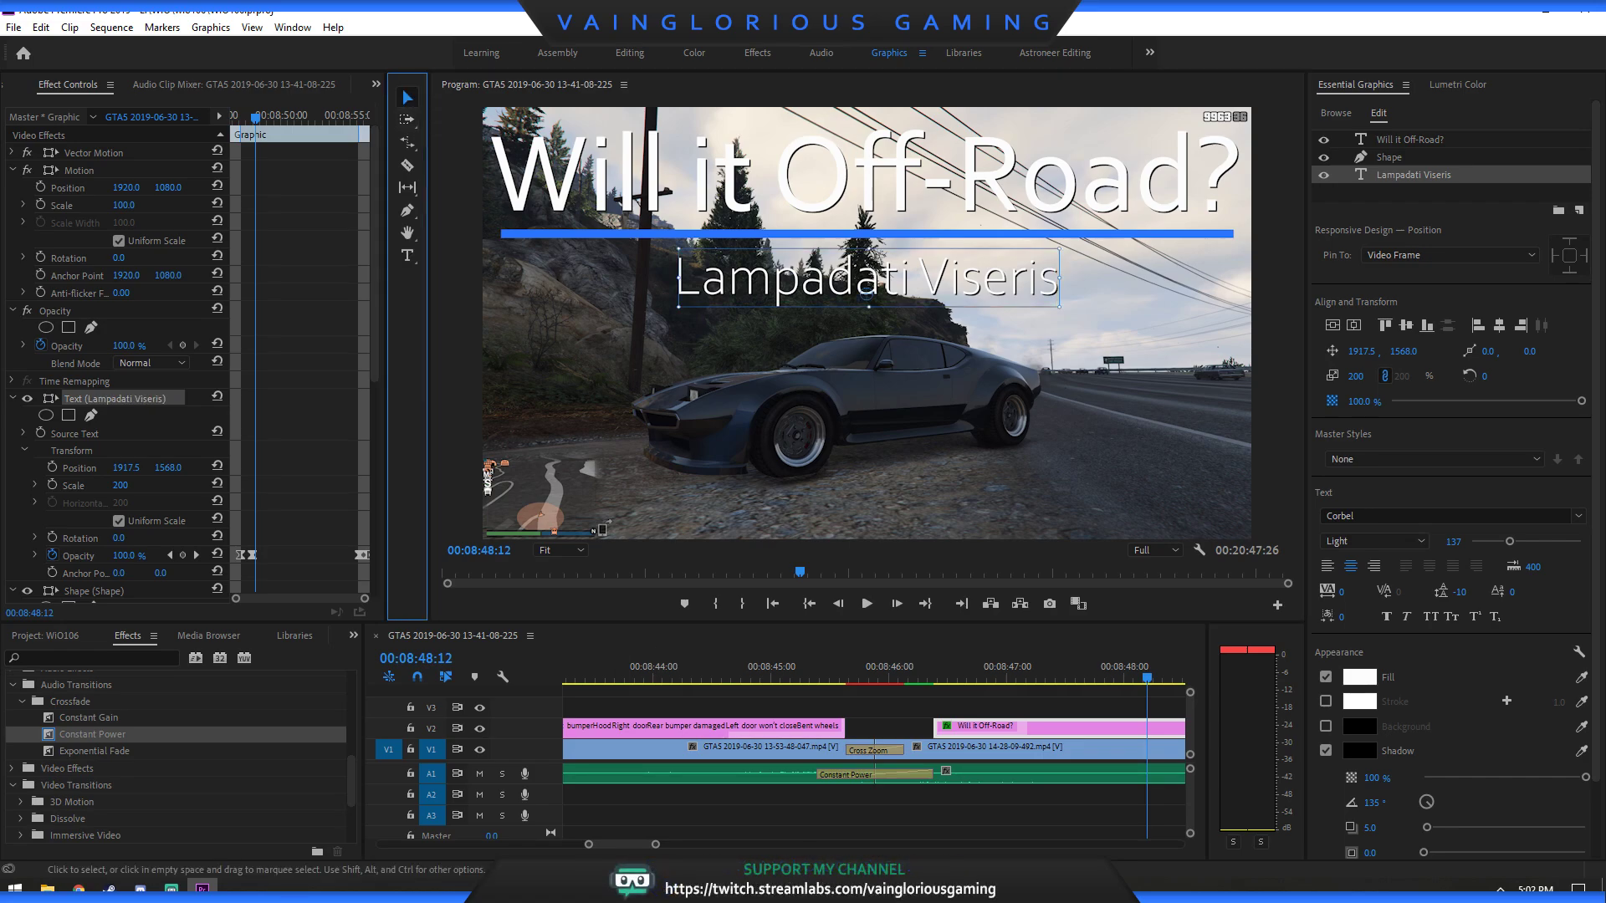
Place the WiO Vote New template on V2 directly after the Will it Off-Road? title clip.
{"action": "key", "text": "minus"}
{"action": "key", "text": "minus"}
{"action": "key", "text": "minus"}
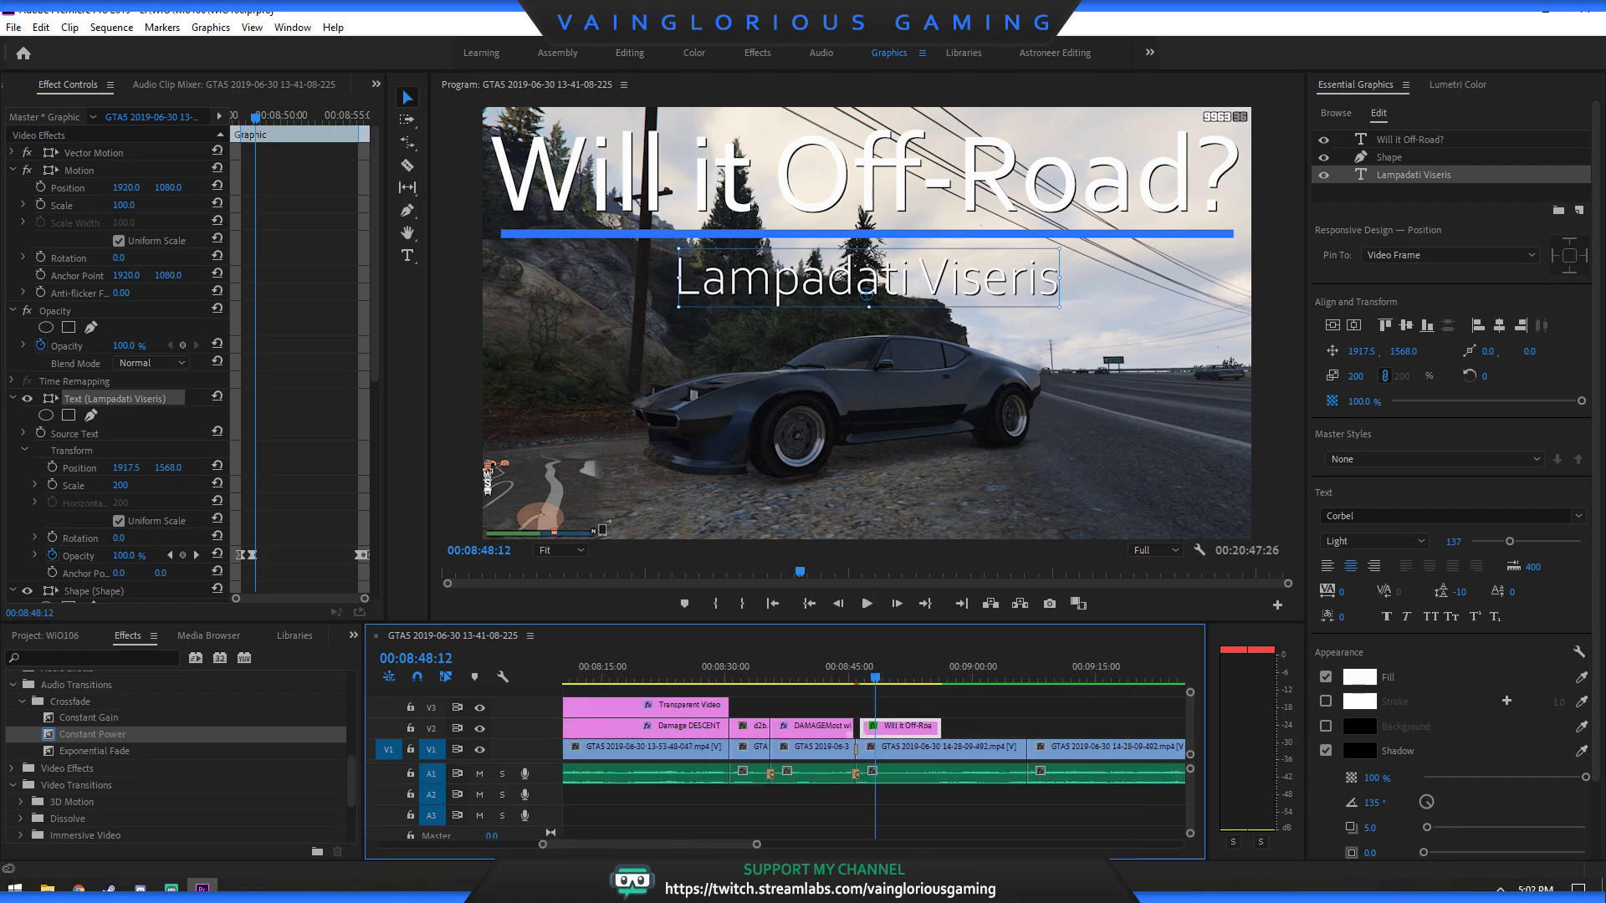
{"action": "left_click", "coordinate": [1335, 112]}
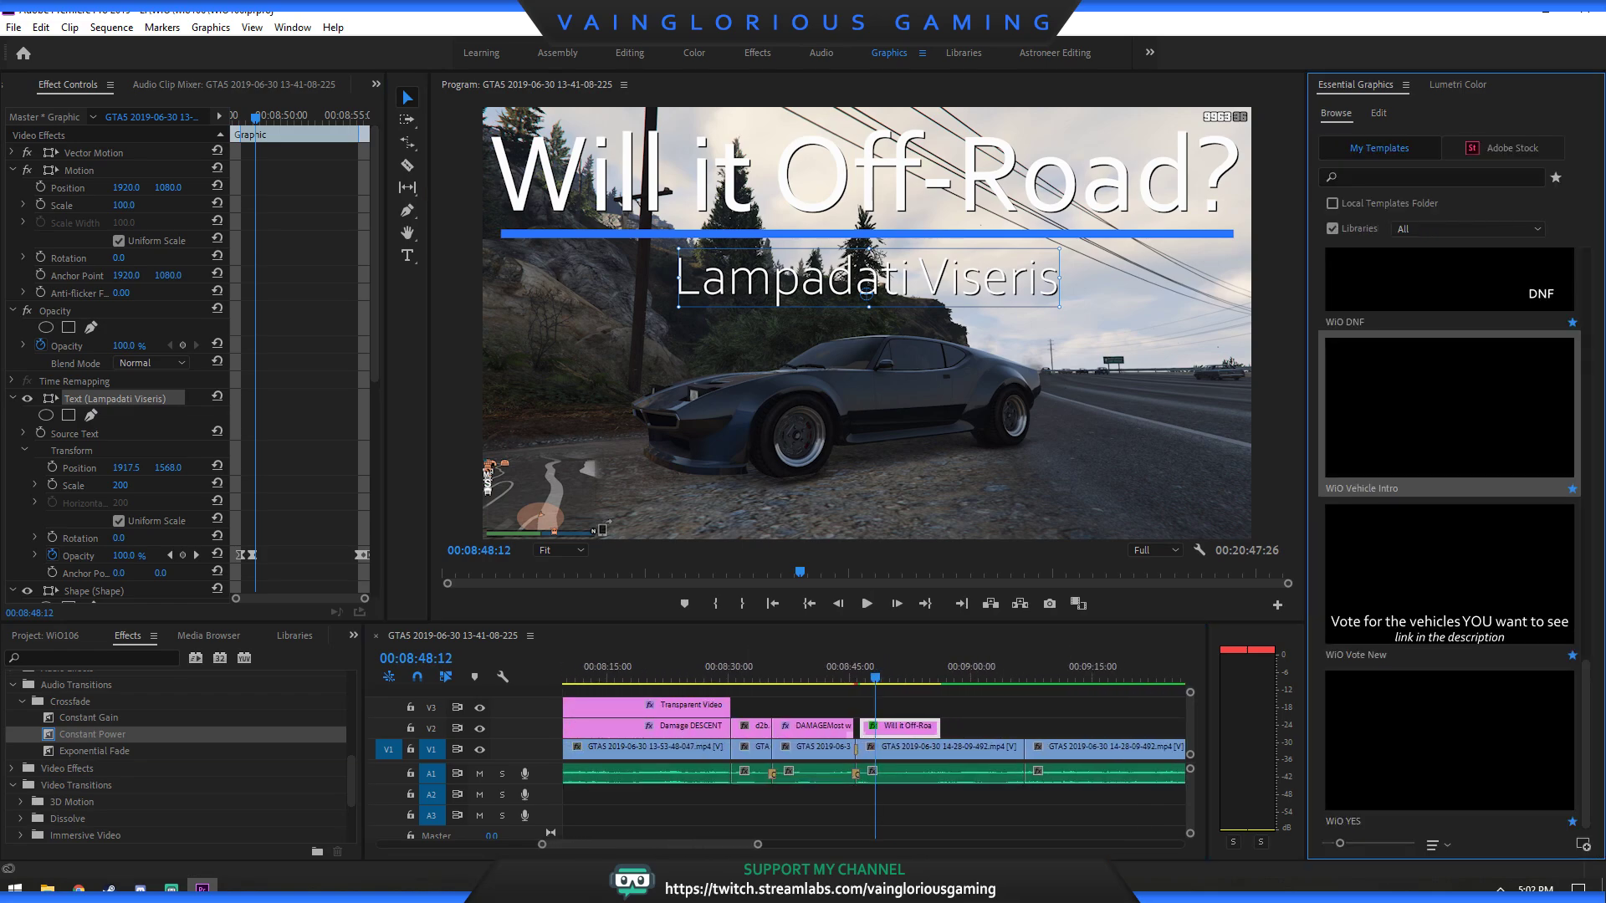
{"action": "left_click_drag", "start_coordinate": [1449, 577], "coordinate": [950, 727]}
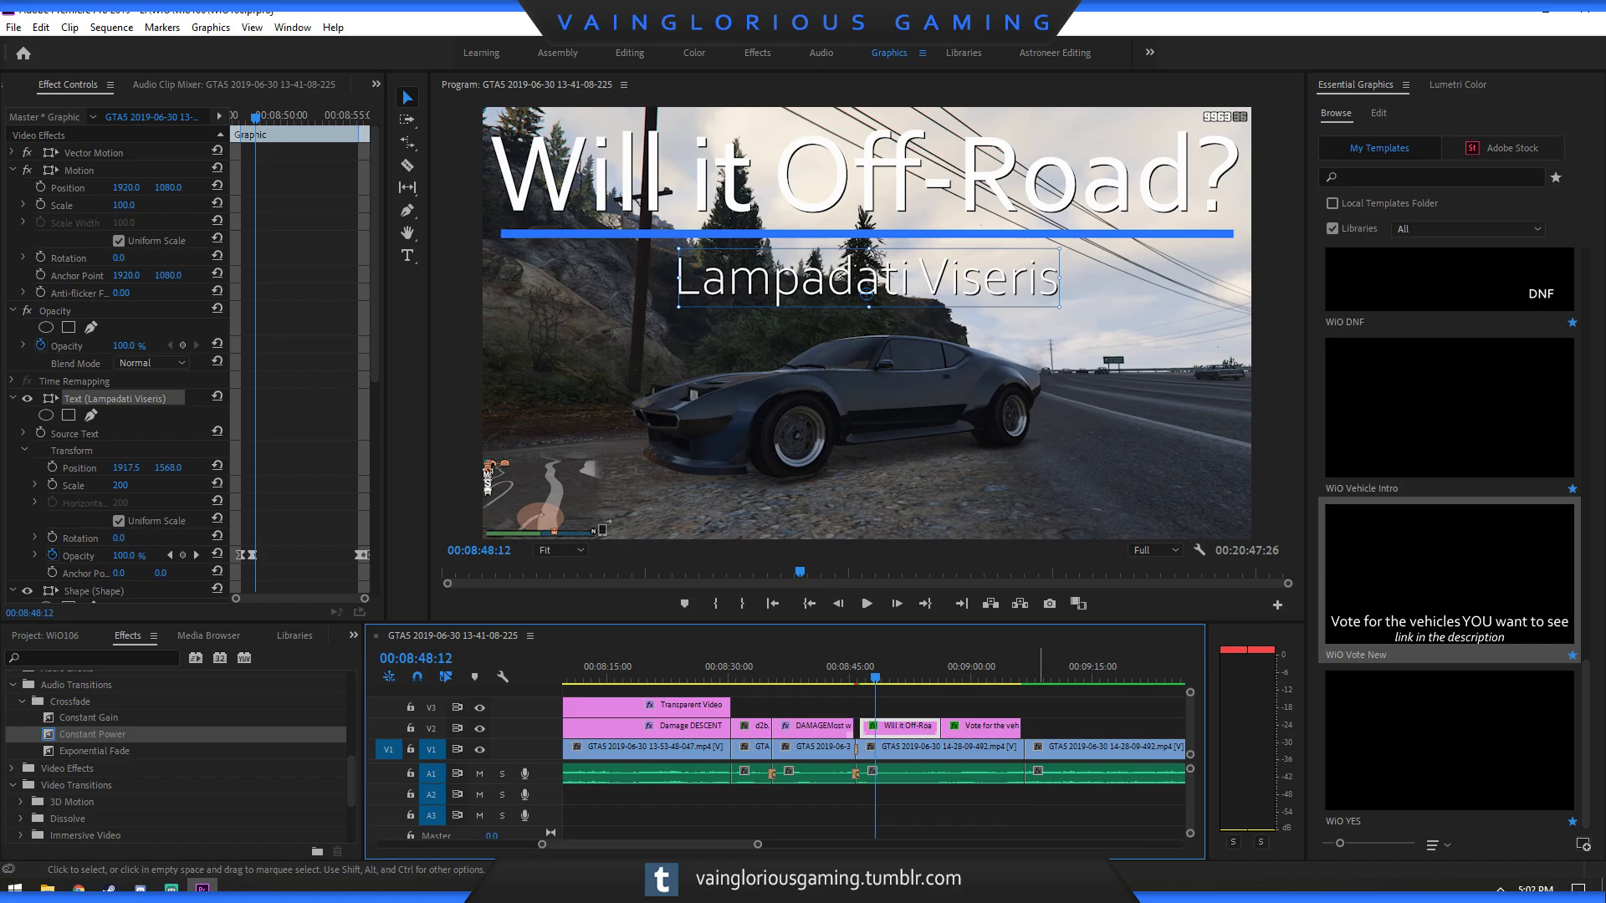
Move the playhead to 00:09:06:23, the end of the vote message clip on V2.
{"action": "left_click", "coordinate": [961, 603]}
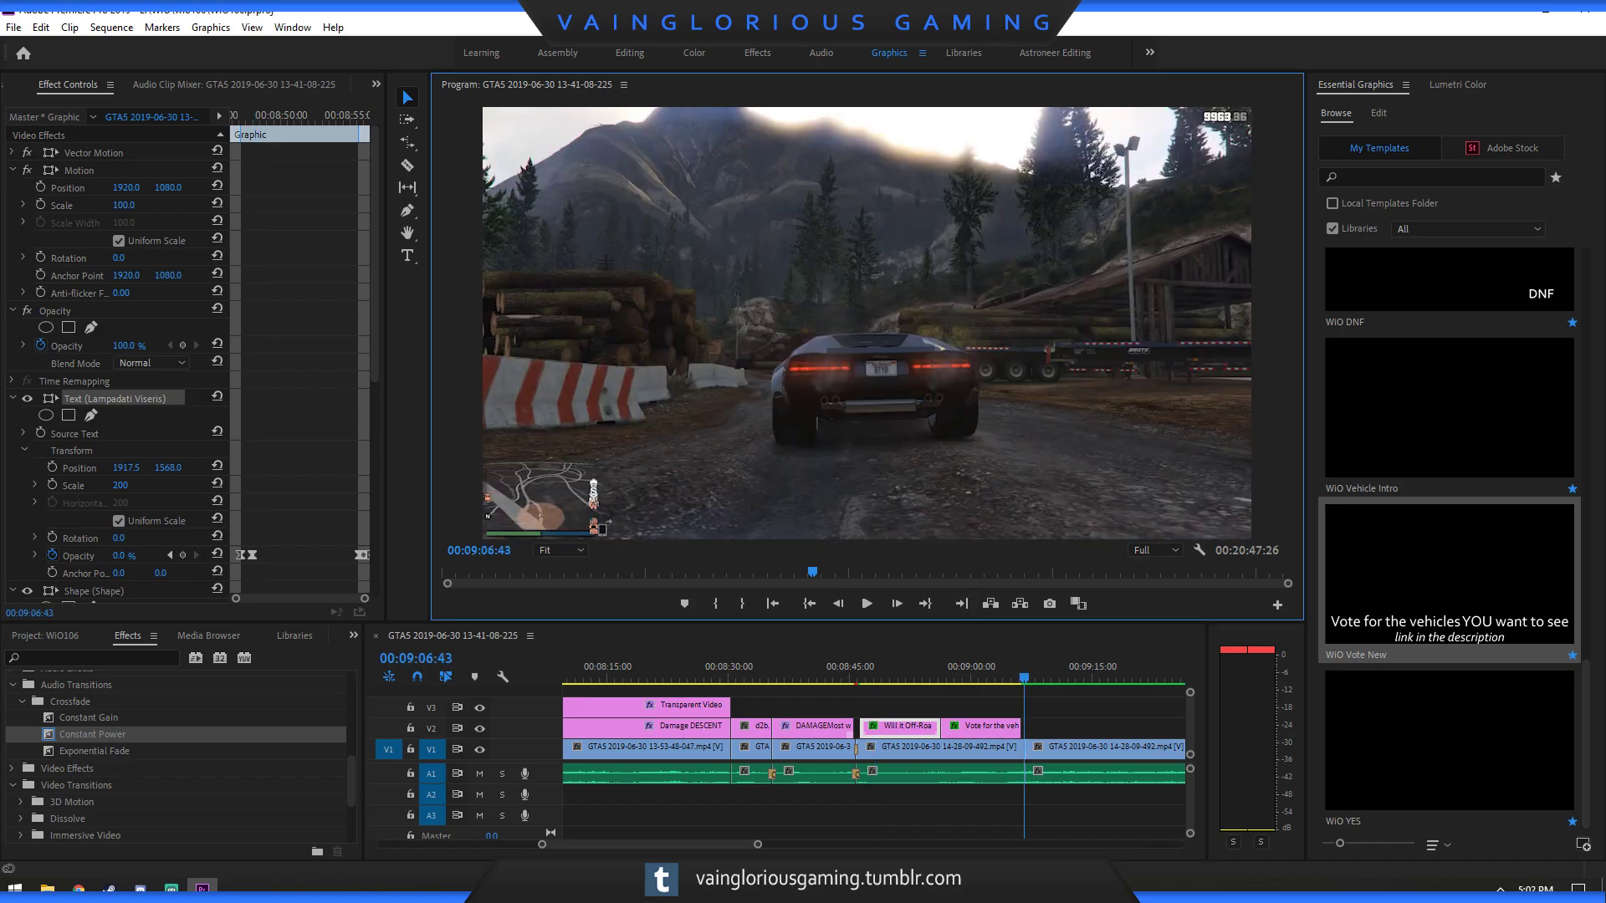
{"action": "key", "text": "="}
{"action": "key", "text": "="}
{"action": "key", "text": "="}
{"action": "key", "text": "="}
{"action": "key", "text": "="}
{"action": "key", "text": "="}
{"action": "key", "text": "="}
{"action": "key", "text": "="}
{"action": "key", "text": "="}
{"action": "key", "text": "="}
{"action": "key", "text": "="}
{"action": "key", "text": "="}
{"action": "key", "text": "="}
{"action": "key", "text": "="}
{"action": "key", "text": "="}
{"action": "key", "text": "="}
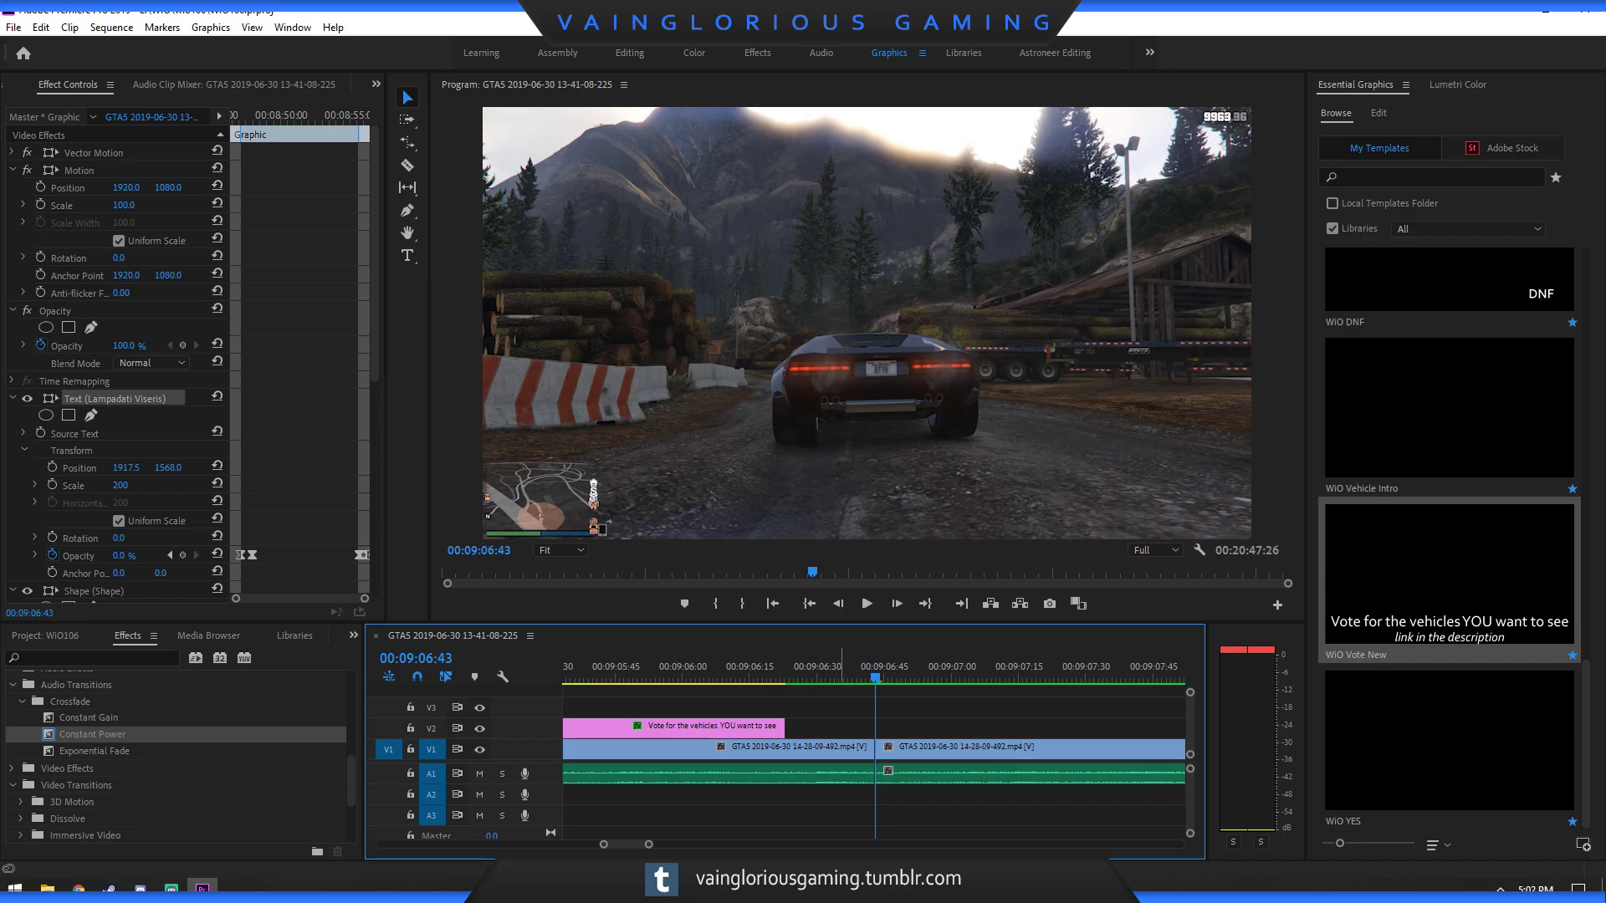
{"action": "key", "text": "Left"}
{"action": "key", "text": "Left"}
{"action": "key", "text": "Left"}
{"action": "key", "text": "Left"}
{"action": "key", "text": "Left"}
{"action": "key", "text": "Left"}
{"action": "key", "text": "Left"}
{"action": "key", "text": "Left"}
{"action": "key", "text": "Left"}
{"action": "key", "text": "Left"}
{"action": "key", "text": "Left"}
{"action": "key", "text": "Left"}
{"action": "key", "text": "Left"}
{"action": "key", "text": "Left"}
{"action": "key", "text": "Left"}
{"action": "key", "text": "Left"}
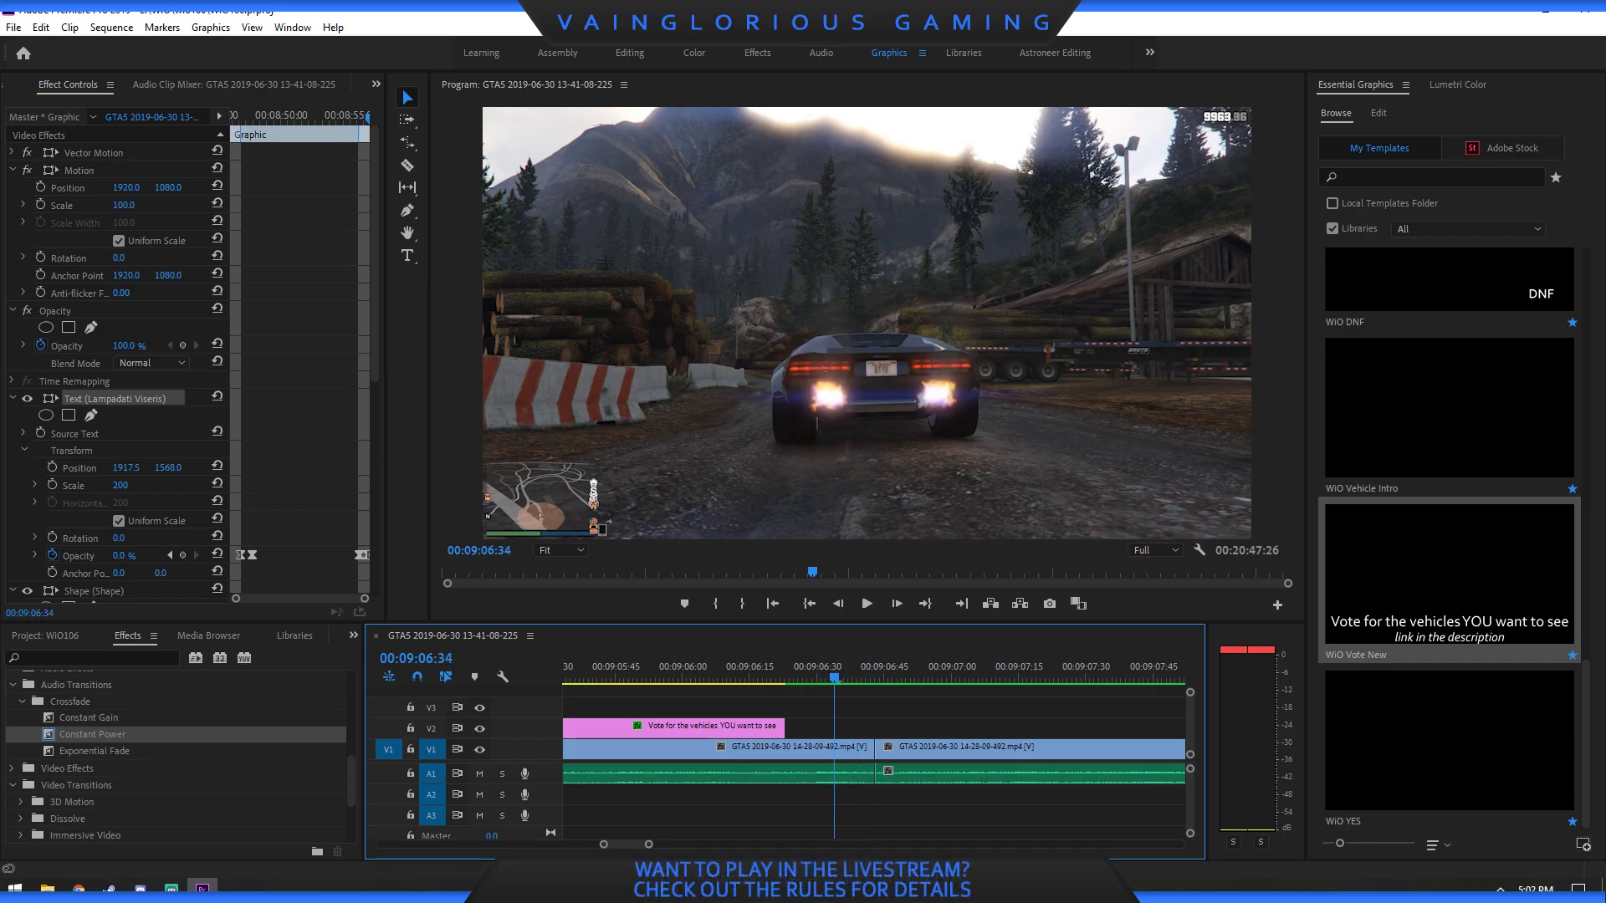
{"action": "key", "text": "Left"}
{"action": "key", "text": "Left"}
{"action": "key", "text": "Left"}
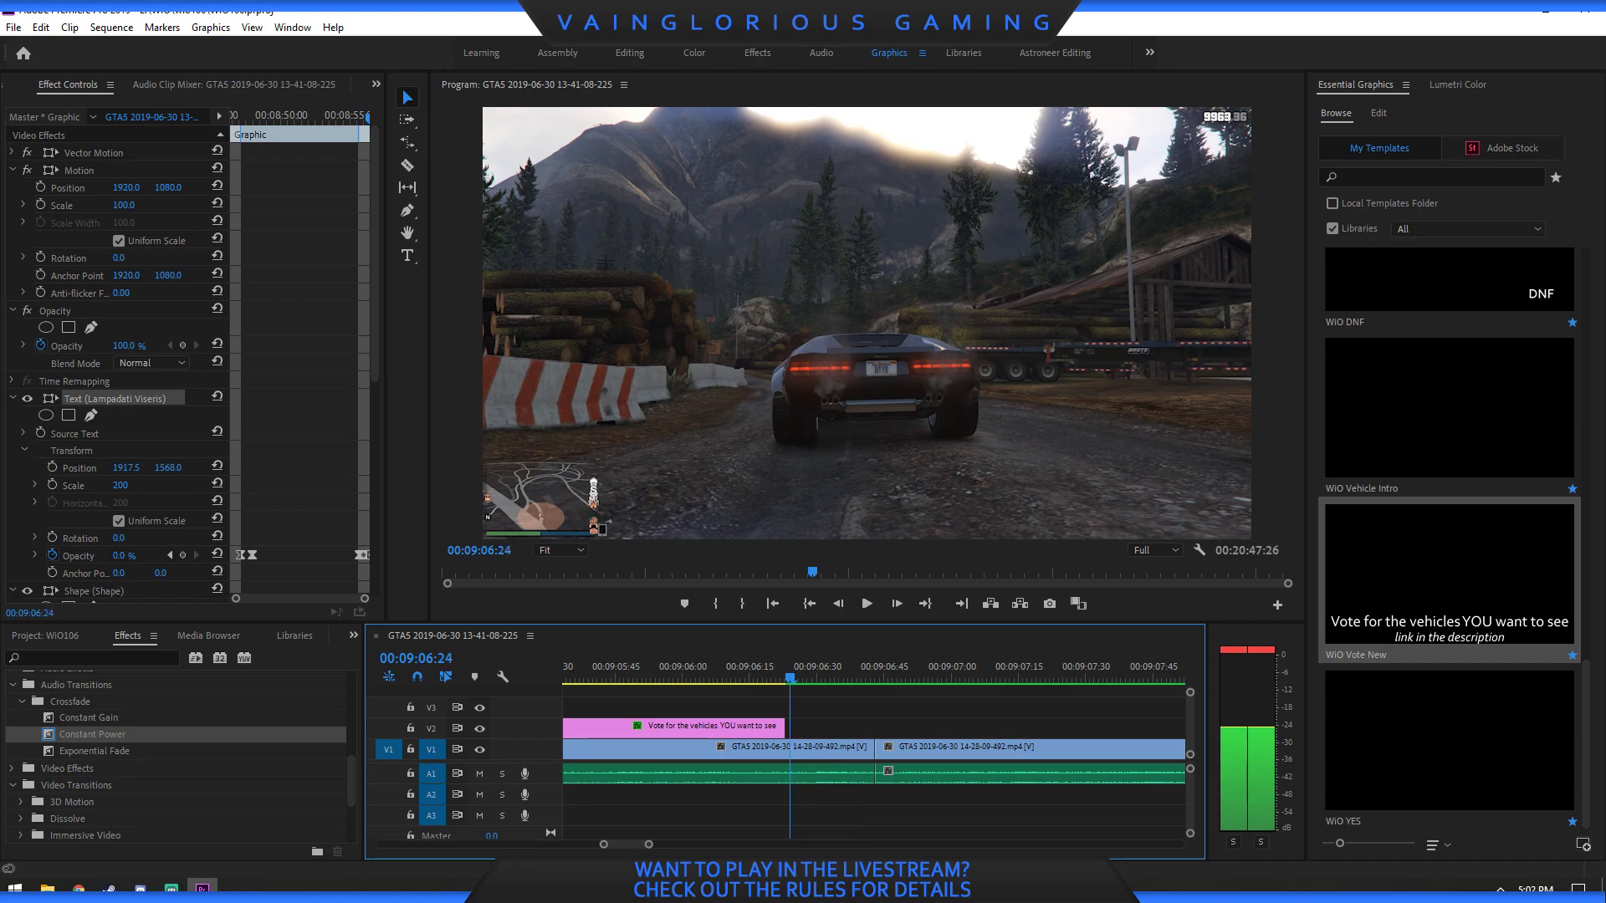
{"action": "key", "text": "Left"}
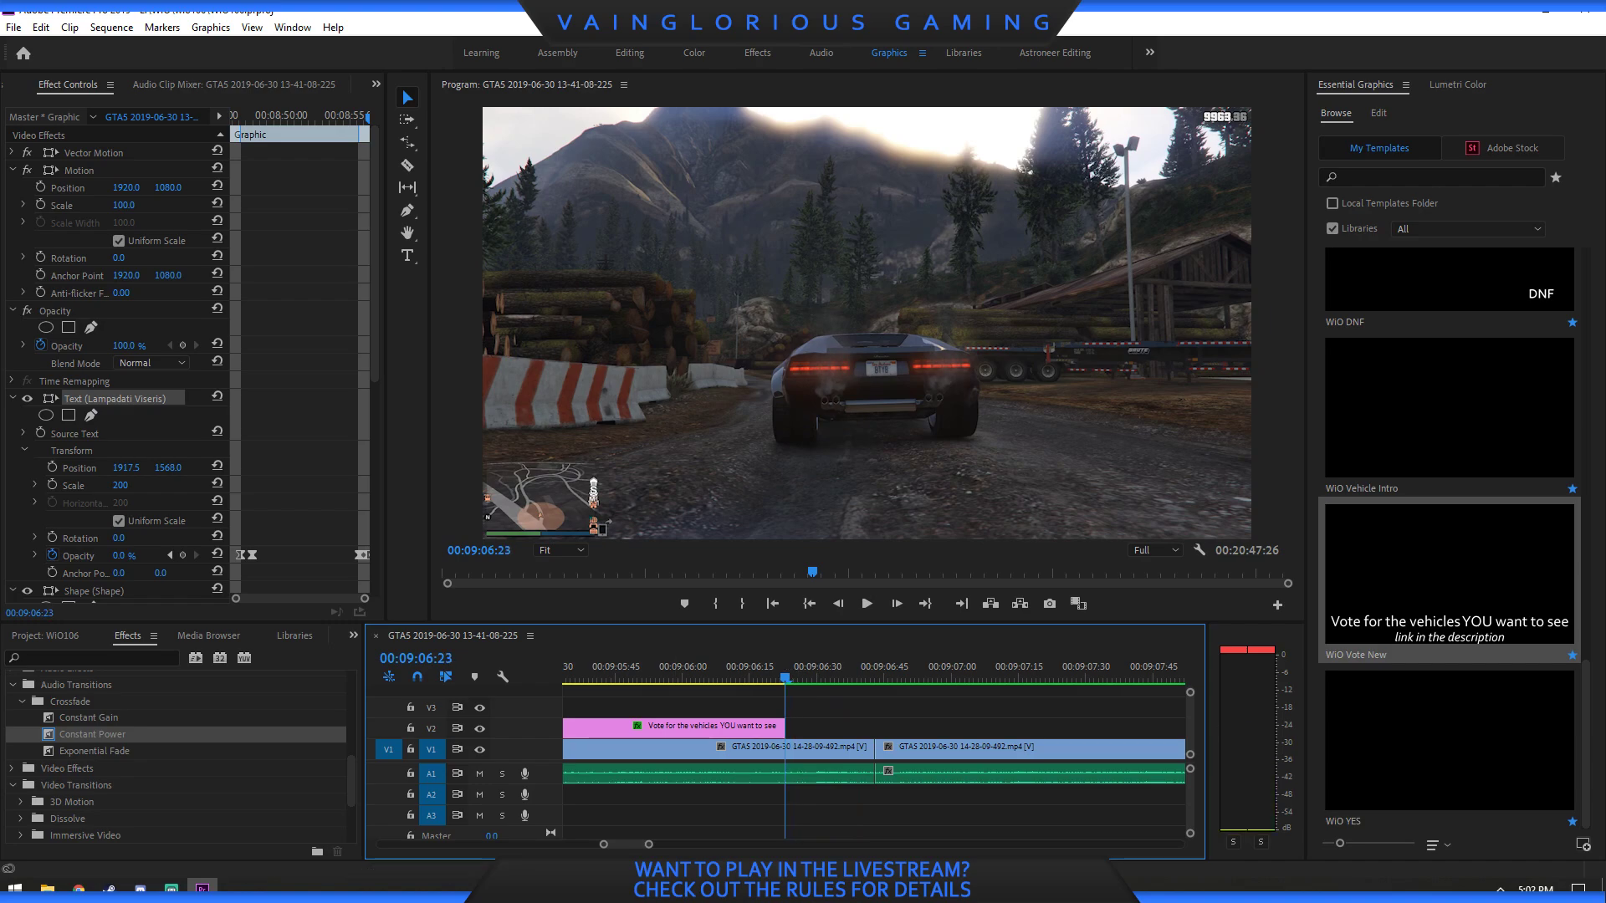
Place the WiO Ascent template on V2 directly after the vote message clip at the playhead.
{"action": "key", "text": "equal"}
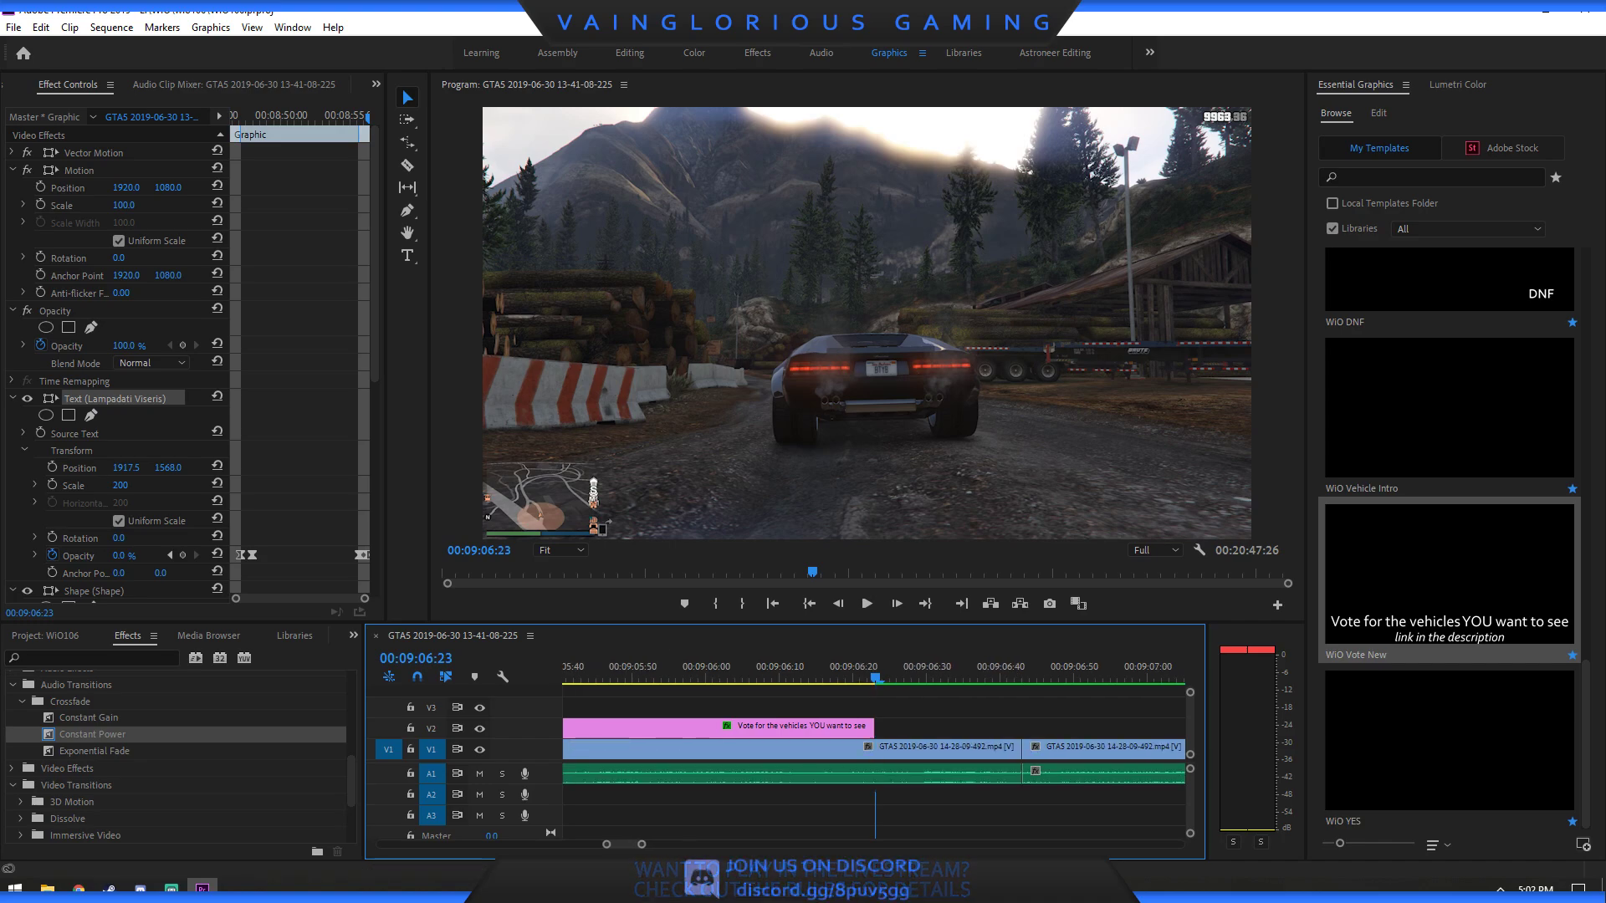
{"action": "key", "text": "minus"}
{"action": "key", "text": "minus"}
{"action": "key", "text": "minus"}
{"action": "key", "text": "minus"}
{"action": "key", "text": "minus"}
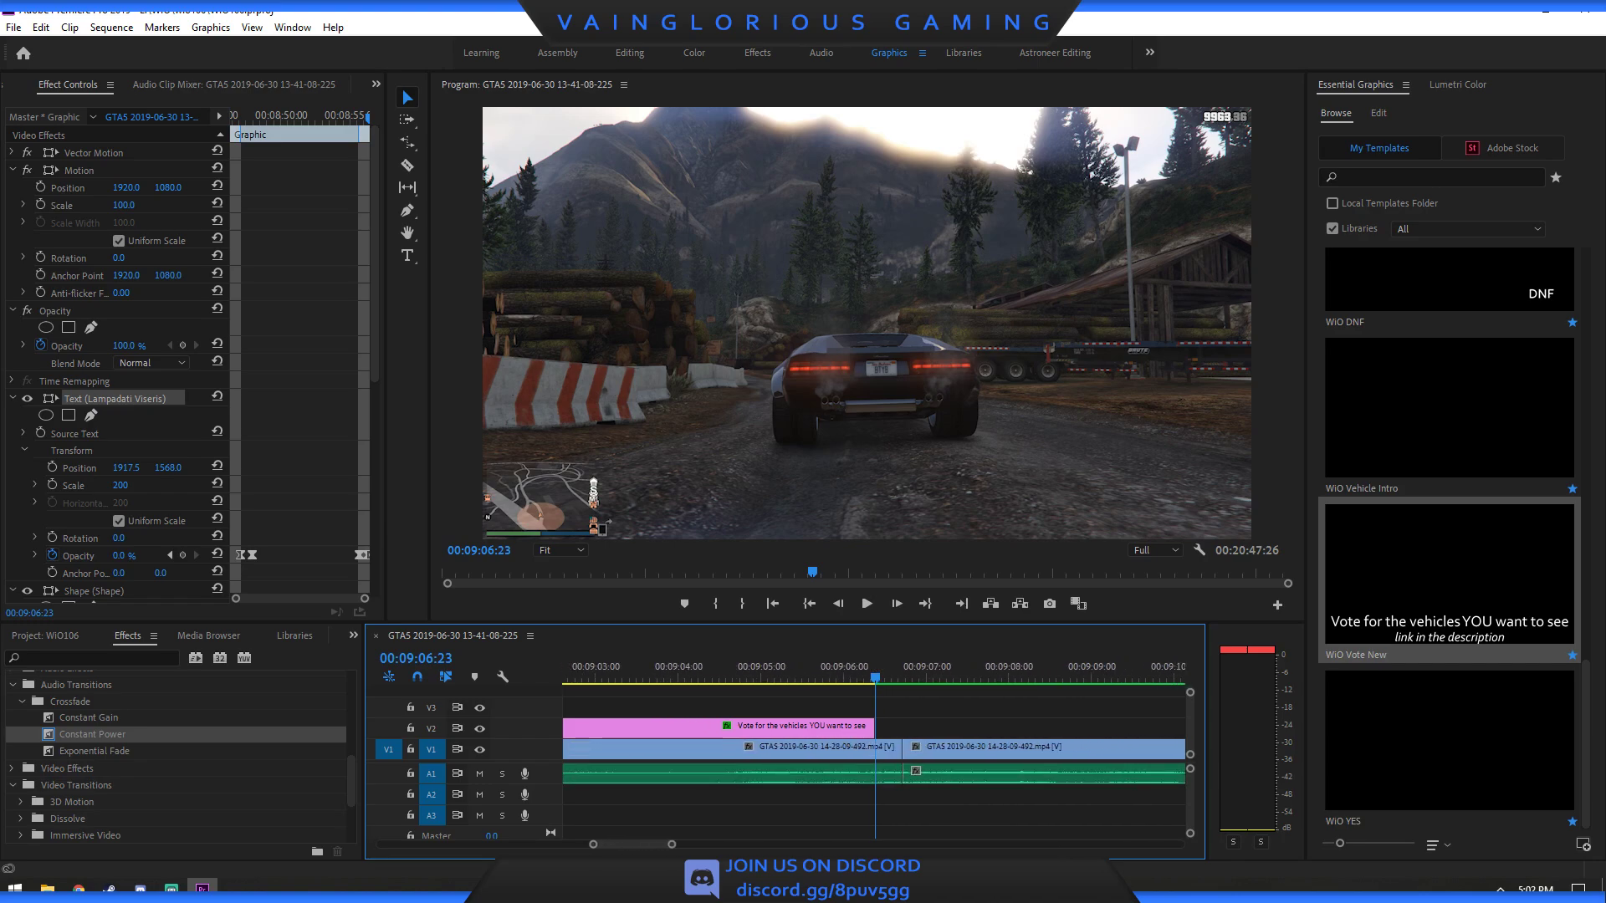
{"action": "scroll", "coordinate": [1449, 577], "scroll_direction": "down", "scroll_amount": 5}
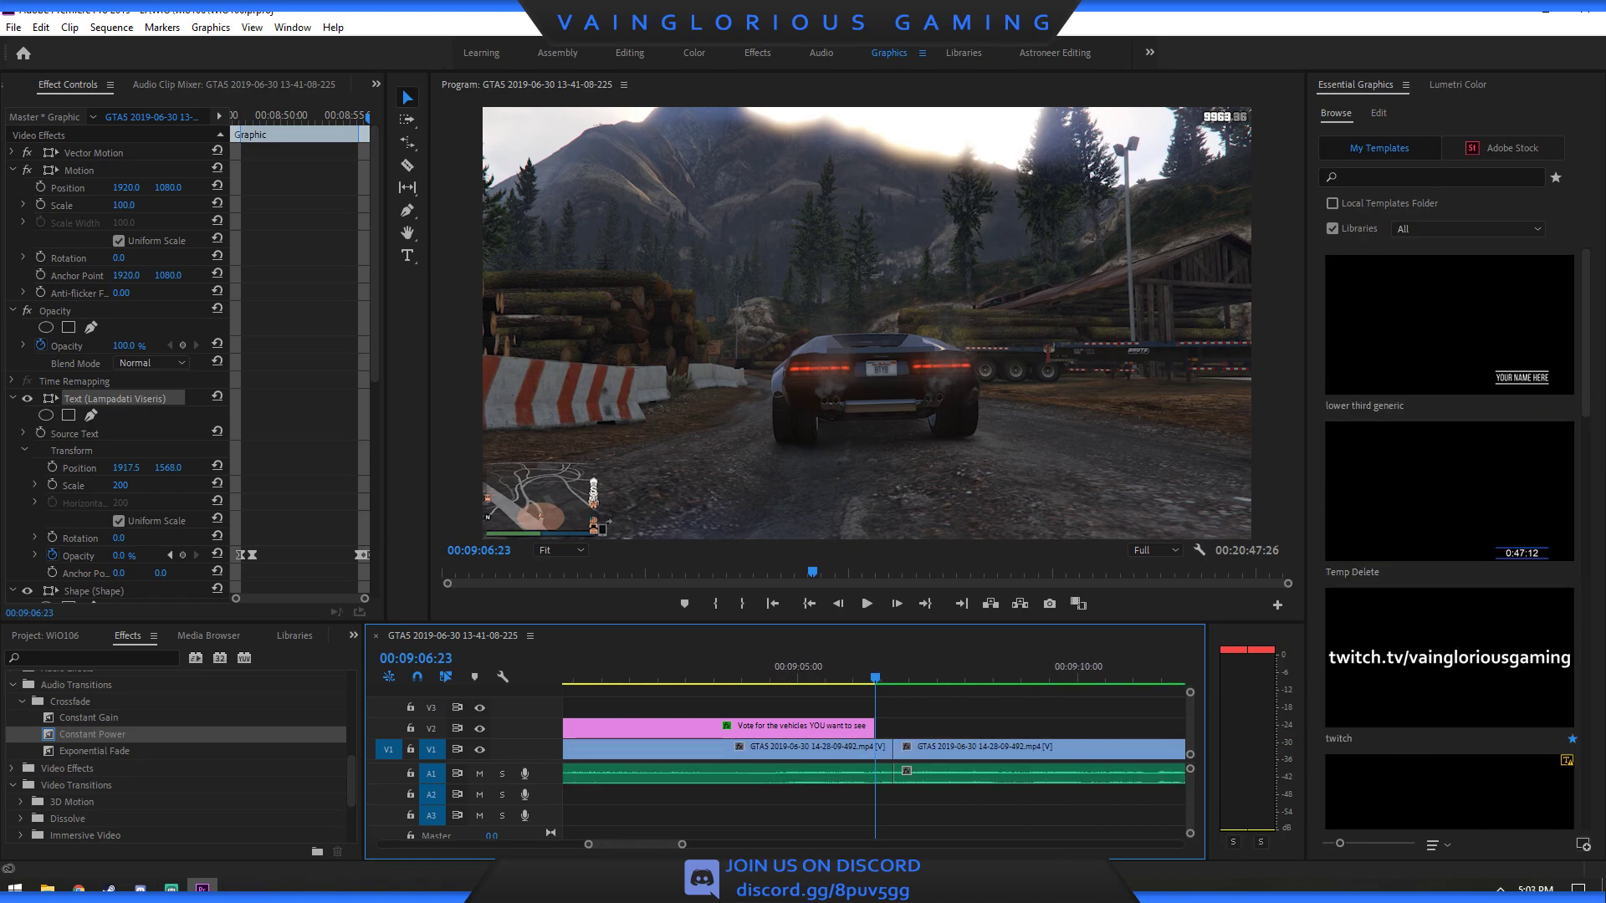
{"action": "scroll", "coordinate": [1450, 544], "scroll_direction": "down", "scroll_amount": 3}
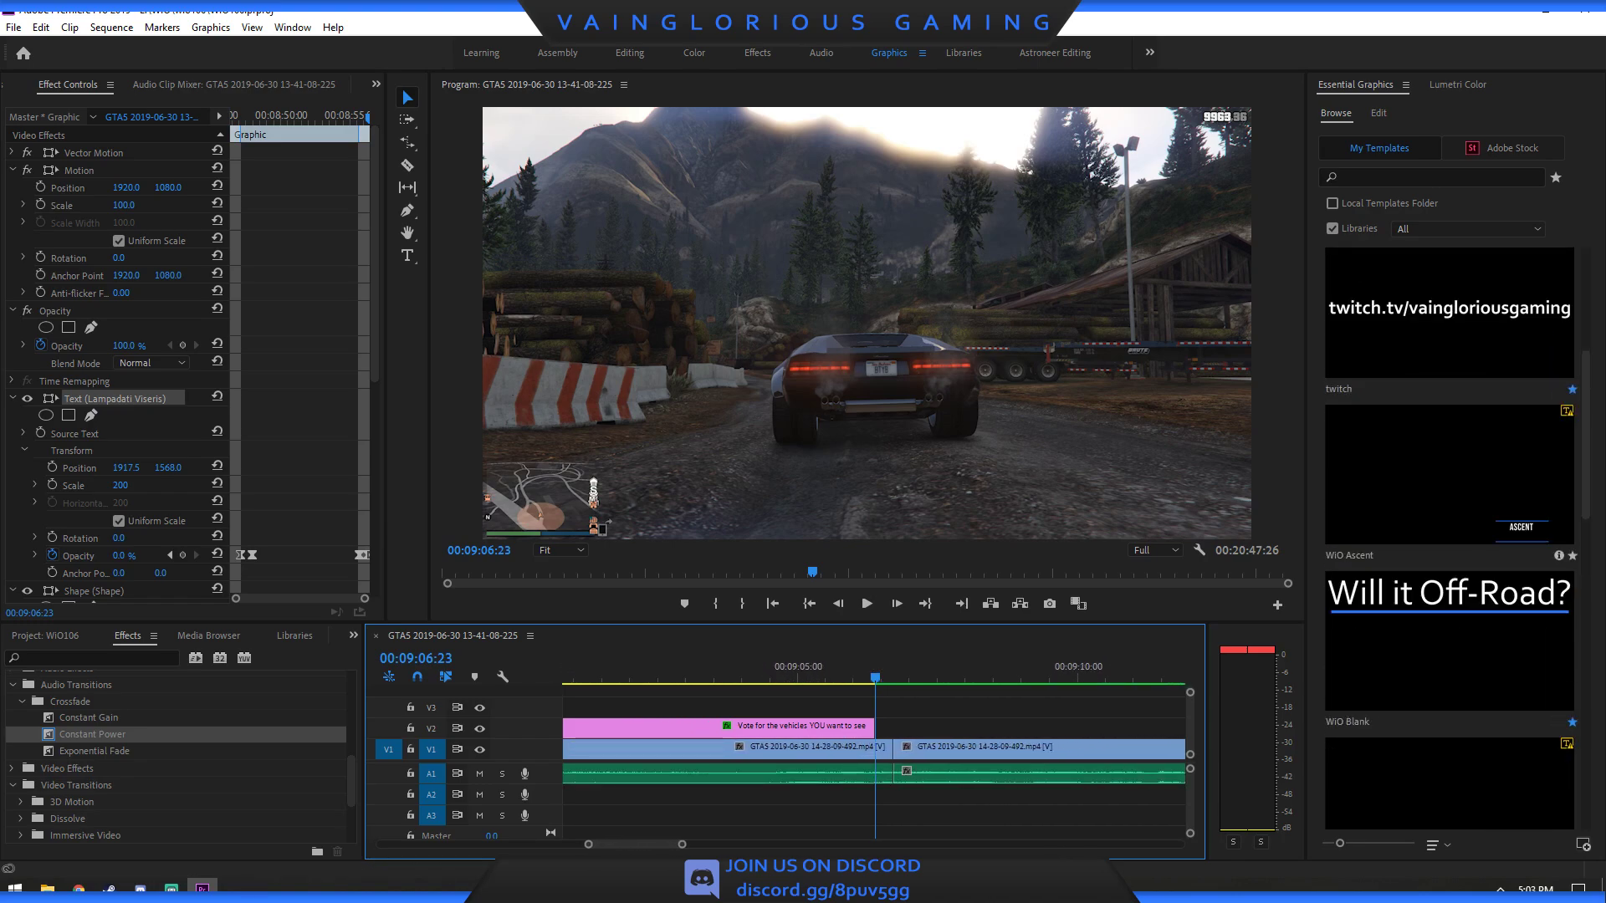
{"action": "left_click_drag", "start_coordinate": [1449, 474], "coordinate": [880, 726]}
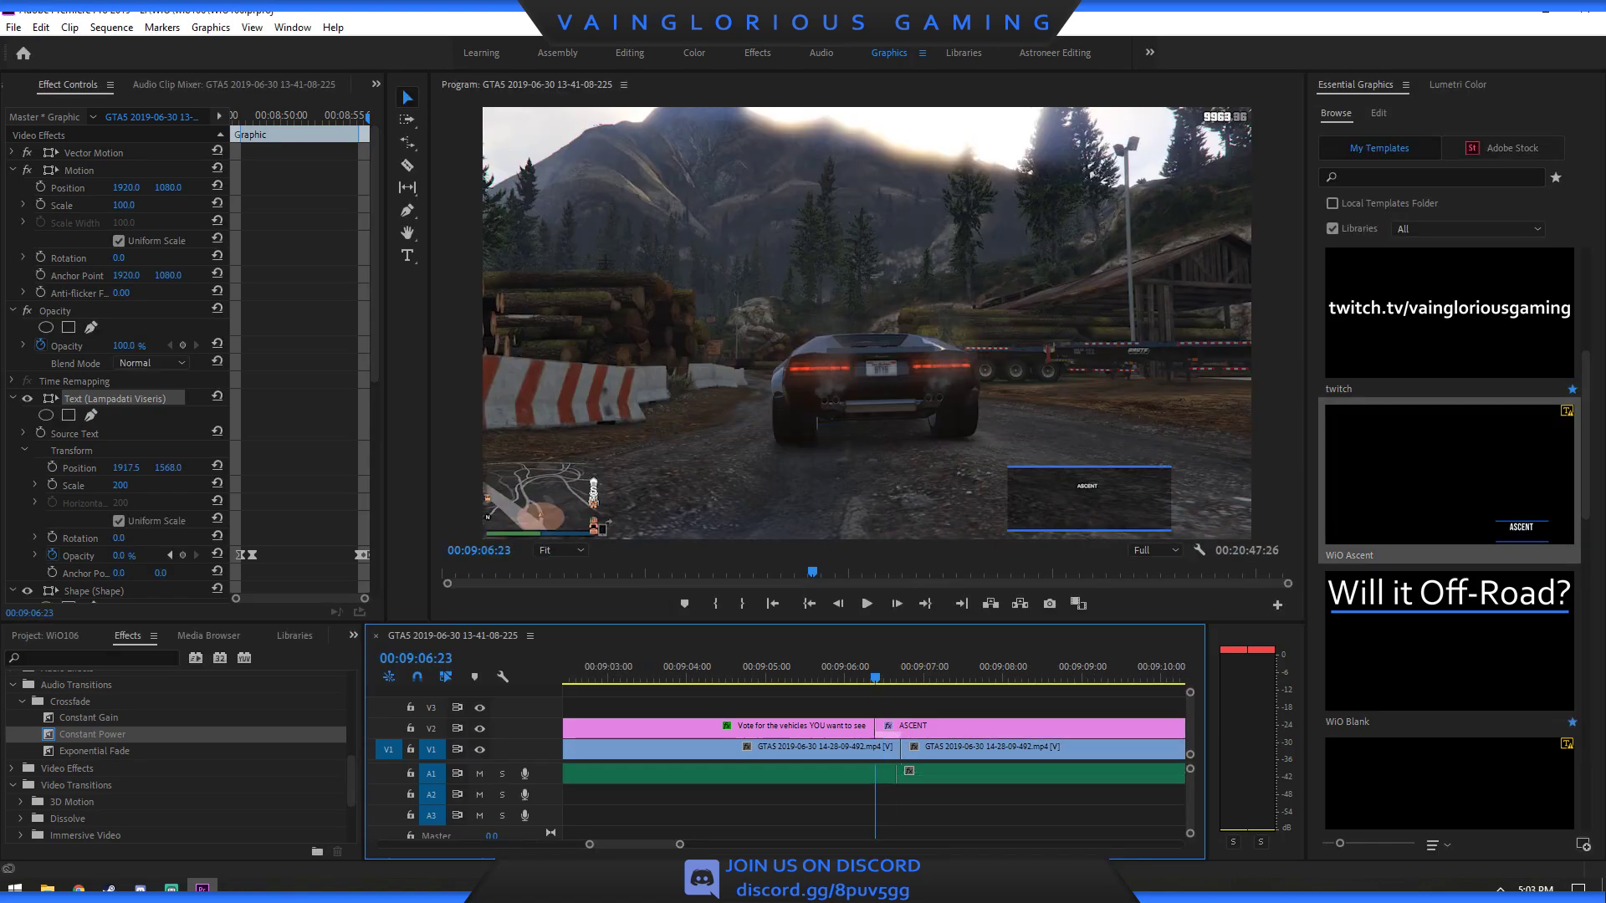
Extend the end of the new ASCENT clip on V2 to the footage cut at 00:12:15:03.
{"action": "key", "text": "minus"}
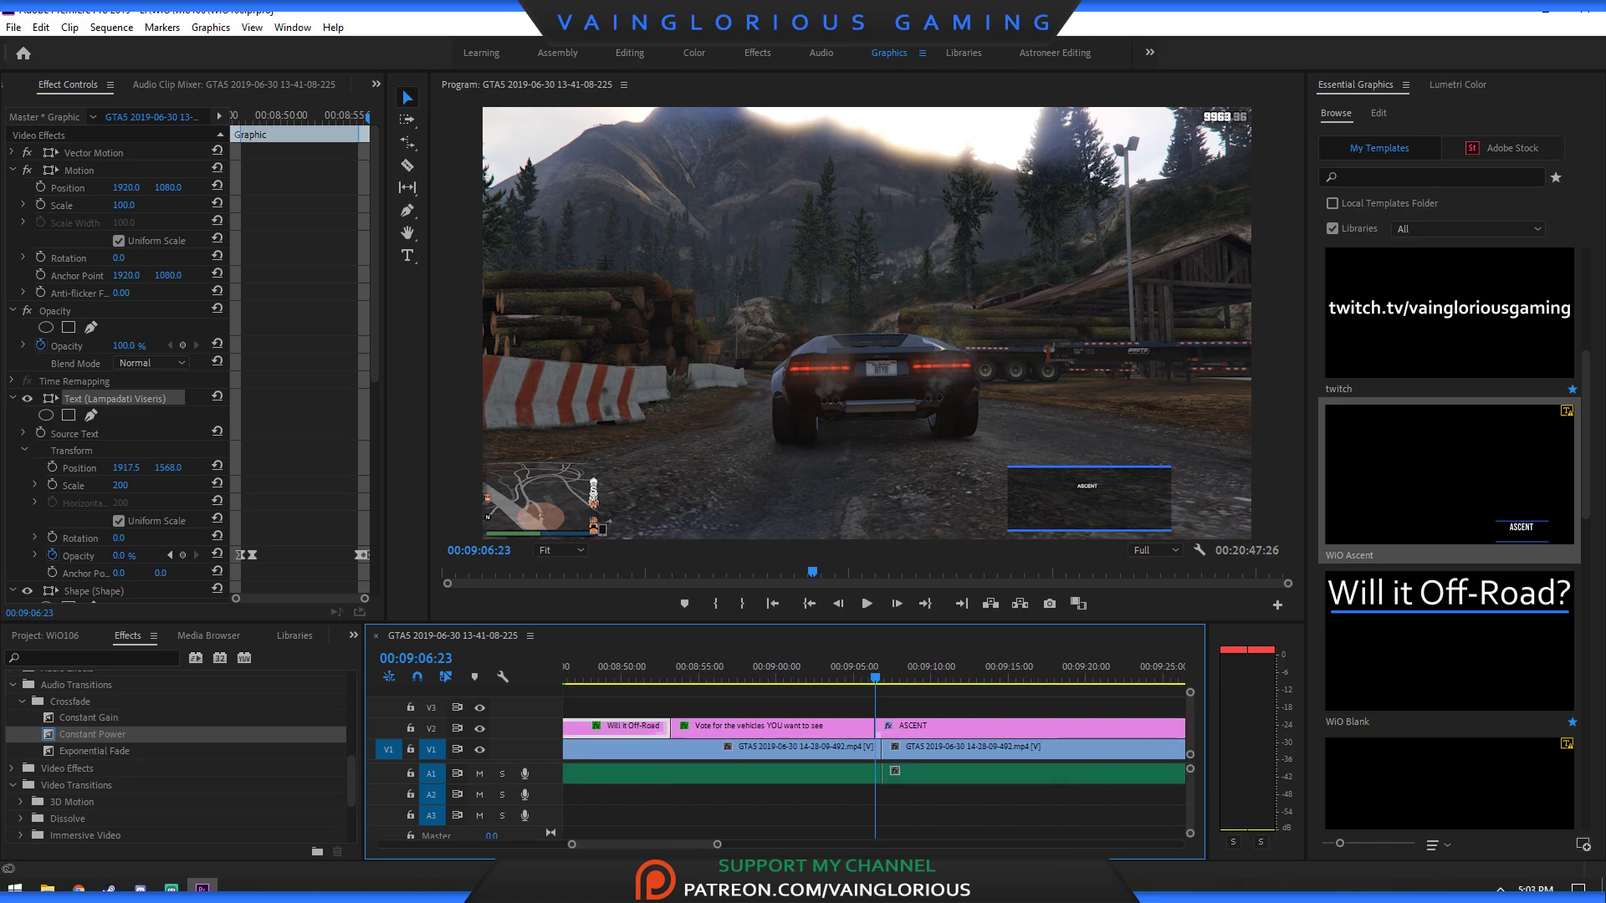
{"action": "key", "text": "minus"}
{"action": "key", "text": "minus"}
{"action": "key", "text": "minus"}
{"action": "key", "text": "minus"}
{"action": "key", "text": "minus"}
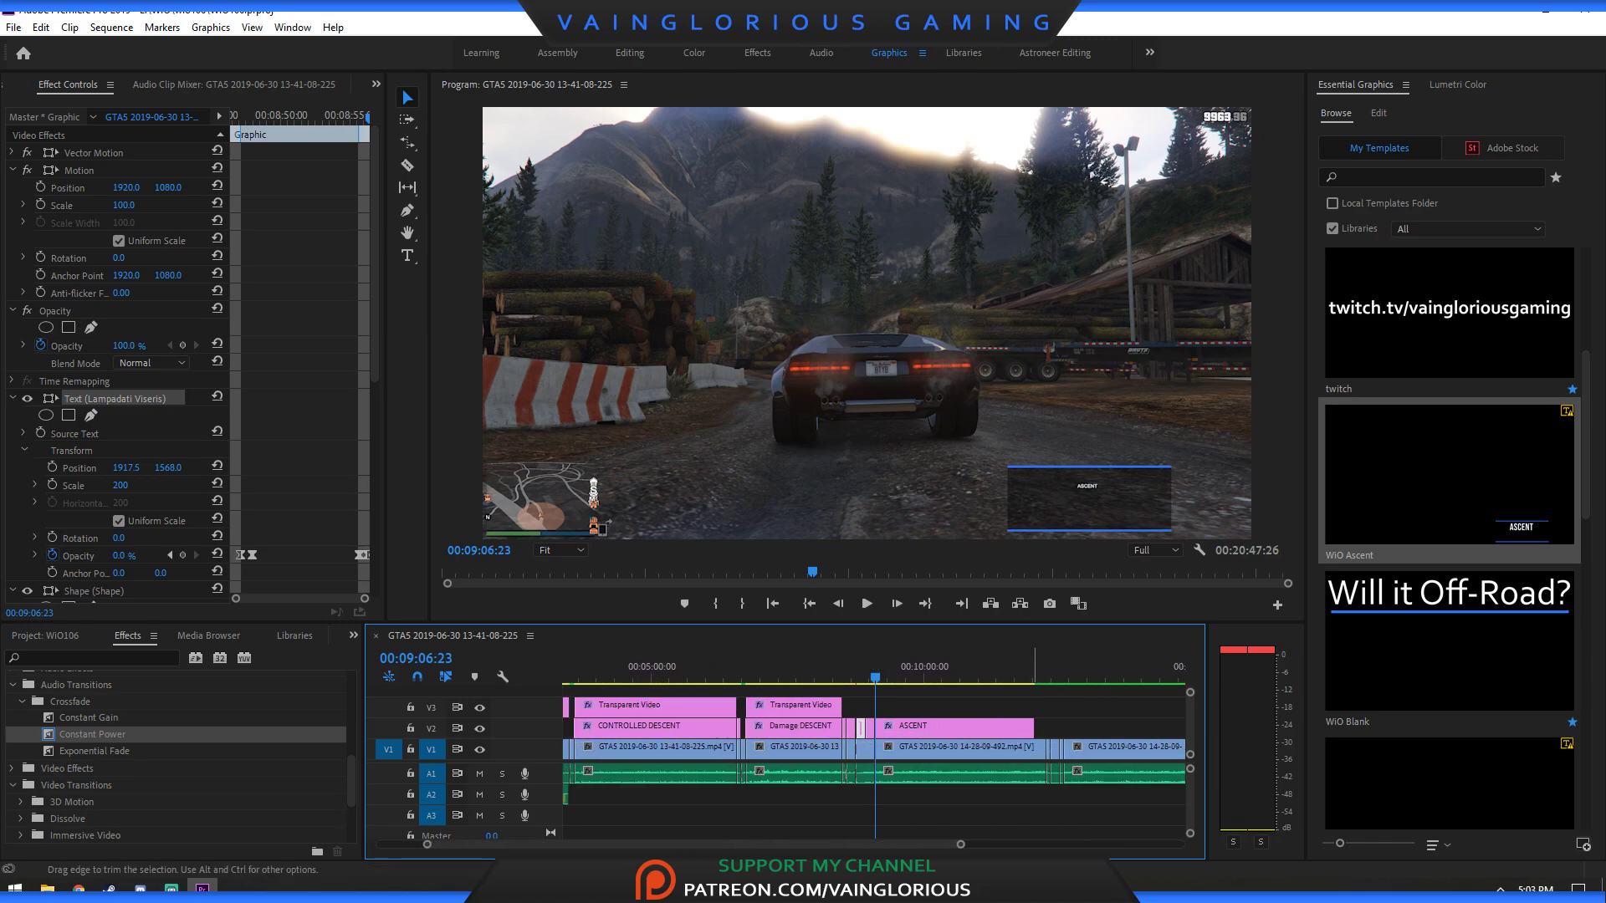
{"action": "left_click_drag", "start_coordinate": [1034, 726], "coordinate": [1047, 727]}
Place Transparent Video on V3 above the new ASCENT clip, from the footage cut at 00:09:06:43 to the ASCENT clip's end.
{"action": "key", "text": "shift+1"}
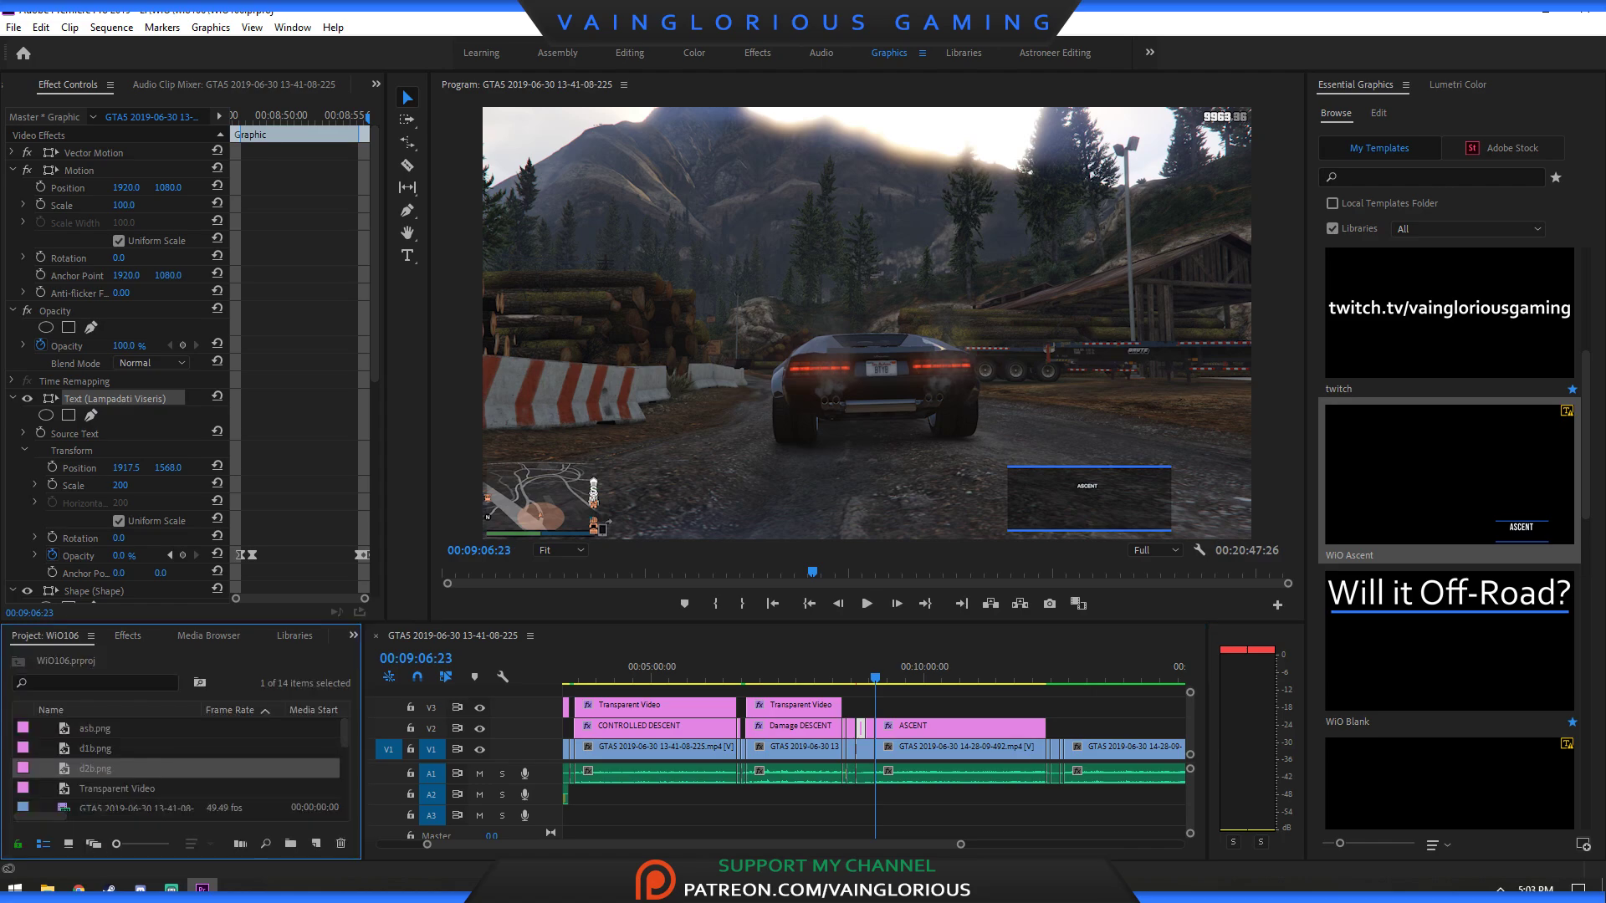
{"action": "left_click_drag", "start_coordinate": [117, 788], "coordinate": [1045, 708]}
{"action": "key", "text": "="}
{"action": "key", "text": "="}
{"action": "key", "text": "="}
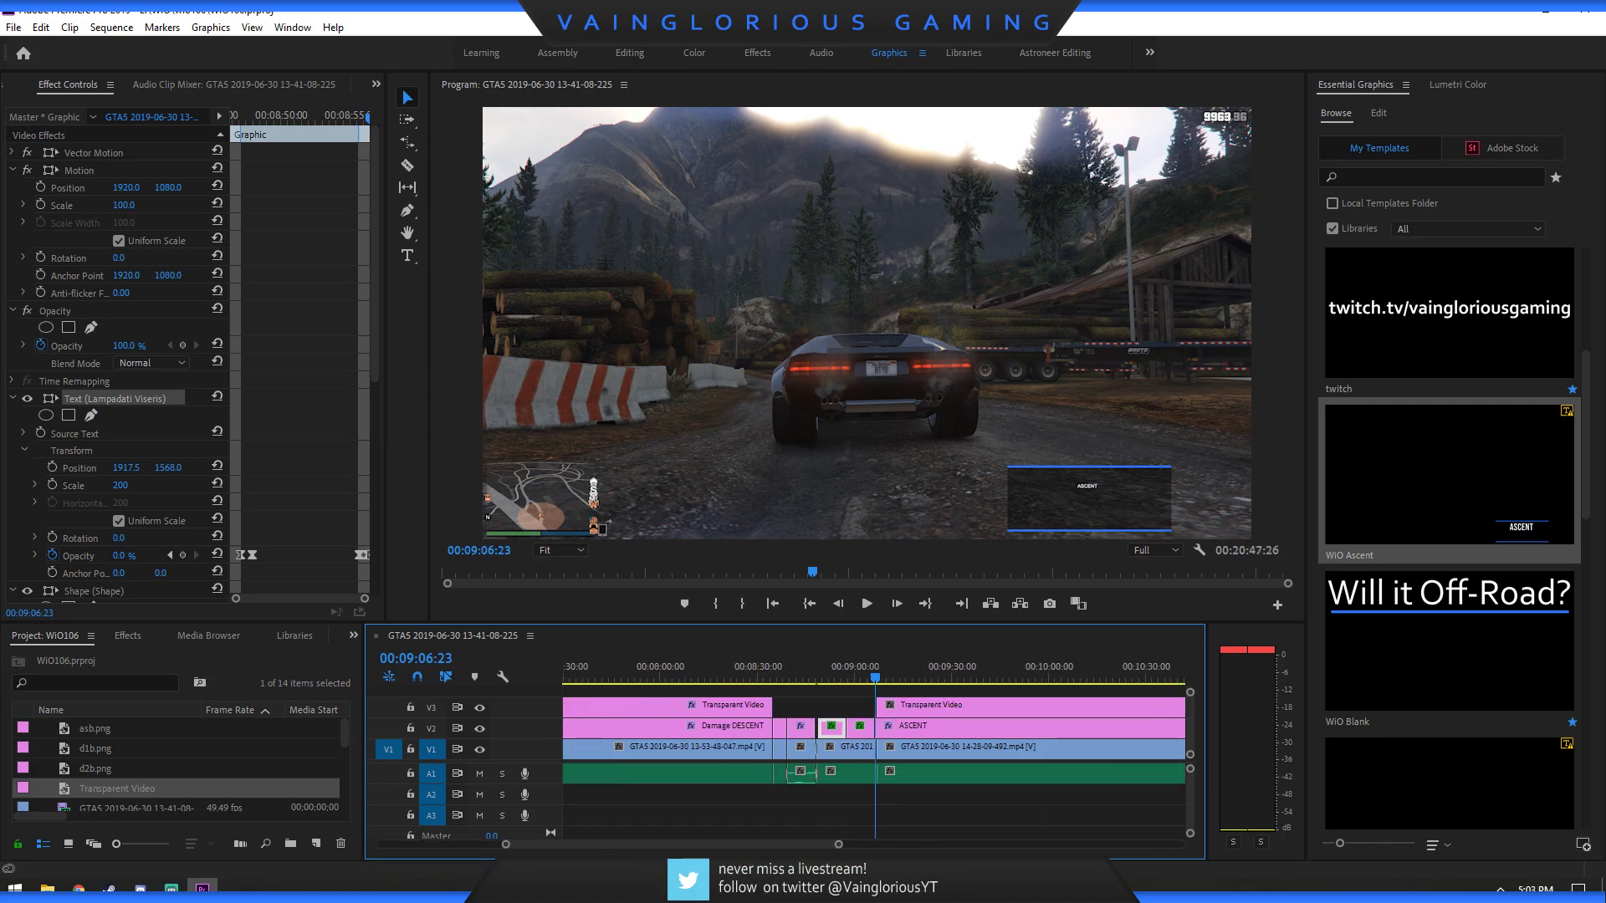
{"action": "key", "text": "="}
{"action": "key", "text": "="}
{"action": "key", "text": "="}
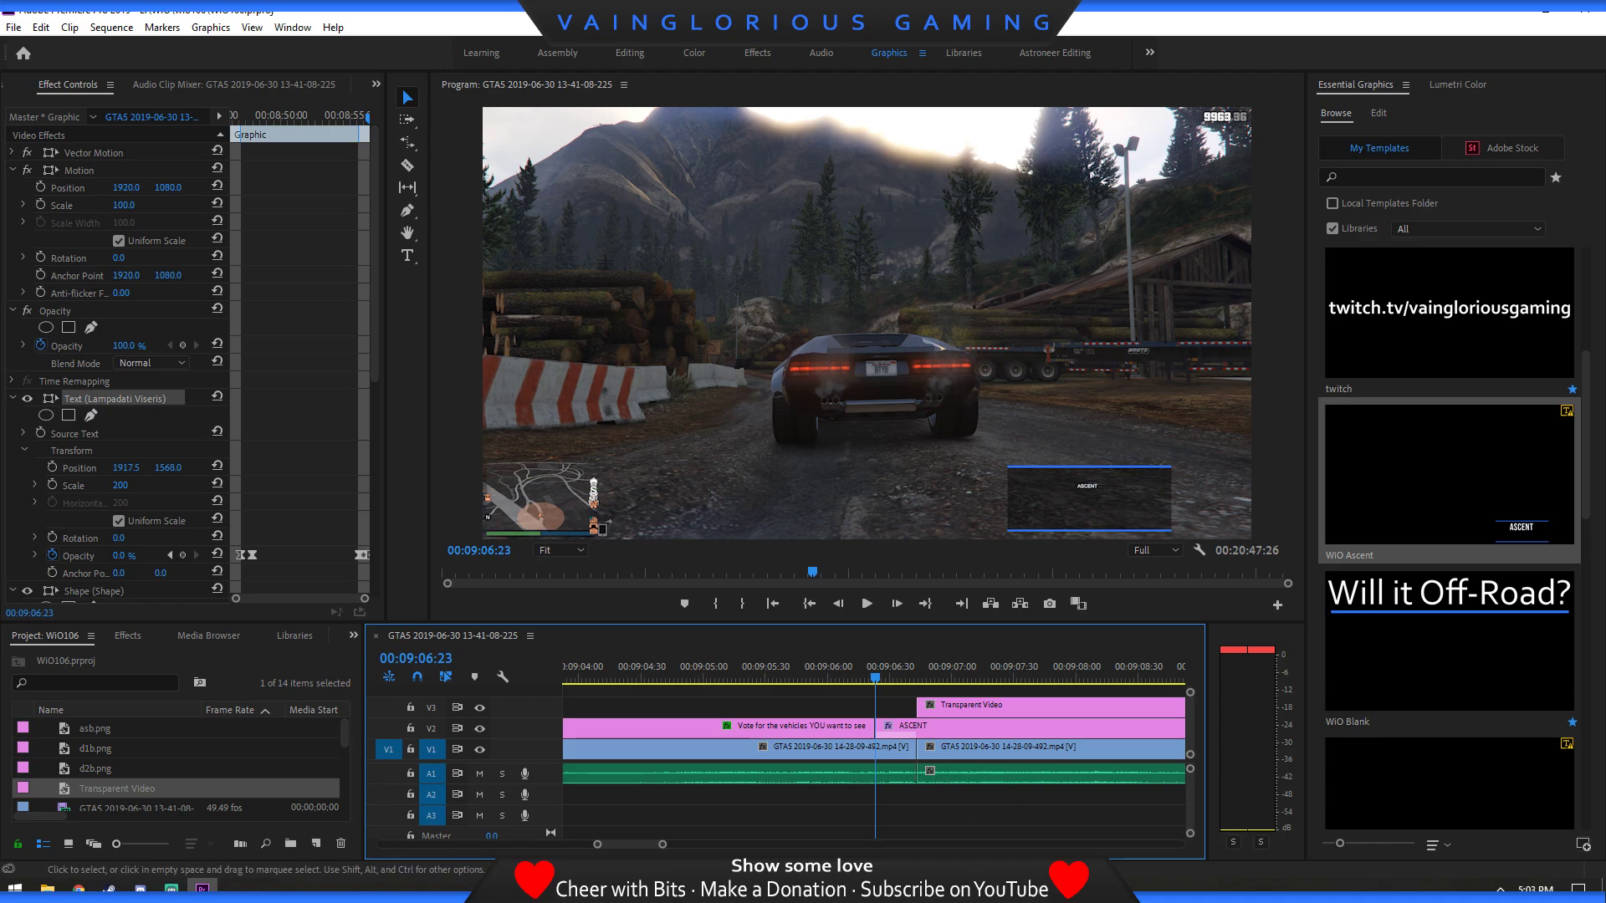
{"action": "key", "text": "minus"}
{"action": "key", "text": "minus"}
{"action": "key", "text": "minus"}
{"action": "key", "text": "minus"}
{"action": "key", "text": "minus"}
{"action": "key", "text": "equal"}
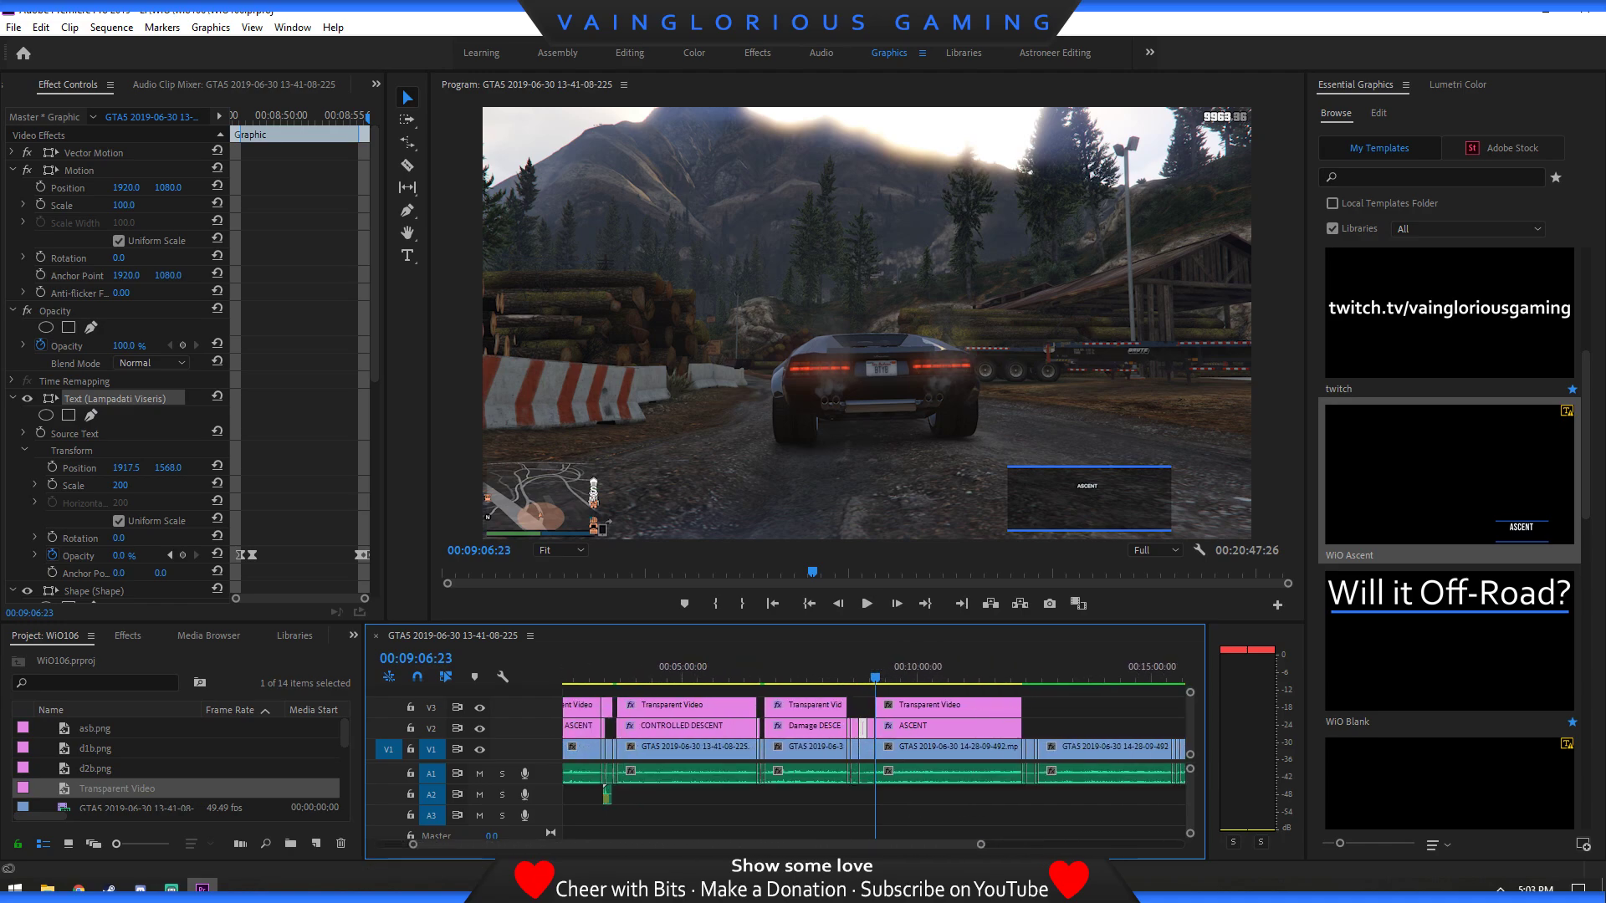
Set the font of the ASCENT text layer in the new V2 clip to Bebas Neue Regular.
{"action": "left_click", "coordinate": [961, 602]}
{"action": "left_click", "coordinate": [962, 603]}
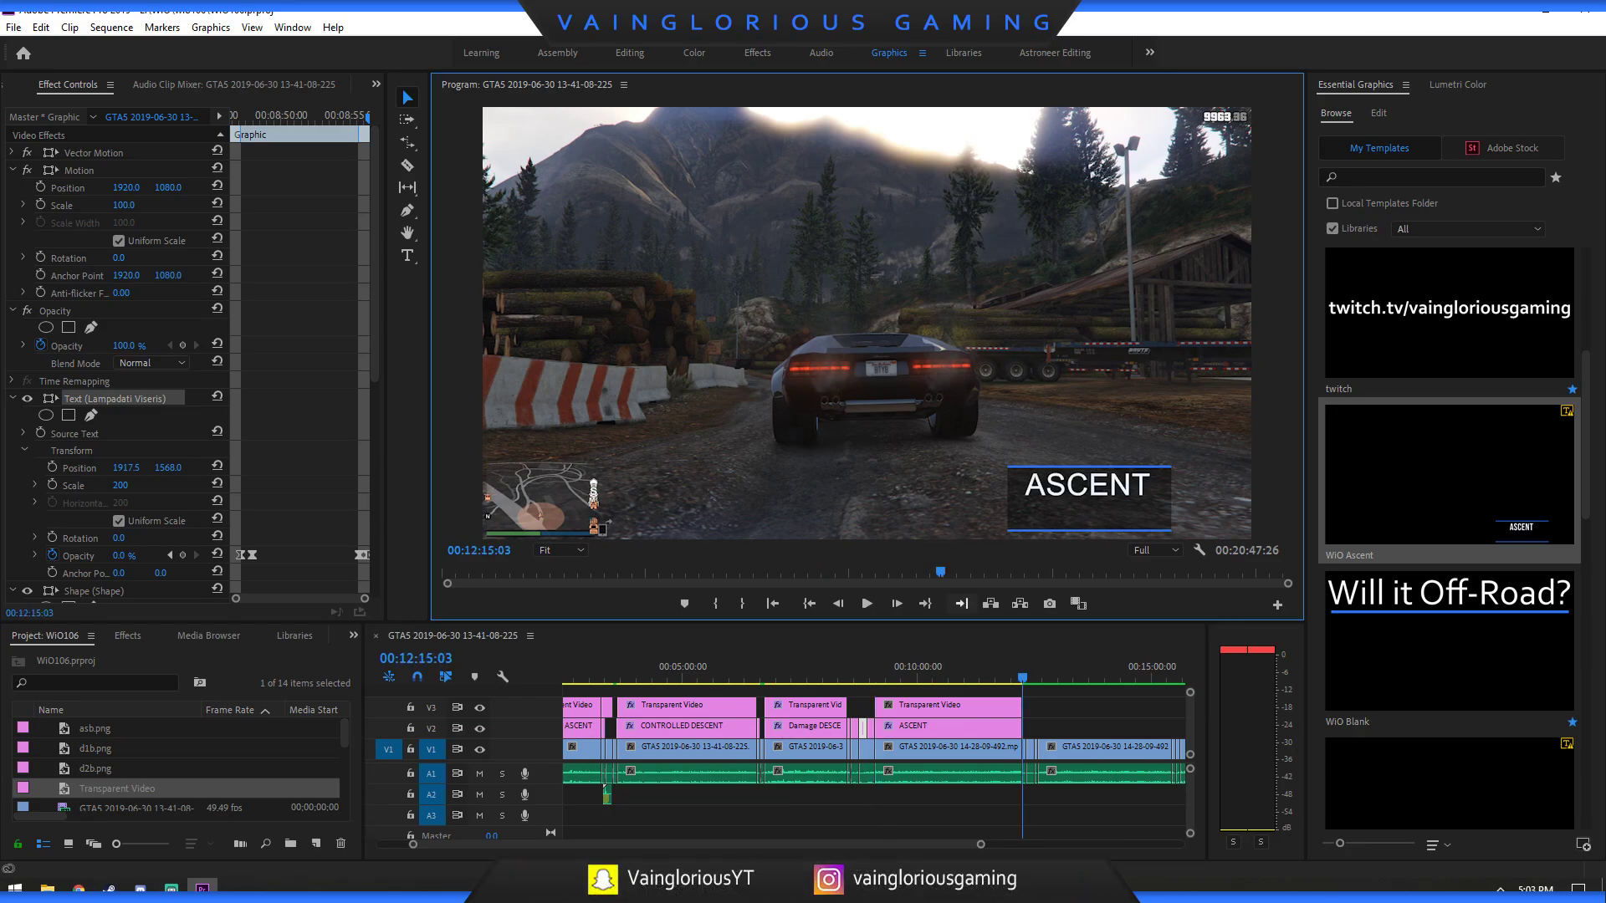
{"action": "left_click", "coordinate": [945, 727]}
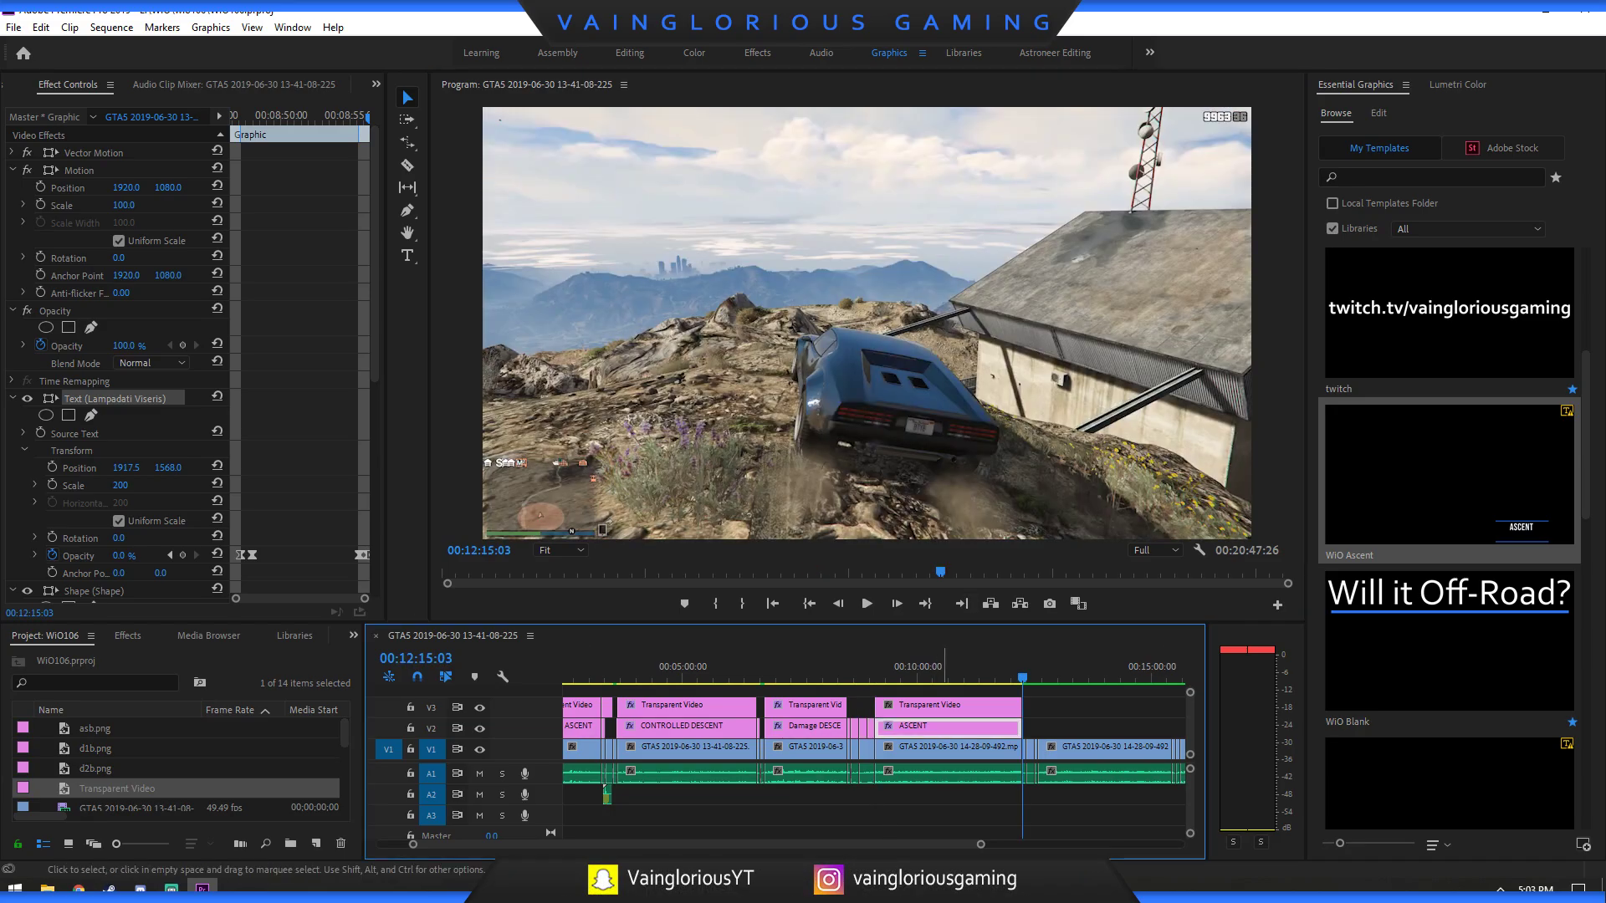
{"action": "left_click", "coordinate": [946, 706]}
{"action": "left_click", "coordinate": [946, 726]}
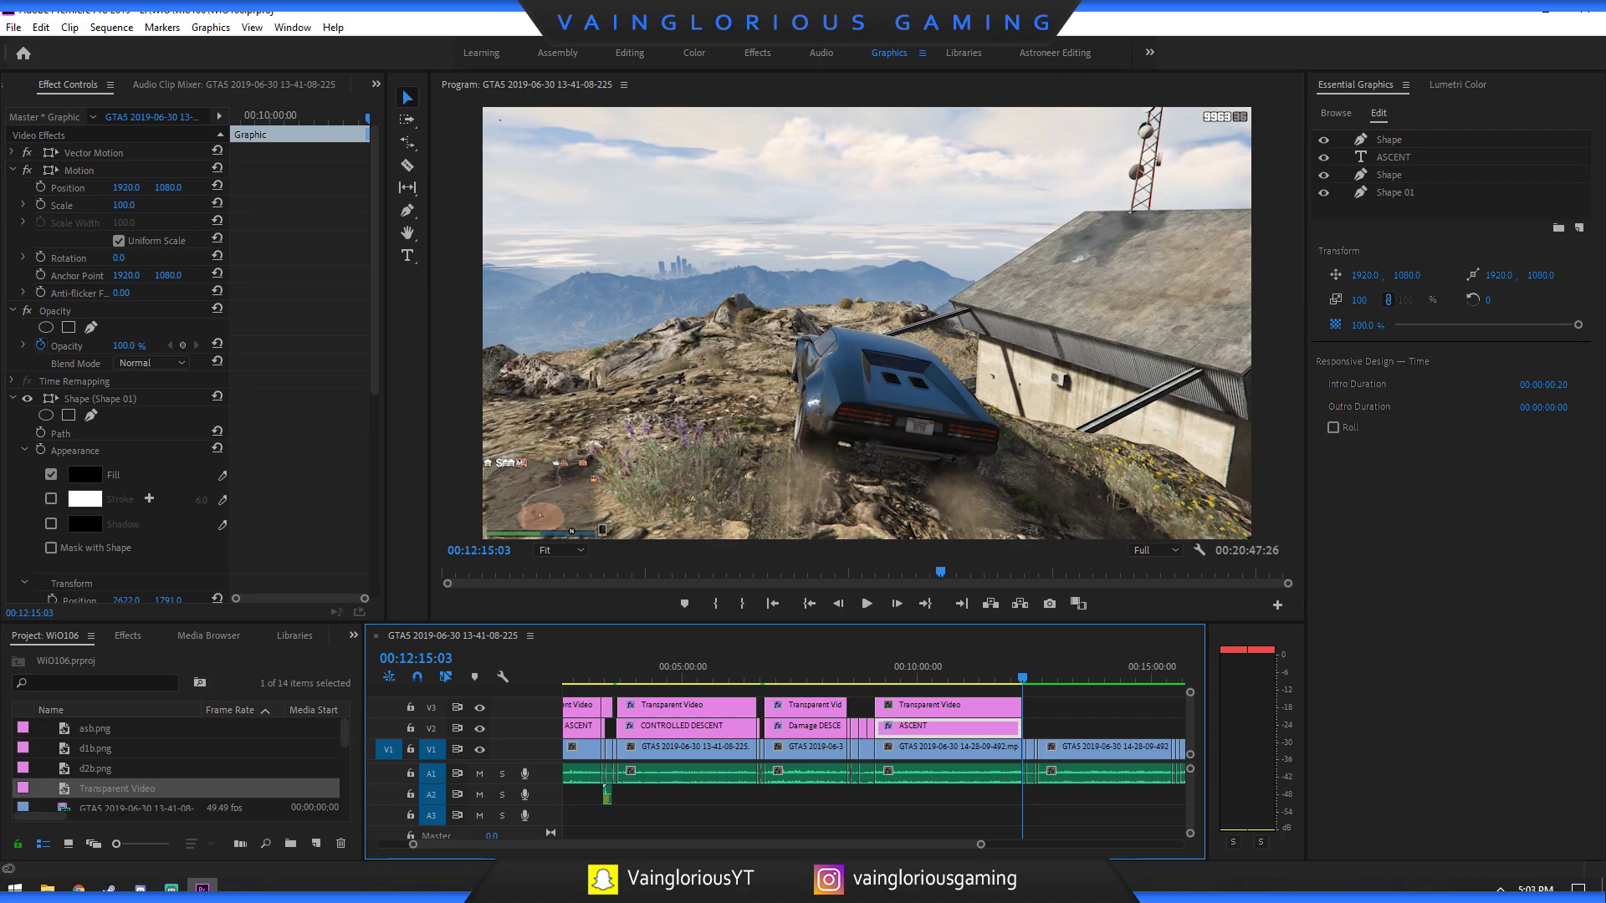
{"action": "left_click", "coordinate": [1392, 157]}
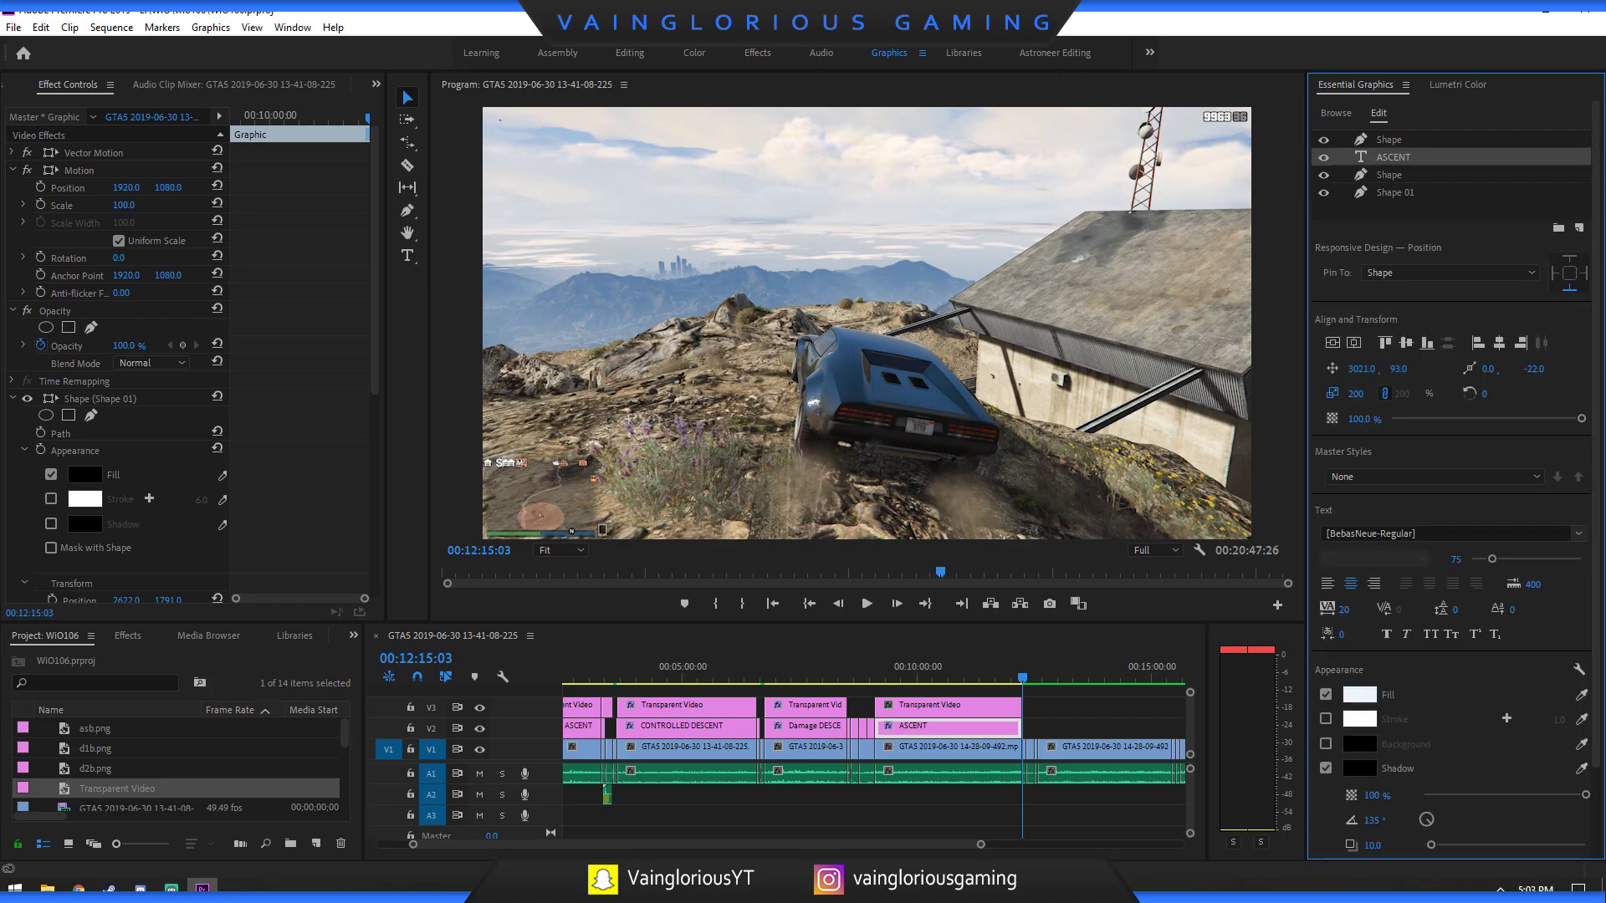
{"action": "left_click", "coordinate": [1577, 533]}
{"action": "key", "text": "Escape"}
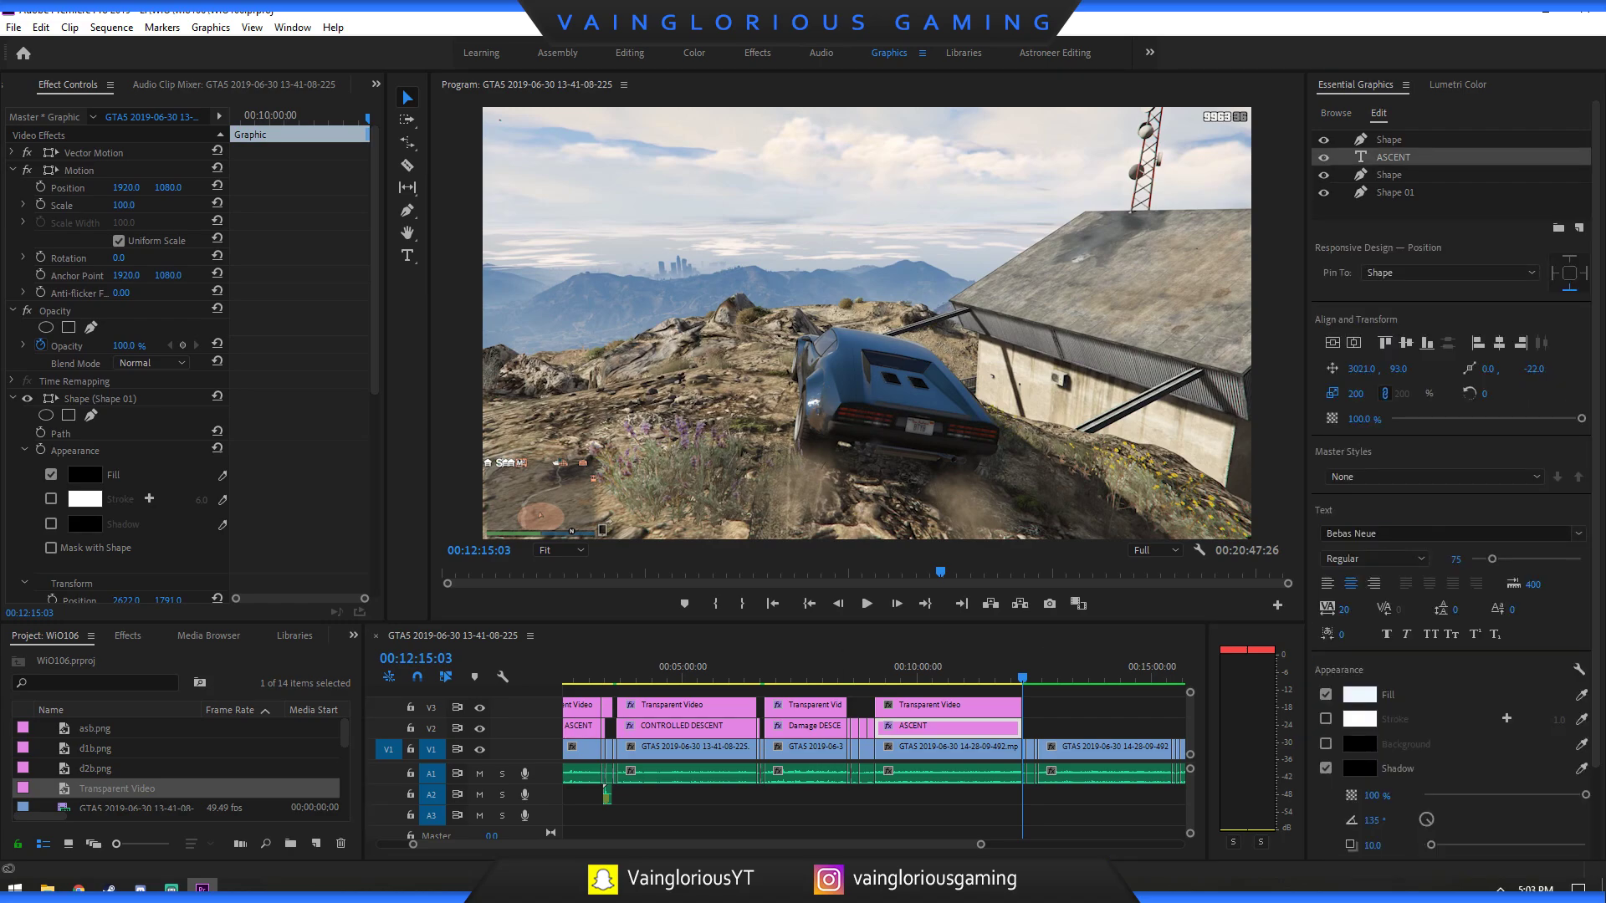
Check the text layer fonts in the first ASCENT, CONTROLLED DESCENT and Damage DESCENT clips on V2.
{"action": "key", "text": "Home"}
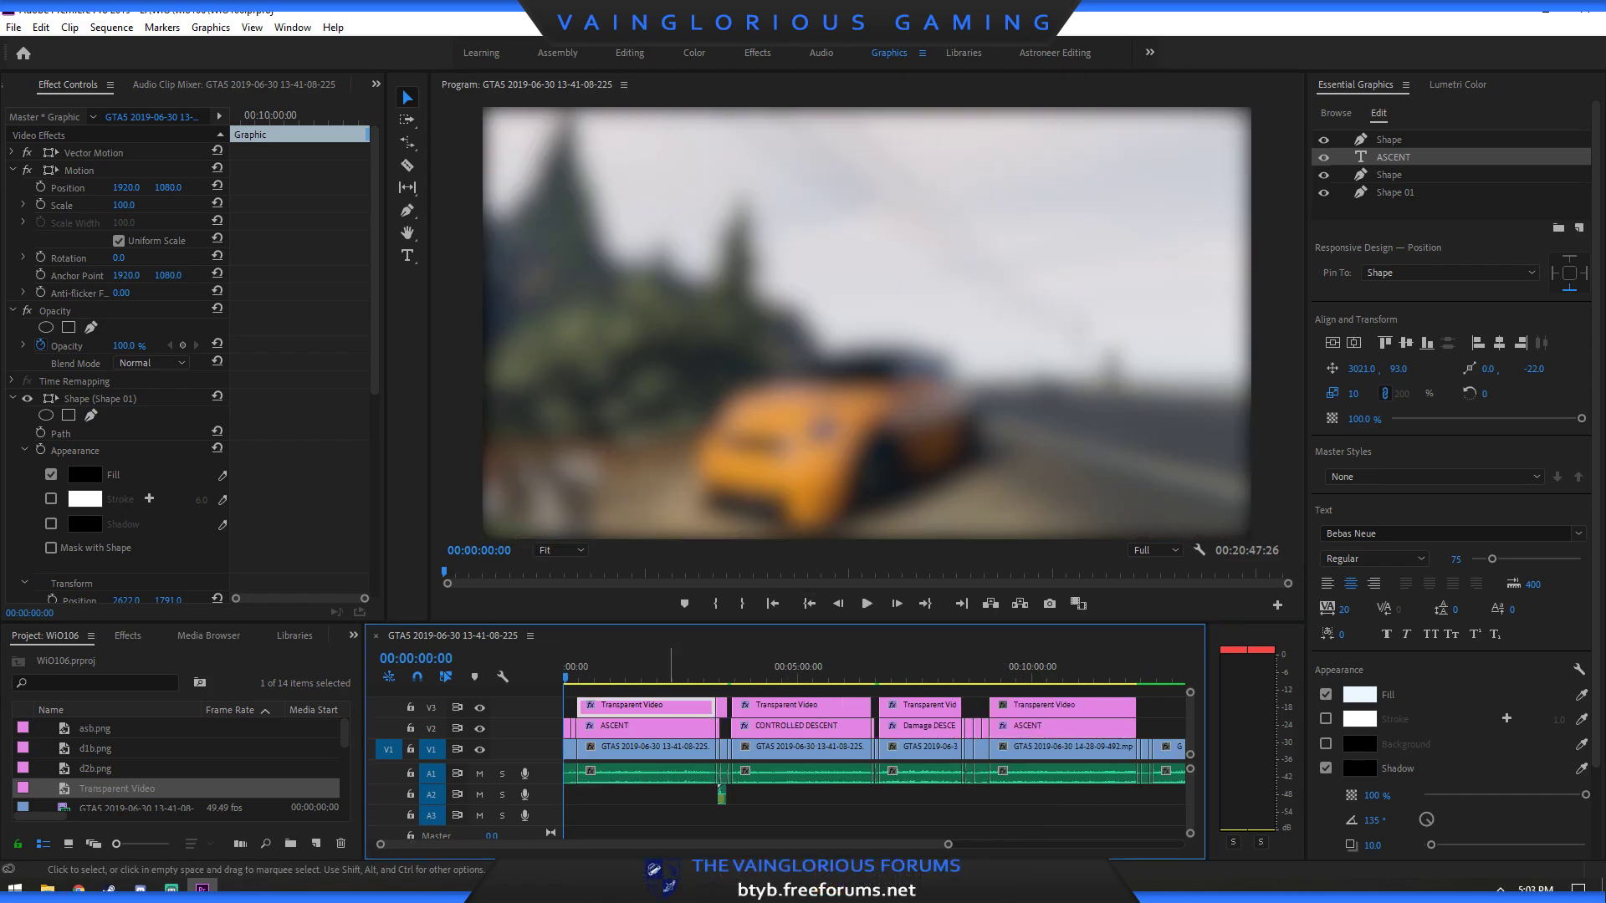
{"action": "left_click", "coordinate": [1393, 156]}
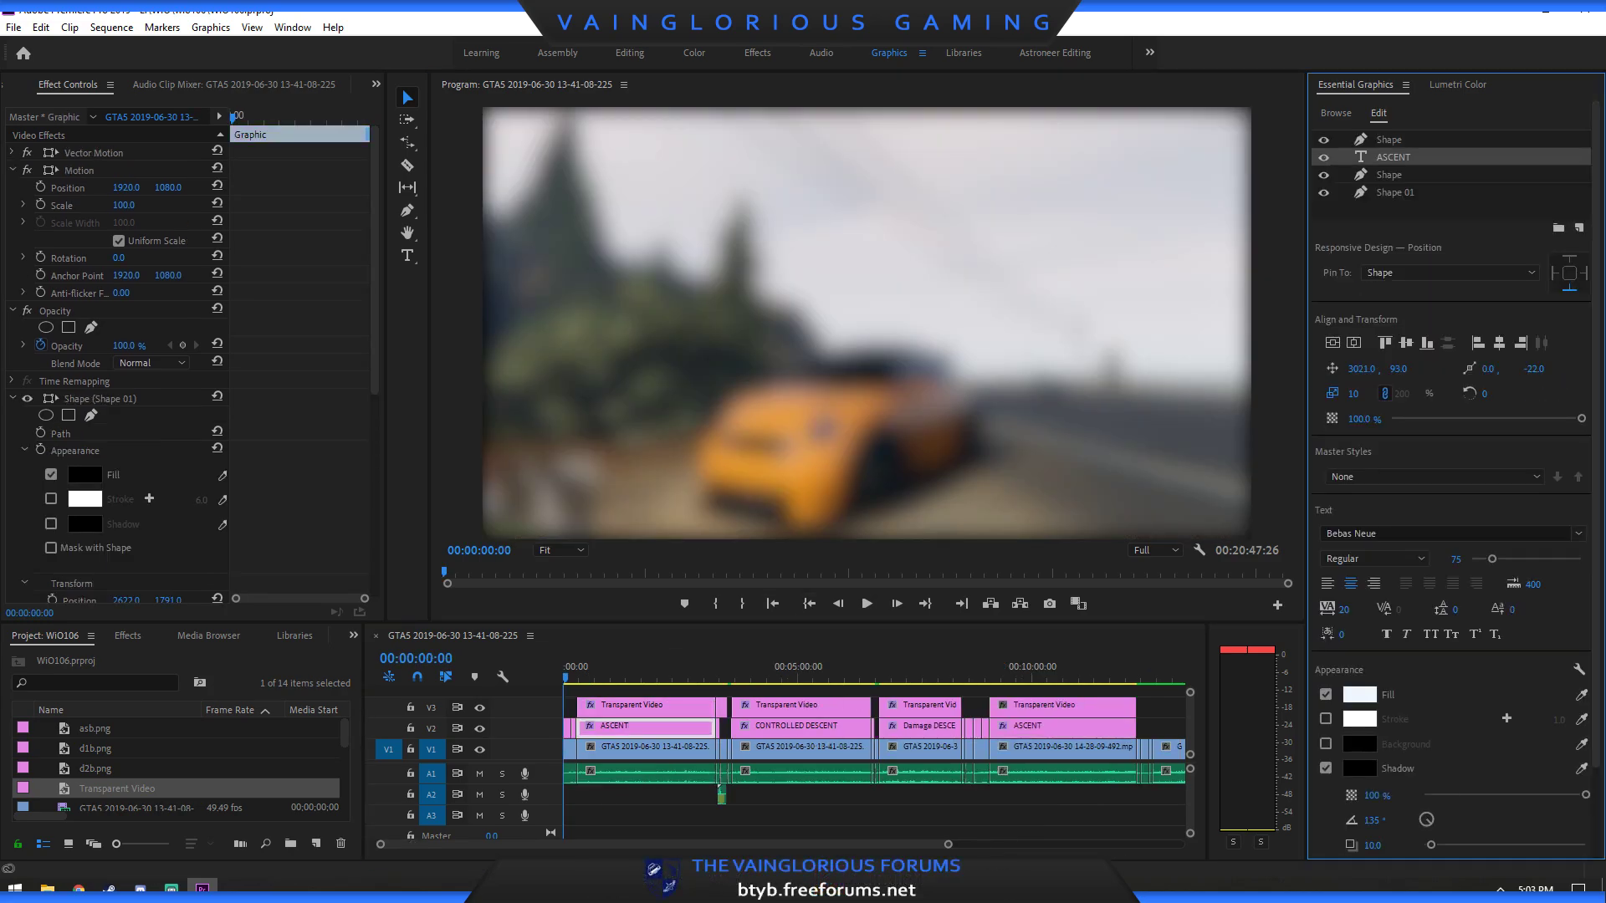
{"action": "left_click", "coordinate": [800, 727]}
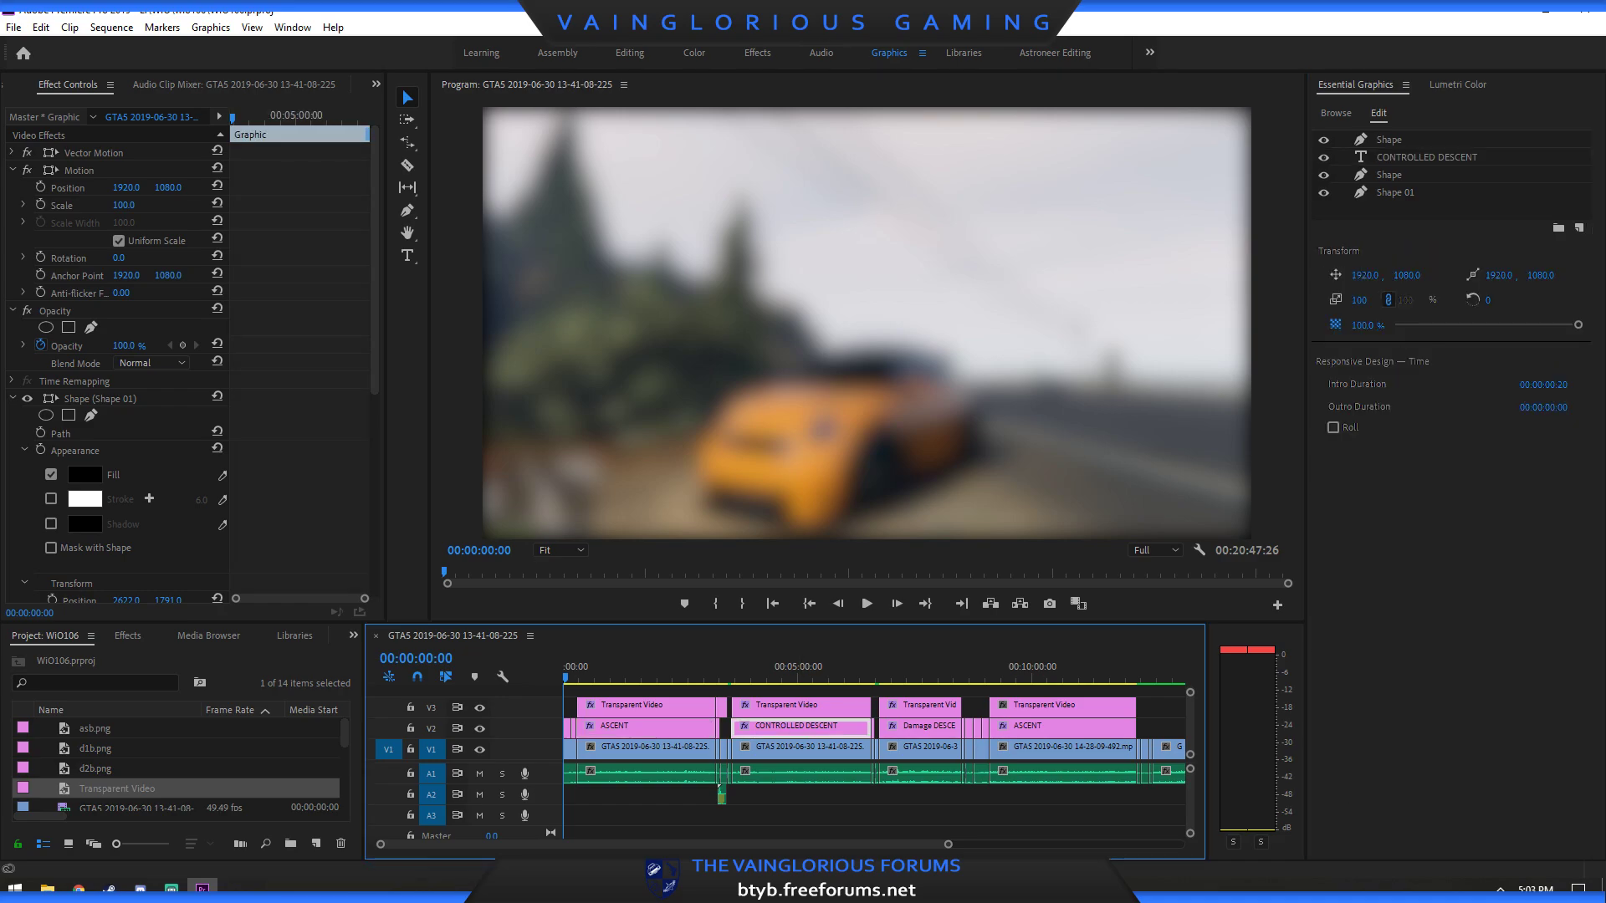
{"action": "left_click", "coordinate": [1425, 157]}
{"action": "left_click", "coordinate": [920, 726]}
{"action": "left_click", "coordinate": [1414, 157]}
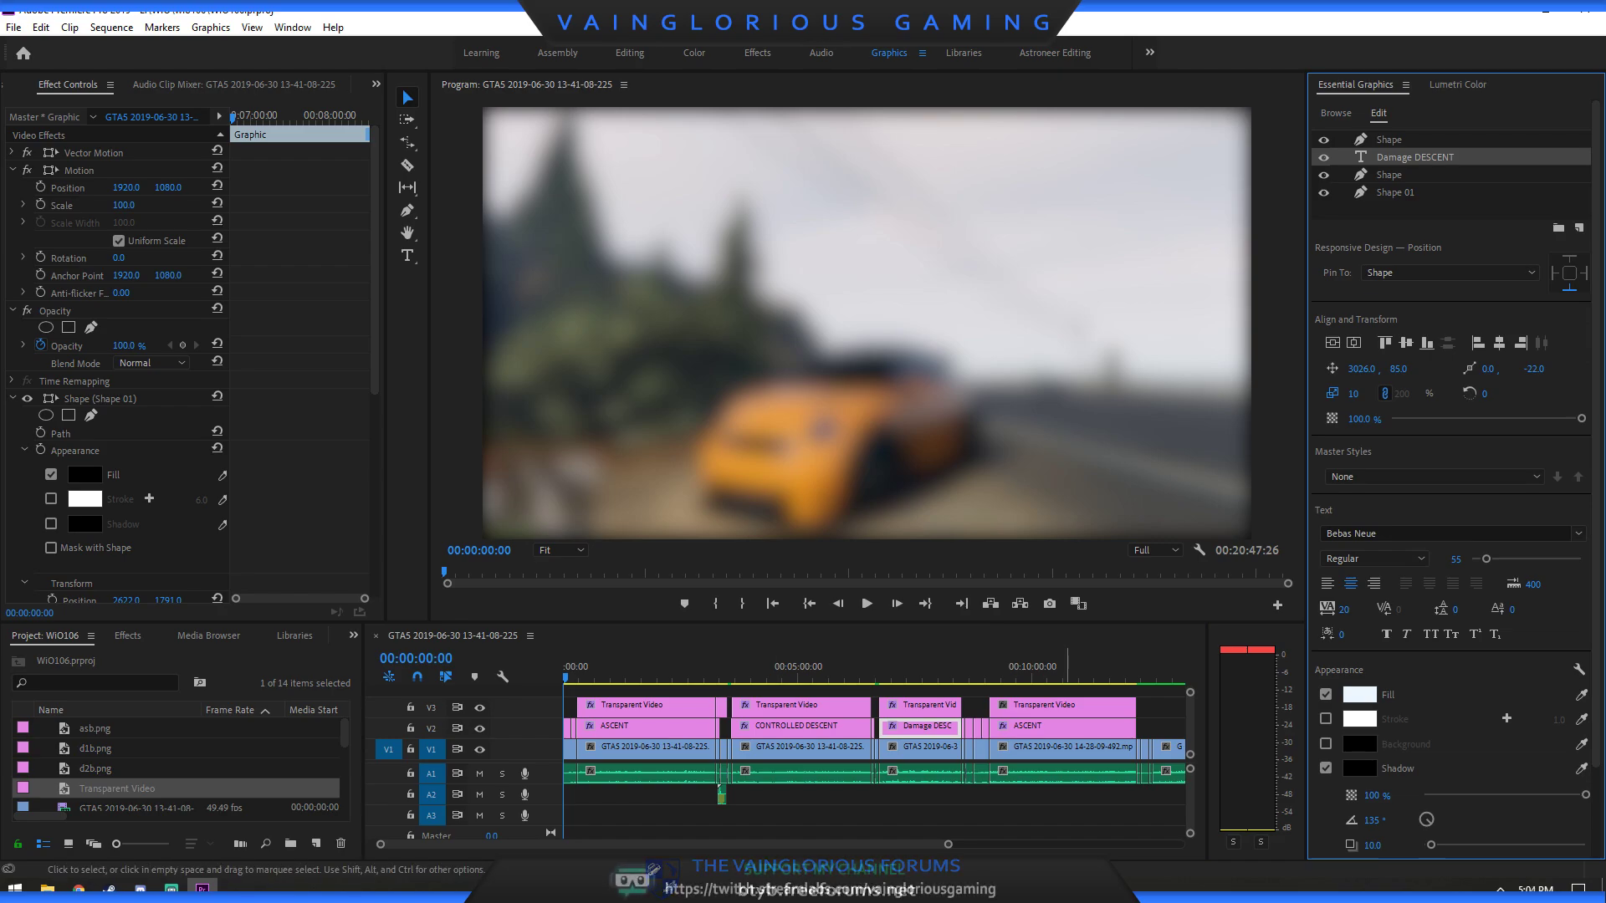
Apply the WiO Timecode Preset to the Transparent Video clip on V3 above the second ASCENT clip.
{"action": "left_click", "coordinate": [1062, 727]}
{"action": "key", "text": "shift+7"}
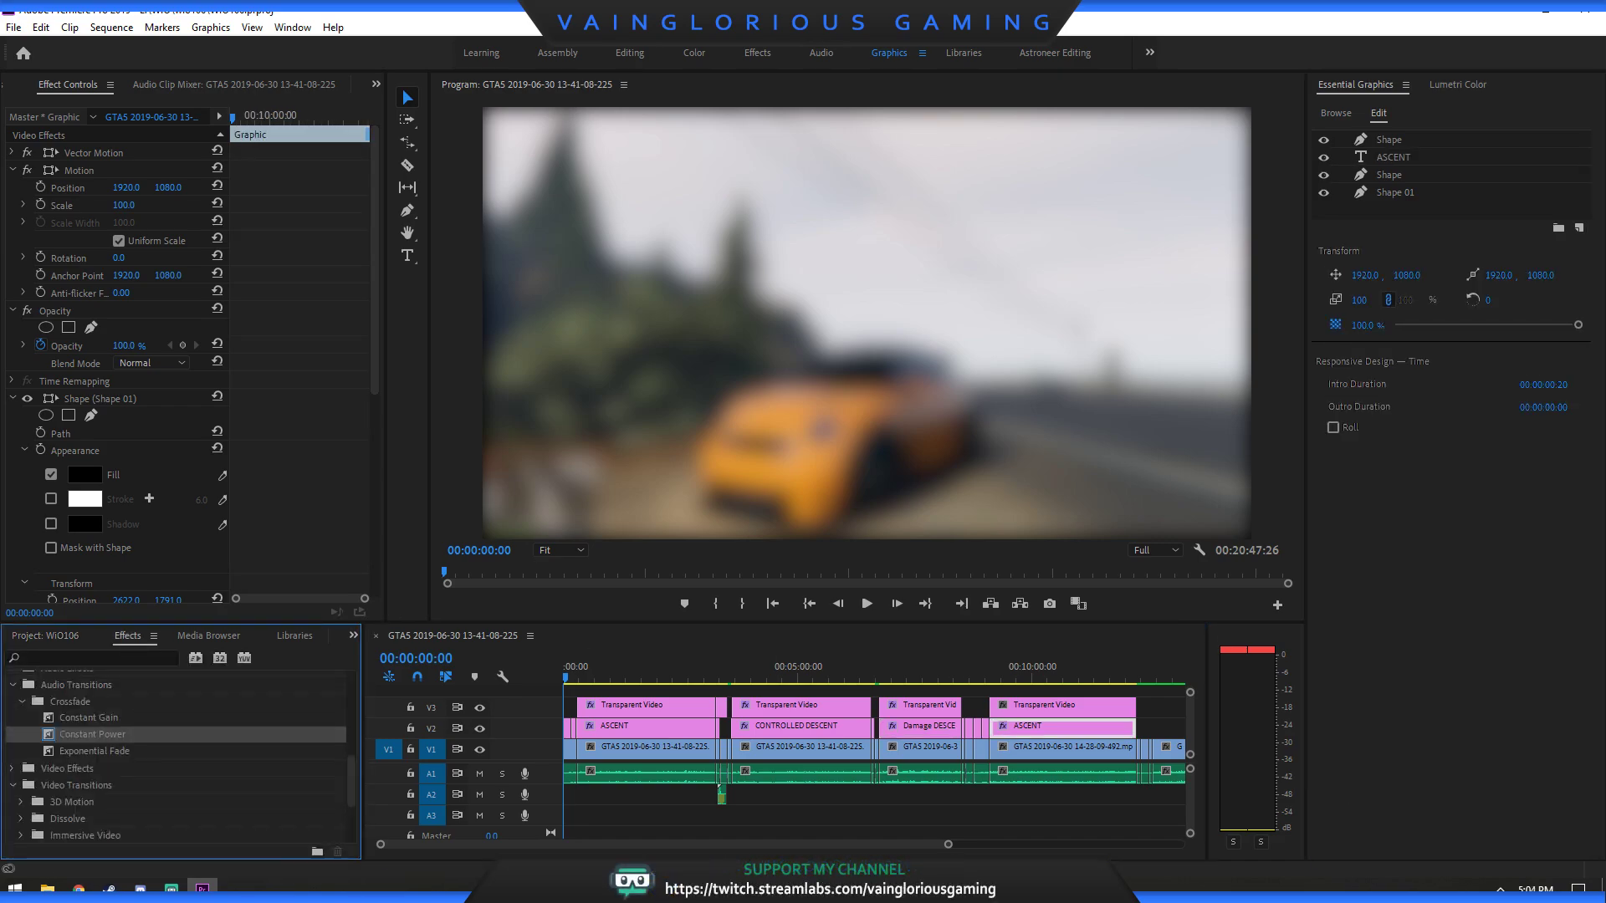
{"action": "scroll", "coordinate": [180, 753], "scroll_direction": "up", "scroll_amount": 10}
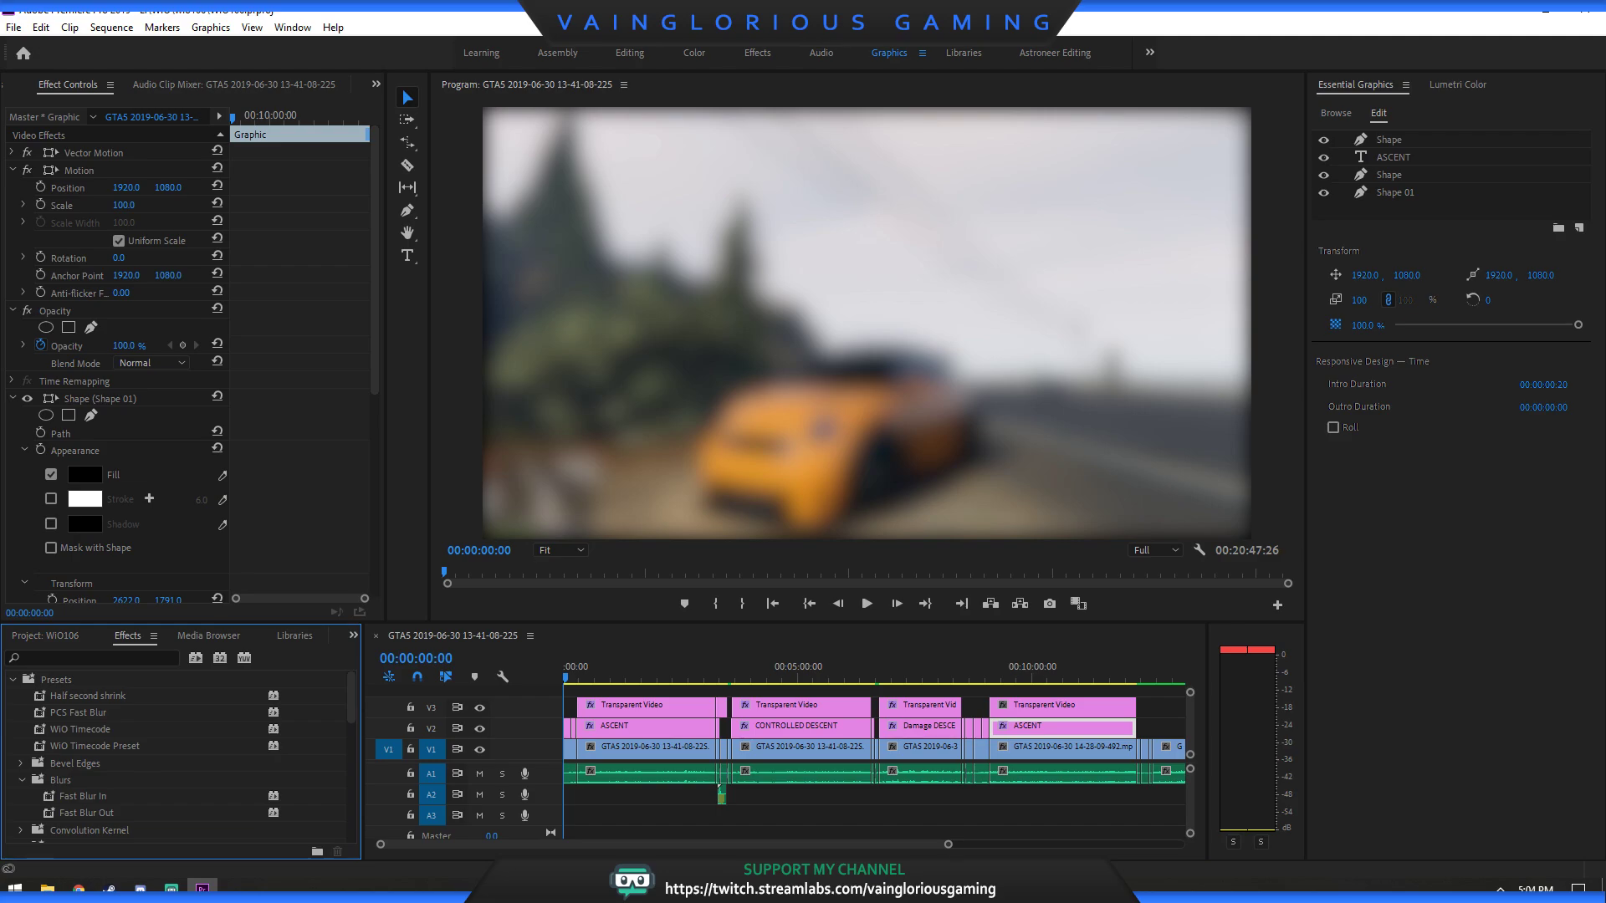
{"action": "left_click_drag", "start_coordinate": [92, 746], "coordinate": [1087, 706]}
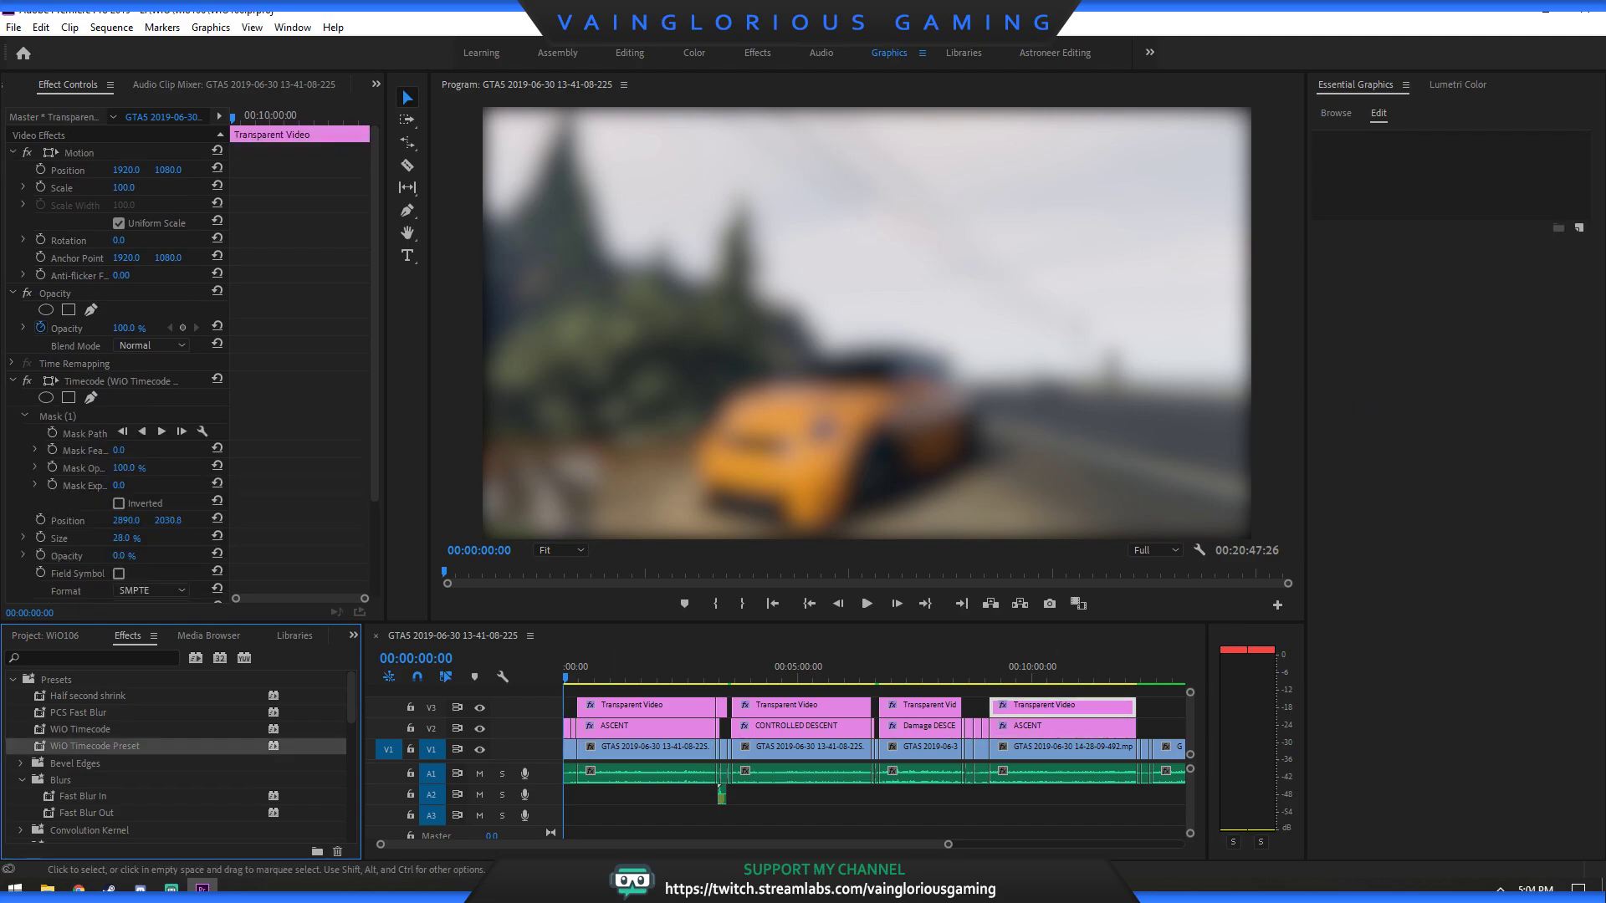
Hide track V1 and export the frame at 00:12:15:02 as a PNG named asv, imported into the project.
{"action": "left_click", "coordinate": [1128, 669]}
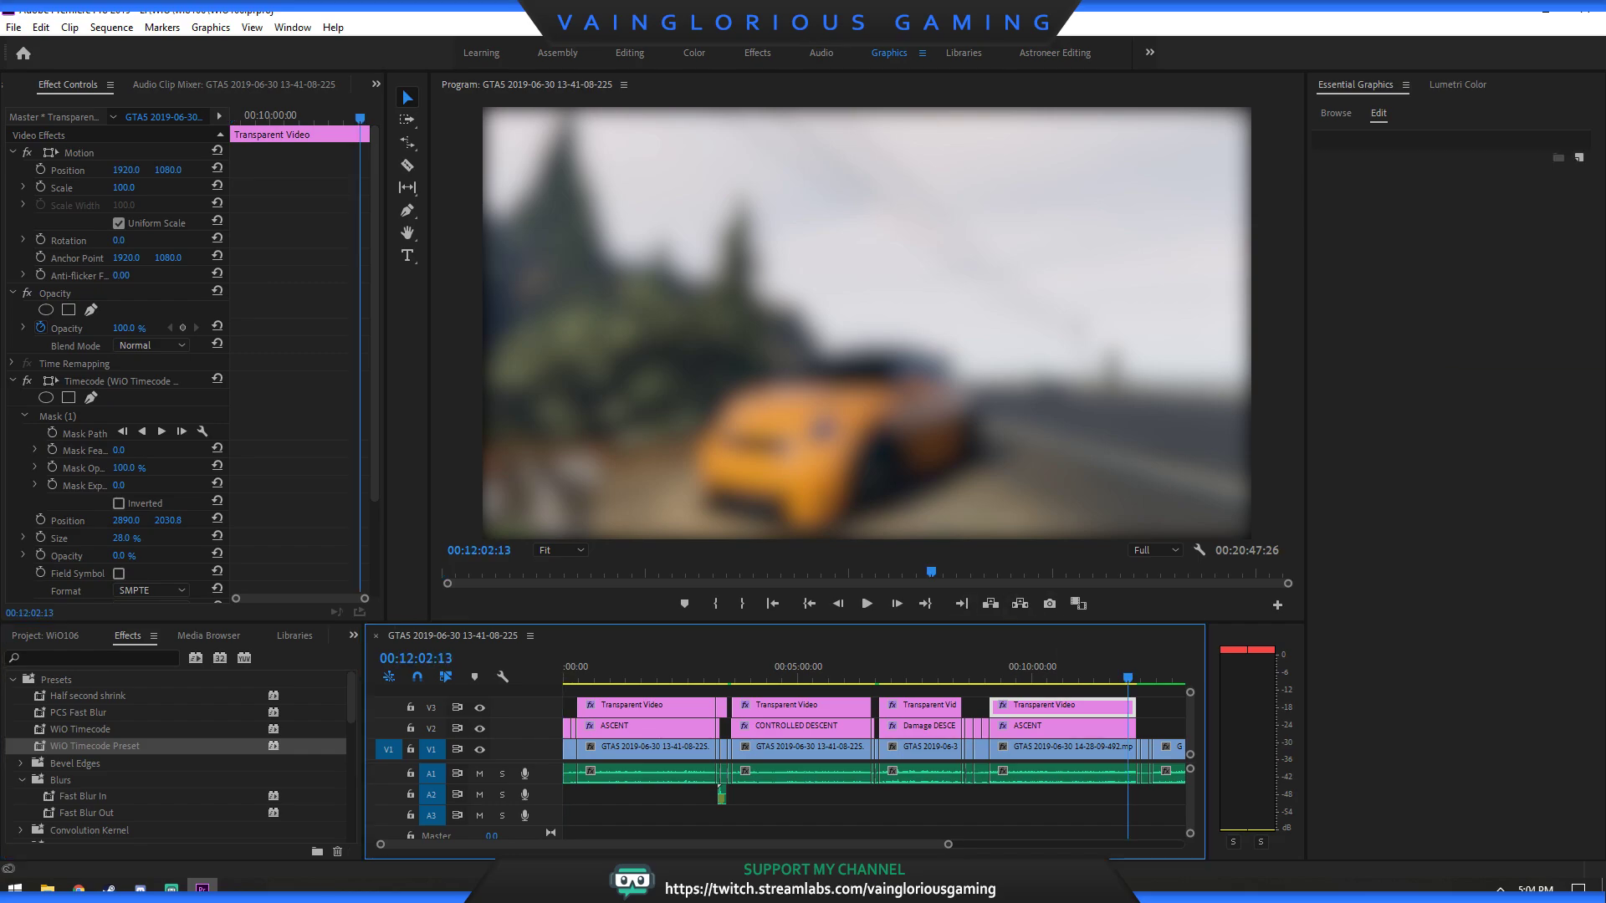
{"action": "left_click", "coordinate": [961, 603]}
{"action": "left_click_drag", "start_coordinate": [948, 844], "coordinate": [854, 844]}
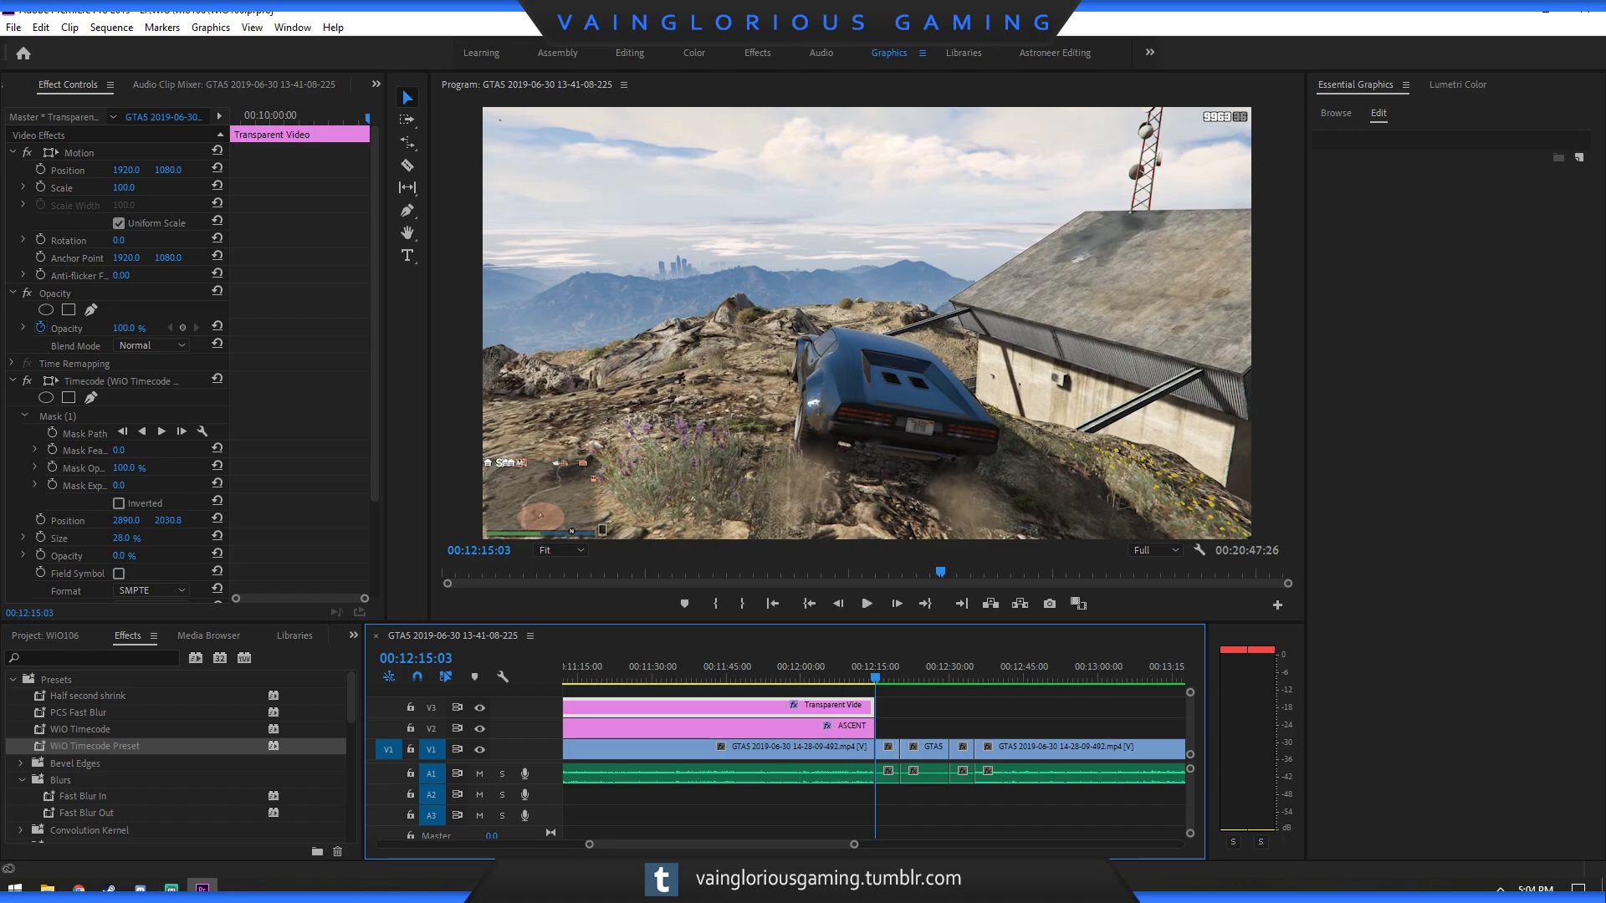
{"action": "key", "text": "Left"}
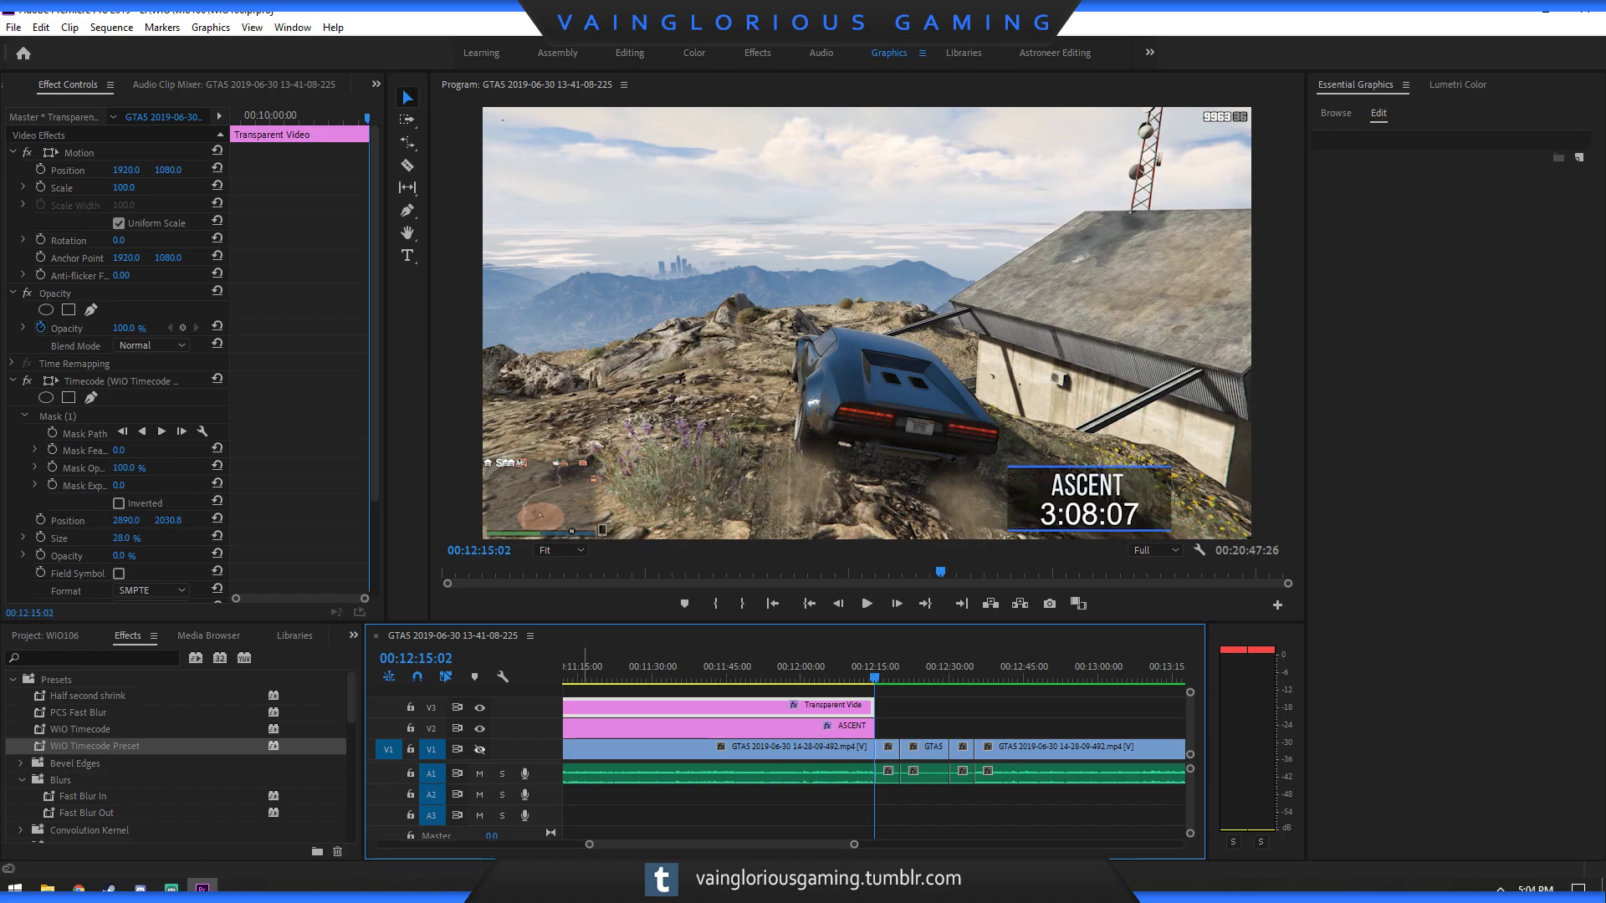
{"action": "left_click", "coordinate": [479, 750]}
{"action": "left_click", "coordinate": [1050, 603]}
{"action": "type", "text": "asv"}
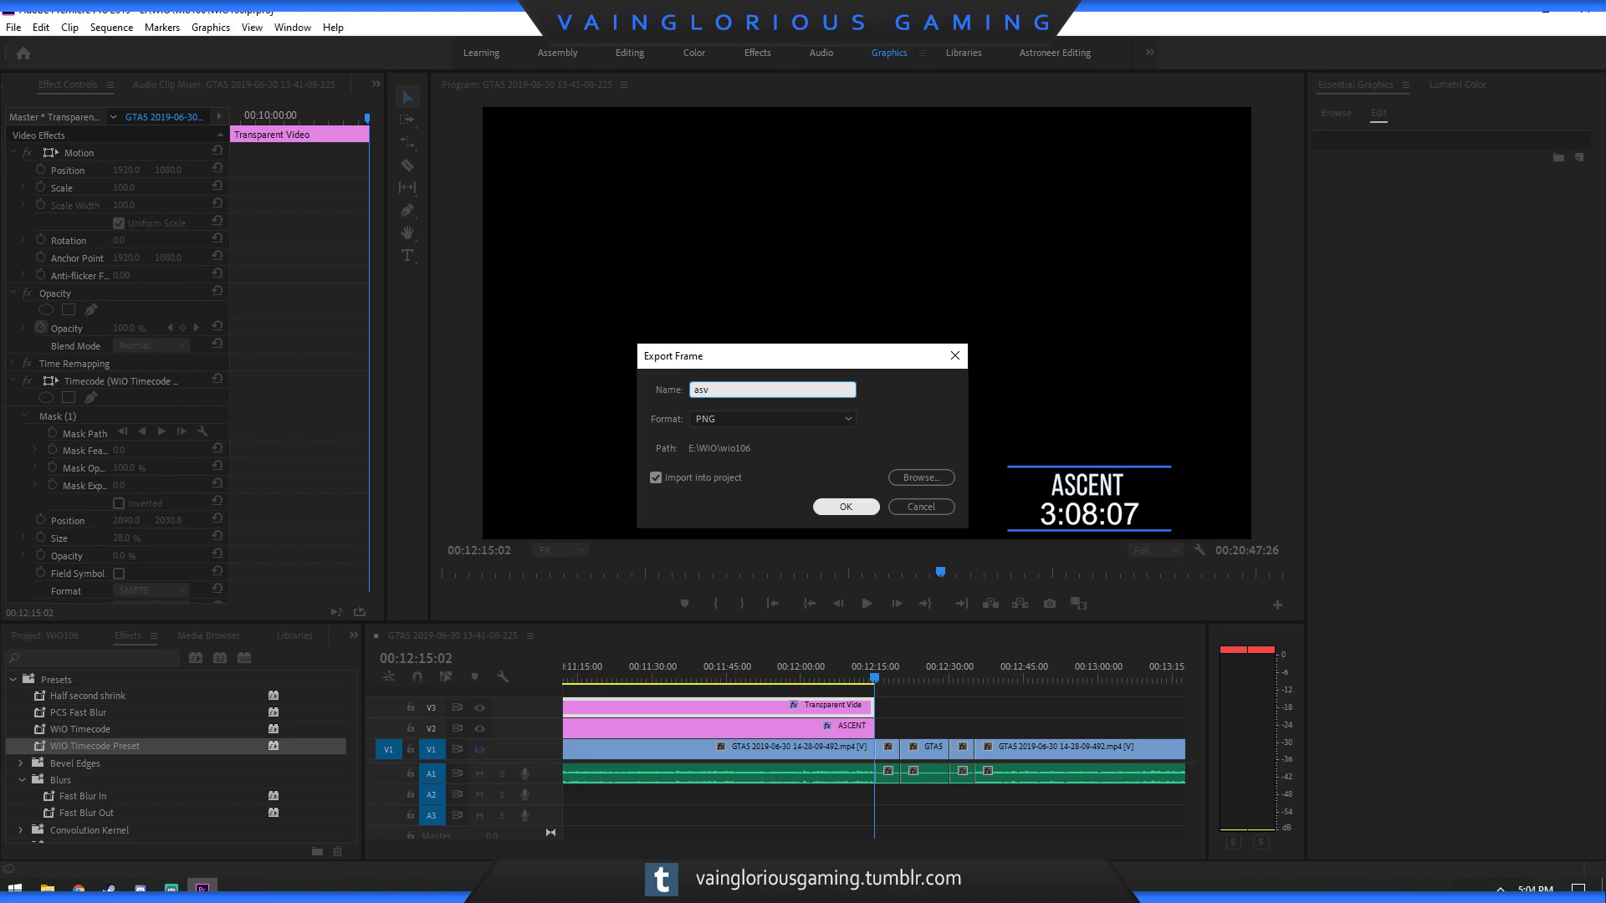
{"action": "key", "text": "Return"}
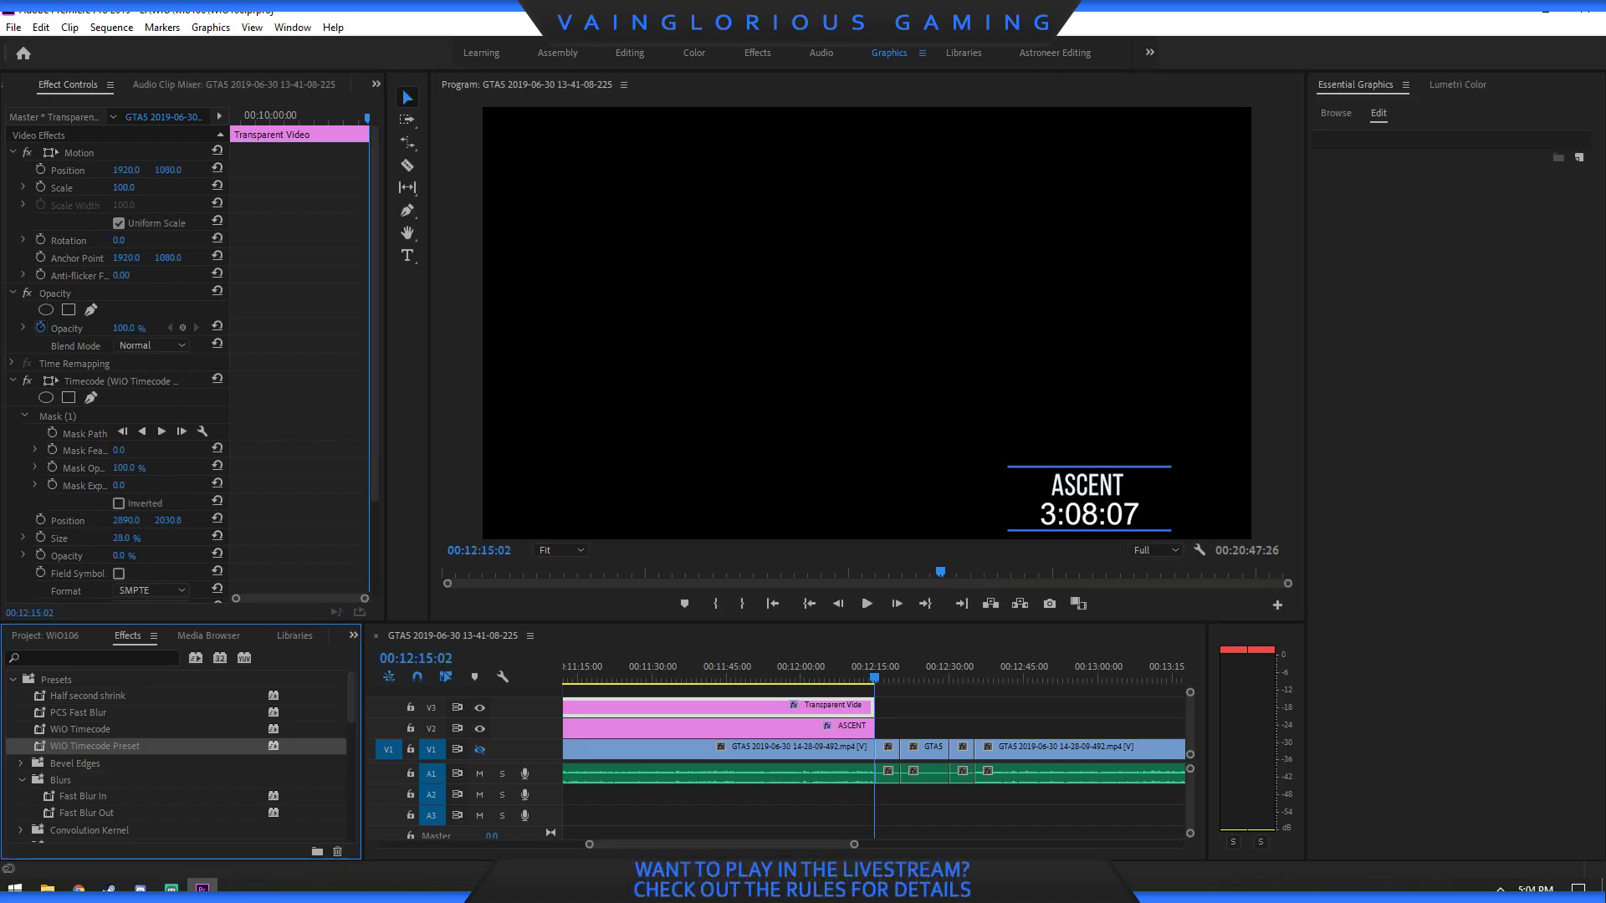
Place asv.png on V2 directly after the second ASCENT clip, up to the next footage cut, and the WiO YES template above it on V3.
{"action": "key", "text": "shift+8"}
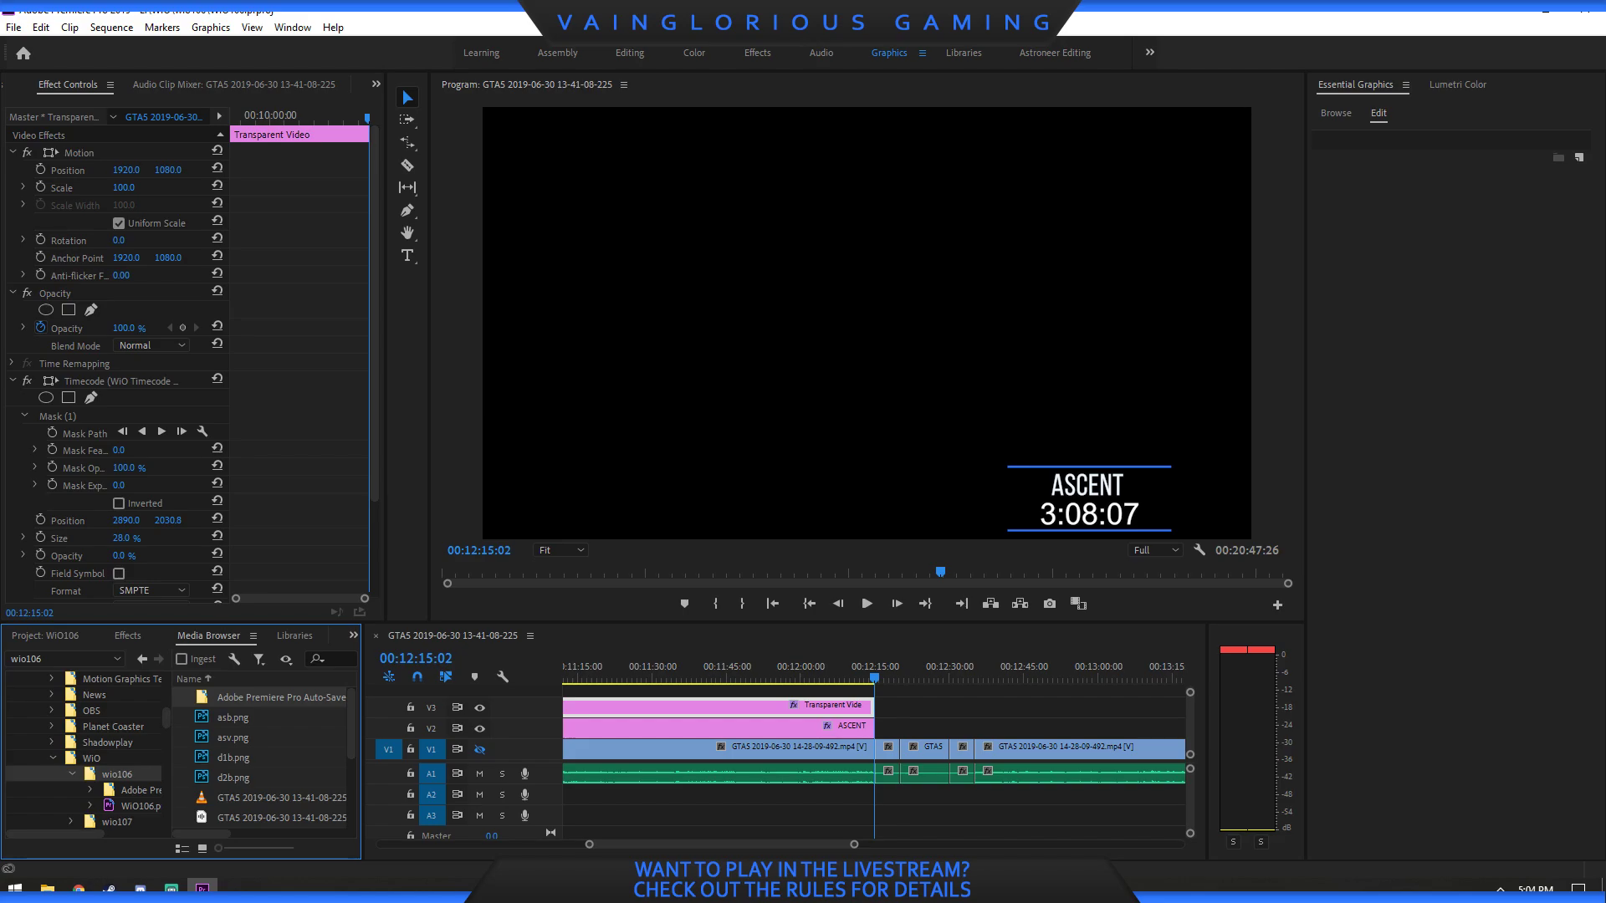
{"action": "left_click_drag", "start_coordinate": [233, 738], "coordinate": [899, 728]}
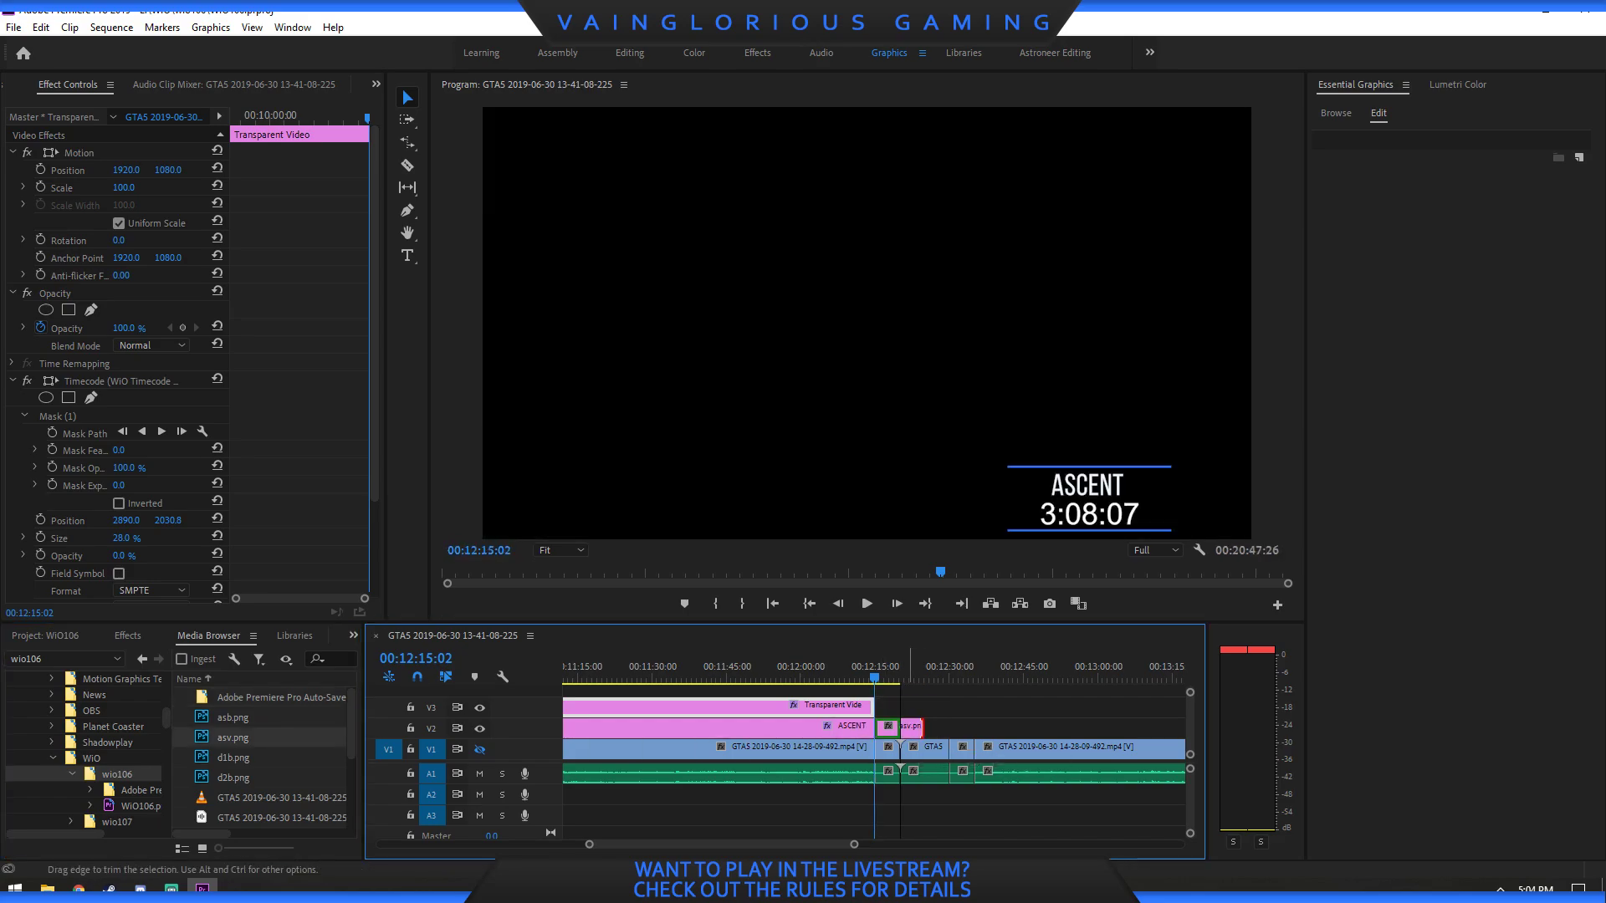
{"action": "left_click", "coordinate": [1334, 112]}
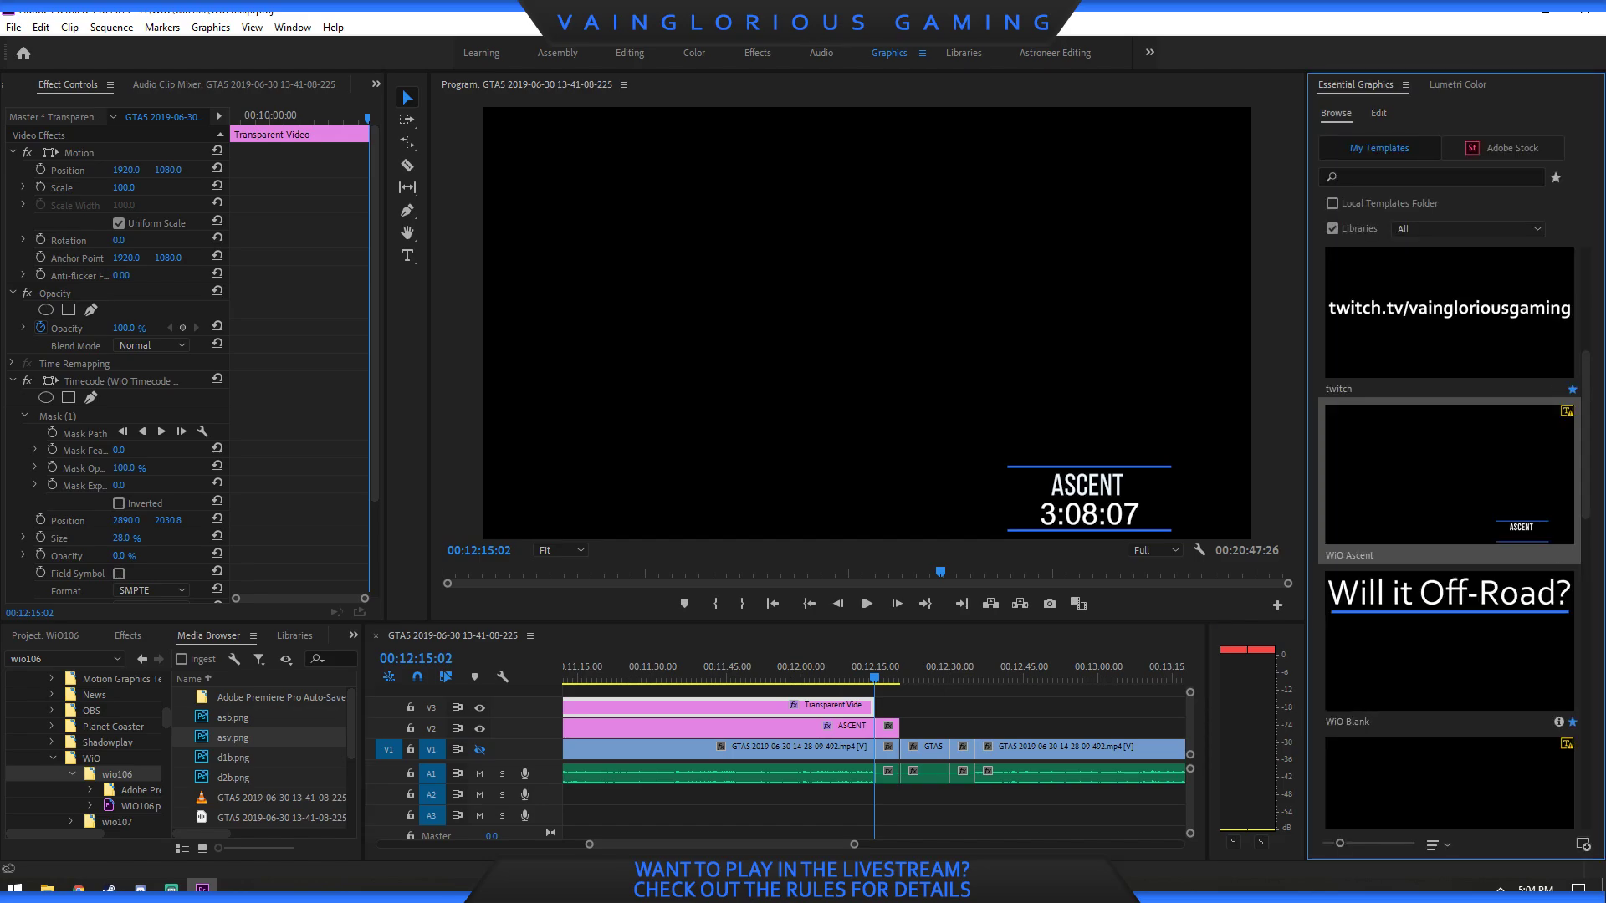
{"action": "scroll", "coordinate": [1449, 535], "scroll_direction": "down", "scroll_amount": 5}
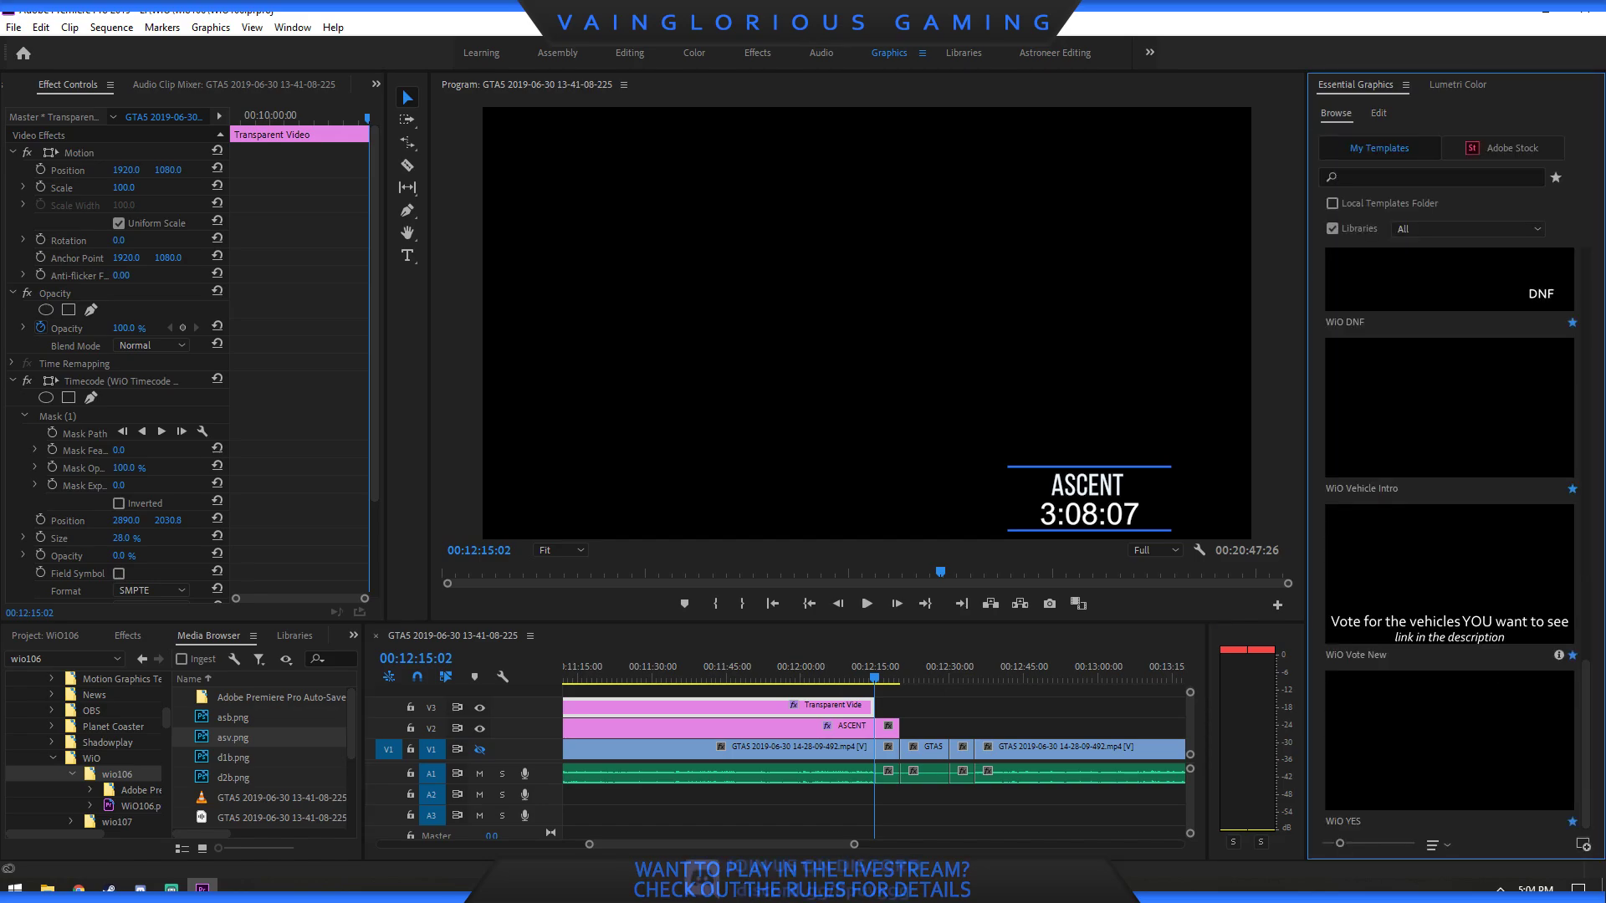
{"action": "left_click_drag", "start_coordinate": [1447, 740], "coordinate": [877, 707]}
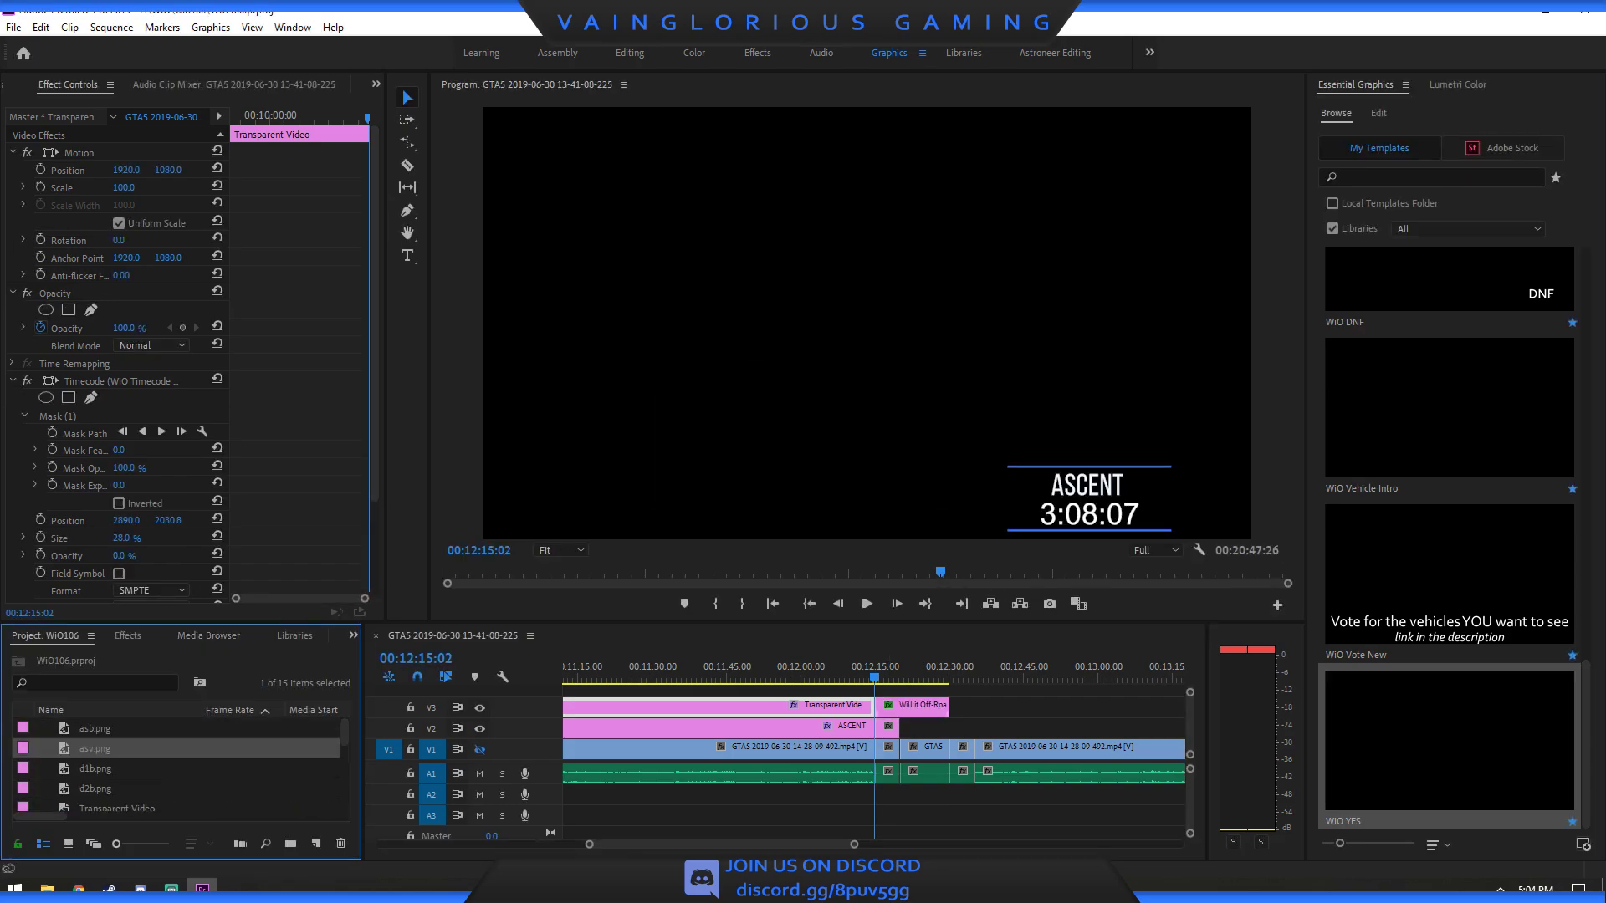
Place ding.wav on A2 beneath the WiO YES graphic, with its sound peak at the footage cut near 00:12:20.
{"action": "scroll", "coordinate": [180, 761], "scroll_direction": "down", "scroll_amount": 8}
{"action": "scroll", "coordinate": [179, 761], "scroll_direction": "up", "scroll_amount": 2}
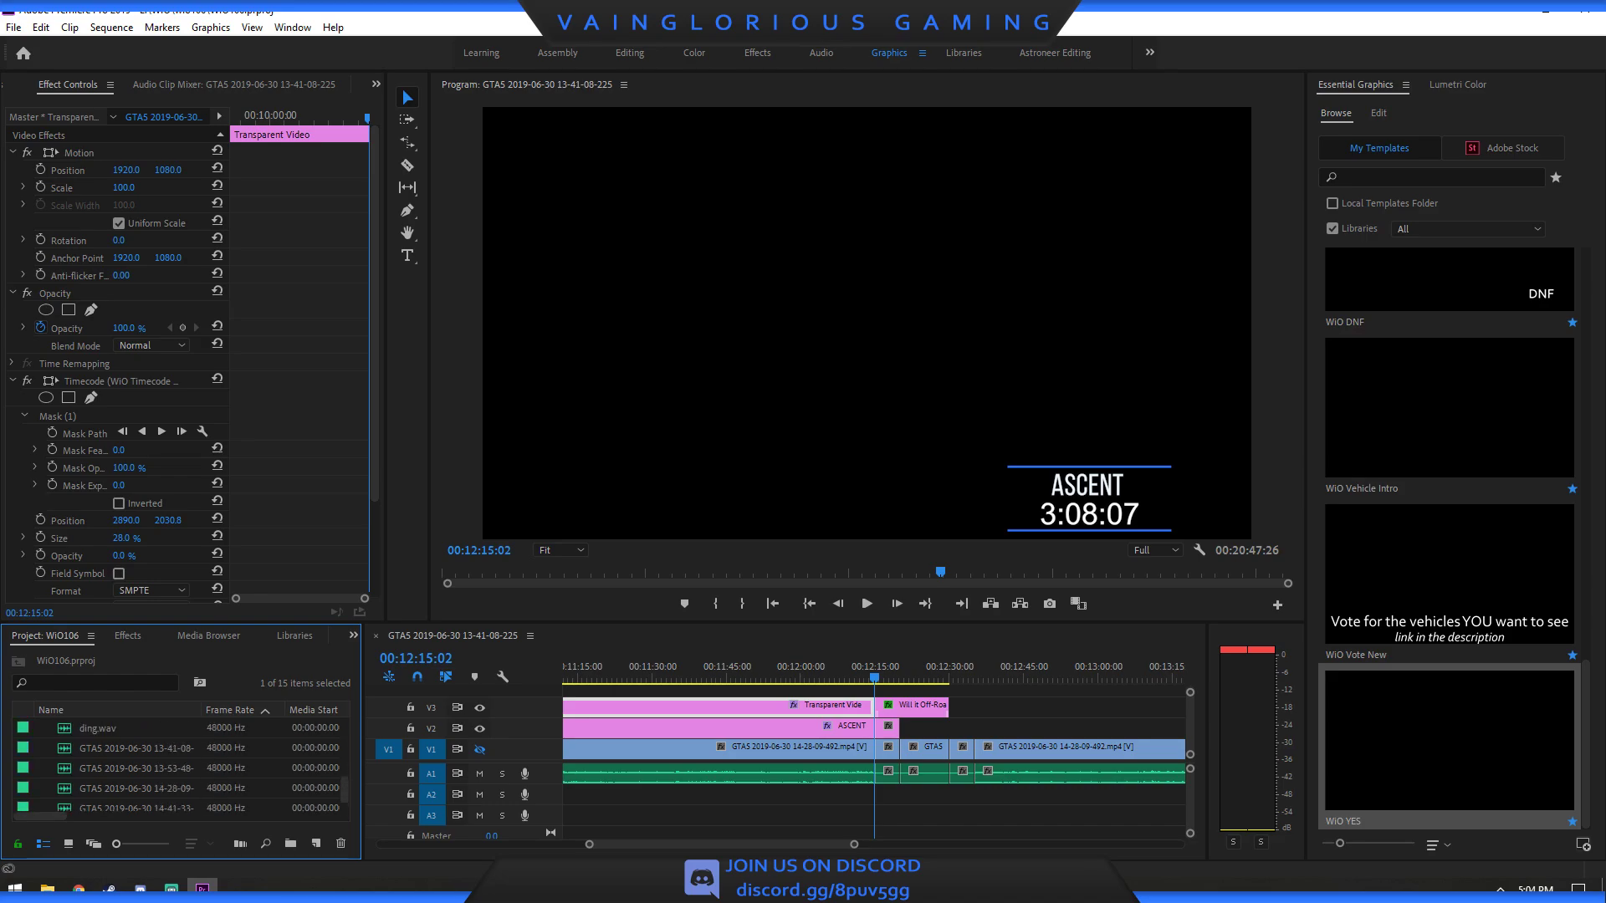
{"action": "left_click_drag", "start_coordinate": [97, 748], "coordinate": [886, 791]}
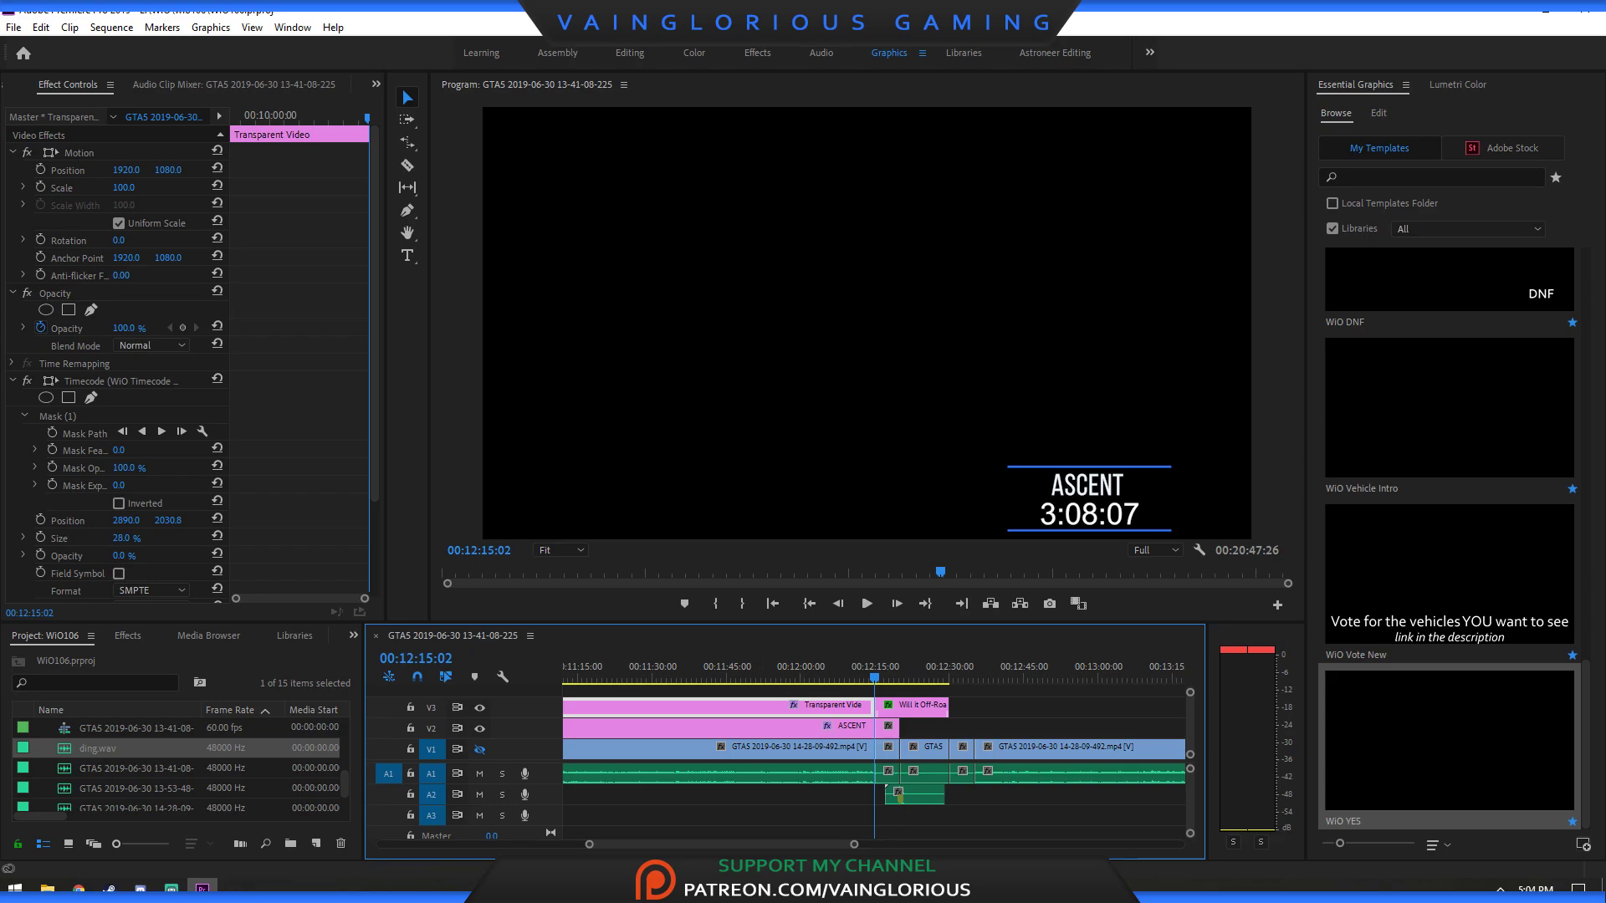
Add Constant Power crossfades on A1 at the footage cuts near 00:12:20 and 00:12:30.
{"action": "key", "text": "equal"}
{"action": "key", "text": "equal"}
{"action": "key", "text": "equal"}
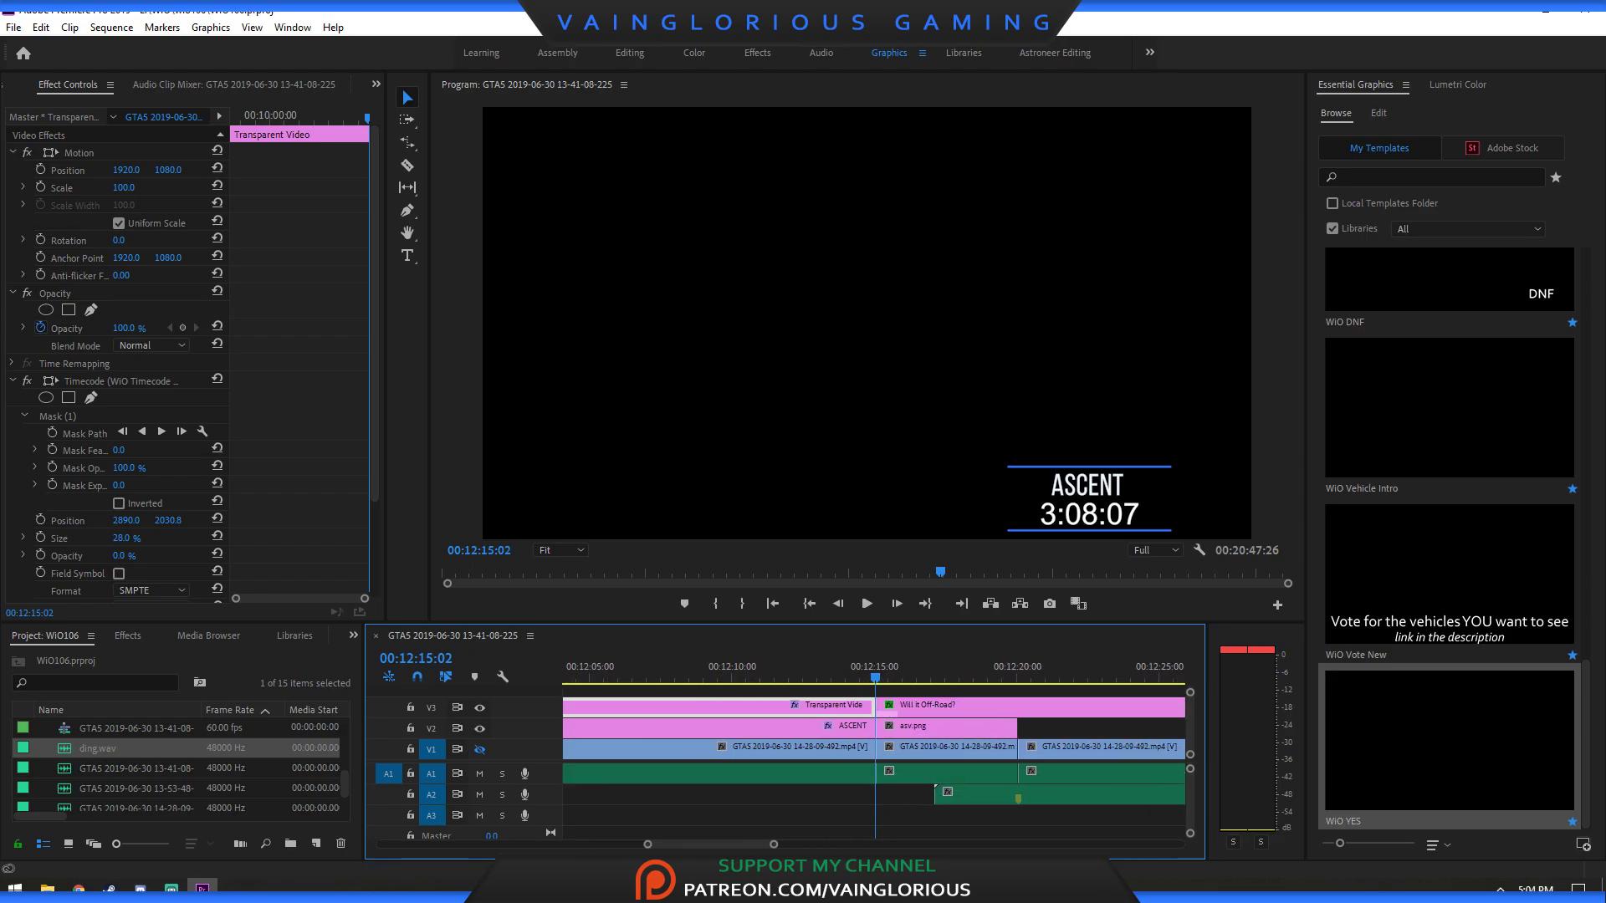
{"action": "key", "text": "shift+7"}
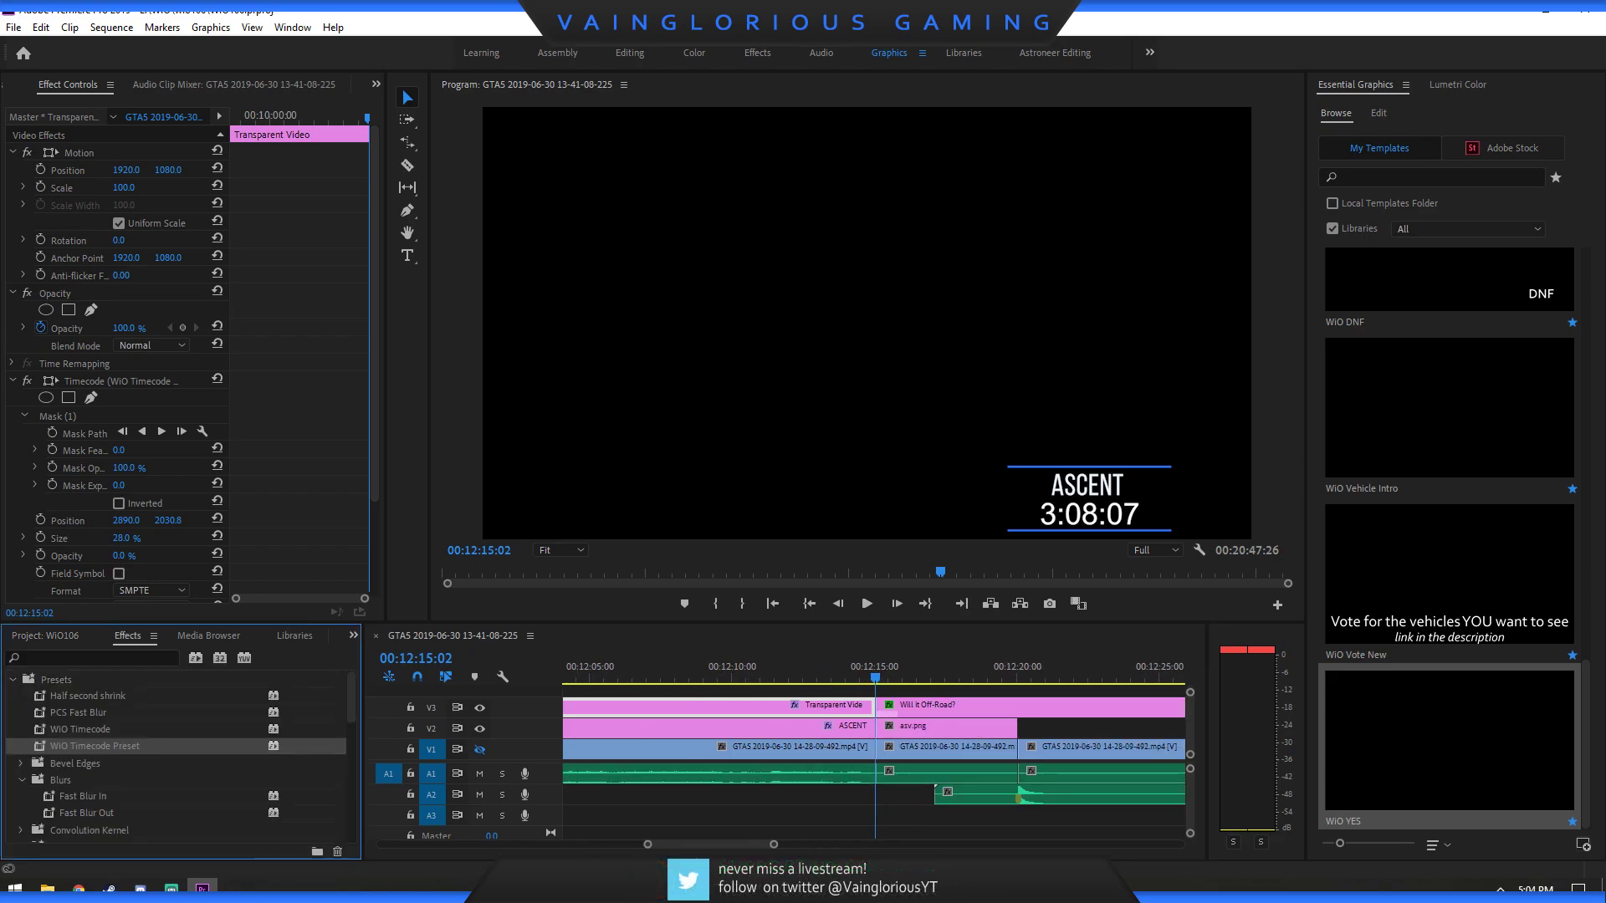
{"action": "scroll", "coordinate": [180, 754], "scroll_direction": "down", "scroll_amount": 3}
{"action": "scroll", "coordinate": [180, 753], "scroll_direction": "down", "scroll_amount": 2}
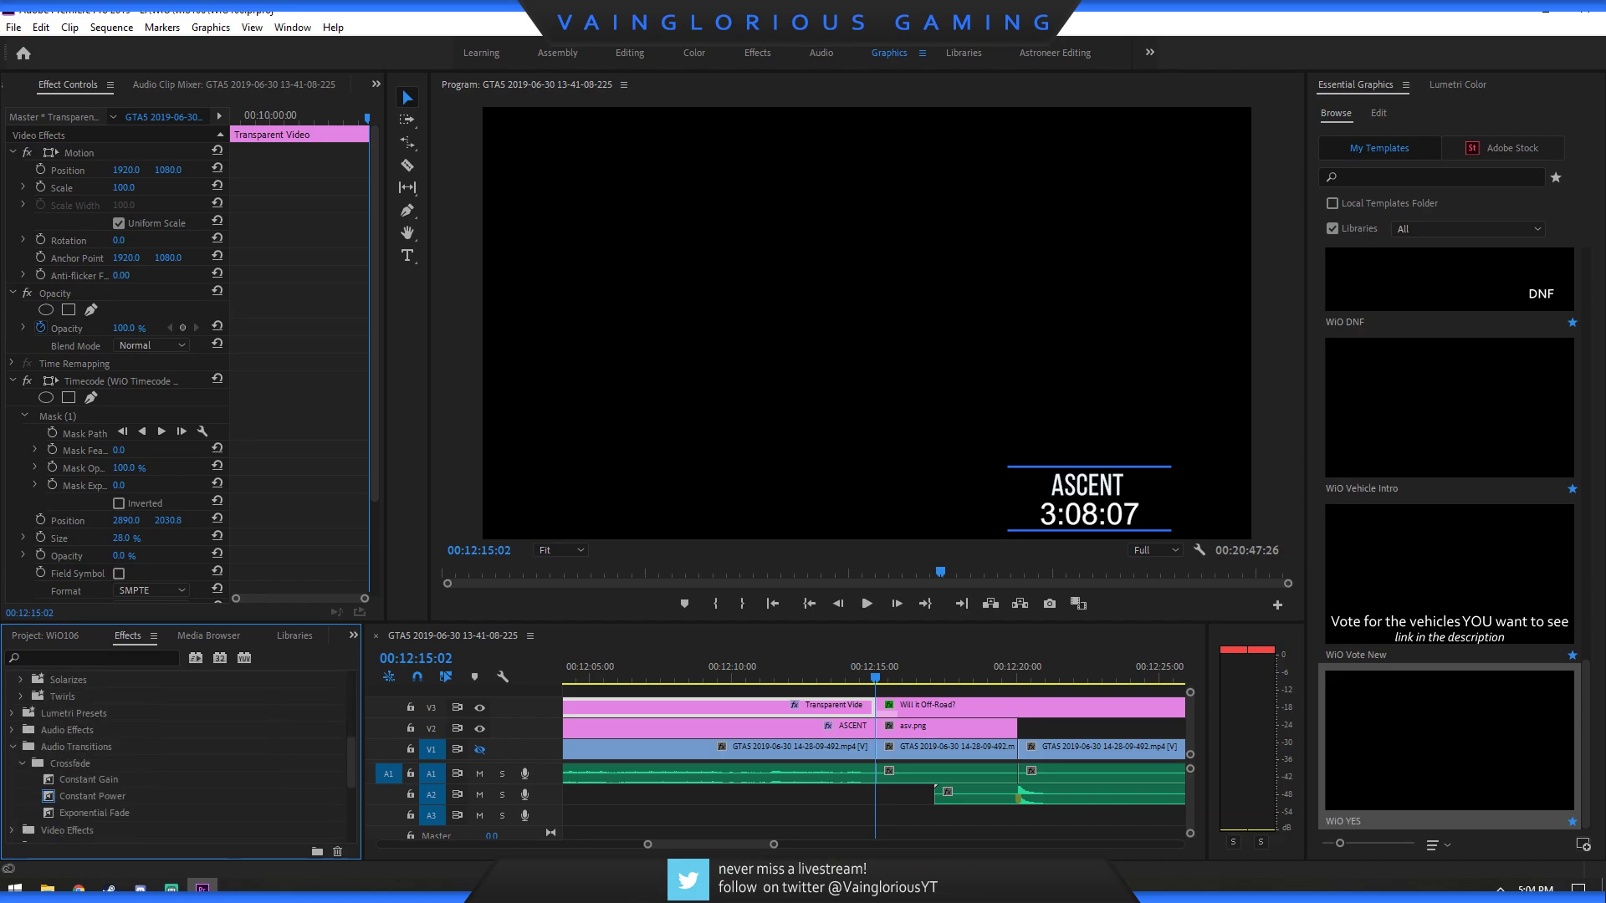
{"action": "left_click_drag", "start_coordinate": [92, 796], "coordinate": [1025, 774]}
{"action": "key", "text": "minus"}
{"action": "key", "text": "minus"}
{"action": "left_click_drag", "start_coordinate": [92, 796], "coordinate": [1021, 773]}
{"action": "key", "text": "Delete"}
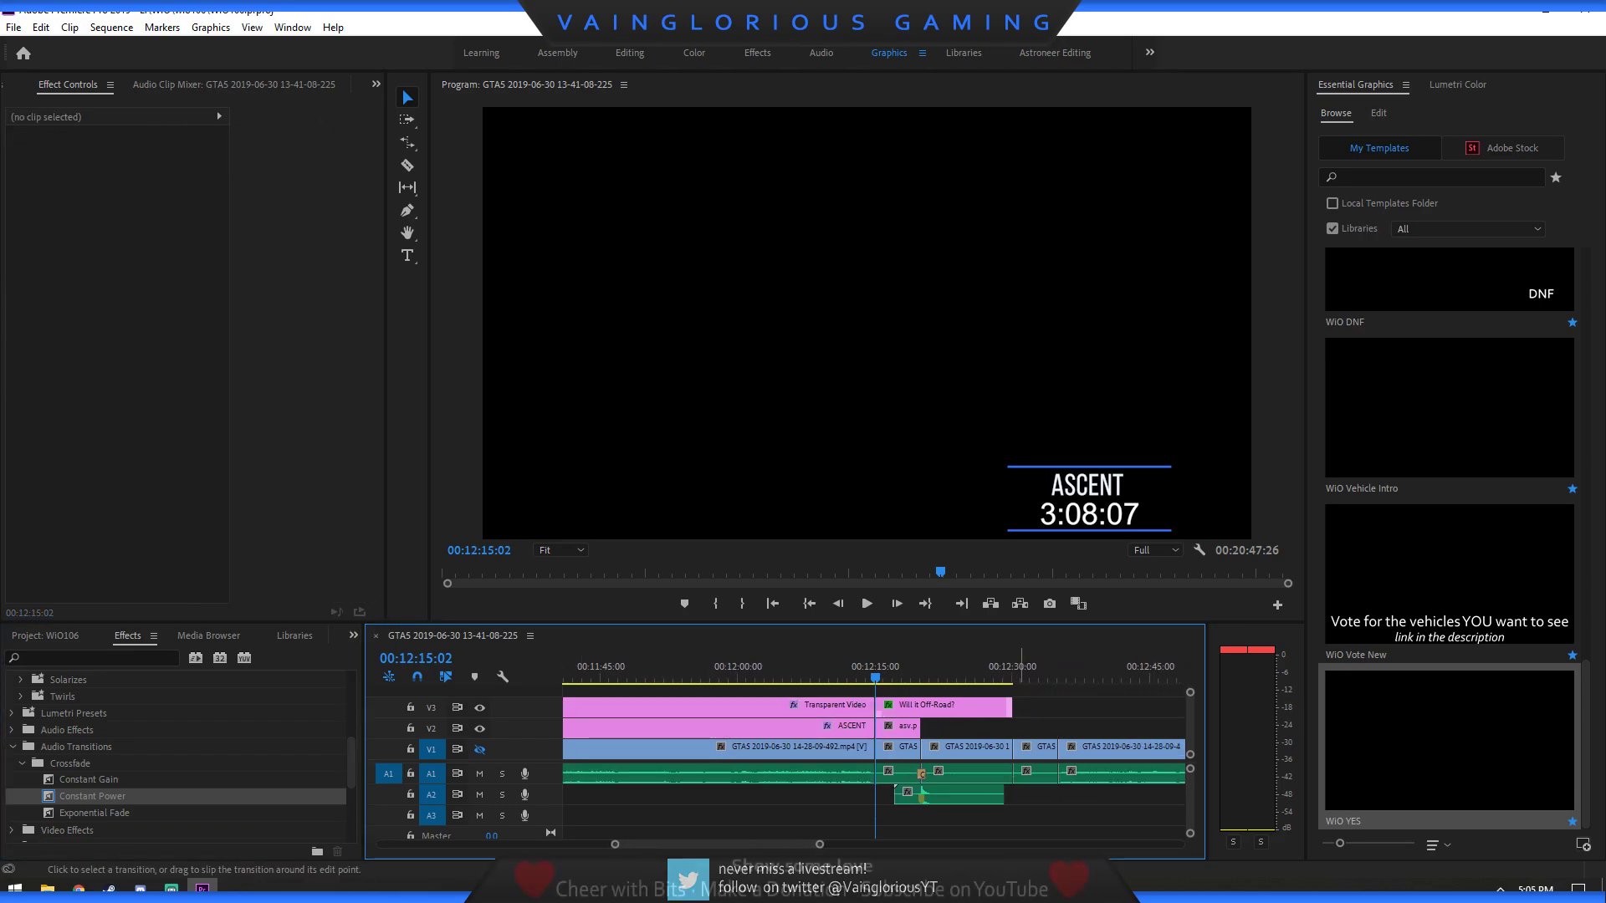
{"action": "left_click_drag", "start_coordinate": [92, 796], "coordinate": [1012, 773]}
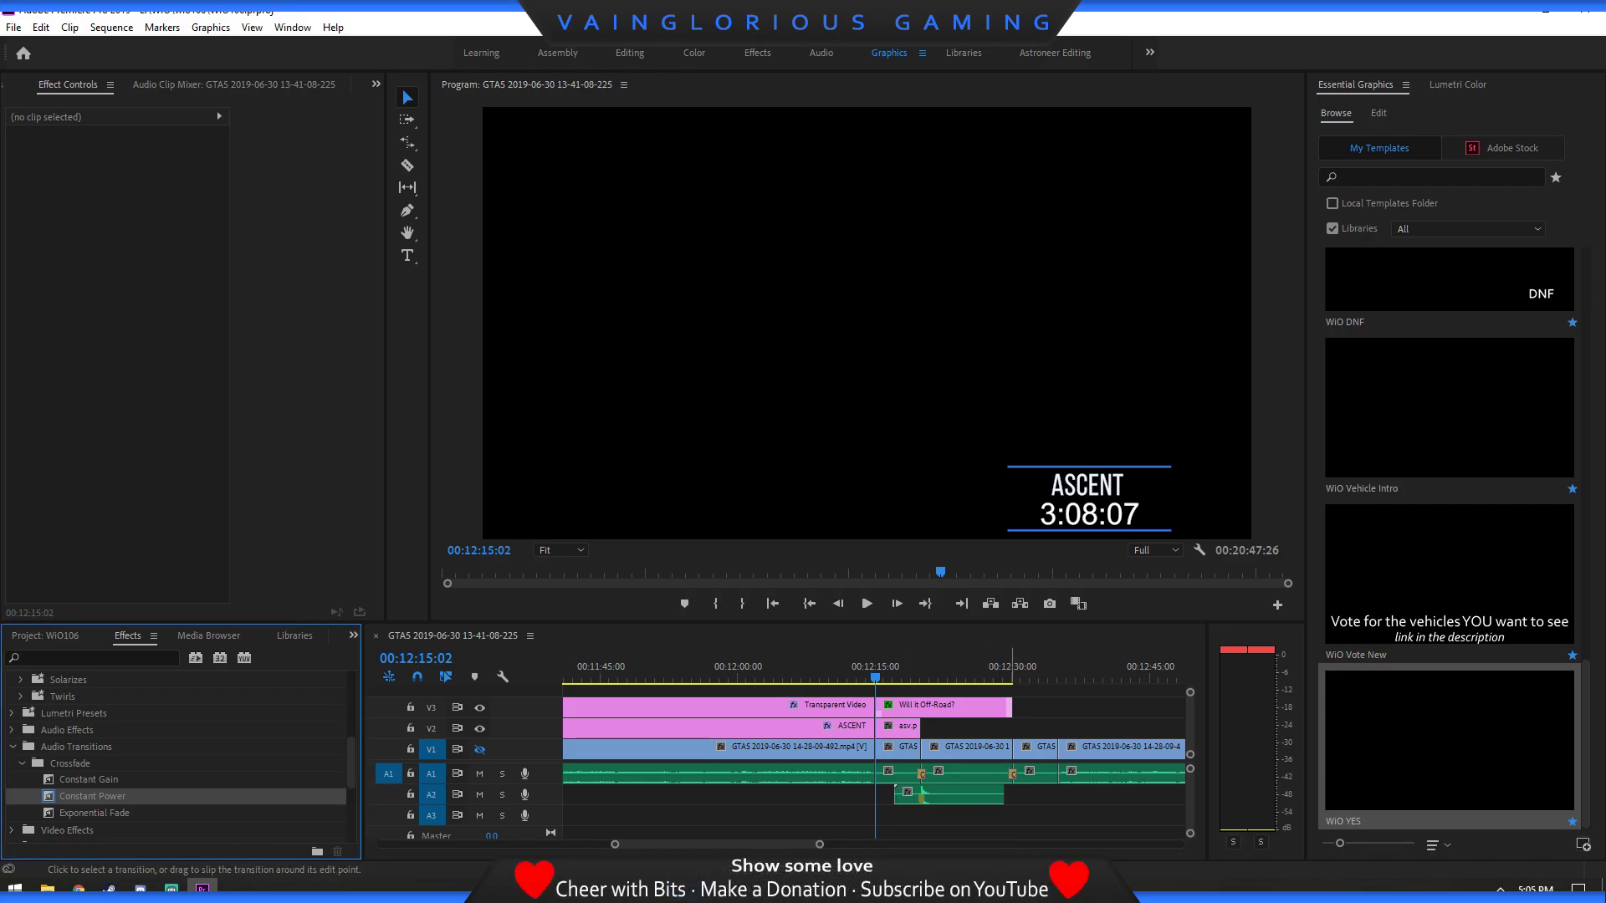
Try the Start at Cut and End at Cut alignments on the A1 Constant Power crossfade near 00:12:30, returning to Center at Cut.
{"action": "left_click", "coordinate": [1013, 774]}
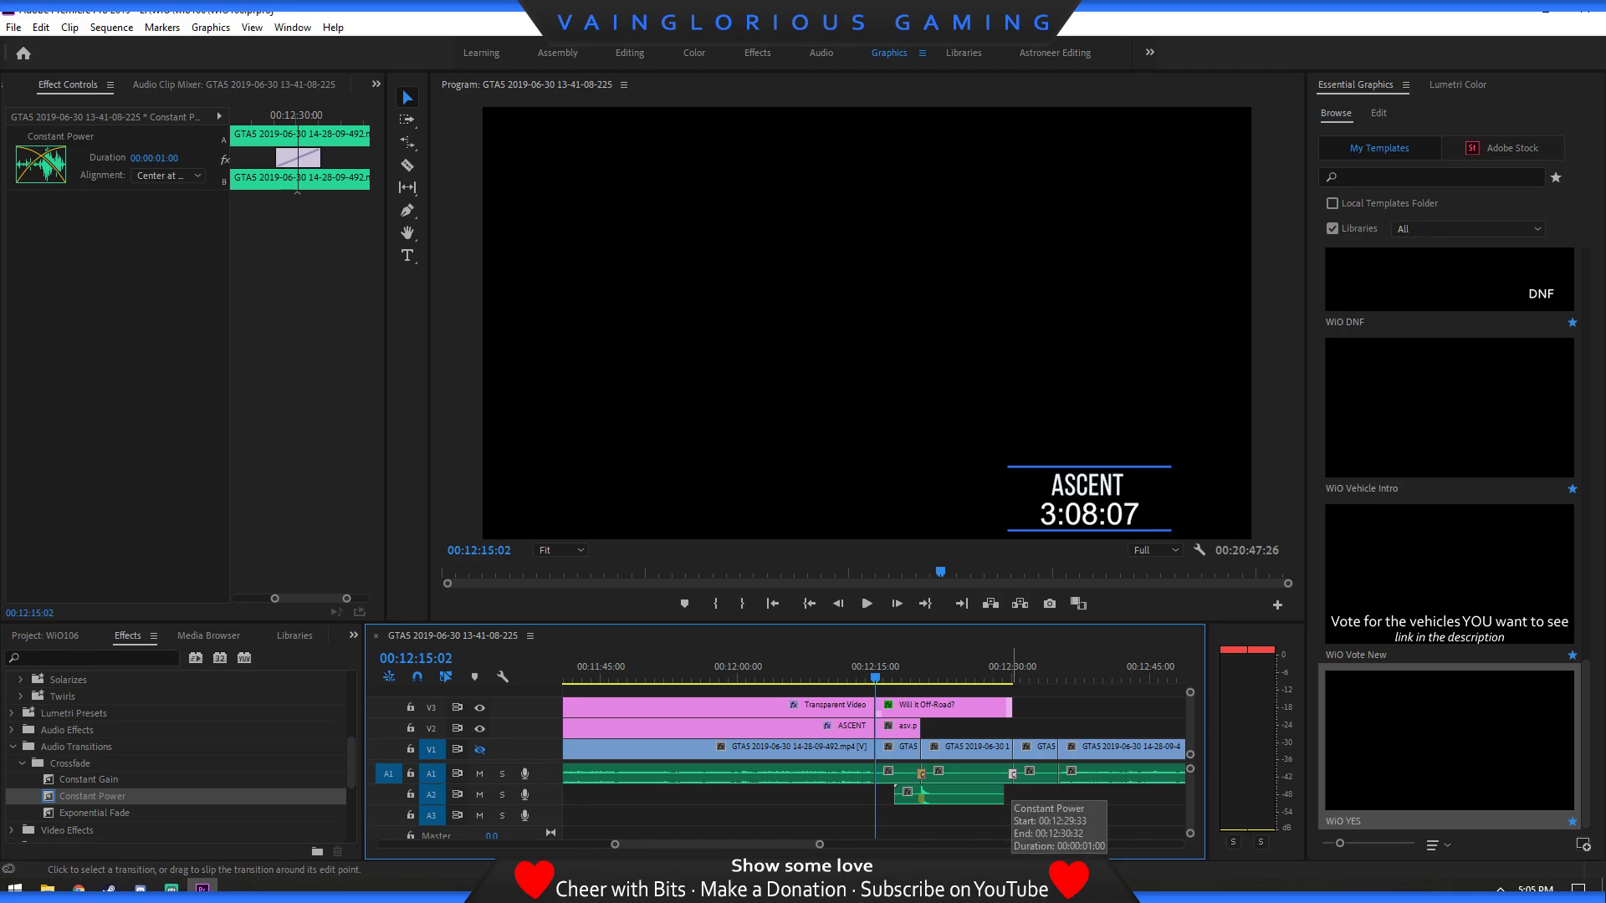
{"action": "left_click", "coordinate": [167, 176]}
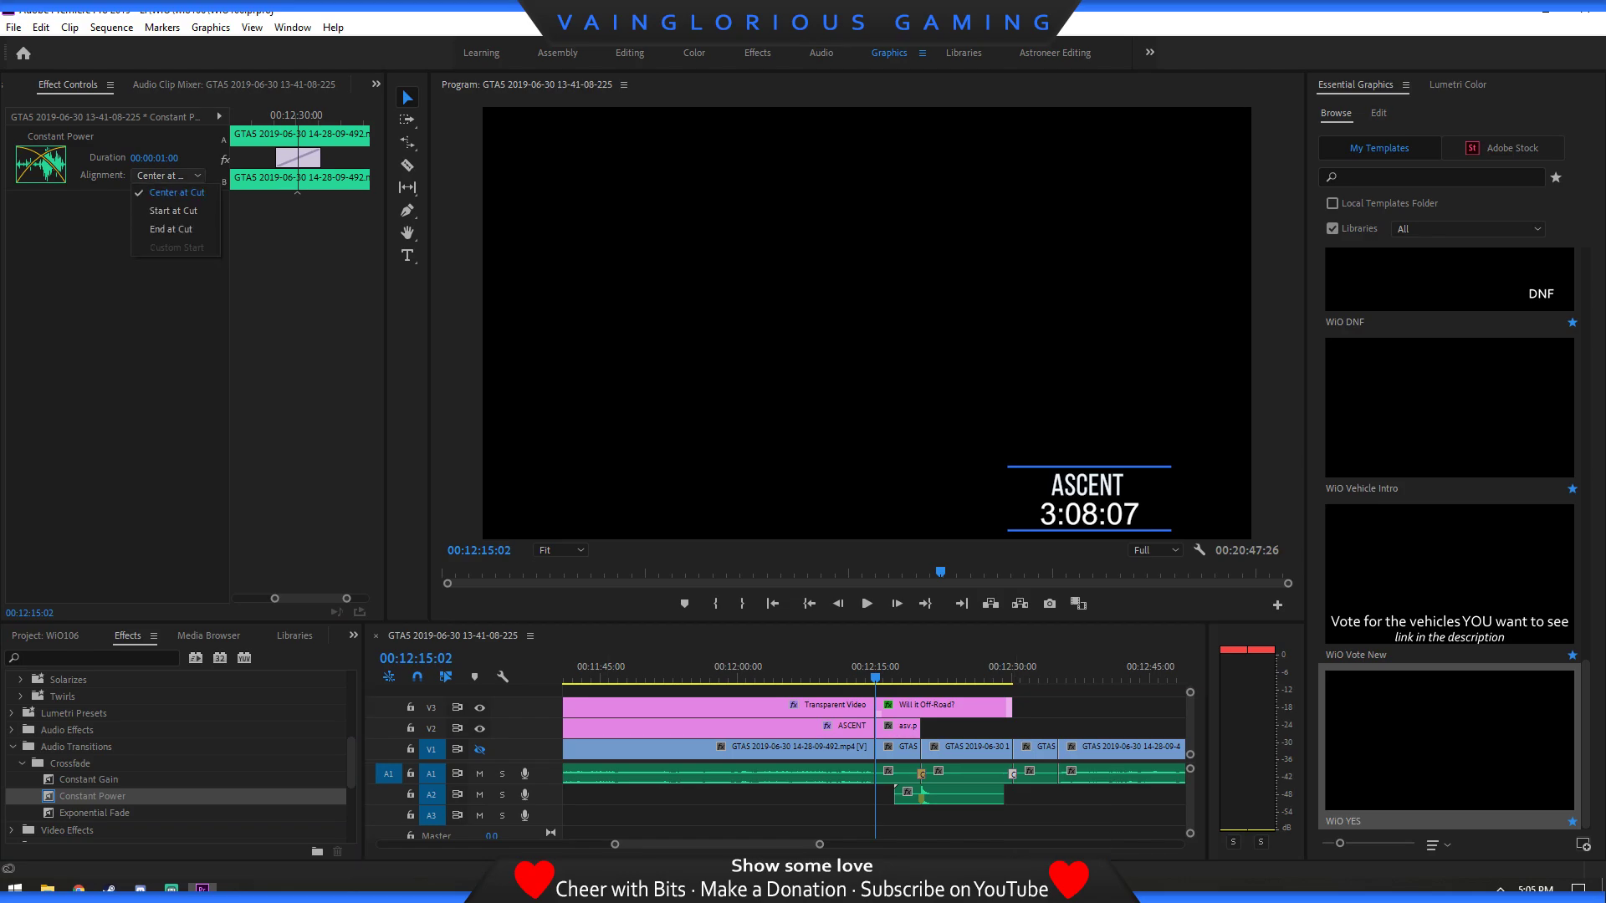
{"action": "left_click", "coordinate": [167, 211]}
{"action": "left_click", "coordinate": [167, 175]}
{"action": "left_click", "coordinate": [167, 228]}
{"action": "left_click", "coordinate": [168, 176]}
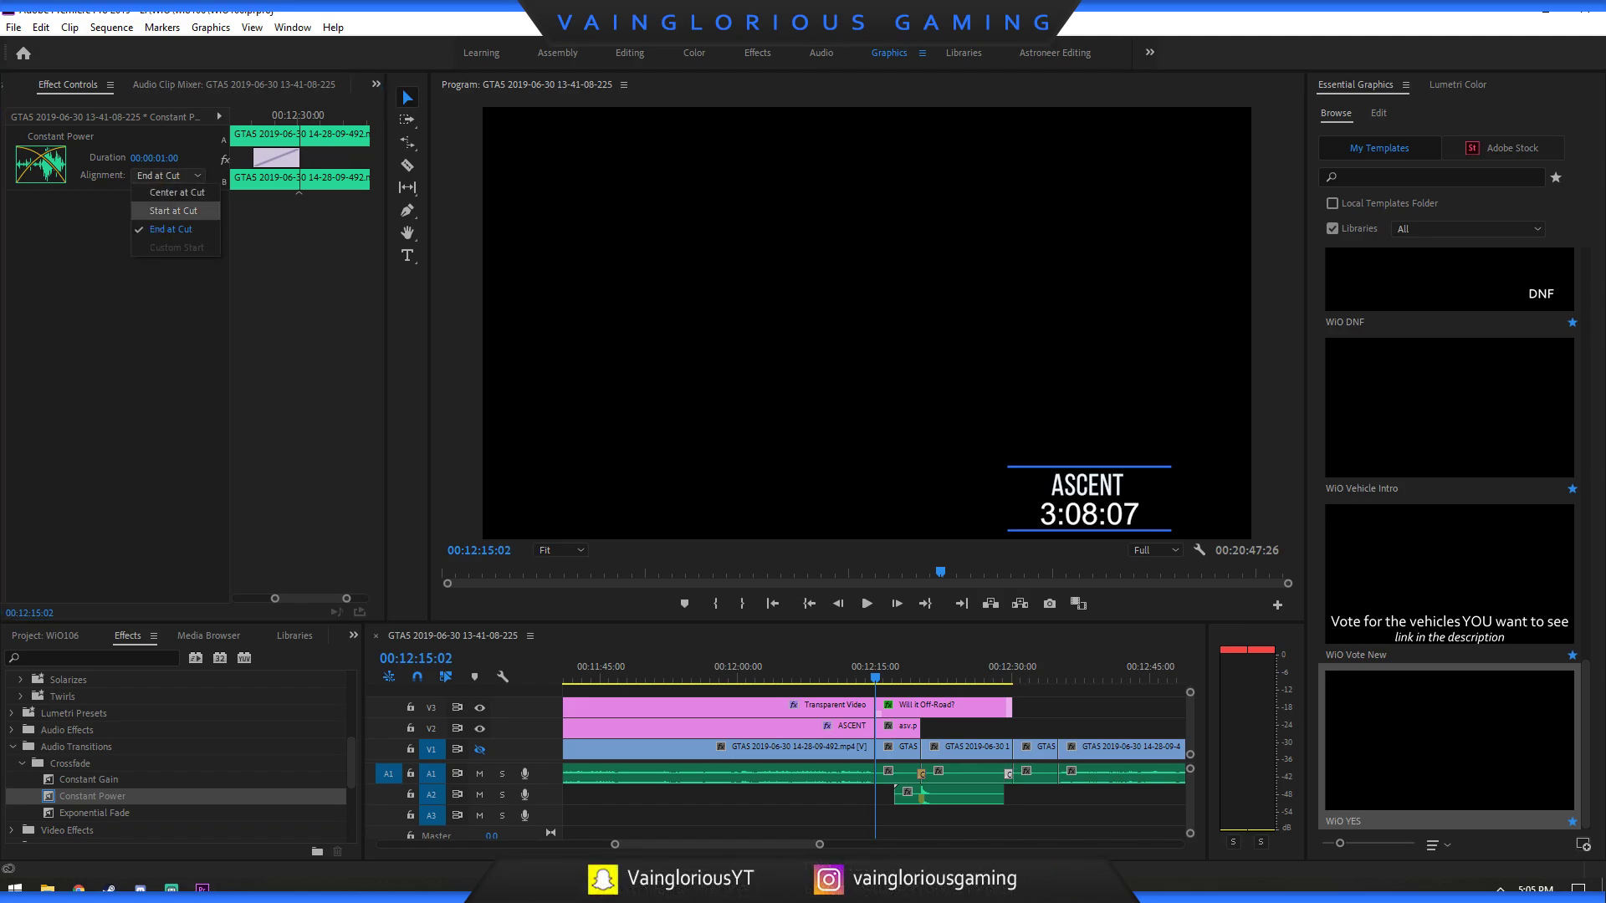
{"action": "left_click", "coordinate": [168, 193]}
{"action": "left_click", "coordinate": [1031, 704]}
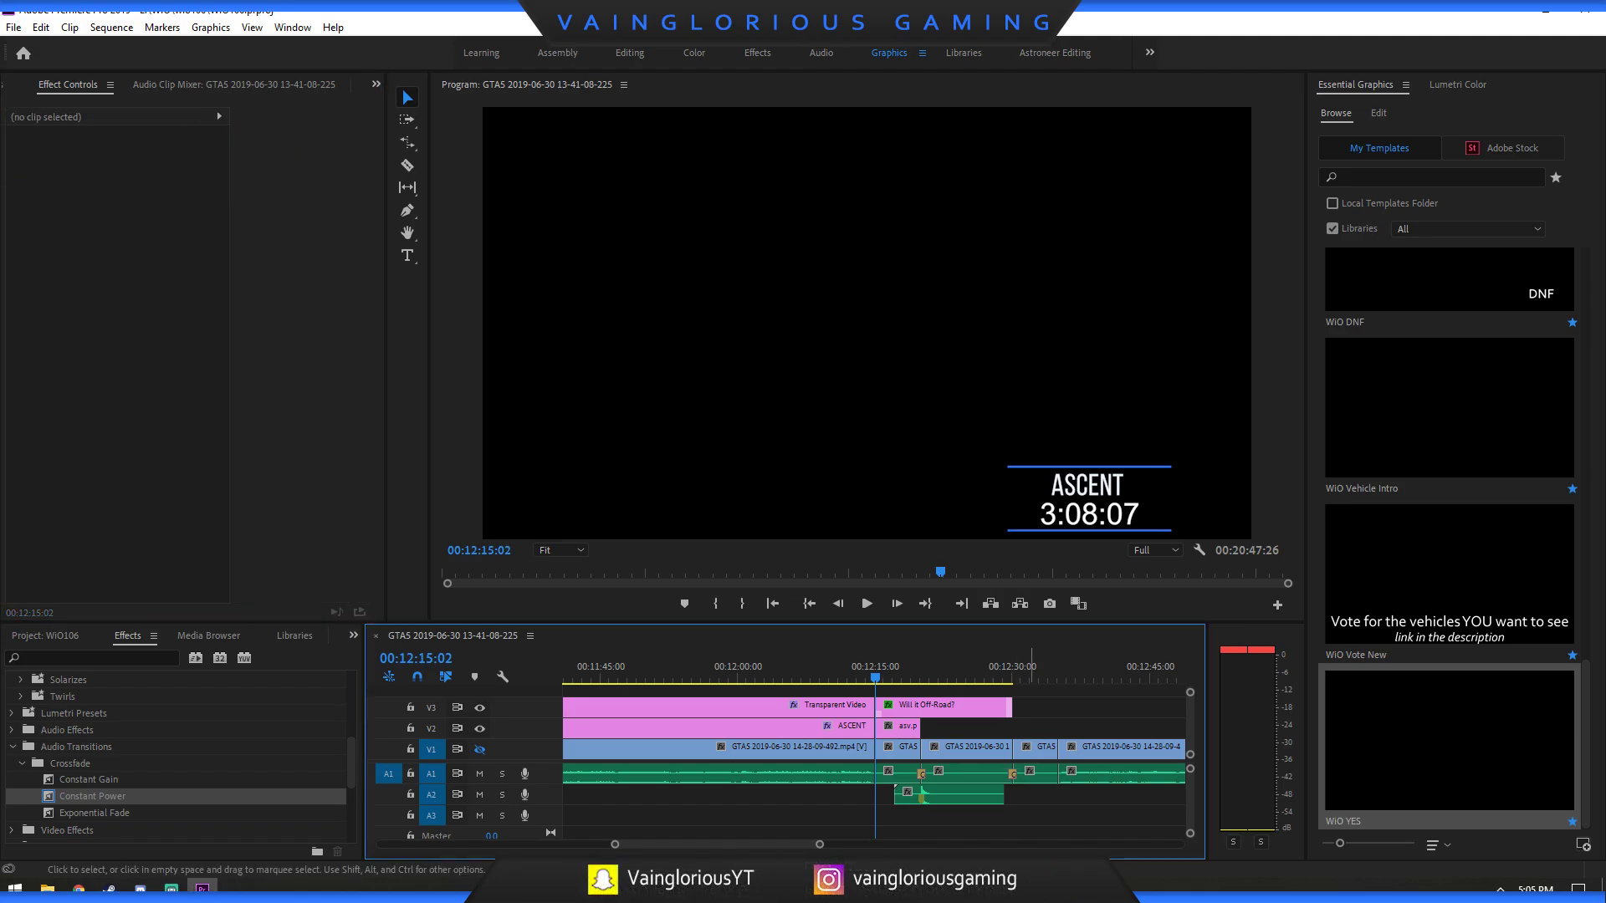
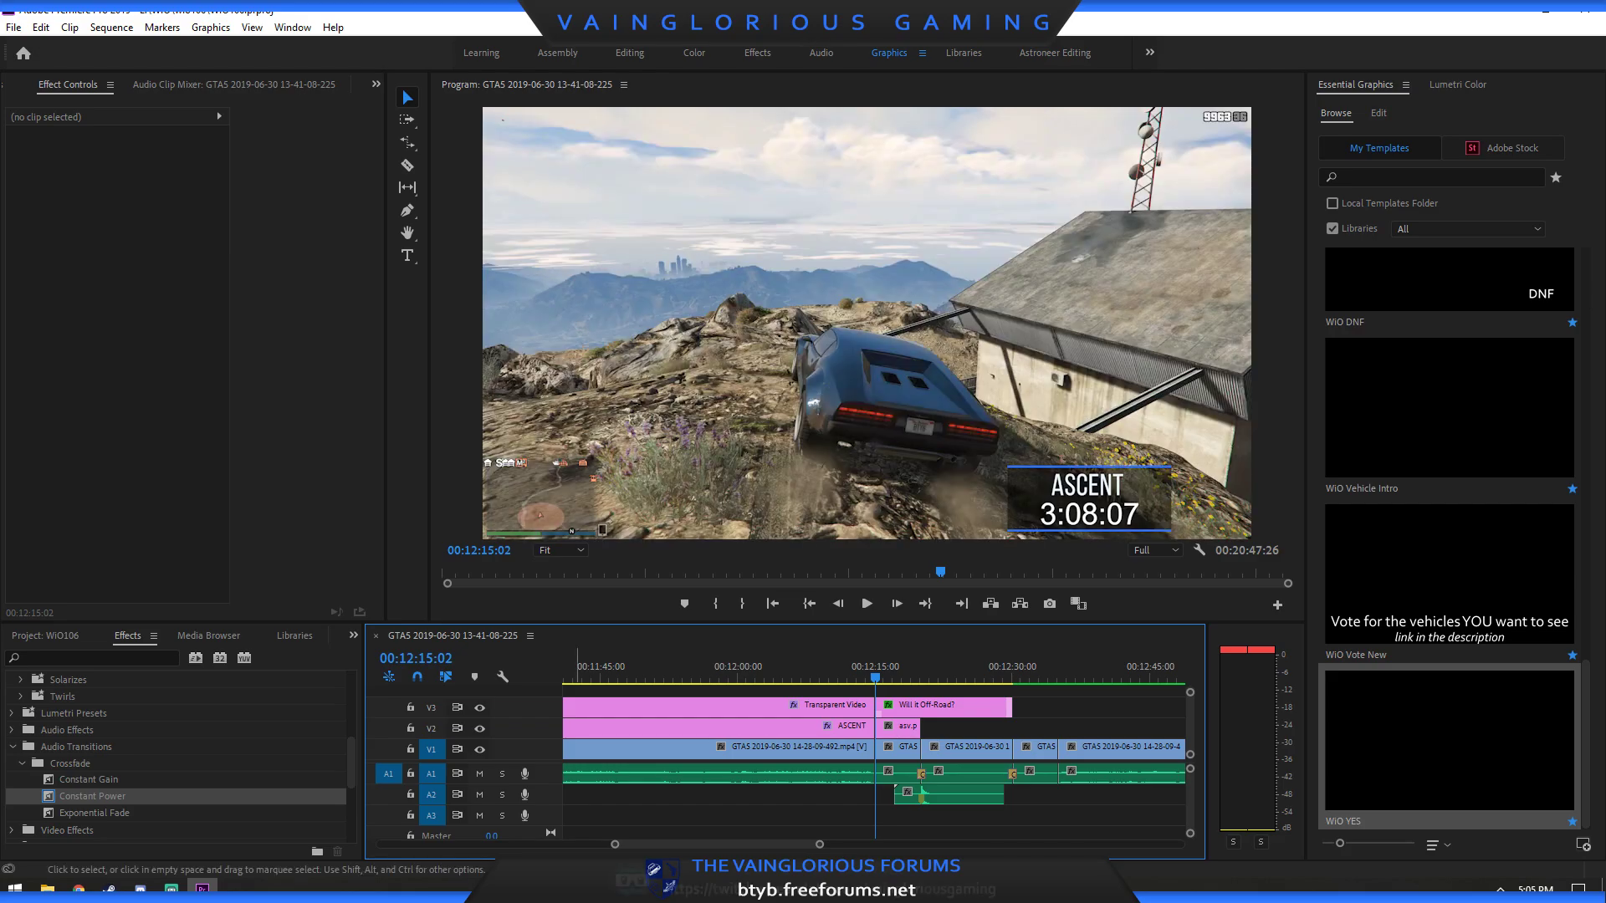
Save the project and set the playhead to 00:12:34:43, 20 frames before the footage cut at 00:12:35:03.
{"action": "key", "text": "ctrl+s"}
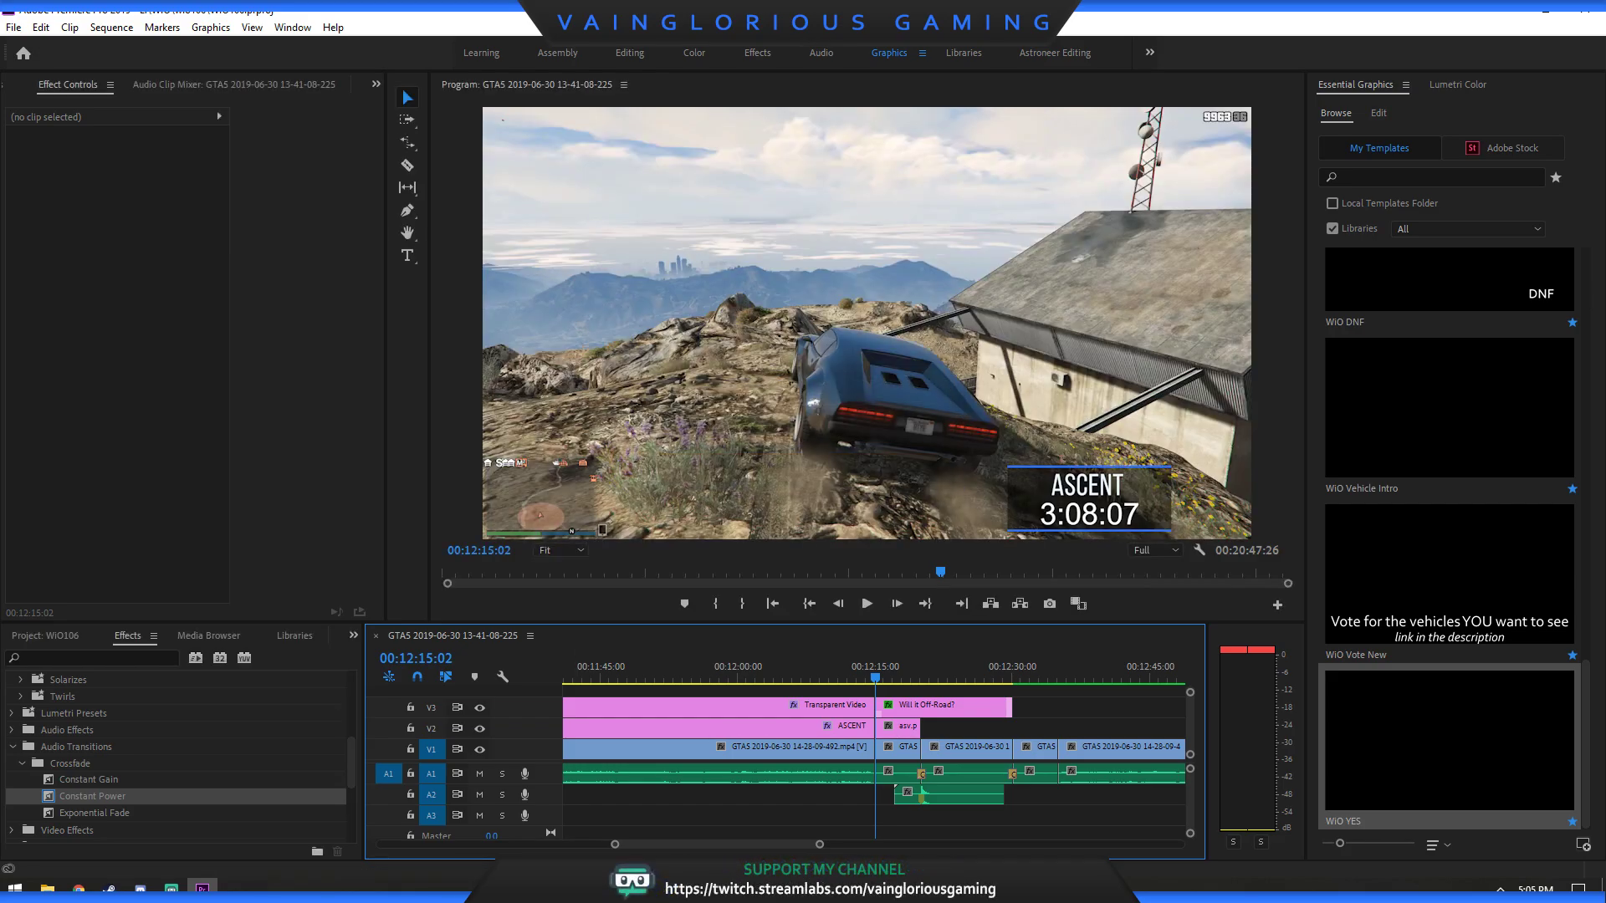
{"action": "left_click", "coordinate": [960, 603]}
{"action": "left_click", "coordinate": [961, 603]}
{"action": "left_click", "coordinate": [961, 603]}
{"action": "left_click", "coordinate": [961, 603]}
{"action": "key", "text": "Down"}
{"action": "key", "text": "Down"}
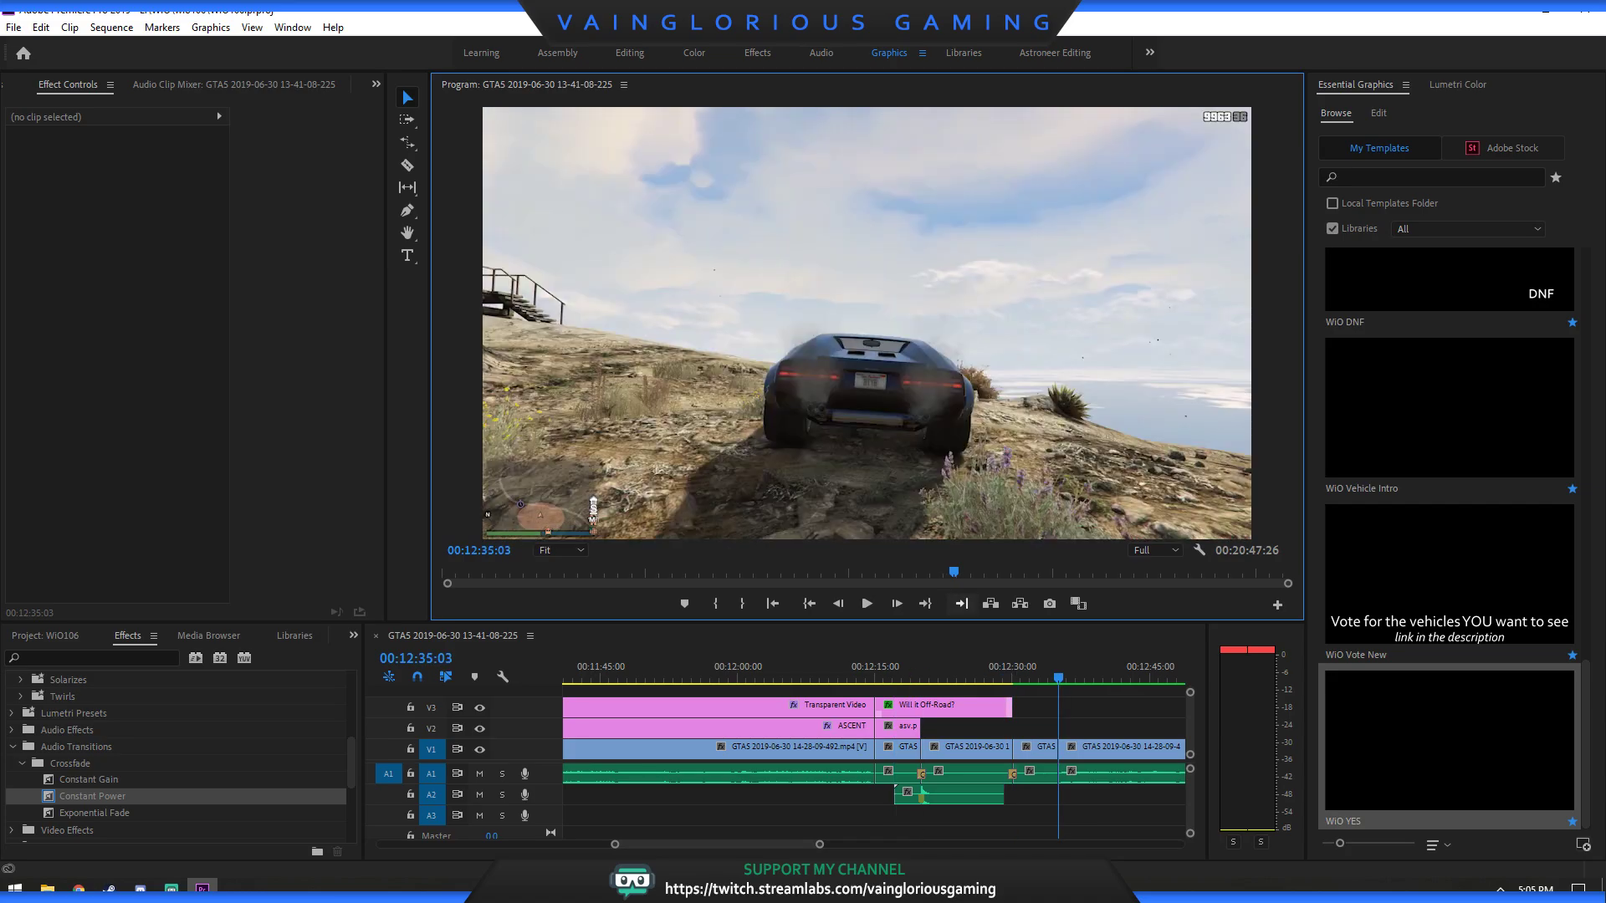
{"action": "key", "text": "Left"}
{"action": "key", "text": "Left"}
{"action": "key", "text": "Left"}
{"action": "key", "text": "Left"}
{"action": "key", "text": "Left"}
{"action": "key", "text": "Left"}
{"action": "key", "text": "Left"}
{"action": "key", "text": "Left"}
{"action": "key", "text": "Left"}
{"action": "key", "text": "Left"}
{"action": "key", "text": "Left"}
{"action": "key", "text": "Left"}
{"action": "key", "text": "Left"}
{"action": "key", "text": "Left"}
{"action": "key", "text": "Left"}
{"action": "key", "text": "Left"}
{"action": "key", "text": "Left"}
{"action": "key", "text": "Left"}
{"action": "key", "text": "Left"}
{"action": "key", "text": "Left"}
{"action": "key", "text": "Right"}
{"action": "key", "text": "Right"}
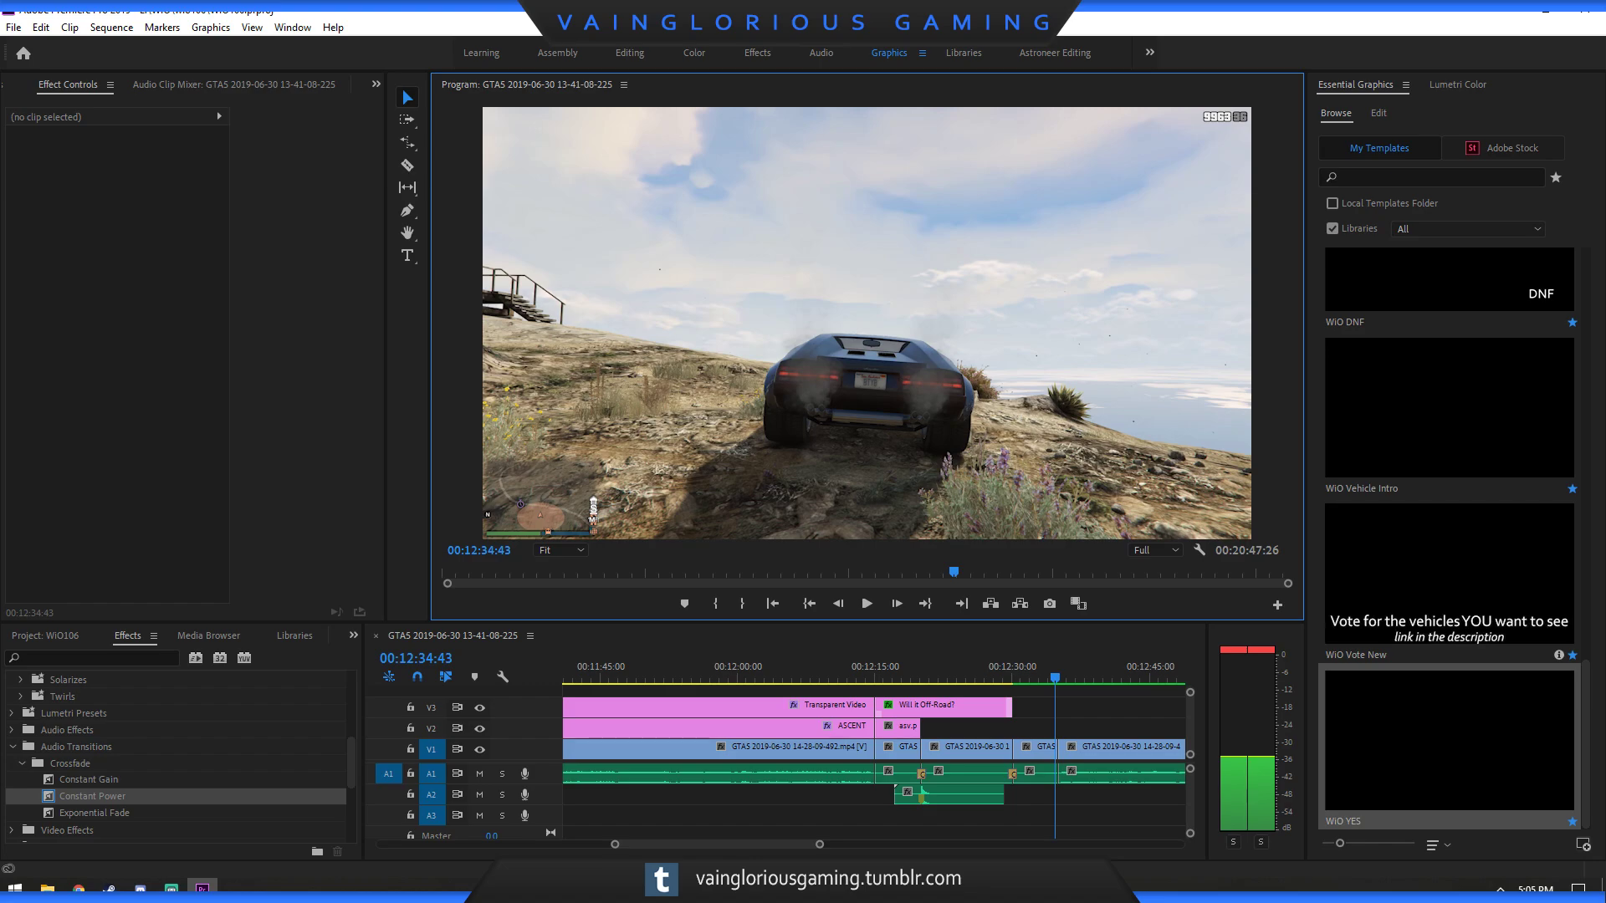
Place the WiO Controlled Descent NEW template on V2, starting at 00:12:34:43.
{"action": "scroll", "coordinate": [1449, 744], "scroll_direction": "up", "scroll_amount": 5}
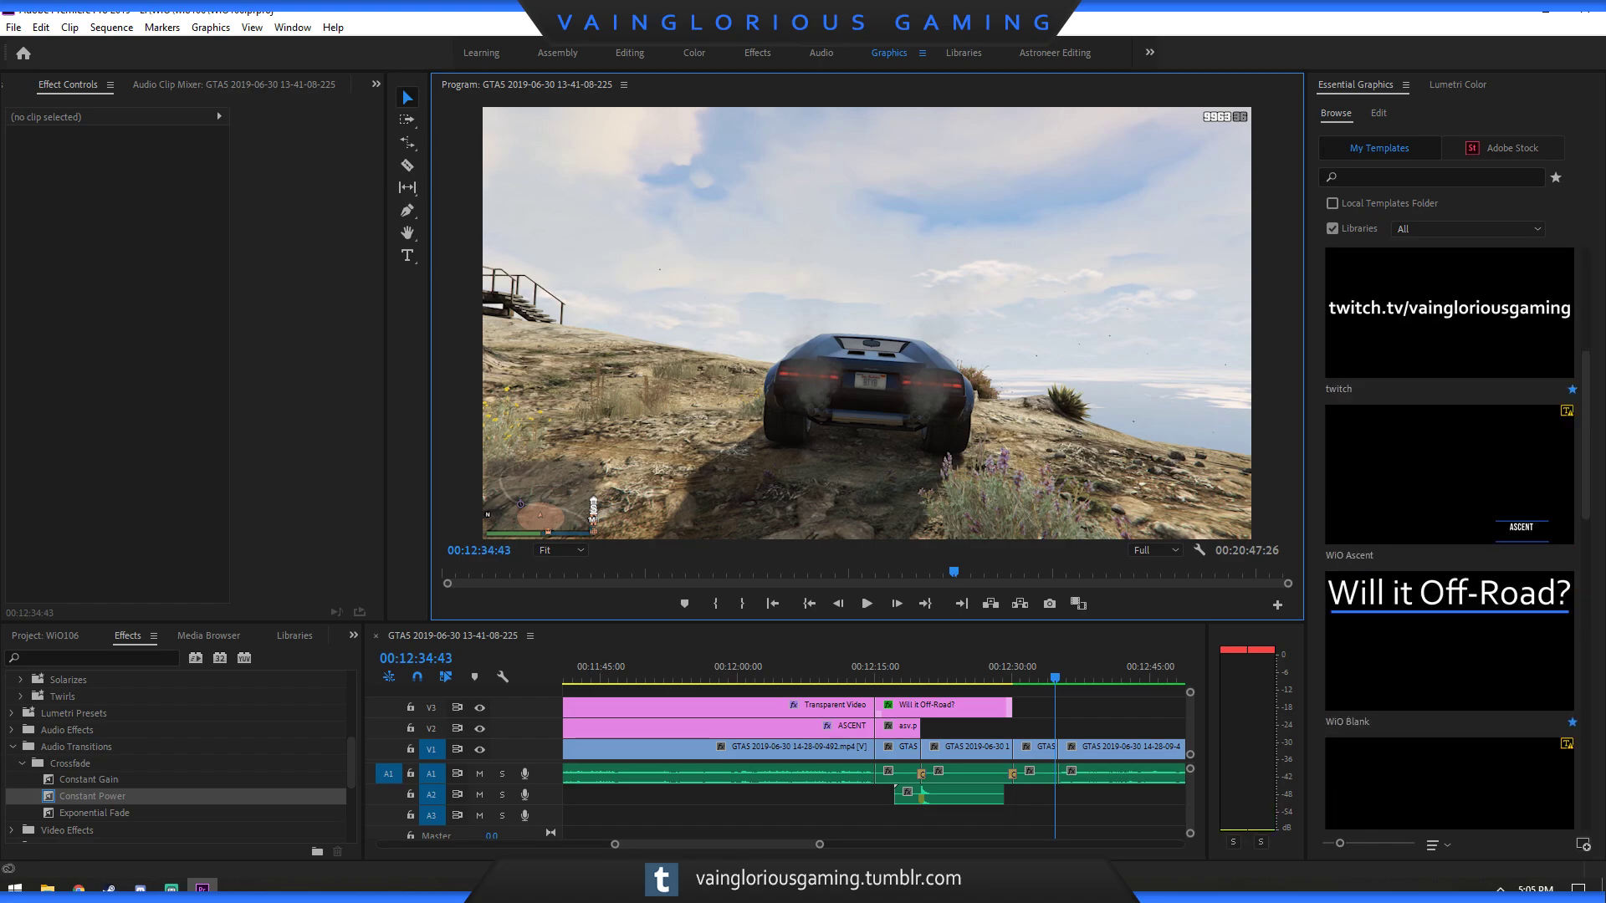
{"action": "scroll", "coordinate": [1449, 652], "scroll_direction": "down", "scroll_amount": 4}
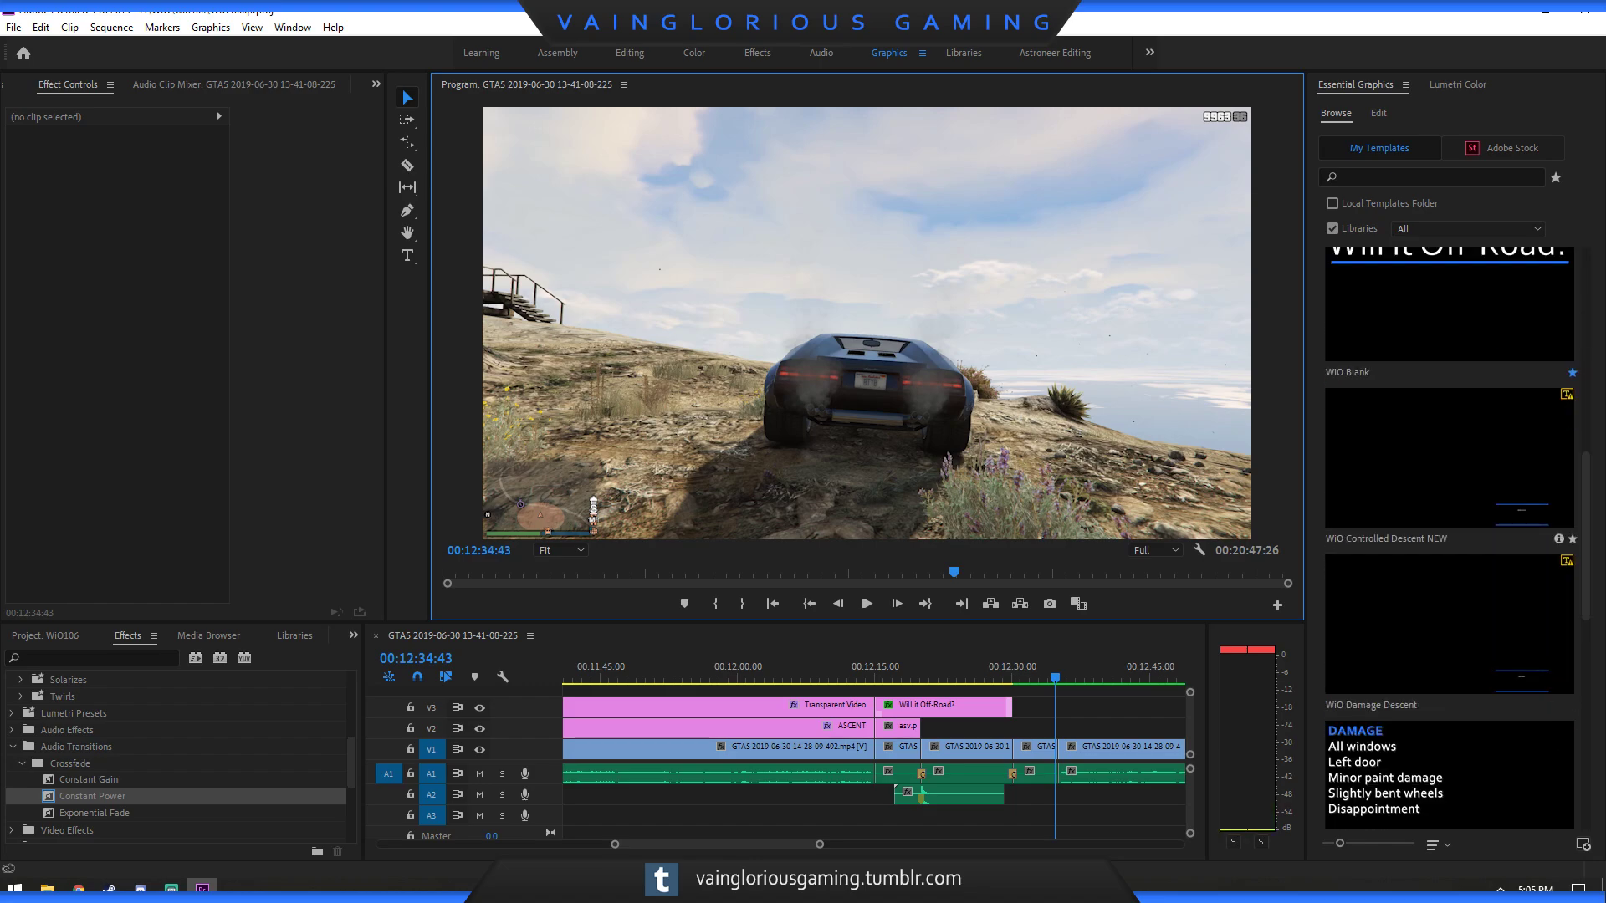
{"action": "left_click", "coordinate": [1449, 456]}
{"action": "left_click_drag", "start_coordinate": [1449, 456], "coordinate": [1057, 726]}
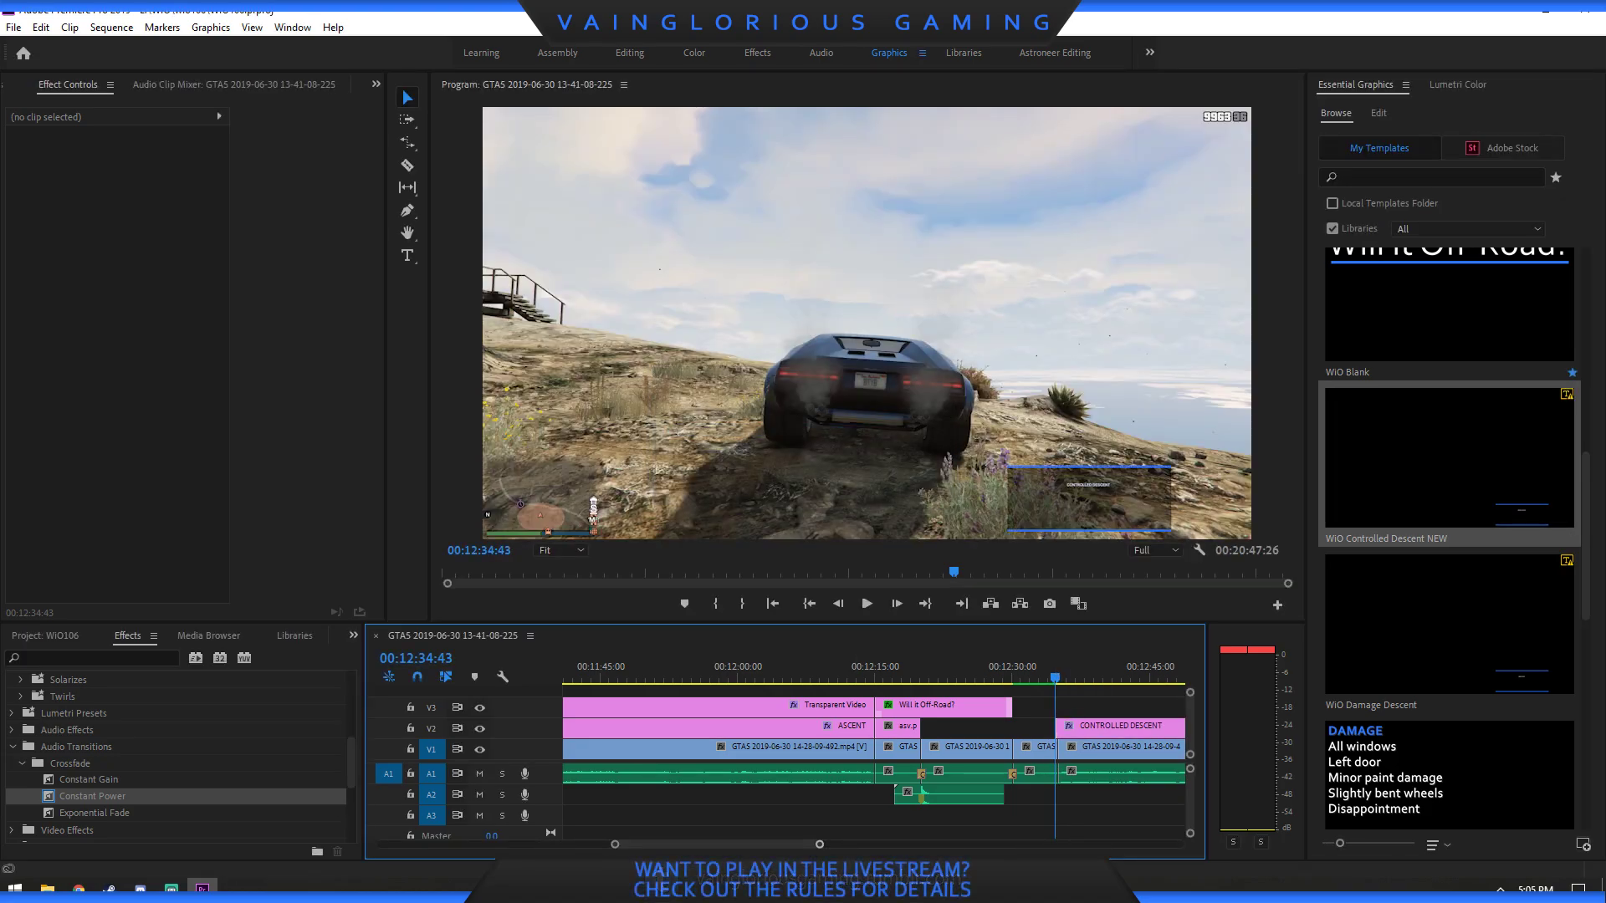
Set the font of the CONTROLLED DESCENT text layer in the new V2 clip to Bebas Neue Regular.
{"action": "key", "text": "equal"}
{"action": "key", "text": "equal"}
{"action": "key", "text": "equal"}
{"action": "key", "text": "equal"}
{"action": "key", "text": "minus"}
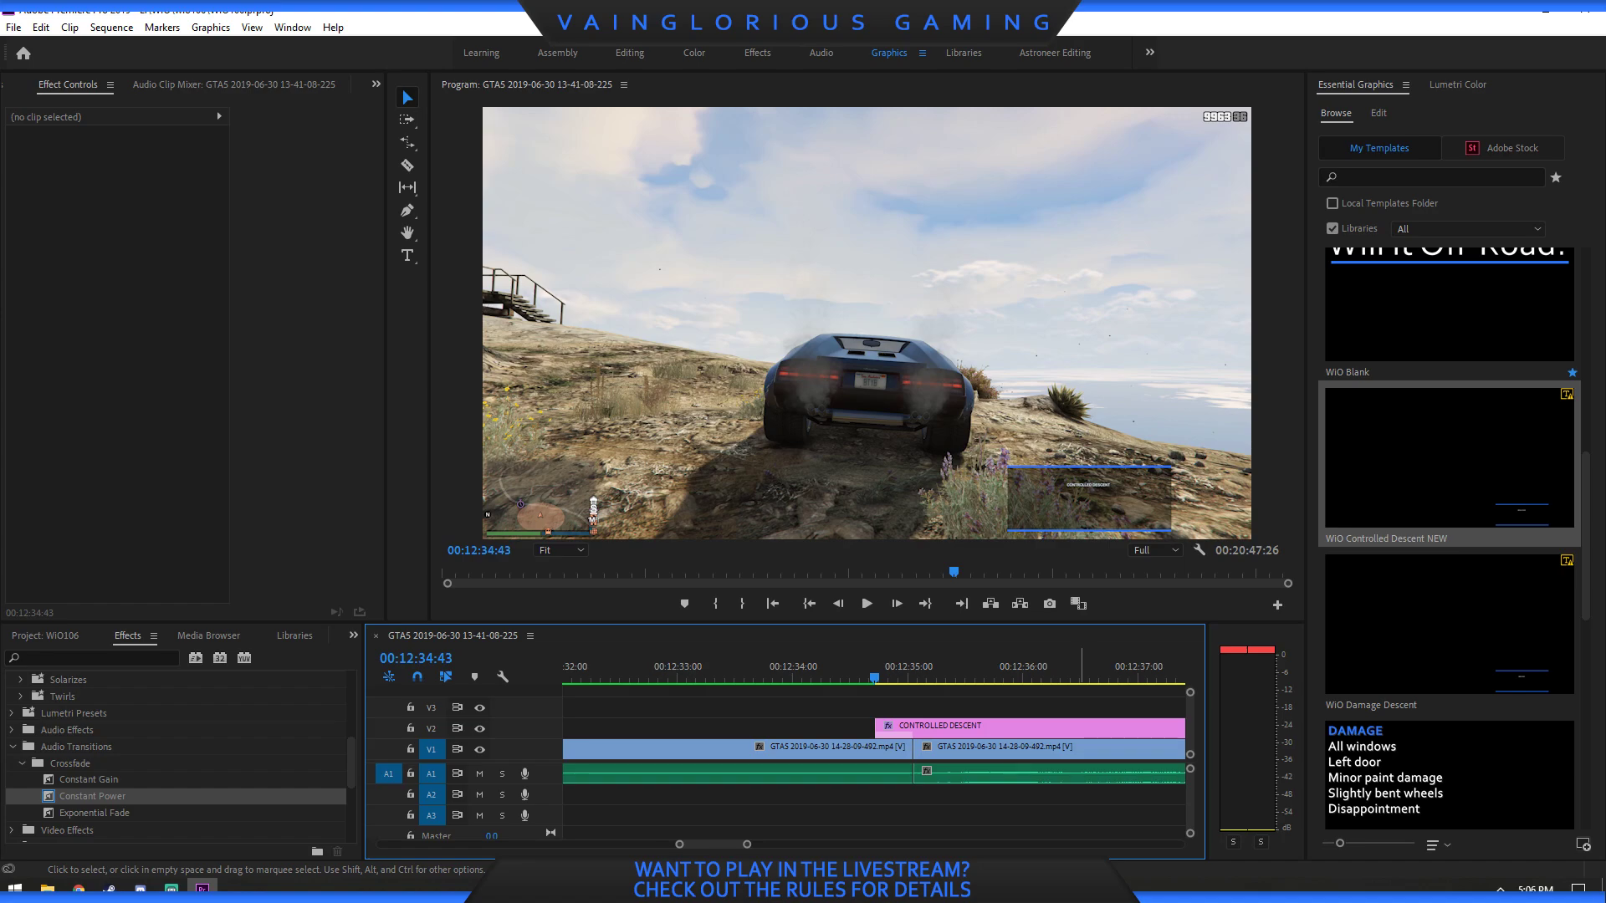
{"action": "left_click", "coordinate": [1057, 726]}
{"action": "left_click", "coordinate": [1425, 157]}
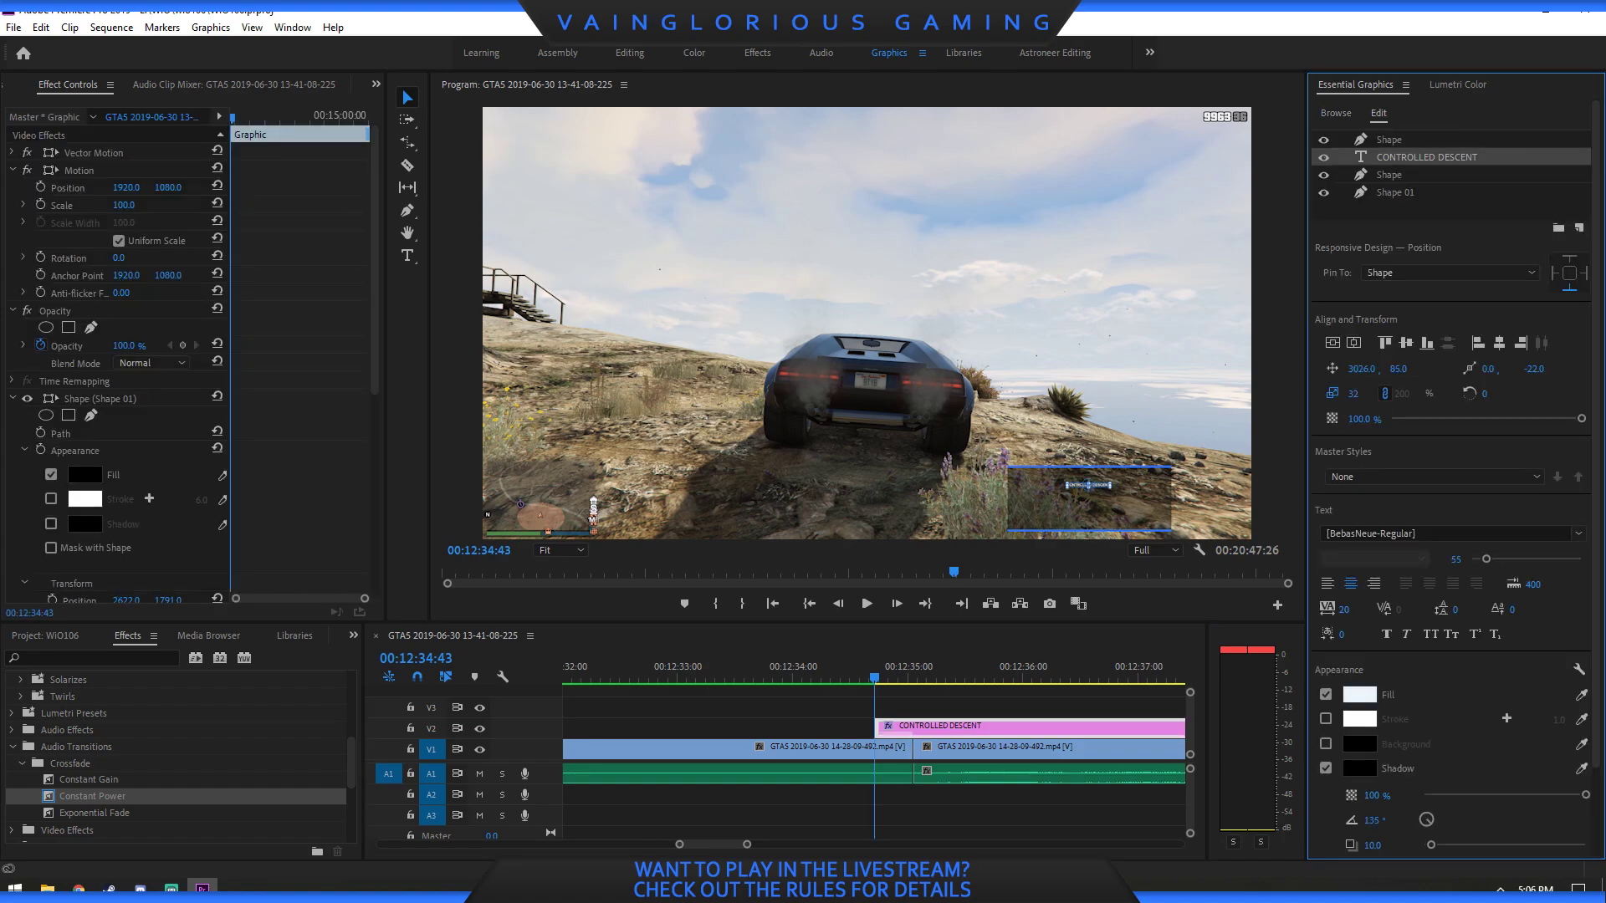
{"action": "left_click", "coordinate": [1577, 533]}
{"action": "left_click", "coordinate": [1388, 577]}
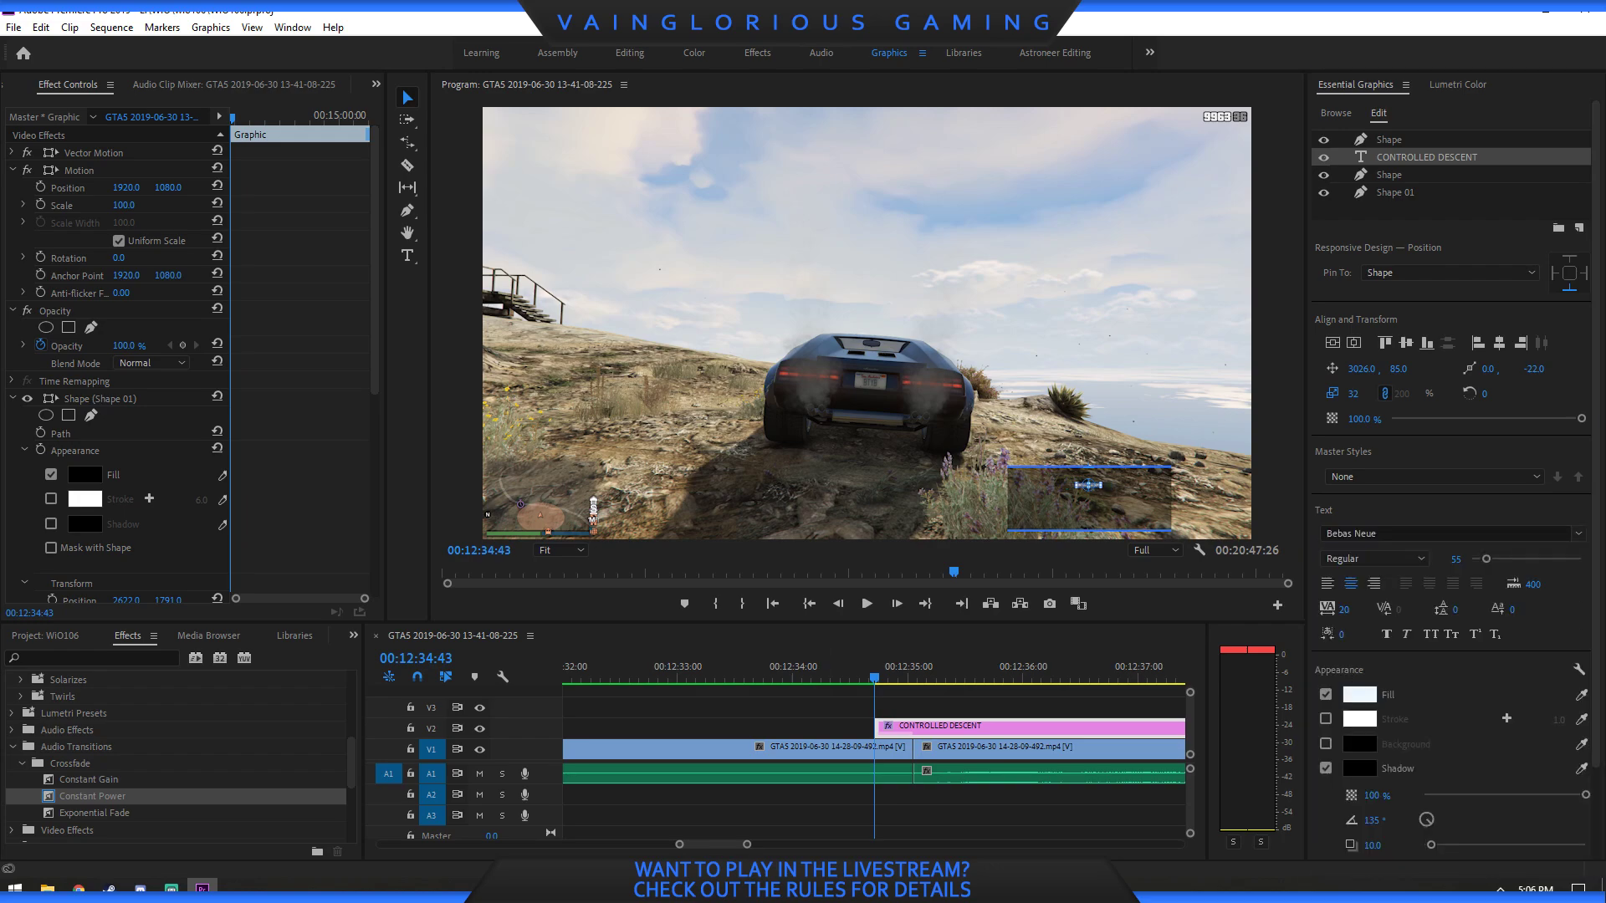
Place Transparent Video on V3 from the 00:12:35:03 cut, ending it and the CONTROLLED DESCENT clip at the footage cut near 00:15:26:23.
{"action": "key", "text": "shift+1"}
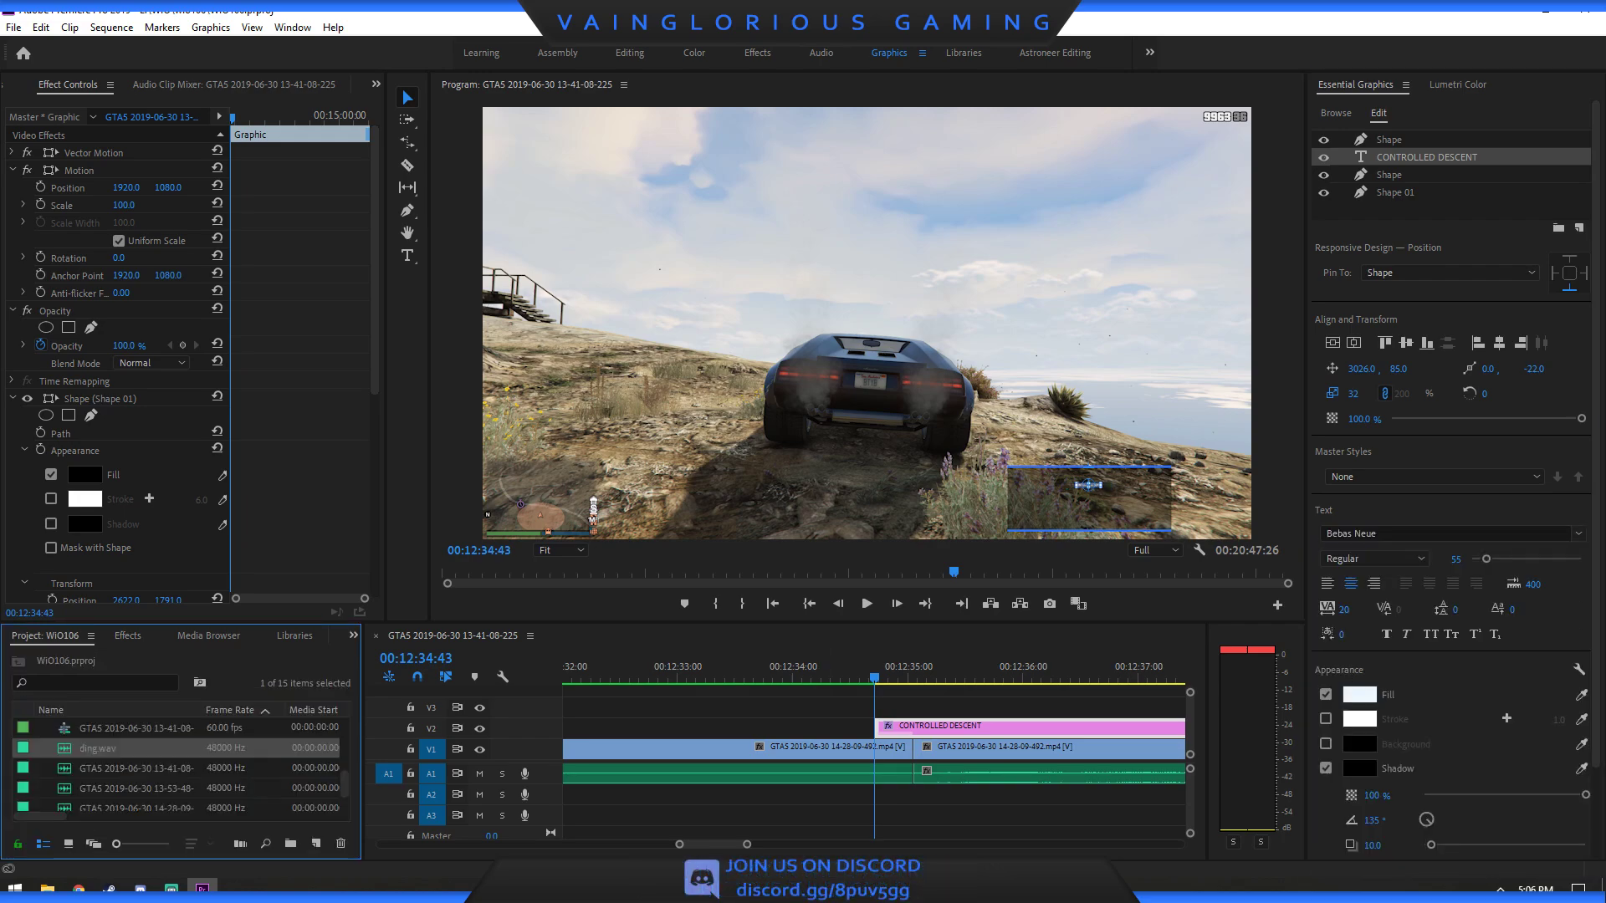
{"action": "scroll", "coordinate": [180, 770], "scroll_direction": "up", "scroll_amount": 6}
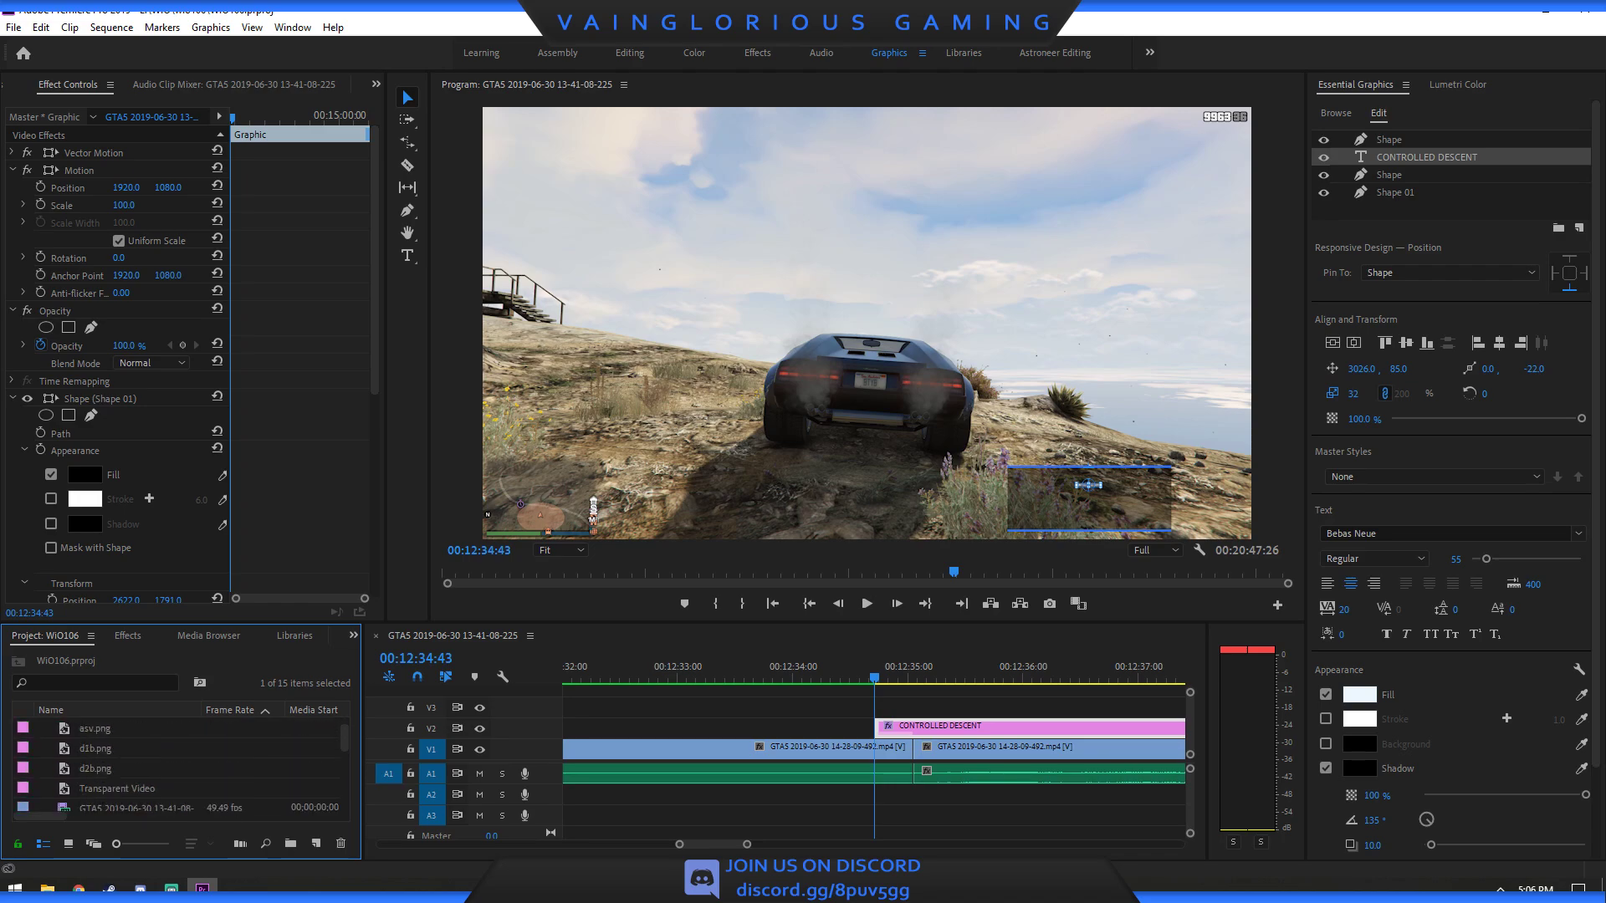
{"action": "left_click_drag", "start_coordinate": [613, 748], "coordinate": [914, 707]}
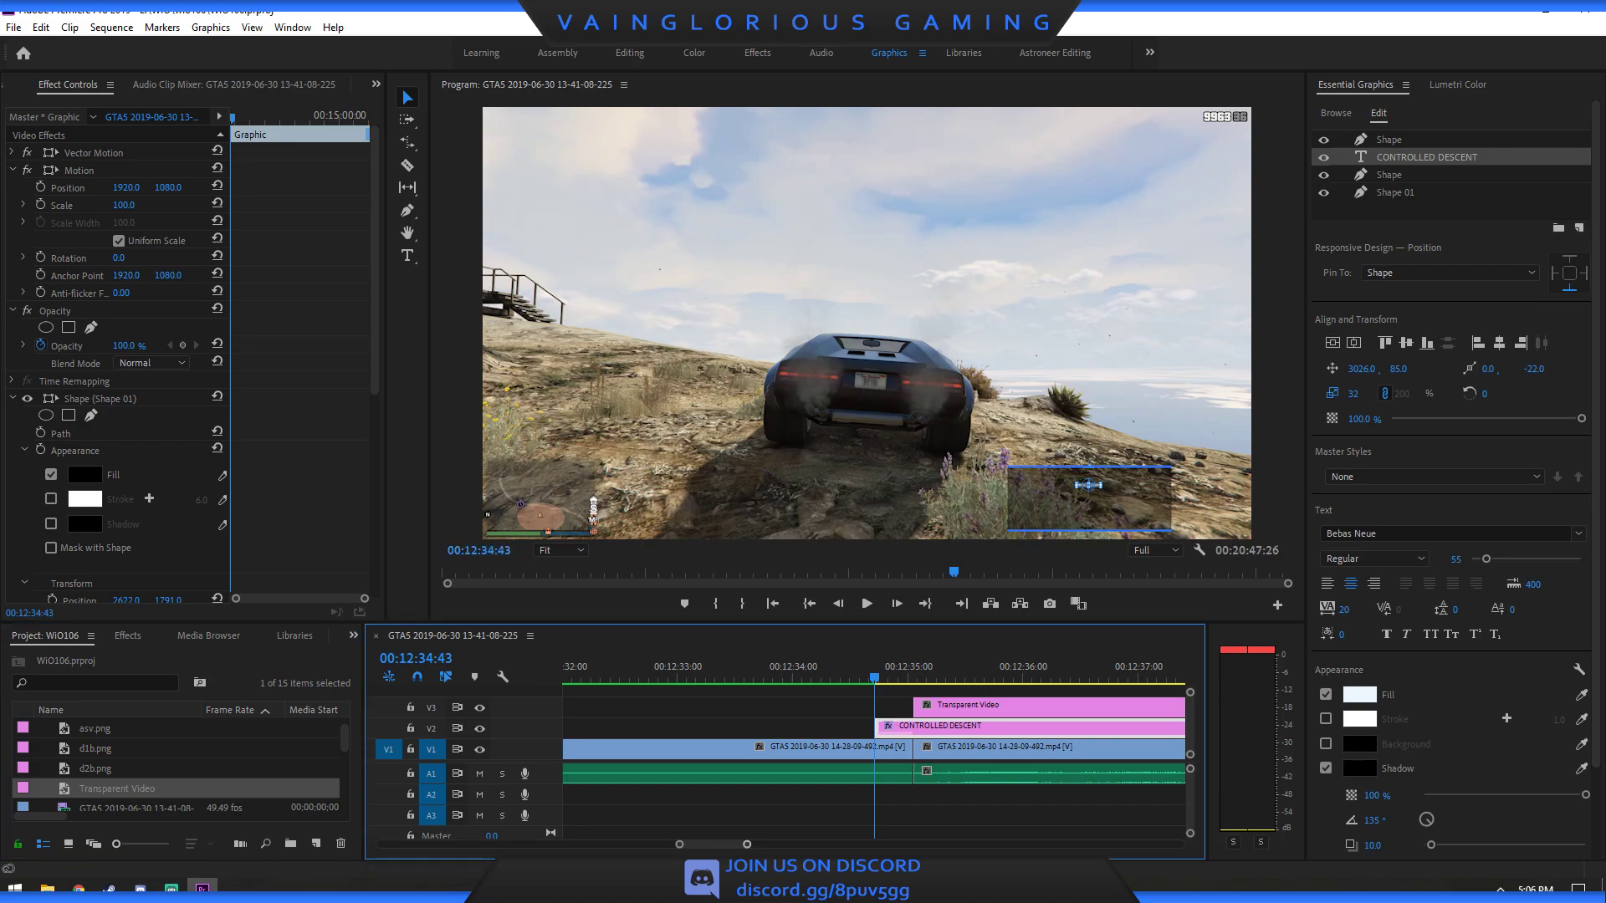
{"action": "left_click_drag", "start_coordinate": [746, 843], "coordinate": [969, 843]}
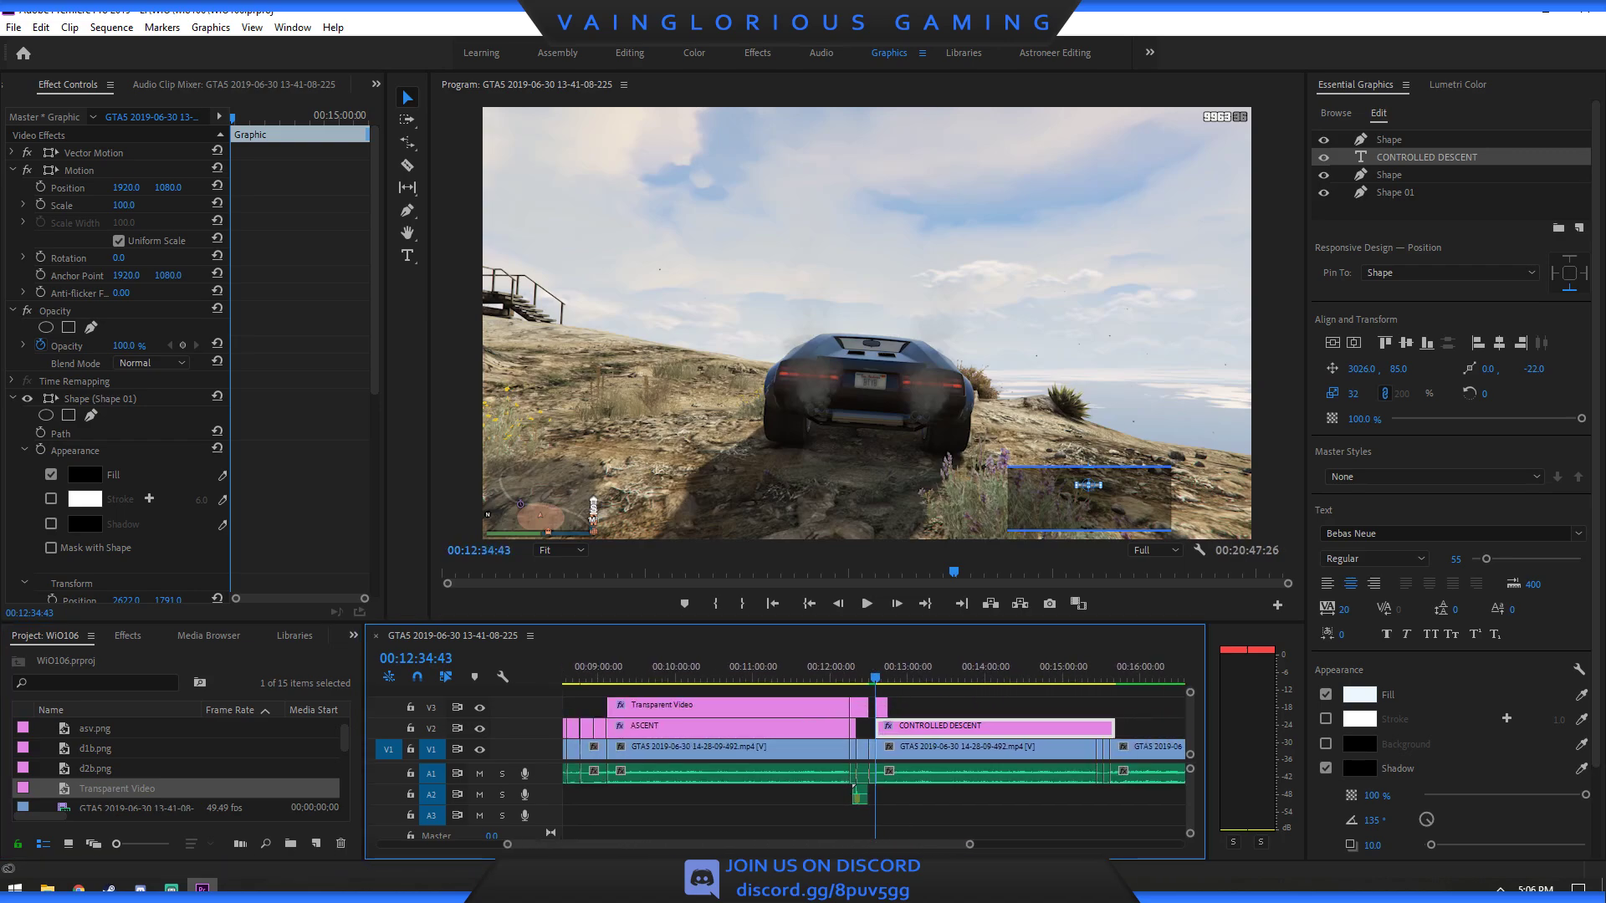
{"action": "left_click_drag", "start_coordinate": [1113, 728], "coordinate": [1095, 728]}
{"action": "left_click_drag", "start_coordinate": [887, 707], "coordinate": [1096, 707]}
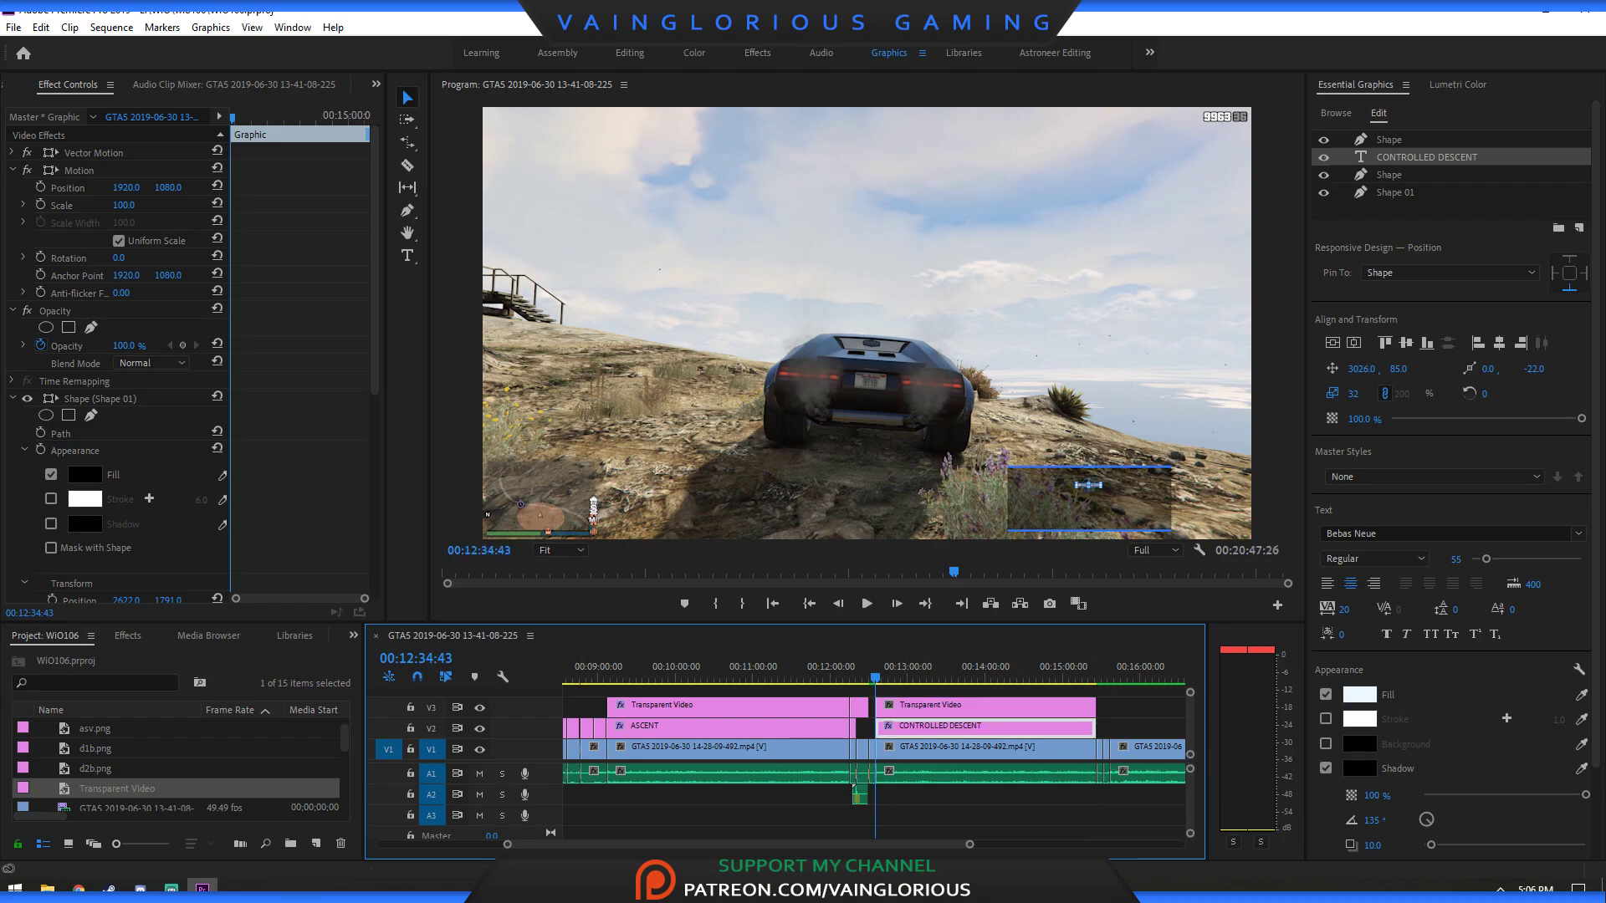
Apply the WiO Timecode Preset to the Transparent Video clip above CONTROLLED DESCENT.
{"action": "key", "text": "shift+7"}
{"action": "scroll", "coordinate": [180, 756], "scroll_direction": "up", "scroll_amount": 5}
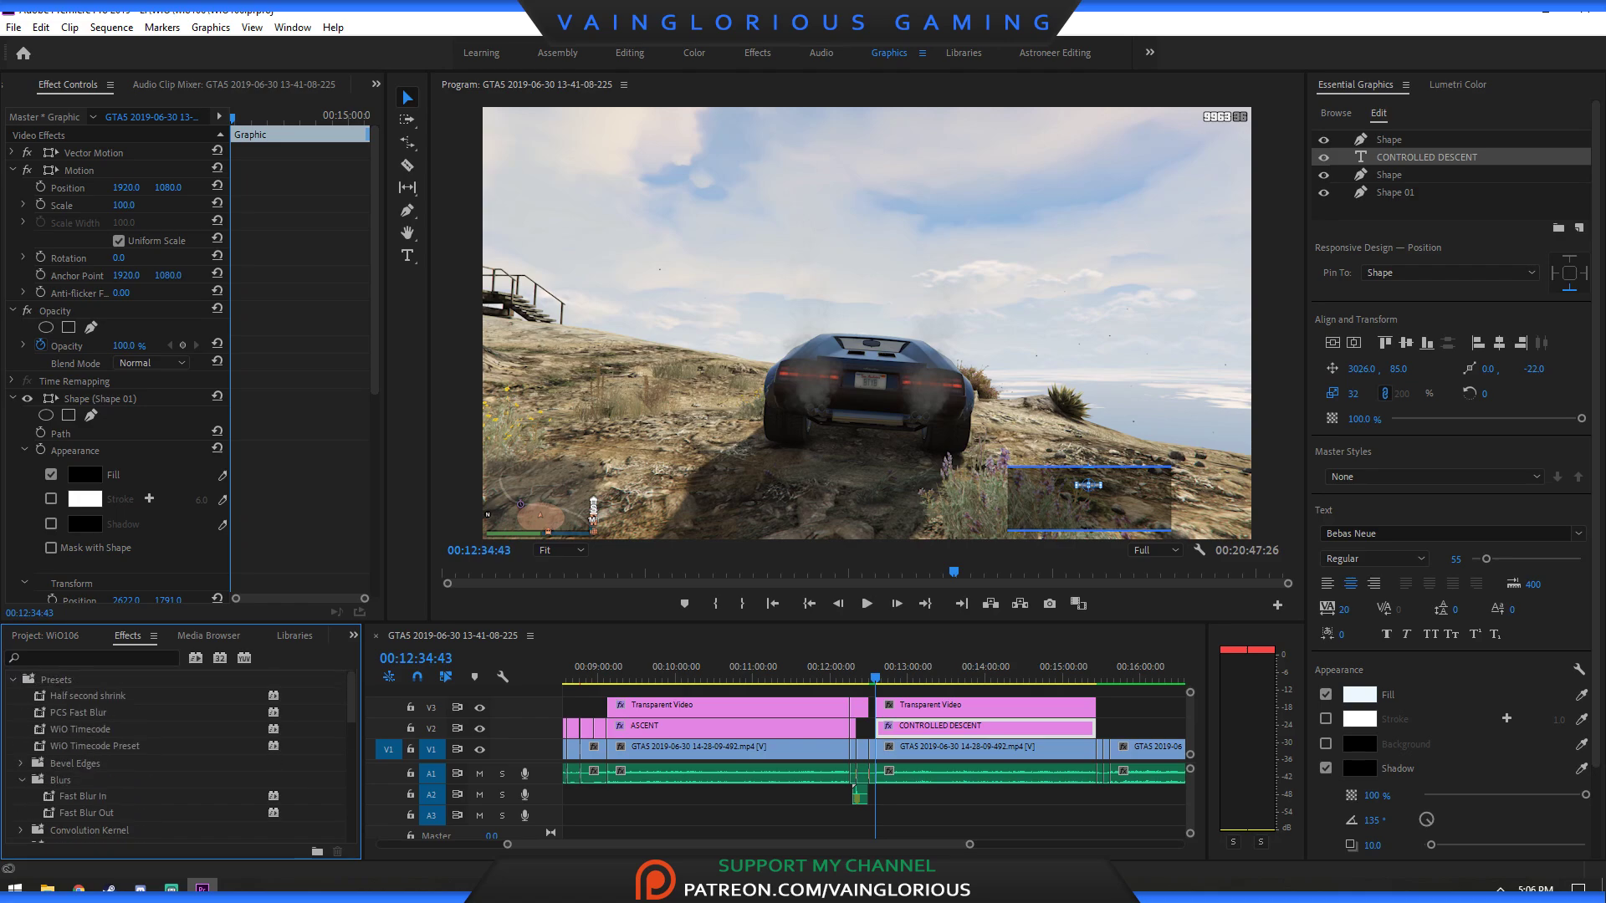
{"action": "left_click_drag", "start_coordinate": [92, 745], "coordinate": [962, 706]}
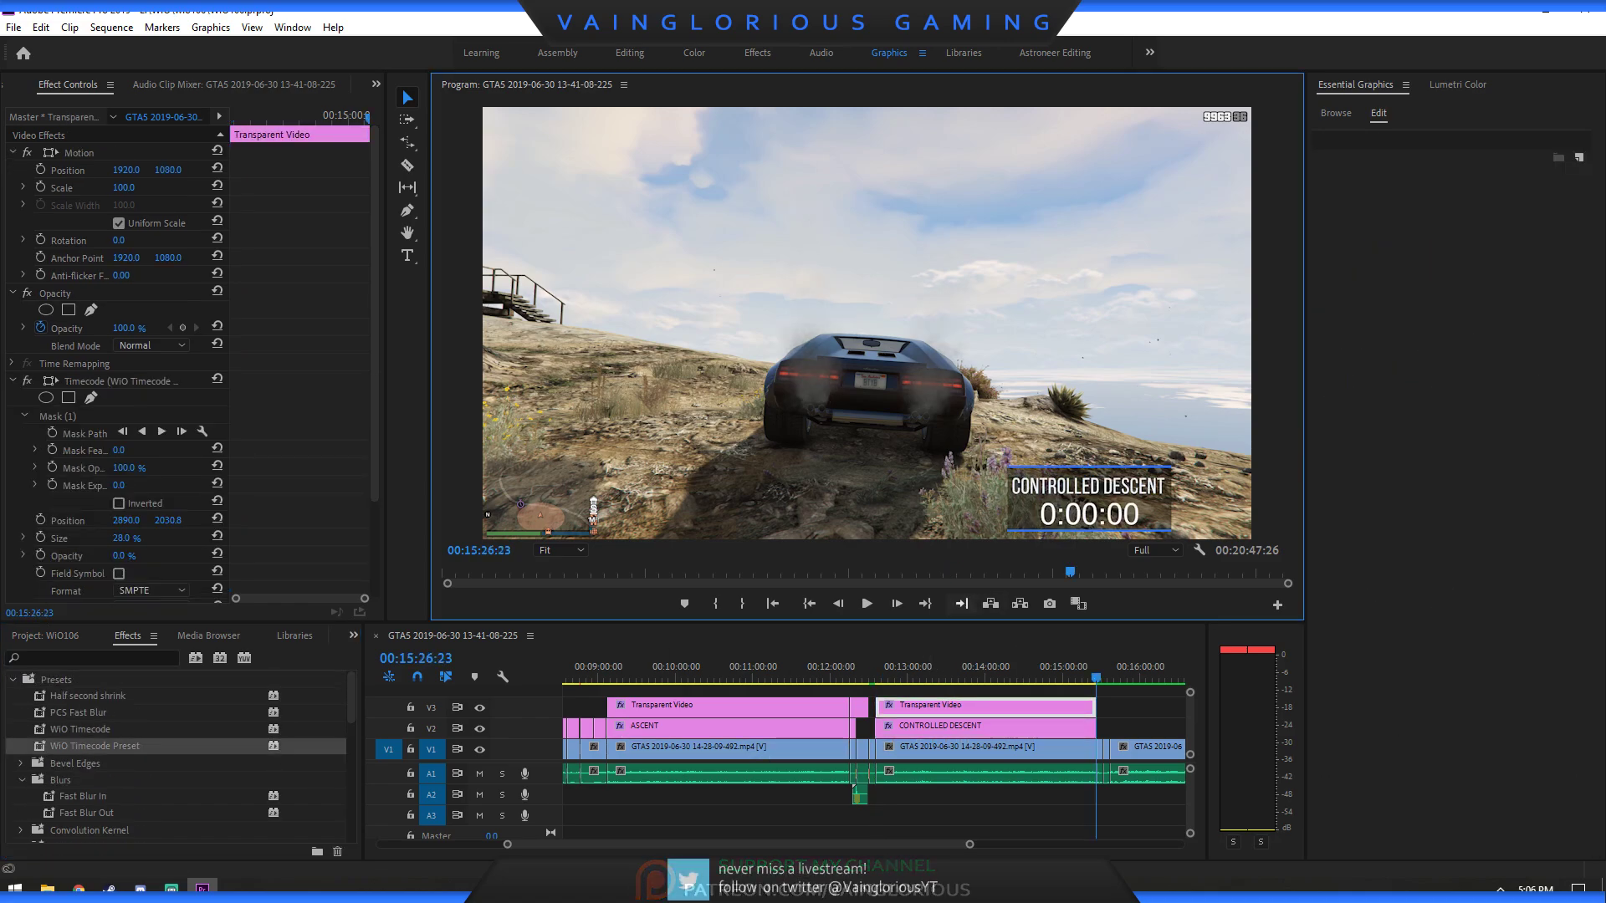
With V1 hidden, export the timer's last frame at 00:15:26:22 as a PNG named d1v and import it into the project.
{"action": "left_click", "coordinate": [962, 603]}
{"action": "key", "text": "Left"}
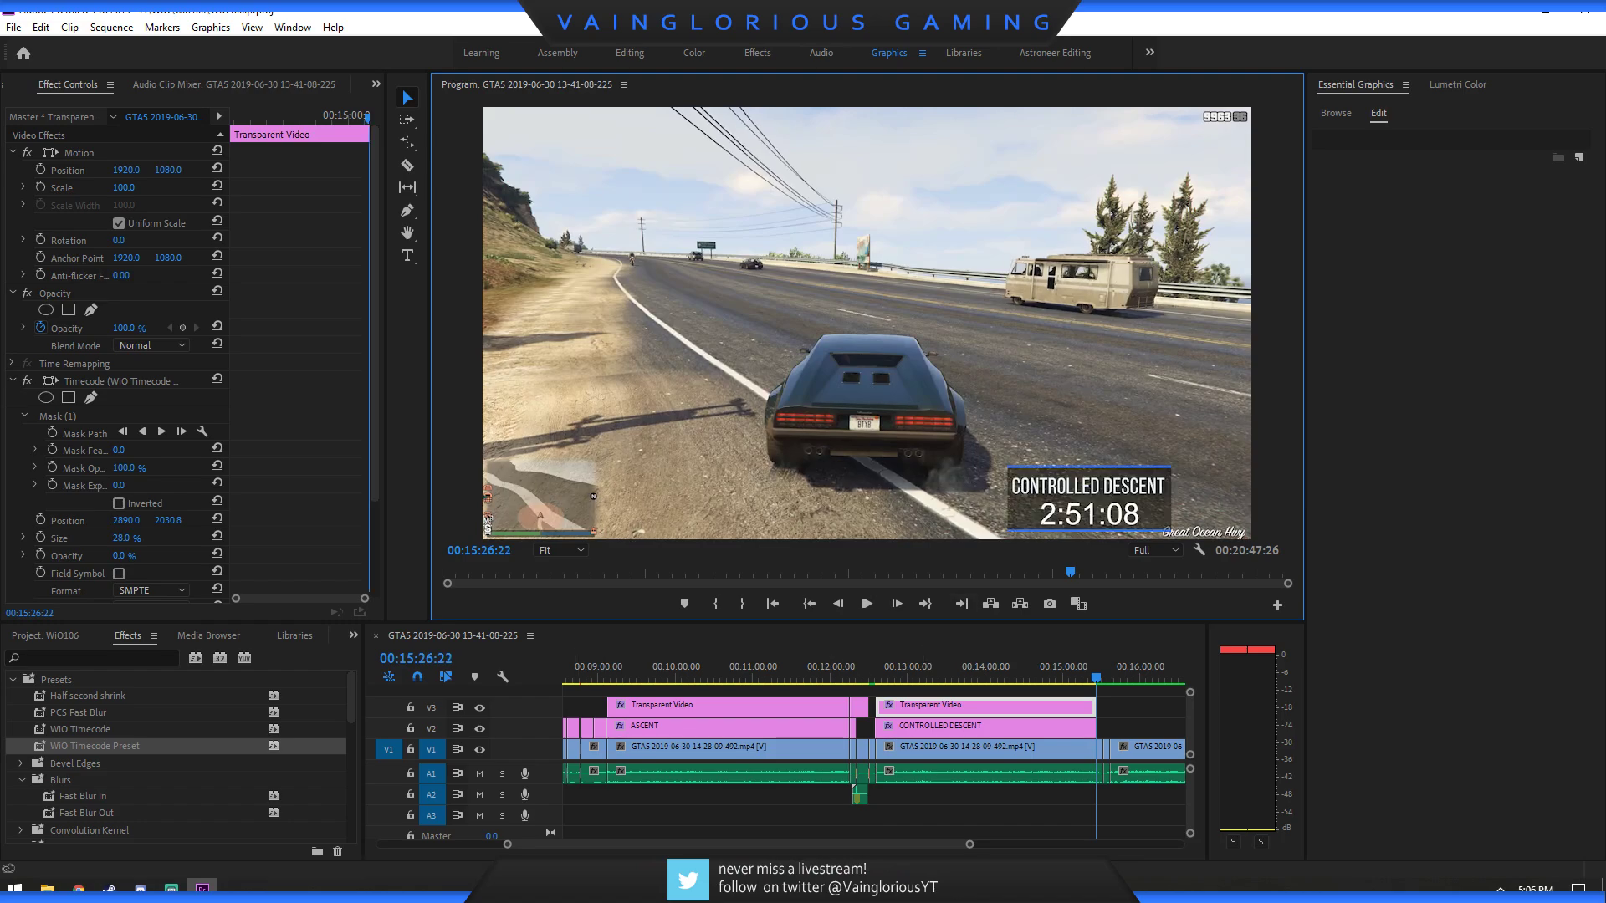
{"action": "left_click", "coordinate": [1049, 603]}
{"action": "type", "text": "d1v"}
{"action": "key", "text": "Return"}
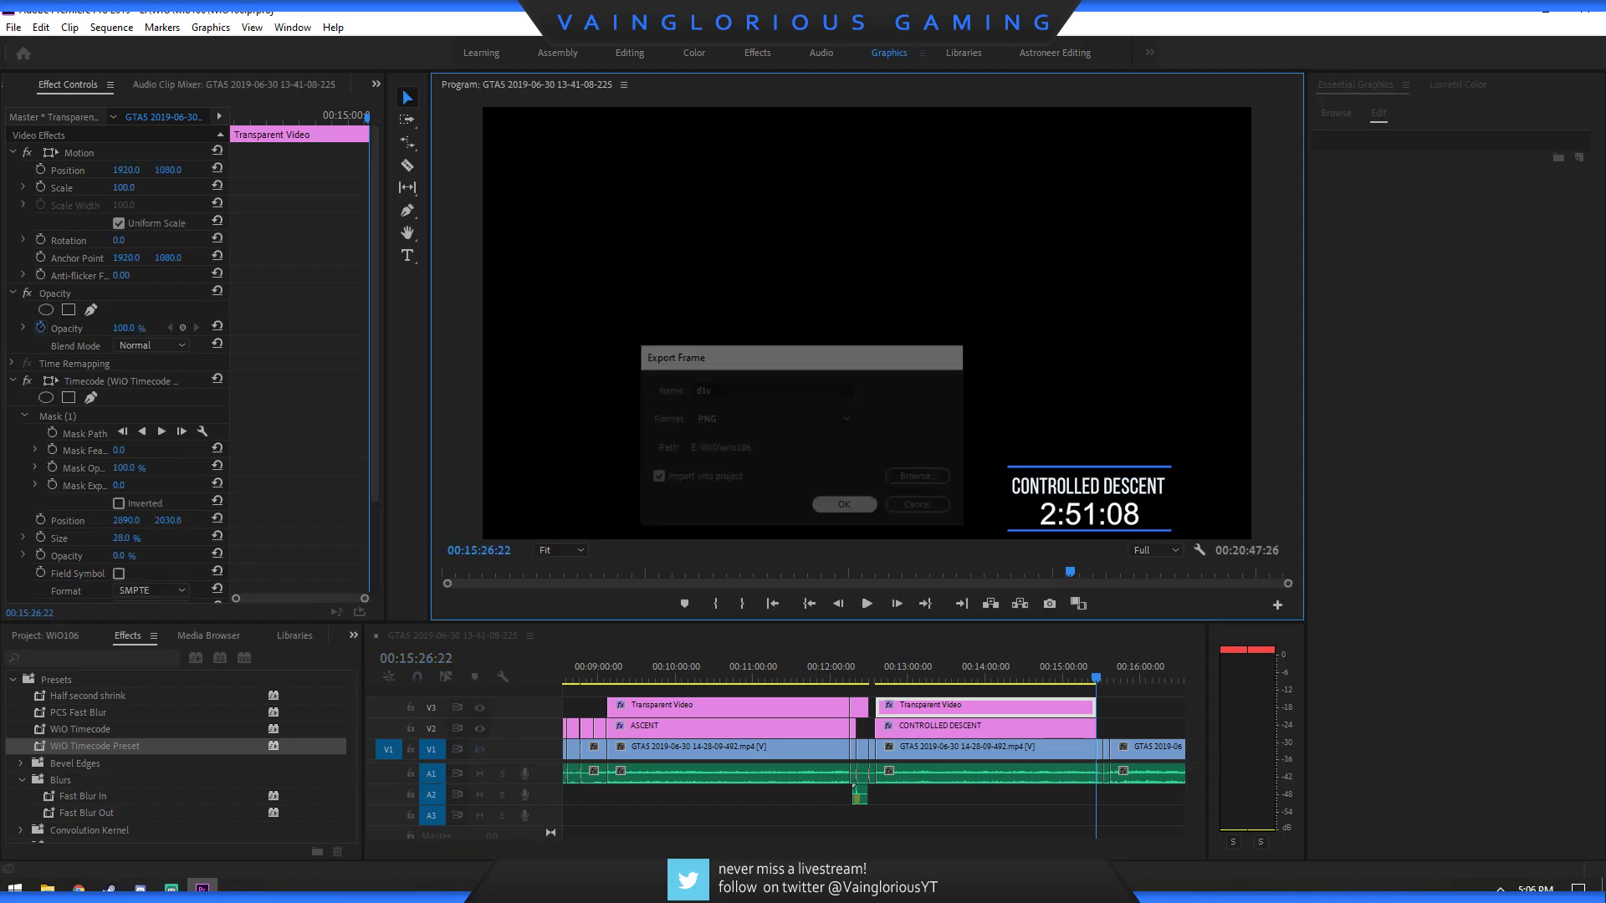
Place d1v.png on V2 directly after CONTROLLED DESCENT, ending at the next footage cut, and make V1 visible again.
{"action": "key", "text": "shift+8"}
{"action": "left_click_drag", "start_coordinate": [232, 778], "coordinate": [1102, 726]}
{"action": "key", "text": "="}
{"action": "key", "text": "="}
{"action": "key", "text": "="}
{"action": "key", "text": "="}
{"action": "key", "text": "="}
{"action": "key", "text": "="}
{"action": "key", "text": "="}
{"action": "key", "text": "="}
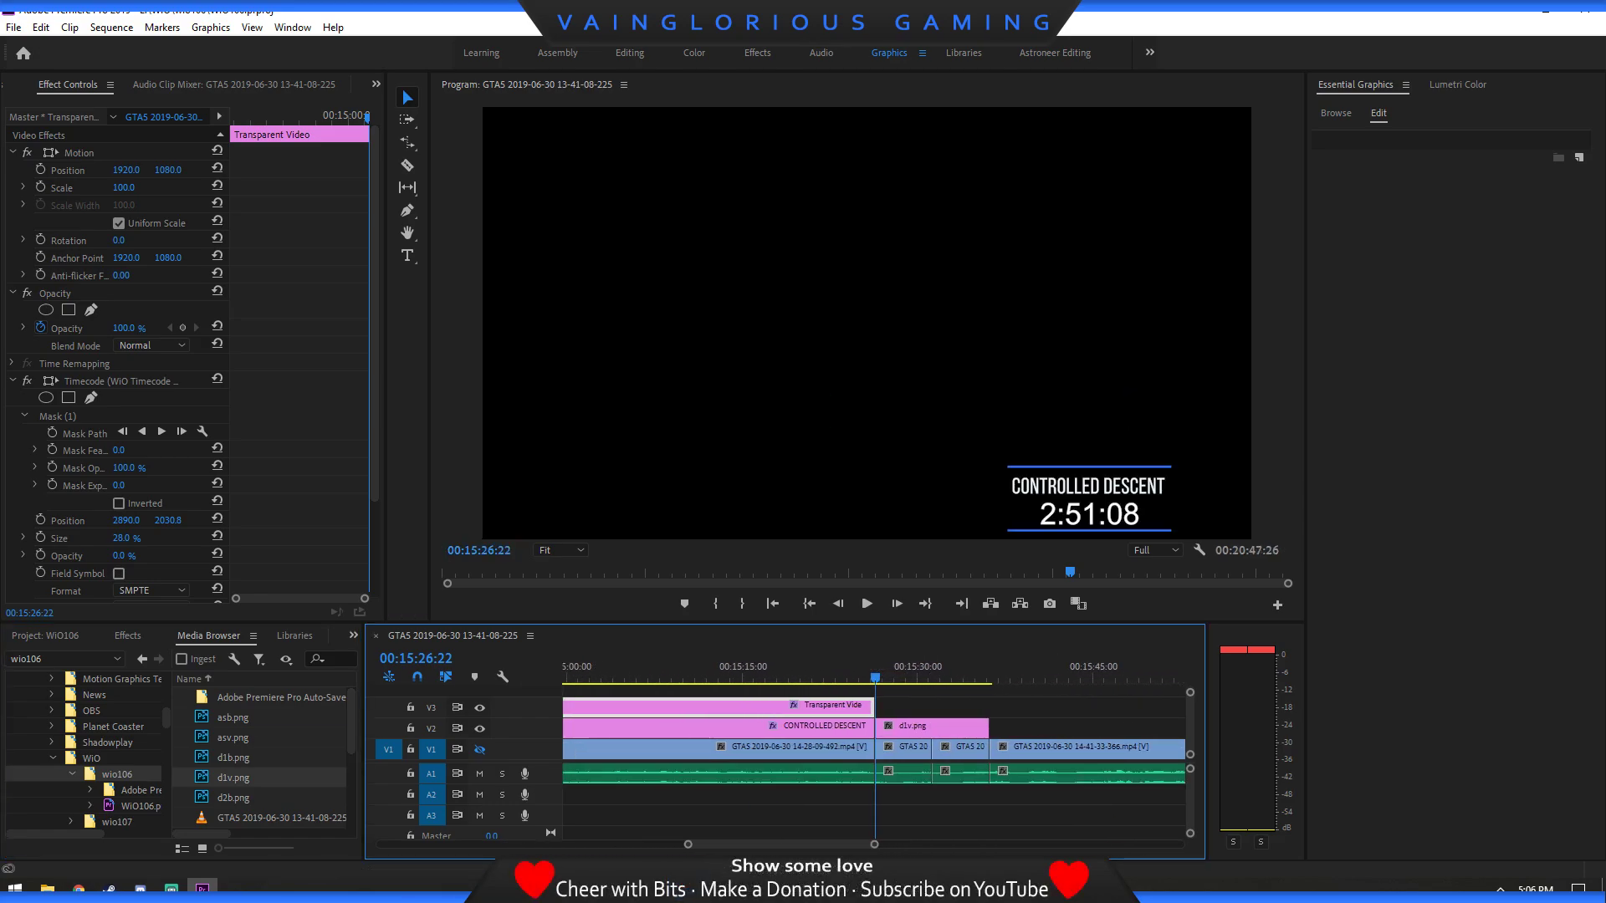
{"action": "key", "text": "minus"}
{"action": "key", "text": "minus"}
{"action": "key", "text": "minus"}
{"action": "key", "text": "minus"}
{"action": "key", "text": "minus"}
{"action": "key", "text": "minus"}
{"action": "key", "text": "minus"}
{"action": "key", "text": "minus"}
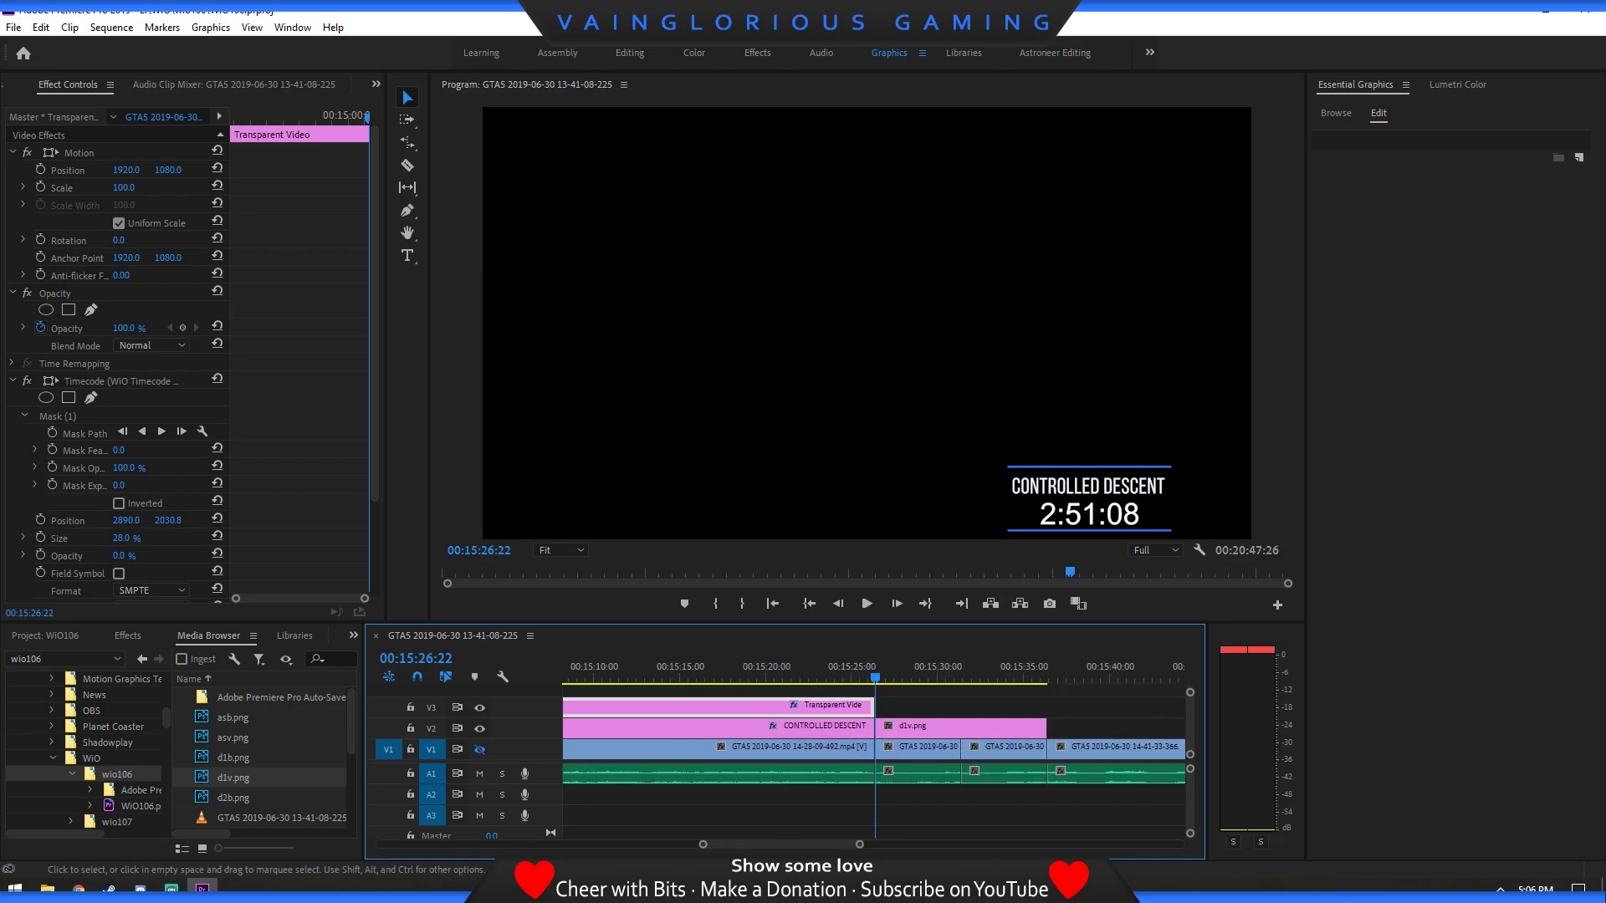
{"action": "left_click_drag", "start_coordinate": [1043, 726], "coordinate": [959, 726]}
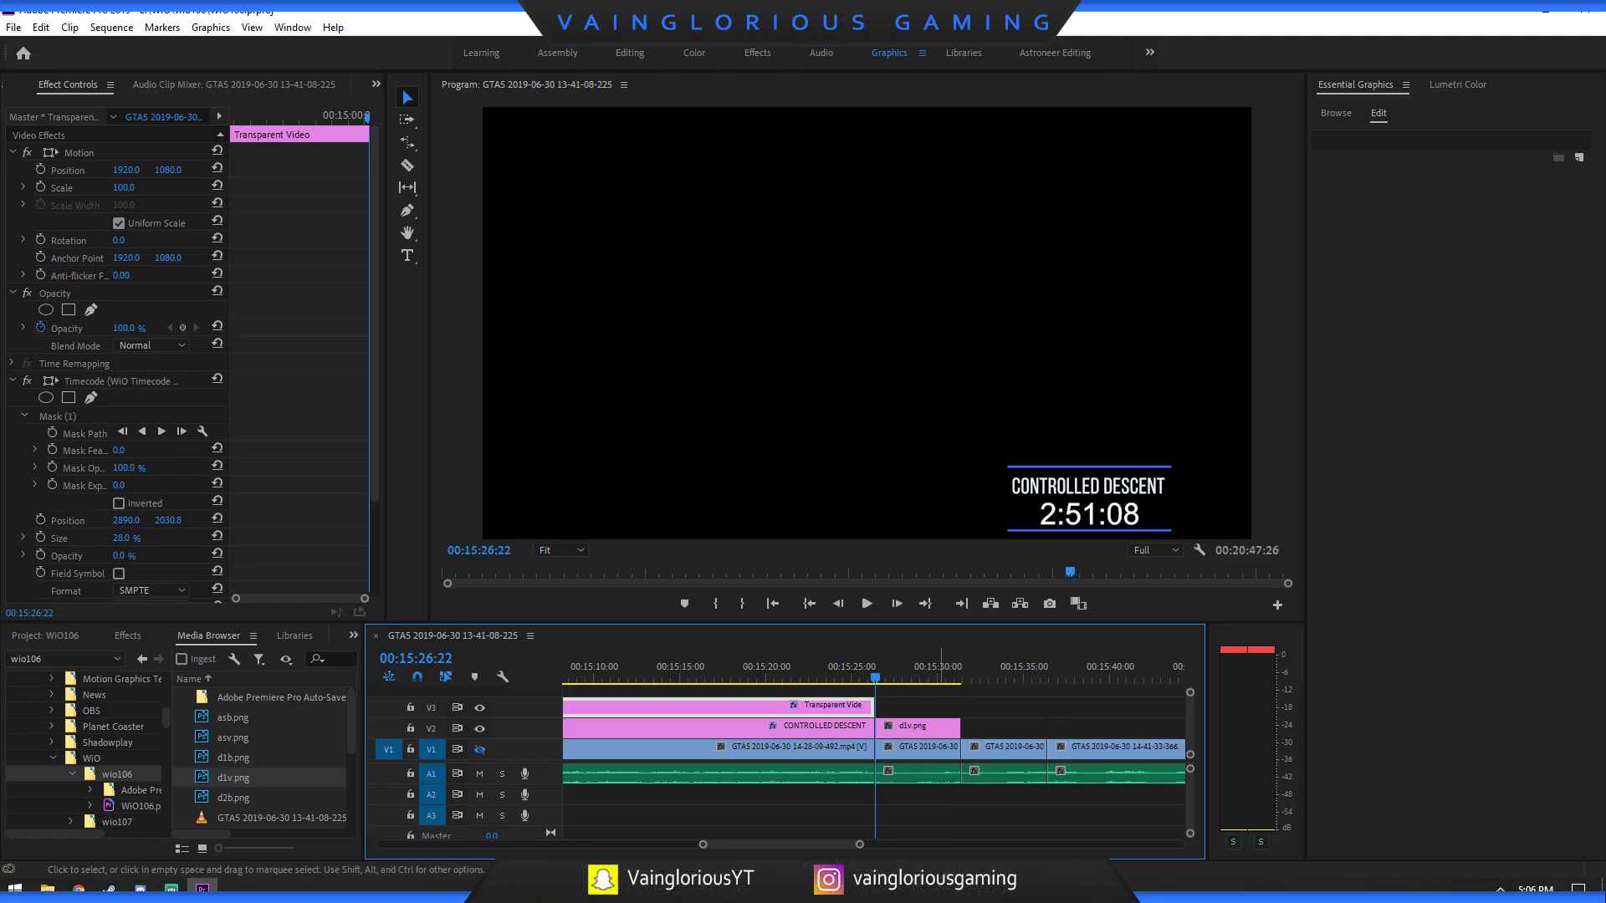
{"action": "left_click", "coordinate": [479, 749]}
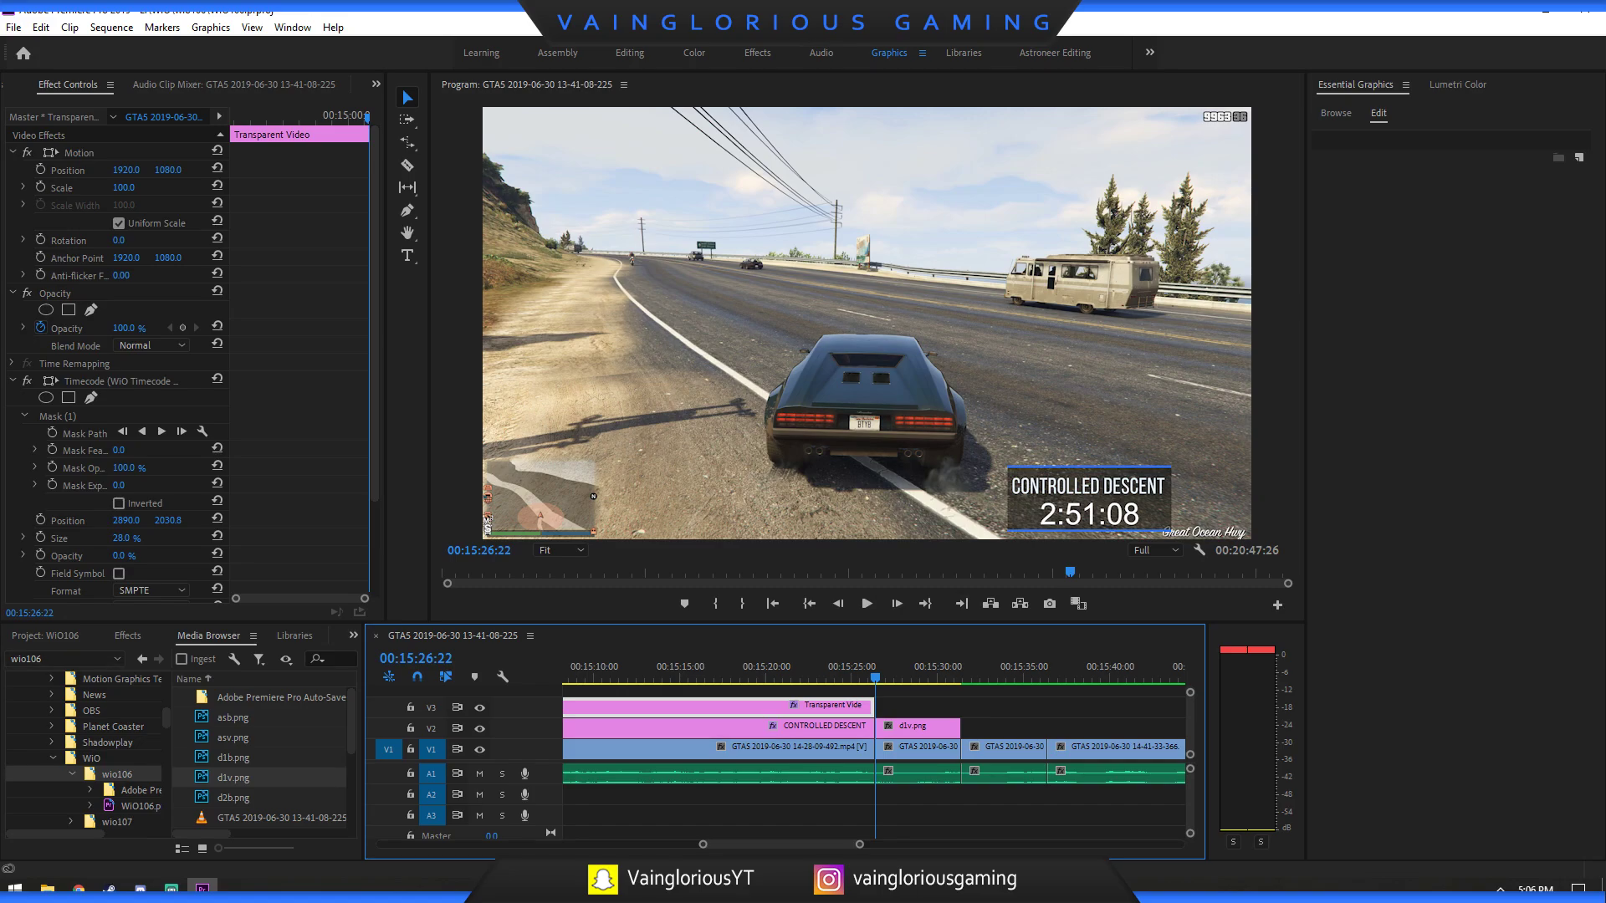
Add a Constant Power crossfade to the A1 cut at the end of d1v.png near 00:15:31 and play across it.
{"action": "key", "text": "shift+7"}
{"action": "scroll", "coordinate": [176, 753], "scroll_direction": "down", "scroll_amount": 5}
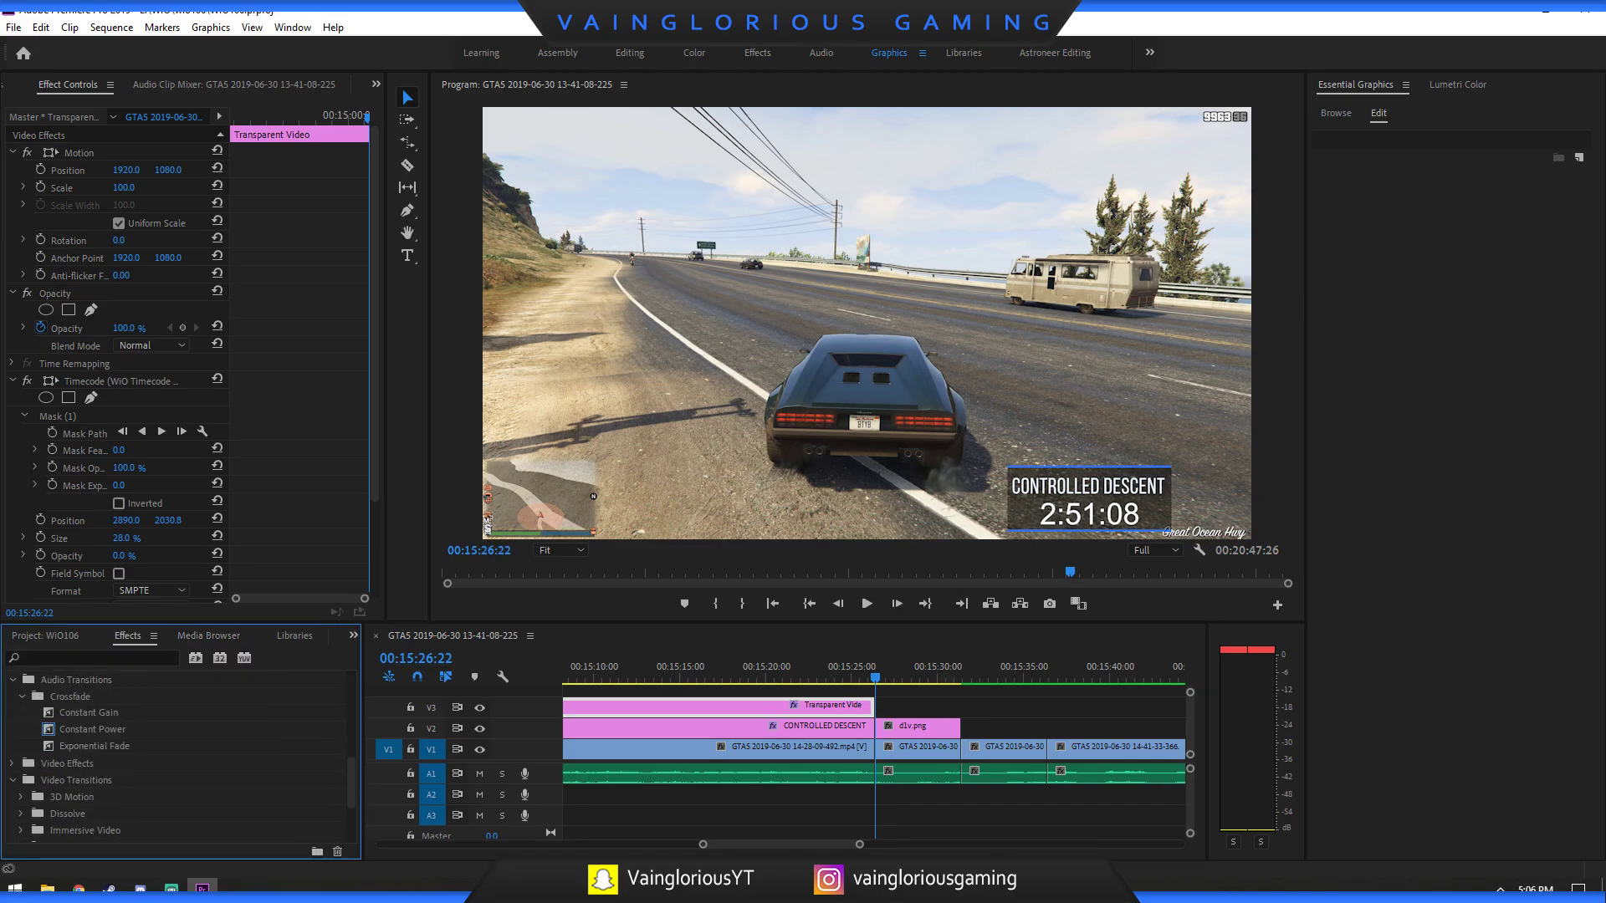
{"action": "left_click", "coordinate": [92, 730]}
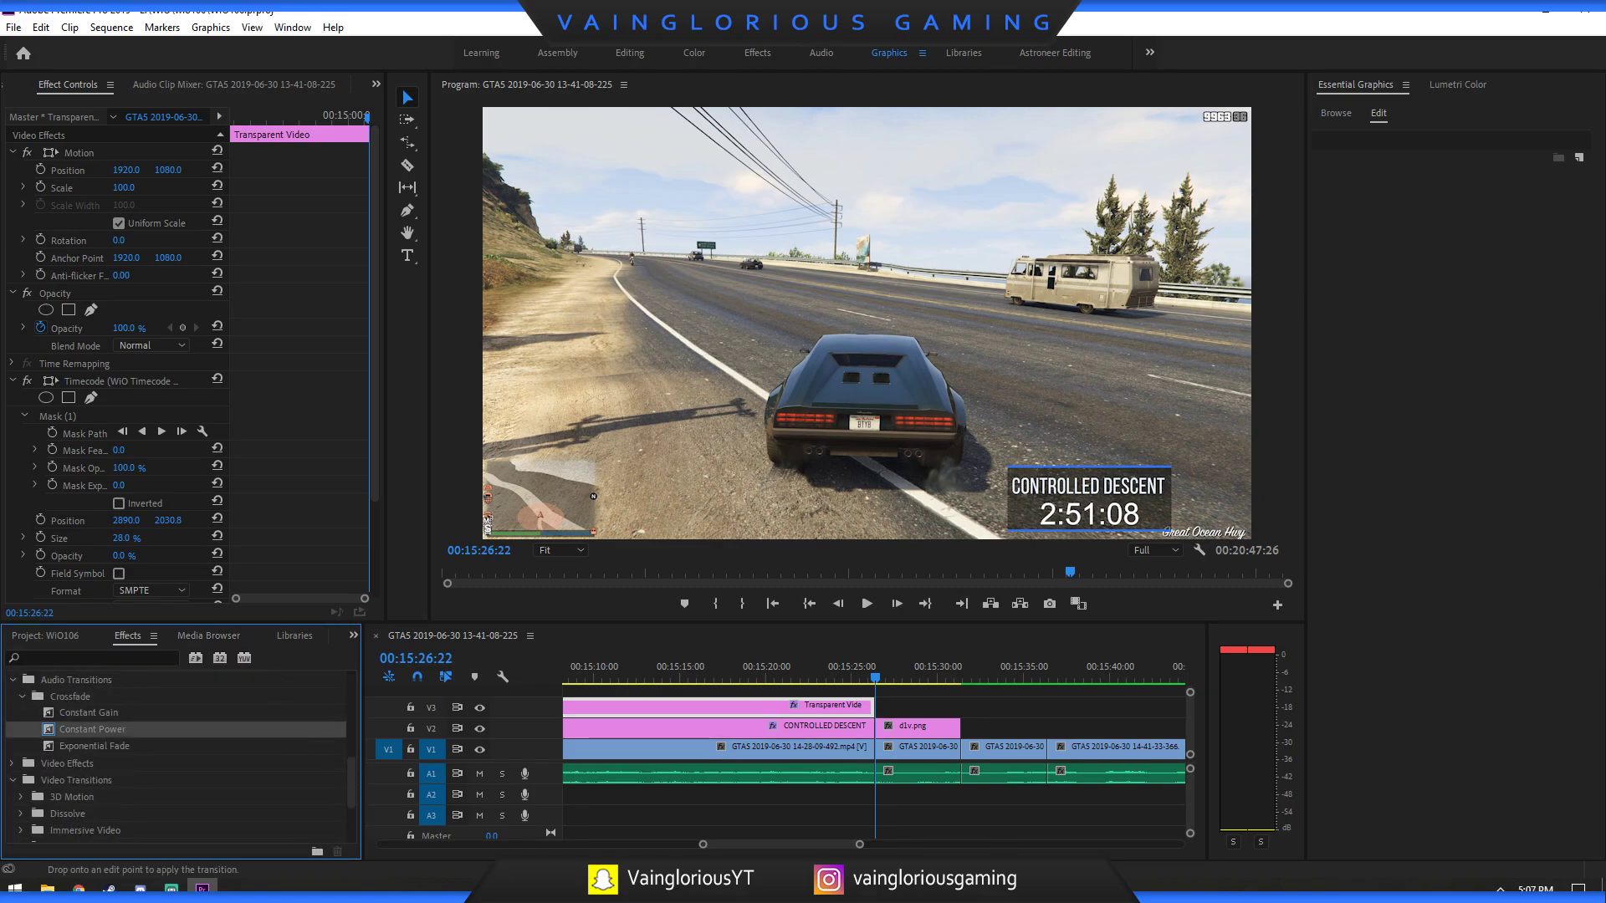
{"action": "left_click_drag", "start_coordinate": [92, 729], "coordinate": [958, 774]}
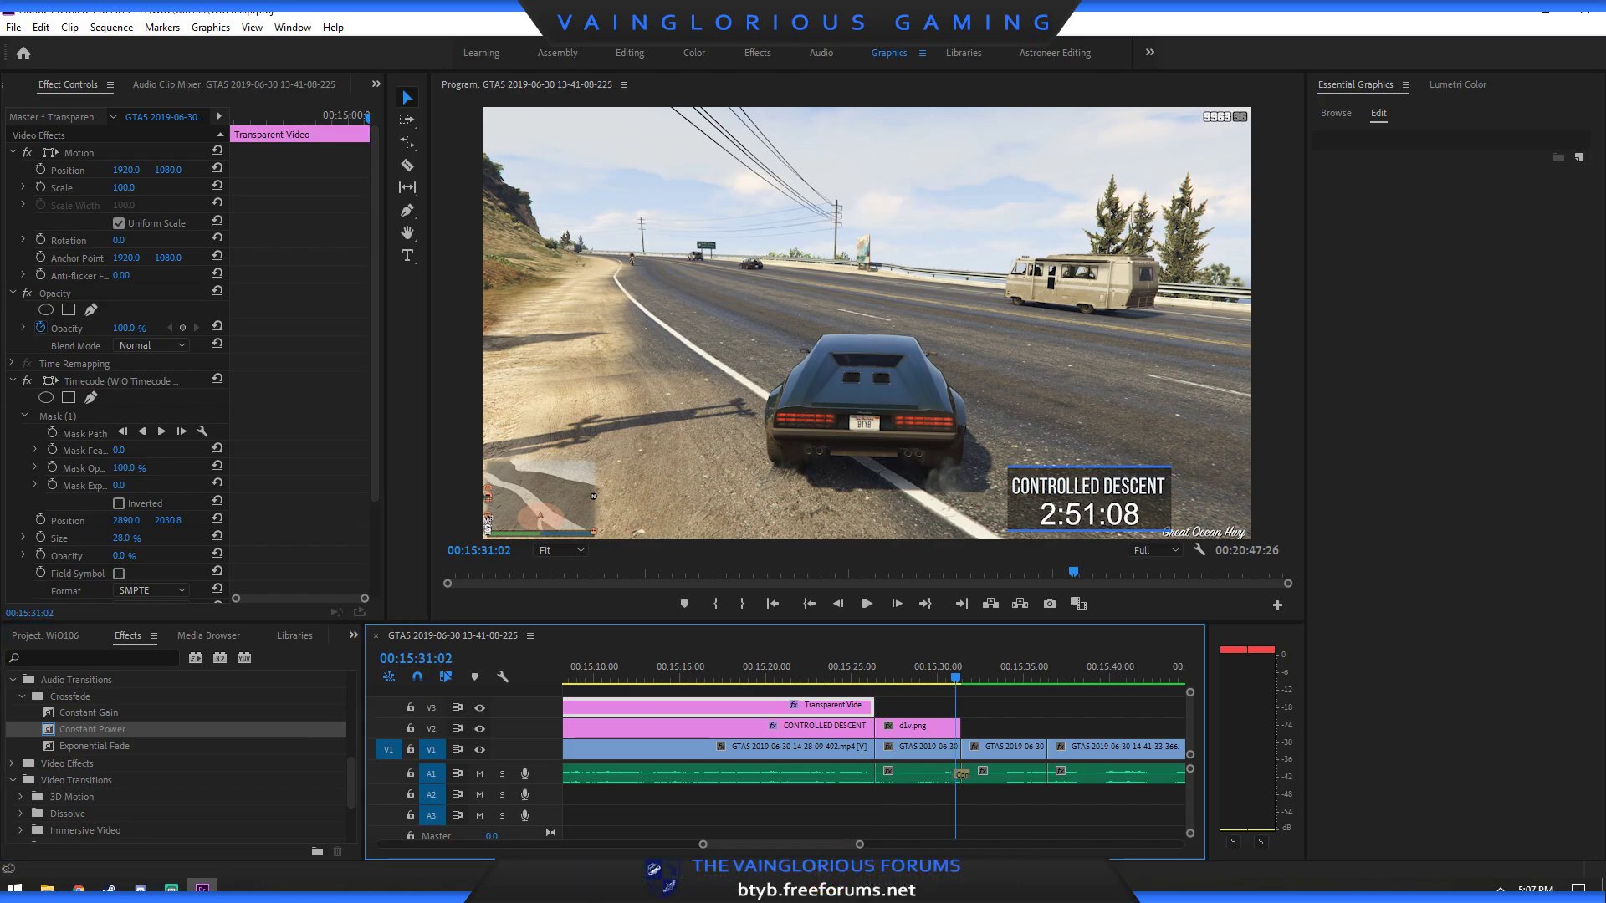
{"action": "key", "text": "space"}
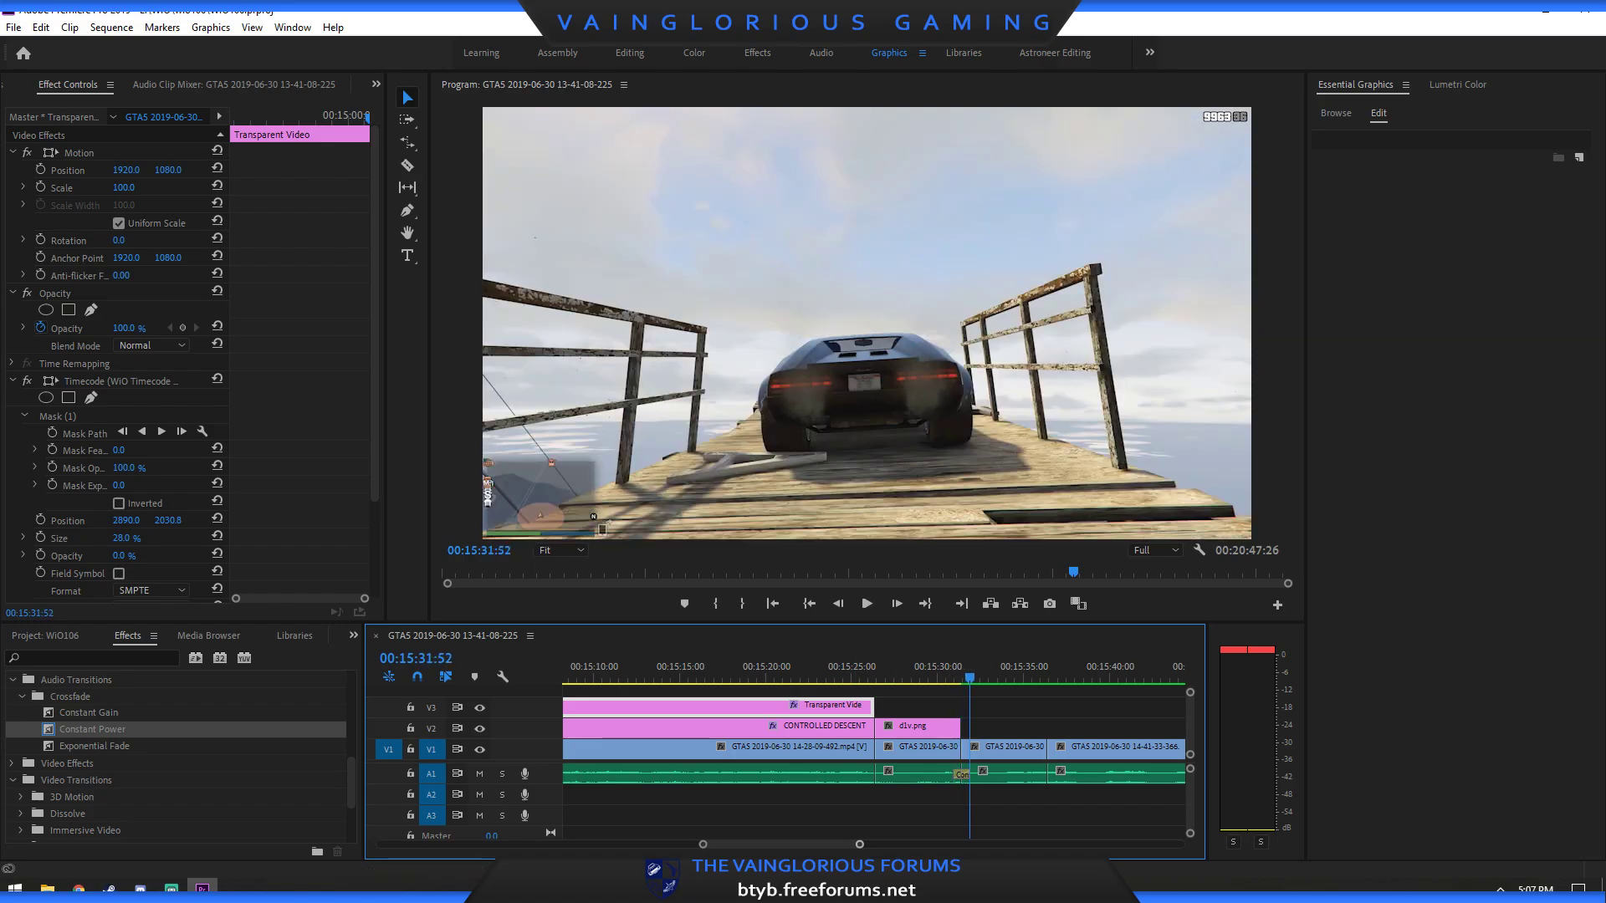
Place the WiO Damage Descent template on V2 starting at 00:15:36:03, 20 frames before the footage cut at 00:15:36:23.
{"action": "left_click", "coordinate": [961, 603]}
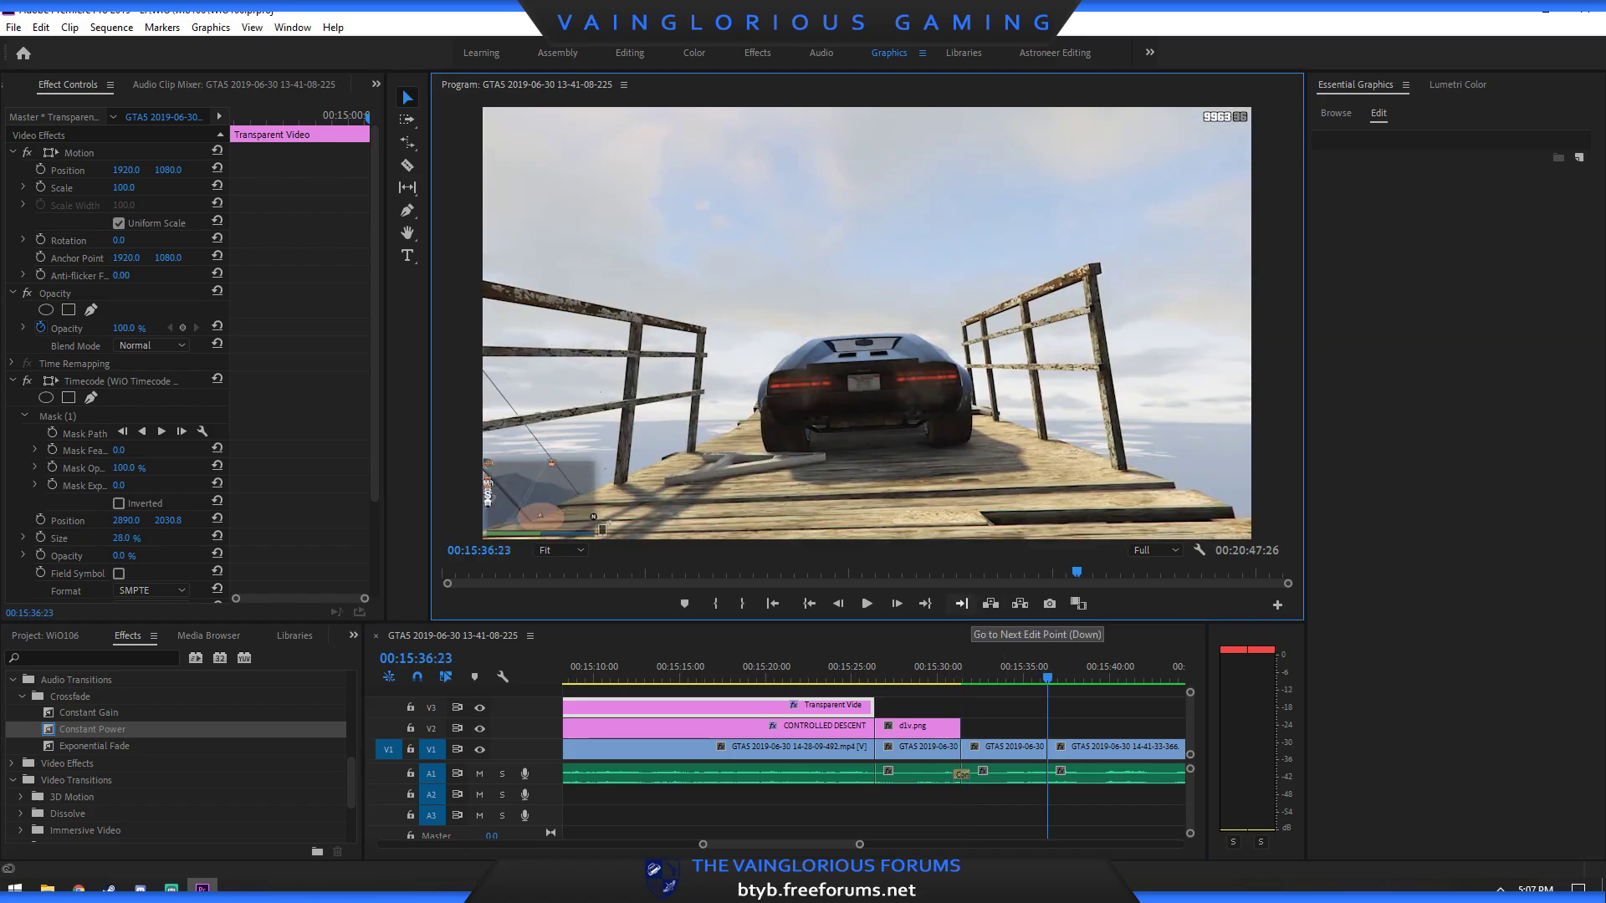
{"action": "key", "text": "Left"}
{"action": "key", "text": "Left"}
{"action": "key", "text": "Left"}
{"action": "key", "text": "Left"}
{"action": "key", "text": "Left"}
{"action": "key", "text": "Left"}
{"action": "key", "text": "Left"}
{"action": "key", "text": "Left"}
{"action": "key", "text": "Left"}
{"action": "key", "text": "Left"}
{"action": "key", "text": "Left"}
{"action": "key", "text": "Left"}
{"action": "key", "text": "Left"}
{"action": "key", "text": "Left"}
{"action": "key", "text": "Left"}
{"action": "key", "text": "Left"}
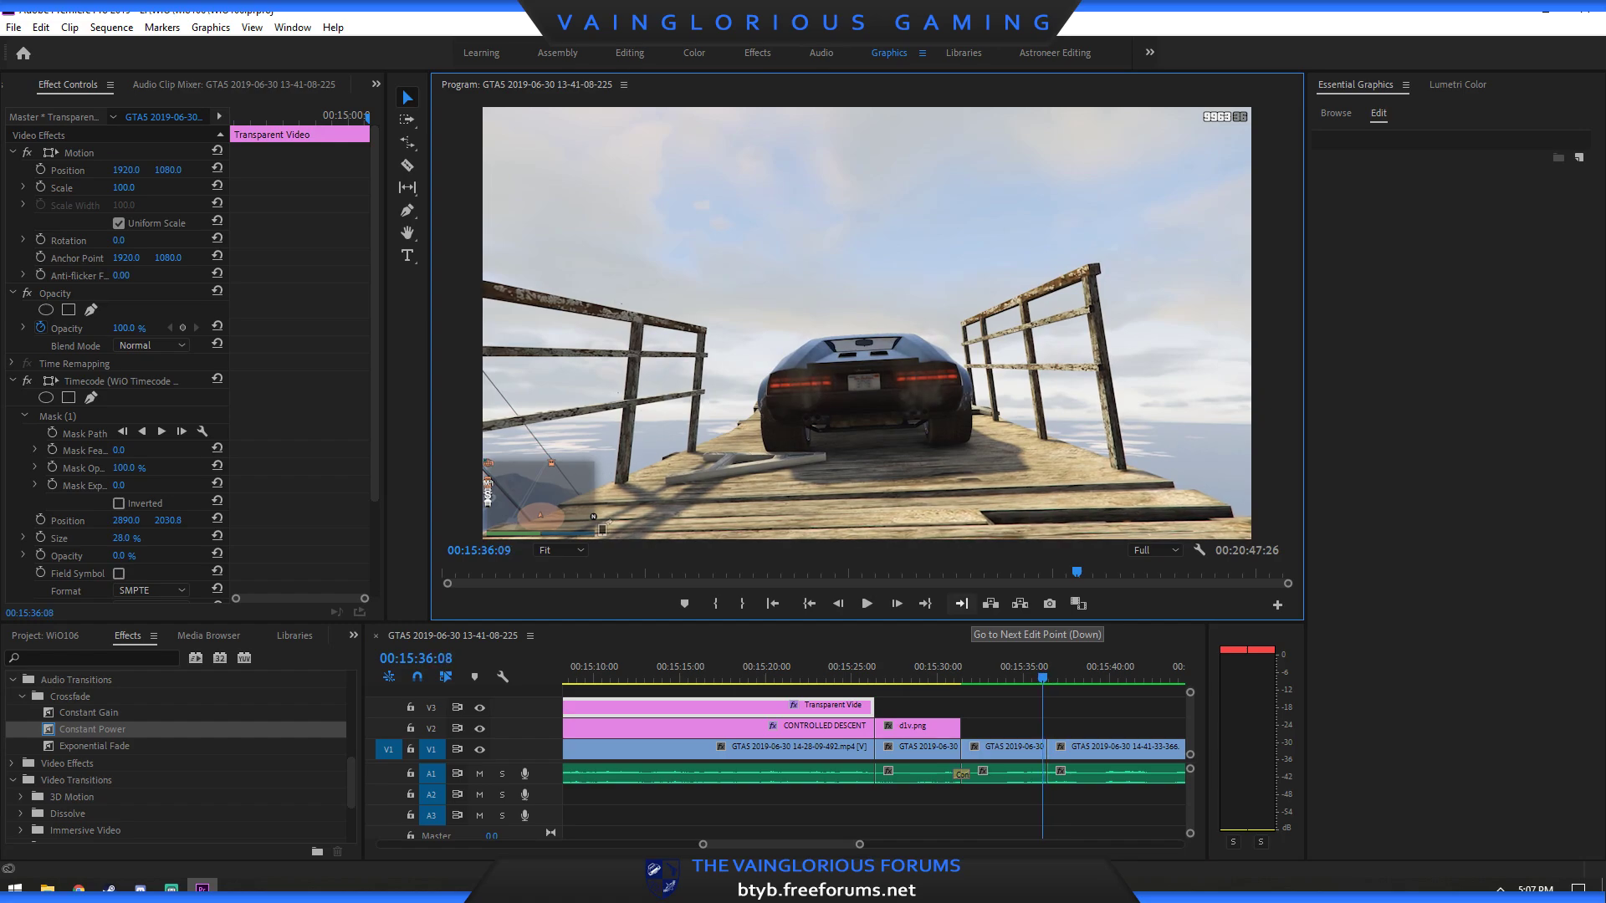
{"action": "key", "text": "Left"}
{"action": "key", "text": "Left"}
{"action": "key", "text": "Left"}
{"action": "key", "text": "Left"}
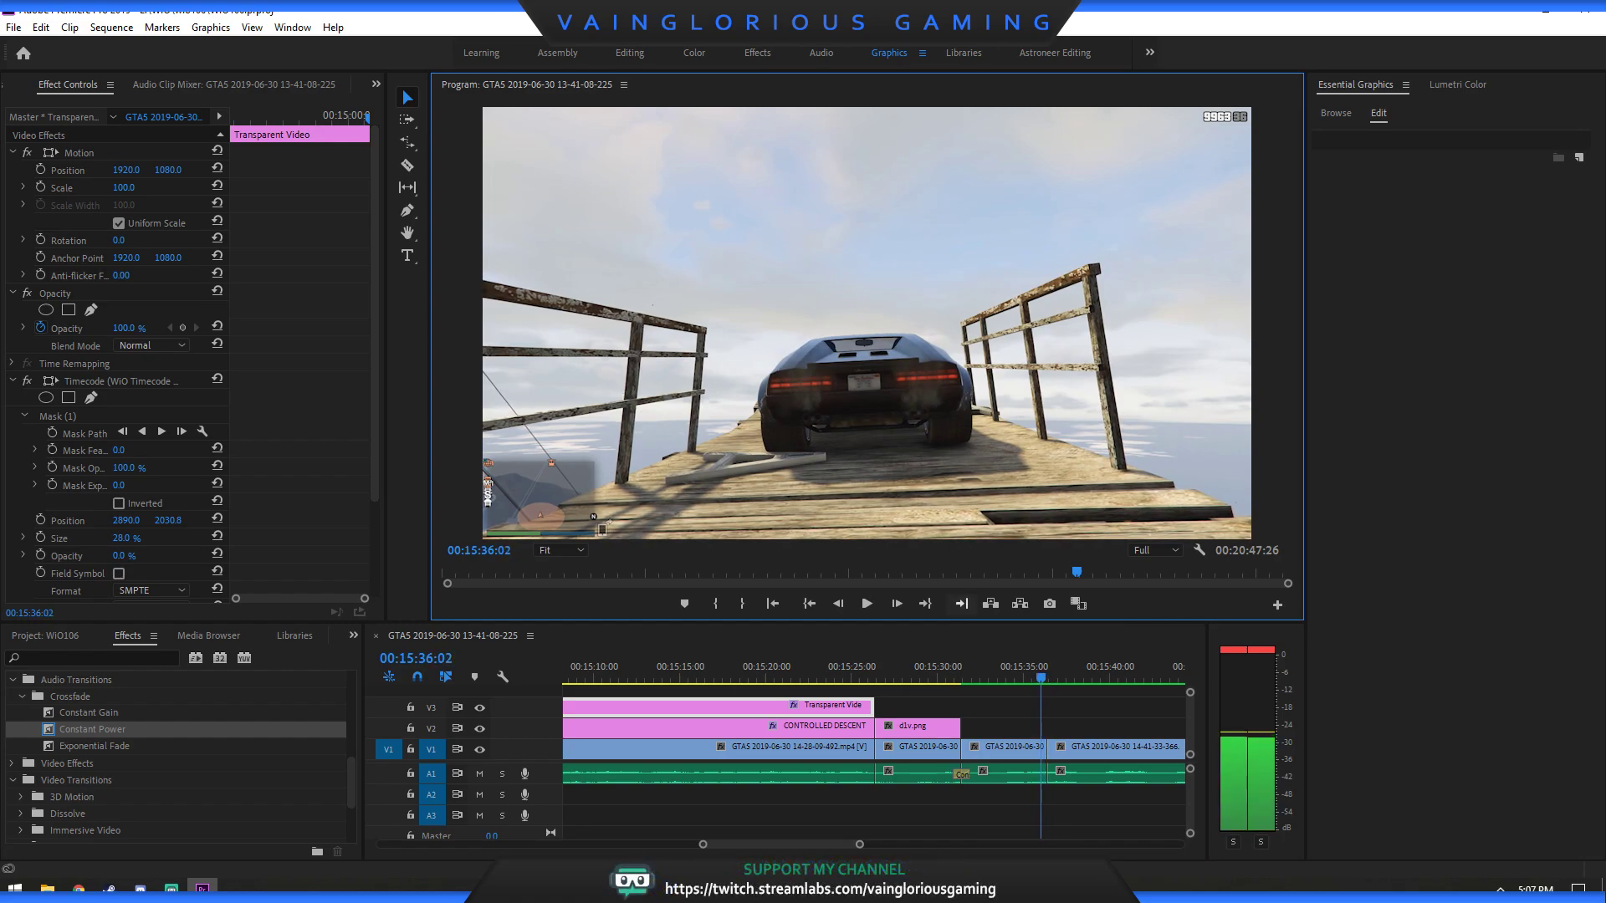
{"action": "left_click", "coordinate": [1336, 113]}
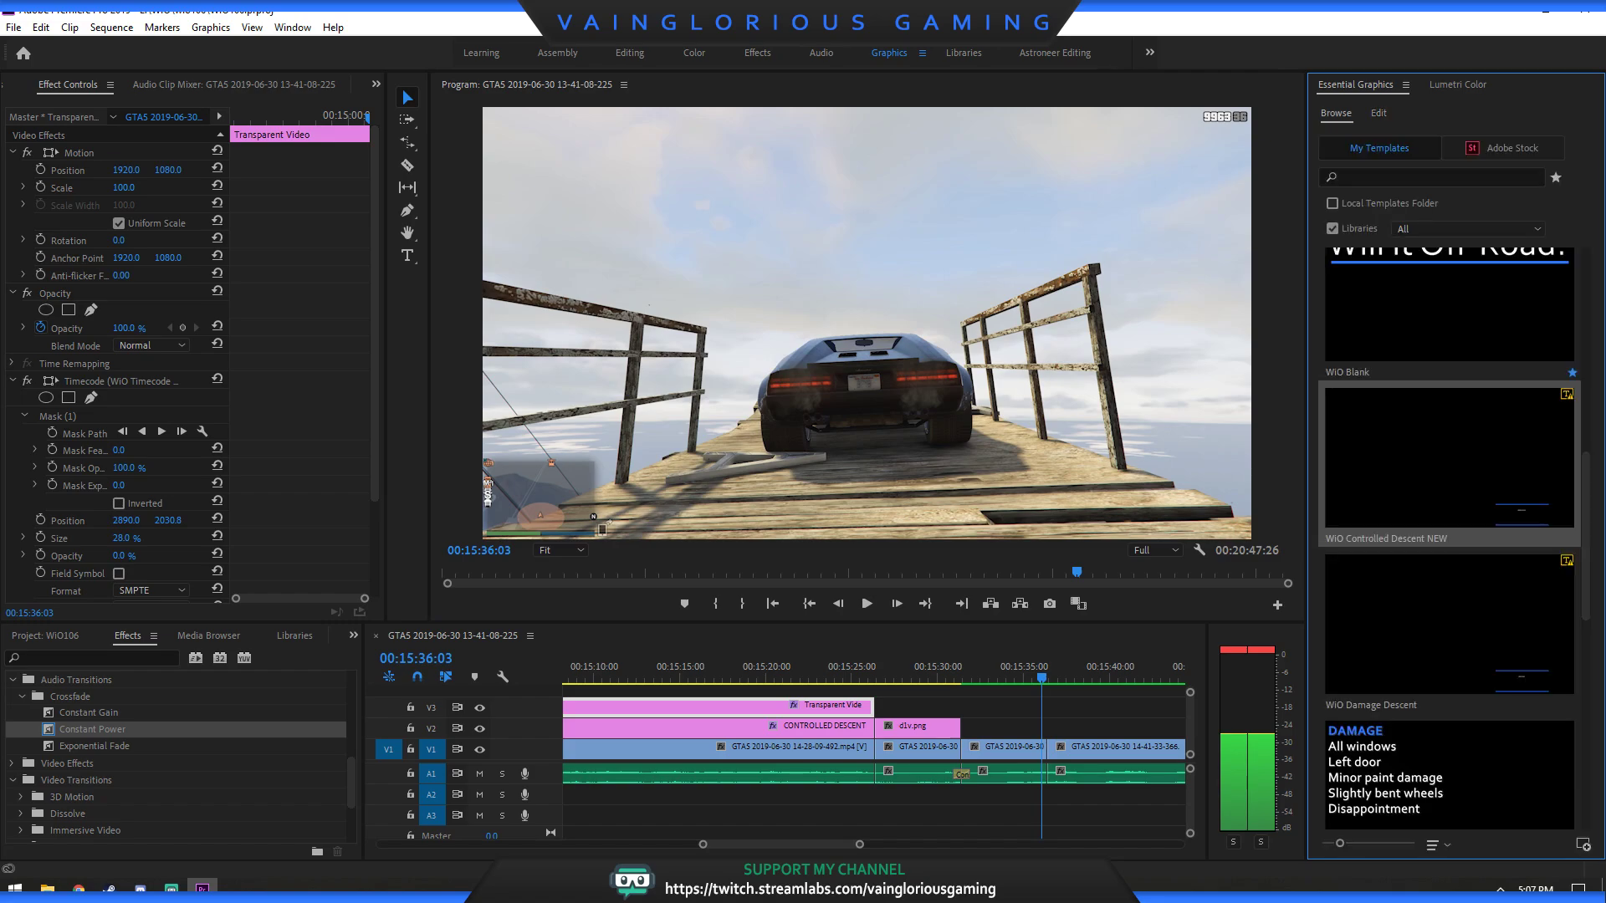
{"action": "left_click_drag", "start_coordinate": [1449, 623], "coordinate": [1087, 726]}
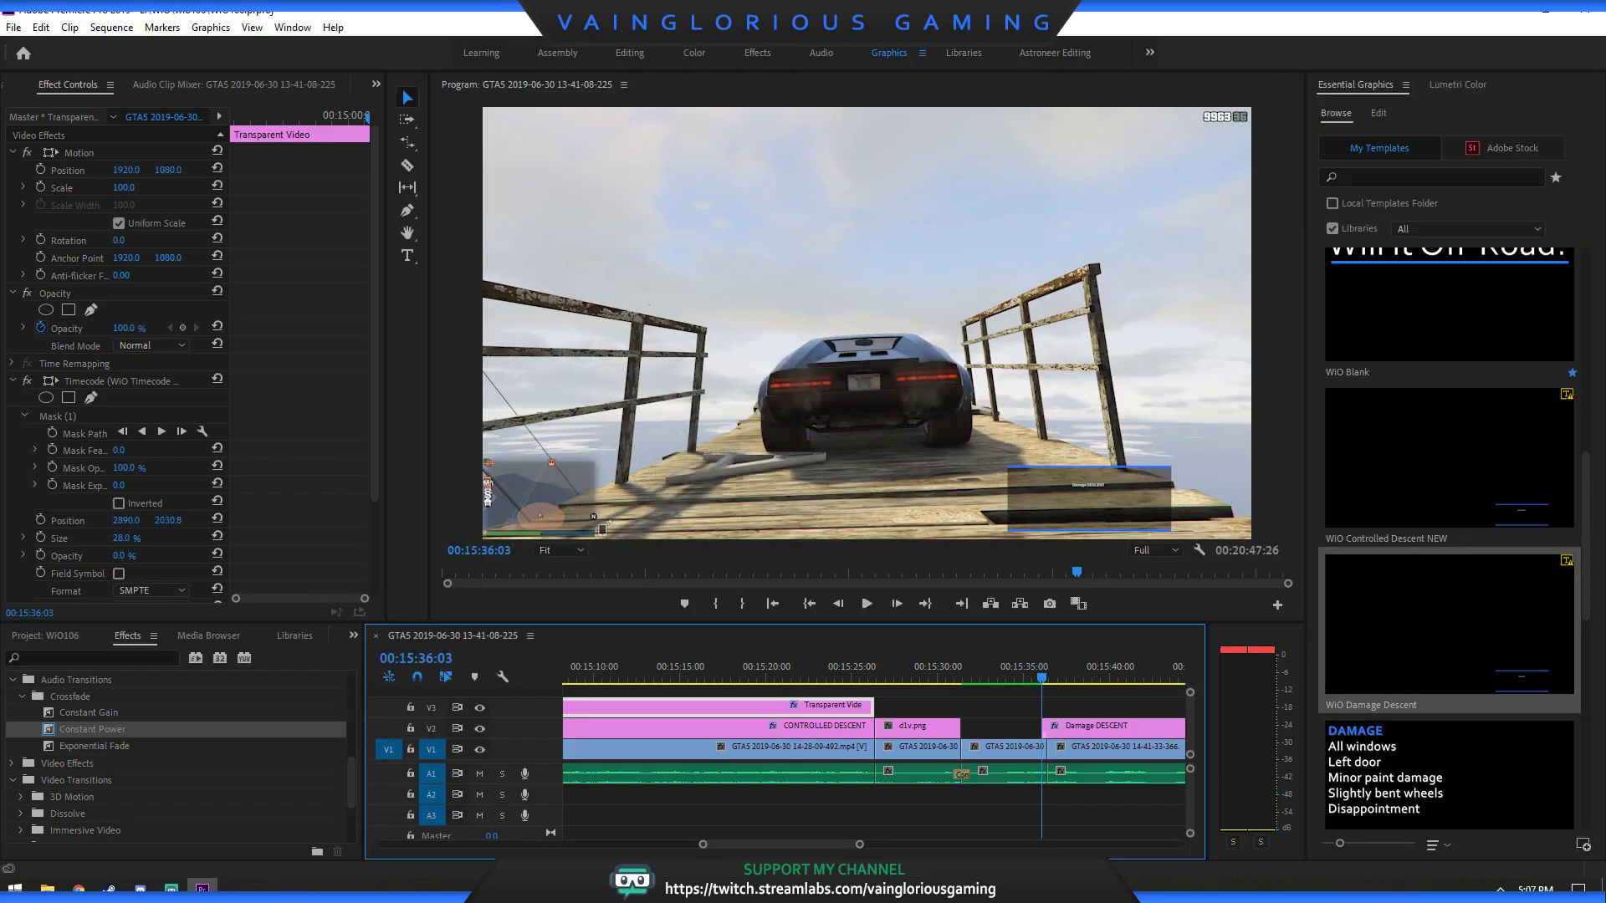
Place Transparent Video on V3 from the 00:15:36:23 cut and end both it and the Damage DESCENT clip at the next footage cut.
{"action": "left_click", "coordinate": [44, 635]}
{"action": "left_click", "coordinate": [94, 748]}
{"action": "left_click_drag", "start_coordinate": [117, 789], "coordinate": [1054, 708]}
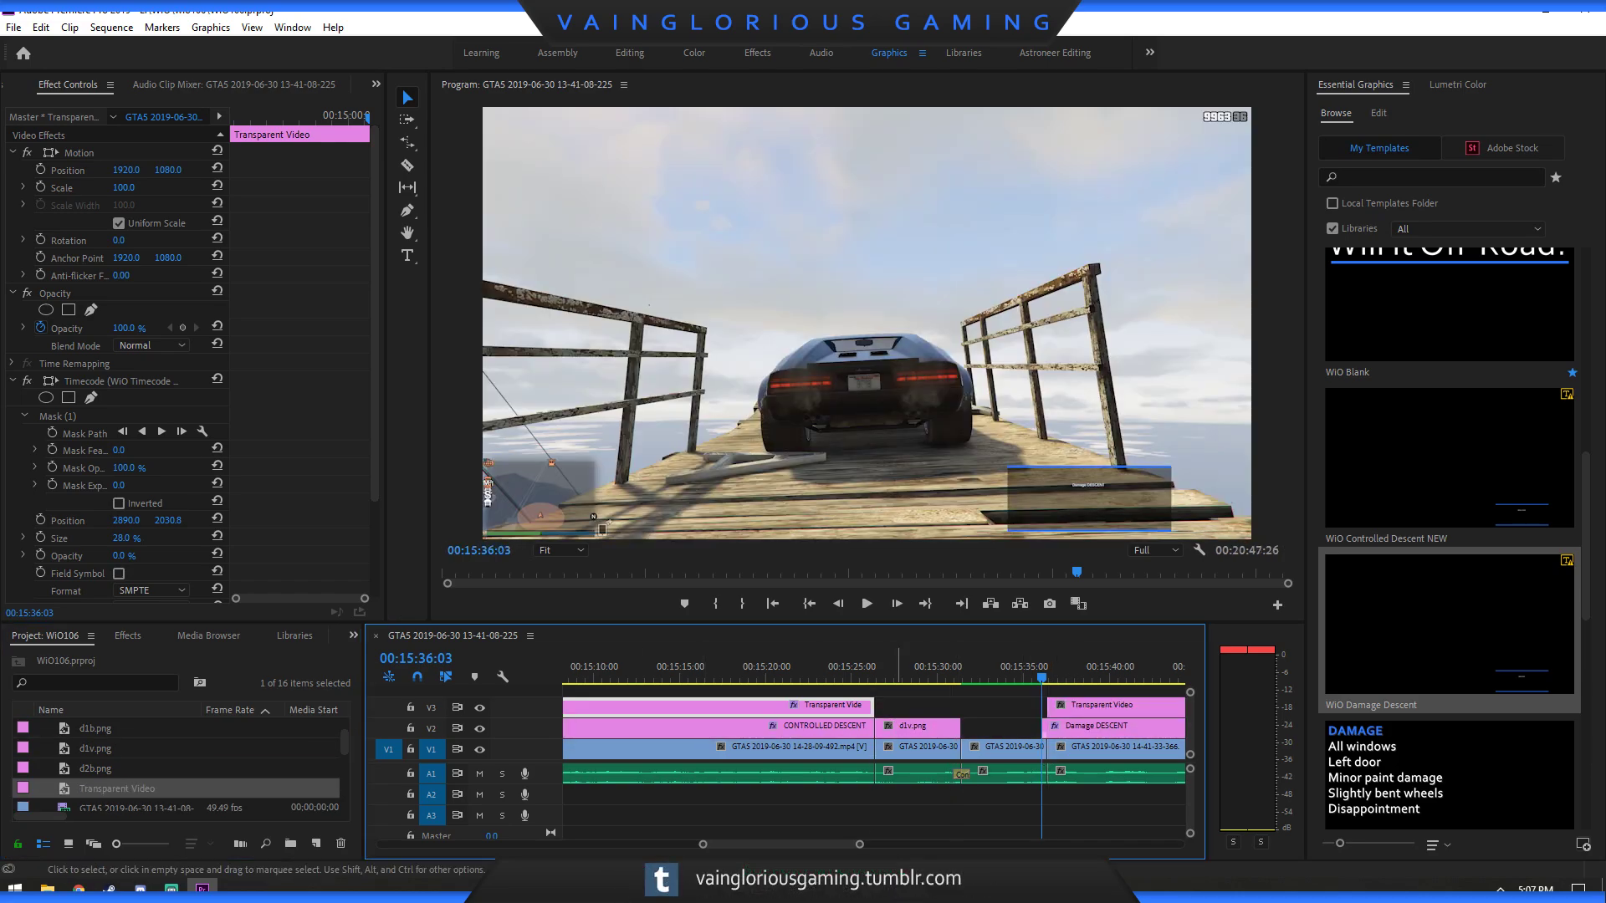
{"action": "key", "text": "minus"}
{"action": "key", "text": "minus"}
{"action": "key", "text": "minus"}
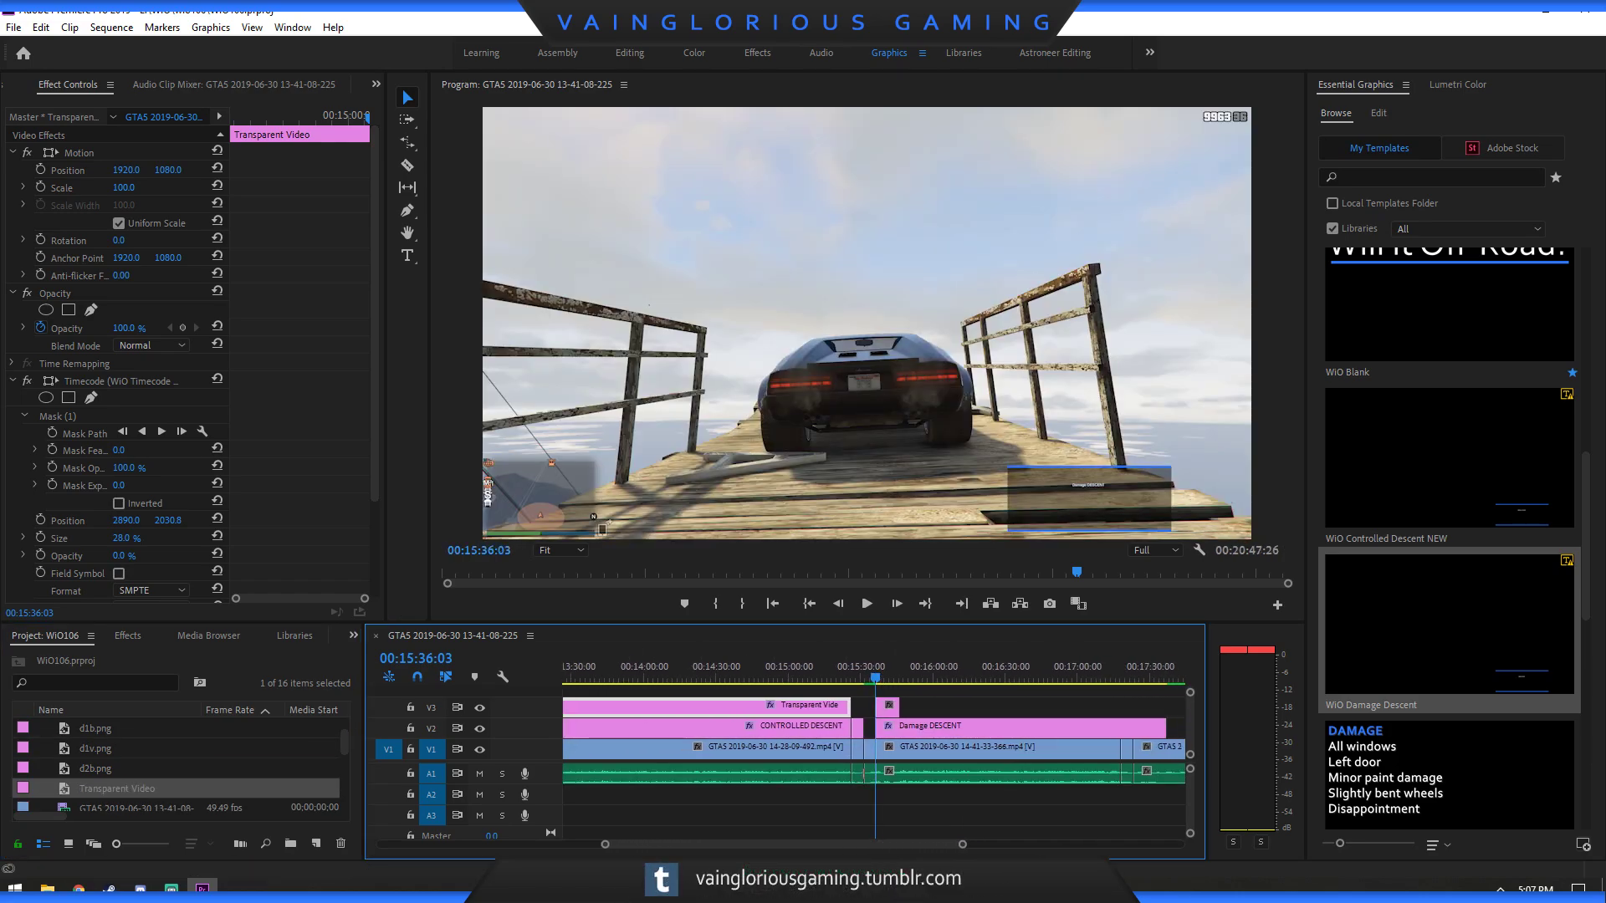
{"action": "left_click_drag", "start_coordinate": [1165, 728], "coordinate": [1120, 727]}
{"action": "left_click_drag", "start_coordinate": [899, 706], "coordinate": [1119, 706]}
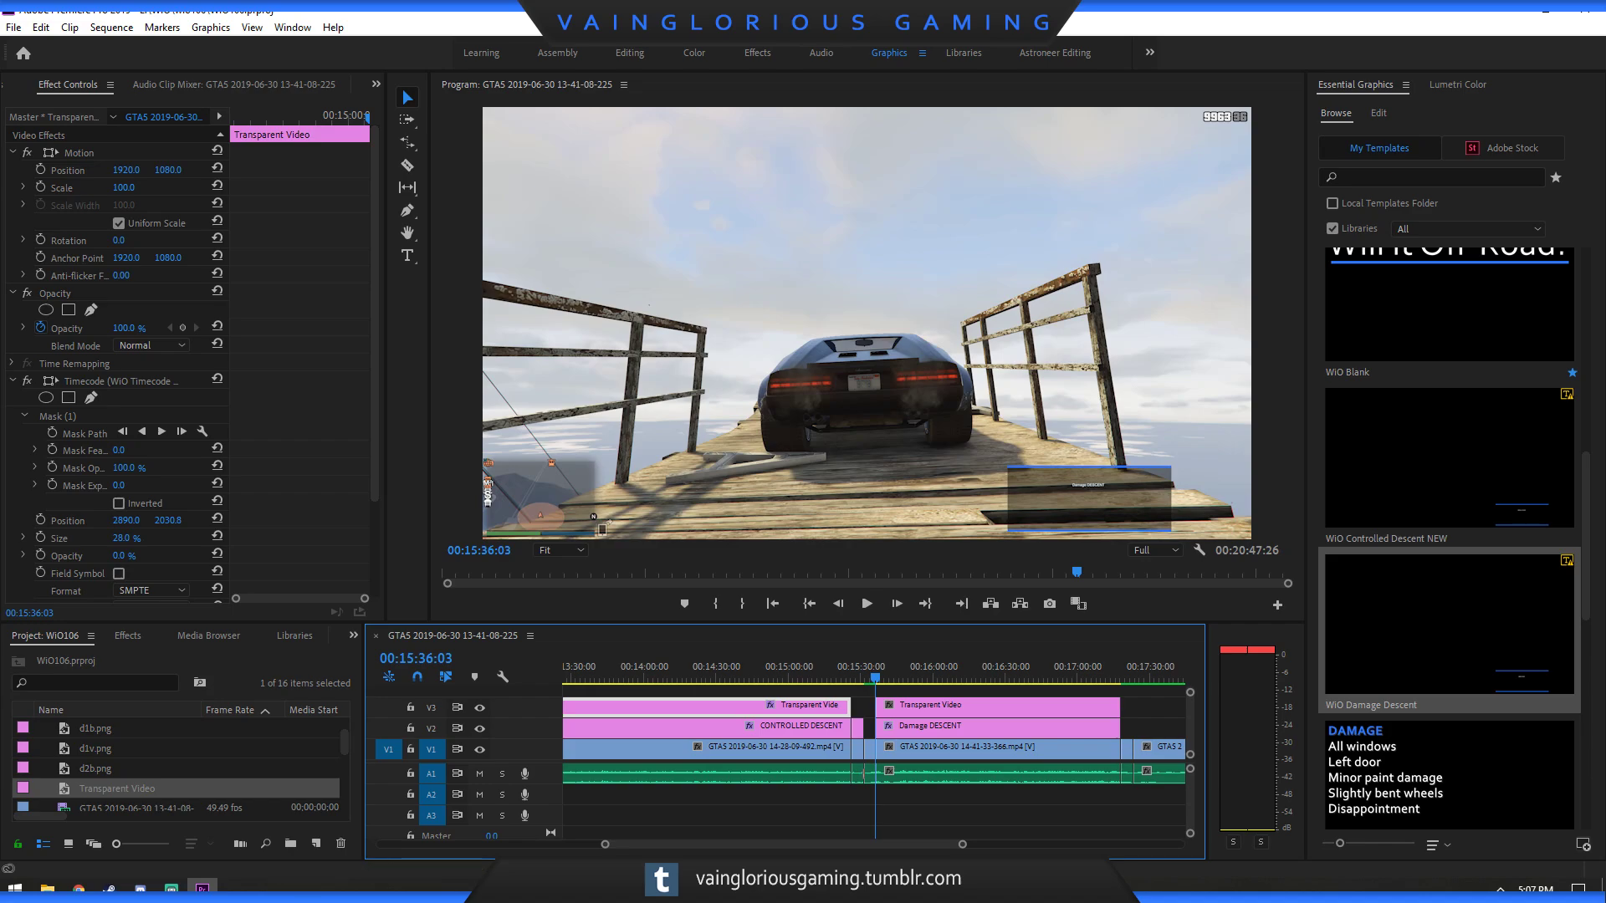
Set the Damage DESCENT text layer's font to Bebas Neue Regular and compare its settings with the CONTROLLED DESCENT layer.
{"action": "key", "text": "shift+7"}
{"action": "left_click", "coordinate": [996, 727]}
{"action": "left_click", "coordinate": [1415, 157]}
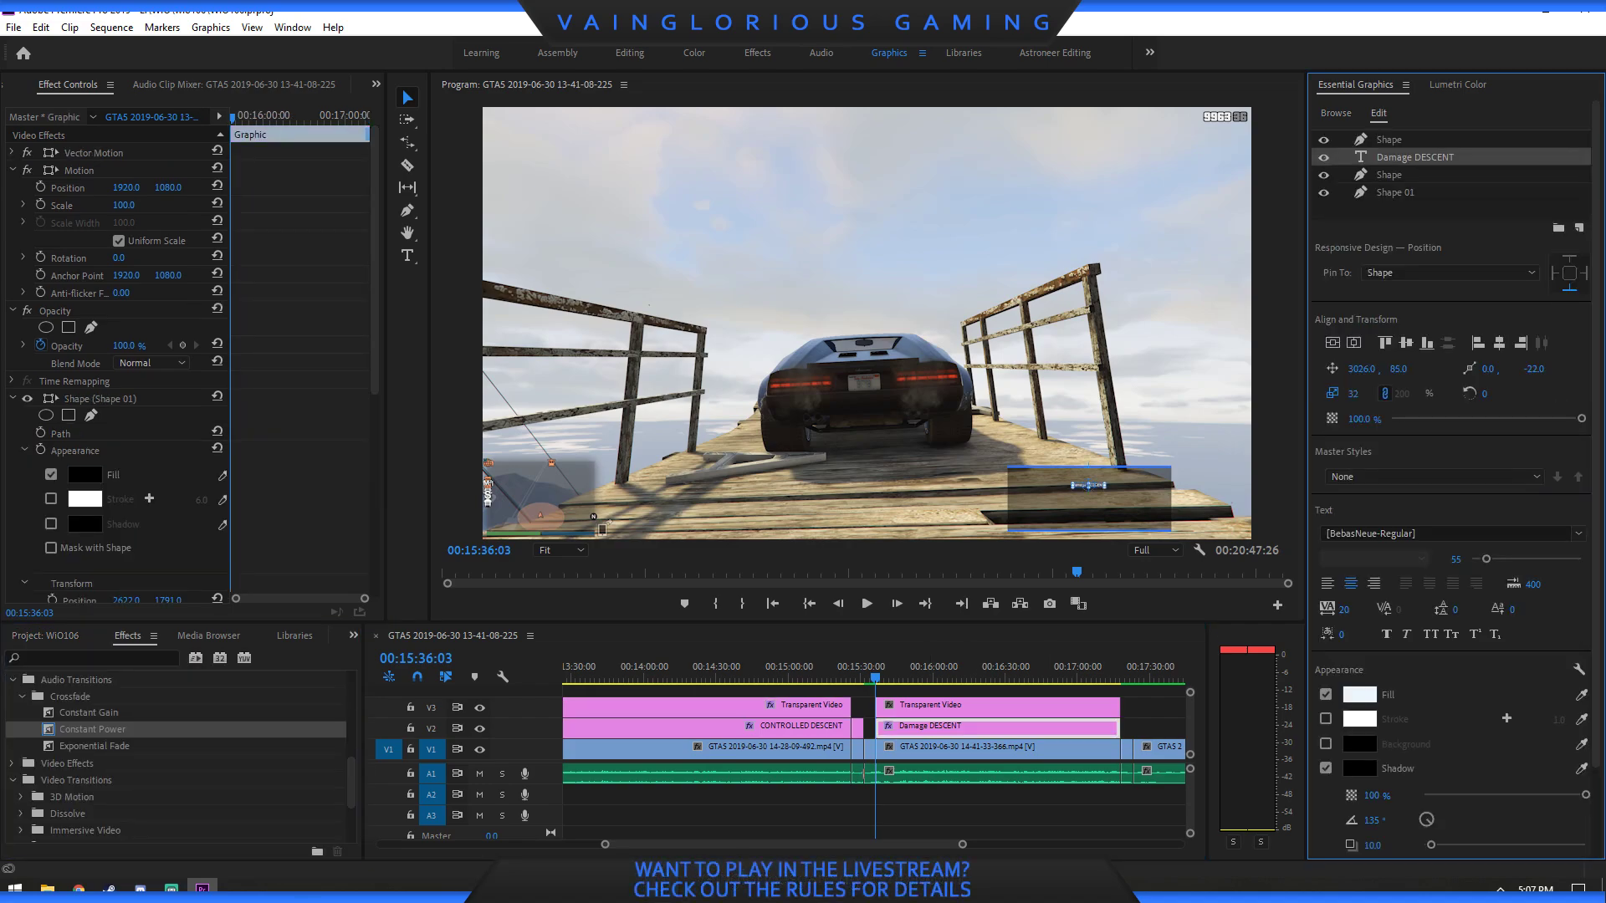
{"action": "left_click", "coordinate": [1577, 534]}
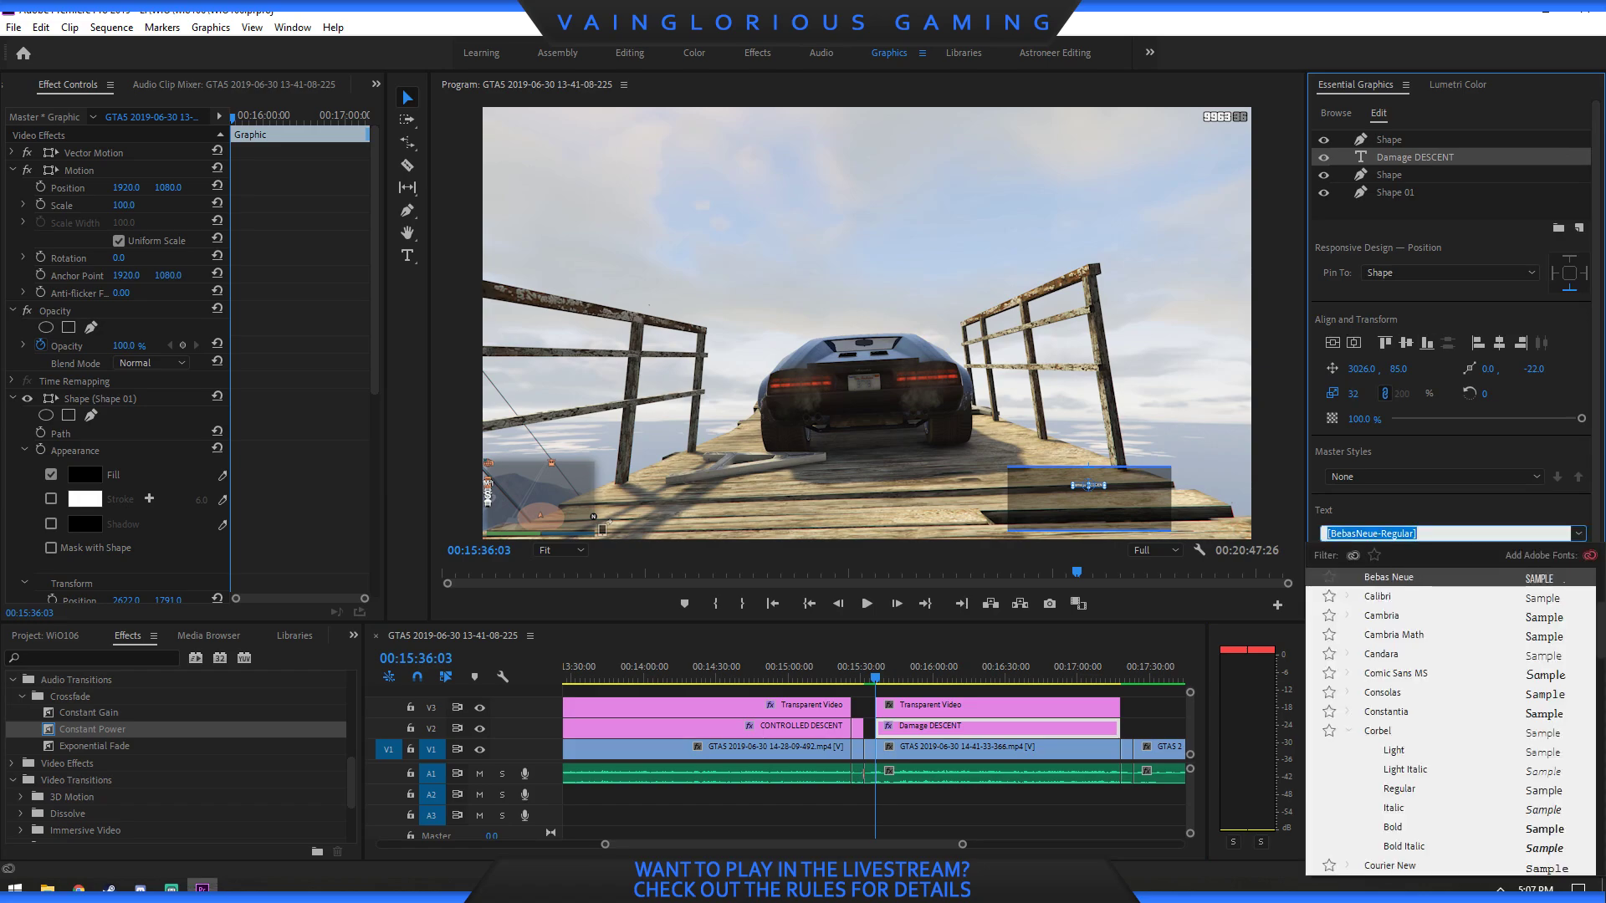
{"action": "left_click", "coordinate": [1562, 579]}
{"action": "left_click", "coordinate": [789, 728]}
{"action": "left_click", "coordinate": [1426, 157]}
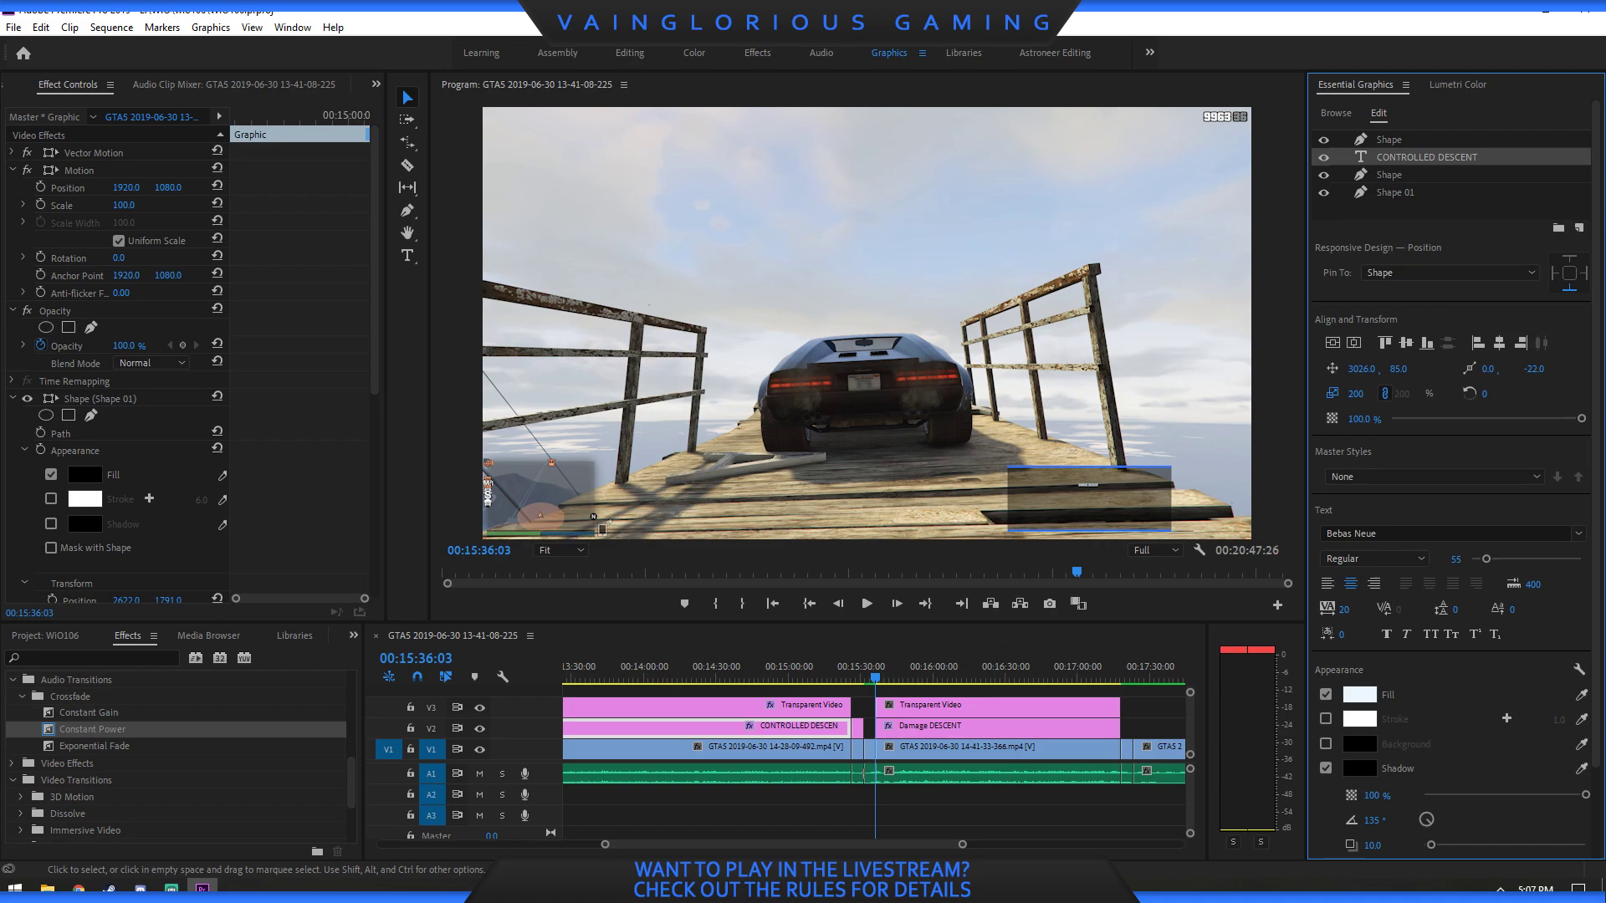
{"action": "left_click", "coordinate": [1019, 727]}
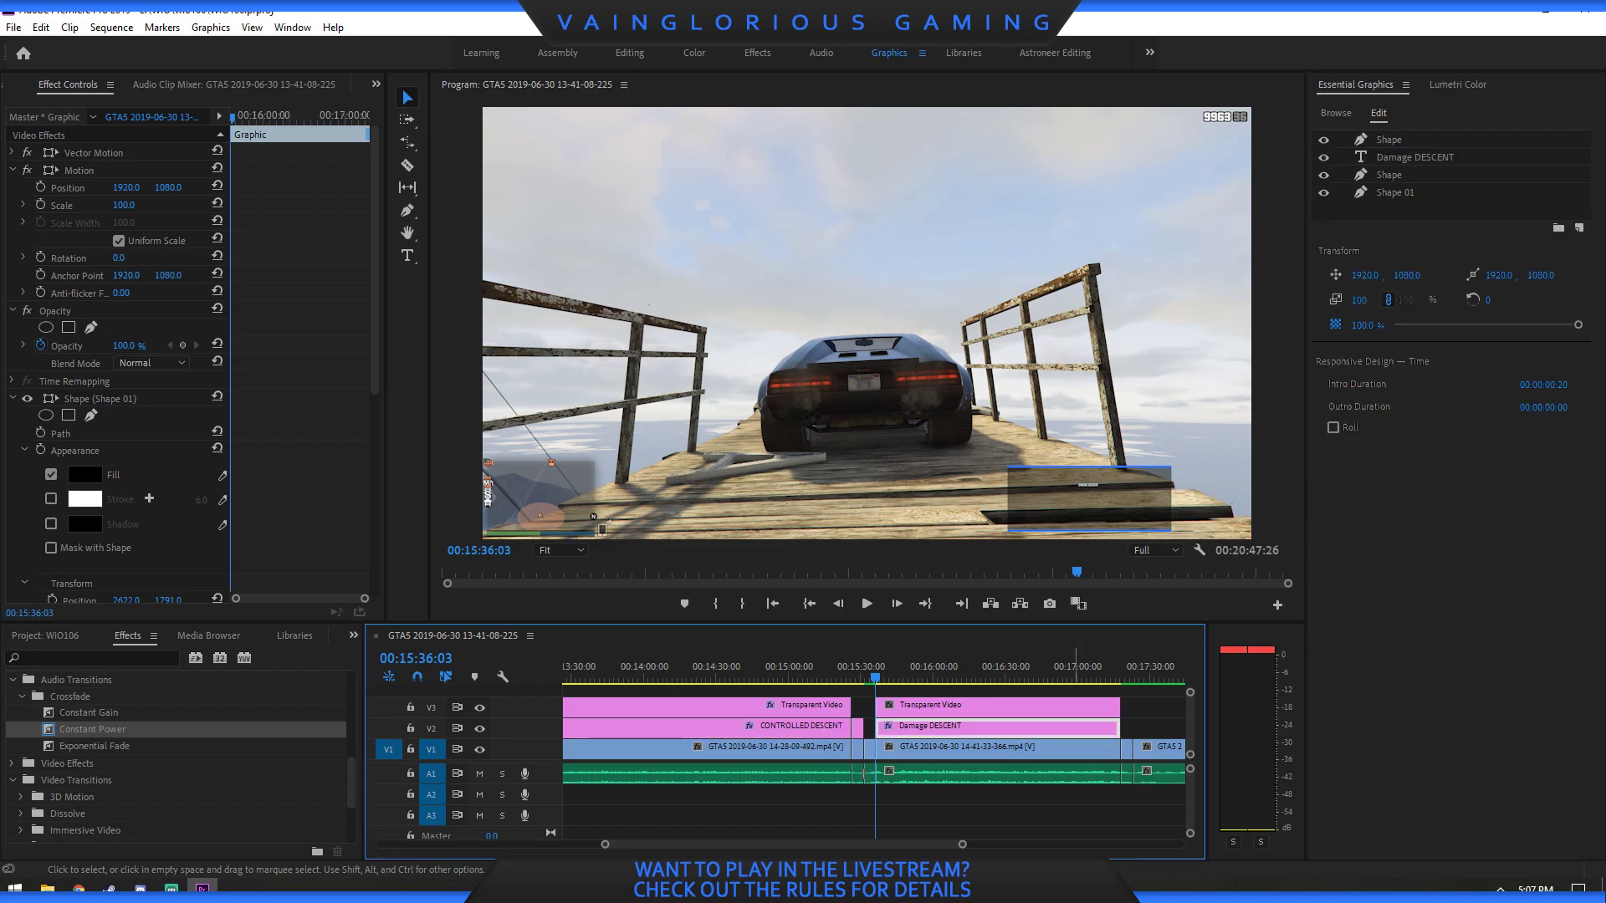
{"action": "left_click", "coordinate": [1426, 158]}
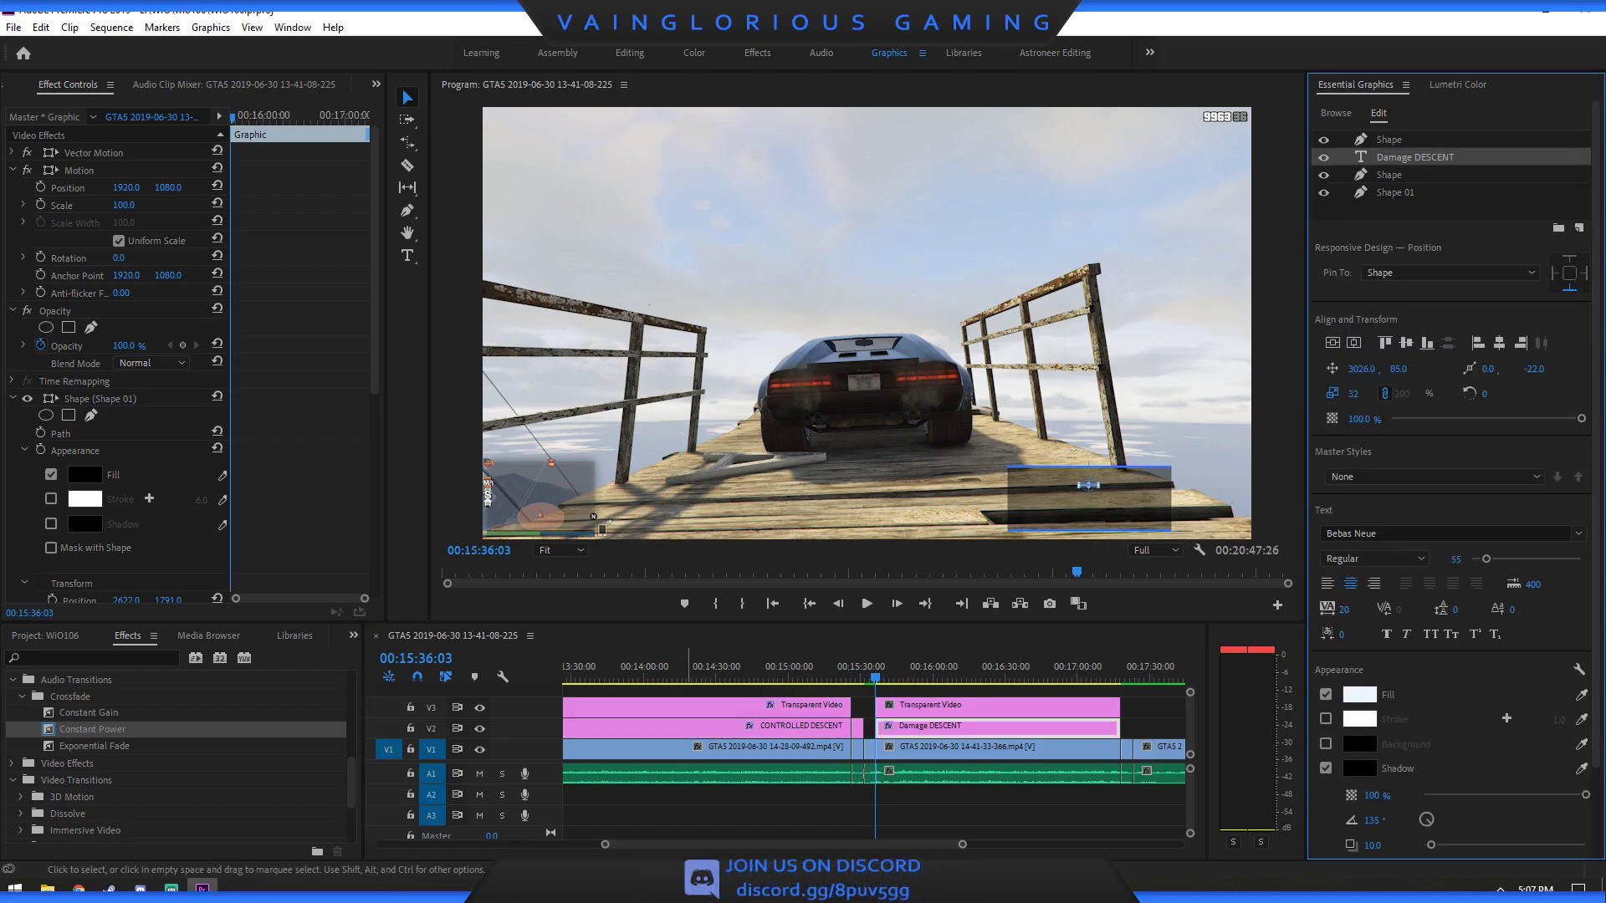
Apply the WiO Timecode Preset to the Transparent Video clip above Damage DESCENT, with the playhead at 00:16:23:57.
{"action": "left_click", "coordinate": [994, 707]}
{"action": "left_click", "coordinate": [990, 669]}
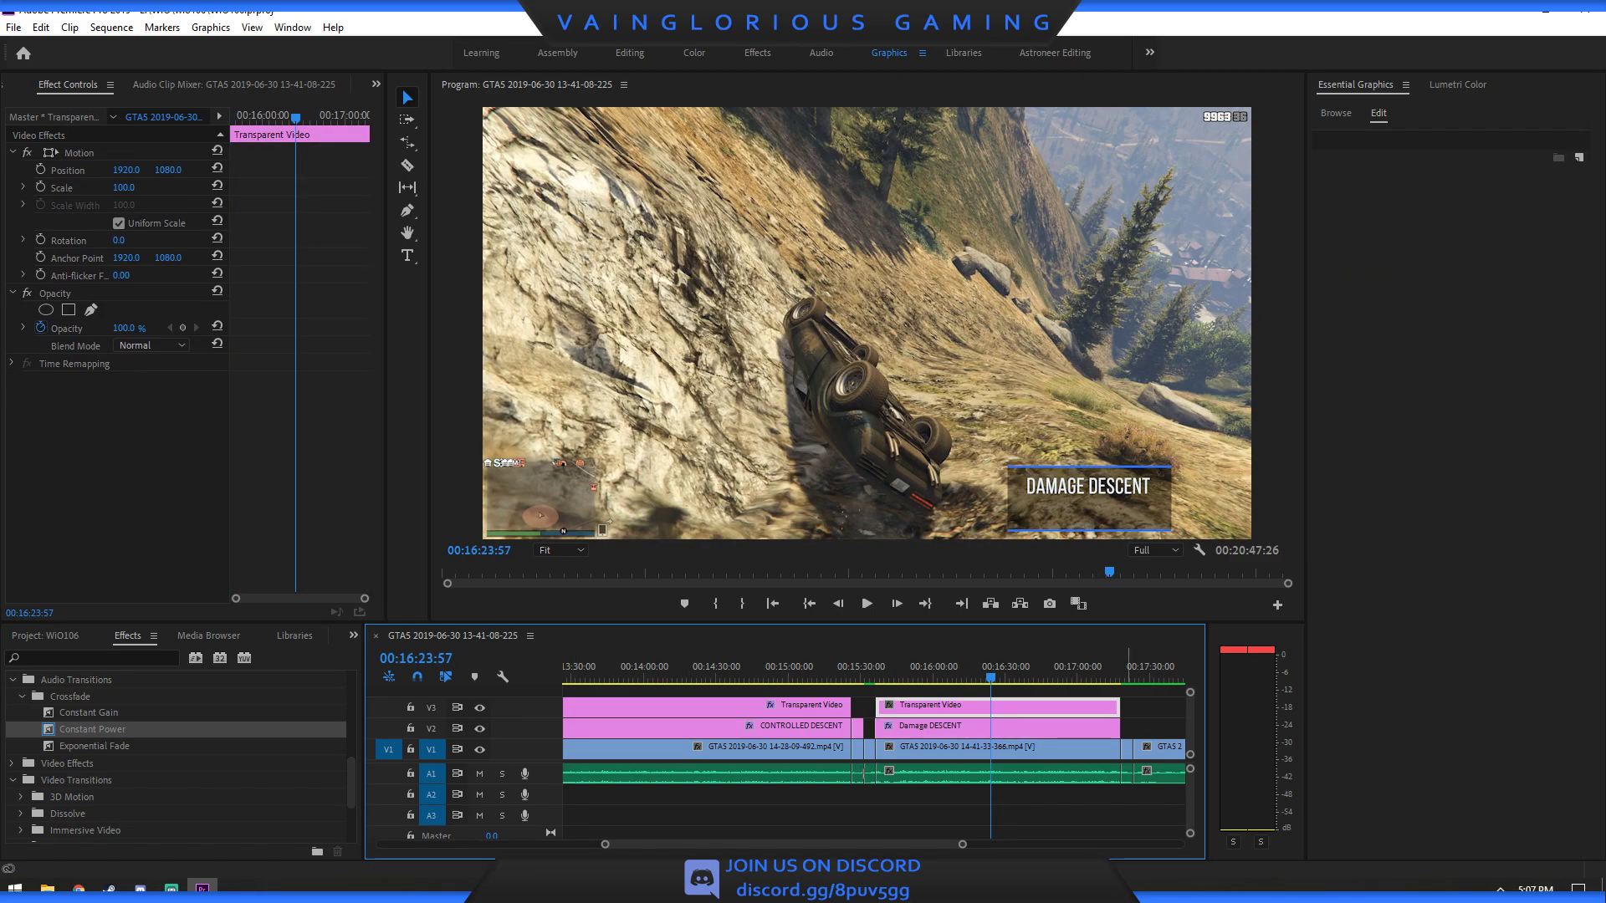
{"action": "scroll", "coordinate": [175, 753], "scroll_direction": "up", "scroll_amount": 8}
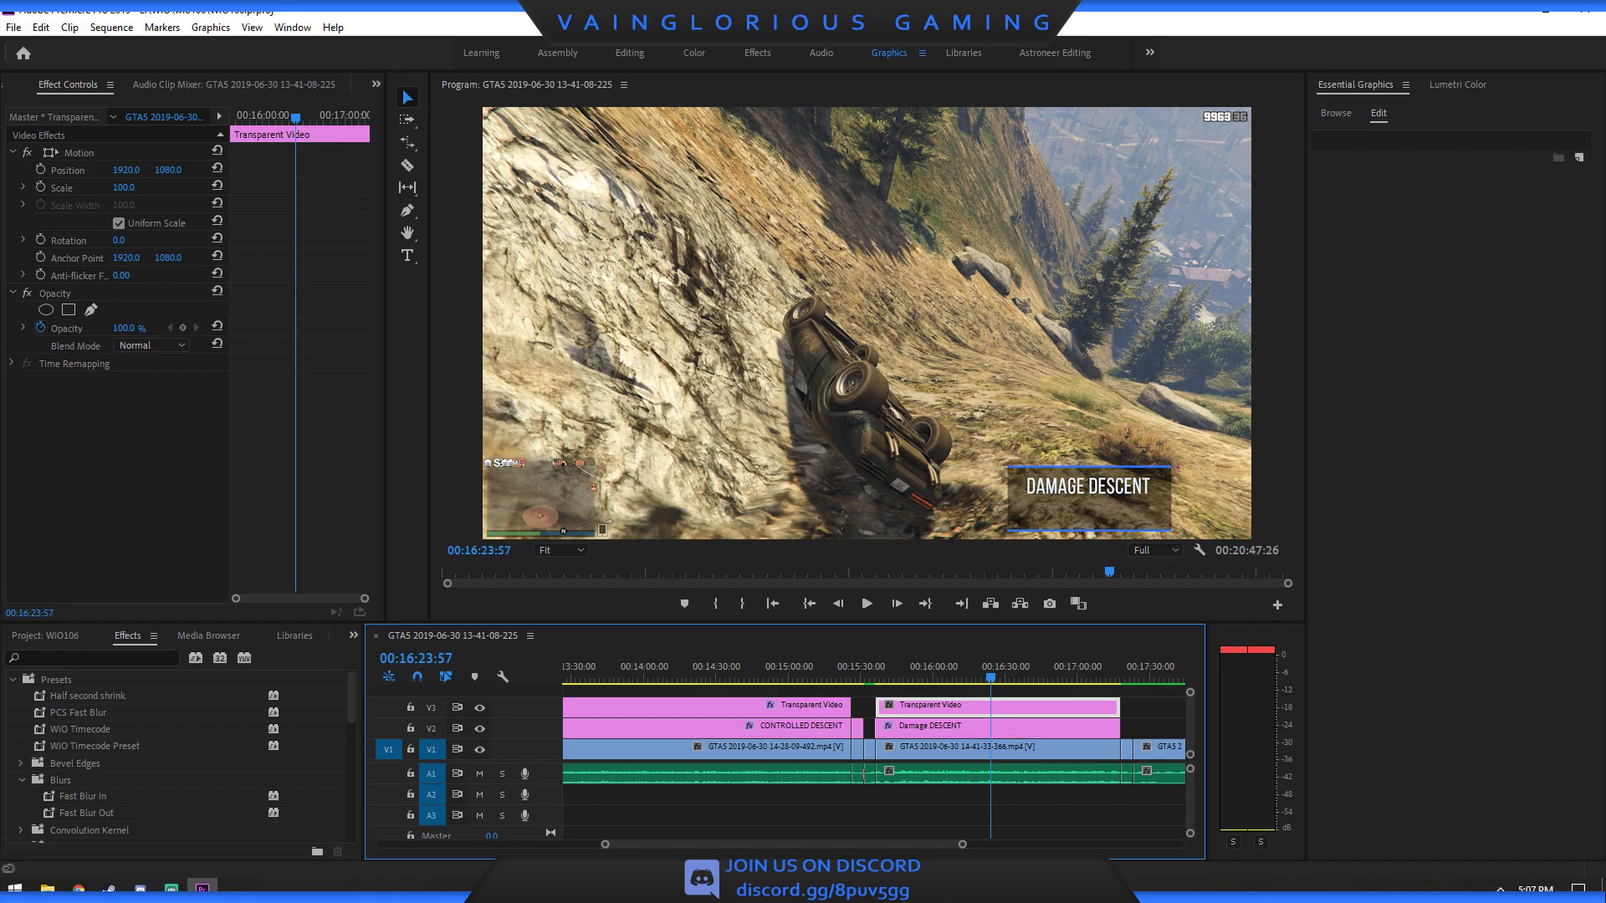
{"action": "left_click_drag", "start_coordinate": [80, 745], "coordinate": [942, 707]}
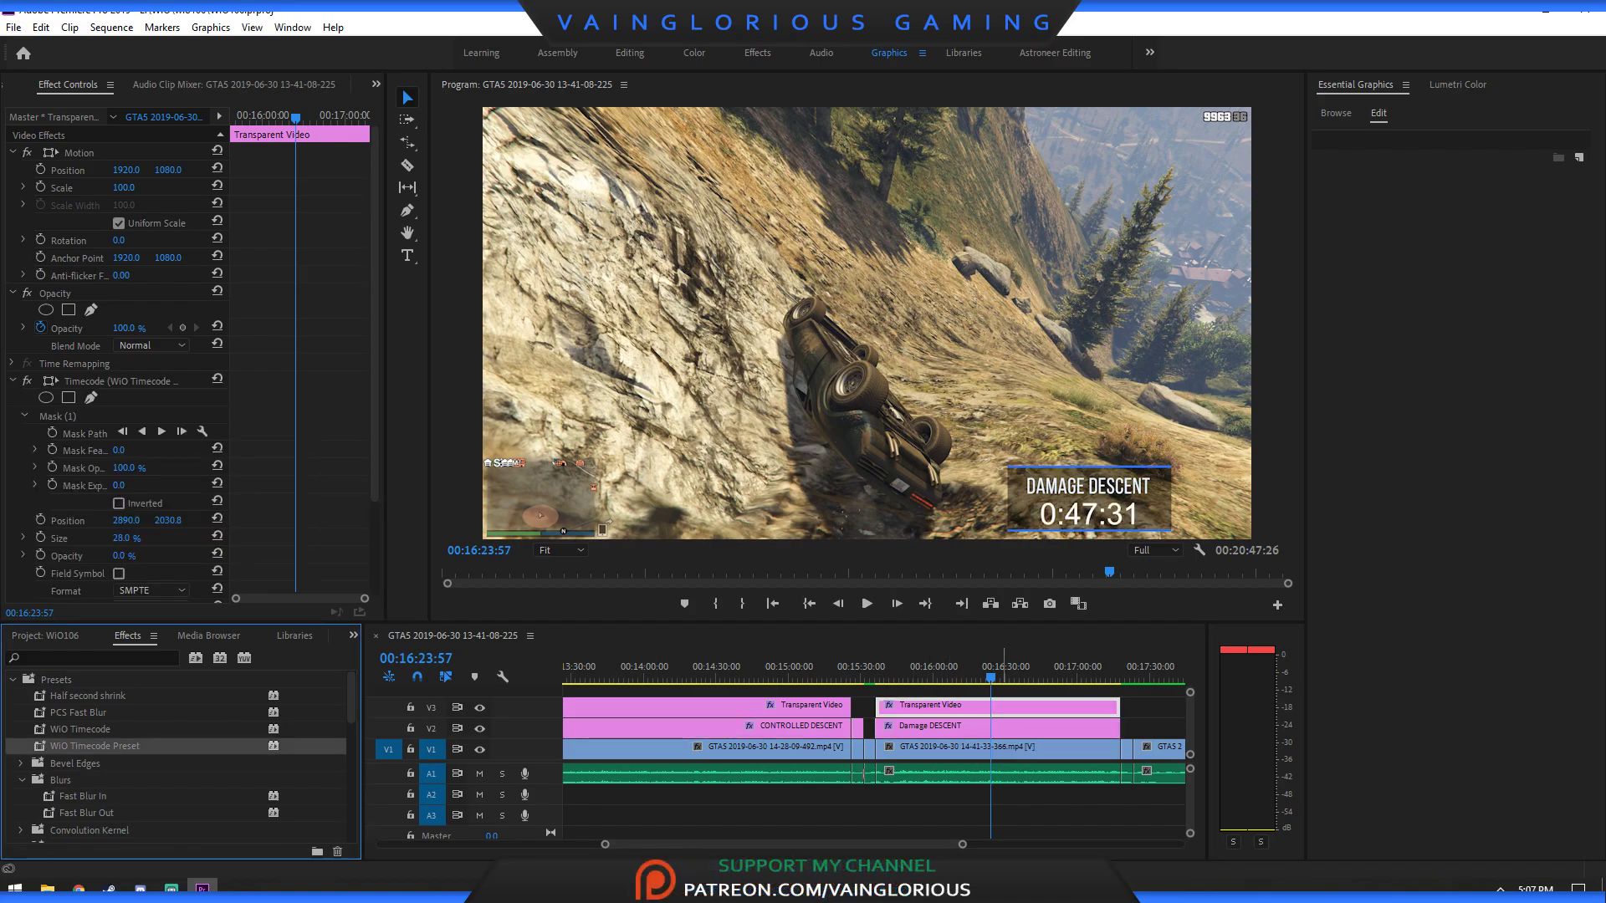
Play the damage descent section from 00:16:23:57 to check its label and timer, stepping back through the last frames.
{"action": "key", "text": "space"}
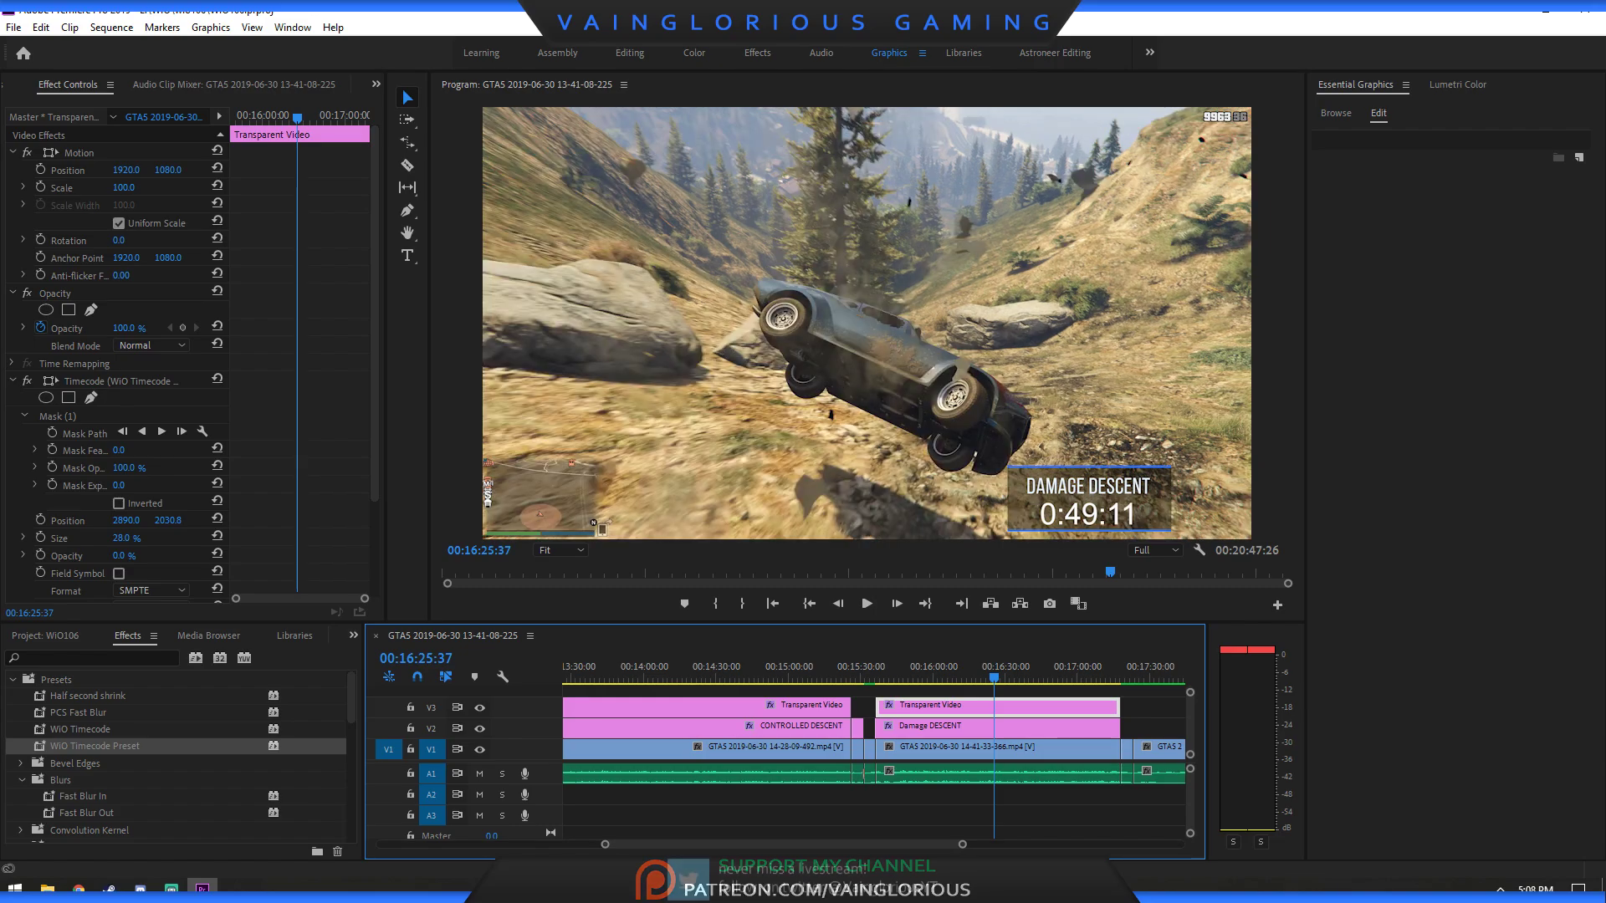
{"action": "key", "text": "Left"}
{"action": "key", "text": "Left"}
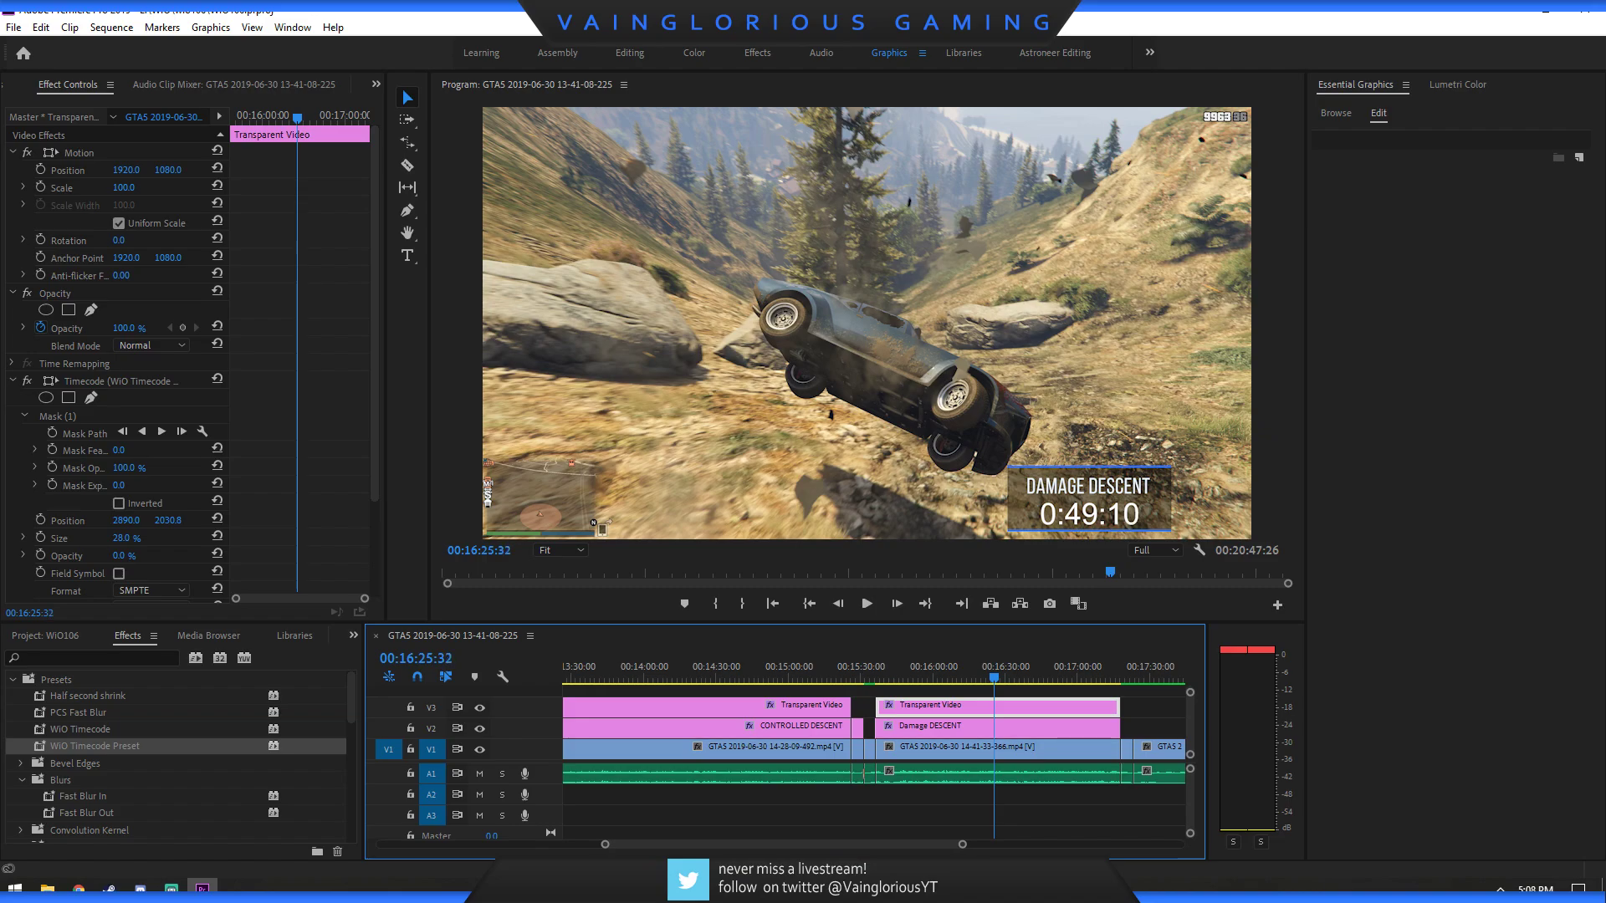
{"action": "key", "text": "Left"}
{"action": "key", "text": "Left"}
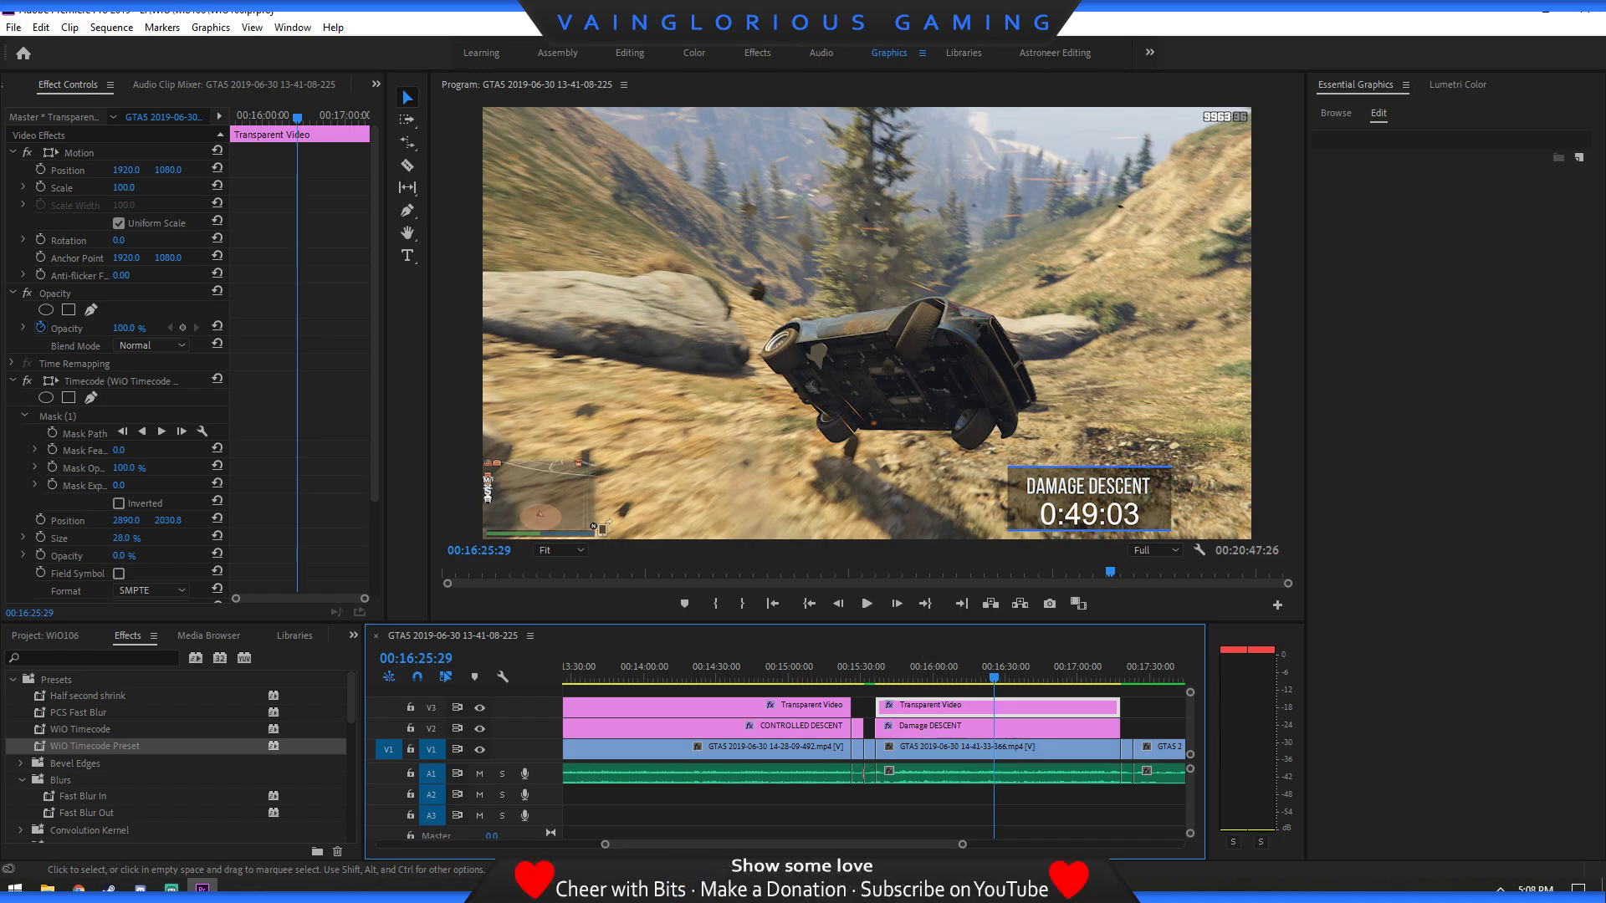
Hide the V1 footage and put the playhead on the last frame of the Damage DESCENT clip, 00:17:18:01.
{"action": "left_click", "coordinate": [961, 603]}
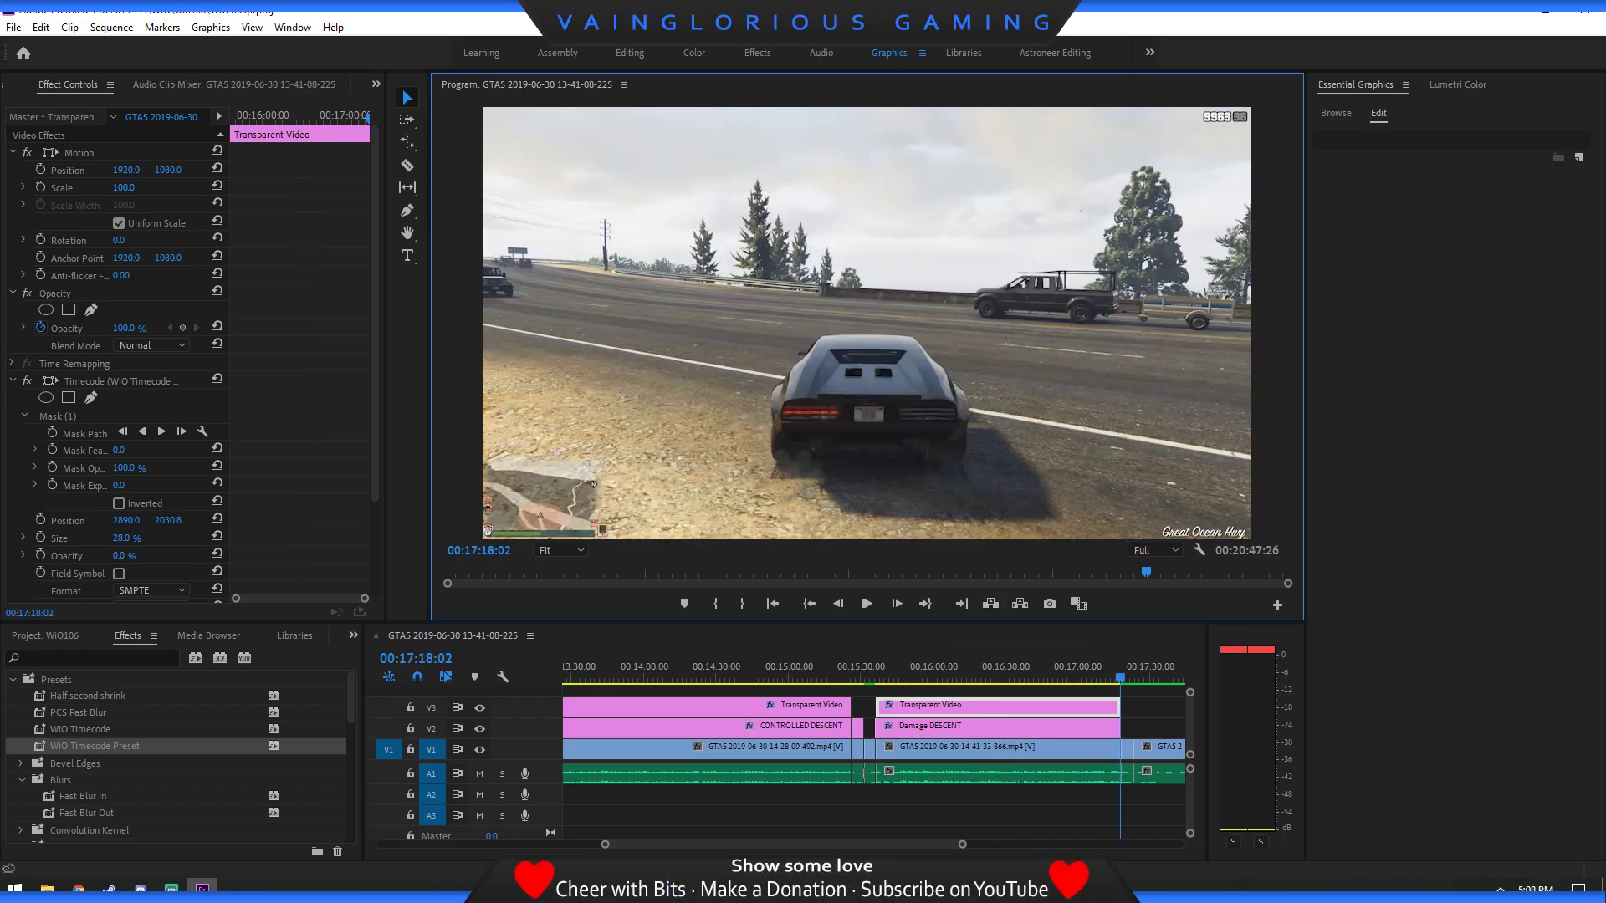
{"action": "key", "text": "shift+3"}
{"action": "key", "text": "equal"}
{"action": "key", "text": "equal"}
{"action": "key", "text": "equal"}
{"action": "key", "text": "equal"}
{"action": "key", "text": "minus"}
{"action": "key", "text": "minus"}
{"action": "key", "text": "minus"}
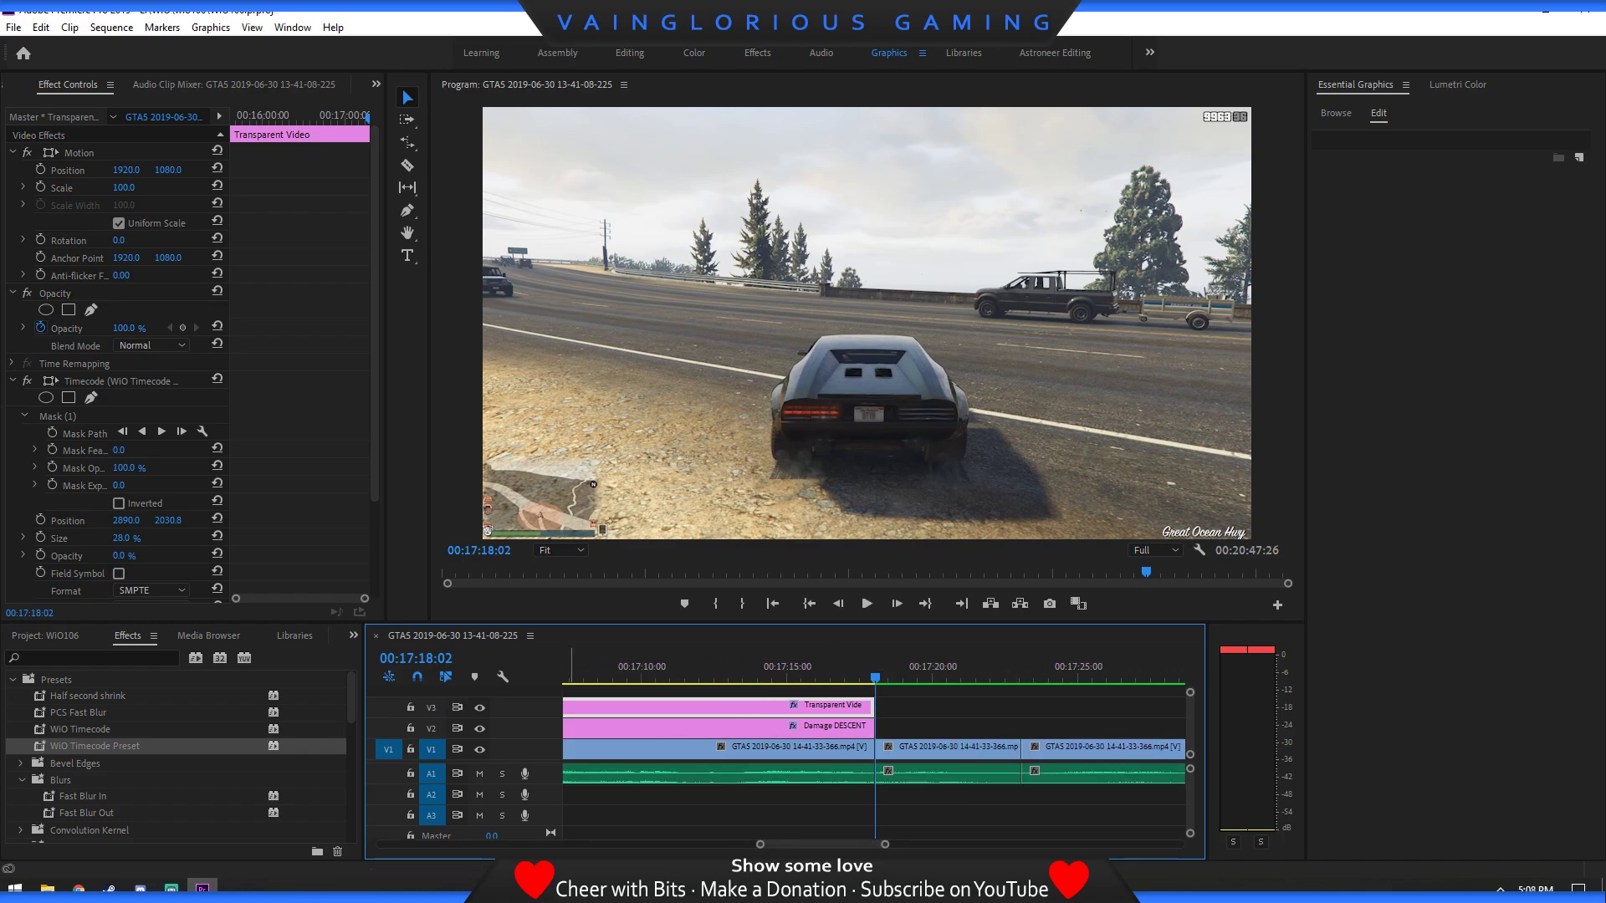
{"action": "left_click", "coordinate": [479, 750]}
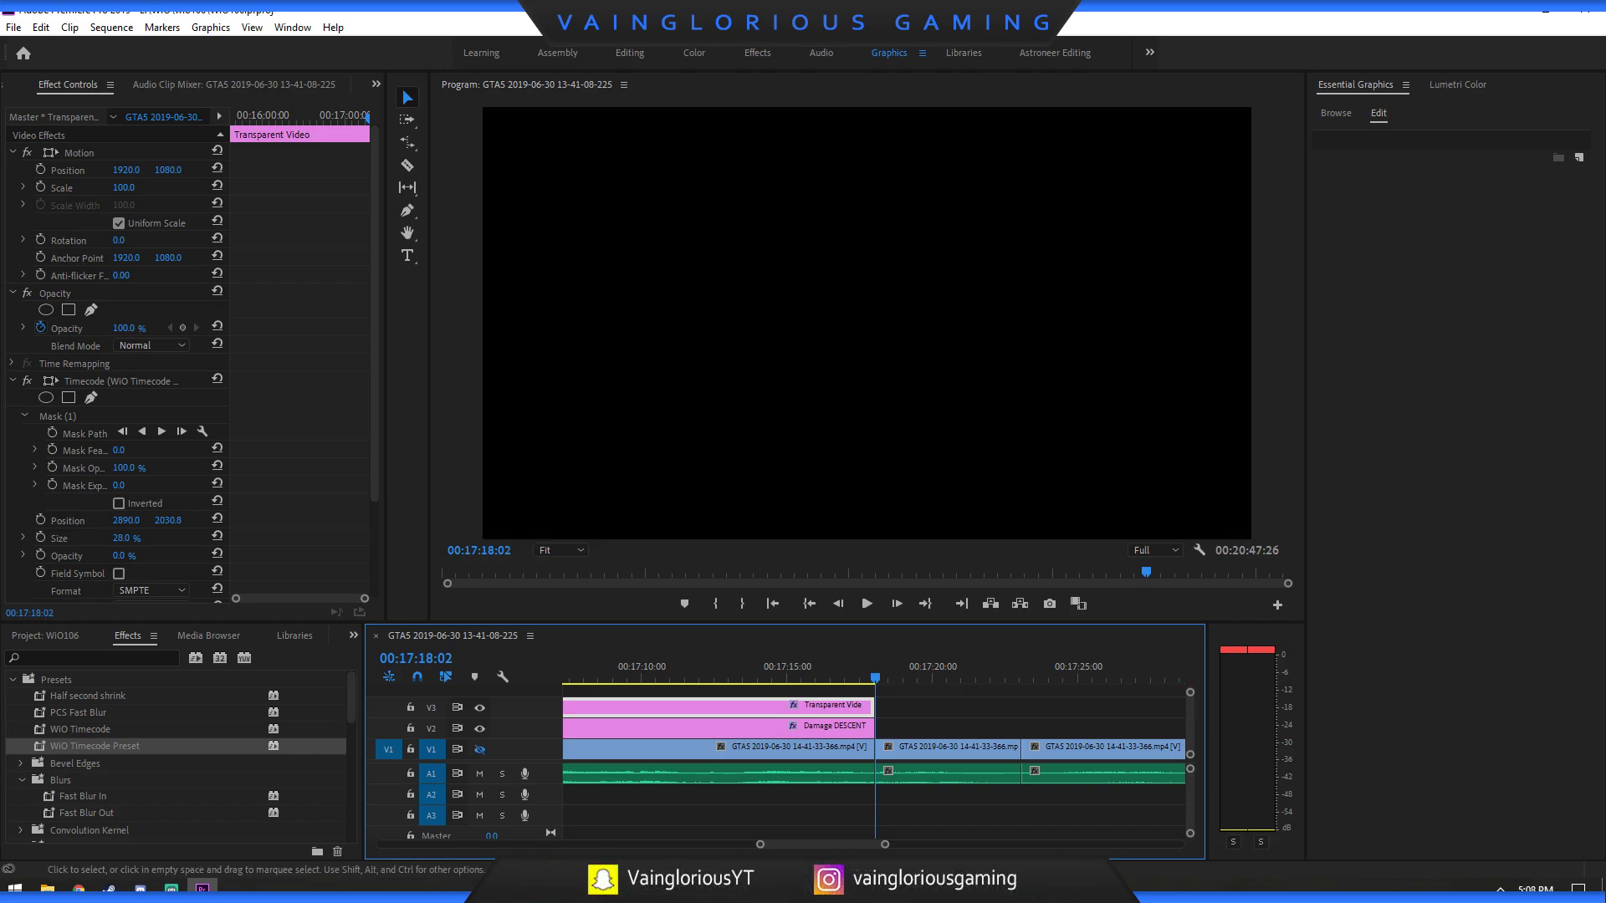
{"action": "key", "text": "Left"}
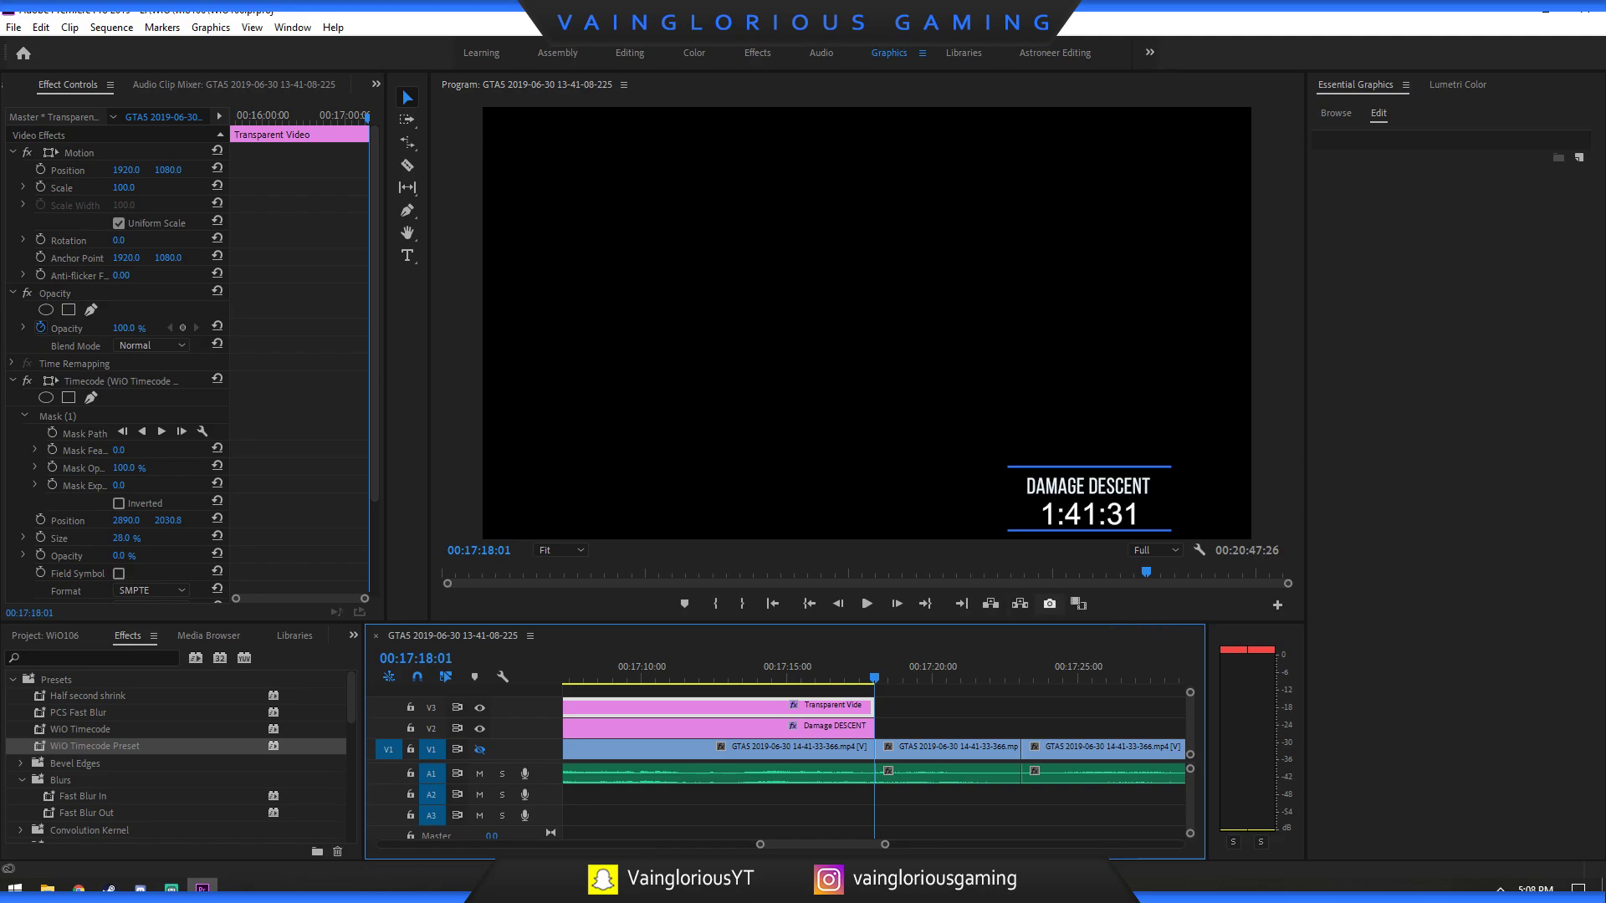
Export the current frame as a PNG named d2v and import it into the project.
{"action": "key", "text": "ctrl+shift+e"}
{"action": "type", "text": "d2v"}
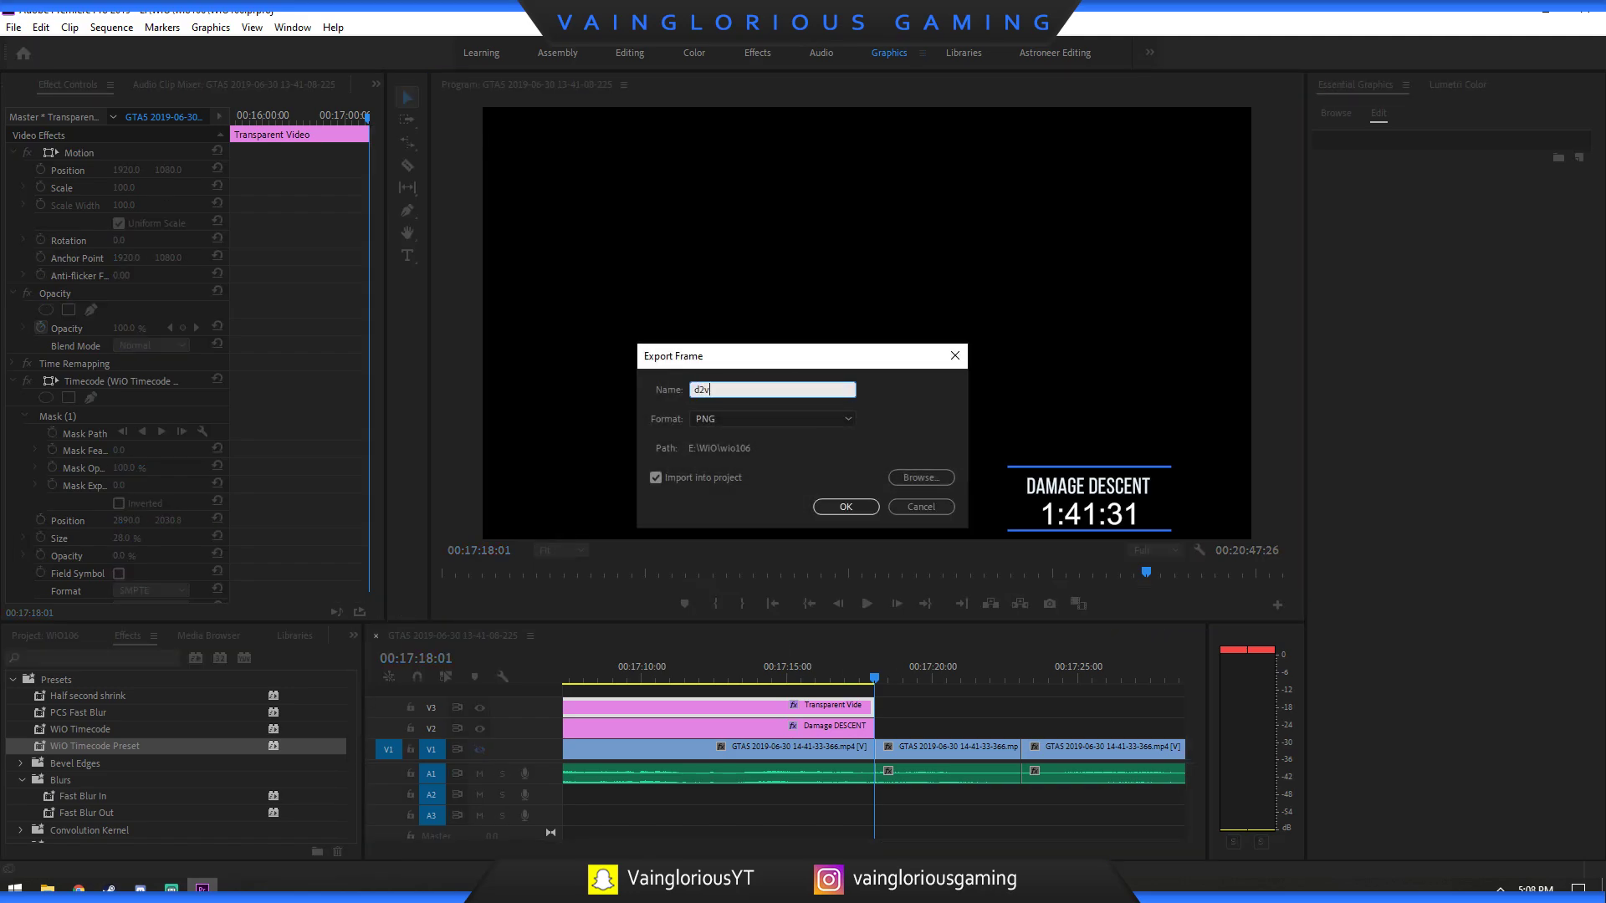
{"action": "key", "text": "Return"}
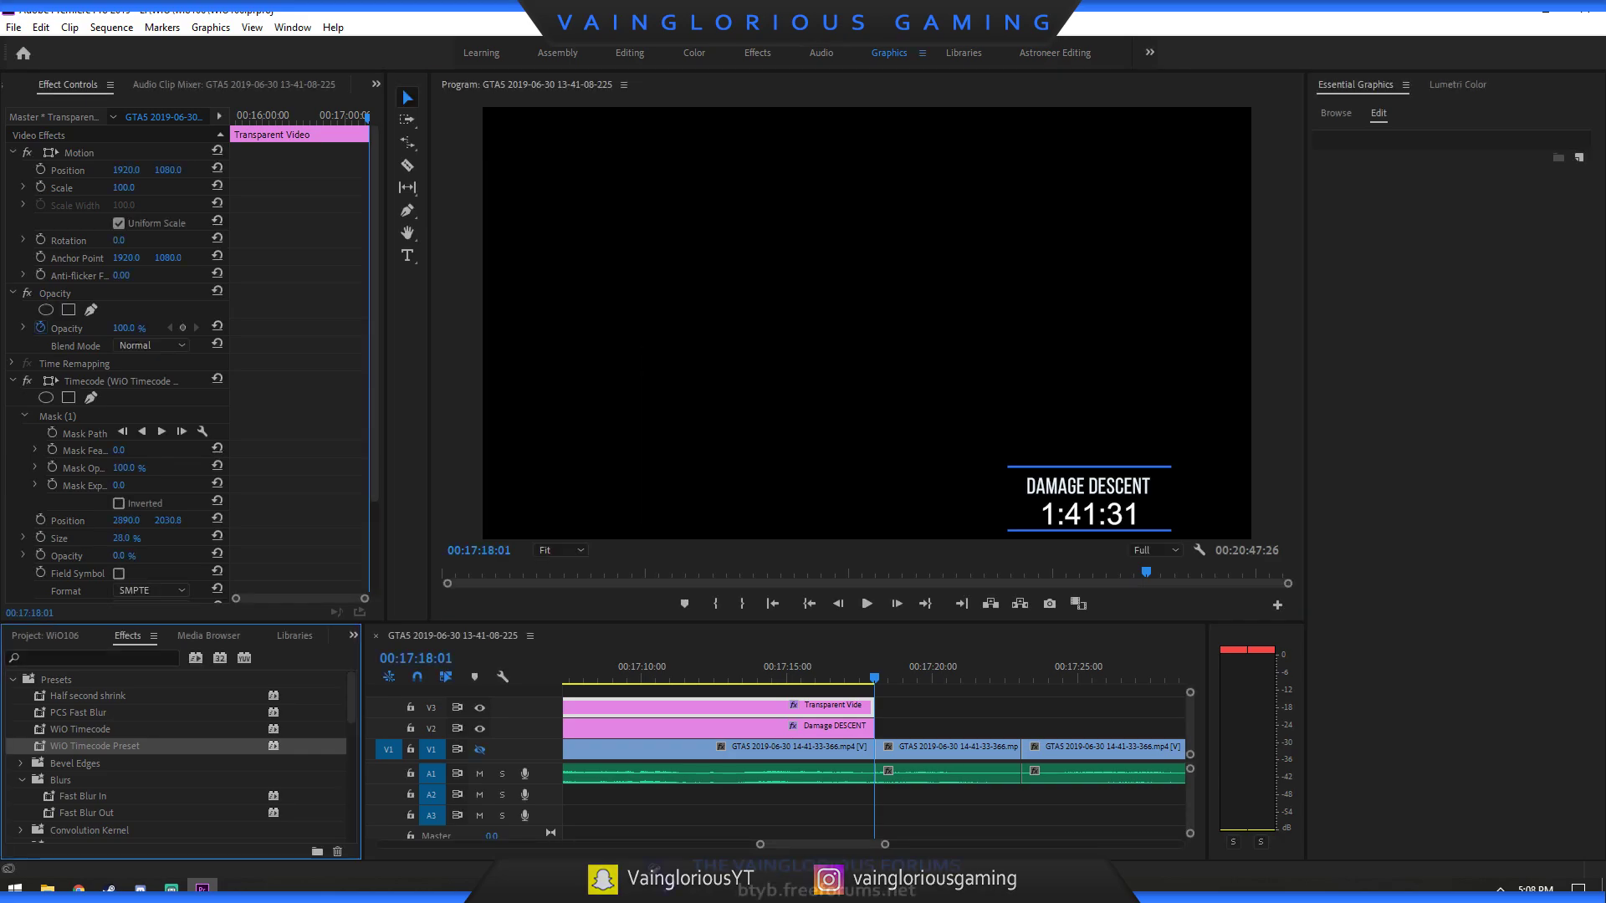
Place d2v.png on V2 directly after the Damage DESCENT clip and end it at the next footage cut, 00:17:23:02.
{"action": "key", "text": "shift+8"}
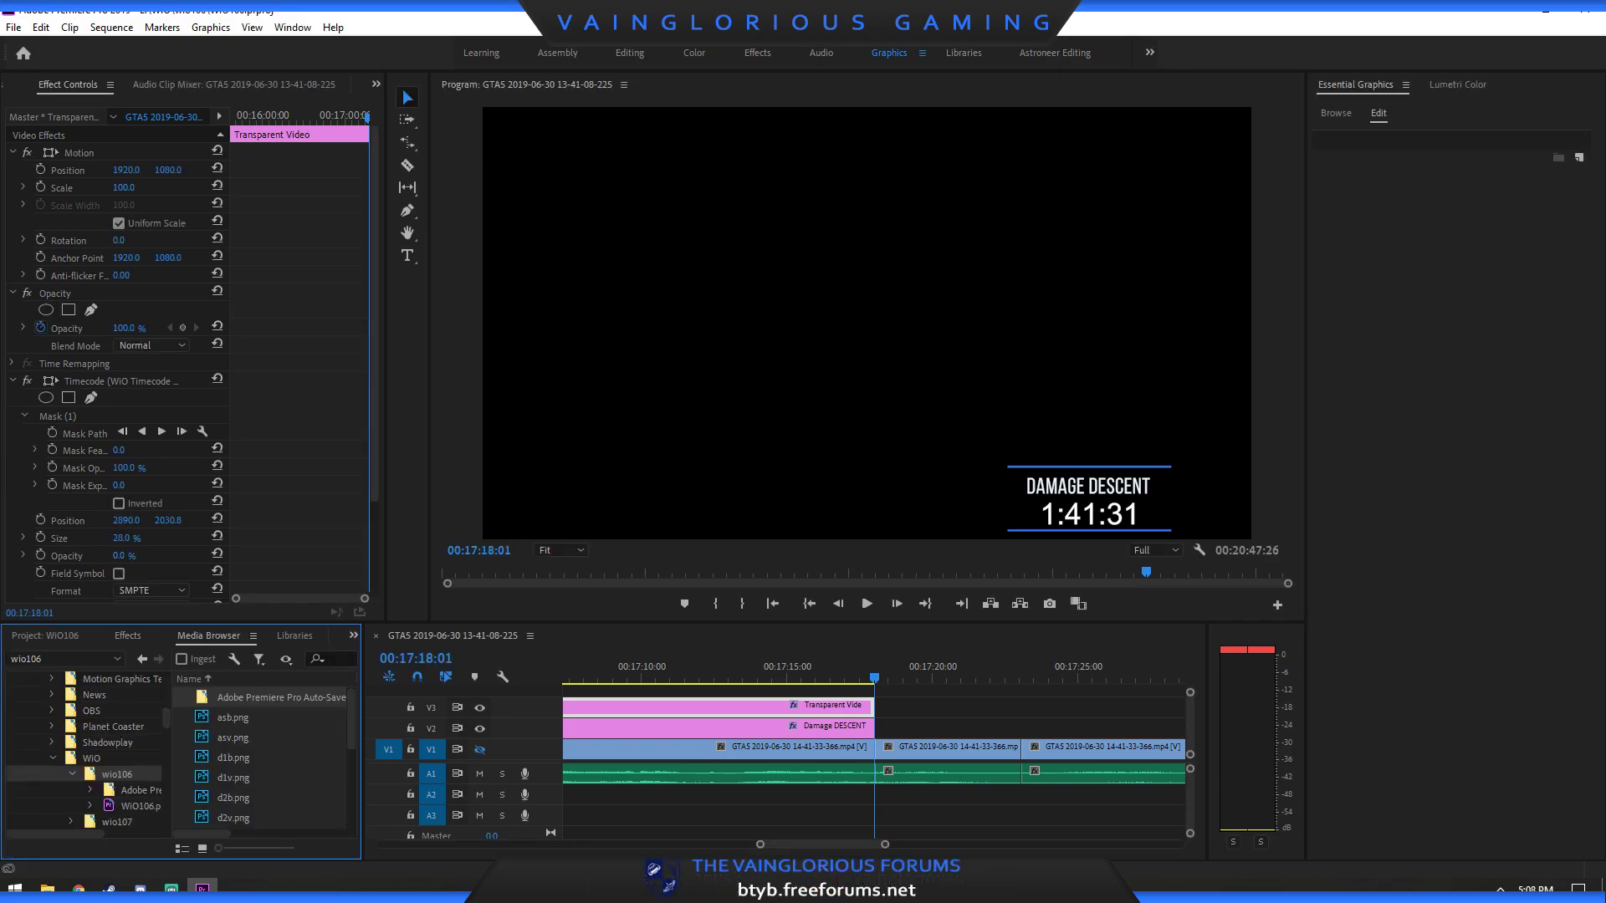
{"action": "left_click_drag", "start_coordinate": [226, 818], "coordinate": [878, 726]}
{"action": "left_click_drag", "start_coordinate": [1165, 725], "coordinate": [1021, 725]}
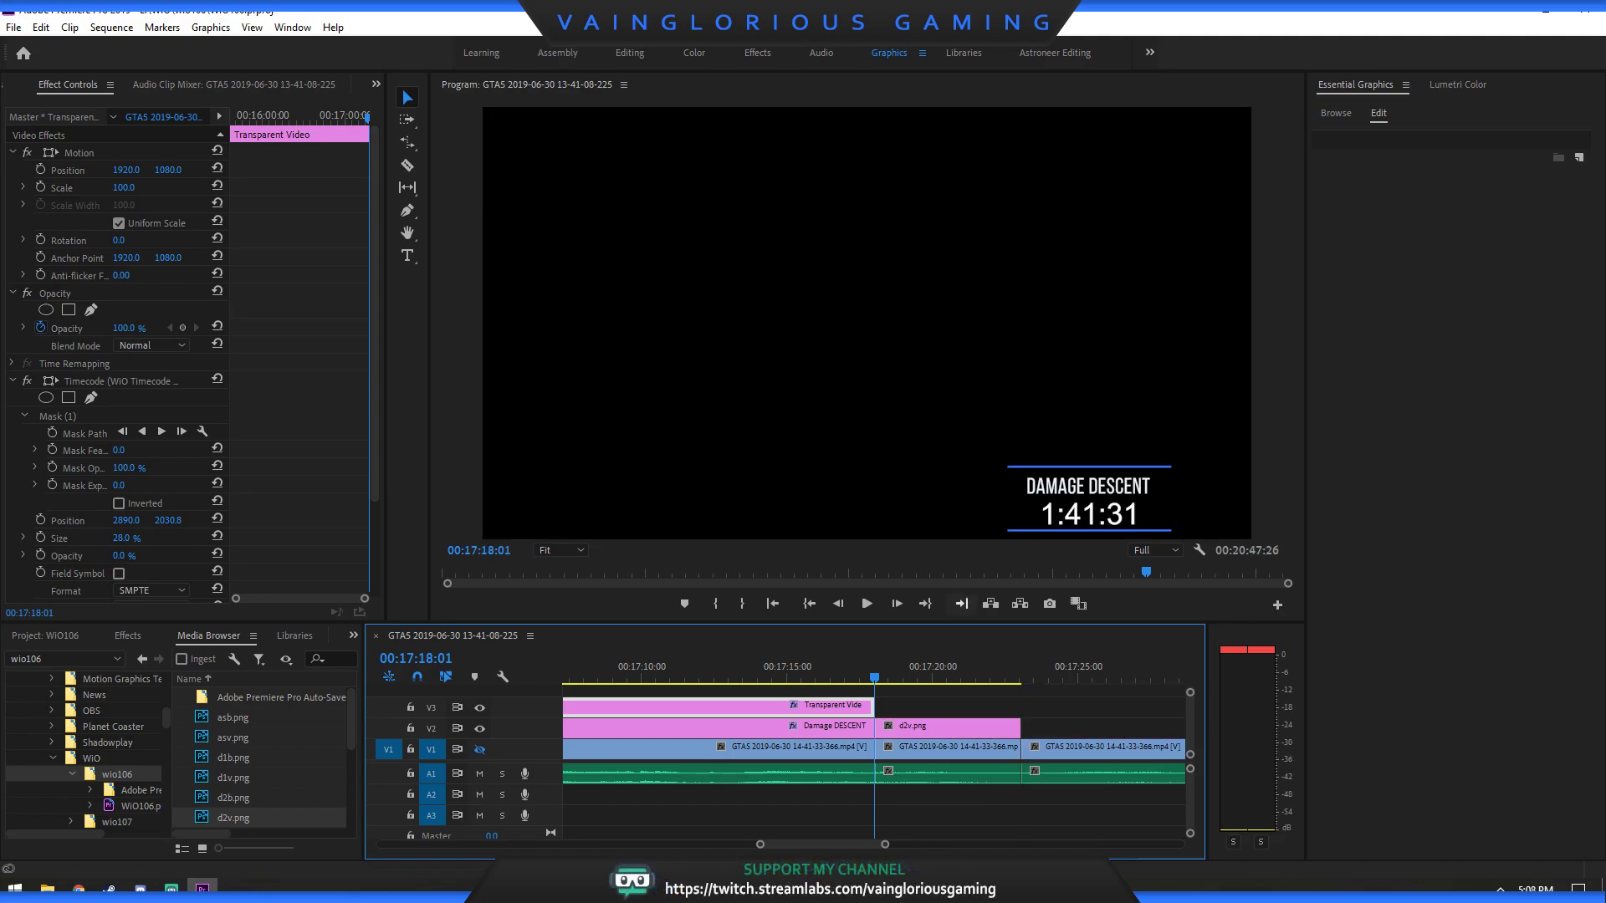
Show the V1 footage again, move the playhead to 00:17:00:56 and save the project.
{"action": "left_click", "coordinate": [961, 603]}
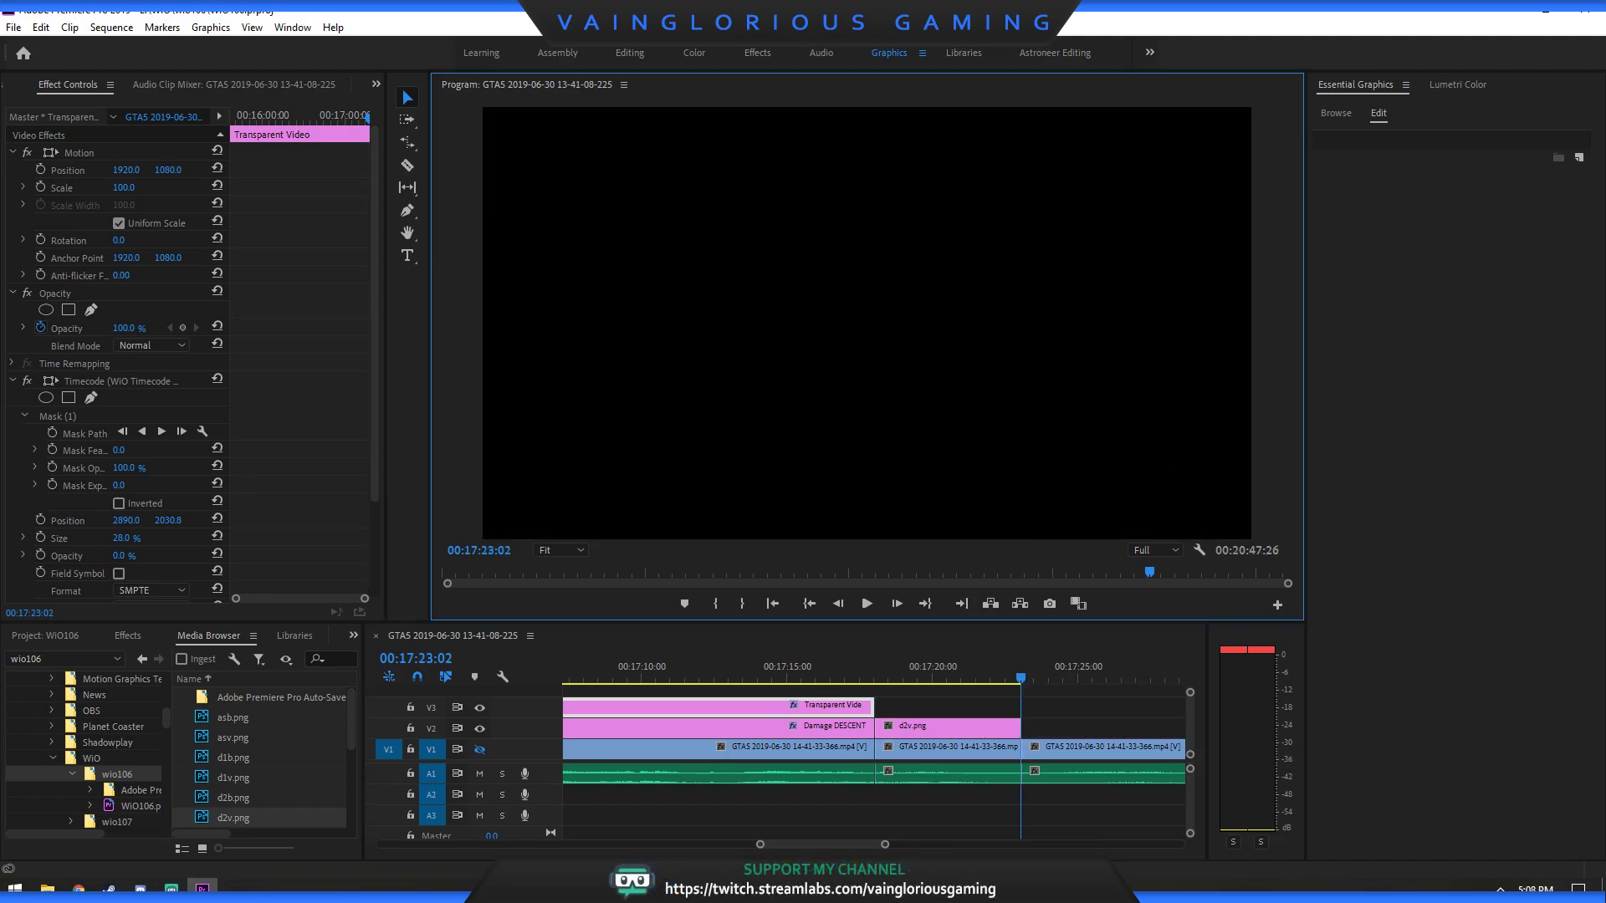
{"action": "left_click_drag", "start_coordinate": [760, 844], "coordinate": [557, 843]}
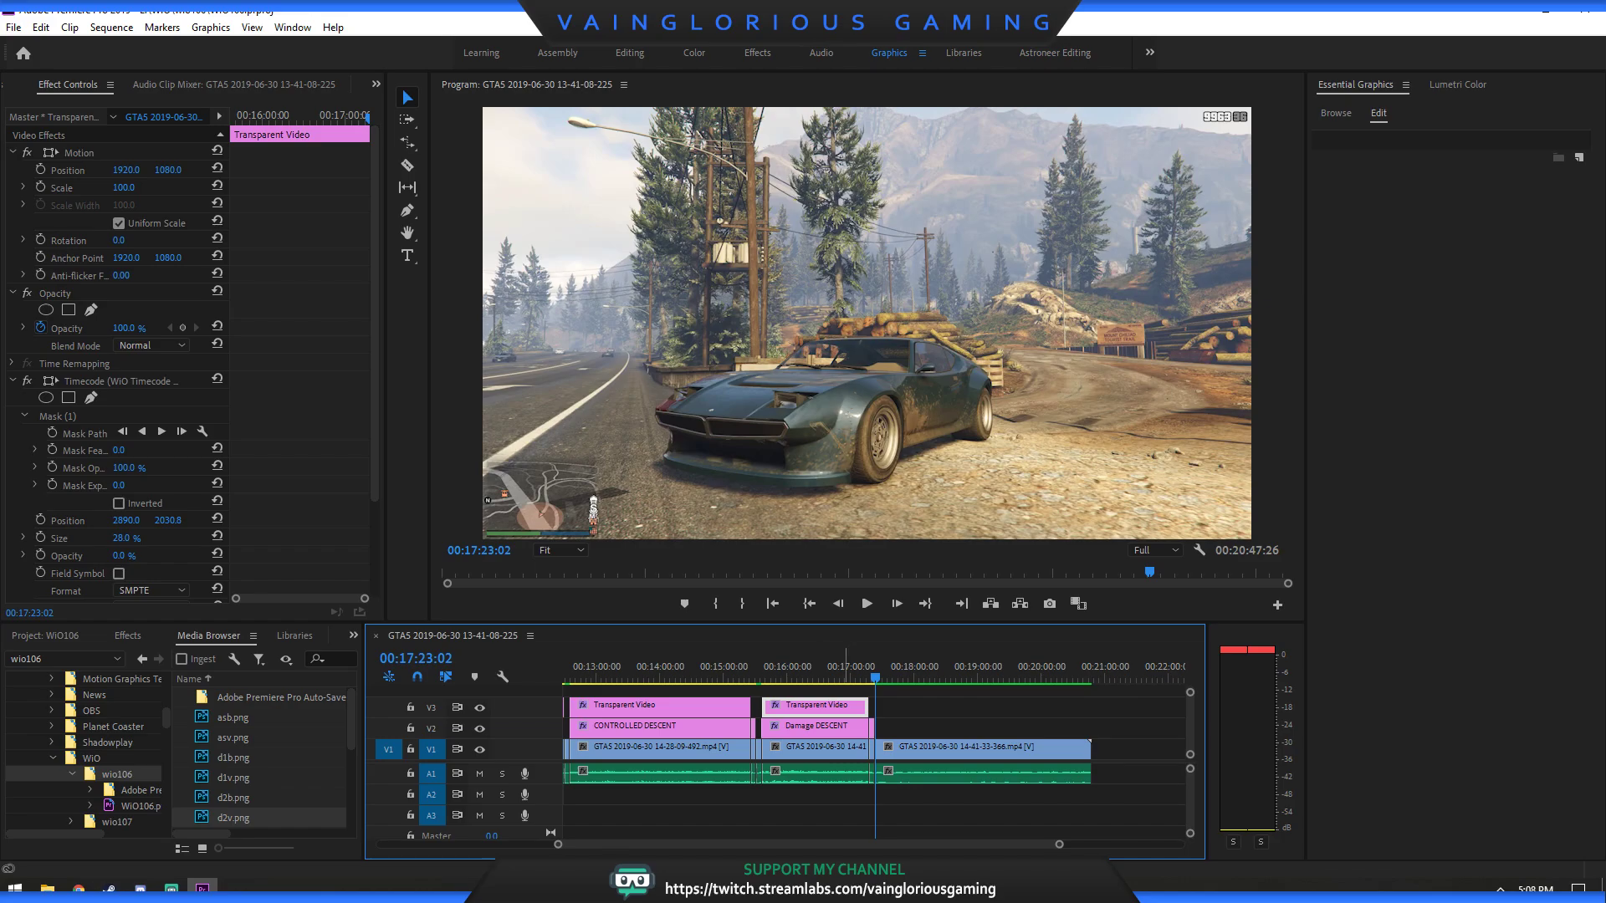
{"action": "left_click", "coordinate": [853, 667]}
{"action": "key", "text": "ctrl+s"}
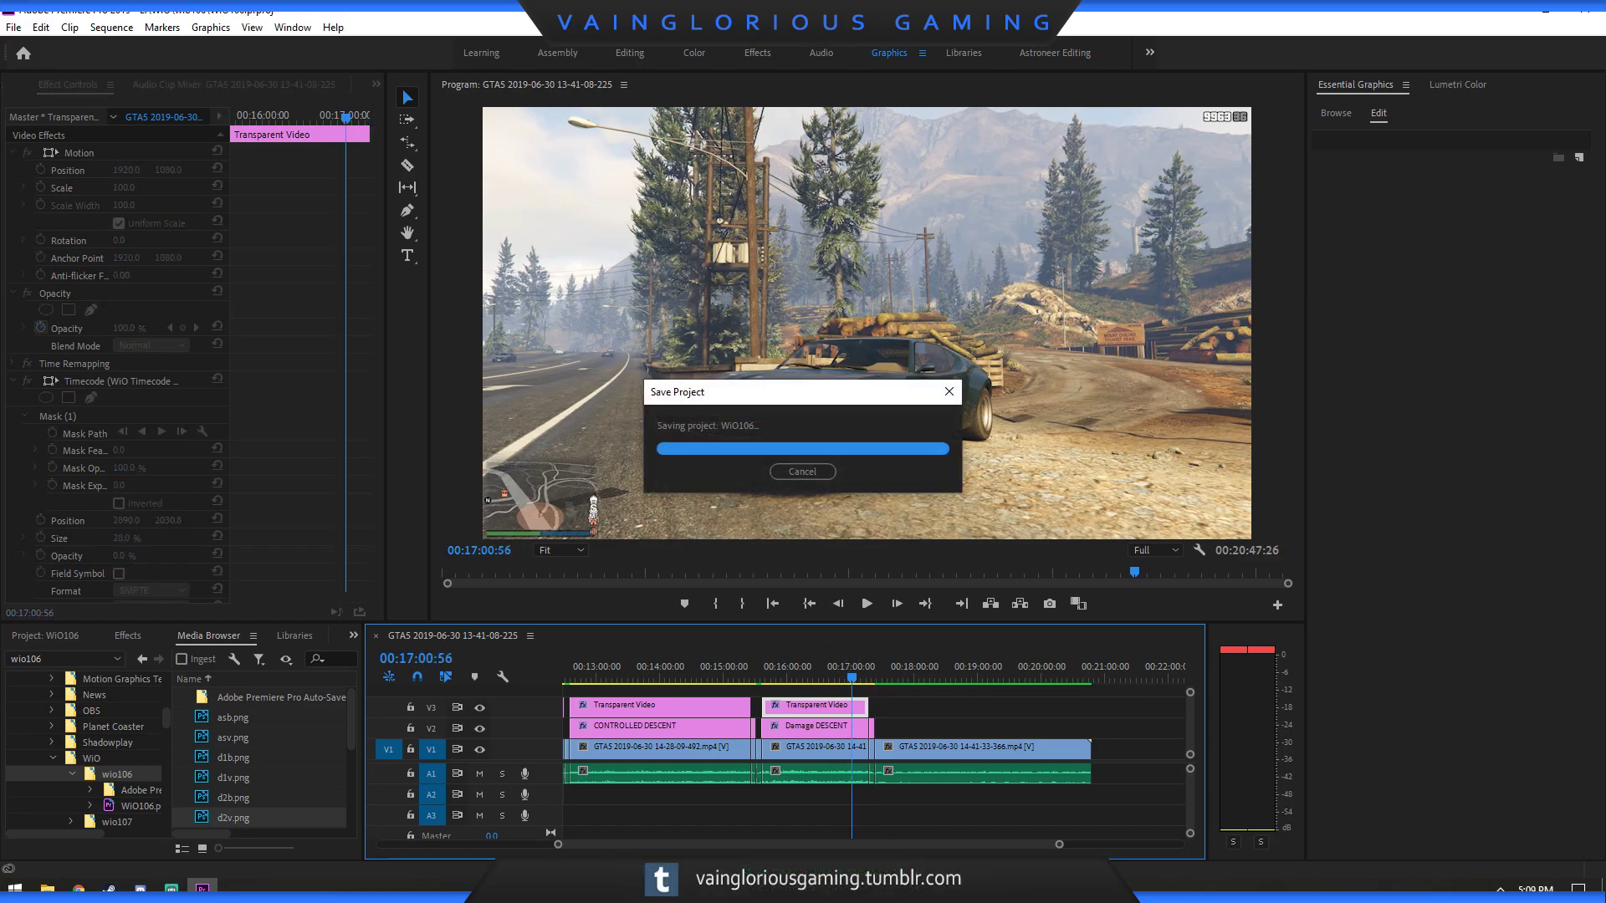
Play back the end of the damage descent from 00:17:00:56, then skip to the cut at 00:17:23:02.
{"action": "left_click", "coordinate": [867, 604]}
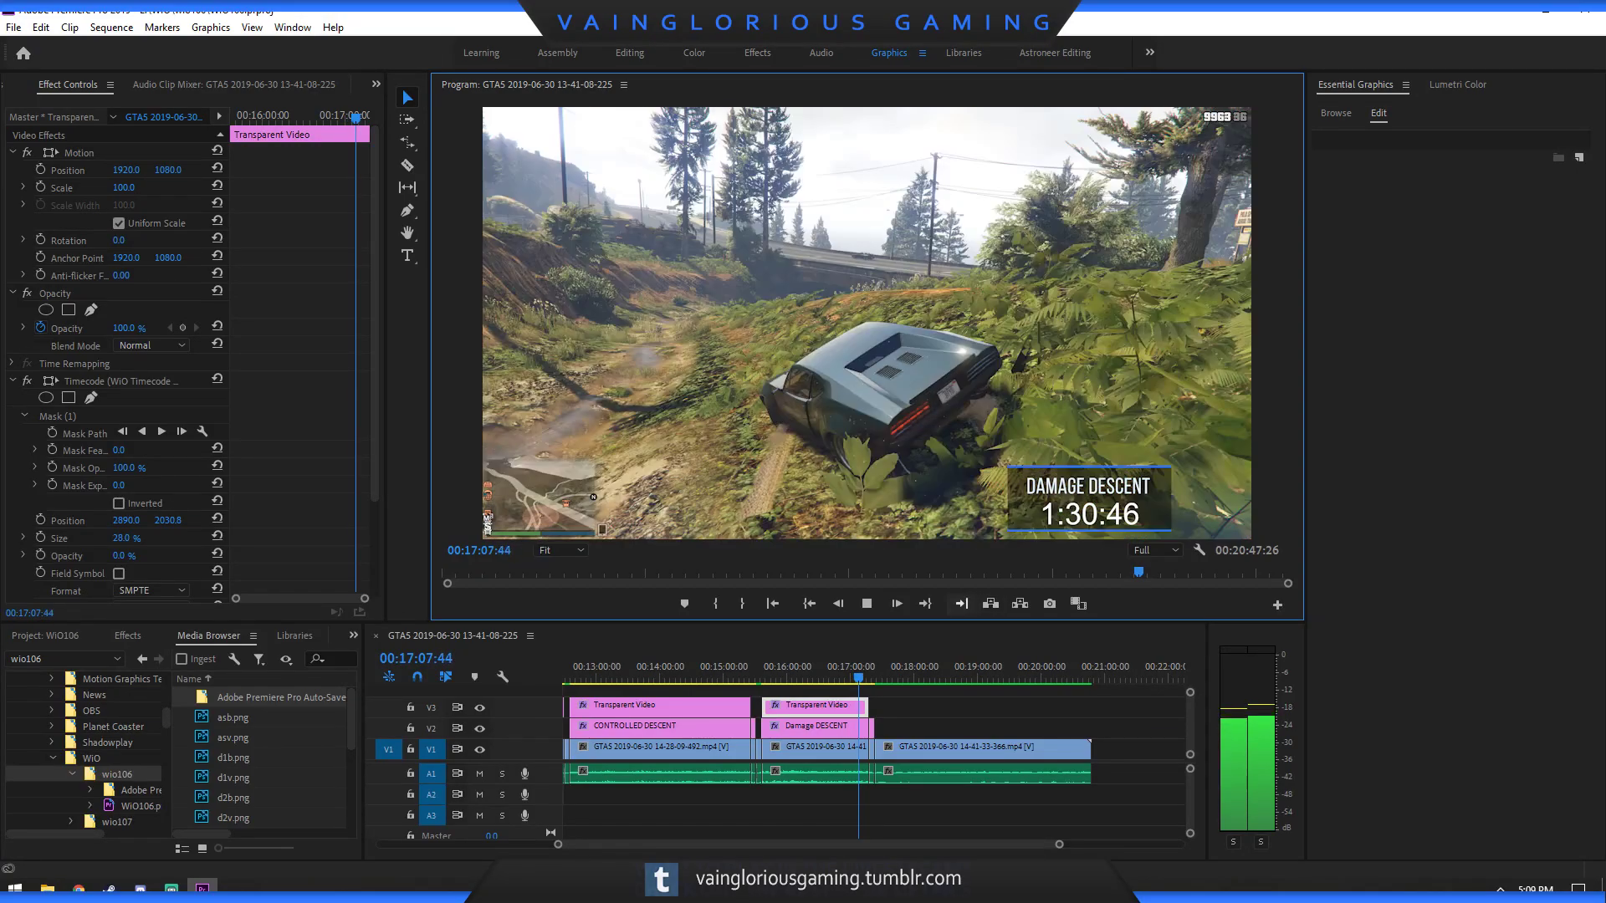
{"action": "key", "text": "Down"}
{"action": "key", "text": "Down"}
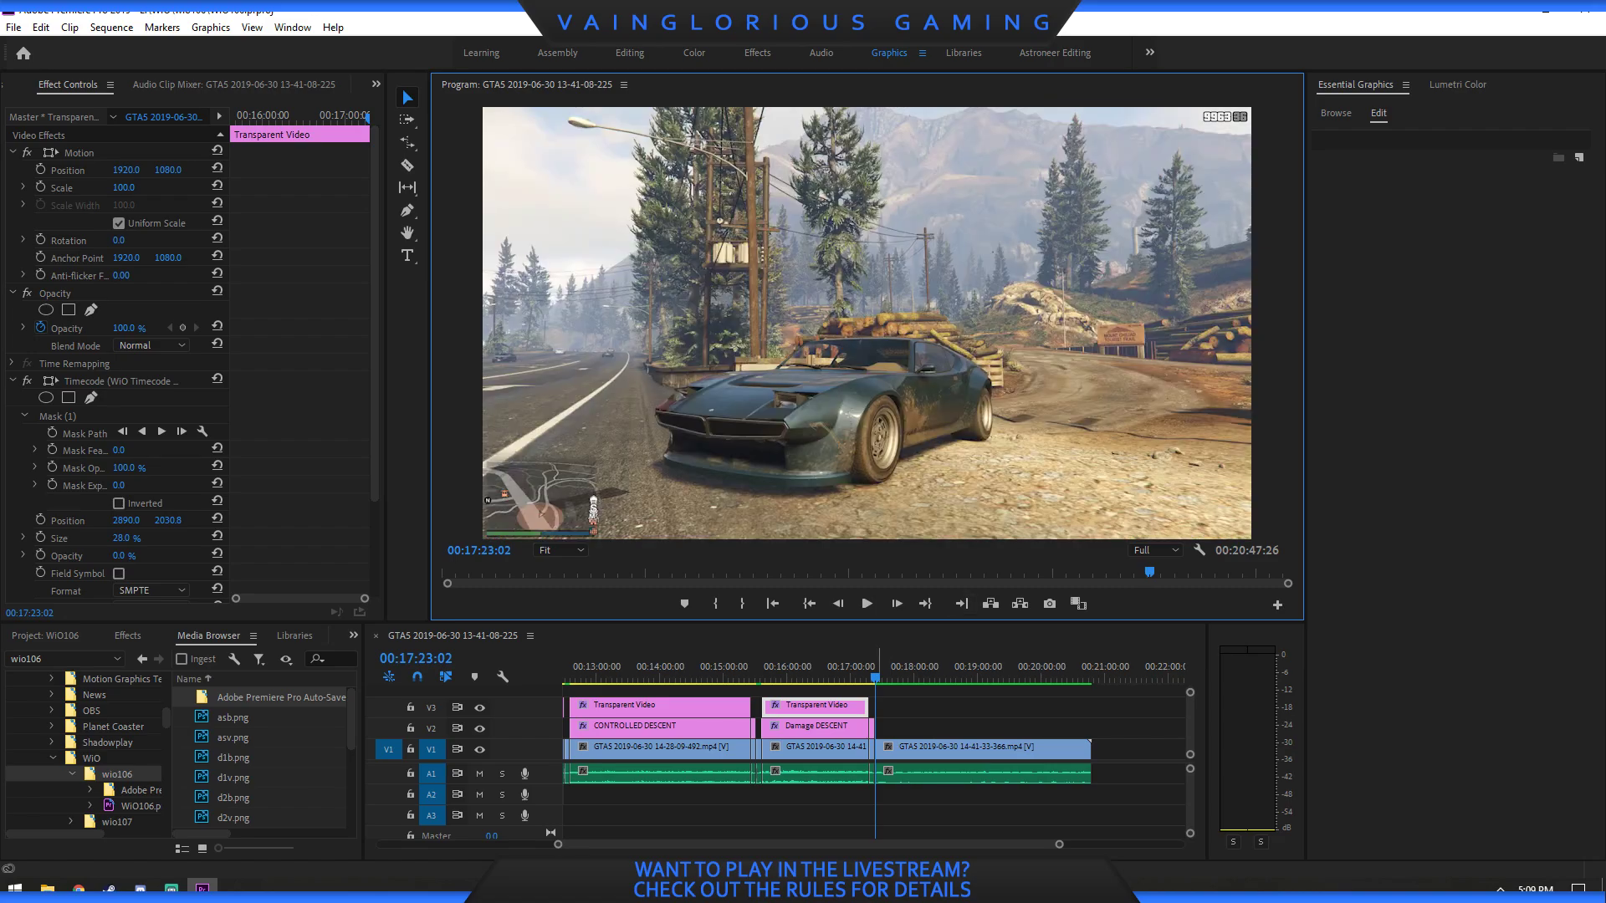
Examine the footage after 00:17:23:02 forwards and backwards for the damage on the car.
{"action": "left_click", "coordinate": [879, 669]}
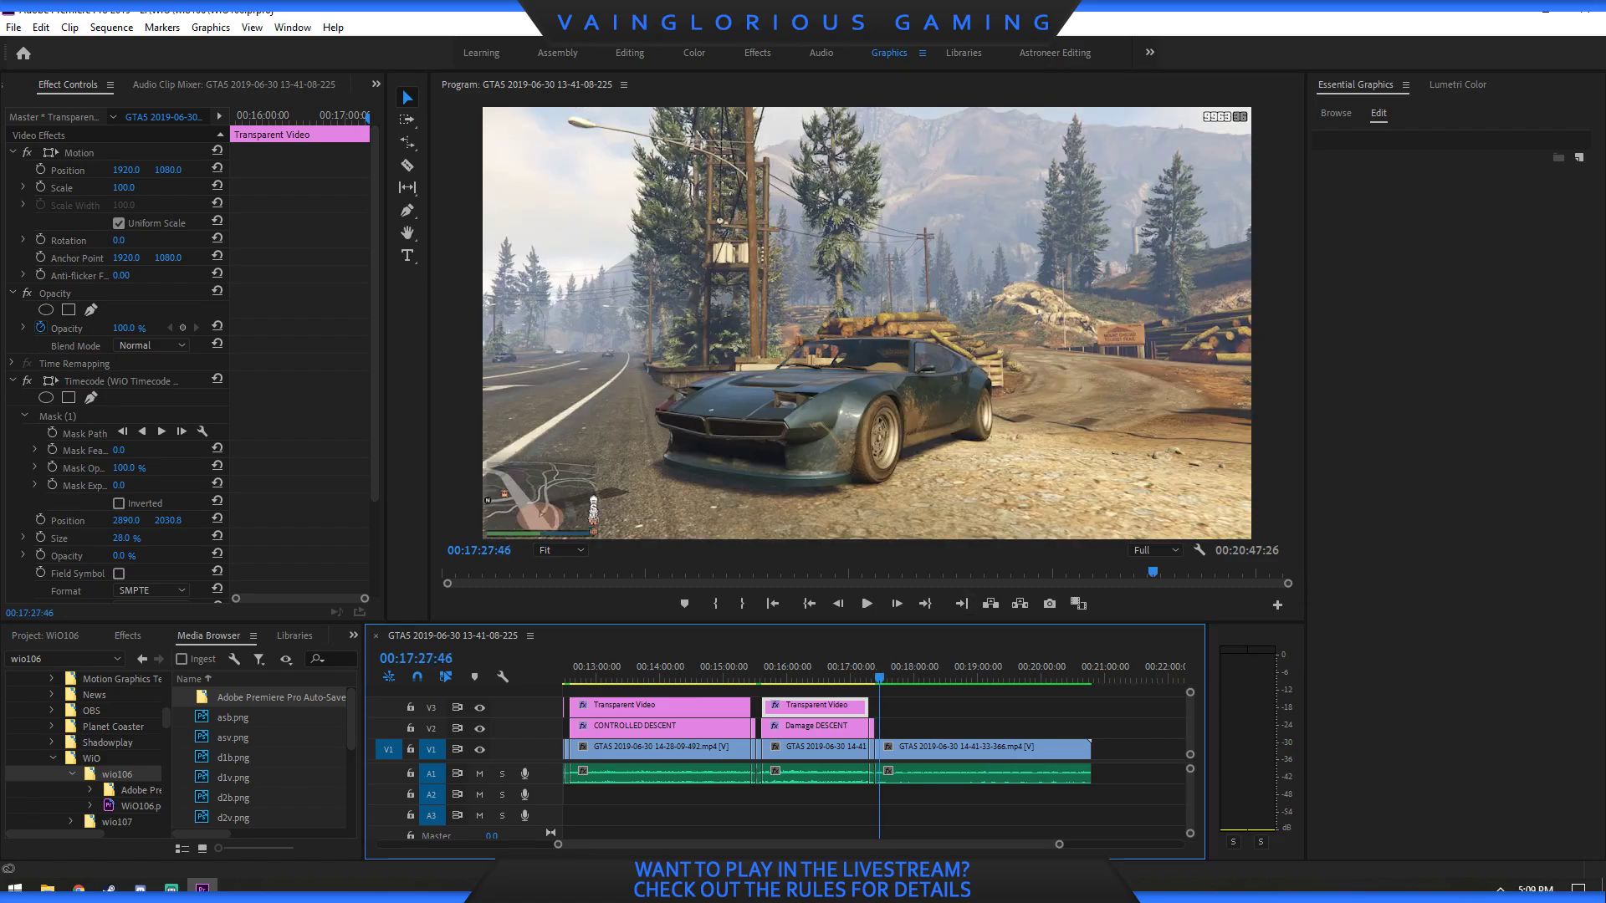
{"action": "key", "text": "space"}
{"action": "left_click_drag", "start_coordinate": [881, 669], "coordinate": [876, 669]}
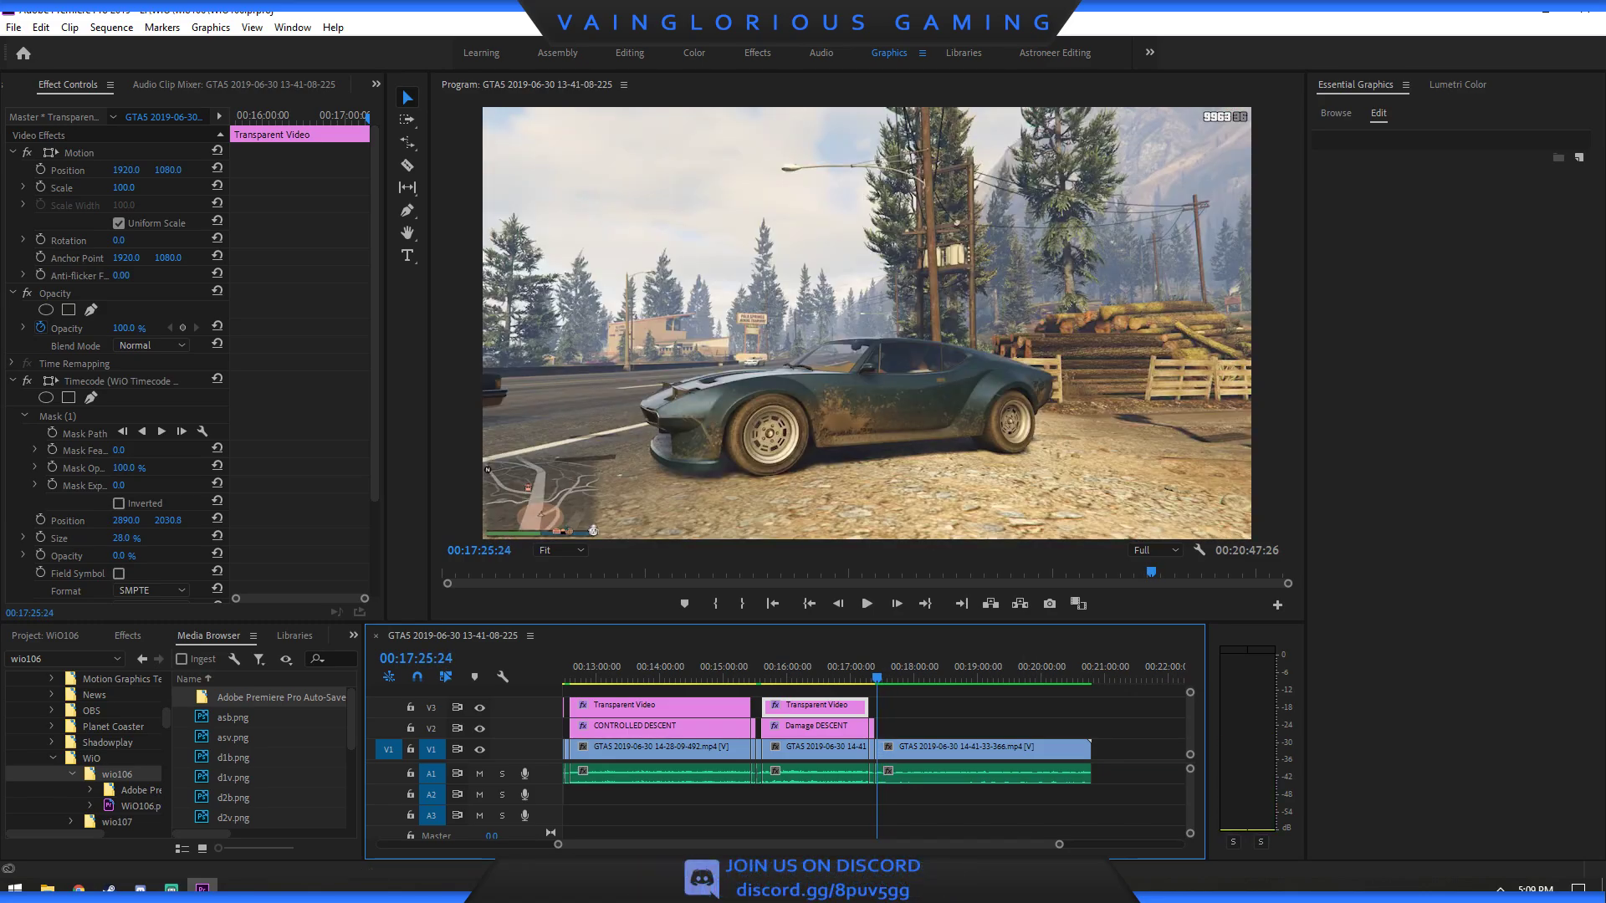
{"action": "key", "text": "equal"}
{"action": "key", "text": "equal"}
{"action": "key", "text": "equal"}
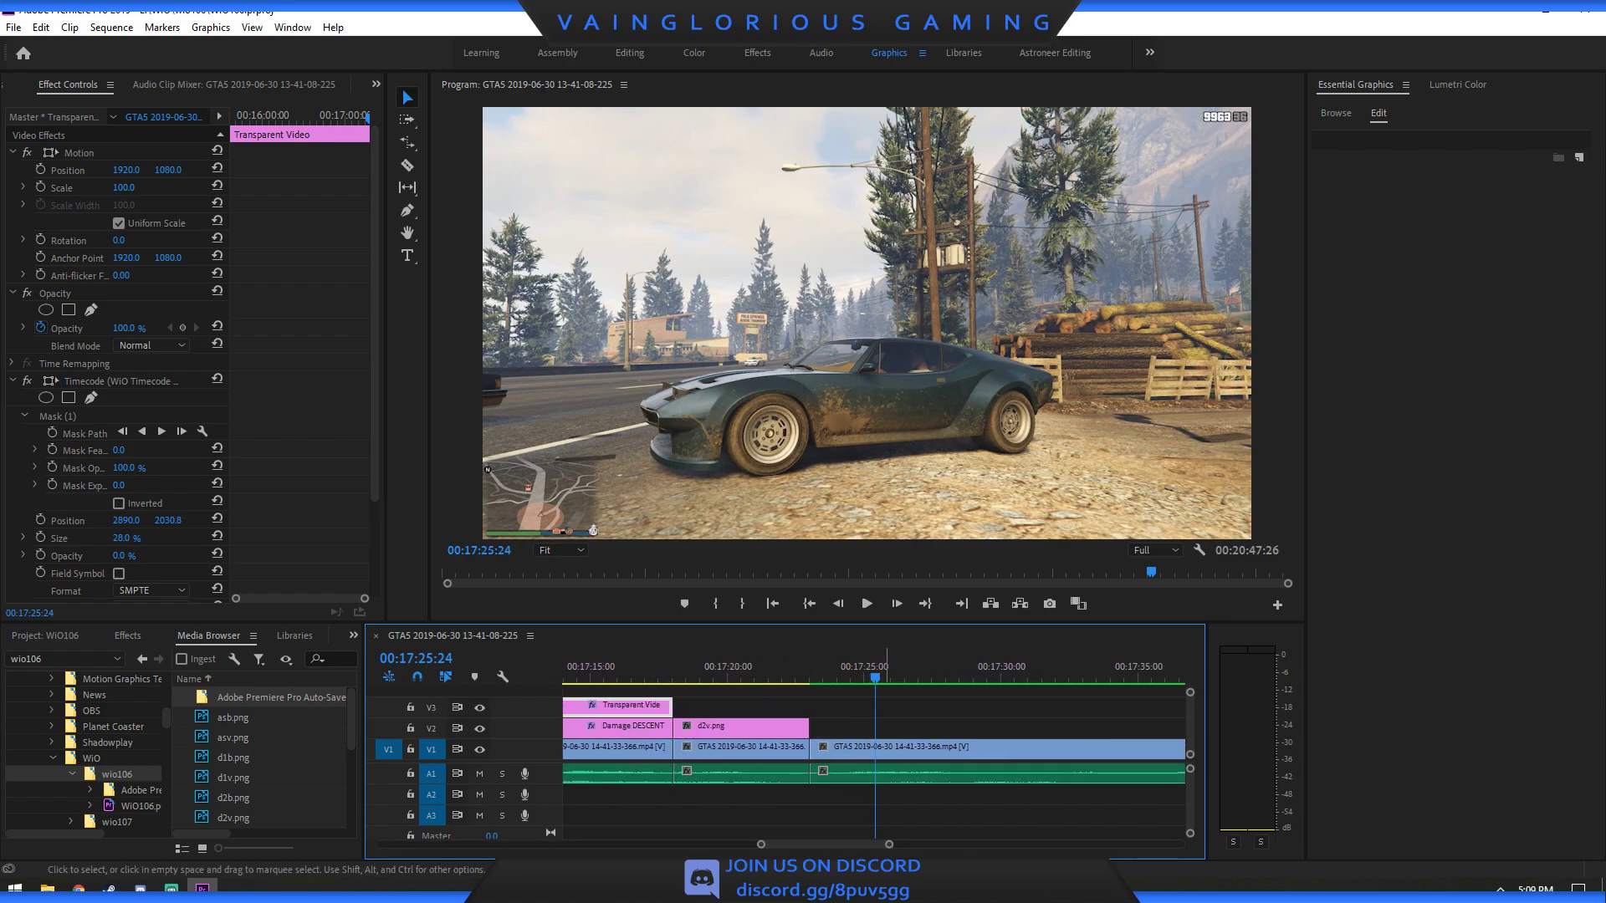
{"action": "key", "text": "j"}
{"action": "key", "text": "Up"}
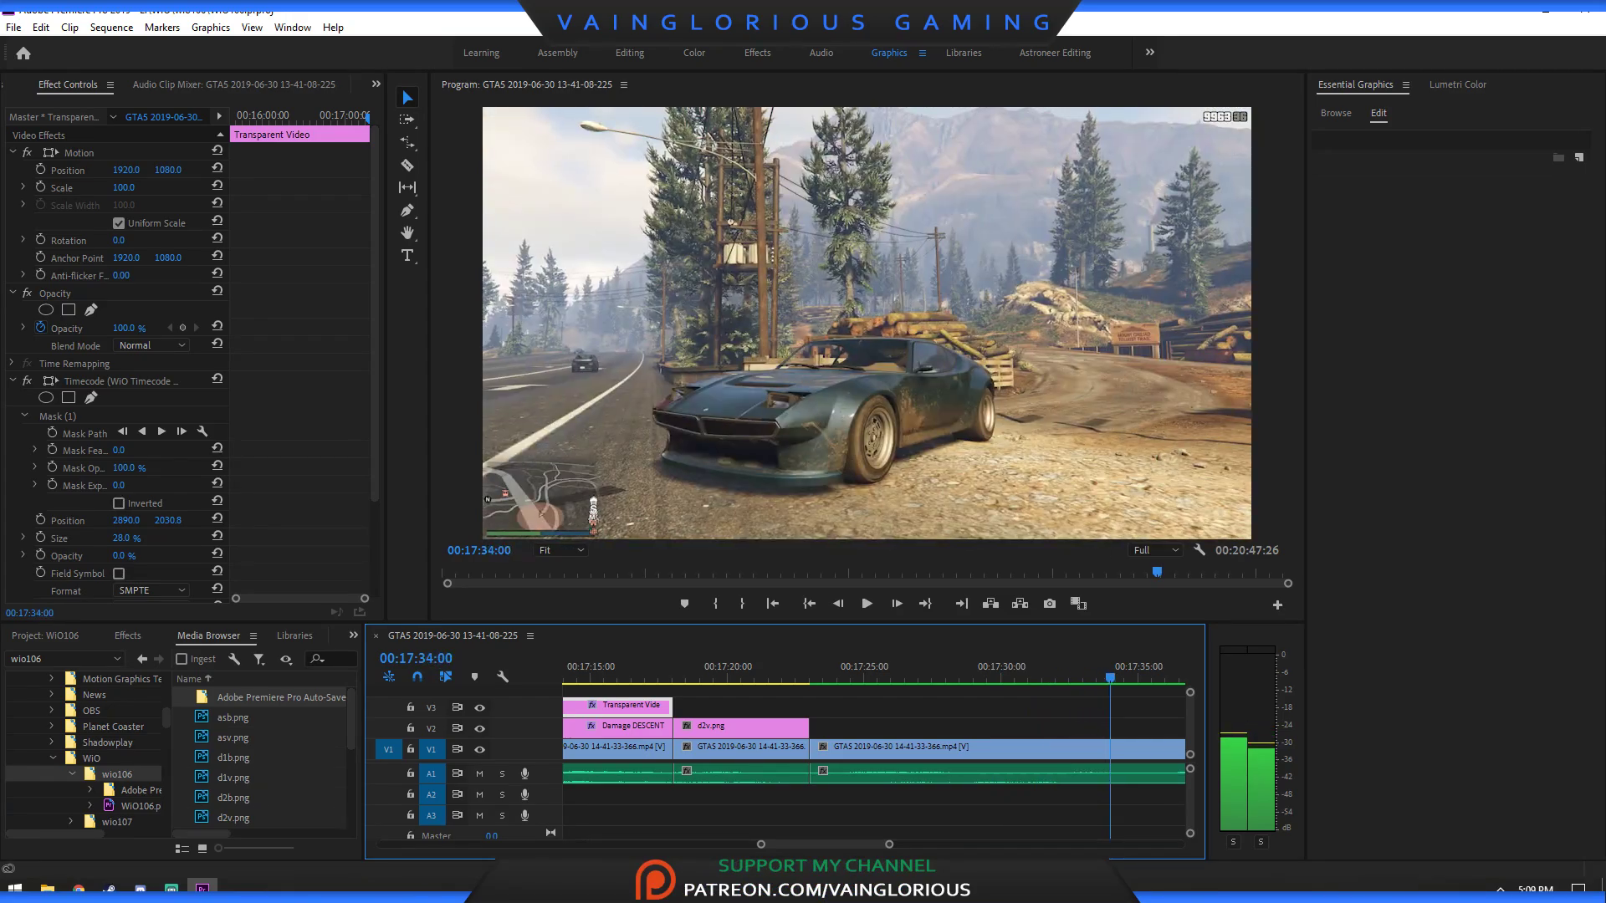
{"action": "key", "text": "j"}
{"action": "key", "text": "j"}
{"action": "key", "text": "j"}
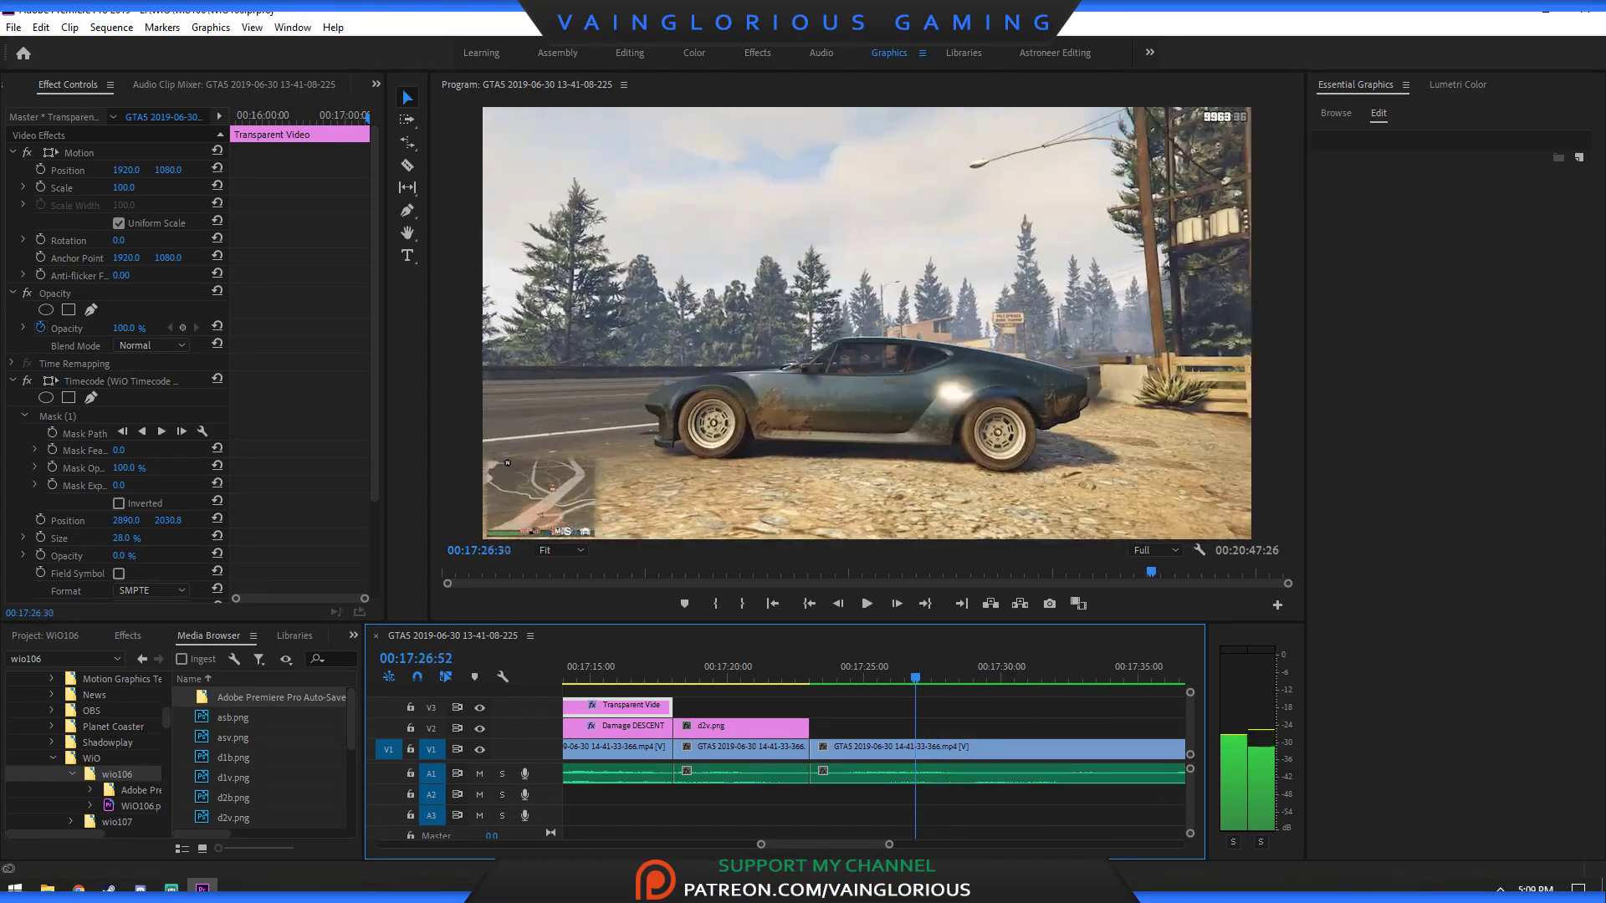
{"action": "key", "text": "l"}
{"action": "key", "text": "l"}
{"action": "key", "text": "l"}
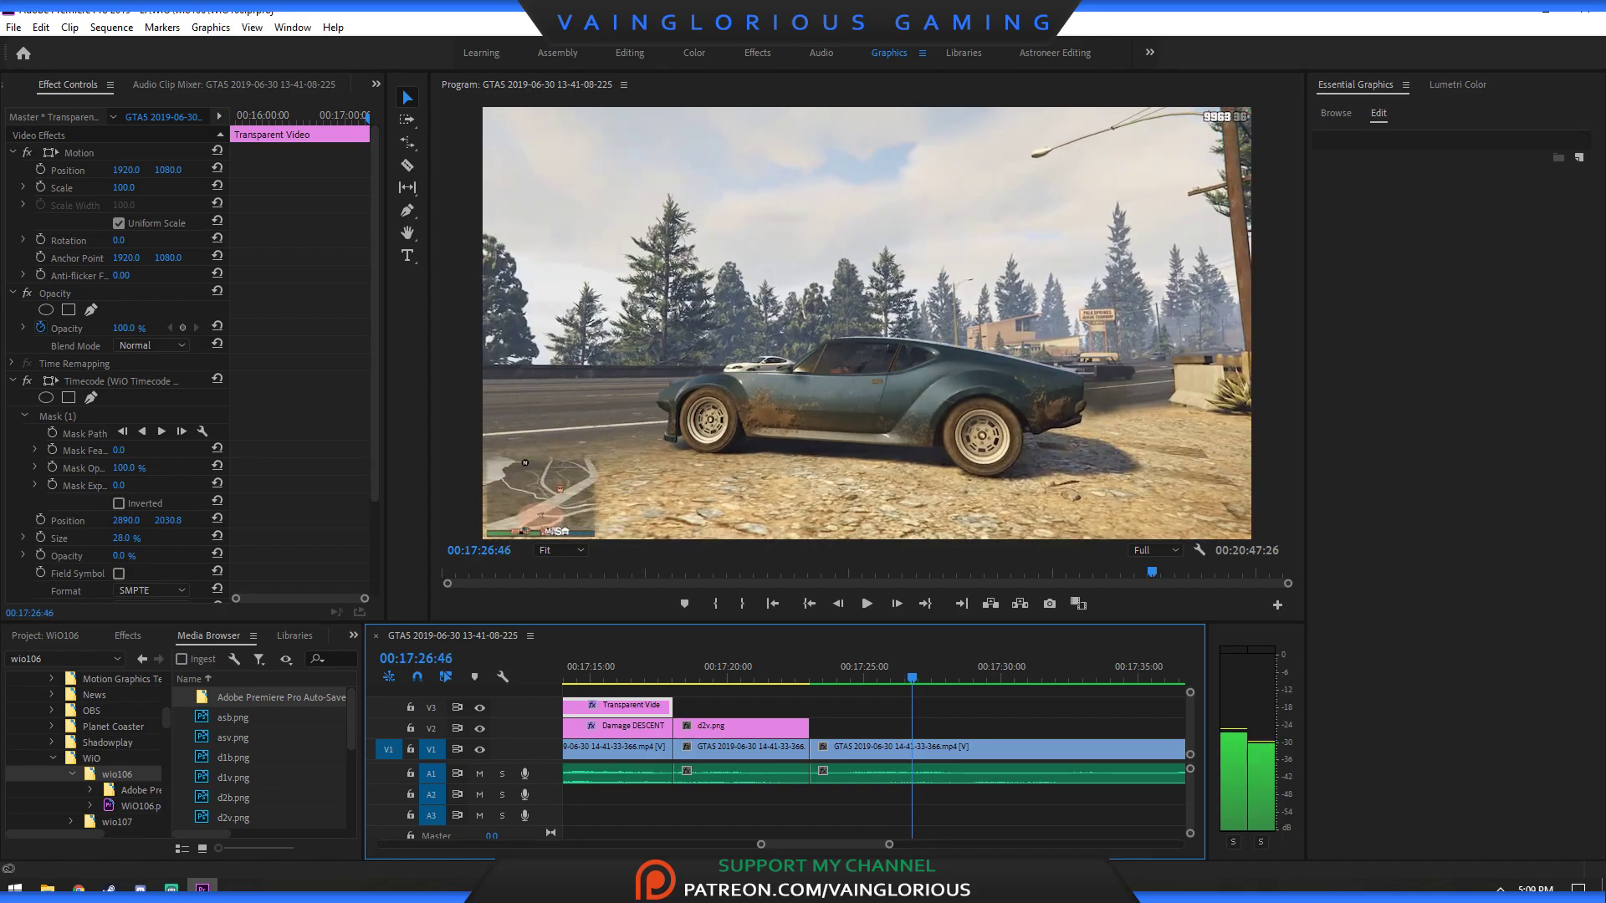
{"action": "key", "text": "j"}
{"action": "key", "text": "j"}
{"action": "key", "text": "j"}
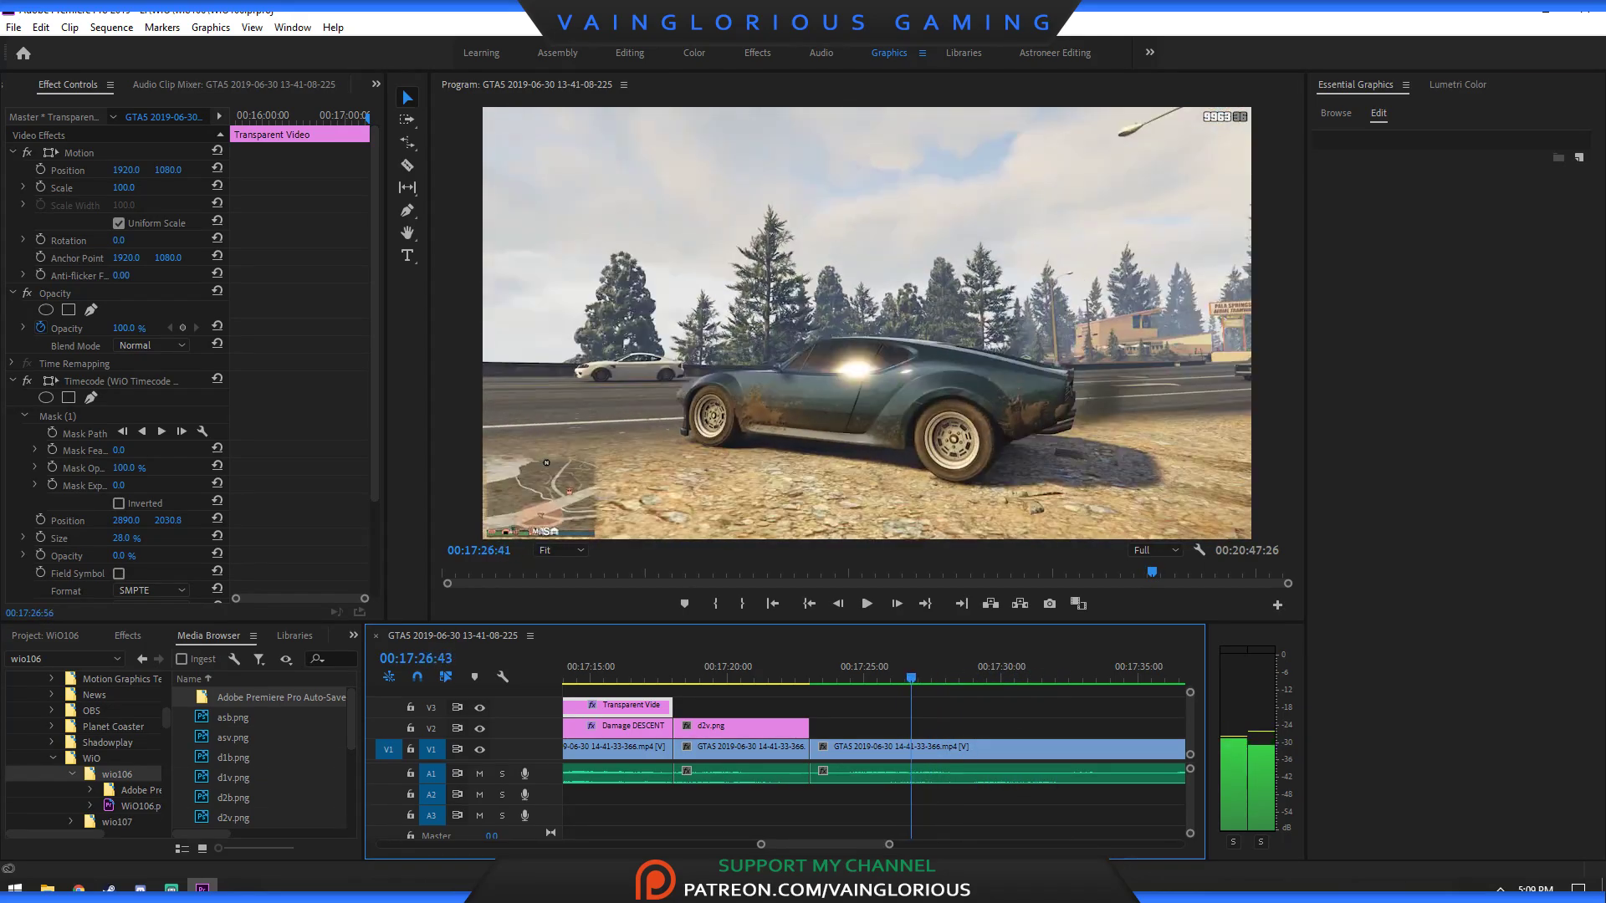
{"action": "key", "text": "l"}
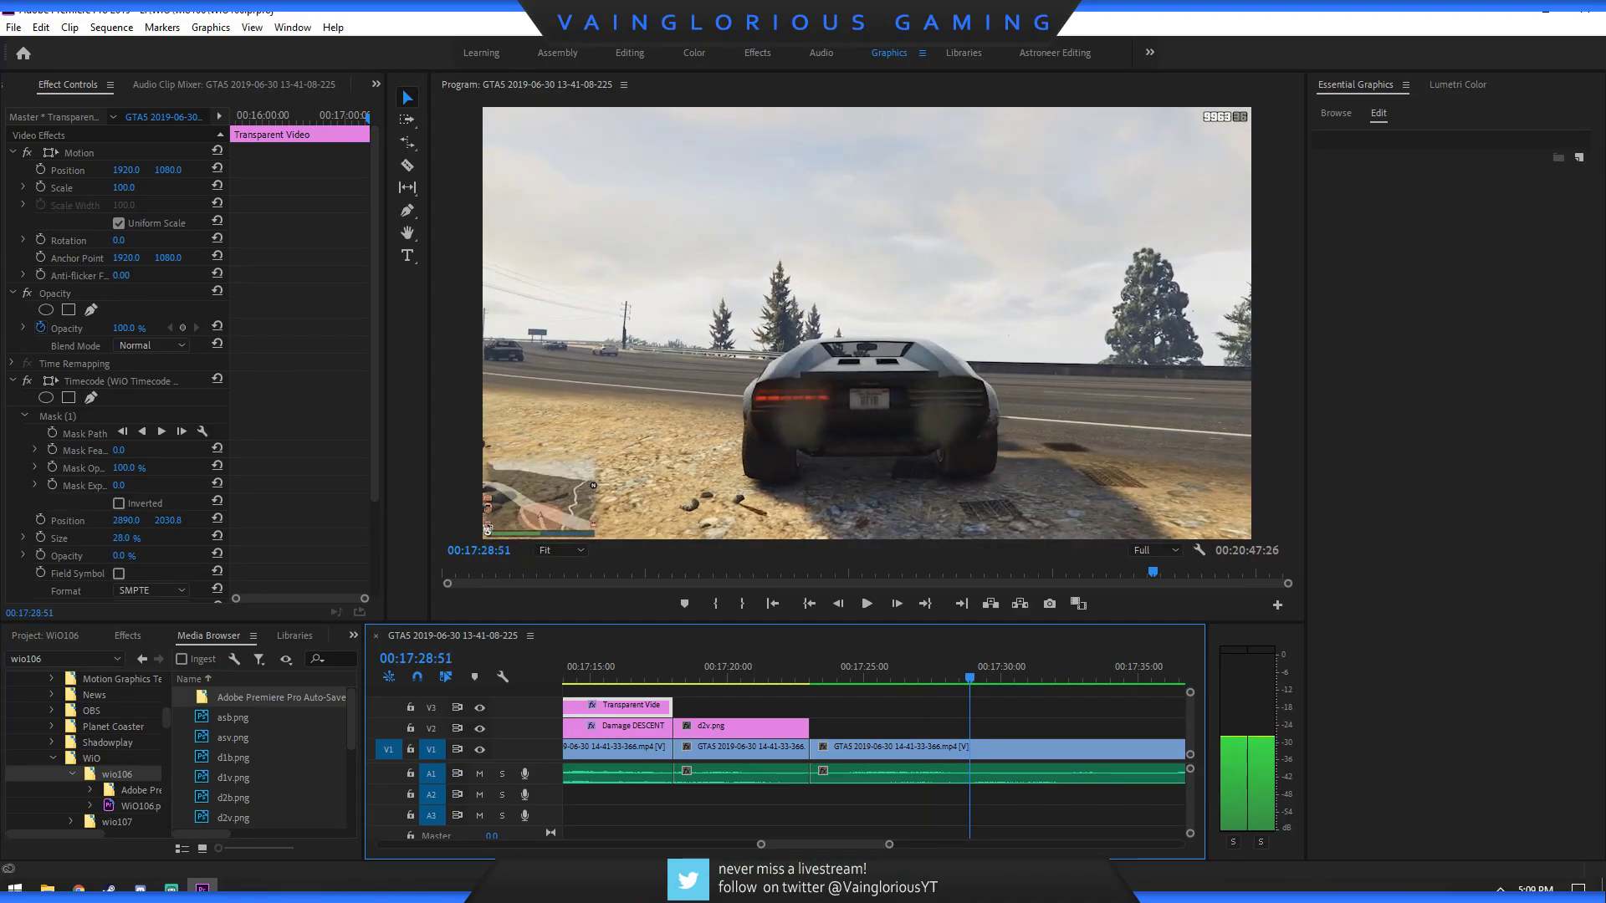
{"action": "key", "text": "j"}
{"action": "key", "text": "j"}
{"action": "key", "text": "l"}
{"action": "key", "text": "k"}
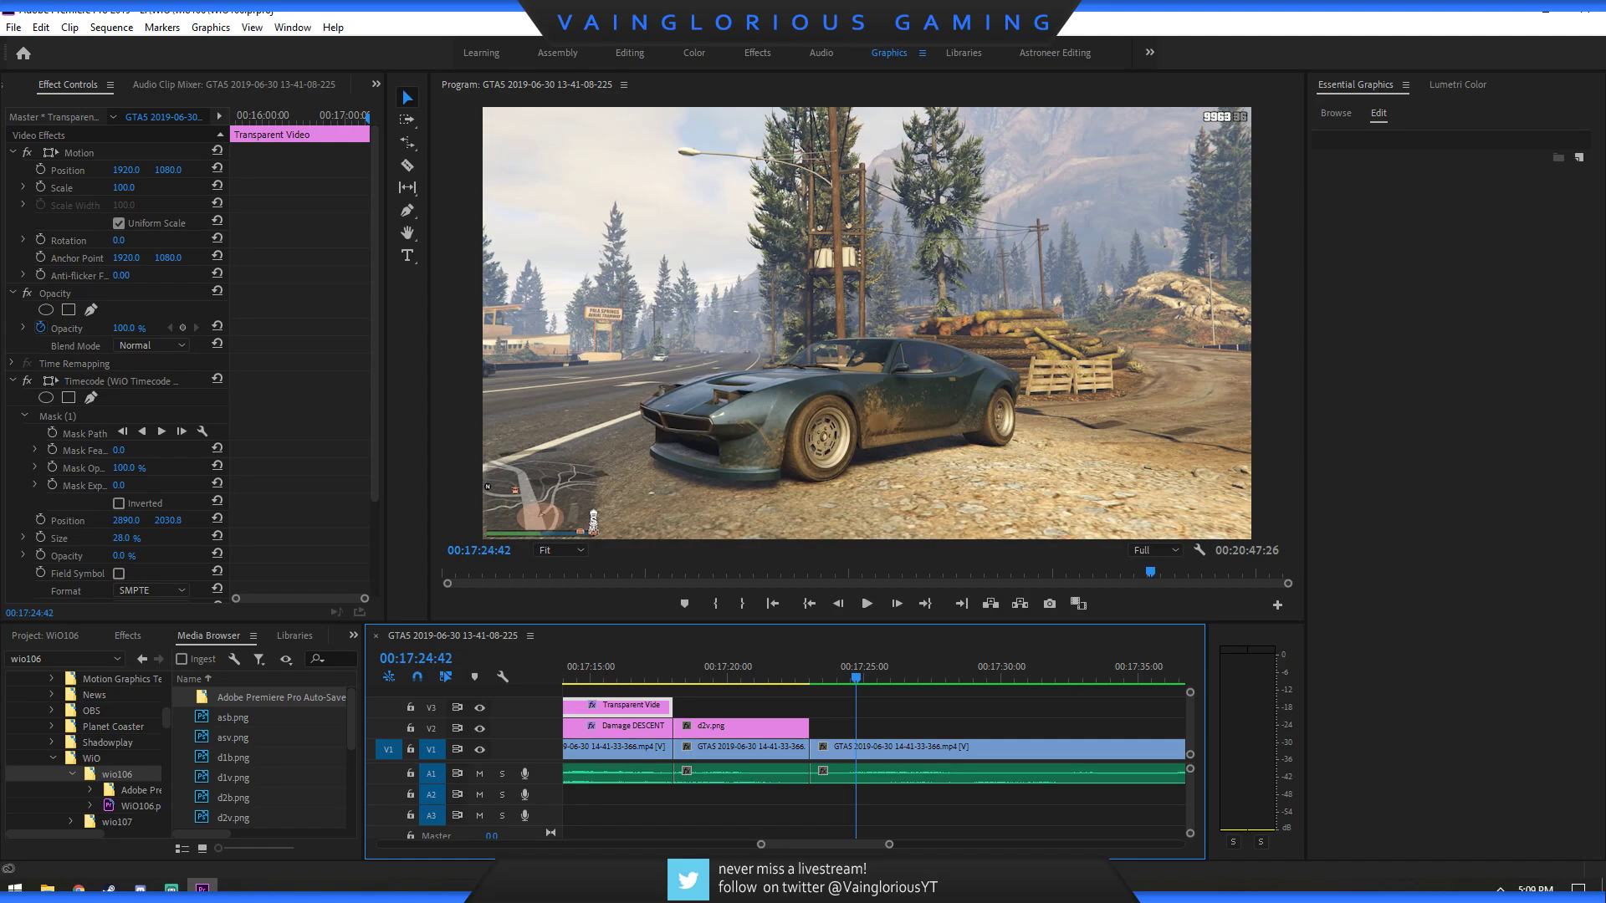
Place the DAMAGE list template on V2 from the end of d2v.png and activate the Type tool.
{"action": "left_click", "coordinate": [1335, 112]}
{"action": "left_click_drag", "start_coordinate": [1447, 772], "coordinate": [810, 728]}
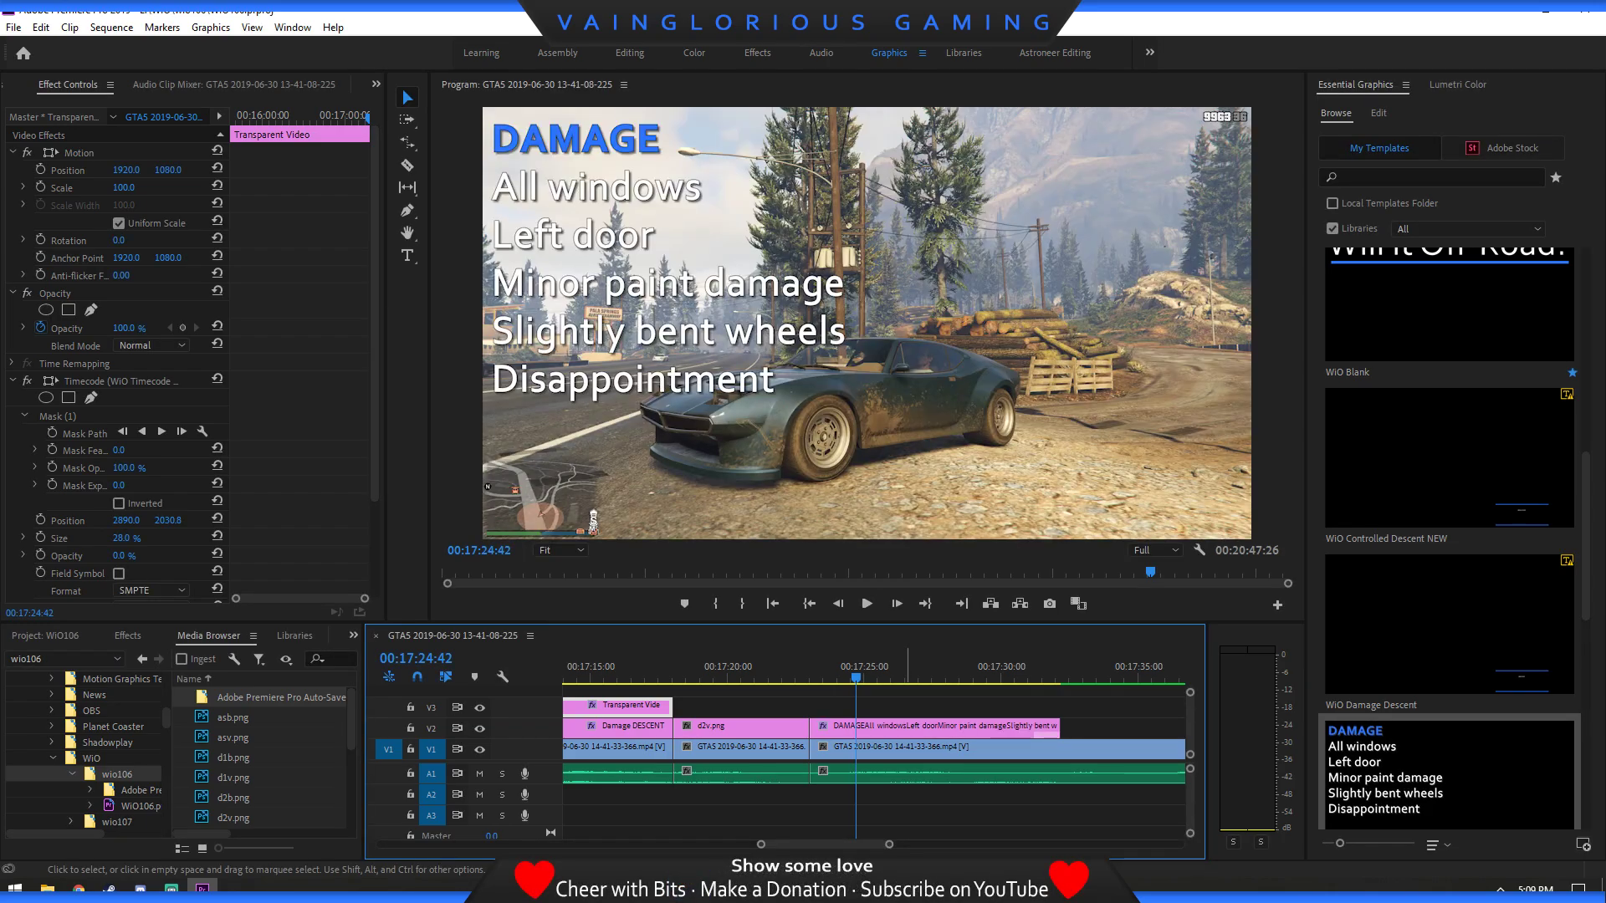
{"action": "left_click", "coordinate": [407, 255]}
{"action": "left_click_drag", "start_coordinate": [774, 380], "coordinate": [492, 138]}
{"action": "left_click", "coordinate": [486, 171]}
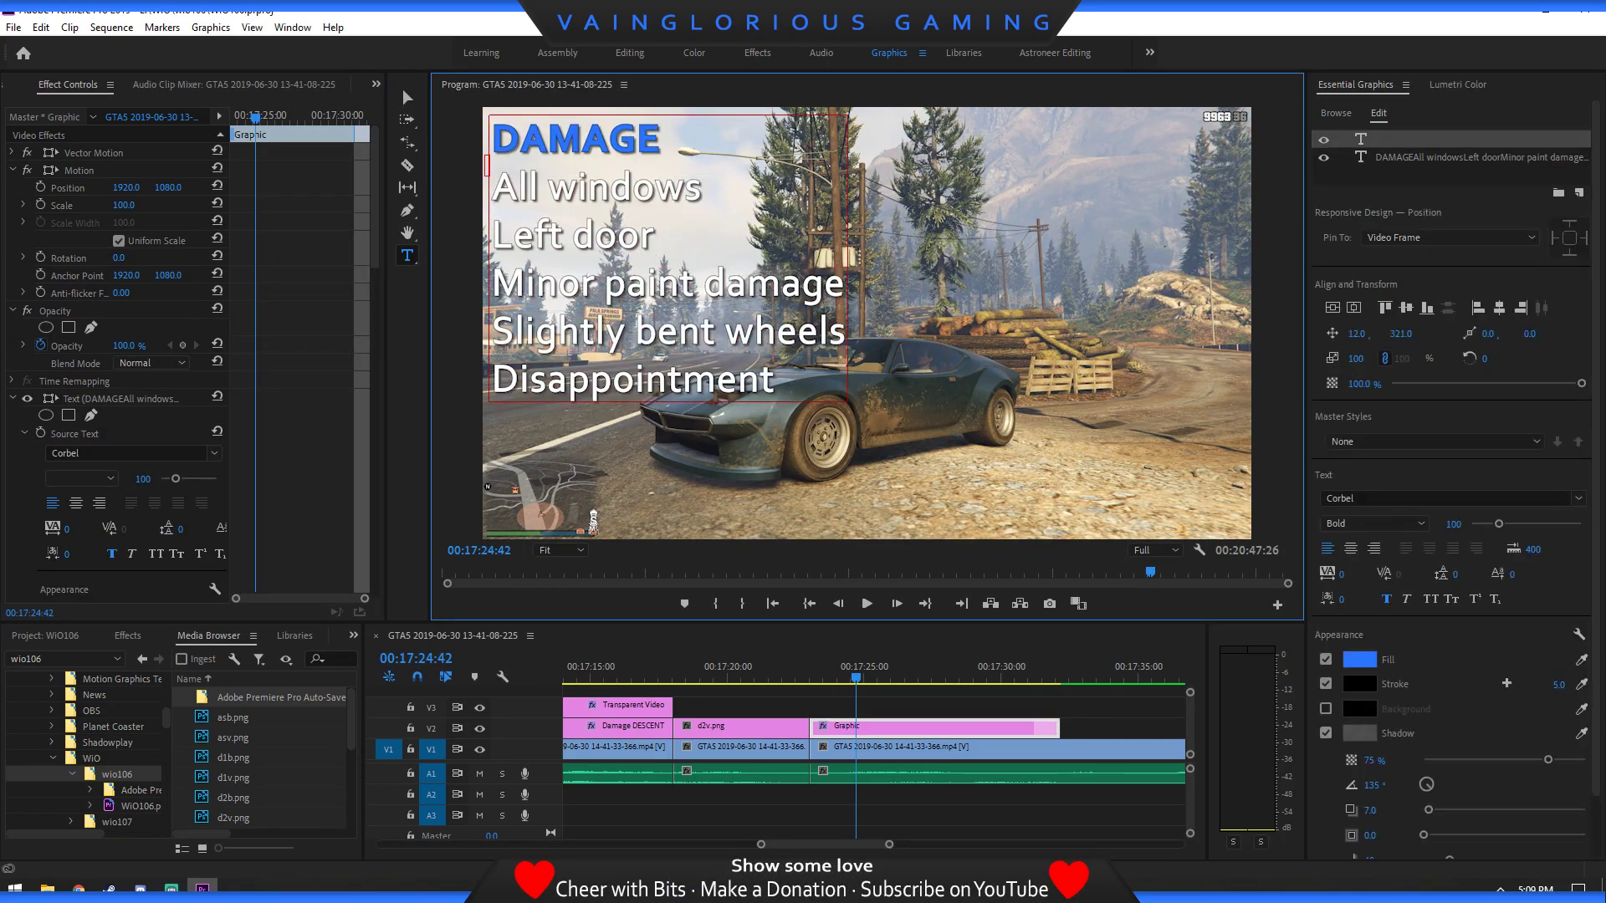
{"action": "left_click", "coordinate": [1455, 139]}
{"action": "key", "text": "Delete"}
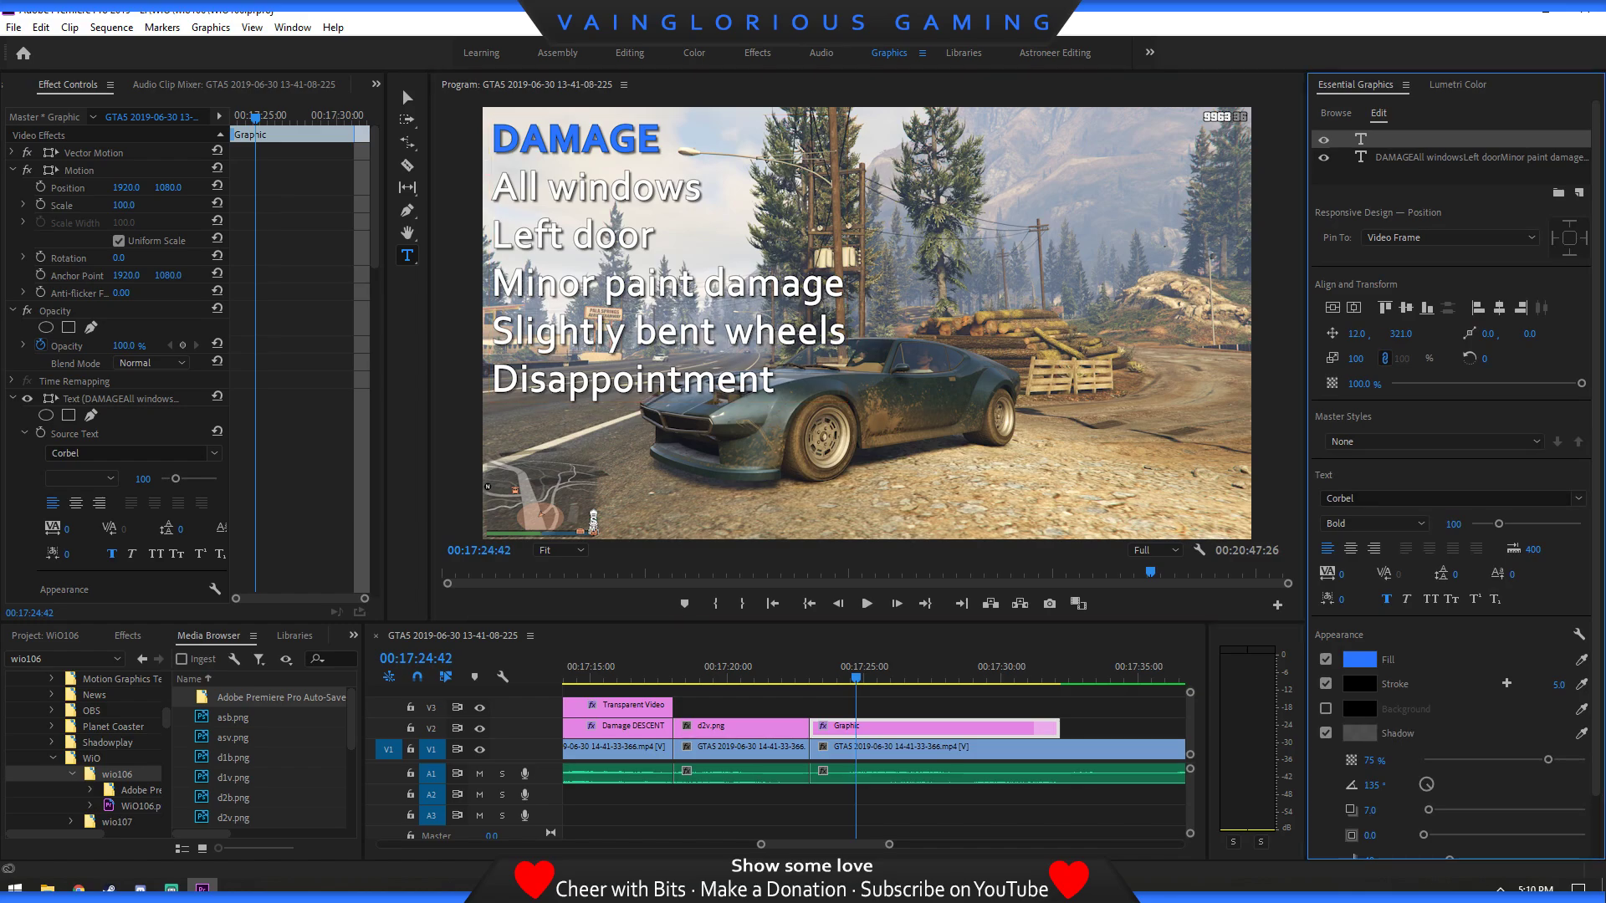
Replace the list under the DAMAGE heading with the lines Headlights, One window, Right door and Bent wheels.
{"action": "left_click_drag", "start_coordinate": [775, 380], "coordinate": [490, 188]}
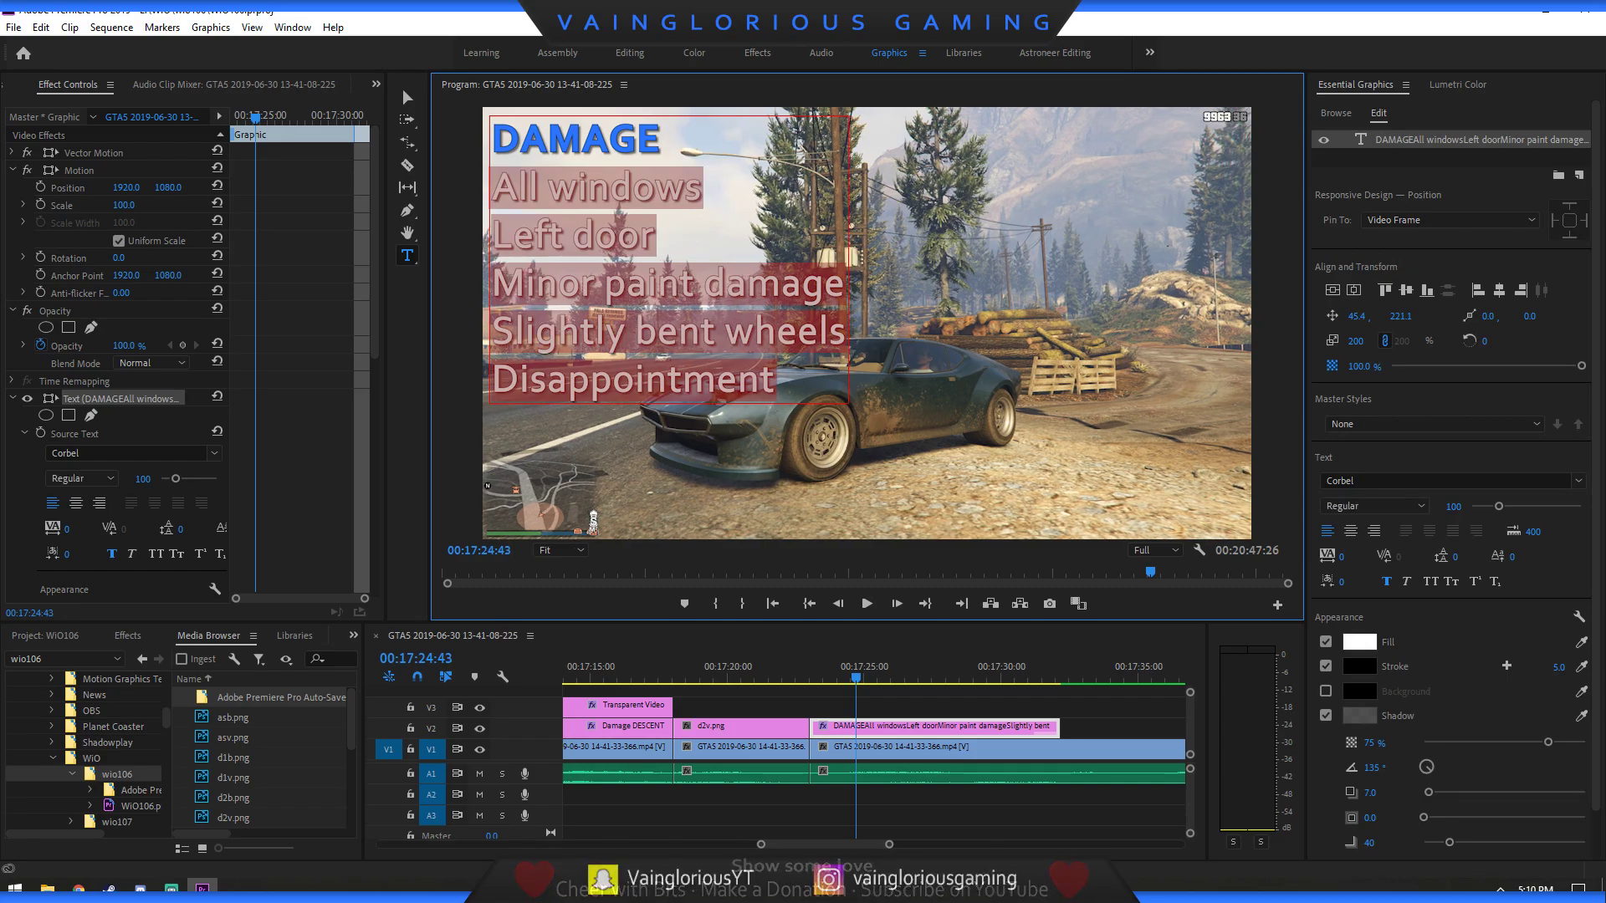
{"action": "type", "text": "Heasdlig"}
{"action": "key", "text": "BackSpace"}
{"action": "key", "text": "BackSpace"}
{"action": "key", "text": "BackSpace"}
{"action": "key", "text": "BackSpace"}
{"action": "key", "text": "BackSpace"}
{"action": "type", "text": "dlights"}
{"action": "key", "text": "Return"}
{"action": "type", "text": "One window"}
{"action": "key", "text": "Return"}
{"action": "type", "text": "Right door"}
{"action": "key", "text": "Return"}
{"action": "type", "text": "Bent wheels"}
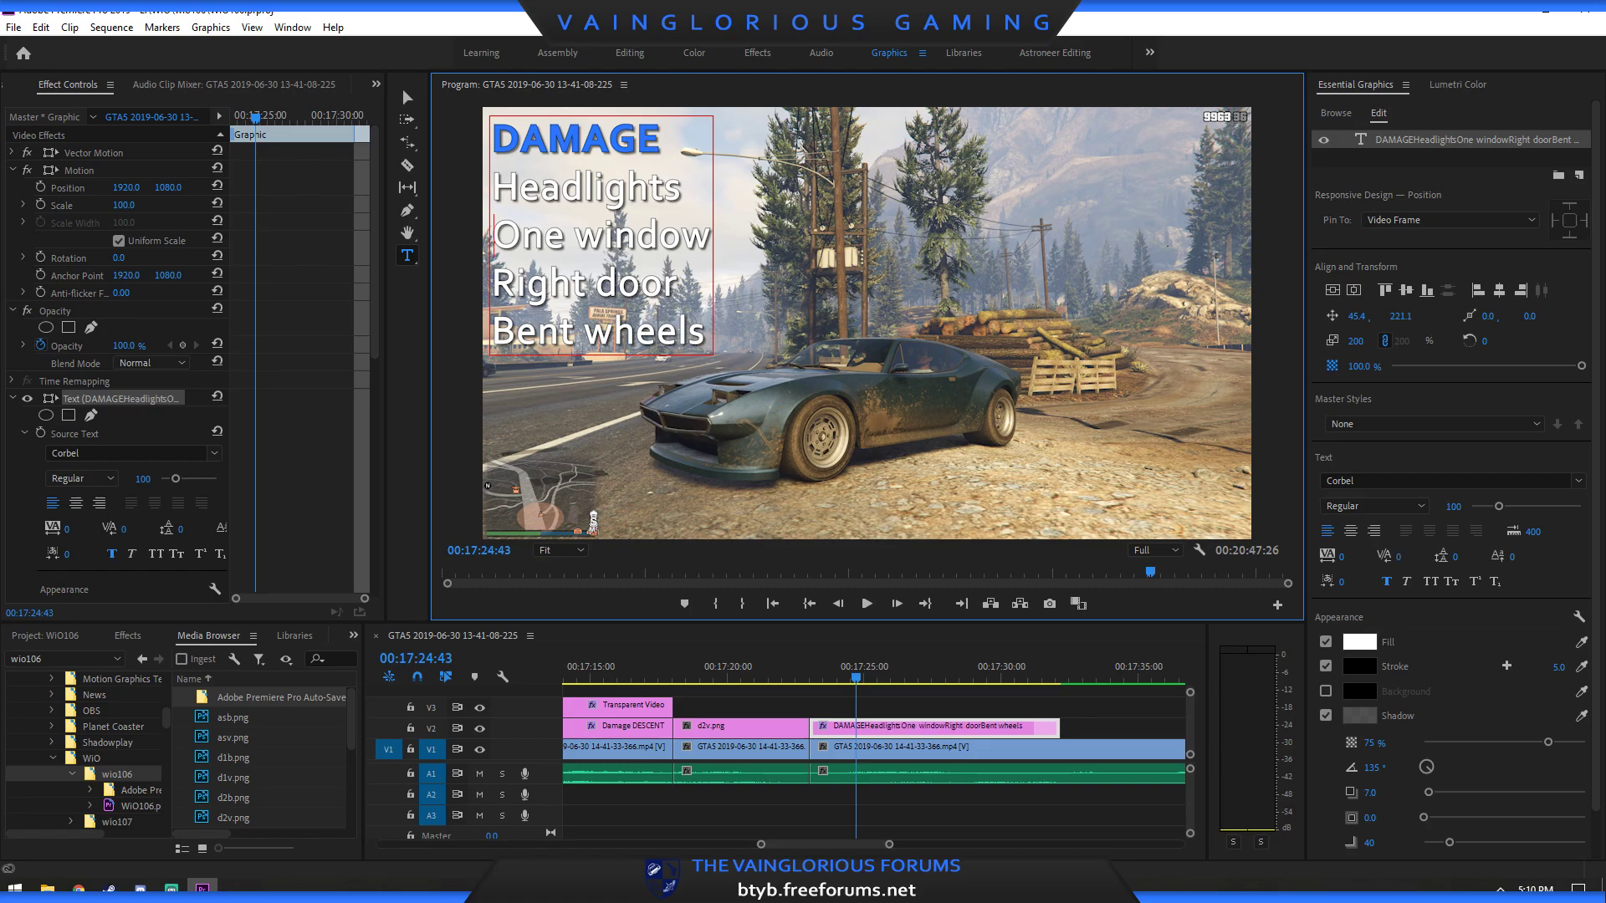
Change the Headlights line of the DAMAGE list to "Most lights".
{"action": "key", "text": "shift+Left"}
{"action": "key", "text": "shift+Left"}
{"action": "key", "text": "shift+Left"}
{"action": "key", "text": "shift+Left"}
{"action": "key", "text": "shift+Left"}
{"action": "key", "text": "shift+Left"}
{"action": "key", "text": "shift+Left"}
{"action": "key", "text": "shift+Left"}
{"action": "key", "text": "shift+Left"}
{"action": "key", "text": "shift+Left"}
{"action": "key", "text": "shift+Left"}
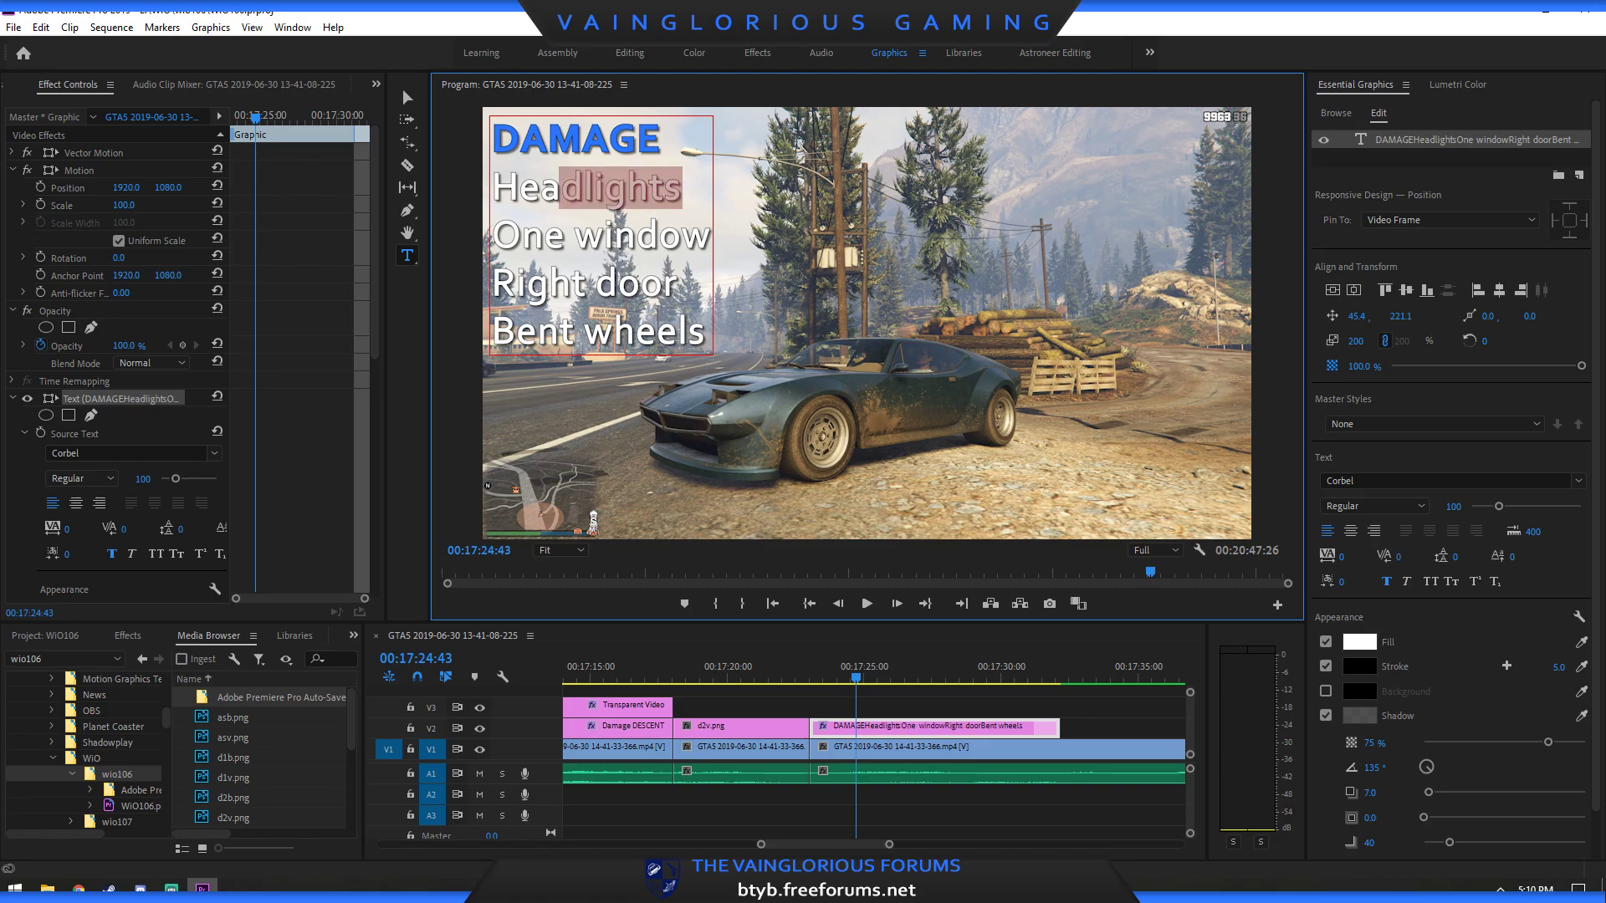
{"action": "type", "text": "Most lights"}
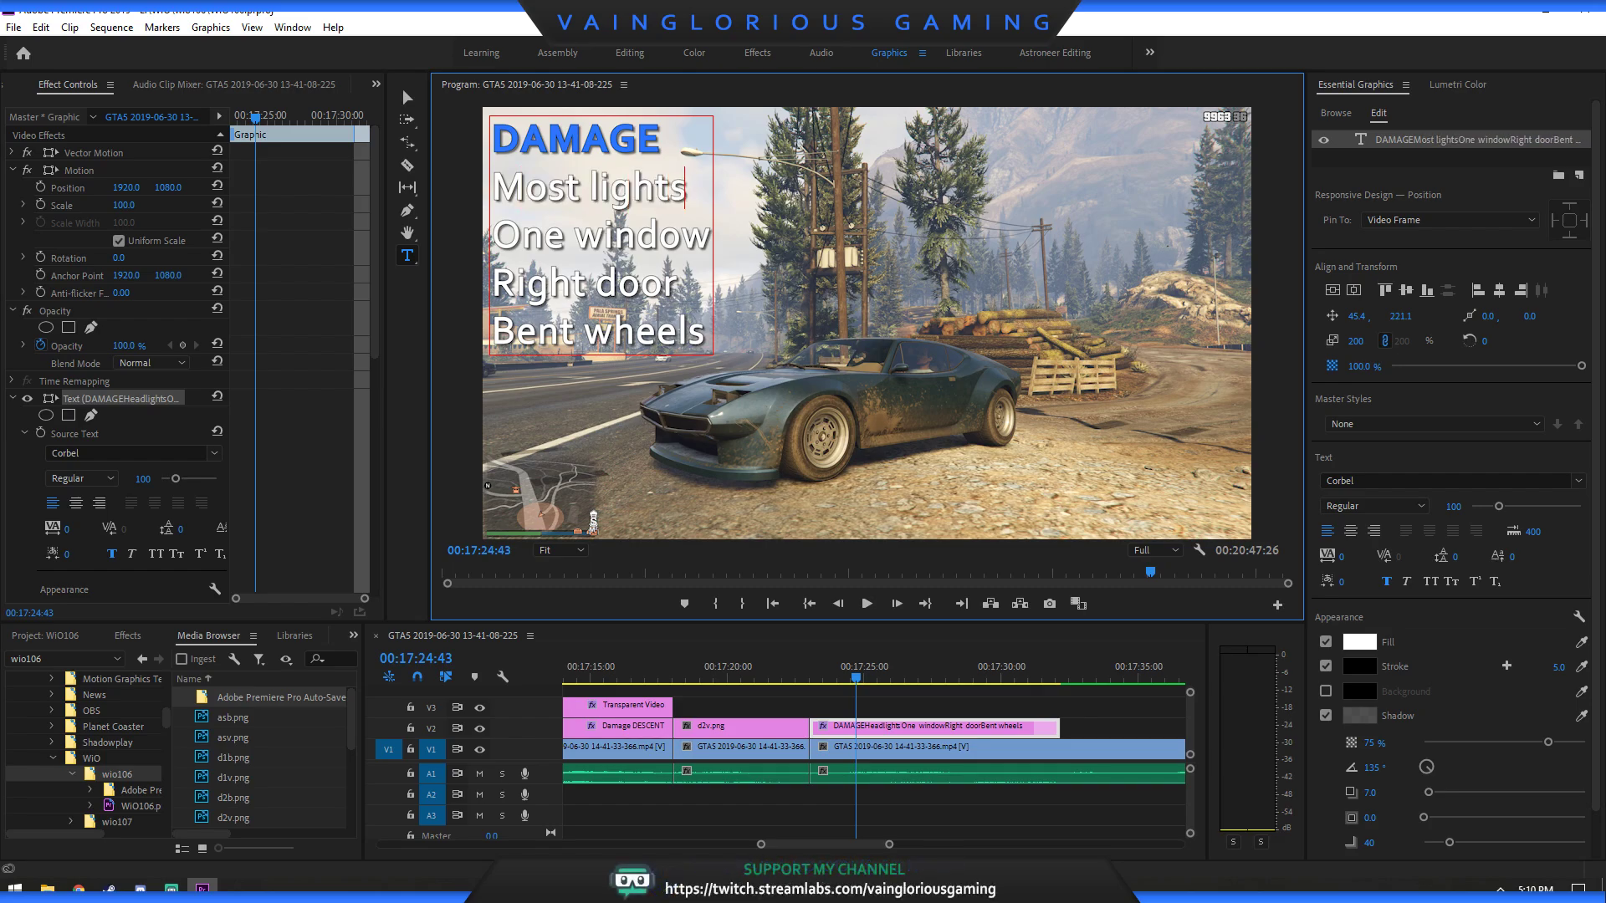
Check the DAMAGE list over the footage at 00:17:28:58 and past its end at 00:17:33:35, then view the wider sequence.
{"action": "left_click_drag", "start_coordinate": [857, 676], "coordinate": [972, 676]}
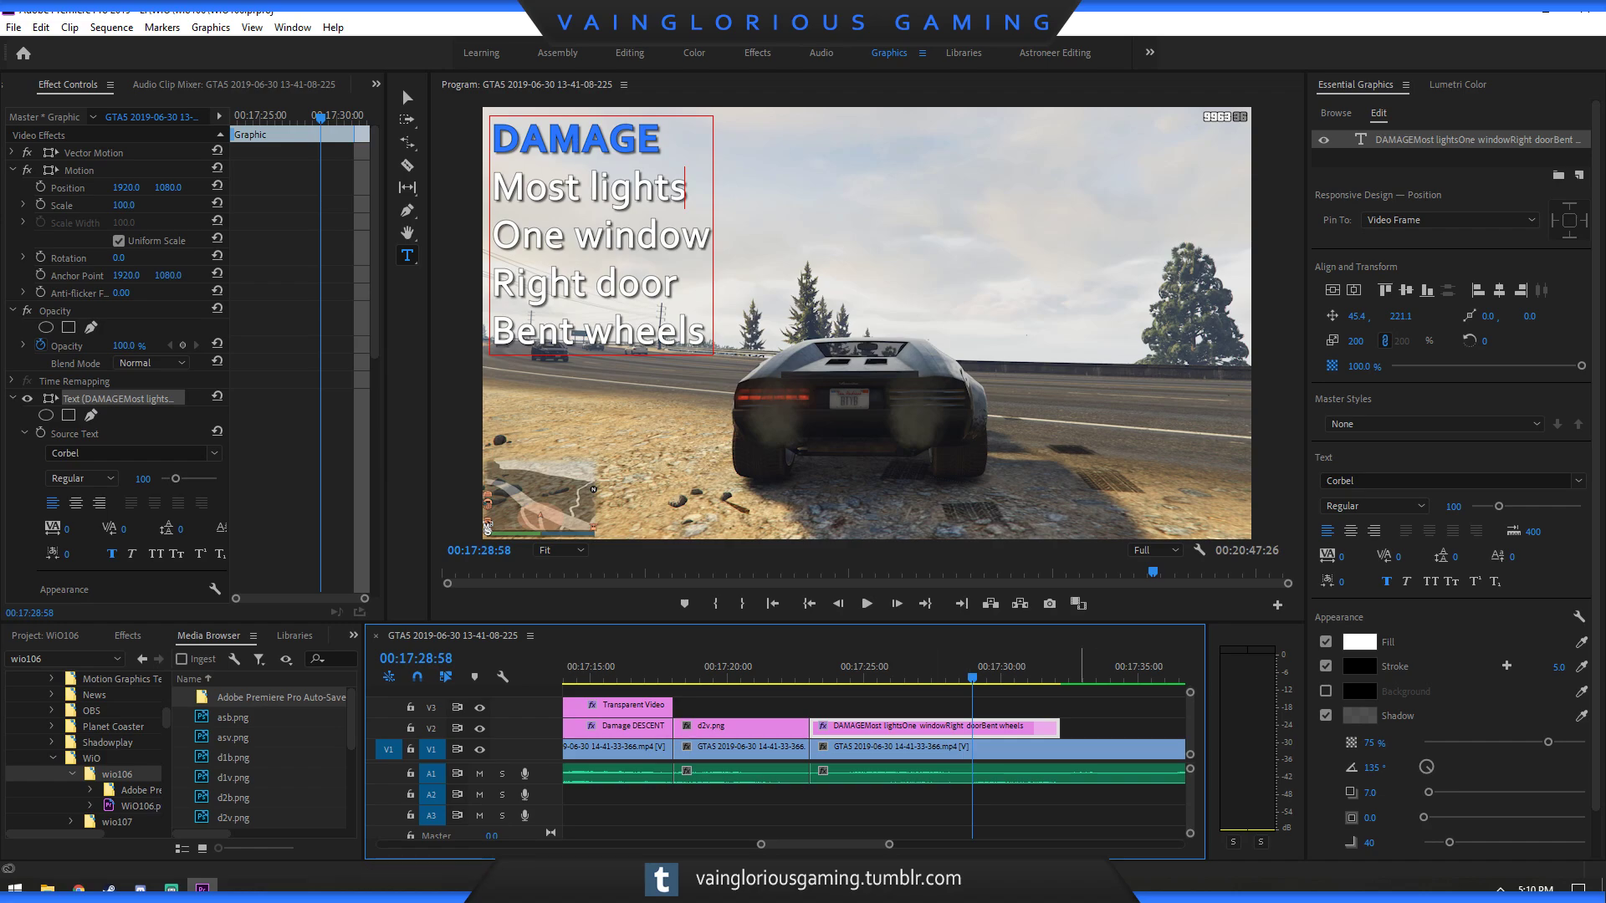
{"action": "left_click", "coordinate": [1098, 676]}
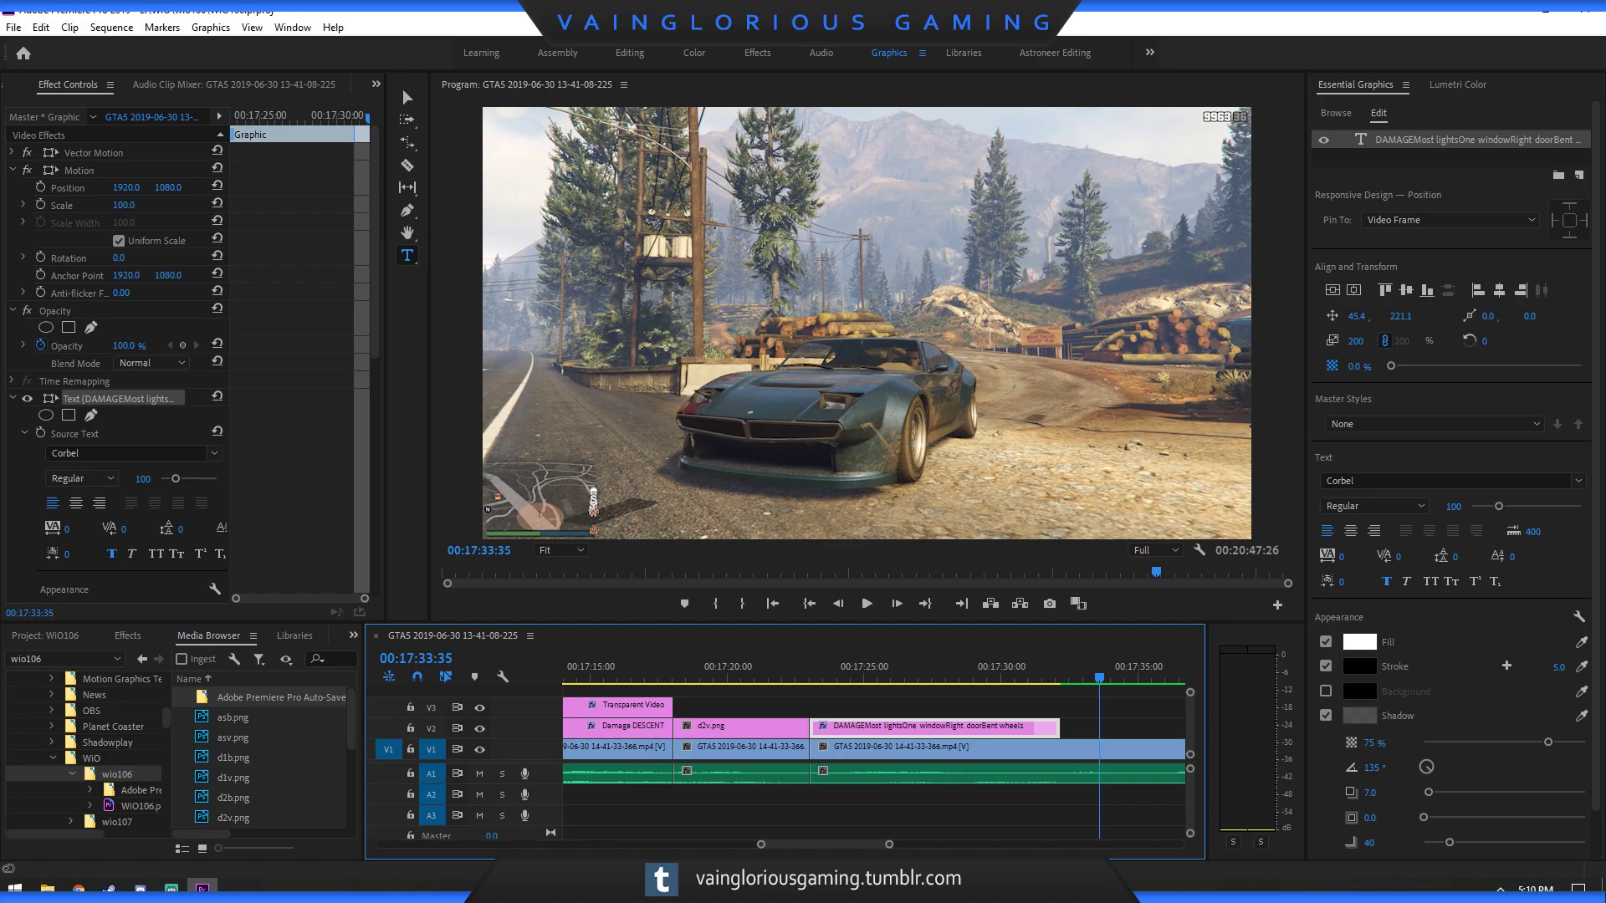
{"action": "left_click_drag", "start_coordinate": [889, 844], "coordinate": [1133, 844]}
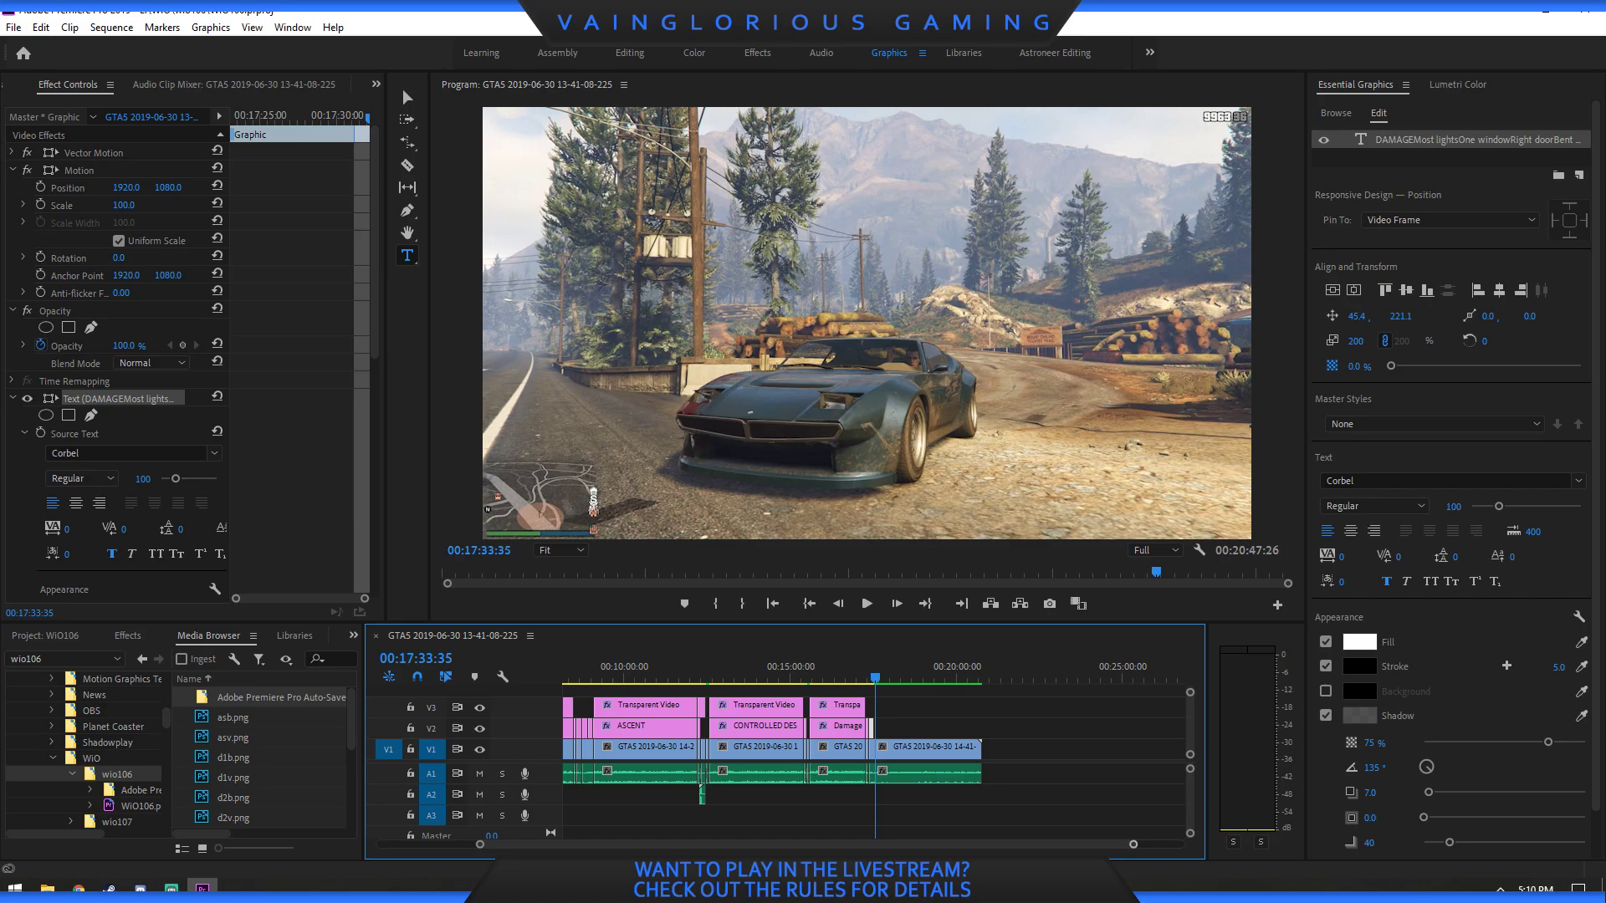
Examine the layout of the whole sequence on the timeline and return the playhead to the start.
{"action": "key", "text": "equal"}
{"action": "key", "text": "equal"}
{"action": "key", "text": "minus"}
{"action": "key", "text": "minus"}
{"action": "key", "text": "minus"}
{"action": "key", "text": "minus"}
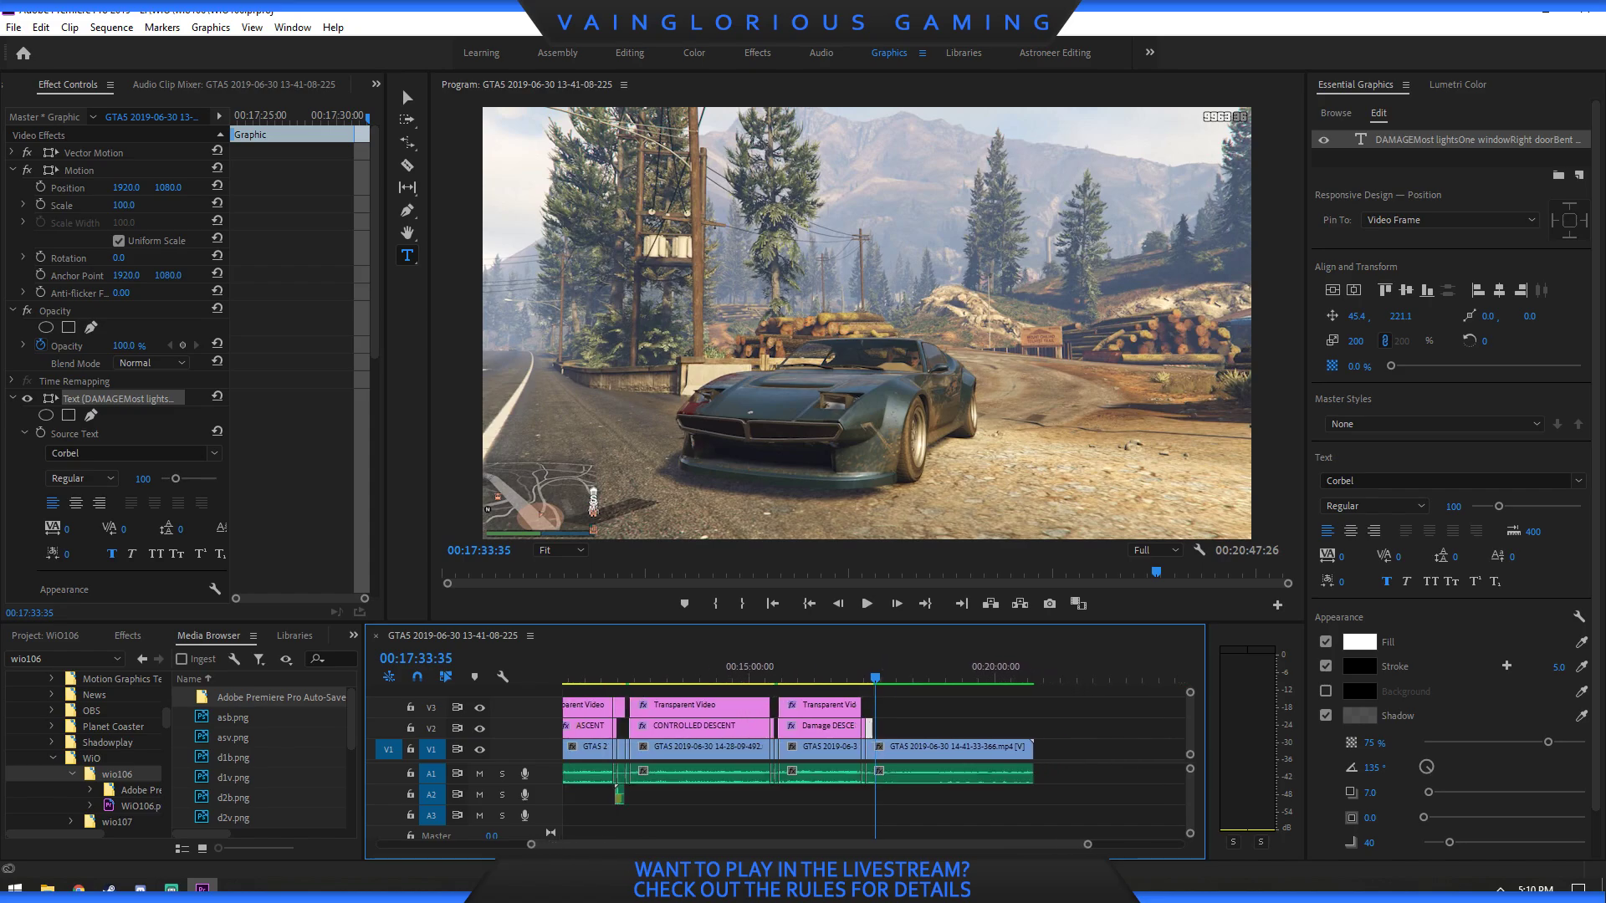
{"action": "scroll", "coordinate": [948, 654], "scroll_direction": "up", "scroll_amount": 5}
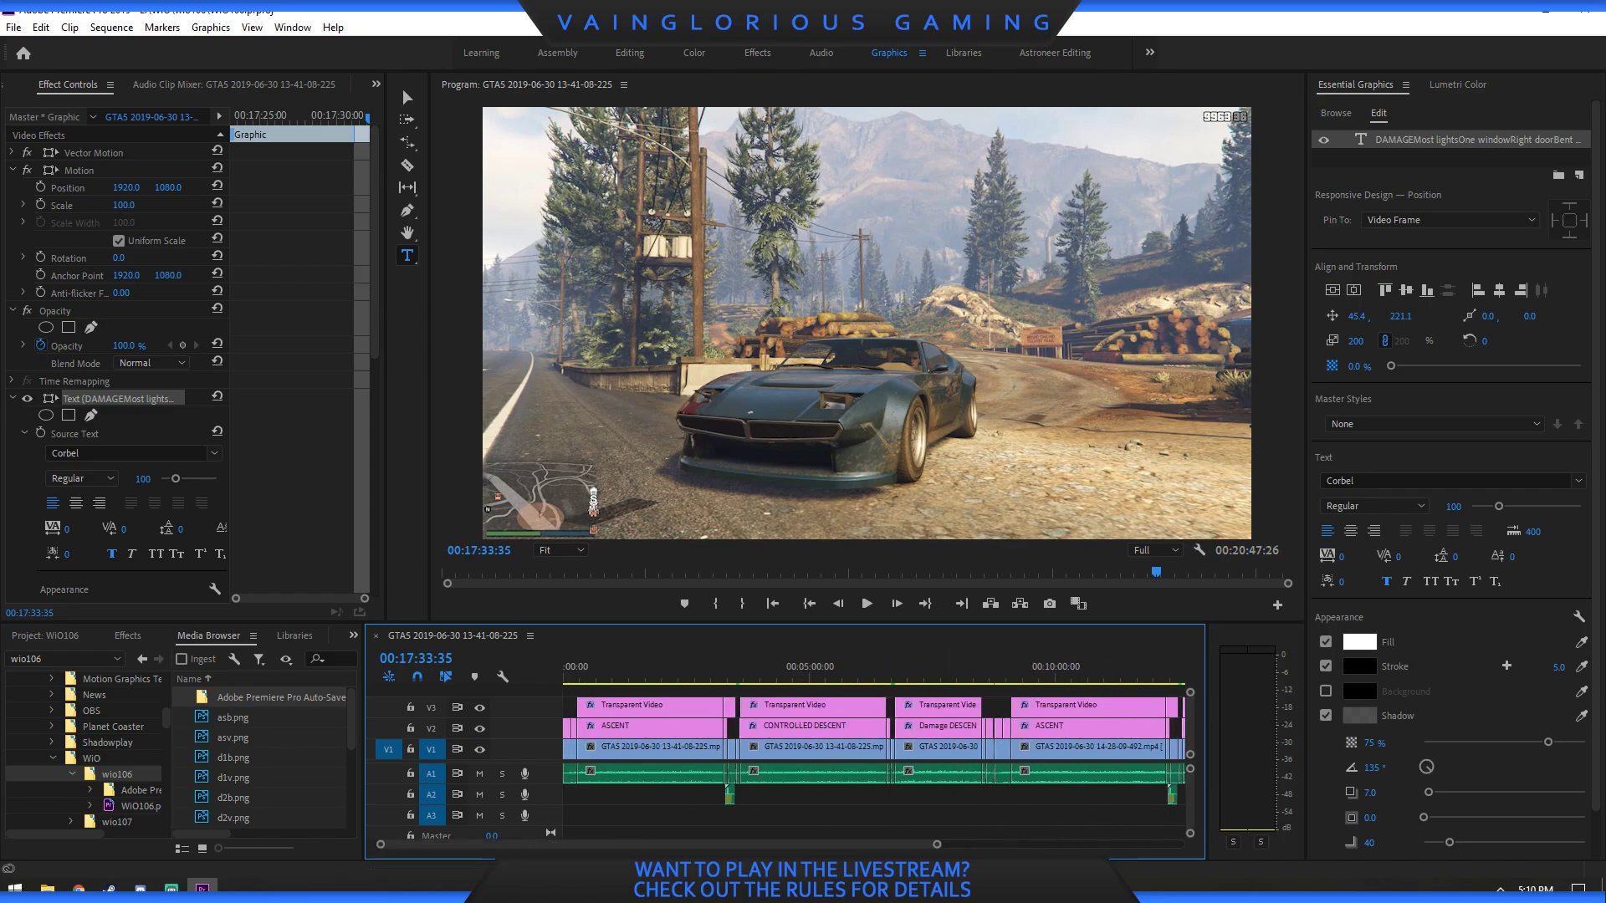
{"action": "key", "text": "minus"}
{"action": "key", "text": "minus"}
{"action": "key", "text": "minus"}
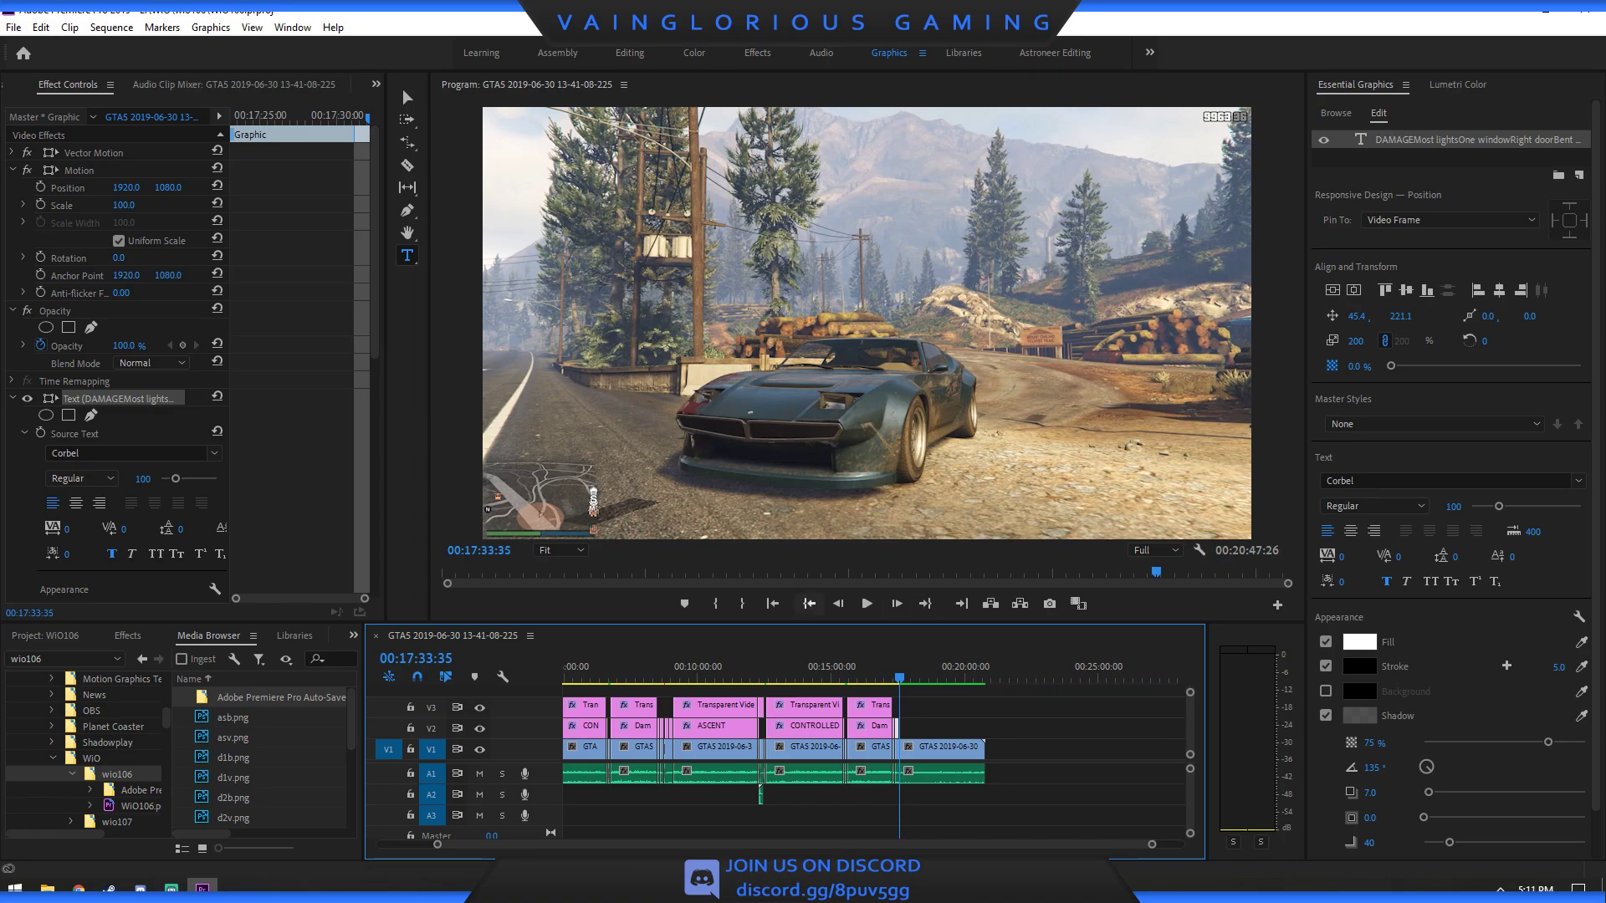
{"action": "left_click", "coordinate": [808, 603]}
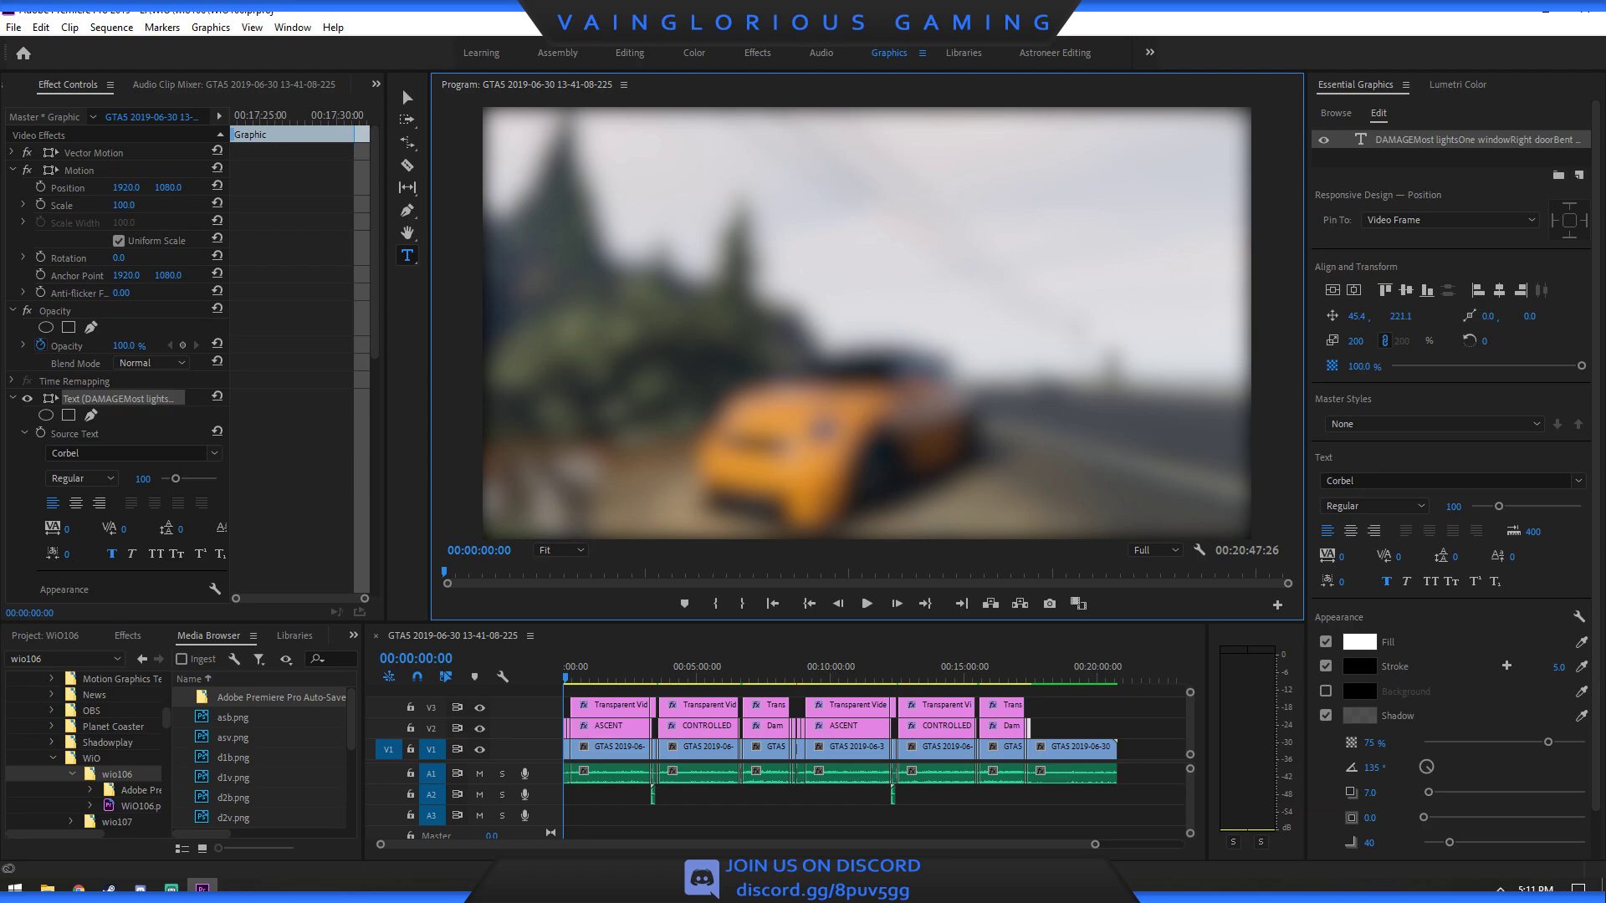
Move the playhead to the second DAMAGE list at 00:17:30:31 and save the project.
{"action": "left_click_drag", "start_coordinate": [1094, 844], "coordinate": [1061, 844]}
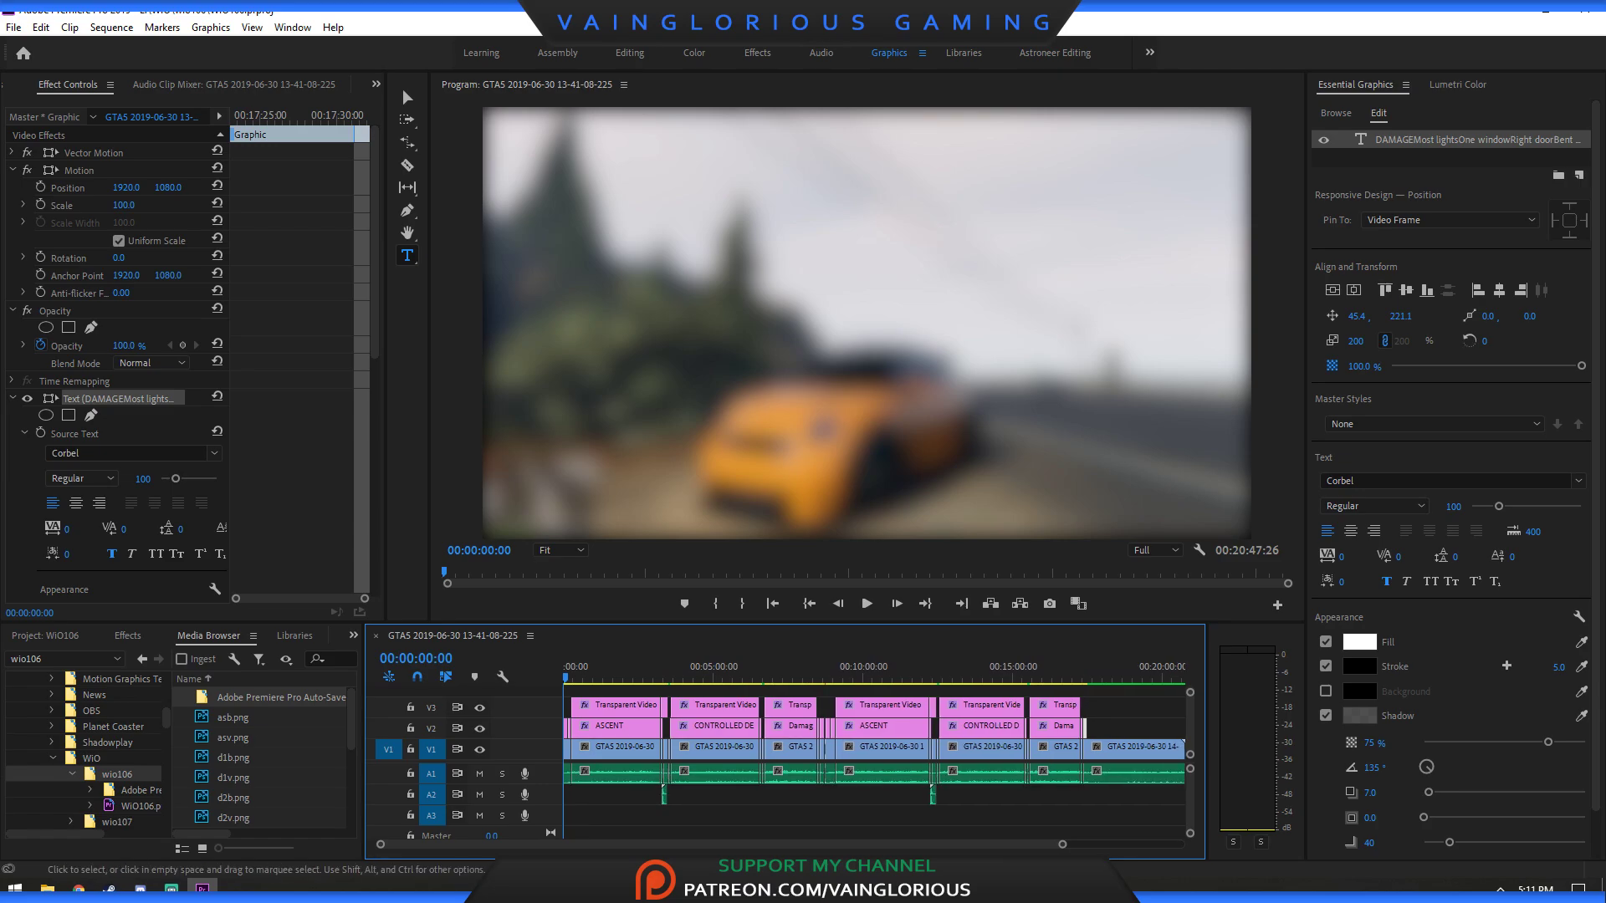
{"action": "left_click", "coordinate": [1085, 676]}
{"action": "left_click_drag", "start_coordinate": [1085, 677], "coordinate": [1086, 677]}
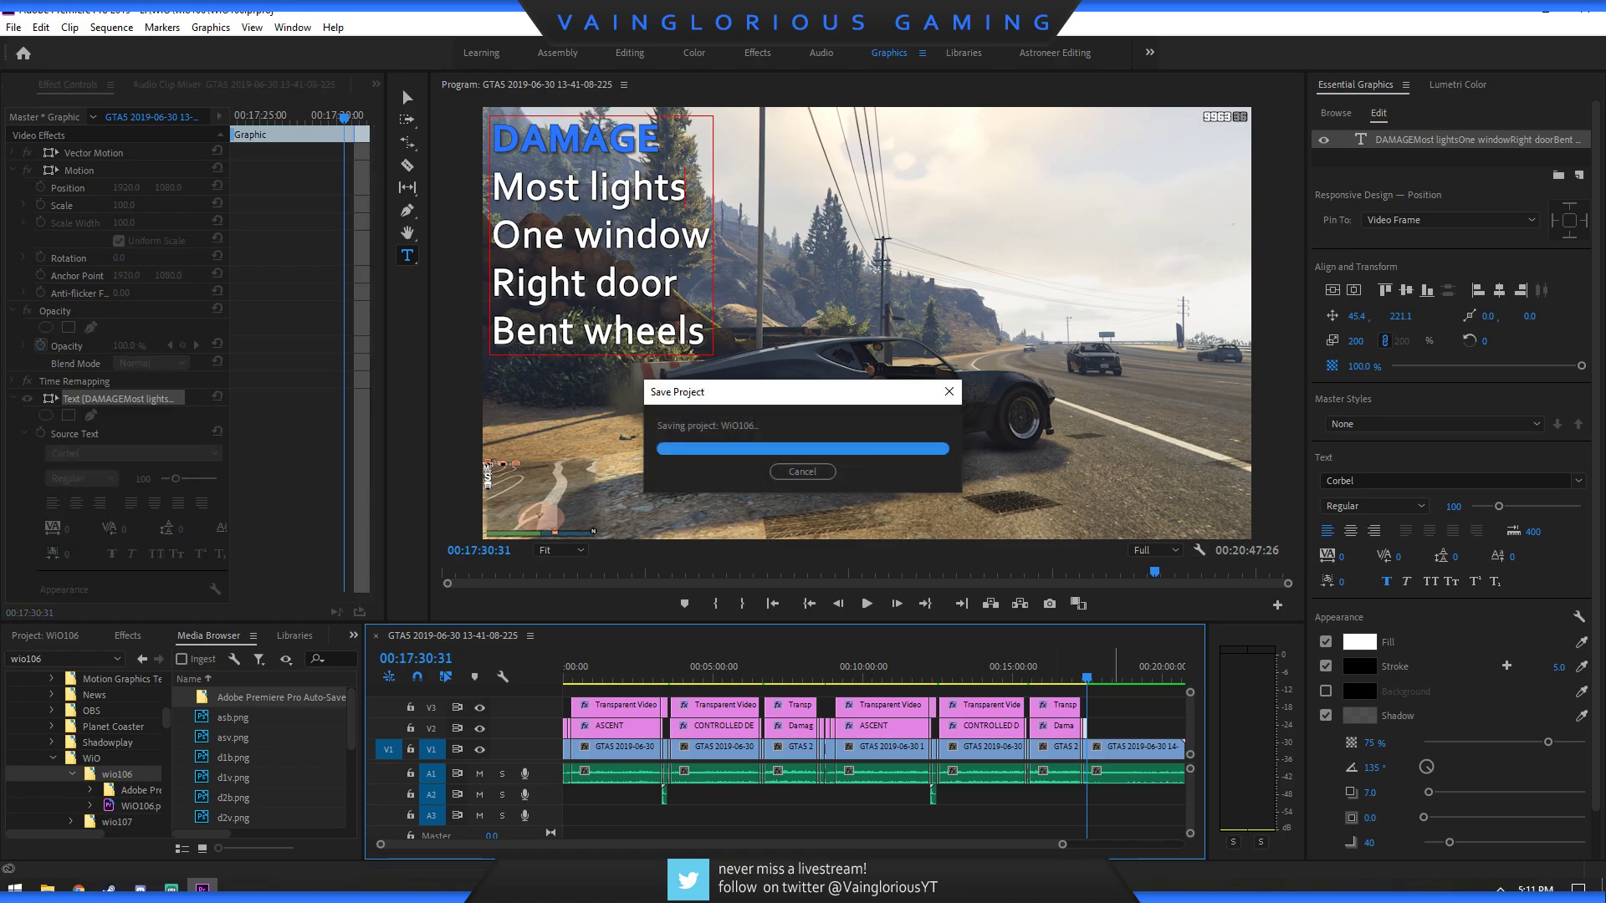
Play the sequence from its start and examine the CPU and GPU load in Task Manager during playback.
{"action": "left_click", "coordinate": [809, 603]}
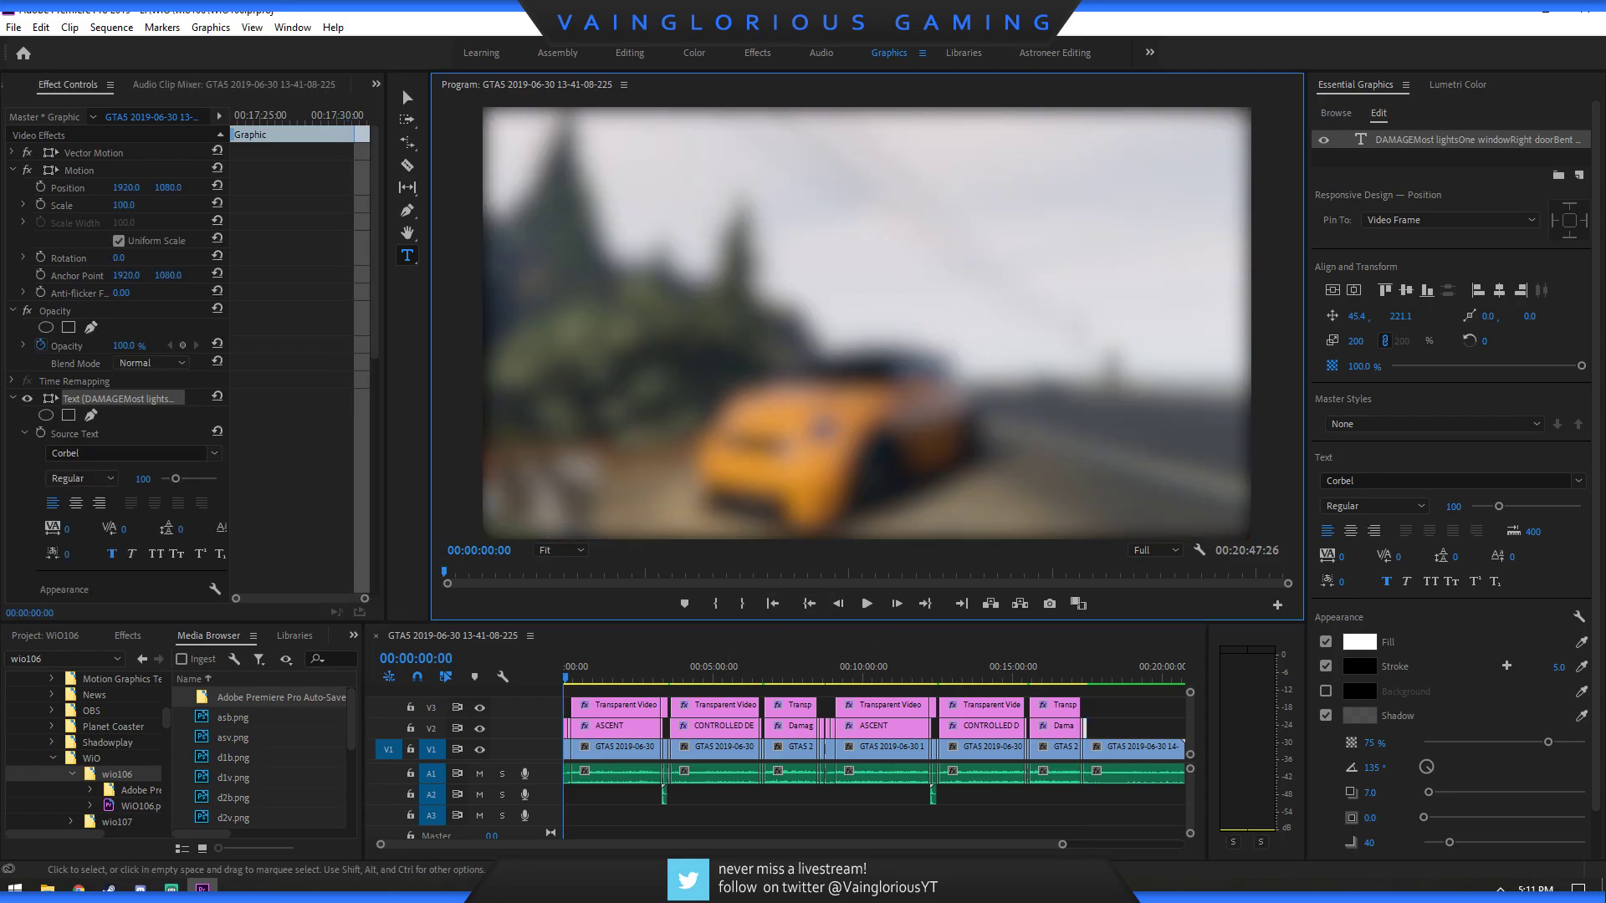
{"action": "key", "text": "space"}
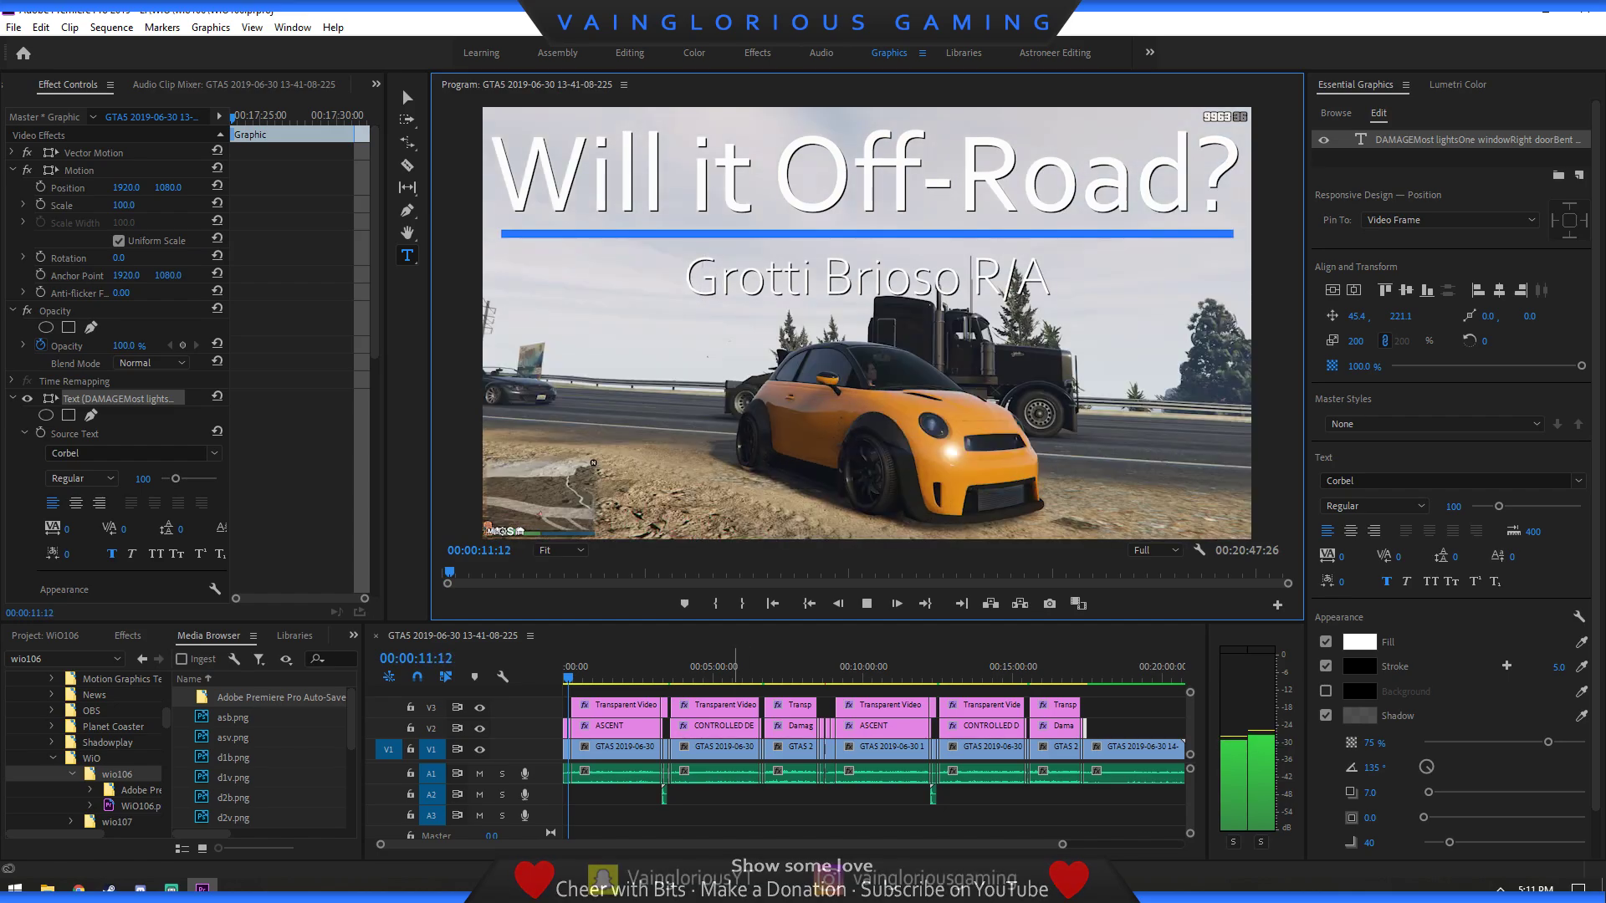
{"action": "right_click", "coordinate": [761, 888]}
{"action": "left_click", "coordinate": [803, 821]}
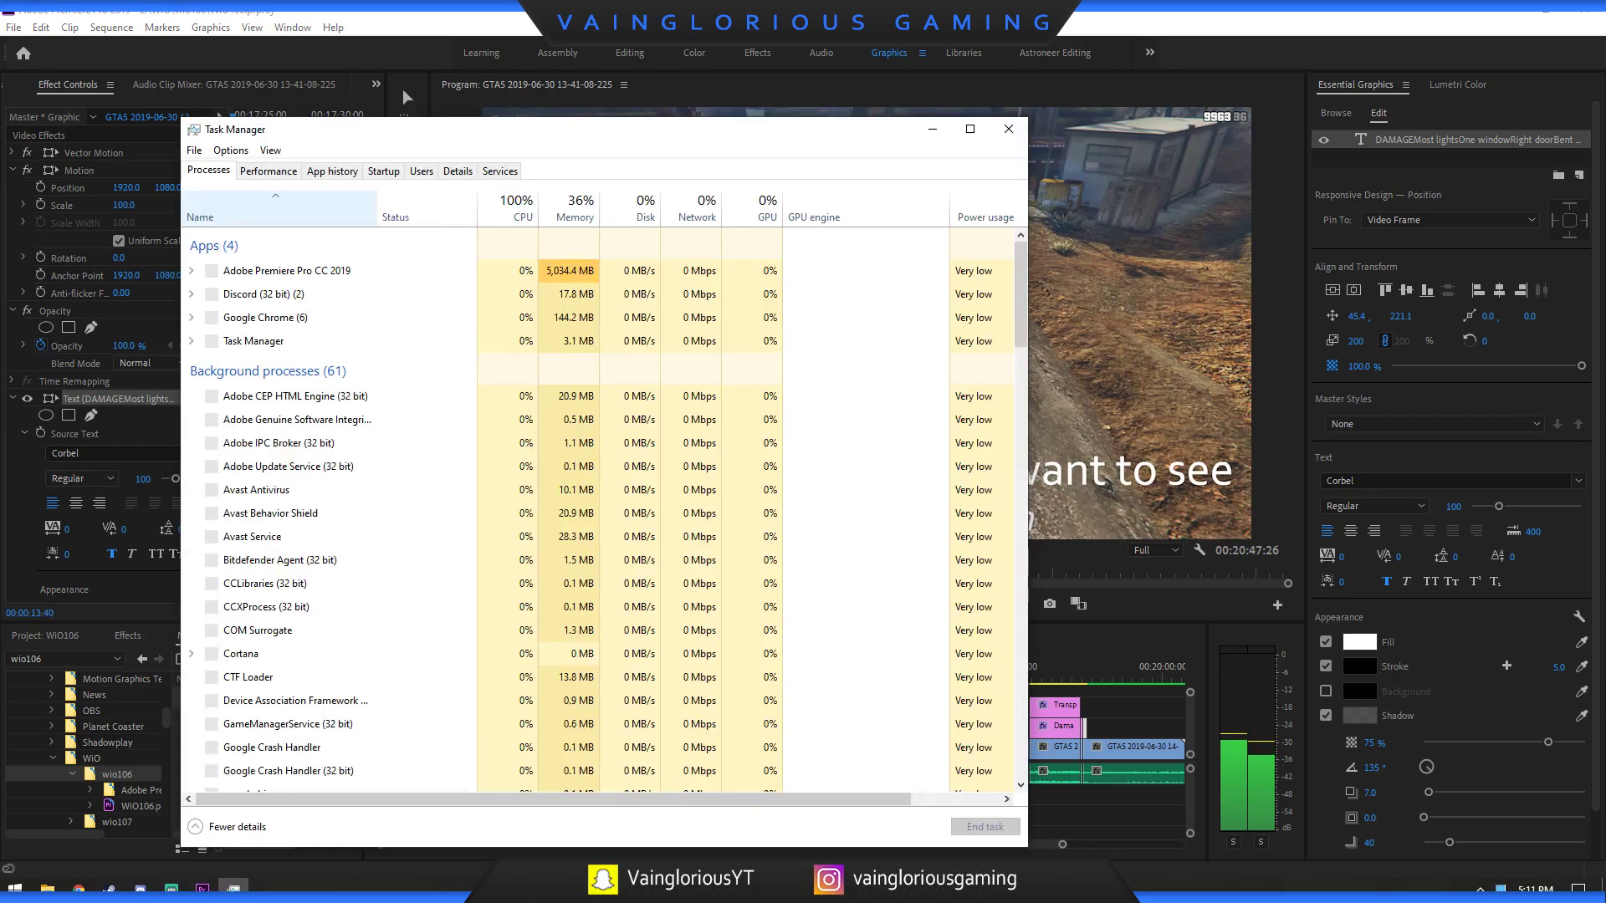
{"action": "left_click", "coordinate": [267, 170]}
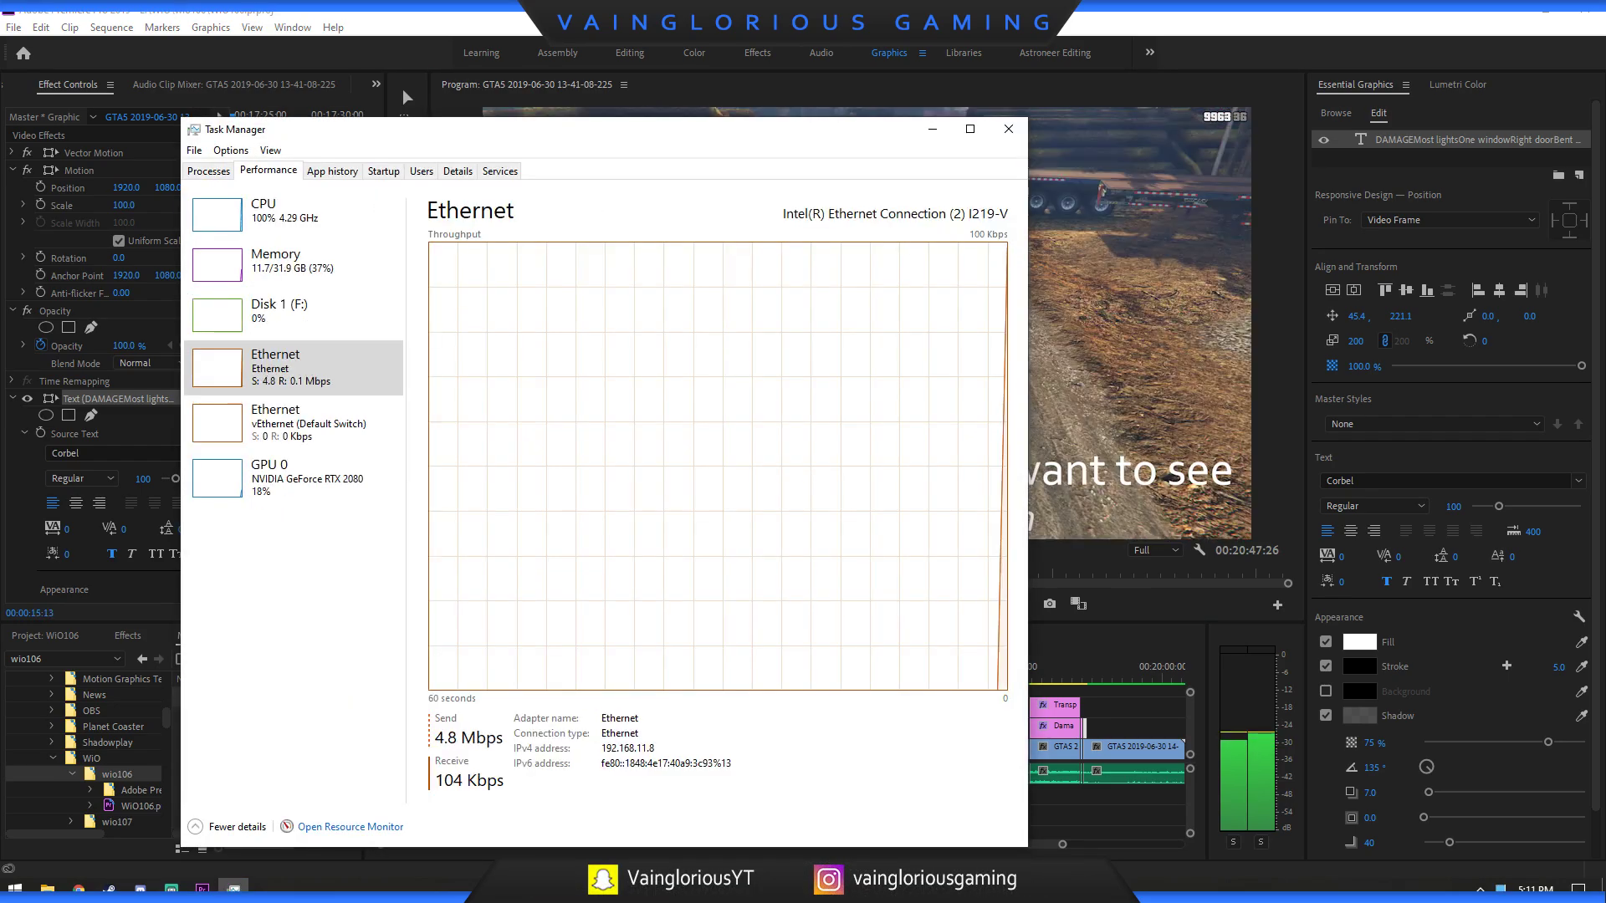
{"action": "left_click", "coordinate": [276, 215]}
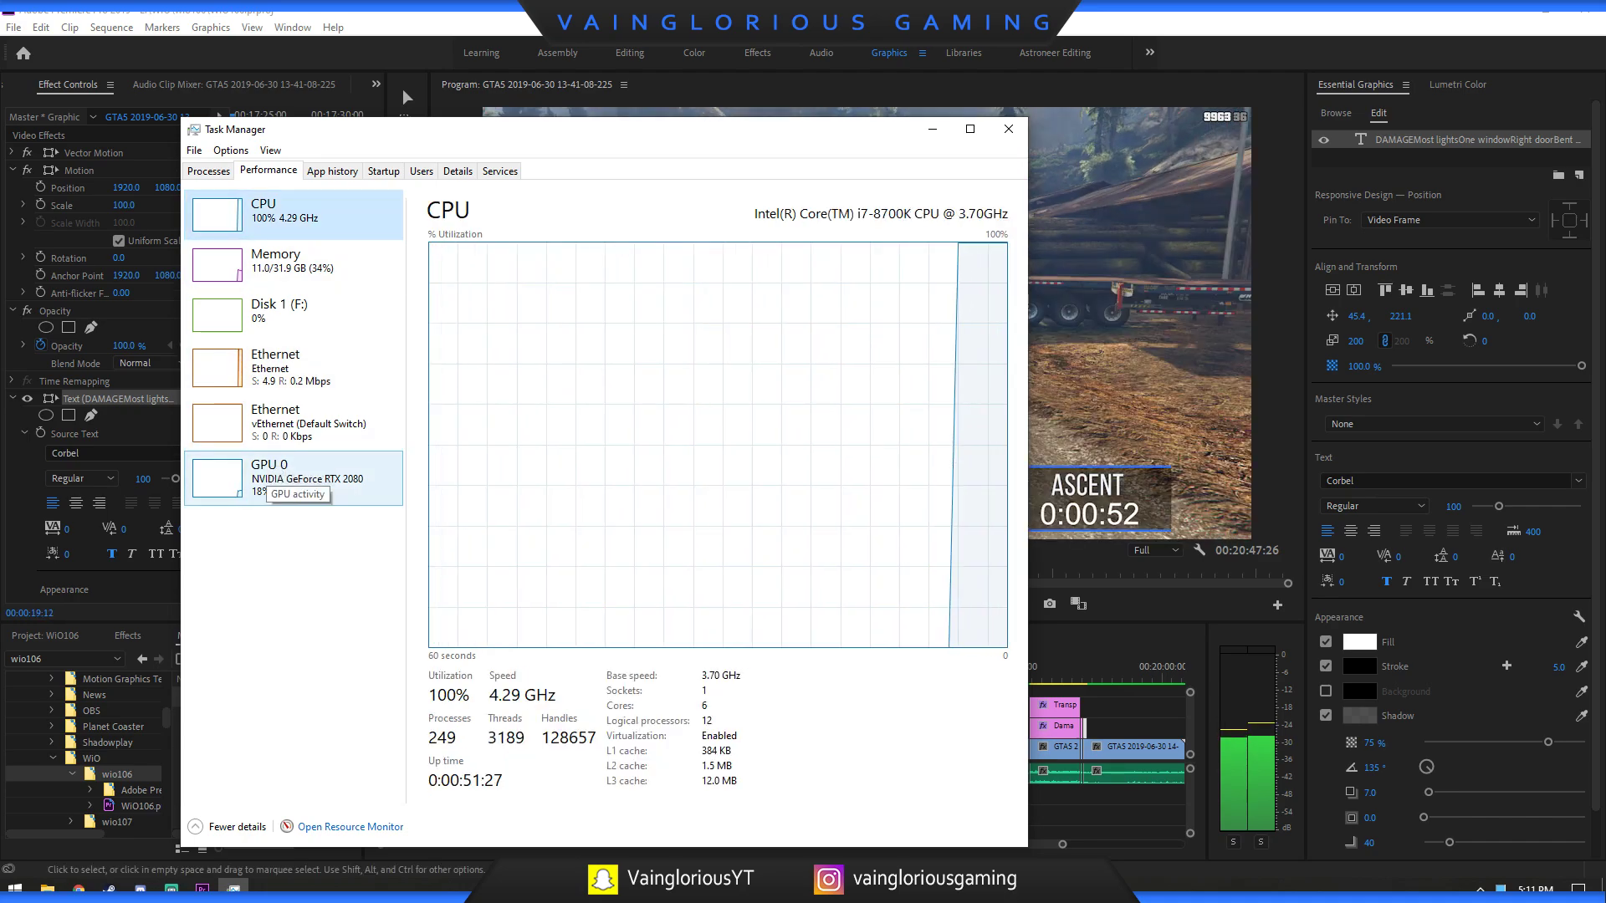
{"action": "left_click", "coordinate": [276, 477]}
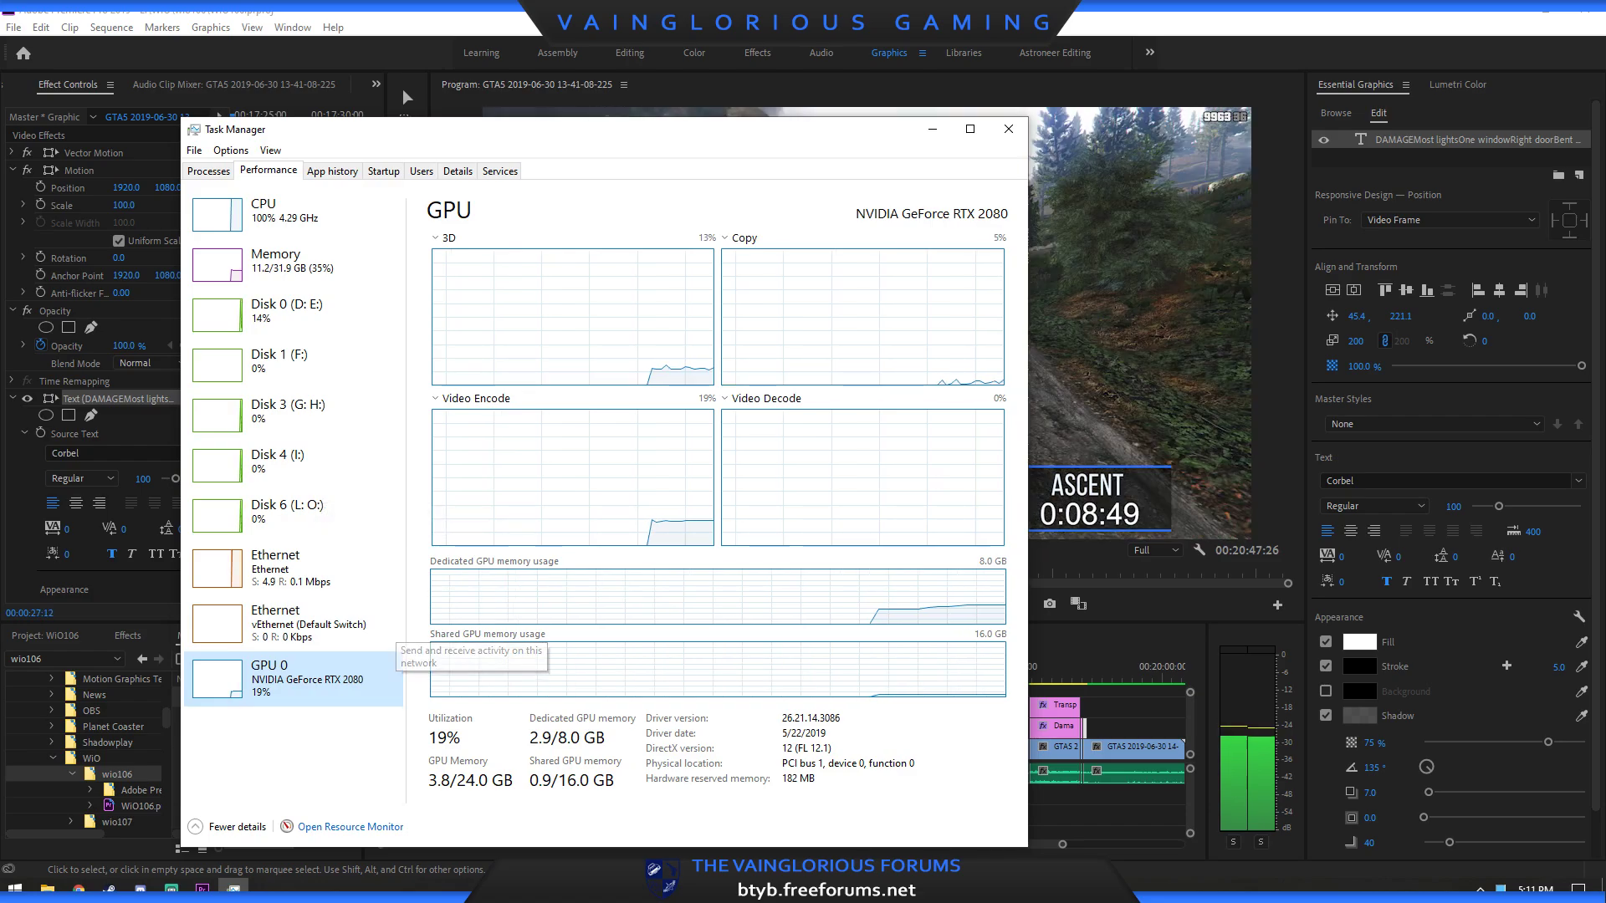
{"action": "left_click", "coordinate": [1007, 128]}
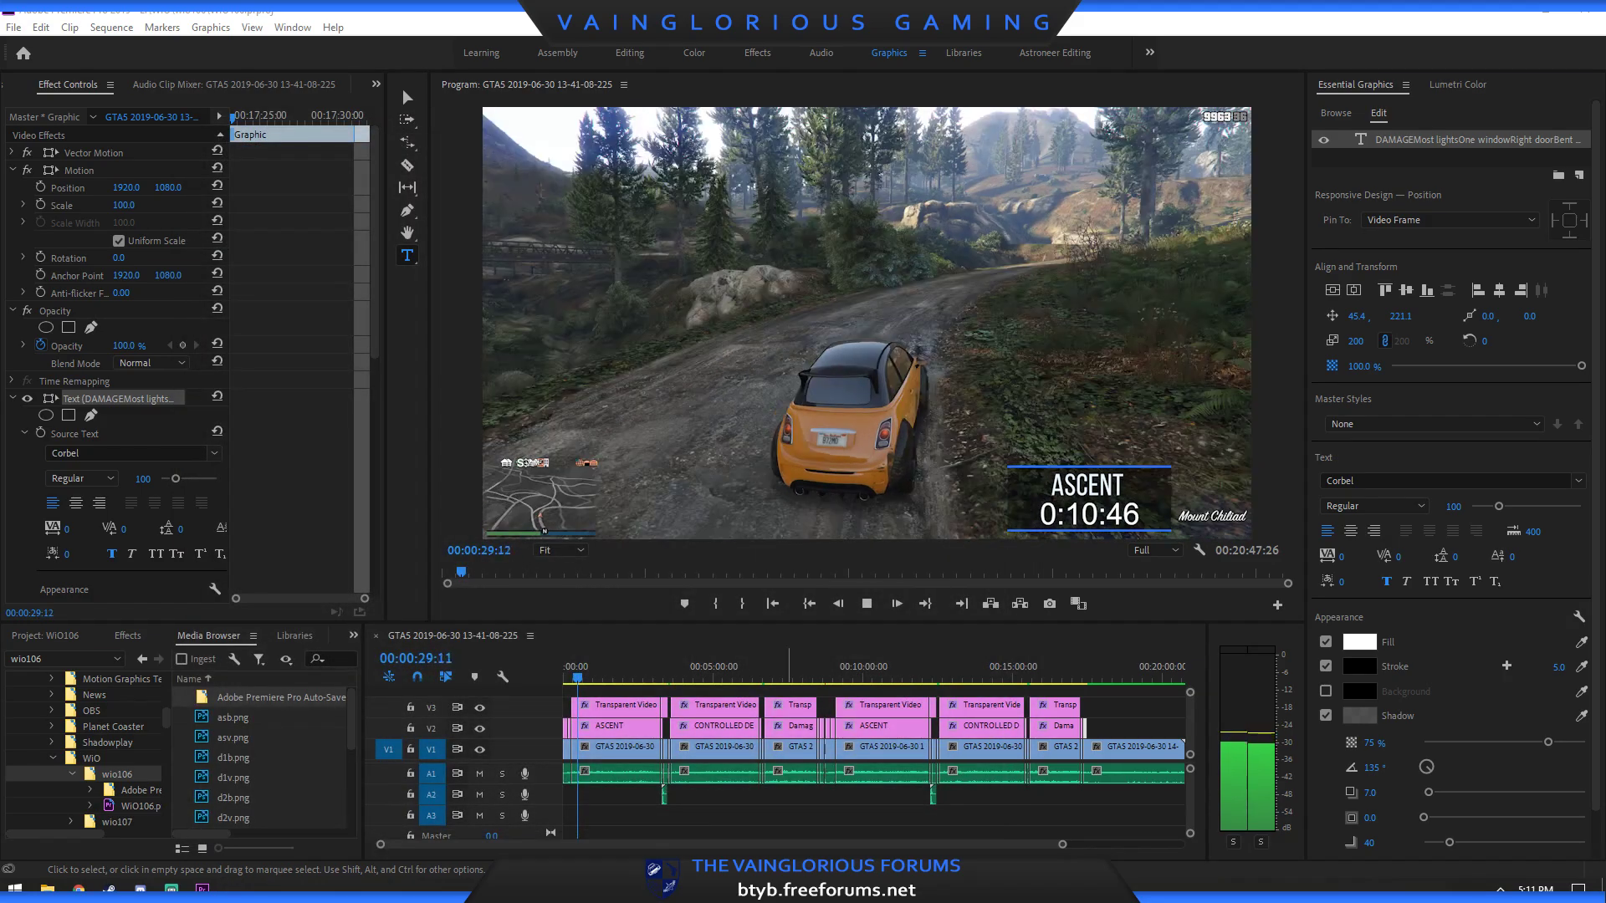
Stop playback, return the playhead to the start and view the full sequence.
{"action": "left_click", "coordinate": [866, 603]}
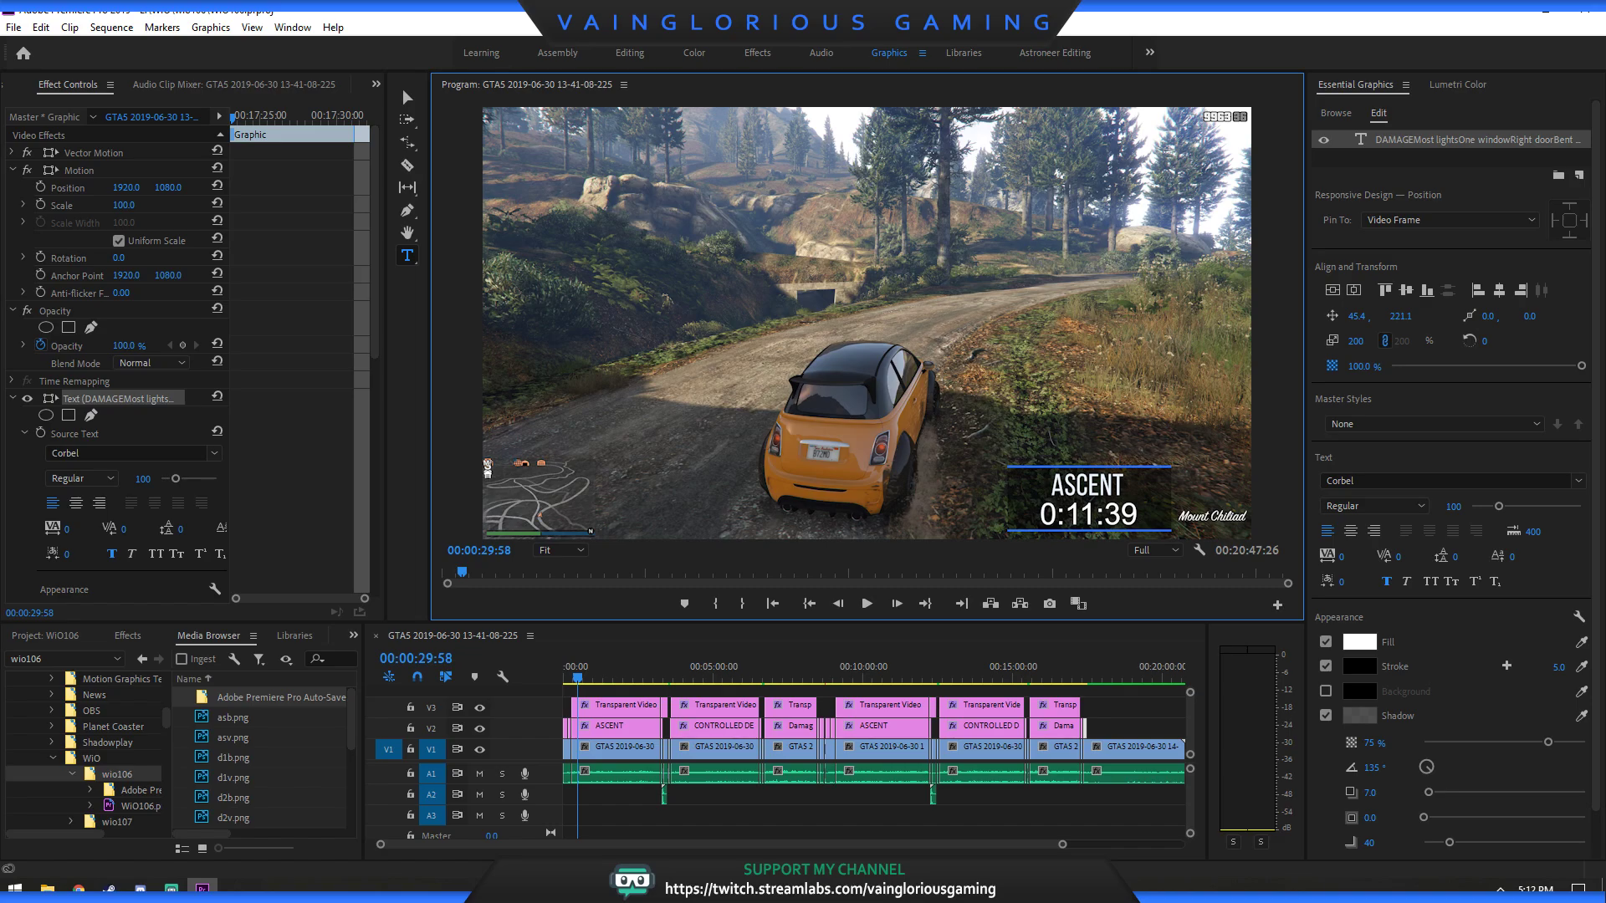
{"action": "left_click", "coordinate": [808, 603]}
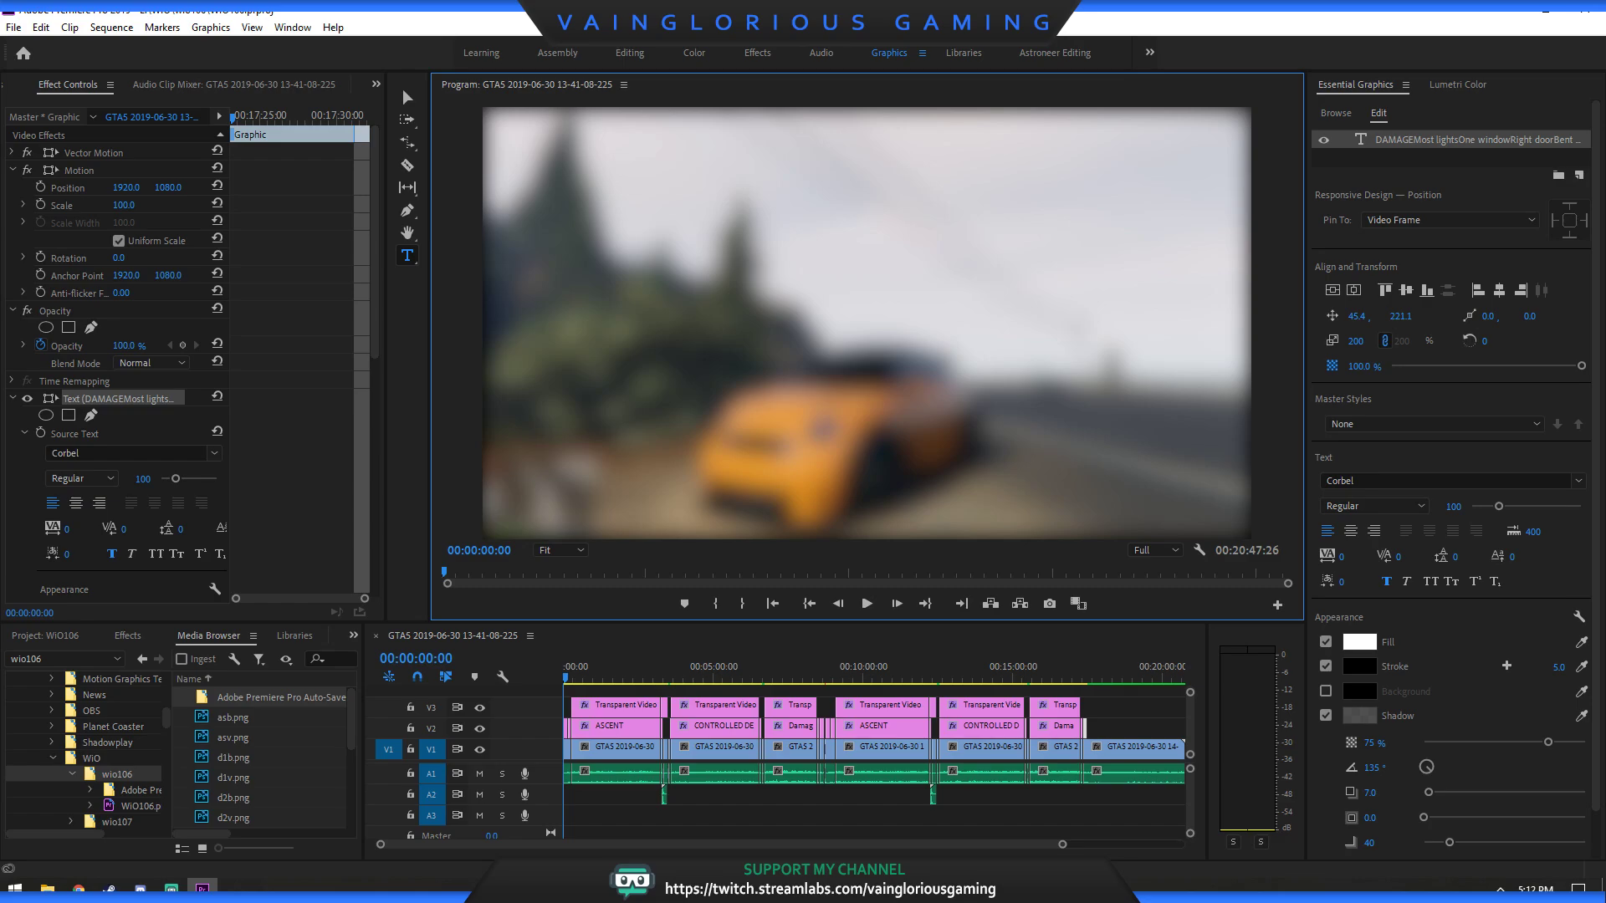
{"action": "left_click_drag", "start_coordinate": [1062, 844], "coordinate": [1078, 844]}
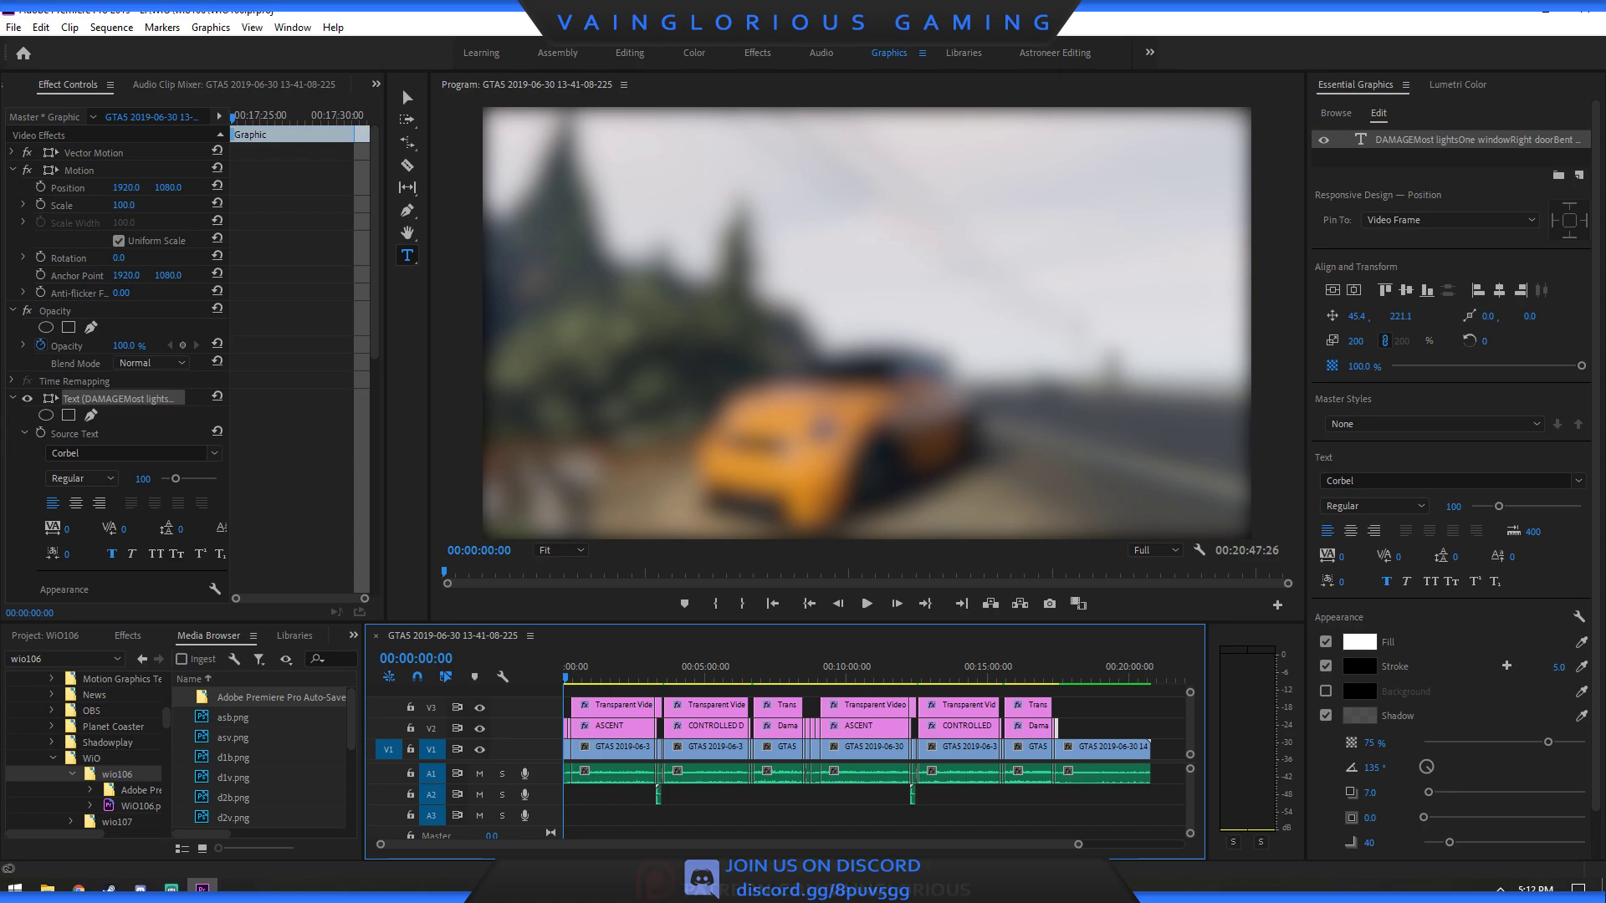
{"action": "left_click", "coordinate": [375, 83]}
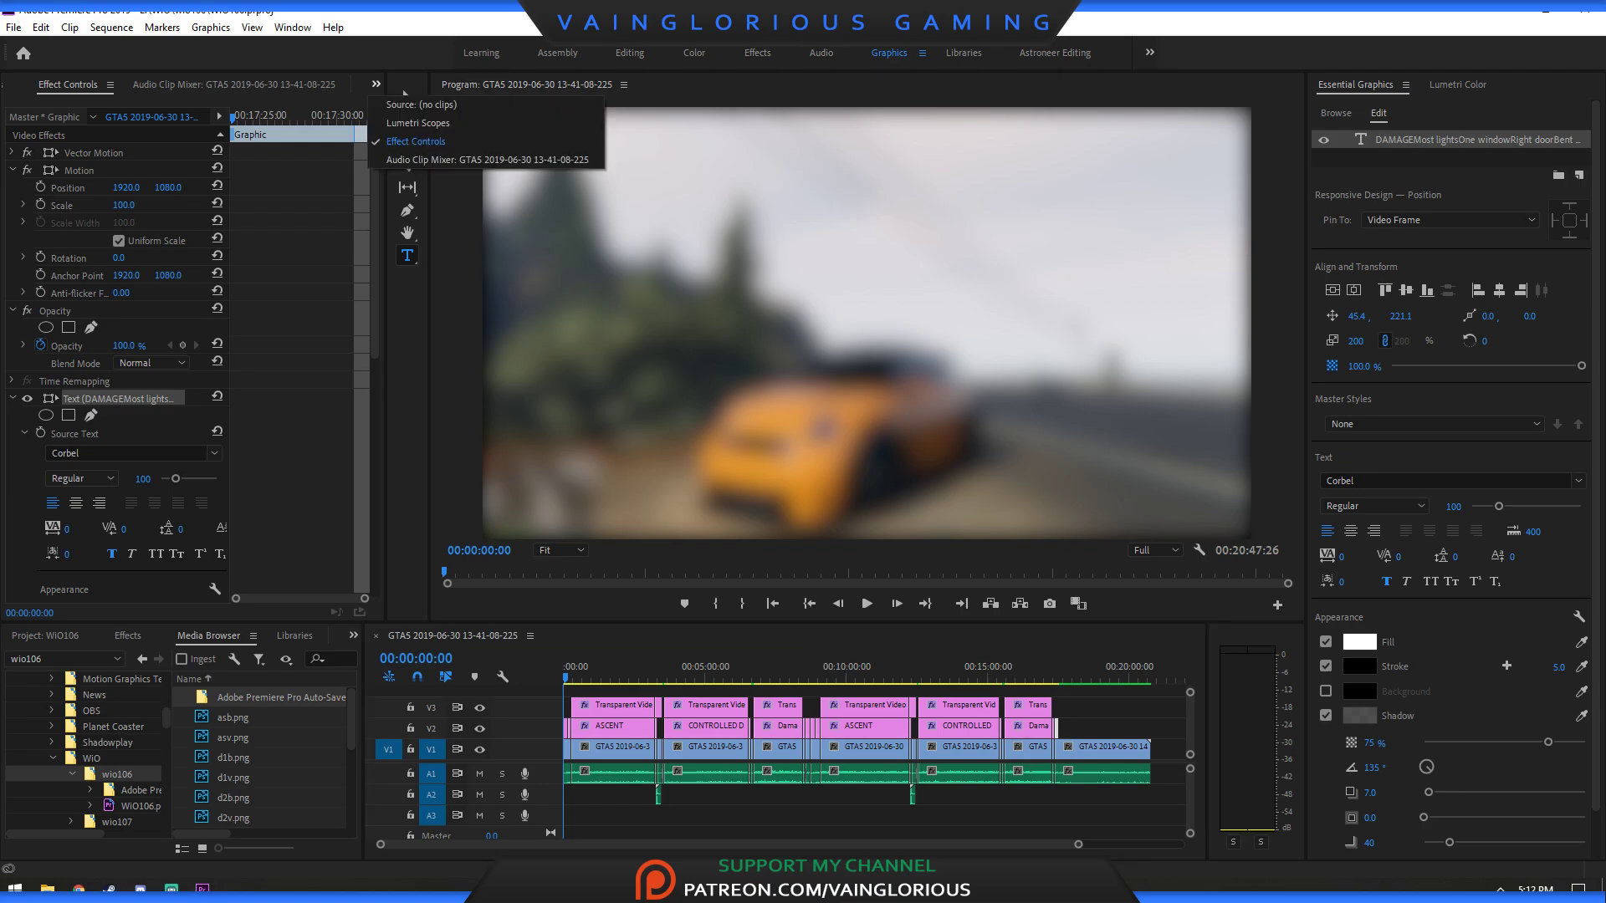
{"action": "left_click", "coordinate": [487, 159]}
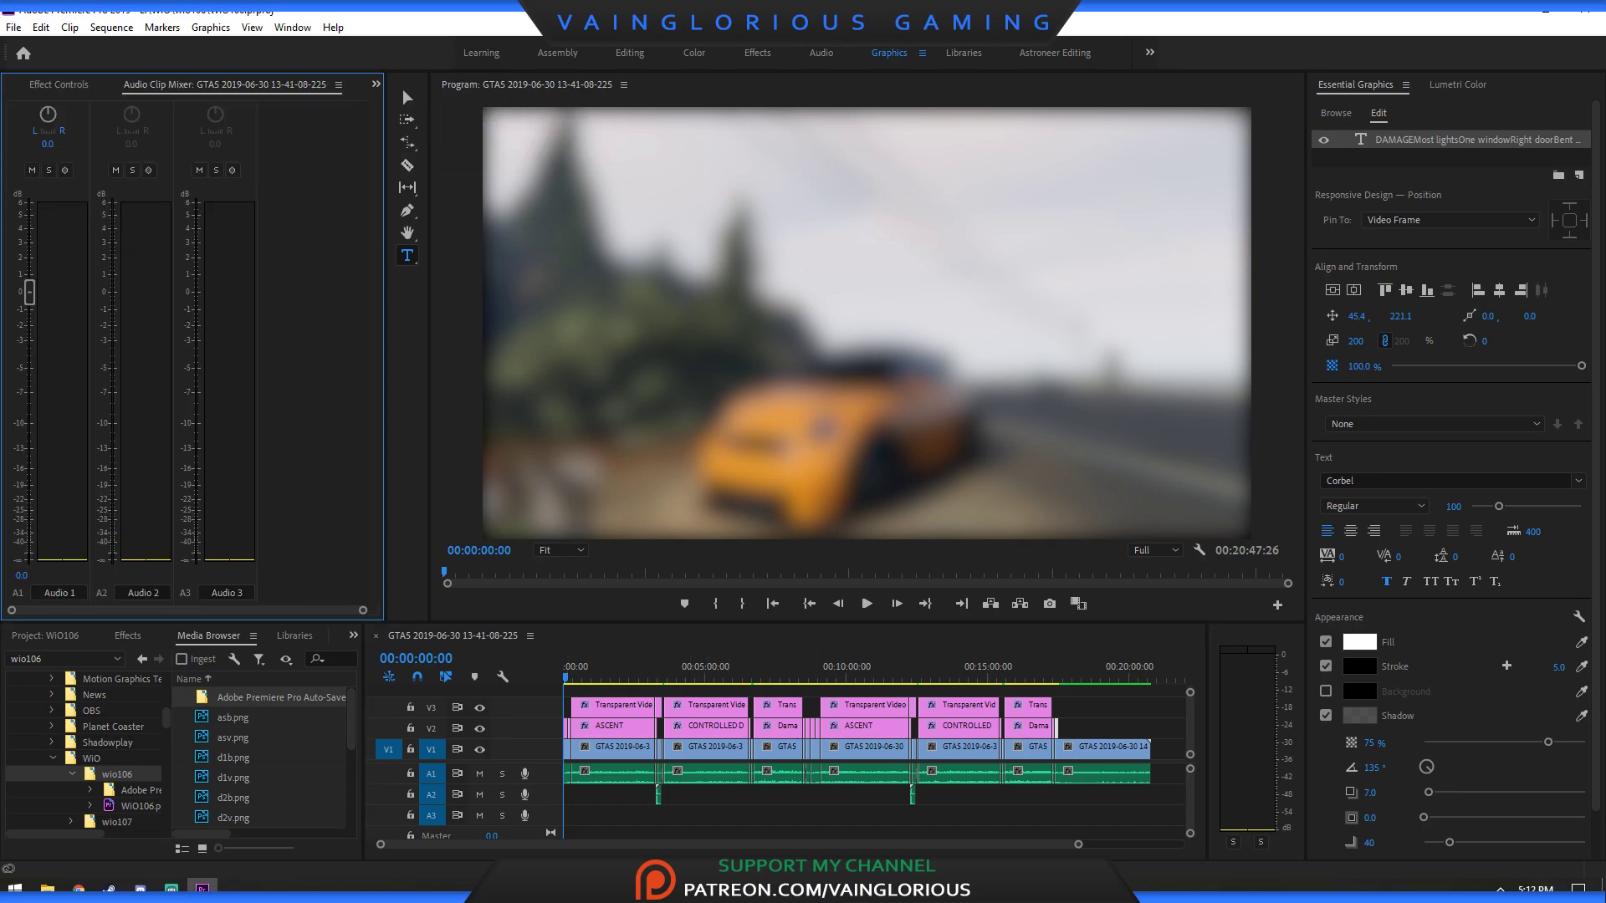
{"action": "left_click", "coordinate": [375, 83]}
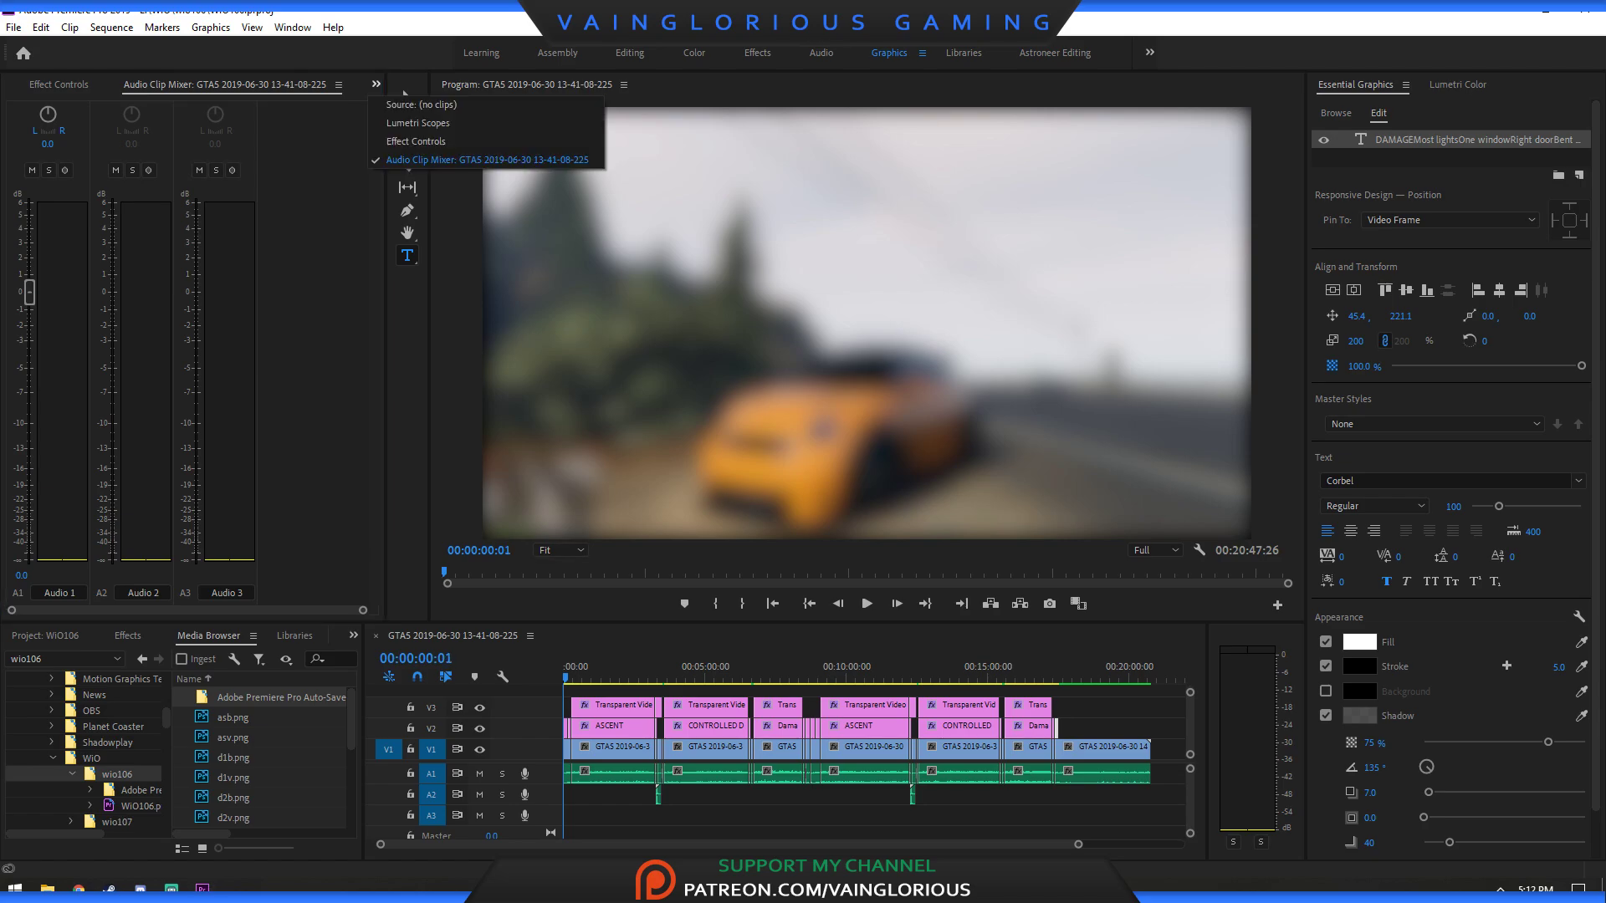
Switch to the Editing workspace and set the Audio 2 track's volume to -10 dB in the Audio Track Mixer.
{"action": "left_click", "coordinate": [629, 53]}
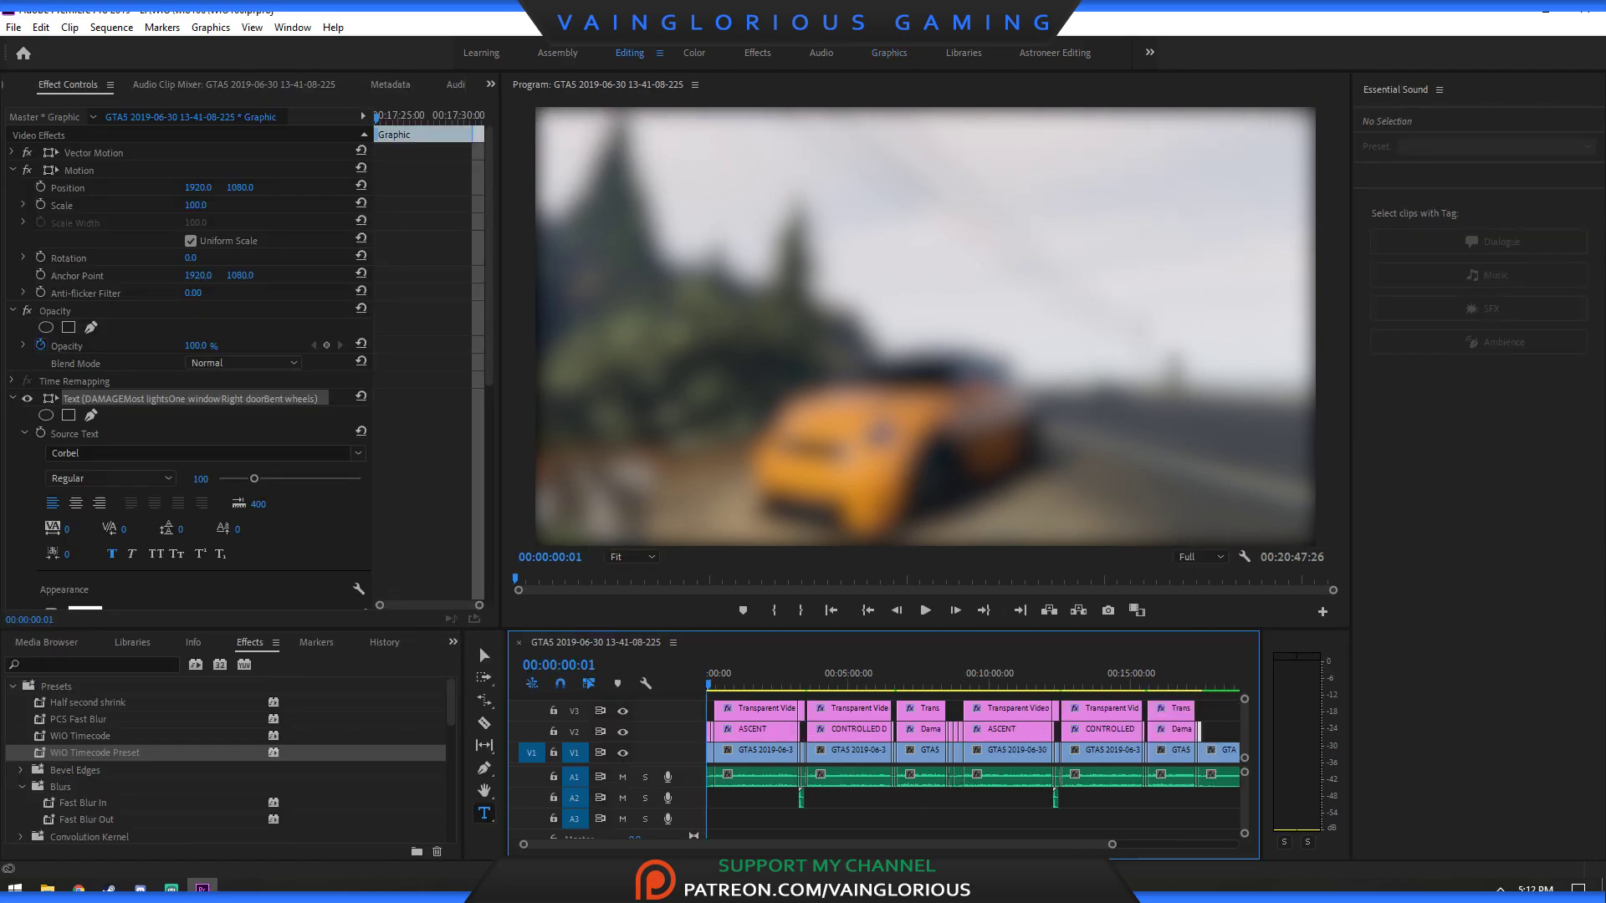
{"action": "left_click", "coordinate": [490, 84]}
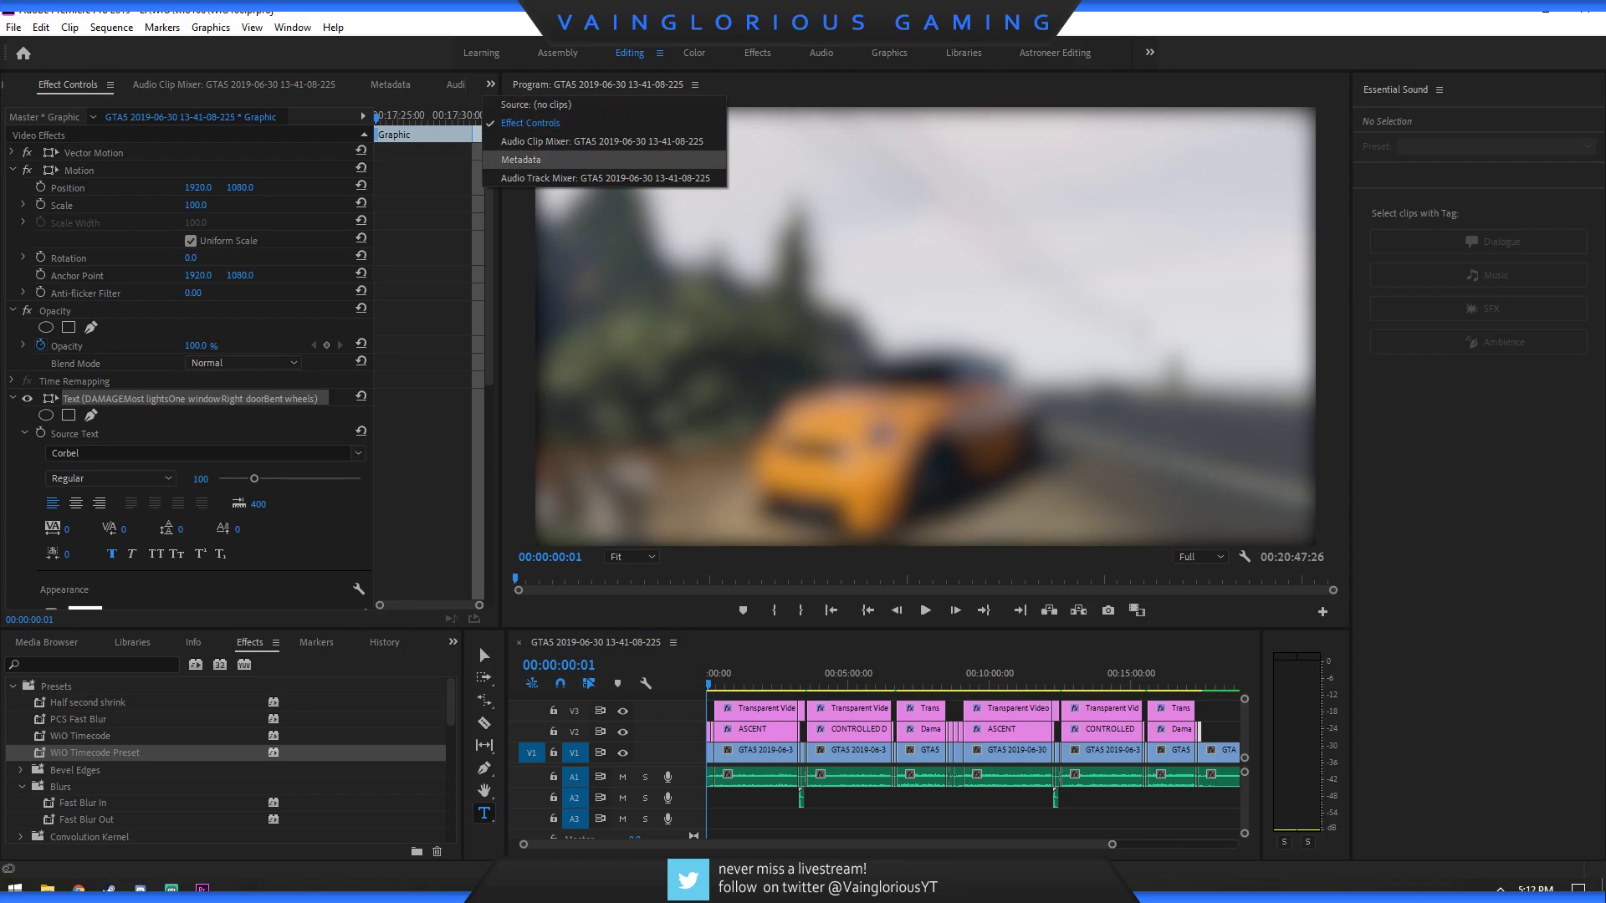
{"action": "left_click", "coordinate": [586, 178]}
{"action": "key", "text": "shift+3"}
{"action": "left_click", "coordinate": [117, 572]}
{"action": "type", "text": "-10"}
{"action": "key", "text": "Return"}
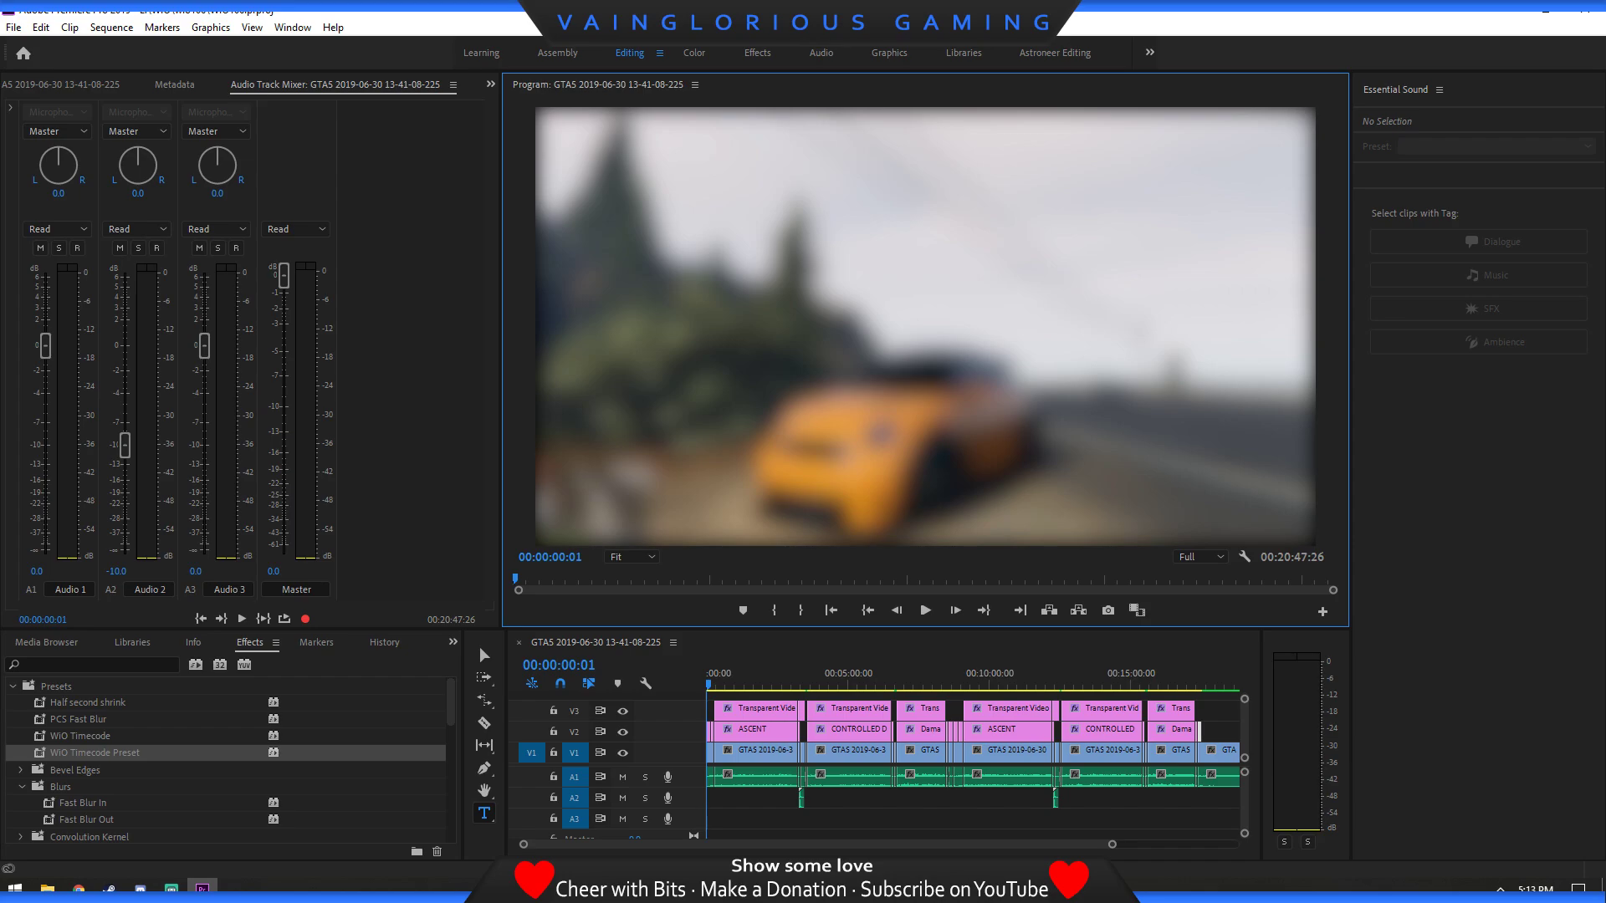
Open Adobe Audition, look over its list of favorite audio treatments, and close it to return to Premiere Pro.
{"action": "key", "text": "super"}
{"action": "left_click", "coordinate": [125, 699]}
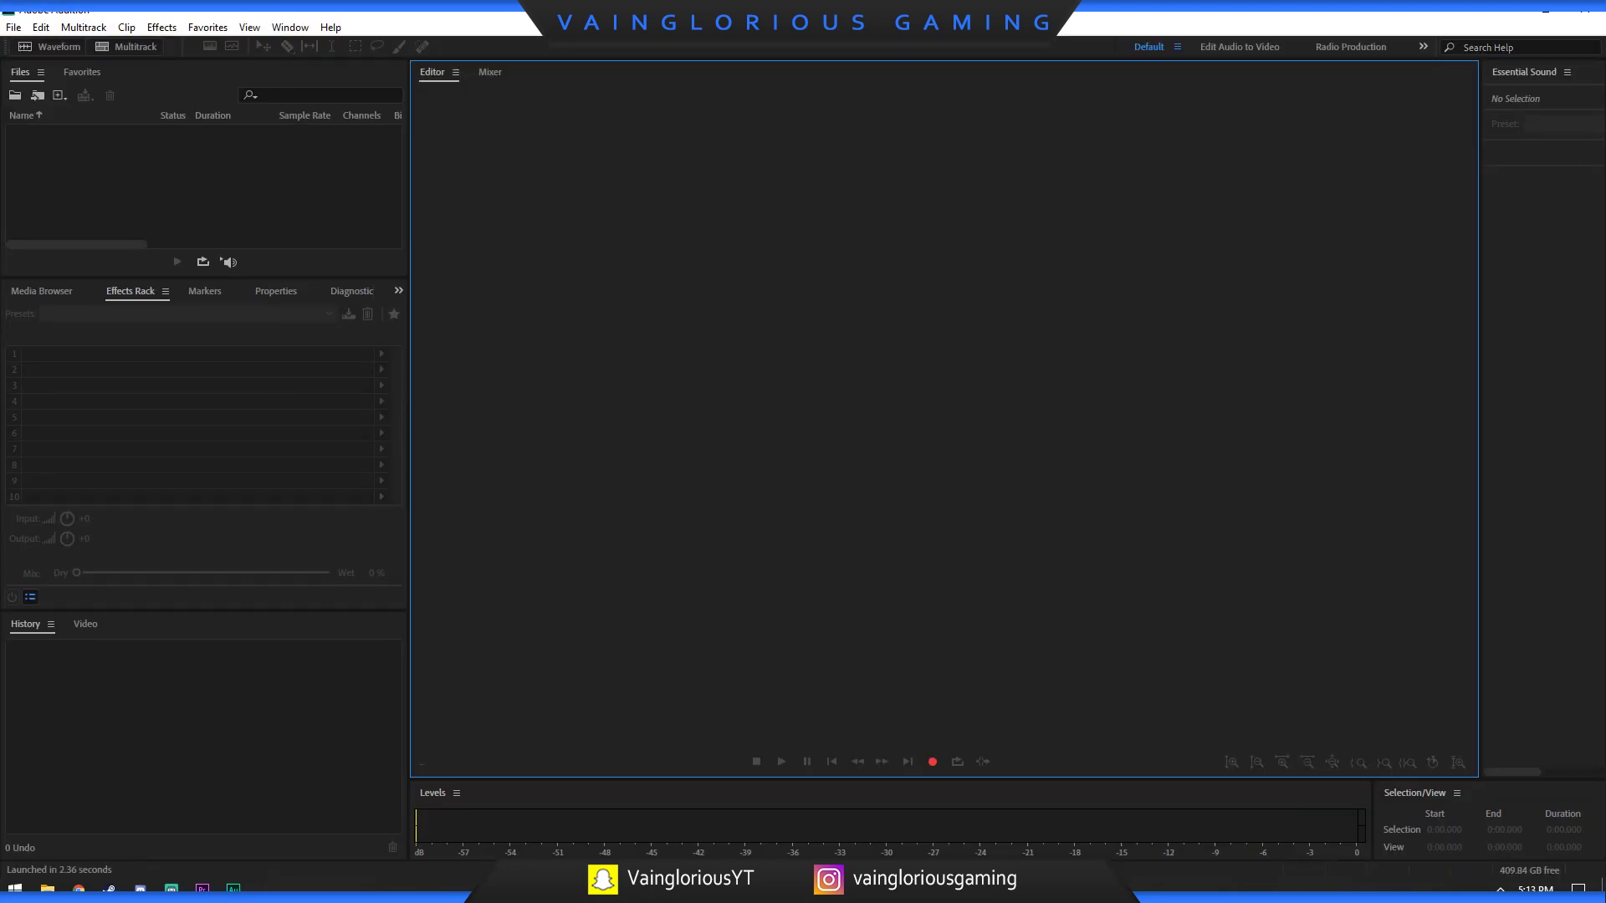
{"action": "left_click", "coordinate": [207, 26]}
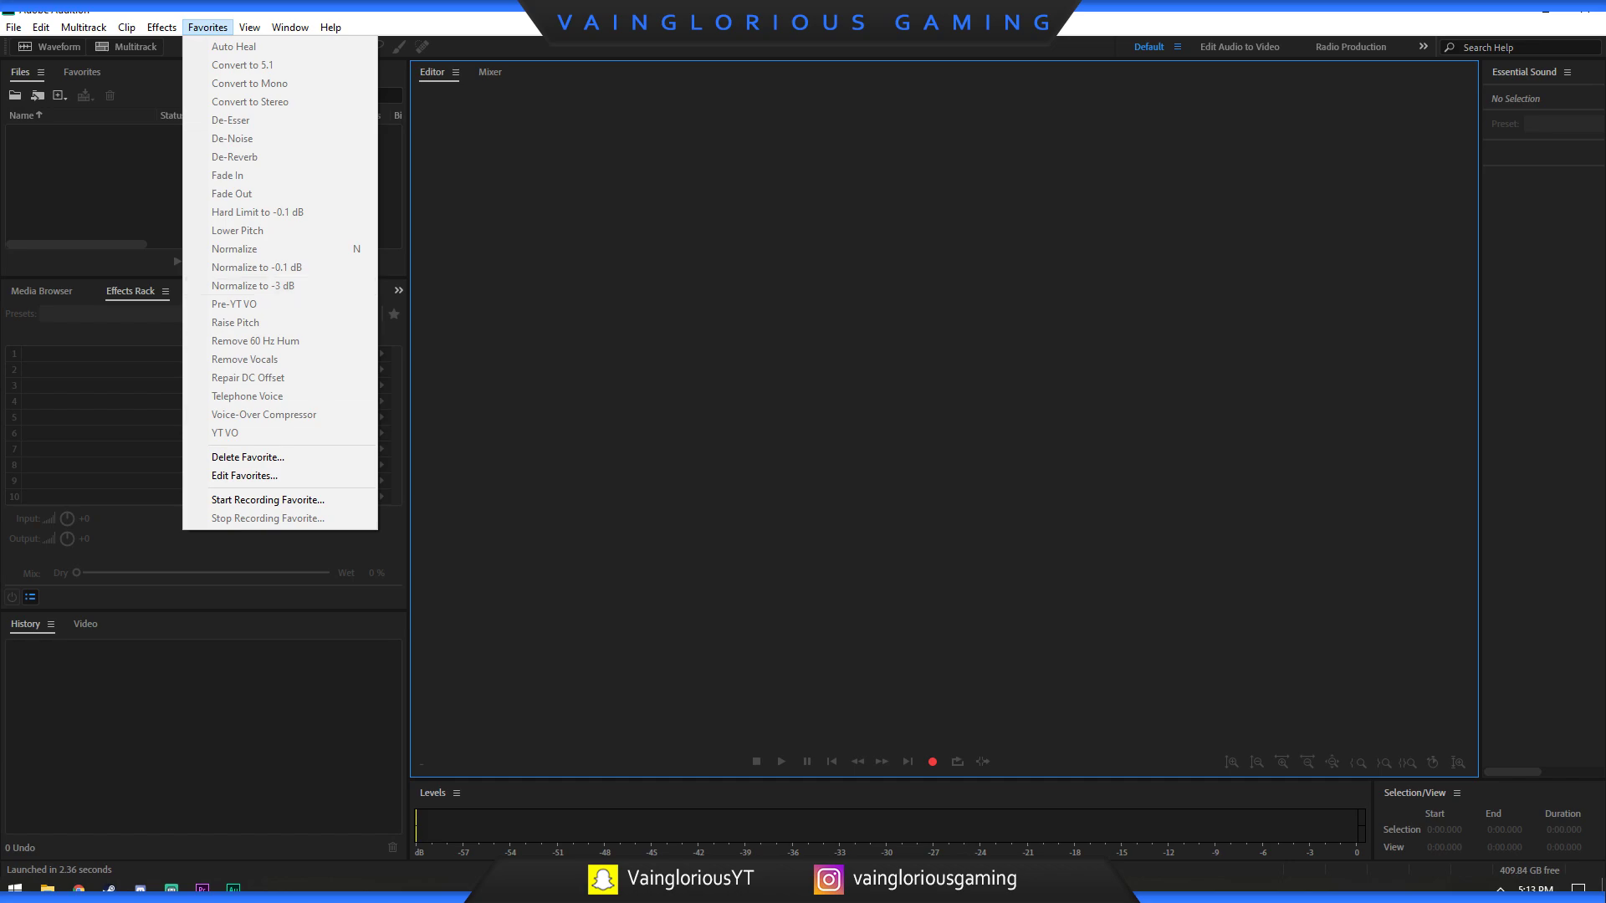
{"action": "key", "text": "Escape"}
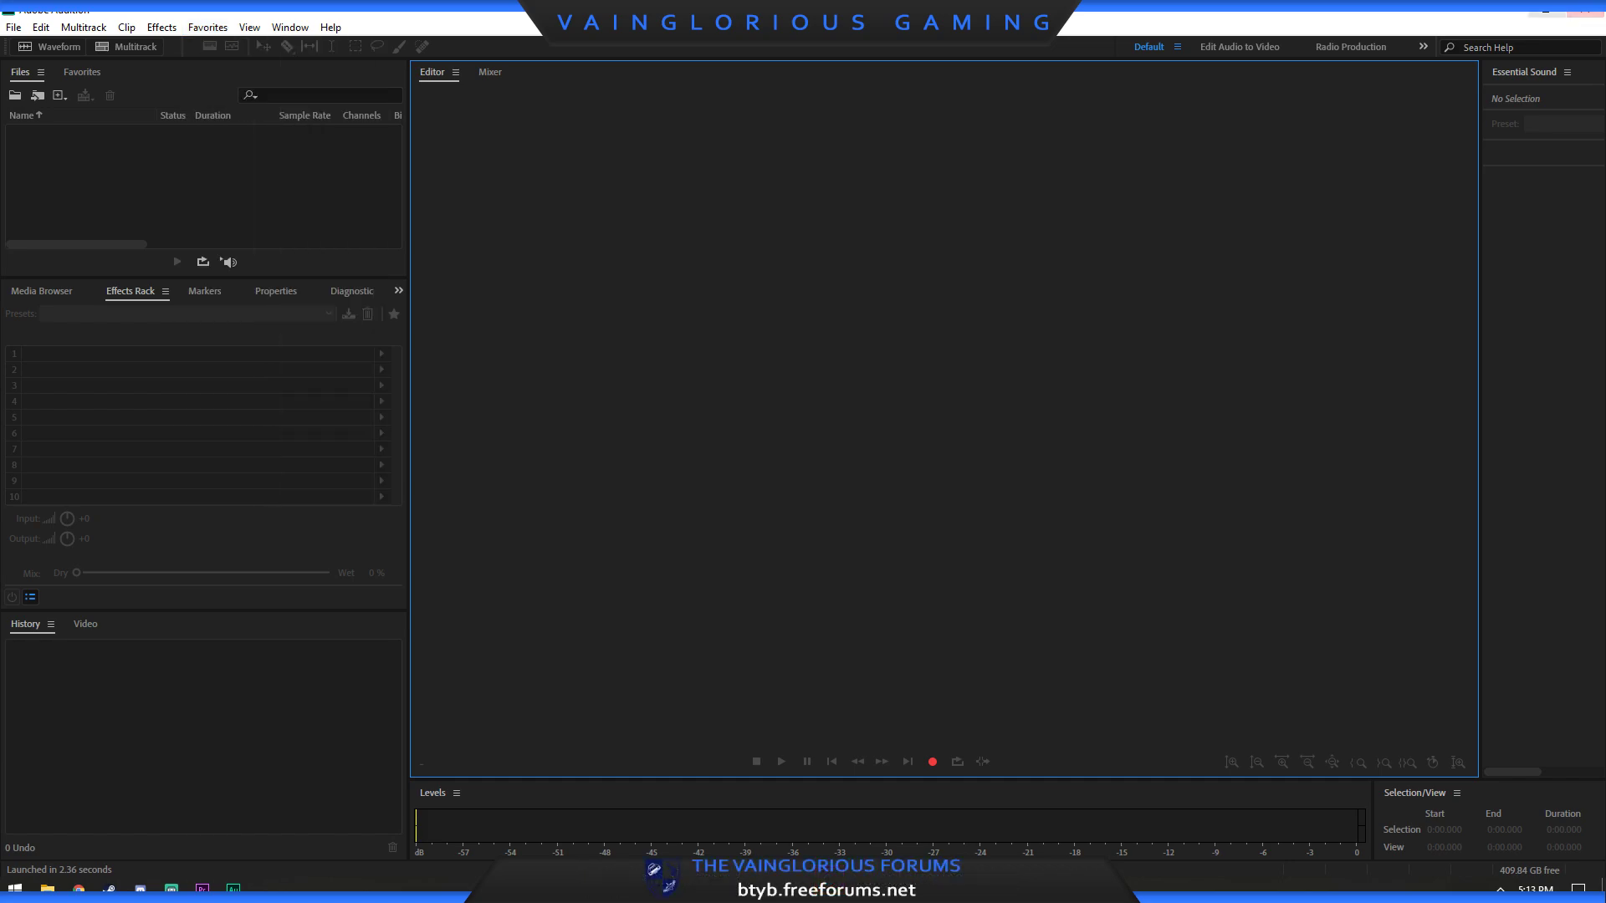
{"action": "left_click", "coordinate": [1585, 10]}
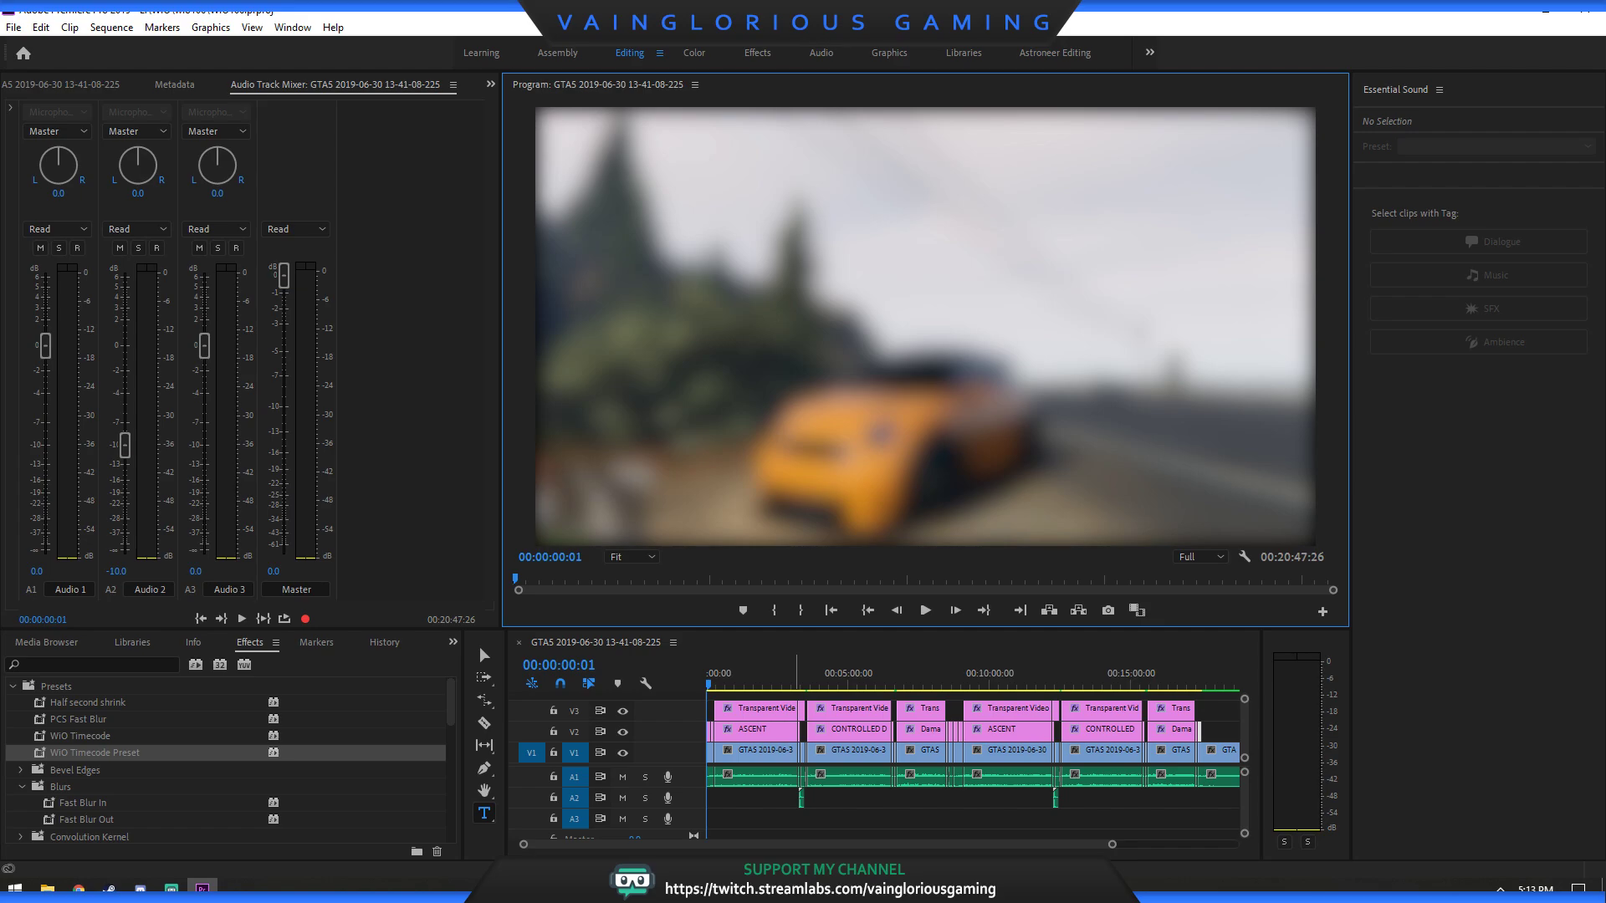
Check the ascent footage at 00:03:11:28, just before the first A2 audio clip, and view the full sequence.
{"action": "left_click", "coordinate": [796, 673]}
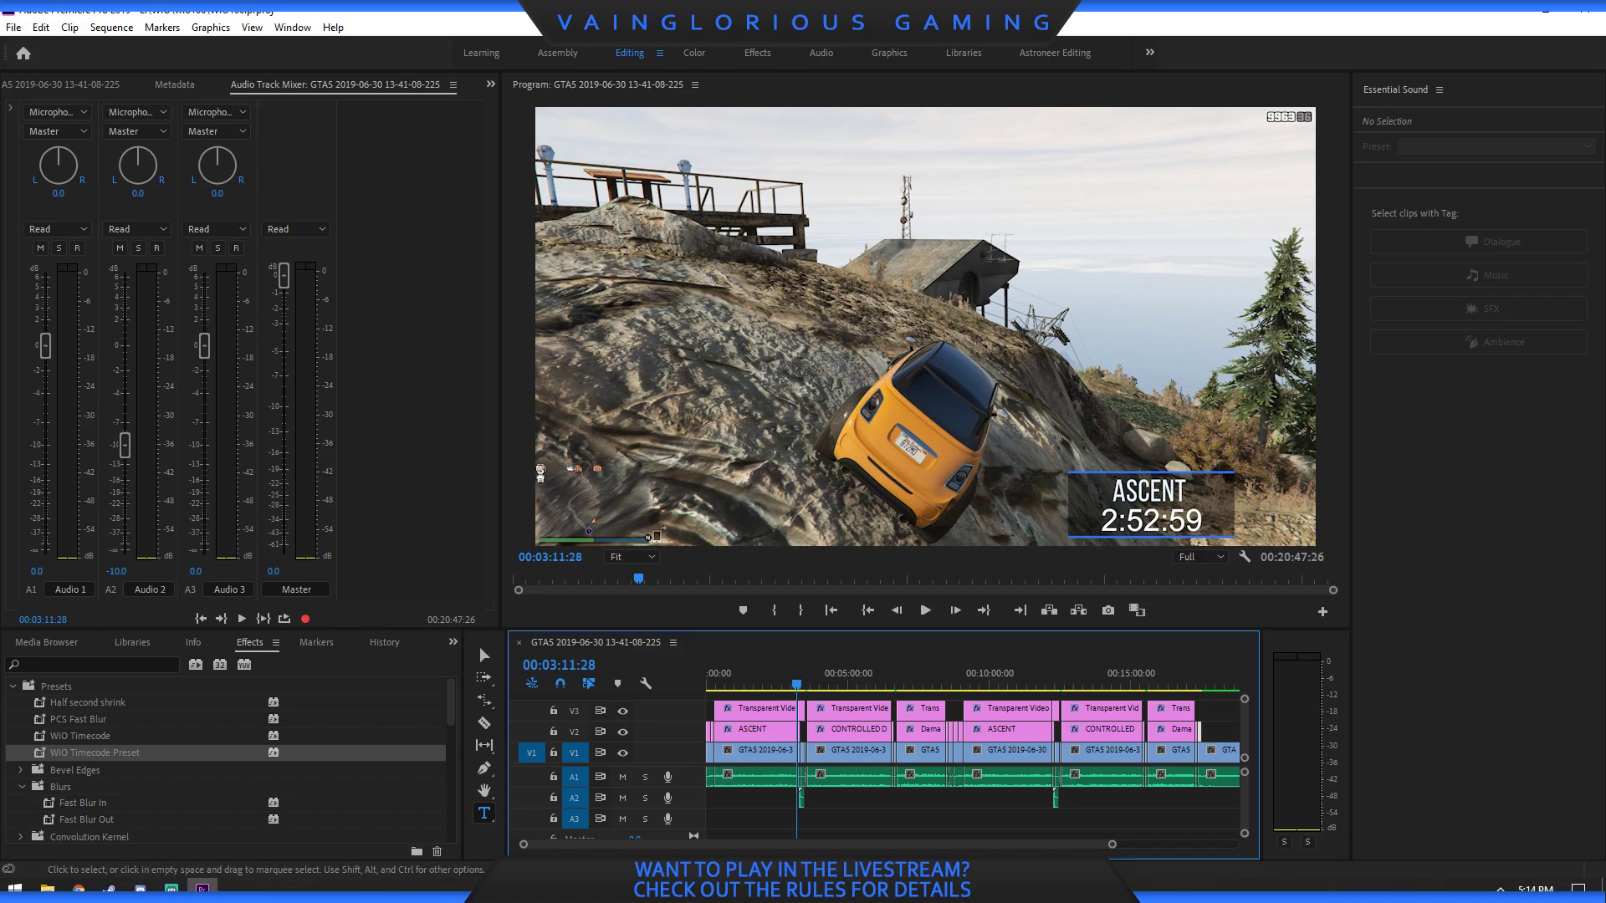
{"action": "left_click_drag", "start_coordinate": [1112, 844], "coordinate": [1174, 843]}
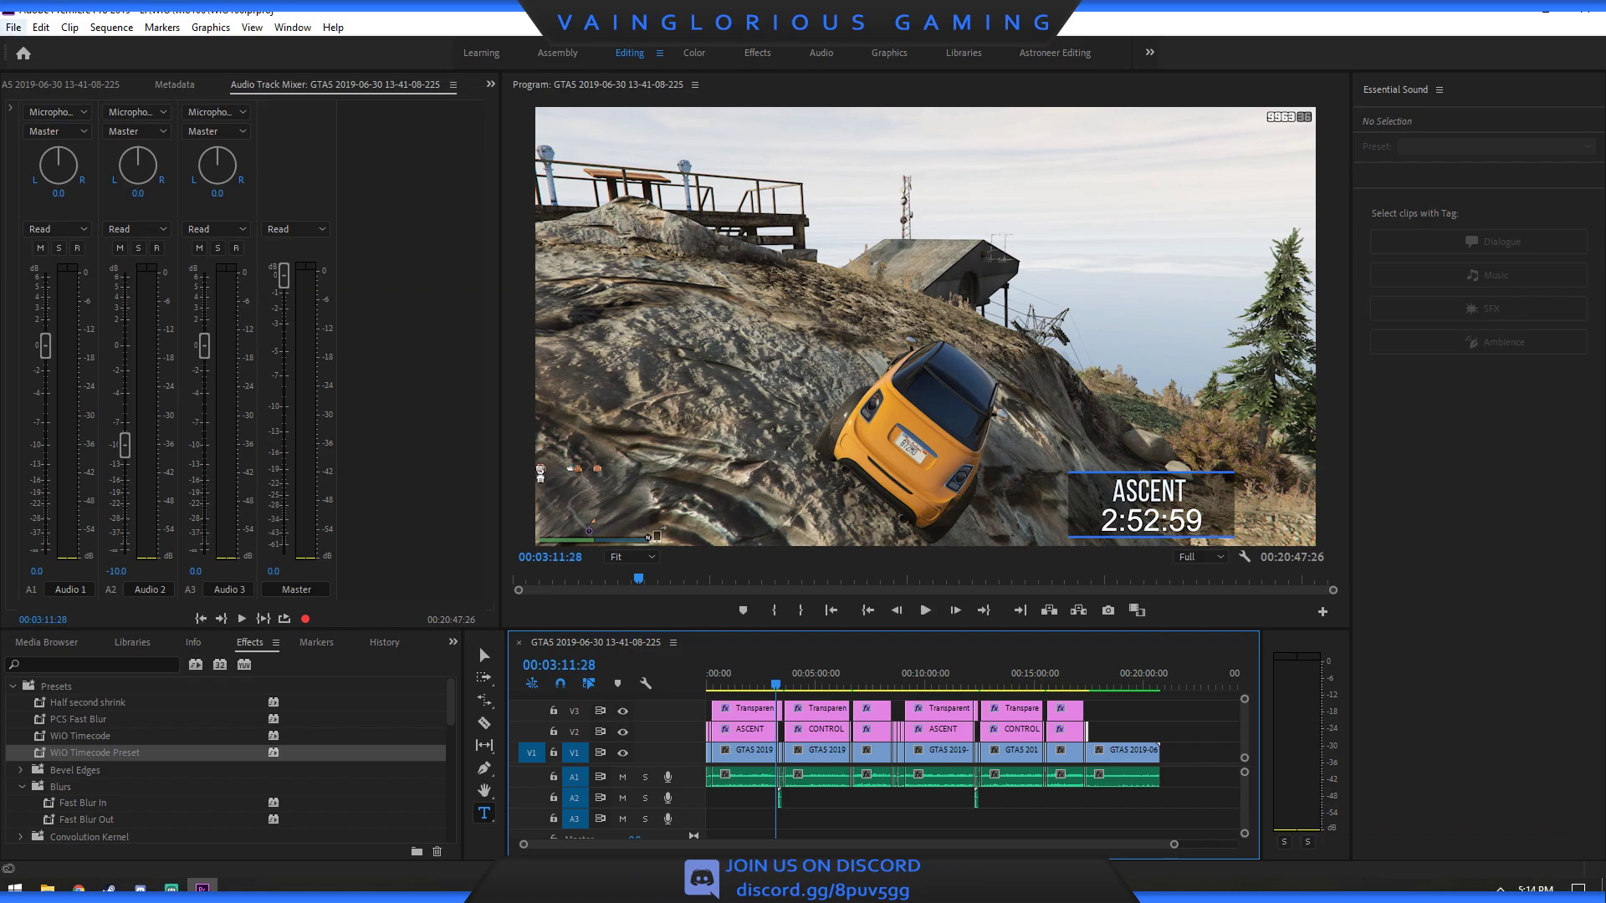
Choose the June 2019 4K Optical Flow preset in the sequence's H.264 export settings, and cancel the export.
{"action": "left_click", "coordinate": [13, 27]}
{"action": "mouse_move", "coordinate": [167, 511]}
{"action": "left_click", "coordinate": [305, 512]}
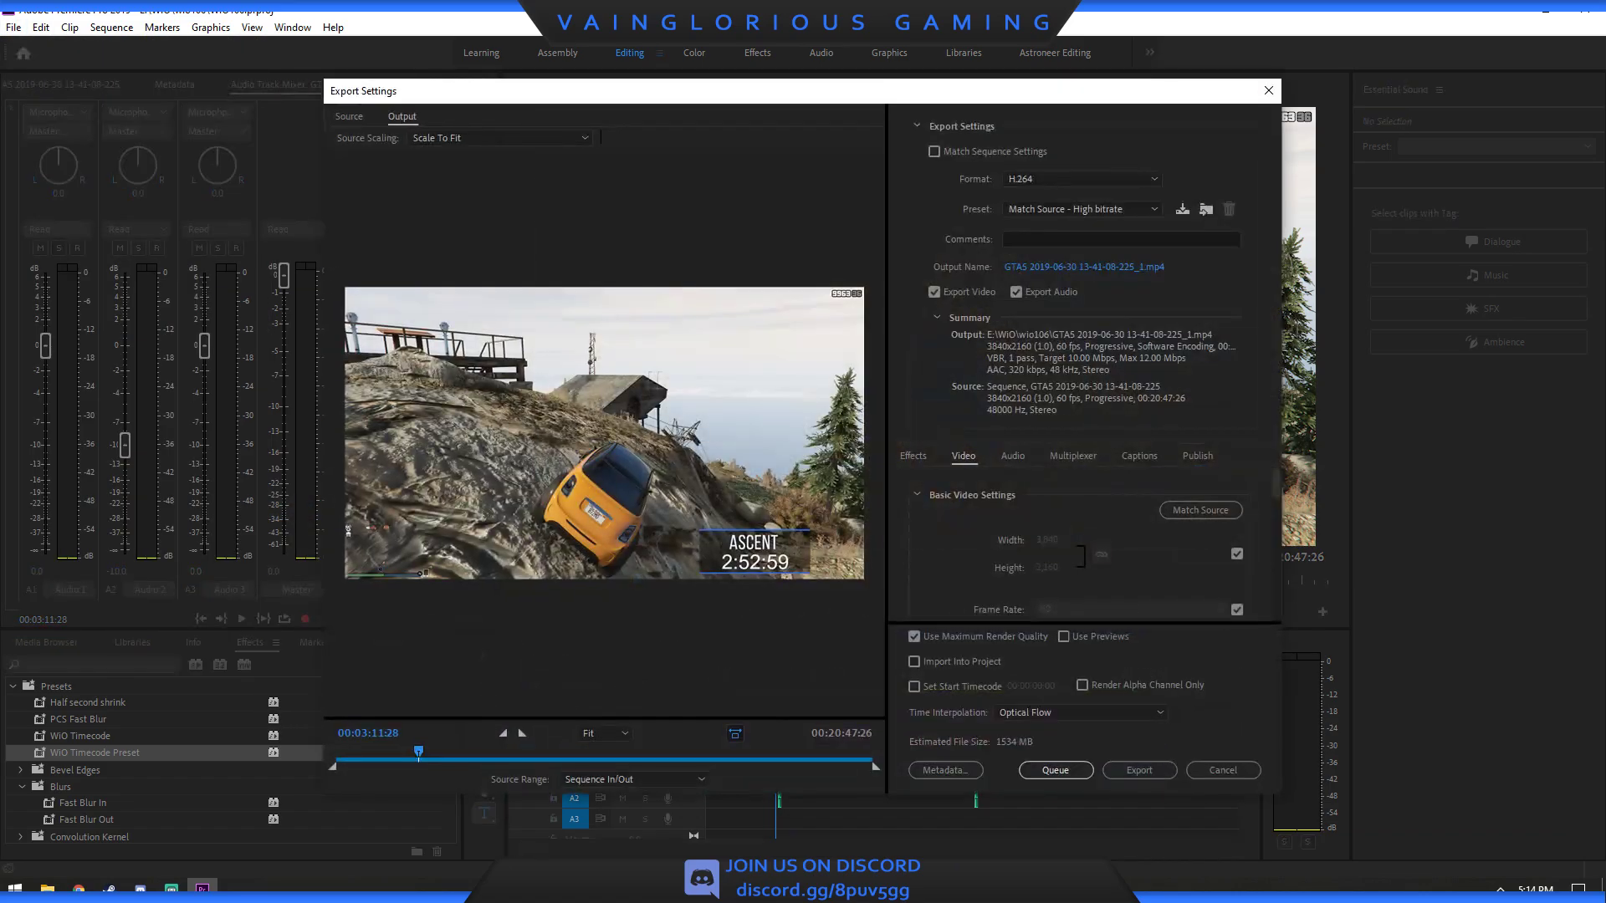
{"action": "left_click", "coordinate": [1078, 209]}
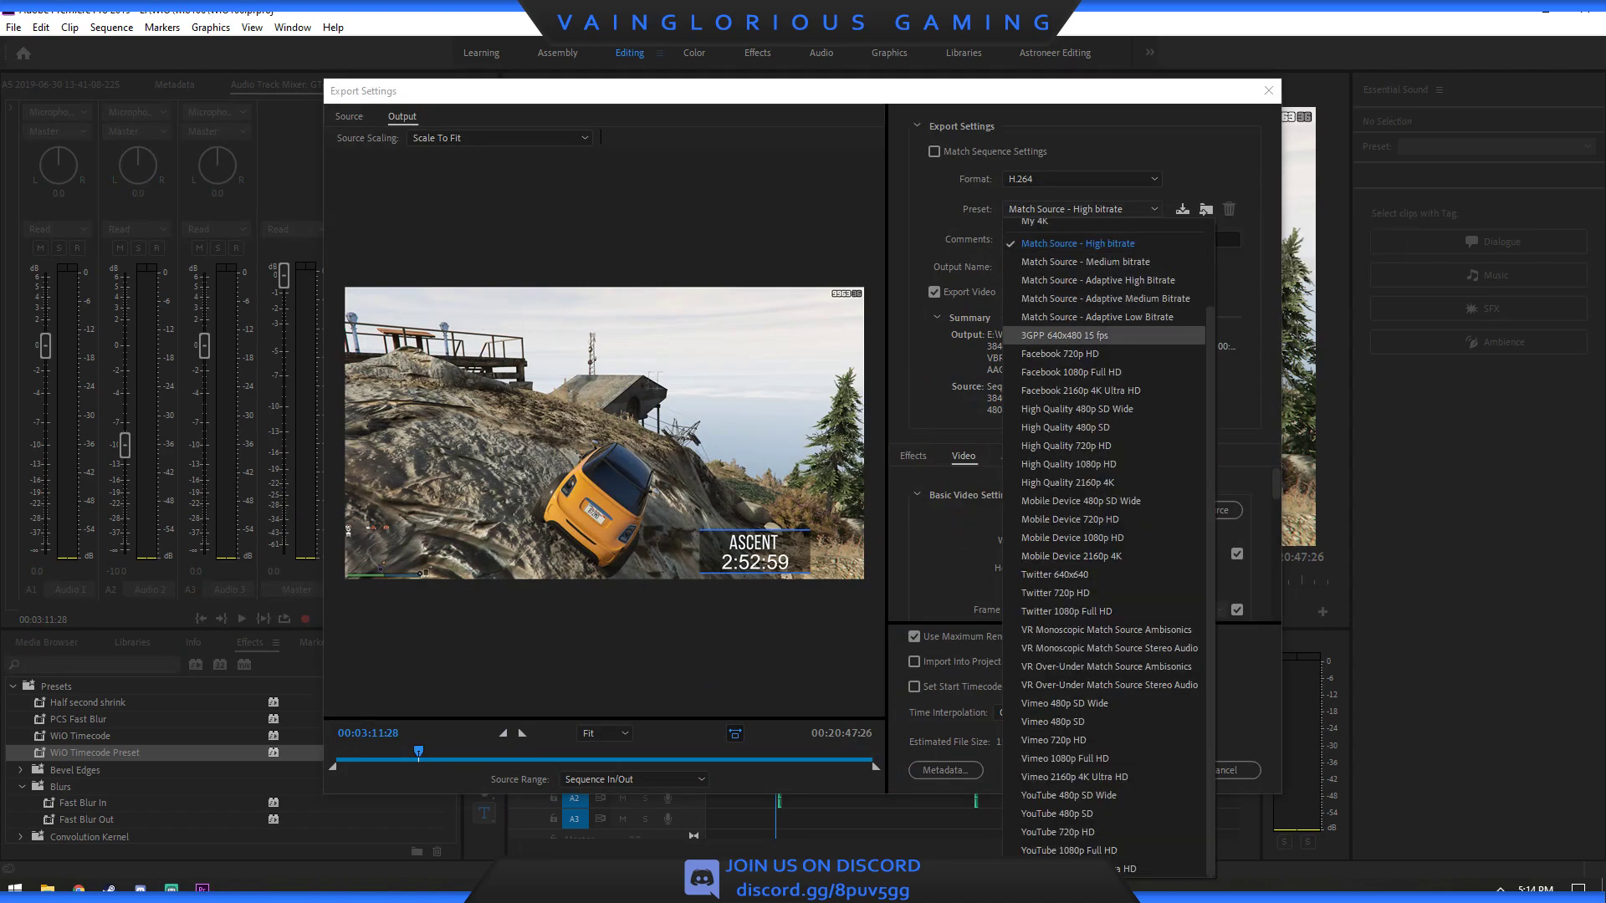
{"action": "left_click", "coordinate": [1074, 285]}
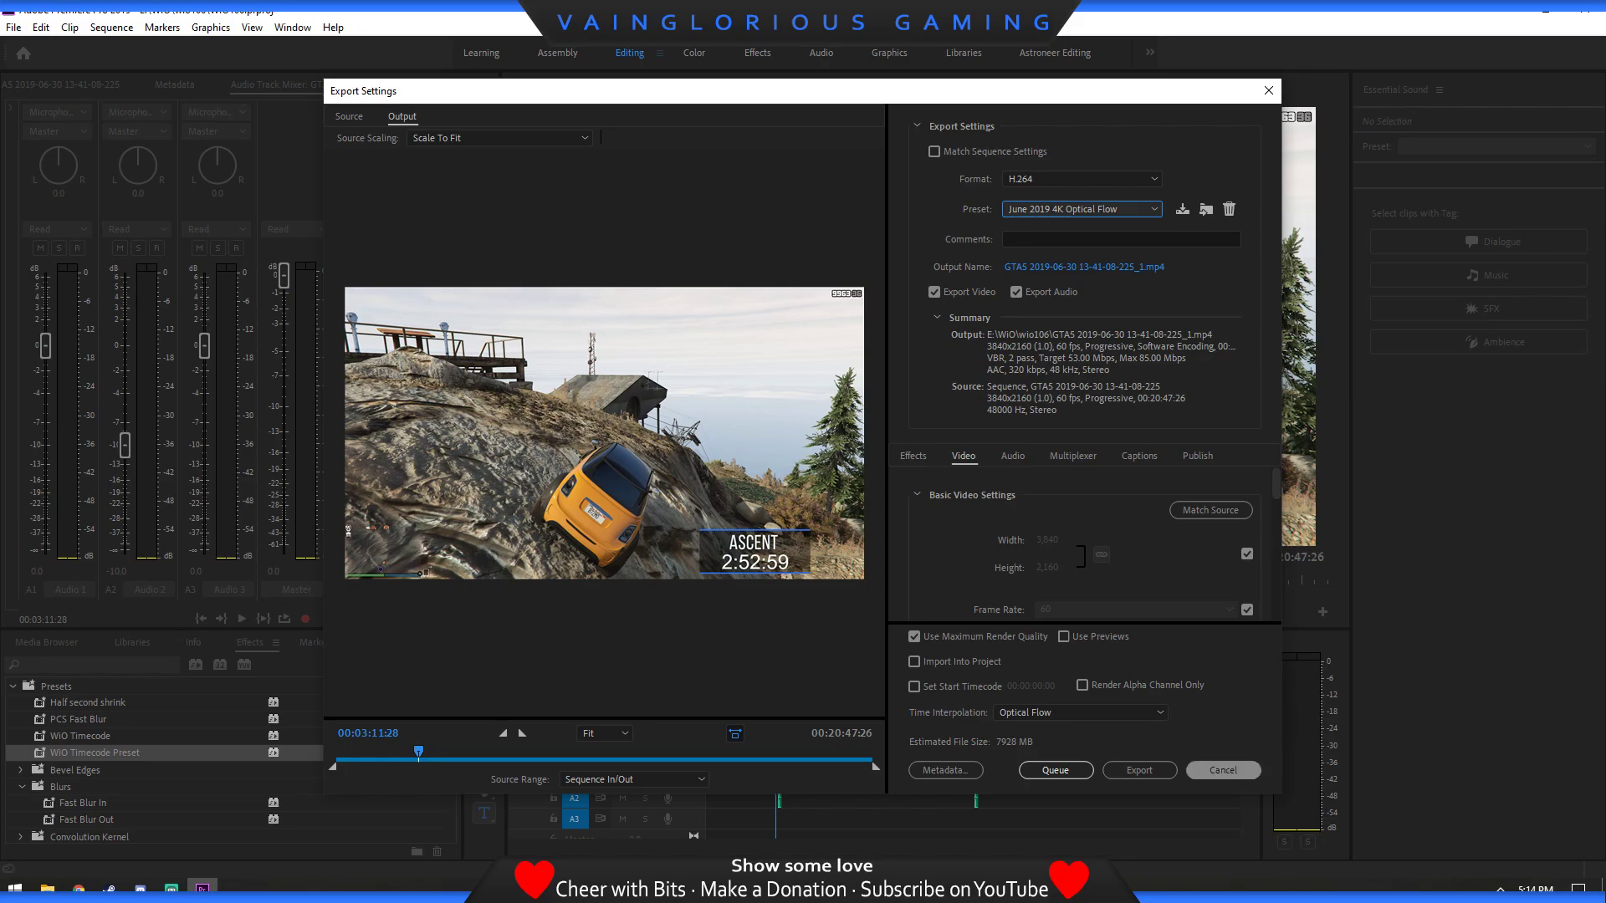
{"action": "left_click", "coordinate": [1223, 770]}
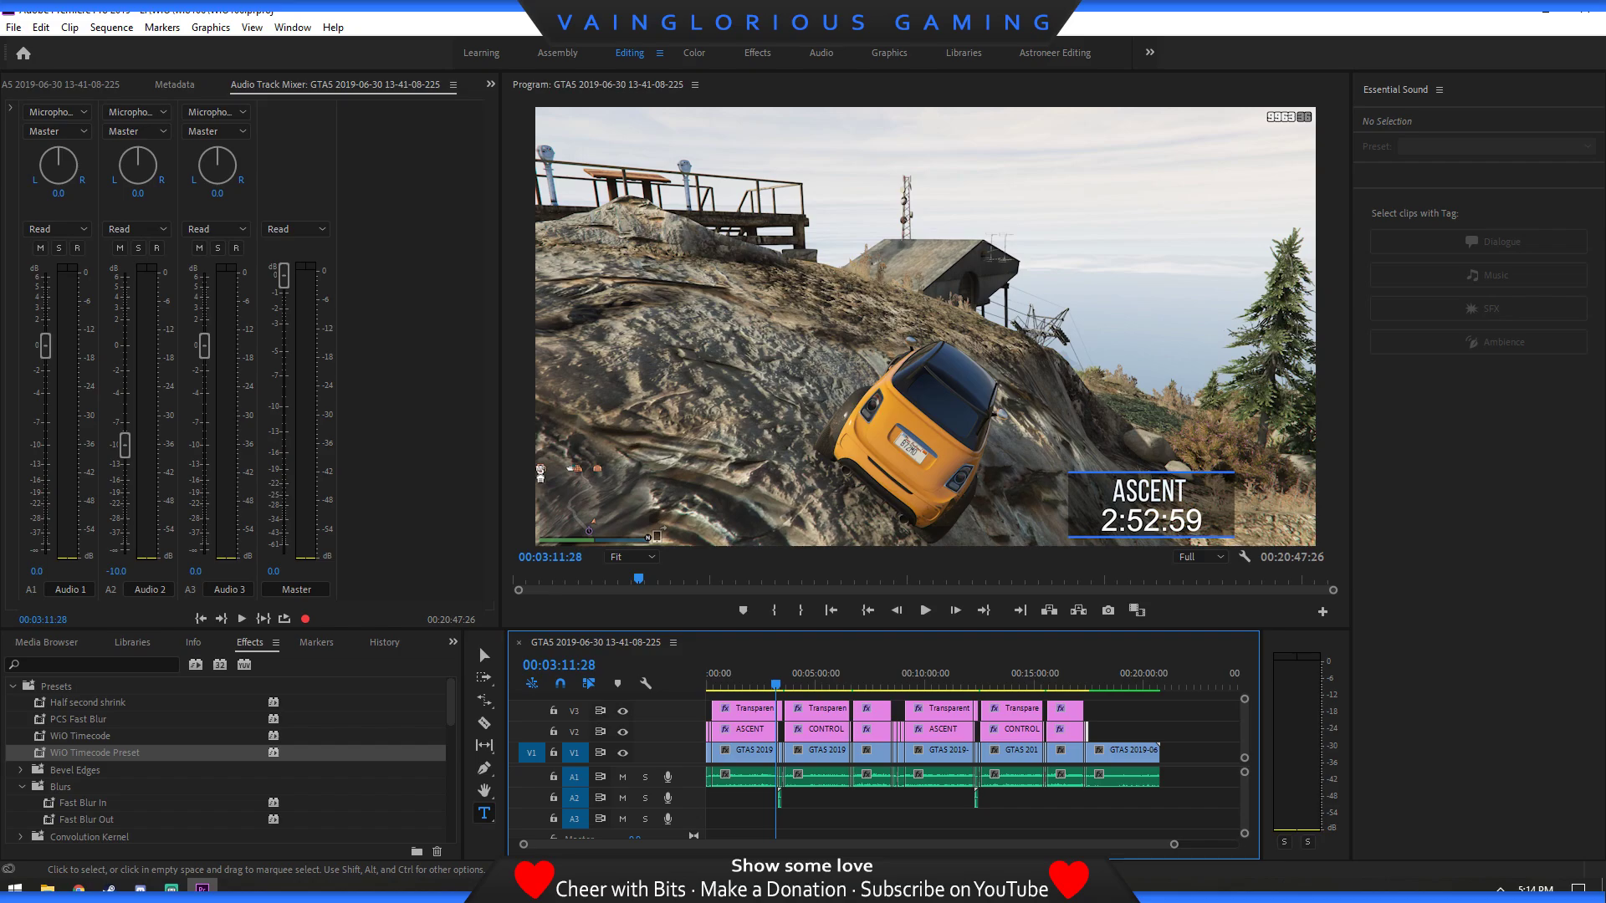
Save the project and switch to Streamlabs OBS.
{"action": "key", "text": "ctrl+s"}
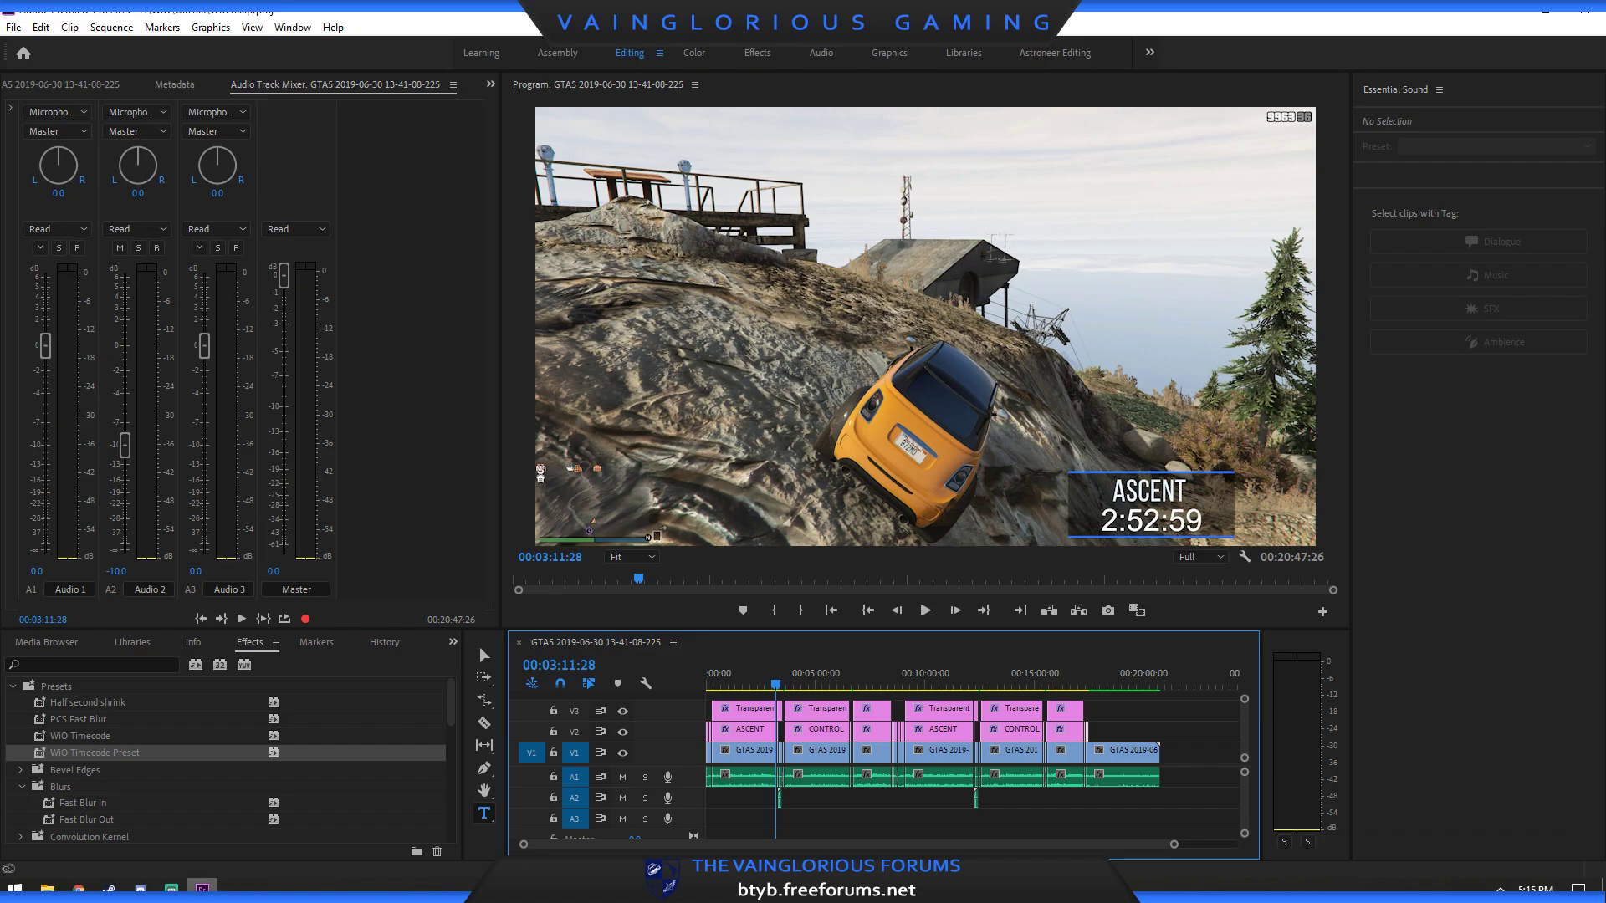
{"action": "left_click", "coordinate": [171, 889]}
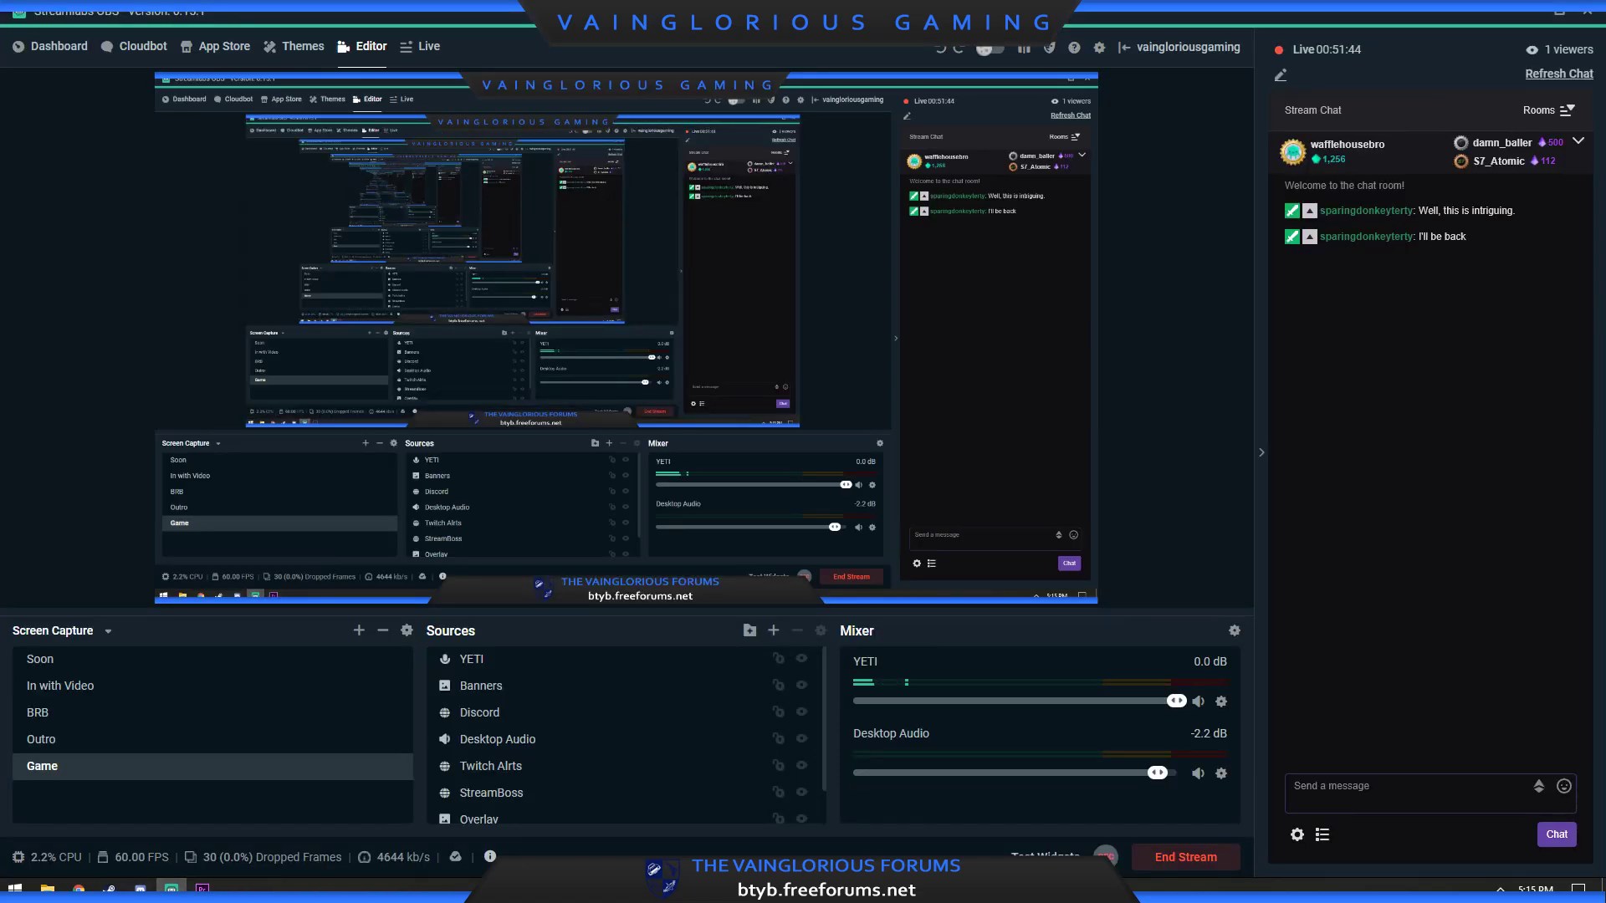